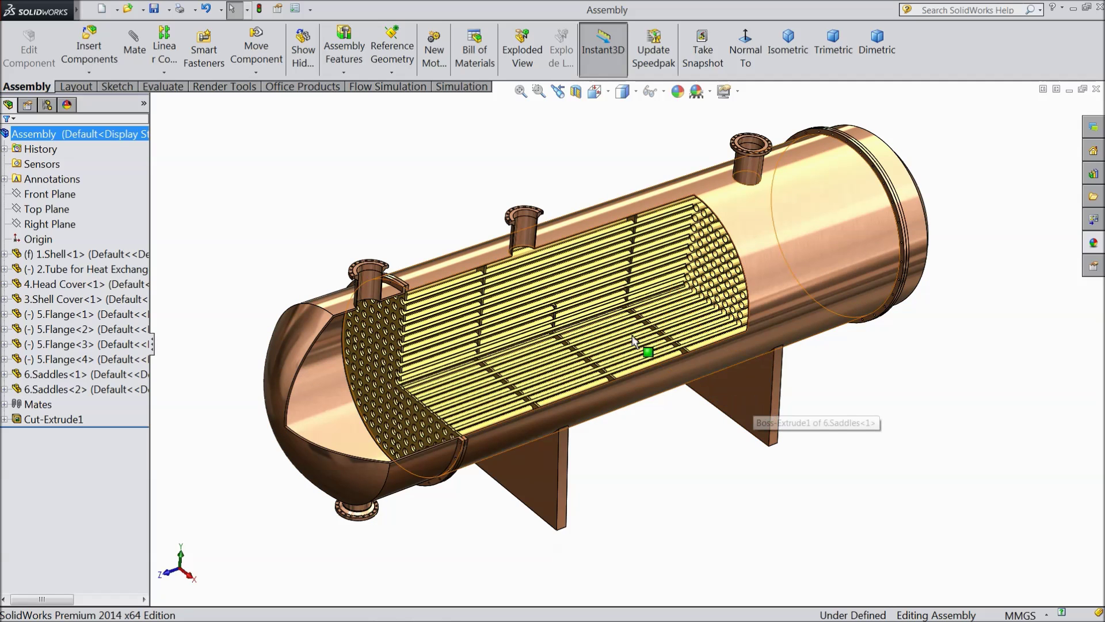
{"action": "mouse_move", "coordinate": [578, 345]}
{"action": "middle_mouse_down"}
{"action": "mouse_move", "coordinate": [639, 425]}
{"action": "mouse_move", "coordinate": [720, 438]}
{"action": "mouse_move", "coordinate": [610, 434]}
{"action": "mouse_move", "coordinate": [651, 492]}
{"action": "middle_mouse_up"}
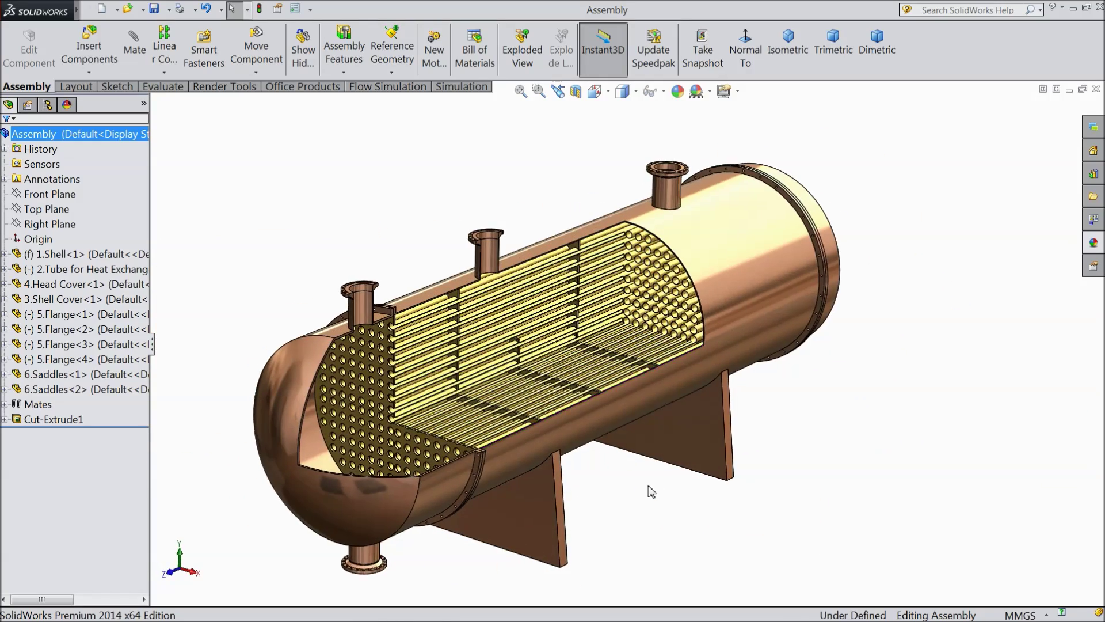
{"action": "middle_click_drag", "start_coordinate": [598, 465], "coordinate": [587, 461]}
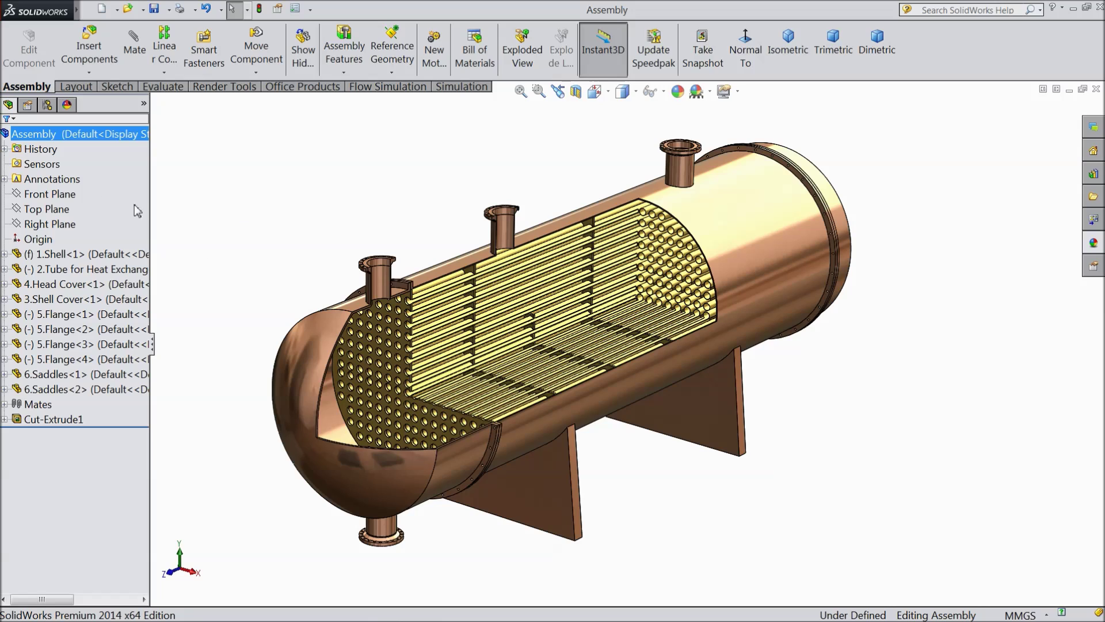
{"action": "left_click", "coordinate": [51, 194]}
{"action": "left_click", "coordinate": [272, 204]}
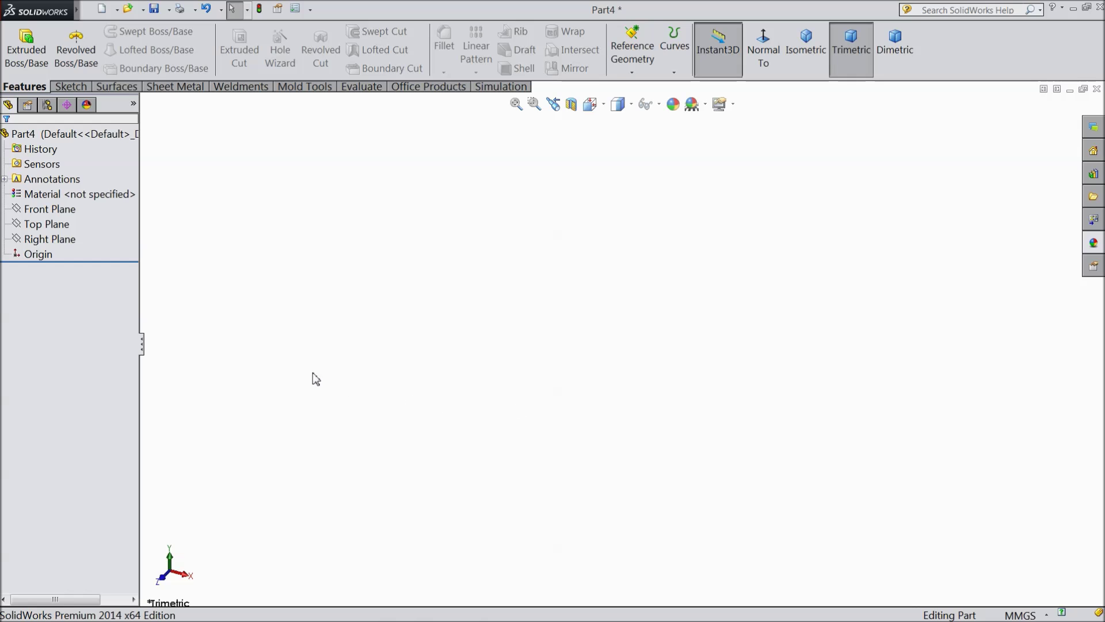
Step: Sketch two concentric circles centred on the origin of the Front Plane, with radii of about 85 mm and 79 mm
{"action": "left_click", "coordinate": [50, 209]}
{"action": "left_click", "coordinate": [85, 193]}
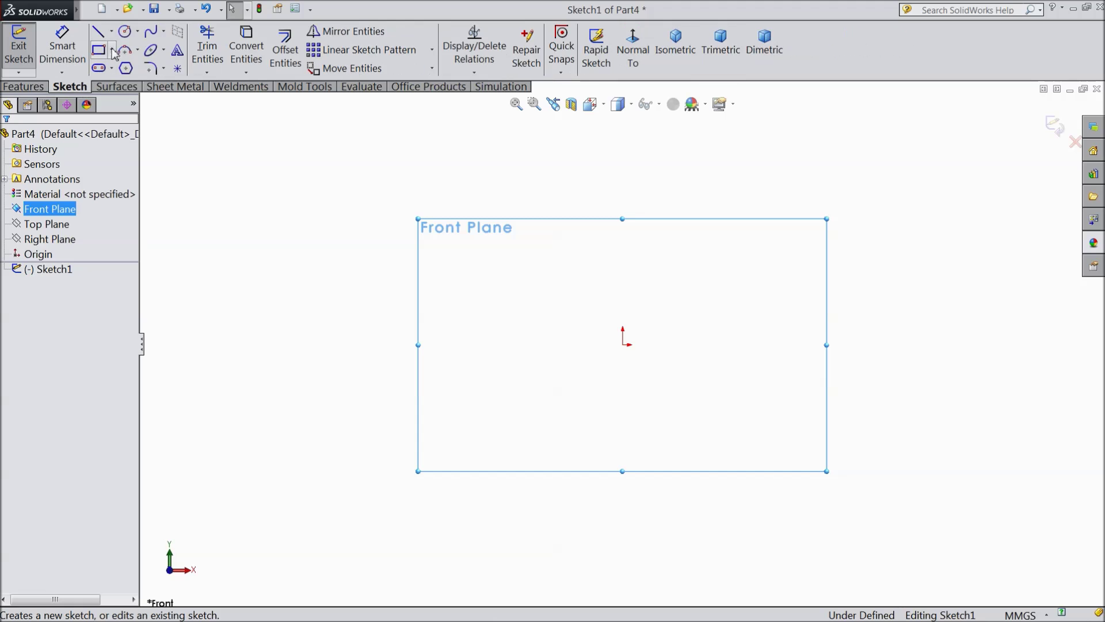
{"action": "left_click", "coordinate": [125, 32]}
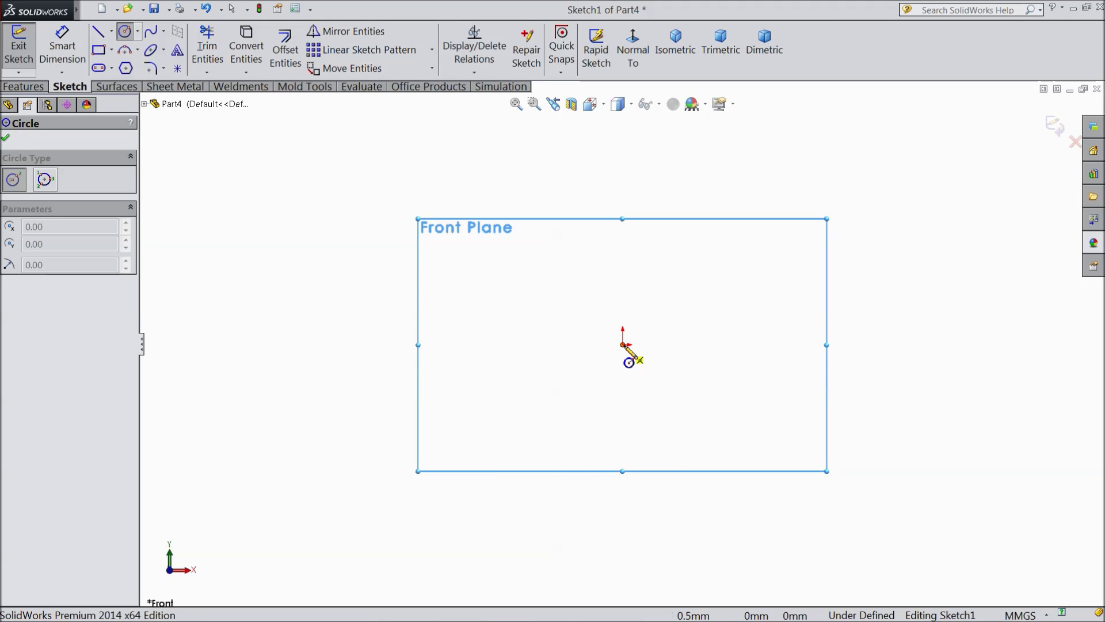
{"action": "left_click", "coordinate": [623, 345]}
{"action": "left_click", "coordinate": [445, 273]}
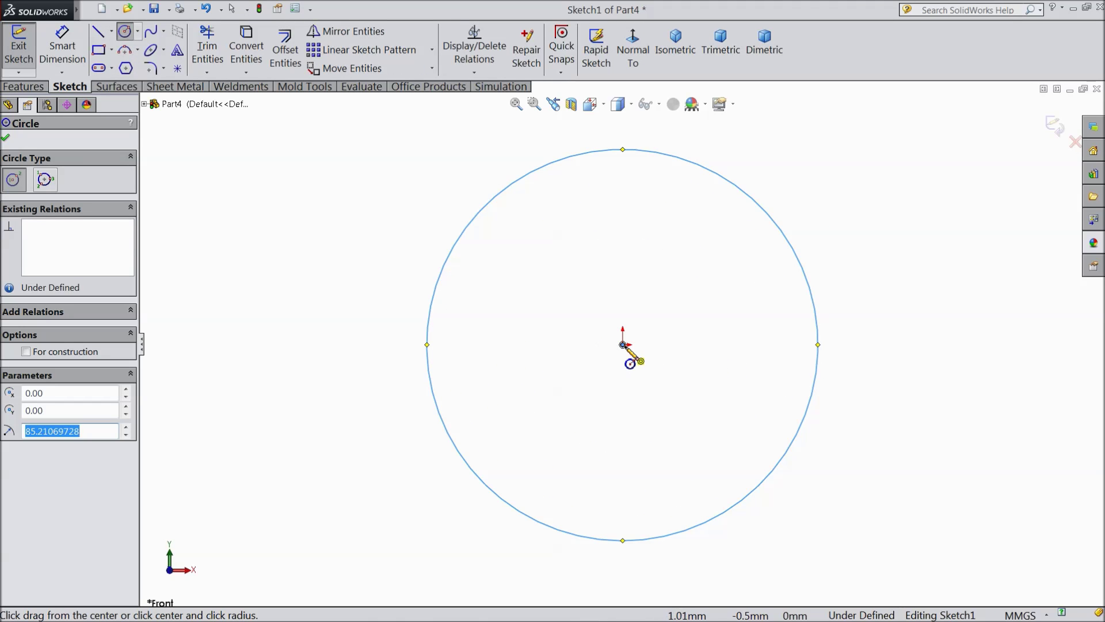
{"action": "left_click", "coordinate": [623, 344]}
{"action": "left_click", "coordinate": [449, 299]}
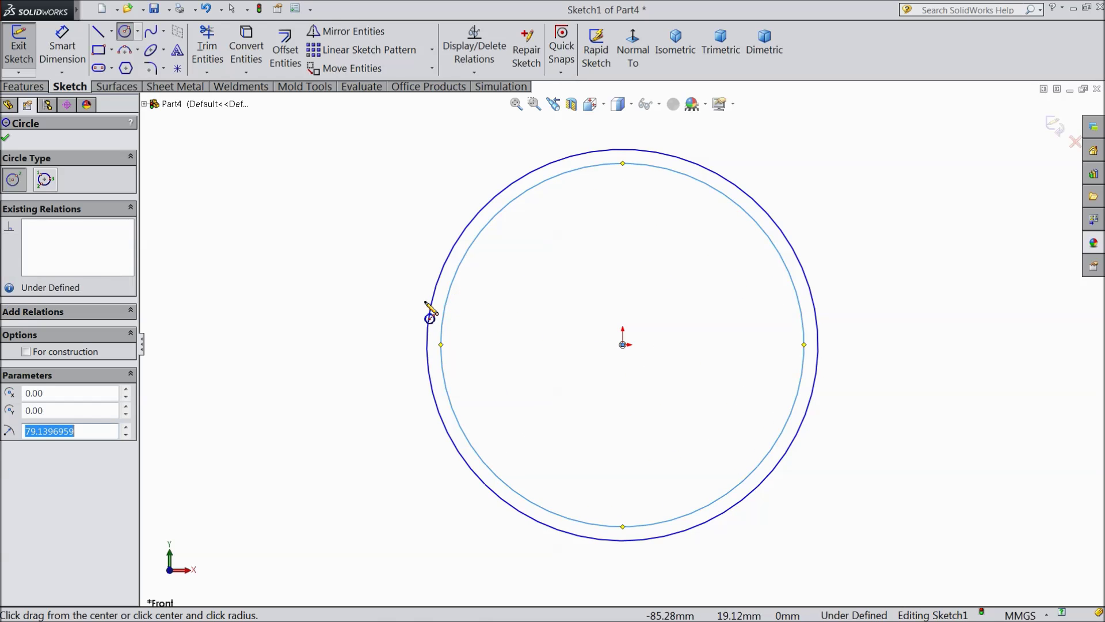
{"action": "left_click", "coordinate": [5, 140]}
Step: Dimension the outer circle's diameter to 4260.047 mm
{"action": "left_click", "coordinate": [62, 46]}
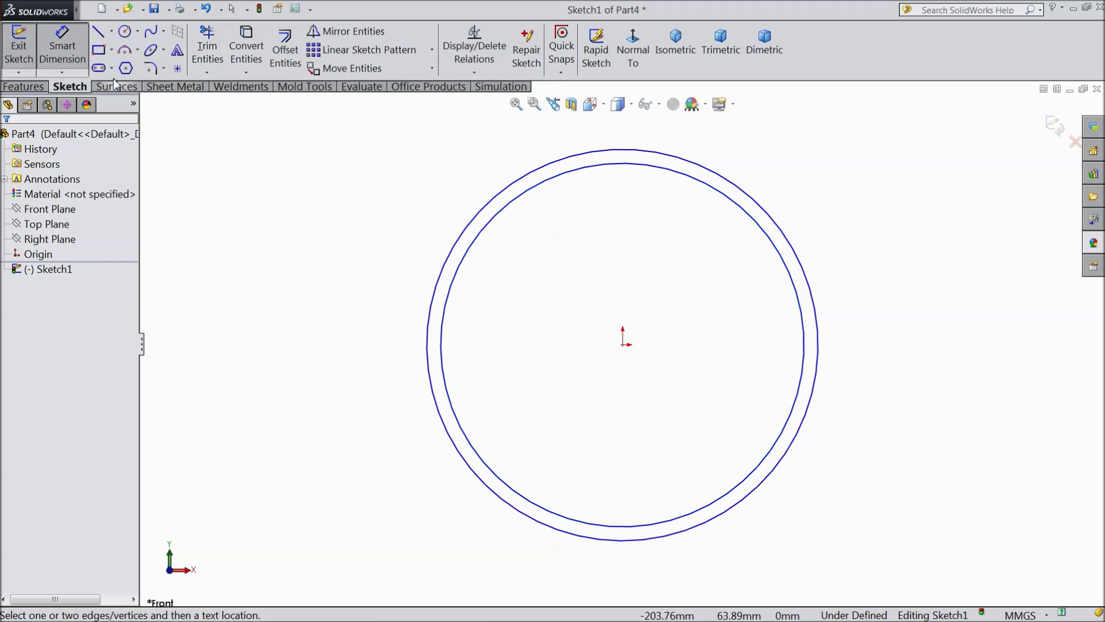
{"action": "left_click", "coordinate": [429, 331]}
{"action": "left_click", "coordinate": [317, 343]}
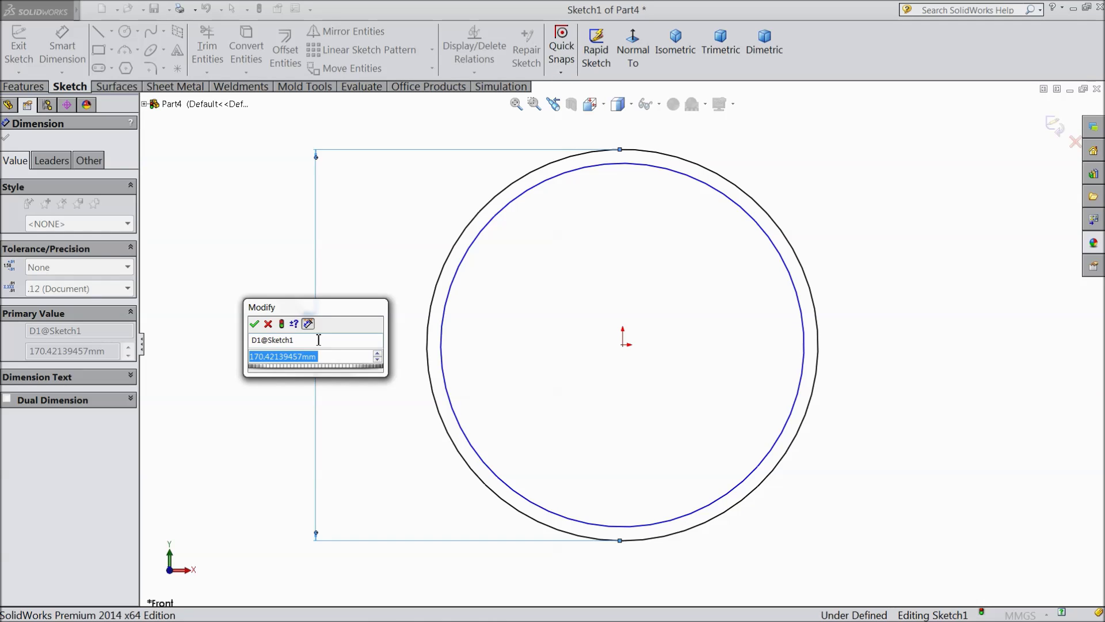
{"action": "type", "text": "4260.047"}
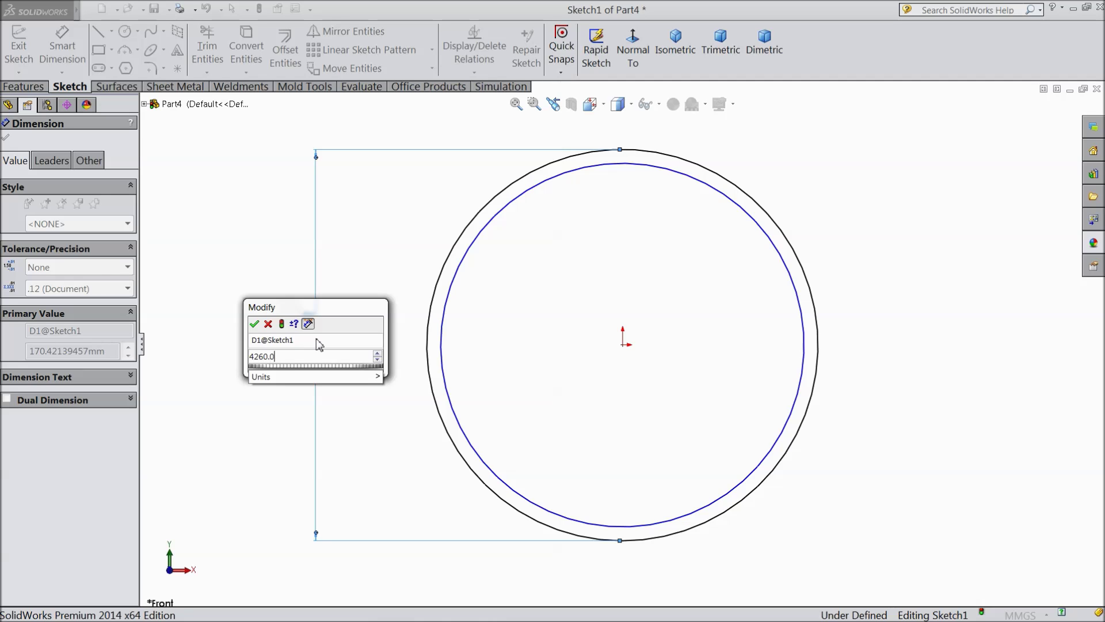
{"action": "left_click", "coordinate": [254, 324]}
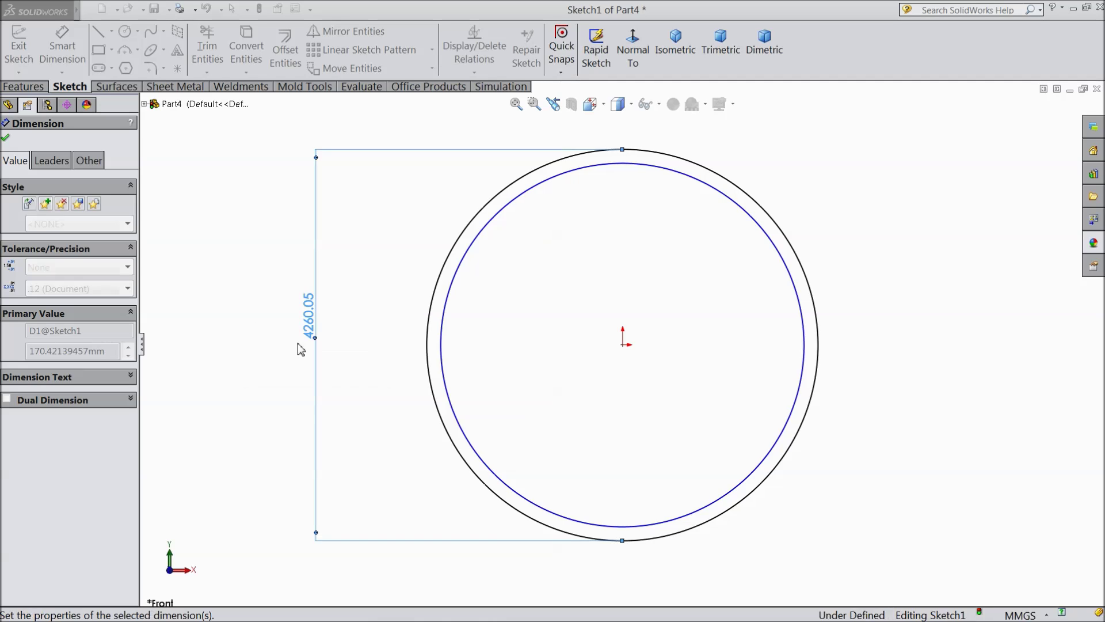
Step: Dimension the inner circle's diameter to 4211.157 mm
{"action": "left_click", "coordinate": [441, 352]}
{"action": "left_click", "coordinate": [357, 347]}
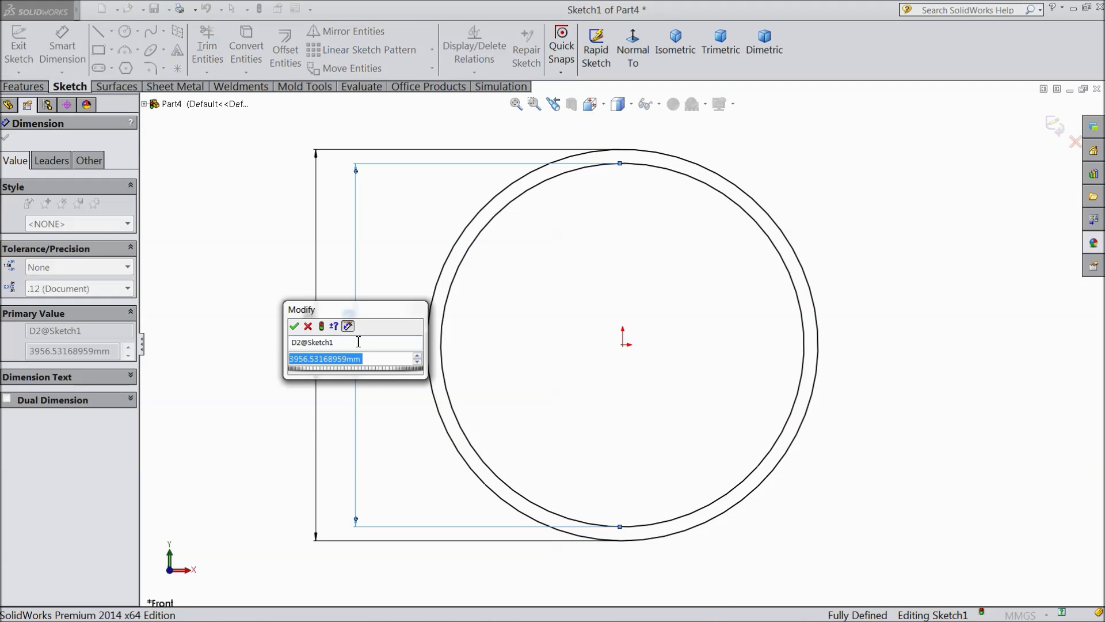
{"action": "type", "text": "4211.157"}
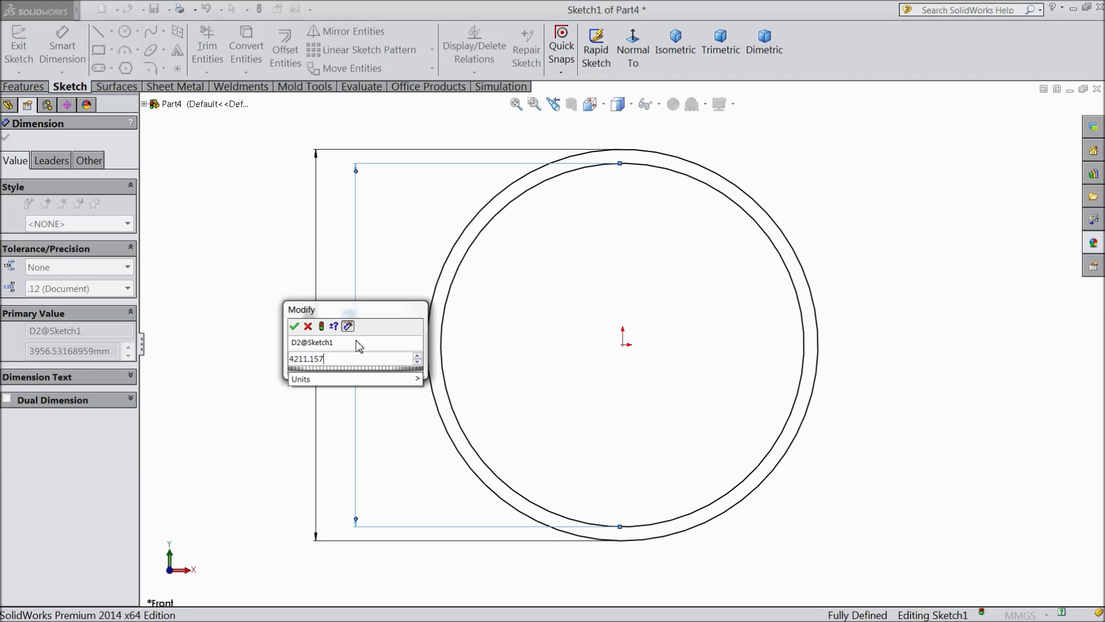
{"action": "left_click", "coordinate": [294, 326]}
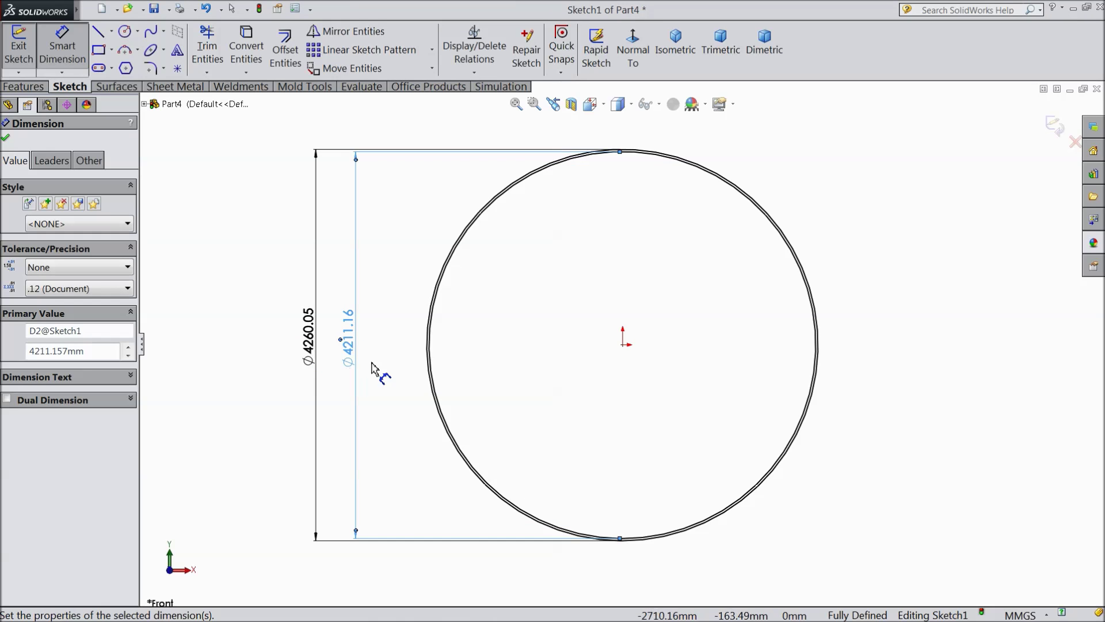
{"action": "left_click", "coordinate": [5, 137]}
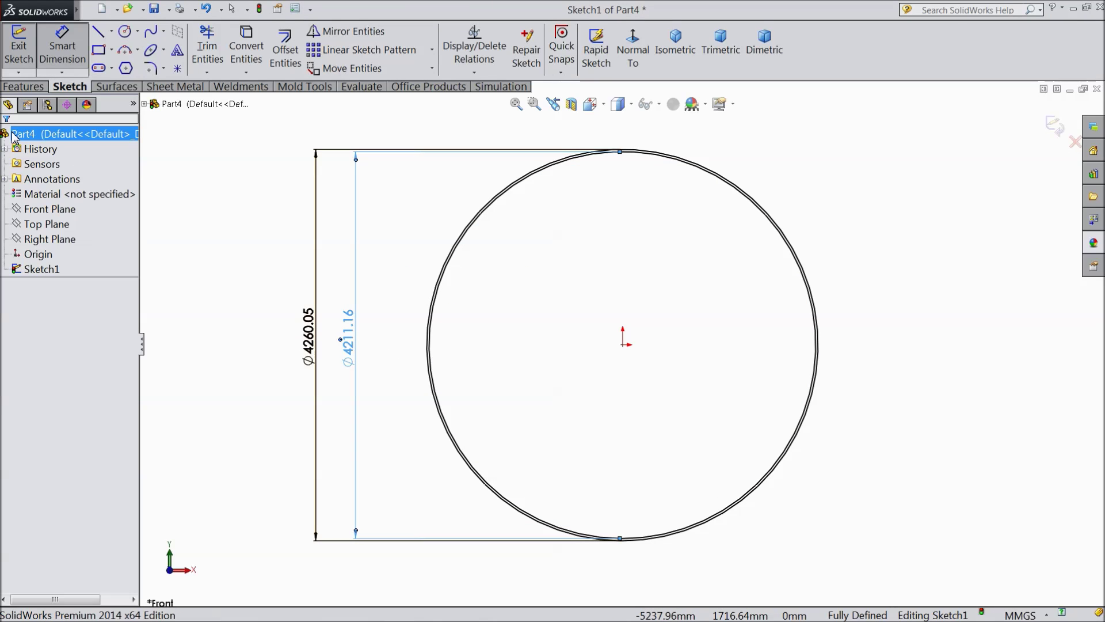
Step: Extrude the ring profile as a blind boss to a depth of 12100 mm
{"action": "left_click", "coordinate": [24, 86]}
{"action": "left_click", "coordinate": [26, 58]}
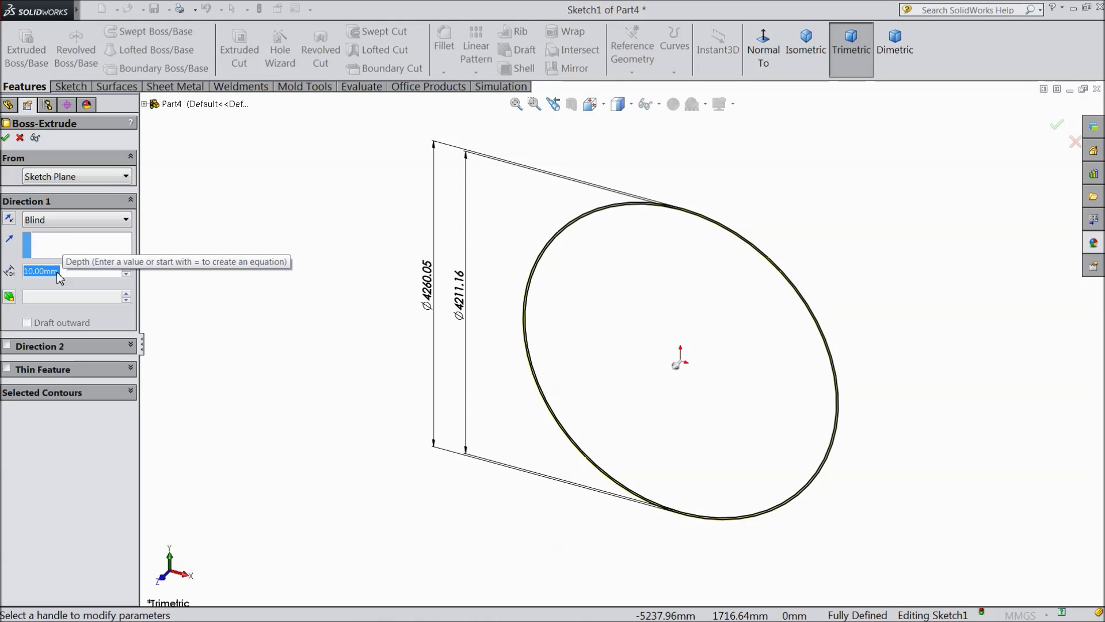
{"action": "type", "text": "1210"}
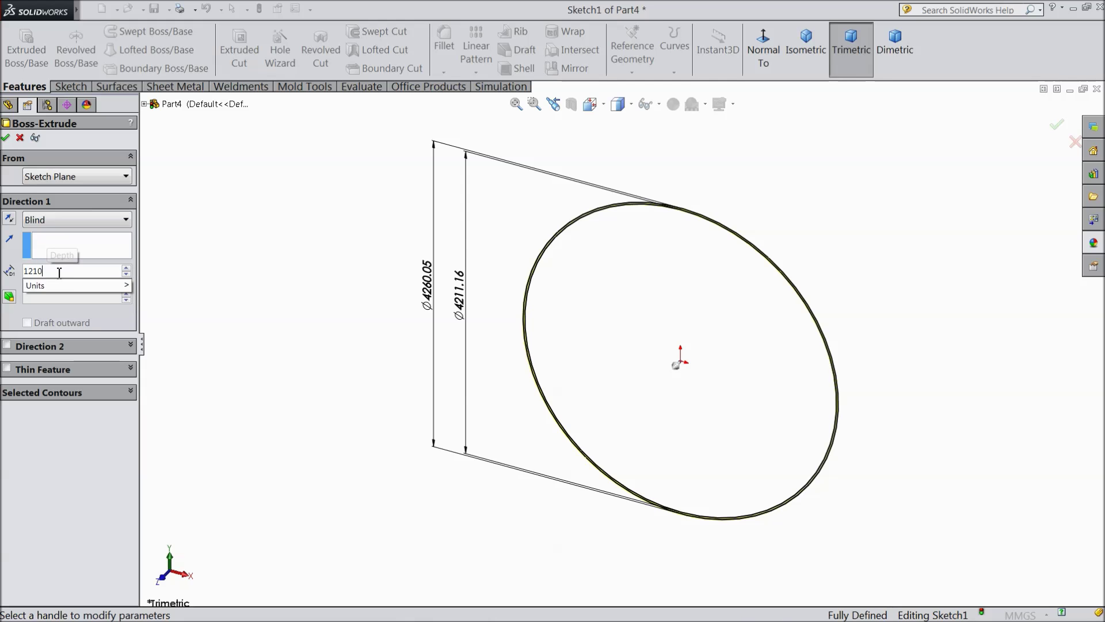
{"action": "key", "text": "Return"}
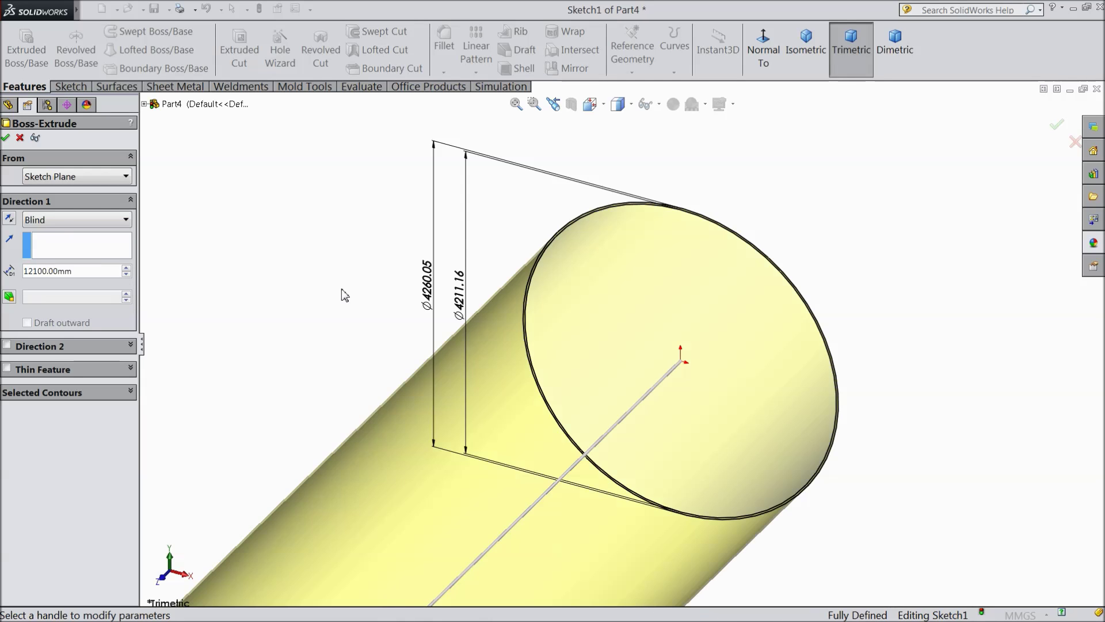
{"action": "scroll", "coordinate": [368, 296], "scroll_direction": "up", "scroll_amount": 5}
{"action": "scroll", "coordinate": [590, 408], "scroll_direction": "down", "scroll_amount": 3}
{"action": "scroll", "coordinate": [587, 384], "scroll_direction": "down", "scroll_amount": 1}
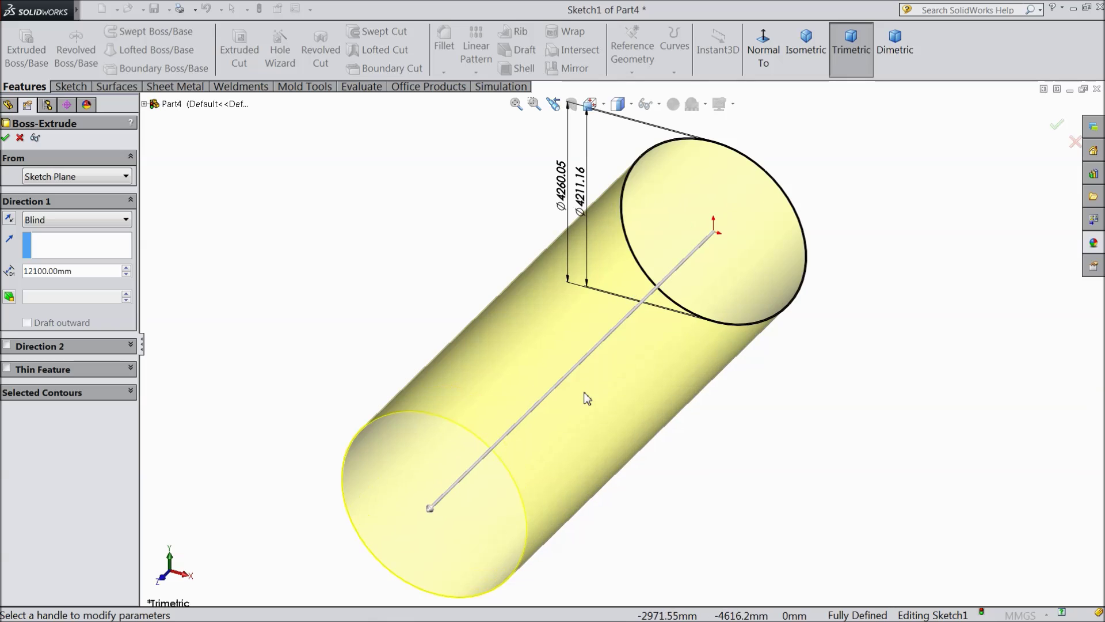
{"action": "left_click", "coordinate": [6, 138]}
Step: Turn on the Perspective display for the extruded tube
{"action": "left_click", "coordinate": [733, 105]}
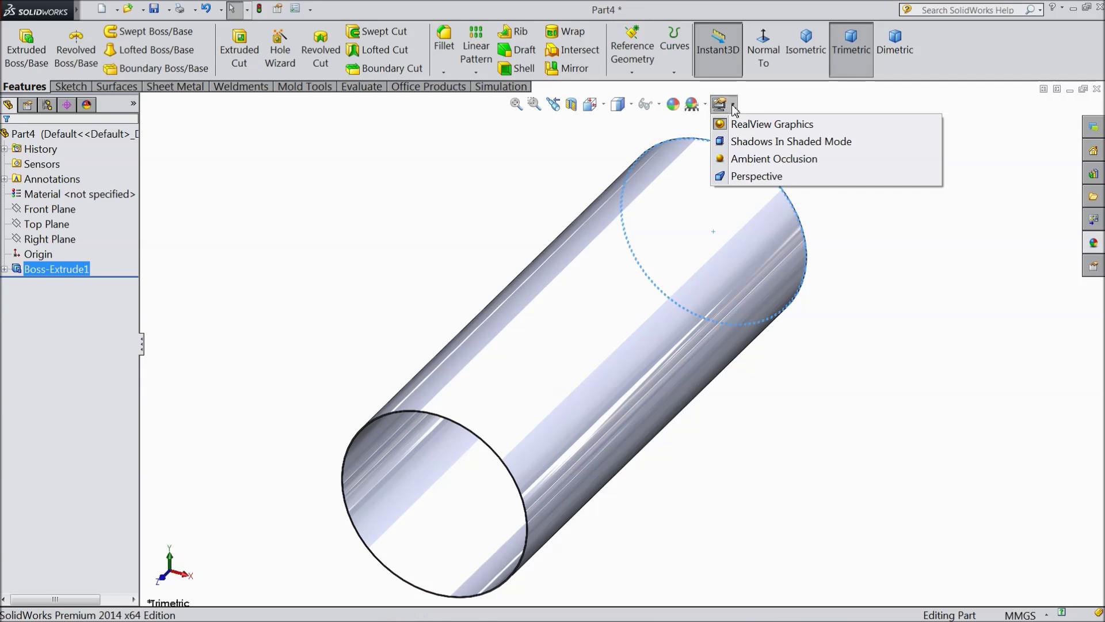
{"action": "left_click", "coordinate": [757, 175]}
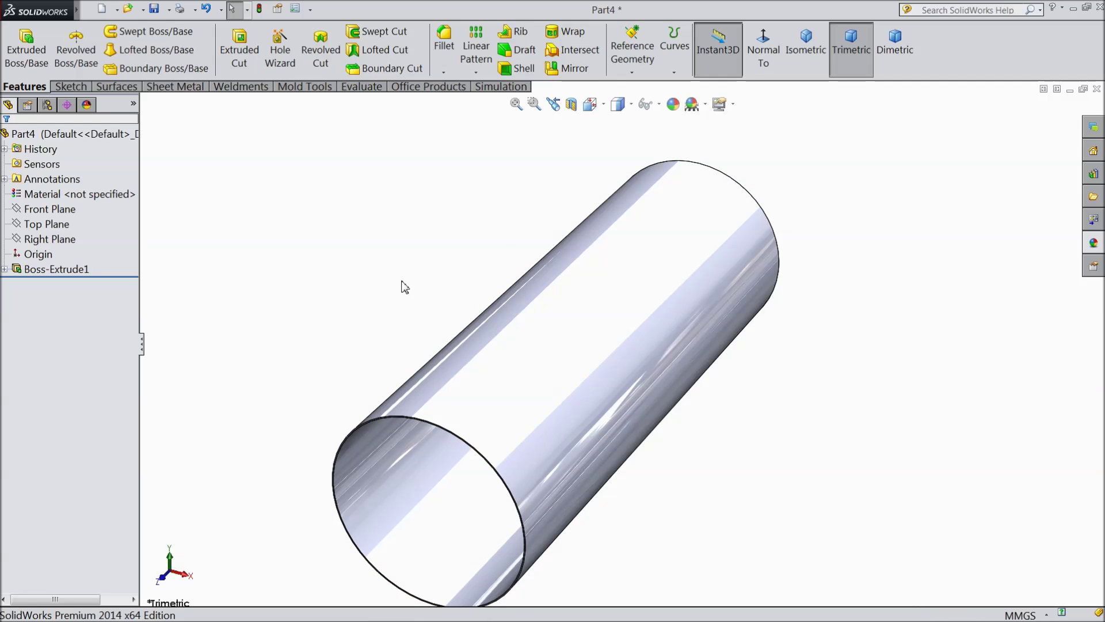
{"action": "middle_click_drag", "start_coordinate": [361, 272], "coordinate": [338, 249]}
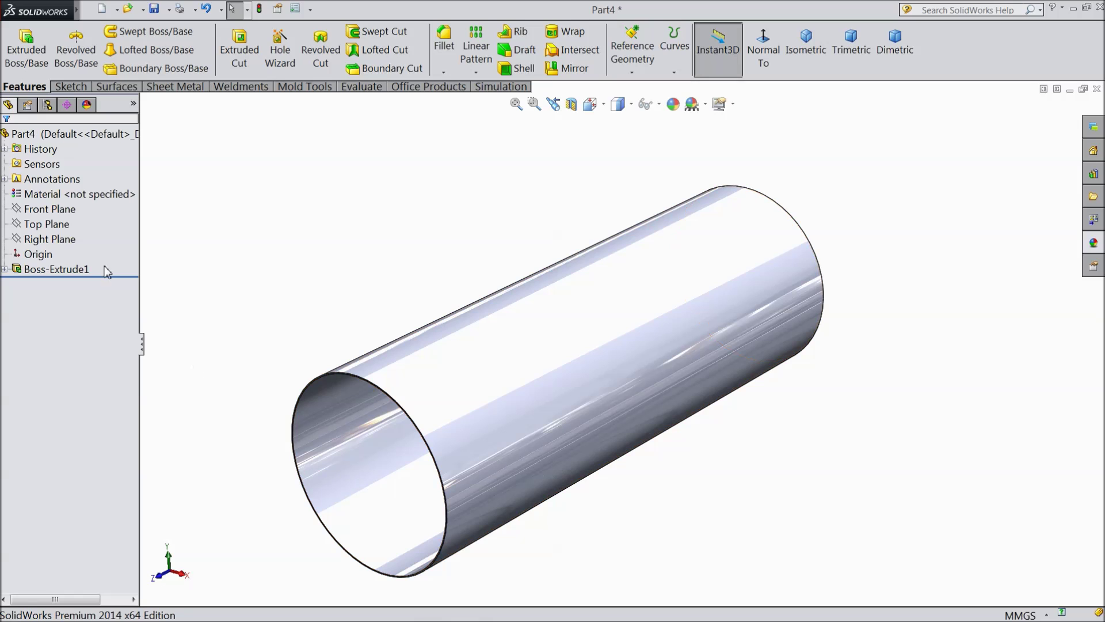
Step: Create a reference plane offset 3000 mm above the Top Plane
{"action": "left_click", "coordinate": [47, 226]}
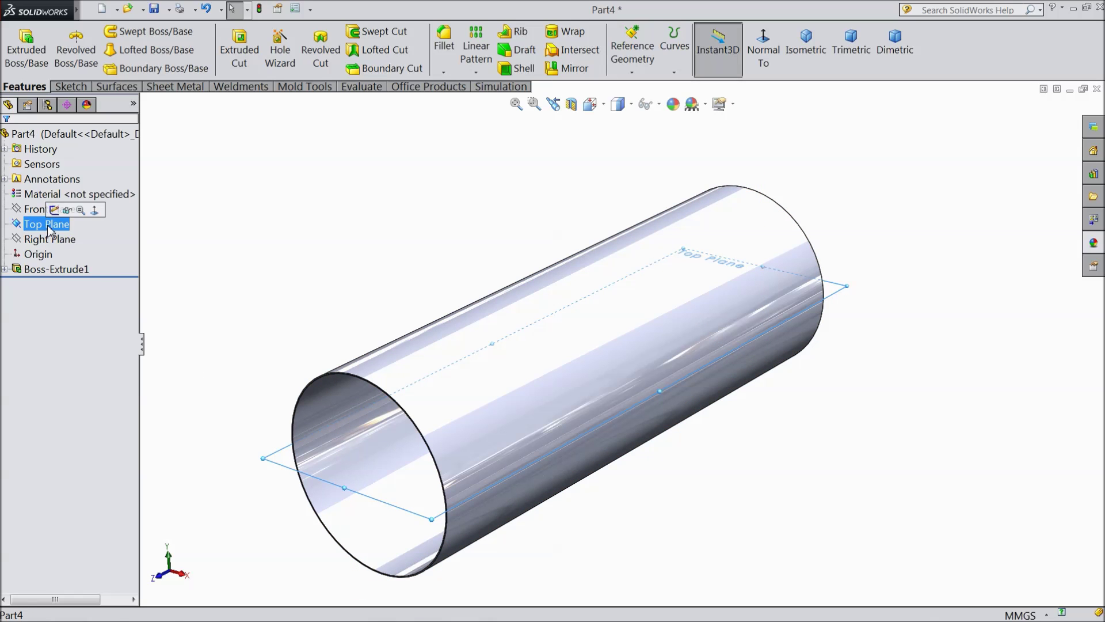
{"action": "left_click", "coordinate": [632, 53]}
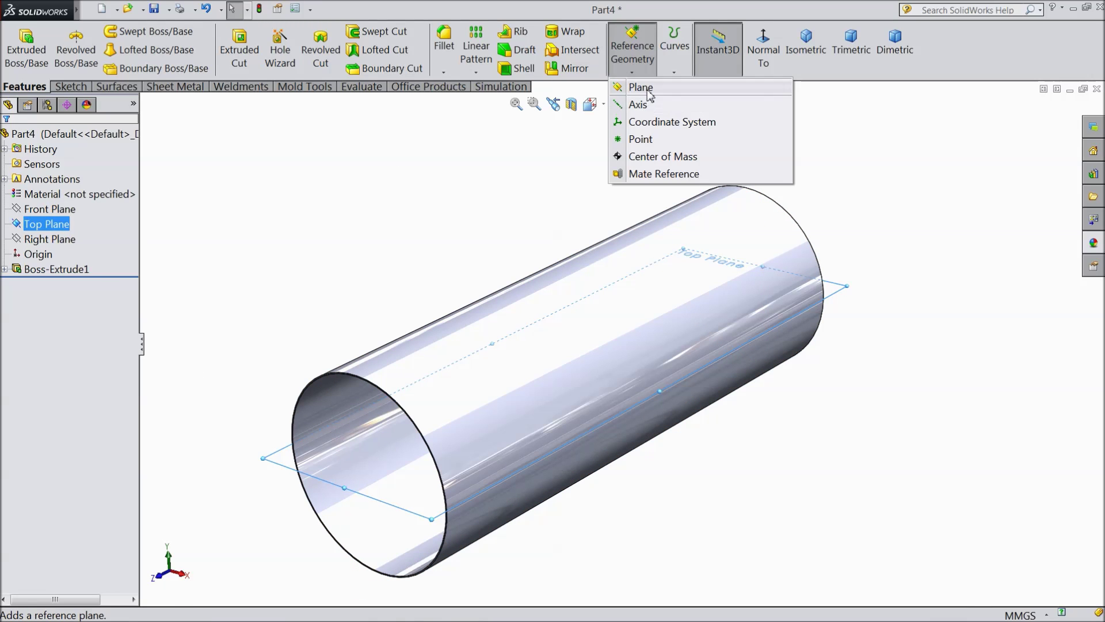
{"action": "left_click", "coordinate": [648, 91]}
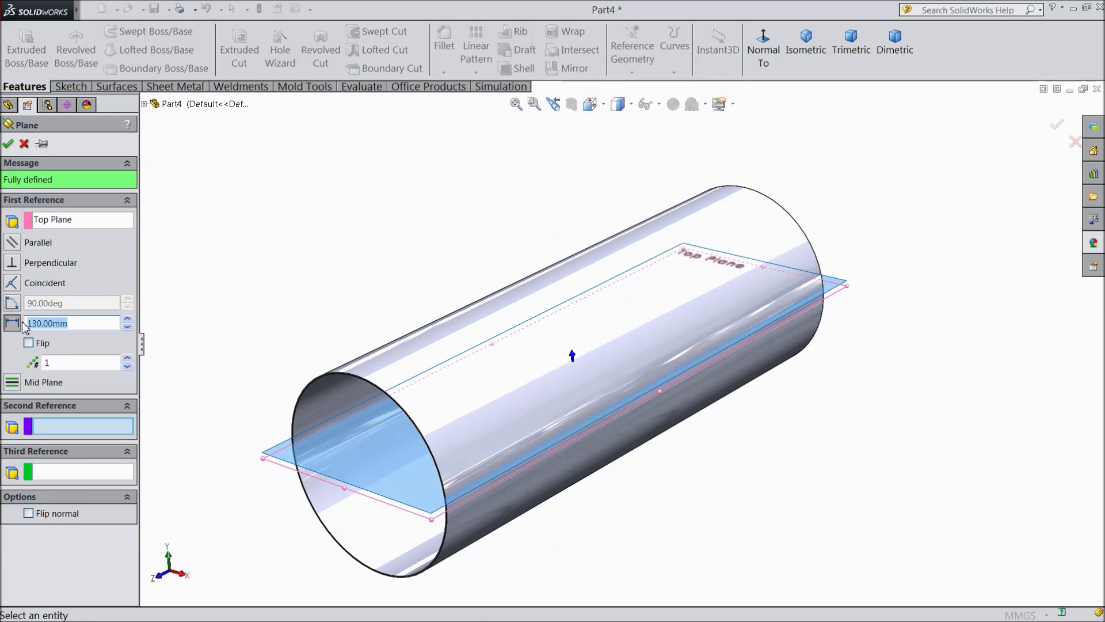
{"action": "key", "text": "Return"}
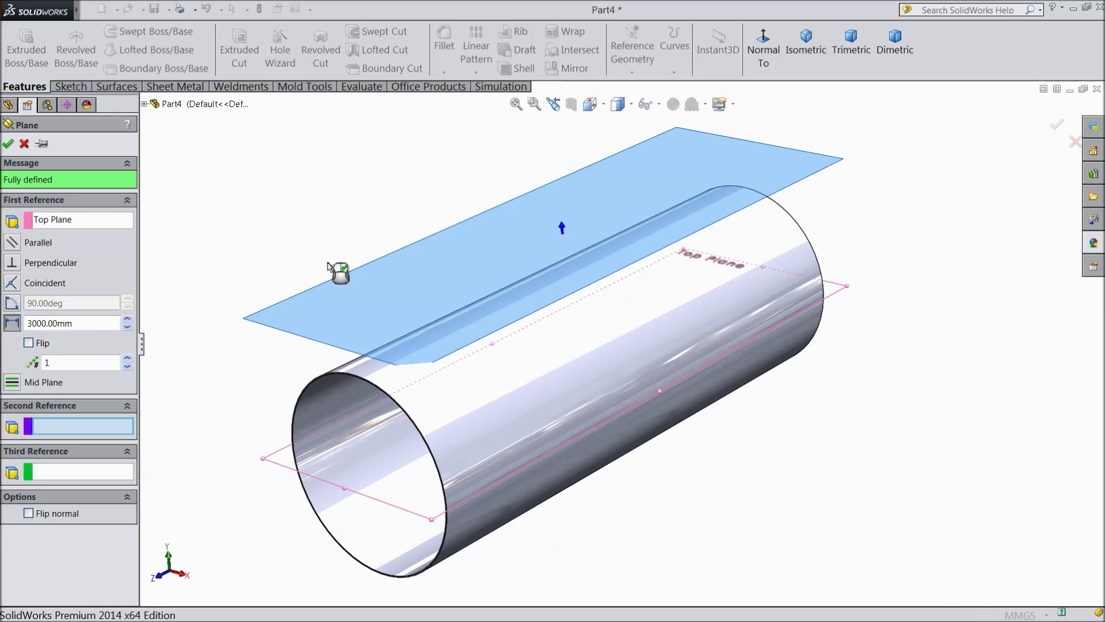
{"action": "mouse_move", "coordinate": [293, 184]}
{"action": "middle_mouse_down"}
{"action": "mouse_move", "coordinate": [340, 113]}
{"action": "mouse_move", "coordinate": [318, 132]}
{"action": "mouse_move", "coordinate": [311, 190]}
{"action": "middle_mouse_up"}
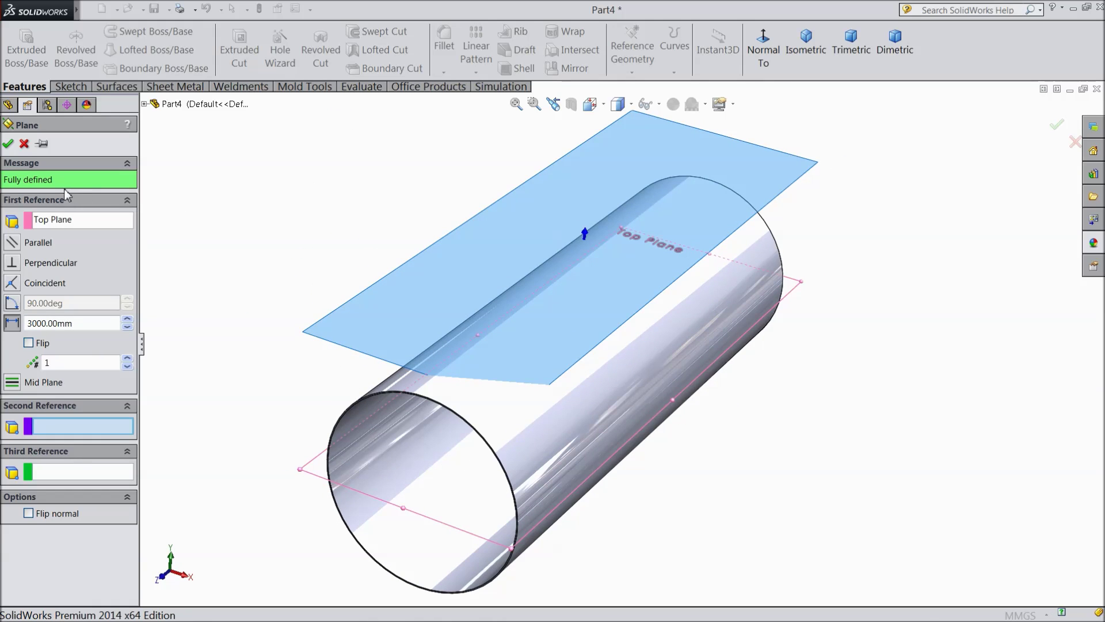
{"action": "left_click", "coordinate": [7, 145]}
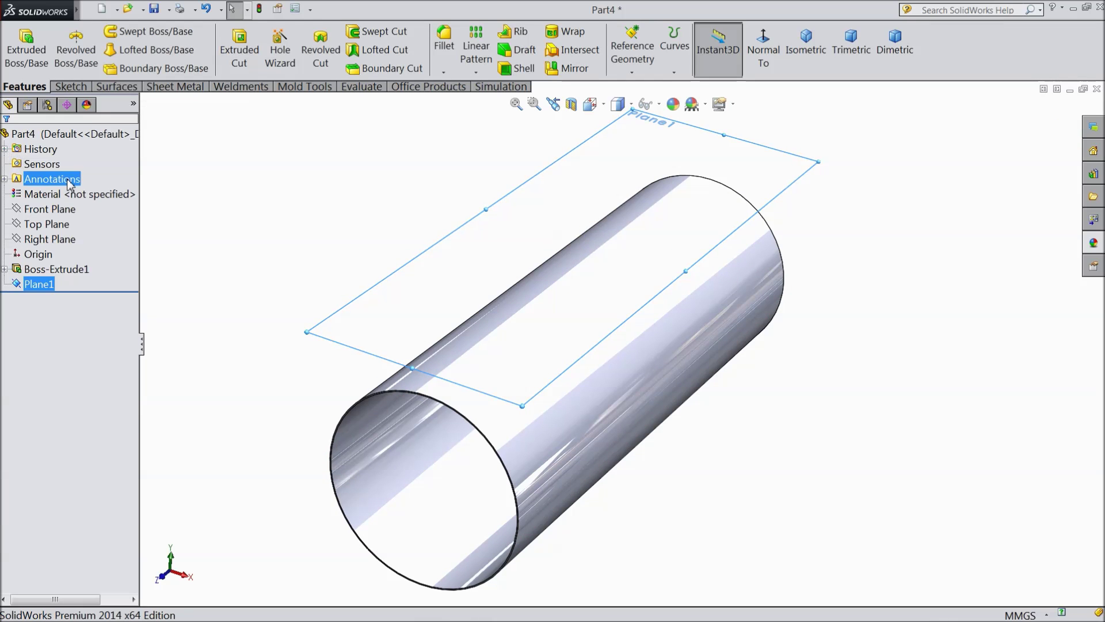
{"action": "left_click", "coordinate": [351, 333]}
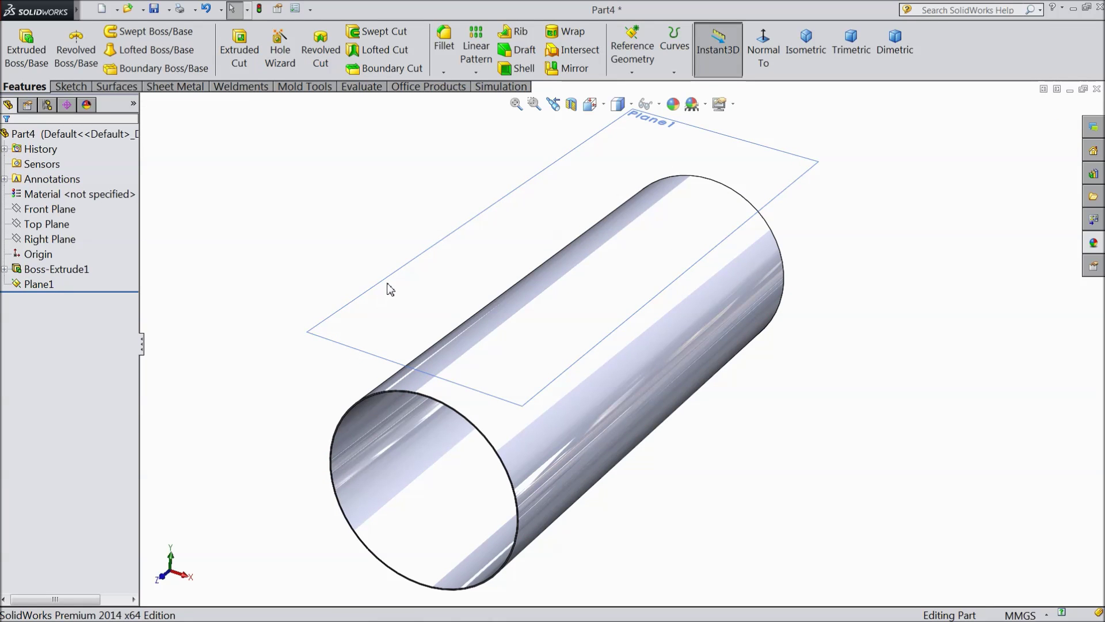
Step: On the new offset plane, sketch two circles of about 900 mm radius on the tube's centreline, centred about 2350 mm and 10040 mm from the origin
{"action": "left_click", "coordinate": [413, 278]}
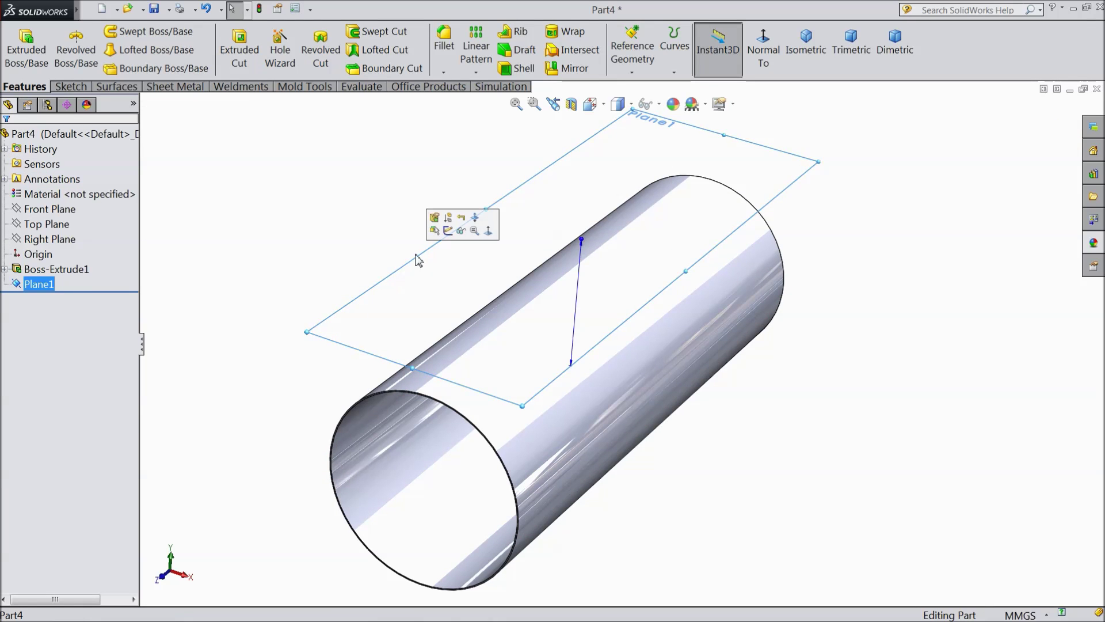
{"action": "left_click", "coordinate": [450, 236]}
{"action": "left_click", "coordinate": [764, 49]}
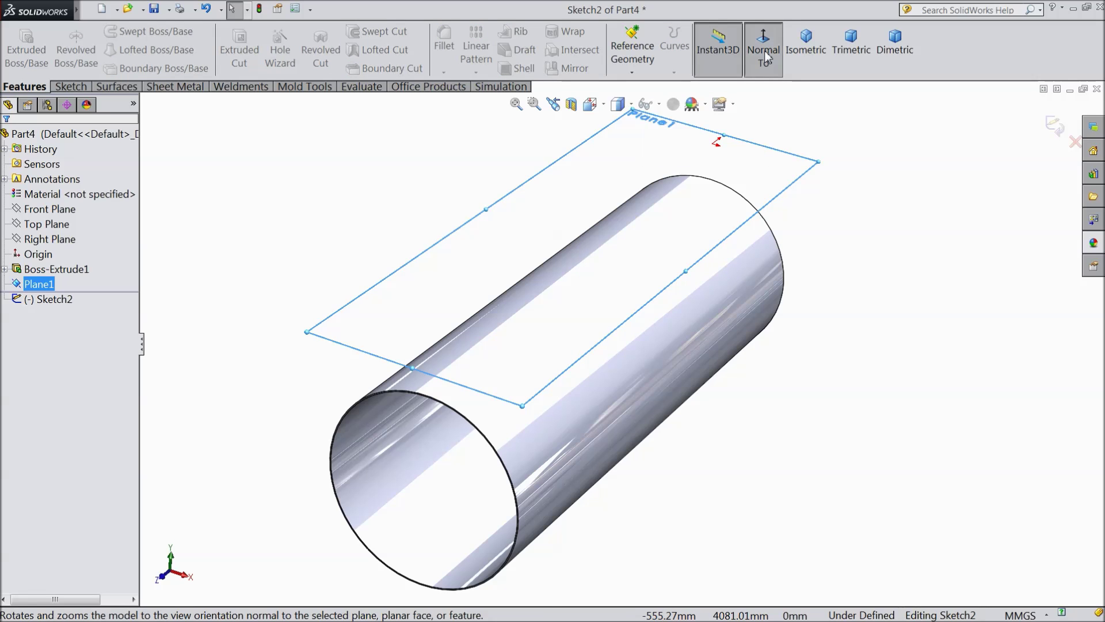
{"action": "left_click", "coordinate": [89, 88]}
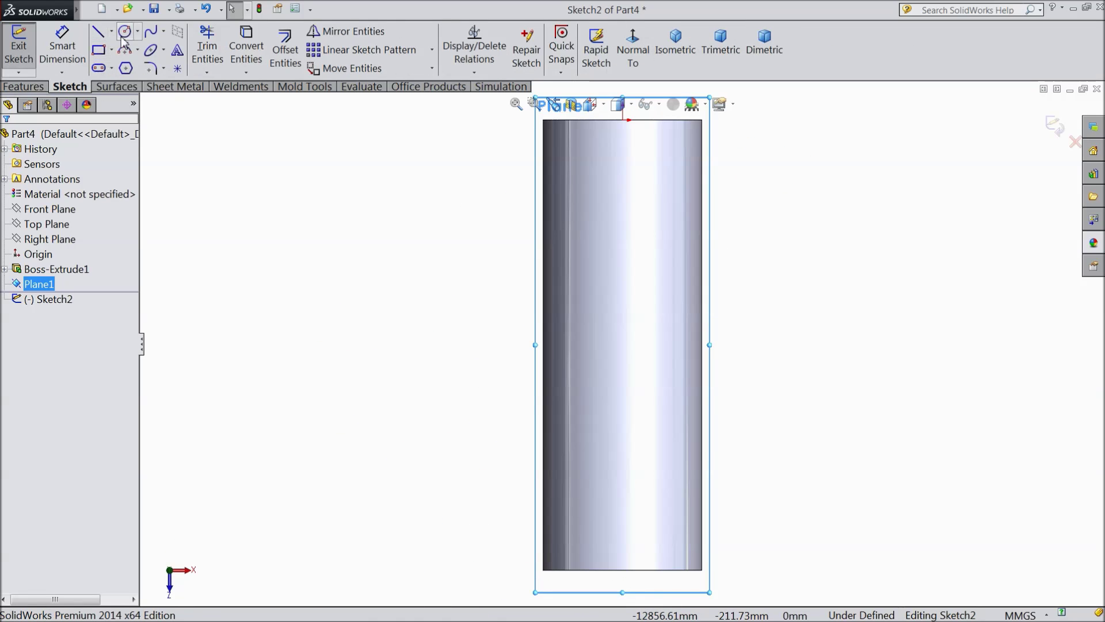
{"action": "left_click", "coordinate": [125, 32]}
{"action": "left_click", "coordinate": [623, 207]}
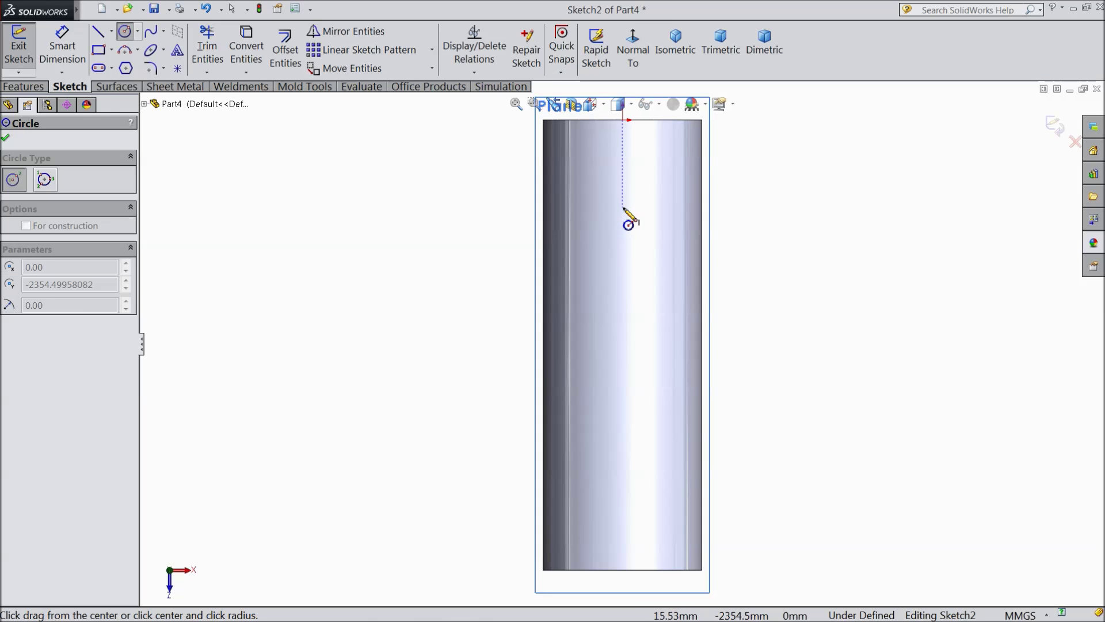
{"action": "left_click", "coordinate": [623, 240]}
{"action": "left_click", "coordinate": [624, 493]}
{"action": "left_click", "coordinate": [623, 460]}
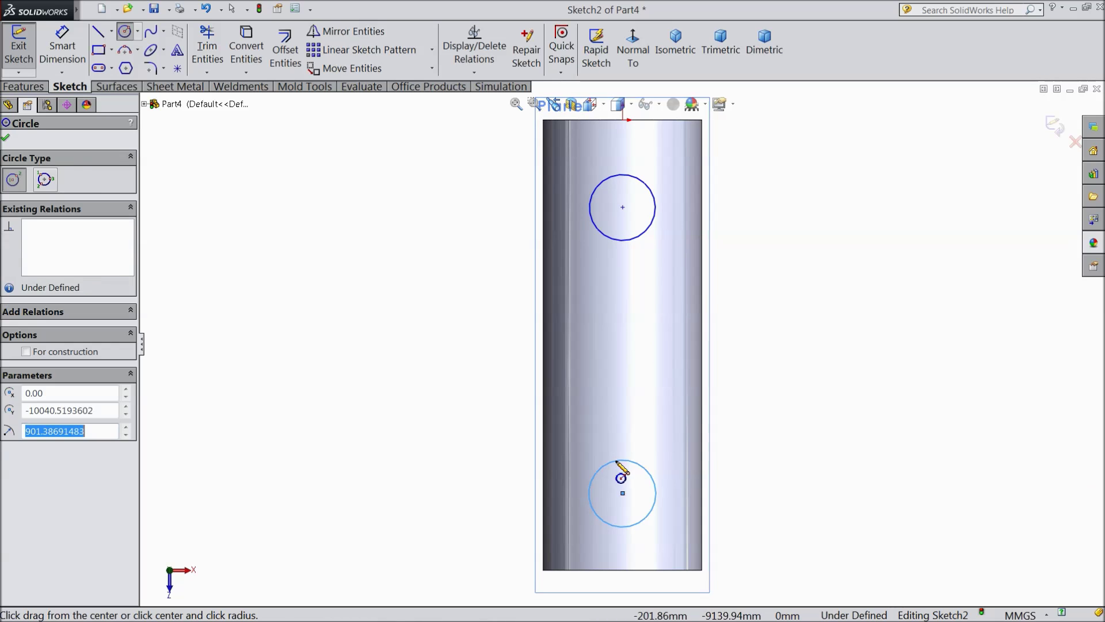
{"action": "left_click", "coordinate": [36, 89]}
{"action": "left_click", "coordinate": [69, 87]}
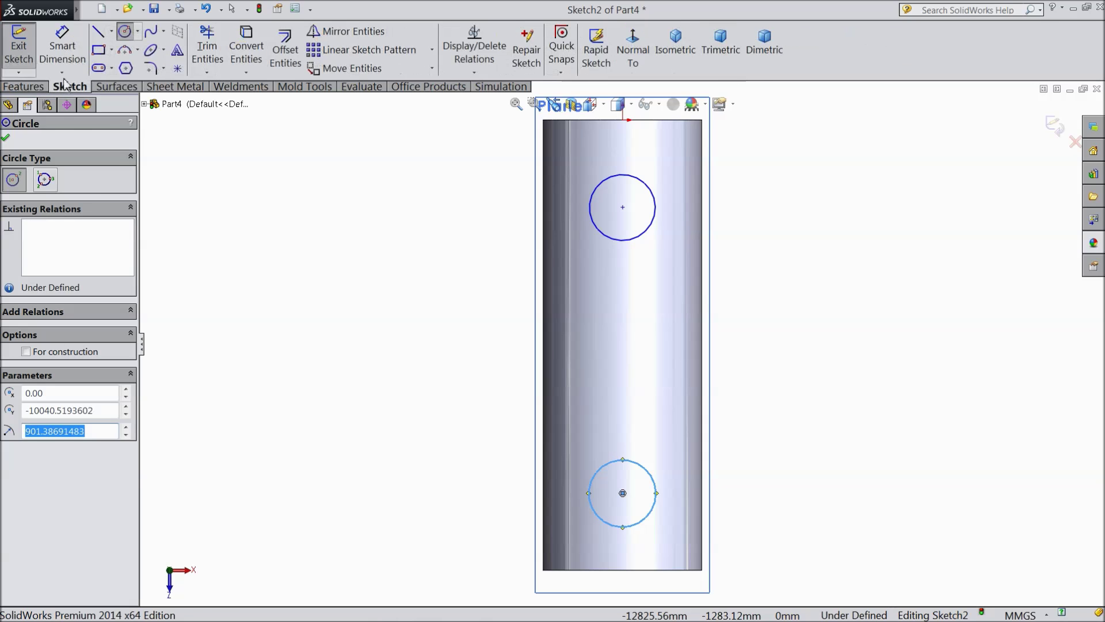
Step: Dimension the diameter of the circle nearest the origin as 609.6 mm
{"action": "left_click", "coordinate": [62, 46]}
{"action": "key", "text": "f"}
{"action": "scroll", "coordinate": [656, 219], "scroll_direction": "down", "scroll_amount": 3}
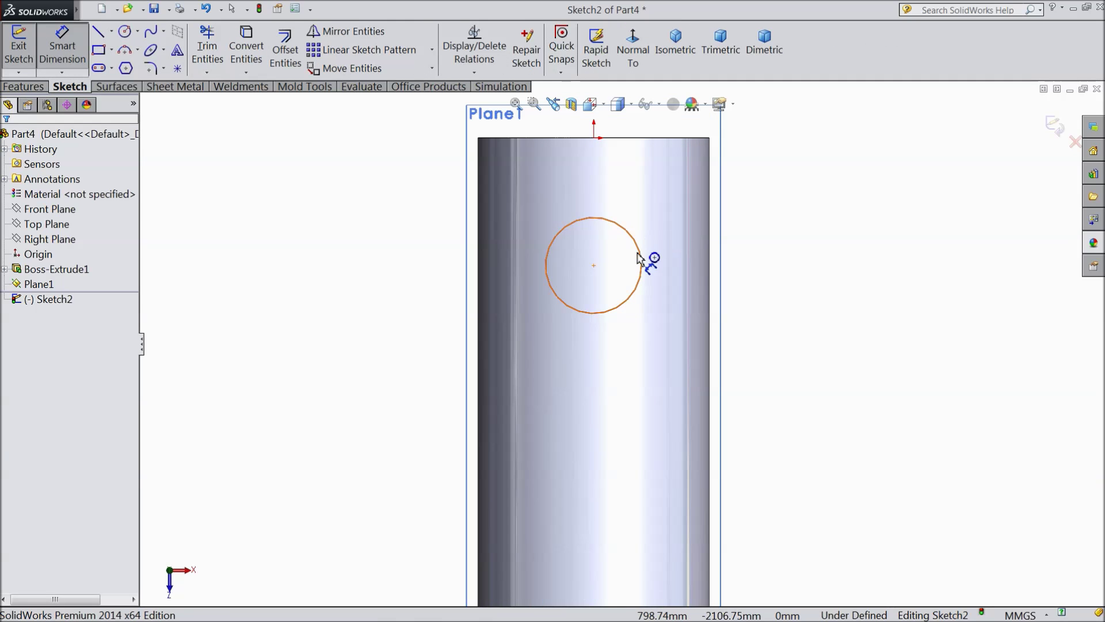
{"action": "left_click", "coordinate": [642, 262]}
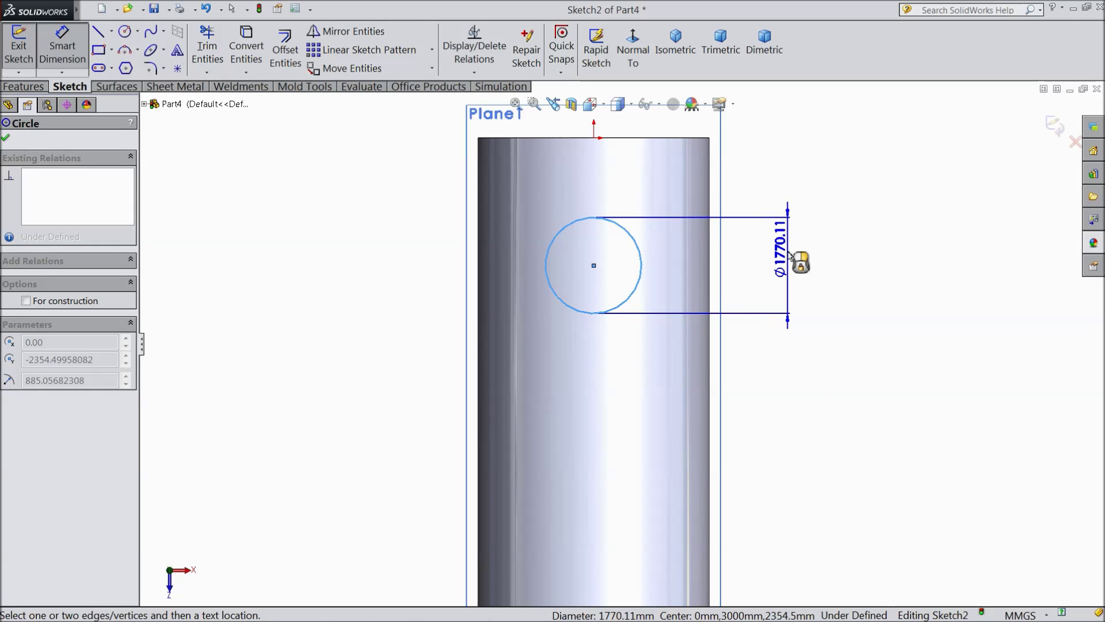
{"action": "left_click", "coordinate": [798, 264]}
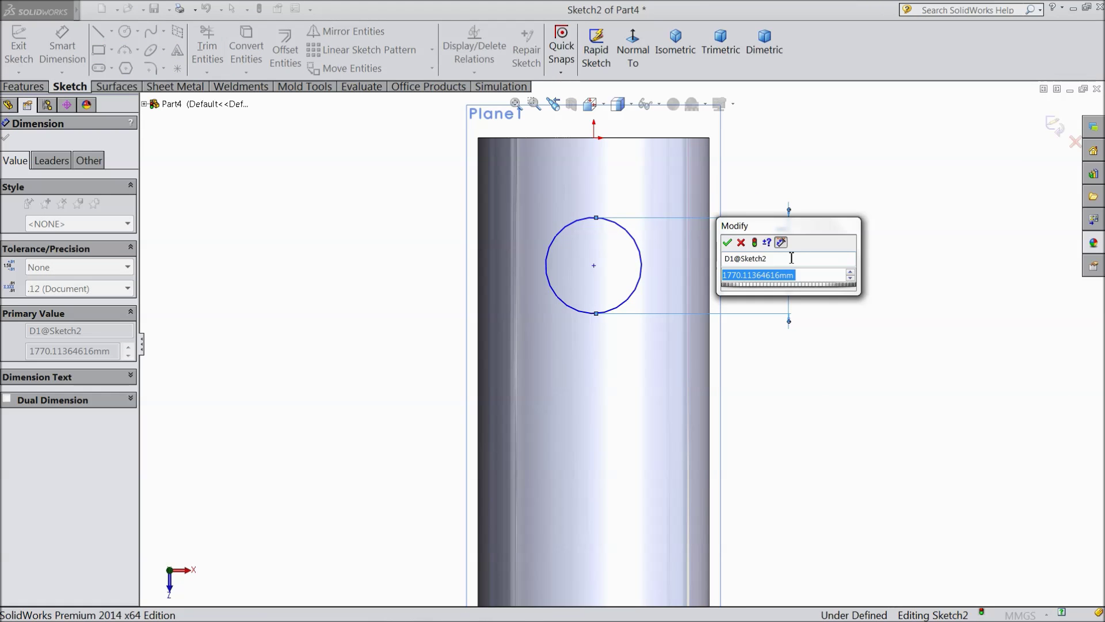
{"action": "type", "text": "609.6"}
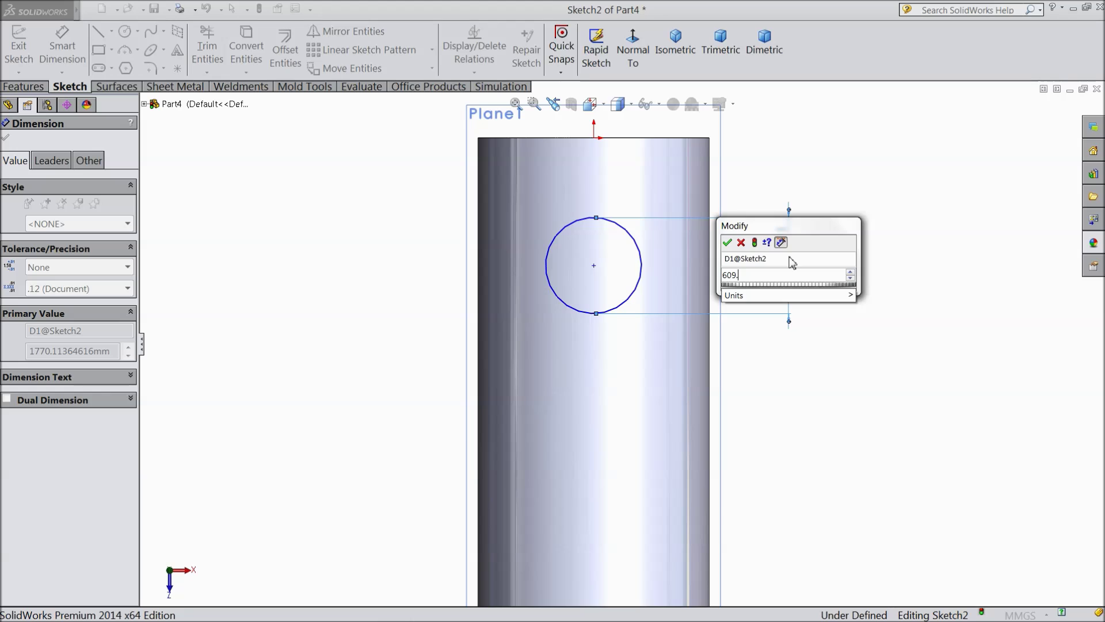
{"action": "left_click", "coordinate": [728, 243]}
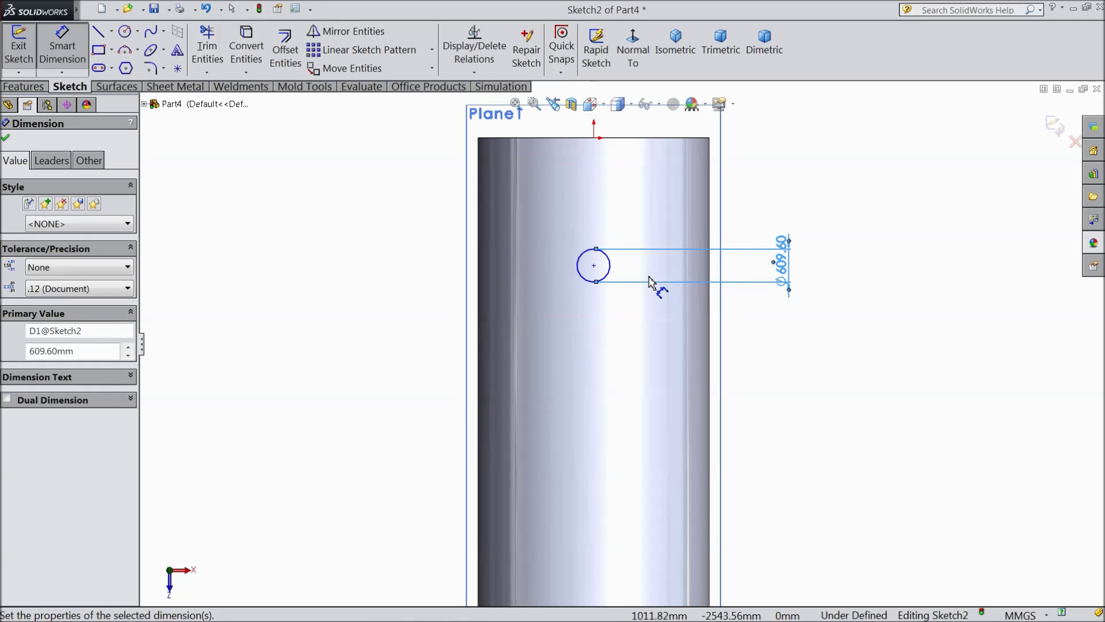
Step: Dimension the small circle's centre 3000 mm from the tube's end edge at the origin
{"action": "scroll", "coordinate": [655, 311], "scroll_direction": "up", "scroll_amount": 3}
{"action": "scroll", "coordinate": [610, 308], "scroll_direction": "down", "scroll_amount": 3}
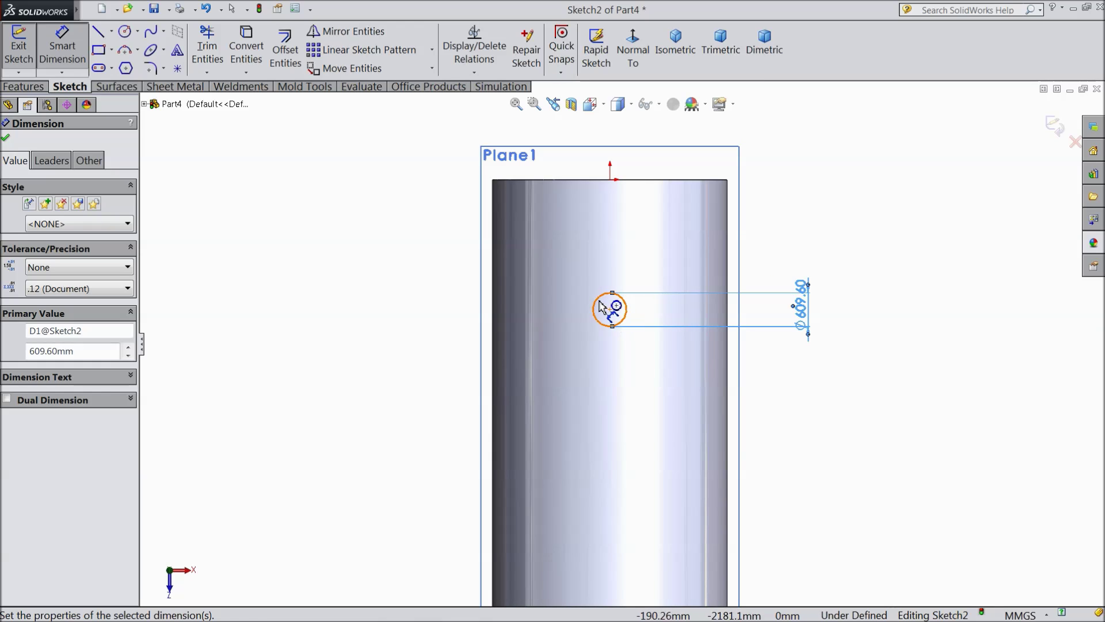
{"action": "left_click", "coordinate": [599, 299]}
{"action": "left_click", "coordinate": [599, 179]}
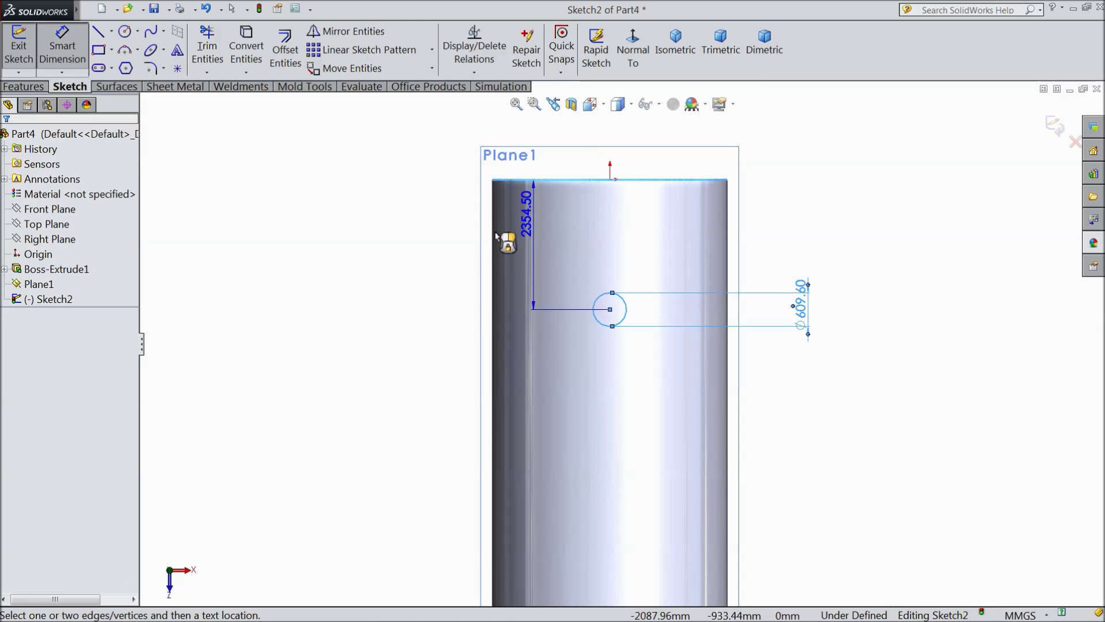
{"action": "left_click", "coordinate": [424, 245]}
{"action": "type", "text": "3000"}
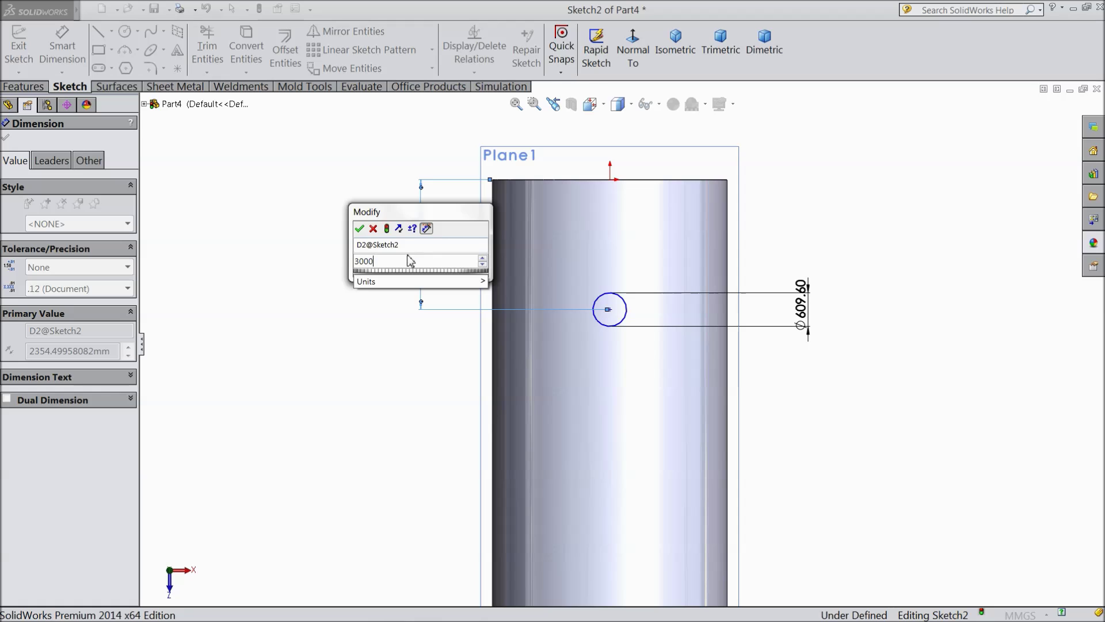
{"action": "left_click", "coordinate": [359, 229]}
{"action": "scroll", "coordinate": [544, 334], "scroll_direction": "up", "scroll_amount": 5}
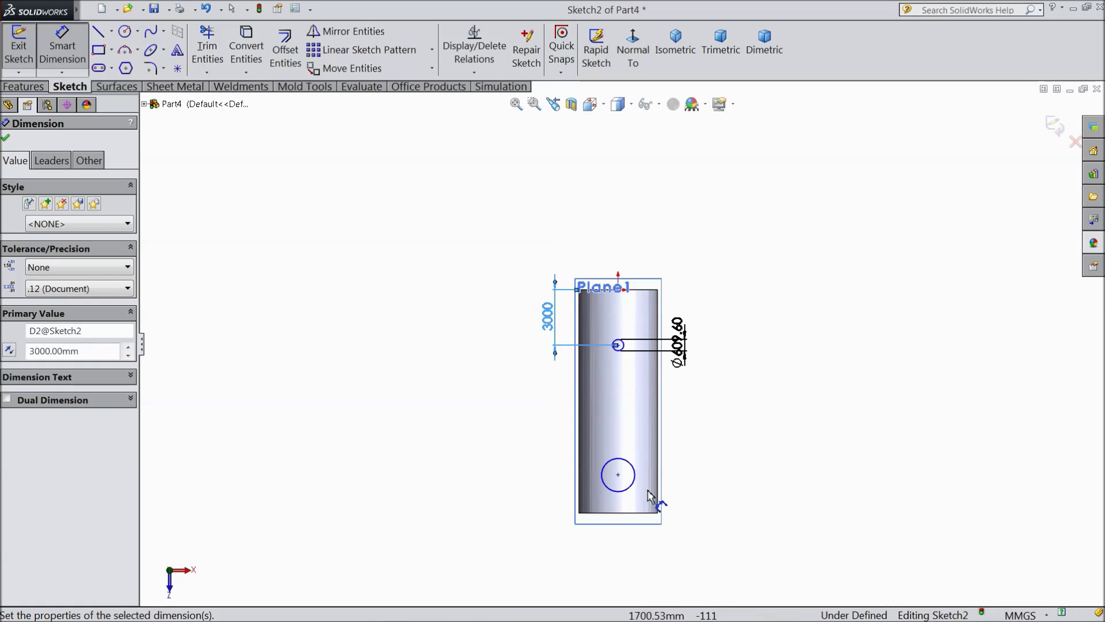
{"action": "scroll", "coordinate": [611, 432], "scroll_direction": "down", "scroll_amount": 5}
{"action": "left_click", "coordinate": [582, 367]}
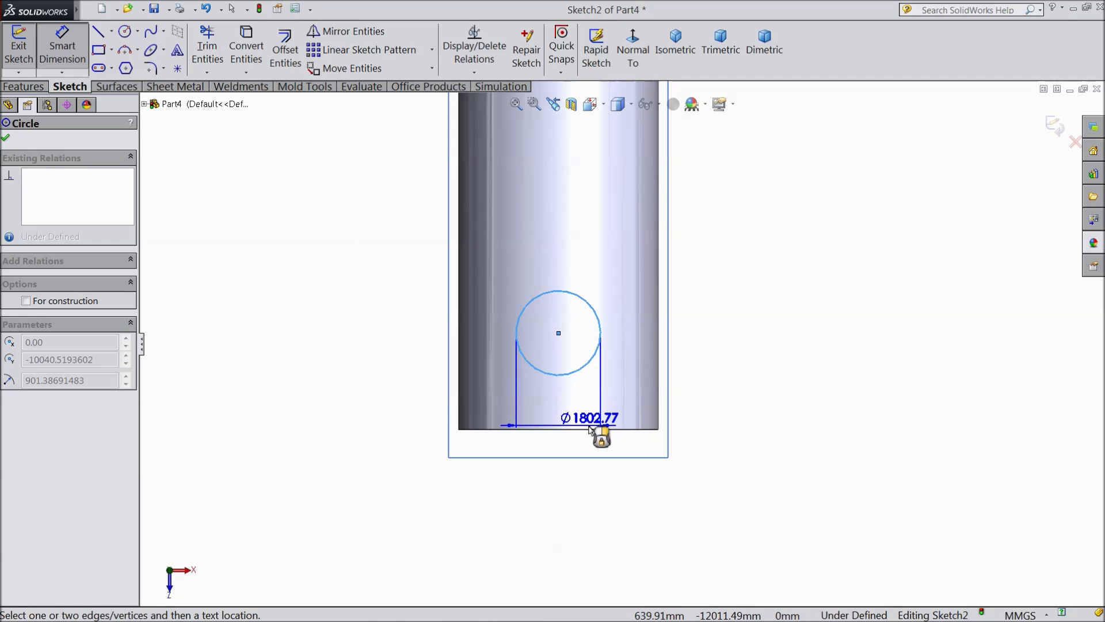
{"action": "left_click", "coordinate": [588, 433]}
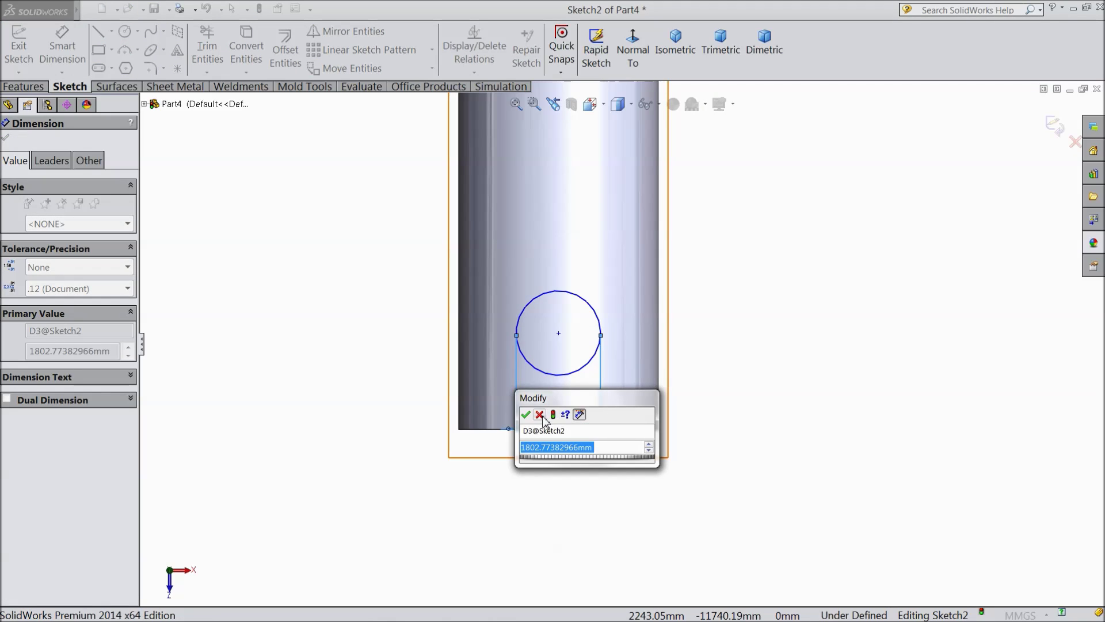
{"action": "key", "text": "Return"}
{"action": "key", "text": "Delete"}
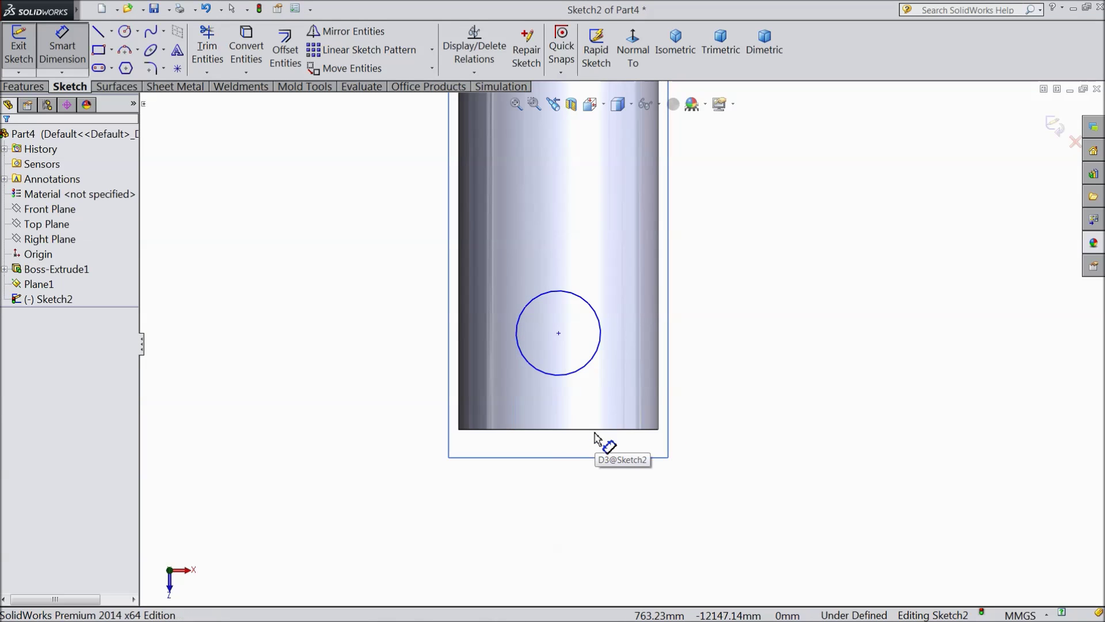
Step: Dimension the other circle's centre 3000 mm from the tube's far end edge
{"action": "left_click", "coordinate": [573, 373]}
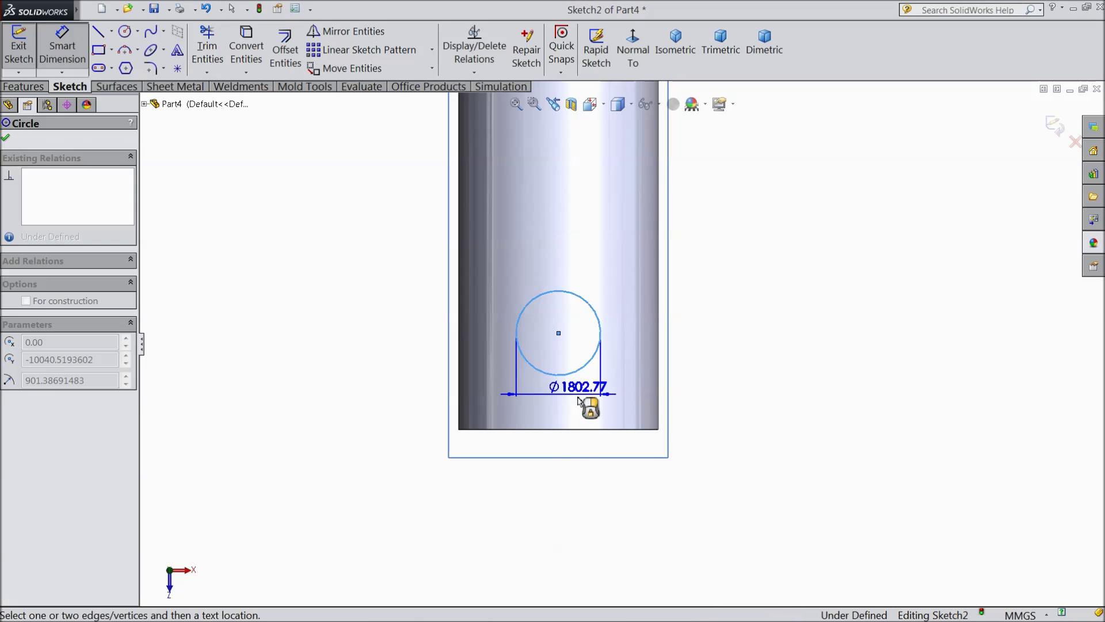
{"action": "left_click", "coordinate": [590, 430]}
{"action": "left_click", "coordinate": [739, 403]}
{"action": "type", "text": "30000"}
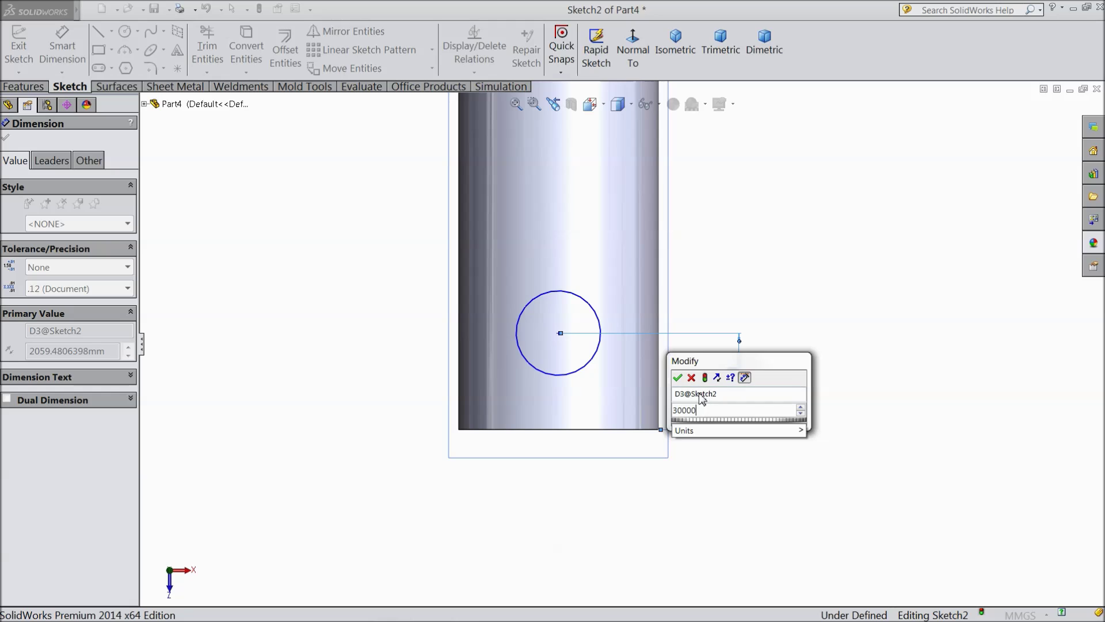
{"action": "key", "text": "BackSpace"}
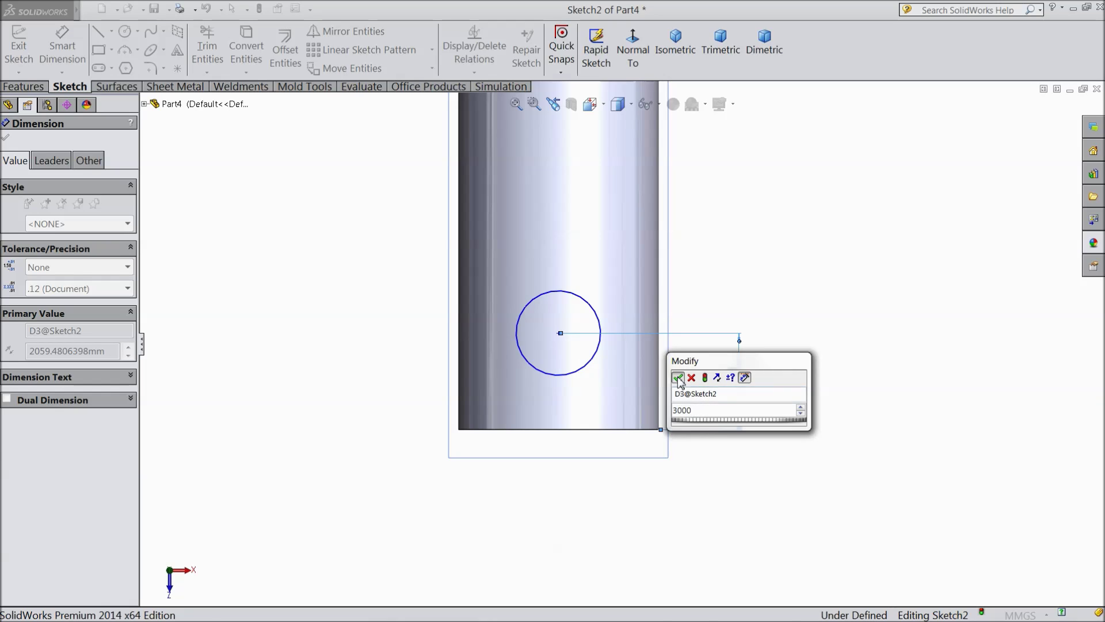
{"action": "left_click", "coordinate": [678, 377]}
Step: Add an Equal relation between the two nozzle circles
{"action": "scroll", "coordinate": [530, 332], "scroll_direction": "up", "scroll_amount": 4}
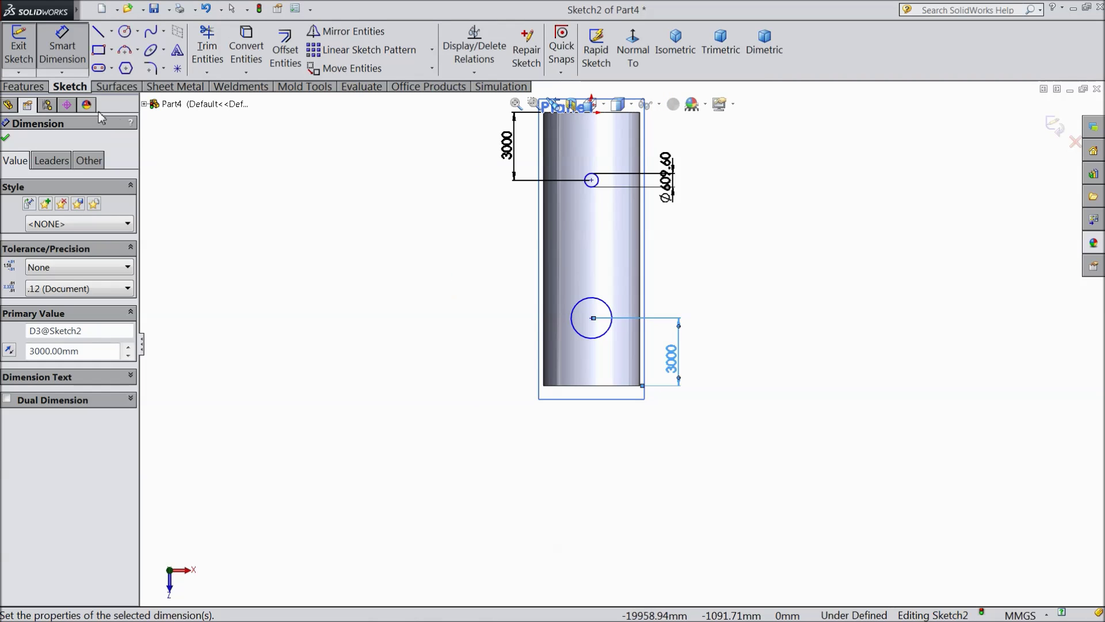
{"action": "left_click", "coordinate": [54, 57]}
{"action": "scroll", "coordinate": [601, 184], "scroll_direction": "down", "scroll_amount": 4}
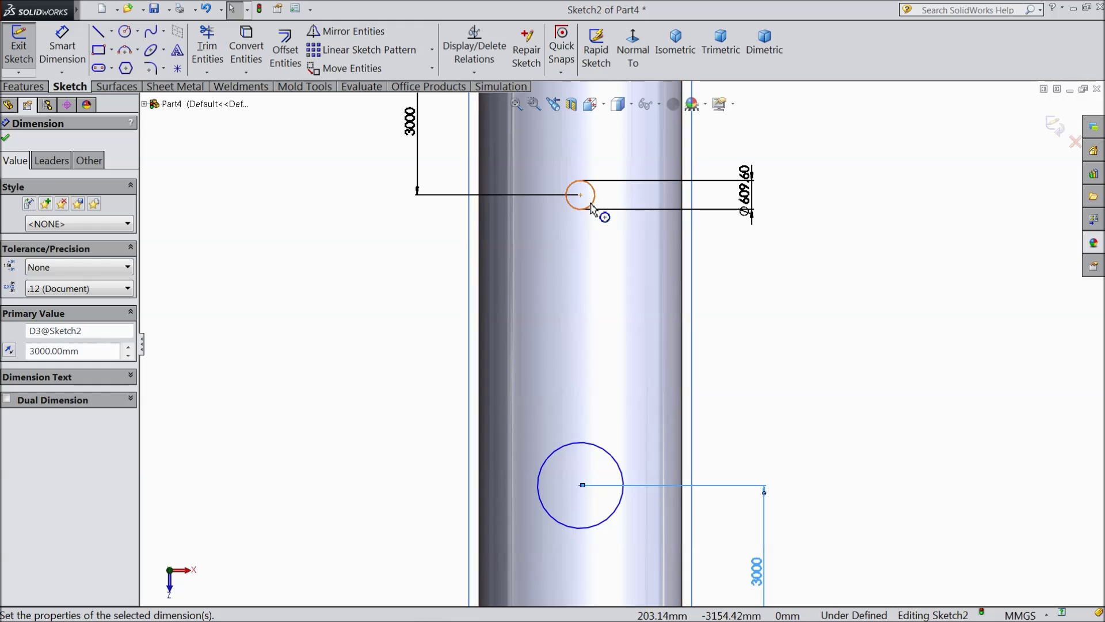
{"action": "left_click", "coordinate": [591, 205]}
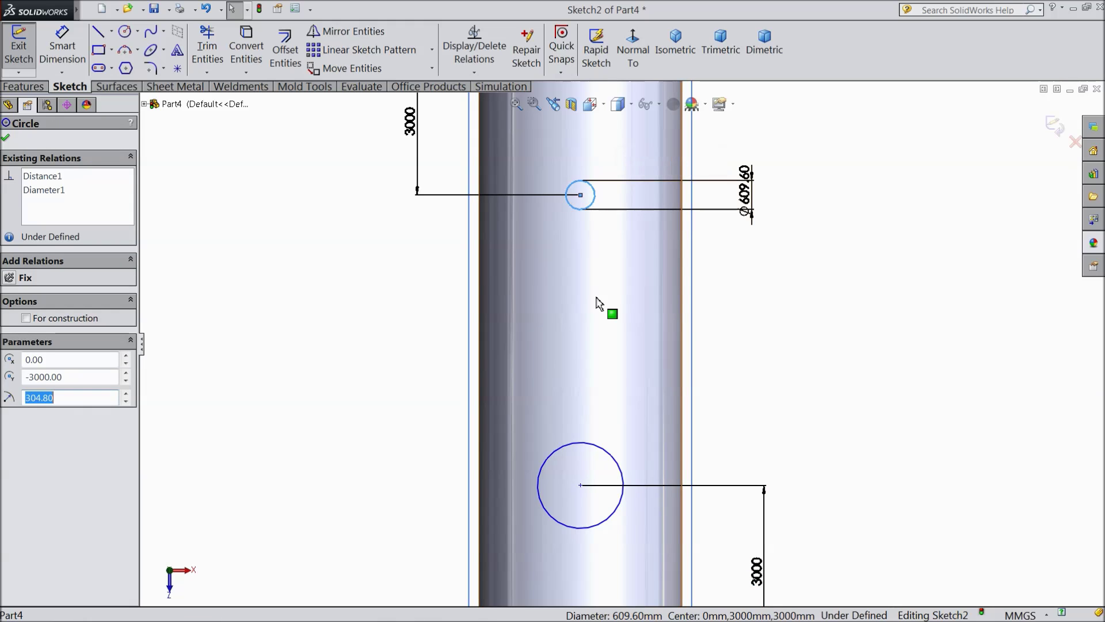
{"action": "left_click", "coordinate": [604, 447], "text": "ctrl"}
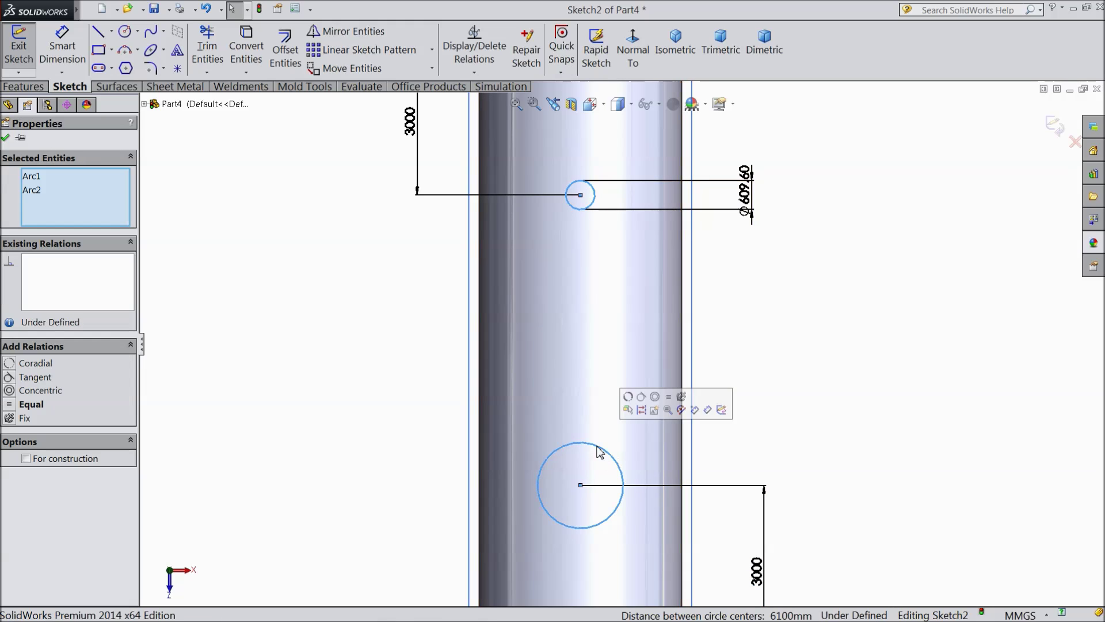
{"action": "left_click", "coordinate": [668, 397]}
{"action": "scroll", "coordinate": [612, 399], "scroll_direction": "up", "scroll_amount": 4}
{"action": "scroll", "coordinate": [612, 399], "scroll_direction": "down", "scroll_amount": 2}
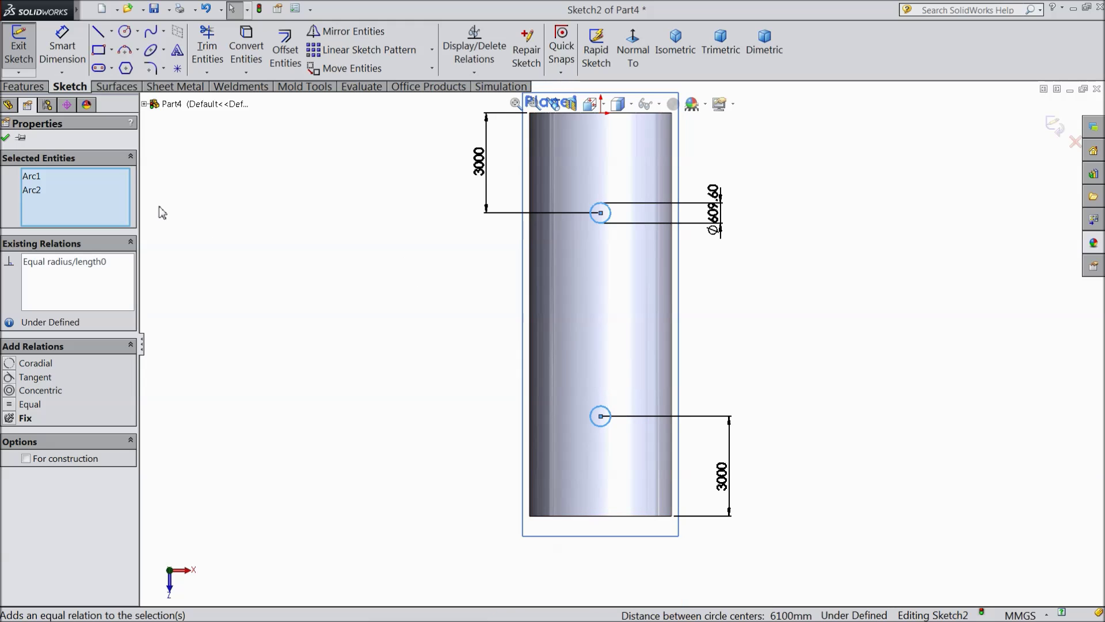
{"action": "left_click", "coordinate": [6, 138]}
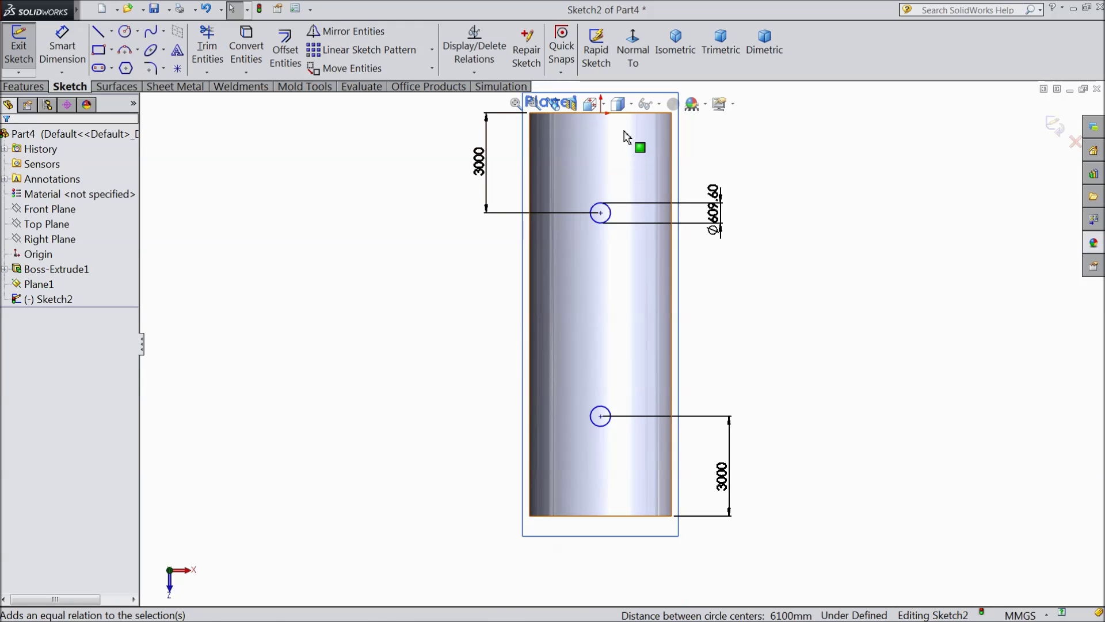
Step: Add a Vertical relation between the origin and the centres of both circles
{"action": "left_click", "coordinate": [601, 111]}
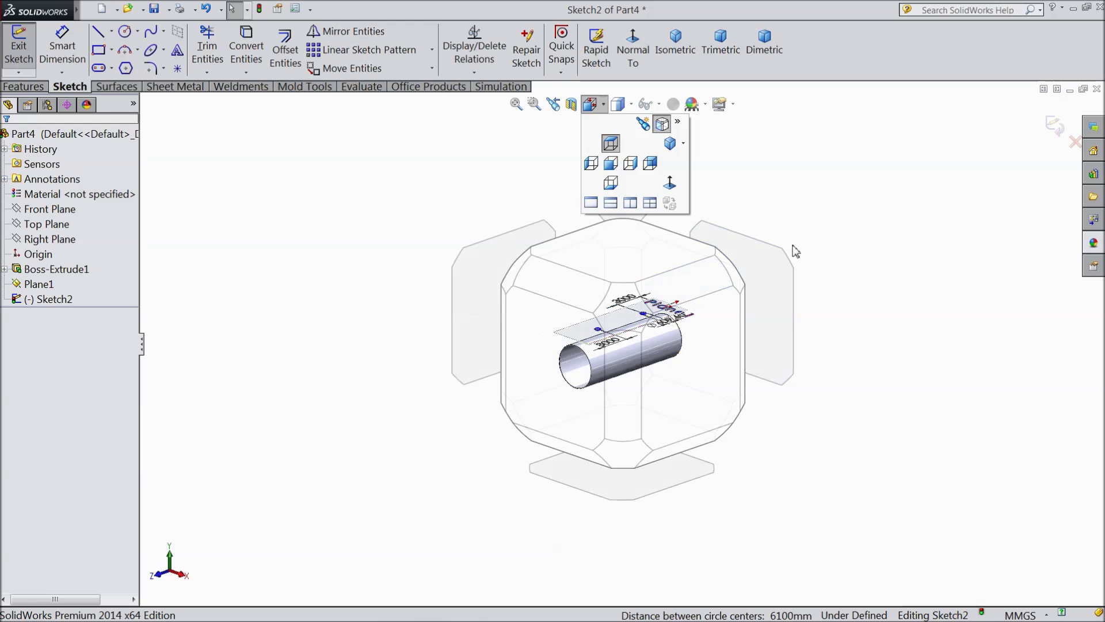
{"action": "left_click", "coordinate": [795, 246]}
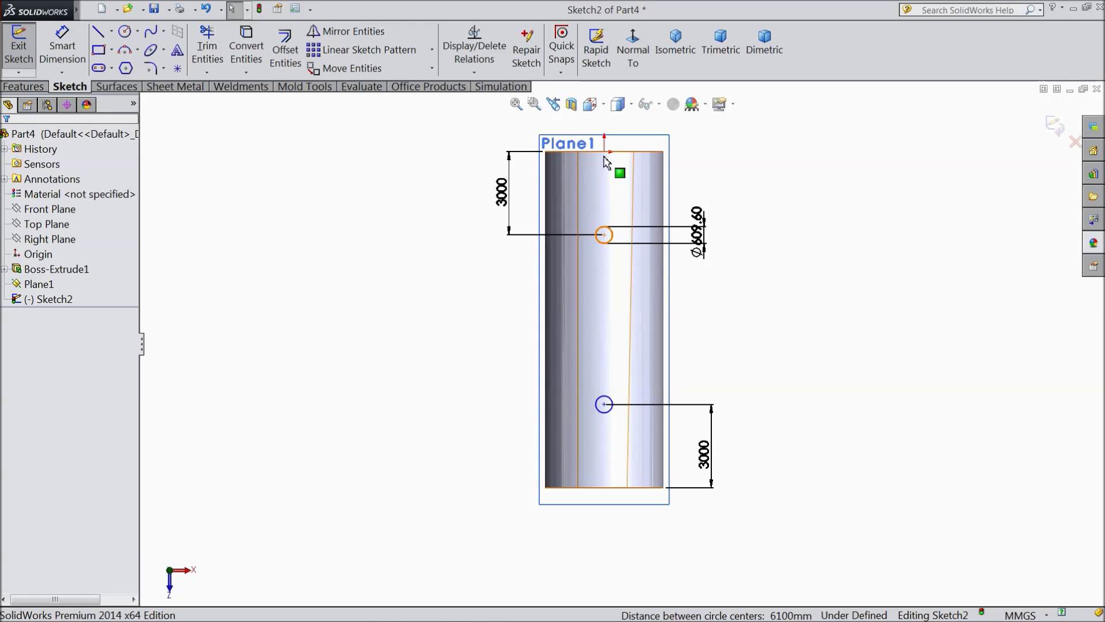
{"action": "left_click", "coordinate": [604, 152]}
{"action": "scroll", "coordinate": [616, 255], "scroll_direction": "down", "scroll_amount": 2}
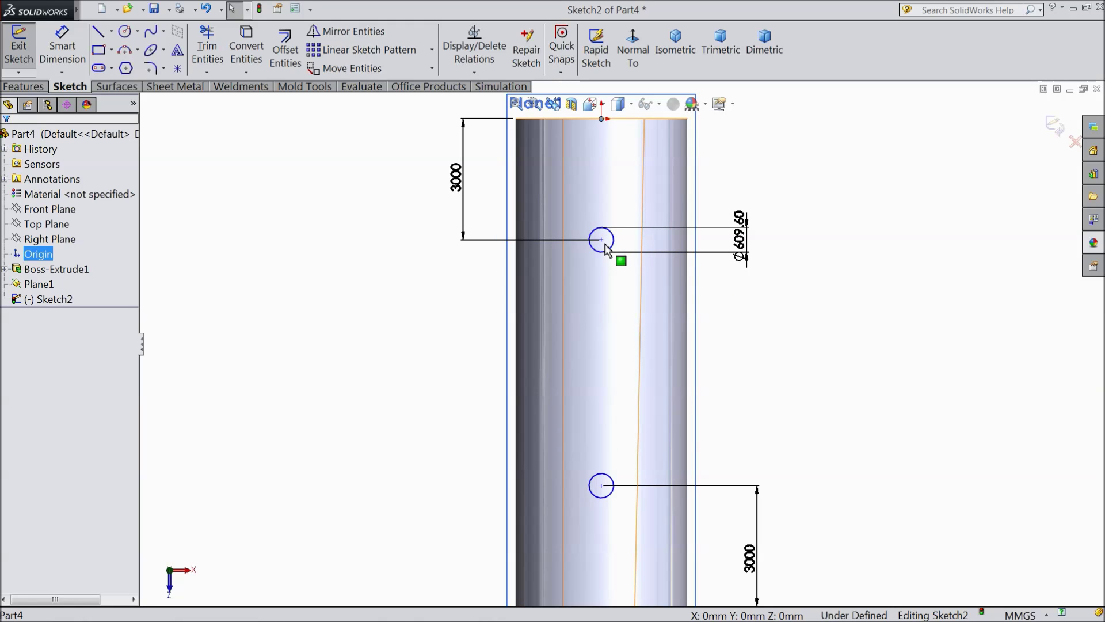
{"action": "left_click", "coordinate": [601, 240], "text": "ctrl"}
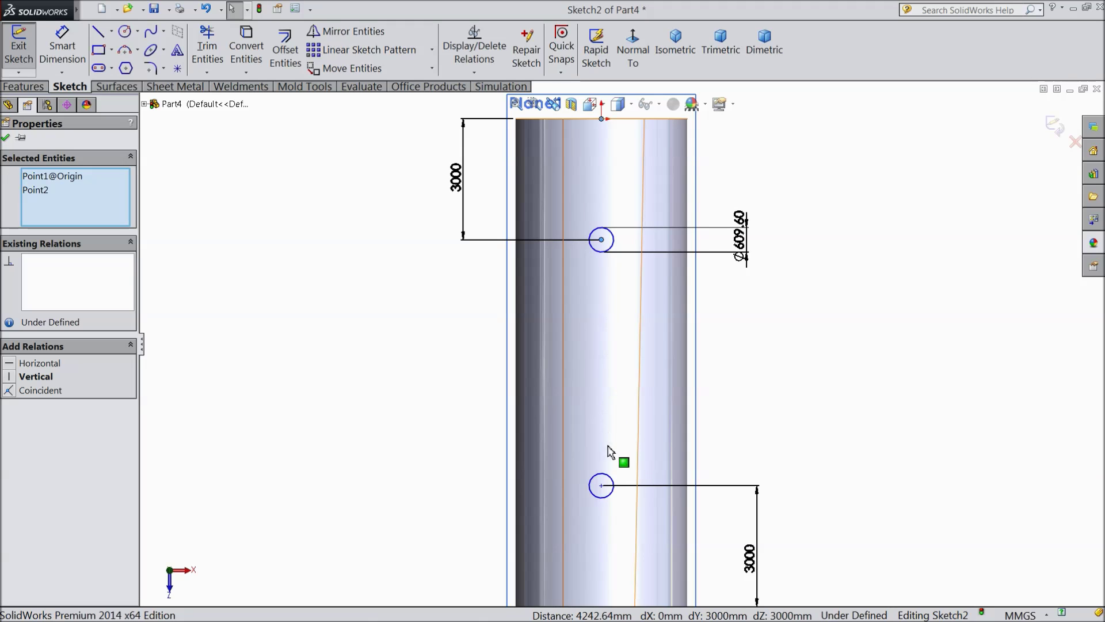
{"action": "left_click", "coordinate": [601, 486], "text": "ctrl"}
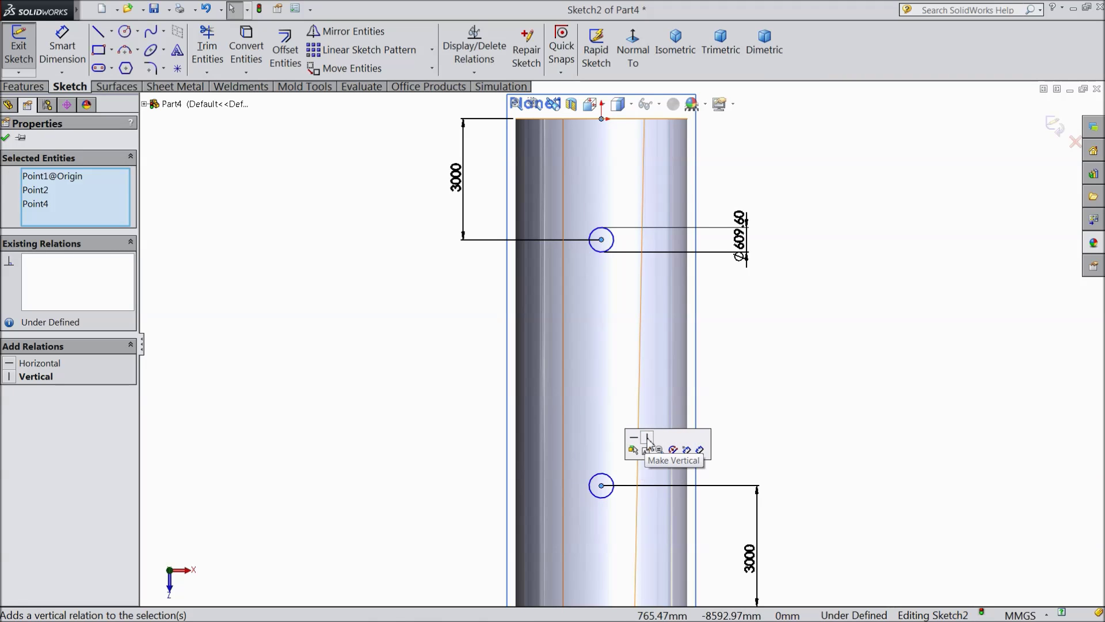
{"action": "left_click", "coordinate": [647, 439]}
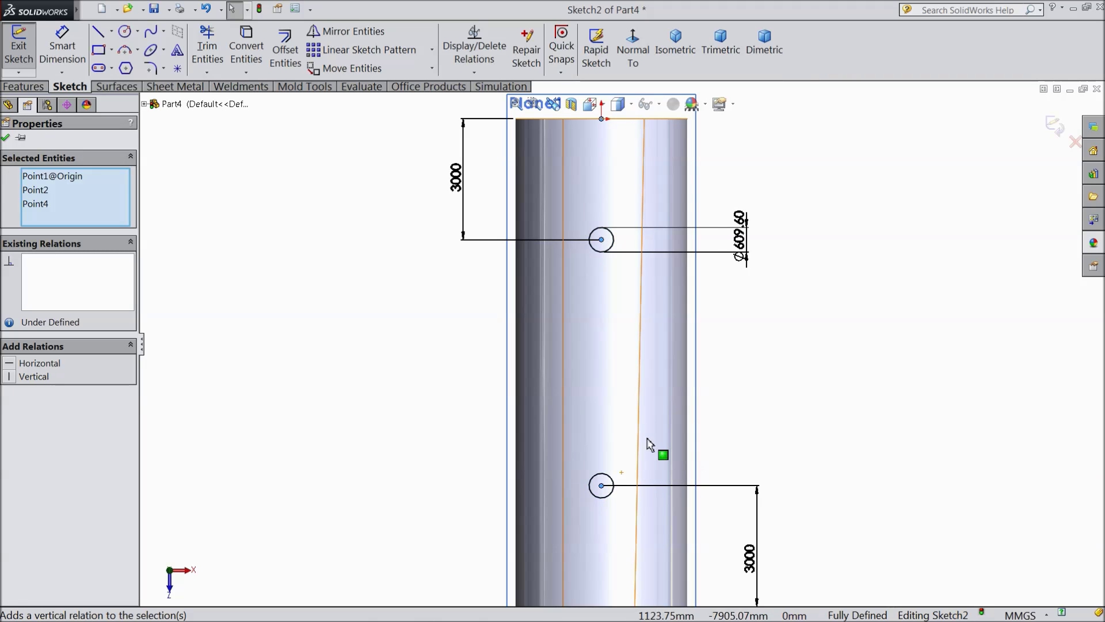
{"action": "left_click", "coordinate": [6, 139]}
Step: Extrude both circles as a boss Up To Surface, ending on the tube's outer cylindrical face, with merged result
{"action": "left_click", "coordinate": [24, 87]}
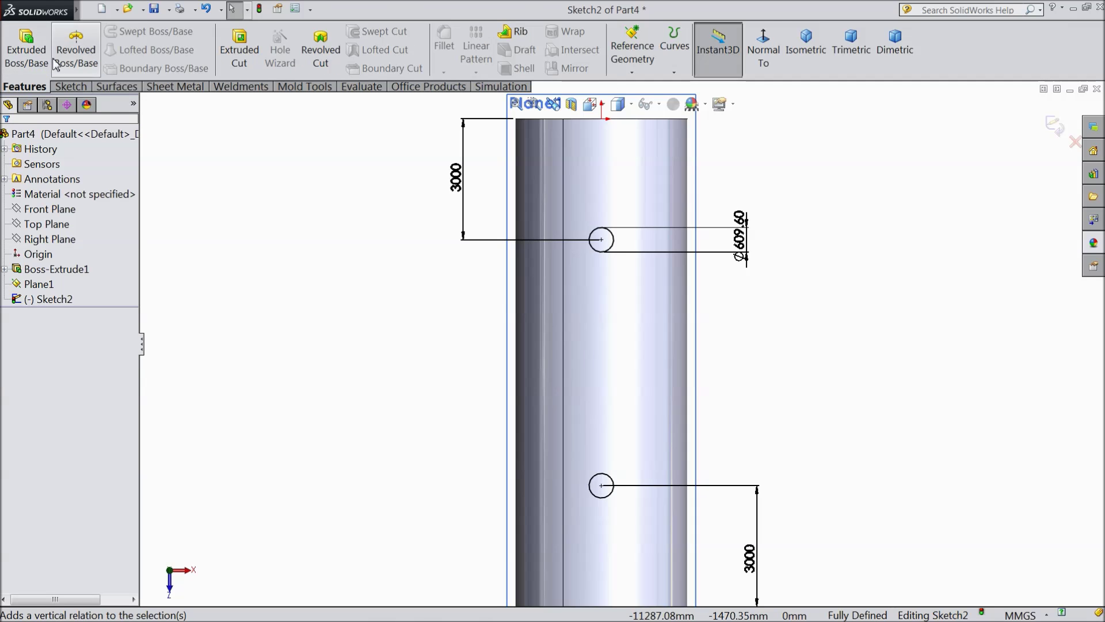
{"action": "left_click", "coordinate": [26, 49]}
{"action": "left_click", "coordinate": [801, 52]}
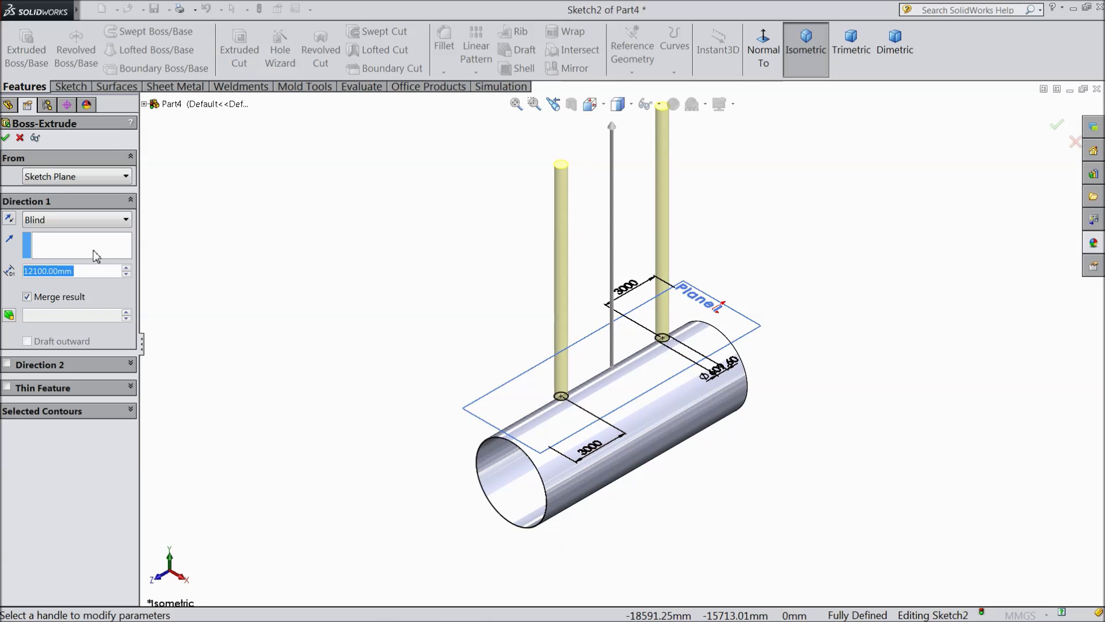
{"action": "left_click", "coordinate": [42, 222]}
{"action": "left_click", "coordinate": [79, 274]}
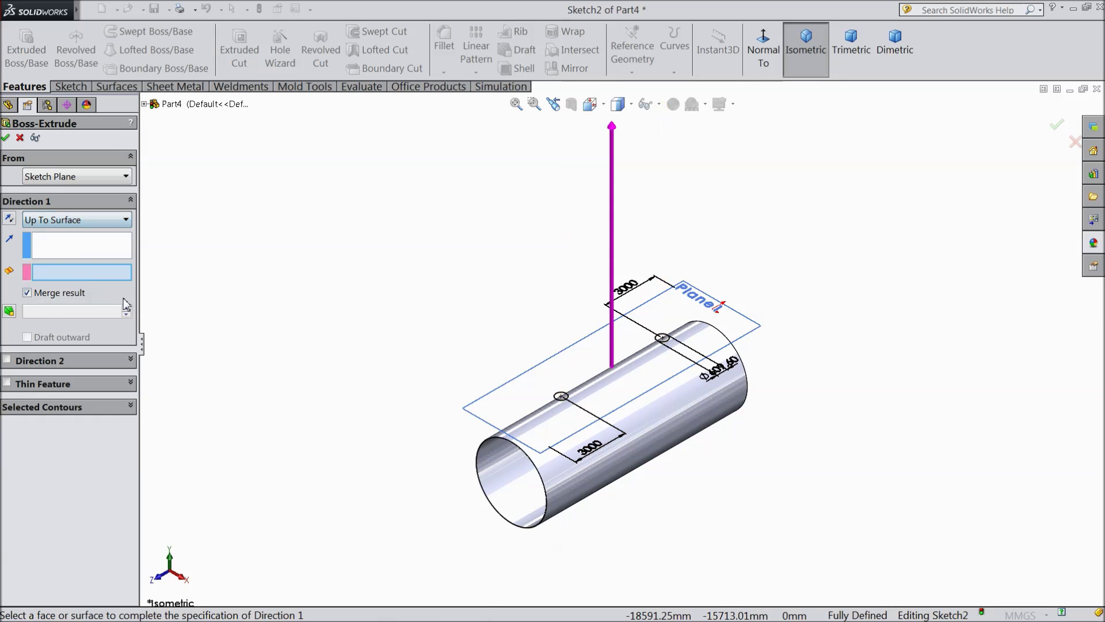
{"action": "scroll", "coordinate": [614, 444], "scroll_direction": "down", "scroll_amount": 3}
{"action": "left_click", "coordinate": [722, 375]}
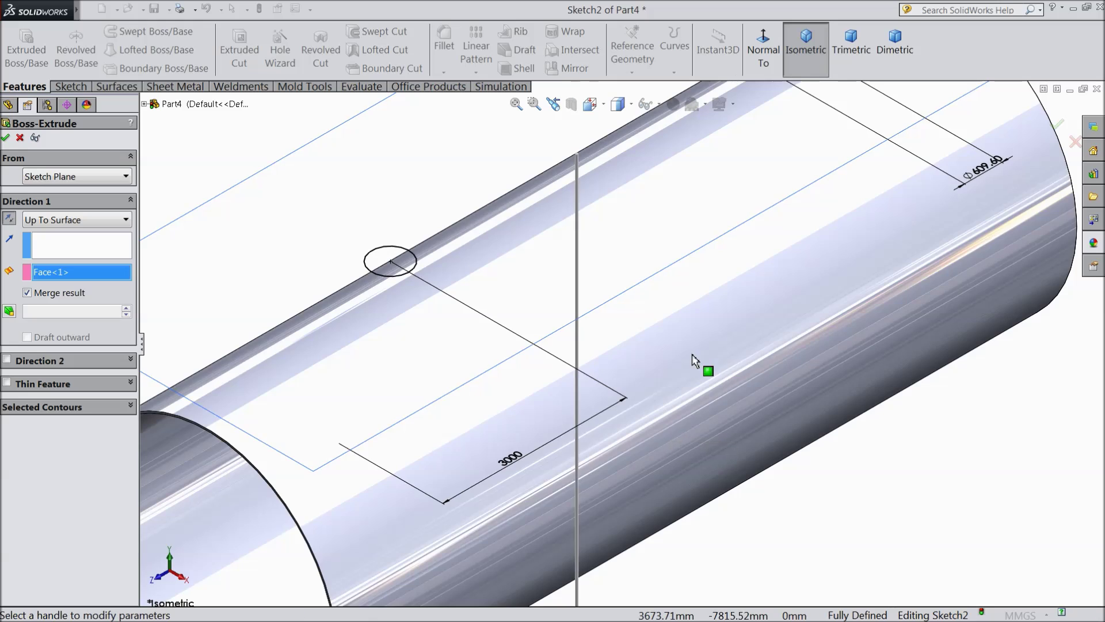
{"action": "key", "text": "f"}
{"action": "scroll", "coordinate": [492, 342], "scroll_direction": "down", "scroll_amount": 2}
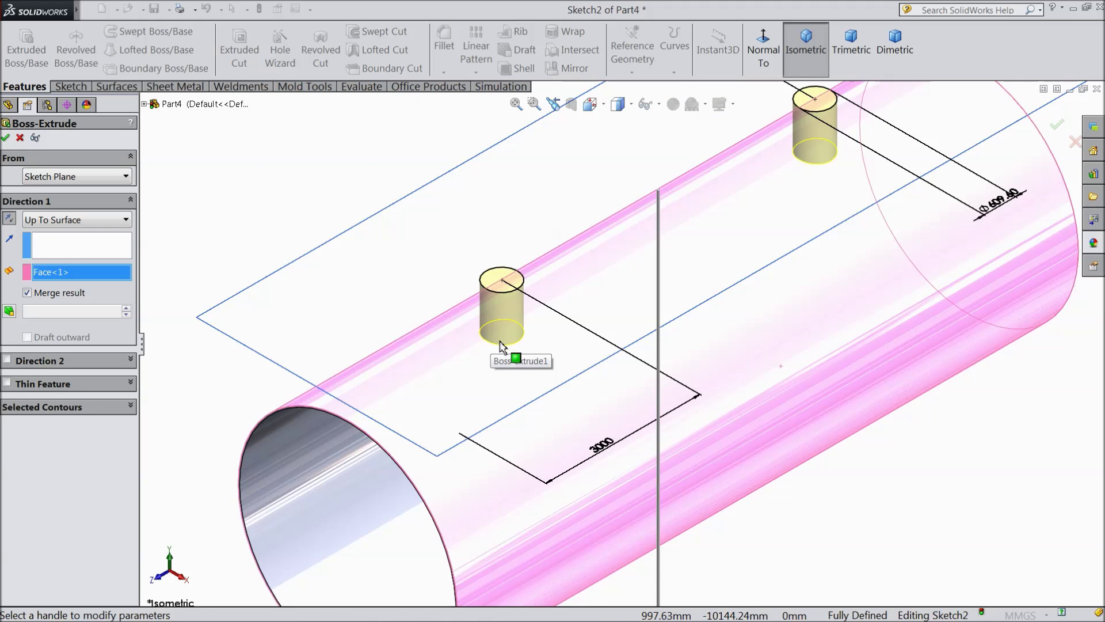
{"action": "left_click", "coordinate": [6, 138]}
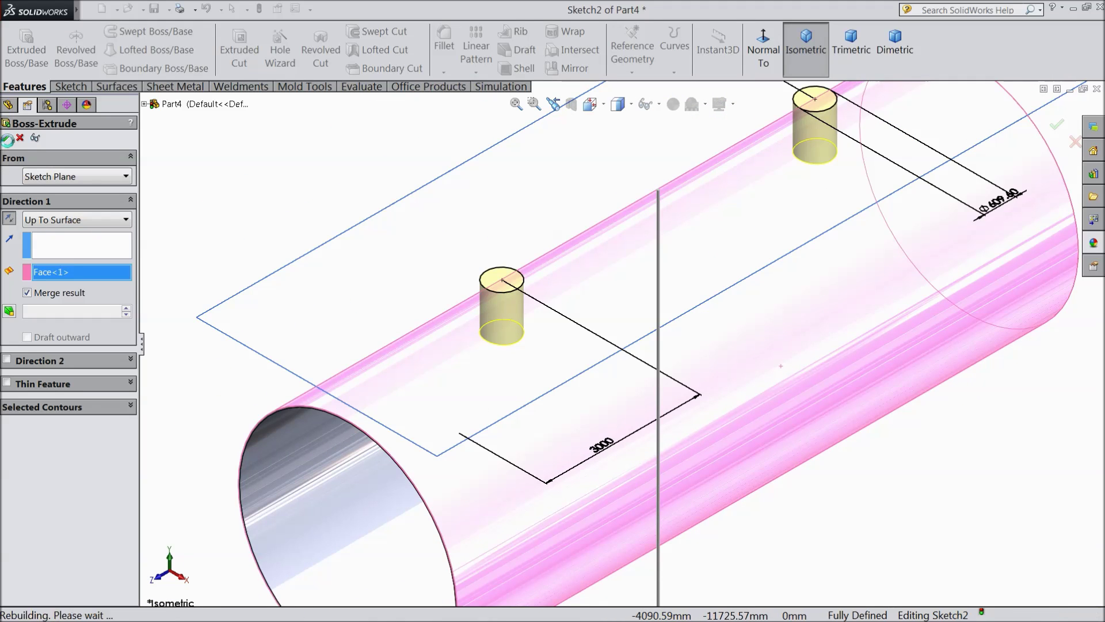
{"action": "left_click", "coordinate": [329, 219]}
Step: Start a new sketch on the top face of the near nozzle and view it straight on
{"action": "scroll", "coordinate": [495, 270], "scroll_direction": "down", "scroll_amount": 3}
{"action": "left_click", "coordinate": [516, 306]}
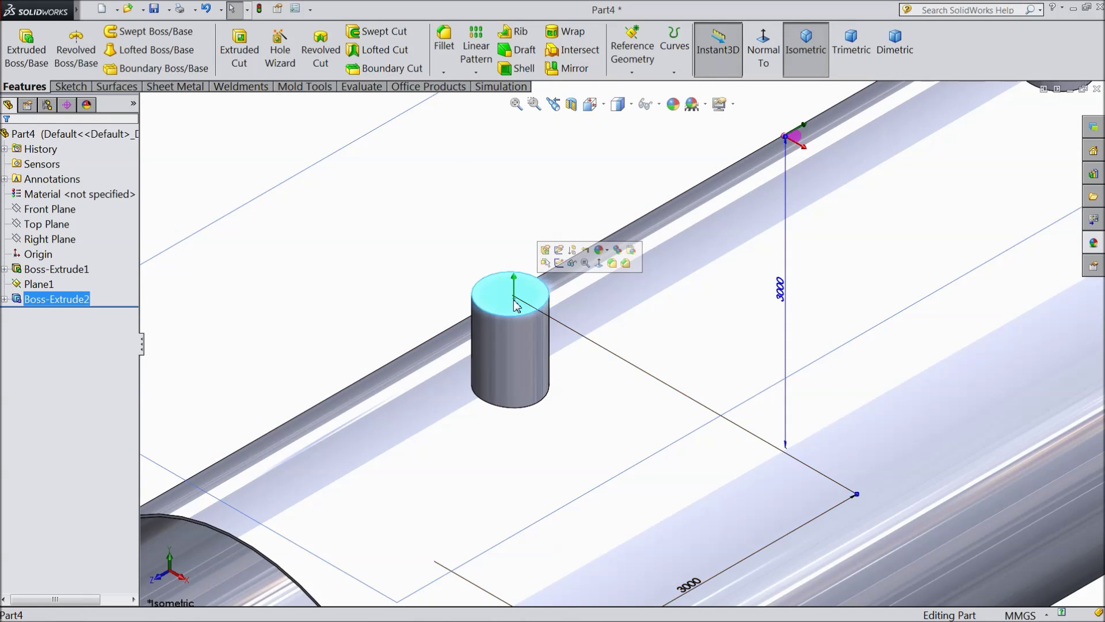
{"action": "left_click", "coordinate": [561, 266]}
{"action": "left_click", "coordinate": [763, 39]}
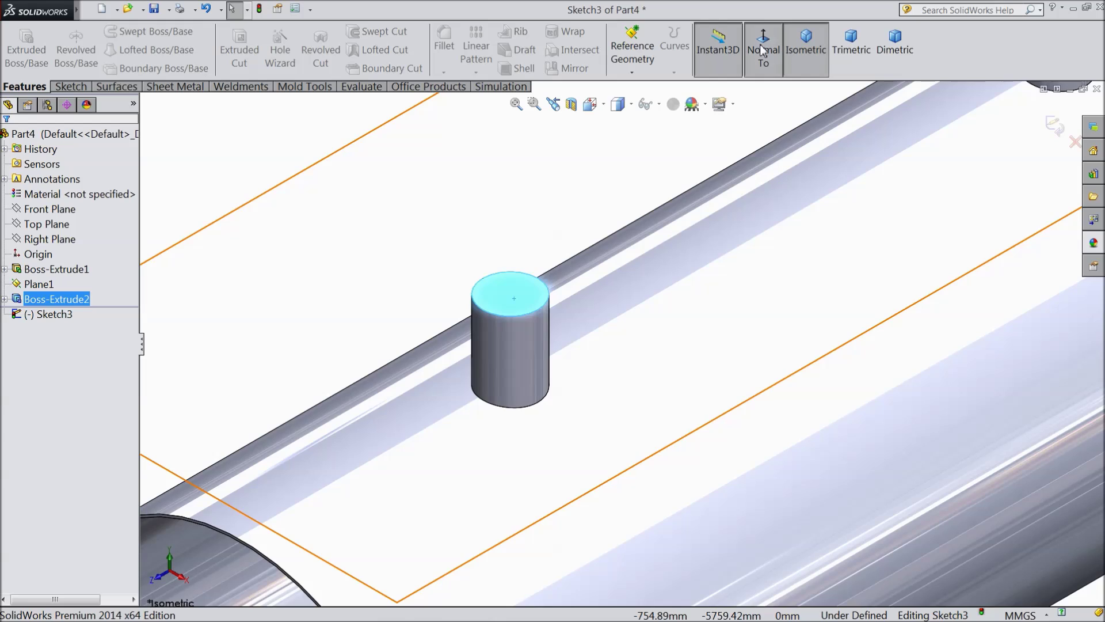
Step: Sketch a circle of about 237 mm radius centred on the near nozzle, inside its outer edge
{"action": "left_click", "coordinate": [69, 87]}
{"action": "left_click", "coordinate": [127, 32]}
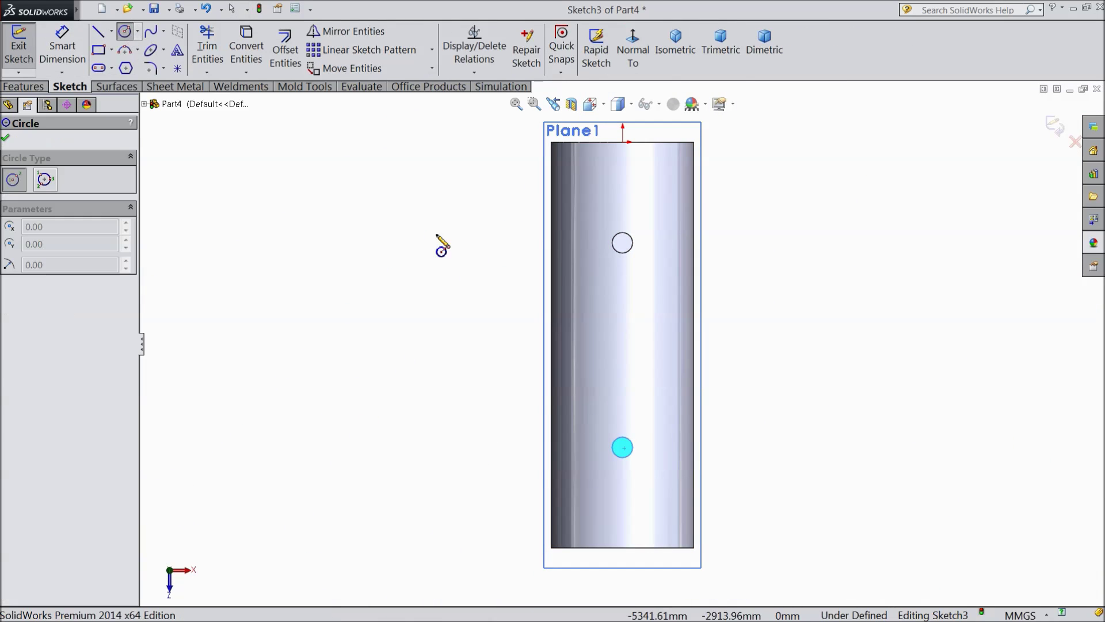
{"action": "scroll", "coordinate": [650, 471], "scroll_direction": "down", "scroll_amount": 4}
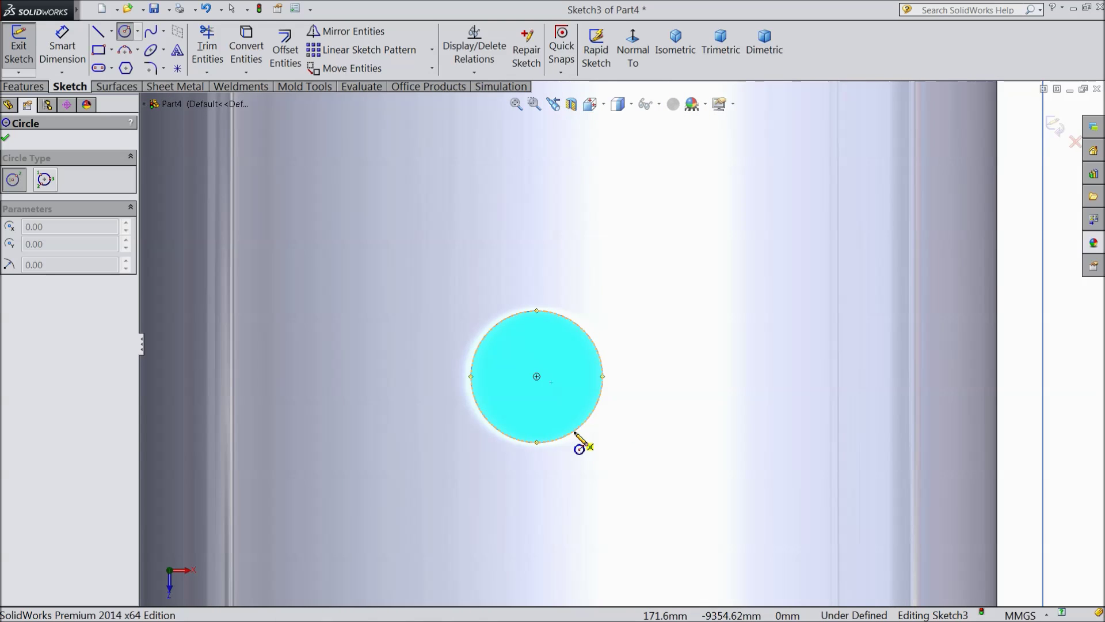
{"action": "left_click", "coordinate": [537, 376]}
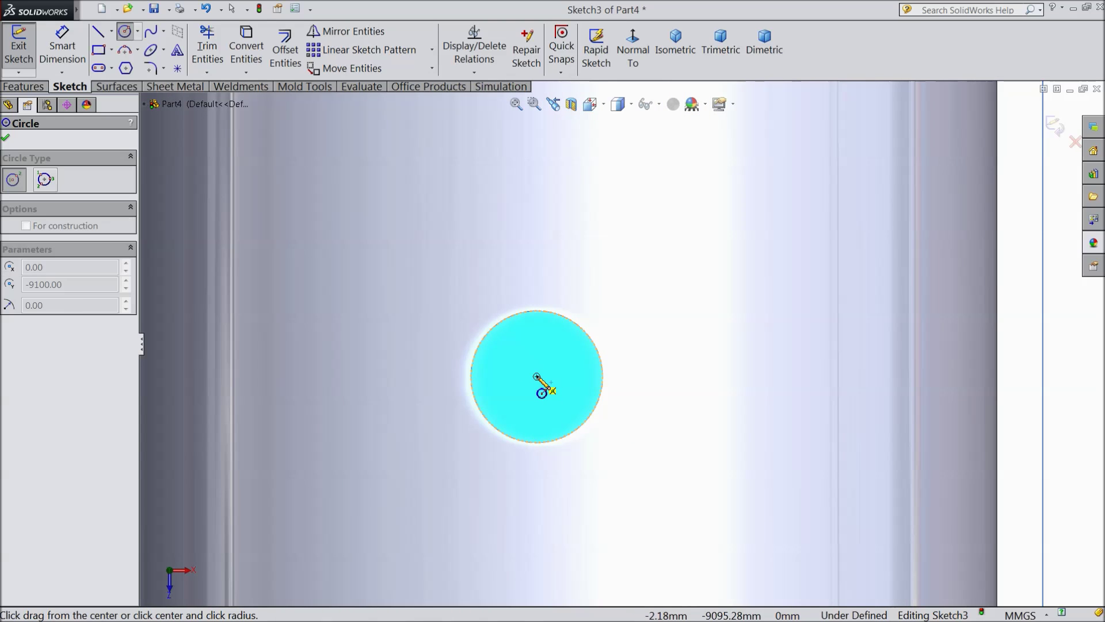
{"action": "left_click", "coordinate": [494, 349]}
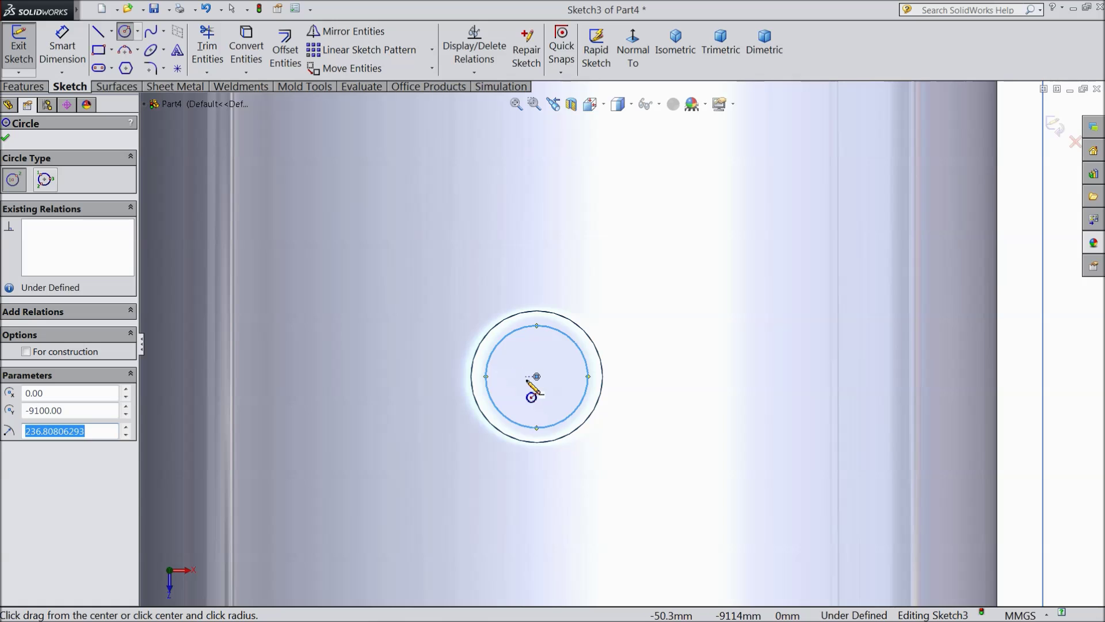
Step: Sketch a second circle about 499 mm in diameter, centred on the far nozzle inside its outer edge
{"action": "scroll", "coordinate": [511, 333], "scroll_direction": "up", "scroll_amount": 6}
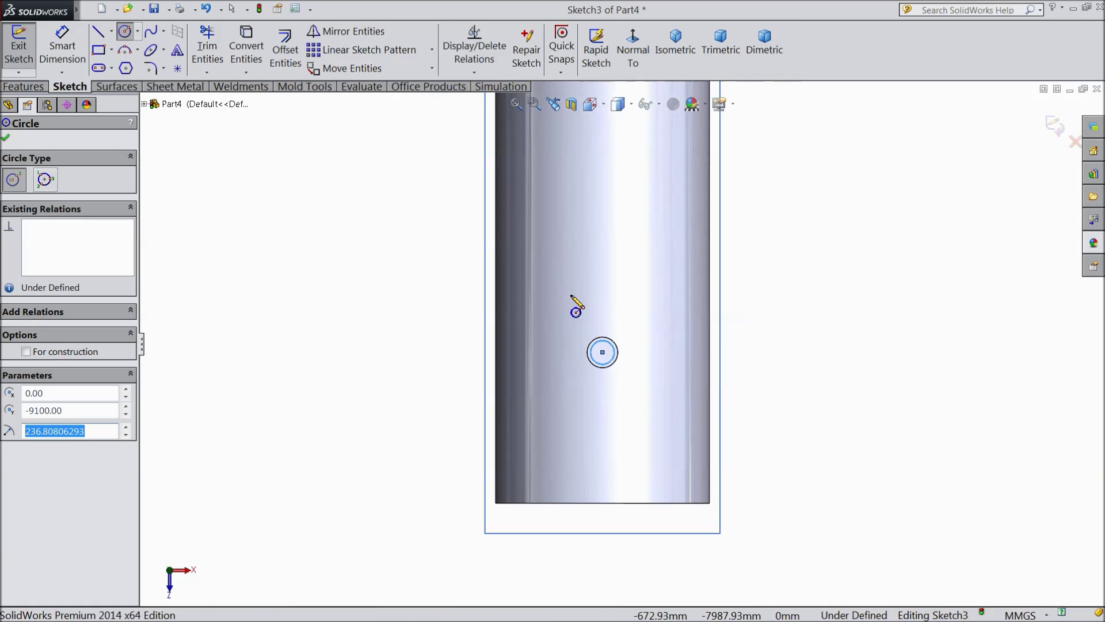
{"action": "scroll", "coordinate": [620, 227], "scroll_direction": "down", "scroll_amount": 5}
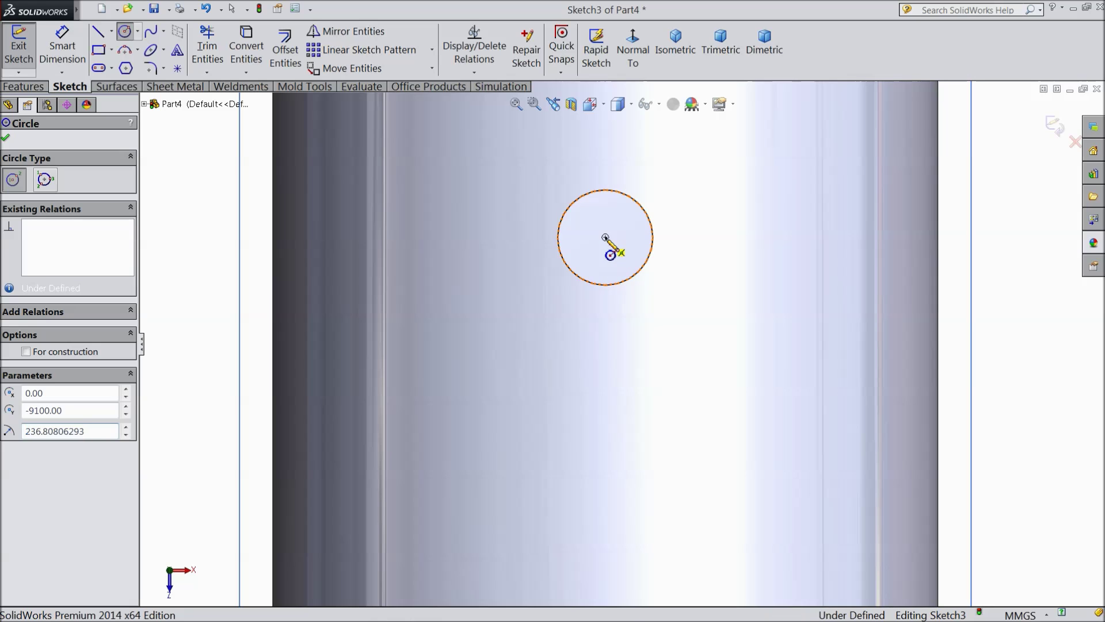
{"action": "left_click", "coordinate": [605, 237]}
{"action": "left_click", "coordinate": [592, 218]}
Step: Dimension the far nozzle's inner circle with a diameter of 574.8 mm
{"action": "left_click", "coordinate": [62, 46]}
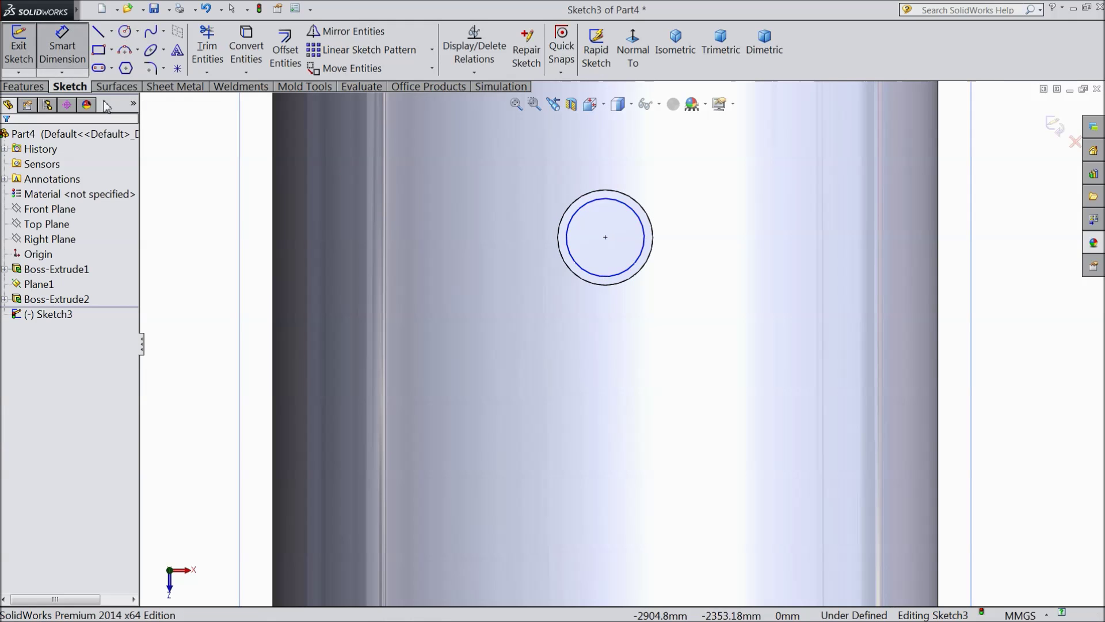
{"action": "left_click", "coordinate": [644, 259]}
{"action": "left_click", "coordinate": [743, 234]}
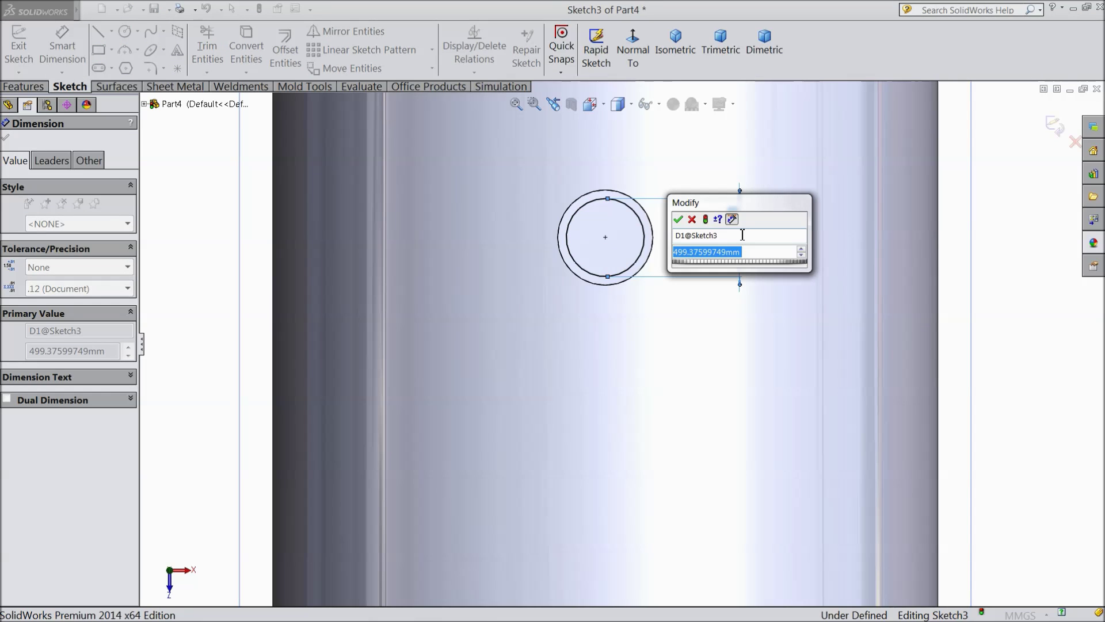
{"action": "type", "text": "574.8"}
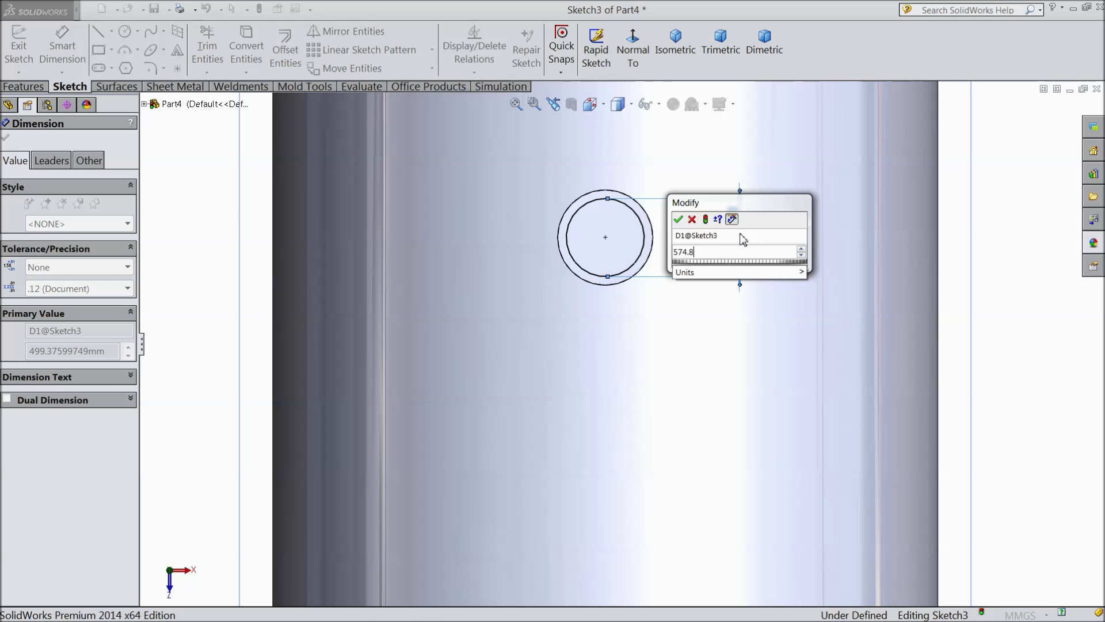
{"action": "left_click", "coordinate": [679, 221]}
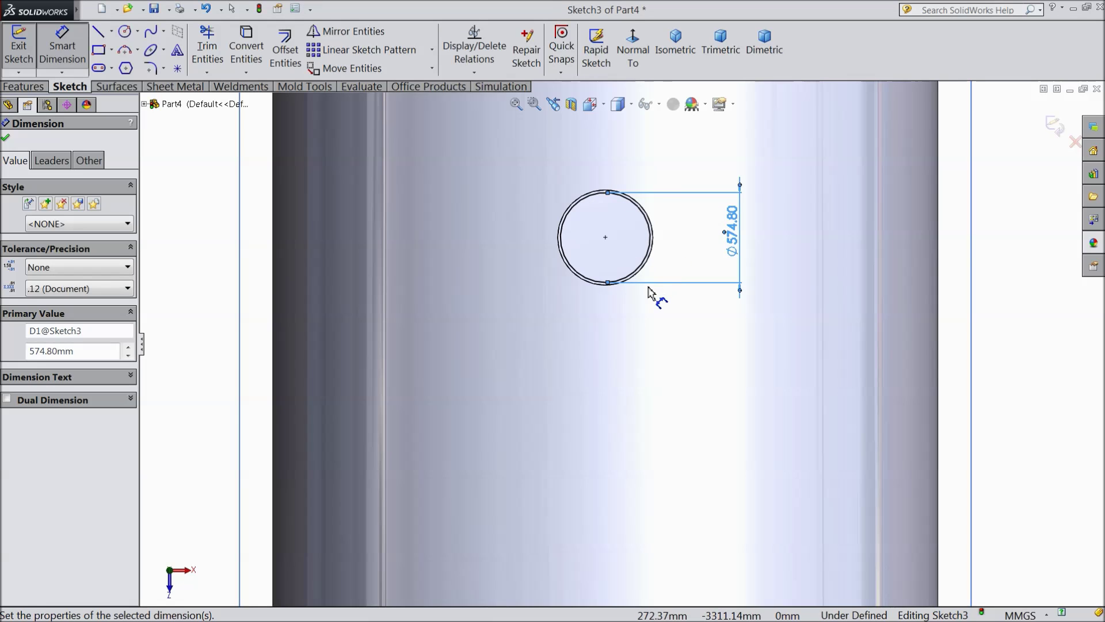
{"action": "left_click", "coordinate": [6, 137]}
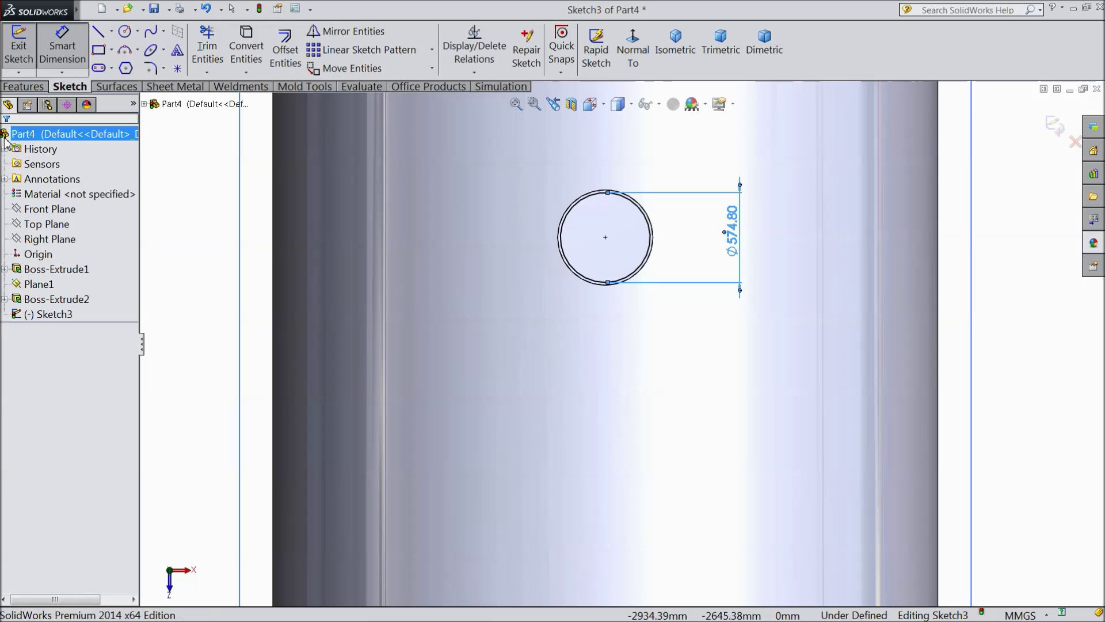
Step: Add an Equal relation between the inner circles of the two nozzles
{"action": "scroll", "coordinate": [614, 293], "scroll_direction": "up", "scroll_amount": 1}
{"action": "scroll", "coordinate": [613, 294], "scroll_direction": "up", "scroll_amount": 1}
{"action": "scroll", "coordinate": [631, 332], "scroll_direction": "down", "scroll_amount": 3}
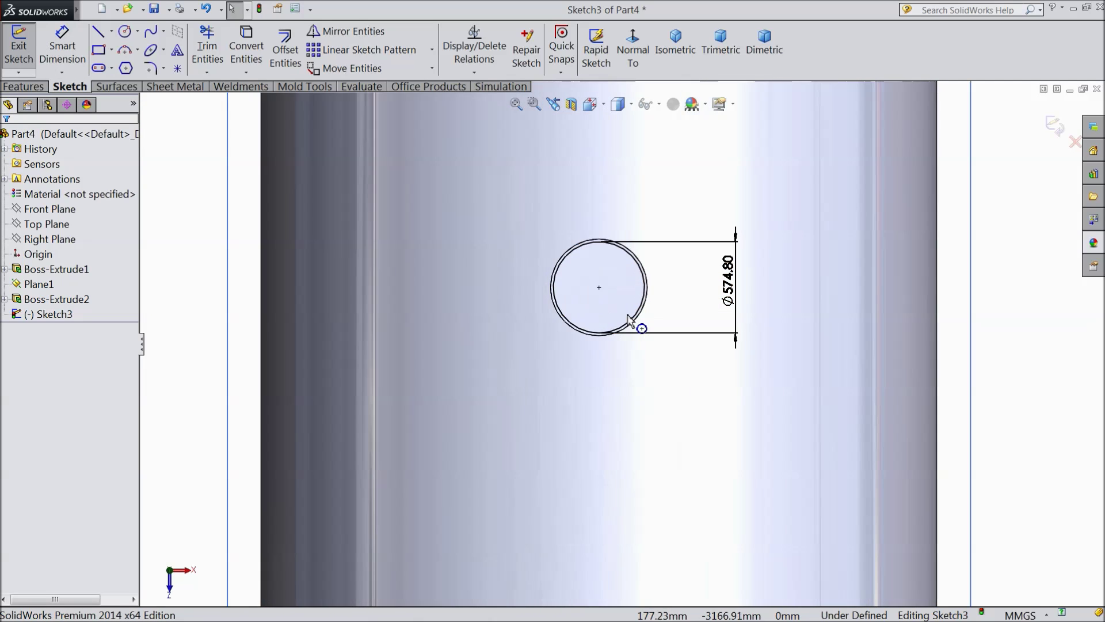
{"action": "left_click", "coordinate": [633, 336]}
{"action": "scroll", "coordinate": [518, 377], "scroll_direction": "up", "scroll_amount": 5}
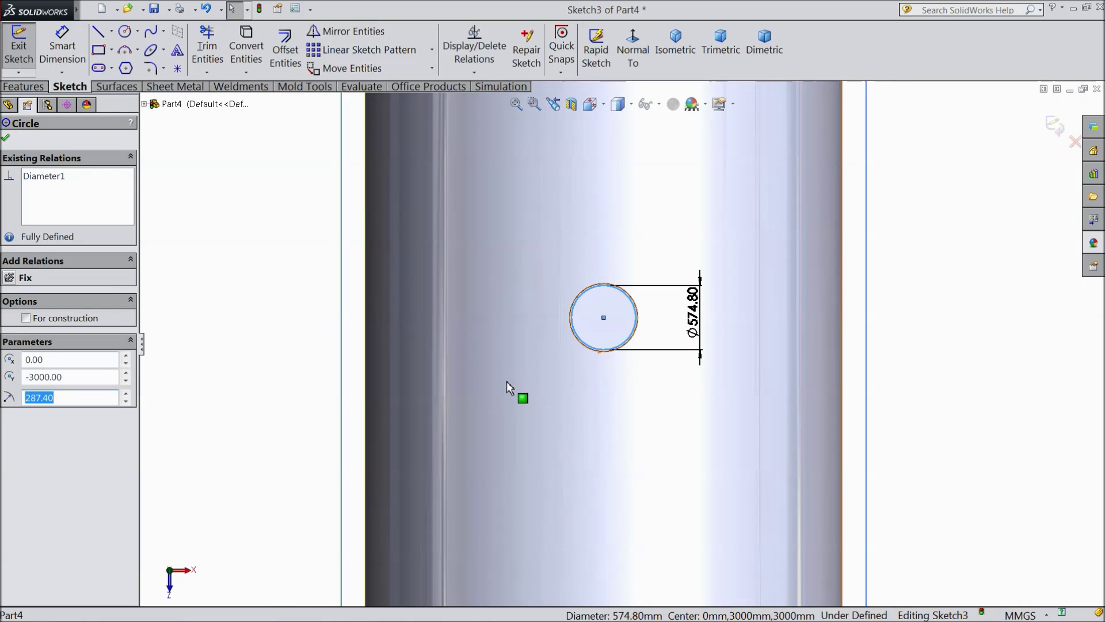
{"action": "scroll", "coordinate": [609, 483], "scroll_direction": "down", "scroll_amount": 5}
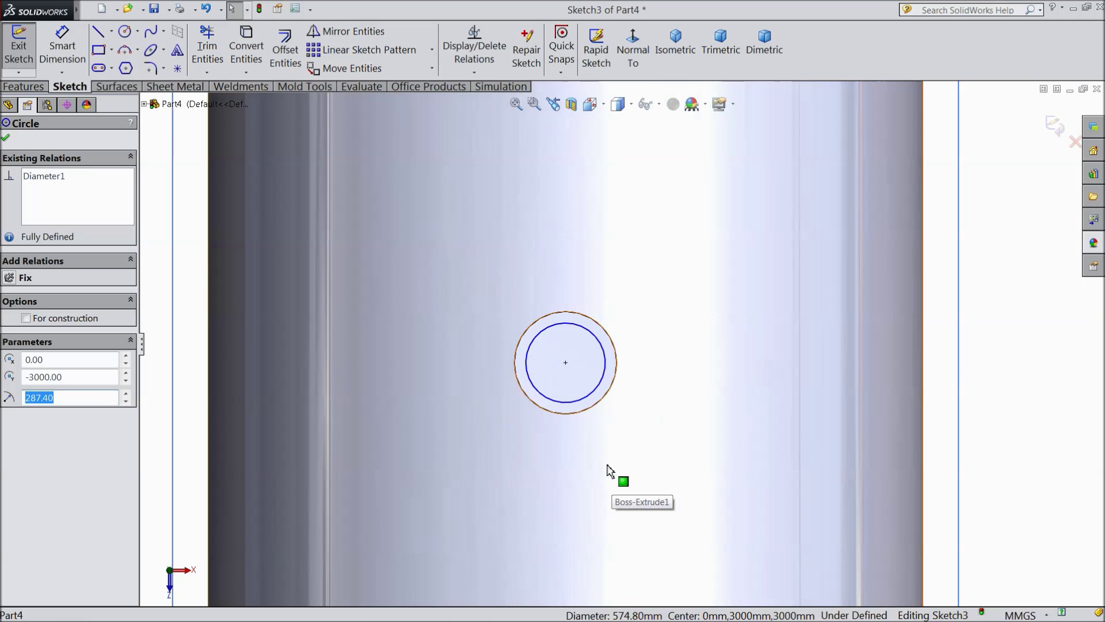
{"action": "left_click", "coordinate": [590, 406], "text": "ctrl"}
{"action": "left_click", "coordinate": [651, 351]}
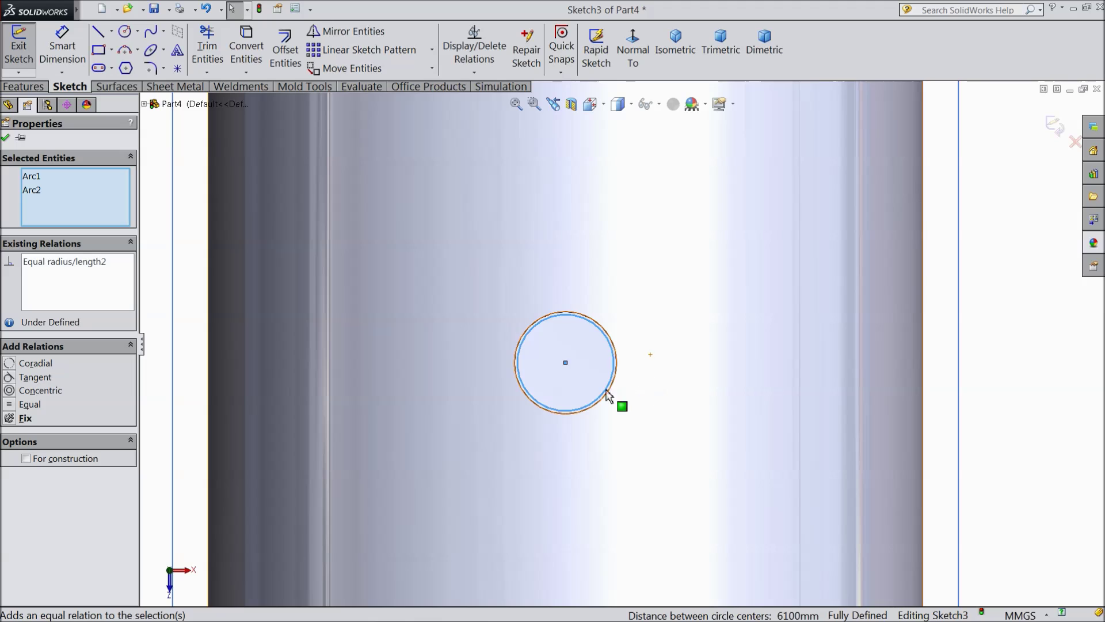
{"action": "left_click", "coordinate": [6, 138]}
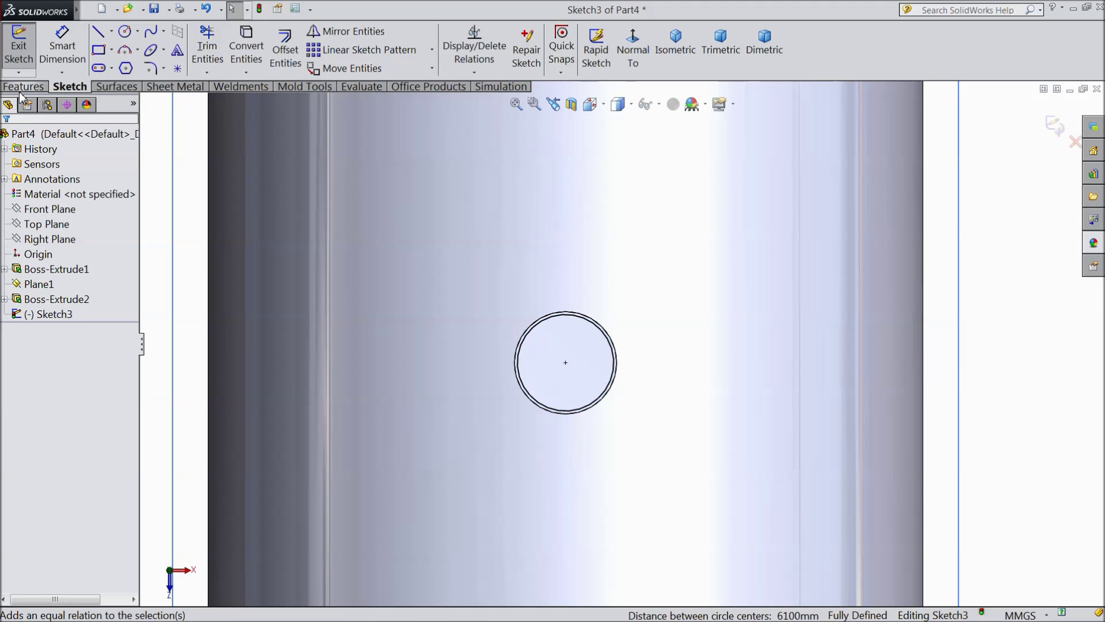
Step: Start an extruded cut from both inner circles and try blind depths of 400 mm and 800 mm
{"action": "left_click", "coordinate": [23, 87]}
{"action": "left_click", "coordinate": [251, 74]}
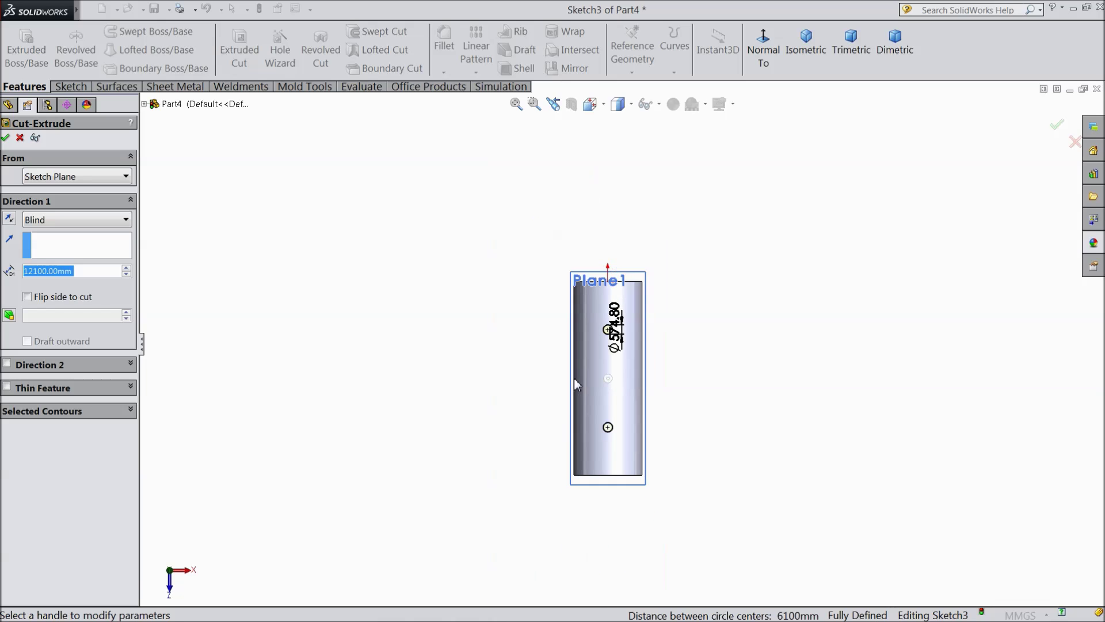
{"action": "middle_click_drag", "start_coordinate": [505, 433], "coordinate": [451, 286]}
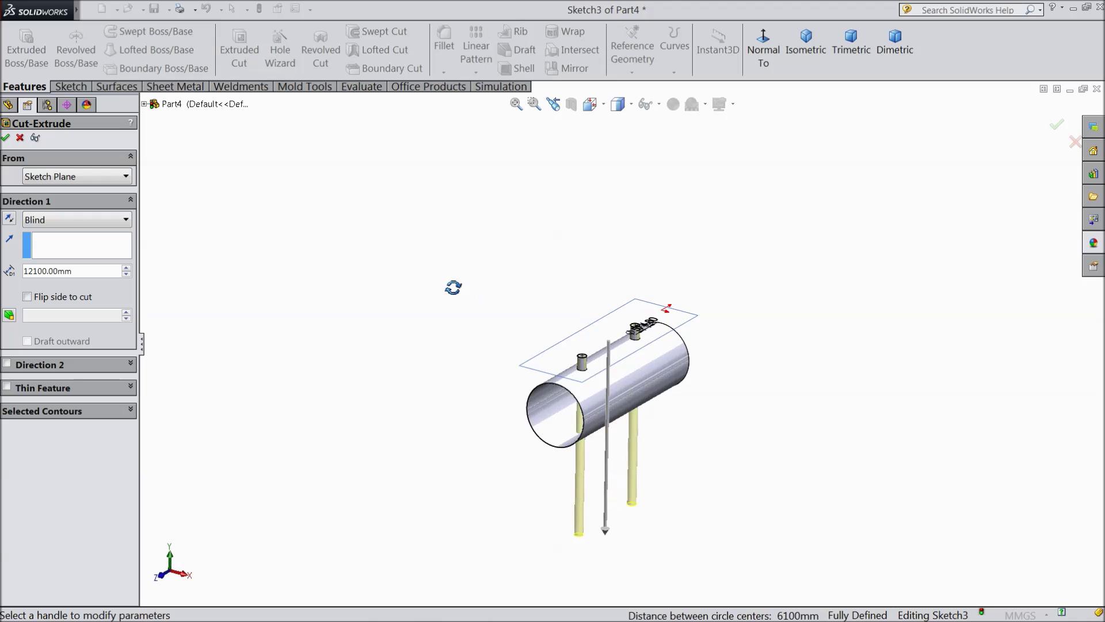
{"action": "scroll", "coordinate": [601, 389], "scroll_direction": "down", "scroll_amount": 5}
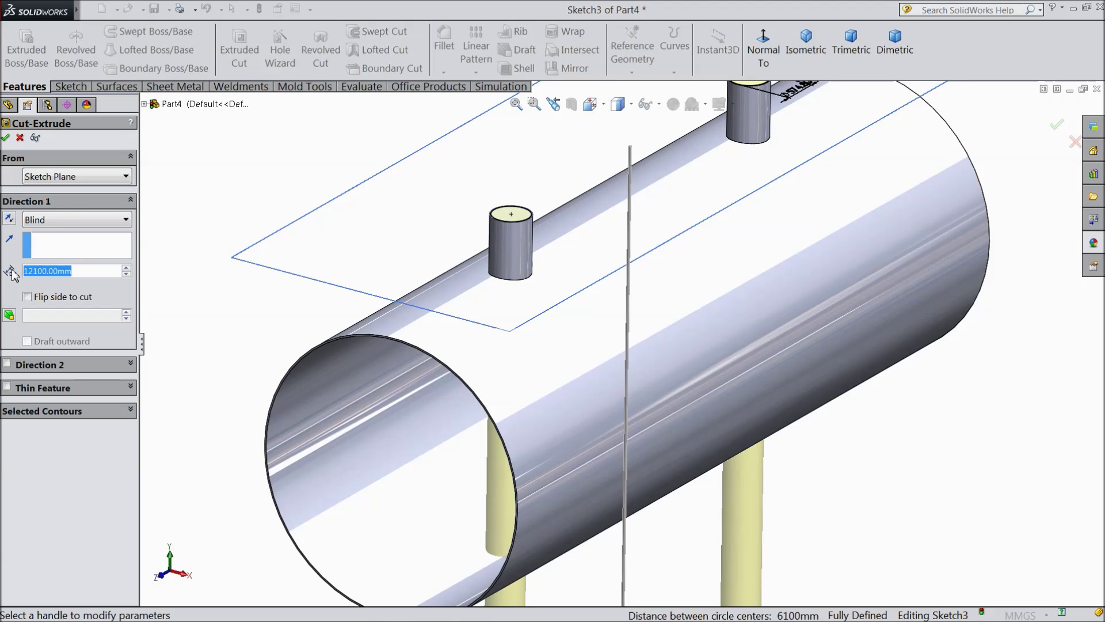
{"action": "type", "text": "400"}
{"action": "key", "text": "Return"}
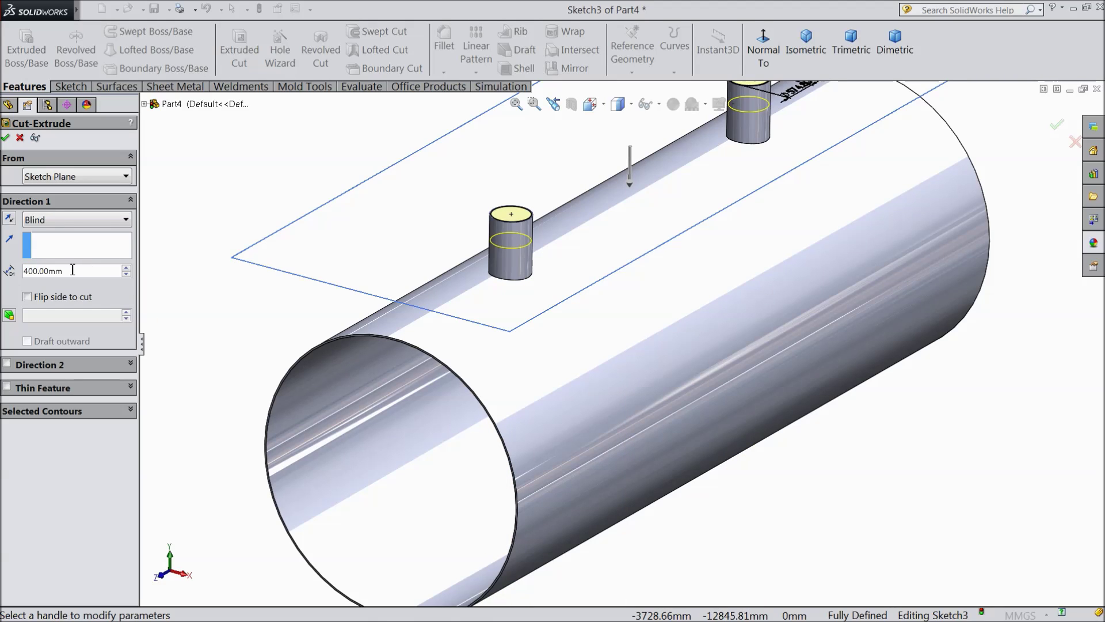
{"action": "type", "text": "800"}
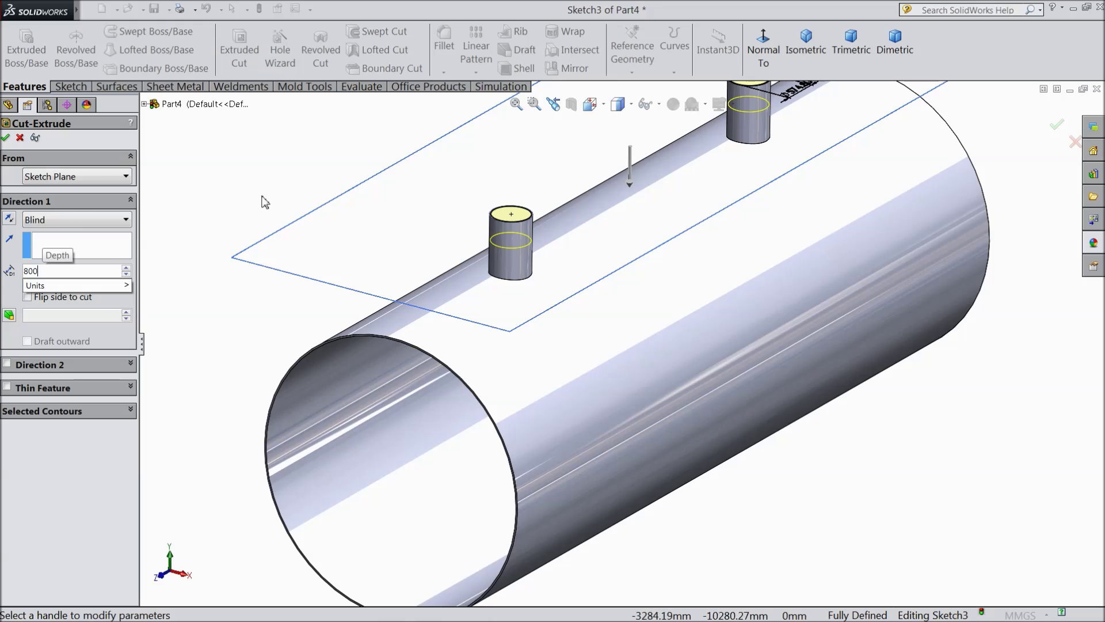
{"action": "key", "text": "Return"}
Step: Set the blind cut depth to 1000 mm so both nozzle bores pierce the shell wall, and apply the cut
{"action": "middle_click_drag", "start_coordinate": [281, 292], "coordinate": [115, 290]}
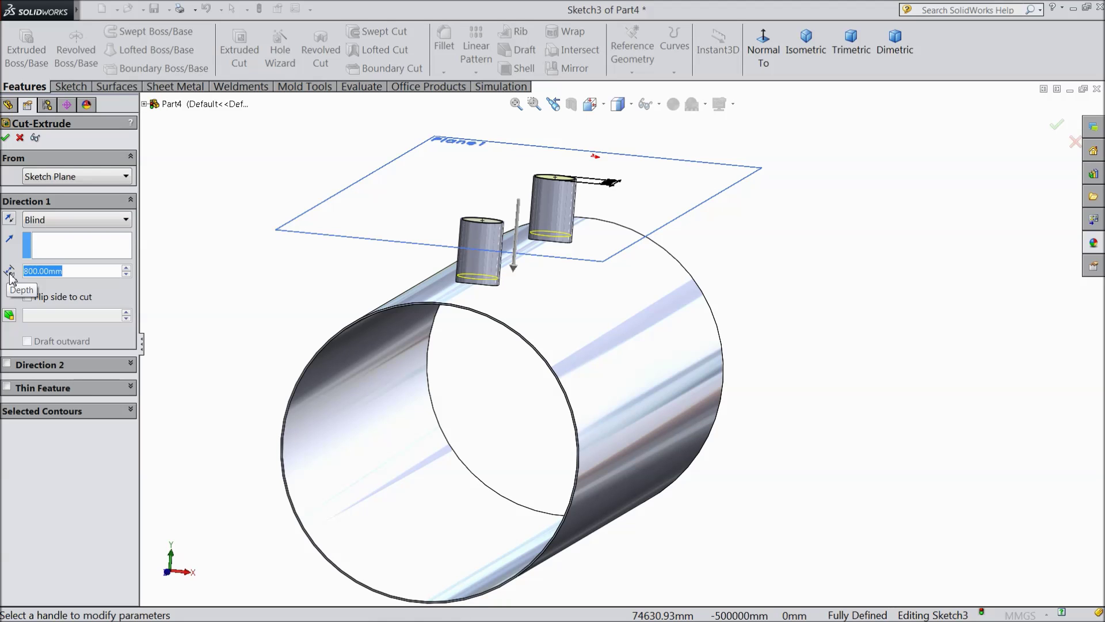
{"action": "type", "text": "1000"}
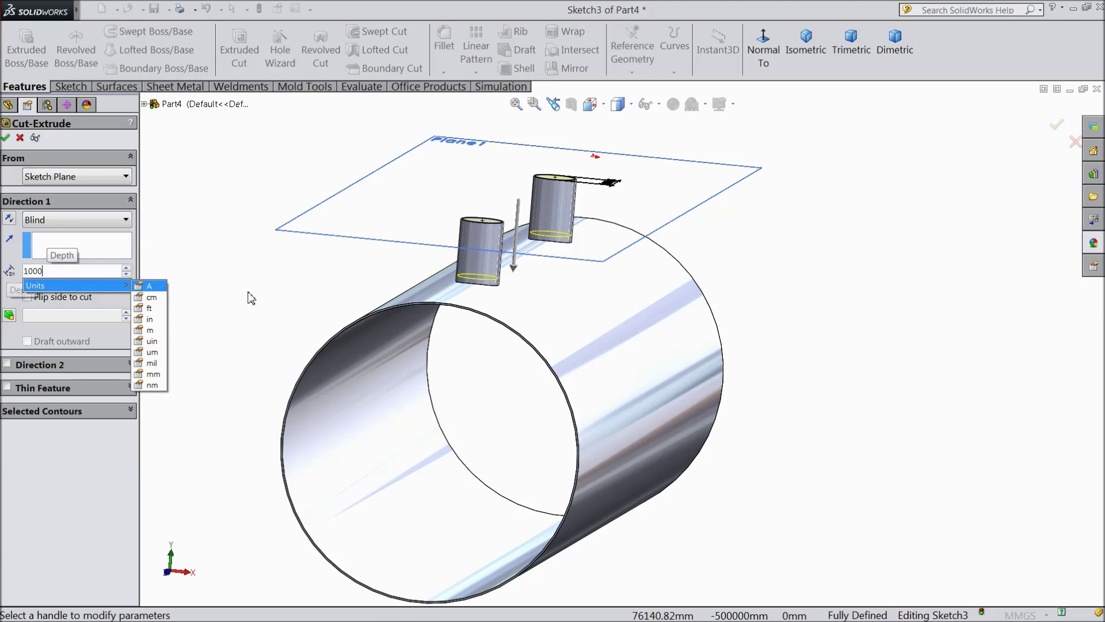
{"action": "key", "text": "Return"}
{"action": "middle_click_drag", "start_coordinate": [268, 300], "coordinate": [297, 258]}
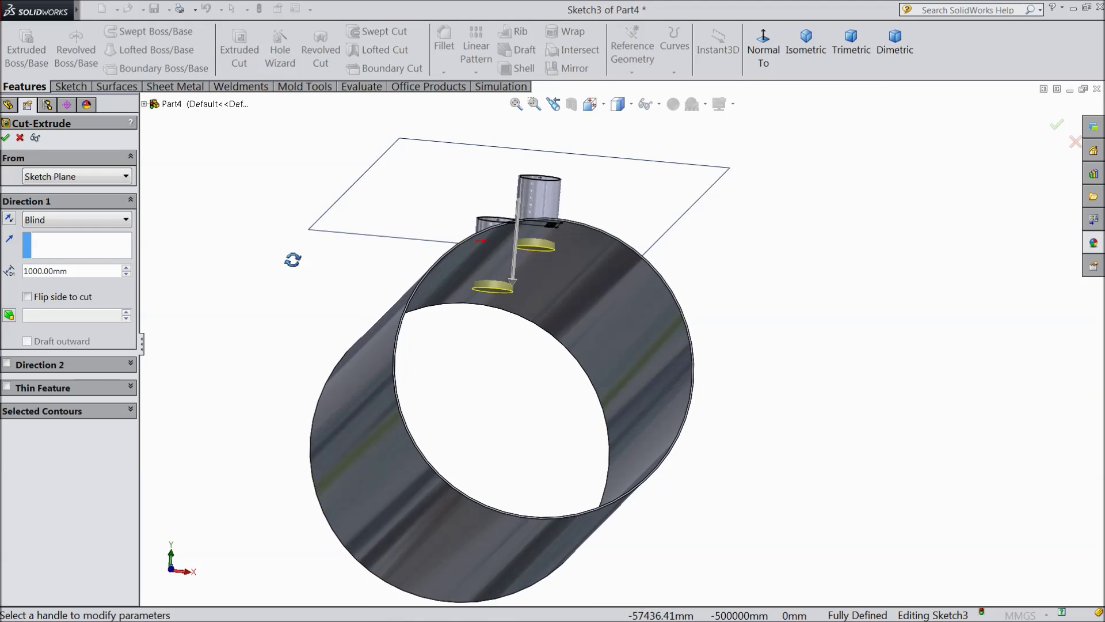
{"action": "scroll", "coordinate": [536, 279], "scroll_direction": "down", "scroll_amount": 3}
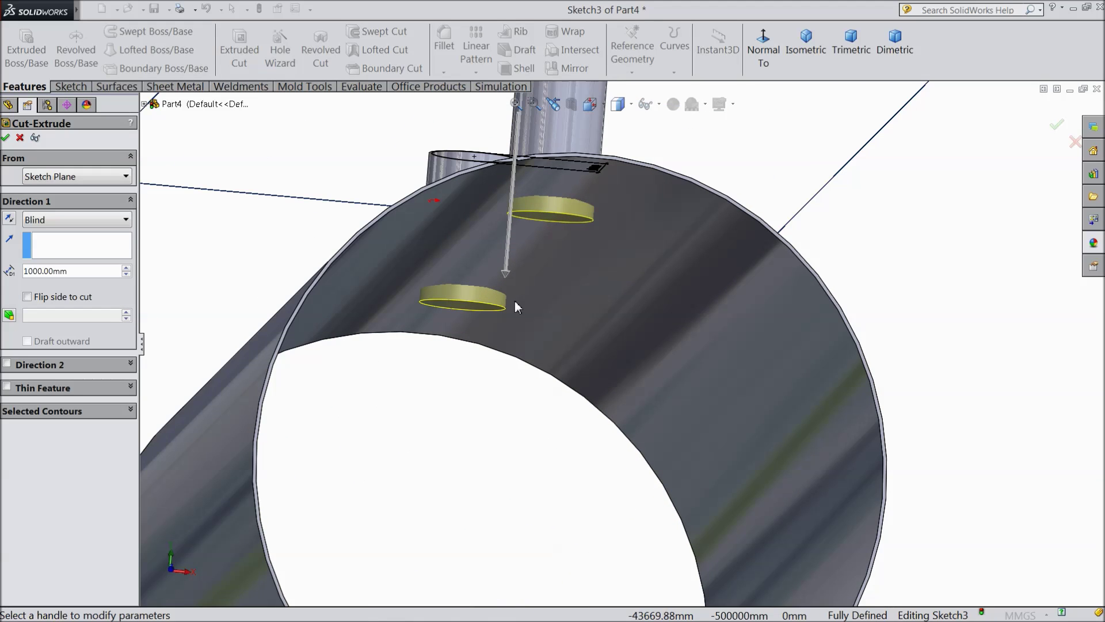
{"action": "left_click", "coordinate": [6, 139]}
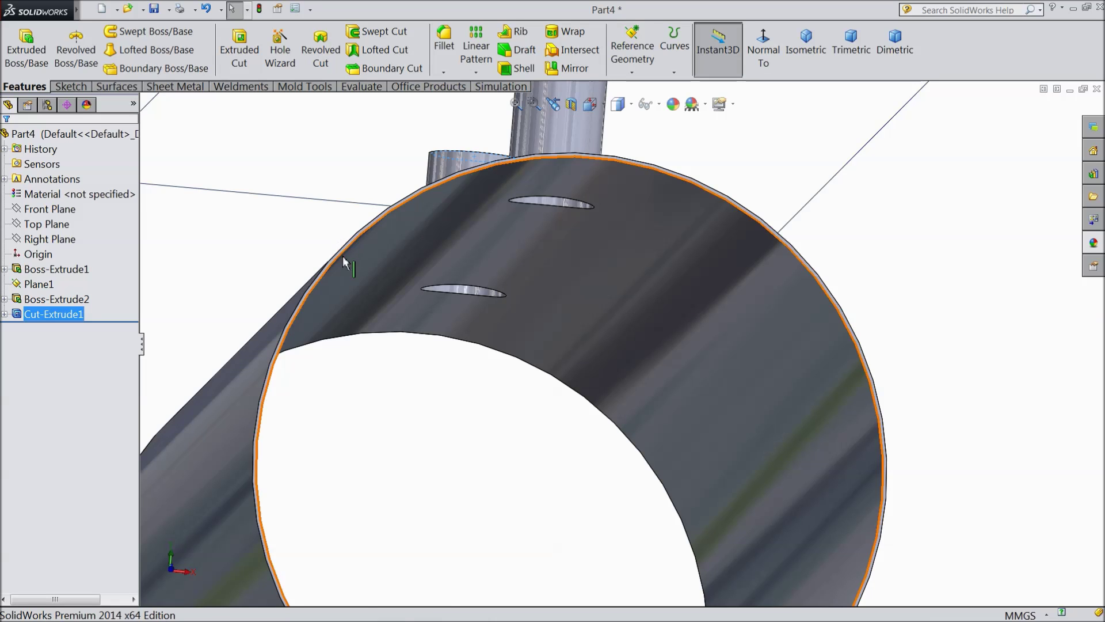
Step: Set the offset distance of the nozzles' reference plane, Plane1, to 2830.0235 mm
{"action": "scroll", "coordinate": [358, 277], "scroll_direction": "up", "scroll_amount": 5}
{"action": "middle_click_drag", "start_coordinate": [389, 256], "coordinate": [492, 381]}
{"action": "scroll", "coordinate": [518, 380], "scroll_direction": "down", "scroll_amount": 3}
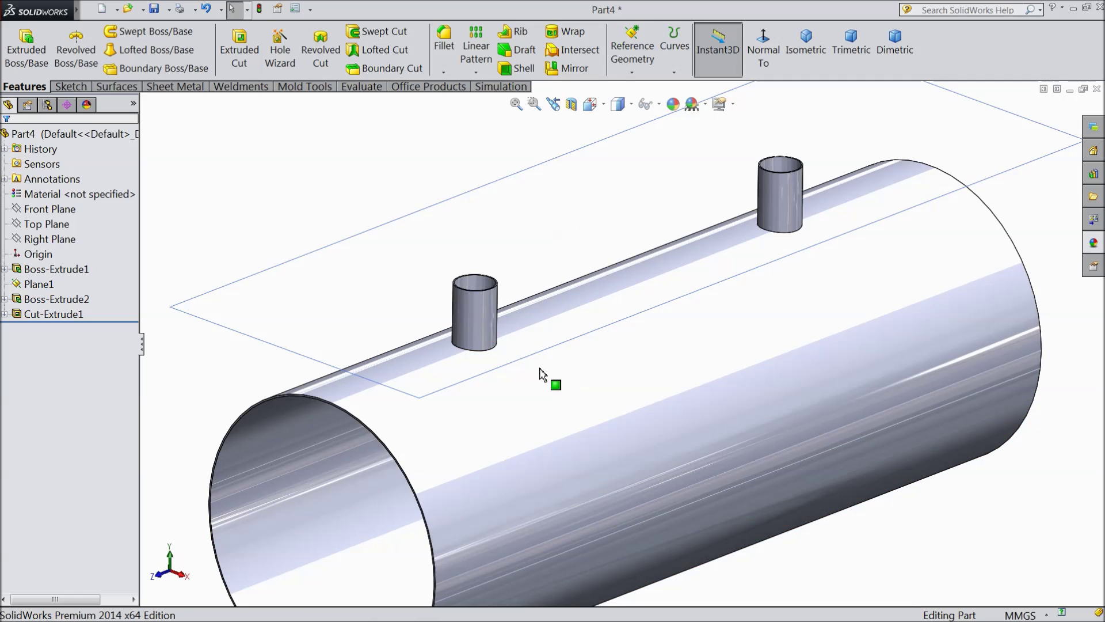
{"action": "left_click", "coordinate": [23, 285]}
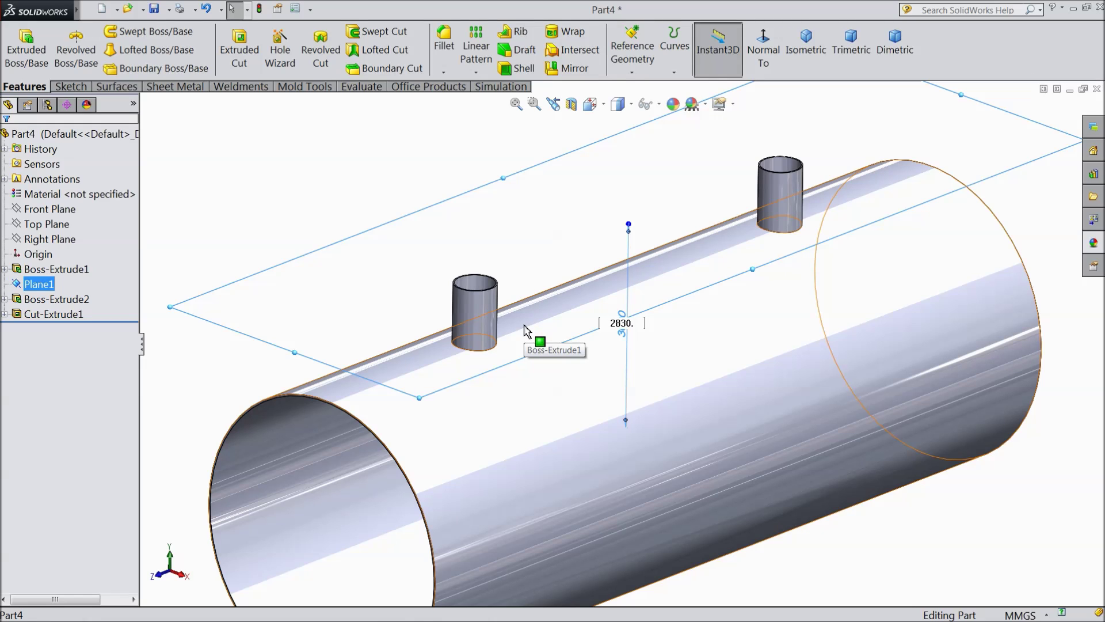
{"action": "type", "text": "0235"}
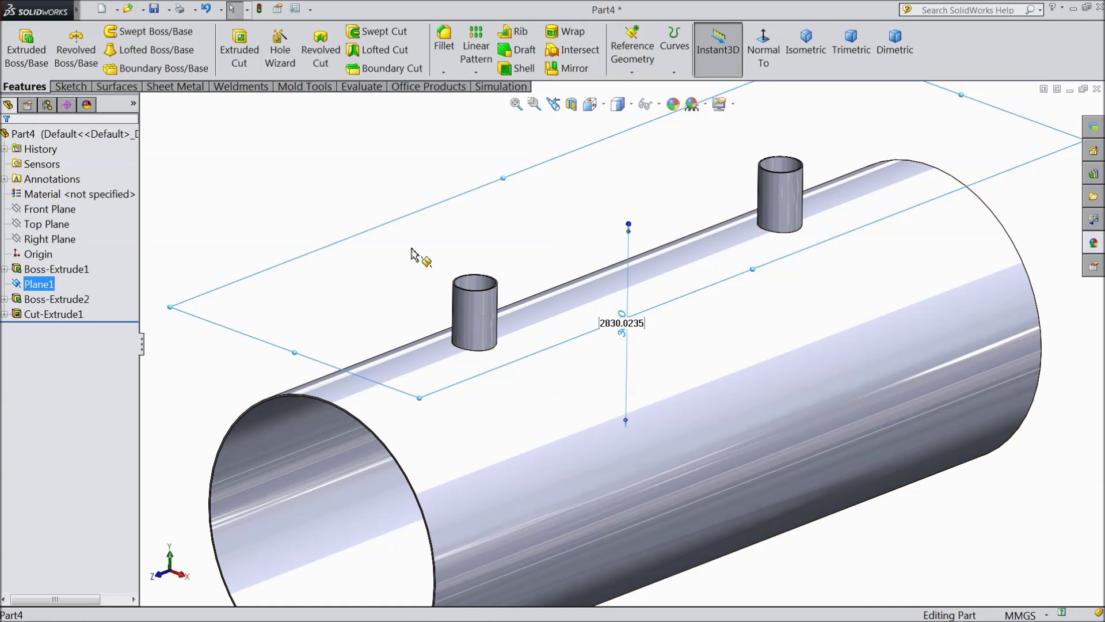
Step: Examine the nozzle openings from inside the shell and the wall edge at the shell's open end
{"action": "middle_click_drag", "start_coordinate": [454, 325], "coordinate": [472, 344]}
{"action": "scroll", "coordinate": [472, 344], "scroll_direction": "down", "scroll_amount": 4}
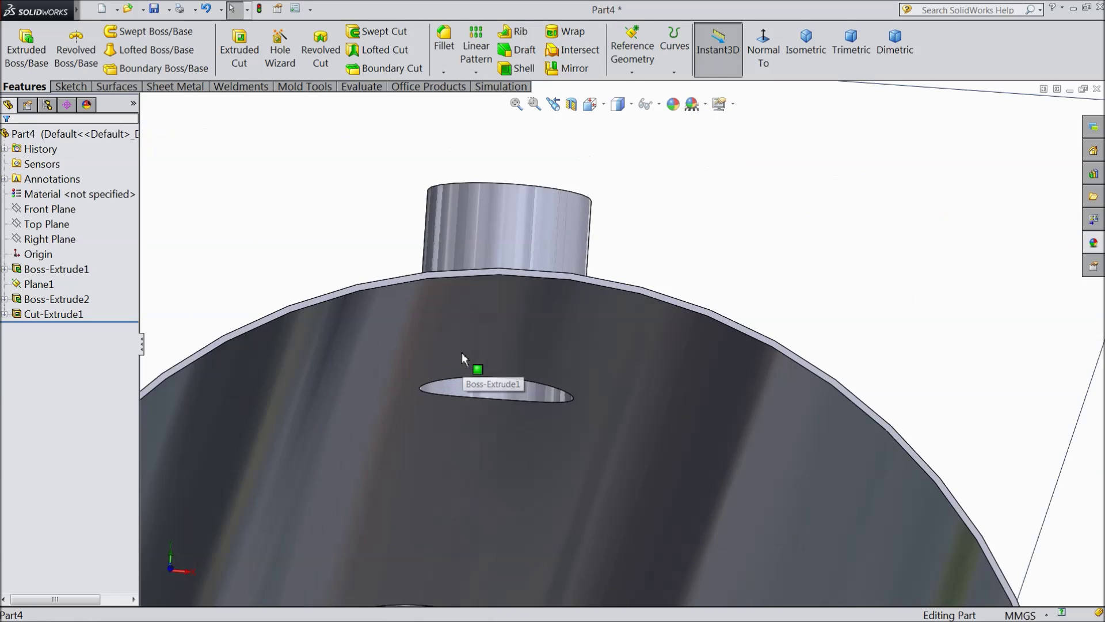
{"action": "scroll", "coordinate": [472, 433], "scroll_direction": "up", "scroll_amount": 4}
{"action": "key", "text": "ctrl+7"}
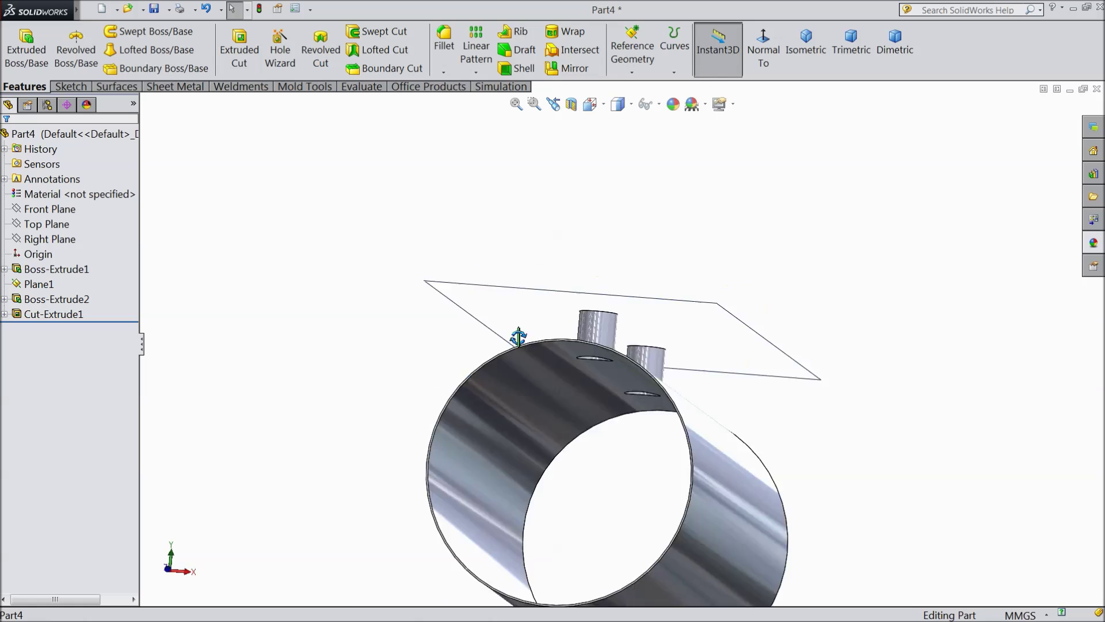
{"action": "scroll", "coordinate": [644, 426], "scroll_direction": "down", "scroll_amount": 2}
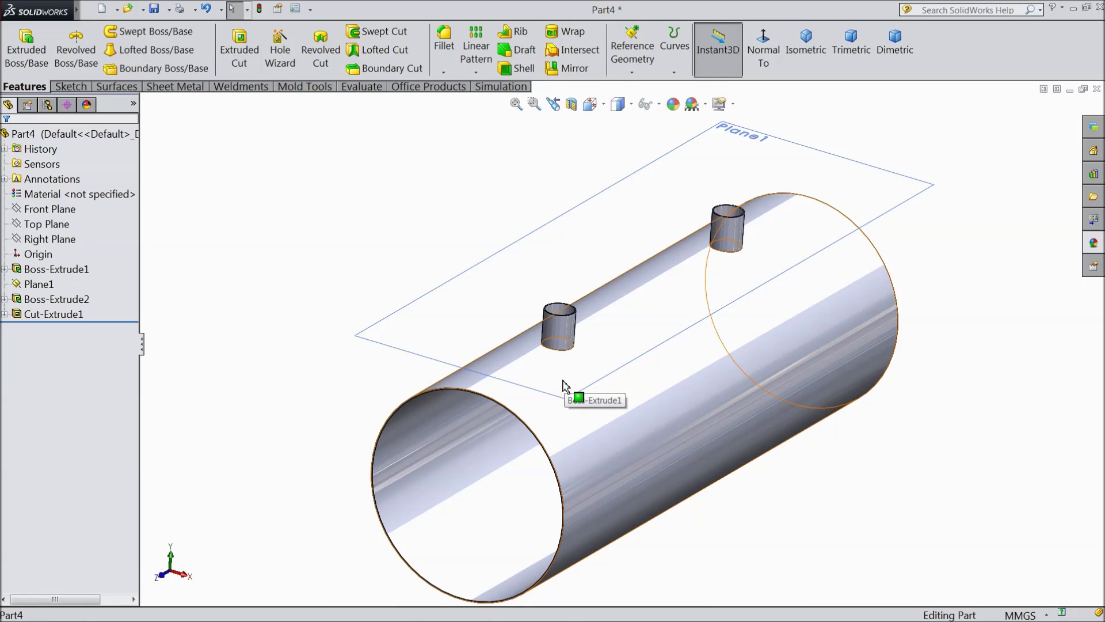
{"action": "scroll", "coordinate": [563, 420], "scroll_direction": "down", "scroll_amount": 8}
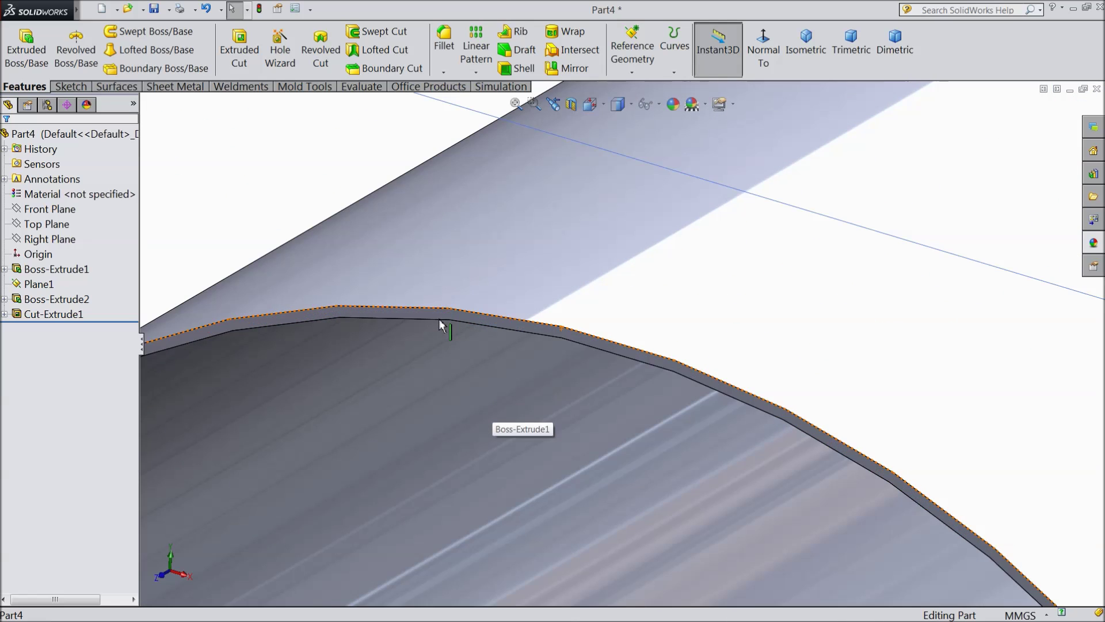
Step: Start a sketch on the shell's open end face and draw an origin-centred circle about 4927 mm in diameter around the shell
{"action": "left_click", "coordinate": [439, 316]}
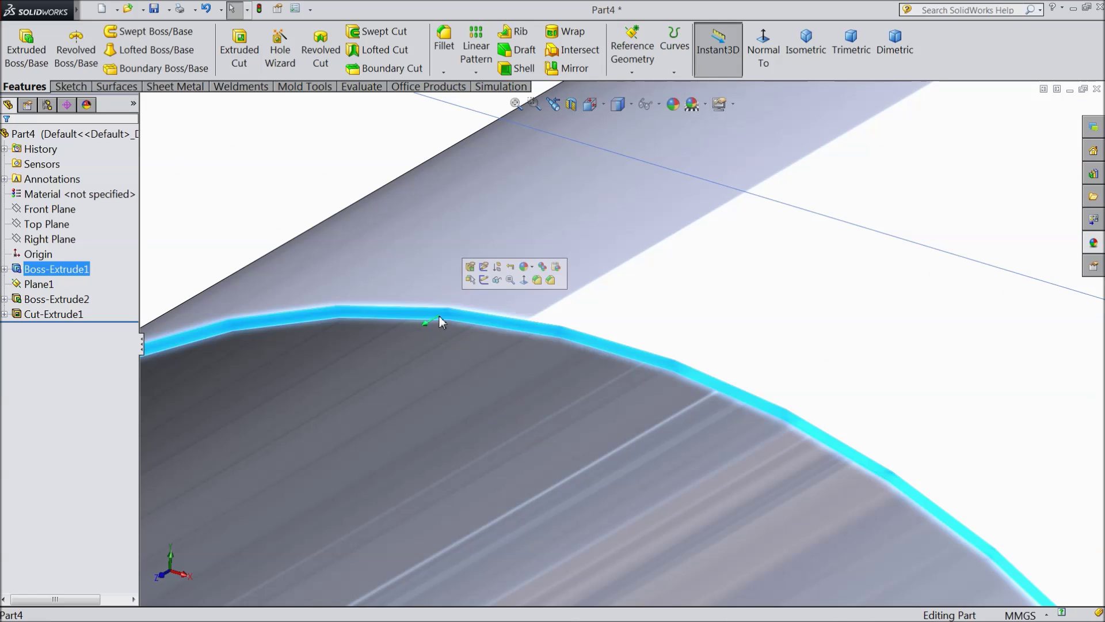
{"action": "left_click", "coordinate": [485, 281]}
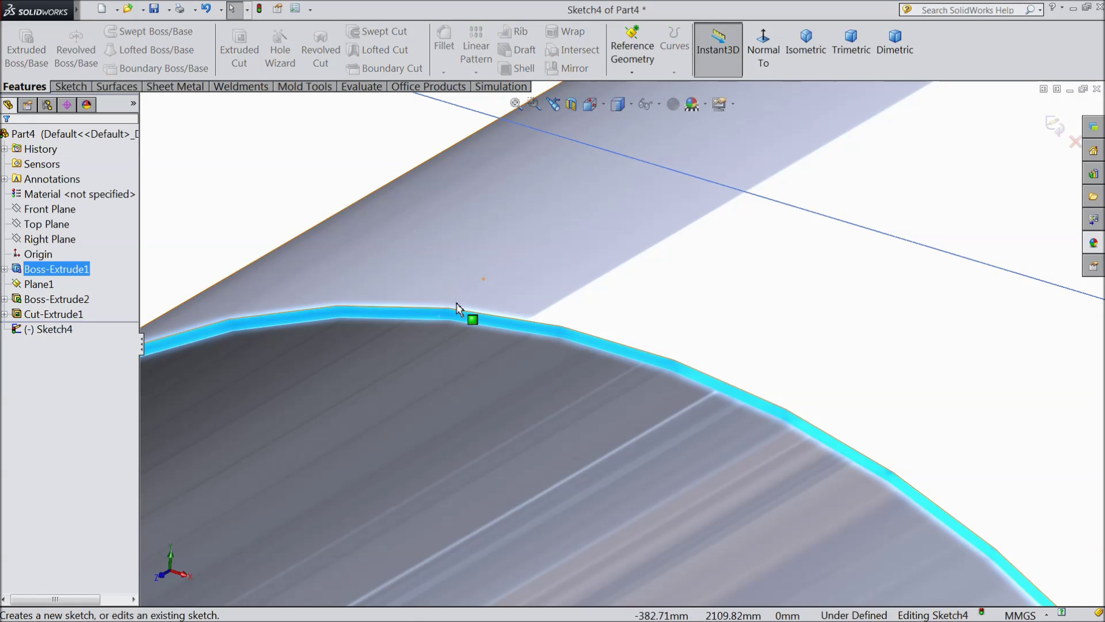
{"action": "left_click", "coordinate": [70, 87]}
{"action": "left_click", "coordinate": [124, 31]}
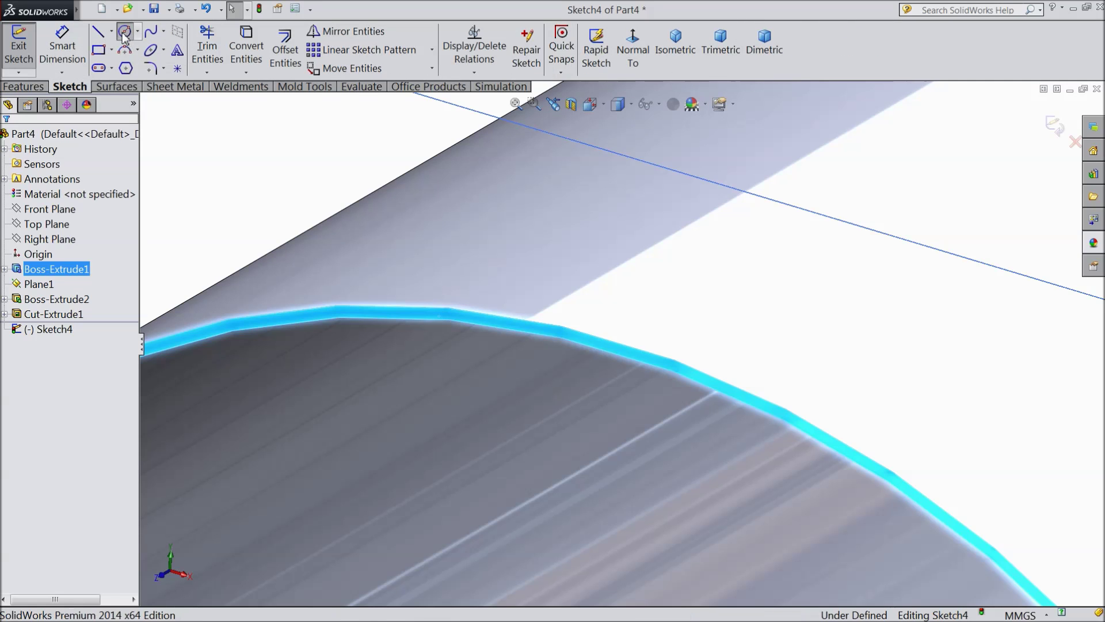
{"action": "left_click", "coordinate": [634, 53]}
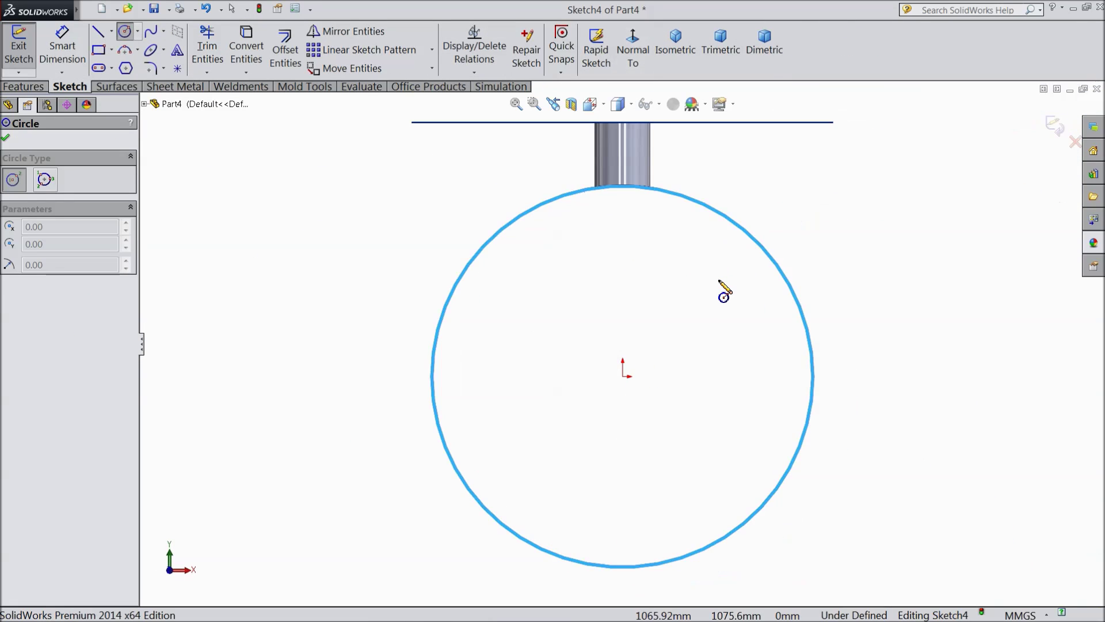
{"action": "left_click", "coordinate": [623, 377]}
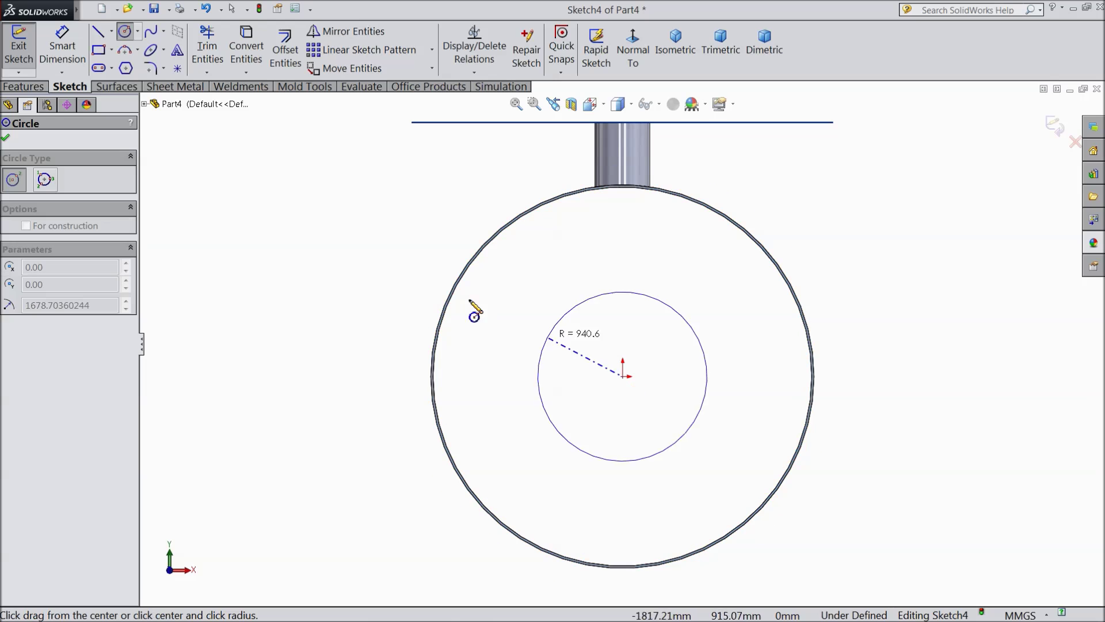
{"action": "left_click", "coordinate": [428, 272]}
{"action": "scroll", "coordinate": [451, 227], "scroll_direction": "down", "scroll_amount": 1}
{"action": "left_click", "coordinate": [7, 140]}
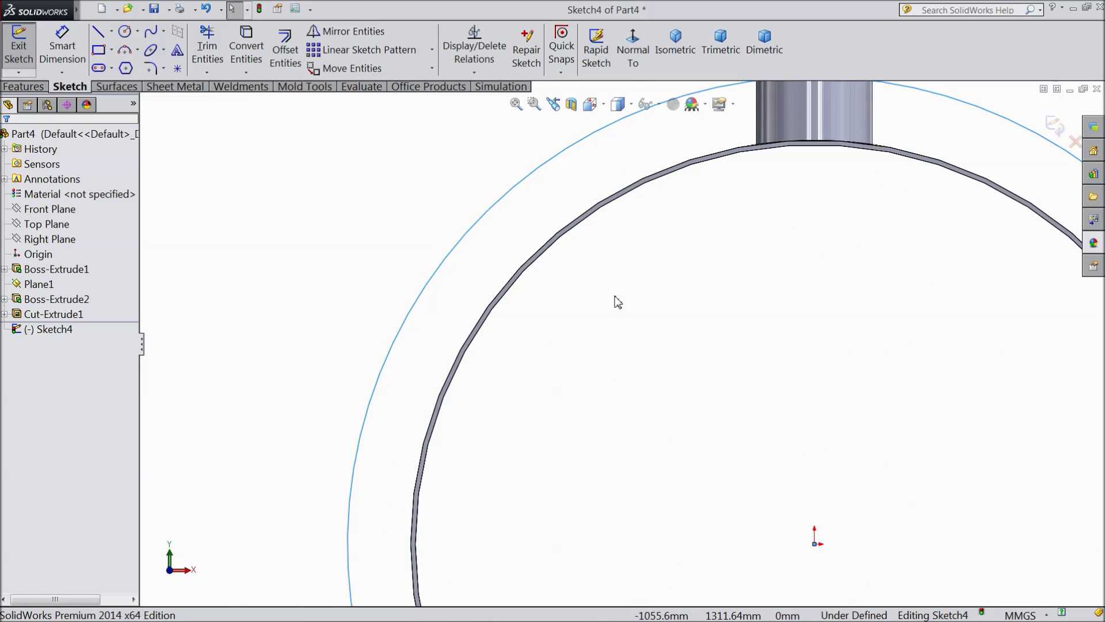
Step: Convert the outer circular edge of the shell's end face into a sketch entity
{"action": "scroll", "coordinate": [459, 257], "scroll_direction": "down", "scroll_amount": 3}
{"action": "left_click", "coordinate": [429, 253]}
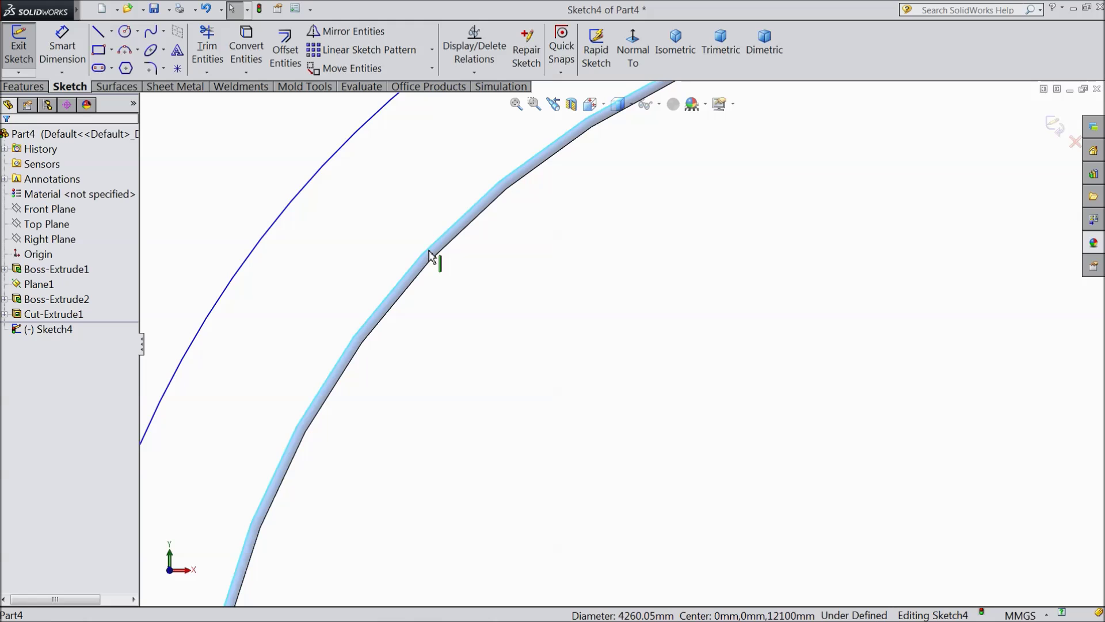
{"action": "left_click", "coordinate": [246, 49]}
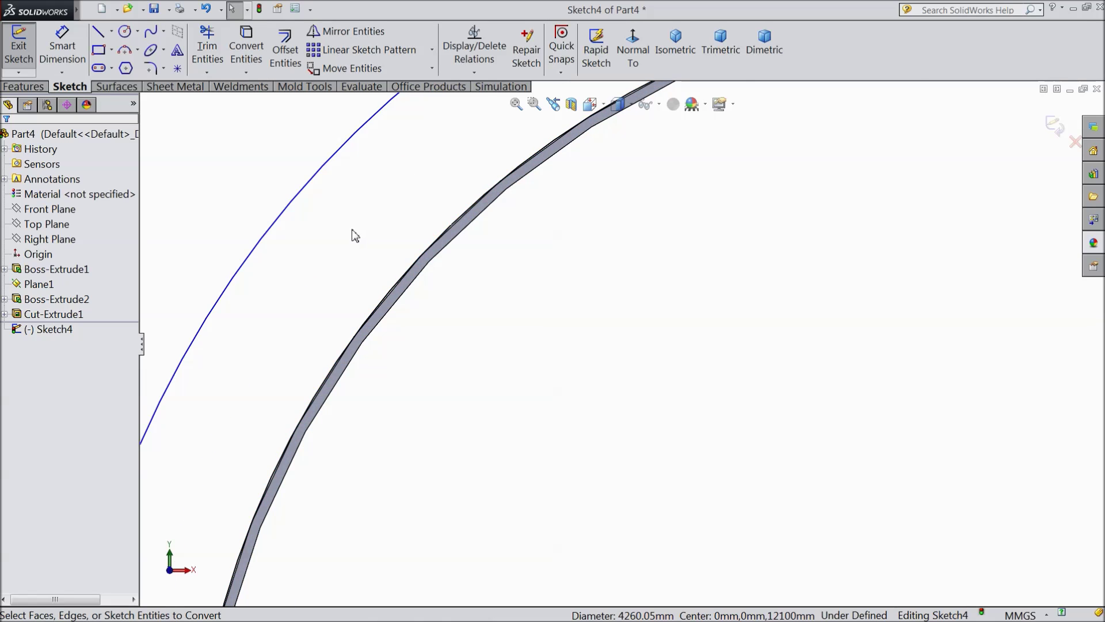
Step: Dimension the diameter of the larger circle around the shell as 4524.047 mm
{"action": "scroll", "coordinate": [355, 236], "scroll_direction": "up", "scroll_amount": 3}
{"action": "scroll", "coordinate": [416, 233], "scroll_direction": "up", "scroll_amount": 5}
{"action": "scroll", "coordinate": [642, 482], "scroll_direction": "down", "scroll_amount": 1}
{"action": "scroll", "coordinate": [642, 482], "scroll_direction": "up", "scroll_amount": 3}
{"action": "scroll", "coordinate": [663, 468], "scroll_direction": "down", "scroll_amount": 3}
{"action": "left_click", "coordinate": [456, 271]}
{"action": "left_click", "coordinate": [391, 305]}
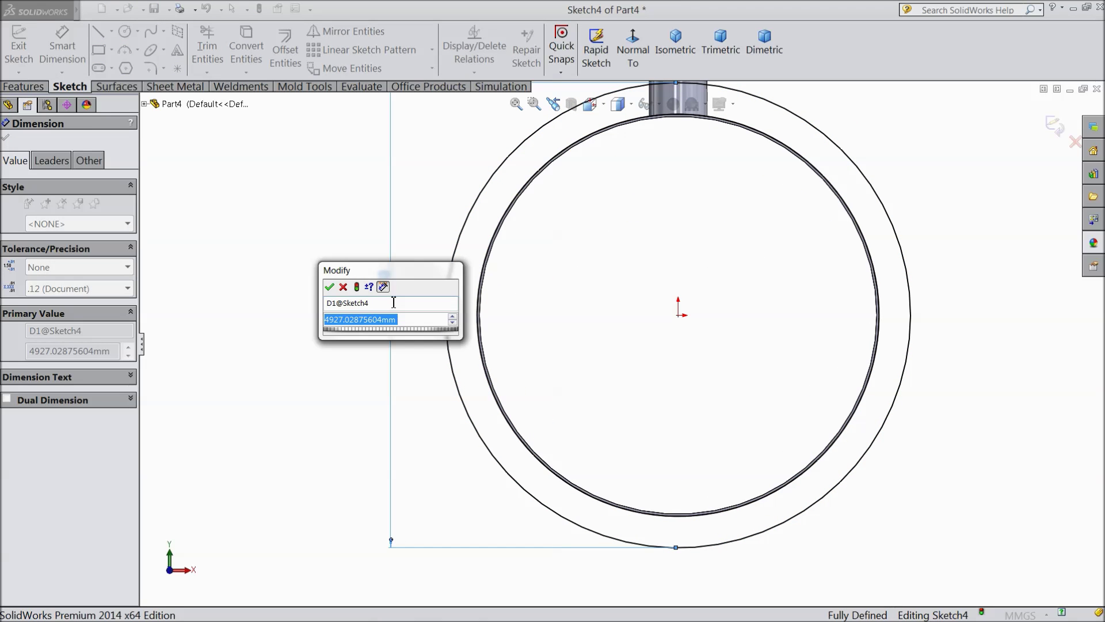
{"action": "type", "text": "4524.047"}
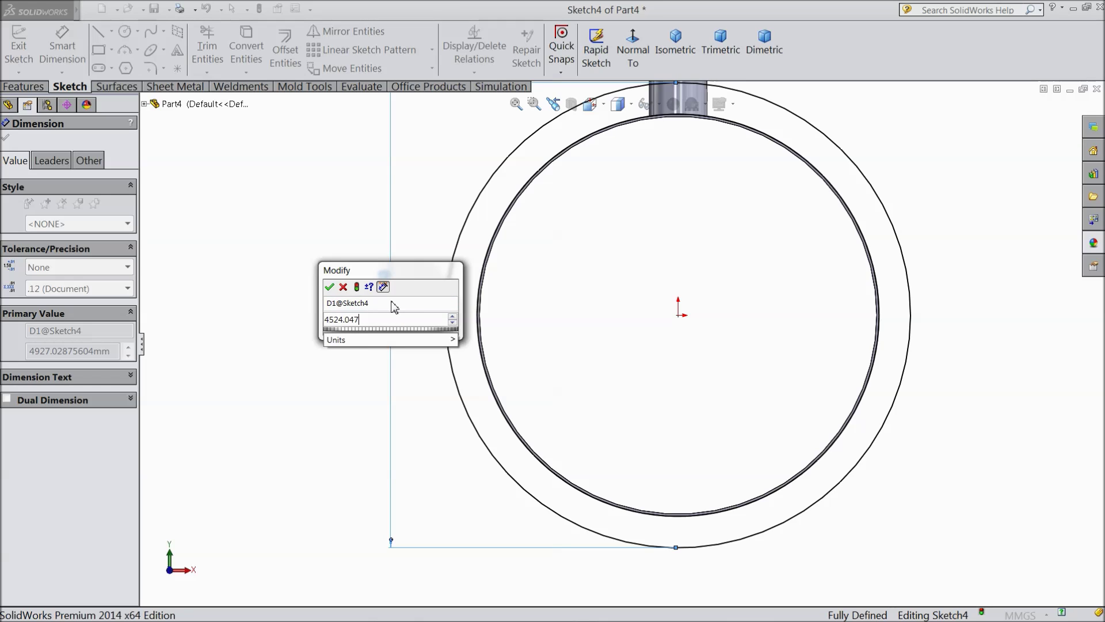
{"action": "left_click", "coordinate": [329, 287]}
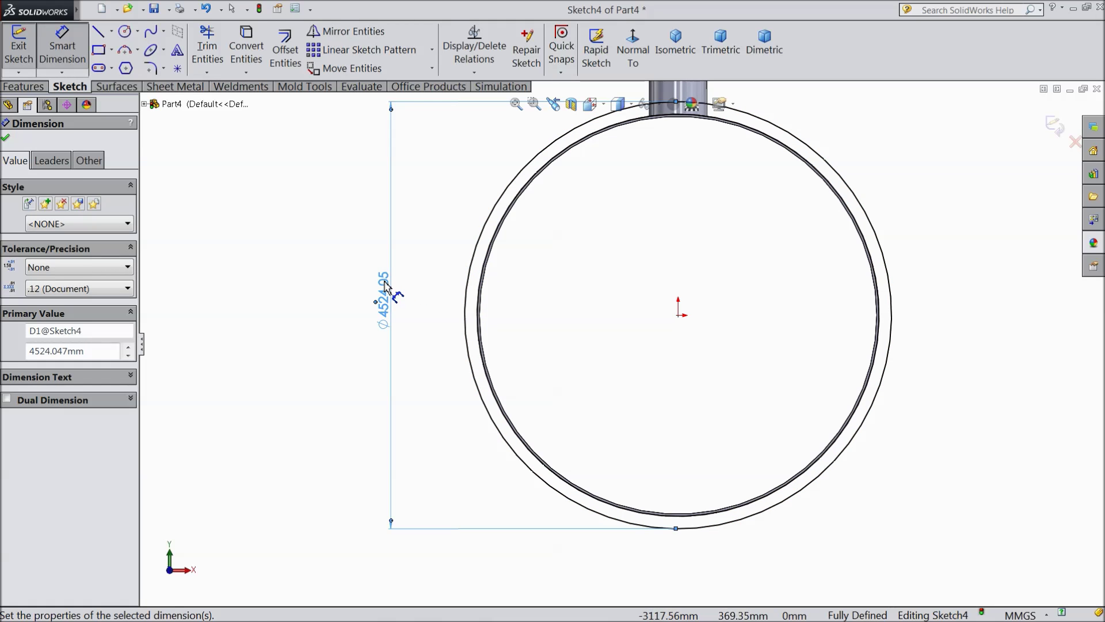
{"action": "left_click", "coordinate": [403, 299]}
{"action": "left_click", "coordinate": [384, 307]}
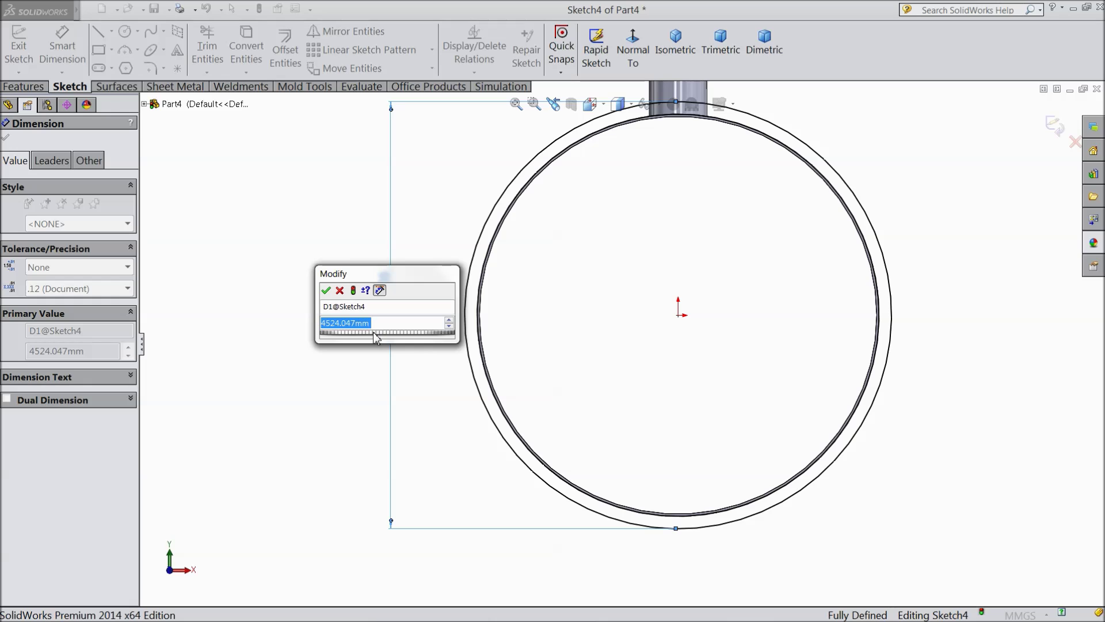
{"action": "left_click", "coordinate": [327, 291]}
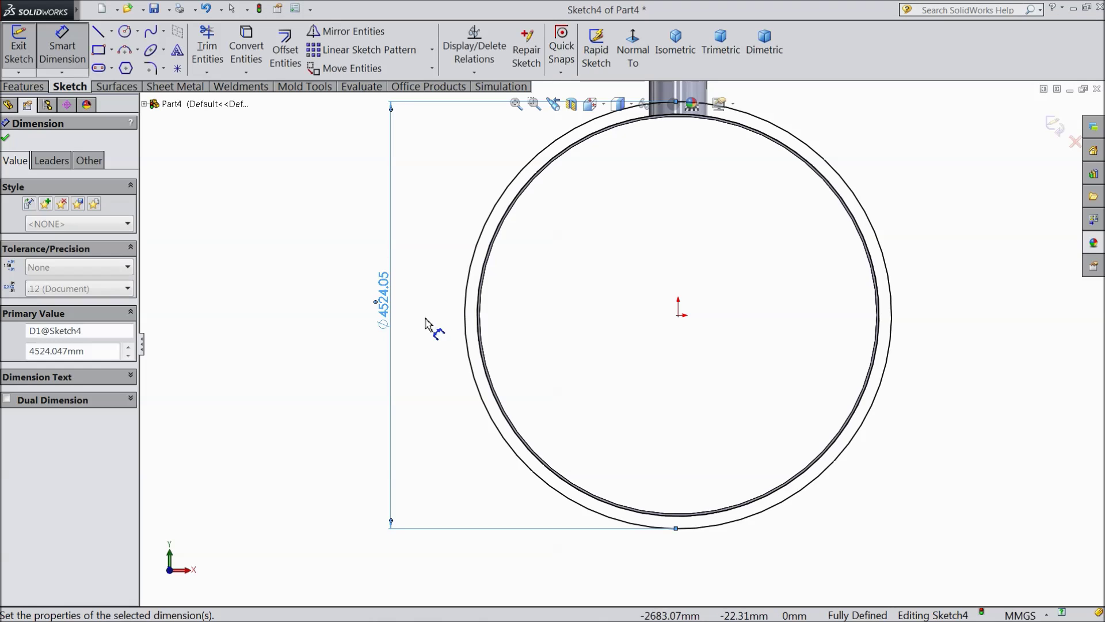
{"action": "left_click", "coordinate": [5, 139]}
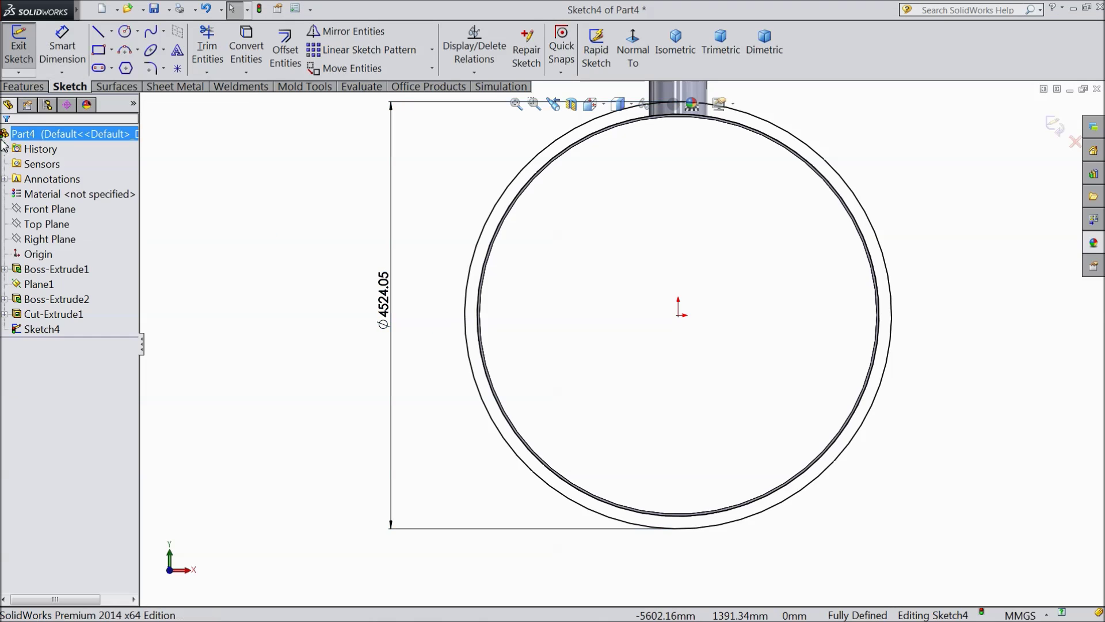
Step: Extrude the ring between the two circles to a blind depth of 73 mm, reversed back along the shell, to form the flange
{"action": "left_click", "coordinate": [23, 86]}
{"action": "left_click", "coordinate": [26, 56]}
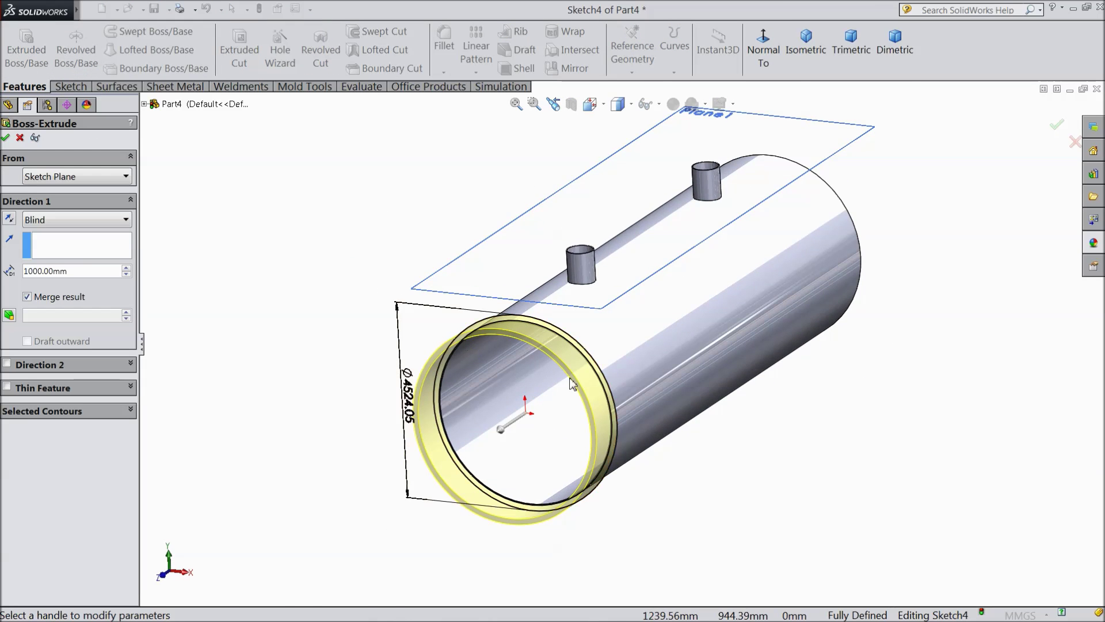
{"action": "scroll", "coordinate": [553, 376], "scroll_direction": "down", "scroll_amount": 5}
{"action": "left_click", "coordinate": [9, 220]}
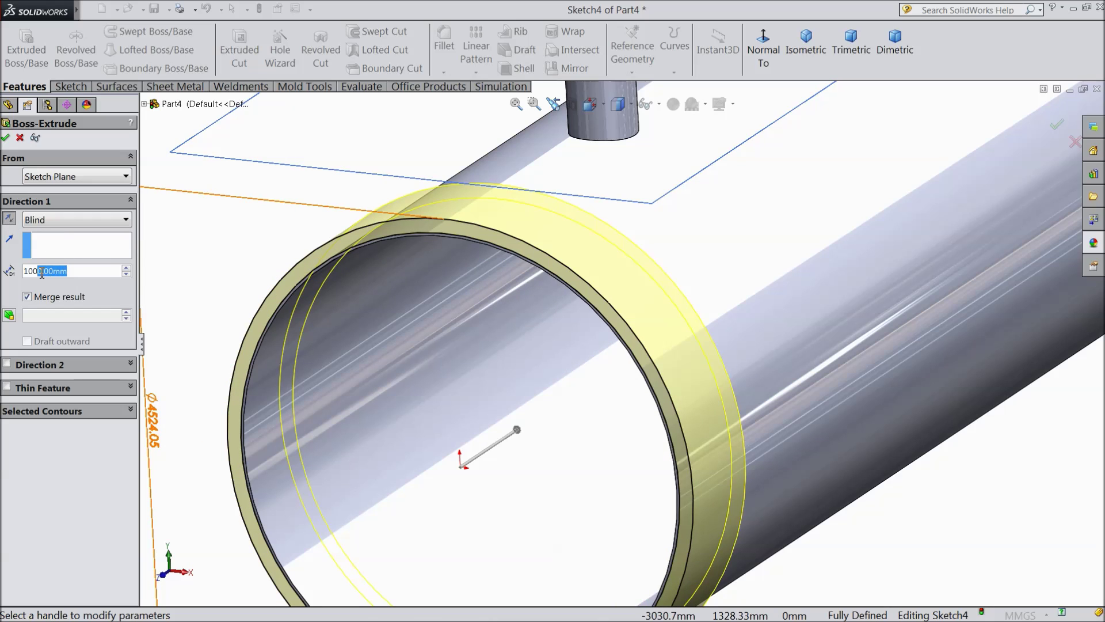
{"action": "type", "text": "73"}
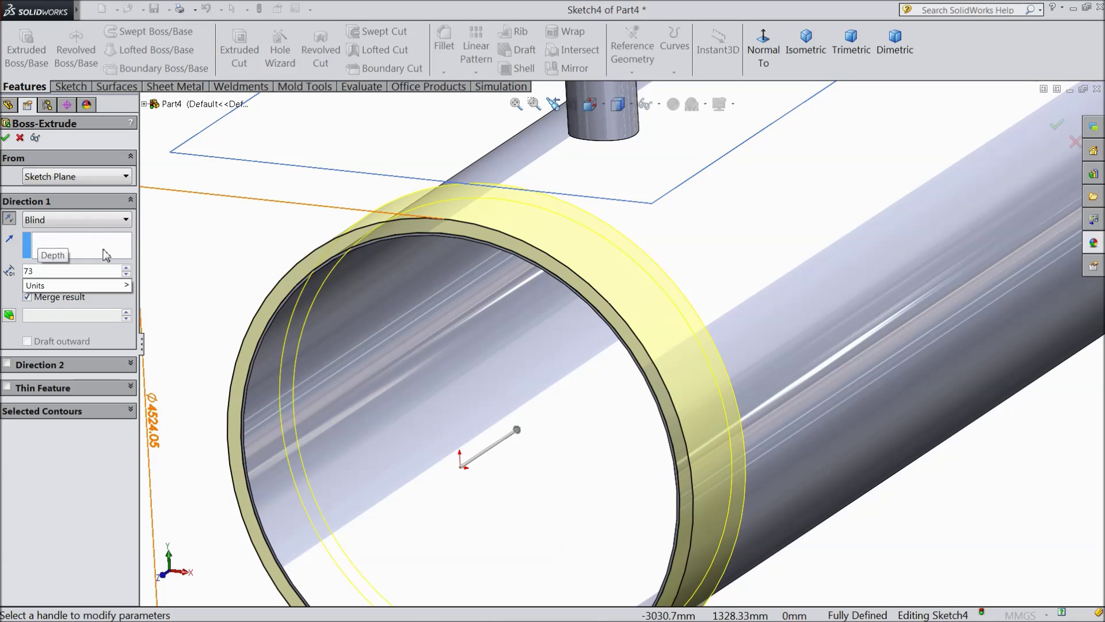
{"action": "key", "text": "Return"}
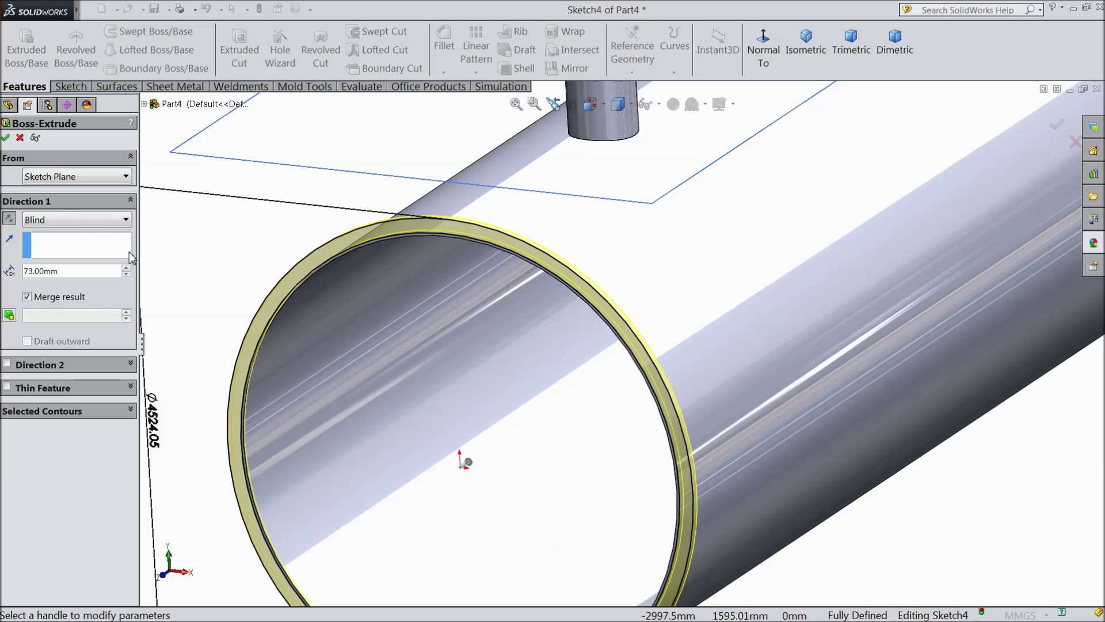
{"action": "left_click", "coordinate": [6, 139]}
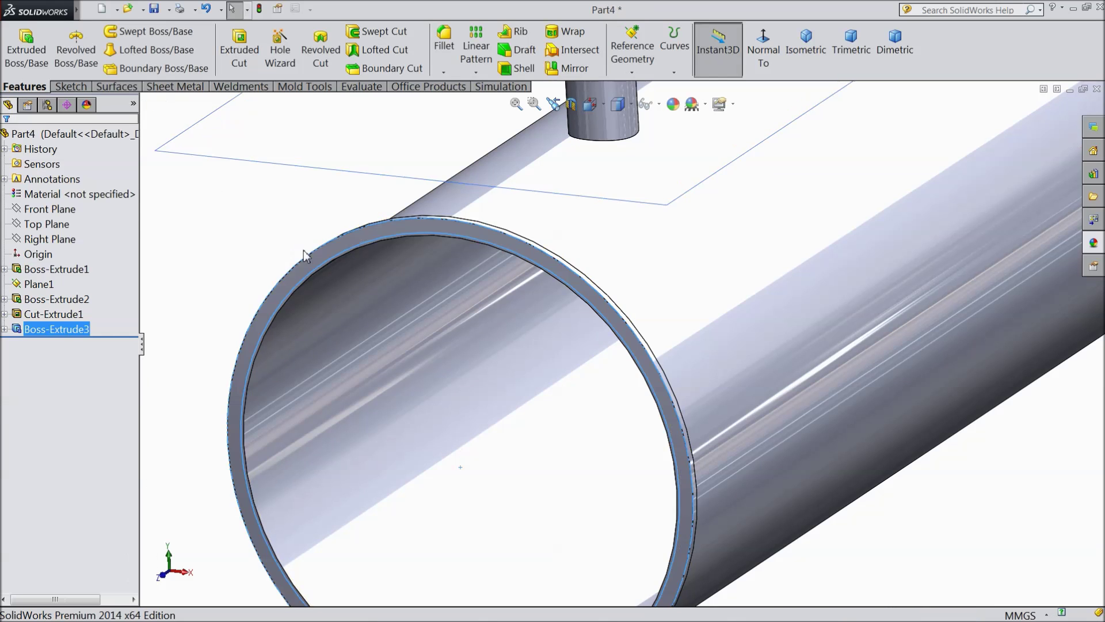
Step: Start a sketch on the flanged end face and draw an origin-centred construction circle of about 2179 mm radius midway across the ring
{"action": "scroll", "coordinate": [573, 395], "scroll_direction": "down", "scroll_amount": 3}
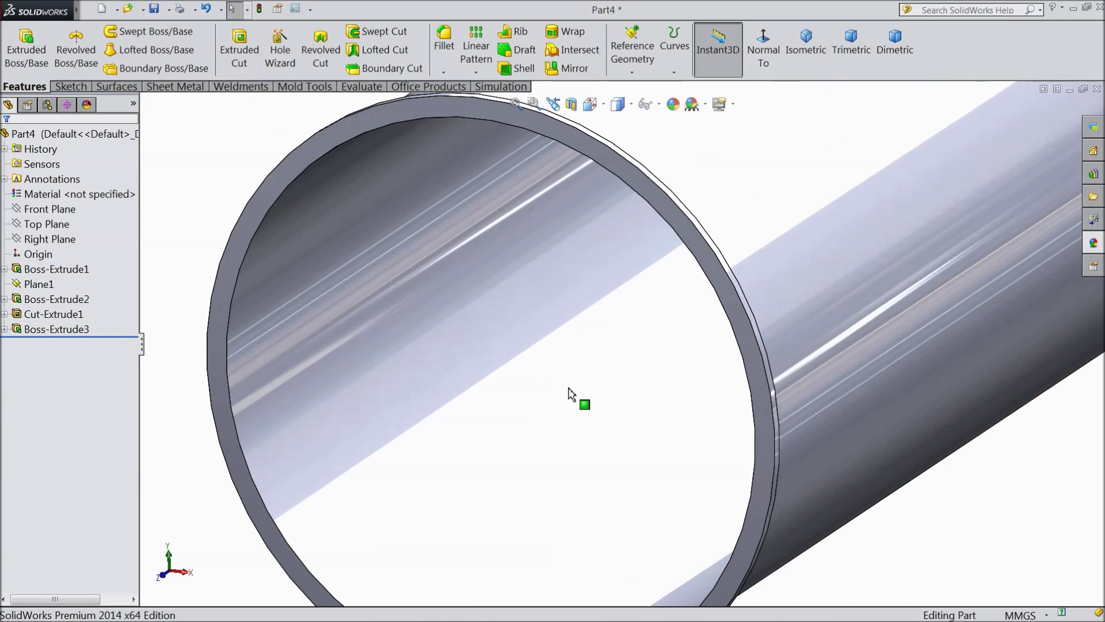
{"action": "left_click", "coordinate": [373, 125]}
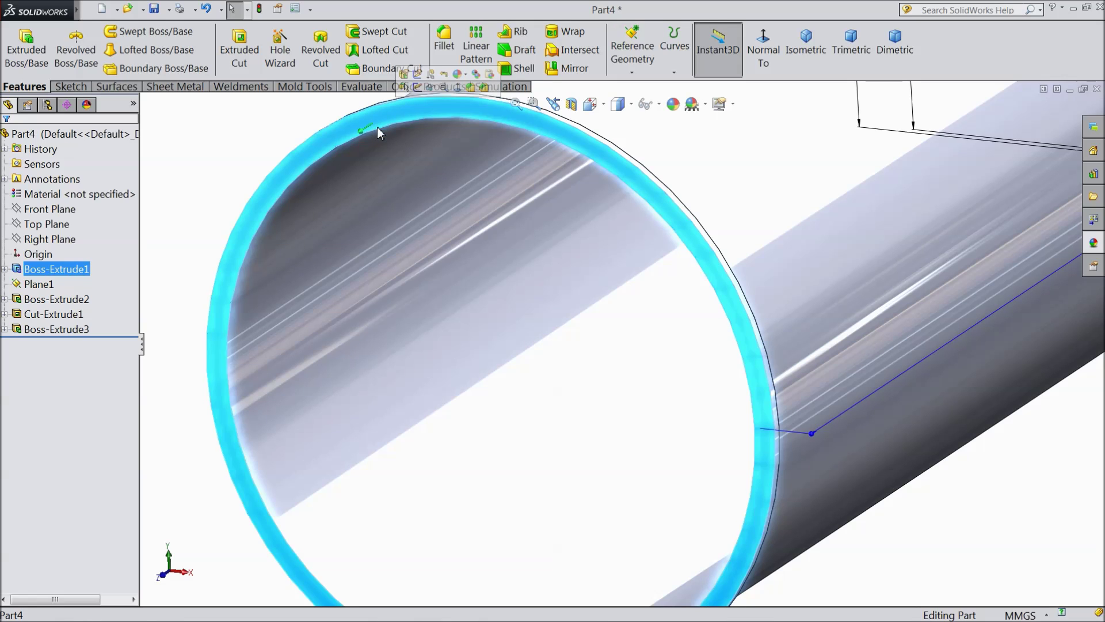
{"action": "left_click", "coordinate": [418, 87]}
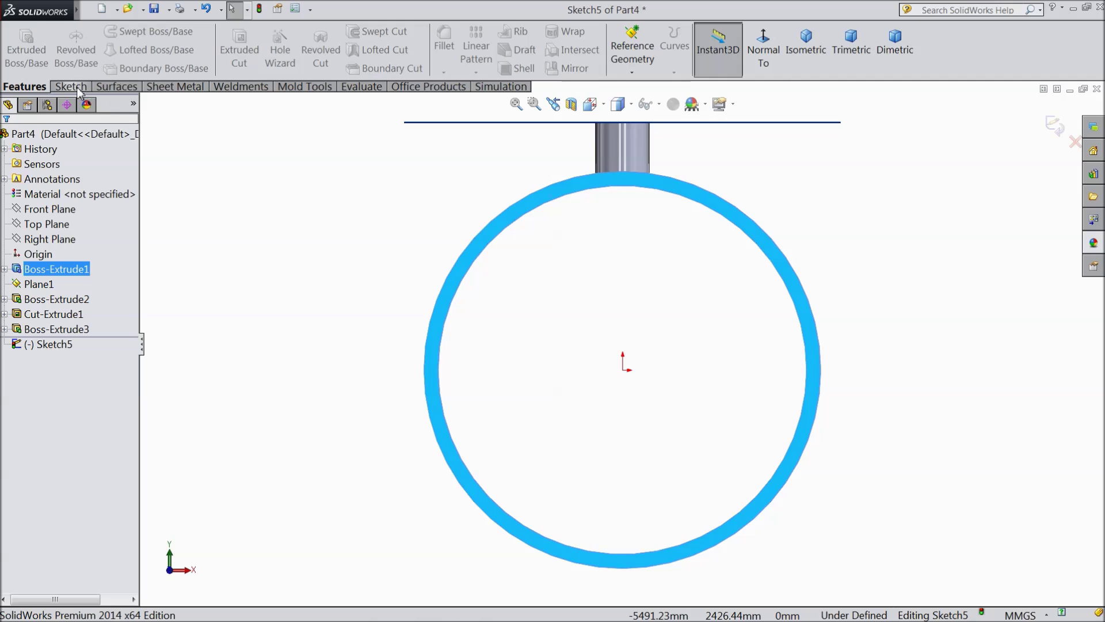
{"action": "left_click", "coordinate": [77, 87]}
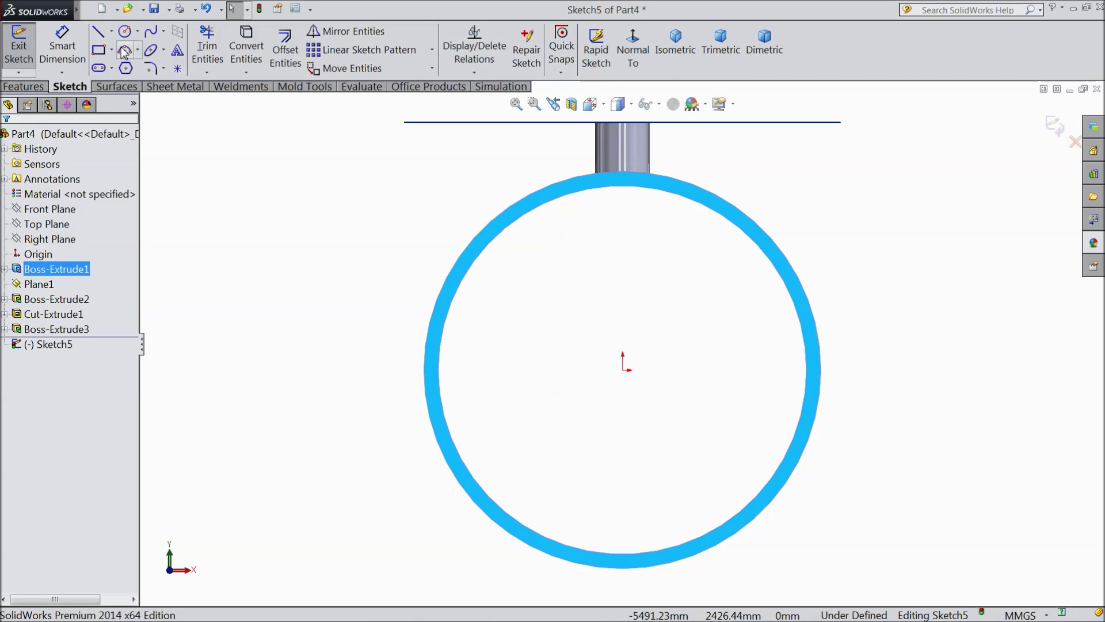
{"action": "left_click", "coordinate": [126, 33]}
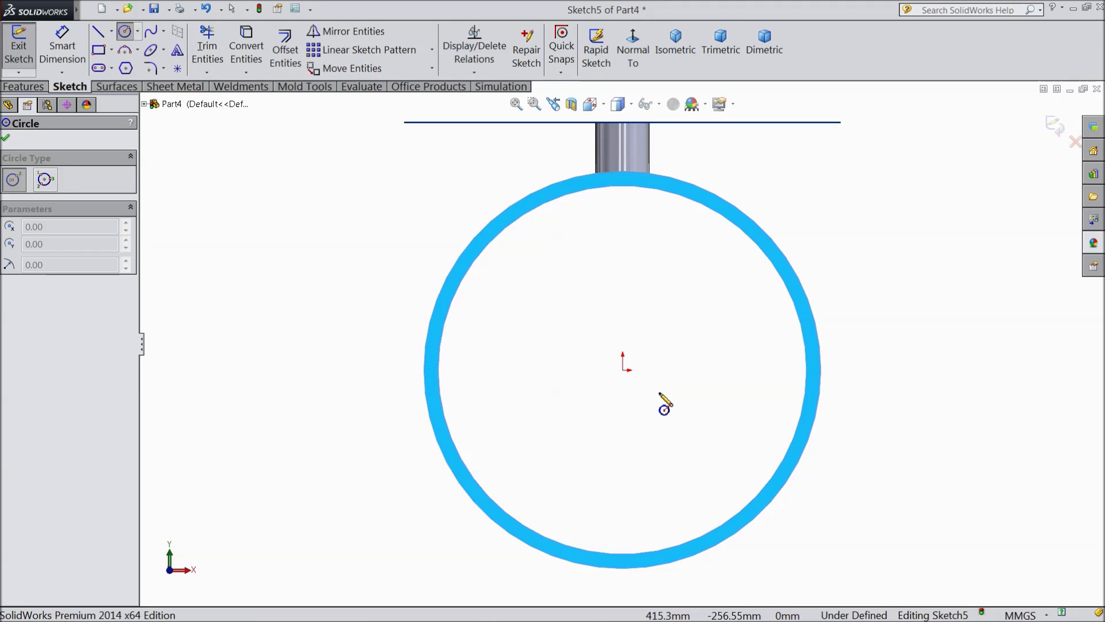
{"action": "left_click", "coordinate": [623, 370]}
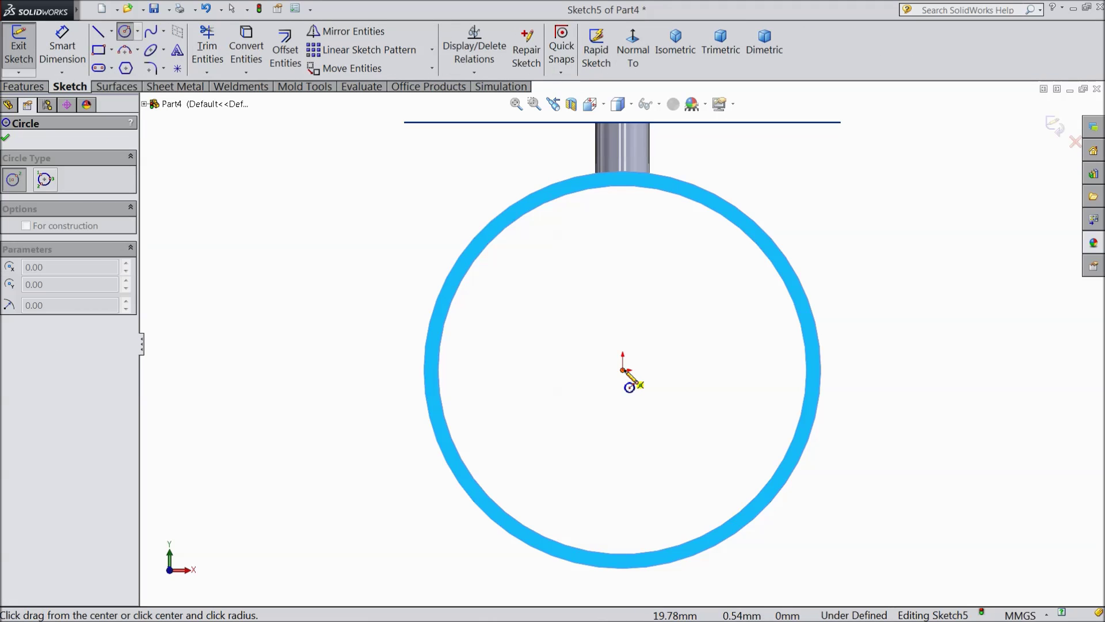
{"action": "left_click", "coordinate": [487, 245]}
{"action": "scroll", "coordinate": [521, 276], "scroll_direction": "down", "scroll_amount": 3}
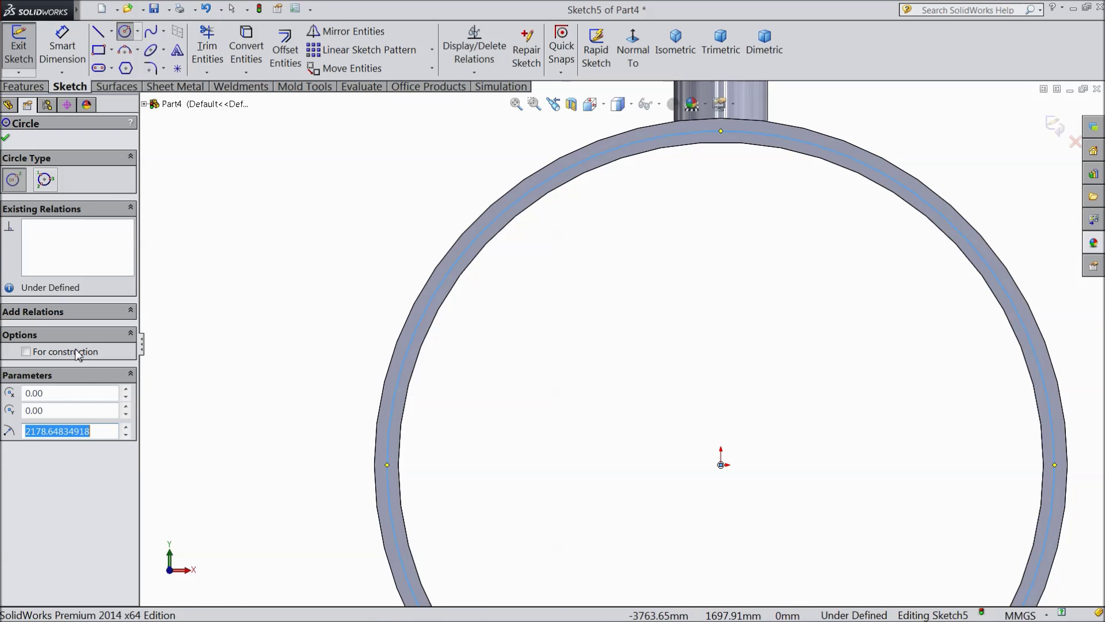
{"action": "left_click", "coordinate": [40, 355]}
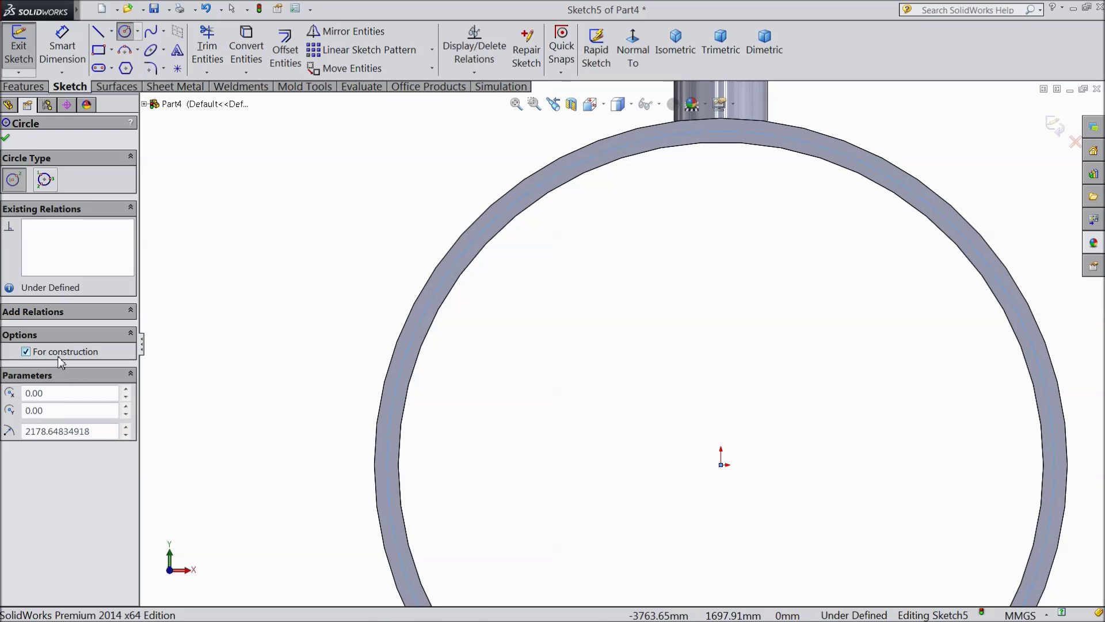
{"action": "left_click", "coordinate": [7, 140]}
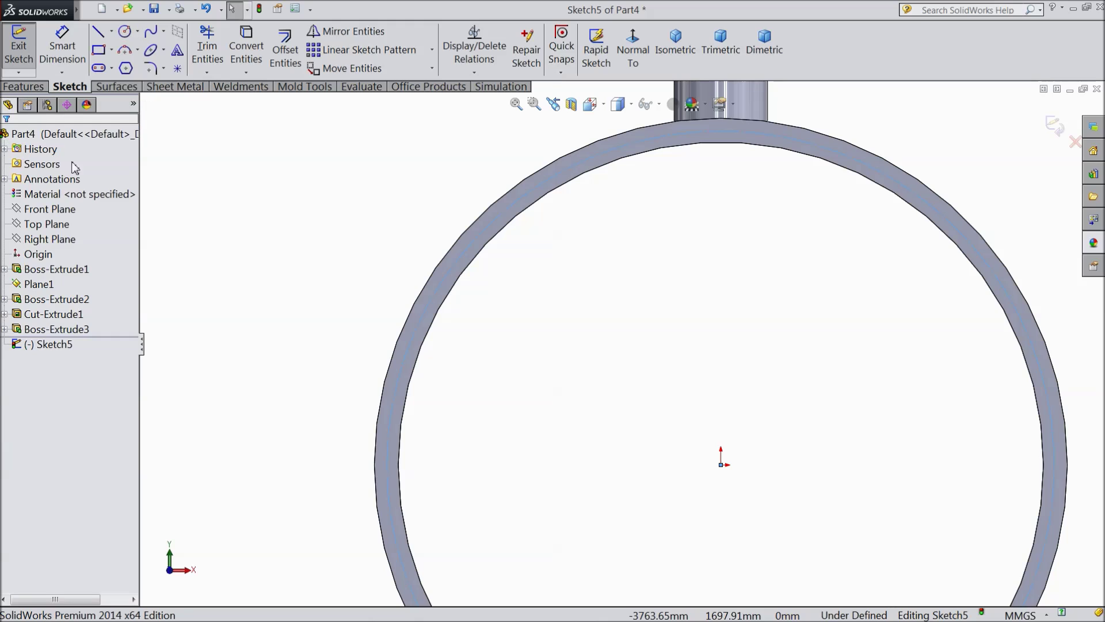
{"action": "left_click", "coordinate": [375, 201]}
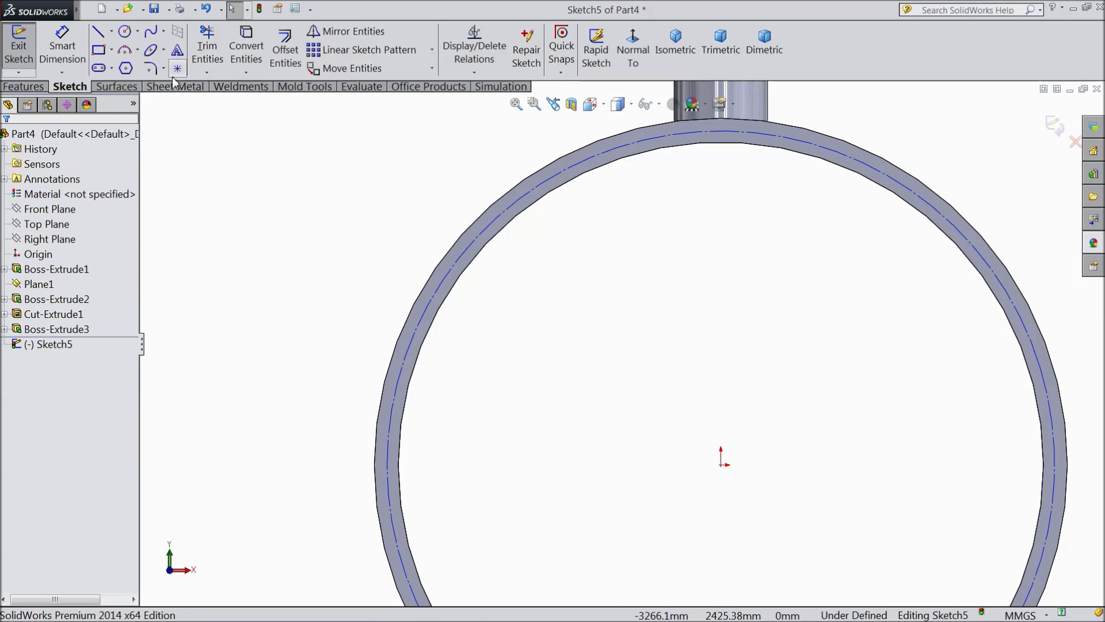
Step: Draw a small bolt-hole circle about 85 mm in diameter, centred on the top point of the construction circle
{"action": "left_click", "coordinate": [125, 33]}
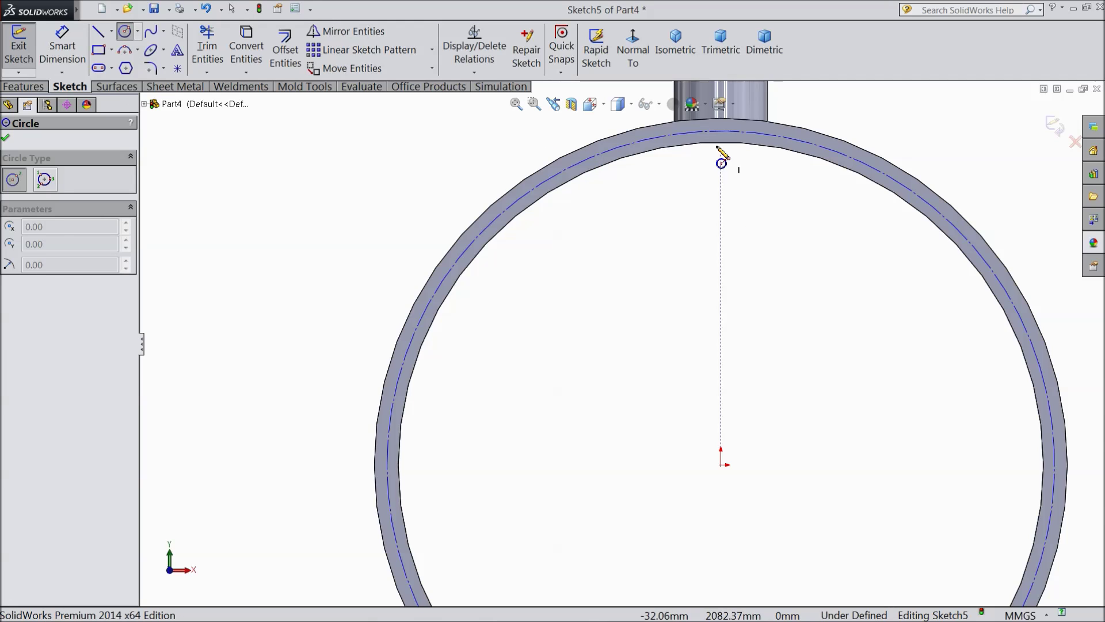
{"action": "scroll", "coordinate": [717, 148], "scroll_direction": "down", "scroll_amount": 2}
{"action": "left_click_drag", "start_coordinate": [716, 151], "coordinate": [717, 160]}
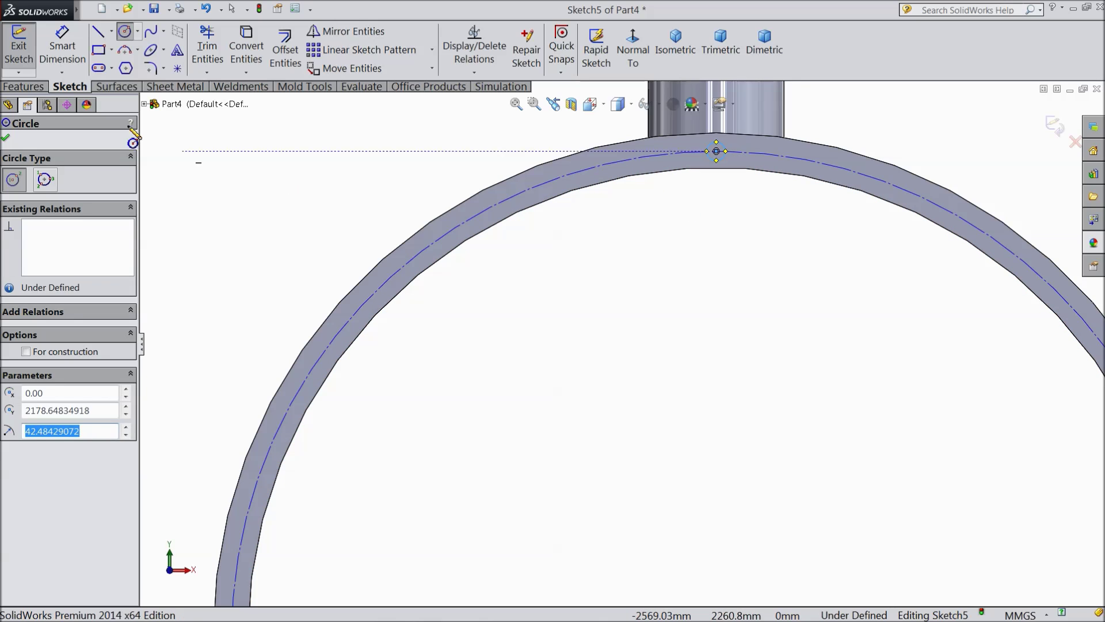
Step: Dimension the small bolt-hole circle's diameter as 44 mm
{"action": "left_click", "coordinate": [62, 46]}
{"action": "scroll", "coordinate": [768, 144], "scroll_direction": "down", "scroll_amount": 2}
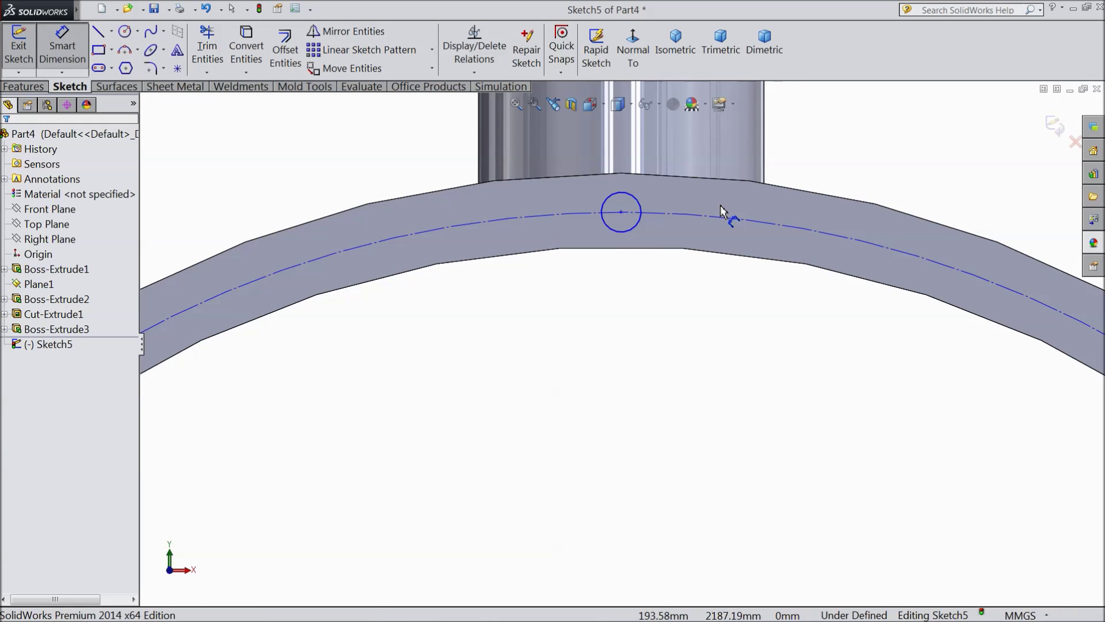
{"action": "left_click", "coordinate": [637, 199]}
{"action": "left_click", "coordinate": [881, 141]}
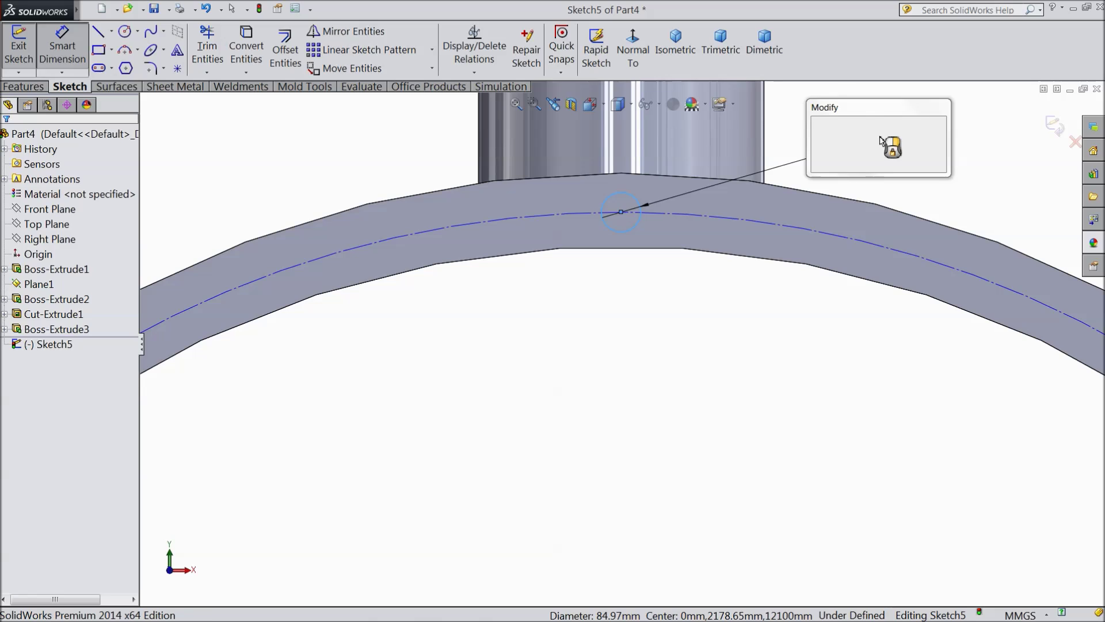
{"action": "type", "text": "44"}
{"action": "left_click", "coordinate": [819, 124]}
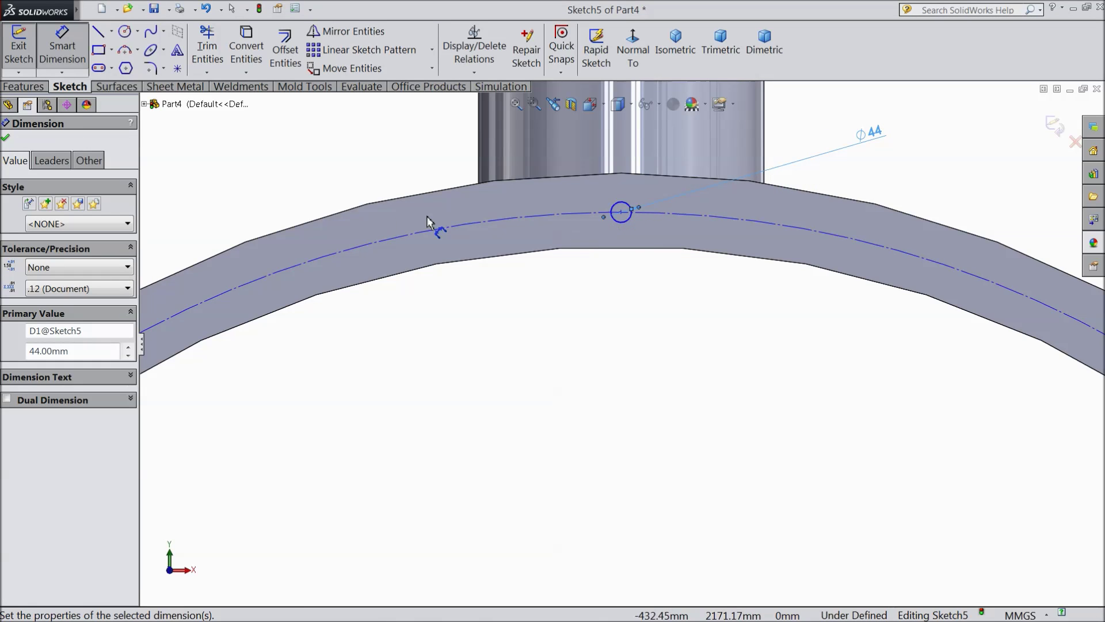
{"action": "scroll", "coordinate": [395, 227], "scroll_direction": "up", "scroll_amount": 6}
{"action": "scroll", "coordinate": [432, 358], "scroll_direction": "down", "scroll_amount": 3}
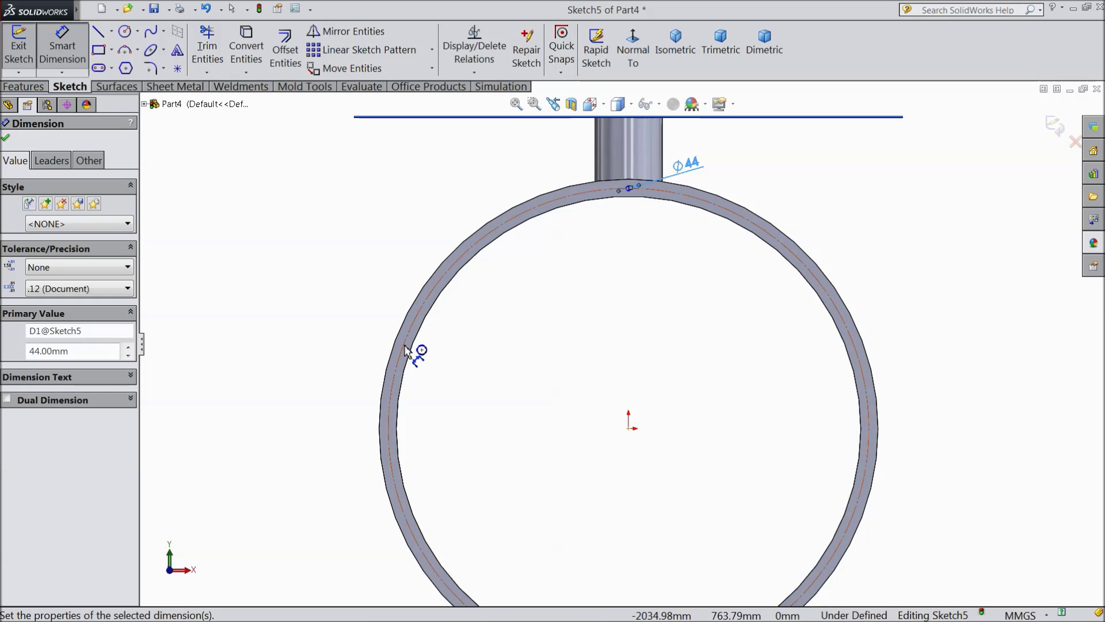
Step: Dimension the construction circle's diameter as 2196.0235*2 mm
{"action": "left_click", "coordinate": [408, 353]}
{"action": "left_click", "coordinate": [315, 365]}
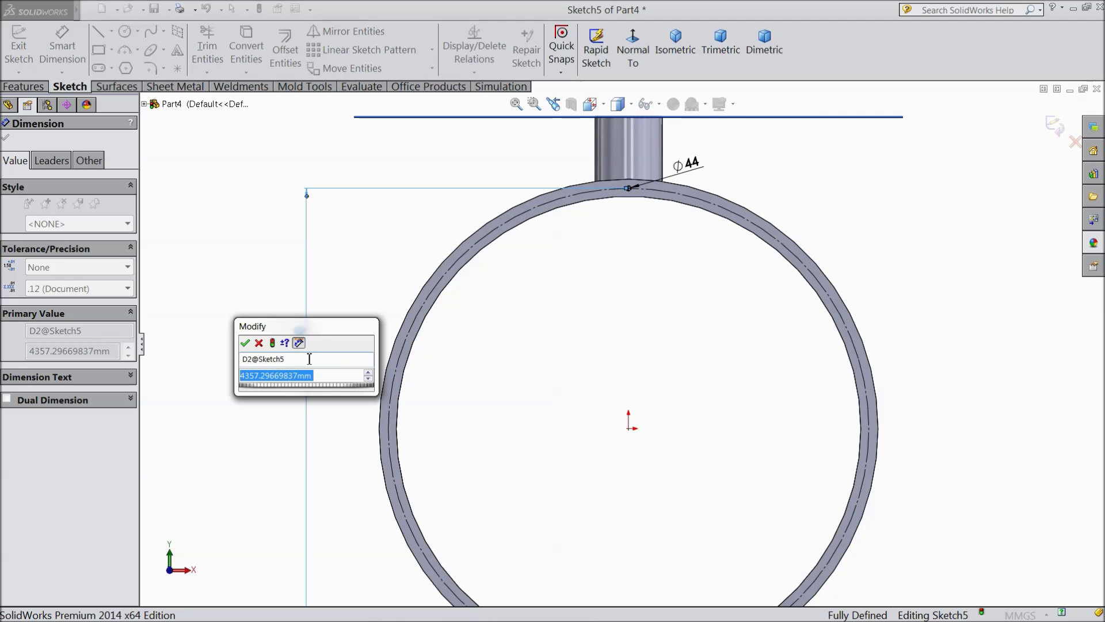
{"action": "type", "text": "219"}
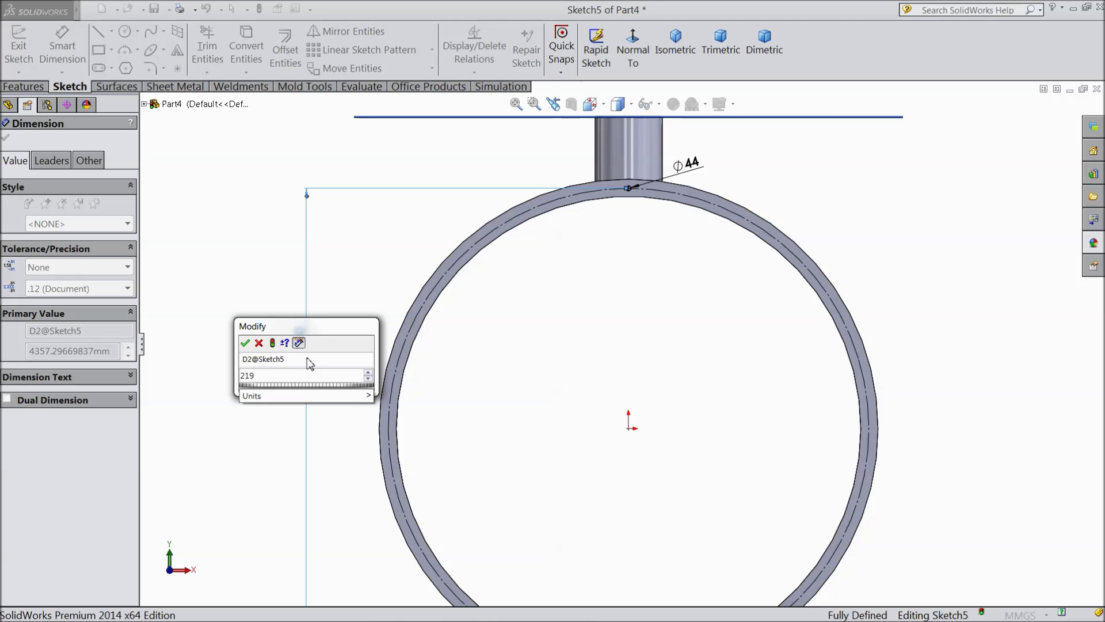
{"action": "type", "text": "6.0235*2"}
{"action": "mouse_move", "coordinate": [263, 399]}
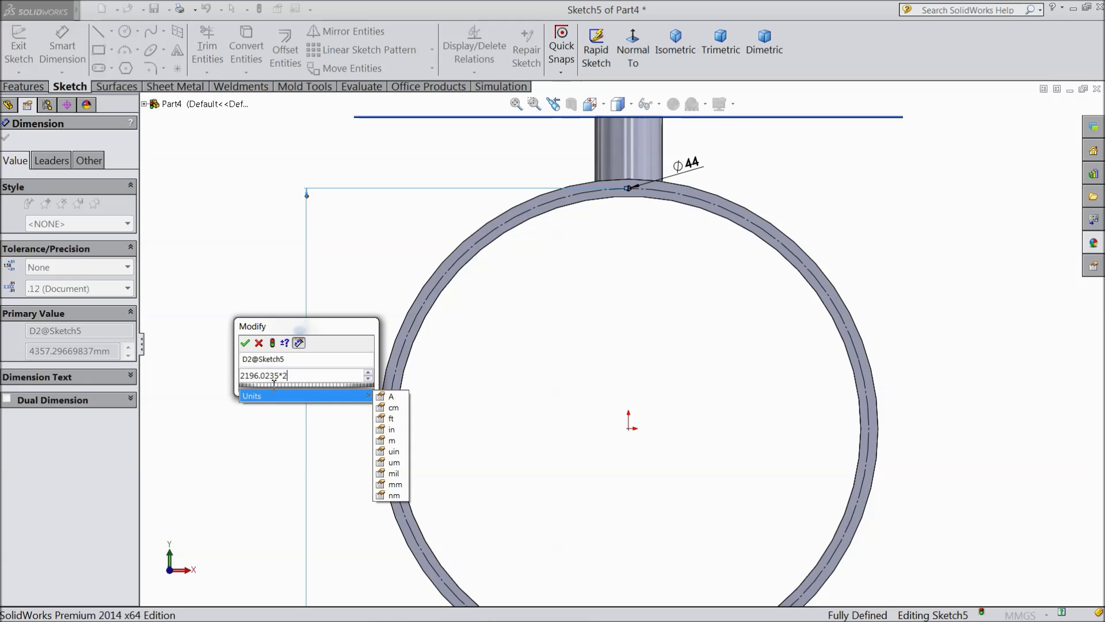
{"action": "left_click", "coordinate": [244, 343]}
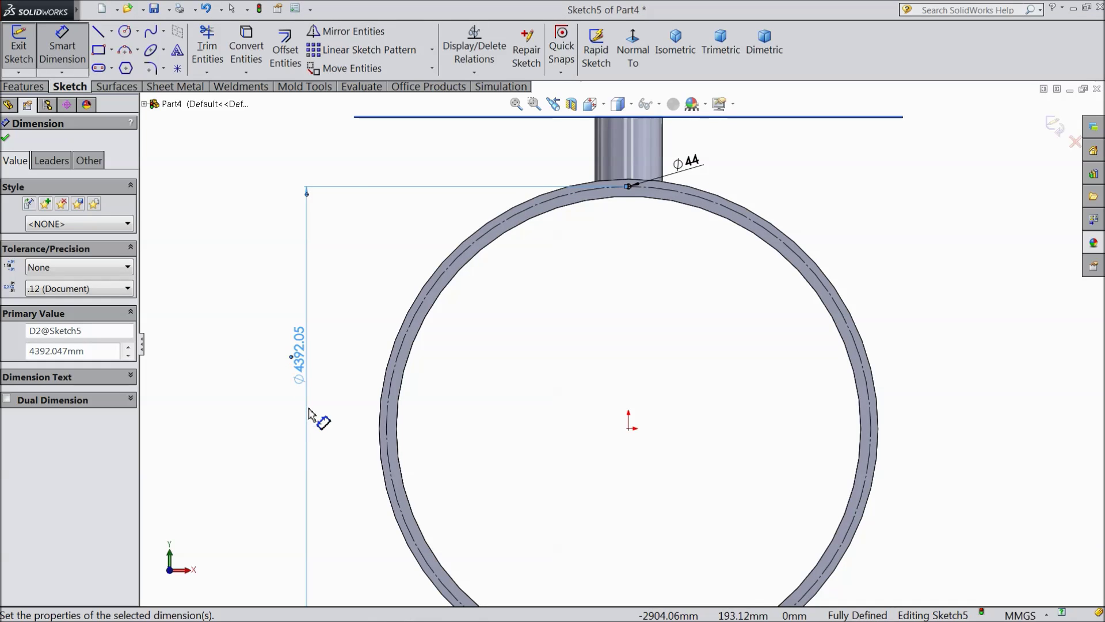
{"action": "scroll", "coordinate": [622, 245], "scroll_direction": "down", "scroll_amount": 2}
{"action": "scroll", "coordinate": [581, 259], "scroll_direction": "up", "scroll_amount": 4}
{"action": "scroll", "coordinate": [590, 403], "scroll_direction": "up", "scroll_amount": 3}
{"action": "scroll", "coordinate": [592, 444], "scroll_direction": "down", "scroll_amount": 2}
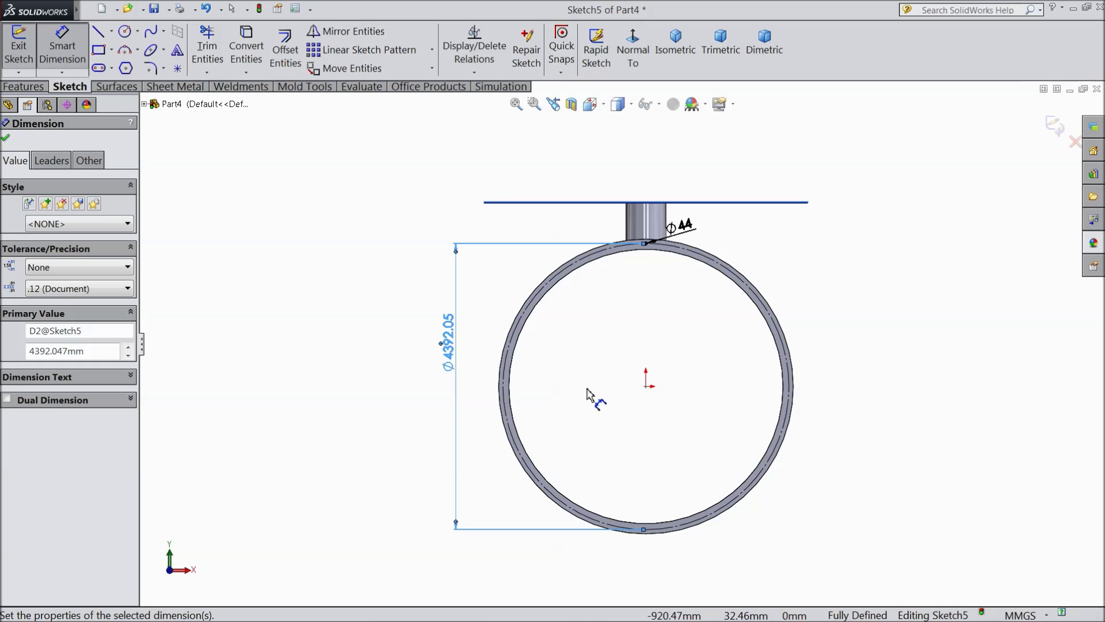
{"action": "scroll", "coordinate": [575, 337], "scroll_direction": "down", "scroll_amount": 2}
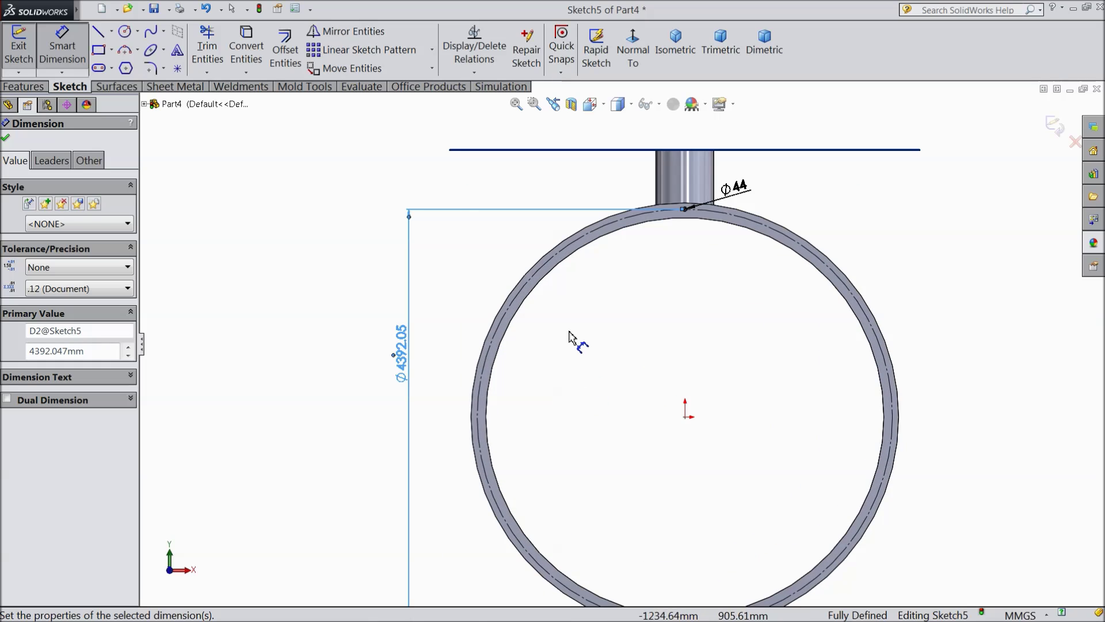
{"action": "left_click", "coordinate": [5, 139]}
Step: Circular-pattern the 44 mm bolt-hole circle about the origin with 30 equally spaced instances over 360 degrees
{"action": "left_click", "coordinate": [685, 416]}
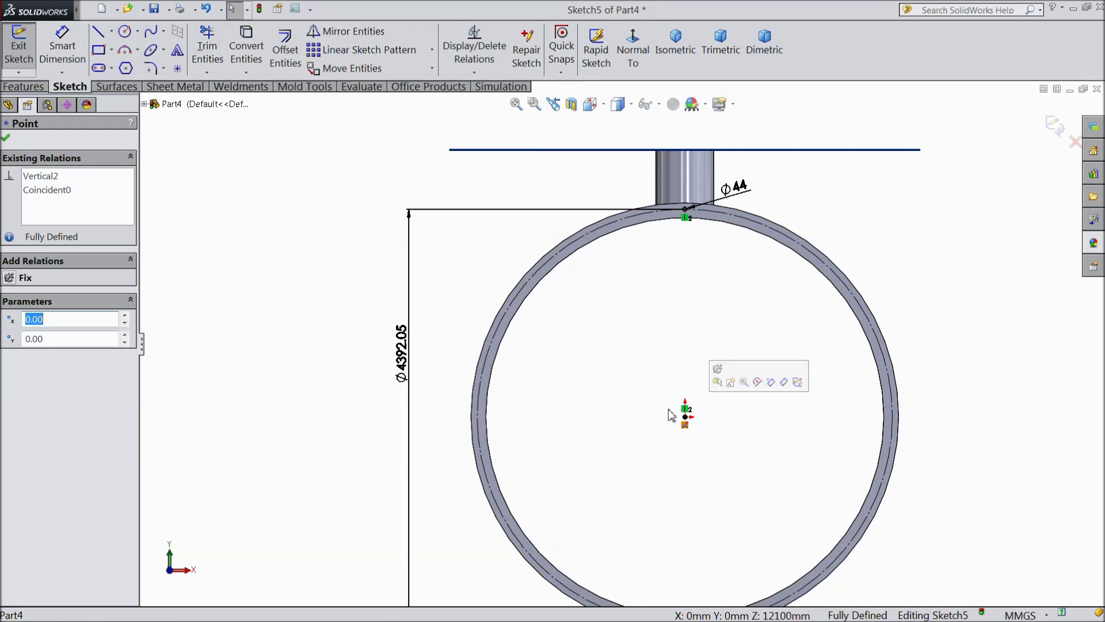
{"action": "left_click", "coordinate": [432, 50]}
{"action": "left_click", "coordinate": [423, 86]}
{"action": "scroll", "coordinate": [751, 242], "scroll_direction": "down", "scroll_amount": 2}
{"action": "scroll", "coordinate": [614, 228], "scroll_direction": "down", "scroll_amount": 2}
{"action": "left_click", "coordinate": [638, 249]}
{"action": "scroll", "coordinate": [642, 262], "scroll_direction": "up", "scroll_amount": 5}
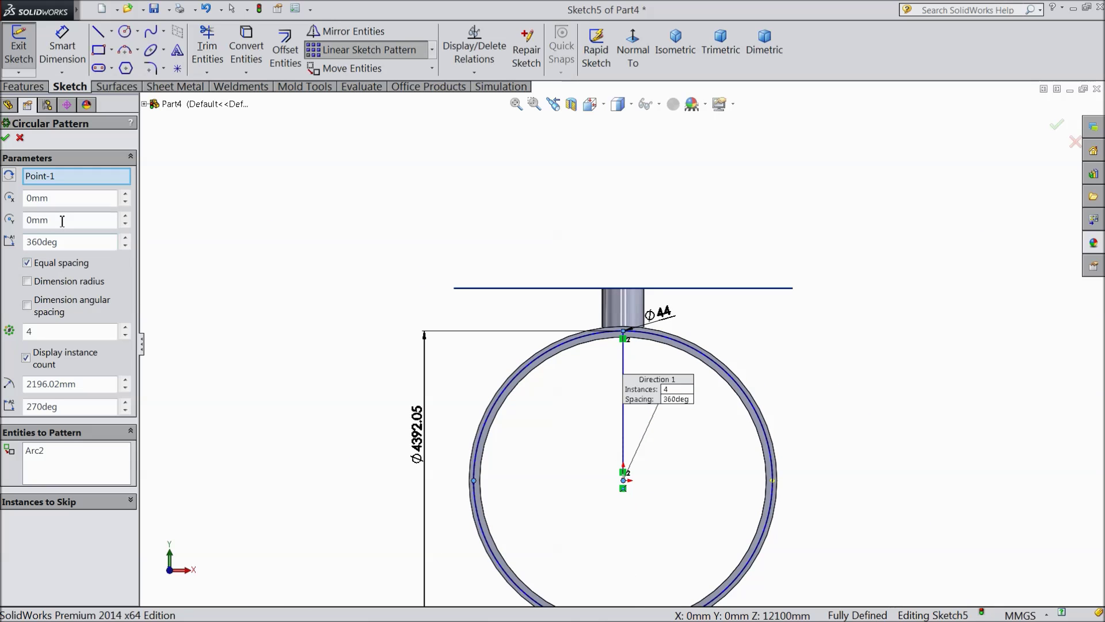
{"action": "left_click_drag", "start_coordinate": [43, 331], "coordinate": [17, 329]}
{"action": "type", "text": "30"}
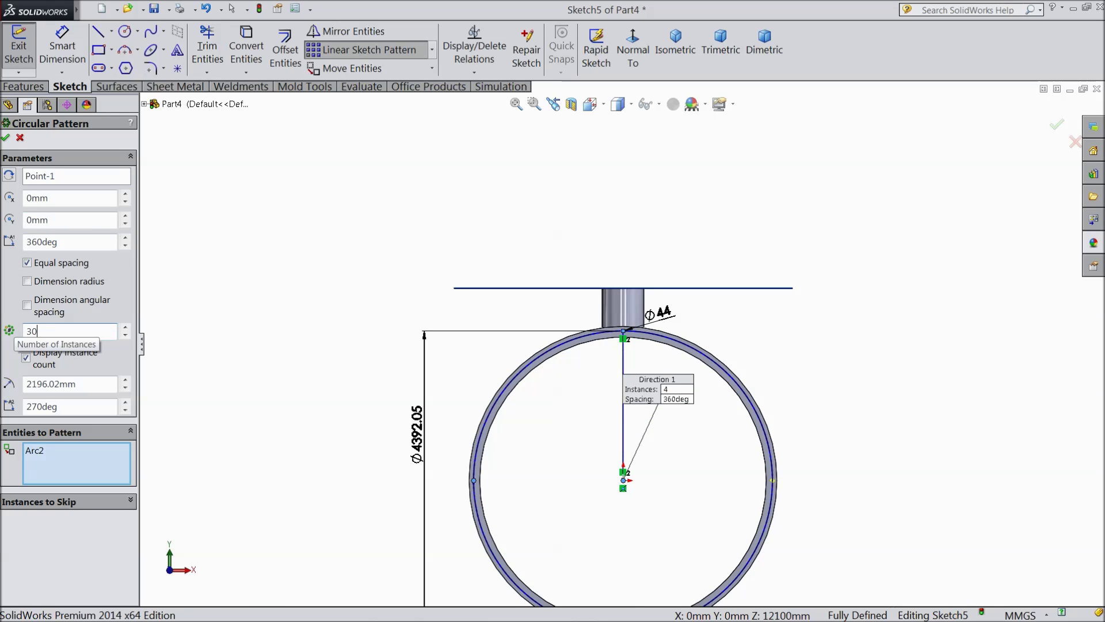
{"action": "scroll", "coordinate": [699, 395], "scroll_direction": "down", "scroll_amount": 2}
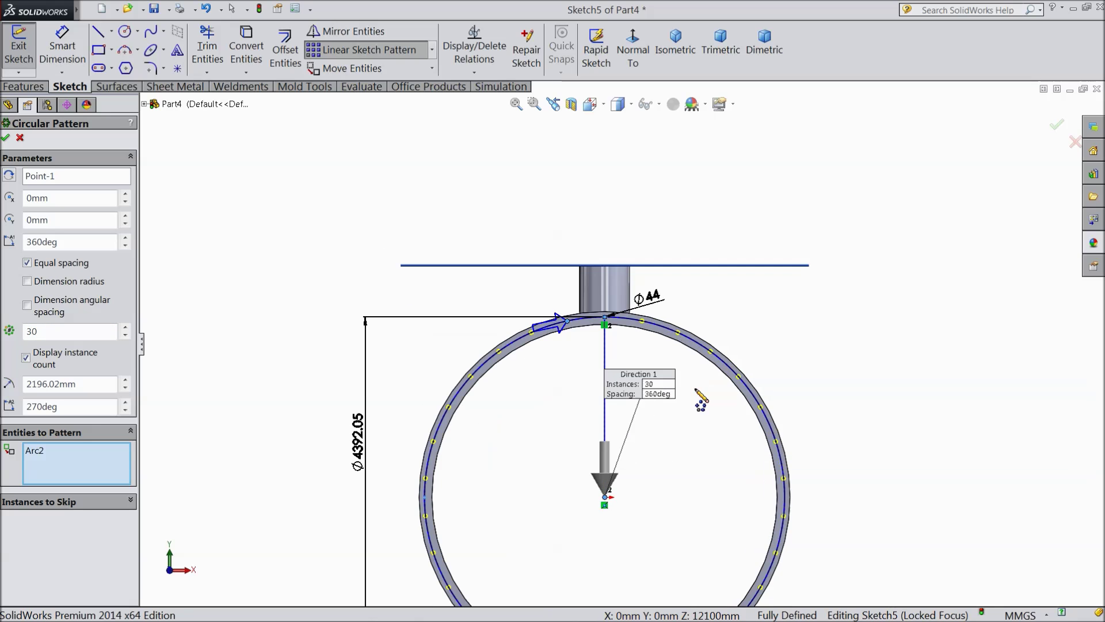
{"action": "scroll", "coordinate": [605, 308], "scroll_direction": "down", "scroll_amount": 4}
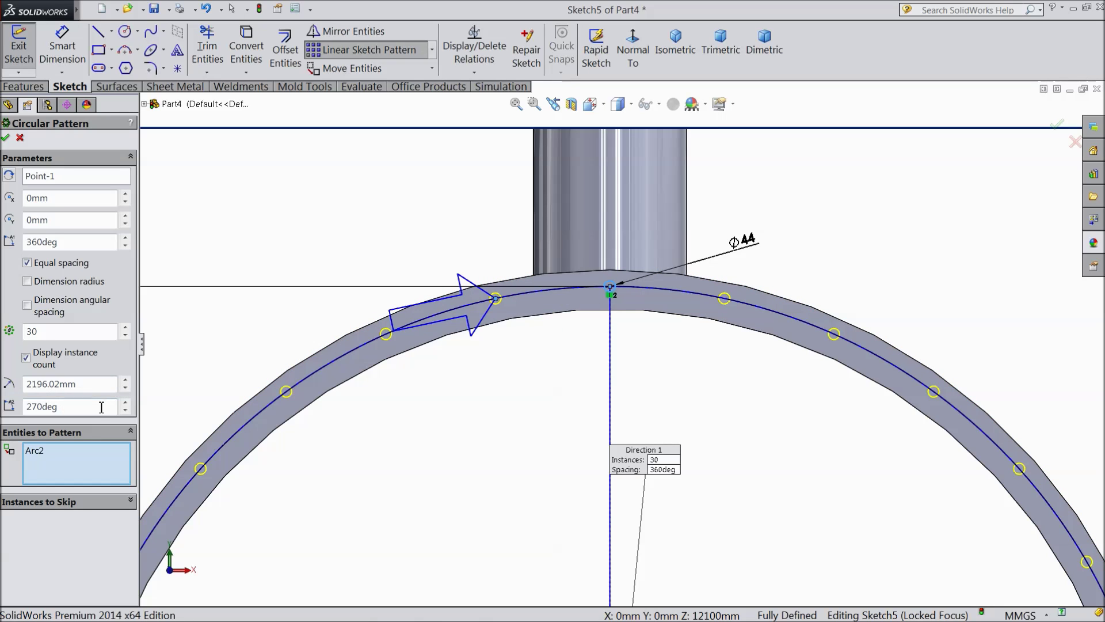
{"action": "left_click", "coordinate": [5, 138]}
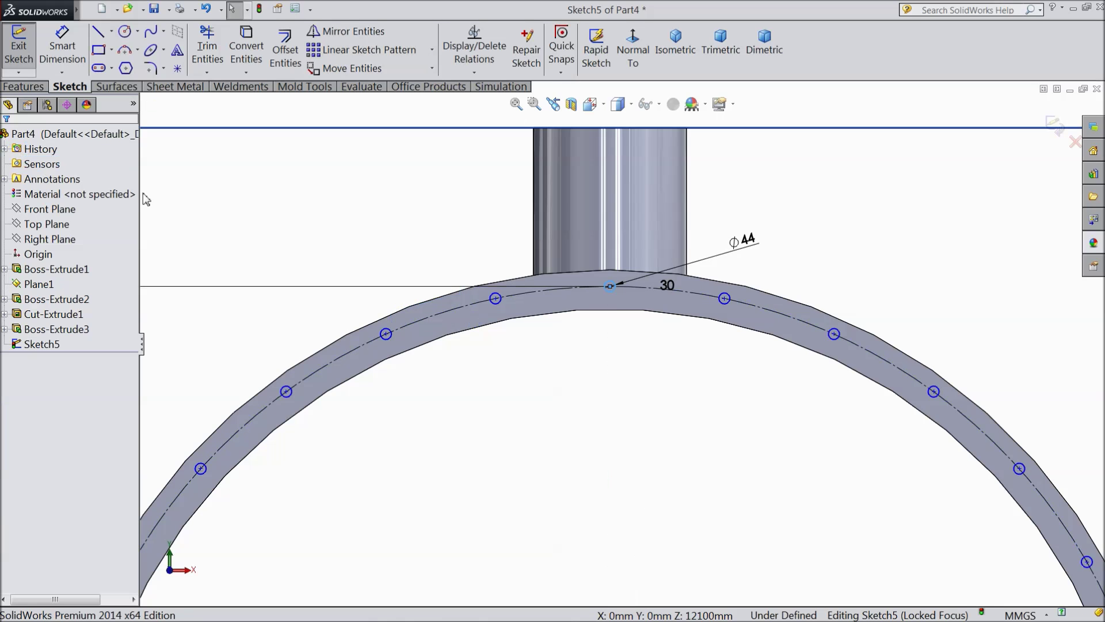
Step: Cut-extrude the patterned bolt-hole circles through the flange with the Up To Next end condition
{"action": "left_click", "coordinate": [25, 88]}
{"action": "left_click", "coordinate": [237, 52]}
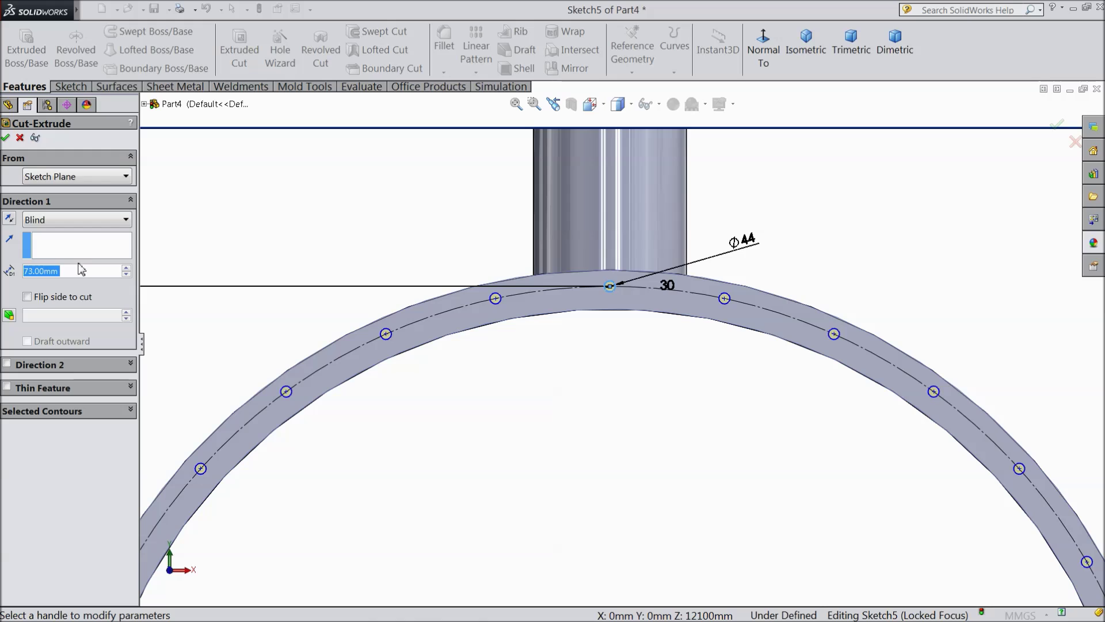
{"action": "left_click", "coordinate": [82, 224]}
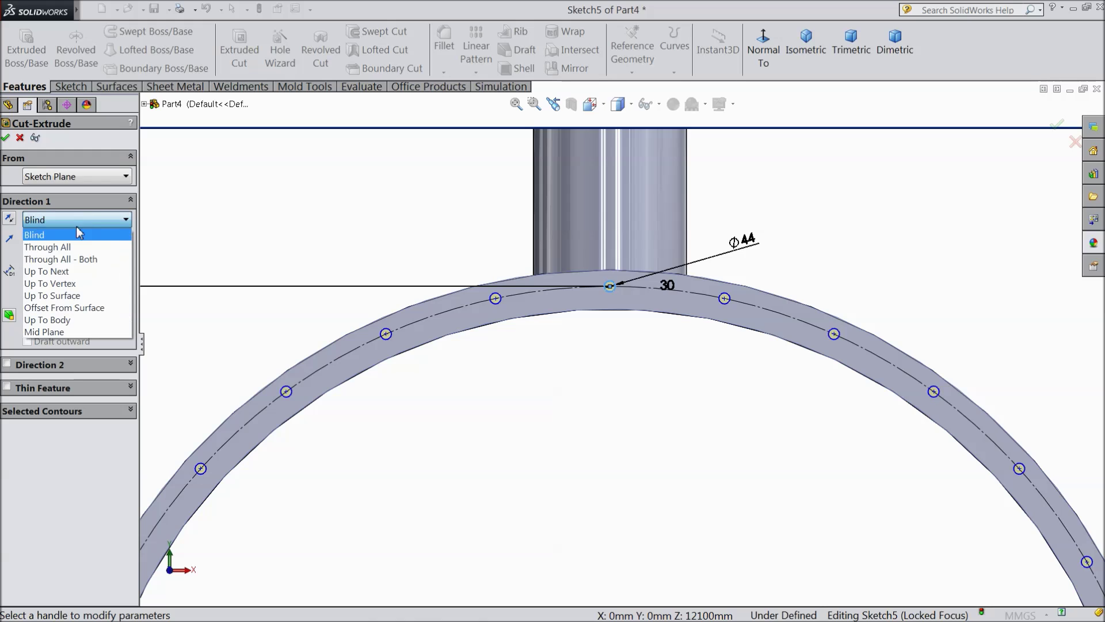
{"action": "left_click", "coordinate": [61, 271]}
{"action": "key", "text": "f"}
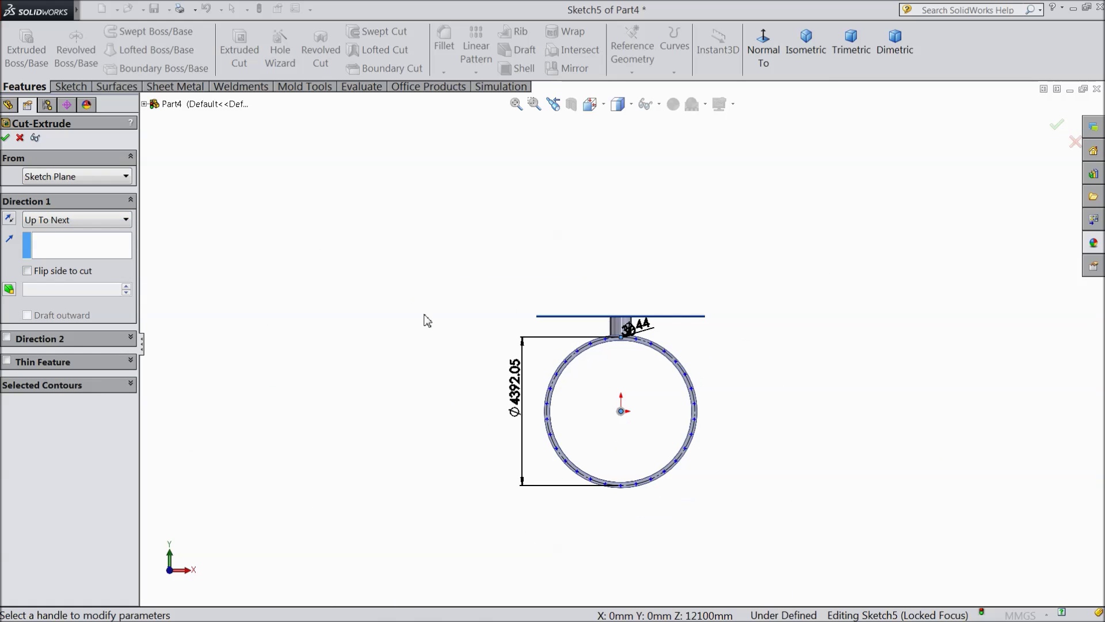
{"action": "middle_click_drag", "start_coordinate": [739, 374], "coordinate": [499, 443]}
{"action": "scroll", "coordinate": [471, 417], "scroll_direction": "down", "scroll_amount": 5}
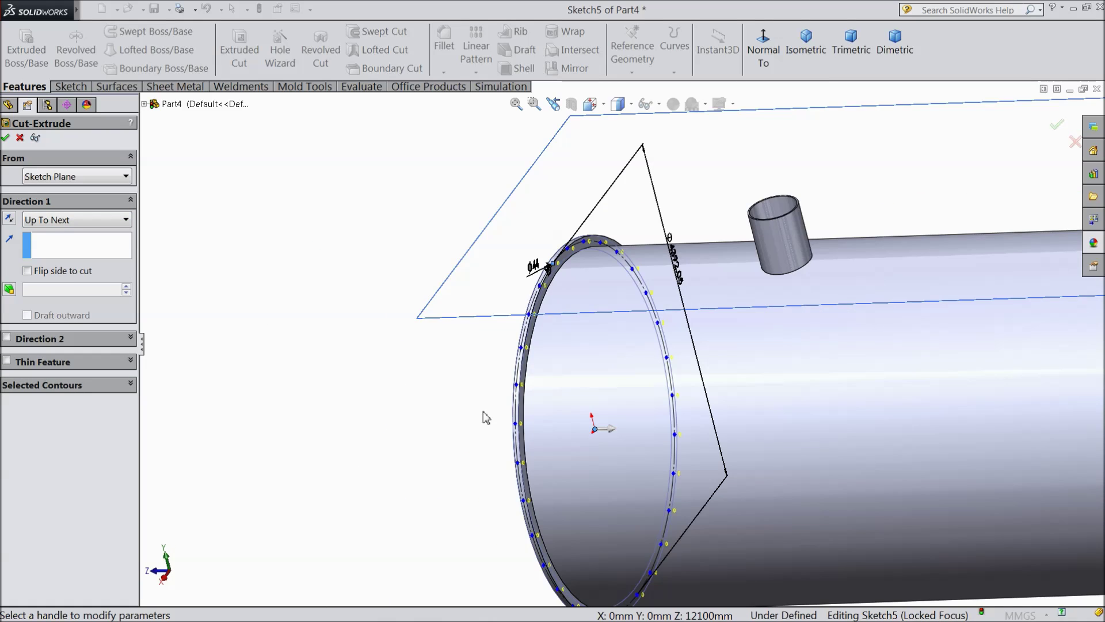
{"action": "scroll", "coordinate": [490, 423], "scroll_direction": "down", "scroll_amount": 3}
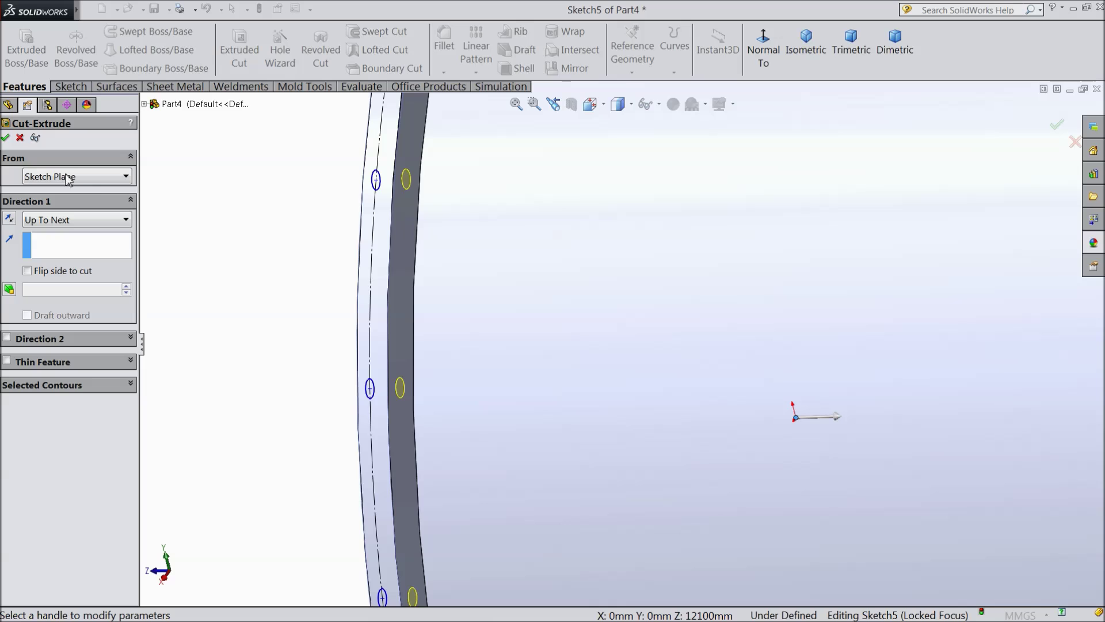
{"action": "left_click", "coordinate": [6, 138]}
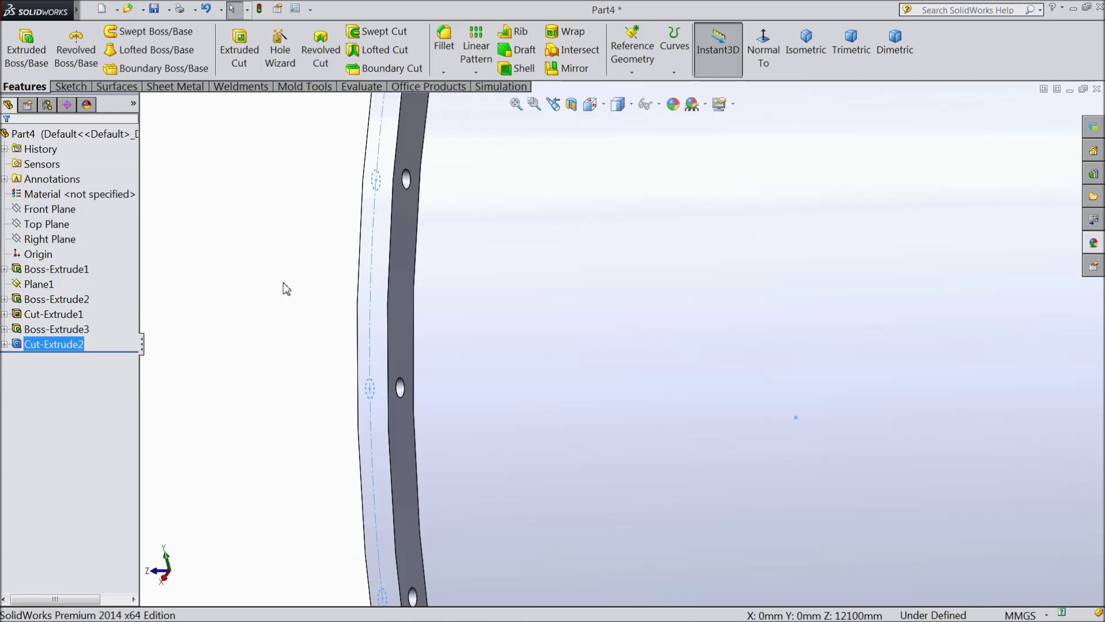
Step: Start a sketch on the thin annular face at the shell's opposite, unflanged end
{"action": "scroll", "coordinate": [299, 357], "scroll_direction": "up", "scroll_amount": 5}
{"action": "middle_click_drag", "start_coordinate": [340, 388], "coordinate": [449, 402]}
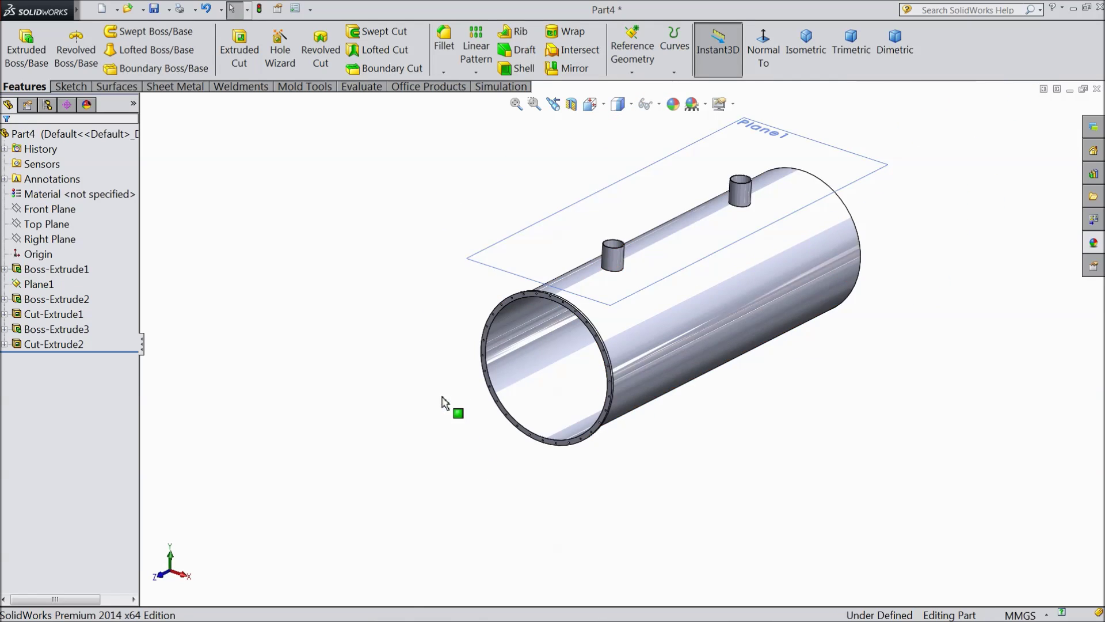
{"action": "scroll", "coordinate": [728, 322], "scroll_direction": "up", "scroll_amount": 3}
{"action": "middle_click_drag", "start_coordinate": [731, 323], "coordinate": [617, 437]}
{"action": "scroll", "coordinate": [633, 388], "scroll_direction": "down", "scroll_amount": 4}
{"action": "scroll", "coordinate": [649, 382], "scroll_direction": "up", "scroll_amount": 1}
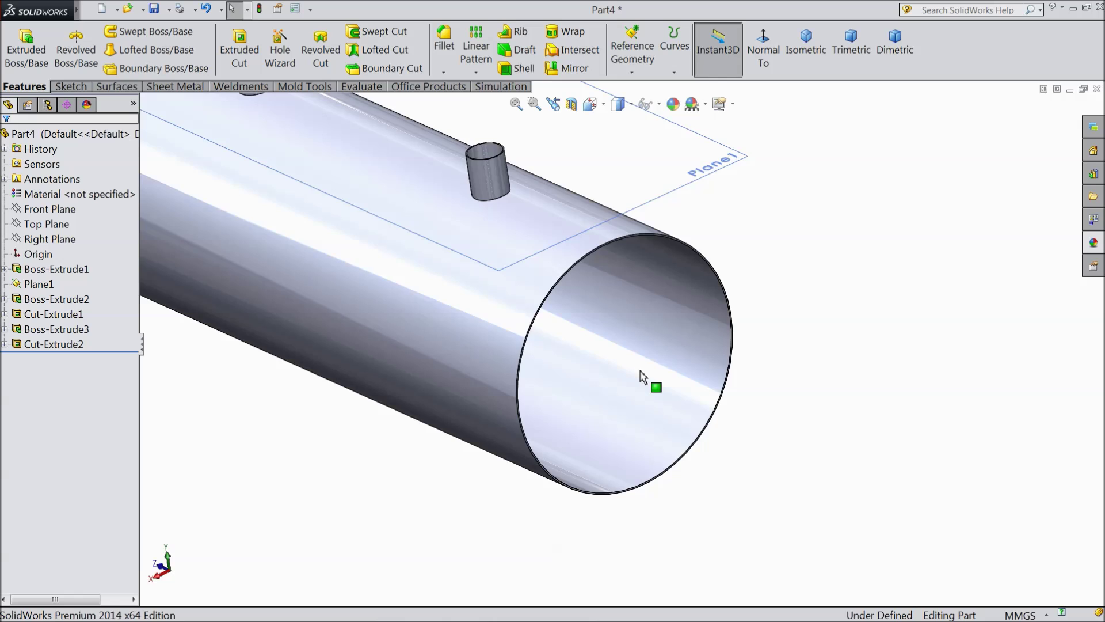
{"action": "scroll", "coordinate": [645, 377], "scroll_direction": "up", "scroll_amount": 2}
{"action": "scroll", "coordinate": [584, 320], "scroll_direction": "down", "scroll_amount": 6}
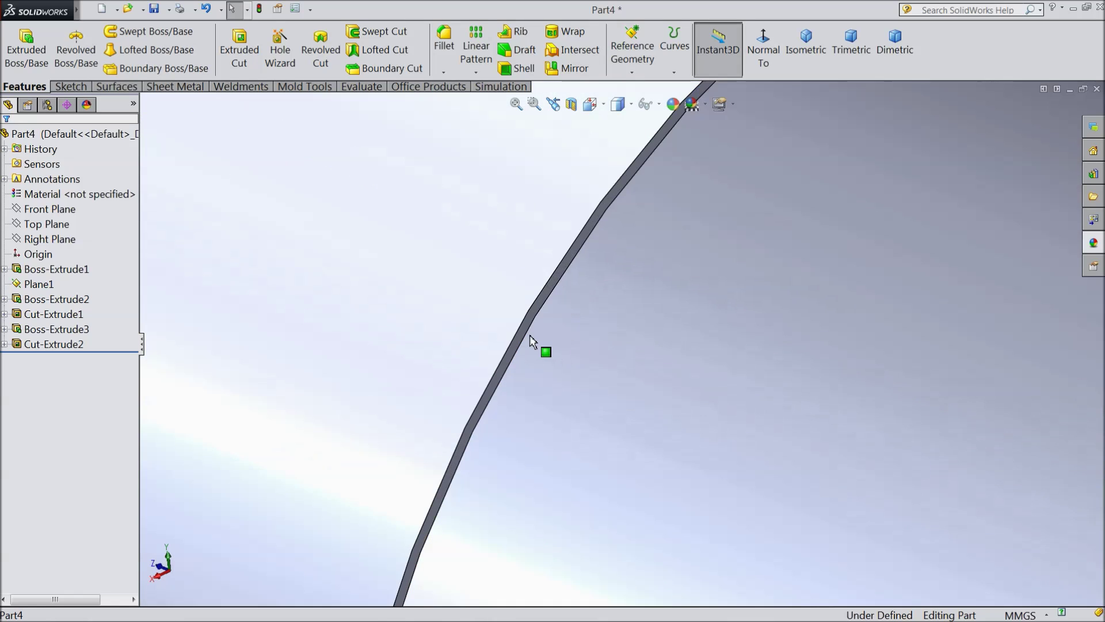
{"action": "left_click", "coordinate": [521, 338]}
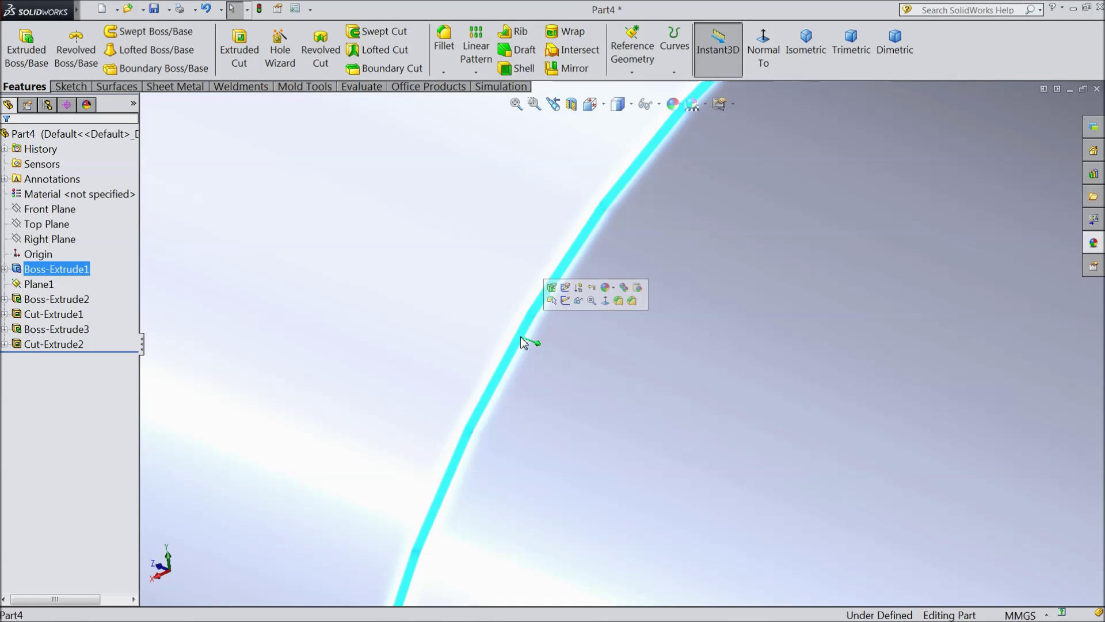
{"action": "left_click", "coordinate": [566, 302]}
{"action": "scroll", "coordinate": [584, 316], "scroll_direction": "up", "scroll_amount": 5}
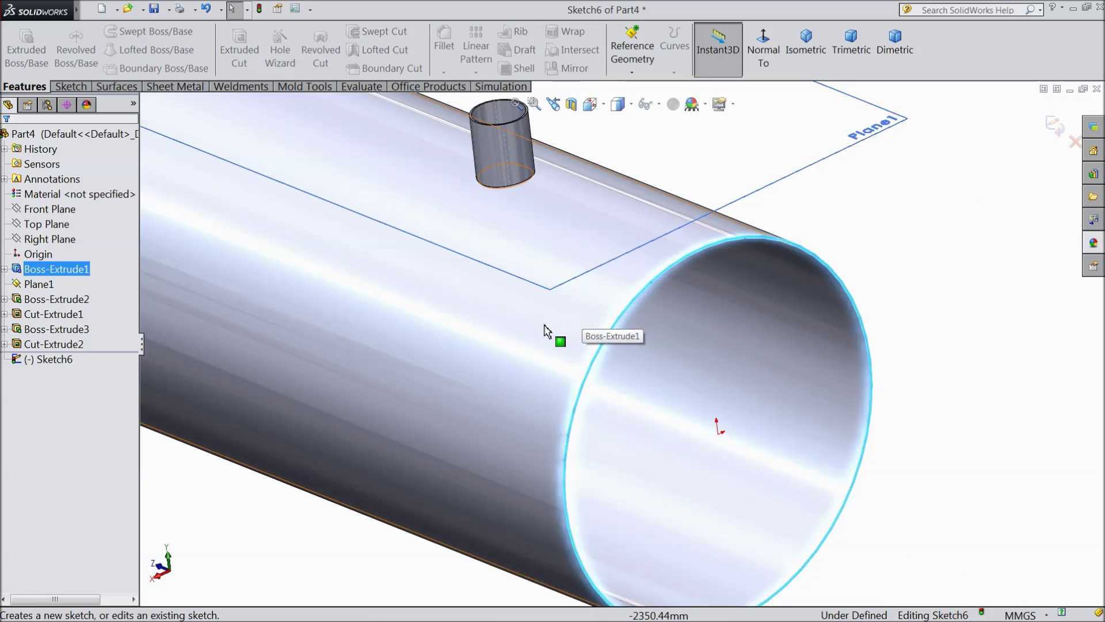
{"action": "left_click", "coordinate": [5, 345]}
{"action": "left_click", "coordinate": [49, 363]}
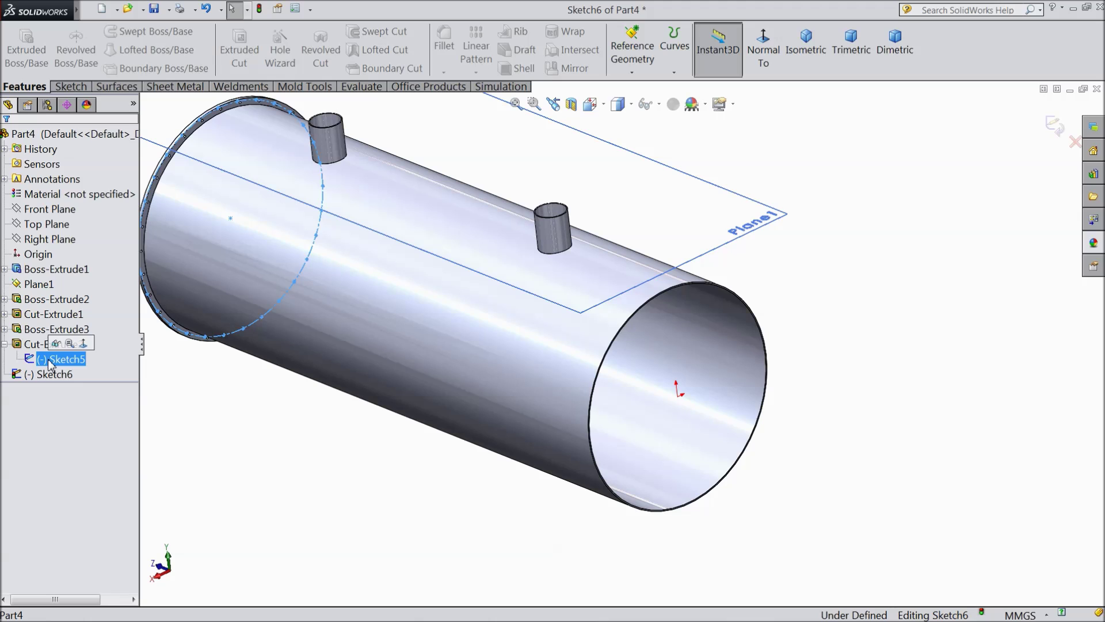
{"action": "left_click", "coordinate": [4, 344]}
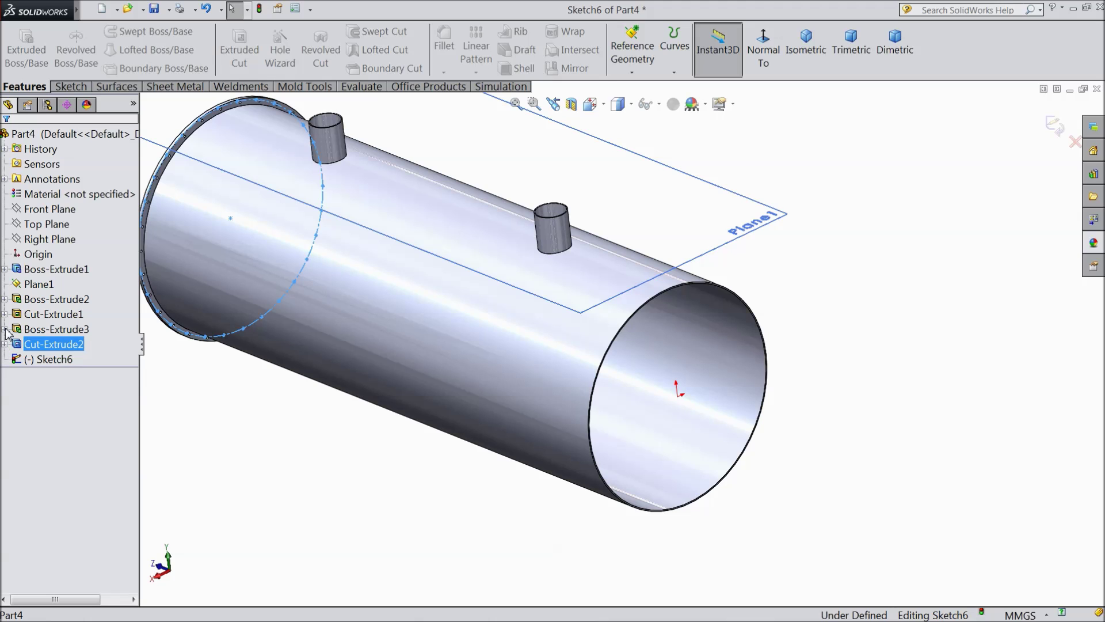
Step: Convert the first flange's two ring circles from Sketch4 under Boss-Extrude3 into the new end-face sketch
{"action": "left_click", "coordinate": [4, 329]}
{"action": "left_click", "coordinate": [55, 344]}
{"action": "key", "text": "z"}
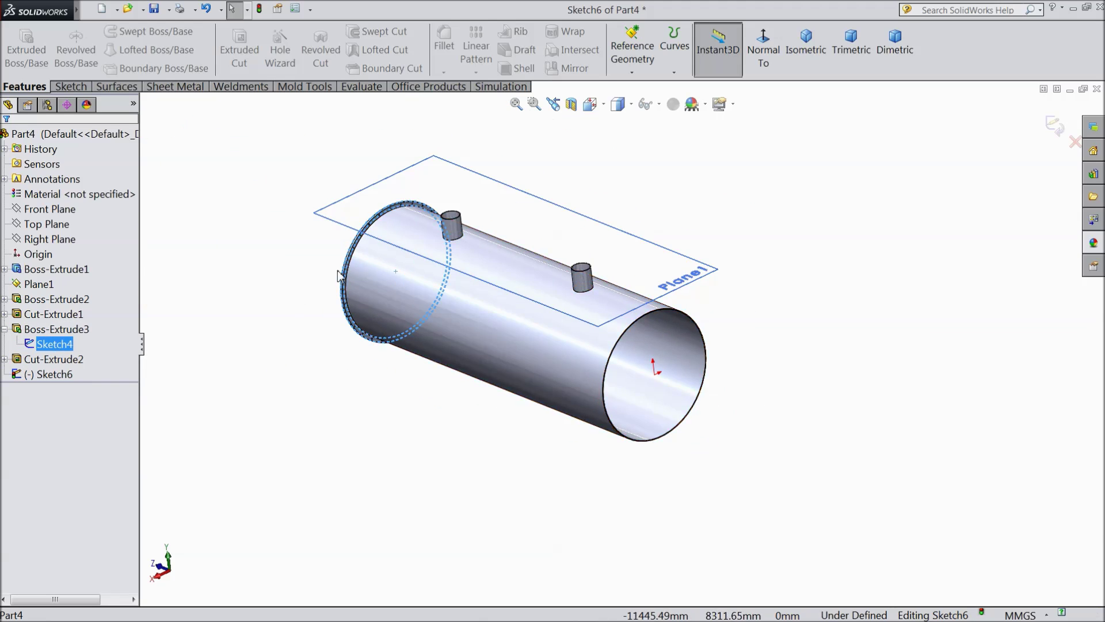
{"action": "scroll", "coordinate": [403, 292], "scroll_direction": "down", "scroll_amount": 3}
{"action": "scroll", "coordinate": [259, 158], "scroll_direction": "up", "scroll_amount": 3}
{"action": "scroll", "coordinate": [742, 411], "scroll_direction": "down", "scroll_amount": 2}
{"action": "left_click", "coordinate": [76, 89]}
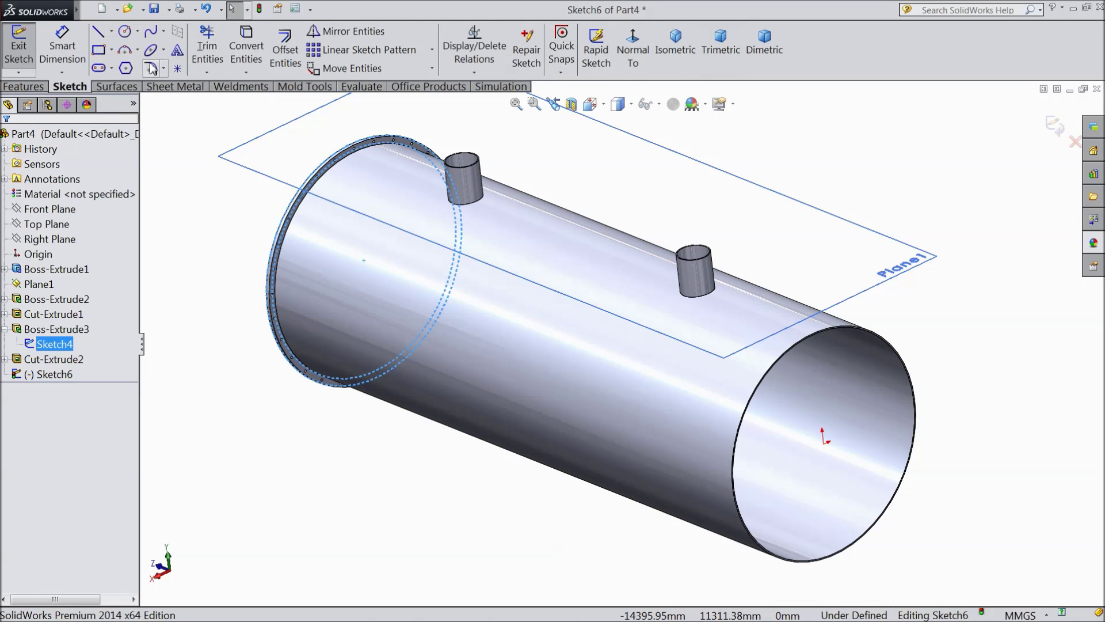
{"action": "left_click", "coordinate": [245, 57]}
{"action": "scroll", "coordinate": [742, 449], "scroll_direction": "down", "scroll_amount": 3}
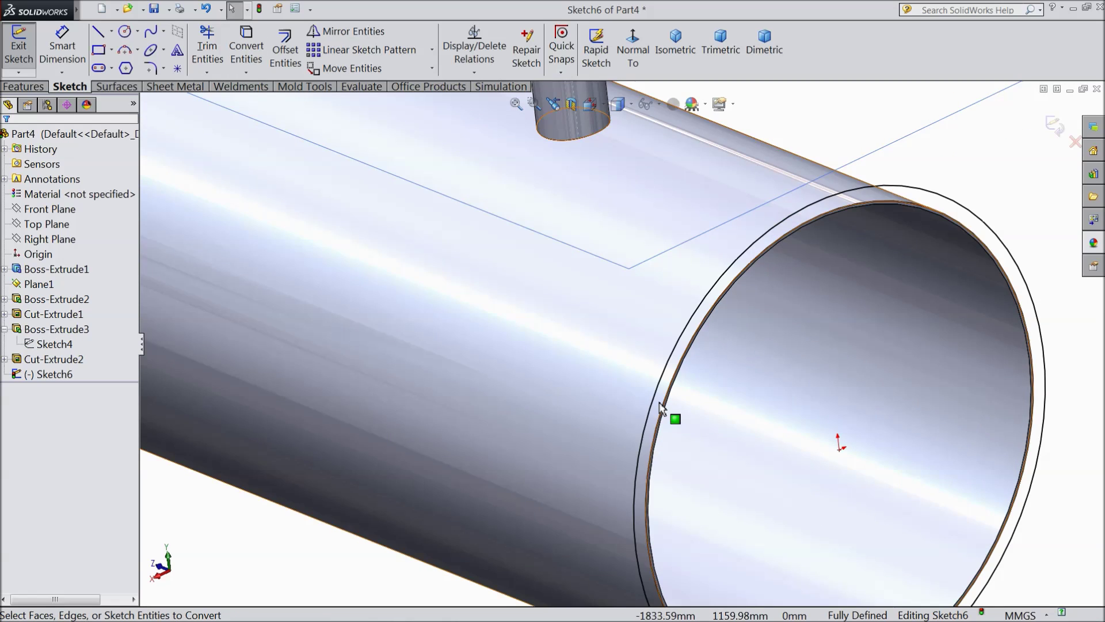
{"action": "scroll", "coordinate": [662, 409], "scroll_direction": "down", "scroll_amount": 2}
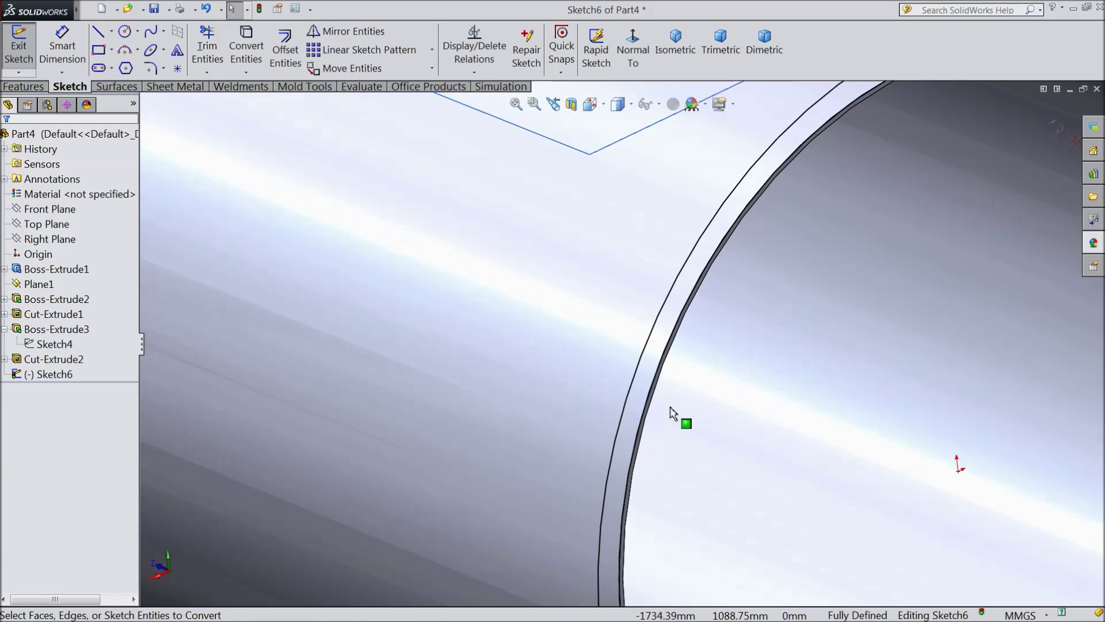
Step: Extrude the converted ring to a blind depth of 73 mm, reversed back along the shell, to form the second flange
{"action": "left_click", "coordinate": [36, 87]}
{"action": "left_click", "coordinate": [26, 49]}
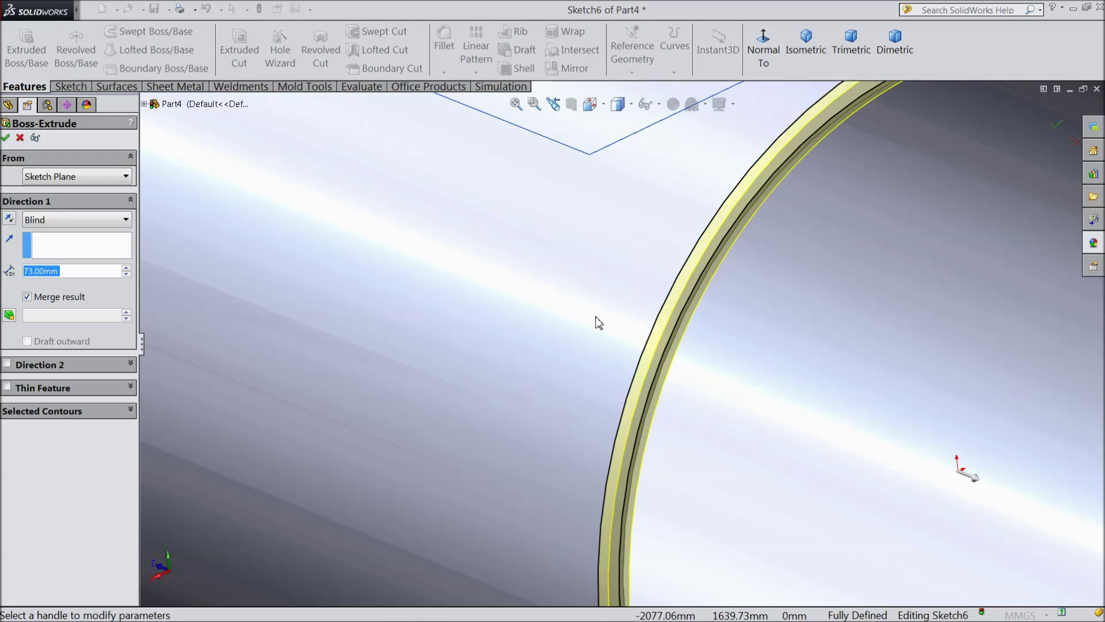
{"action": "scroll", "coordinate": [598, 323], "scroll_direction": "up", "scroll_amount": 4}
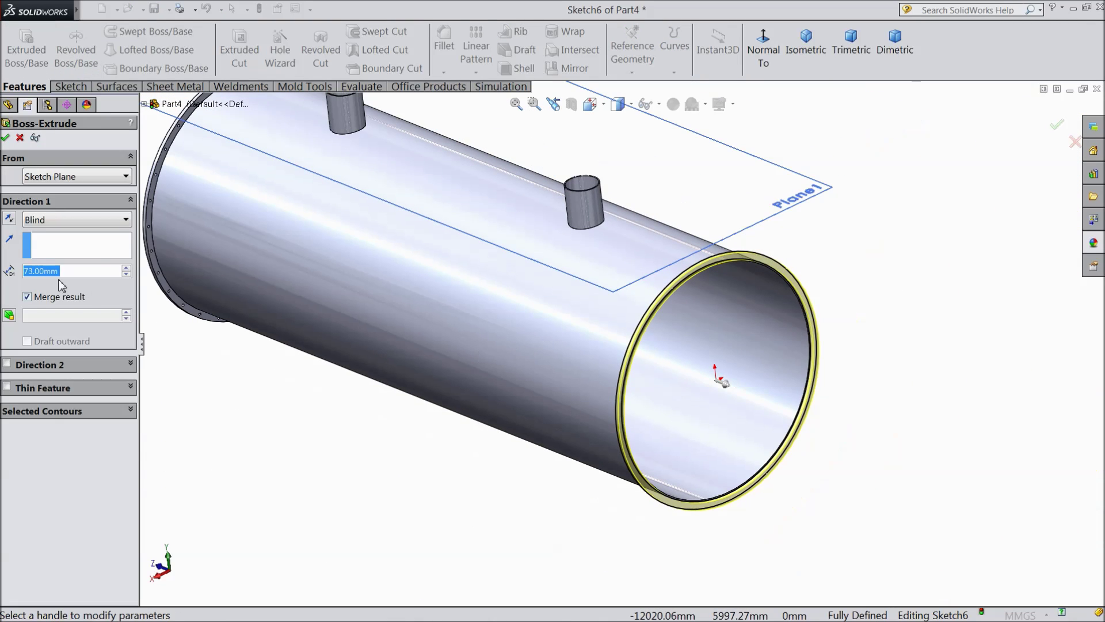
{"action": "left_click", "coordinate": [9, 220]}
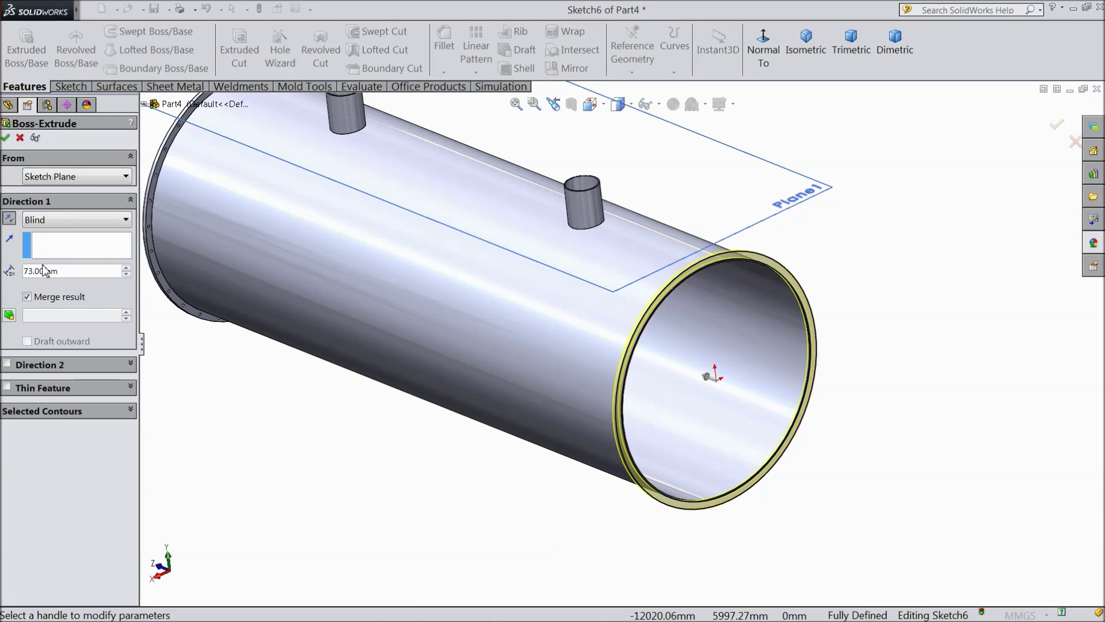
{"action": "left_click", "coordinate": [6, 138]}
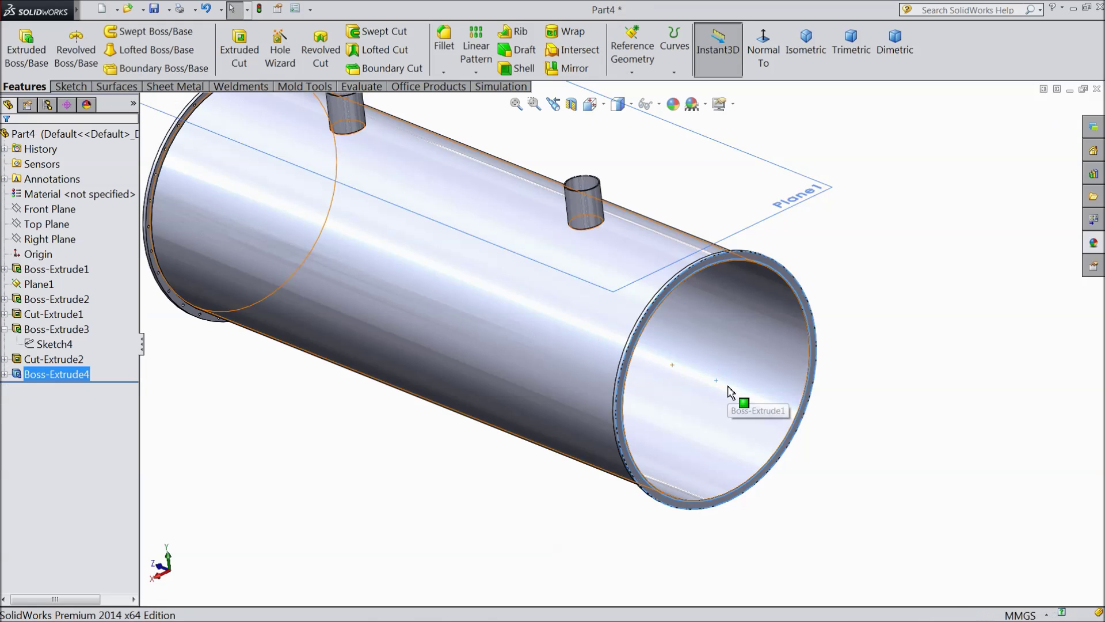
Step: Start a sketch on the annular end face of the shell at the second flange
{"action": "scroll", "coordinate": [716, 393], "scroll_direction": "up", "scroll_amount": 2}
{"action": "scroll", "coordinate": [689, 316], "scroll_direction": "down", "scroll_amount": 5}
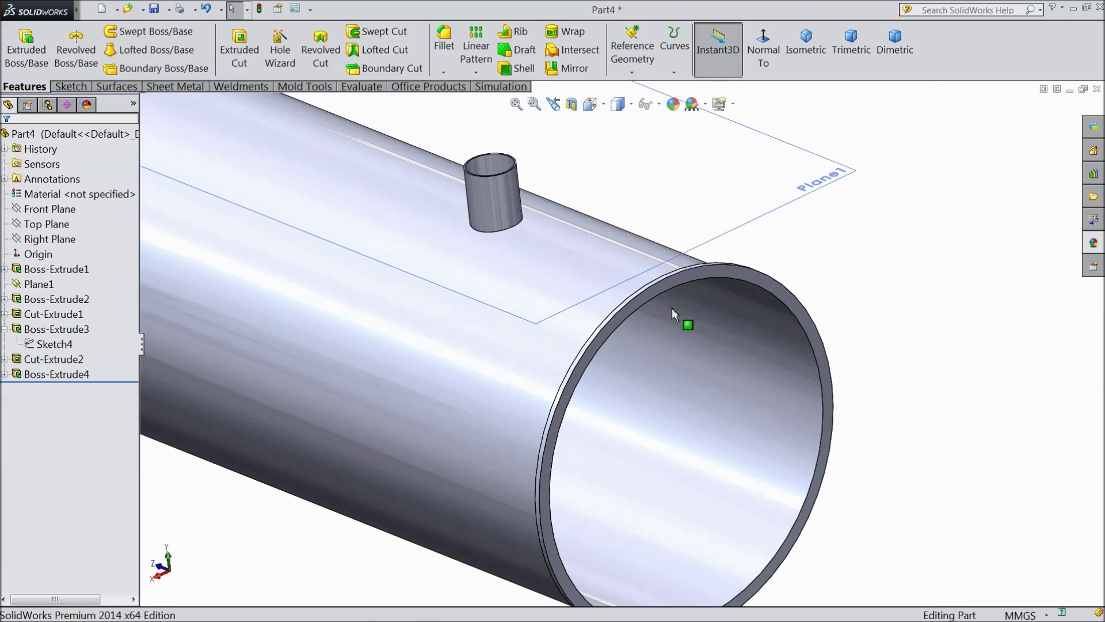
{"action": "left_click", "coordinate": [590, 294]}
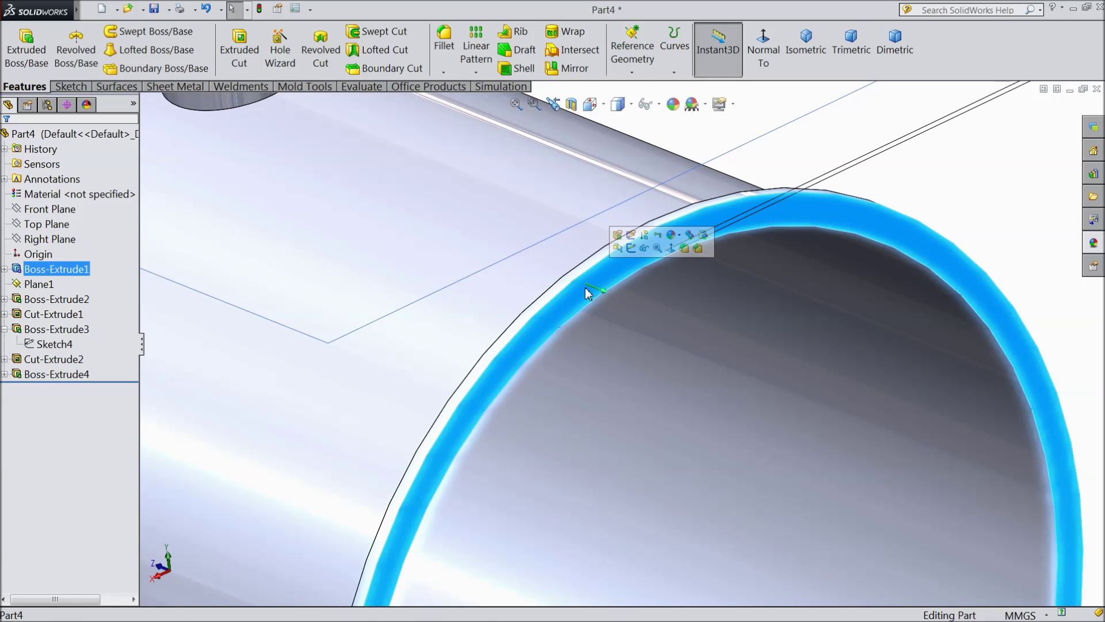
{"action": "left_click", "coordinate": [632, 248]}
{"action": "scroll", "coordinate": [630, 334], "scroll_direction": "up", "scroll_amount": 5}
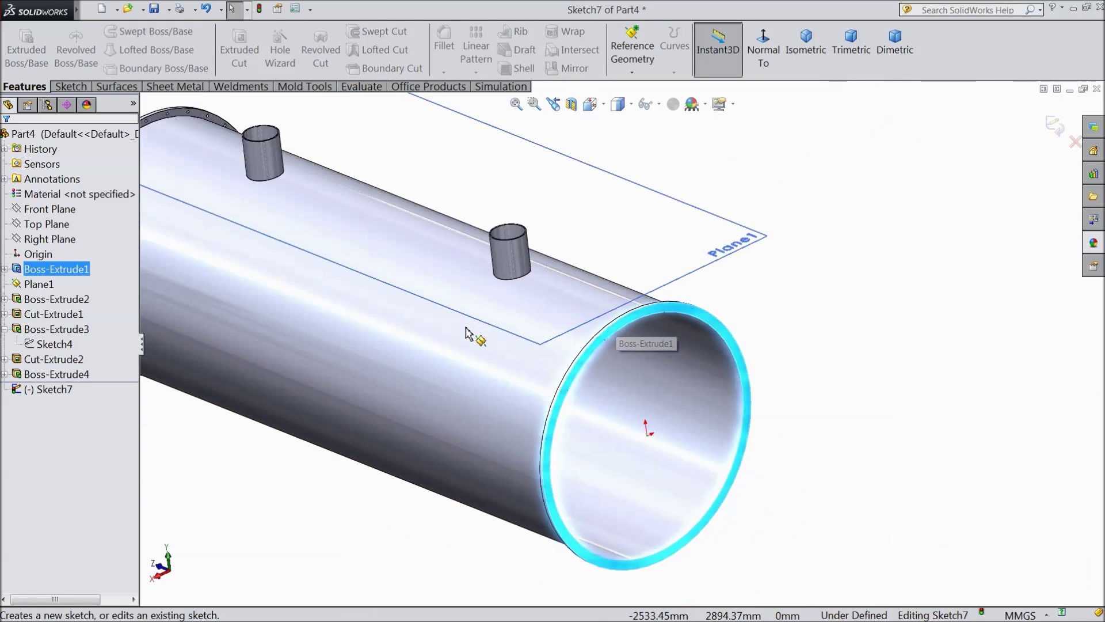
{"action": "scroll", "coordinate": [309, 295], "scroll_direction": "down", "scroll_amount": 2}
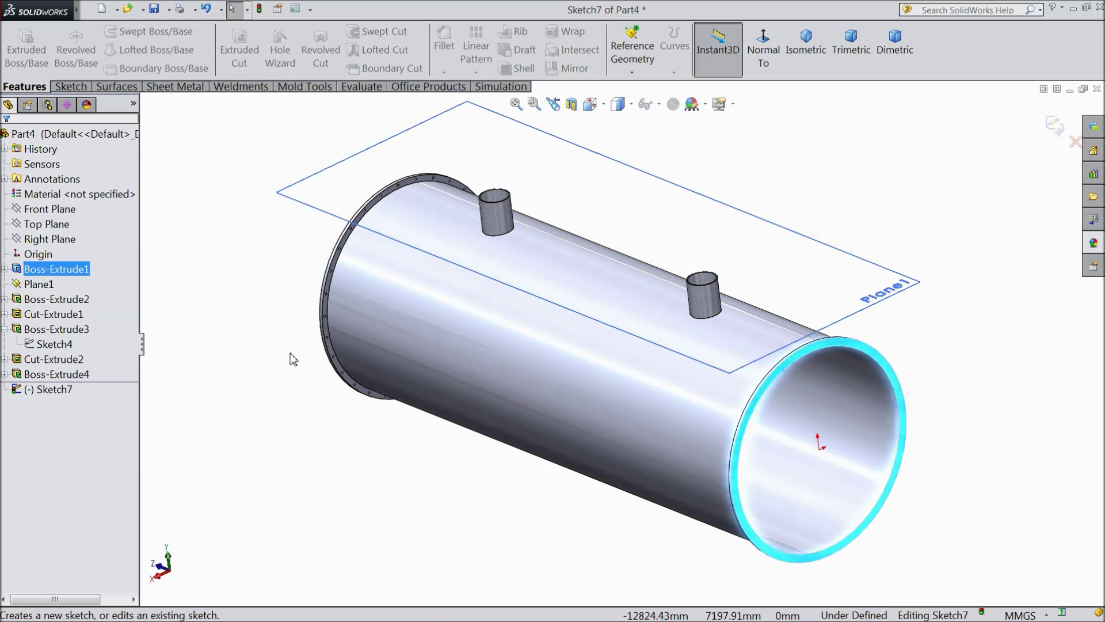
Step: Convert the first flange's bolt-hole circles from Sketch5 under Cut-Extrude2 into the new end-face sketch
{"action": "left_click", "coordinate": [5, 359]}
{"action": "left_click", "coordinate": [67, 376]}
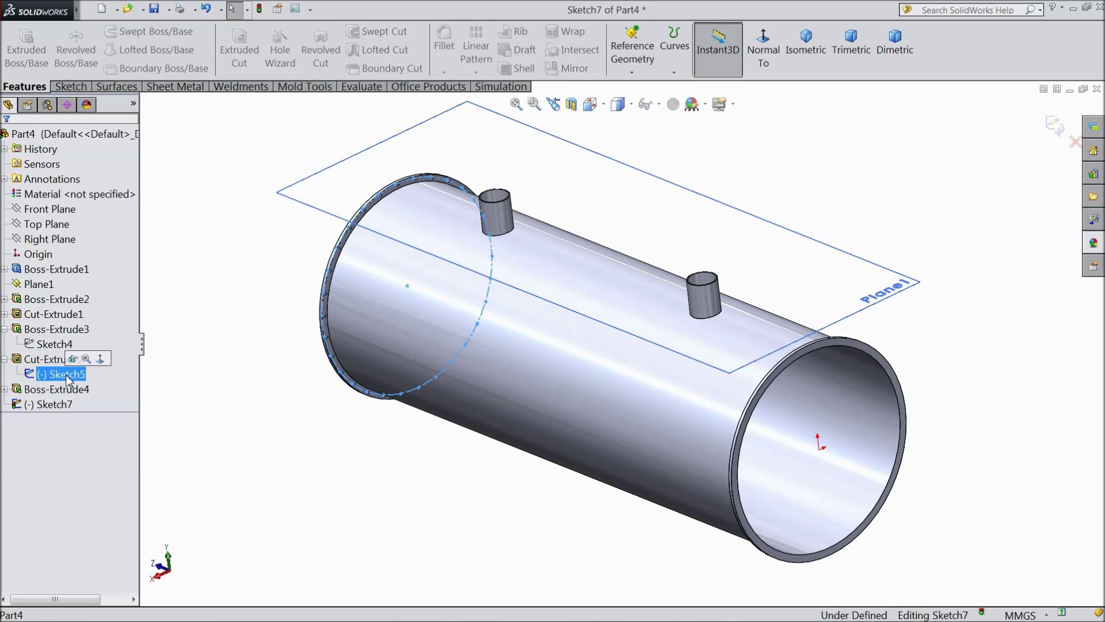
{"action": "scroll", "coordinate": [395, 301], "scroll_direction": "down", "scroll_amount": 3}
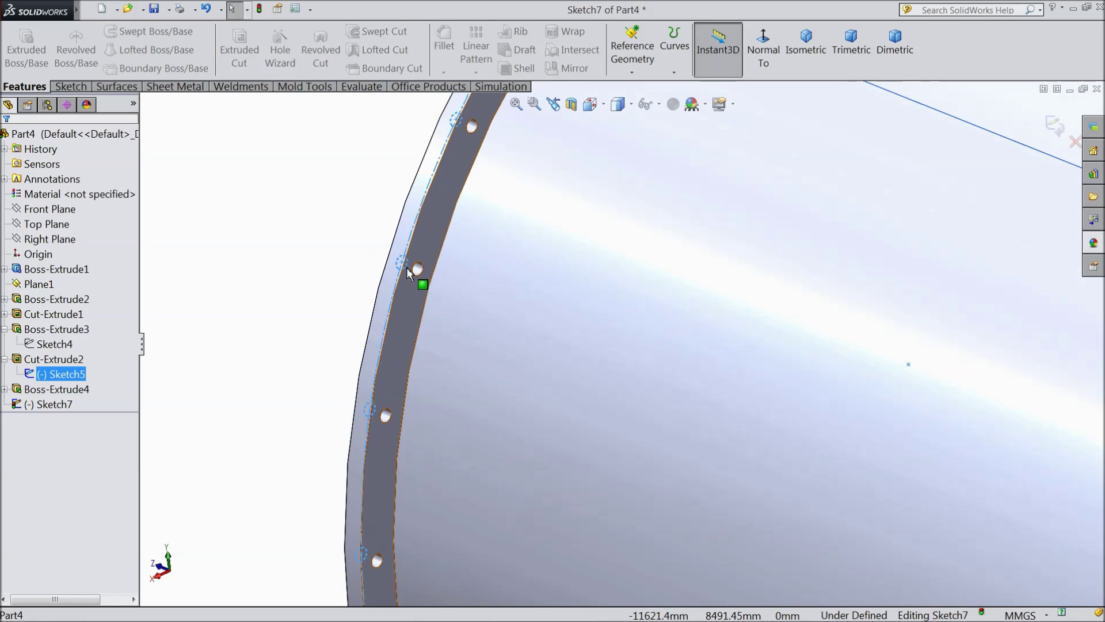
{"action": "left_click", "coordinate": [72, 88]}
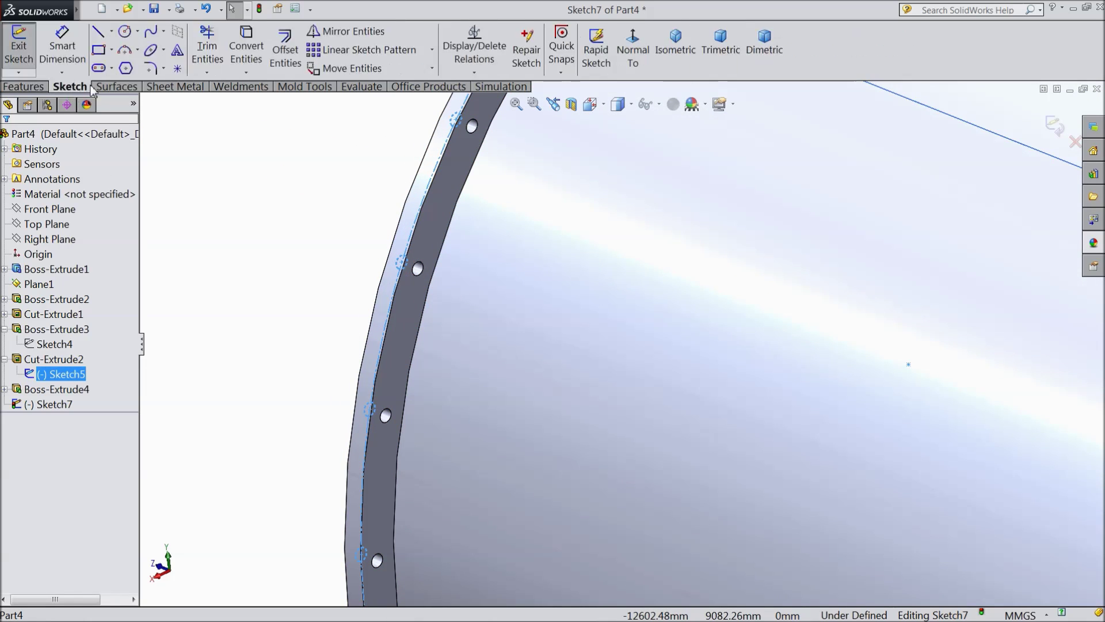
{"action": "key", "text": "f"}
{"action": "scroll", "coordinate": [242, 153], "scroll_direction": "up", "scroll_amount": 4}
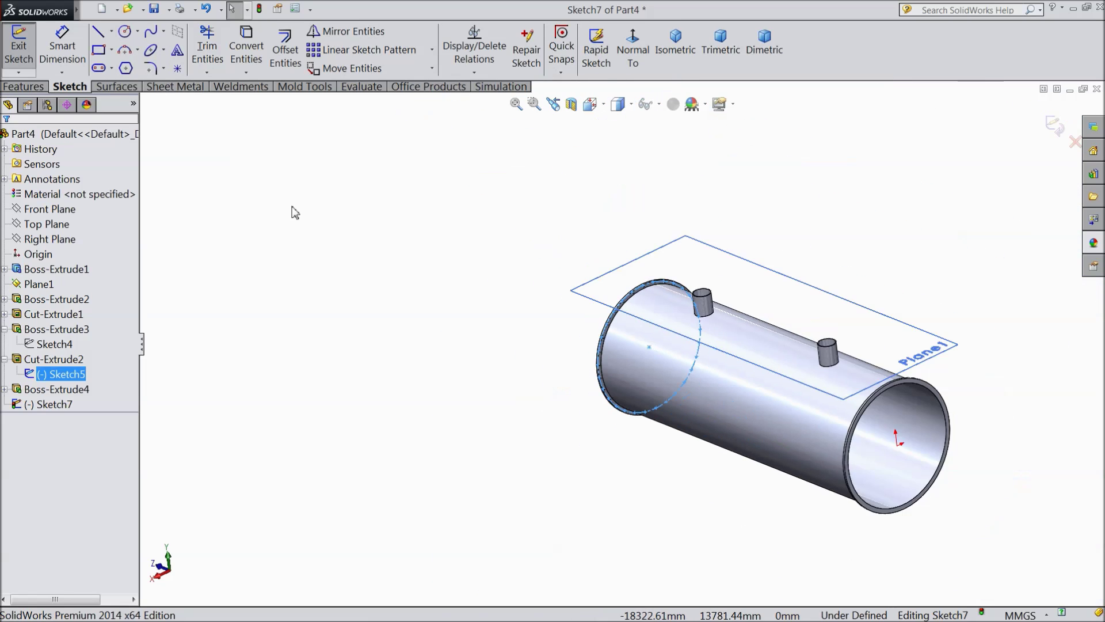
{"action": "scroll", "coordinate": [887, 436], "scroll_direction": "down", "scroll_amount": 4}
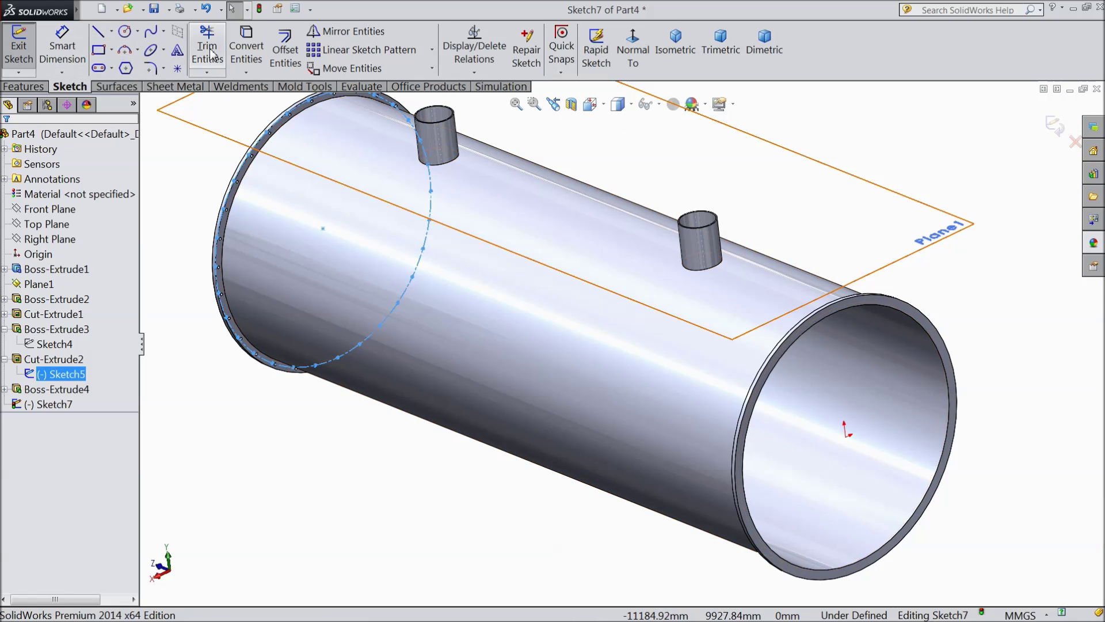
{"action": "left_click", "coordinate": [246, 55]}
{"action": "scroll", "coordinate": [789, 408], "scroll_direction": "down", "scroll_amount": 5}
{"action": "scroll", "coordinate": [706, 320], "scroll_direction": "down", "scroll_amount": 3}
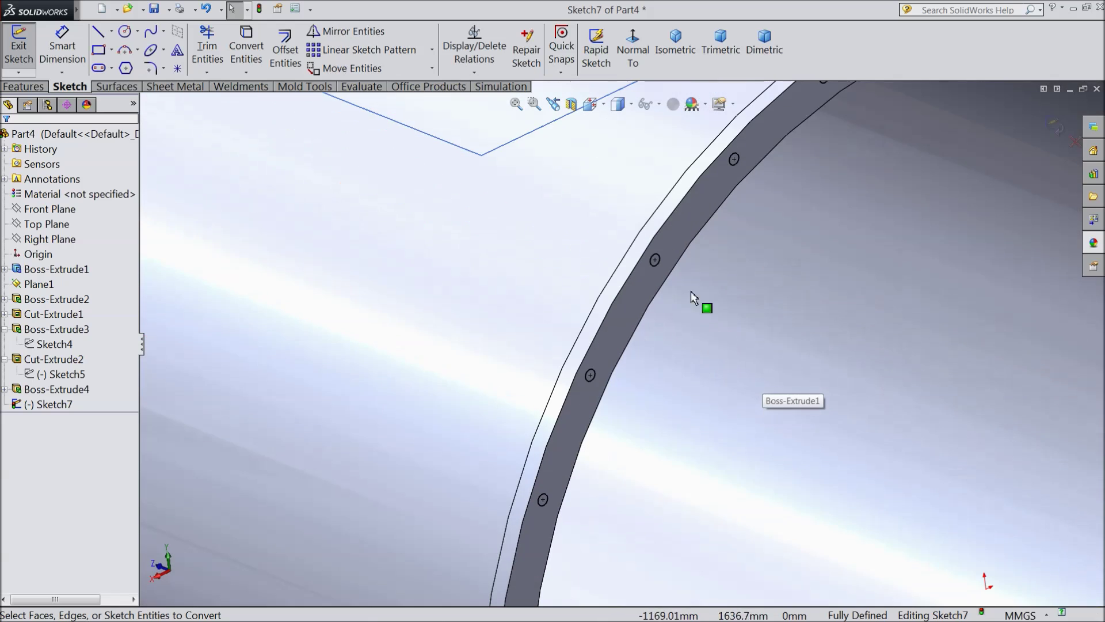
Step: Cut-extrude the converted bolt-hole circles through the second flange with the Up To Next end condition
{"action": "left_click", "coordinate": [23, 87]}
{"action": "left_click", "coordinate": [238, 55]}
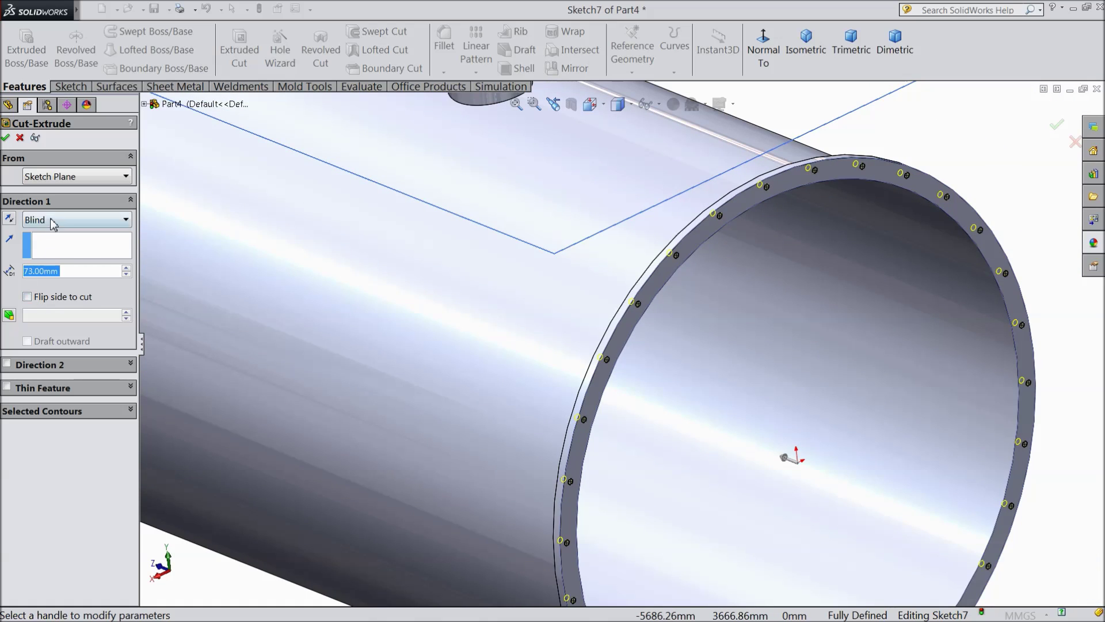
{"action": "left_click", "coordinate": [53, 221]}
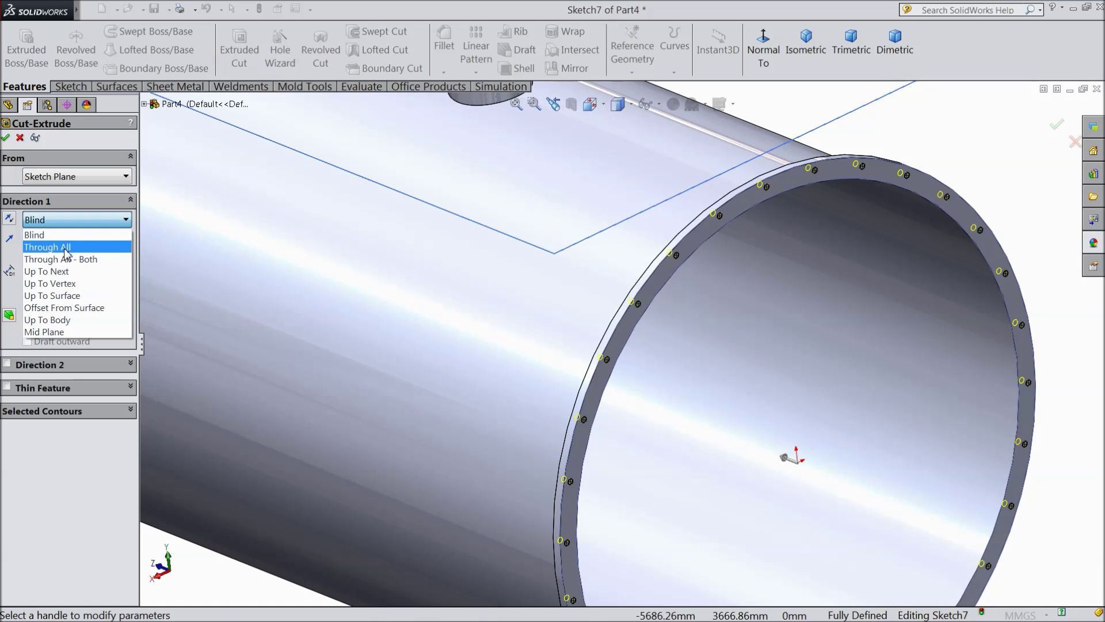
{"action": "left_click", "coordinate": [54, 271]}
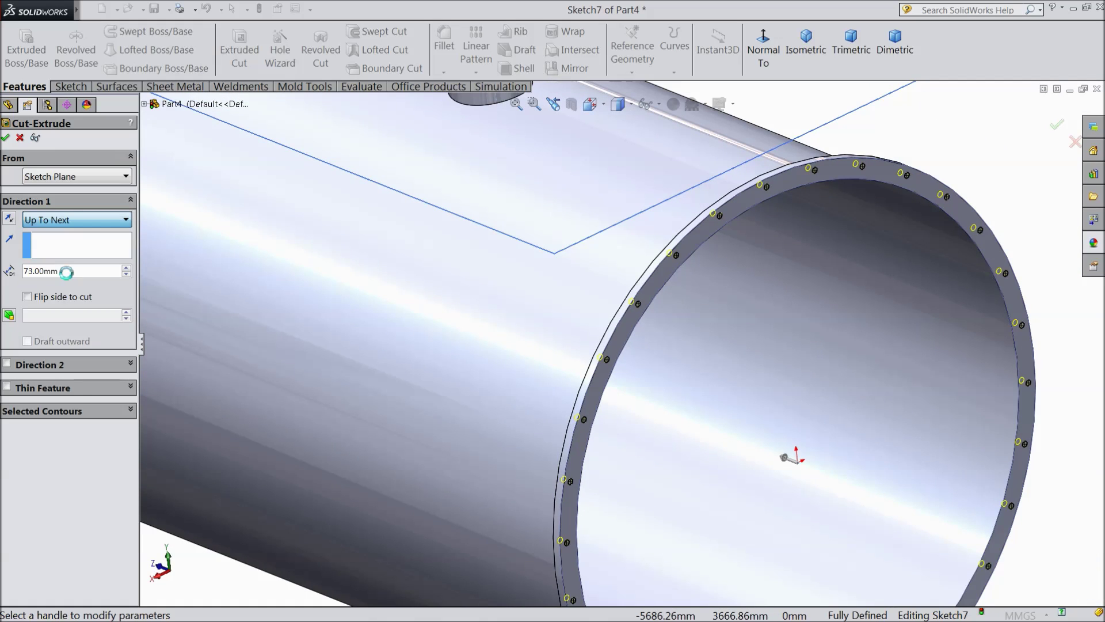
{"action": "left_click", "coordinate": [6, 138]}
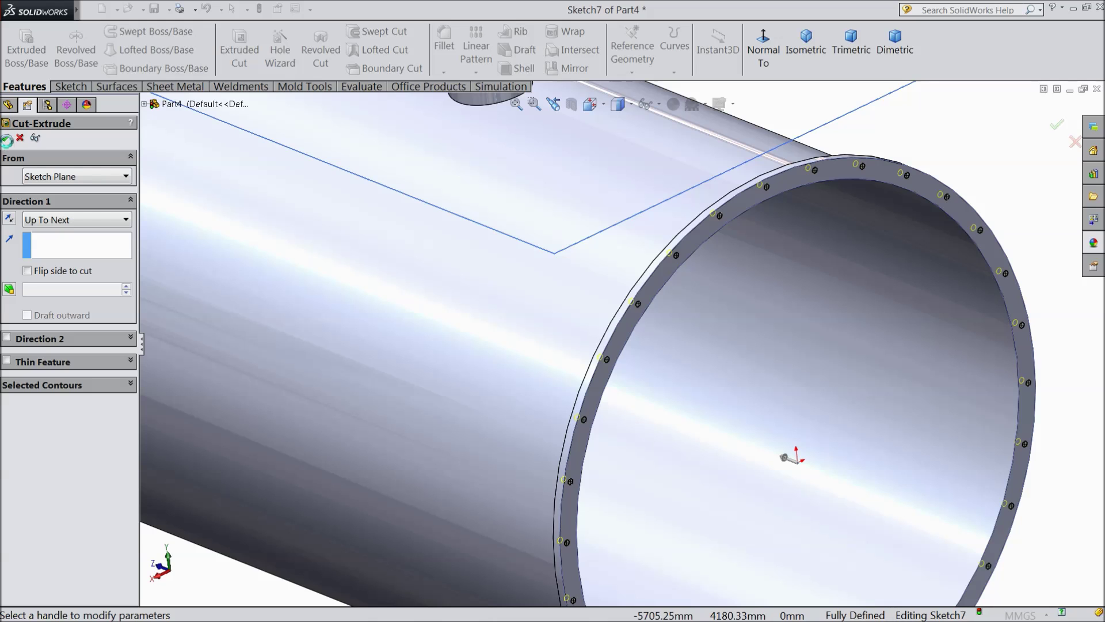
Step: Examine the second flange's bolt holes, the two nozzles and the whole shell from both ends
{"action": "scroll", "coordinate": [722, 308], "scroll_direction": "down", "scroll_amount": 1}
{"action": "scroll", "coordinate": [722, 308], "scroll_direction": "down", "scroll_amount": 5}
{"action": "middle_click_drag", "start_coordinate": [597, 264], "coordinate": [570, 250]}
{"action": "scroll", "coordinate": [556, 277], "scroll_direction": "up", "scroll_amount": 6}
{"action": "scroll", "coordinate": [554, 298], "scroll_direction": "up", "scroll_amount": 5}
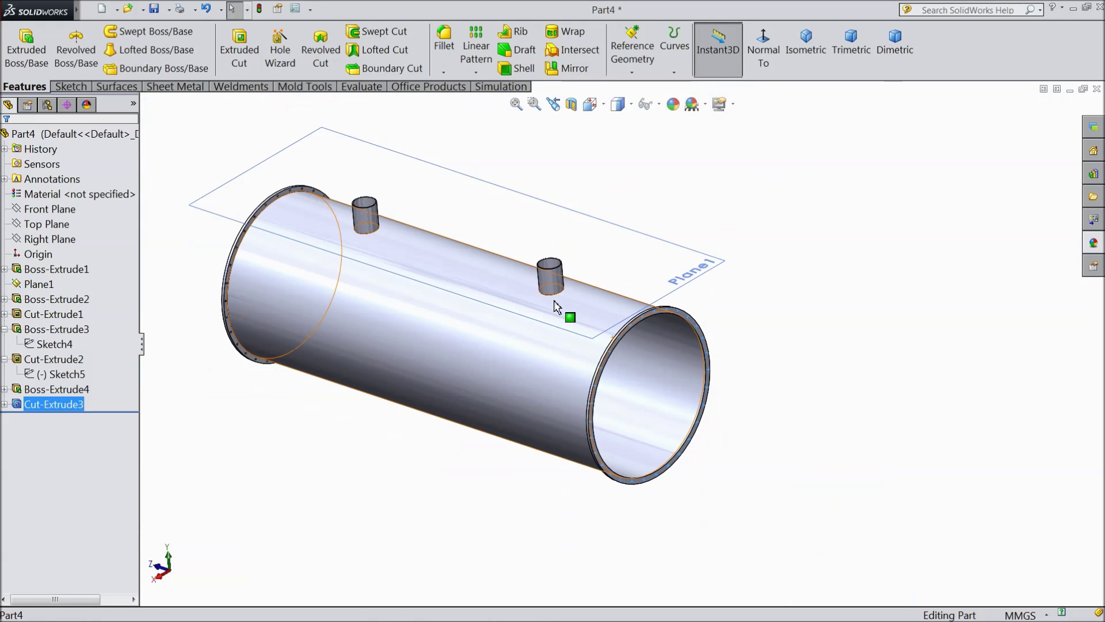
{"action": "scroll", "coordinate": [374, 240], "scroll_direction": "down", "scroll_amount": 4}
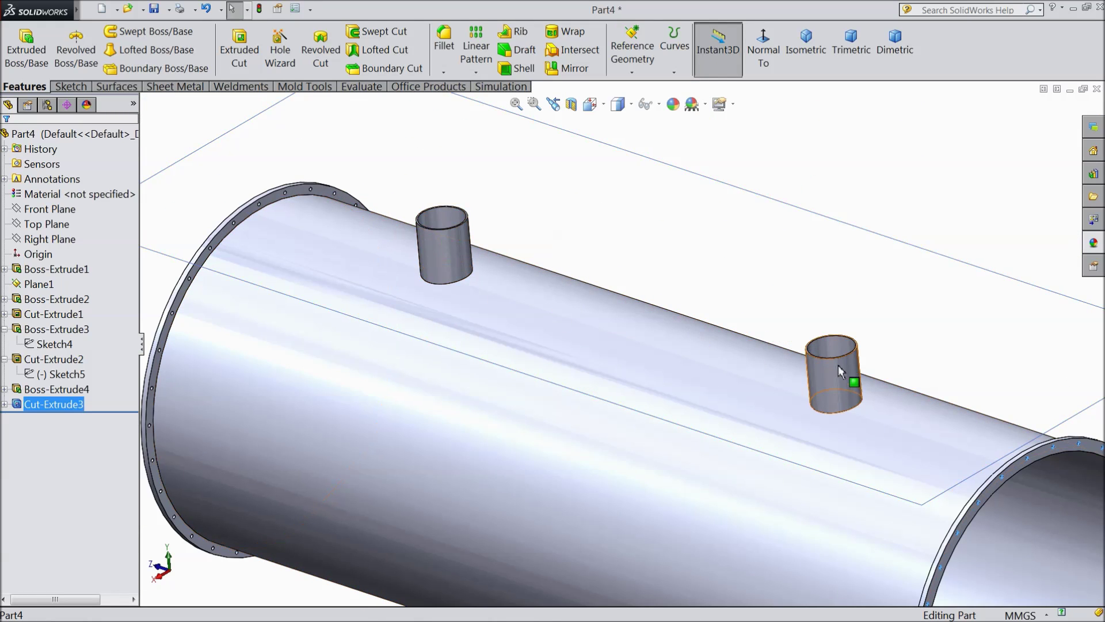
{"action": "scroll", "coordinate": [669, 338], "scroll_direction": "up", "scroll_amount": 5}
{"action": "middle_click_drag", "start_coordinate": [669, 339], "coordinate": [703, 382]}
{"action": "scroll", "coordinate": [641, 398], "scroll_direction": "down", "scroll_amount": 5}
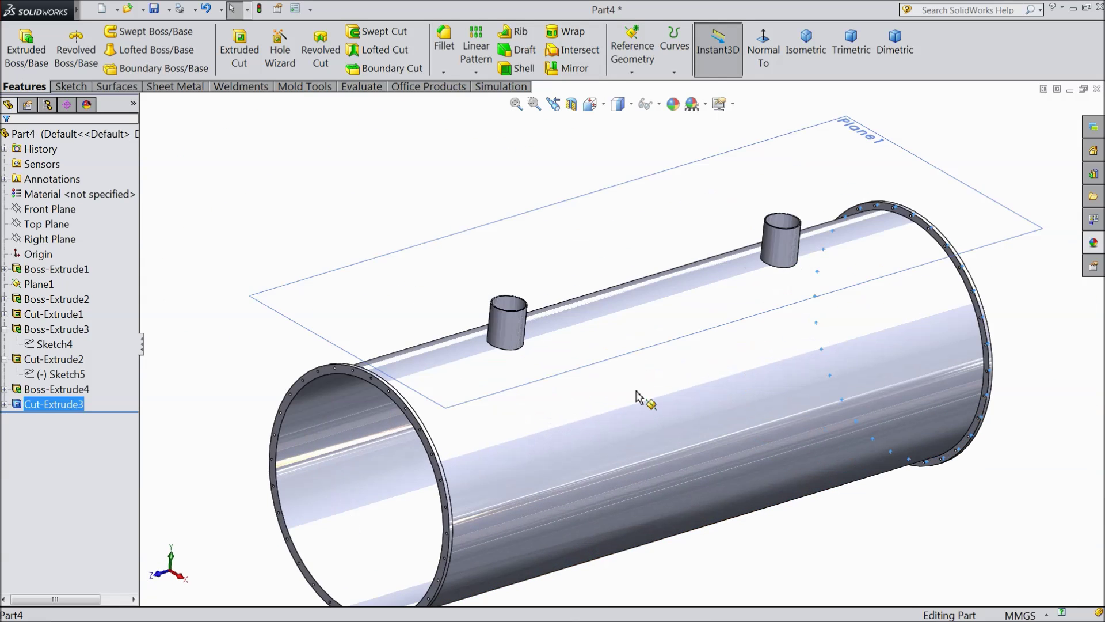
Step: Hide the reference plane Plane1 above the shell
{"action": "left_click", "coordinate": [499, 232]}
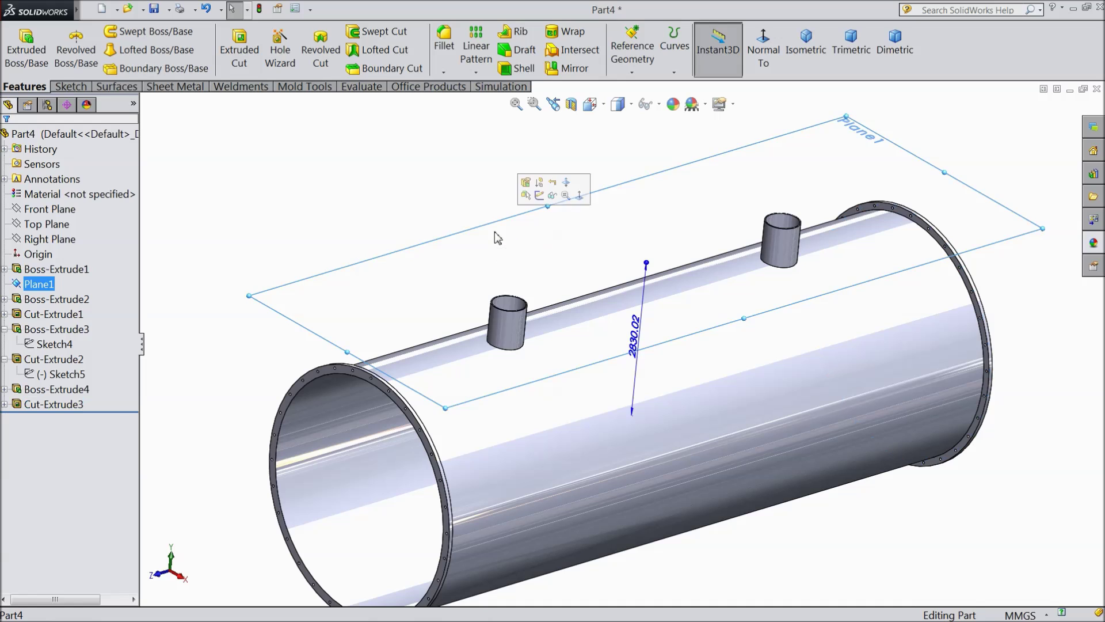
{"action": "left_click", "coordinate": [552, 197]}
{"action": "scroll", "coordinate": [663, 481], "scroll_direction": "up", "scroll_amount": 2}
{"action": "scroll", "coordinate": [672, 452], "scroll_direction": "down", "scroll_amount": 2}
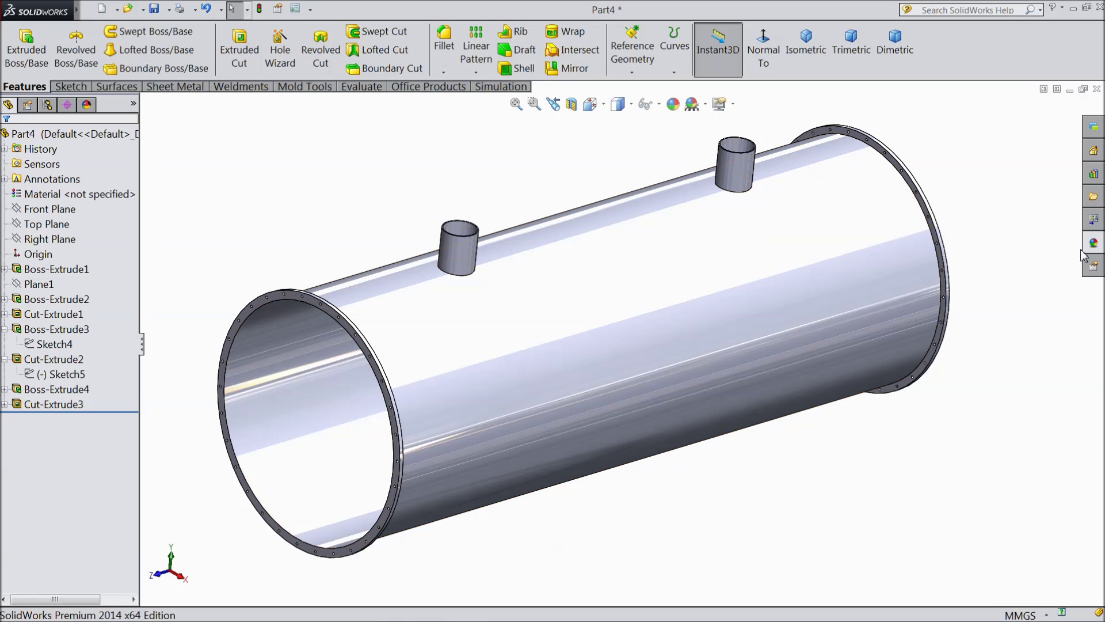
Step: Try the polished steel and satin finish stainless steel appearances on the part
{"action": "left_click", "coordinate": [1094, 244]}
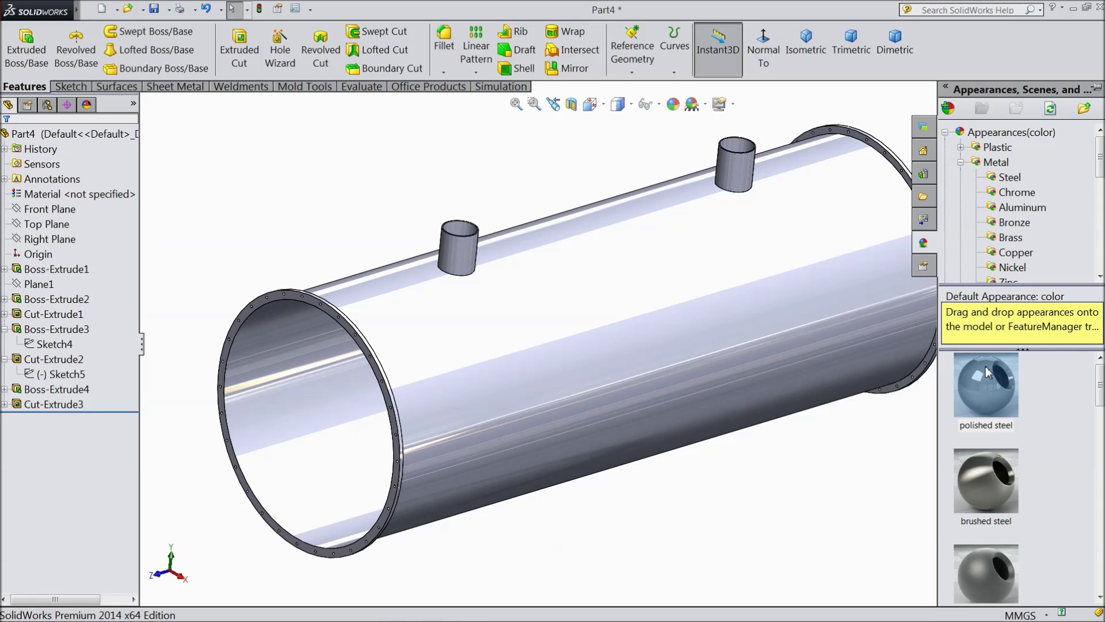
{"action": "double_click", "coordinate": [991, 424]}
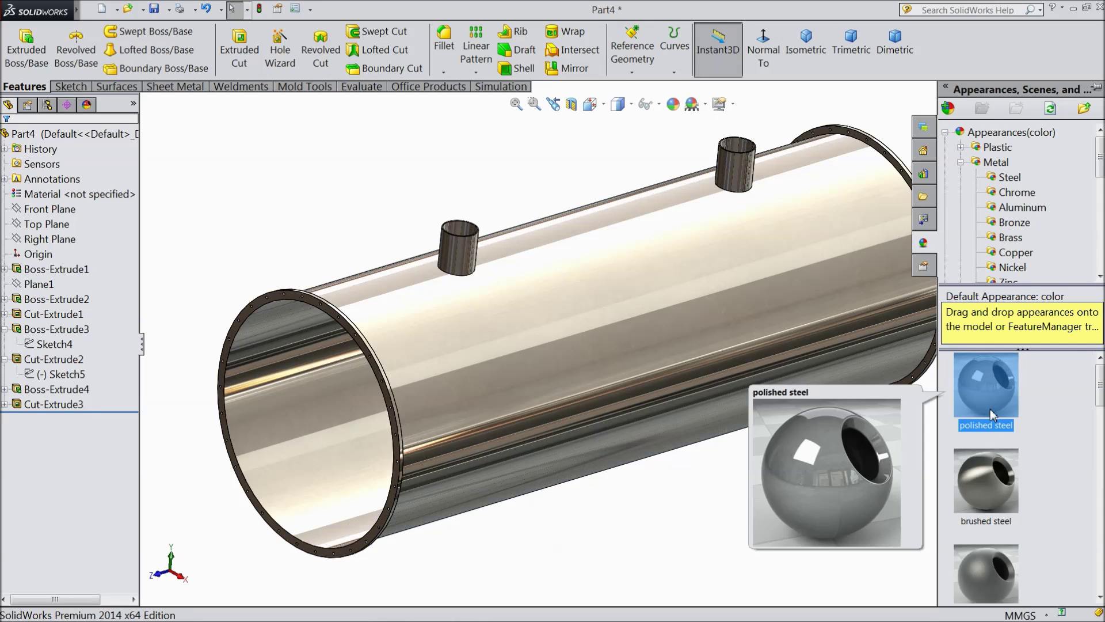
{"action": "double_click", "coordinate": [976, 574]}
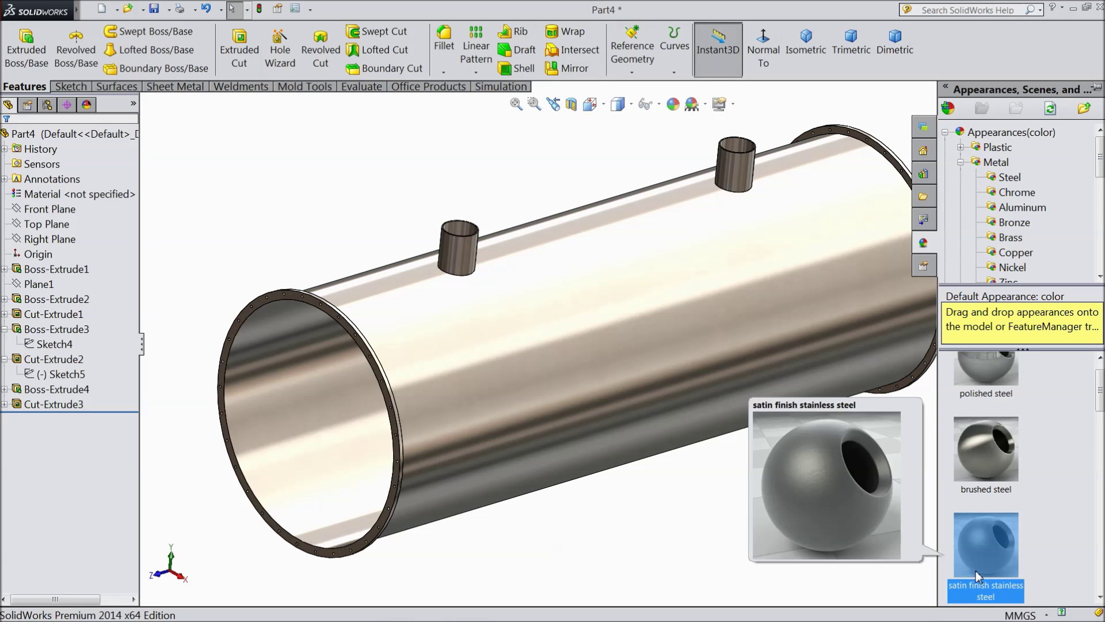
{"action": "scroll", "coordinate": [690, 424], "scroll_direction": "up", "scroll_amount": 1}
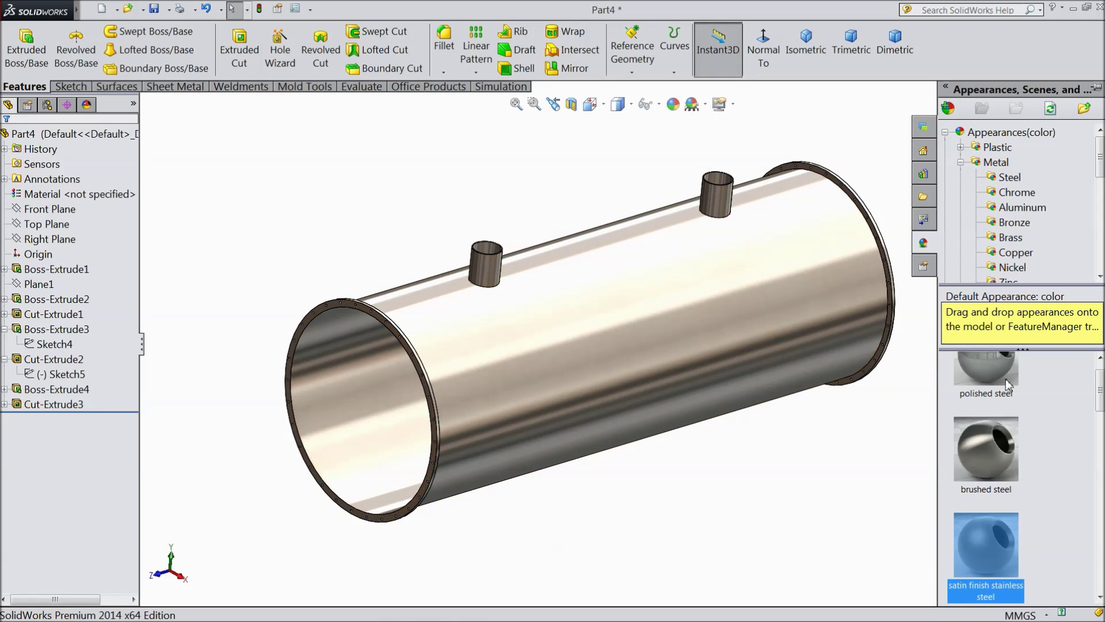
{"action": "middle_click_drag", "start_coordinate": [857, 406], "coordinate": [820, 406]}
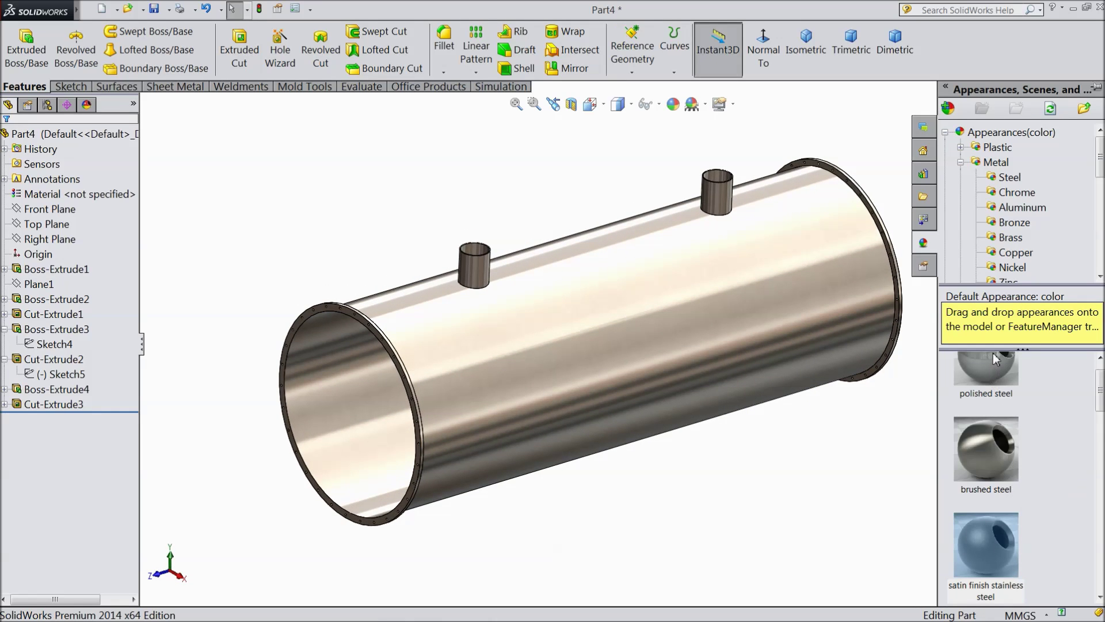
Step: Try the chrome appearances on the part: brushed chromium, chromium plate and satin finish chrome
{"action": "left_click", "coordinate": [1016, 195]}
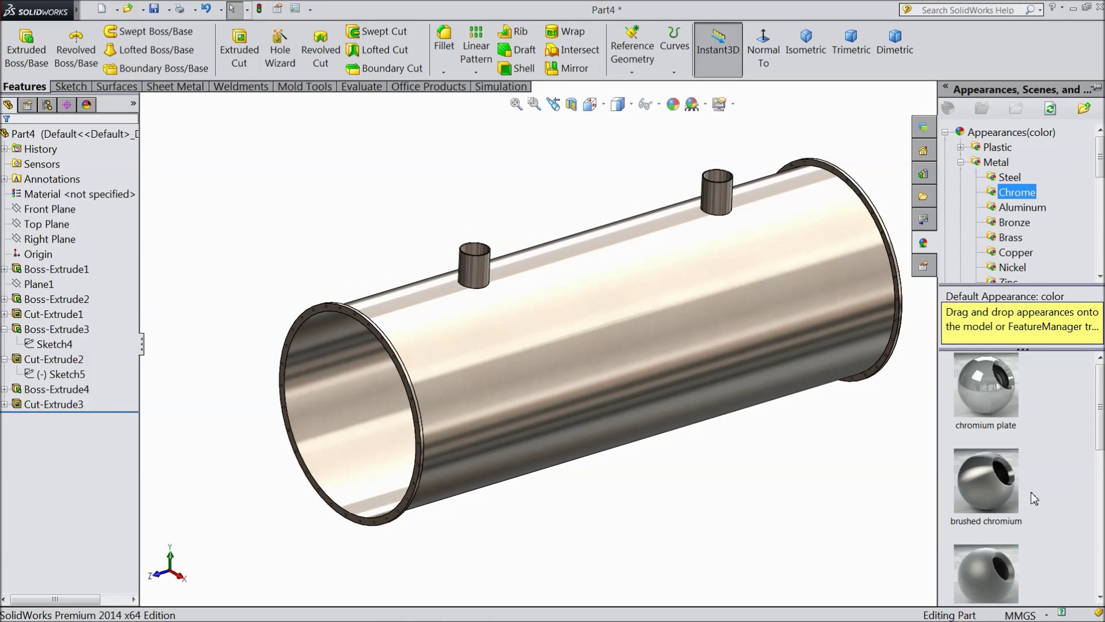
{"action": "double_click", "coordinate": [991, 565]}
{"action": "double_click", "coordinate": [990, 473]}
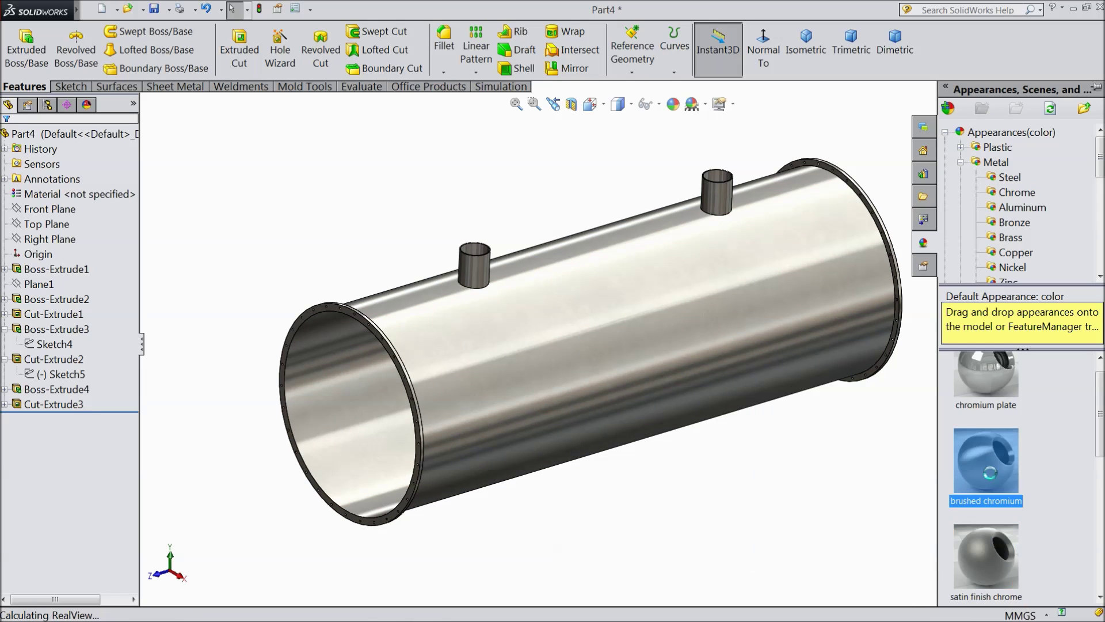
{"action": "double_click", "coordinate": [976, 406]}
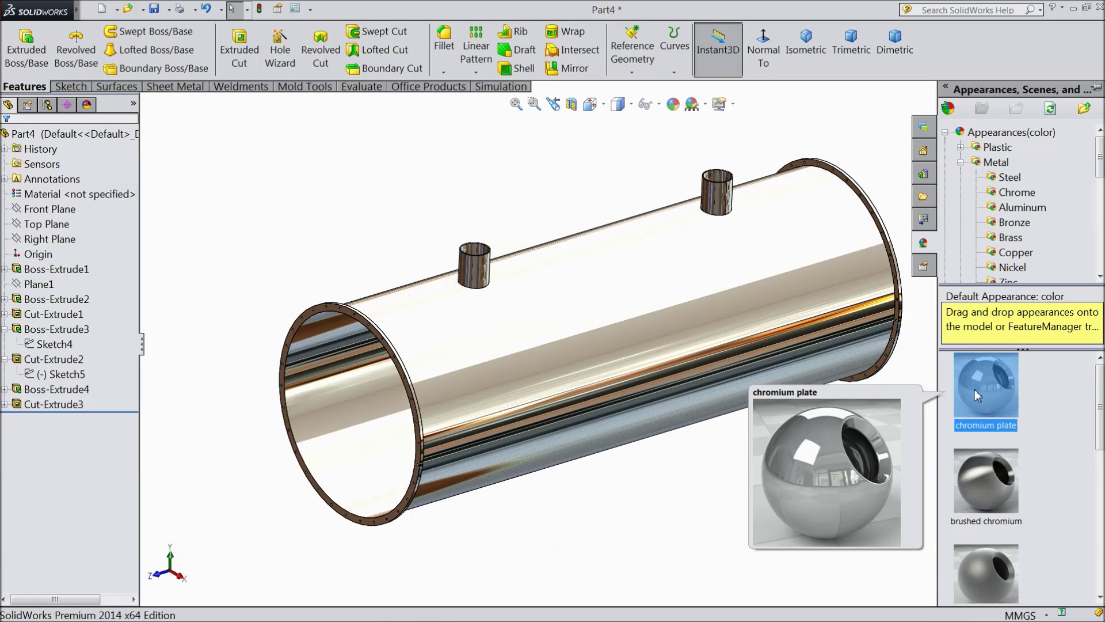
{"action": "double_click", "coordinate": [1007, 600]}
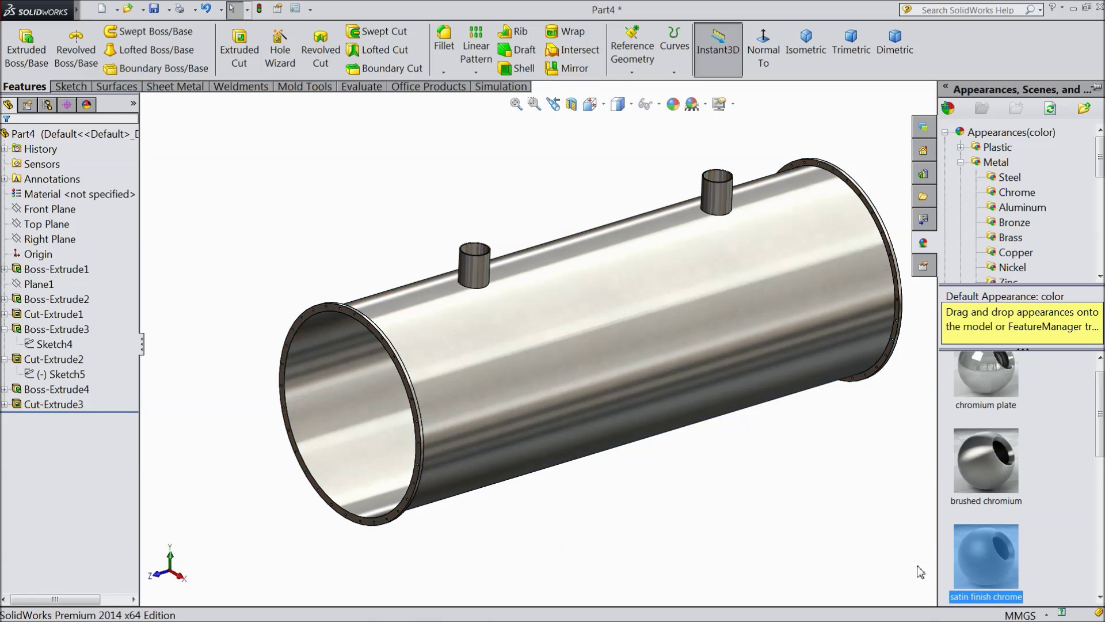
Step: Compare the brushed and polished steel appearances on the part, finishing with satin finish stainless steel
{"action": "left_click", "coordinate": [1010, 178]}
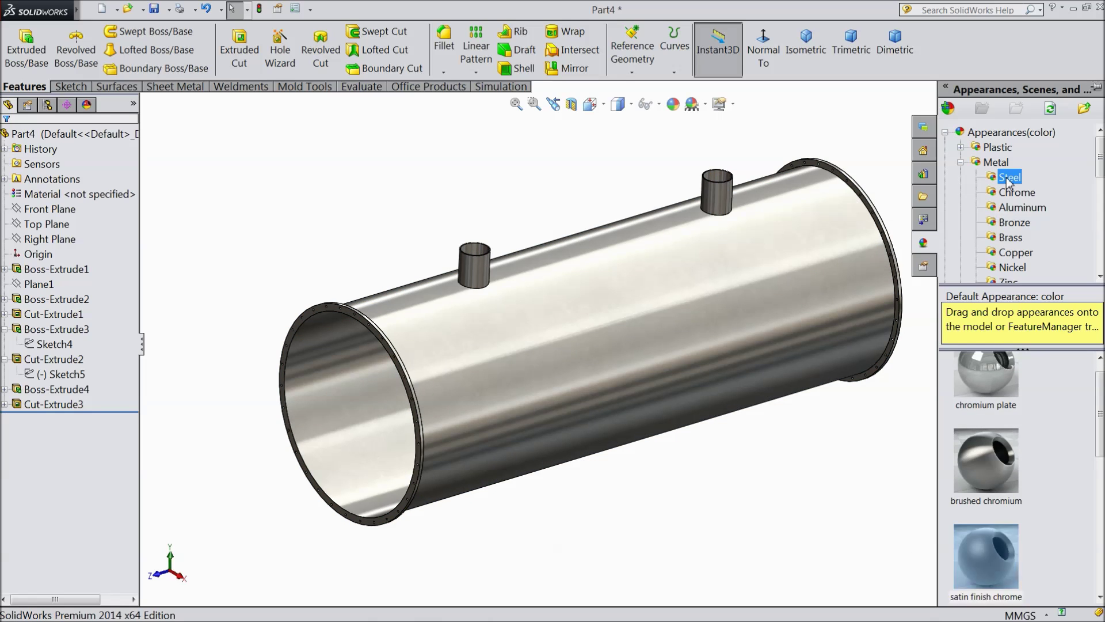
{"action": "left_click", "coordinate": [988, 573]}
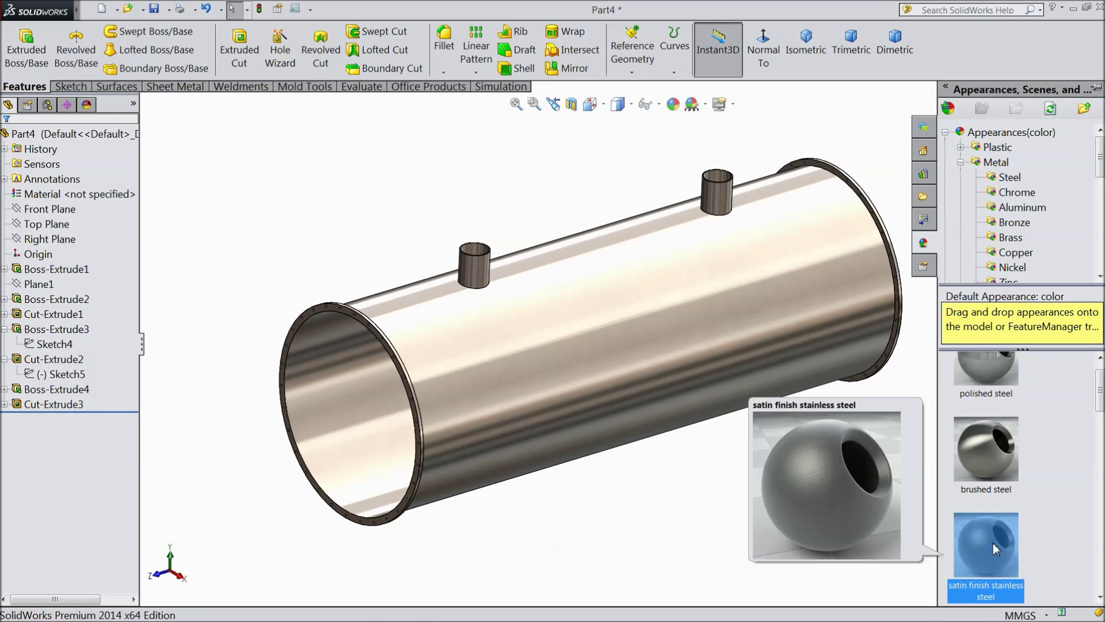
{"action": "double_click", "coordinate": [999, 469]}
{"action": "double_click", "coordinate": [990, 383]}
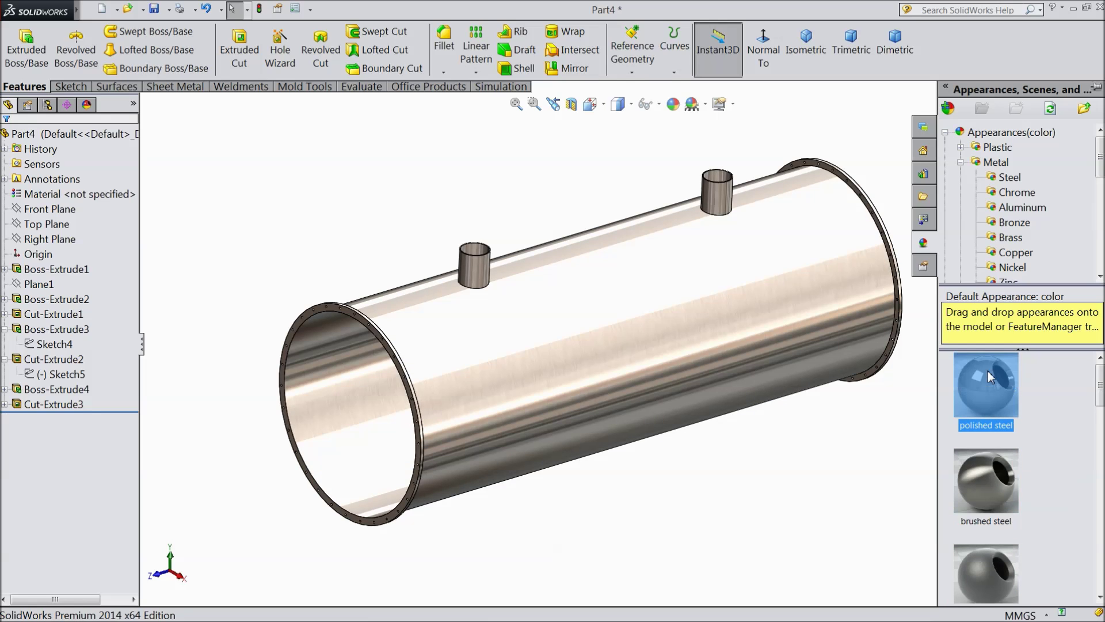
{"action": "double_click", "coordinate": [992, 579]}
{"action": "scroll", "coordinate": [999, 550], "scroll_direction": "down", "scroll_amount": 2}
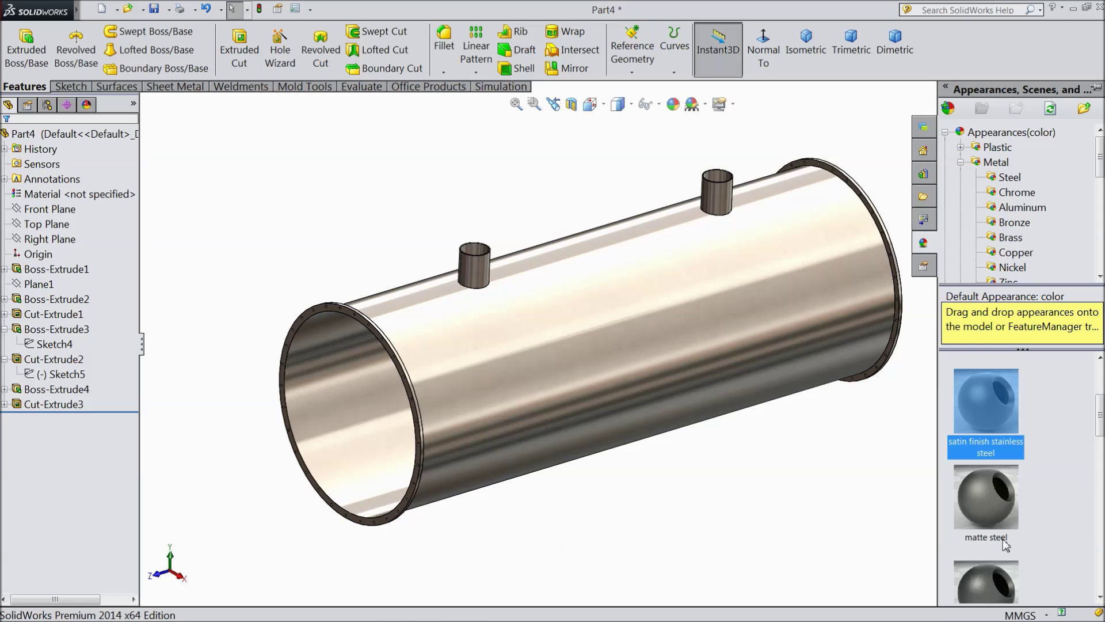
{"action": "left_click", "coordinate": [666, 489]}
{"action": "mouse_move", "coordinate": [666, 489]}
{"action": "middle_mouse_down"}
{"action": "mouse_move", "coordinate": [745, 478]}
{"action": "mouse_move", "coordinate": [669, 432]}
{"action": "mouse_move", "coordinate": [656, 498]}
{"action": "mouse_move", "coordinate": [658, 464]}
{"action": "mouse_move", "coordinate": [665, 475]}
{"action": "mouse_move", "coordinate": [674, 459]}
{"action": "mouse_move", "coordinate": [676, 476]}
{"action": "middle_mouse_up"}
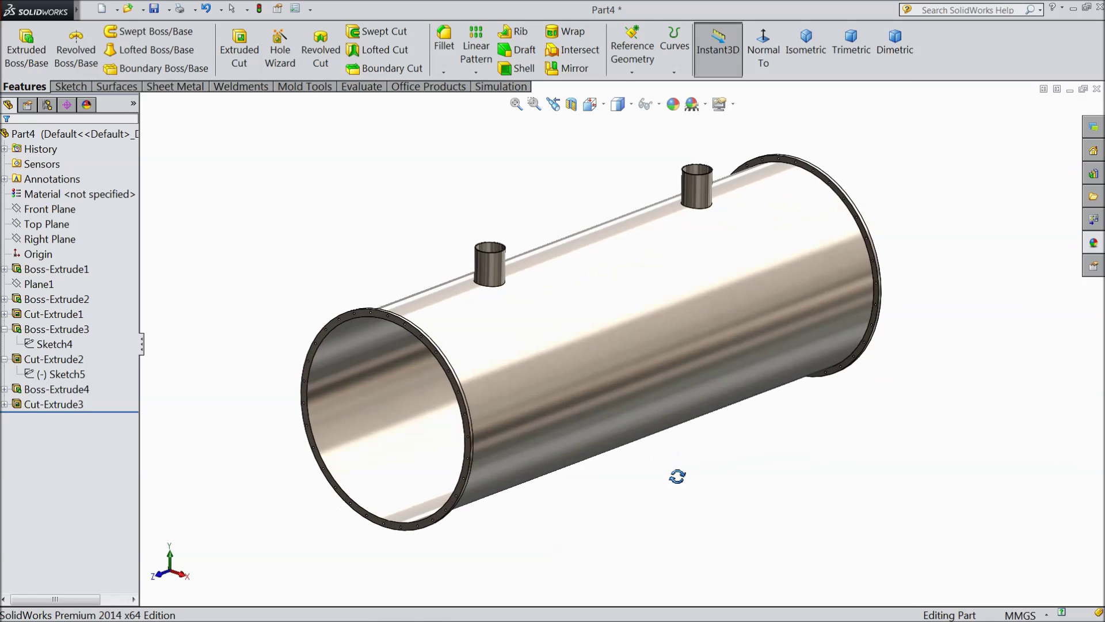
Step: Apply the polished steel appearance to the whole part
{"action": "left_click", "coordinate": [1094, 243]}
{"action": "scroll", "coordinate": [1016, 426], "scroll_direction": "up", "scroll_amount": 3}
{"action": "left_click", "coordinate": [1001, 403]}
{"action": "left_click", "coordinate": [1004, 405]}
{"action": "mouse_move", "coordinate": [742, 464]}
{"action": "middle_mouse_down"}
{"action": "mouse_move", "coordinate": [758, 447]}
{"action": "mouse_move", "coordinate": [736, 468]}
{"action": "middle_mouse_up"}
{"action": "left_click", "coordinate": [735, 402]}
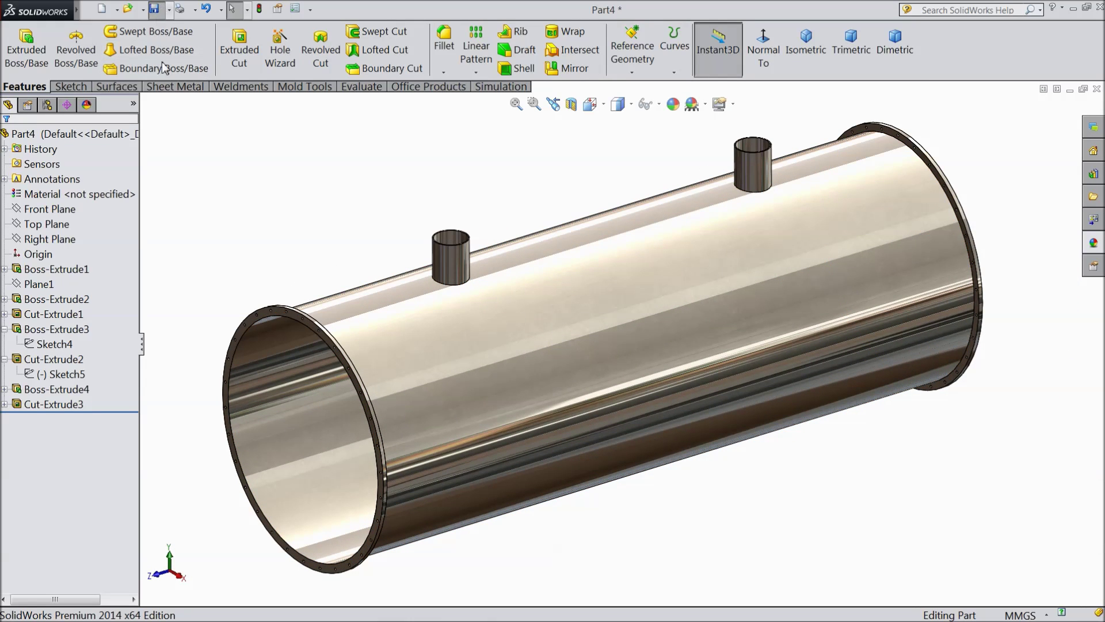
Step: Save the part as 1.Shell in a new folder named Heat Exchanger on the desktop
{"action": "left_click", "coordinate": [354, 246]}
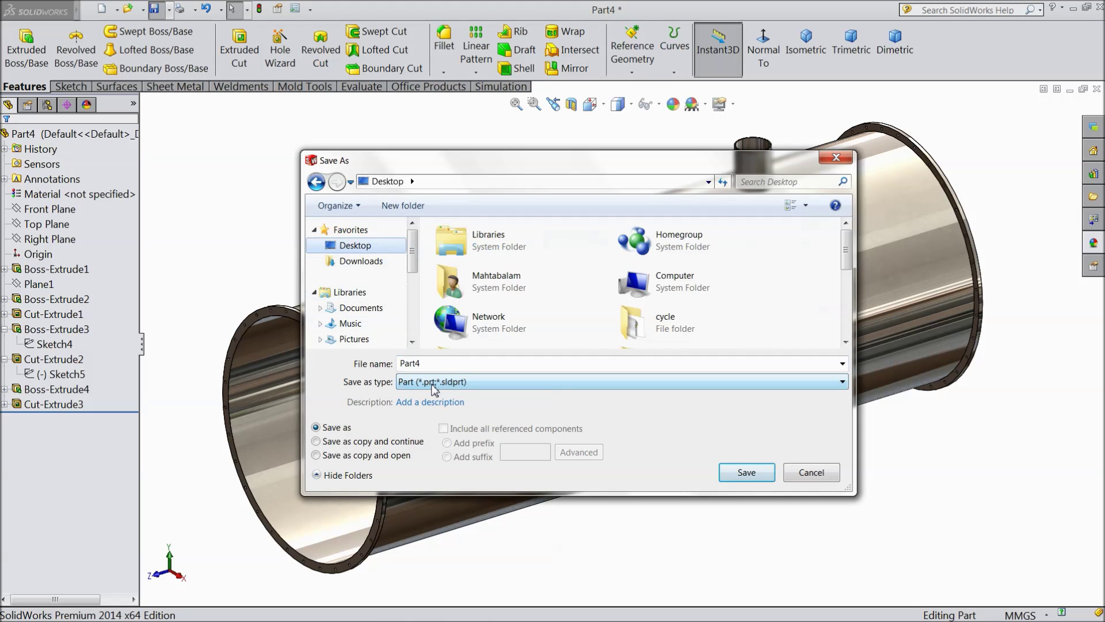
{"action": "left_click", "coordinate": [403, 206]}
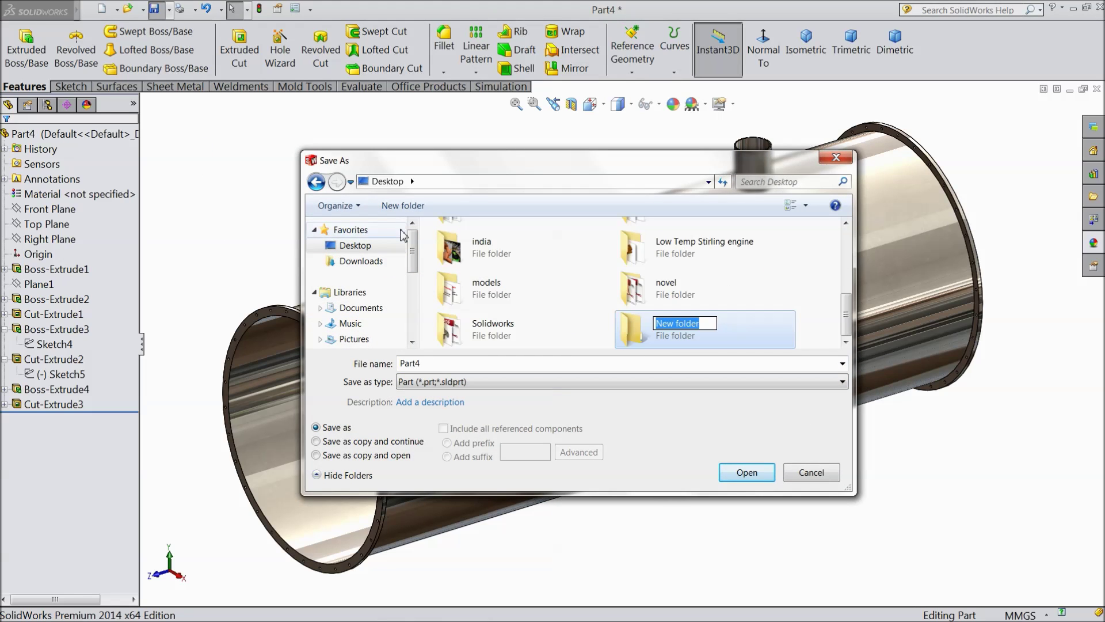
{"action": "type", "text": "Heatb Exchanger"}
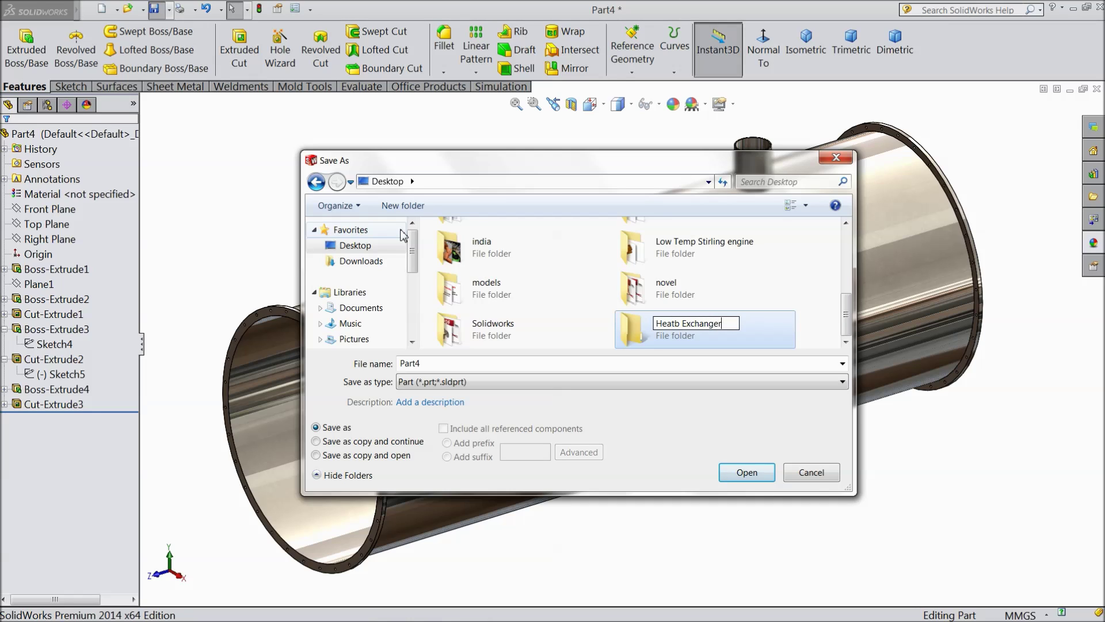
{"action": "left_click", "coordinate": [682, 323]}
{"action": "key", "text": "BackSpace"}
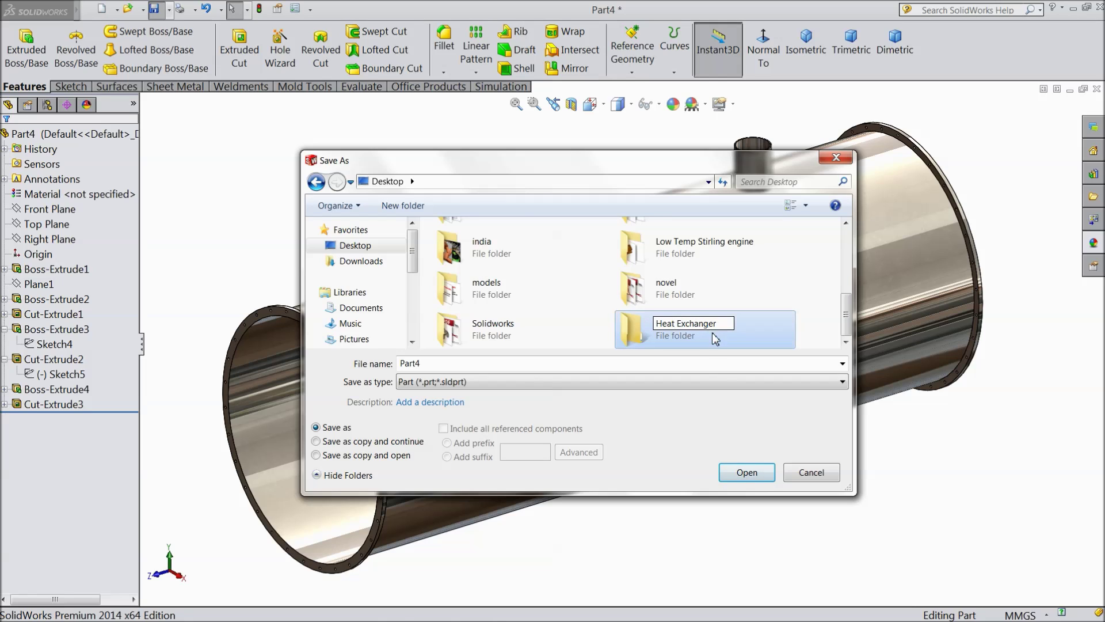
{"action": "double_click", "coordinate": [682, 344]}
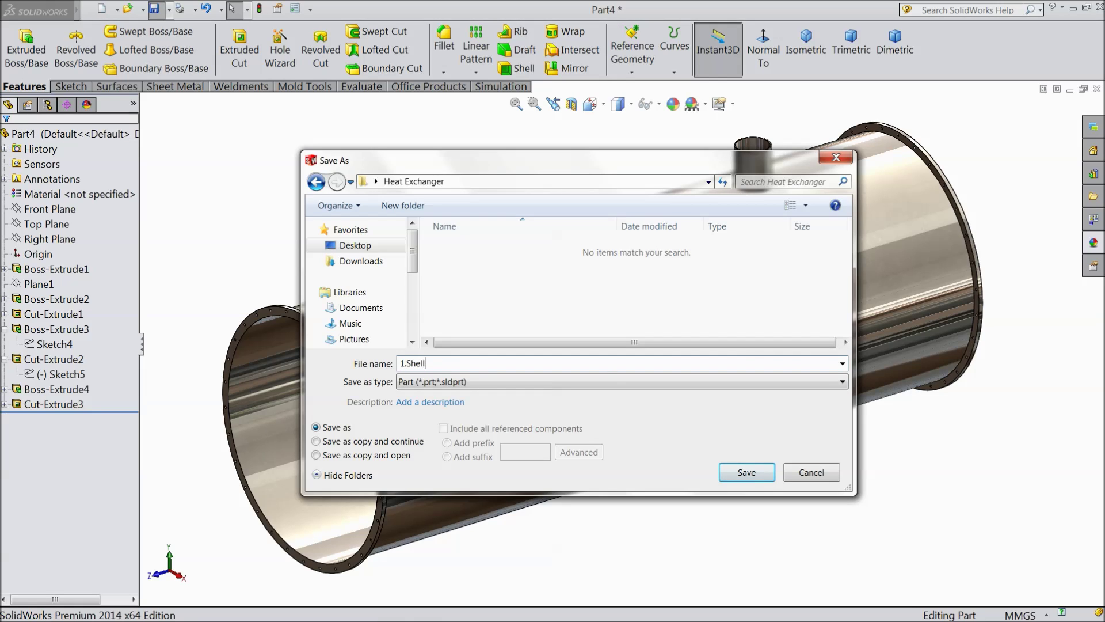
{"action": "left_click", "coordinate": [738, 473]}
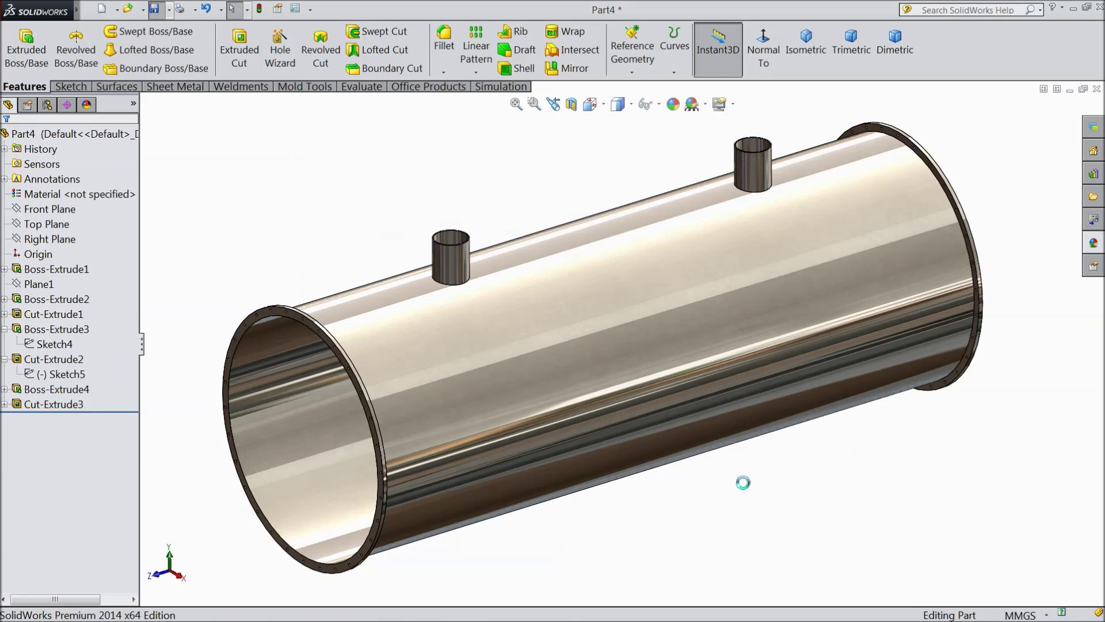
{"action": "scroll", "coordinate": [703, 481], "scroll_direction": "up", "scroll_amount": 2}
{"action": "middle_click_drag", "start_coordinate": [703, 481], "coordinate": [689, 446]}
{"action": "mouse_move", "coordinate": [493, 390]}
{"action": "middle_mouse_down"}
{"action": "mouse_move", "coordinate": [538, 375]}
{"action": "mouse_move", "coordinate": [487, 387]}
{"action": "mouse_move", "coordinate": [491, 411]}
{"action": "middle_mouse_up"}
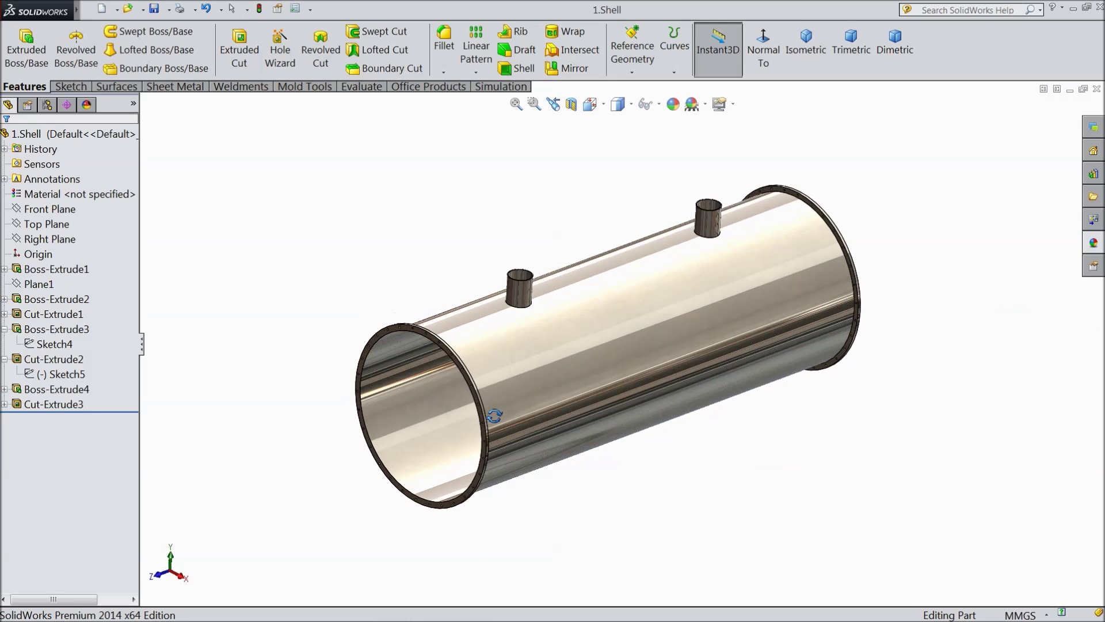
{"action": "scroll", "coordinate": [668, 374], "scroll_direction": "down", "scroll_amount": 2}
{"action": "middle_click_drag", "start_coordinate": [570, 501], "coordinate": [510, 525]}
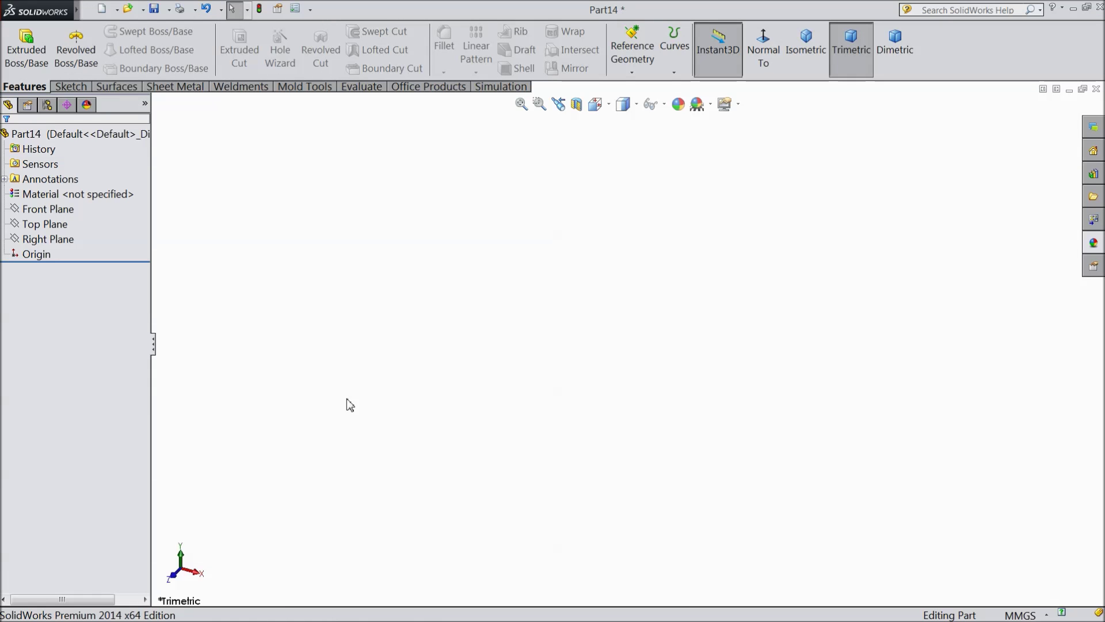
Step: Start a sketch on the Front Plane and draw a circle about 224 mm in diameter centred on the origin
{"action": "left_click", "coordinate": [56, 210]}
{"action": "left_click", "coordinate": [63, 195]}
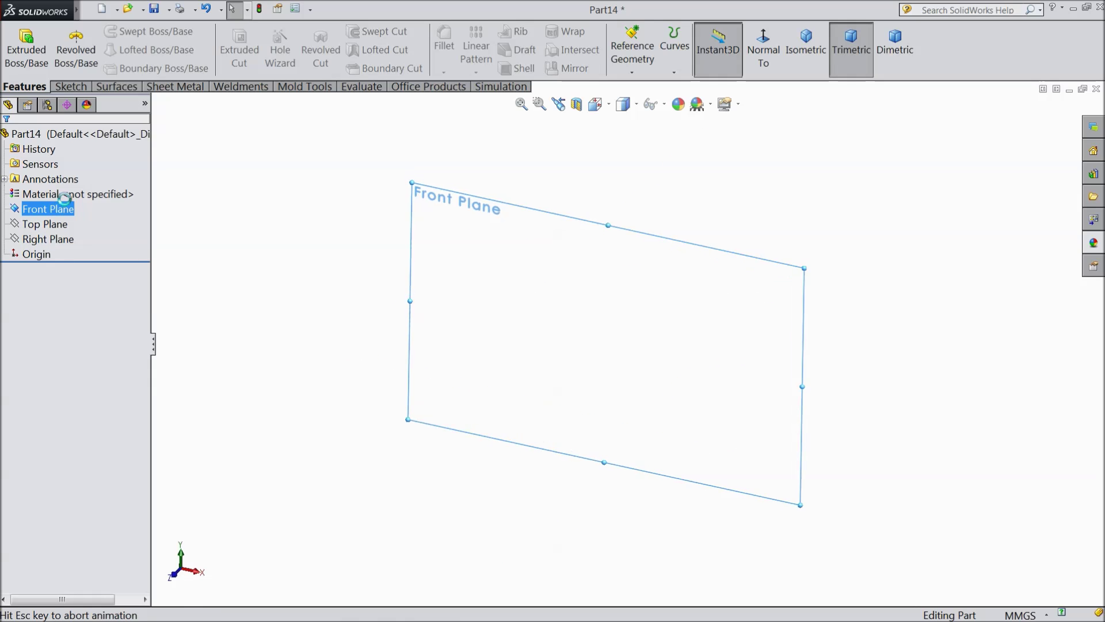
{"action": "left_click", "coordinate": [125, 33]}
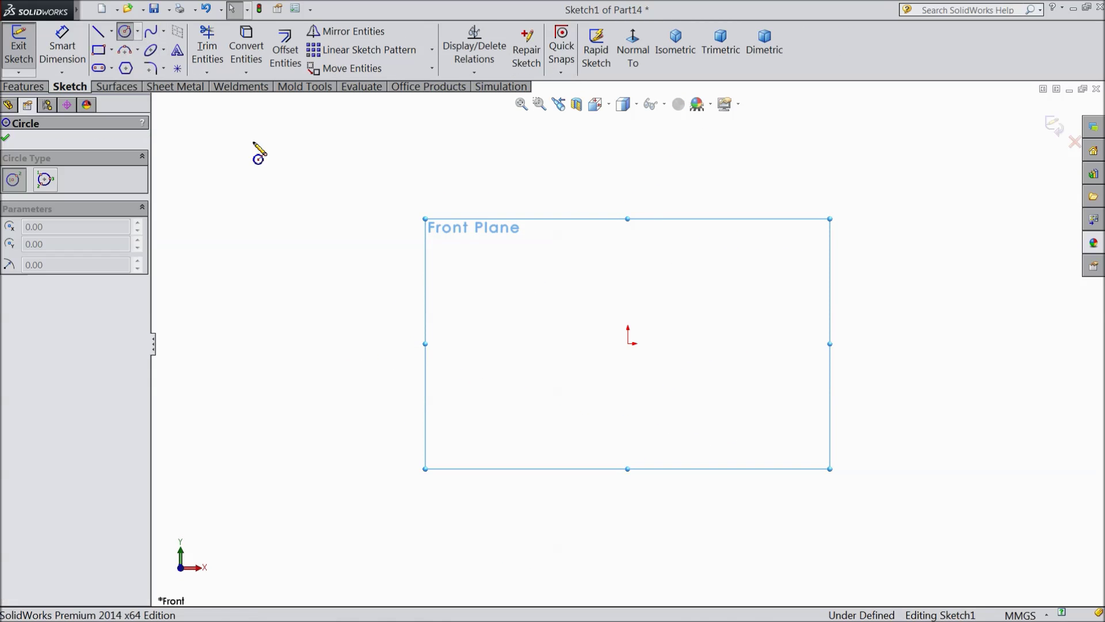
{"action": "left_click_drag", "start_coordinate": [628, 344], "coordinate": [375, 305]}
Step: Dimension the circle's diameter and set it to 4211.157 mm
{"action": "left_click", "coordinate": [63, 46]}
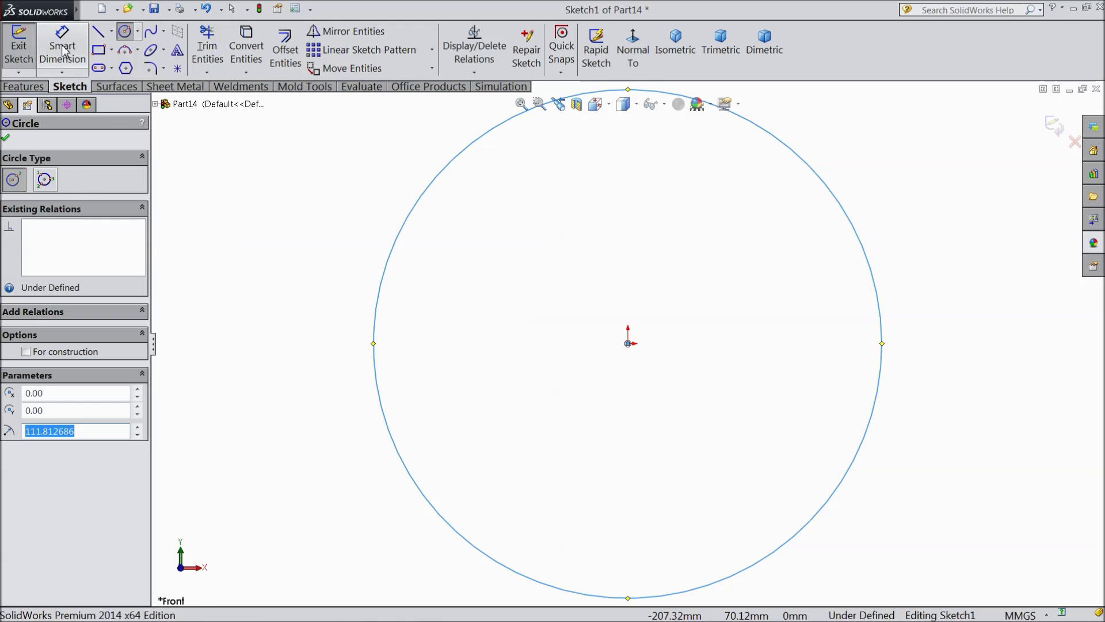
{"action": "left_click", "coordinate": [375, 332]}
{"action": "left_click", "coordinate": [313, 345]}
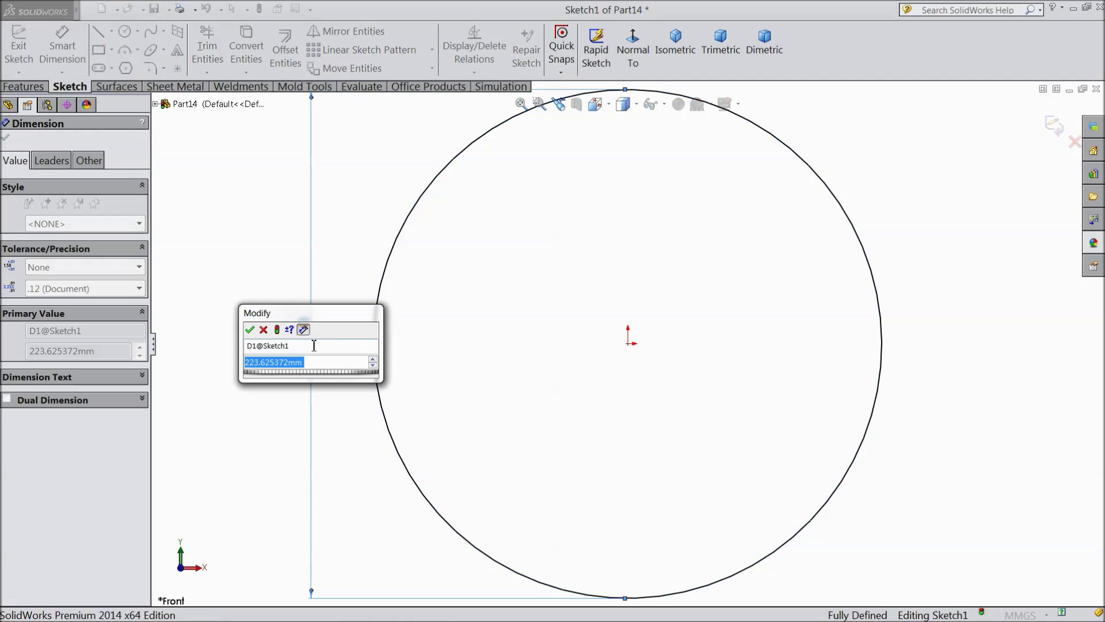
{"action": "type", "text": "4211.157"}
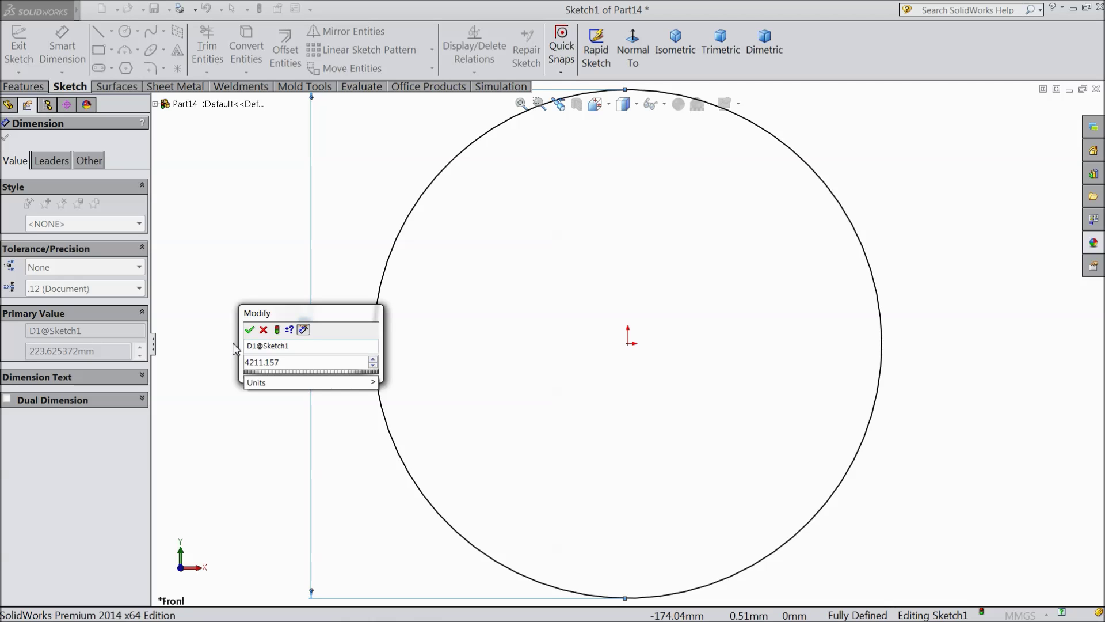
{"action": "left_click", "coordinate": [250, 329]}
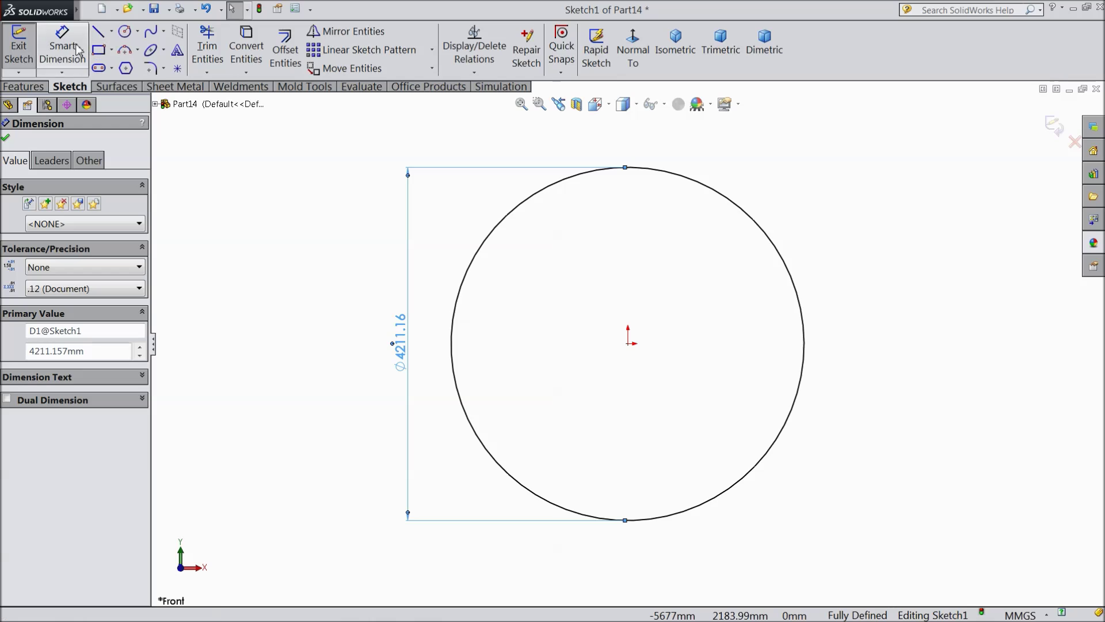
Step: Draw a vertical centerline from the circle's uppermost point to the origin and a horizontal one from the origin to the circle's right quadrant point
{"action": "left_click", "coordinate": [113, 31]}
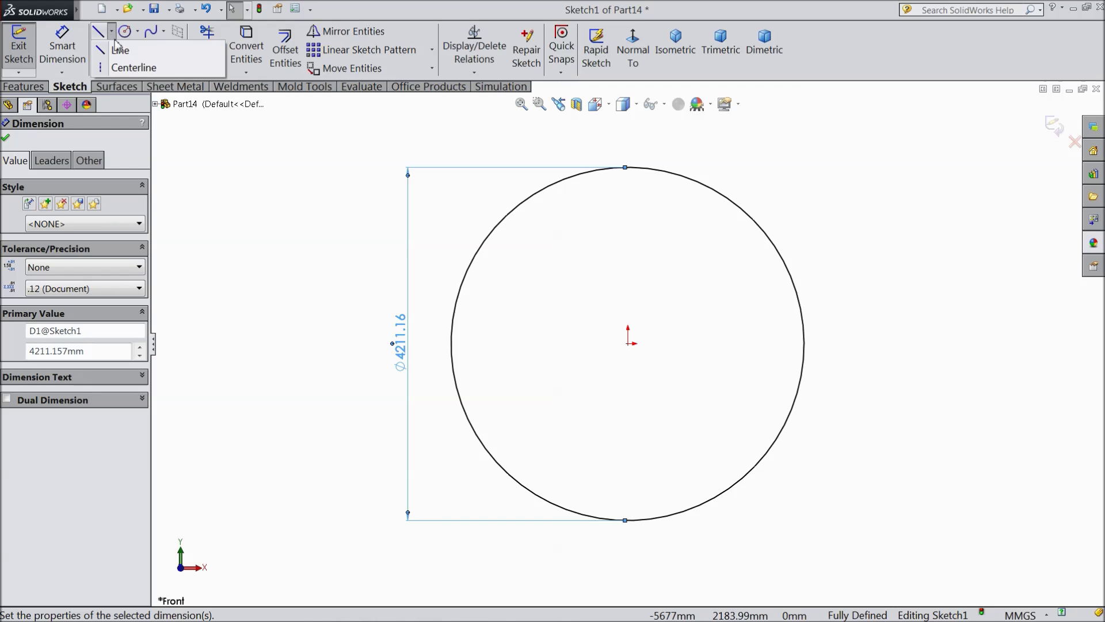
{"action": "left_click", "coordinate": [129, 68]}
{"action": "scroll", "coordinate": [662, 316], "scroll_direction": "down", "scroll_amount": 2}
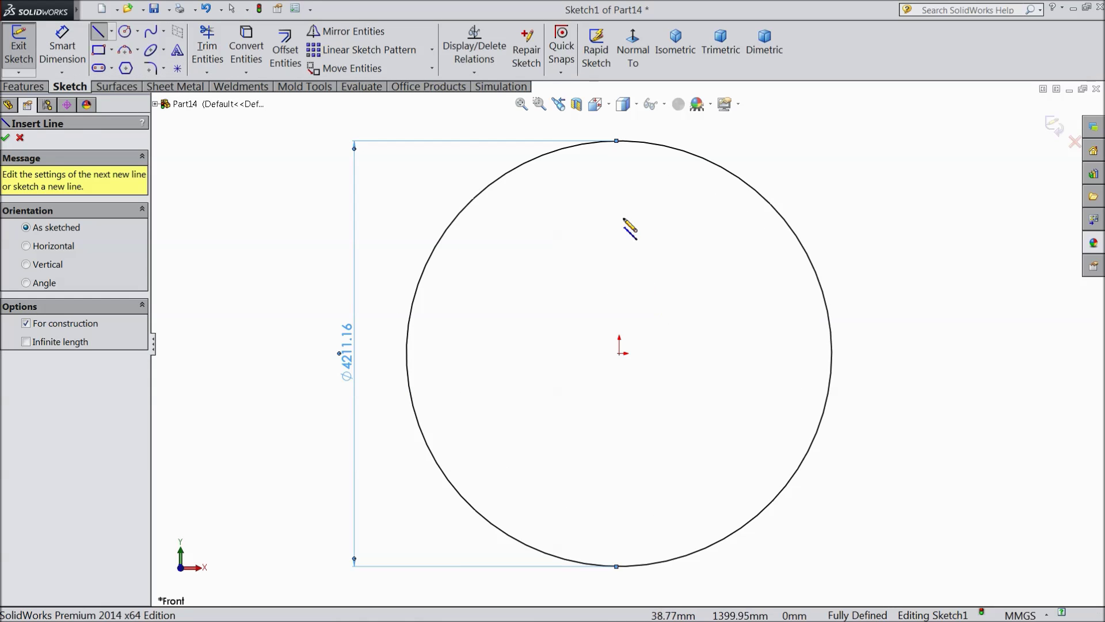
{"action": "left_click", "coordinate": [618, 141]}
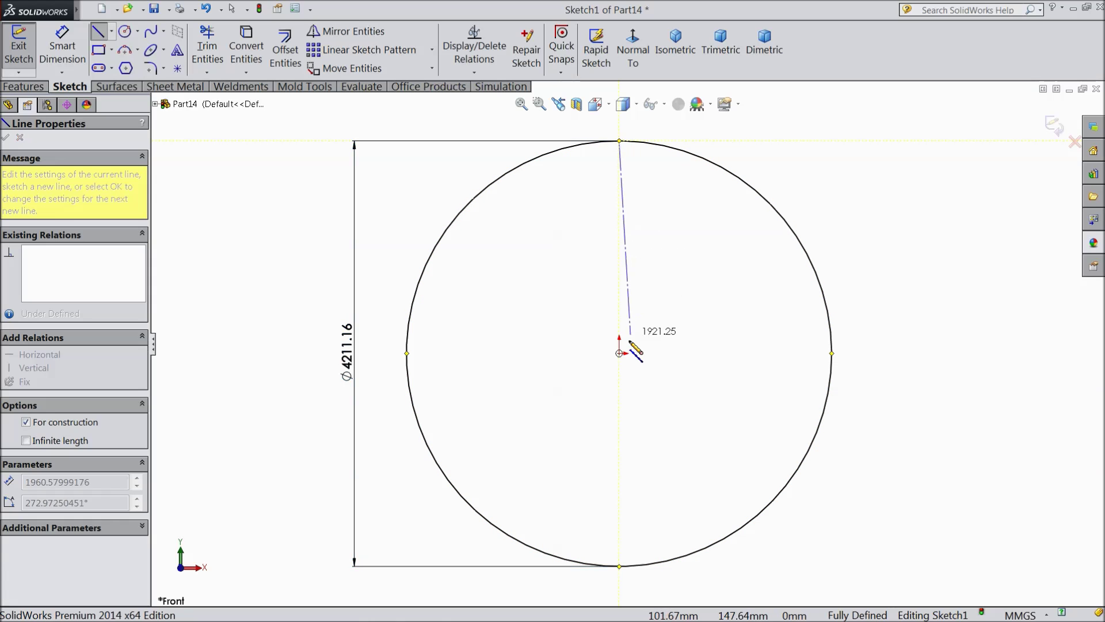
{"action": "left_click", "coordinate": [619, 353]}
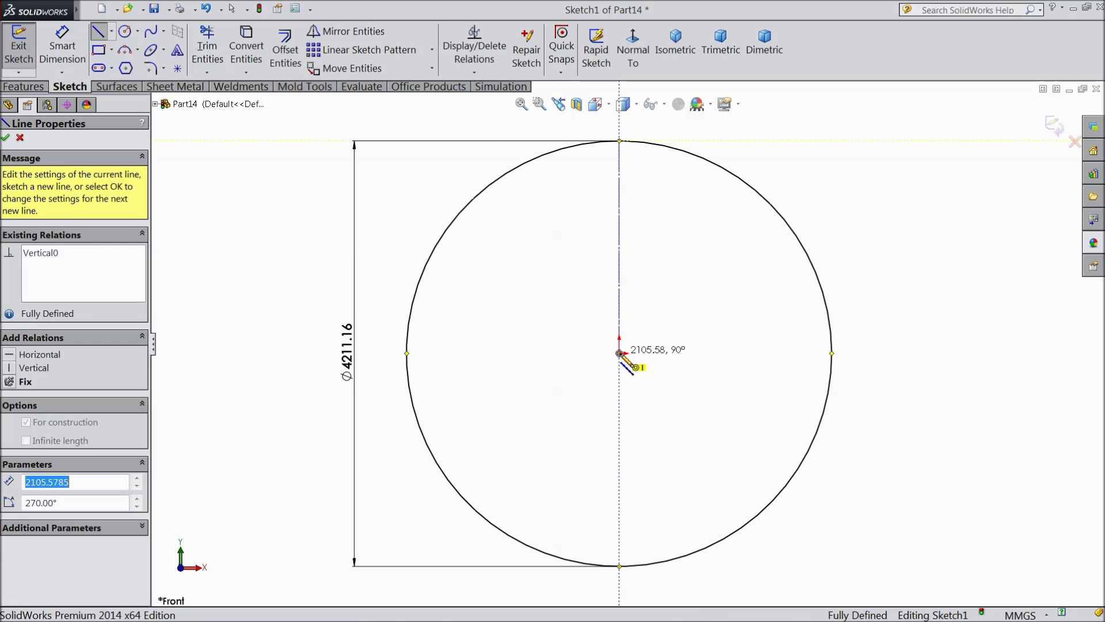
{"action": "left_click", "coordinate": [831, 353]}
{"action": "right_click", "coordinate": [863, 292]}
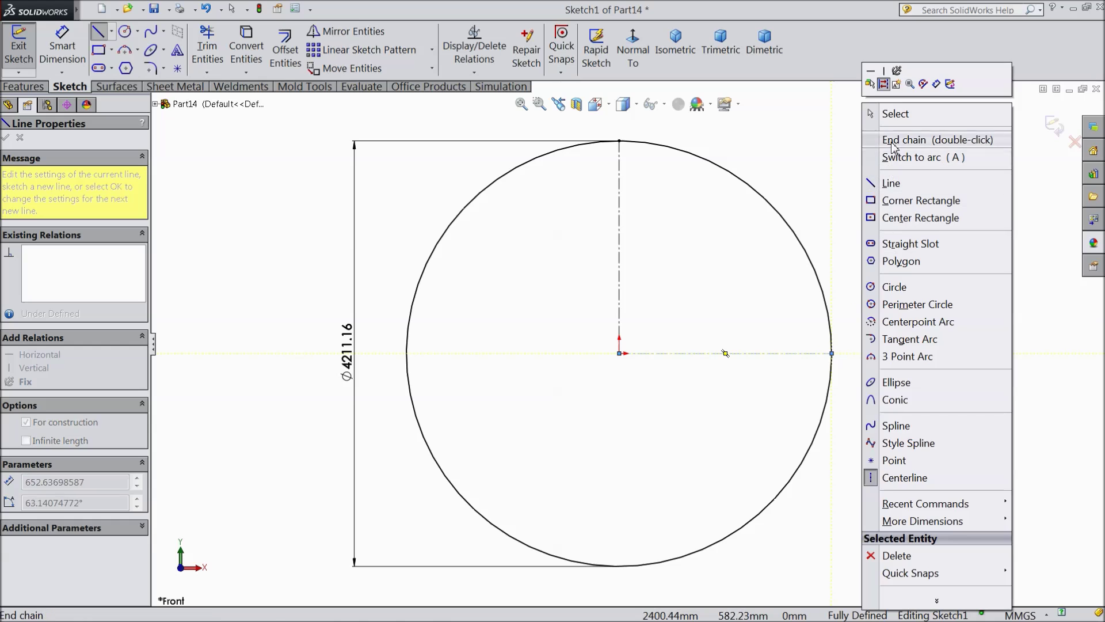
{"action": "left_click", "coordinate": [892, 141]}
Step: Sketch a small circle about 141 mm in diameter just above and to the right of the origin, between the two centerlines
{"action": "scroll", "coordinate": [839, 259], "scroll_direction": "down", "scroll_amount": 2}
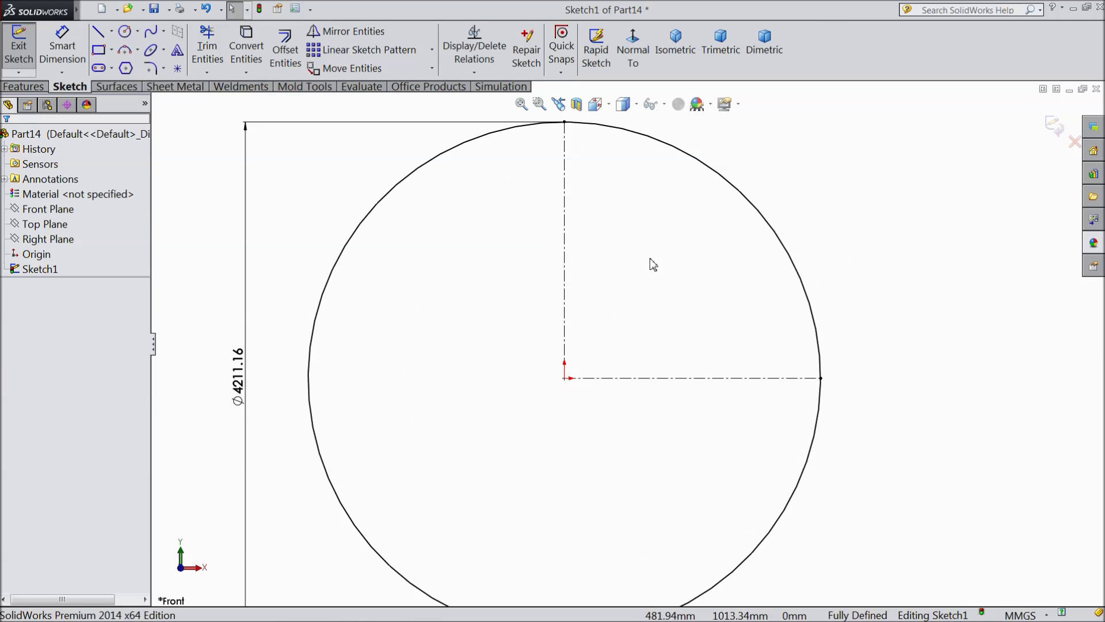
{"action": "left_click", "coordinate": [125, 31]}
{"action": "scroll", "coordinate": [599, 390], "scroll_direction": "down", "scroll_amount": 3}
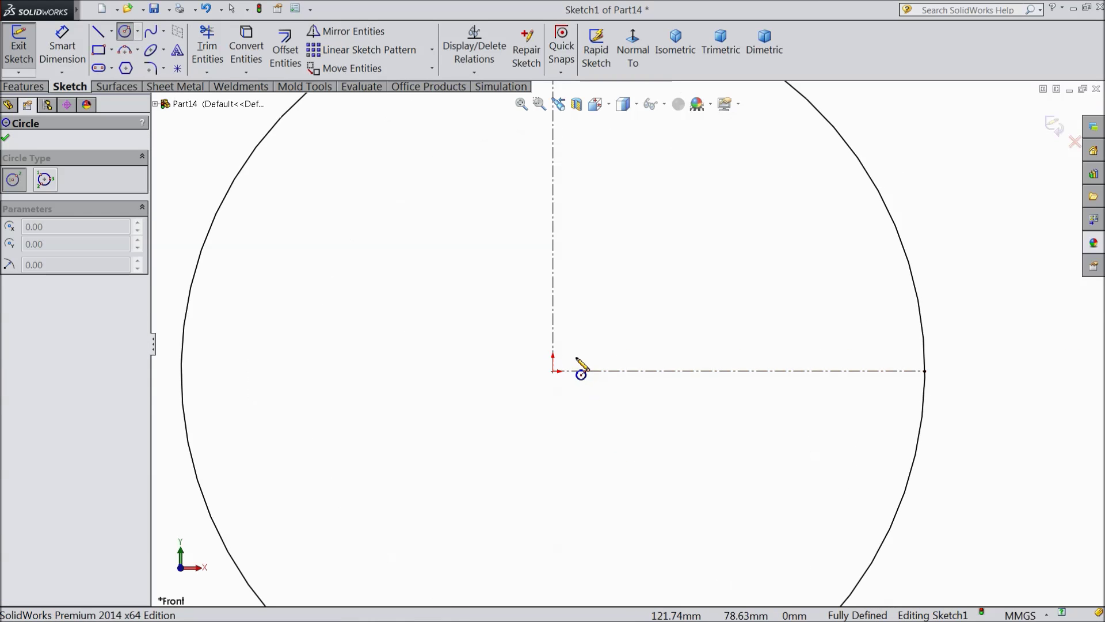
{"action": "left_click", "coordinate": [570, 353]}
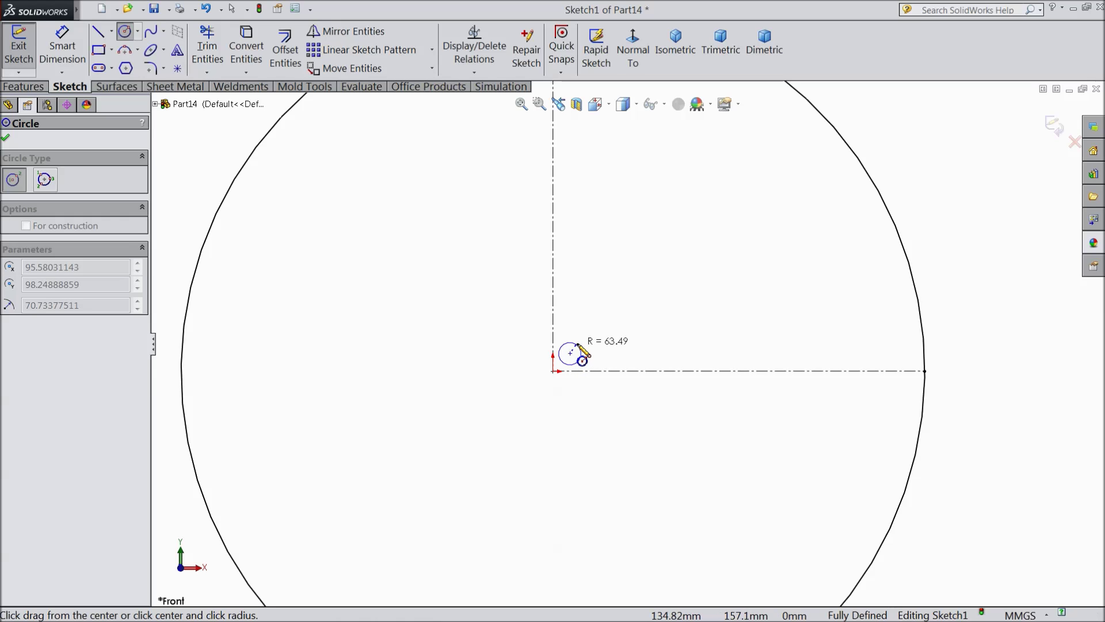
{"action": "left_click", "coordinate": [582, 353]}
{"action": "key", "text": "Escape"}
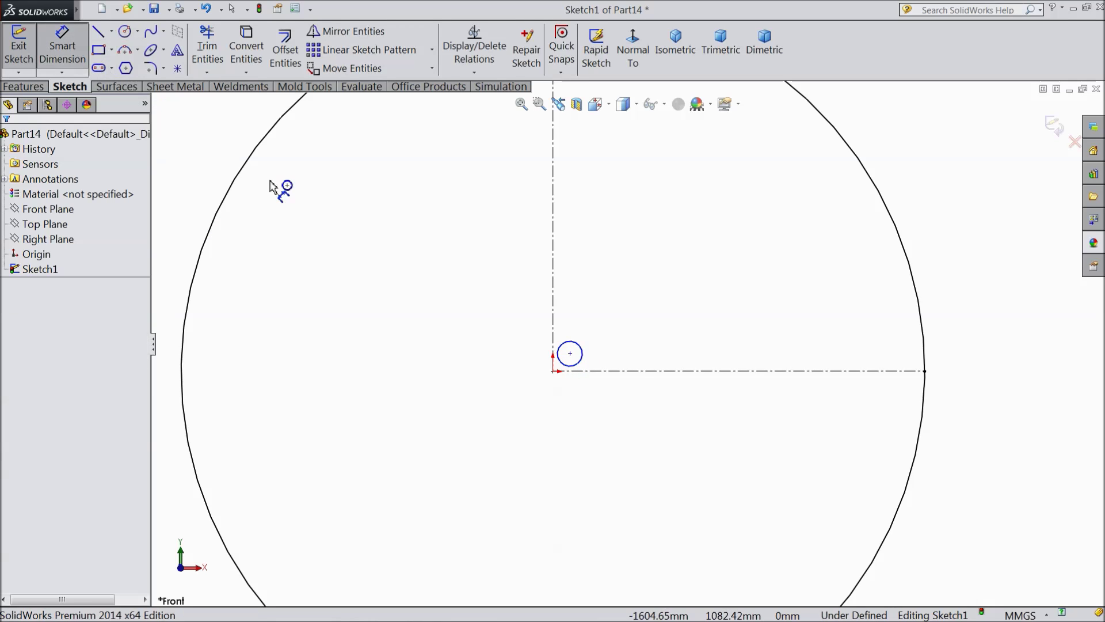
Step: Dimension the small circle's diameter and set it to 168.3 mm
{"action": "left_click", "coordinate": [580, 363]}
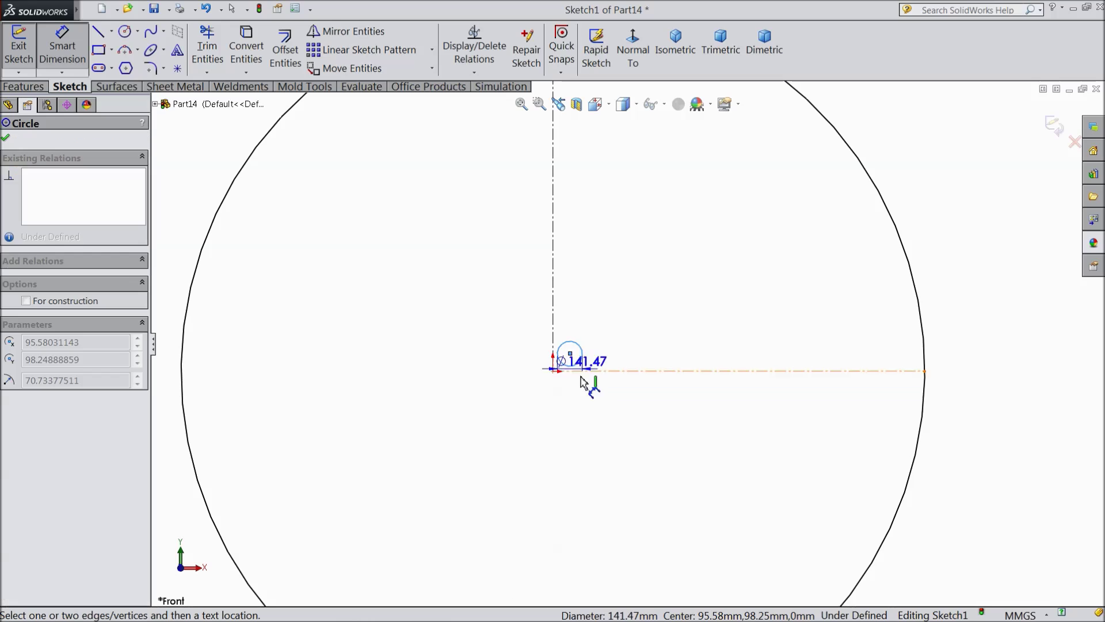
{"action": "left_click", "coordinate": [581, 408]}
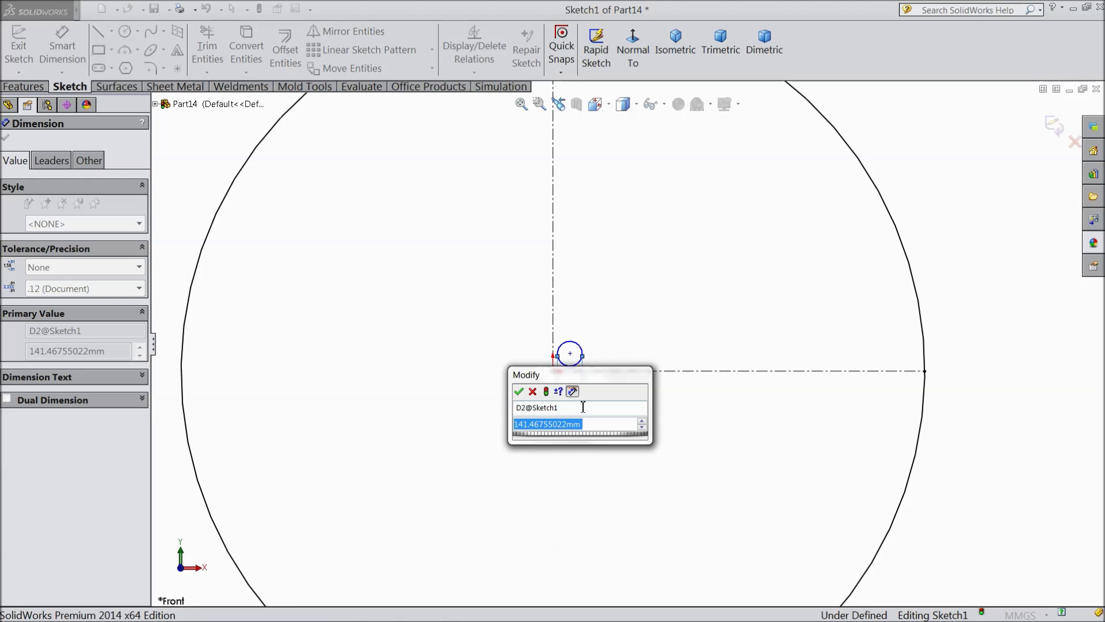
{"action": "type", "text": "168.3"}
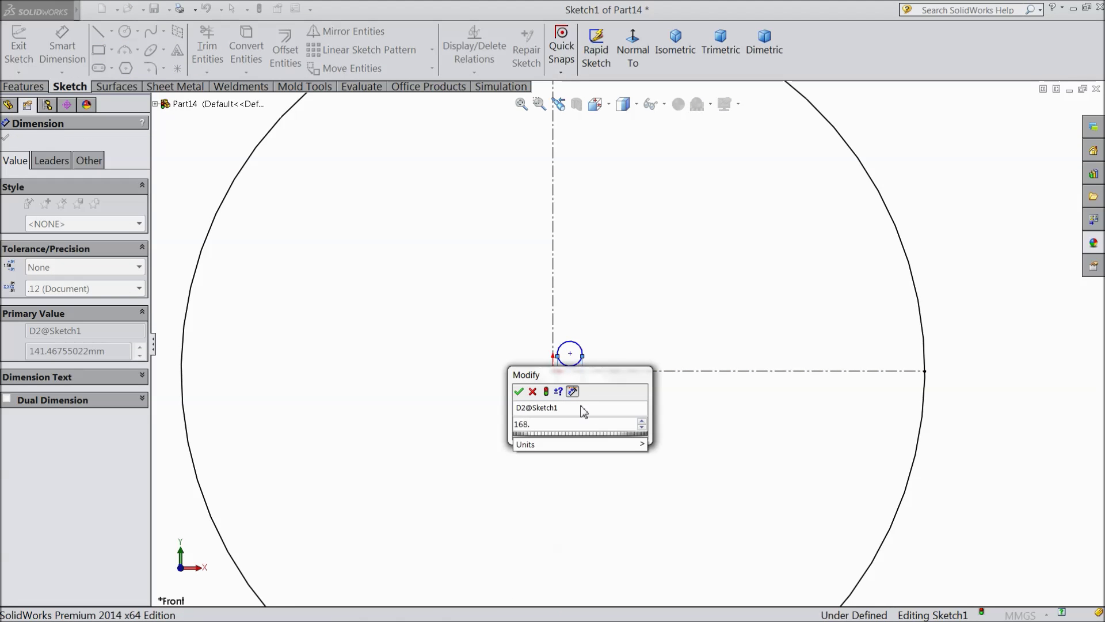
{"action": "left_click", "coordinate": [519, 391]}
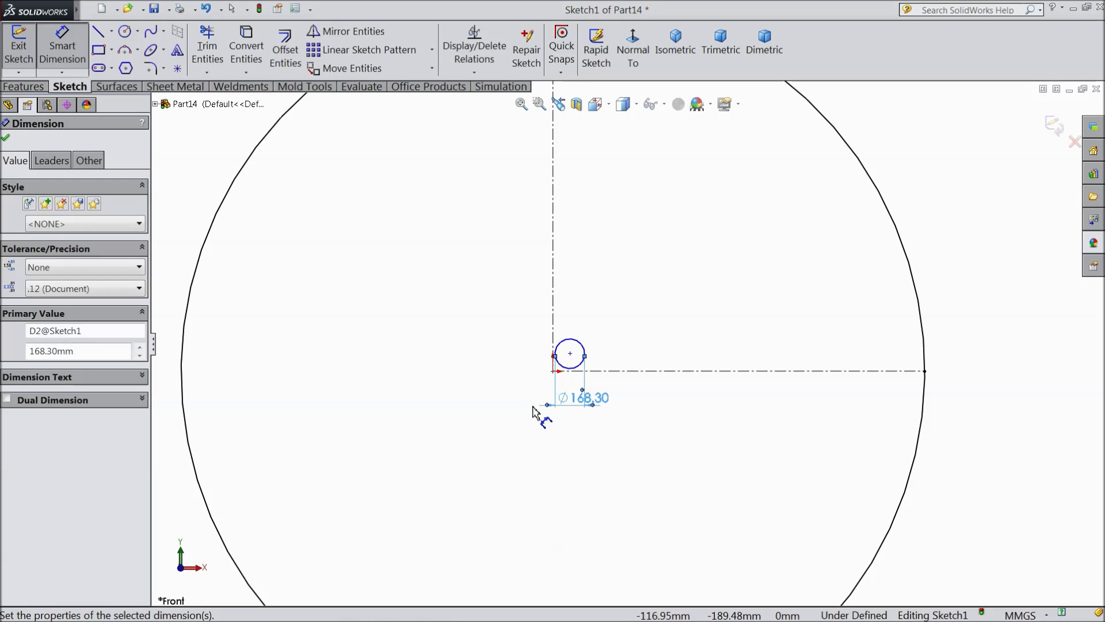
{"action": "left_click", "coordinate": [6, 139]}
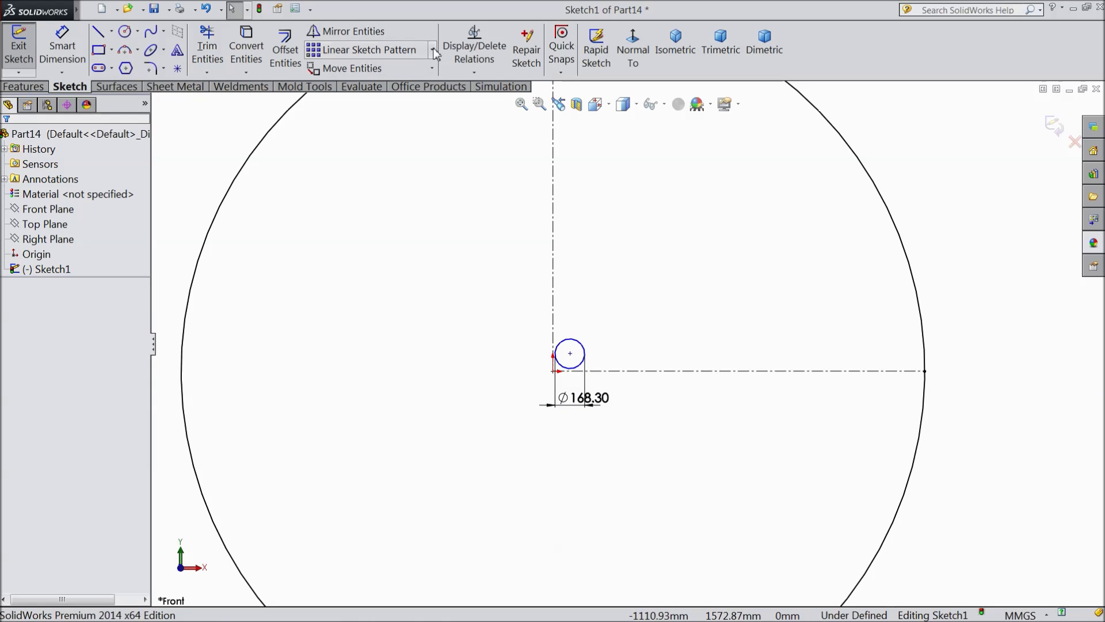
Step: Set up a linear sketch pattern of the 168.3 mm circle along the X-axis, trying spacings of 50 mm and 190 mm
{"action": "left_click", "coordinate": [417, 55]}
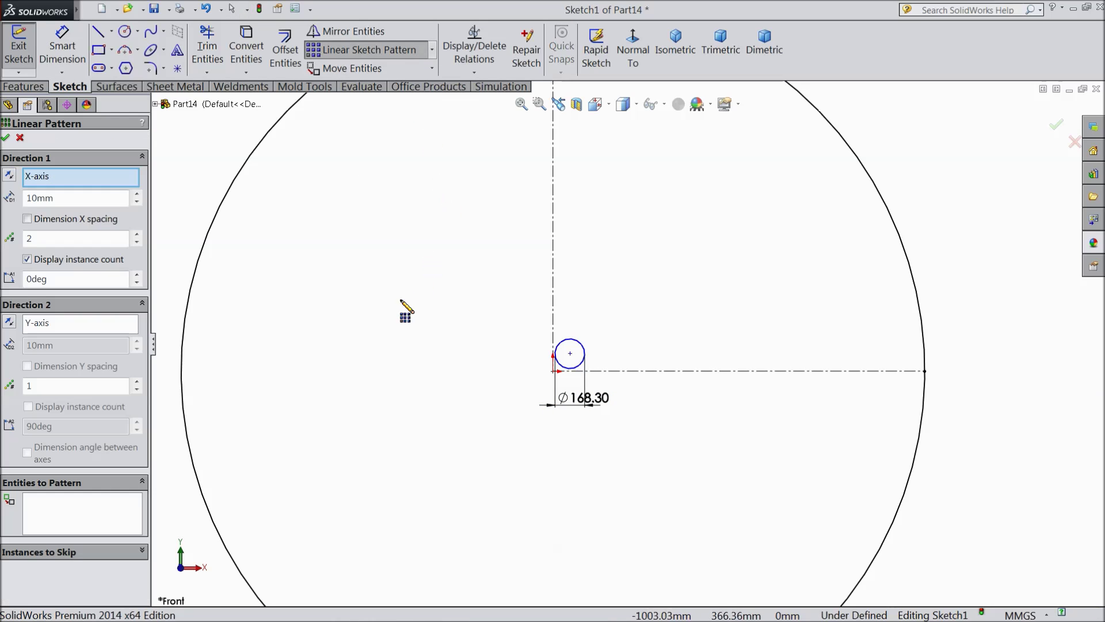
{"action": "left_click", "coordinate": [62, 511]}
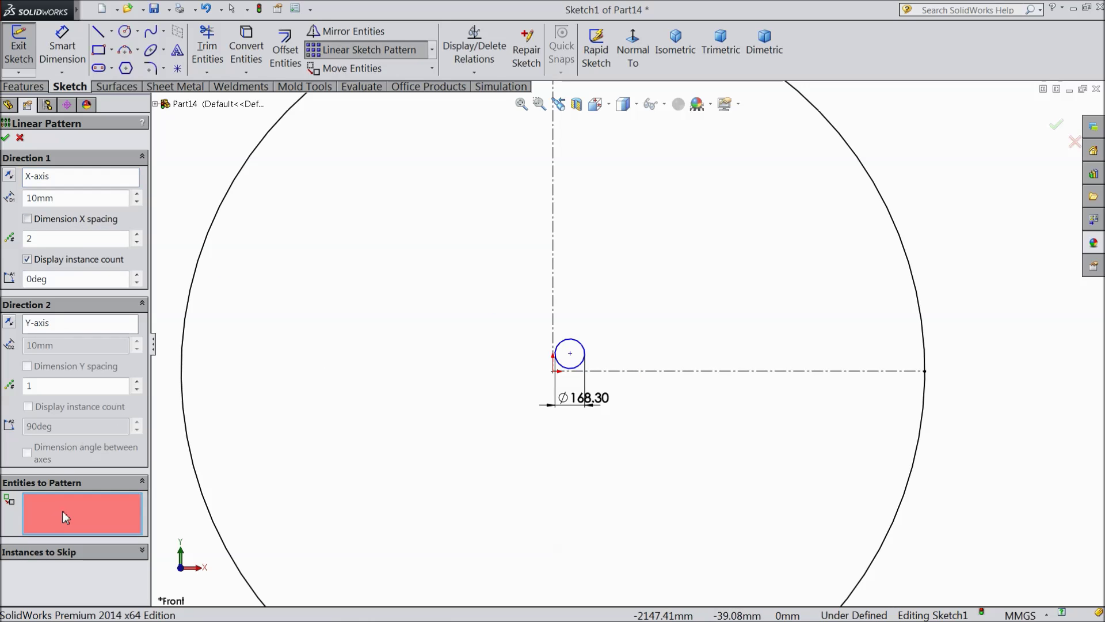
{"action": "left_click", "coordinate": [583, 347]}
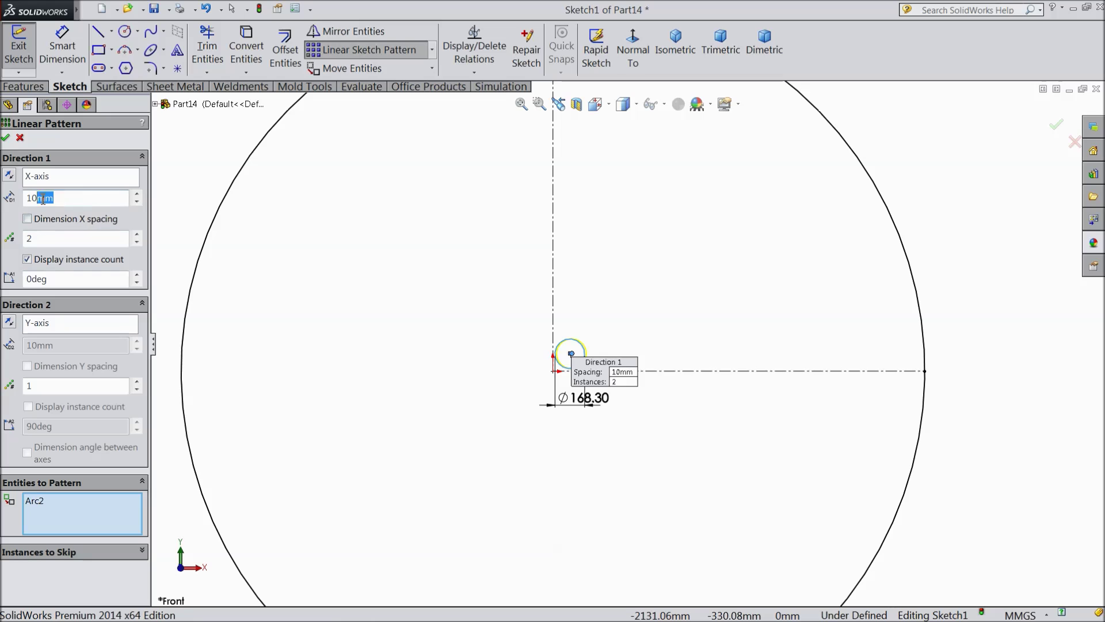
{"action": "type", "text": "50"}
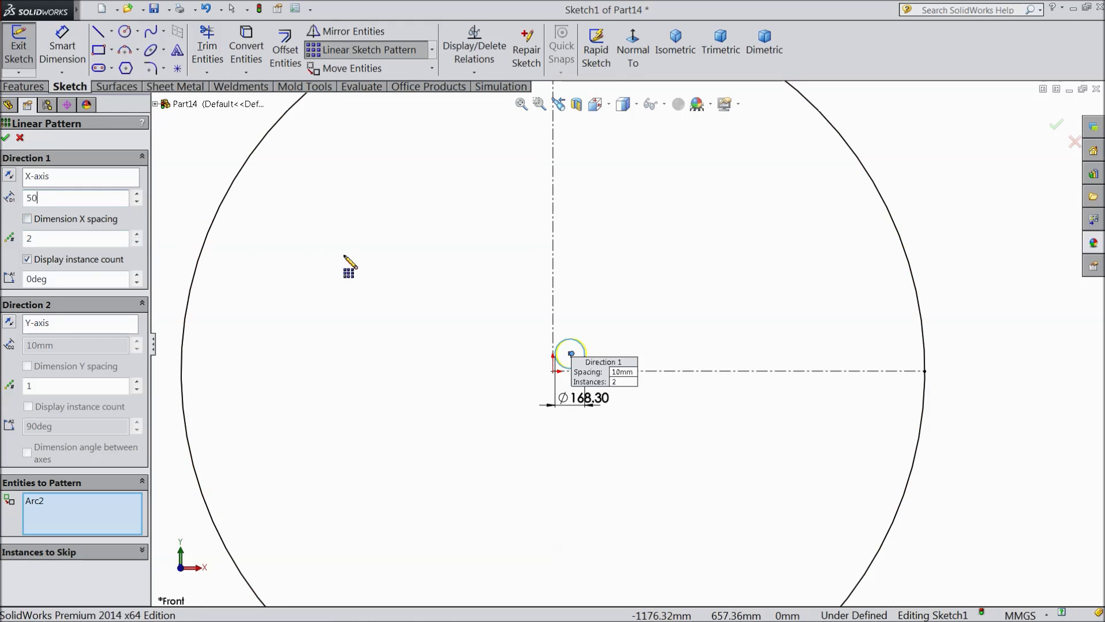
{"action": "key", "text": "Return"}
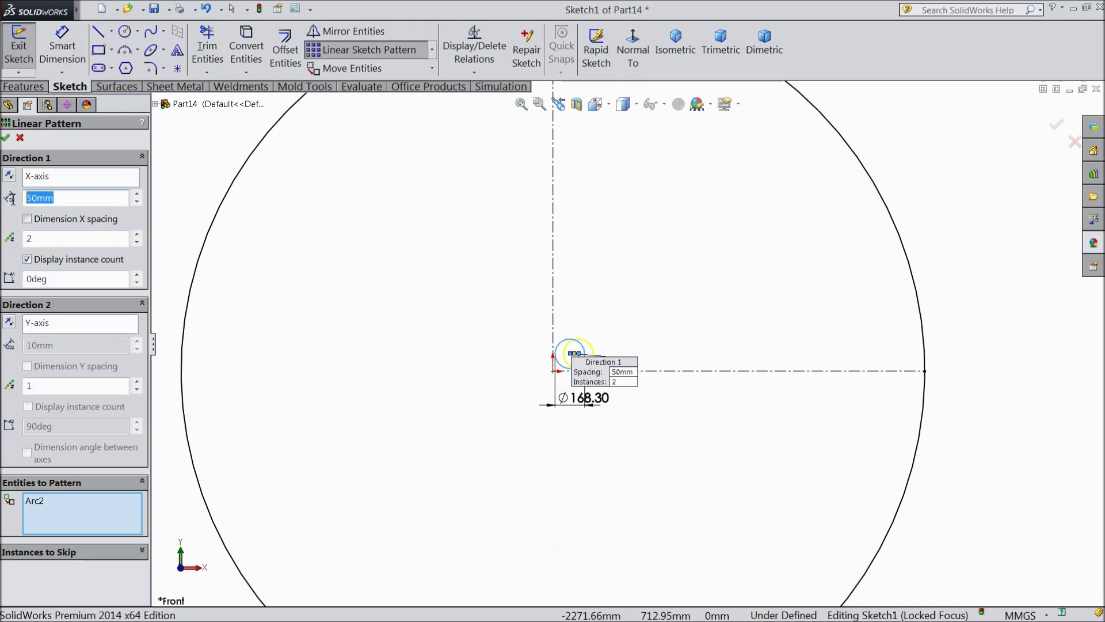
{"action": "type", "text": "19"}
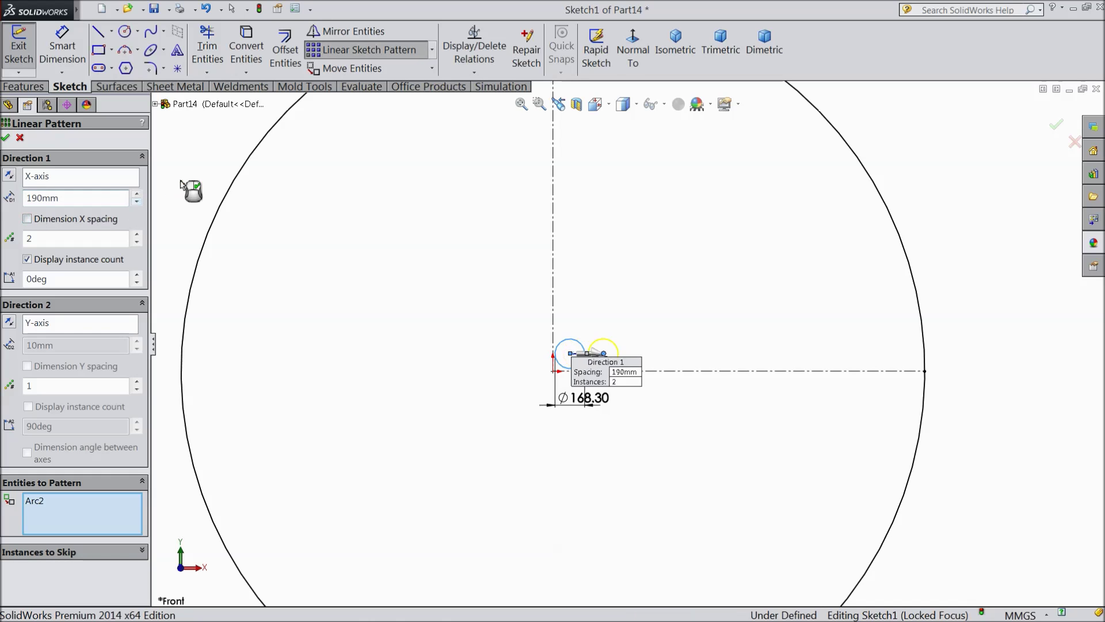
{"action": "scroll", "coordinate": [598, 371], "scroll_direction": "down", "scroll_amount": 3}
{"action": "scroll", "coordinate": [597, 371], "scroll_direction": "down", "scroll_amount": 5}
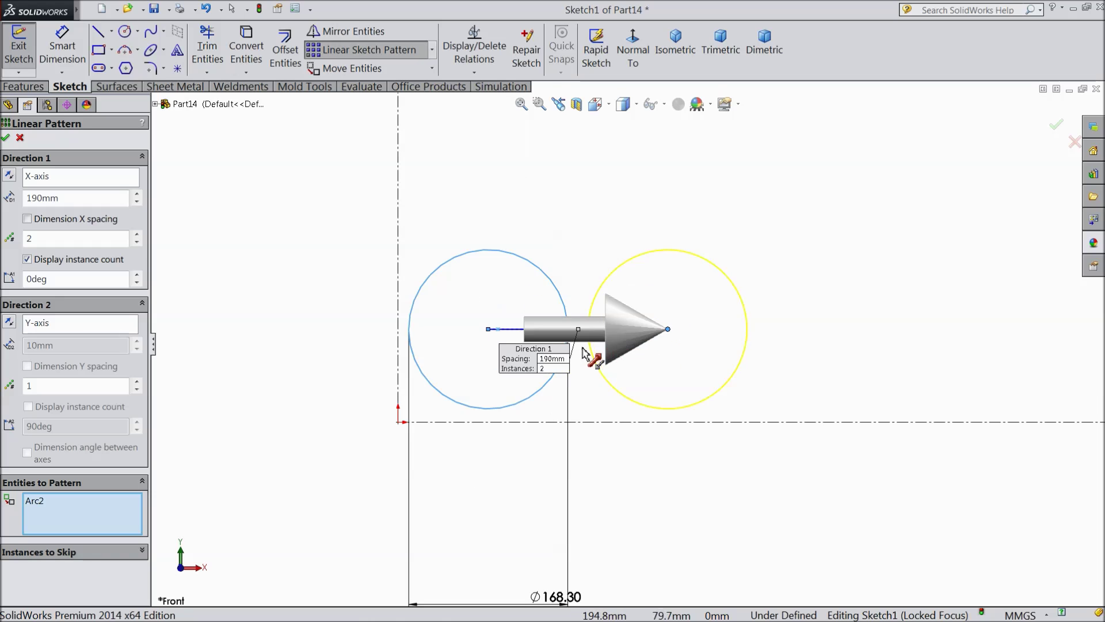
Step: Try X-axis spacings of 200 mm and 240 mm for the circle pattern
{"action": "double_click", "coordinate": [64, 198]}
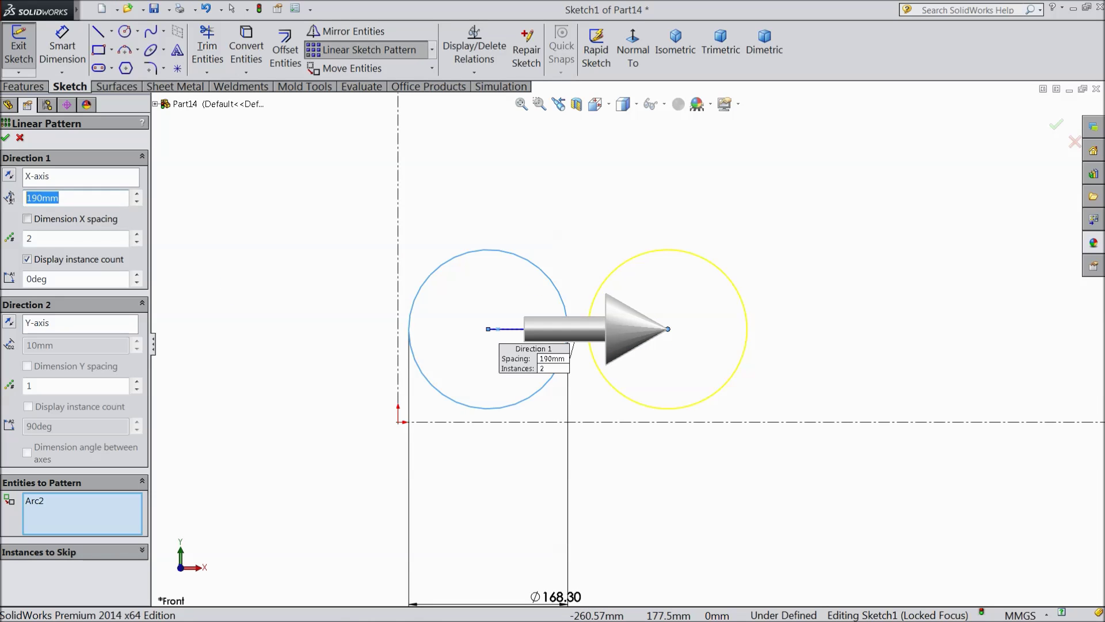
{"action": "type", "text": "200"}
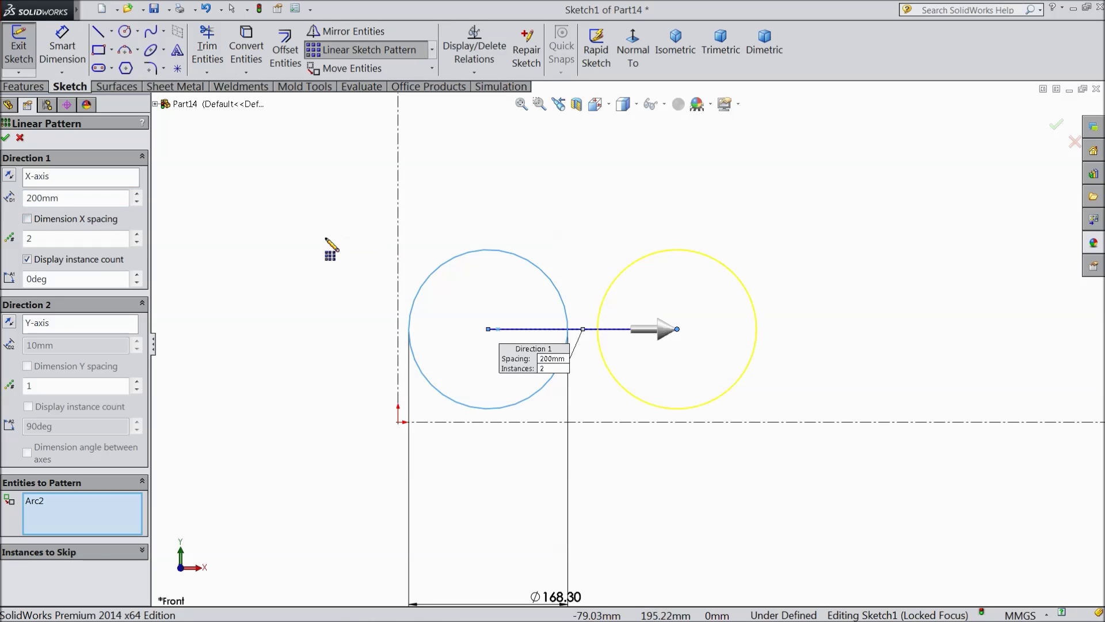
{"action": "key", "text": "z"}
{"action": "key", "text": "z"}
{"action": "key", "text": "z"}
{"action": "key", "text": "z"}
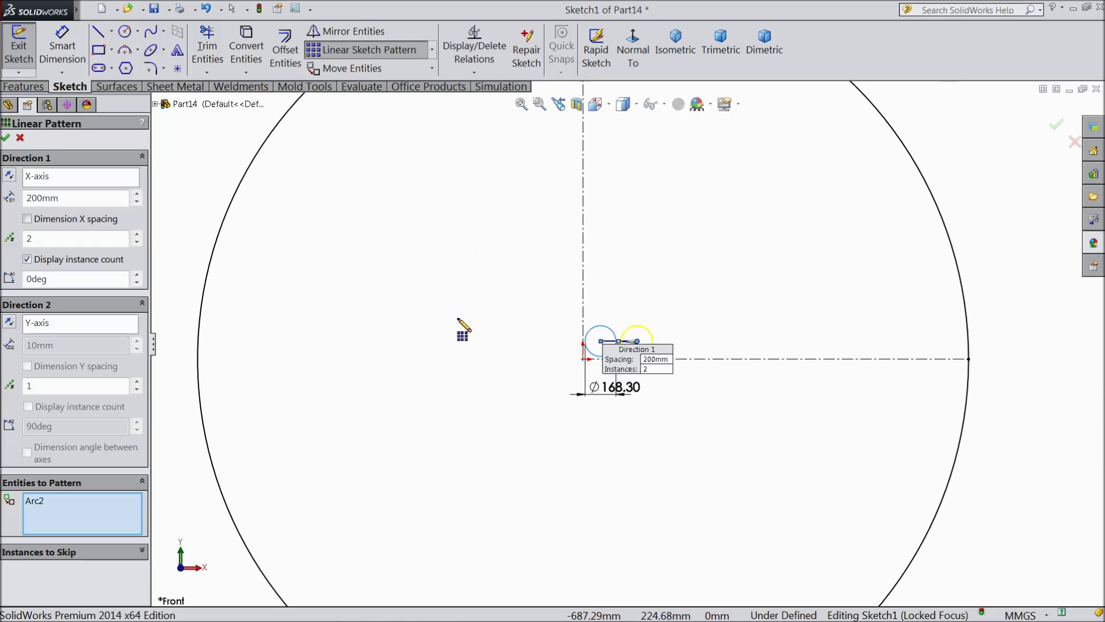
{"action": "scroll", "coordinate": [784, 423], "scroll_direction": "down", "scroll_amount": 3}
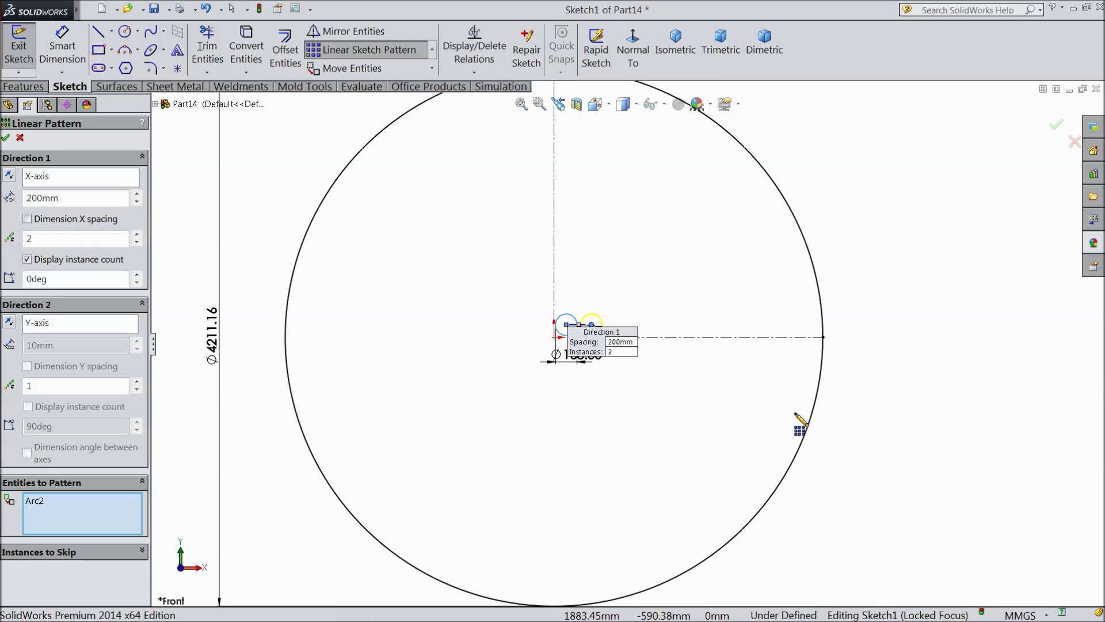
{"action": "left_click_drag", "start_coordinate": [66, 199], "coordinate": [19, 199]}
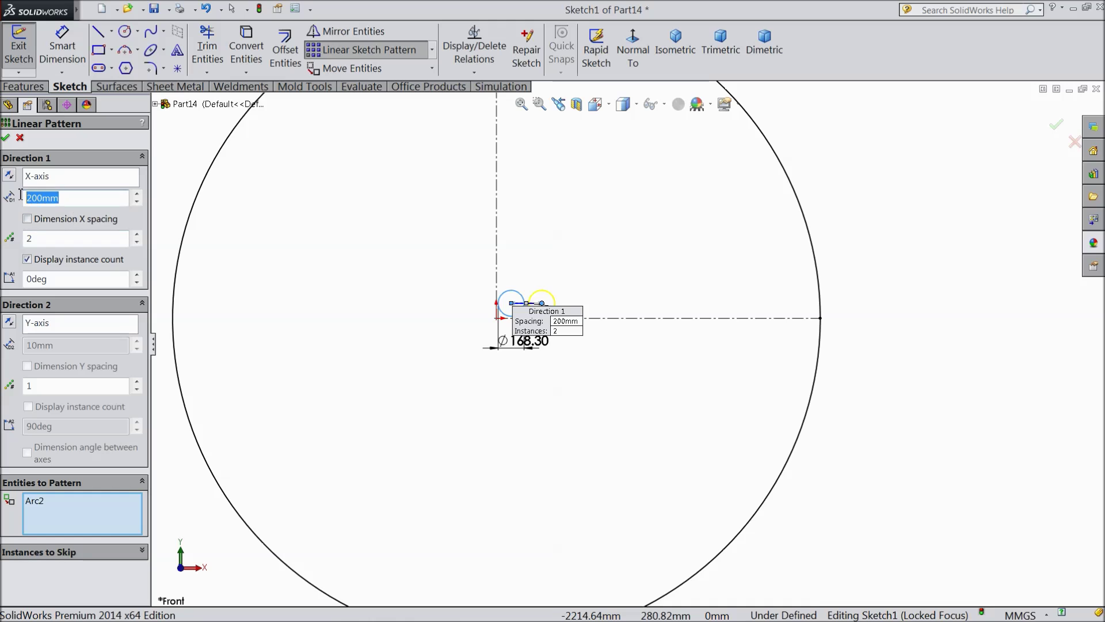
{"action": "type", "text": "2"}
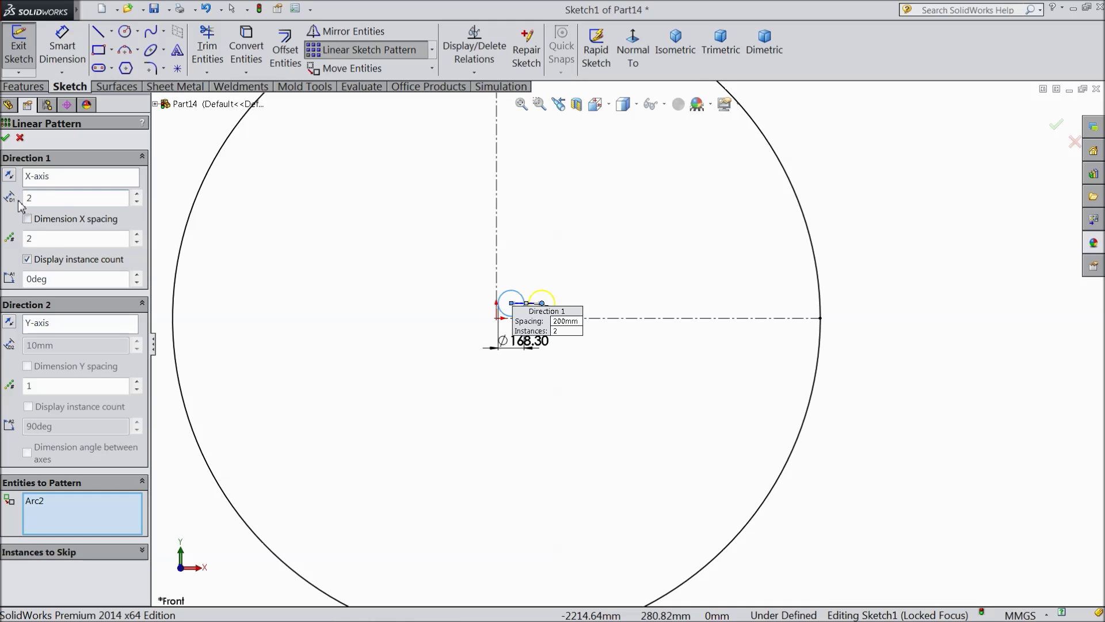
{"action": "type", "text": "40"}
{"action": "key", "text": "Return"}
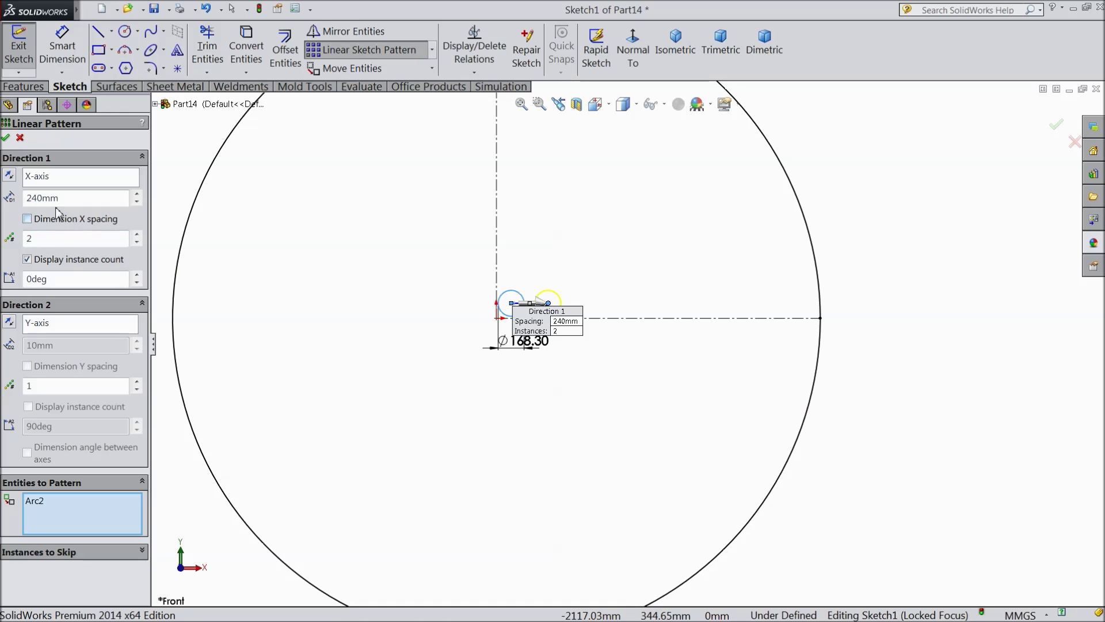
Step: Raise the number of pattern instances along the X-axis to 9
{"action": "left_click", "coordinate": [137, 235]}
{"action": "left_click", "coordinate": [137, 236]}
{"action": "left_click", "coordinate": [137, 235]}
{"action": "left_click", "coordinate": [137, 235]}
{"action": "left_click", "coordinate": [137, 235]}
{"action": "left_click", "coordinate": [137, 235]}
{"action": "left_click", "coordinate": [137, 235]}
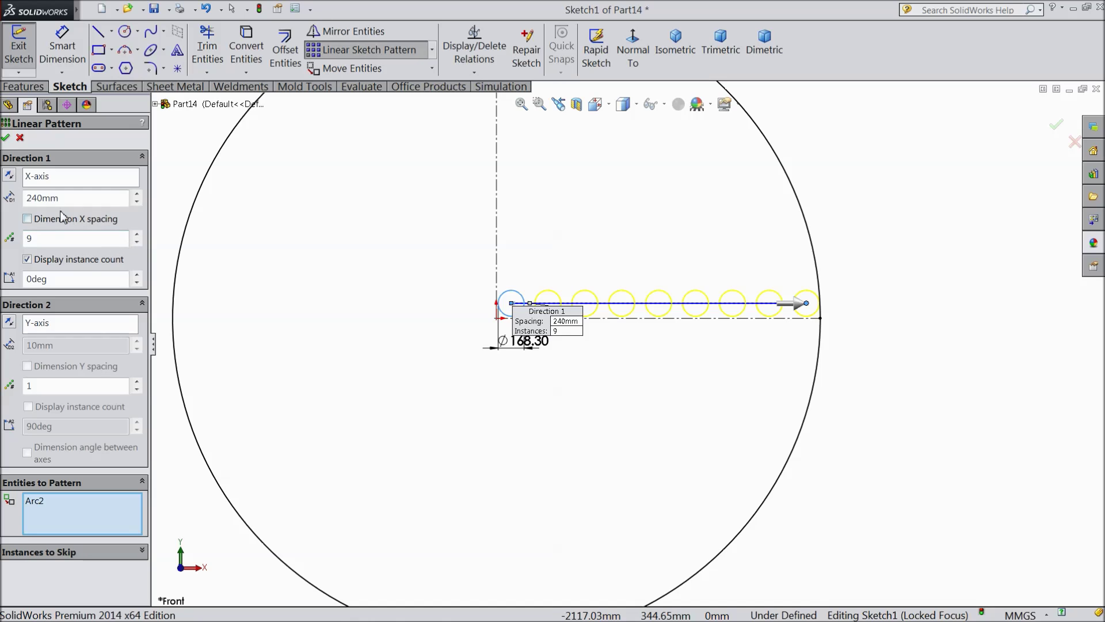
Step: Set the X-axis spacing to 250 mm and reduce the X-axis instance count to 8
{"action": "left_click_drag", "start_coordinate": [53, 197], "coordinate": [19, 198]}
{"action": "type", "text": "250"}
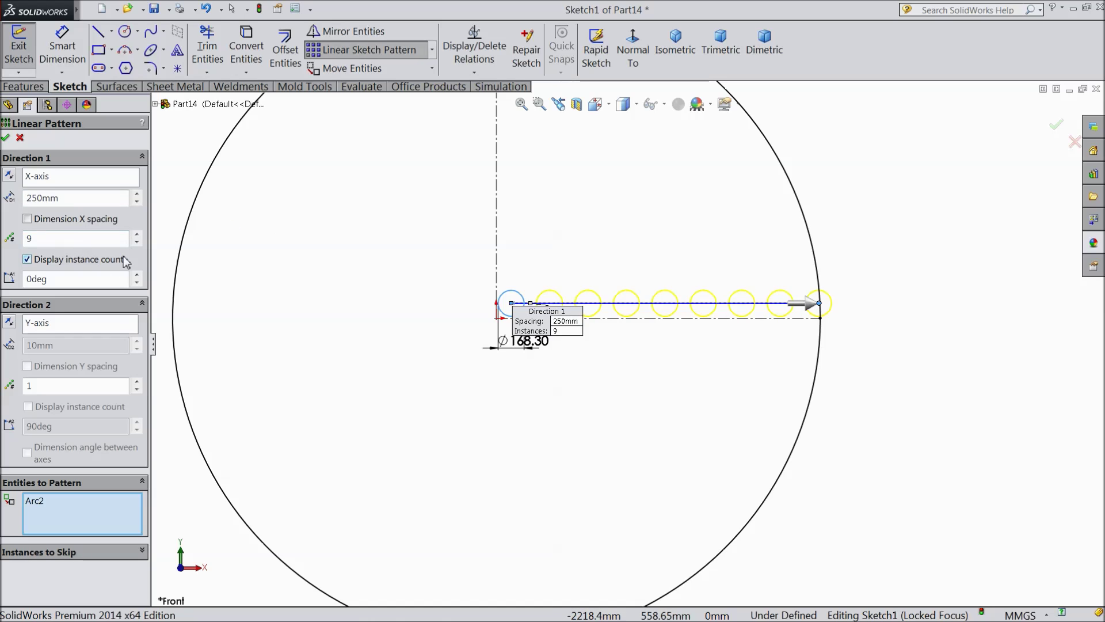
{"action": "left_click", "coordinate": [137, 243]}
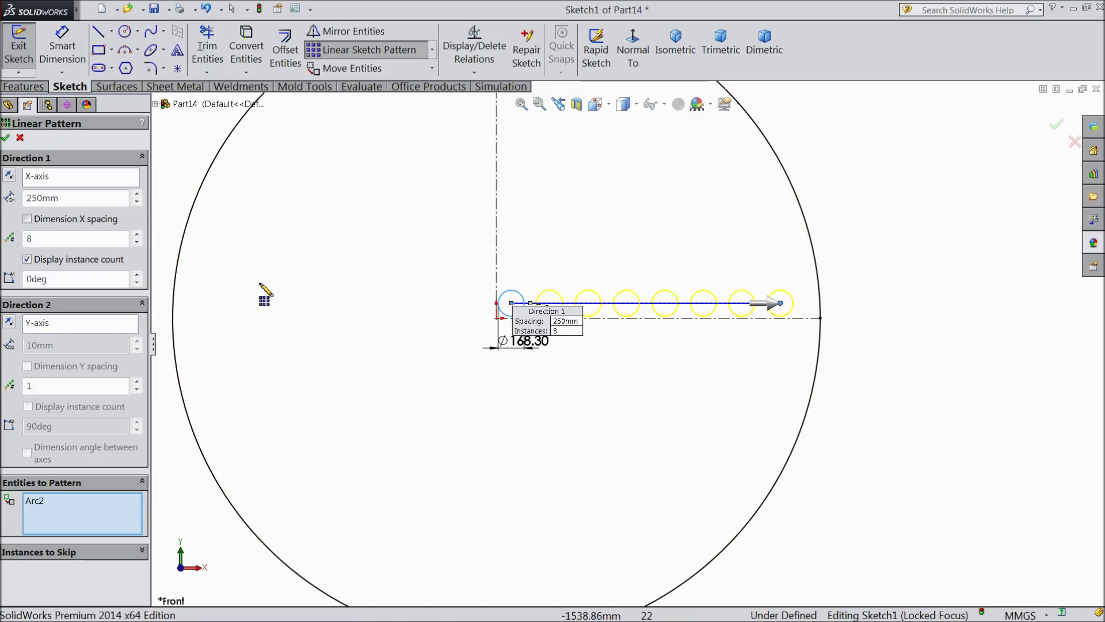
{"action": "scroll", "coordinate": [260, 284], "scroll_direction": "up", "scroll_amount": 1}
{"action": "scroll", "coordinate": [397, 260], "scroll_direction": "up", "scroll_amount": 2}
{"action": "scroll", "coordinate": [659, 251], "scroll_direction": "down", "scroll_amount": 2}
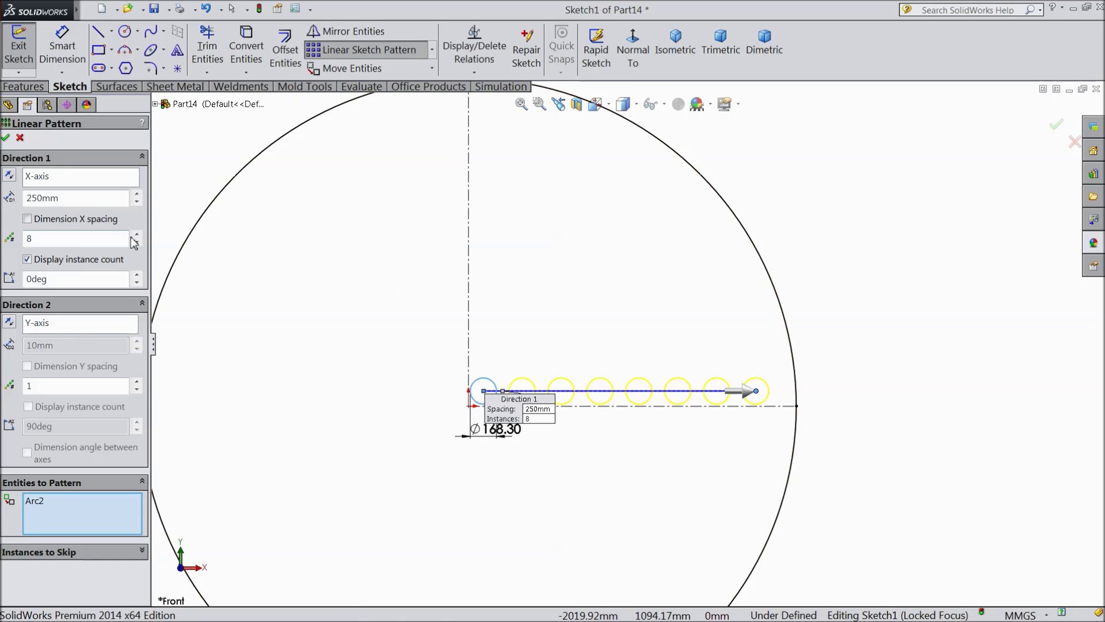
Step: Add a second pattern direction along the Y-axis with 3 instances spaced 250 mm apart
{"action": "left_click", "coordinate": [137, 383]}
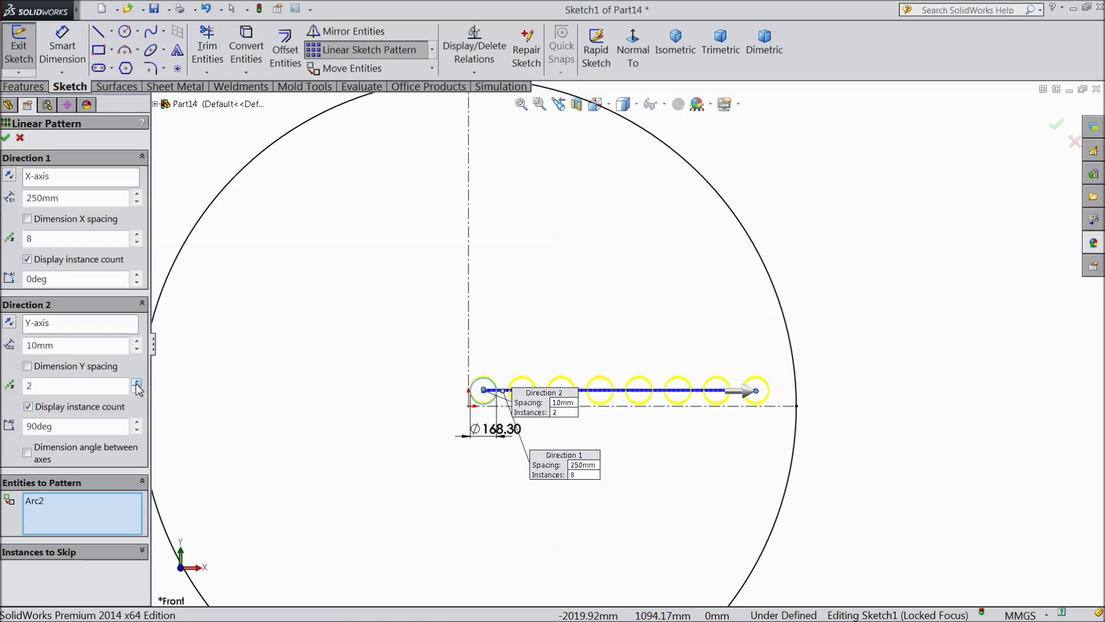
{"action": "left_click", "coordinate": [137, 383]}
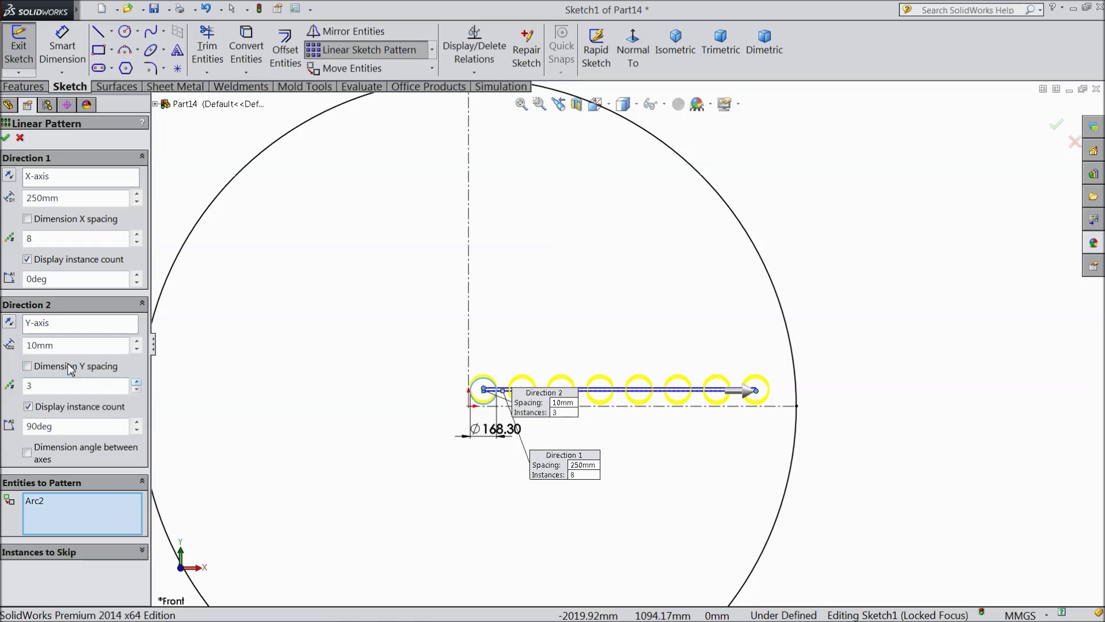
{"action": "left_click_drag", "start_coordinate": [57, 344], "coordinate": [6, 339]}
{"action": "type", "text": "250"}
{"action": "key", "text": "Return"}
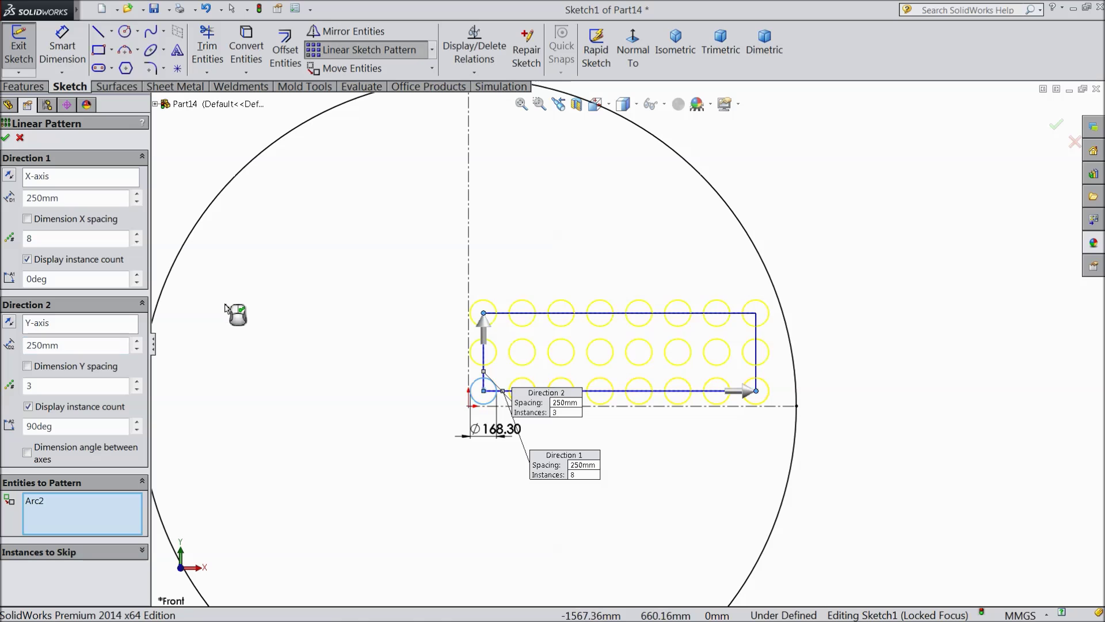
Step: Raise the number of pattern instances along the Y-axis to 8
{"action": "left_click", "coordinate": [137, 383]}
{"action": "left_click", "coordinate": [137, 384]}
{"action": "left_click", "coordinate": [137, 383]}
{"action": "left_click", "coordinate": [137, 384]}
{"action": "left_click", "coordinate": [137, 383]}
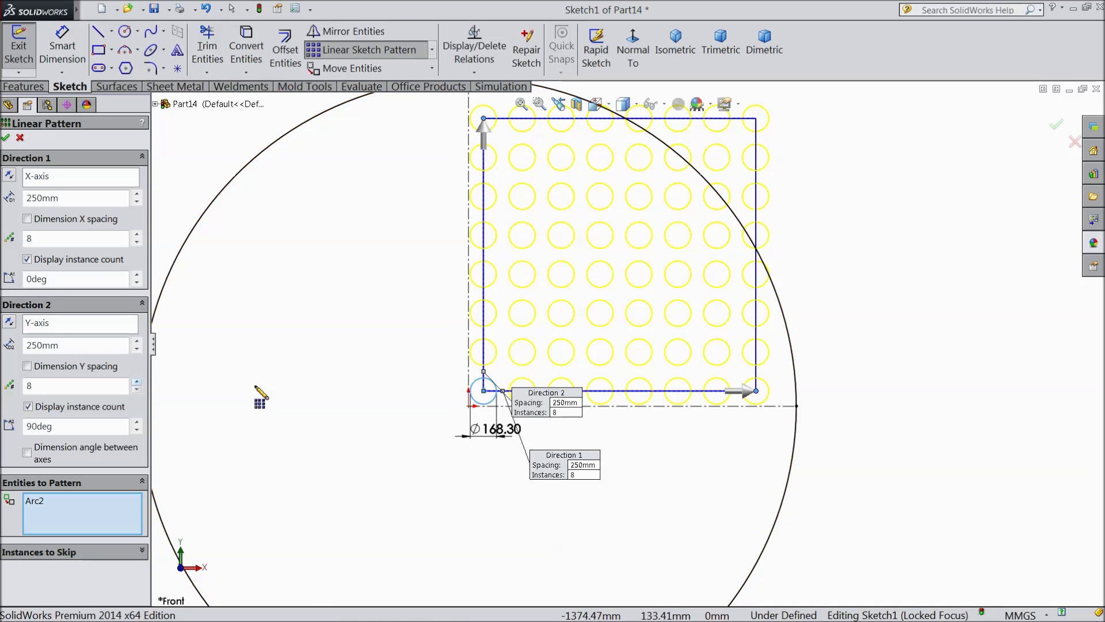
{"action": "scroll", "coordinate": [259, 395], "scroll_direction": "up", "scroll_amount": 1}
{"action": "left_click", "coordinate": [137, 382]}
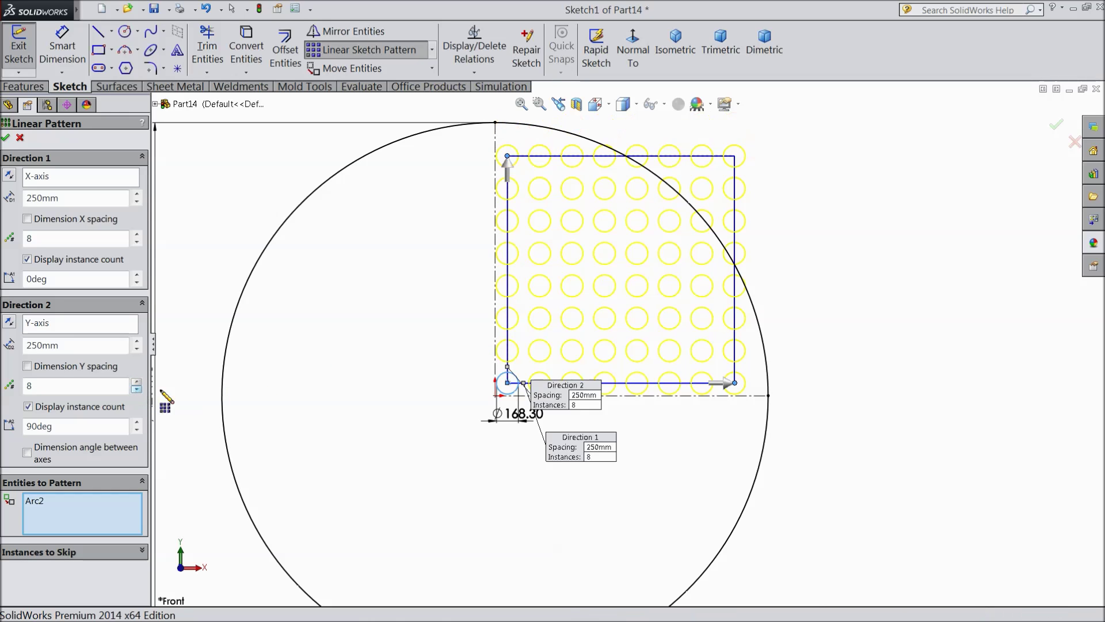
{"action": "scroll", "coordinate": [639, 286], "scroll_direction": "down", "scroll_amount": 1}
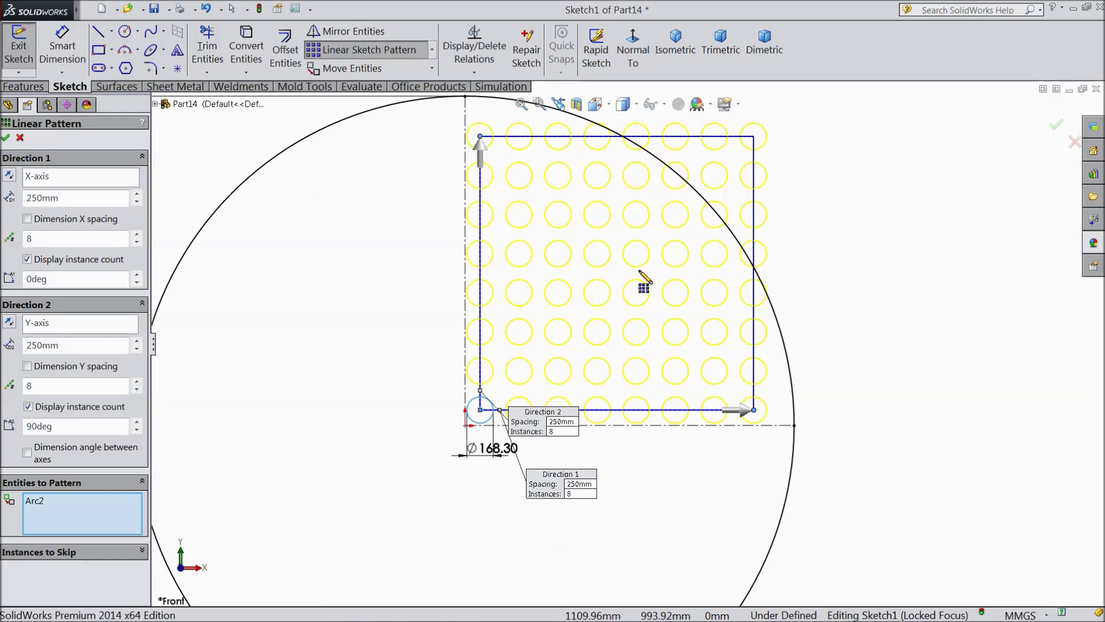
Step: Skip the pattern instances (5,8), (6,8), (7,8), (8,8), (8,7) and (7,7) near the grid's outer corner
{"action": "left_click", "coordinate": [140, 553]}
{"action": "left_click", "coordinate": [59, 575]}
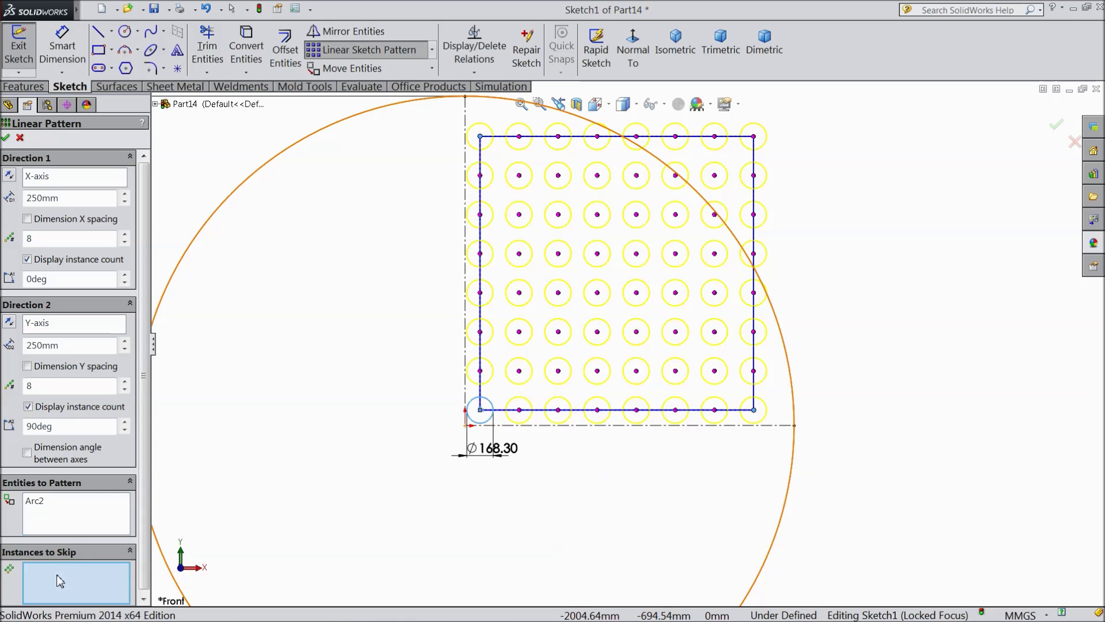
{"action": "scroll", "coordinate": [756, 210], "scroll_direction": "down", "scroll_amount": 2}
{"action": "scroll", "coordinate": [657, 239], "scroll_direction": "down", "scroll_amount": 2}
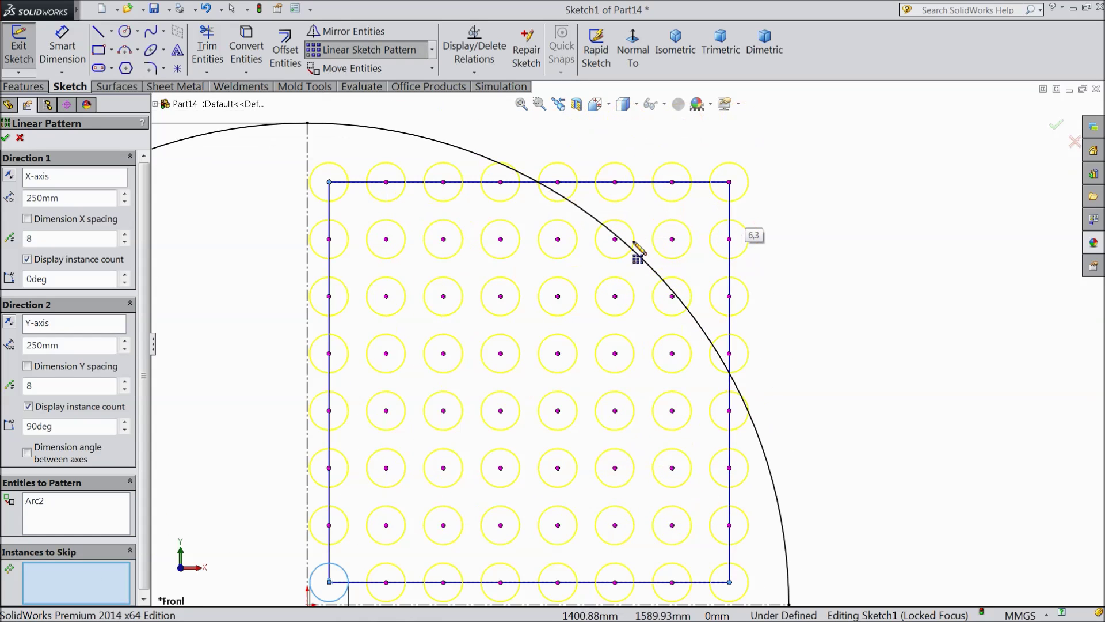
{"action": "left_click", "coordinate": [559, 183]}
{"action": "left_click", "coordinate": [615, 183]}
{"action": "left_click", "coordinate": [672, 183]}
{"action": "left_click", "coordinate": [729, 182]}
{"action": "left_click", "coordinate": [729, 239]}
{"action": "left_click", "coordinate": [671, 239]}
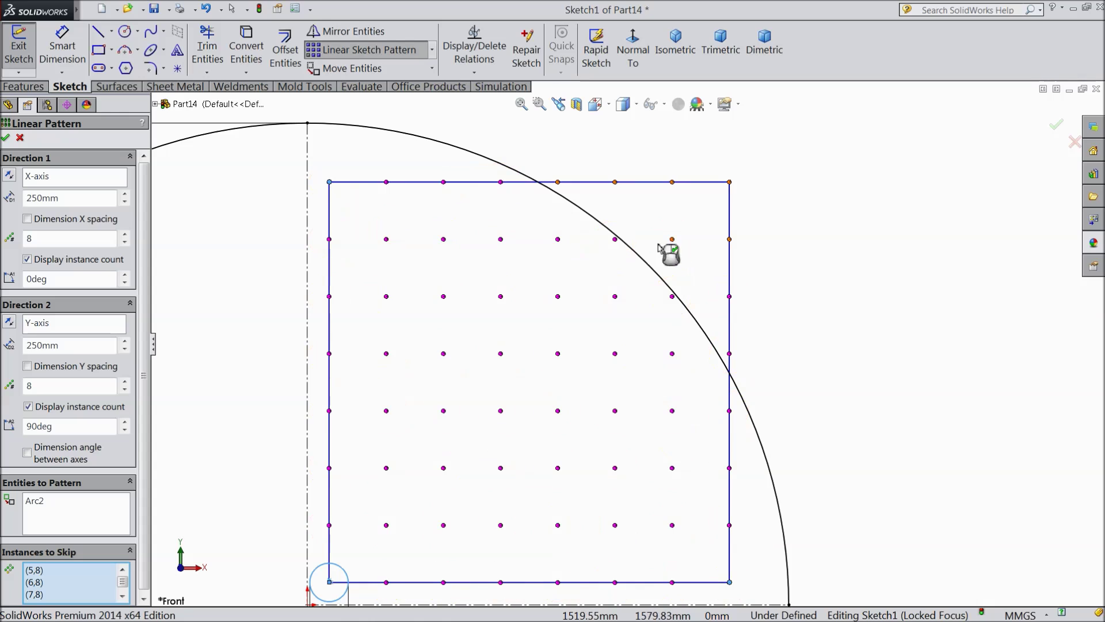
Step: Also skip instances (6,7), (4,8), (8,6), (7,6), (8,5) and (8,4), and accept the circle pattern
{"action": "left_click", "coordinate": [615, 239]}
{"action": "left_click", "coordinate": [501, 183]}
{"action": "left_click", "coordinate": [730, 298]}
{"action": "left_click", "coordinate": [672, 297]}
{"action": "left_click", "coordinate": [729, 355]}
{"action": "left_click", "coordinate": [730, 412]}
{"action": "scroll", "coordinate": [599, 464], "scroll_direction": "up", "scroll_amount": 2}
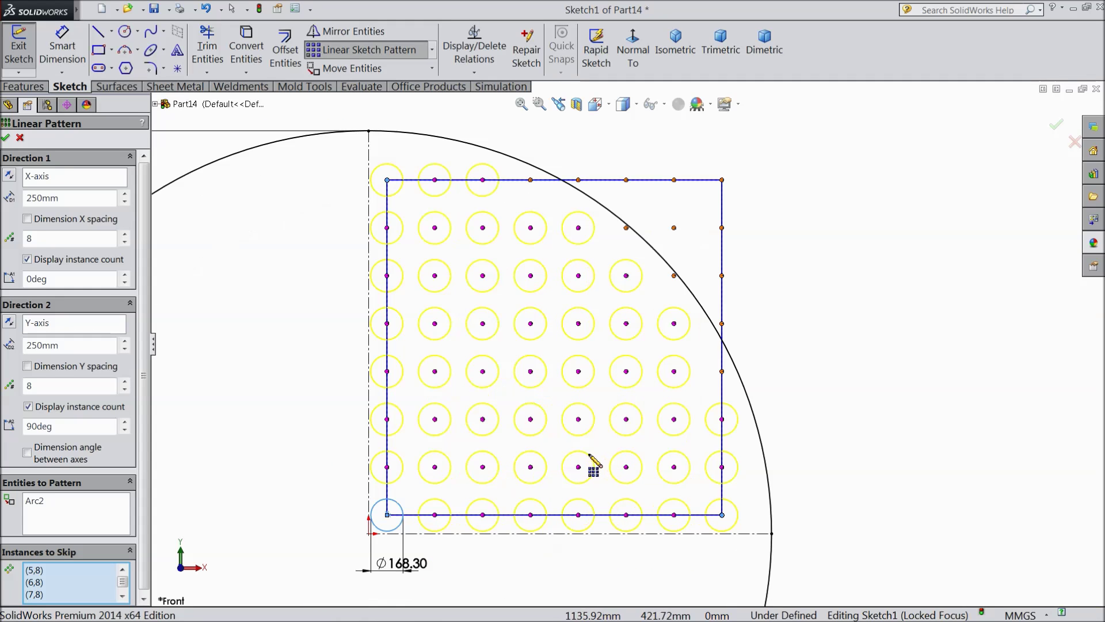
{"action": "left_click", "coordinate": [7, 138]}
{"action": "scroll", "coordinate": [371, 242], "scroll_direction": "up", "scroll_amount": 4}
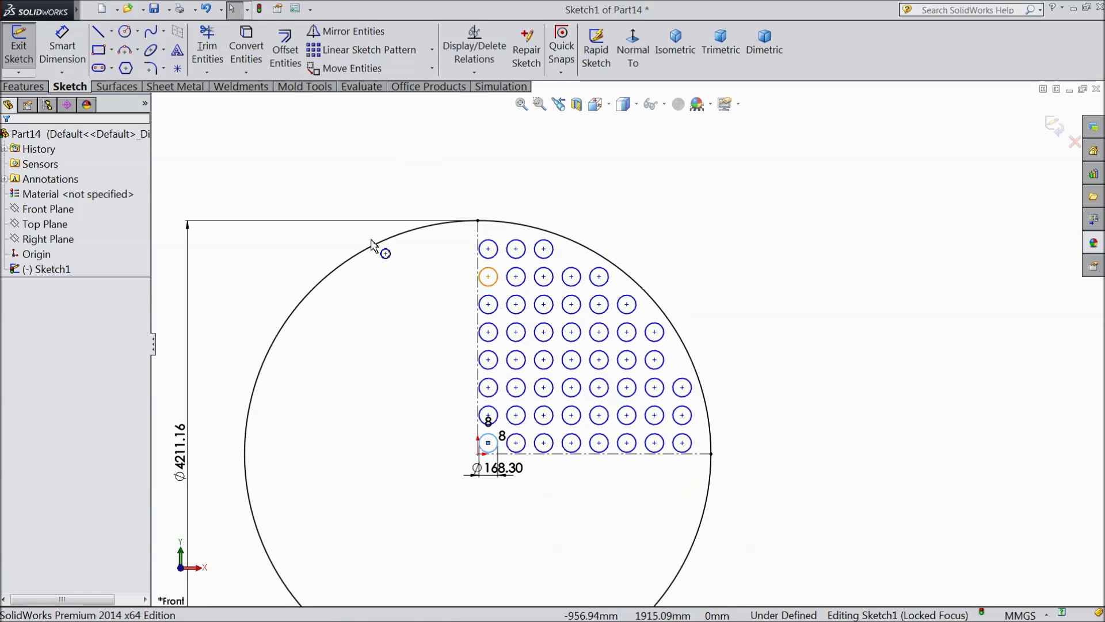
Step: Mirror the quarter pattern of small circles about the horizontal centerline into the disc's lower half
{"action": "left_click_drag", "start_coordinate": [435, 234], "coordinate": [724, 486]}
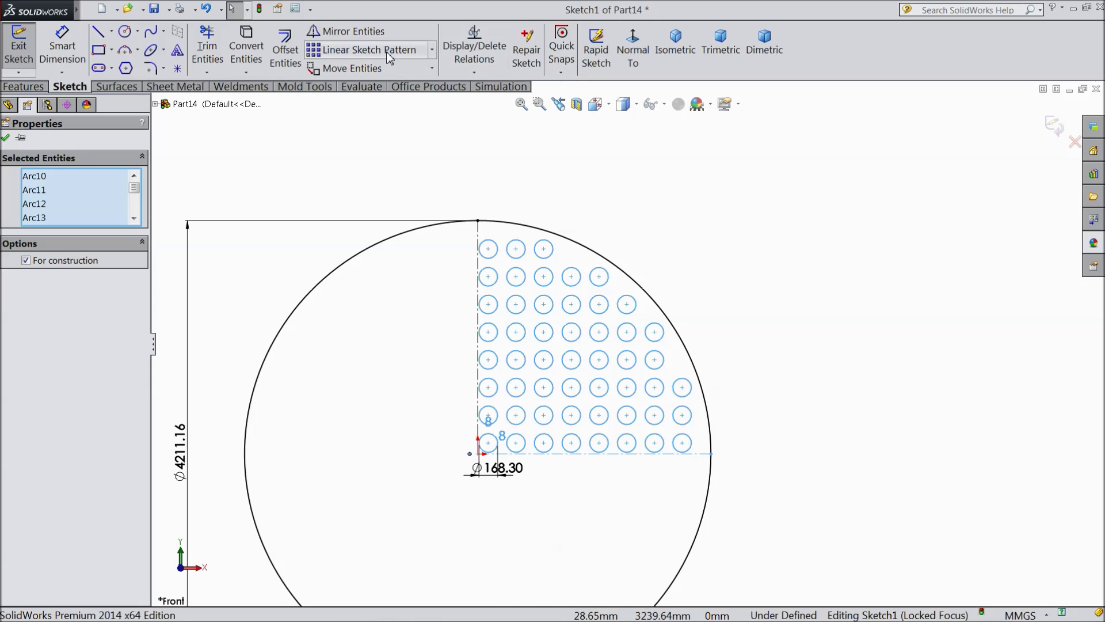
{"action": "left_click", "coordinate": [351, 32]}
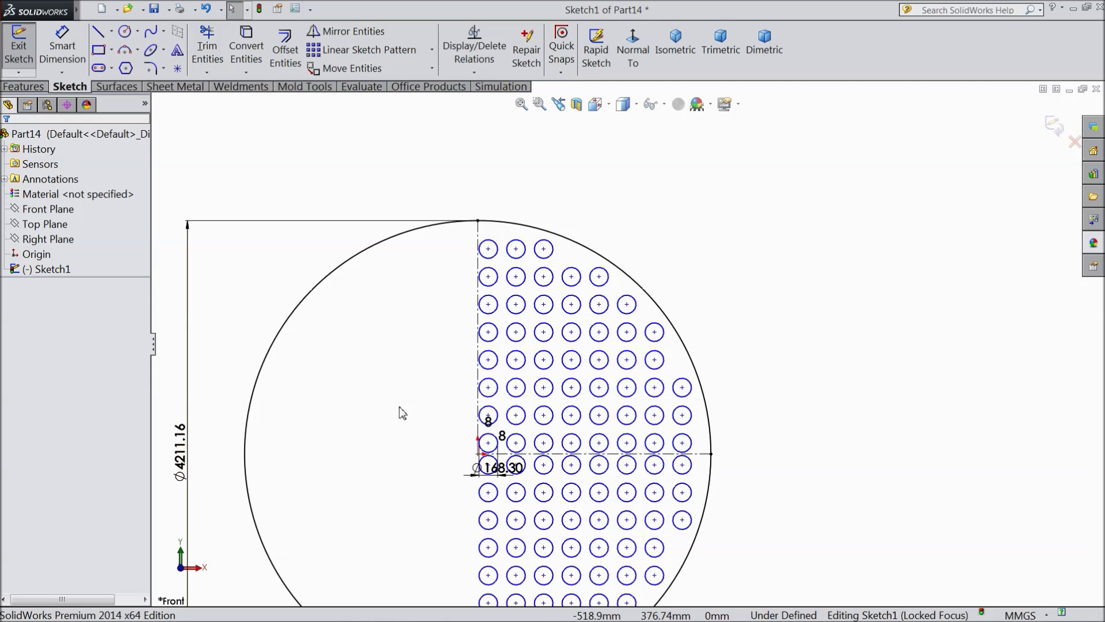
{"action": "scroll", "coordinate": [566, 455], "scroll_direction": "up", "scroll_amount": 1}
{"action": "scroll", "coordinate": [566, 423], "scroll_direction": "up", "scroll_amount": 3}
{"action": "scroll", "coordinate": [570, 375], "scroll_direction": "down", "scroll_amount": 3}
Step: Mirror the small circles in the disc's right half about the vertical centerline, keeping the originals
{"action": "left_click_drag", "start_coordinate": [502, 218], "coordinate": [732, 547]}
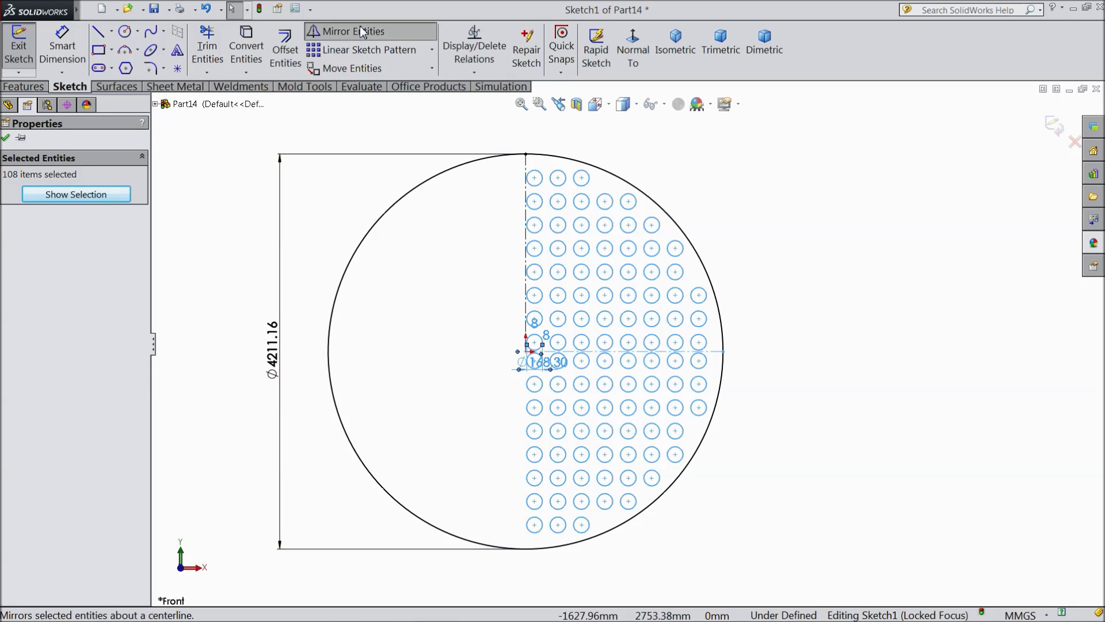
{"action": "key", "text": "Escape"}
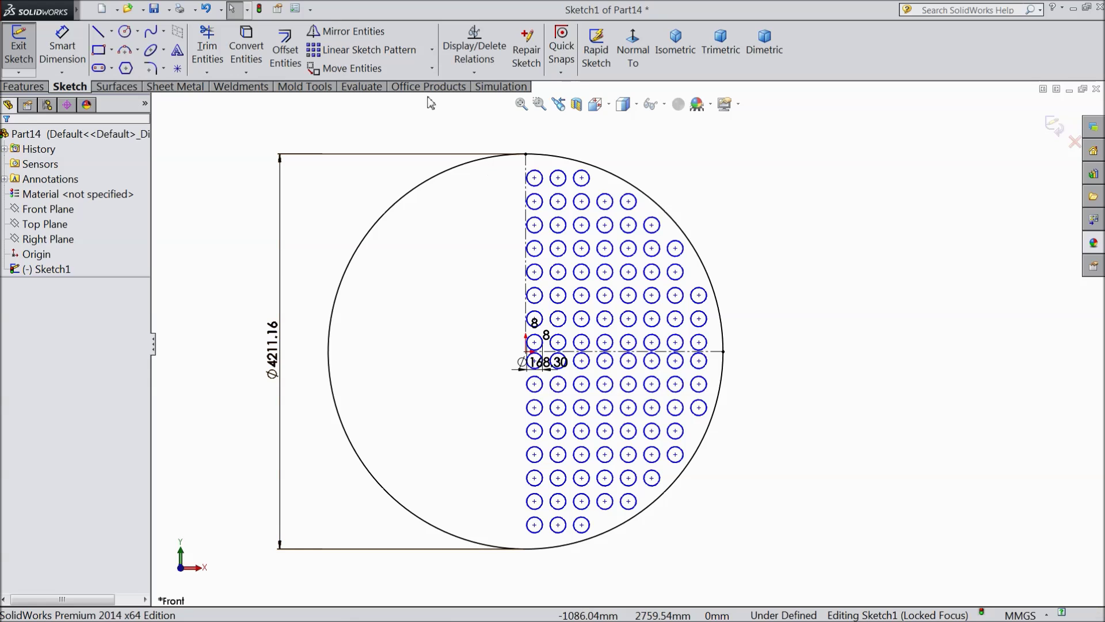
{"action": "left_click", "coordinate": [346, 32]}
{"action": "left_click", "coordinate": [512, 157]}
{"action": "left_click_drag", "start_coordinate": [512, 159], "coordinate": [728, 556]}
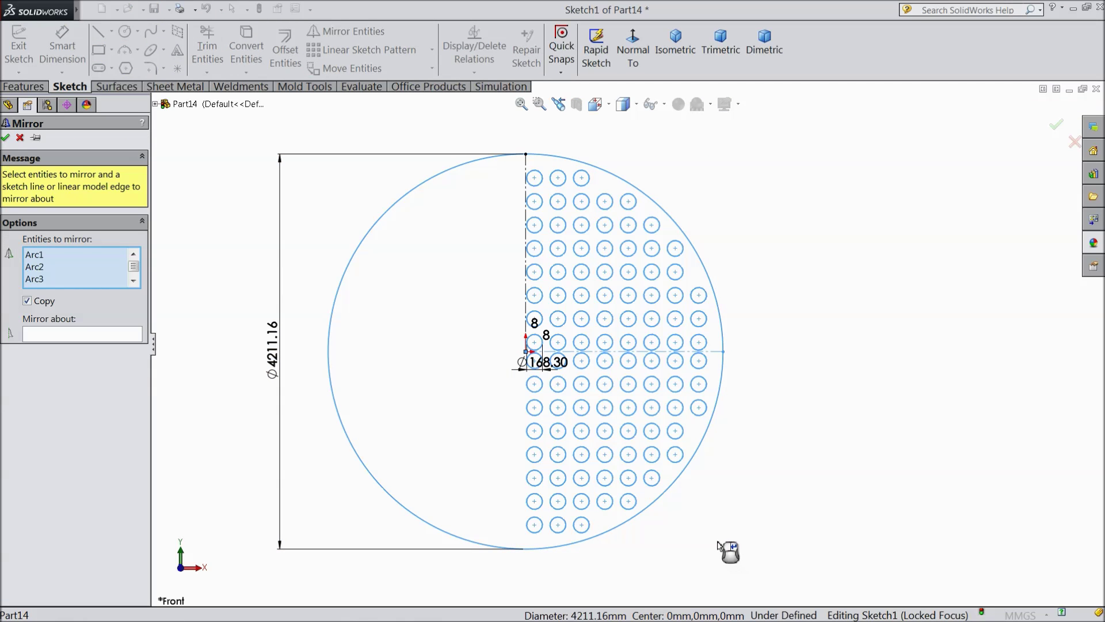
{"action": "left_click", "coordinate": [91, 336]}
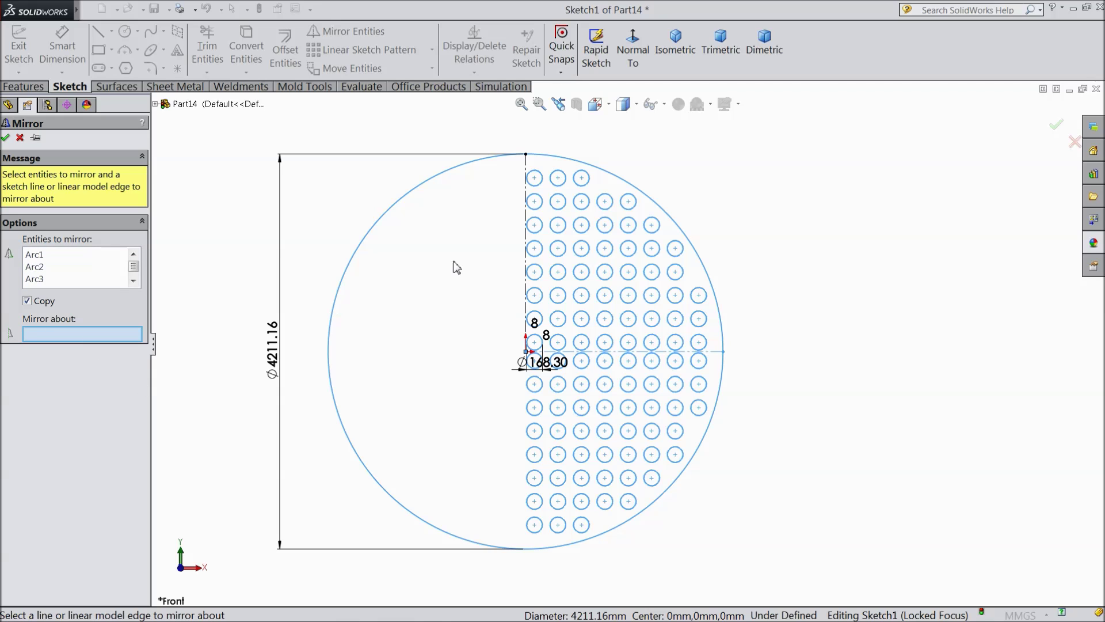
{"action": "left_click", "coordinate": [526, 176]}
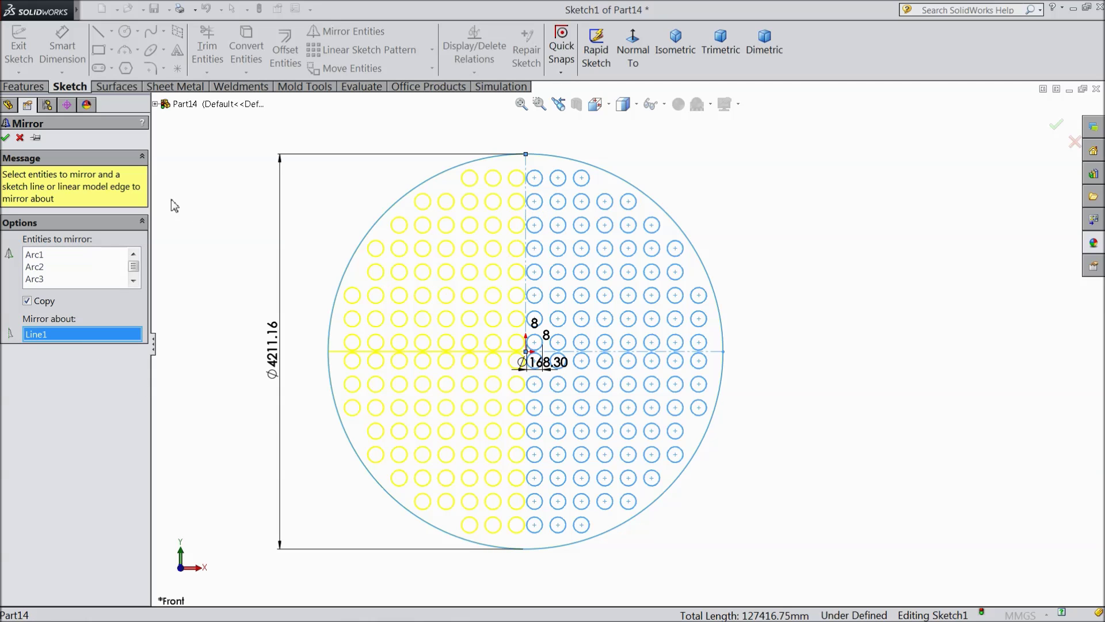
{"action": "left_click", "coordinate": [7, 138]}
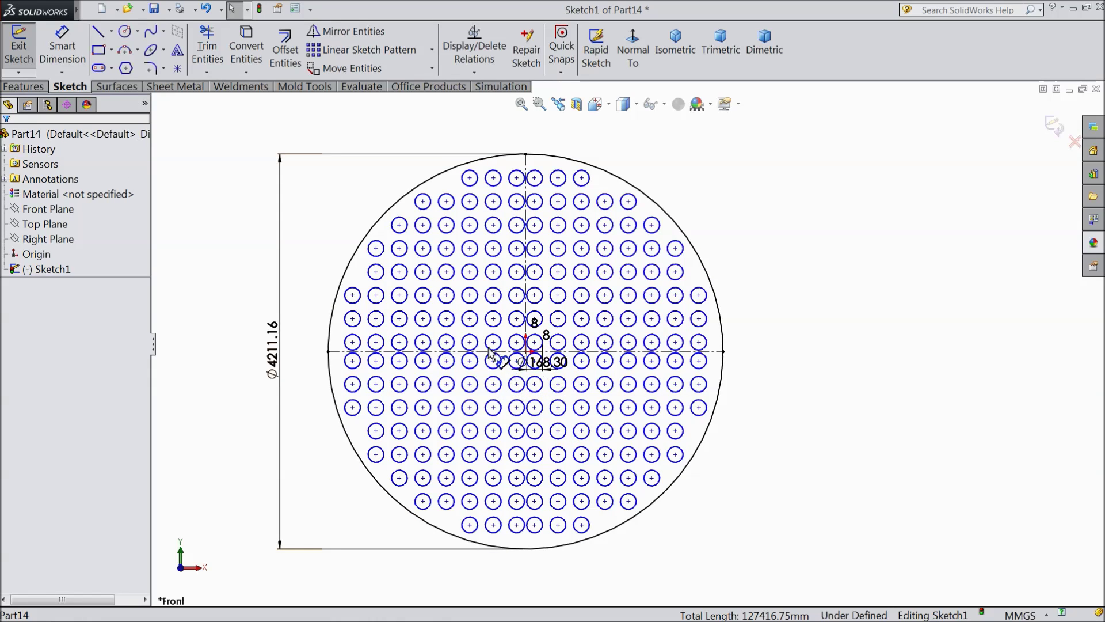
Step: Extrude the disc sketch with its circular holes as a blind boss 48.891 mm deep
{"action": "left_click", "coordinate": [22, 87]}
{"action": "left_click", "coordinate": [22, 61]}
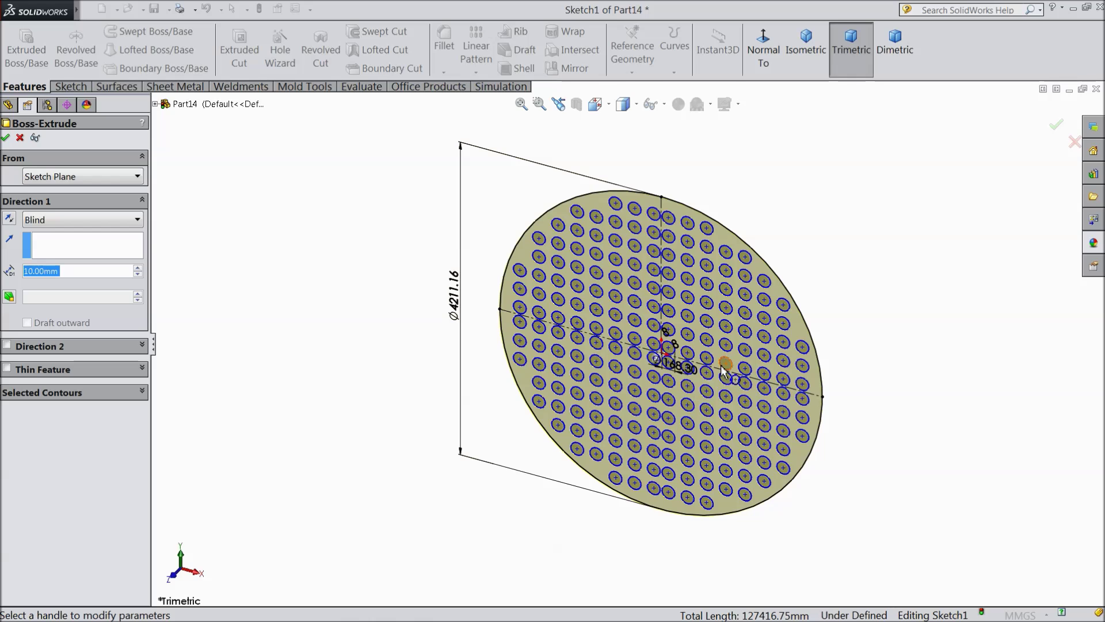
{"action": "scroll", "coordinate": [724, 372], "scroll_direction": "down", "scroll_amount": 3}
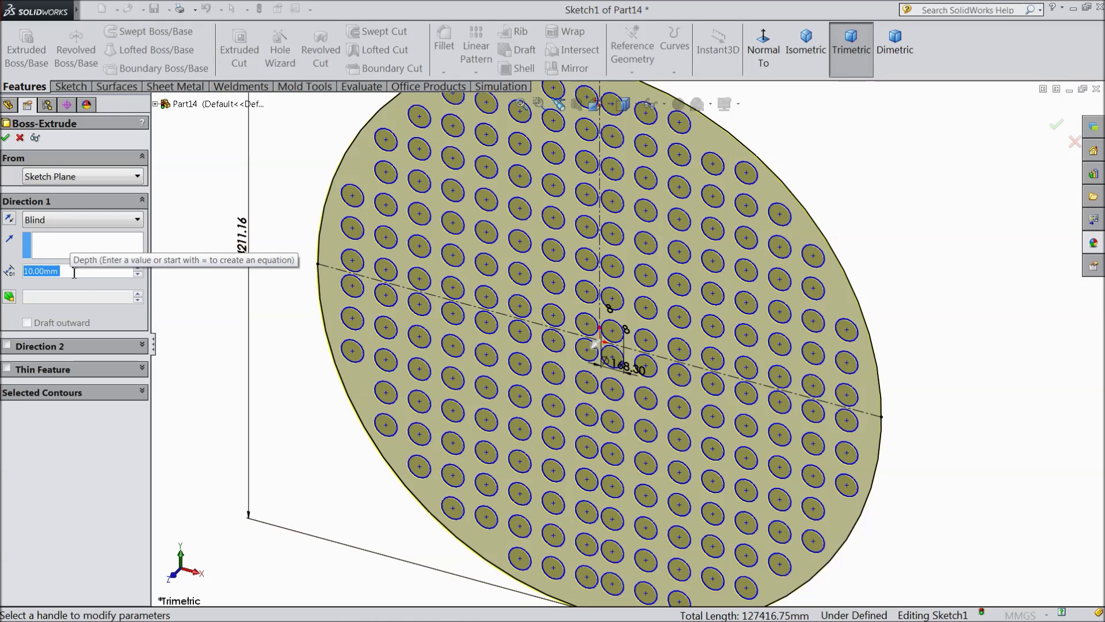
{"action": "type", "text": "48."}
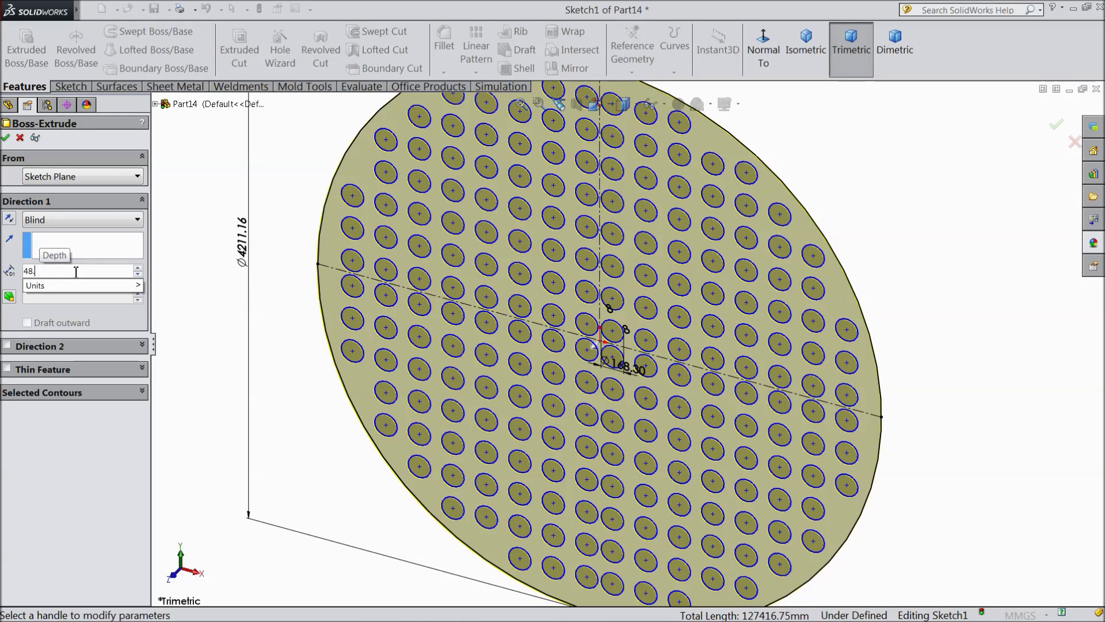
{"action": "type", "text": "891"}
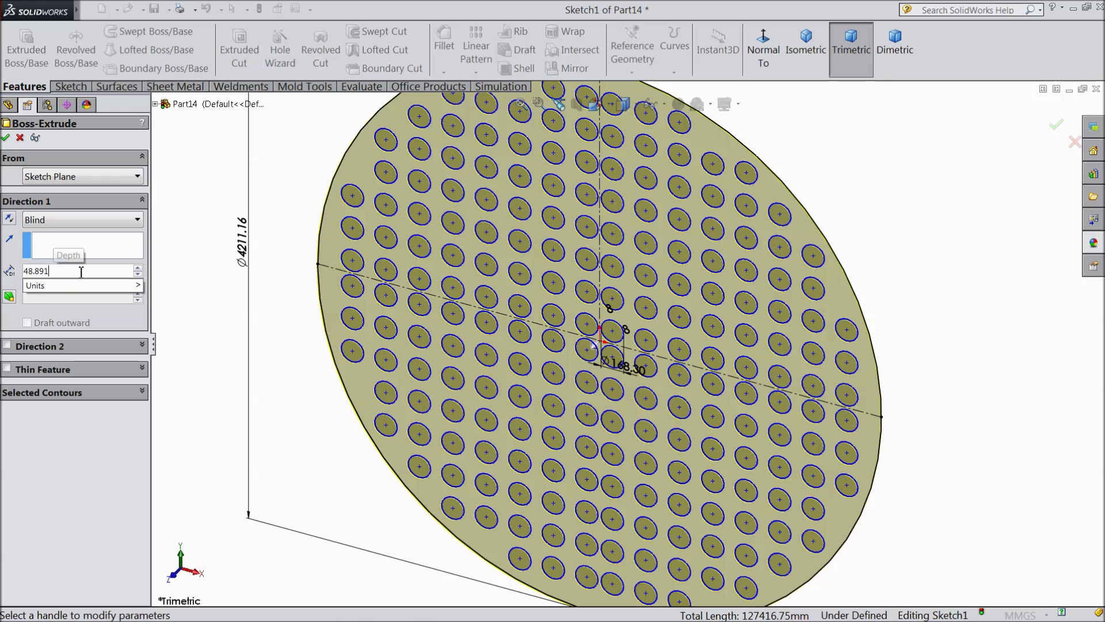
{"action": "key", "text": "Return"}
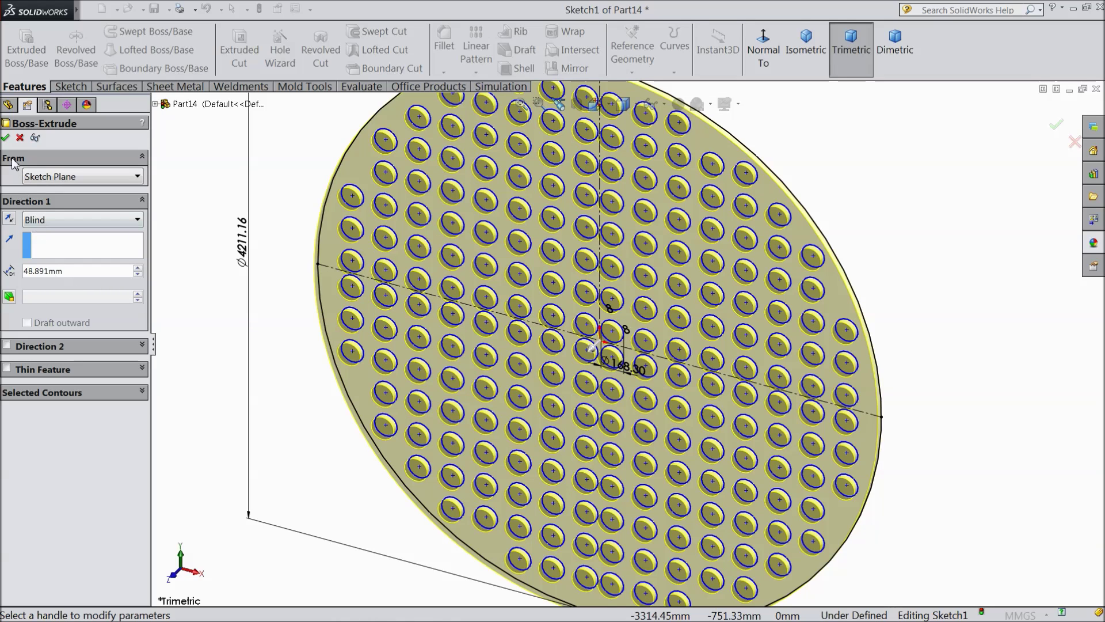
{"action": "left_click", "coordinate": [6, 138]}
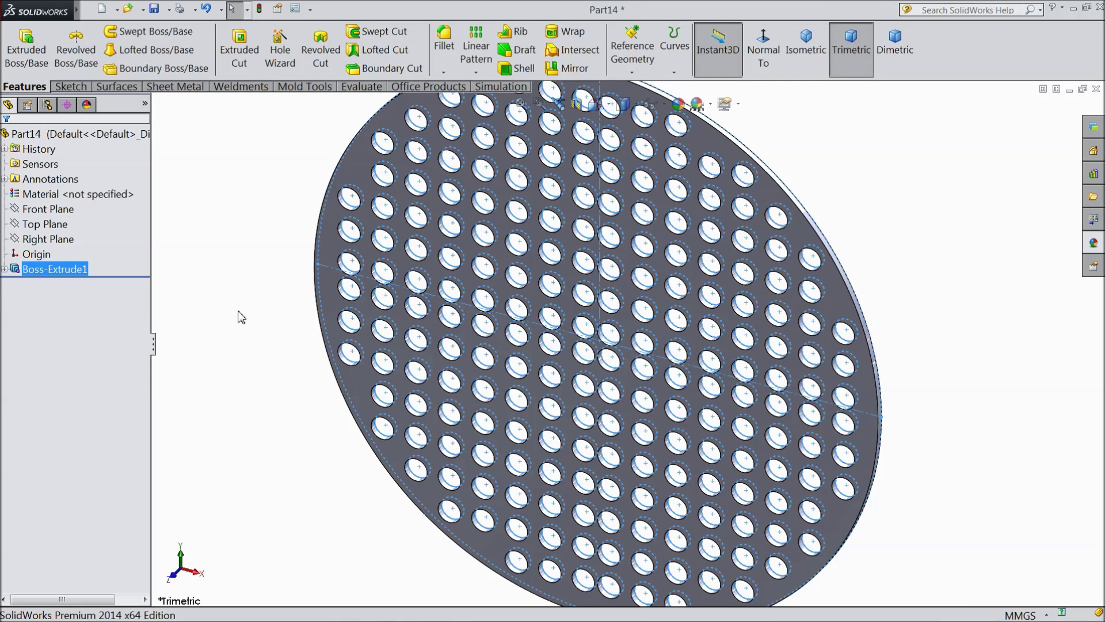
{"action": "left_click", "coordinate": [264, 334]}
Step: Create a reference plane offset 2000 mm from the Front Plane, flipped to lie behind the perforated plate
{"action": "key", "text": "f"}
{"action": "mouse_move", "coordinate": [316, 370]}
{"action": "middle_mouse_down"}
{"action": "mouse_move", "coordinate": [336, 323]}
{"action": "mouse_move", "coordinate": [319, 362]}
{"action": "middle_mouse_up"}
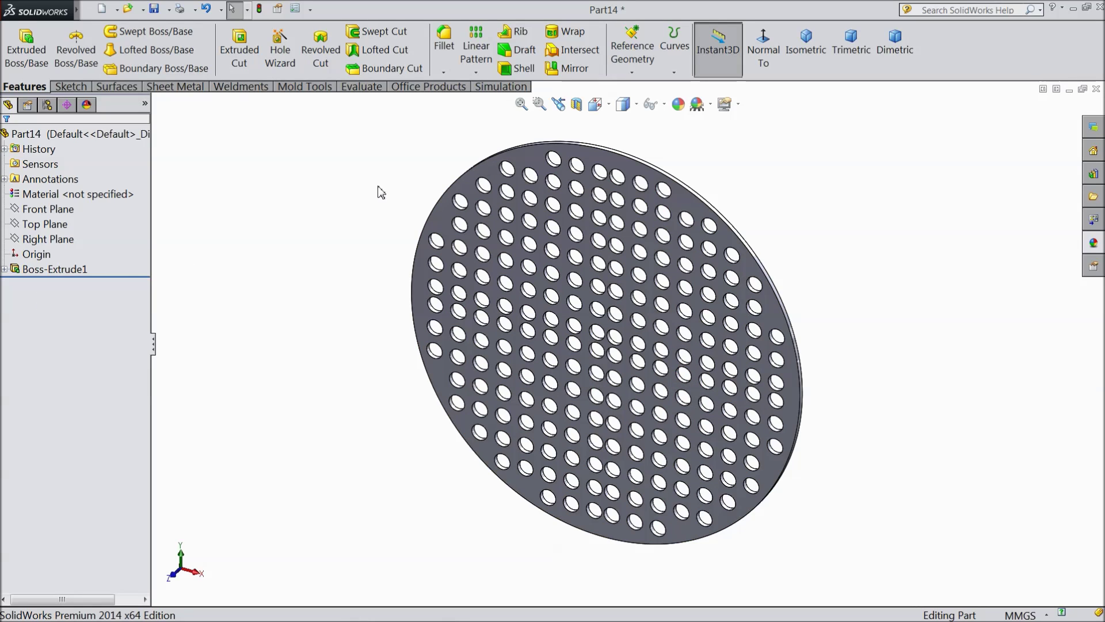
{"action": "key", "text": "f"}
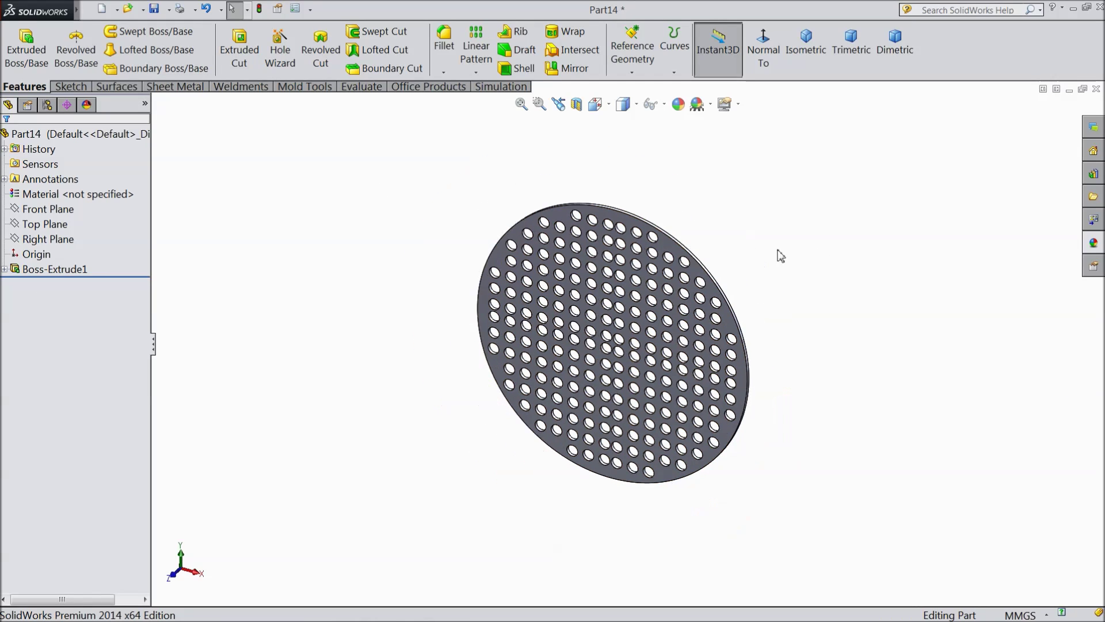
{"action": "scroll", "coordinate": [848, 261], "scroll_direction": "down", "scroll_amount": 2}
{"action": "left_click", "coordinate": [48, 209]}
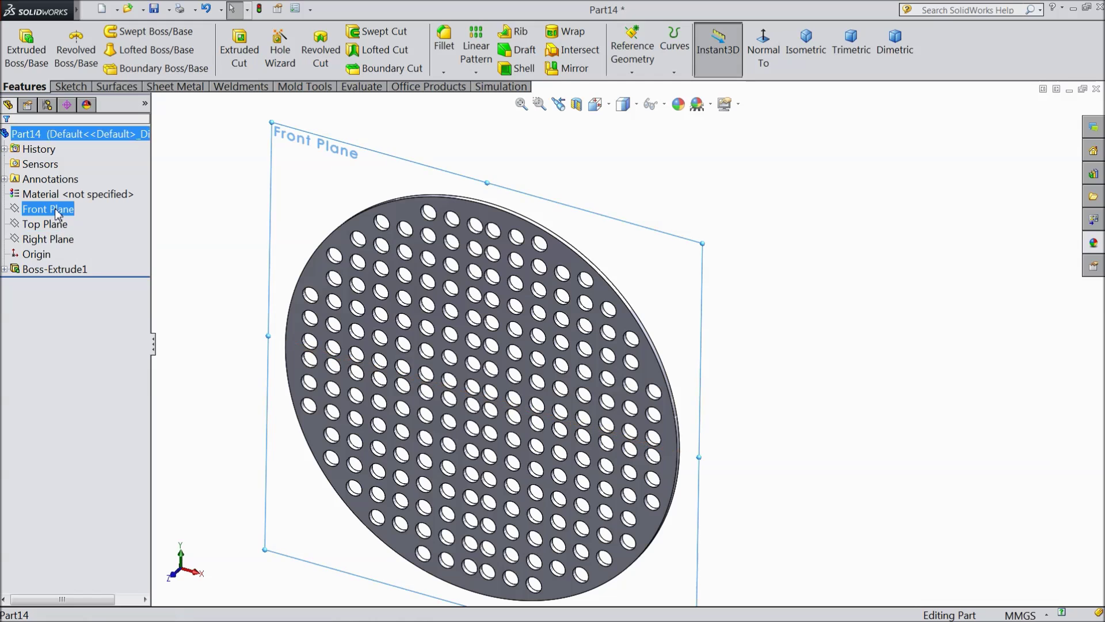
{"action": "left_click", "coordinate": [632, 73]}
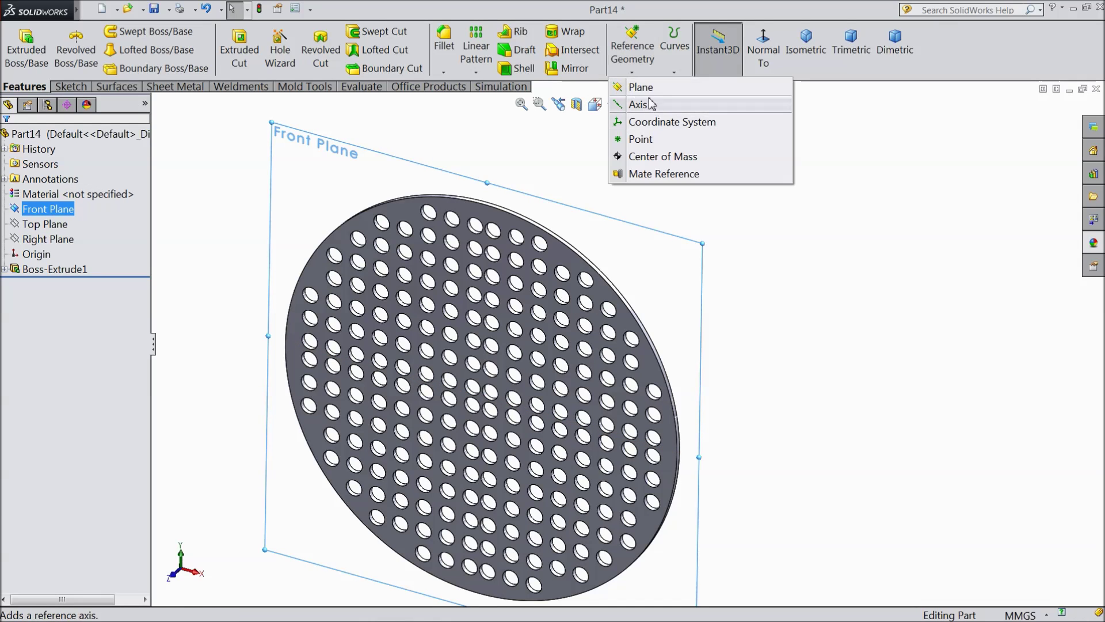
{"action": "left_click", "coordinate": [639, 87]}
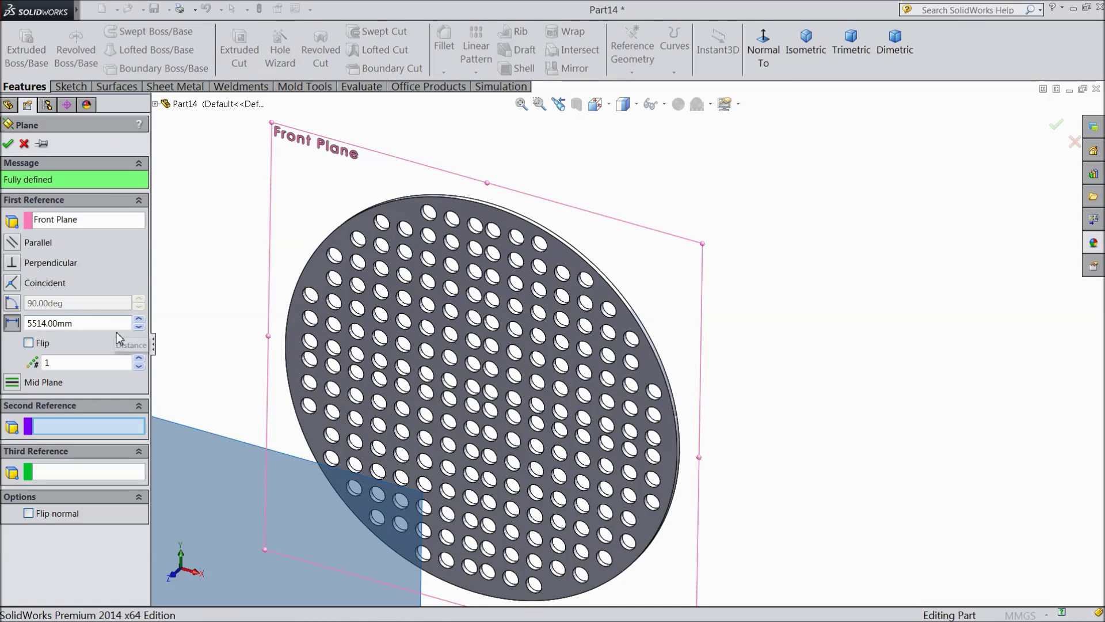
{"action": "scroll", "coordinate": [345, 362], "scroll_direction": "up", "scroll_amount": 4}
{"action": "scroll", "coordinate": [558, 513], "scroll_direction": "down", "scroll_amount": 1}
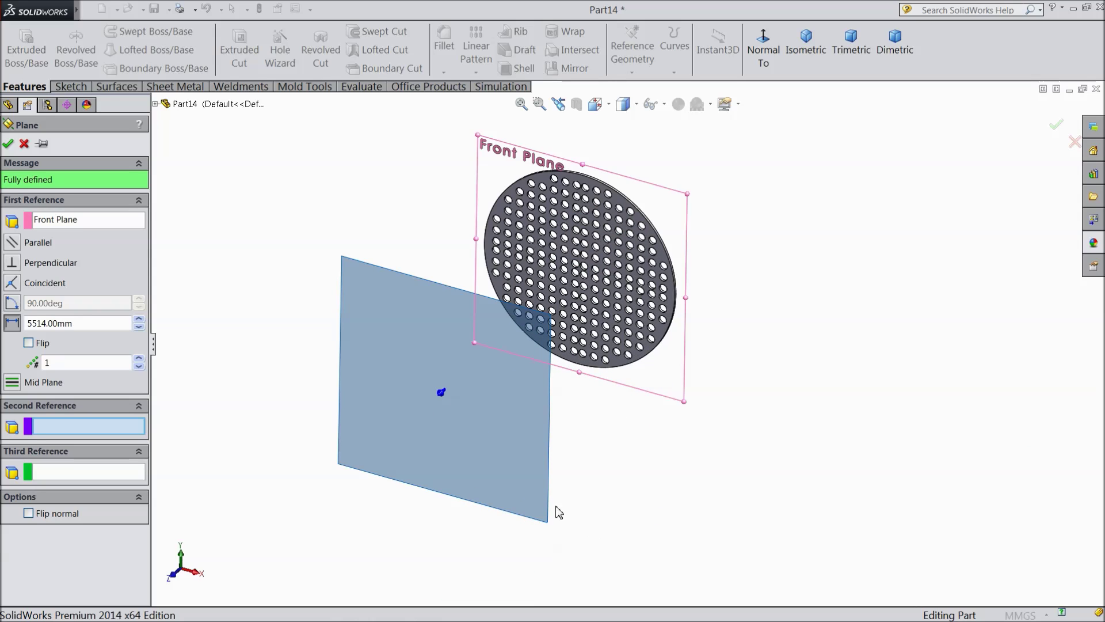
{"action": "double_click", "coordinate": [81, 323]}
{"action": "type", "text": "2000"}
{"action": "key", "text": "Return"}
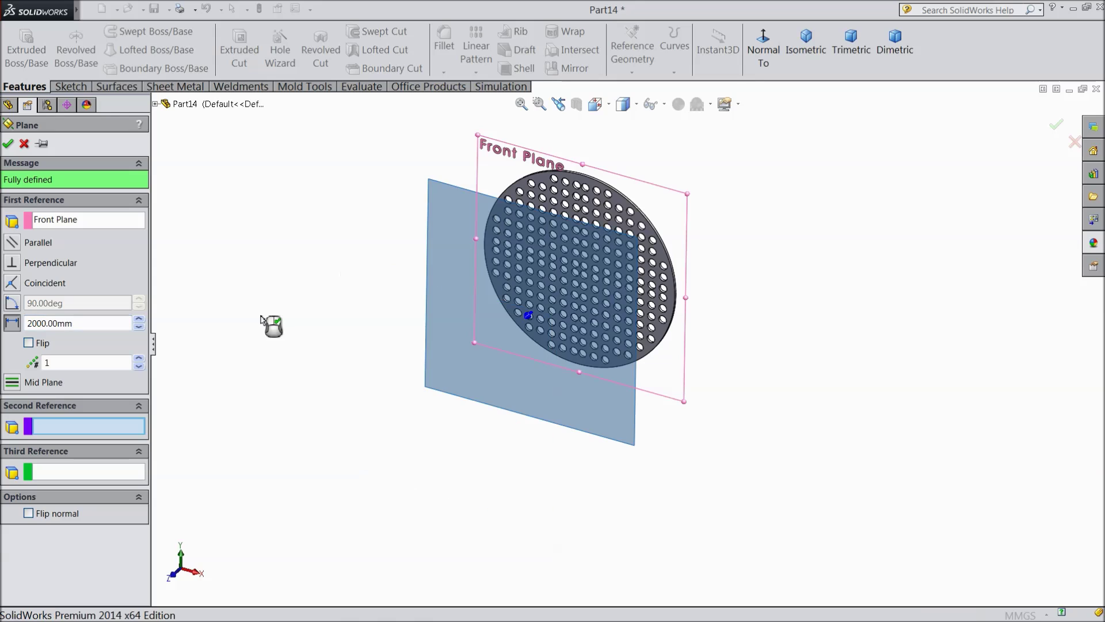
{"action": "left_click", "coordinate": [28, 344]}
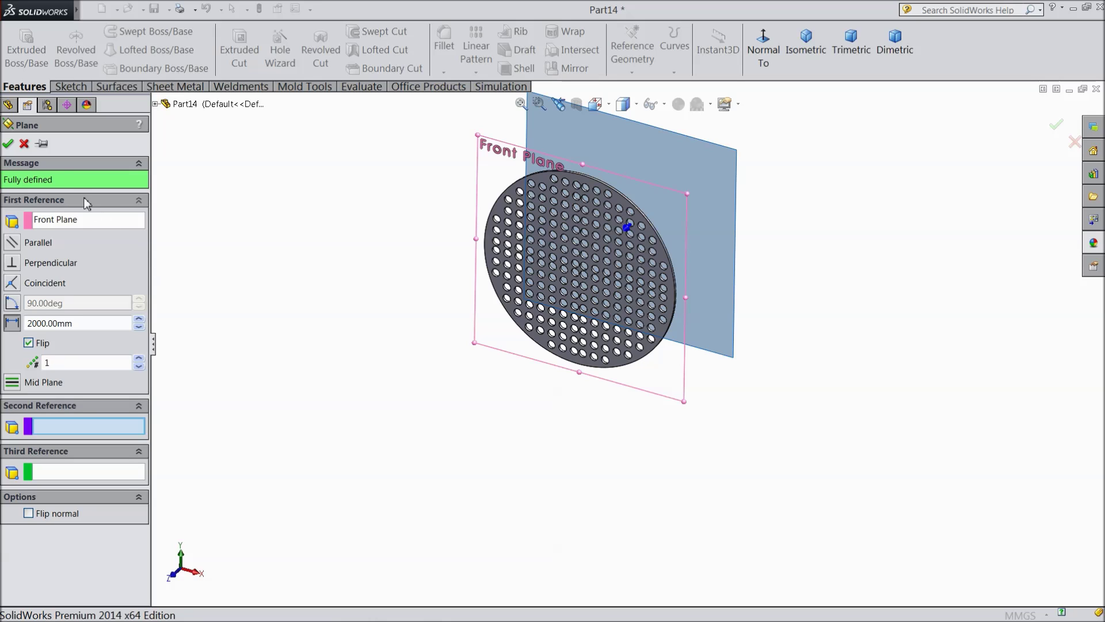
{"action": "left_click", "coordinate": [8, 144]}
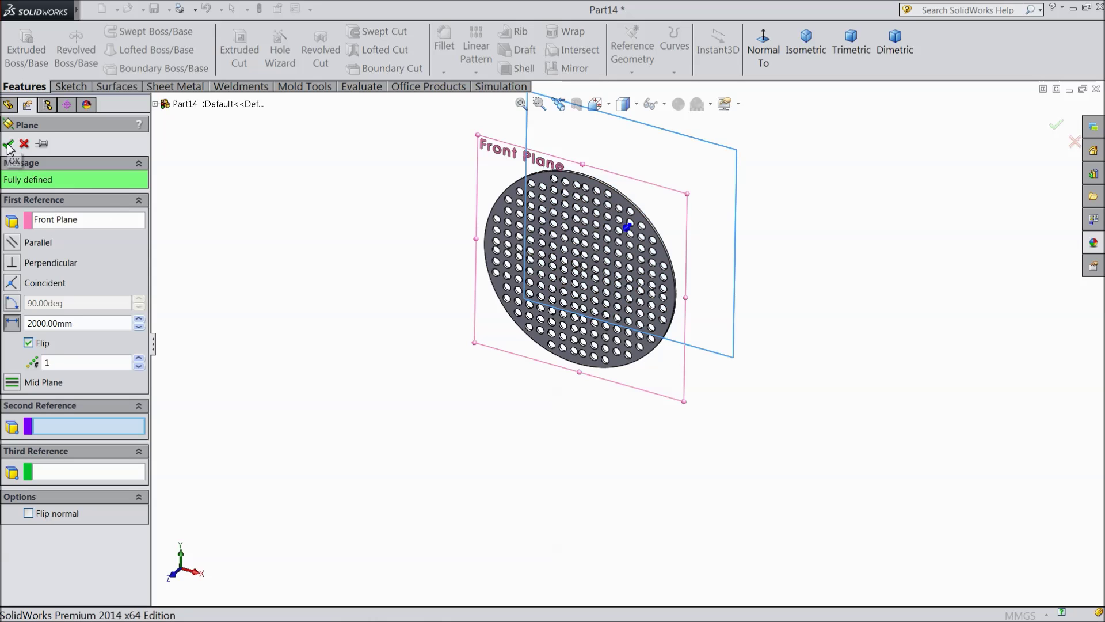
Step: Create a second reference plane offset 2000 mm from Plane1, flipped away from the plate
{"action": "scroll", "coordinate": [622, 233], "scroll_direction": "down", "scroll_amount": 1}
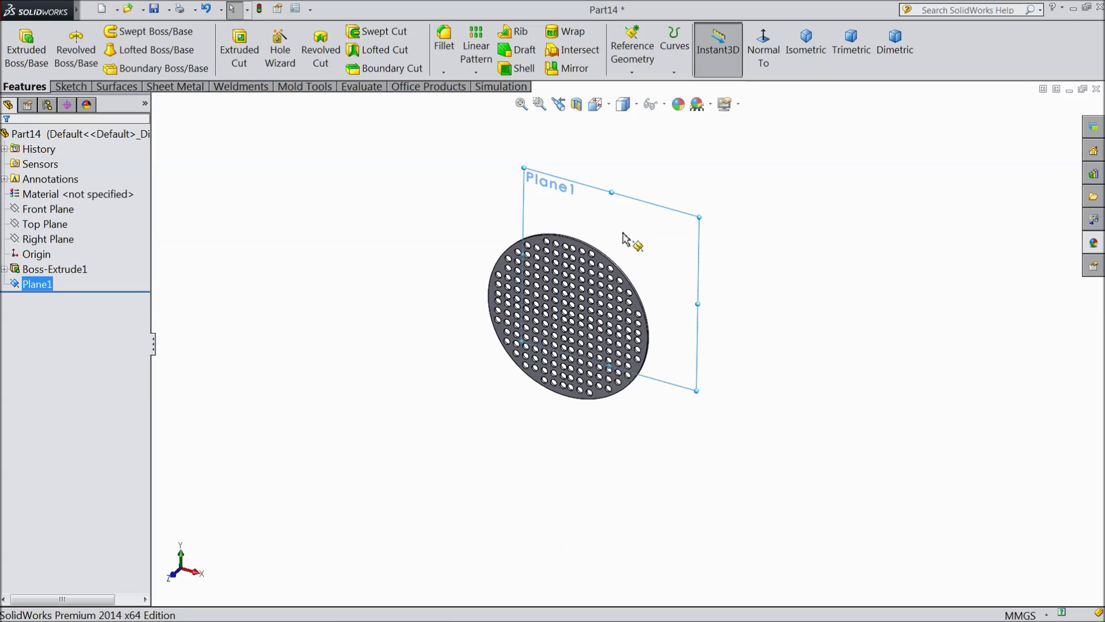
{"action": "left_click", "coordinate": [632, 72]}
{"action": "left_click", "coordinate": [639, 91]}
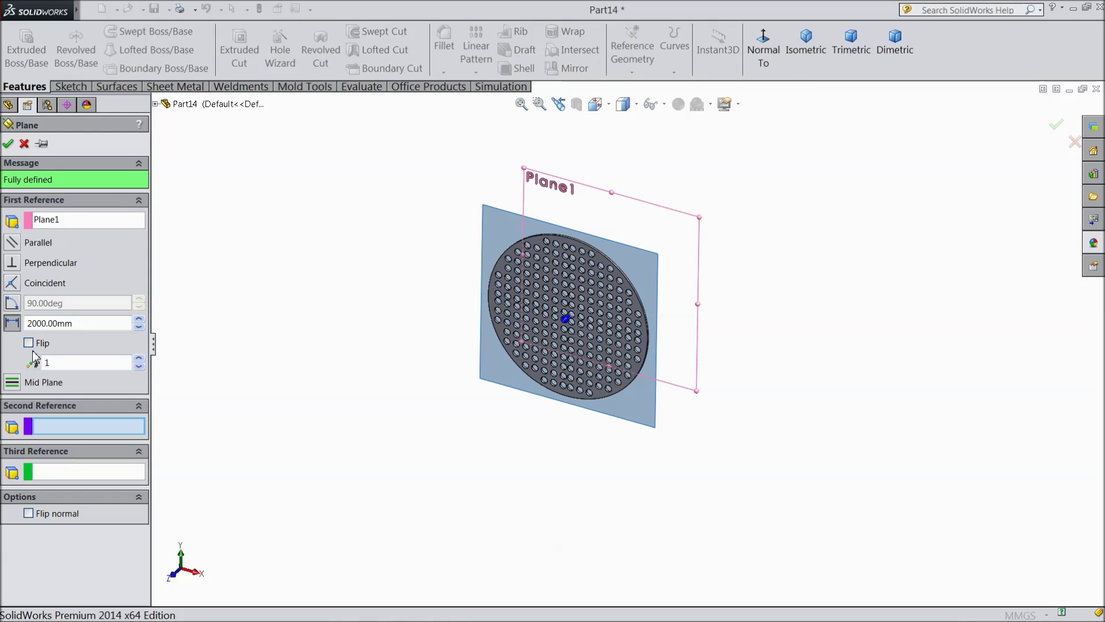
{"action": "left_click", "coordinate": [28, 343]}
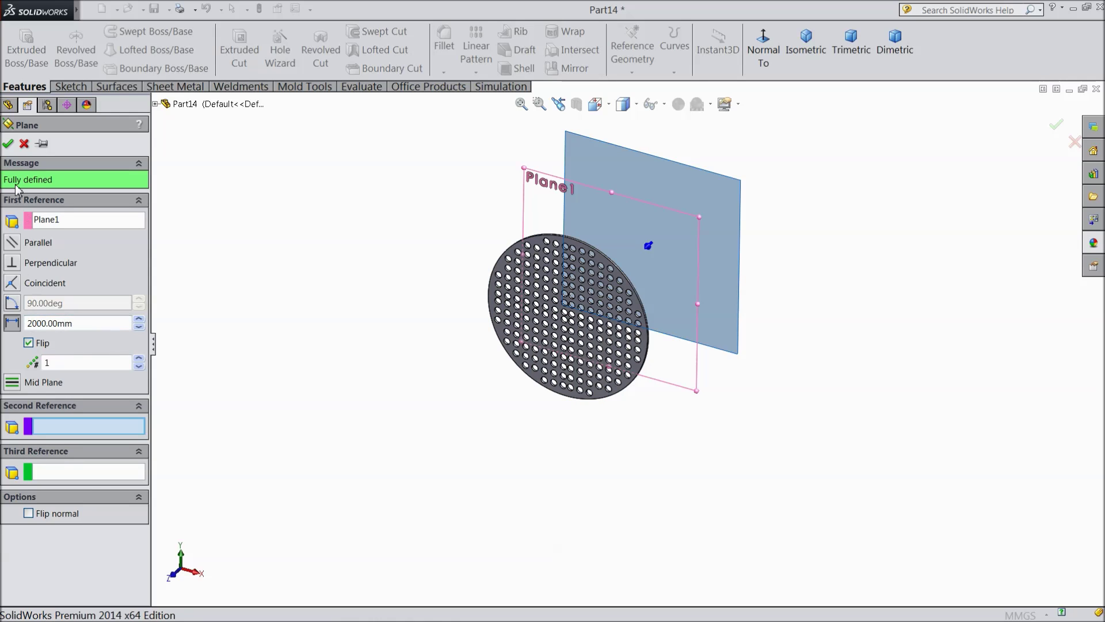
{"action": "left_click", "coordinate": [8, 144]}
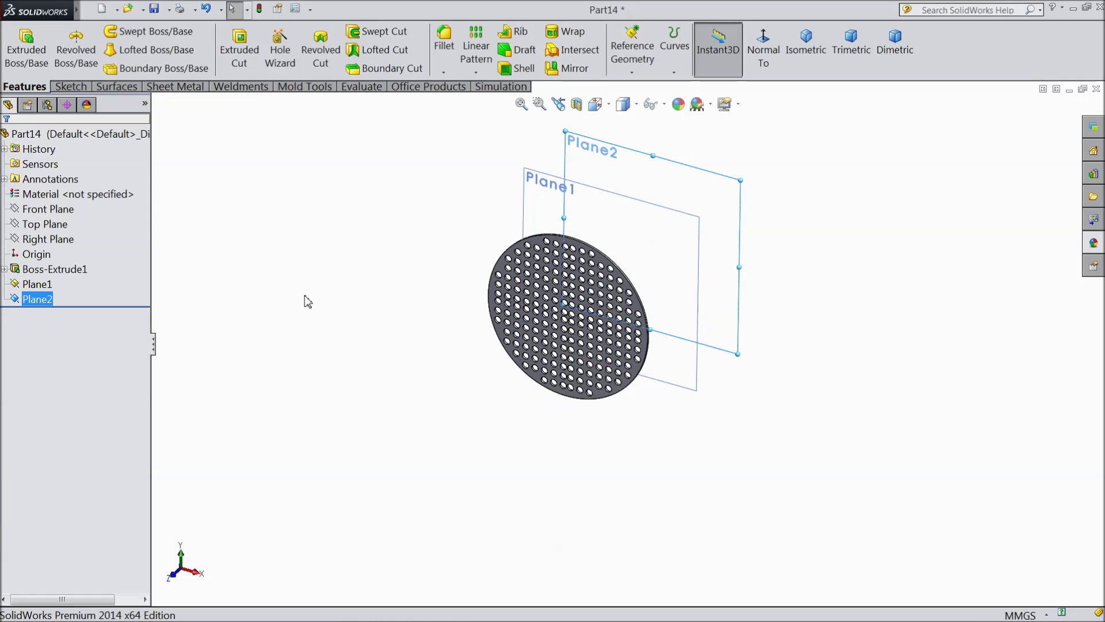
Step: Create four more reference planes at 2000 mm spacing from Plane2, flipped away from the plate
{"action": "scroll", "coordinate": [735, 217], "scroll_direction": "down", "scroll_amount": 1}
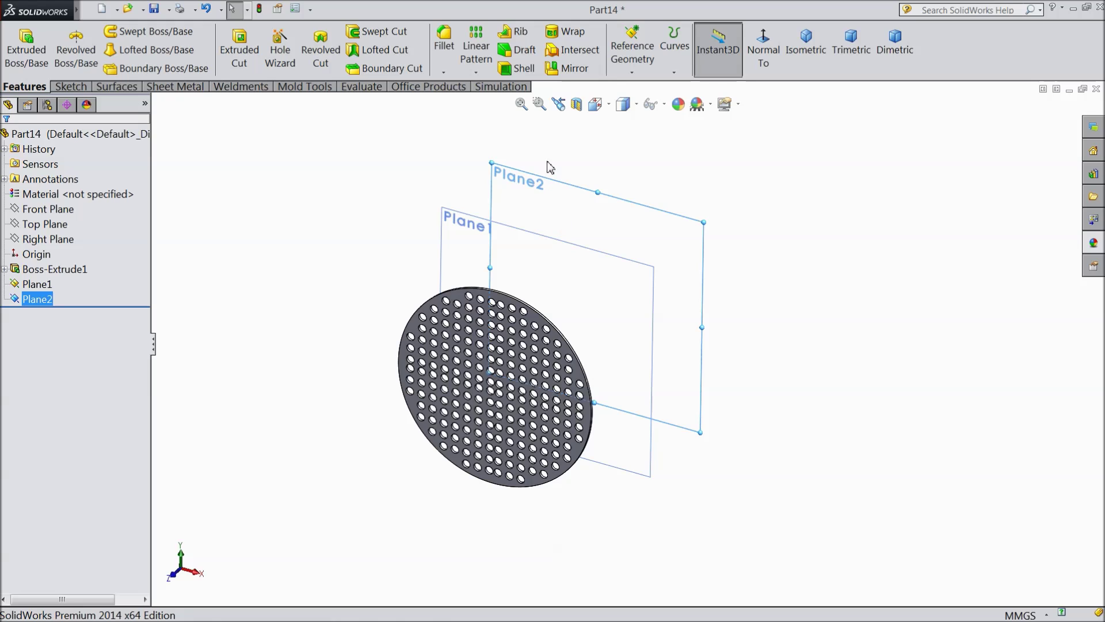
{"action": "left_click", "coordinate": [634, 73]}
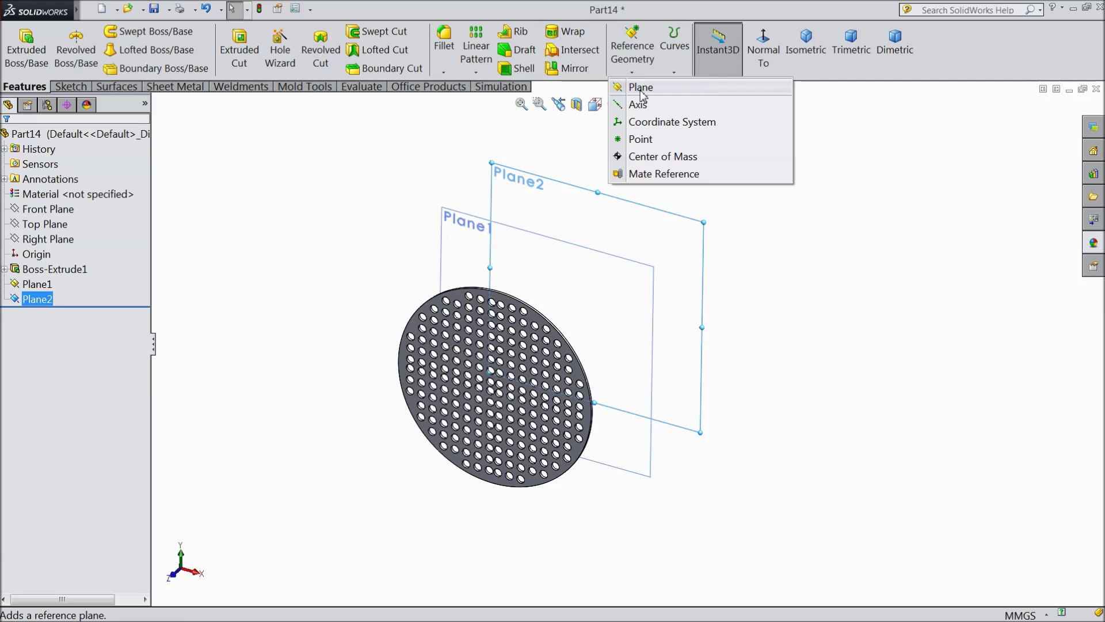
{"action": "left_click", "coordinate": [641, 89]}
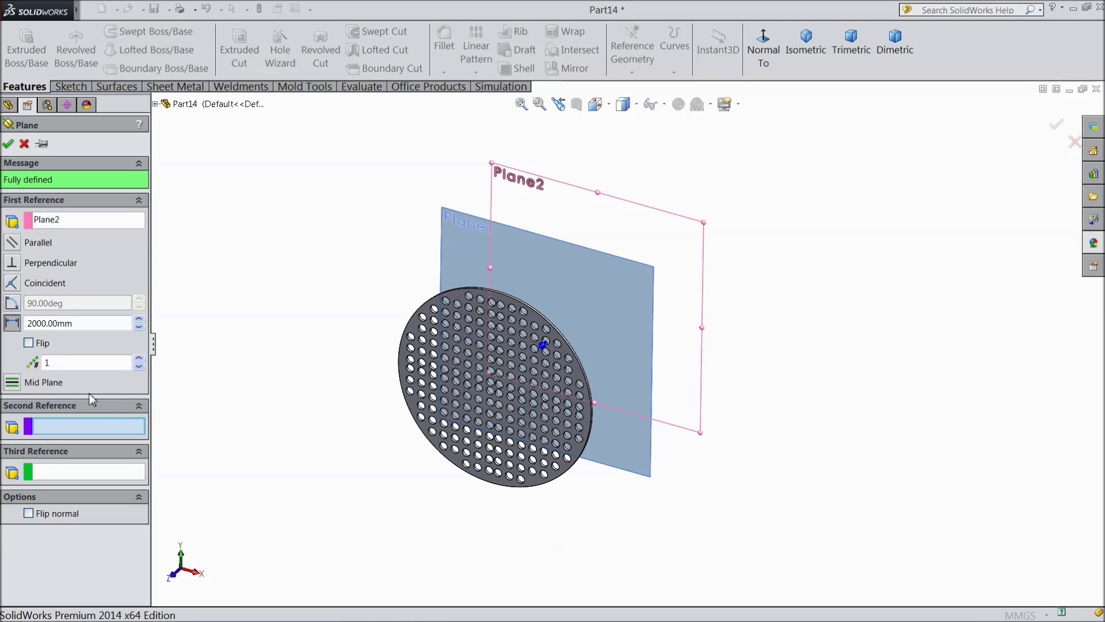
{"action": "left_click", "coordinate": [28, 344]}
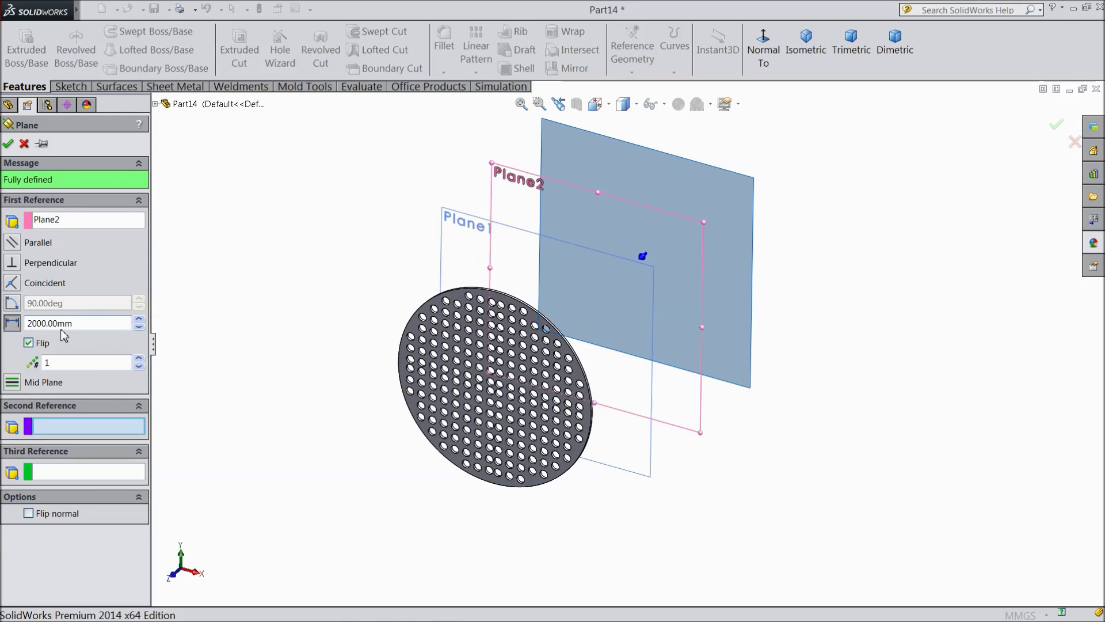
{"action": "left_click", "coordinate": [139, 358]}
{"action": "left_click", "coordinate": [139, 359]}
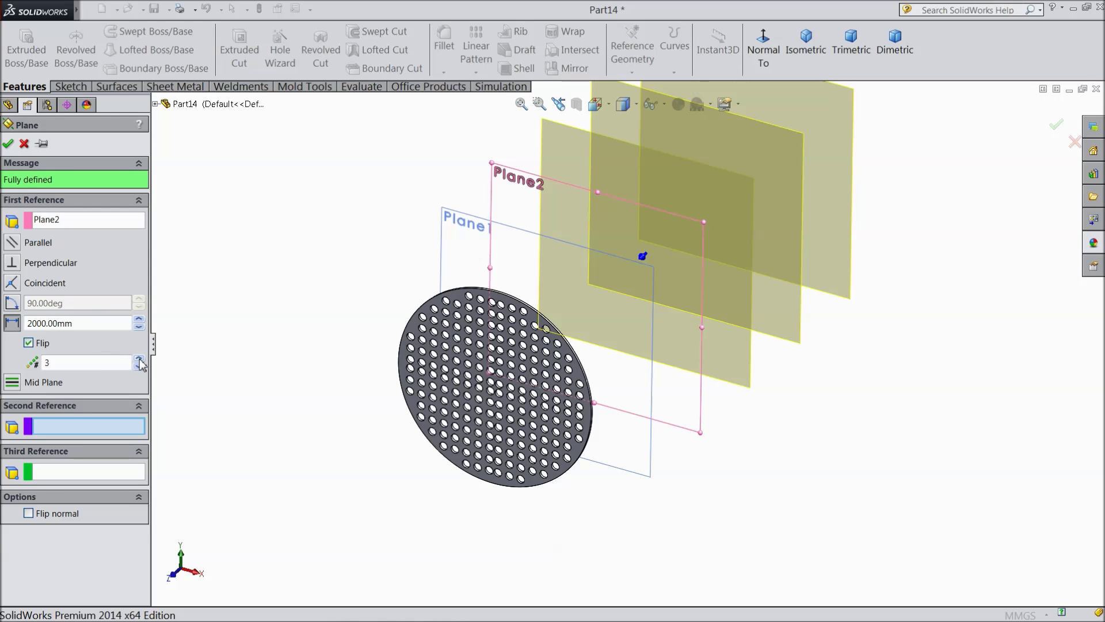
{"action": "key", "text": "z"}
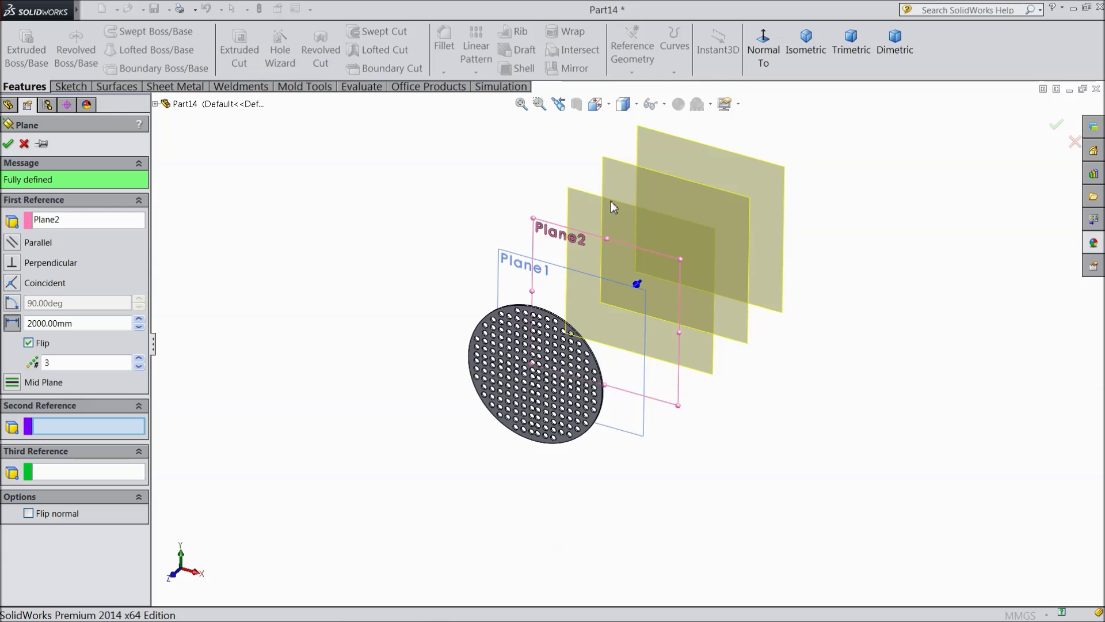
{"action": "left_click", "coordinate": [139, 358]}
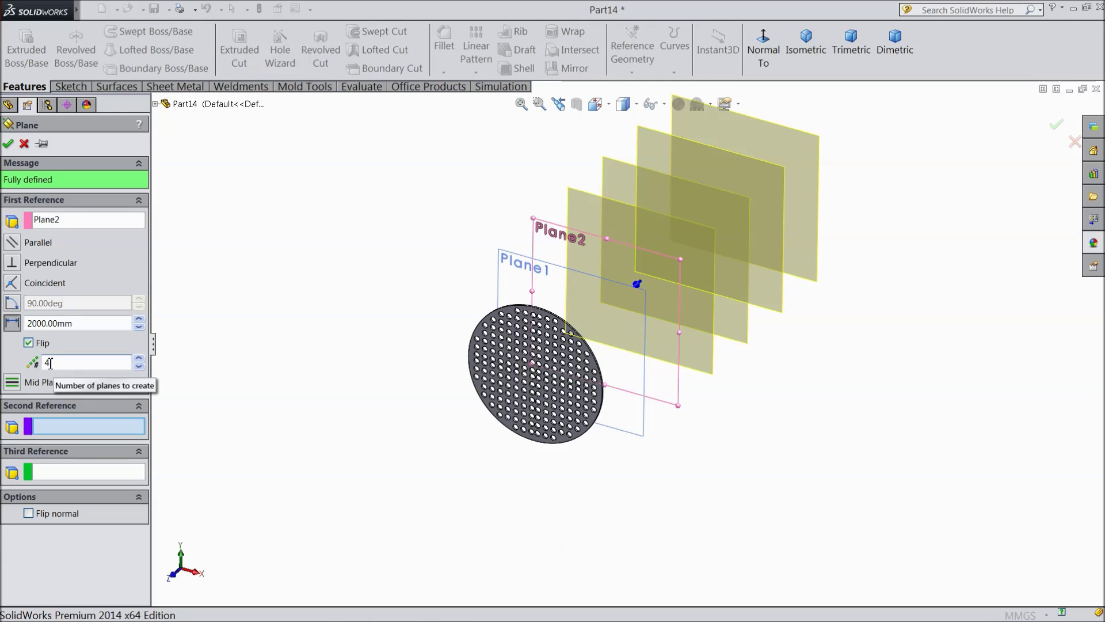
{"action": "scroll", "coordinate": [742, 188], "scroll_direction": "down", "scroll_amount": 3}
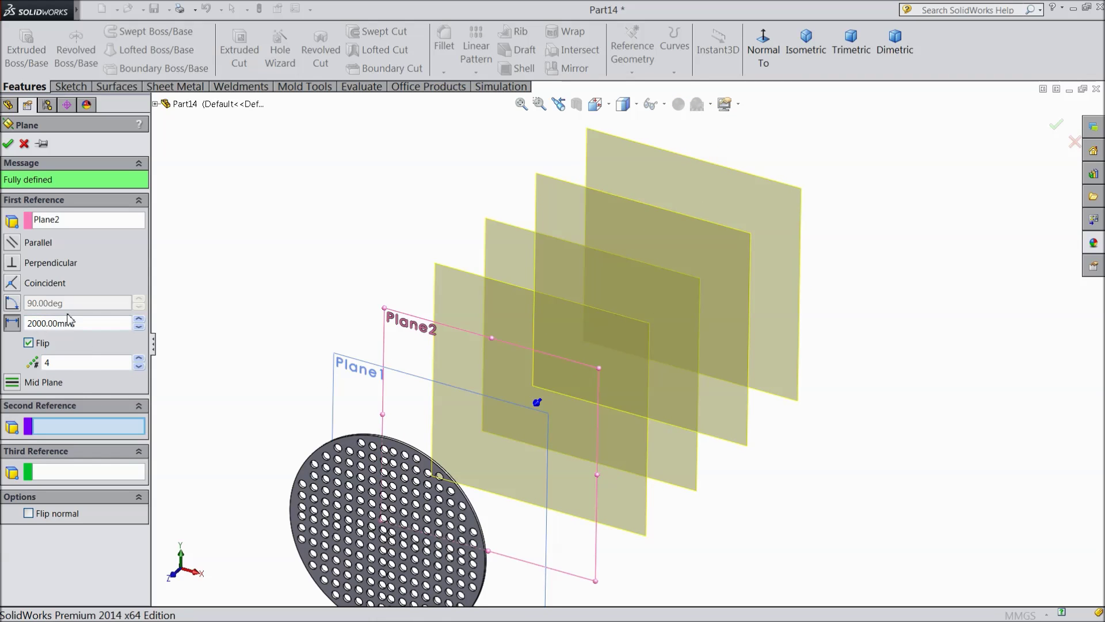
{"action": "left_click", "coordinate": [8, 144]}
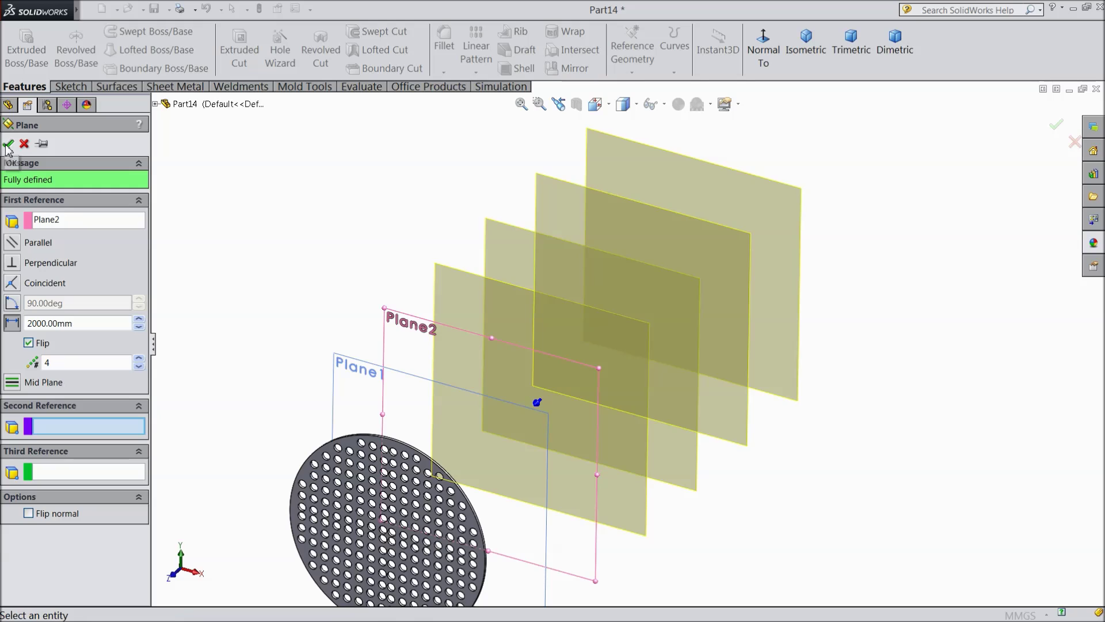
{"action": "left_click", "coordinate": [258, 246]}
{"action": "key", "text": "z"}
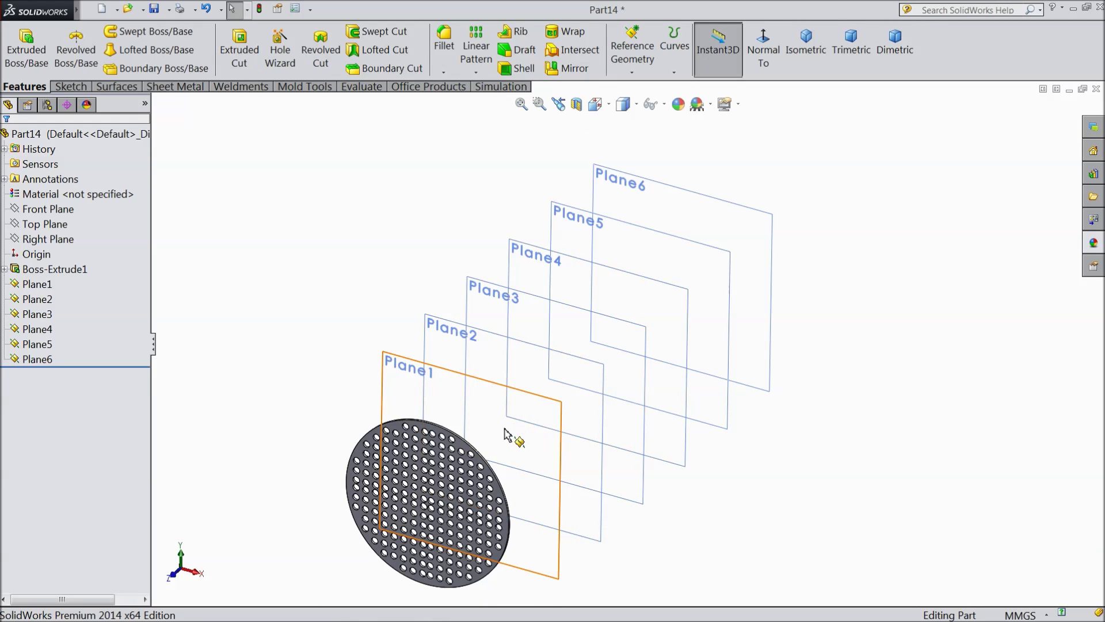
{"action": "scroll", "coordinate": [499, 438], "scroll_direction": "down", "scroll_amount": 1}
{"action": "scroll", "coordinate": [487, 463], "scroll_direction": "up", "scroll_amount": 2}
{"action": "scroll", "coordinate": [621, 503], "scroll_direction": "down", "scroll_amount": 1}
{"action": "scroll", "coordinate": [563, 464], "scroll_direction": "down", "scroll_amount": 1}
{"action": "scroll", "coordinate": [563, 432], "scroll_direction": "up", "scroll_amount": 1}
{"action": "scroll", "coordinate": [610, 262], "scroll_direction": "down", "scroll_amount": 1}
{"action": "scroll", "coordinate": [538, 419], "scroll_direction": "down", "scroll_amount": 1}
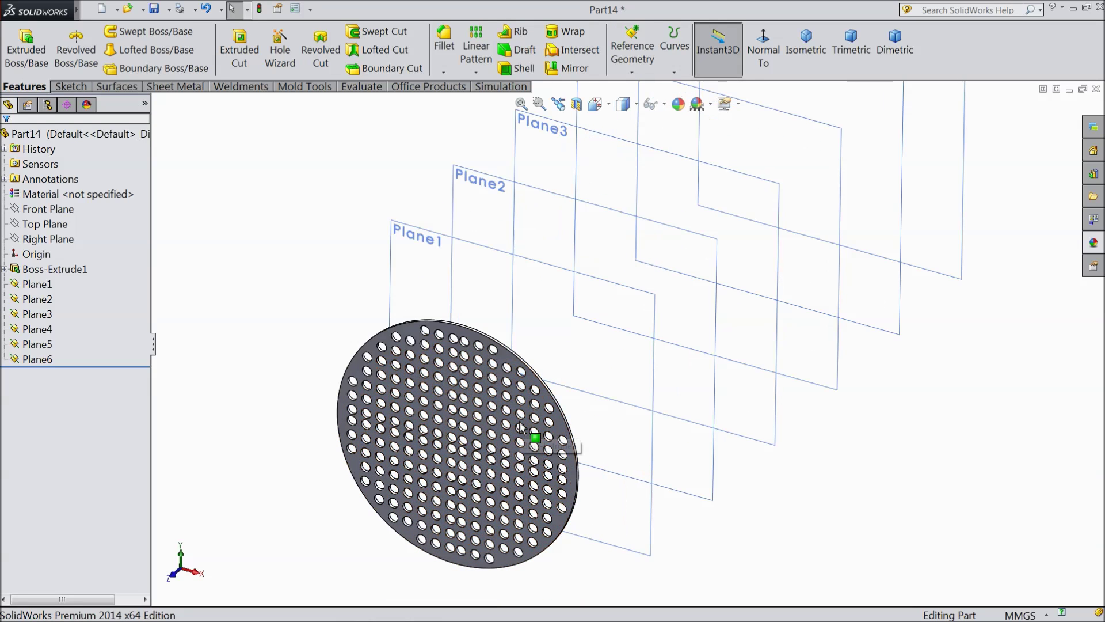
{"action": "scroll", "coordinate": [494, 366], "scroll_direction": "up", "scroll_amount": 1}
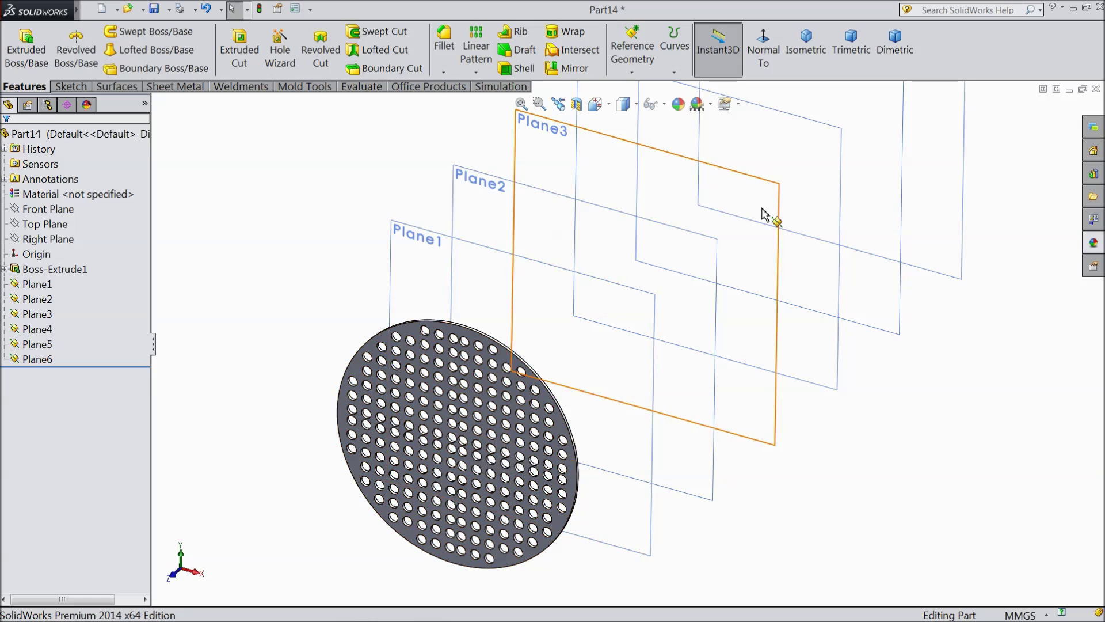
{"action": "scroll", "coordinate": [611, 286], "scroll_direction": "up", "scroll_amount": 1}
{"action": "scroll", "coordinate": [595, 328], "scroll_direction": "up", "scroll_amount": 1}
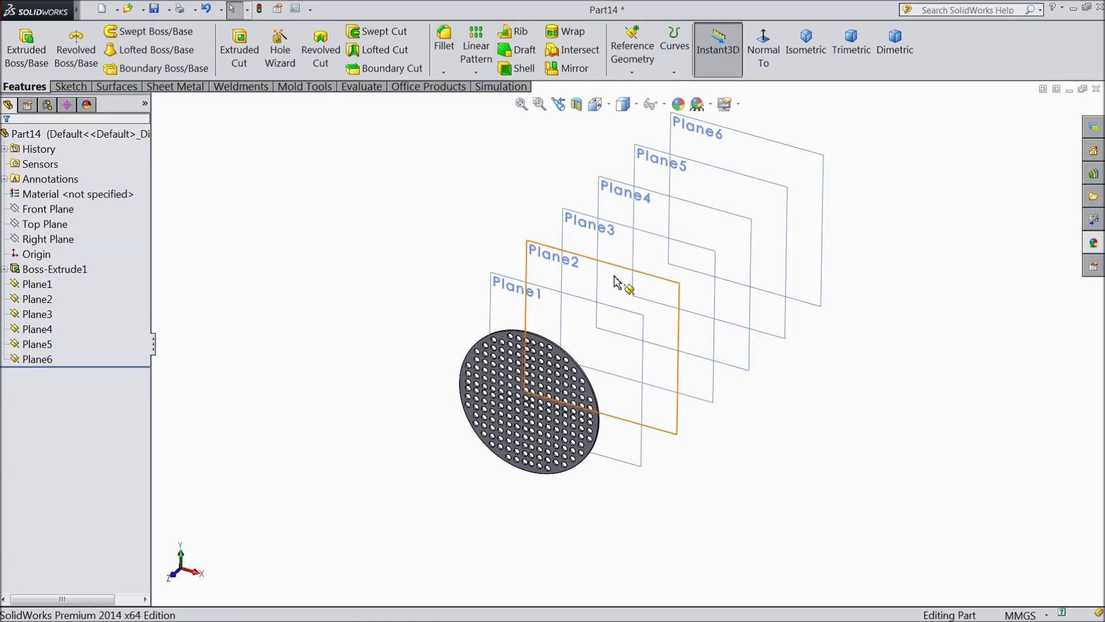
Step: Start a sketch on Plane1 and convert the perforated disc's Sketch1 geometry into it
{"action": "scroll", "coordinate": [685, 173], "scroll_direction": "down", "scroll_amount": 2}
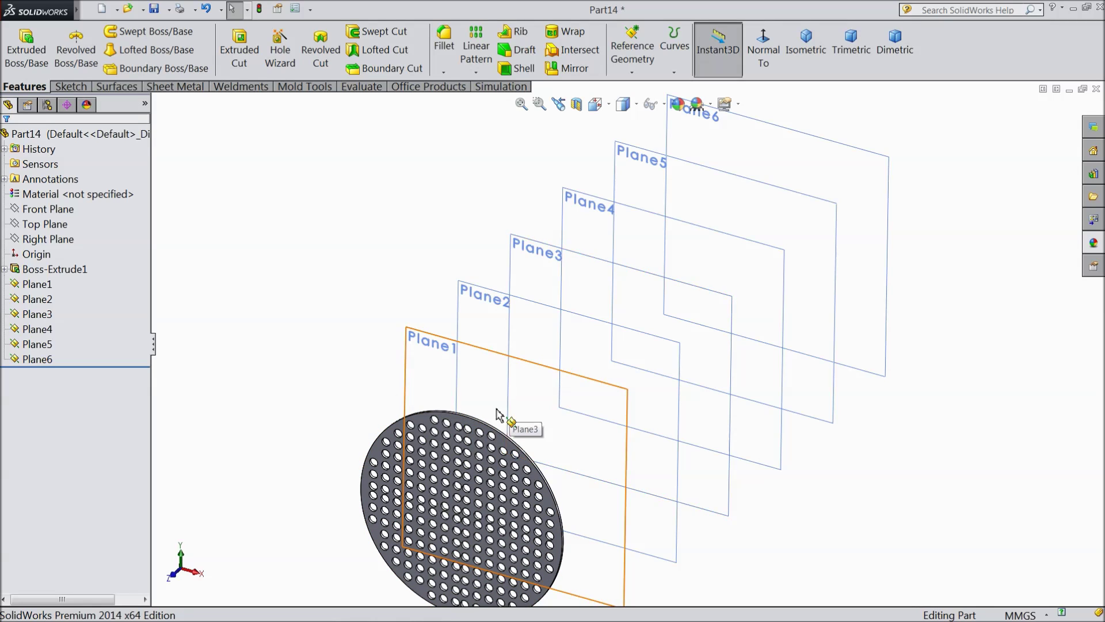
{"action": "left_click", "coordinate": [44, 285]}
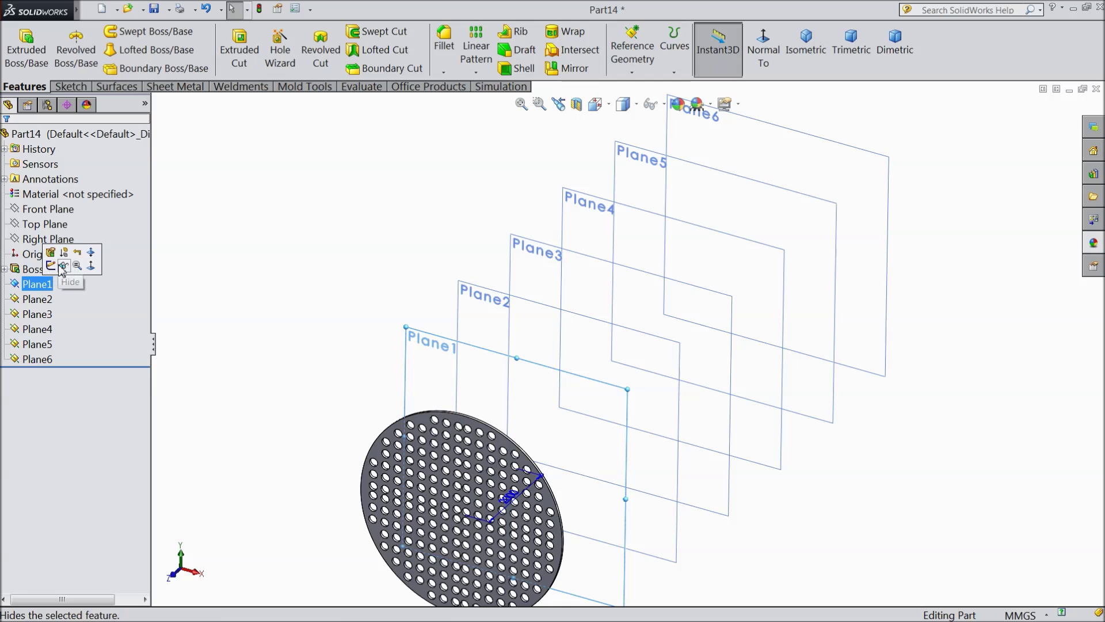
{"action": "left_click", "coordinate": [50, 266]}
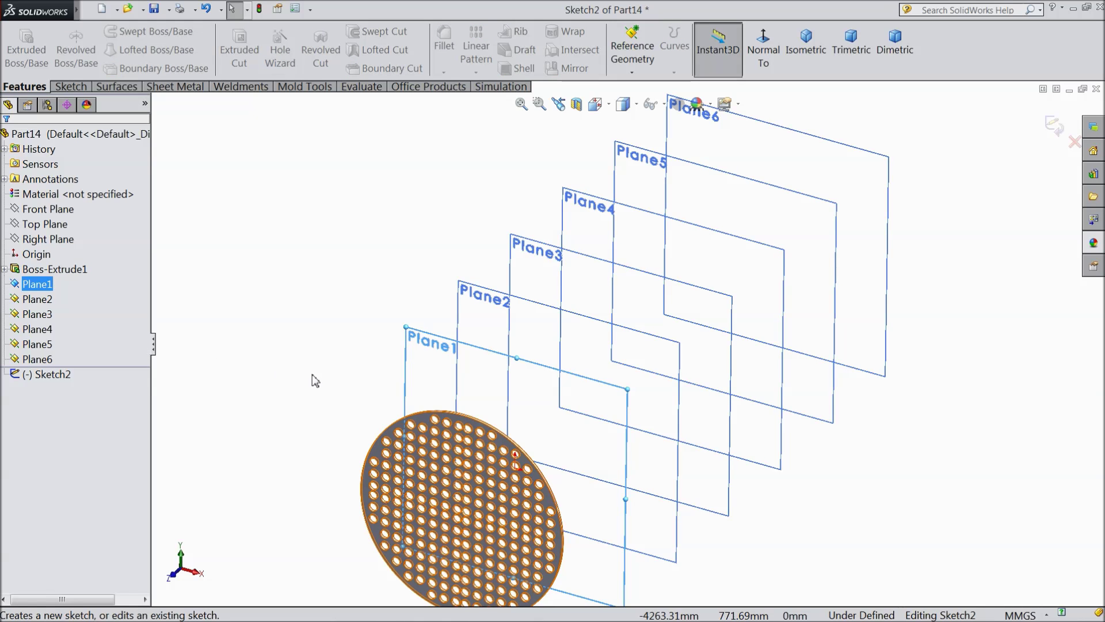
{"action": "key", "text": "f"}
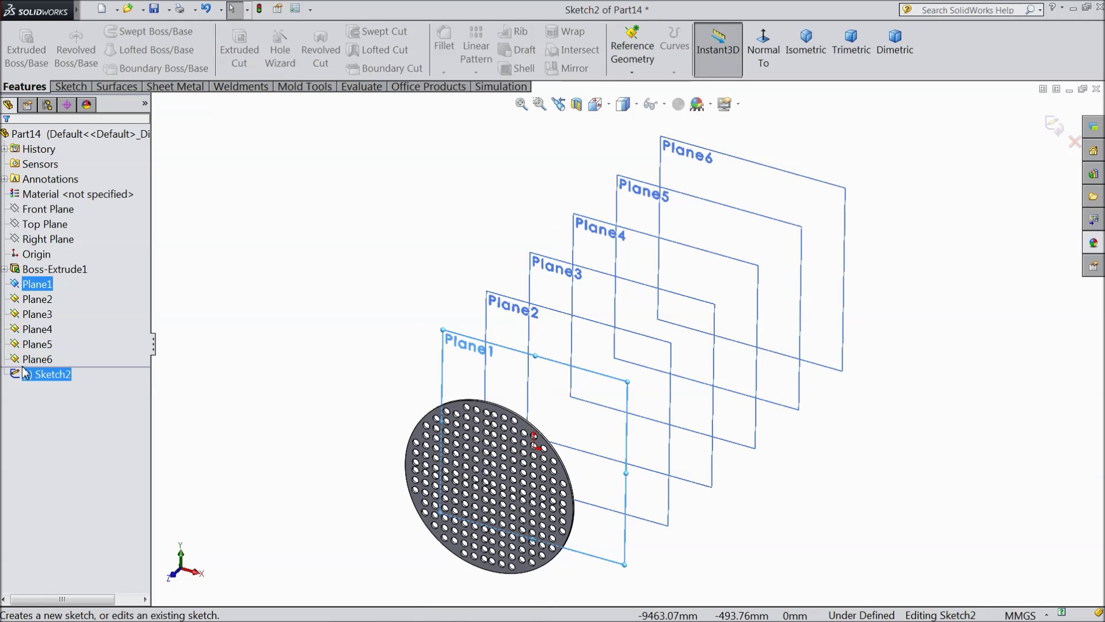
{"action": "left_click", "coordinate": [5, 269]}
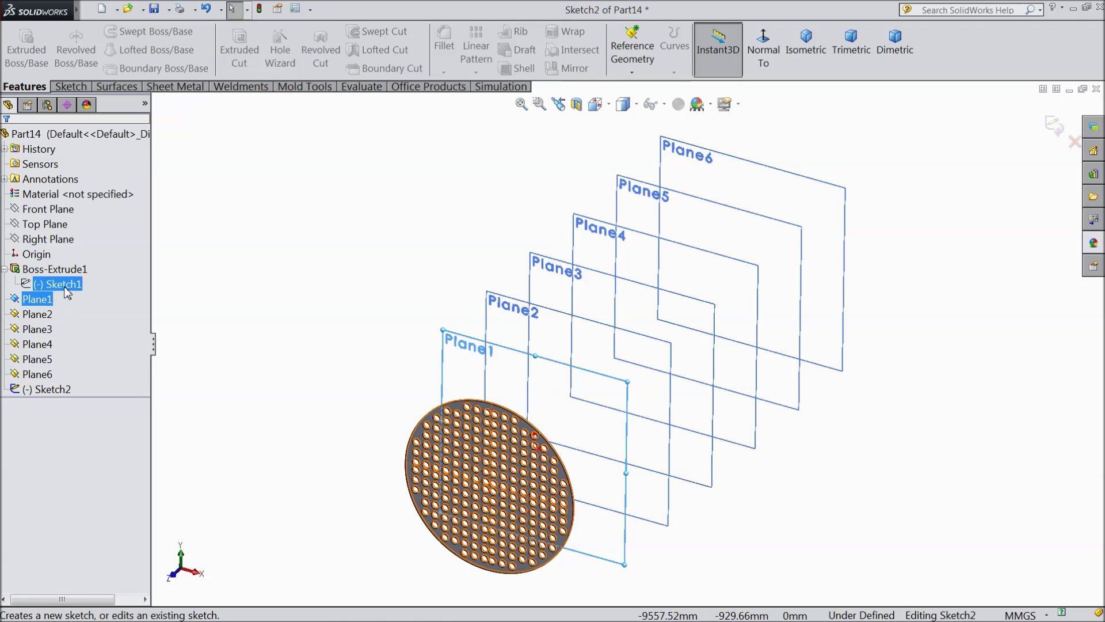
{"action": "left_click", "coordinate": [67, 288]}
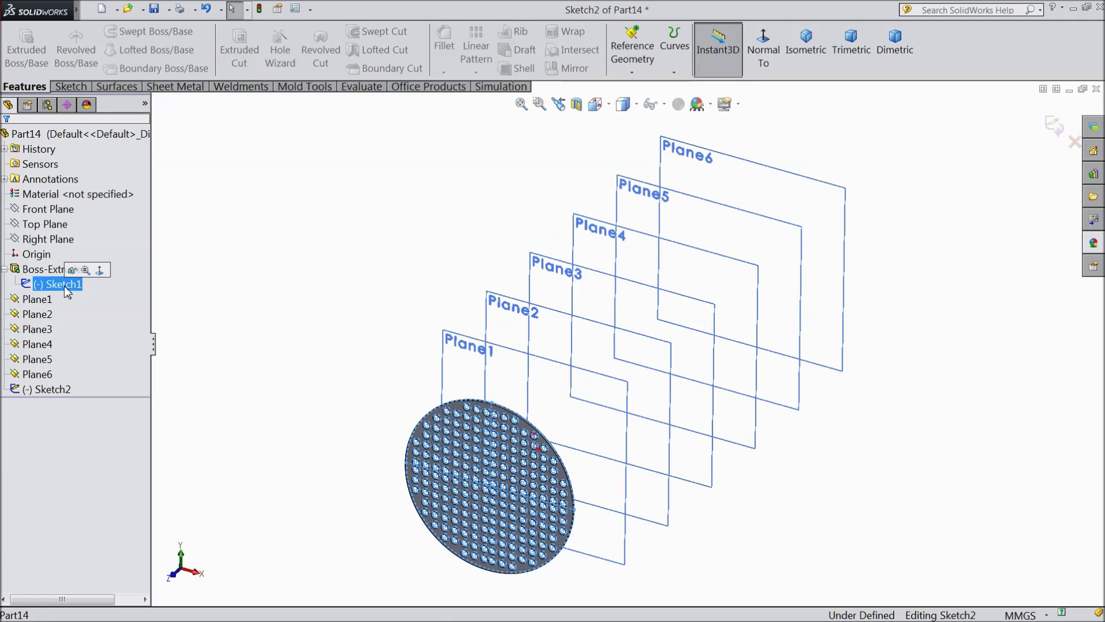
{"action": "left_click", "coordinate": [70, 86]}
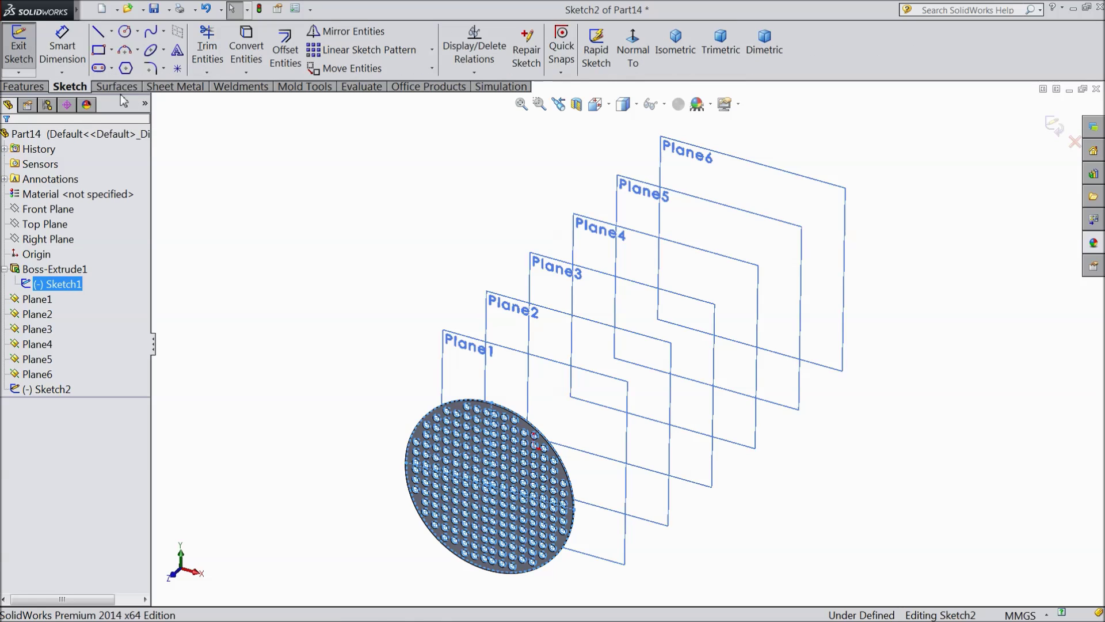
{"action": "left_click", "coordinate": [246, 53]}
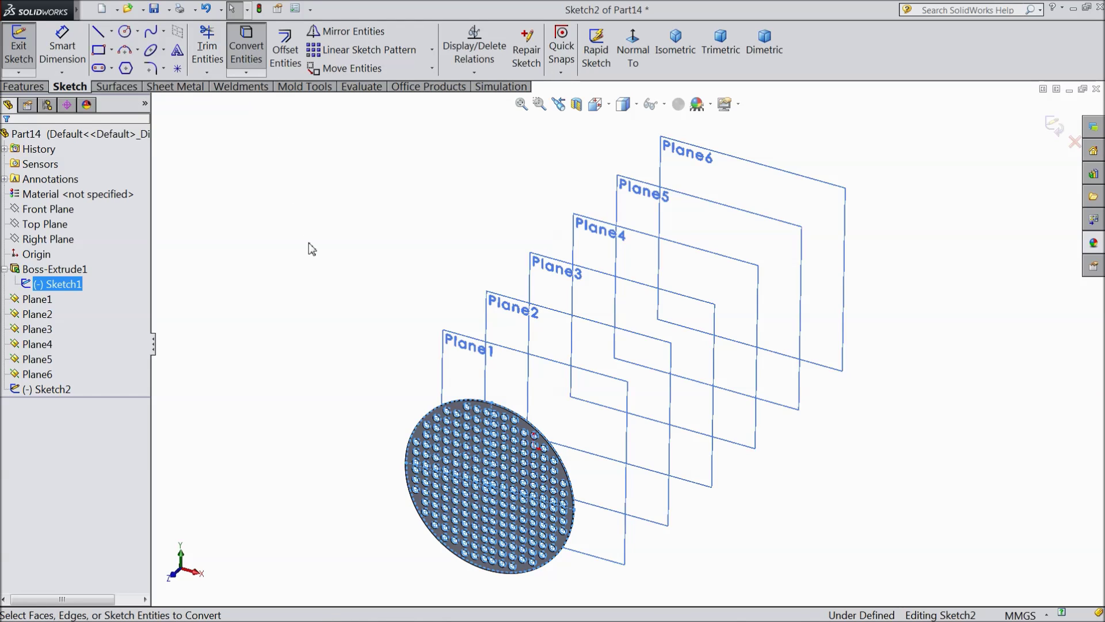
{"action": "key", "text": "Return"}
{"action": "scroll", "coordinate": [593, 454], "scroll_direction": "down", "scroll_amount": 4}
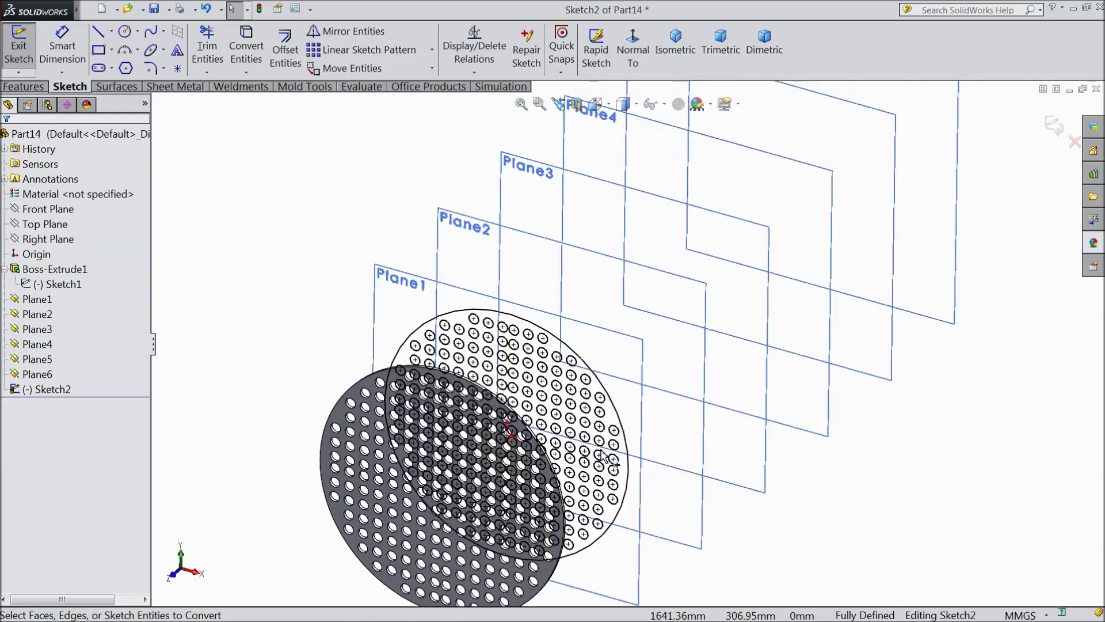
Step: Draw a horizontal line about 4107 mm long across the converted circle, edge to edge, between the second and third hole rows below the origin
{"action": "scroll", "coordinate": [601, 523], "scroll_direction": "up", "scroll_amount": 3}
{"action": "middle_click_drag", "start_coordinate": [636, 492], "coordinate": [605, 506]}
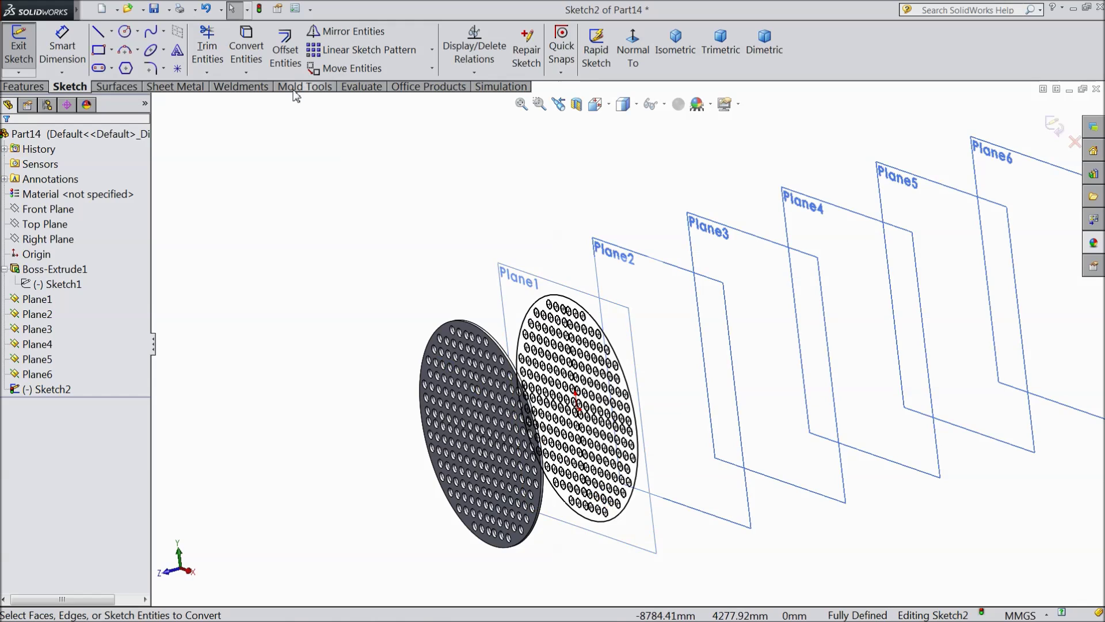
{"action": "left_click", "coordinate": [98, 32]}
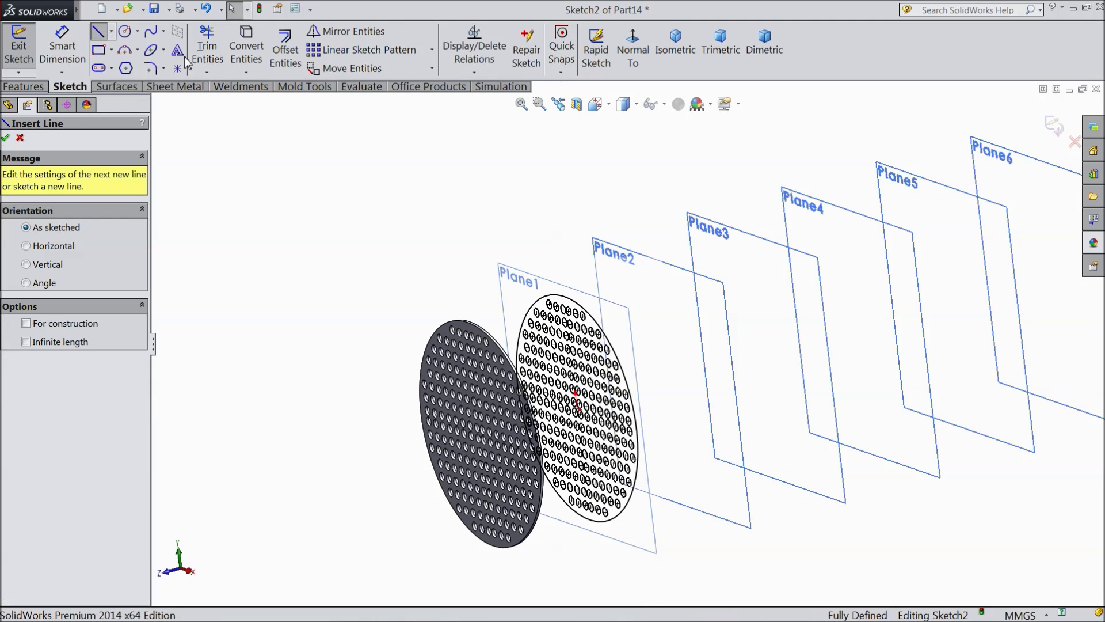
{"action": "left_click", "coordinate": [634, 65]}
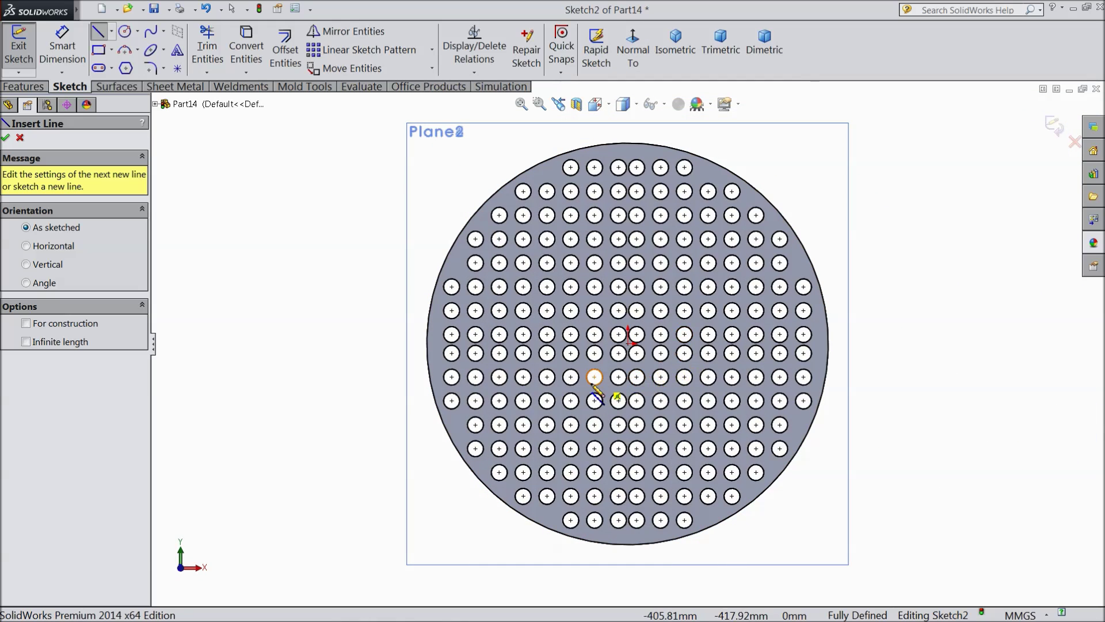
{"action": "left_click", "coordinate": [442, 398]}
{"action": "scroll", "coordinate": [832, 389], "scroll_direction": "down", "scroll_amount": 4}
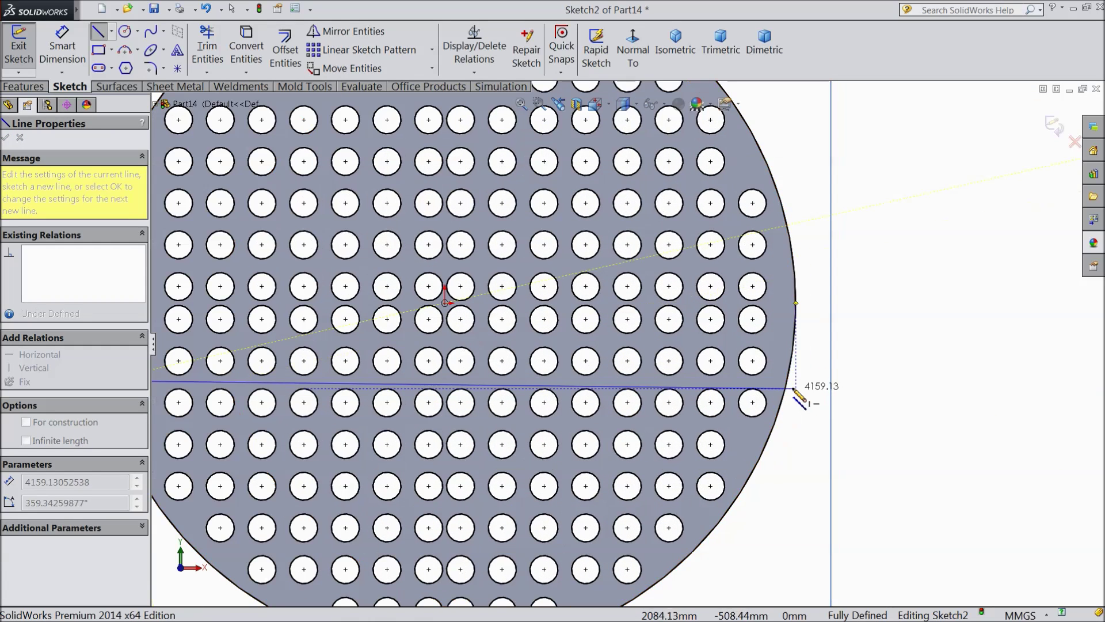
{"action": "left_click", "coordinate": [787, 382]}
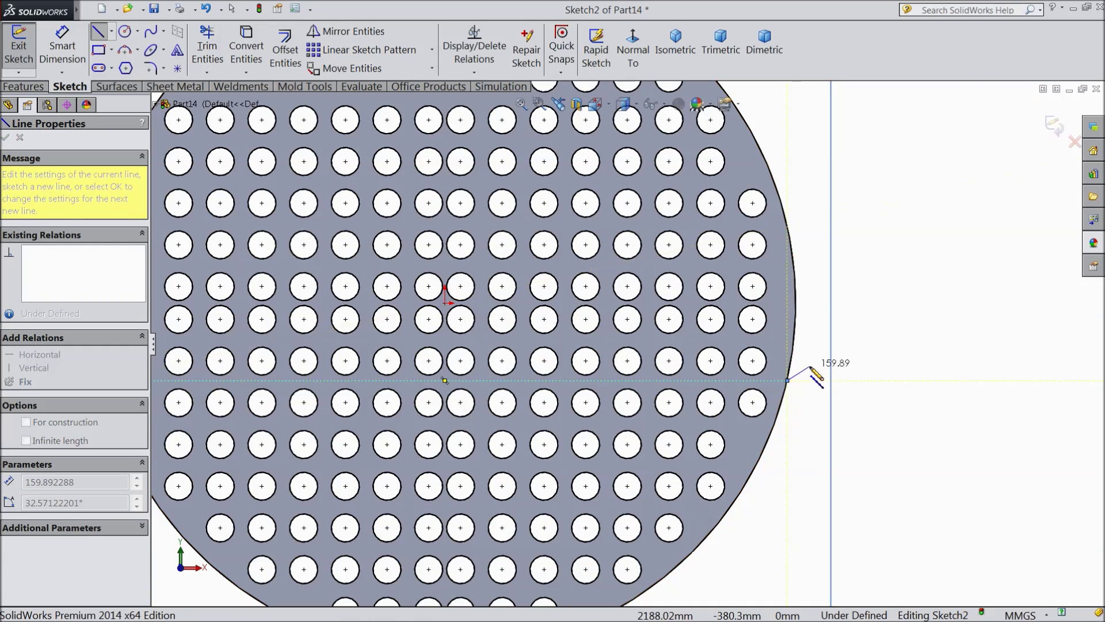
{"action": "right_click", "coordinate": [789, 381]}
{"action": "left_click", "coordinate": [849, 108]}
{"action": "key", "text": "f"}
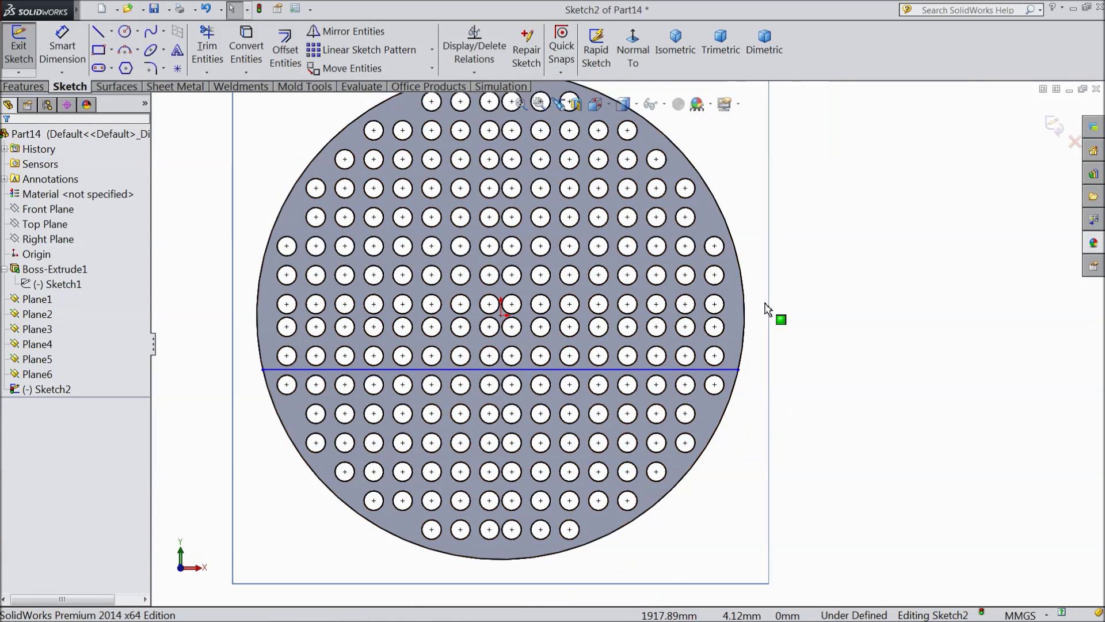
{"action": "scroll", "coordinate": [494, 380], "scroll_direction": "down", "scroll_amount": 2}
{"action": "left_click", "coordinate": [496, 372]}
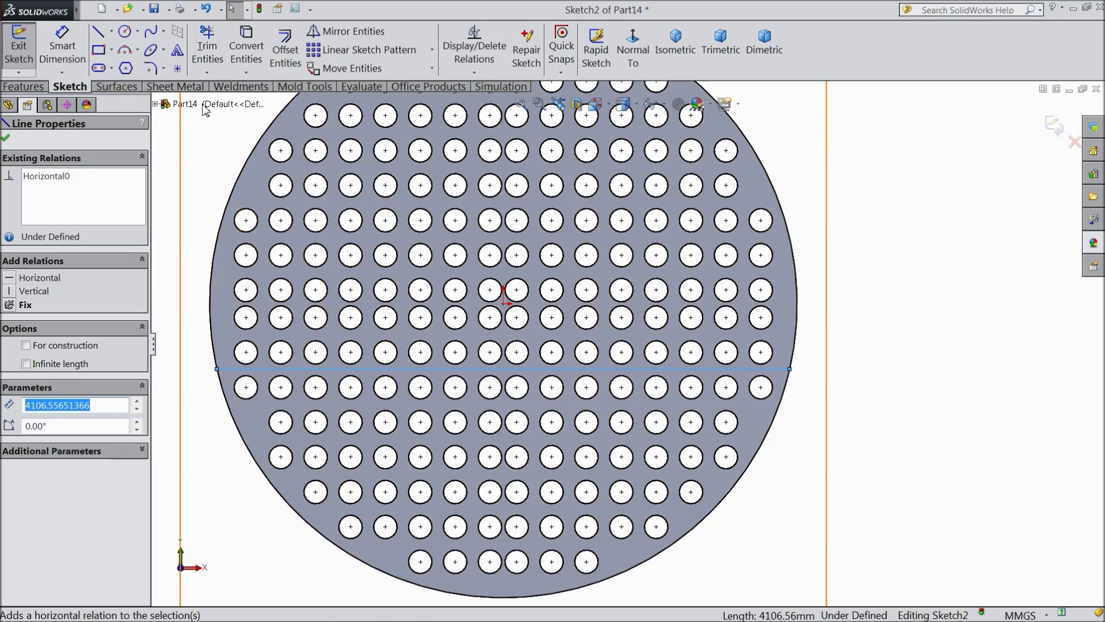
{"action": "left_click", "coordinate": [5, 137]}
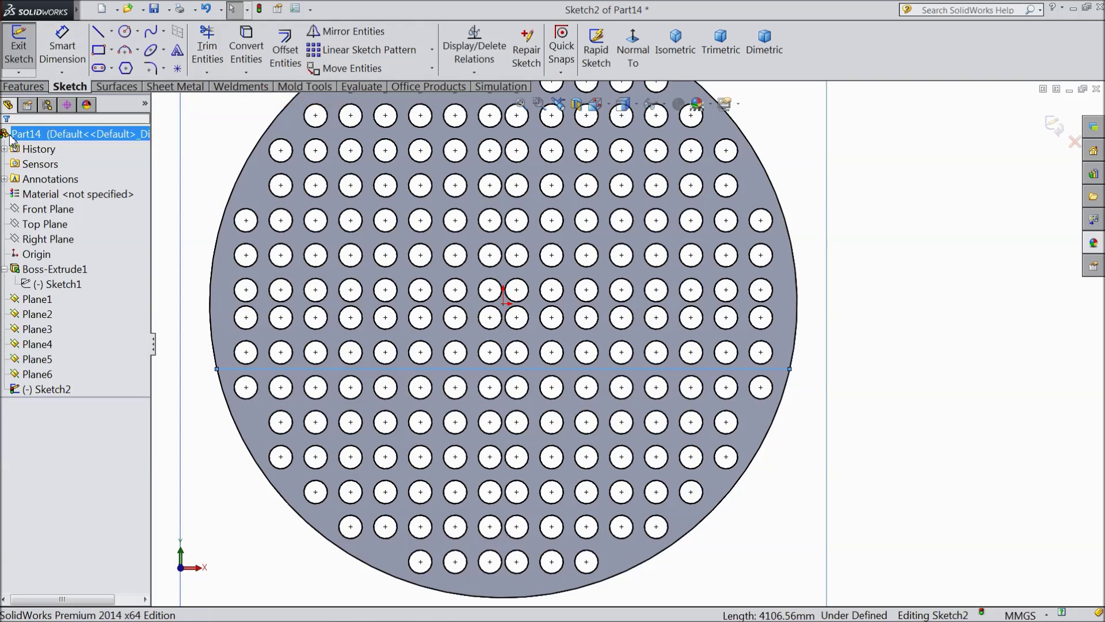
Step: Power-trim the outer arc and all hole circles below the horizontal line, keeping only the upper segment of the sketch
{"action": "left_click", "coordinate": [211, 59]}
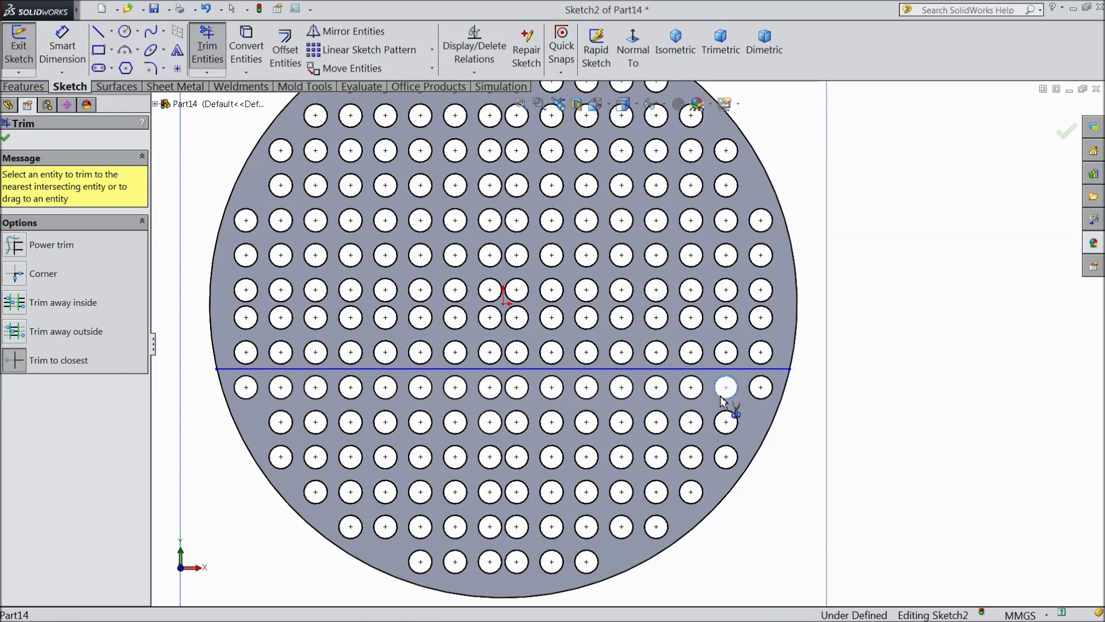
{"action": "left_click", "coordinate": [15, 246]}
{"action": "key", "text": "z"}
{"action": "mouse_move", "coordinate": [446, 422]}
{"action": "middle_mouse_down"}
{"action": "mouse_move", "coordinate": [382, 439]}
{"action": "mouse_move", "coordinate": [382, 456]}
{"action": "middle_mouse_up"}
{"action": "scroll", "coordinate": [730, 406], "scroll_direction": "down", "scroll_amount": 3}
{"action": "mouse_move", "coordinate": [735, 384]}
{"action": "left_mouse_down"}
{"action": "mouse_move", "coordinate": [703, 393]}
{"action": "mouse_move", "coordinate": [658, 346]}
{"action": "mouse_move", "coordinate": [687, 276]}
{"action": "left_mouse_up"}
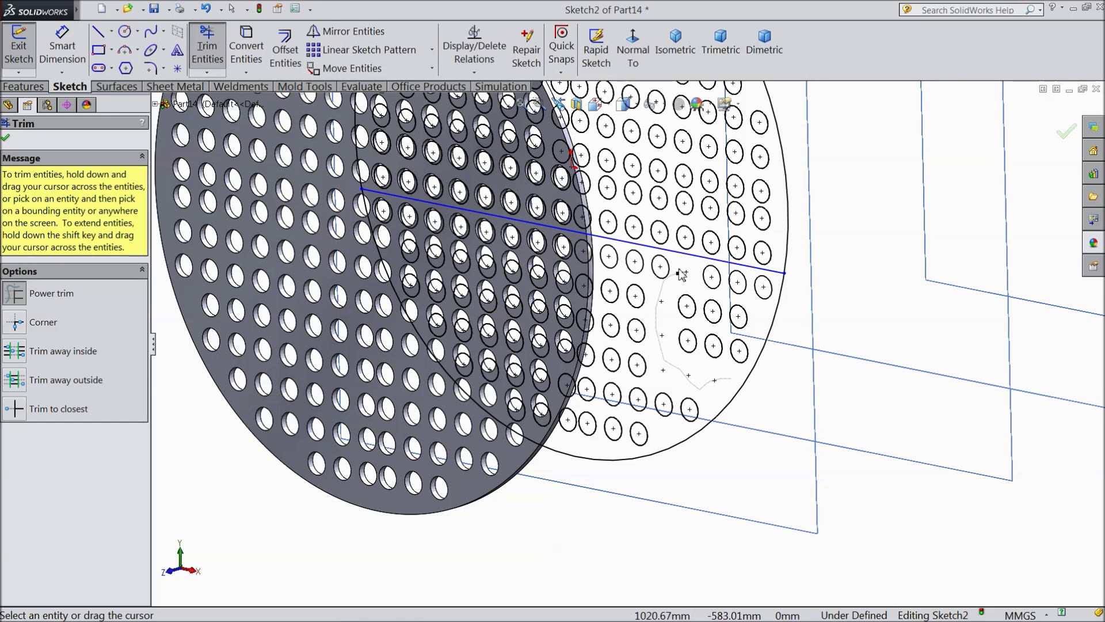
{"action": "mouse_move", "coordinate": [769, 295]}
{"action": "left_mouse_down"}
{"action": "mouse_move", "coordinate": [680, 334]}
{"action": "mouse_move", "coordinate": [754, 368]}
{"action": "mouse_move", "coordinate": [746, 395]}
{"action": "mouse_move", "coordinate": [643, 413]}
{"action": "mouse_move", "coordinate": [498, 374]}
{"action": "mouse_move", "coordinate": [441, 325]}
{"action": "mouse_move", "coordinate": [540, 339]}
{"action": "mouse_move", "coordinate": [593, 360]}
{"action": "mouse_move", "coordinate": [659, 344]}
{"action": "left_mouse_up"}
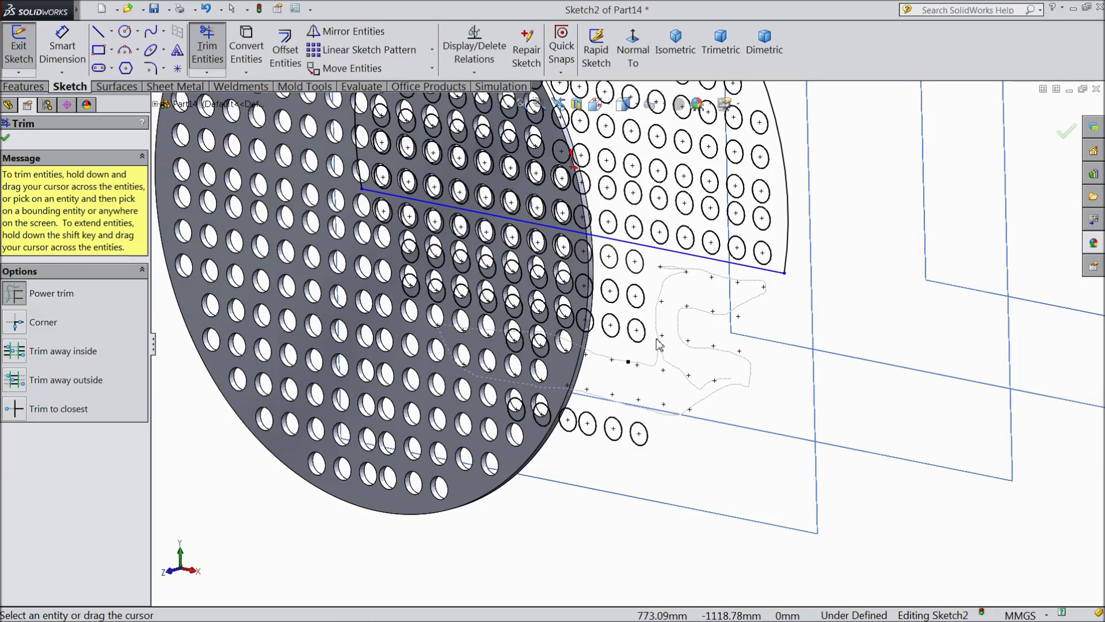
{"action": "left_click_drag", "start_coordinate": [509, 317], "coordinate": [429, 295]}
{"action": "mouse_move", "coordinate": [396, 258]}
{"action": "left_mouse_down"}
{"action": "mouse_move", "coordinate": [634, 299]}
{"action": "mouse_move", "coordinate": [547, 253]}
{"action": "mouse_move", "coordinate": [470, 233]}
{"action": "left_mouse_up"}
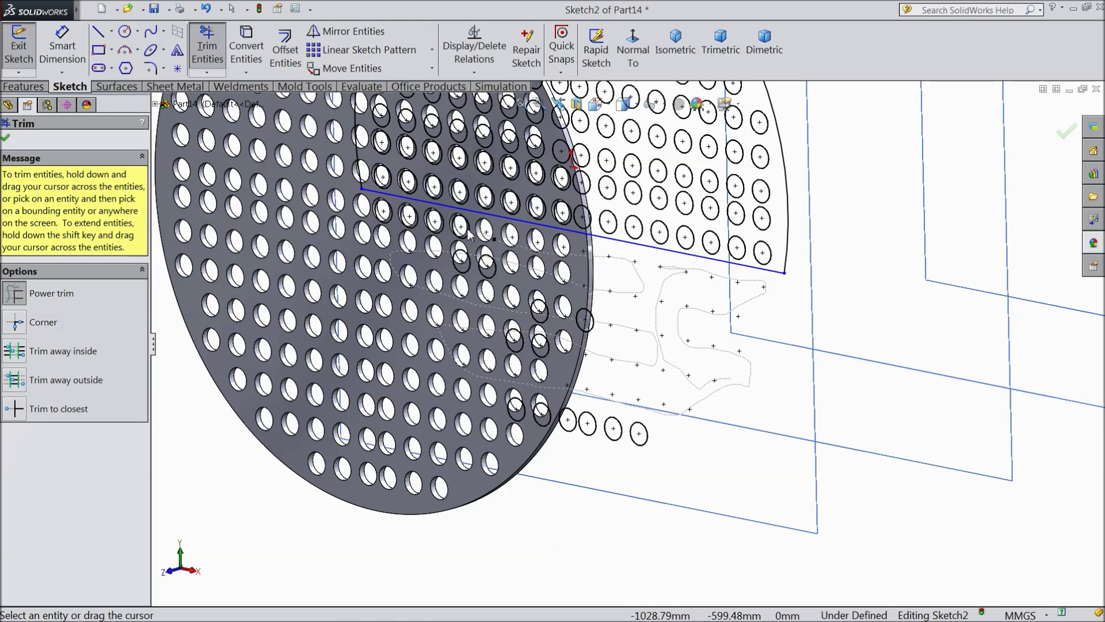
{"action": "left_click_drag", "start_coordinate": [407, 219], "coordinate": [362, 217]}
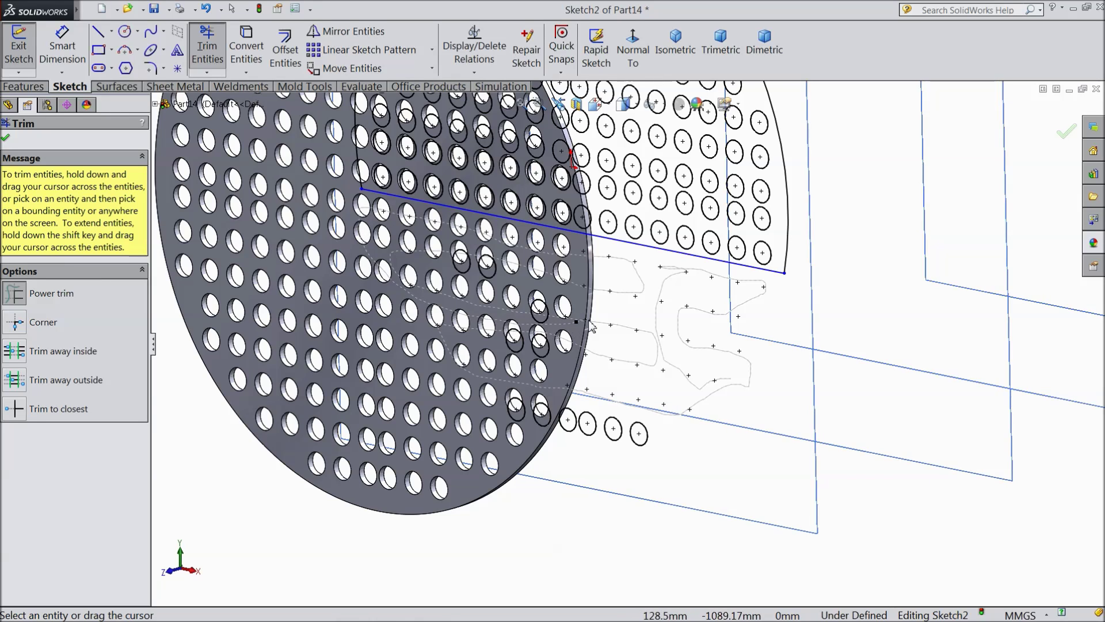
{"action": "mouse_move", "coordinate": [549, 358]}
{"action": "left_mouse_down"}
{"action": "mouse_move", "coordinate": [518, 410]}
{"action": "mouse_move", "coordinate": [615, 431]}
{"action": "left_mouse_up"}
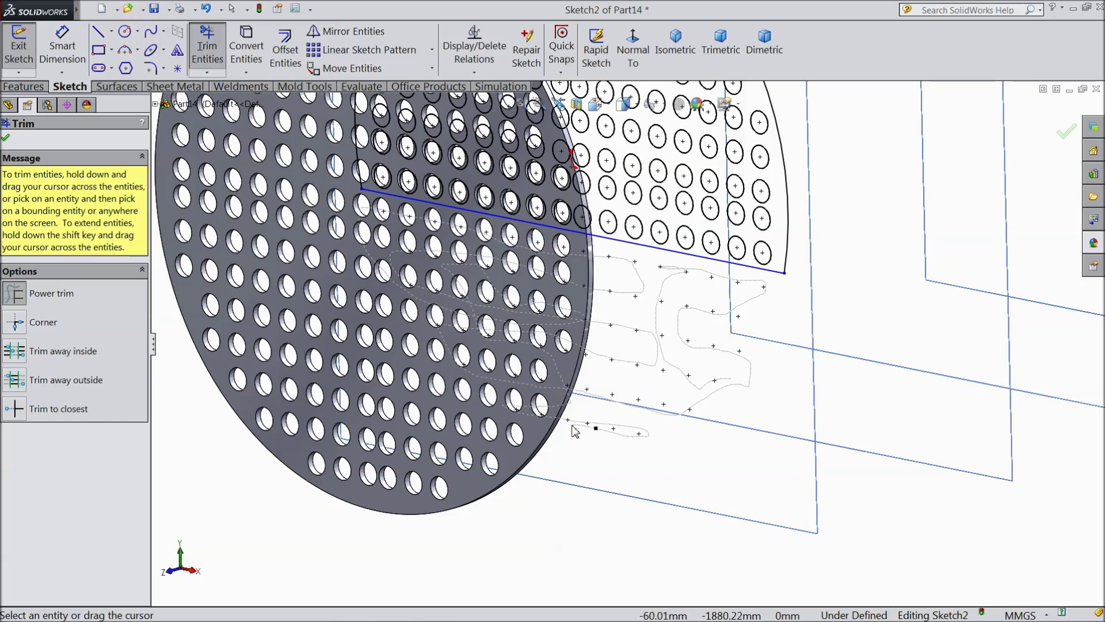
{"action": "scroll", "coordinate": [634, 476], "scroll_direction": "down", "scroll_amount": 3}
{"action": "mouse_move", "coordinate": [634, 476]}
{"action": "middle_mouse_down"}
{"action": "mouse_move", "coordinate": [641, 415]}
{"action": "mouse_move", "coordinate": [585, 437]}
{"action": "mouse_move", "coordinate": [614, 447]}
{"action": "middle_mouse_up"}
{"action": "scroll", "coordinate": [591, 413], "scroll_direction": "down", "scroll_amount": 3}
{"action": "scroll", "coordinate": [716, 305], "scroll_direction": "up", "scroll_amount": 4}
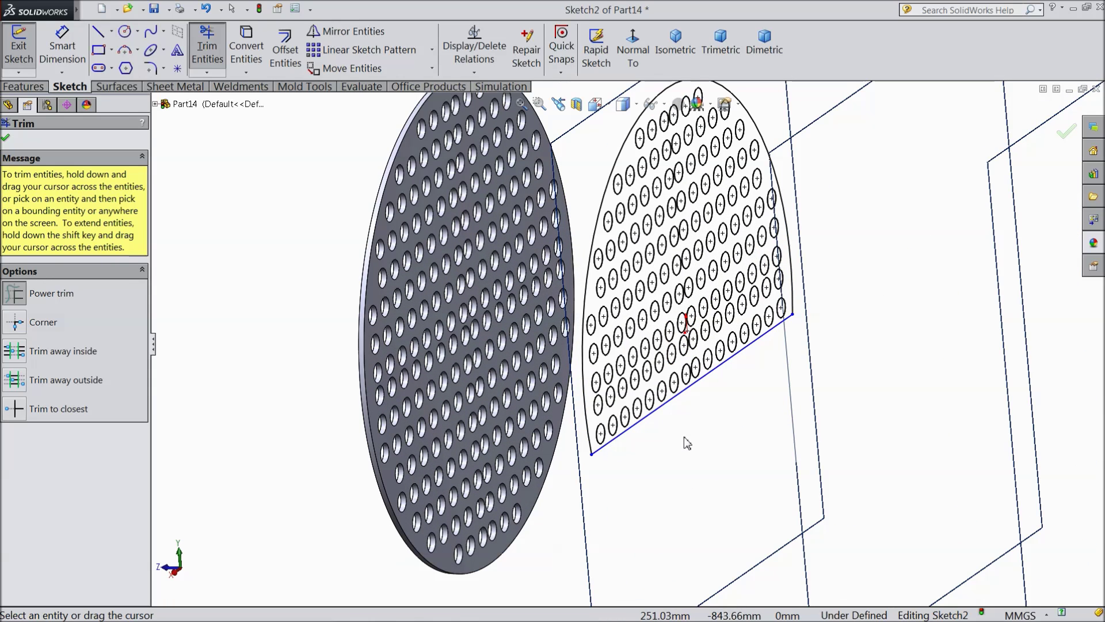
{"action": "scroll", "coordinate": [700, 406], "scroll_direction": "up", "scroll_amount": 2}
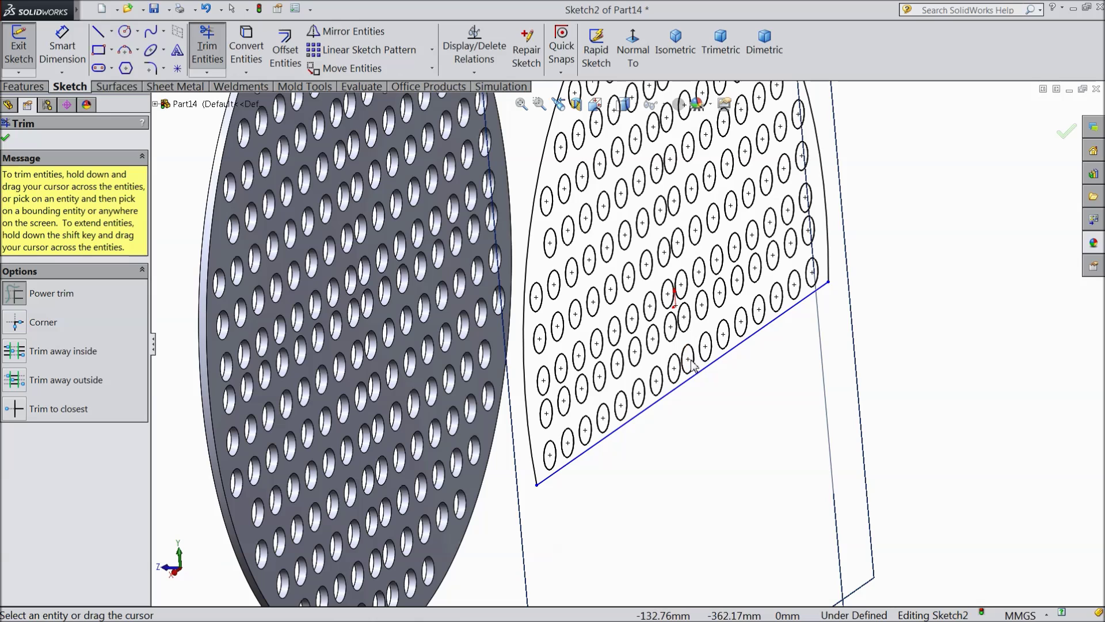
{"action": "left_click", "coordinate": [5, 138]}
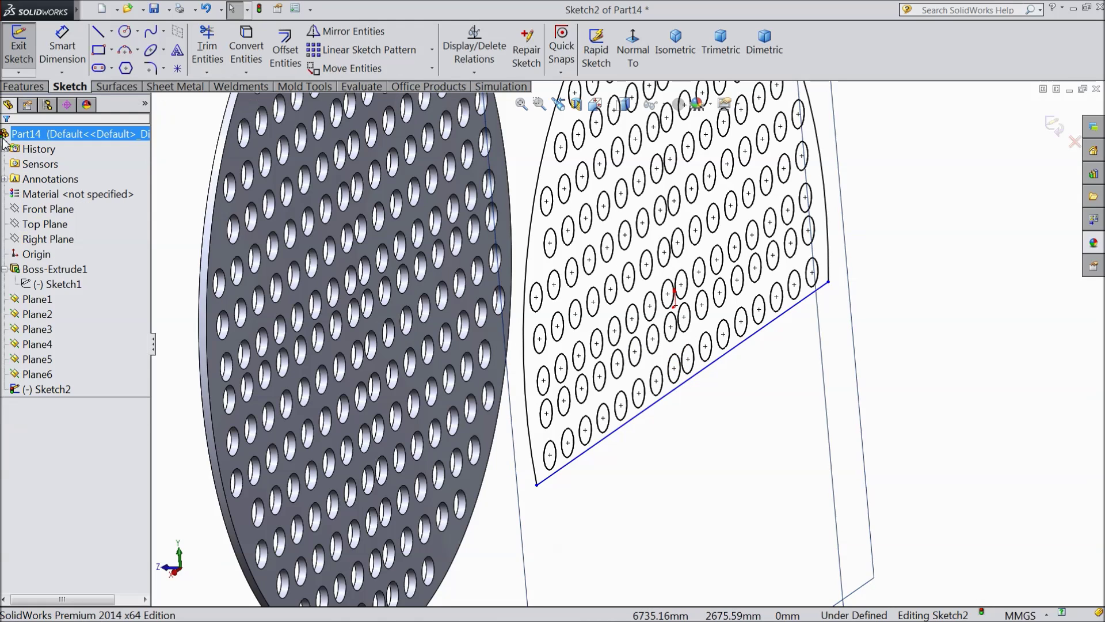
Step: Extrude the trimmed sketch as a Blind boss 48.891 mm deep from the sketch plane, with Merge result enabled
{"action": "left_click", "coordinate": [24, 86]}
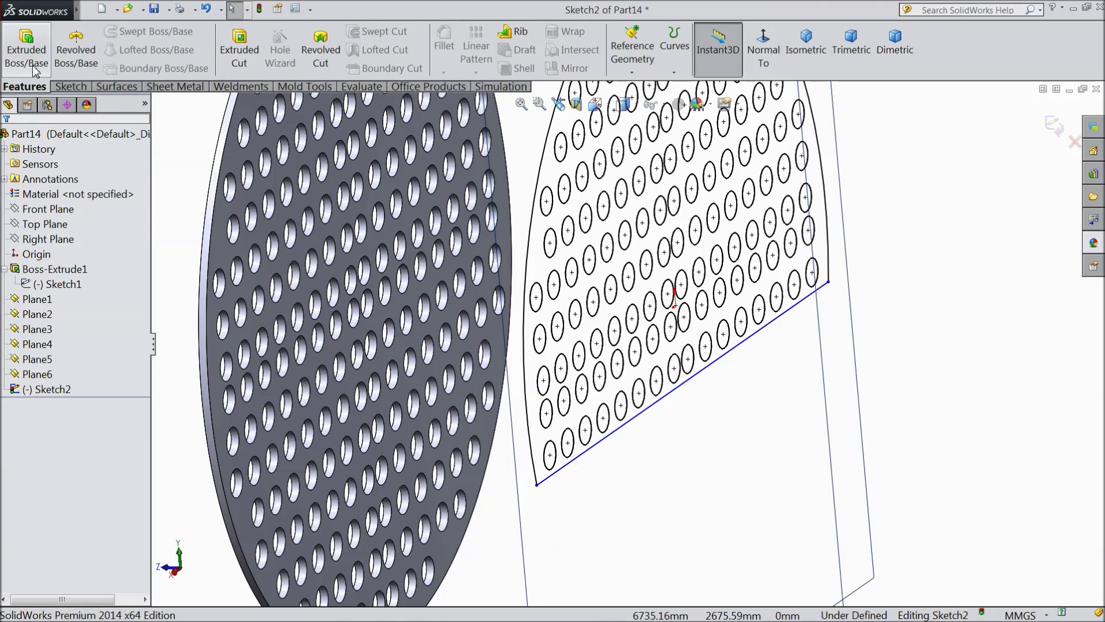
{"action": "left_click", "coordinate": [33, 65]}
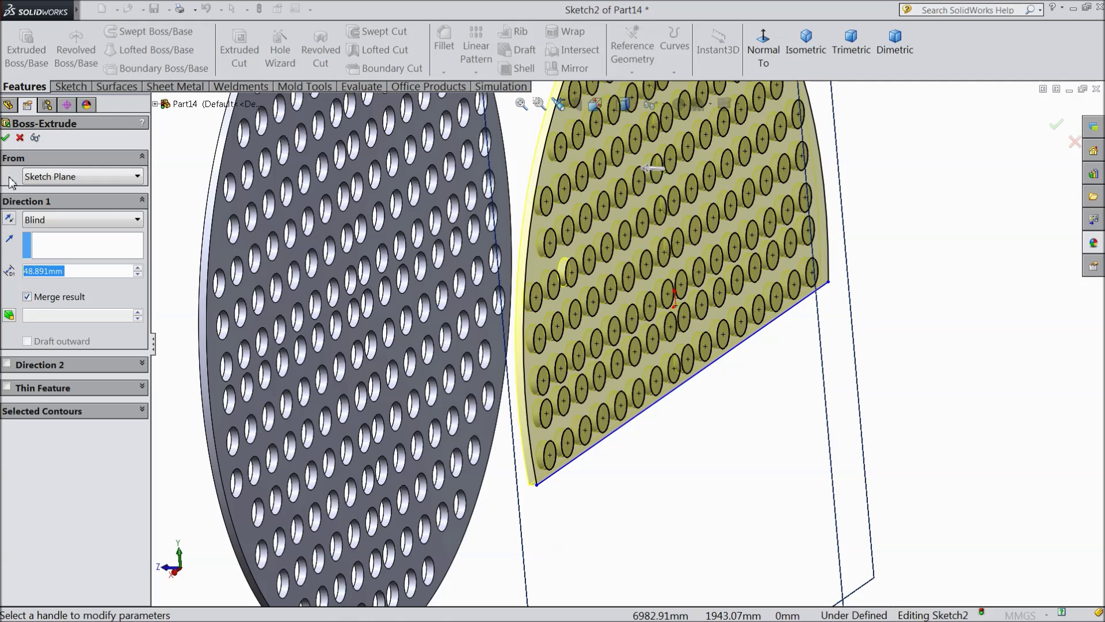
{"action": "left_click", "coordinate": [6, 138]}
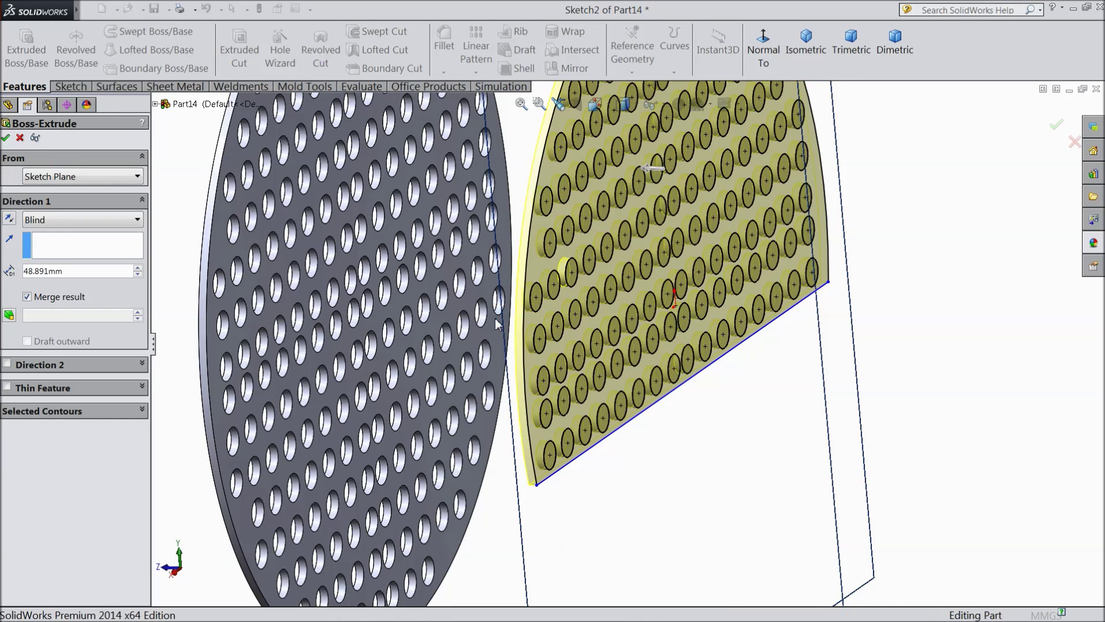
Step: Start a sketch on Plane2 and convert the first baffle plate's Sketch2 geometry into it
{"action": "scroll", "coordinate": [501, 334], "scroll_direction": "up", "scroll_amount": 10}
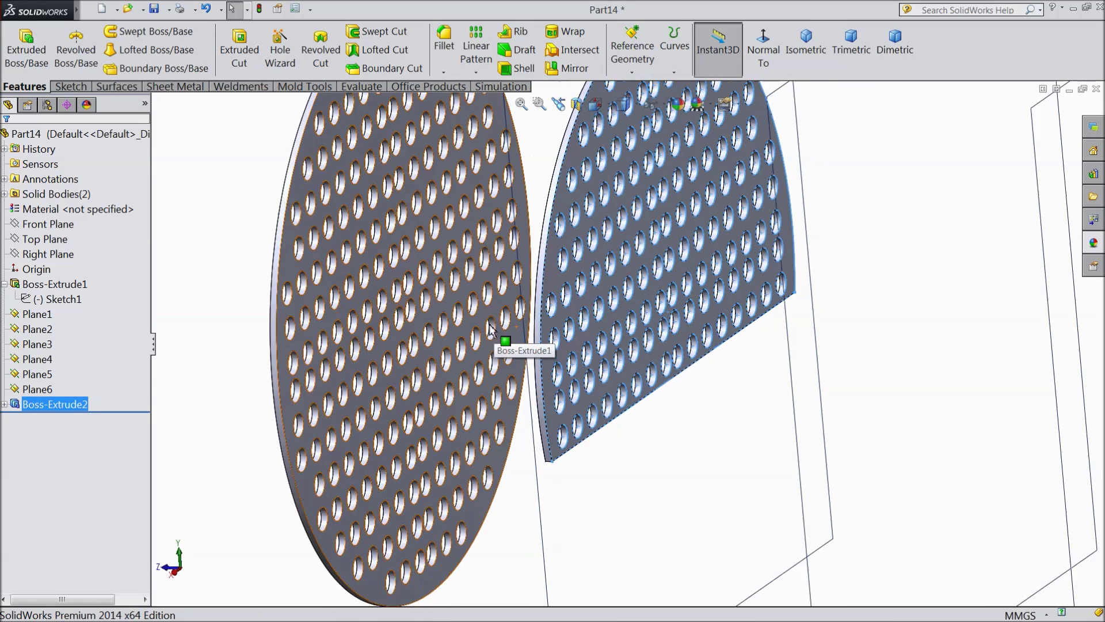
{"action": "scroll", "coordinate": [437, 424], "scroll_direction": "up", "scroll_amount": 2}
{"action": "middle_click_drag", "start_coordinate": [436, 424], "coordinate": [506, 452]}
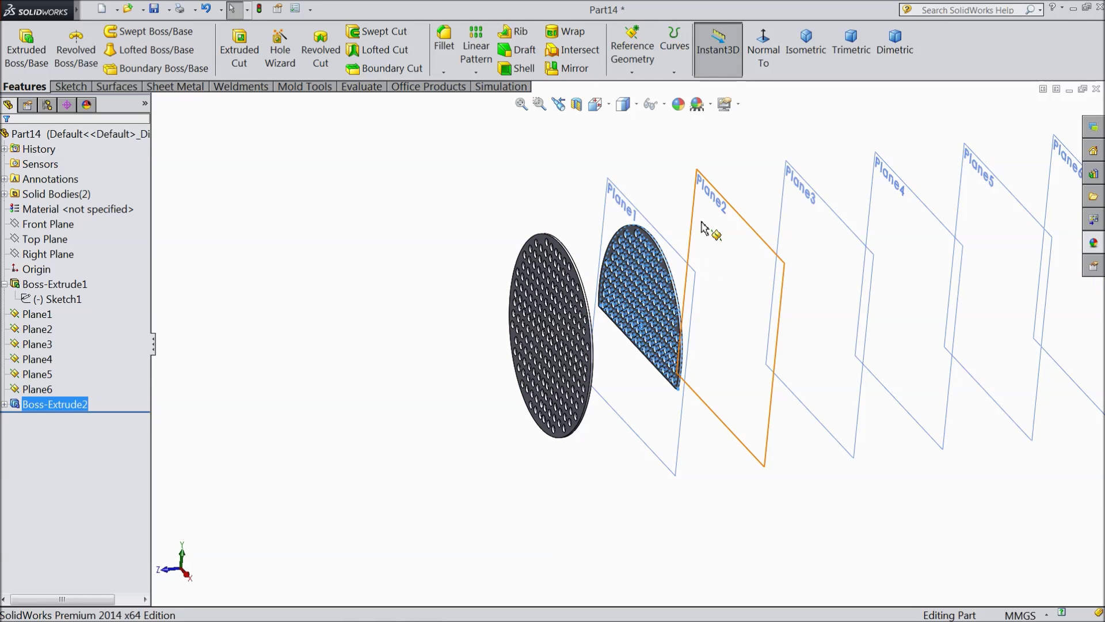
{"action": "left_click", "coordinate": [705, 225]}
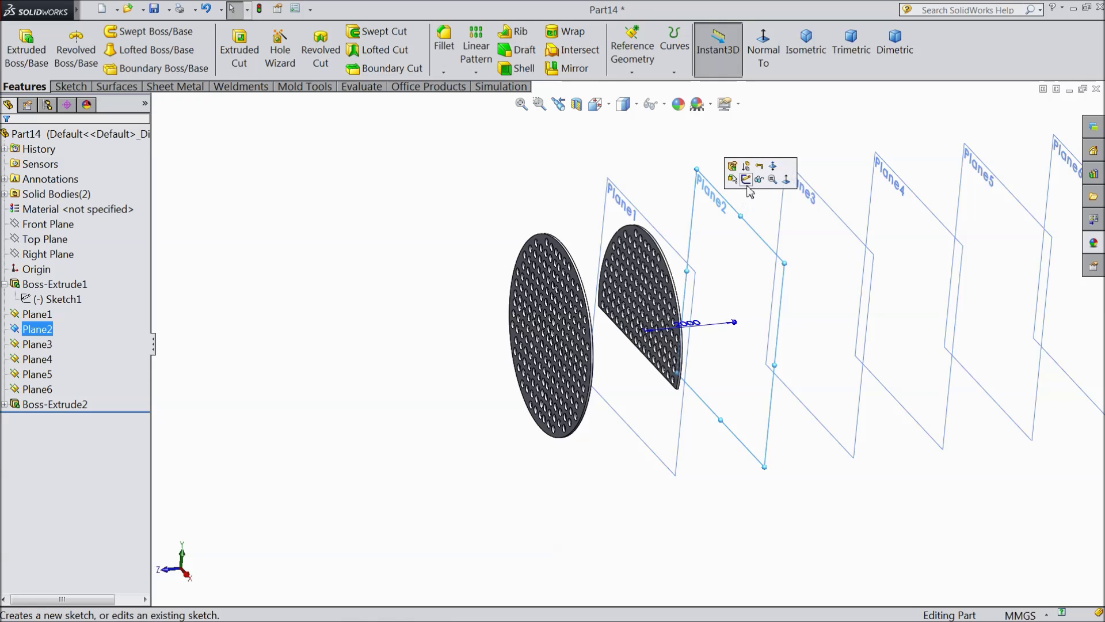
{"action": "left_click", "coordinate": [747, 180]}
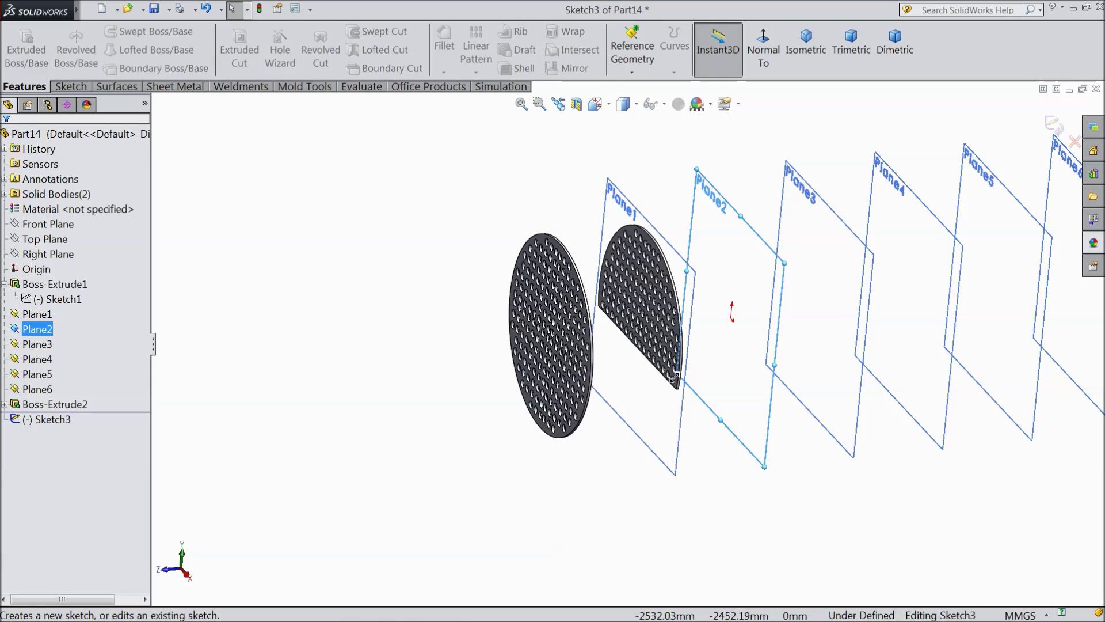
{"action": "left_click", "coordinate": [4, 404]}
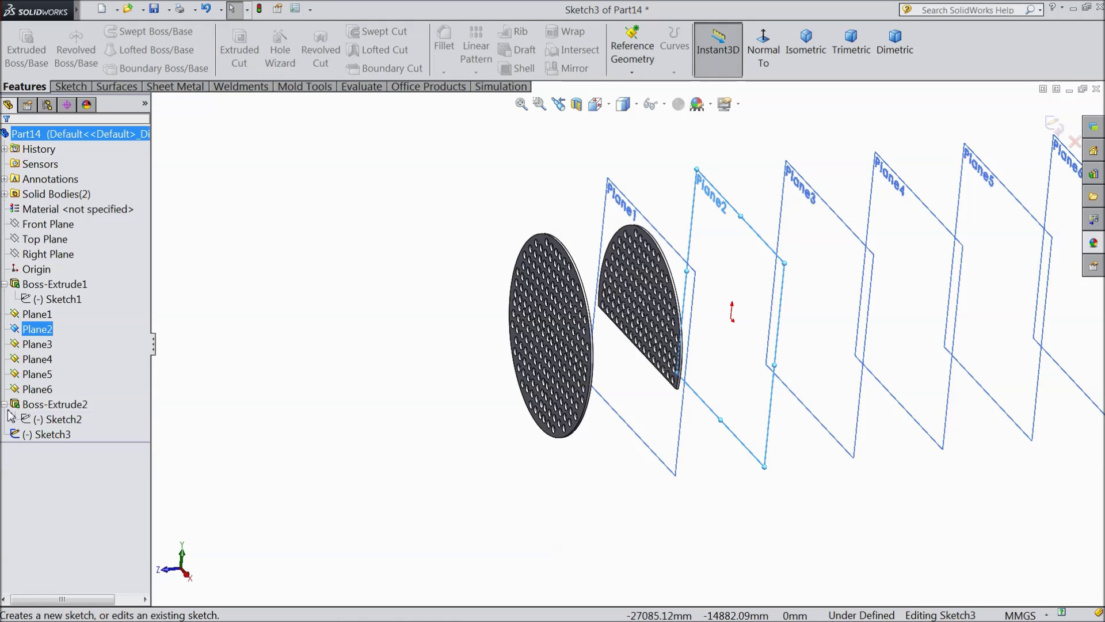
{"action": "left_click", "coordinate": [42, 421]}
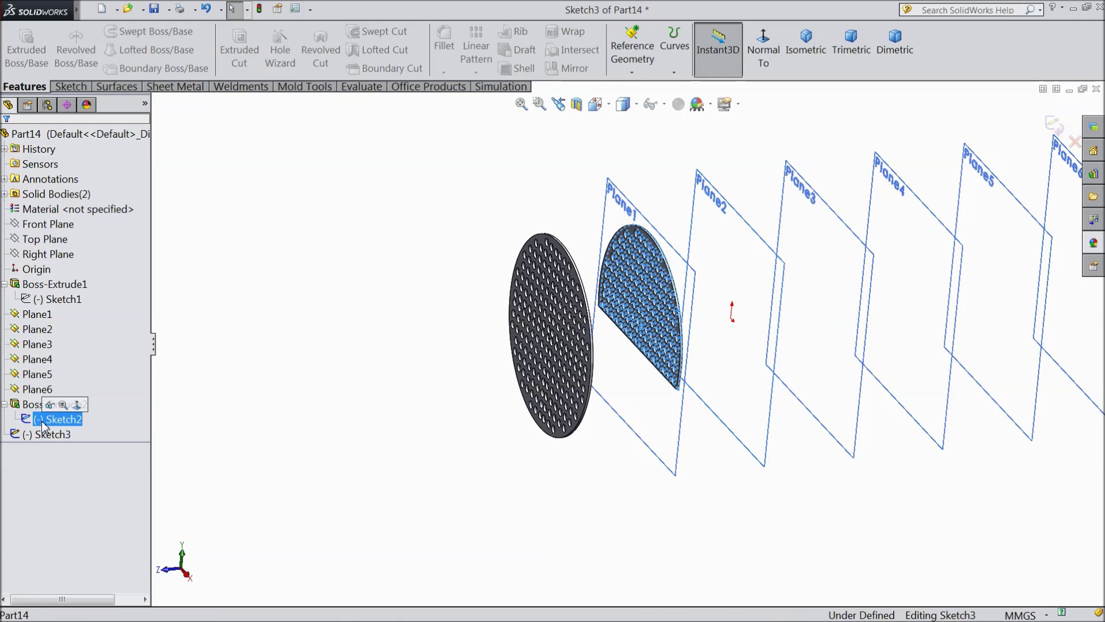
{"action": "left_click", "coordinate": [79, 88]}
{"action": "left_click", "coordinate": [249, 57]}
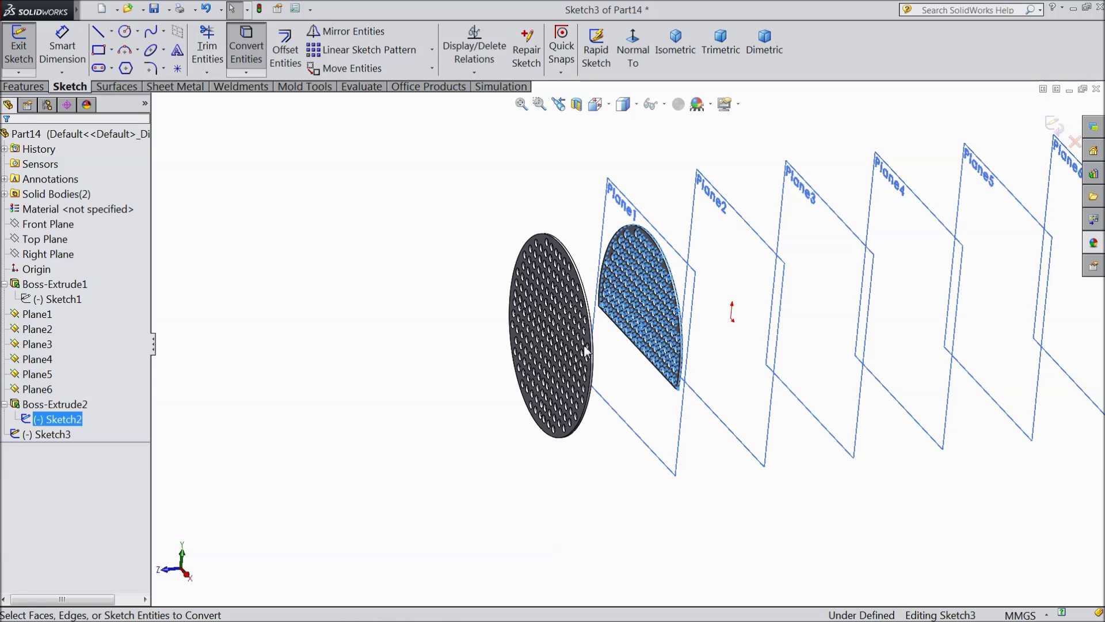
{"action": "scroll", "coordinate": [784, 345], "scroll_direction": "down", "scroll_amount": 2}
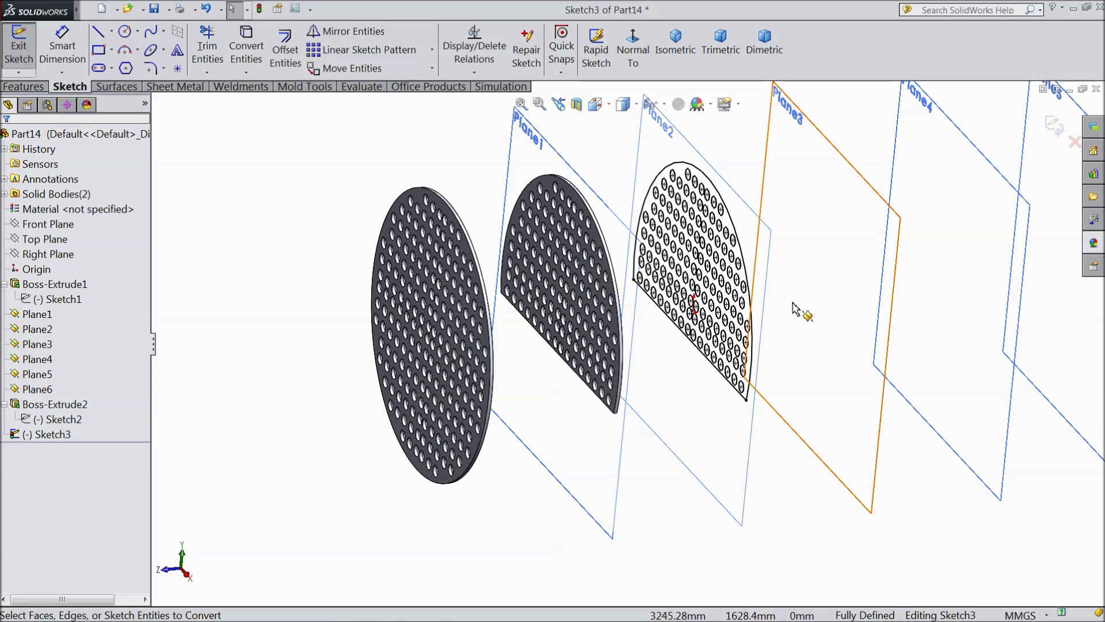
{"action": "middle_click_drag", "start_coordinate": [792, 305], "coordinate": [795, 297]}
{"action": "mouse_move", "coordinate": [809, 178]}
{"action": "left_mouse_down"}
{"action": "mouse_move", "coordinate": [727, 348]}
{"action": "mouse_move", "coordinate": [612, 357]}
{"action": "mouse_move", "coordinate": [613, 337]}
{"action": "left_mouse_up"}
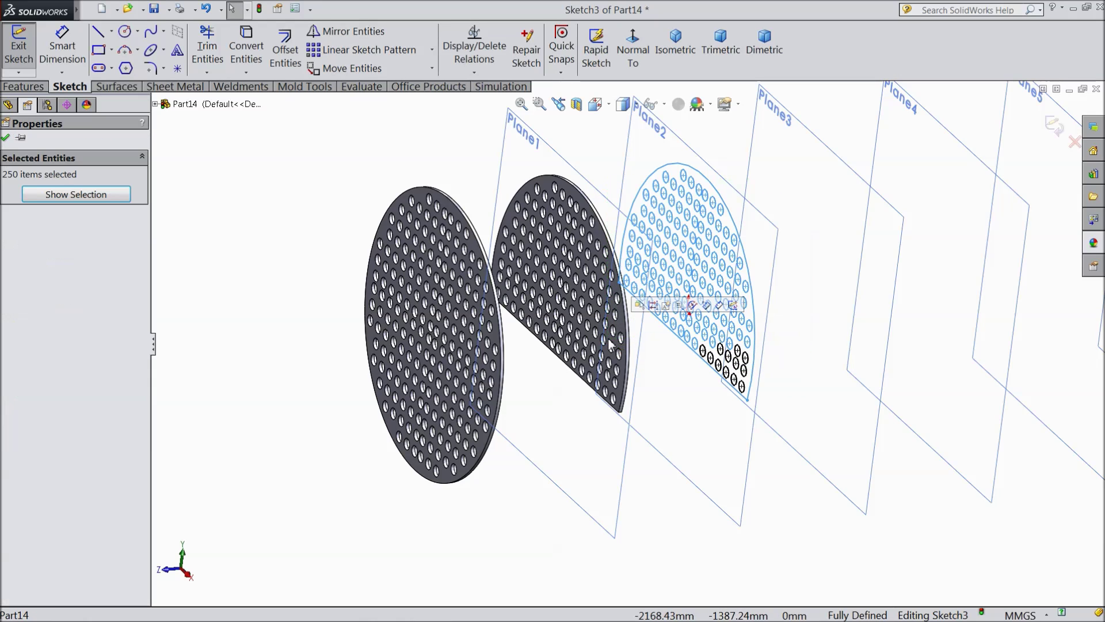
{"action": "left_click", "coordinate": [784, 338]}
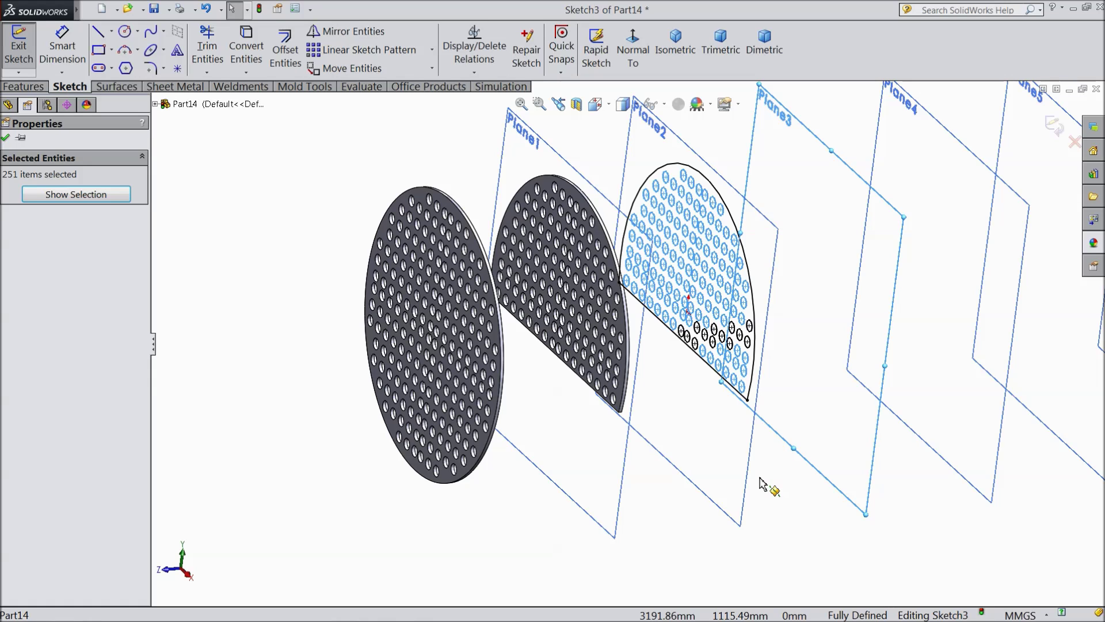
{"action": "left_click", "coordinate": [5, 138]}
Step: Rotate all the converted entities in the Plane2 sketch 180 degrees about the origin, with Keep relations off
{"action": "middle_click_drag", "start_coordinate": [361, 316], "coordinate": [352, 373]}
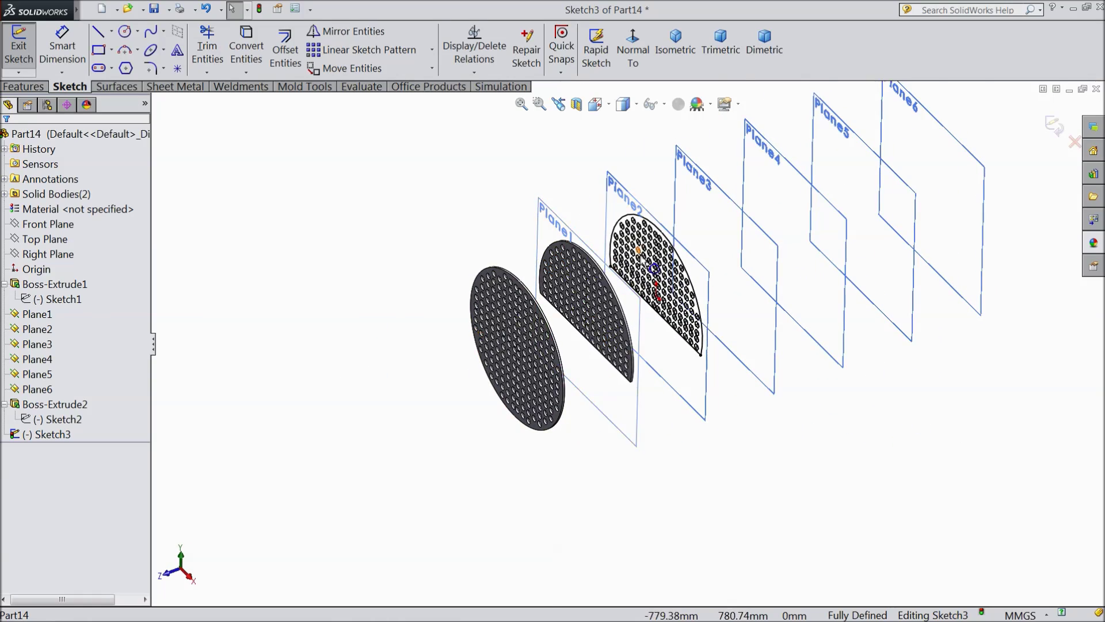
{"action": "scroll", "coordinate": [691, 308], "scroll_direction": "down", "scroll_amount": 3}
{"action": "scroll", "coordinate": [763, 329], "scroll_direction": "down", "scroll_amount": 2}
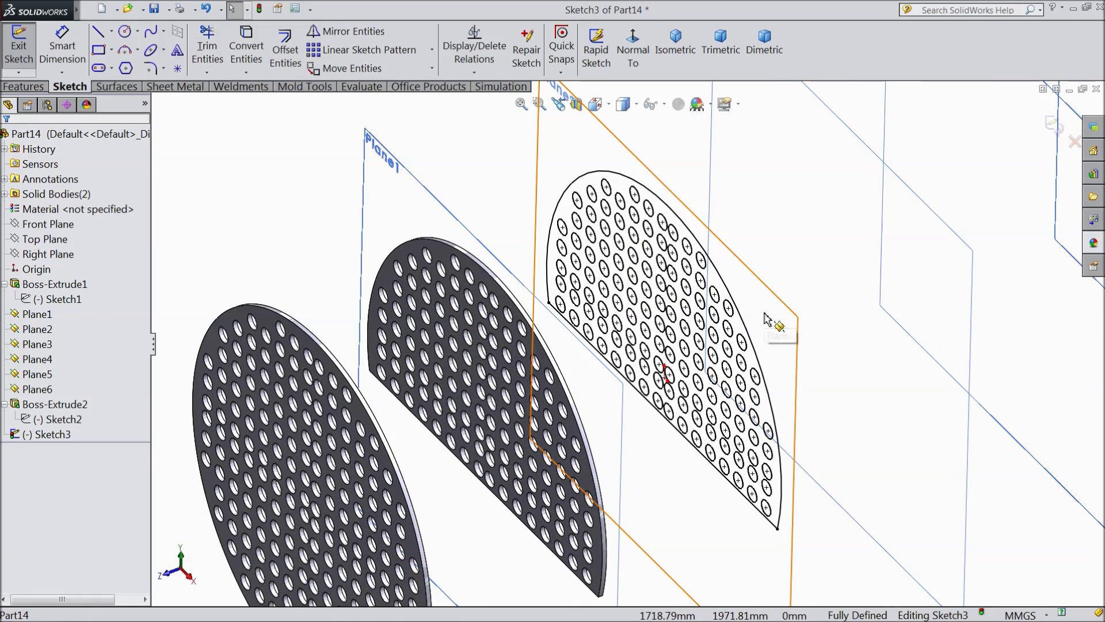
{"action": "scroll", "coordinate": [727, 379], "scroll_direction": "up", "scroll_amount": 2}
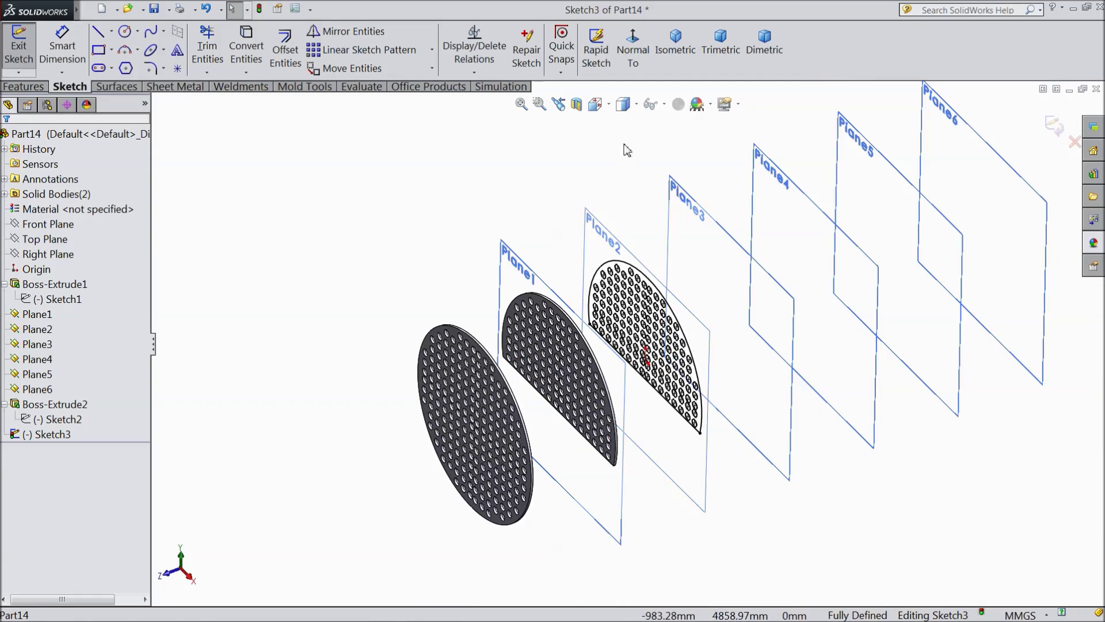
{"action": "left_click", "coordinate": [633, 58]}
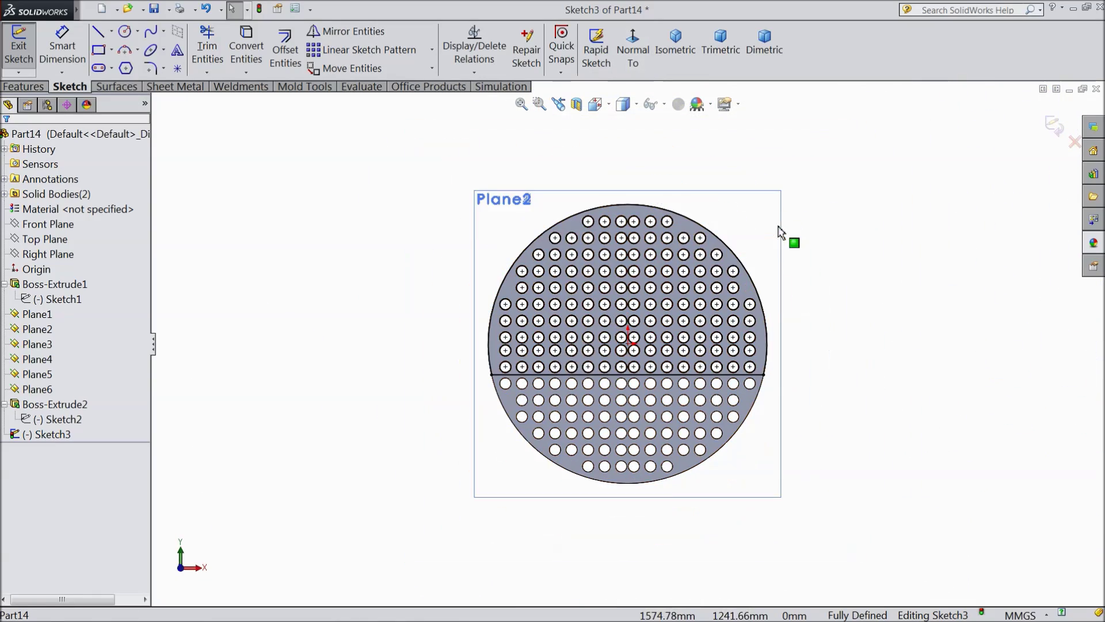
{"action": "mouse_move", "coordinate": [787, 254]}
{"action": "left_mouse_down"}
{"action": "mouse_move", "coordinate": [489, 425]}
{"action": "mouse_move", "coordinate": [390, 430]}
{"action": "left_mouse_up"}
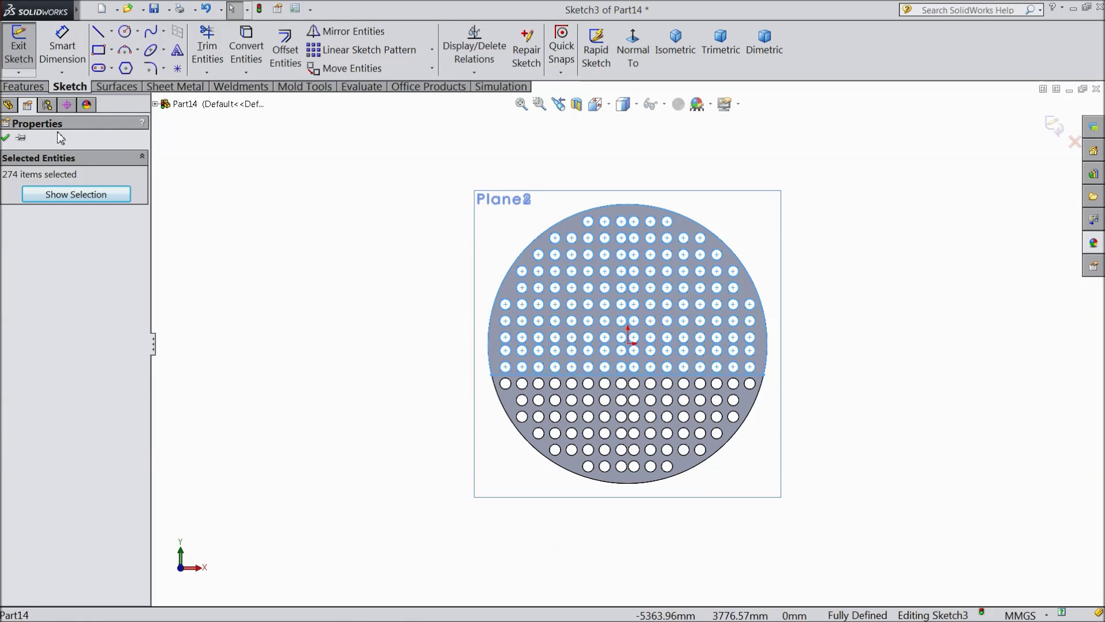
{"action": "mouse_move", "coordinate": [314, 263]}
{"action": "middle_mouse_down"}
{"action": "mouse_move", "coordinate": [331, 267]}
{"action": "mouse_move", "coordinate": [317, 367]}
{"action": "middle_mouse_up"}
{"action": "scroll", "coordinate": [318, 366], "scroll_direction": "up", "scroll_amount": 3}
{"action": "scroll", "coordinate": [803, 250], "scroll_direction": "down", "scroll_amount": 3}
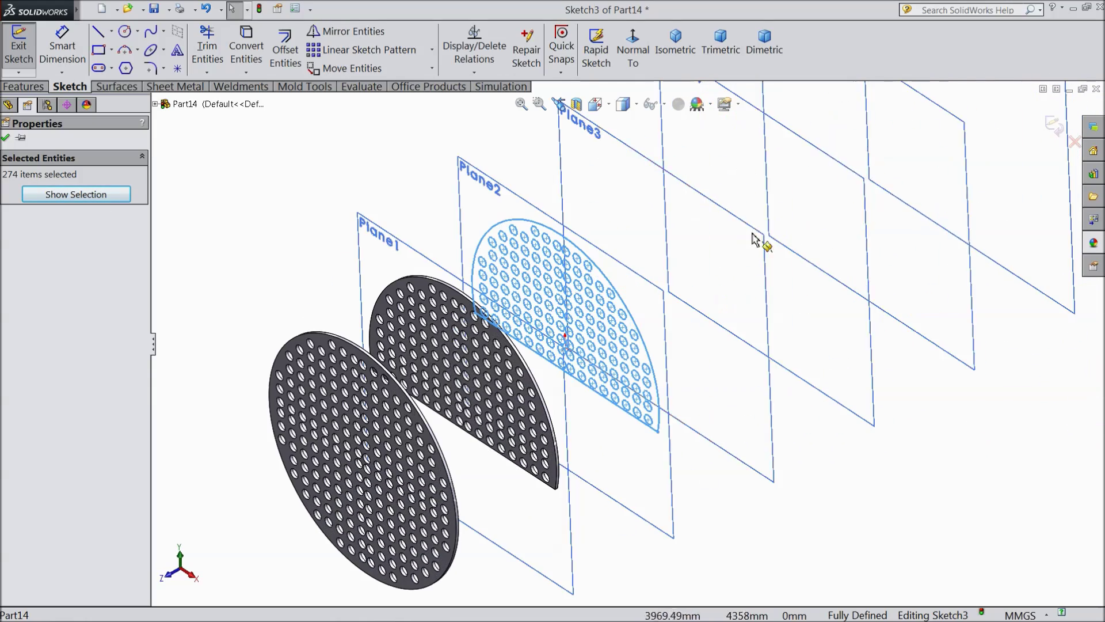
{"action": "left_click", "coordinate": [432, 68]}
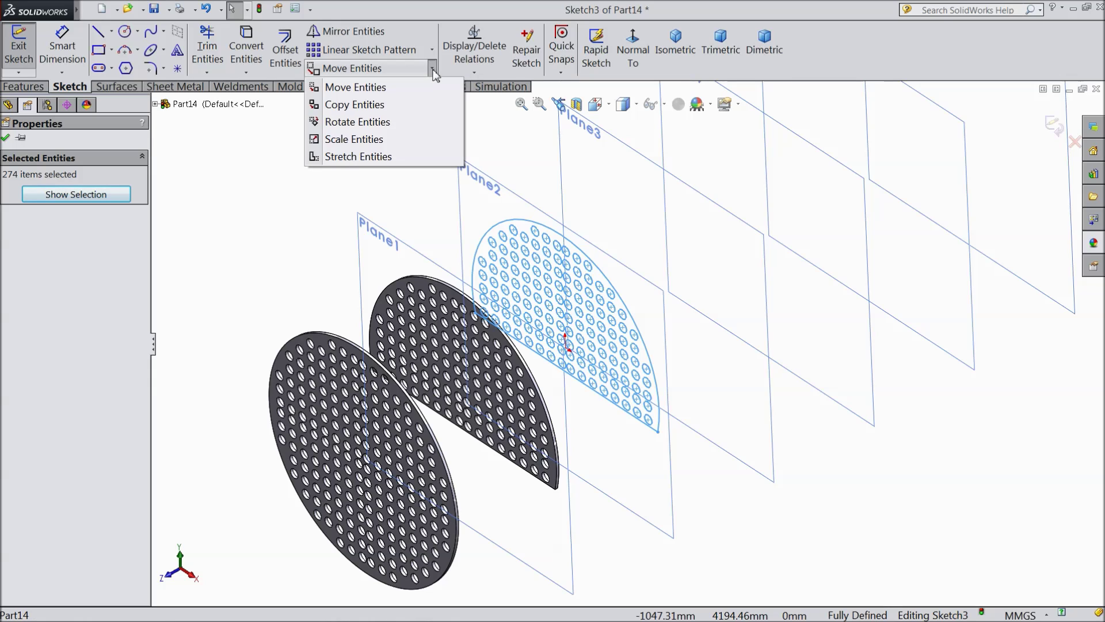
{"action": "left_click", "coordinate": [371, 125]}
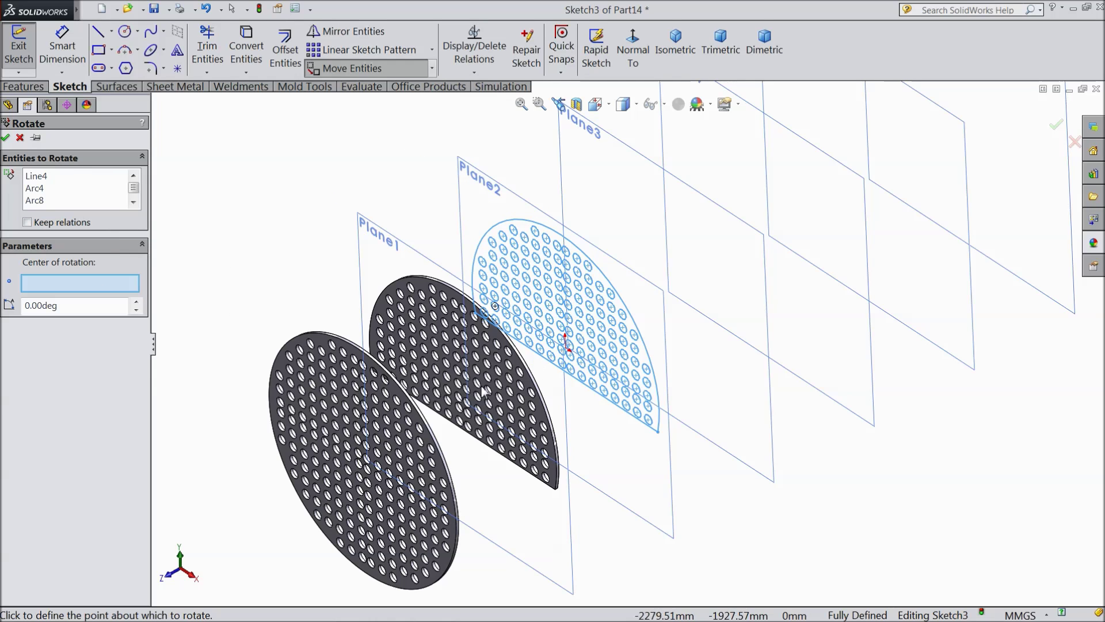
{"action": "scroll", "coordinate": [576, 501], "scroll_direction": "down", "scroll_amount": 4}
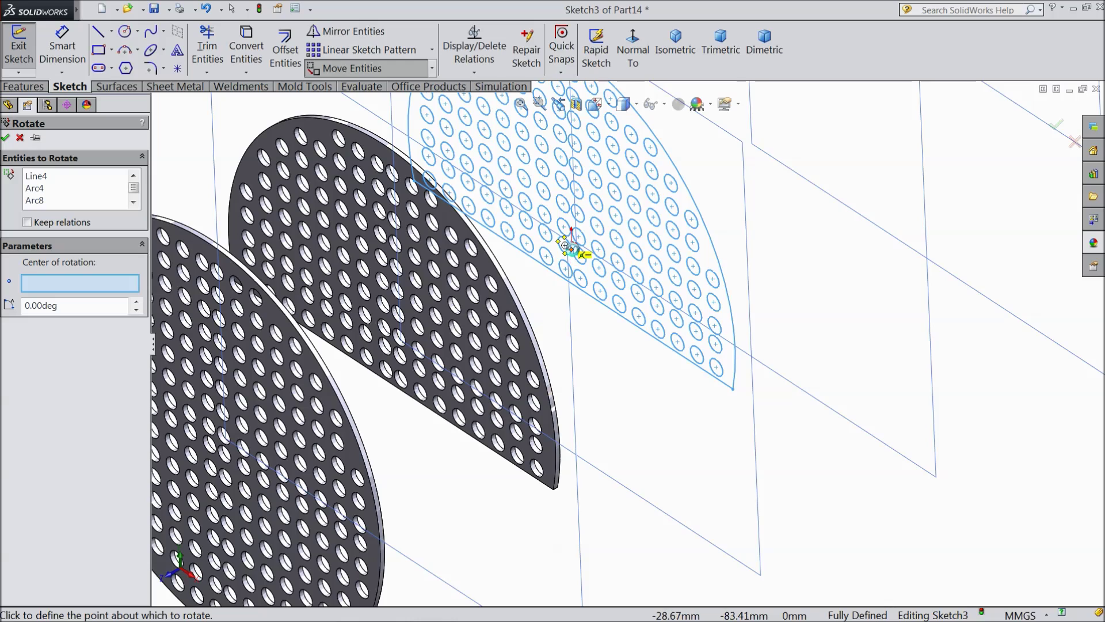
{"action": "scroll", "coordinate": [578, 239], "scroll_direction": "down", "scroll_amount": 5}
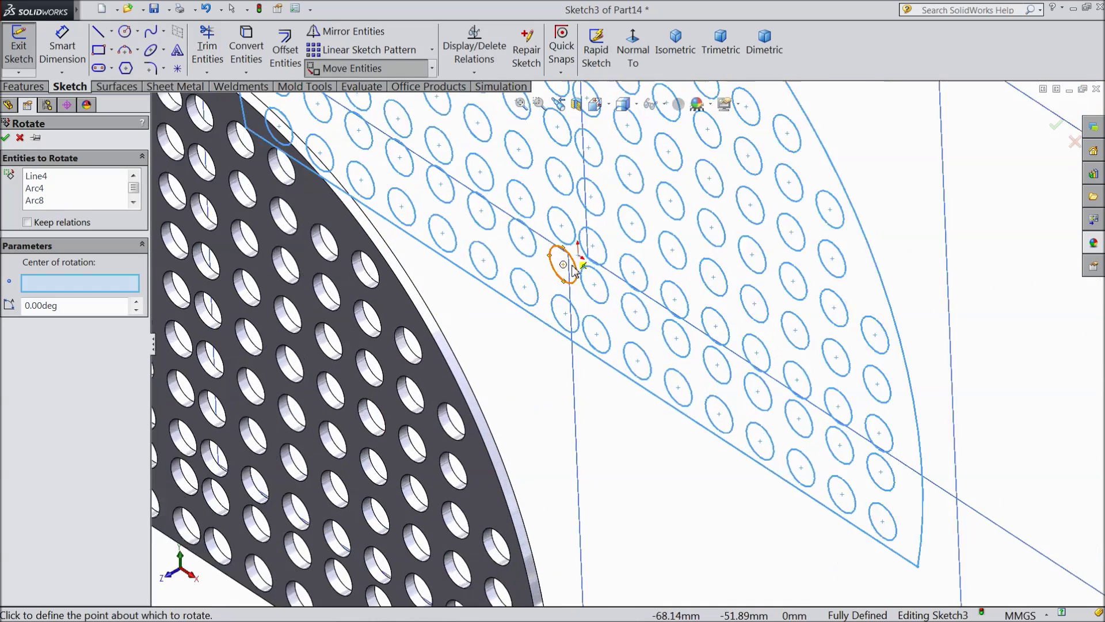
{"action": "scroll", "coordinate": [588, 265], "scroll_direction": "up", "scroll_amount": 1}
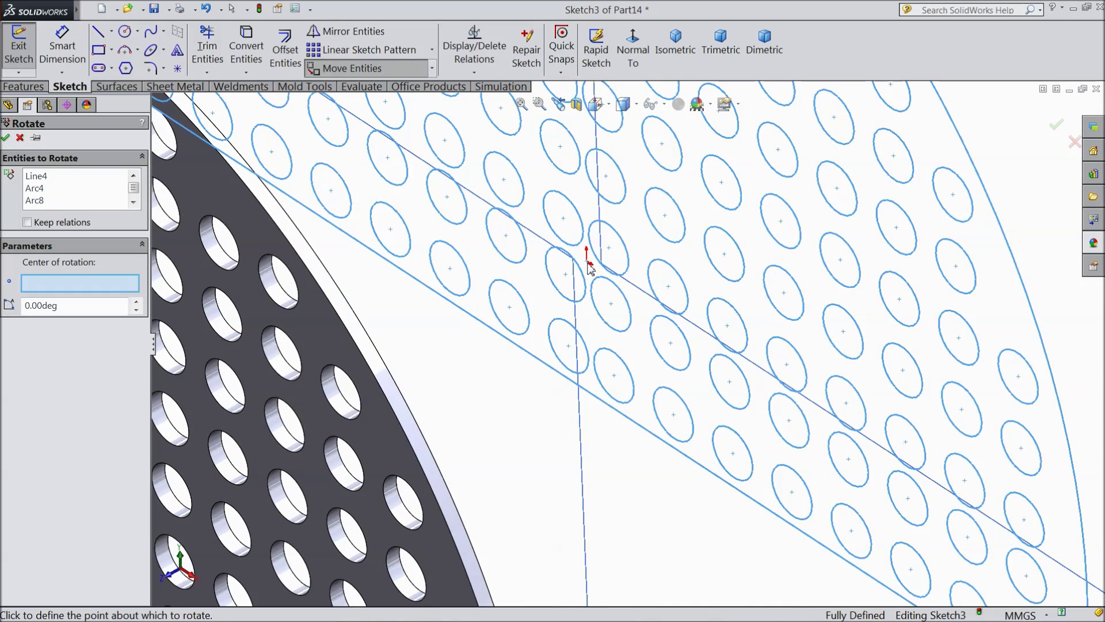
{"action": "left_click", "coordinate": [588, 262]}
{"action": "scroll", "coordinate": [580, 360], "scroll_direction": "up", "scroll_amount": 2}
{"action": "scroll", "coordinate": [579, 359], "scroll_direction": "up", "scroll_amount": 3}
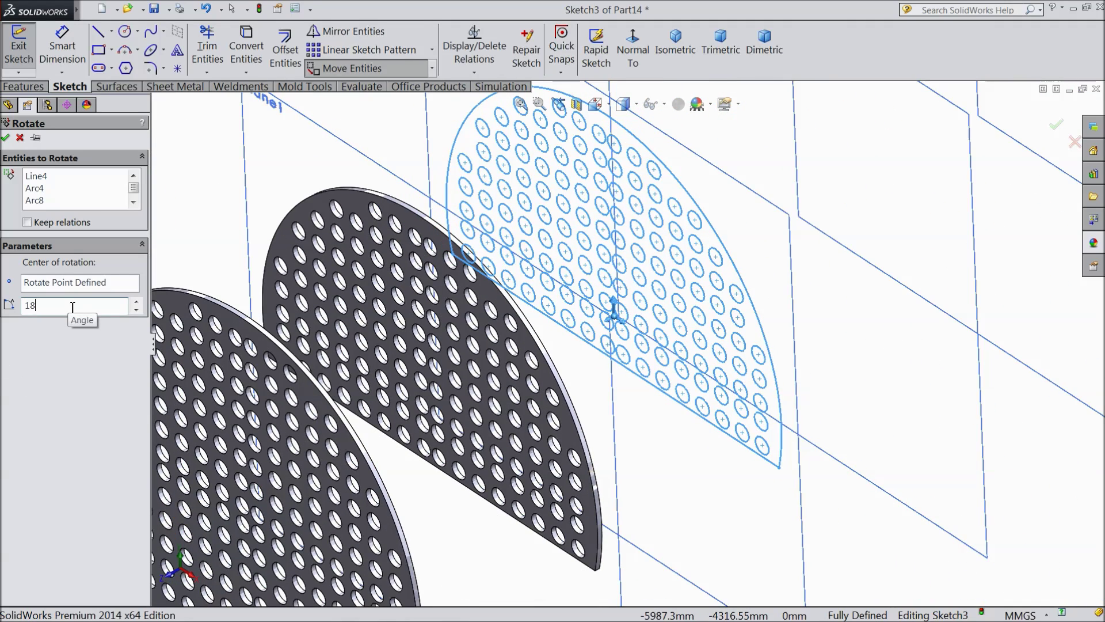
{"action": "type", "text": "180"}
{"action": "key", "text": "Return"}
{"action": "scroll", "coordinate": [545, 429], "scroll_direction": "up", "scroll_amount": 2}
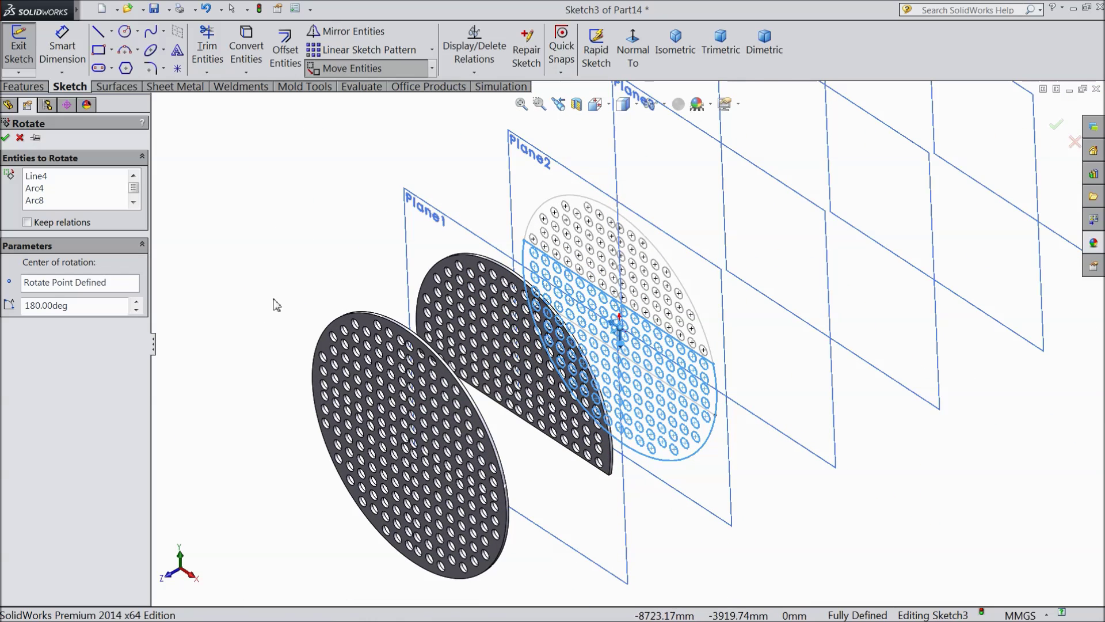
{"action": "left_click", "coordinate": [6, 138]}
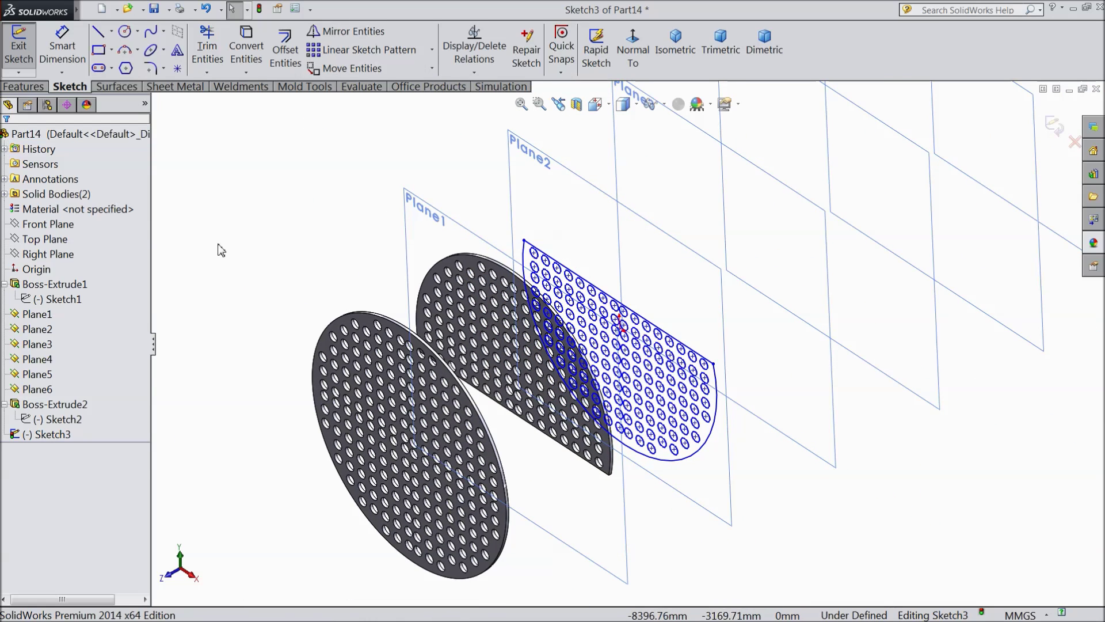
Step: Extrude the rotated segment sketch on Plane2 as a Blind boss 48.891 mm deep, with Merge result enabled
{"action": "scroll", "coordinate": [665, 481], "scroll_direction": "up", "scroll_amount": 2}
{"action": "middle_click_drag", "start_coordinate": [665, 480], "coordinate": [651, 458]}
{"action": "scroll", "coordinate": [651, 417], "scroll_direction": "down", "scroll_amount": 3}
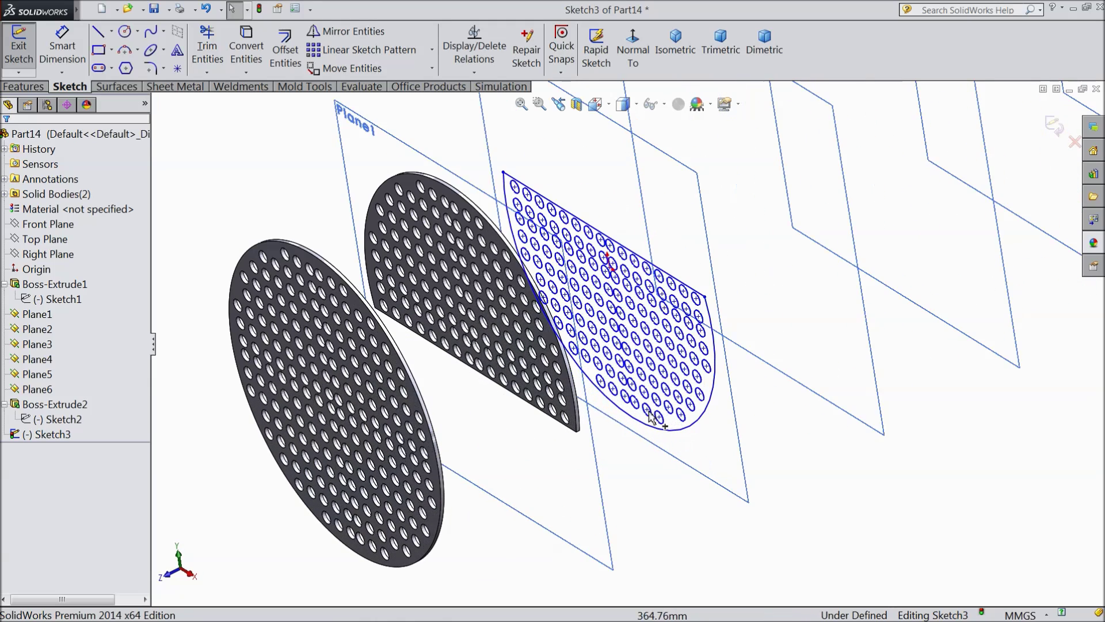
{"action": "left_click", "coordinate": [16, 87]}
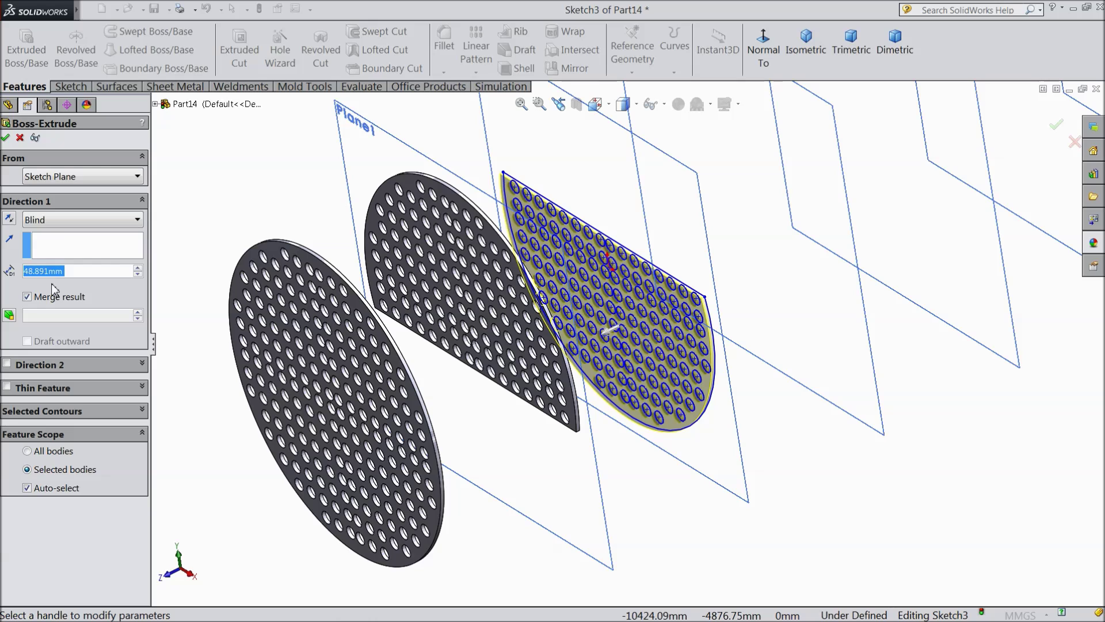
{"action": "left_click", "coordinate": [6, 138]}
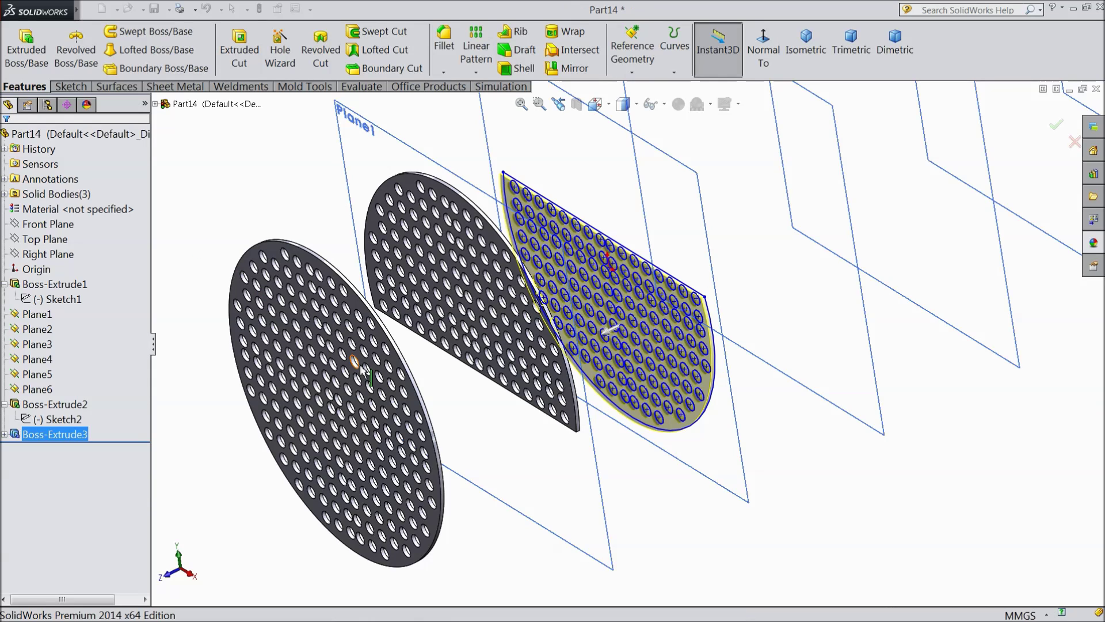
{"action": "scroll", "coordinate": [645, 396], "scroll_direction": "up", "scroll_amount": 3}
{"action": "left_click", "coordinate": [662, 450]}
Step: Start a sketch on Plane3 and convert the first baffle plate's Sketch2 geometry into it
{"action": "middle_click_drag", "start_coordinate": [671, 463], "coordinate": [706, 444]}
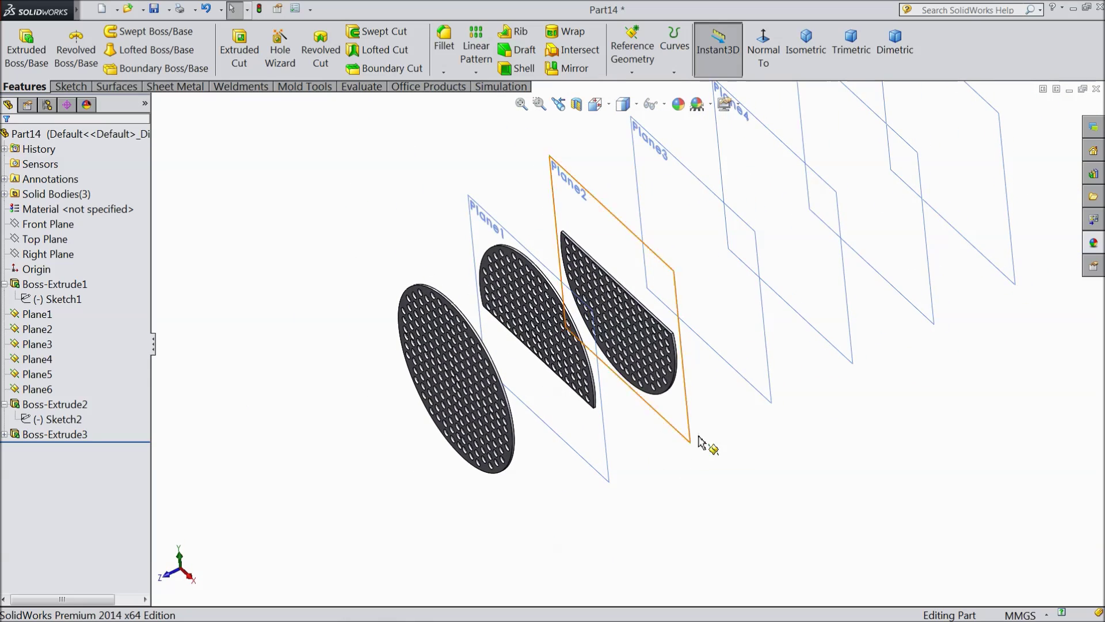
{"action": "scroll", "coordinate": [731, 296], "scroll_direction": "down", "scroll_amount": 2}
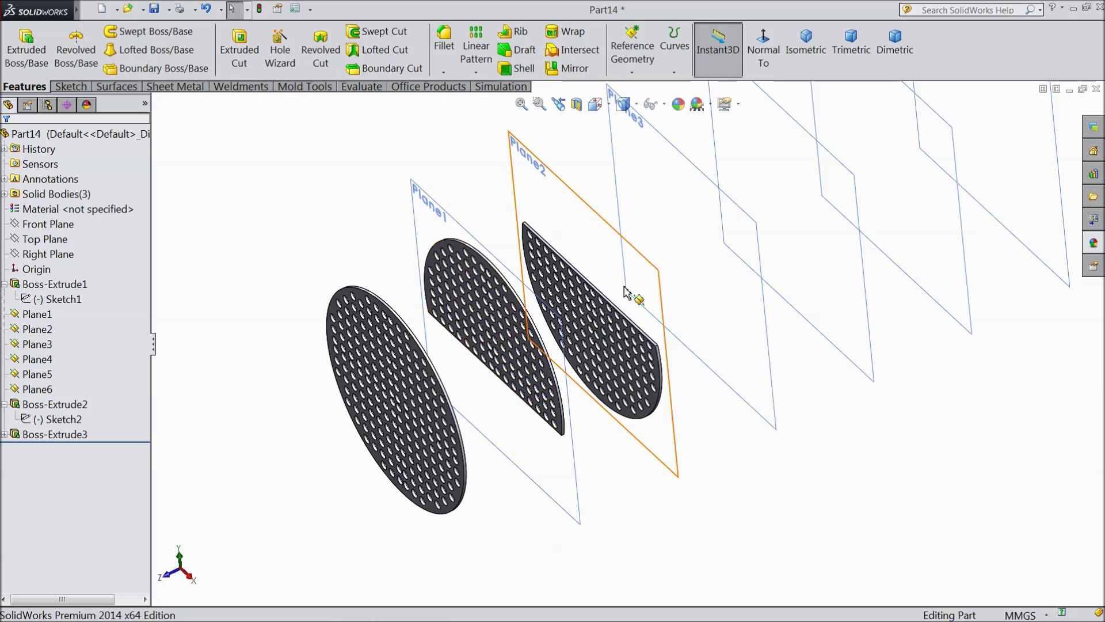
{"action": "scroll", "coordinate": [633, 175], "scroll_direction": "up", "scroll_amount": 1}
{"action": "scroll", "coordinate": [680, 201], "scroll_direction": "down", "scroll_amount": 1}
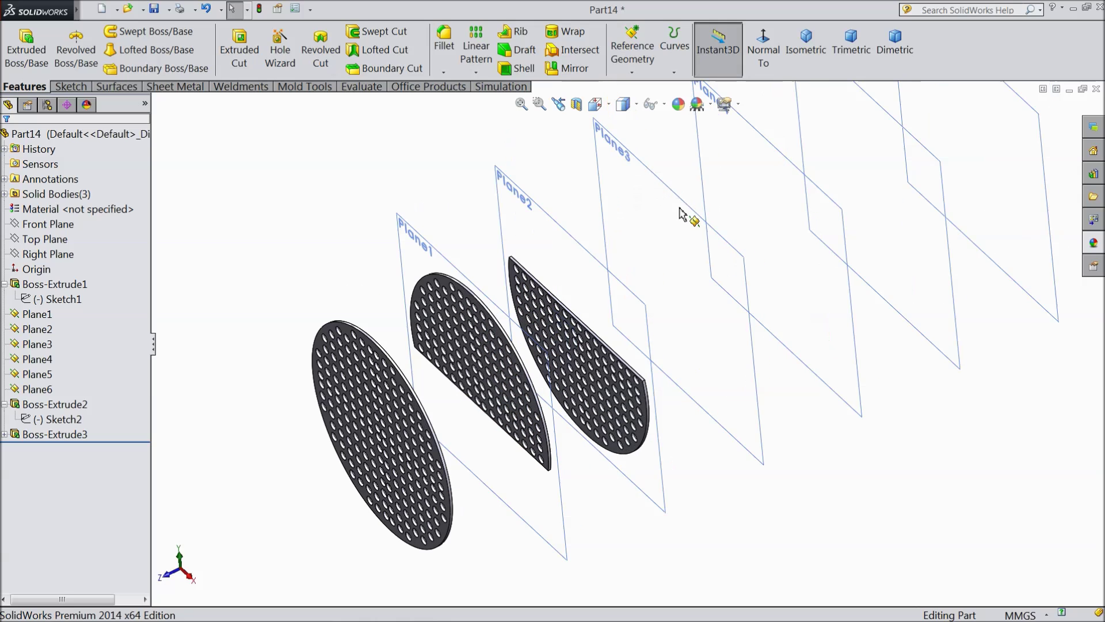
{"action": "left_click", "coordinate": [622, 158]}
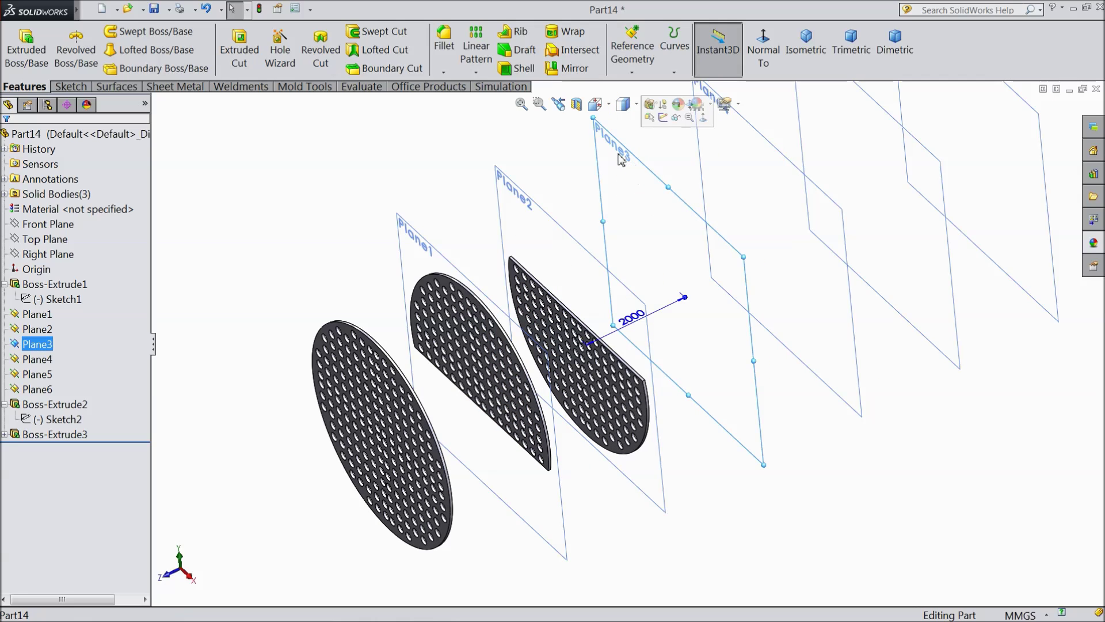
{"action": "left_click", "coordinate": [664, 118]}
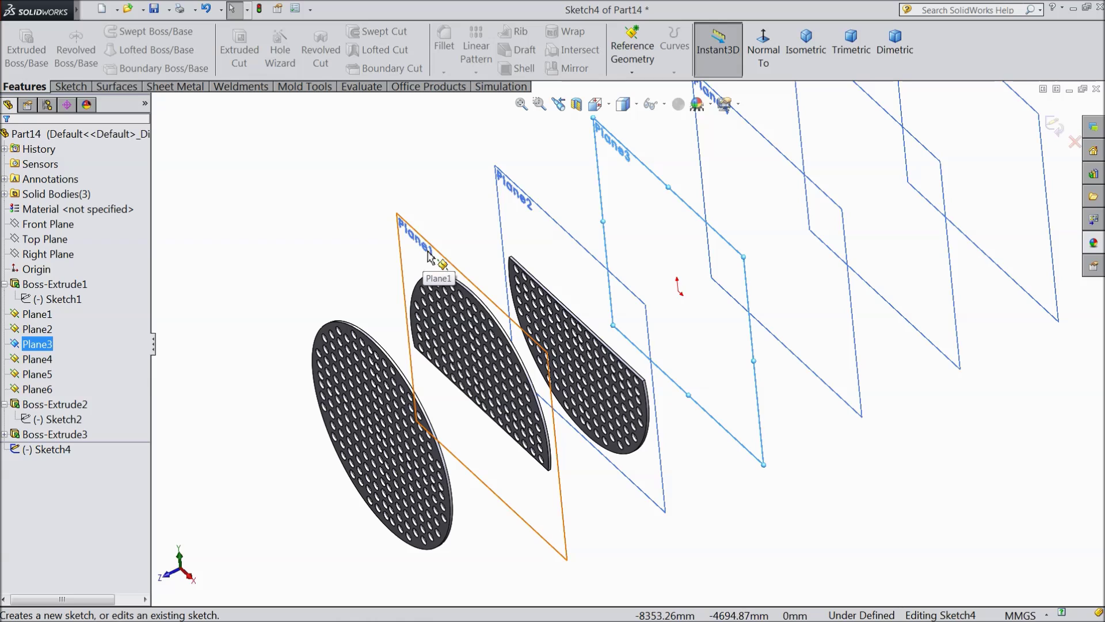
{"action": "left_click", "coordinate": [57, 424]}
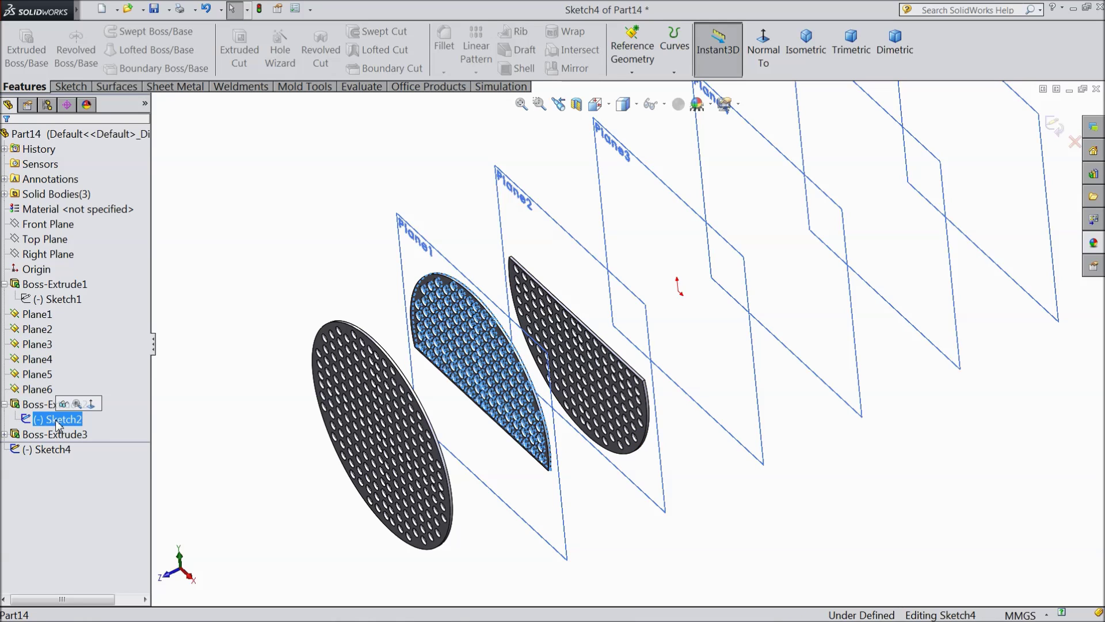
{"action": "left_click", "coordinate": [75, 89]}
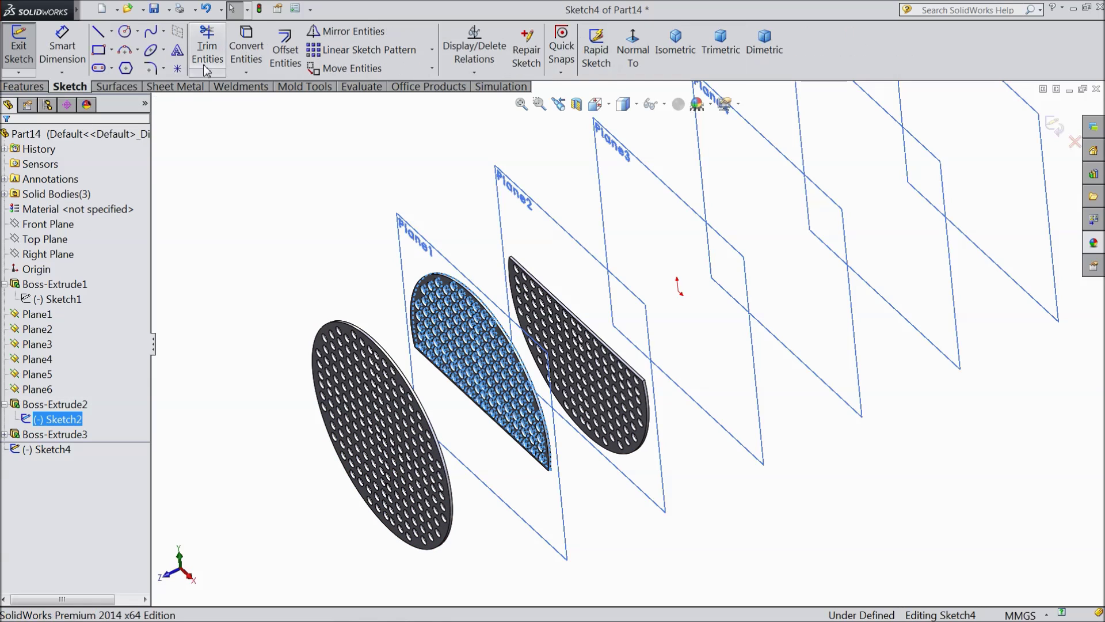
{"action": "left_click", "coordinate": [249, 57]}
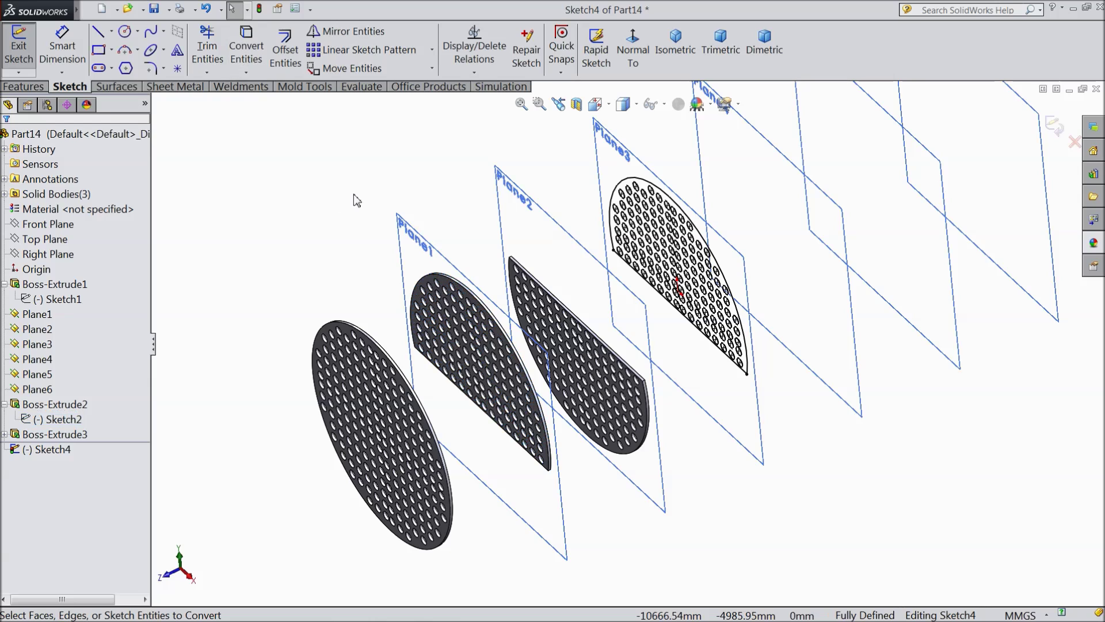
Step: Extrude the converted segment sketch on Plane3 into a solid baffle plate
{"action": "left_click", "coordinate": [24, 86]}
{"action": "left_click", "coordinate": [26, 57]}
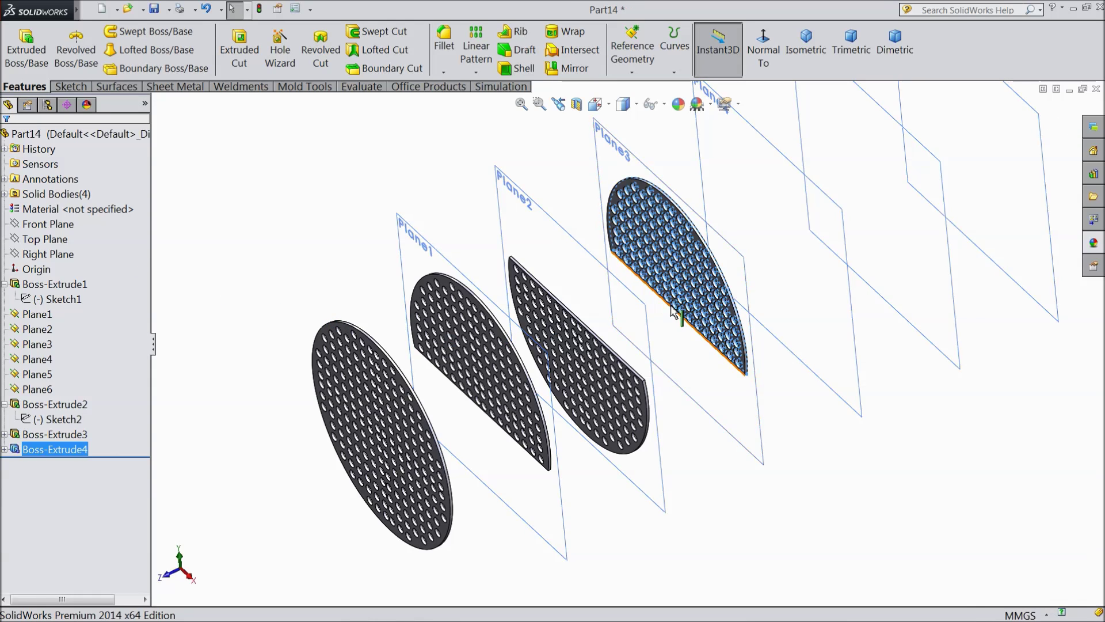
Step: Start a sketch on Plane4 and convert the rotated baffle plate's Sketch3 geometry into it
{"action": "scroll", "coordinate": [658, 305], "scroll_direction": "up", "scroll_amount": 2}
{"action": "left_click", "coordinate": [701, 166]}
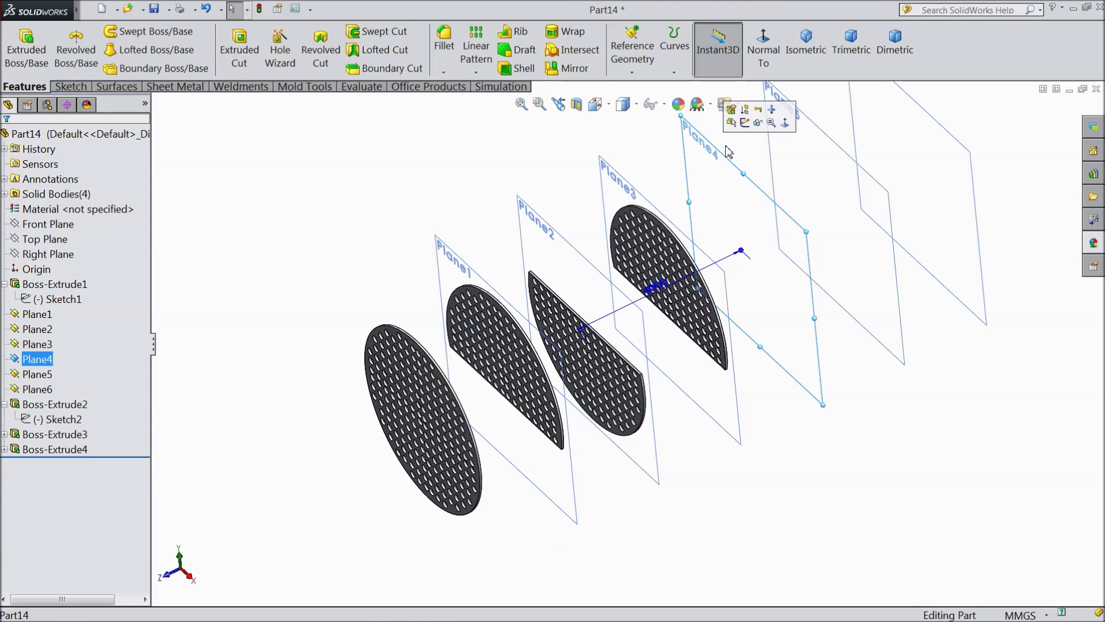
{"action": "left_click", "coordinate": [746, 134]}
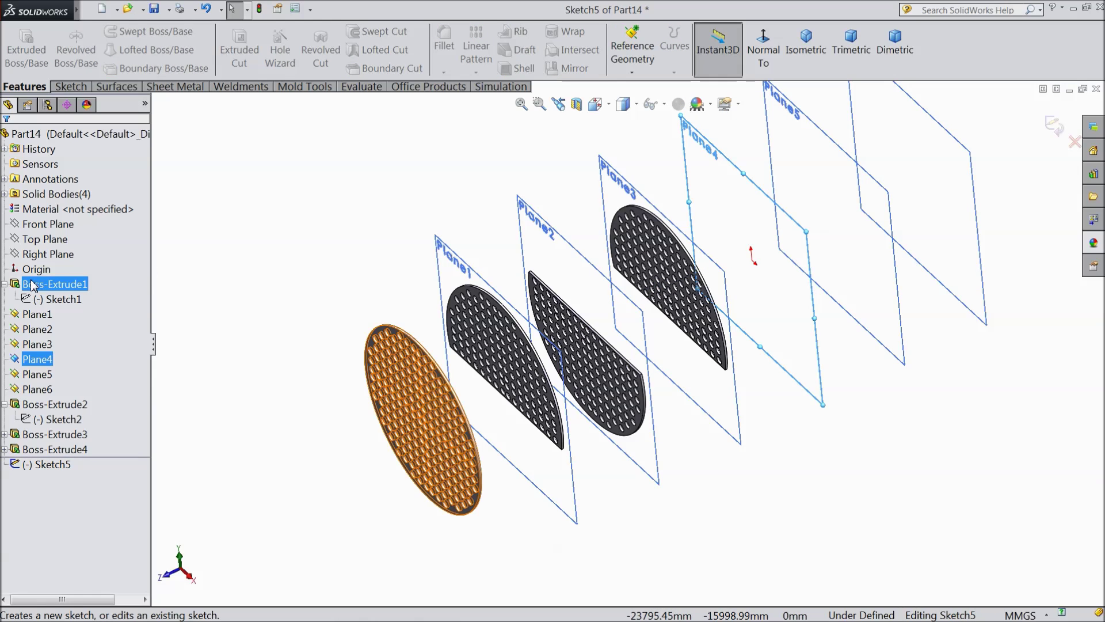
{"action": "left_click", "coordinate": [4, 434]}
{"action": "left_click", "coordinate": [60, 451]}
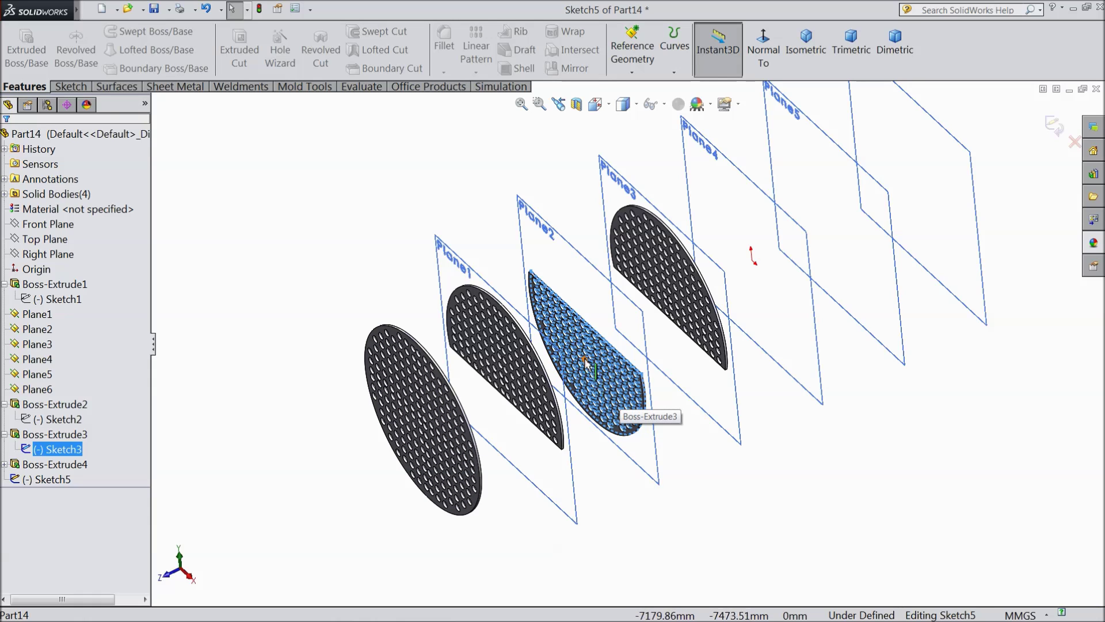
{"action": "left_click", "coordinate": [69, 87]}
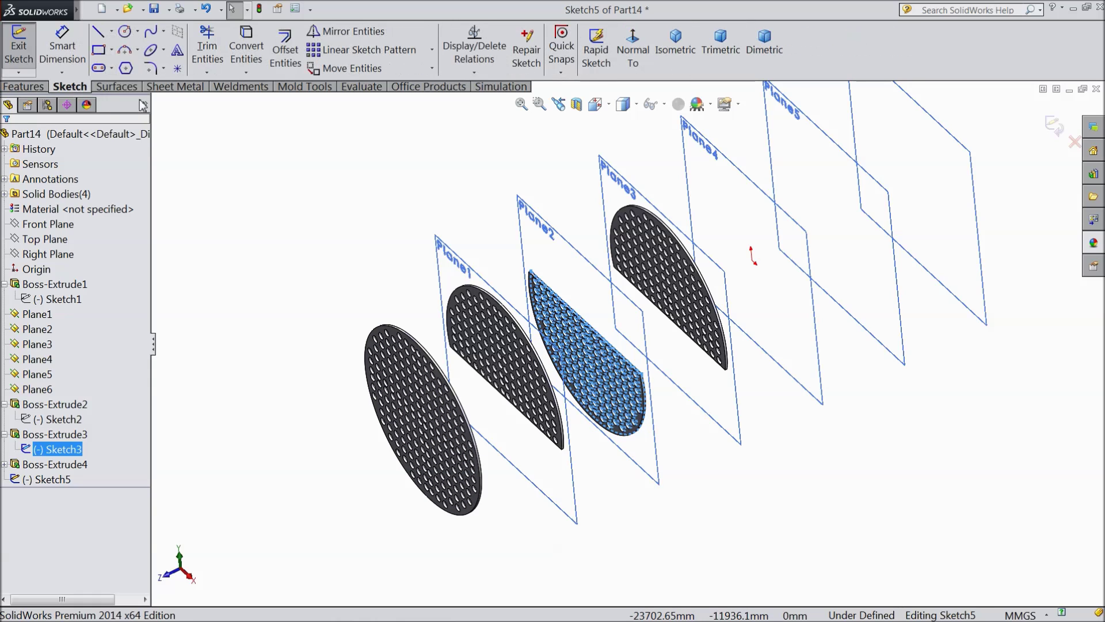
{"action": "left_click", "coordinate": [246, 49]}
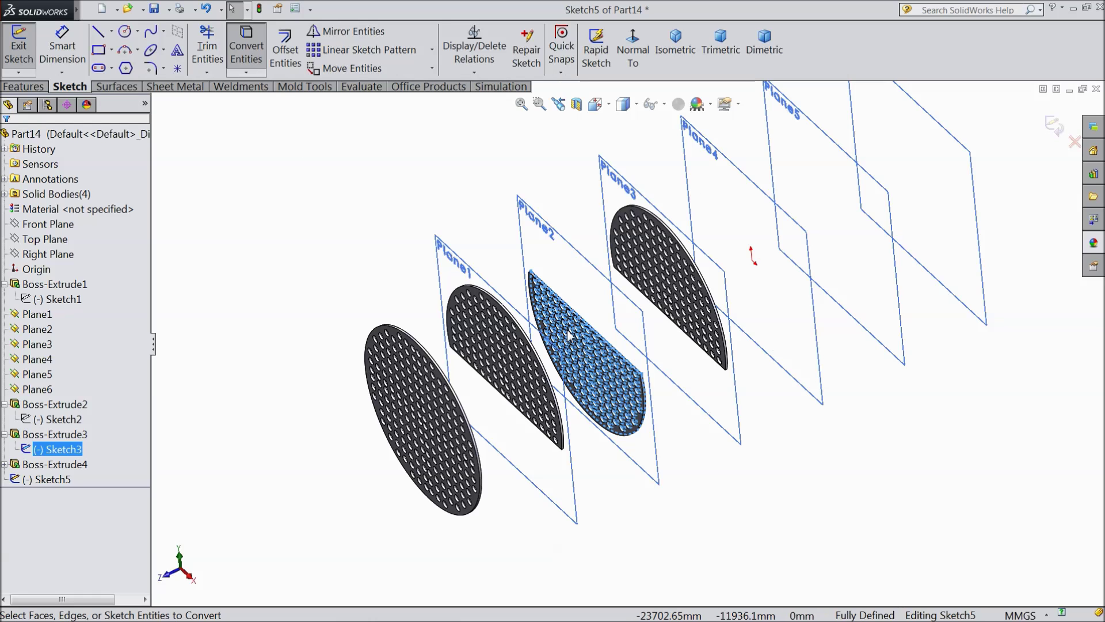
Step: Extrude the converted Plane4 sketch as a Blind boss 48.891 mm deep, with Merge result enabled
{"action": "scroll", "coordinate": [789, 294], "scroll_direction": "down", "scroll_amount": 2}
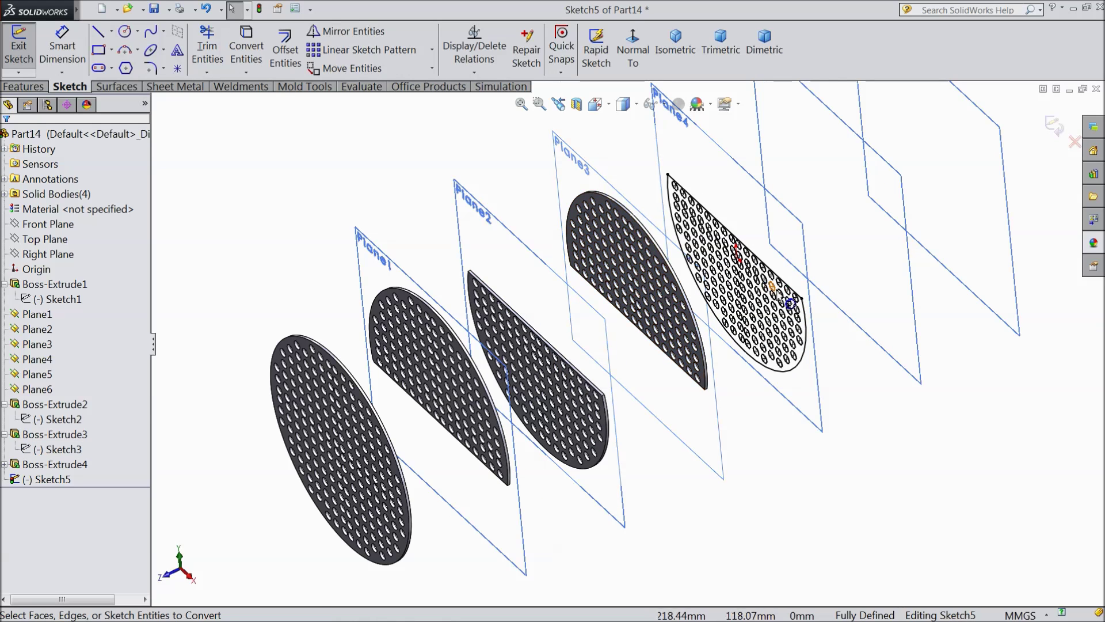
{"action": "scroll", "coordinate": [841, 288], "scroll_direction": "down", "scroll_amount": 1}
{"action": "left_click", "coordinate": [23, 87]}
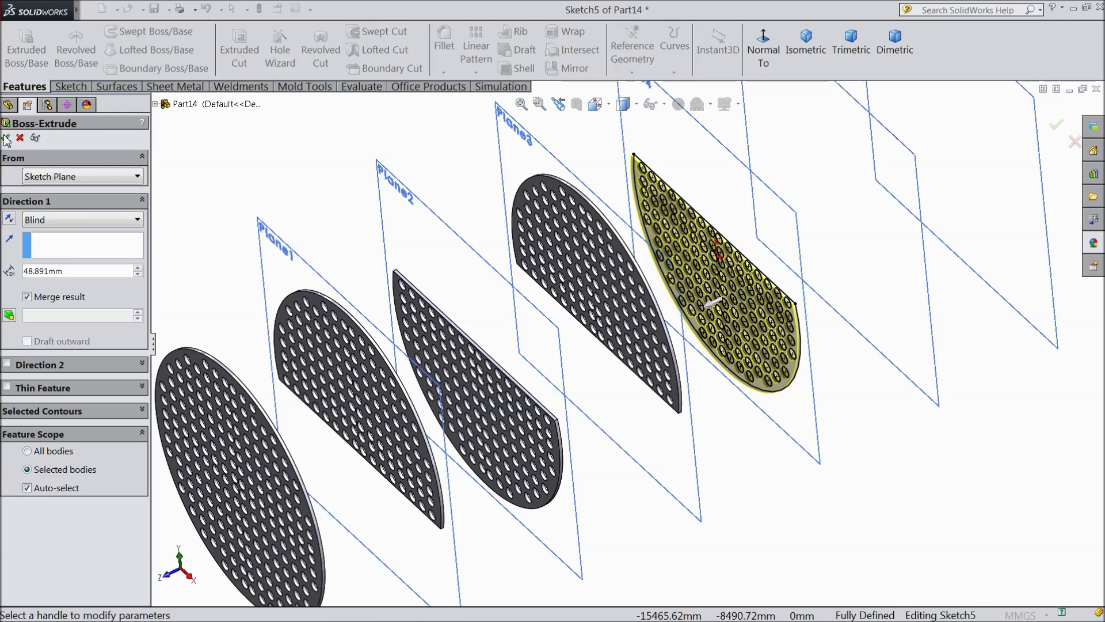
{"action": "key", "text": "Return"}
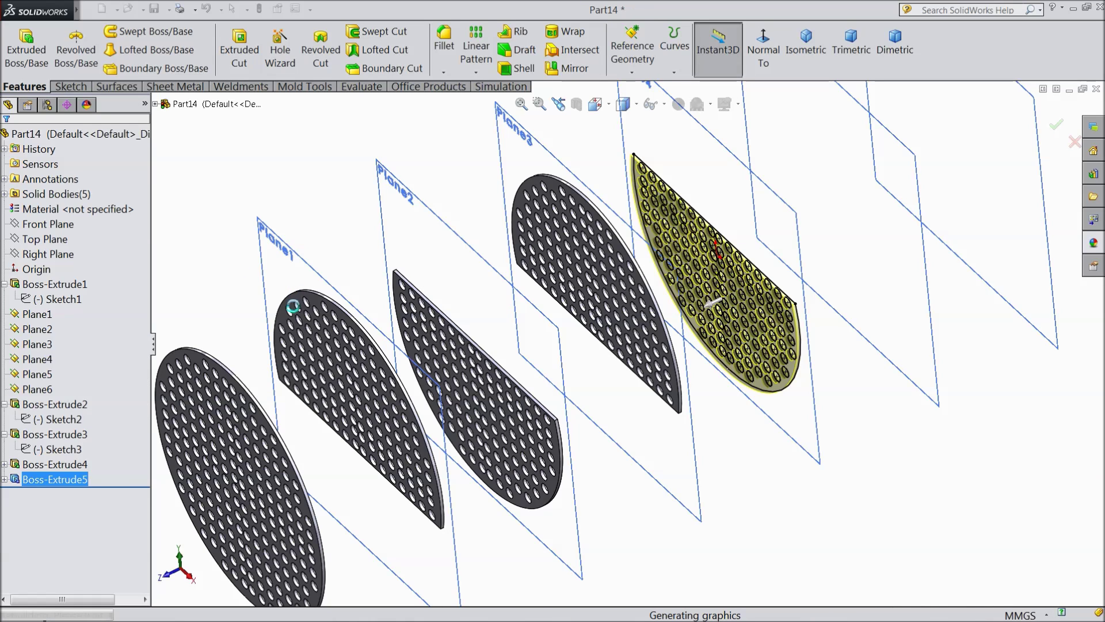
Step: Start a sketch on Plane5 and convert the first baffle plate's Sketch2 geometry into it
{"action": "scroll", "coordinate": [323, 320], "scroll_direction": "up", "scroll_amount": 3}
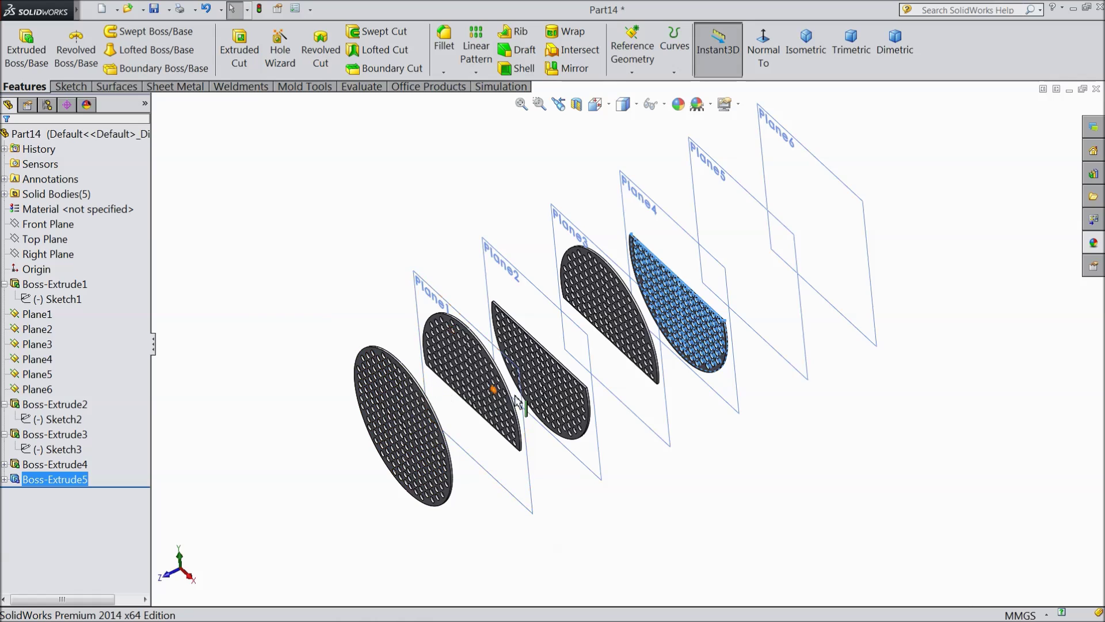
{"action": "scroll", "coordinate": [572, 394], "scroll_direction": "down", "scroll_amount": 2}
{"action": "scroll", "coordinate": [790, 304], "scroll_direction": "up", "scroll_amount": 2}
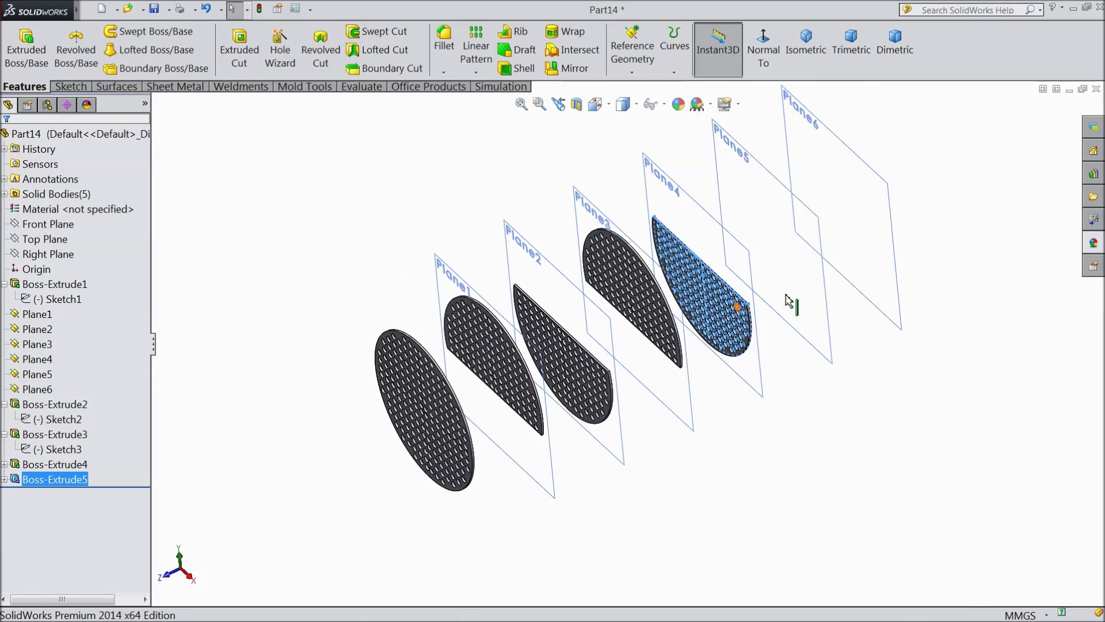
{"action": "left_click", "coordinate": [748, 162]}
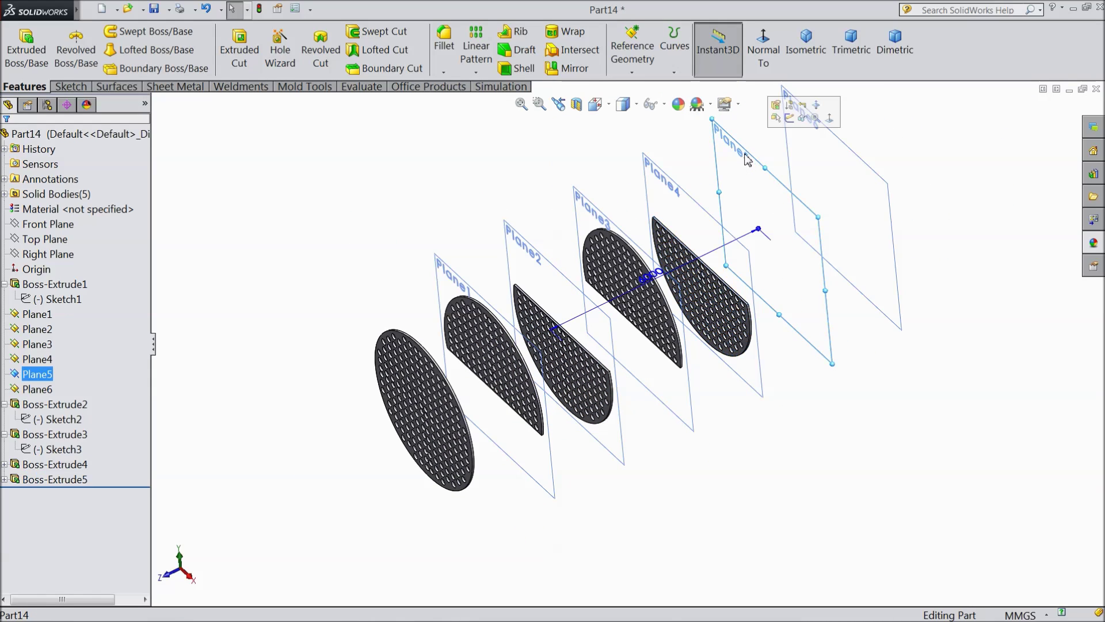
{"action": "left_click", "coordinate": [790, 119]}
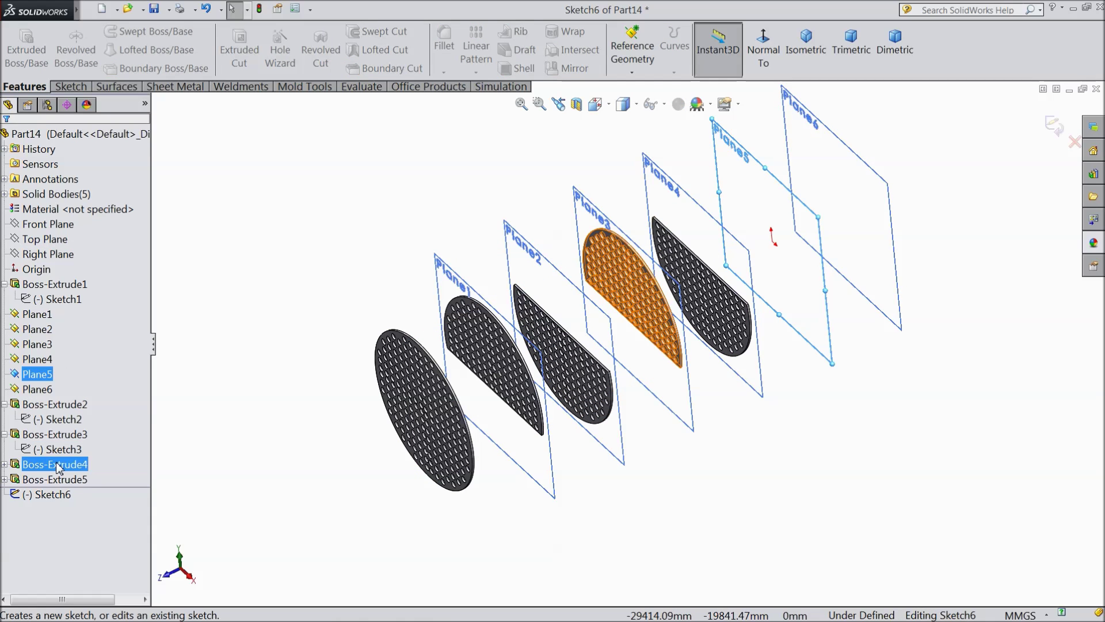
{"action": "left_click", "coordinate": [33, 424]}
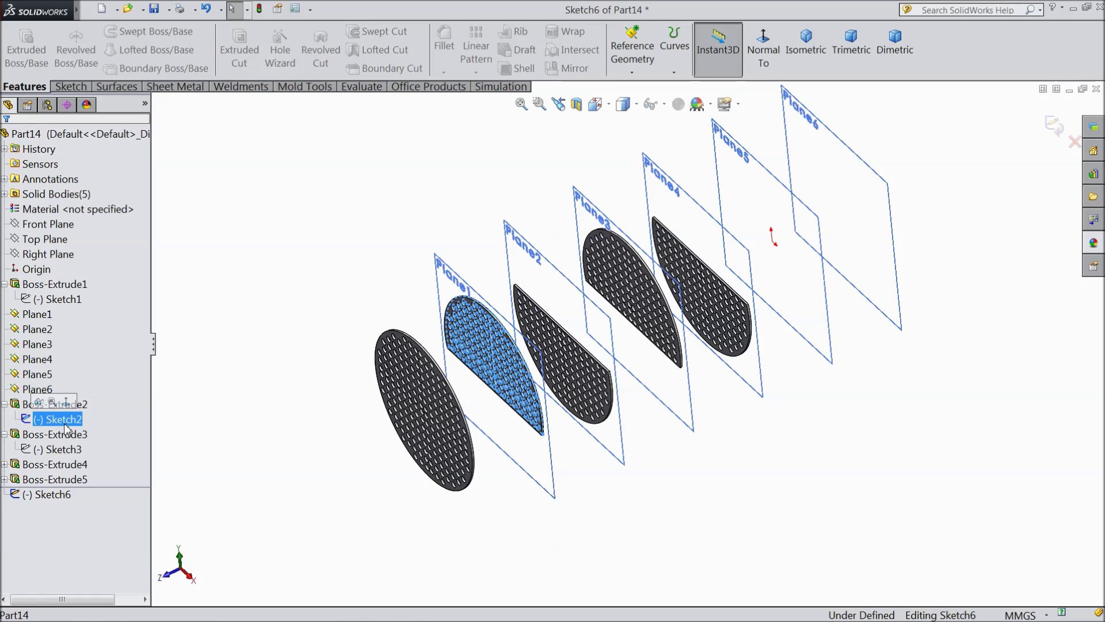
{"action": "left_click", "coordinate": [71, 86]}
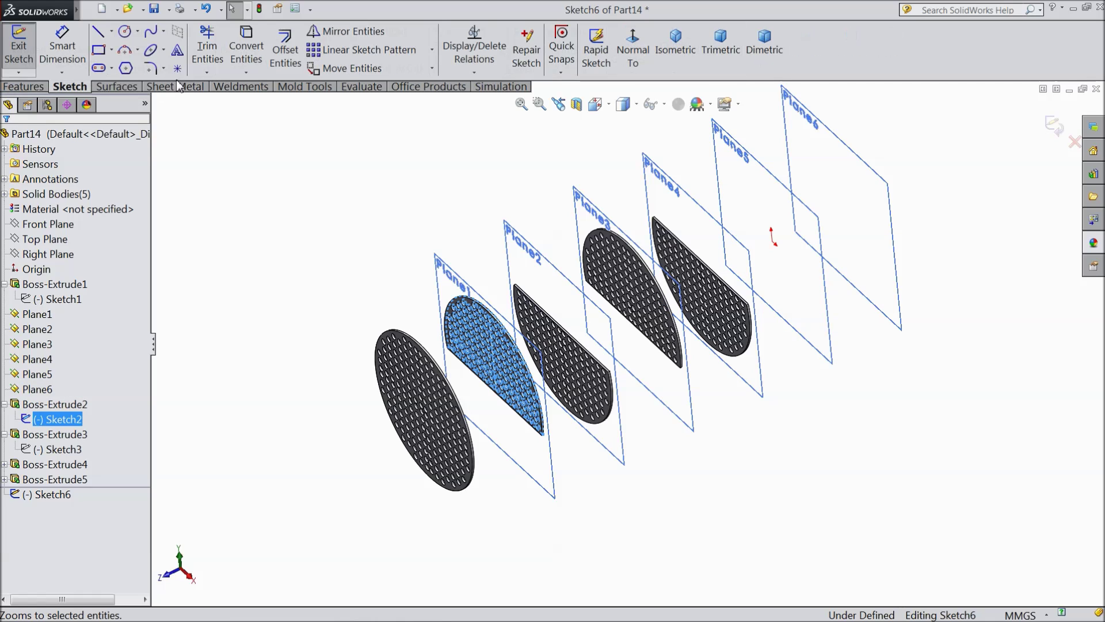
{"action": "left_click", "coordinate": [256, 58]}
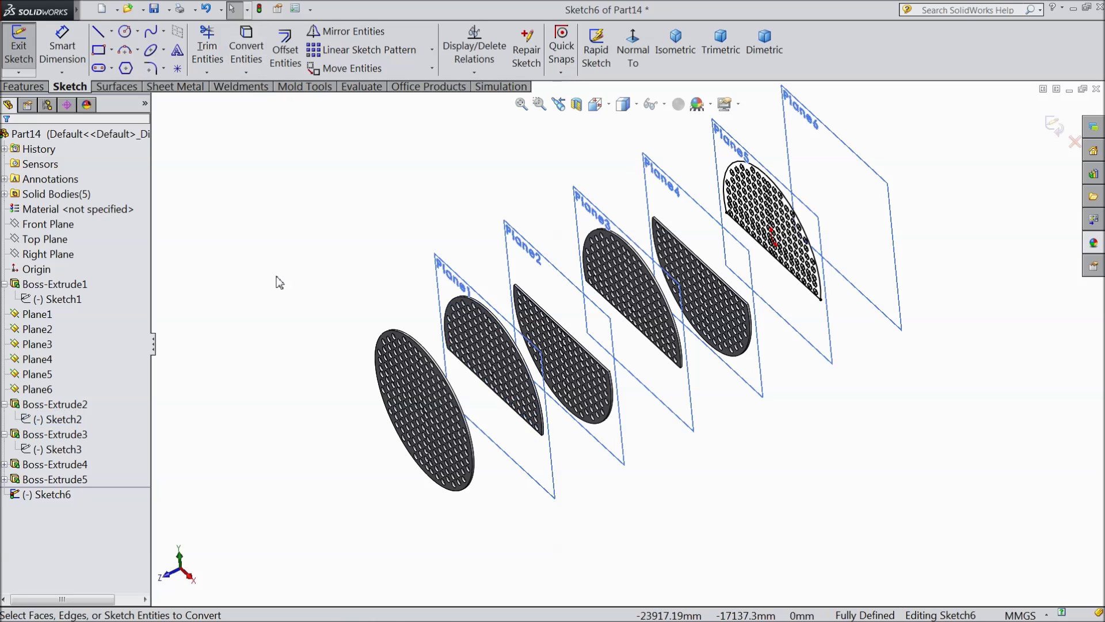
Step: Extrude the converted Plane5 sketch as a Blind boss 48.891 mm deep, with Merge result enabled
{"action": "scroll", "coordinate": [806, 202], "scroll_direction": "down", "scroll_amount": 3}
{"action": "scroll", "coordinate": [760, 226], "scroll_direction": "down", "scroll_amount": 2}
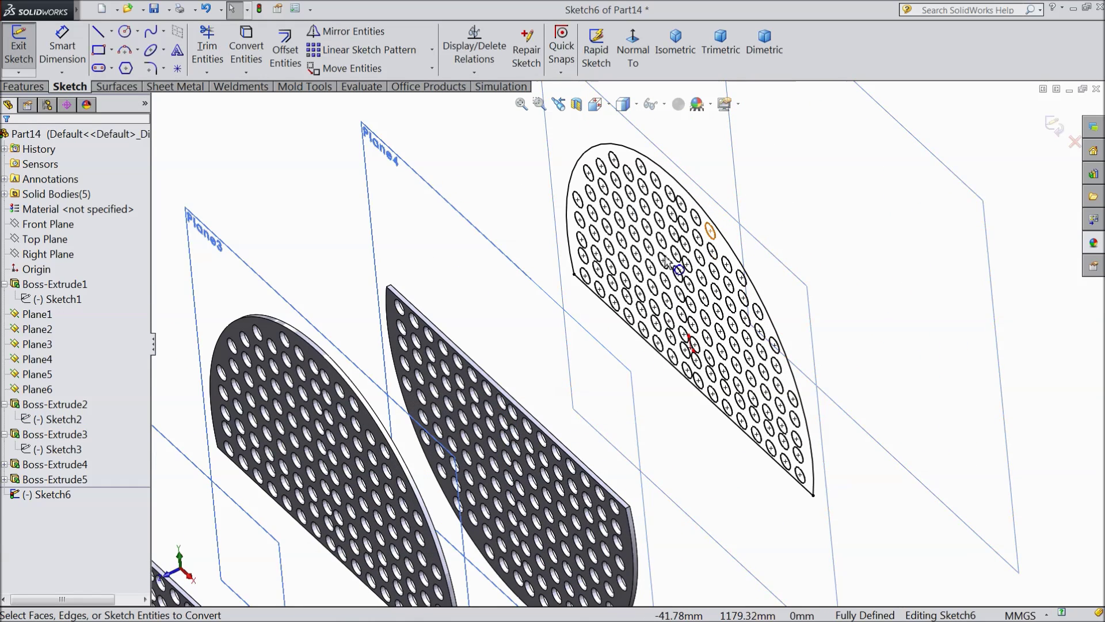
{"action": "left_click", "coordinate": [23, 87]}
{"action": "left_click", "coordinate": [29, 61]}
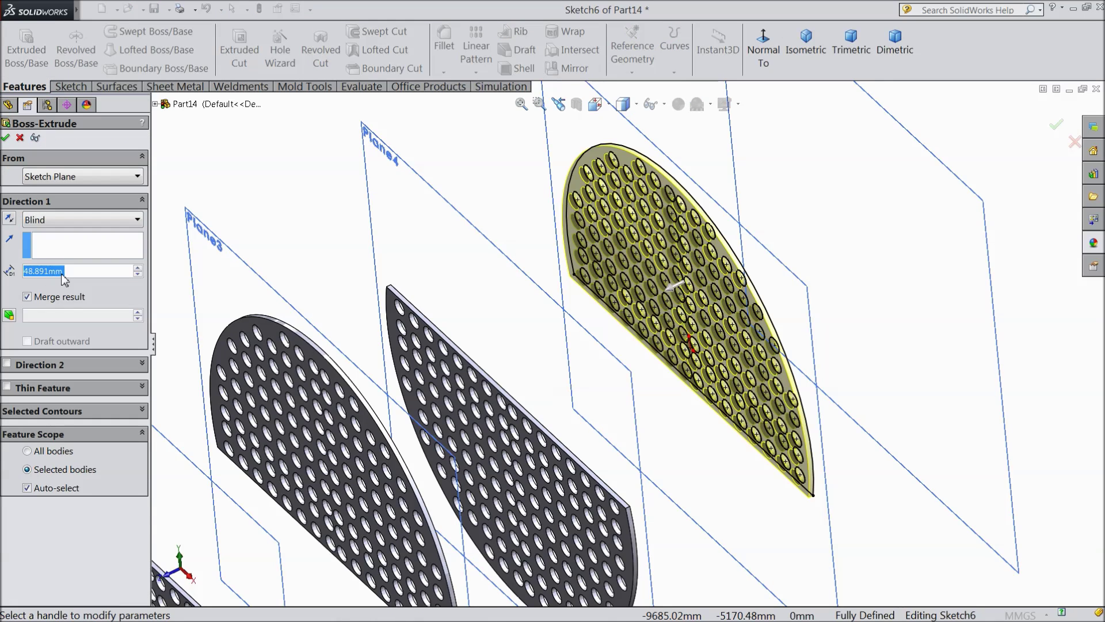
{"action": "left_click", "coordinate": [8, 139]}
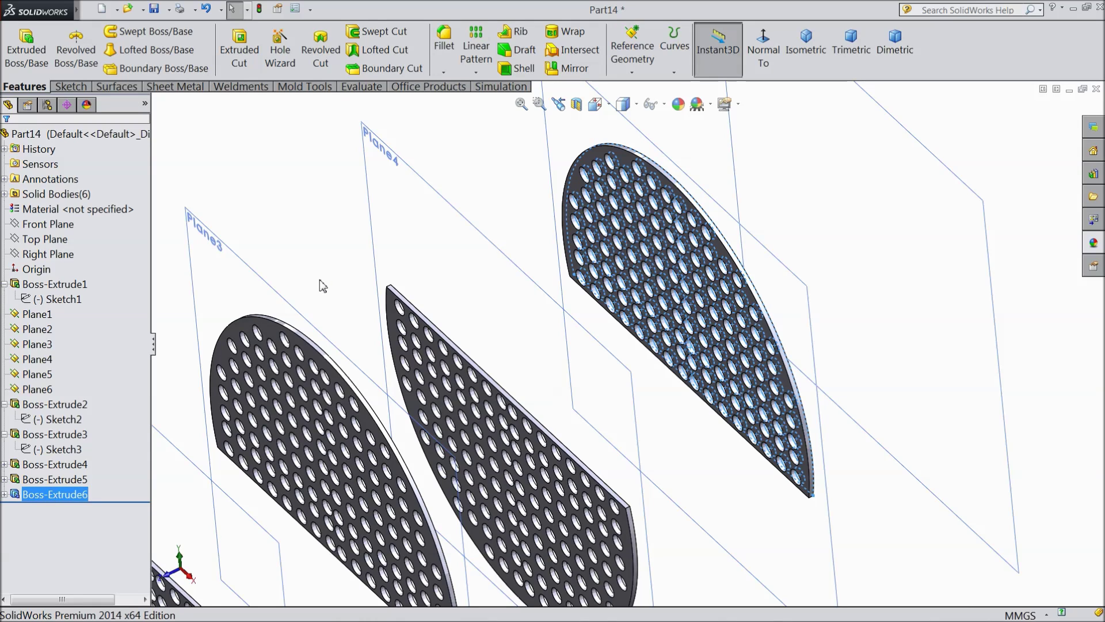
Step: Start a sketch on Plane6 and convert the full round tube sheet's Sketch1 geometry into it
{"action": "scroll", "coordinate": [357, 313], "scroll_direction": "up", "scroll_amount": 5}
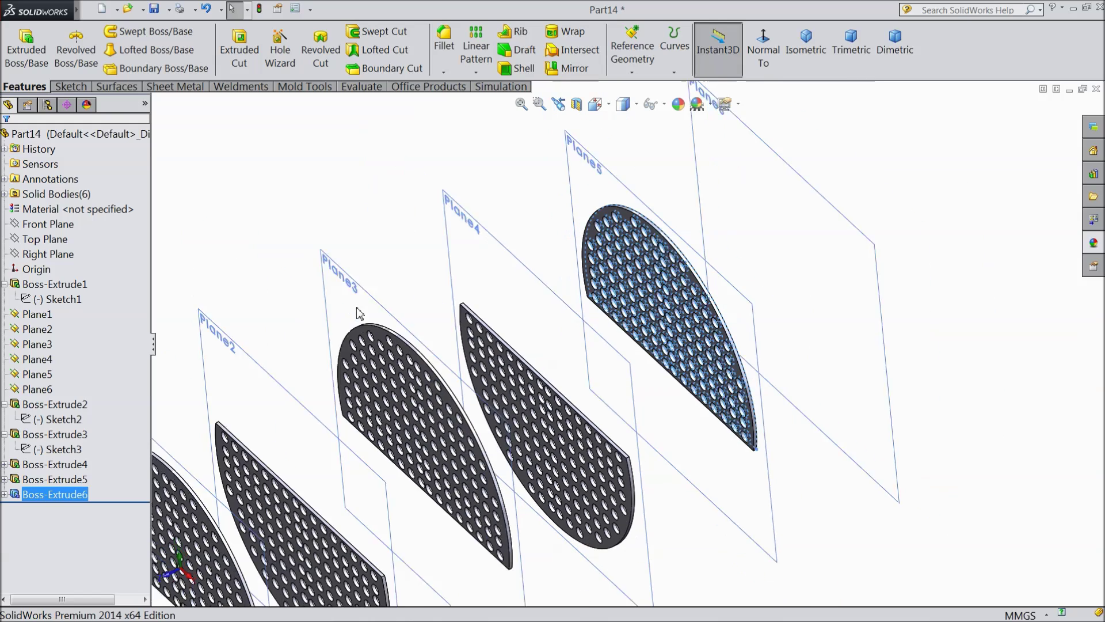
{"action": "middle_click_drag", "start_coordinate": [357, 313], "coordinate": [409, 342]}
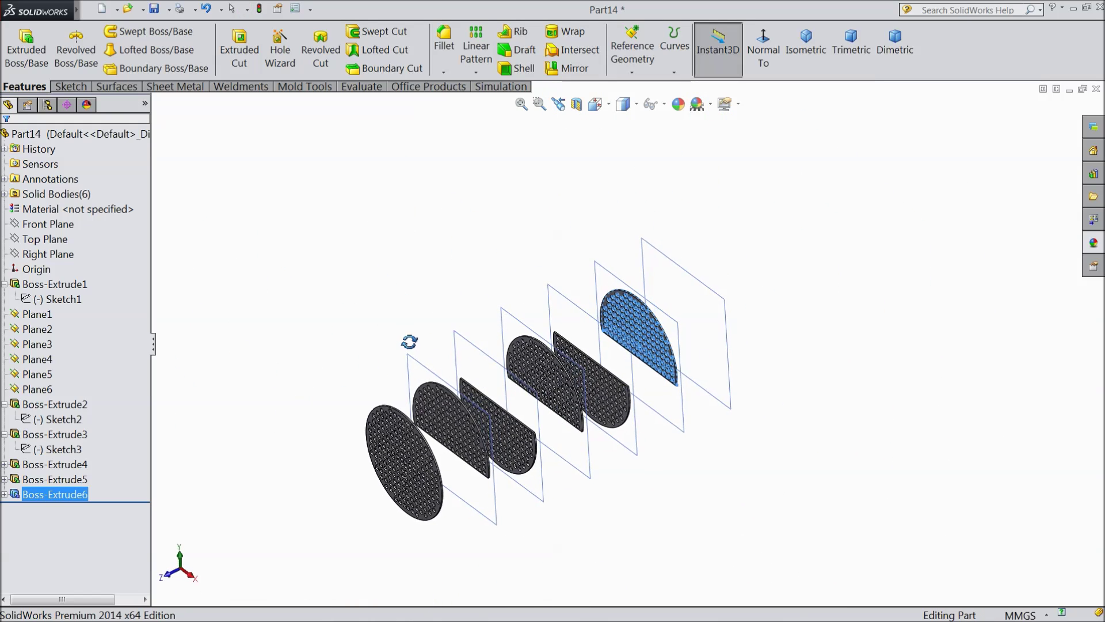
{"action": "scroll", "coordinate": [499, 416], "scroll_direction": "down", "scroll_amount": 2}
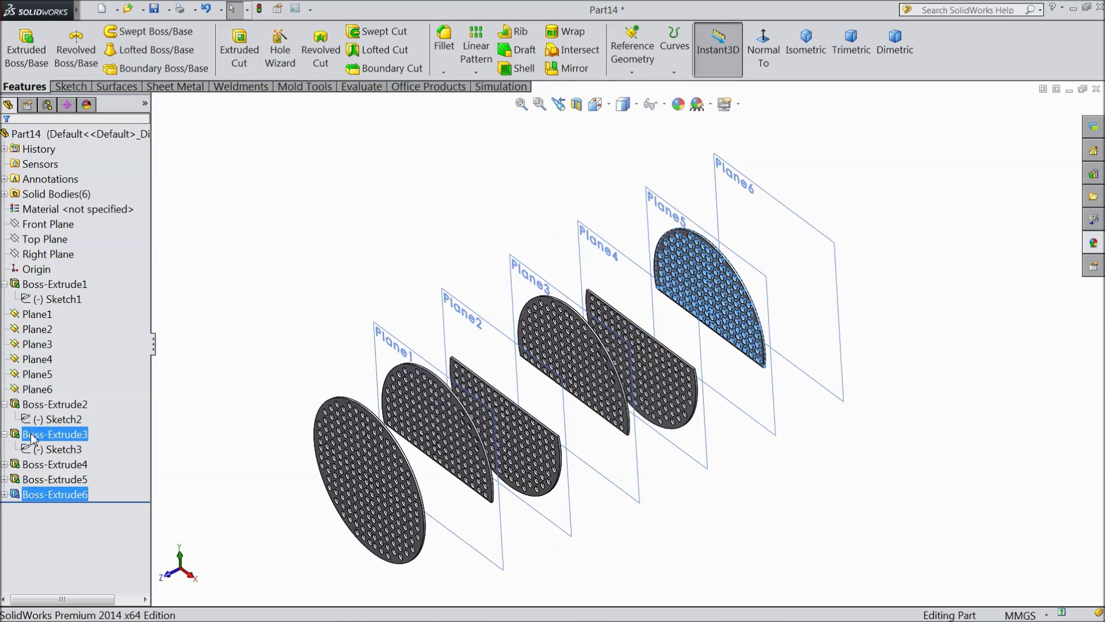
{"action": "left_click", "coordinate": [4, 404]}
{"action": "left_click", "coordinate": [5, 419]}
{"action": "left_click", "coordinate": [41, 300]}
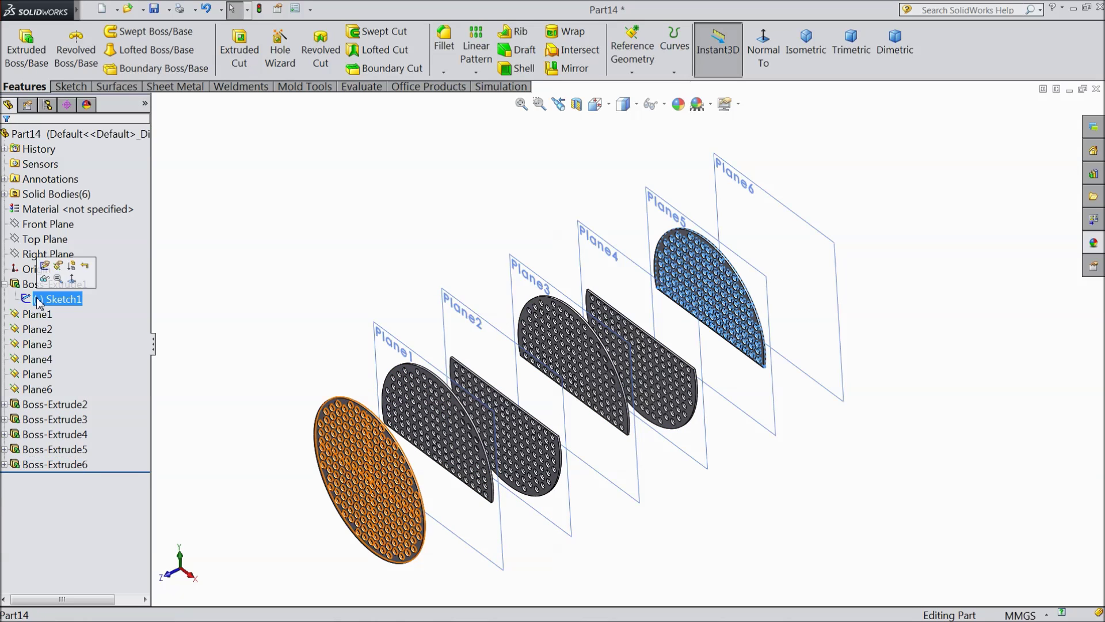
{"action": "left_click", "coordinate": [748, 192]}
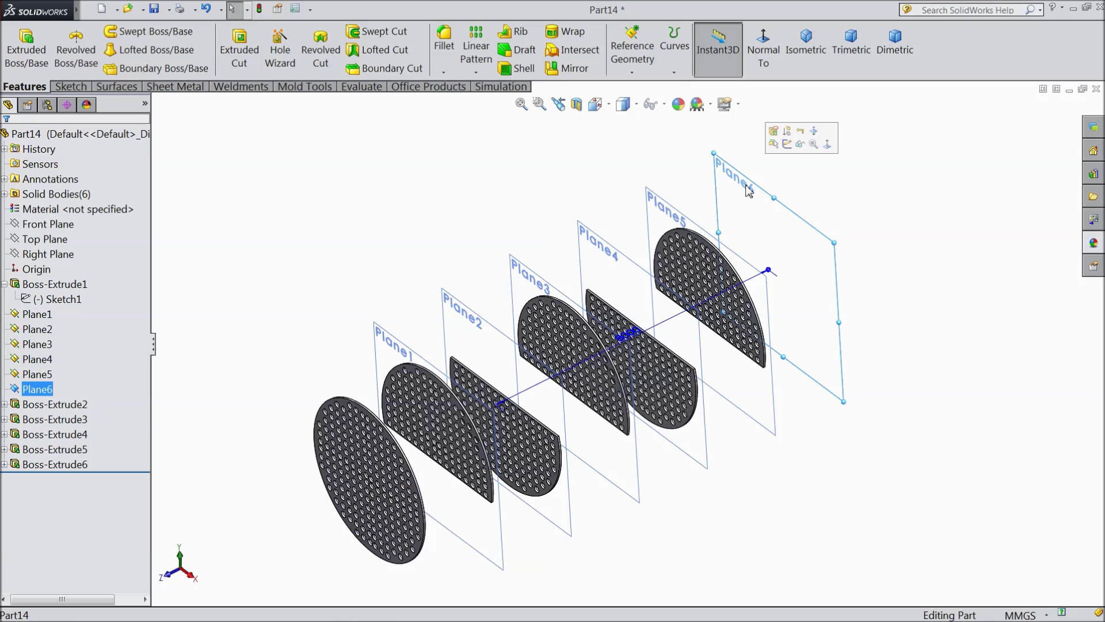
{"action": "left_click", "coordinate": [786, 145]}
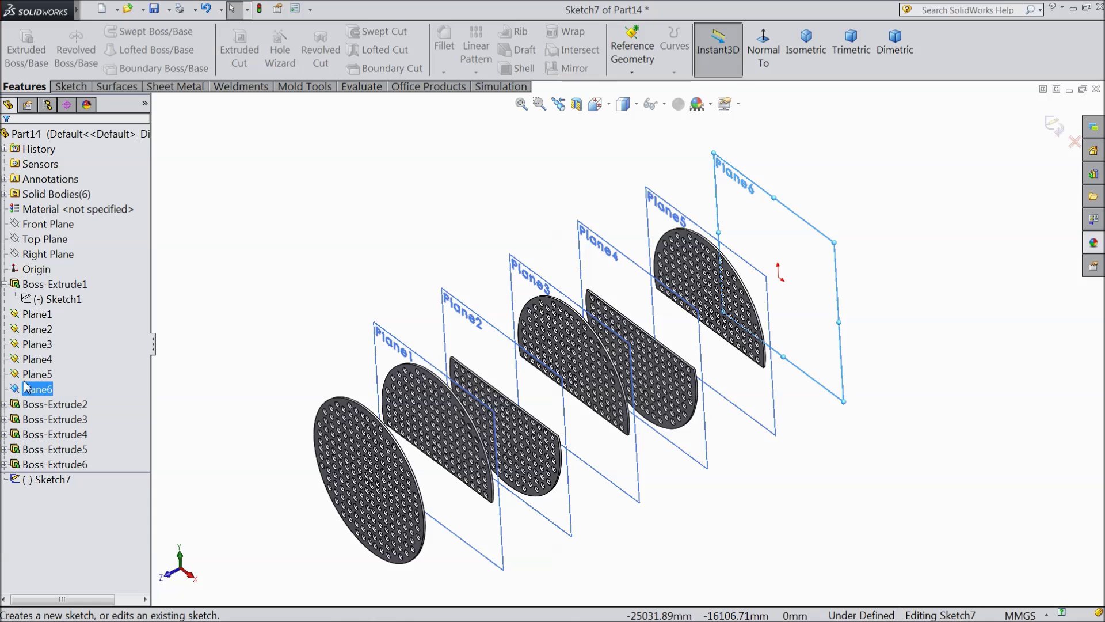
{"action": "left_click", "coordinate": [44, 302]}
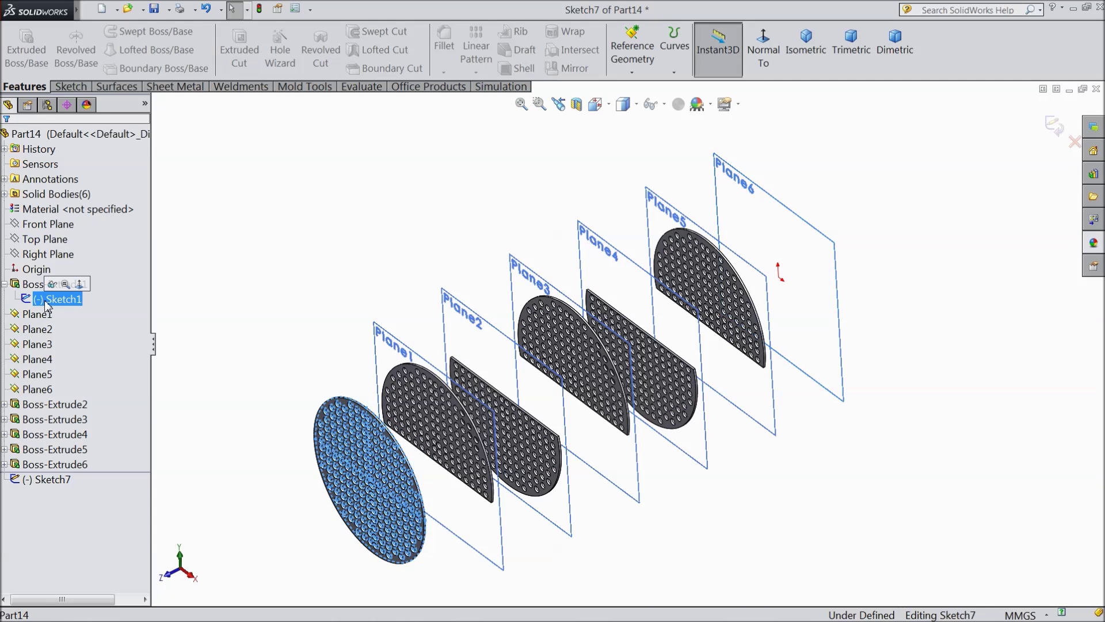
{"action": "left_click", "coordinate": [69, 87]}
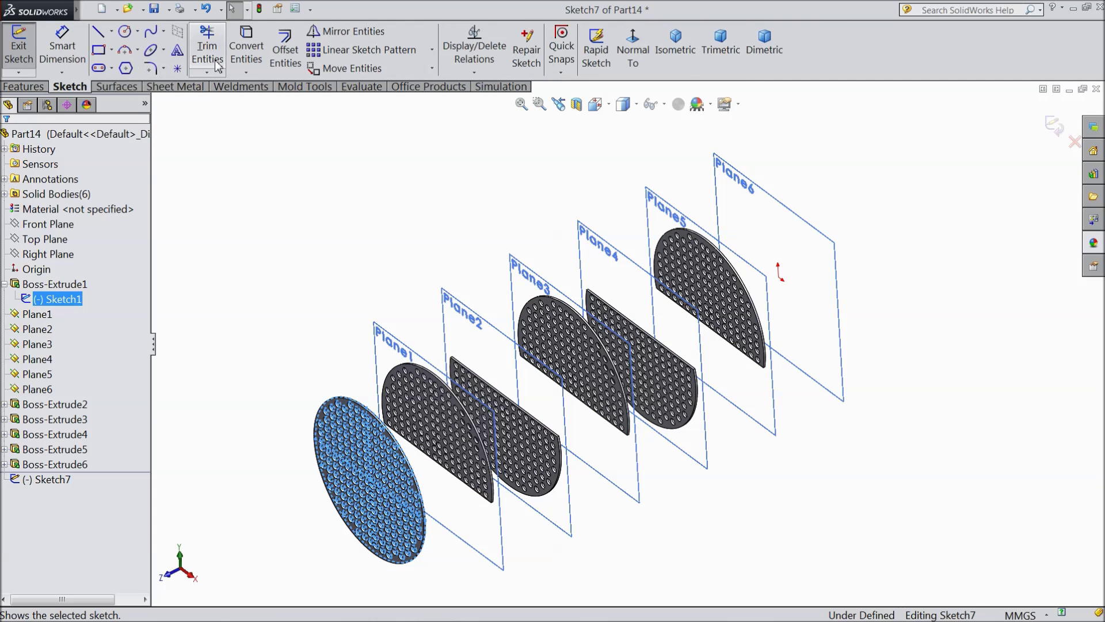
{"action": "left_click", "coordinate": [246, 51]}
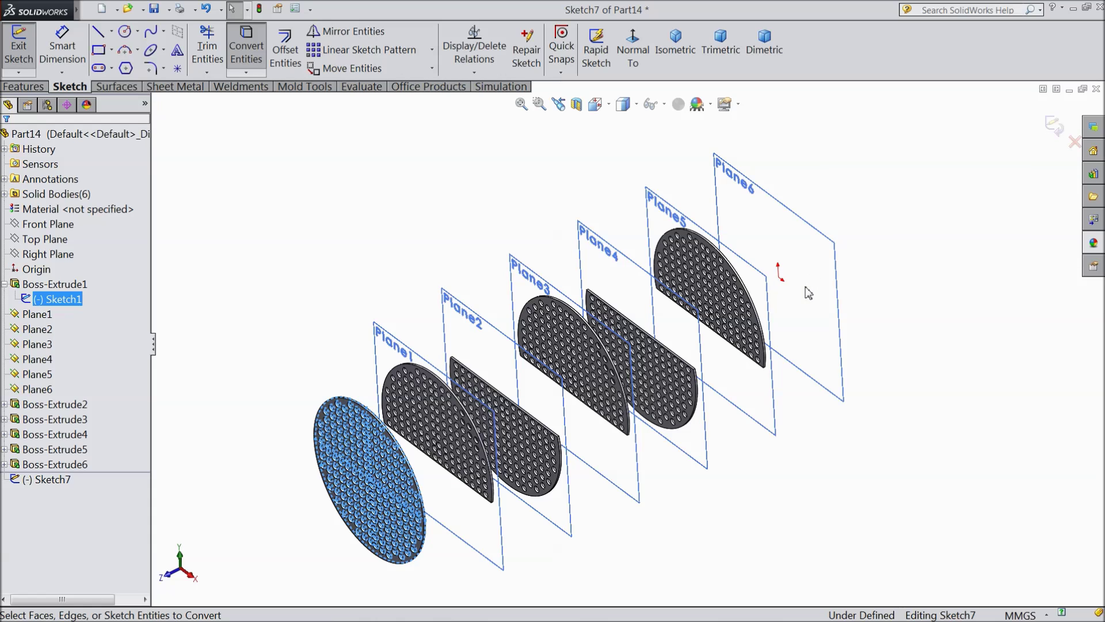
Step: Extrude the round tube sheet sketch on Plane6 as a Blind boss 48.891 mm deep, with Merge result enabled
{"action": "scroll", "coordinate": [806, 282], "scroll_direction": "down", "scroll_amount": 5}
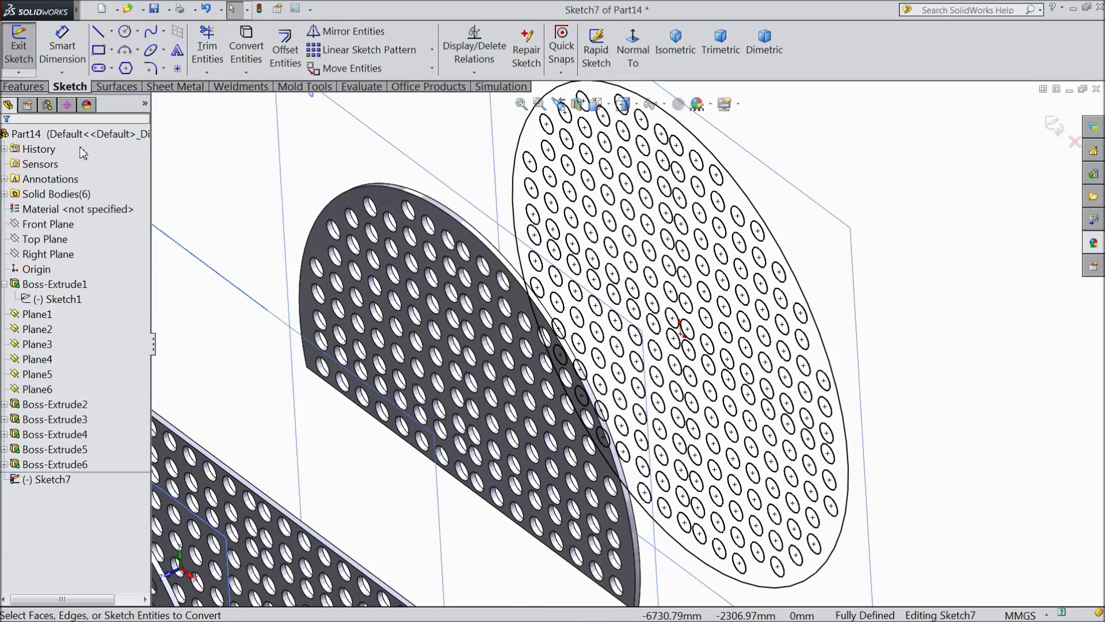
{"action": "left_click", "coordinate": [24, 87]}
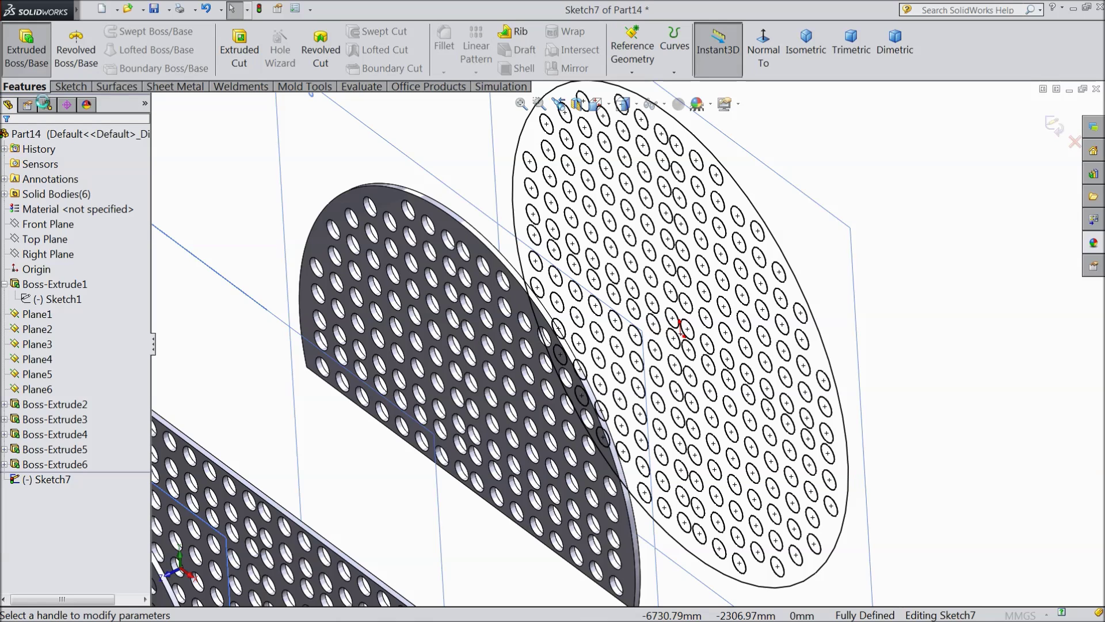
{"action": "left_click", "coordinate": [26, 46]}
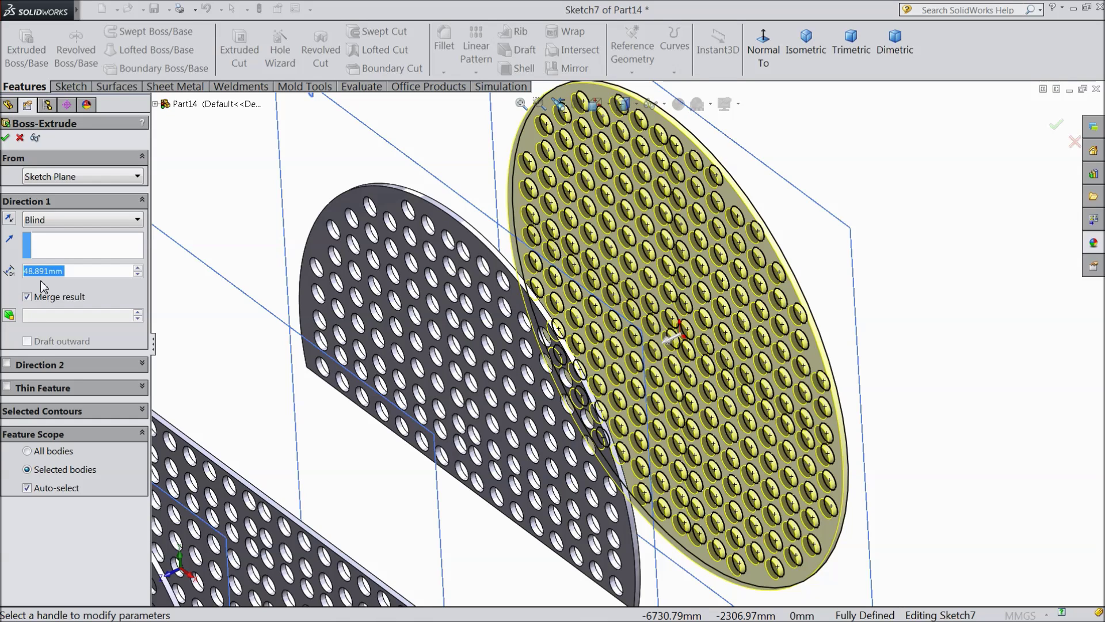
{"action": "left_click", "coordinate": [5, 138]}
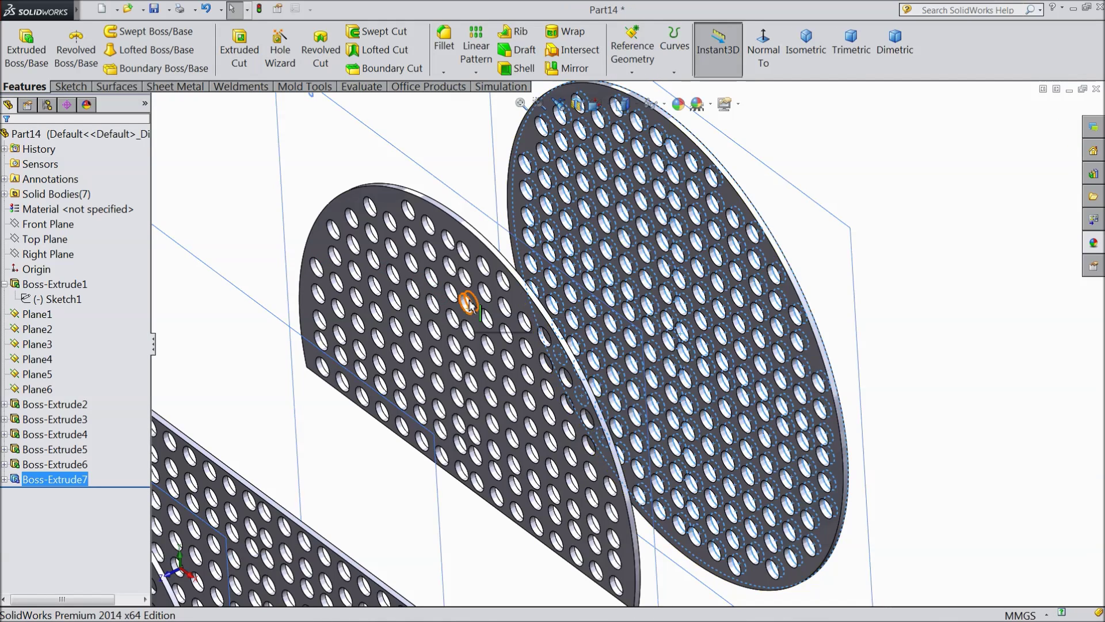
Step: Hide the reference planes Plane1 through Plane6
{"action": "scroll", "coordinate": [469, 305], "scroll_direction": "up", "scroll_amount": 10}
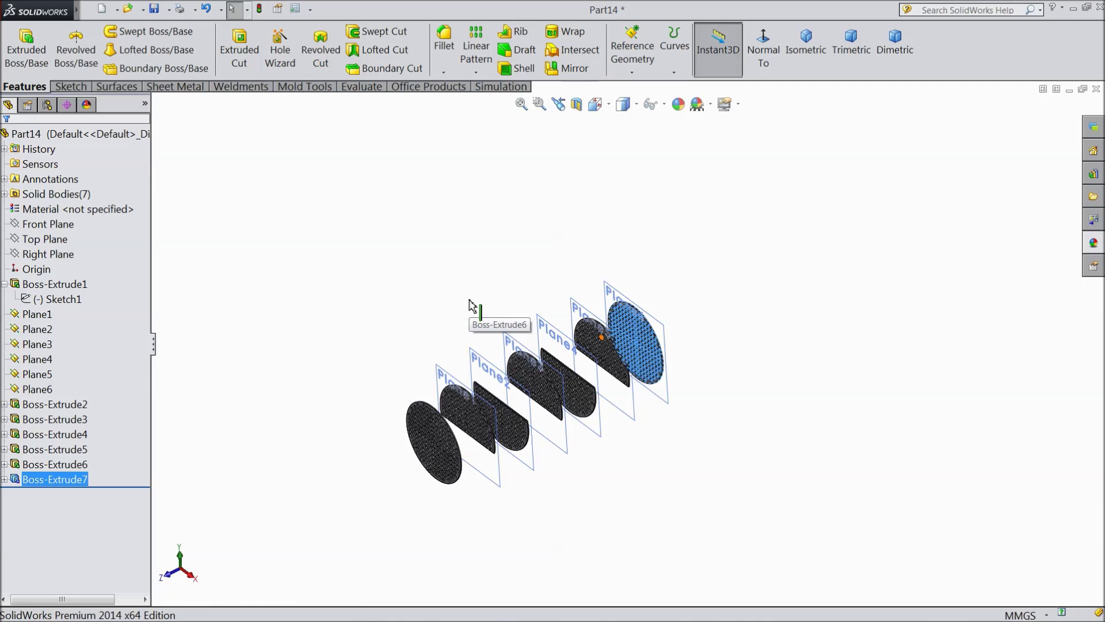
{"action": "middle_click_drag", "start_coordinate": [407, 290], "coordinate": [414, 264]}
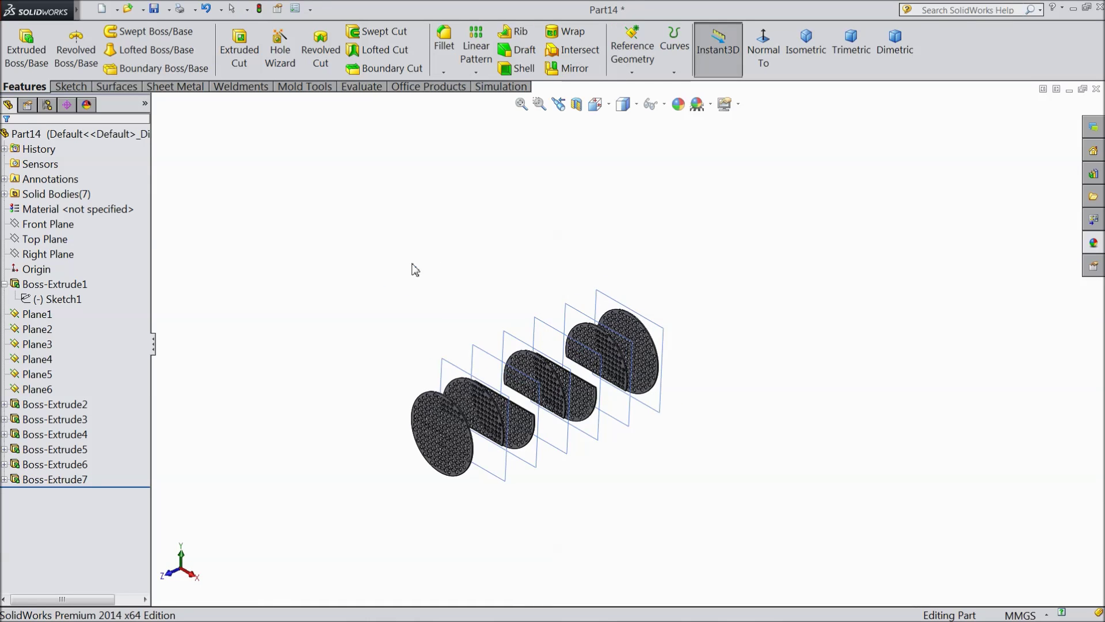
{"action": "scroll", "coordinate": [502, 373], "scroll_direction": "down", "scroll_amount": 4}
{"action": "left_click_drag", "start_coordinate": [75, 315], "coordinate": [34, 396]}
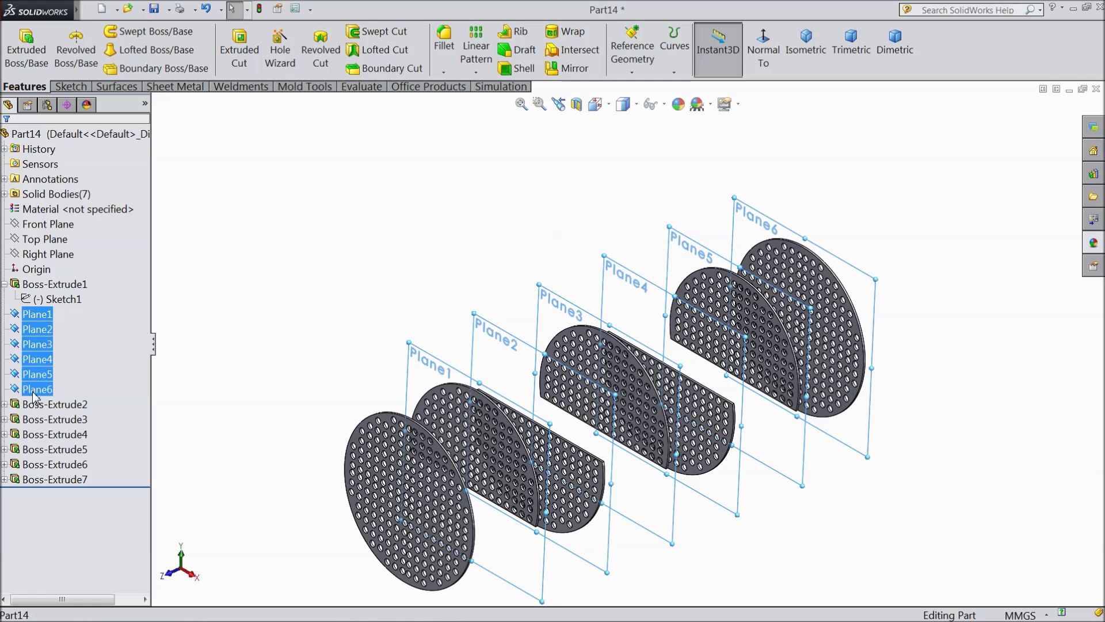
{"action": "right_click", "coordinate": [35, 396]}
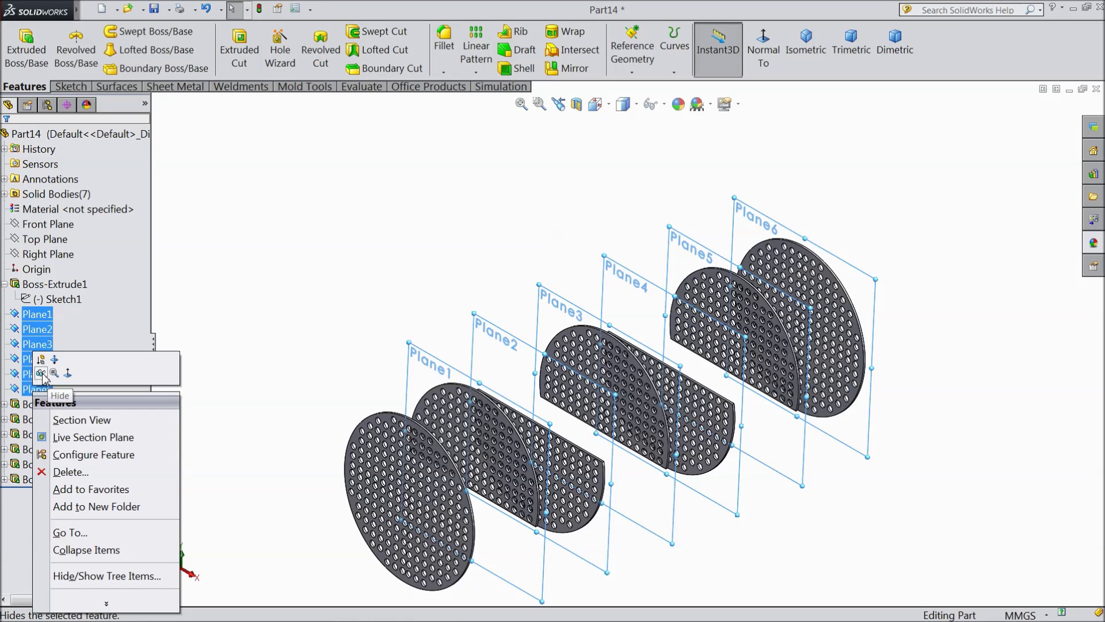
{"action": "left_click", "coordinate": [40, 373]}
Step: Edit Boss-Extrude7, the far round tube sheet, and reverse its Direction 1 extrusion
{"action": "middle_click_drag", "start_coordinate": [289, 252], "coordinate": [293, 300]}
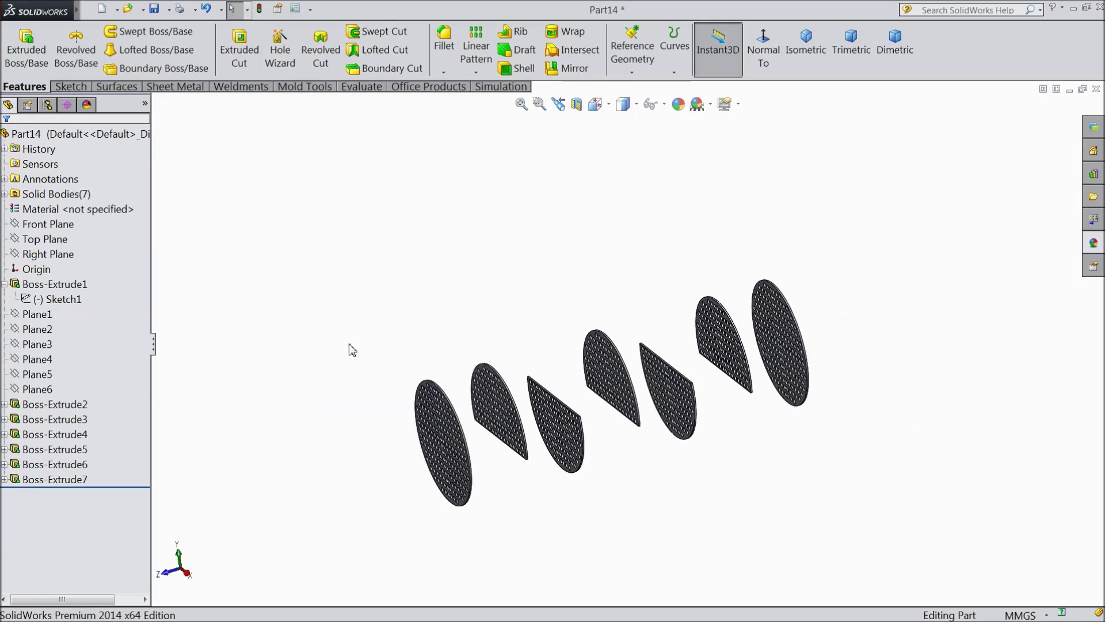
{"action": "scroll", "coordinate": [669, 416], "scroll_direction": "down", "scroll_amount": 3}
{"action": "middle_click_drag", "start_coordinate": [611, 445], "coordinate": [616, 446]}
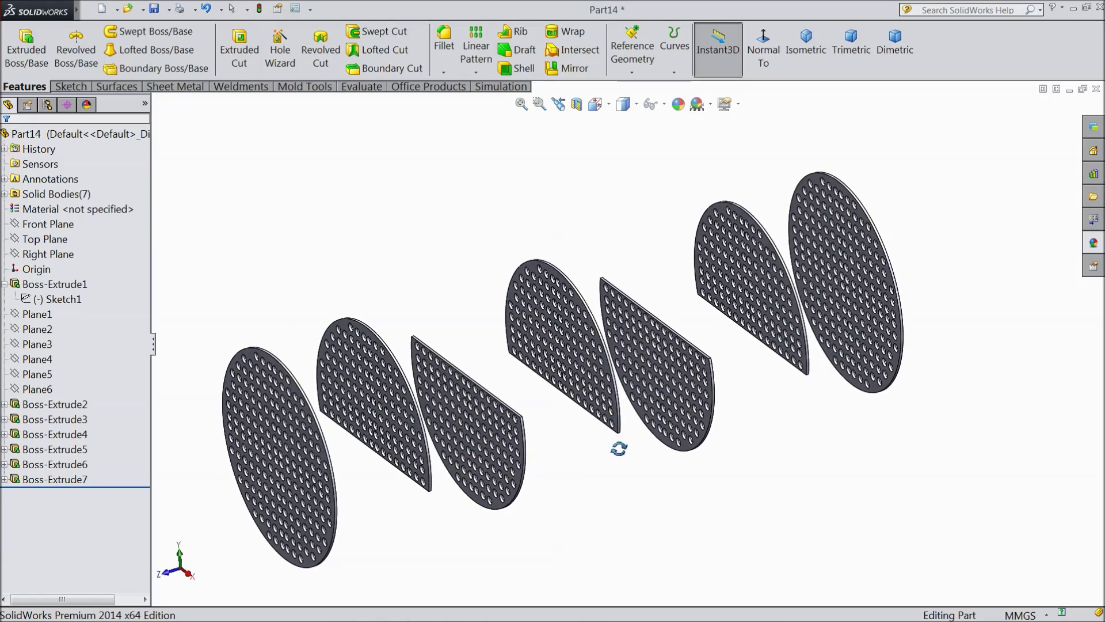
{"action": "scroll", "coordinate": [320, 449], "scroll_direction": "down", "scroll_amount": 2}
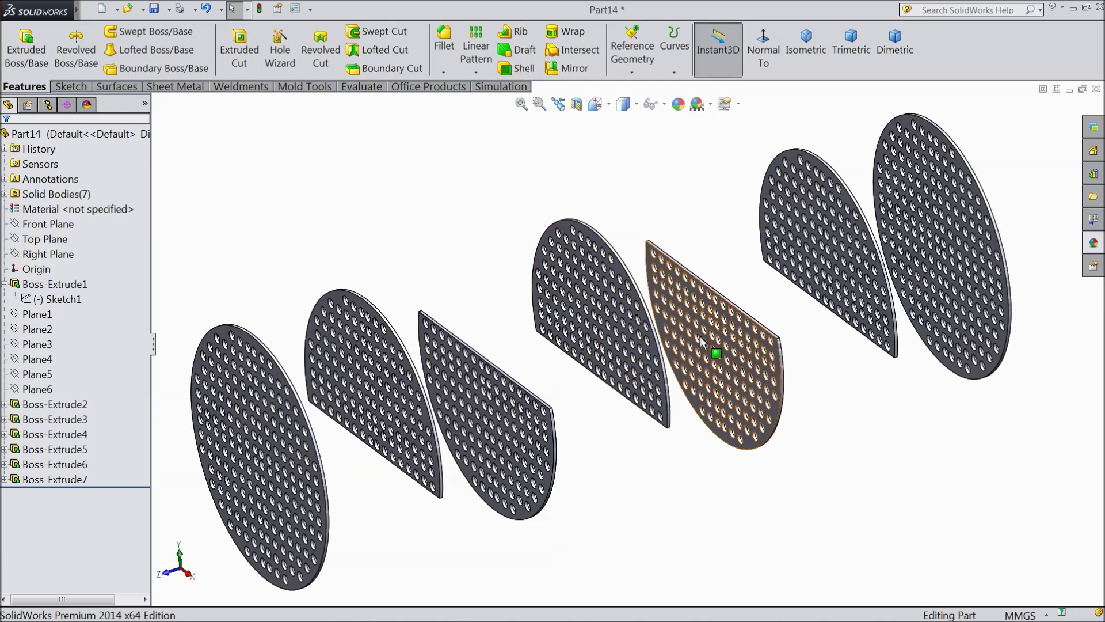
{"action": "scroll", "coordinate": [420, 464], "scroll_direction": "up", "scroll_amount": 2}
{"action": "middle_click_drag", "start_coordinate": [420, 464], "coordinate": [443, 469]}
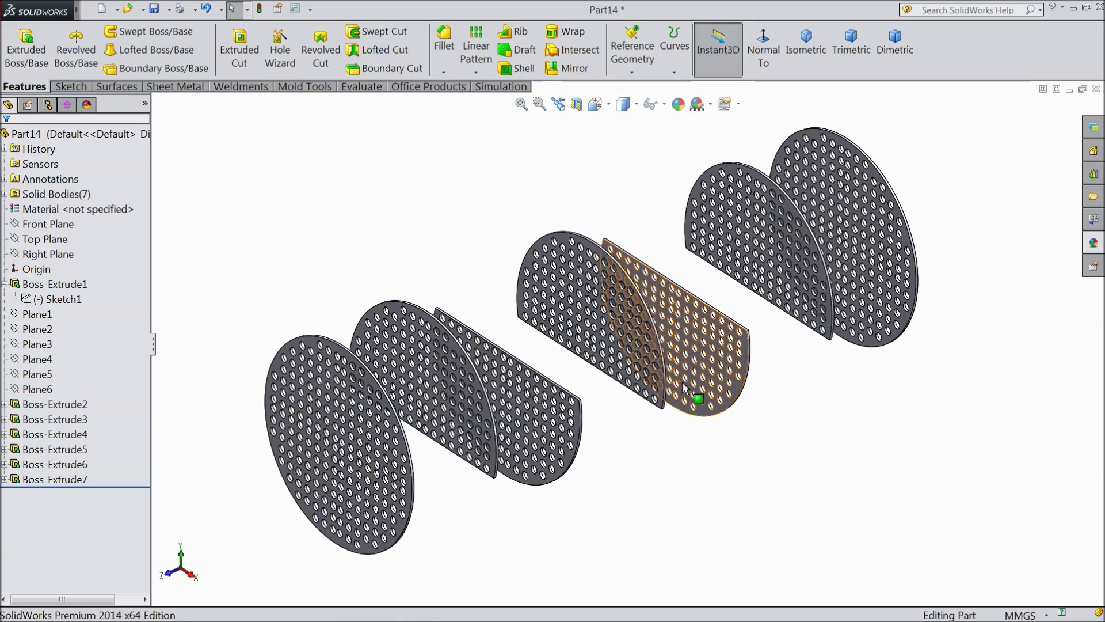
{"action": "middle_click_drag", "start_coordinate": [658, 446], "coordinate": [648, 518]}
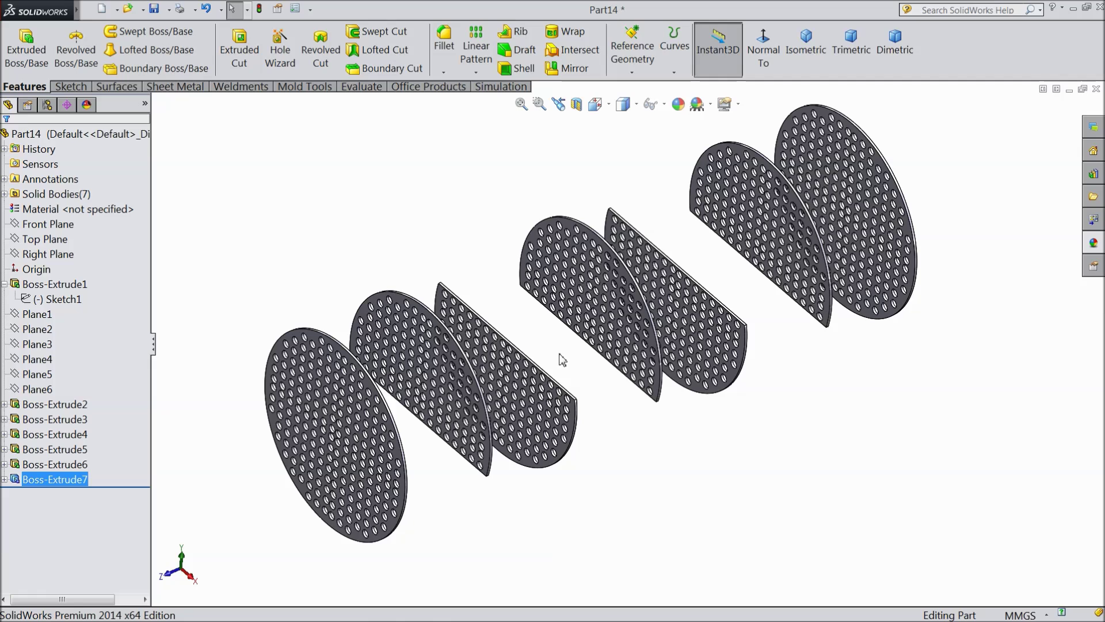
{"action": "left_click", "coordinate": [897, 213]}
{"action": "left_click", "coordinate": [19, 483]}
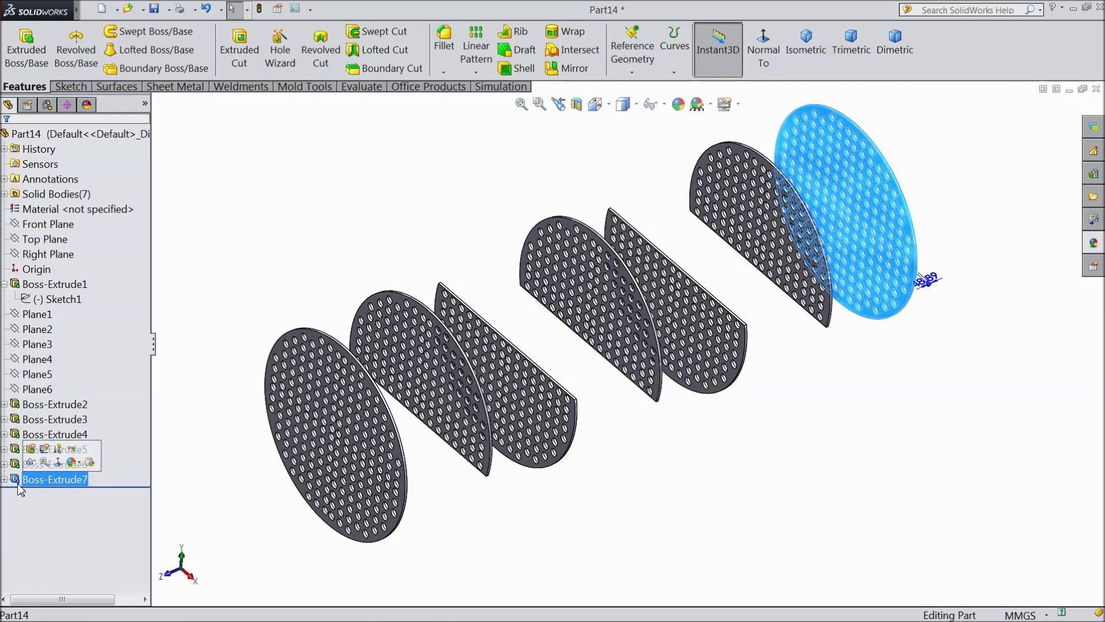
{"action": "left_click", "coordinate": [29, 449]}
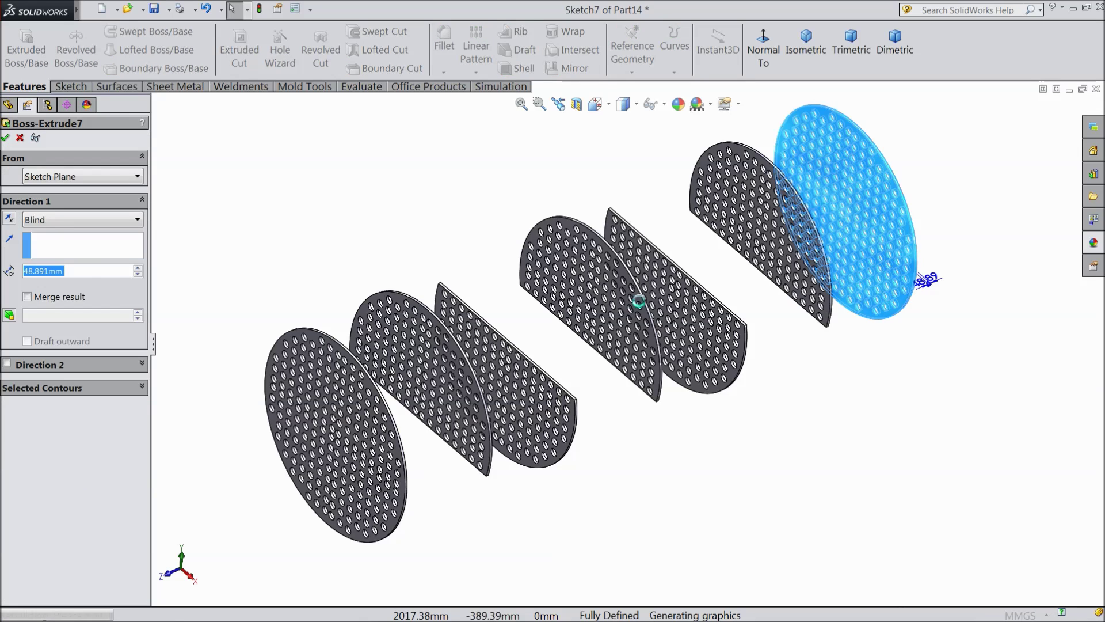
{"action": "left_click", "coordinate": [9, 220]}
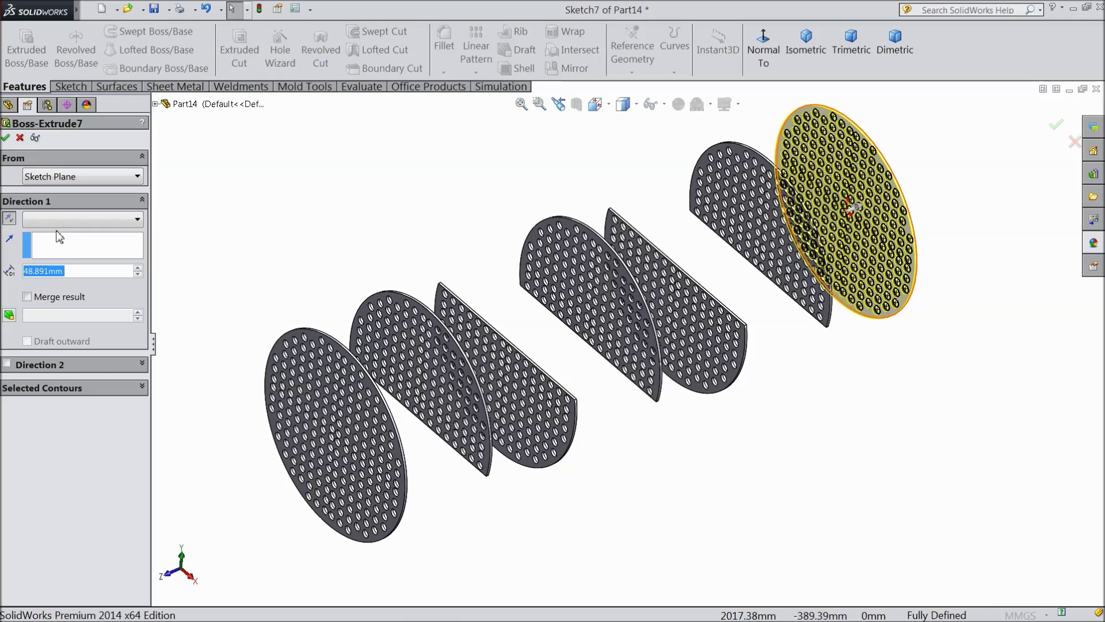
Step: Start a new sketch on the flat perforated face of the first round tube sheet, Boss-Extrude1
{"action": "middle_click_drag", "start_coordinate": [905, 424], "coordinate": [913, 289]}
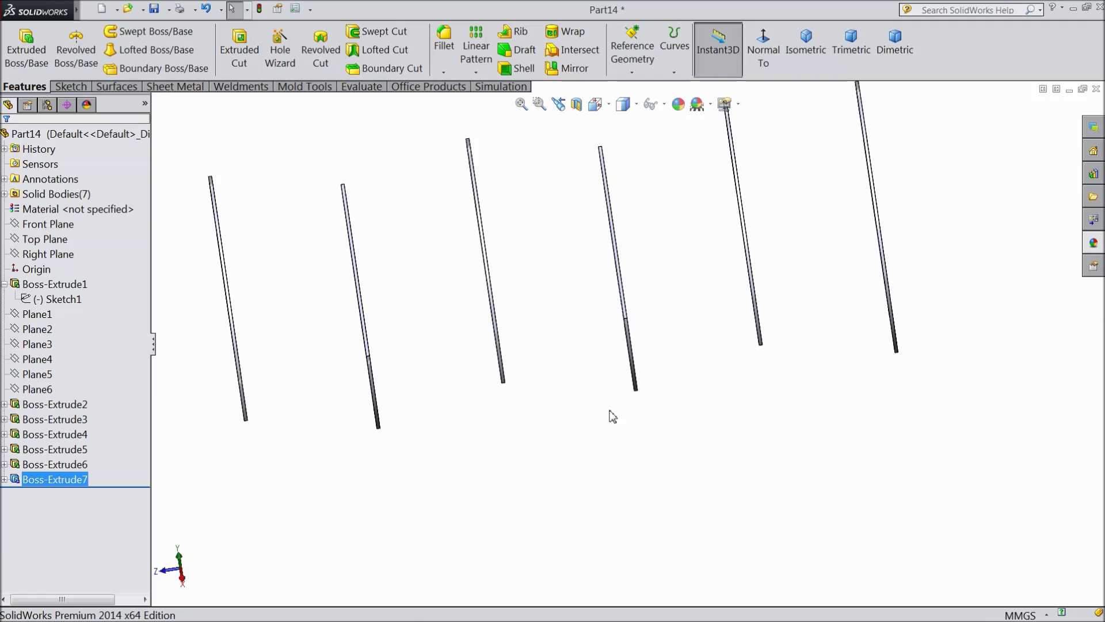
{"action": "middle_click_drag", "start_coordinate": [621, 438], "coordinate": [560, 404]}
{"action": "middle_click_drag", "start_coordinate": [493, 458], "coordinate": [422, 424]}
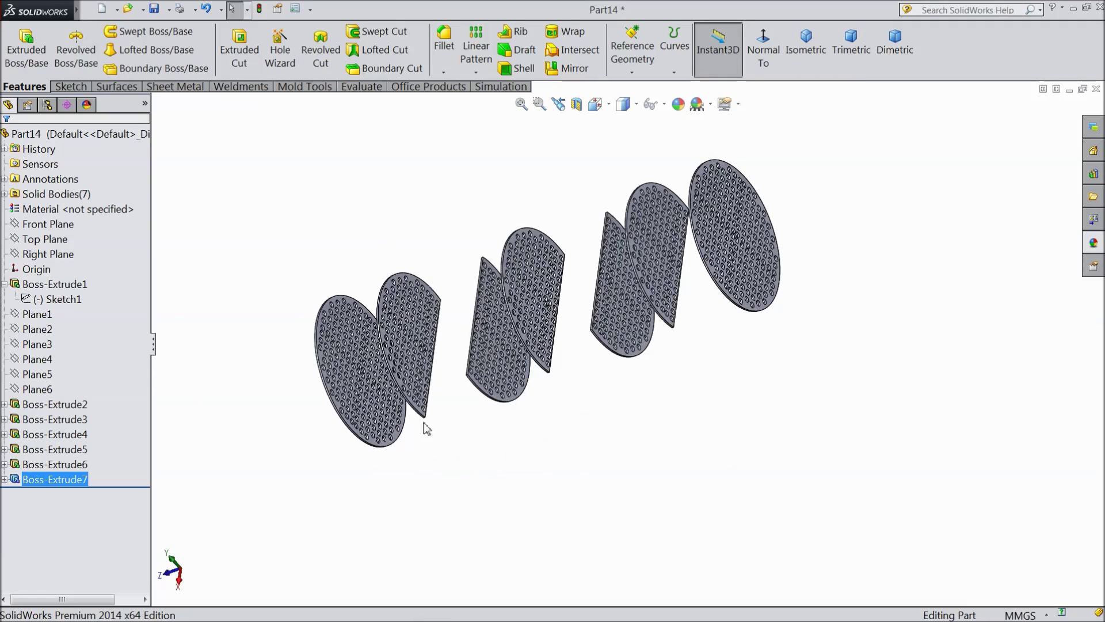
{"action": "scroll", "coordinate": [461, 353], "scroll_direction": "down", "scroll_amount": 10}
{"action": "left_click", "coordinate": [305, 320]}
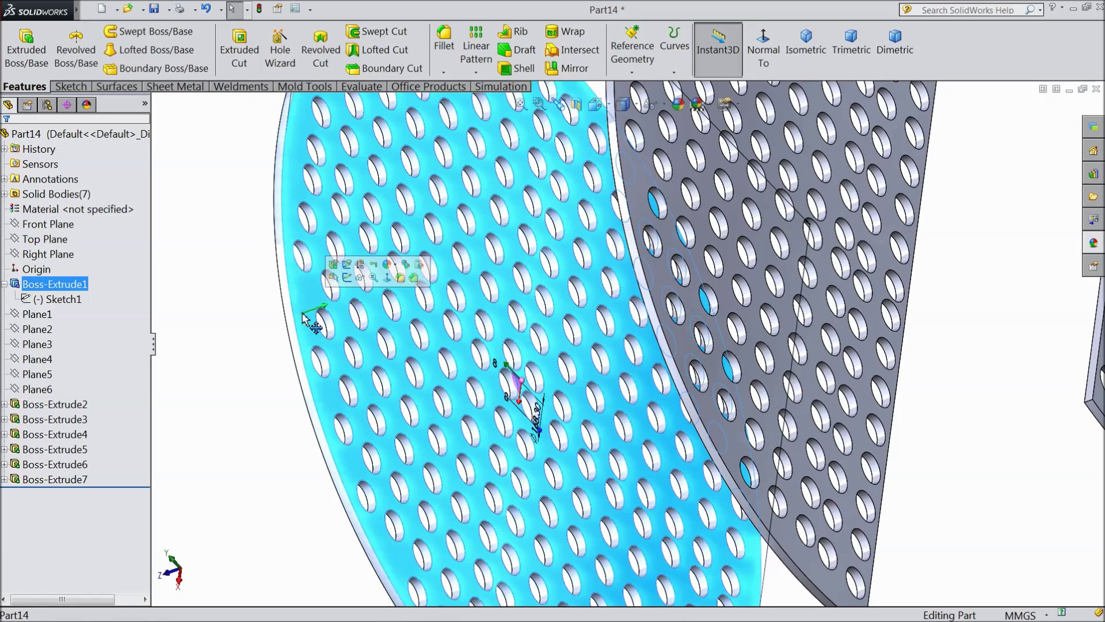
{"action": "left_click", "coordinate": [347, 280]}
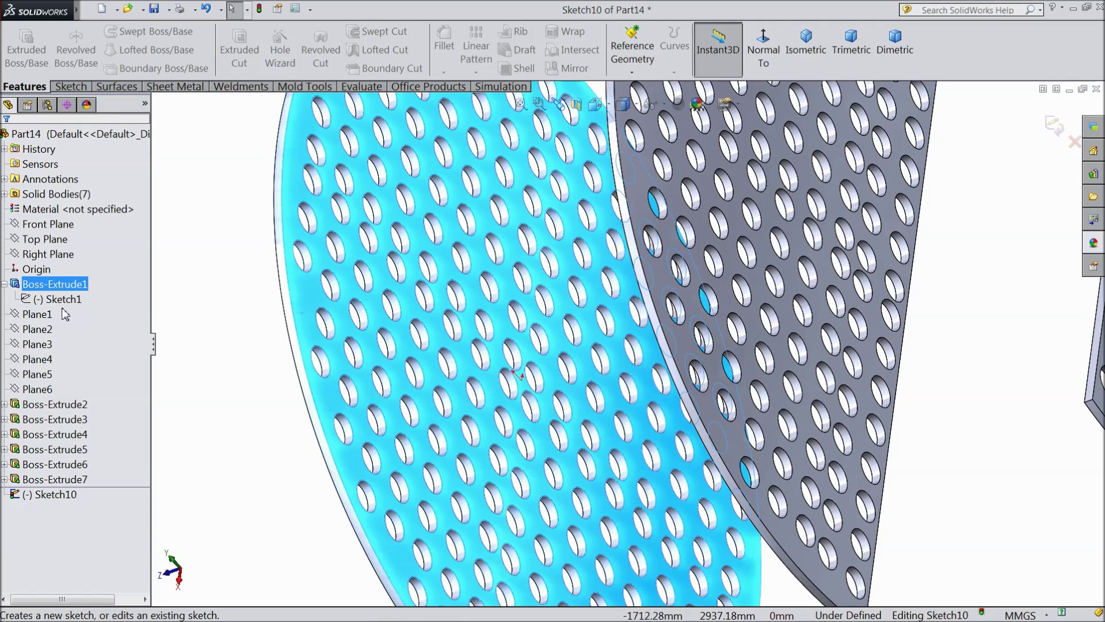
{"action": "left_click", "coordinate": [36, 303]}
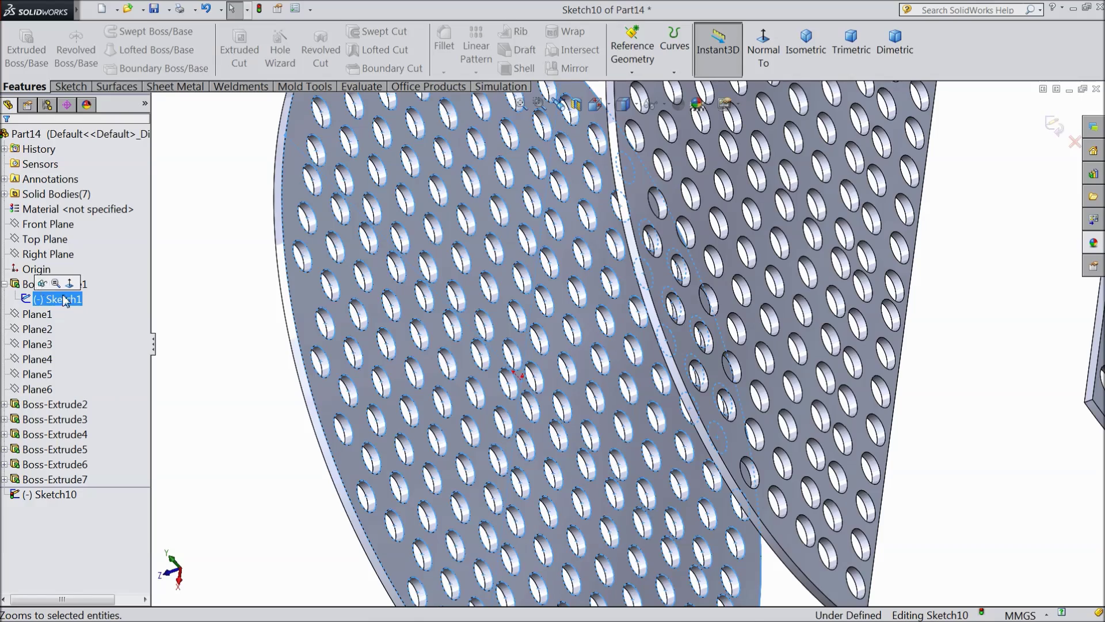
{"action": "left_click", "coordinate": [56, 282]}
{"action": "middle_click_drag", "start_coordinate": [313, 437], "coordinate": [300, 380]}
{"action": "left_click", "coordinate": [36, 284]}
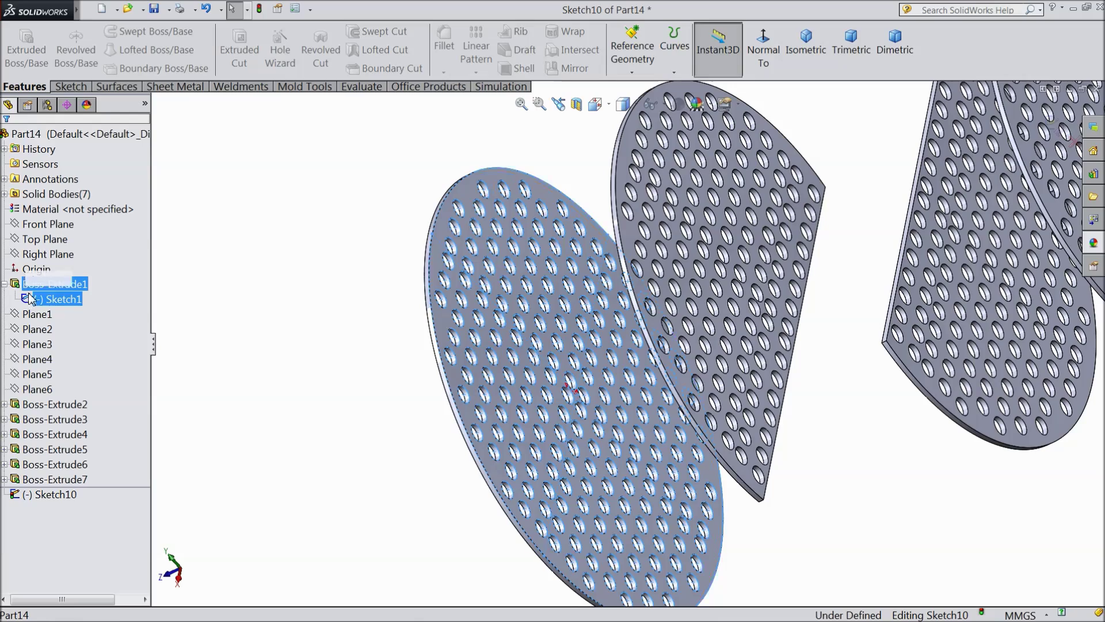
{"action": "key", "text": "Escape"}
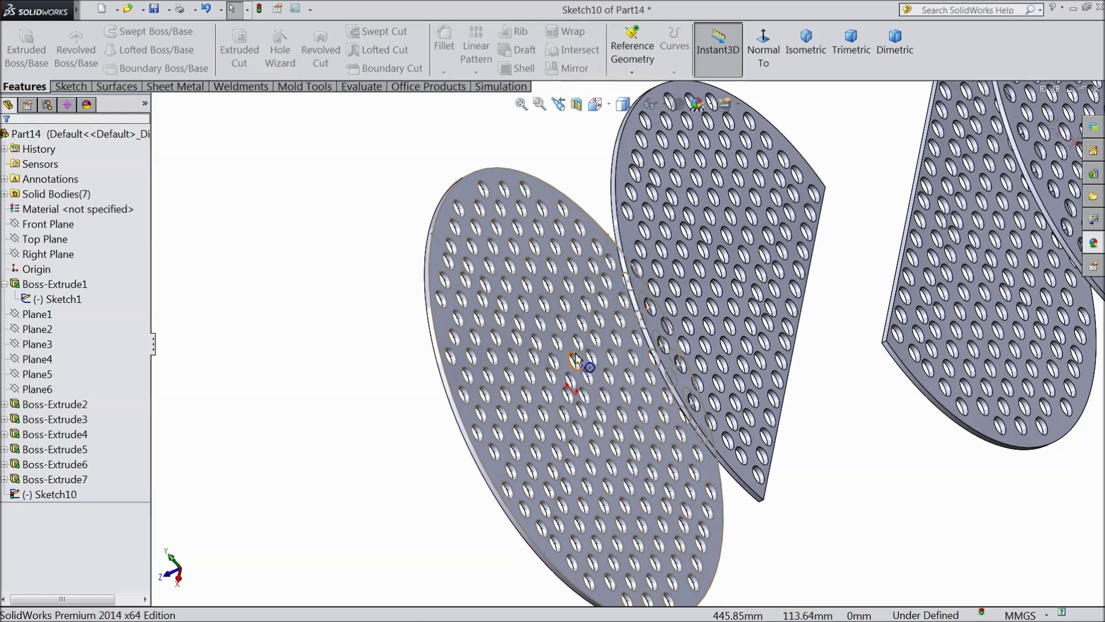
Step: Convert the upper-right quadrant's hole circles into Sketch10 entities: all seven top rows plus the outermost hole of the eighth row
{"action": "scroll", "coordinate": [574, 385], "scroll_direction": "down", "scroll_amount": 5}
{"action": "scroll", "coordinate": [574, 390], "scroll_direction": "up", "scroll_amount": 5}
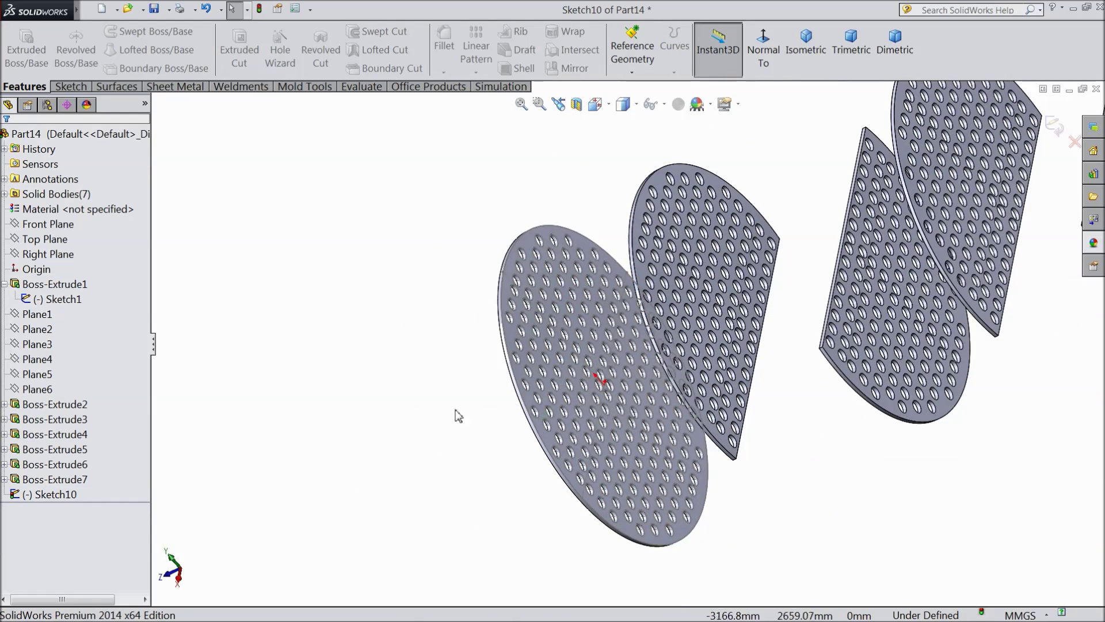
{"action": "left_click", "coordinate": [763, 55]}
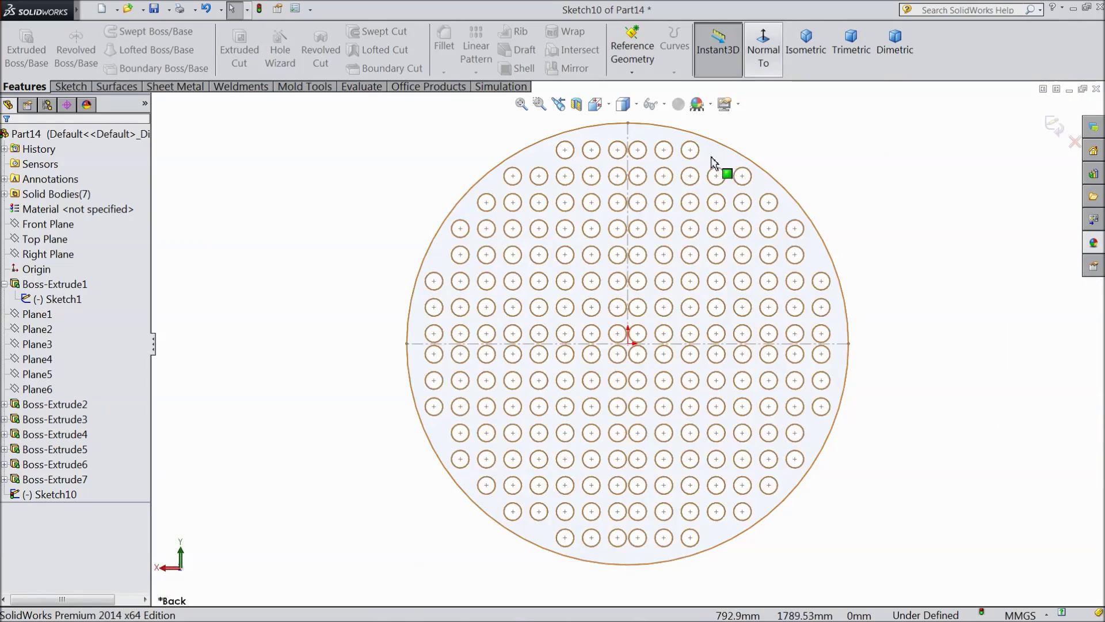
{"action": "scroll", "coordinate": [651, 222], "scroll_direction": "down", "scroll_amount": 2}
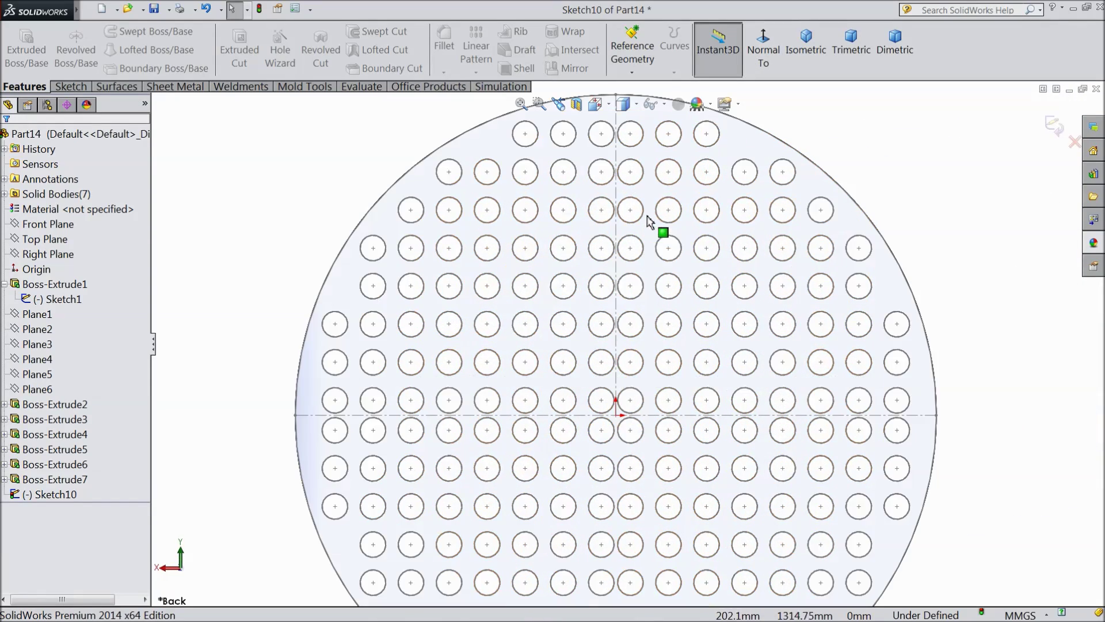
{"action": "left_click", "coordinate": [638, 150]}
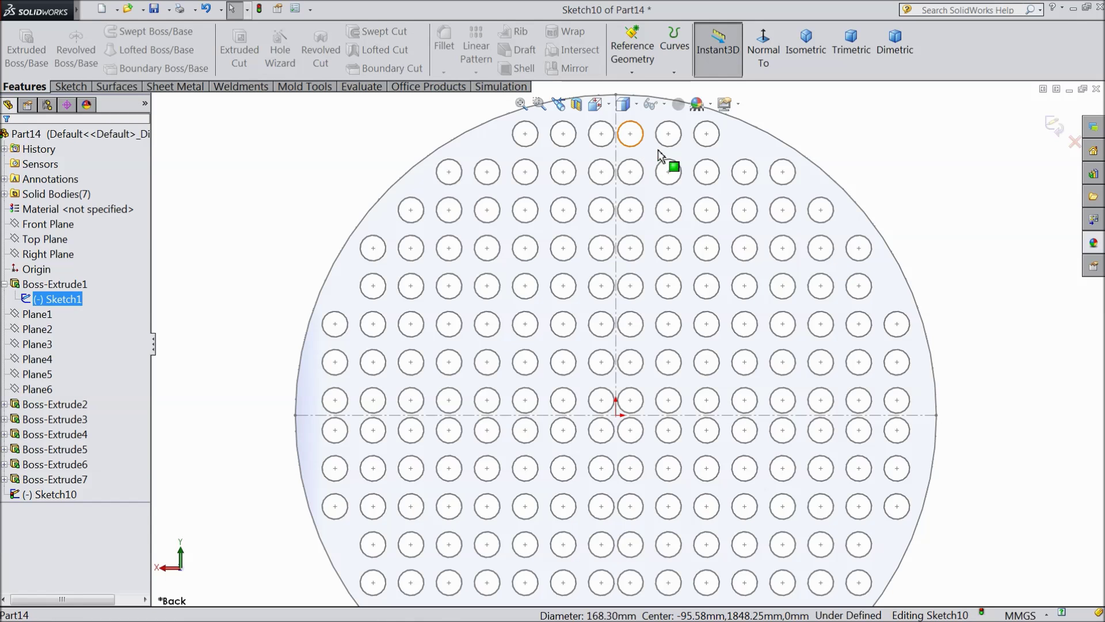
{"action": "left_click", "coordinate": [676, 151], "text": "ctrl"}
{"action": "left_click", "coordinate": [709, 149], "text": "ctrl"}
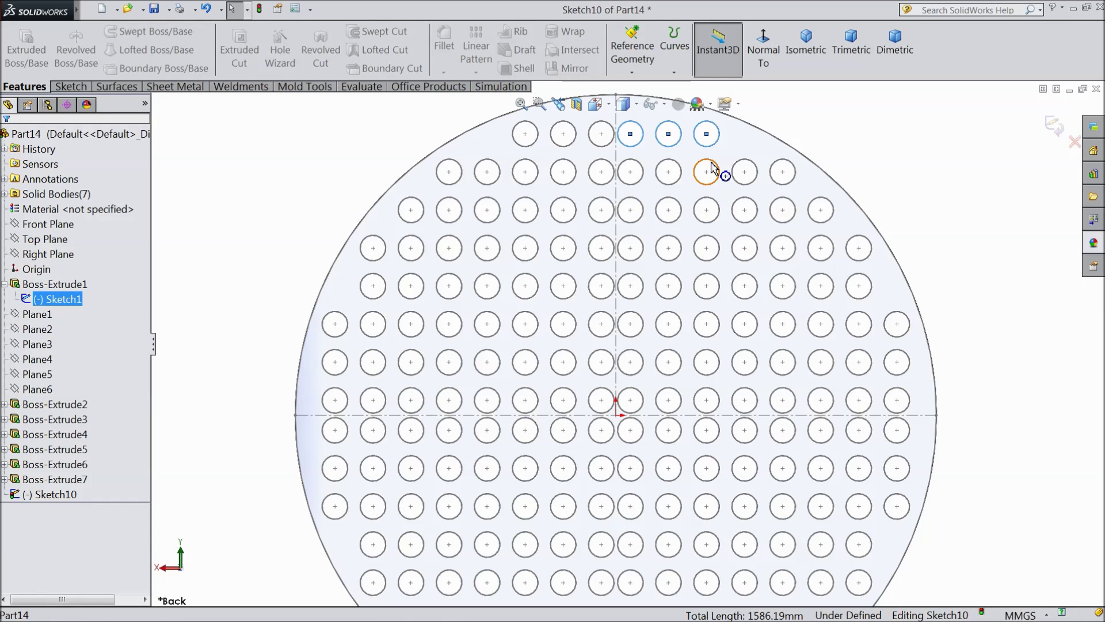
{"action": "left_click", "coordinate": [712, 168], "text": "ctrl"}
{"action": "left_click", "coordinate": [673, 177], "text": "ctrl"}
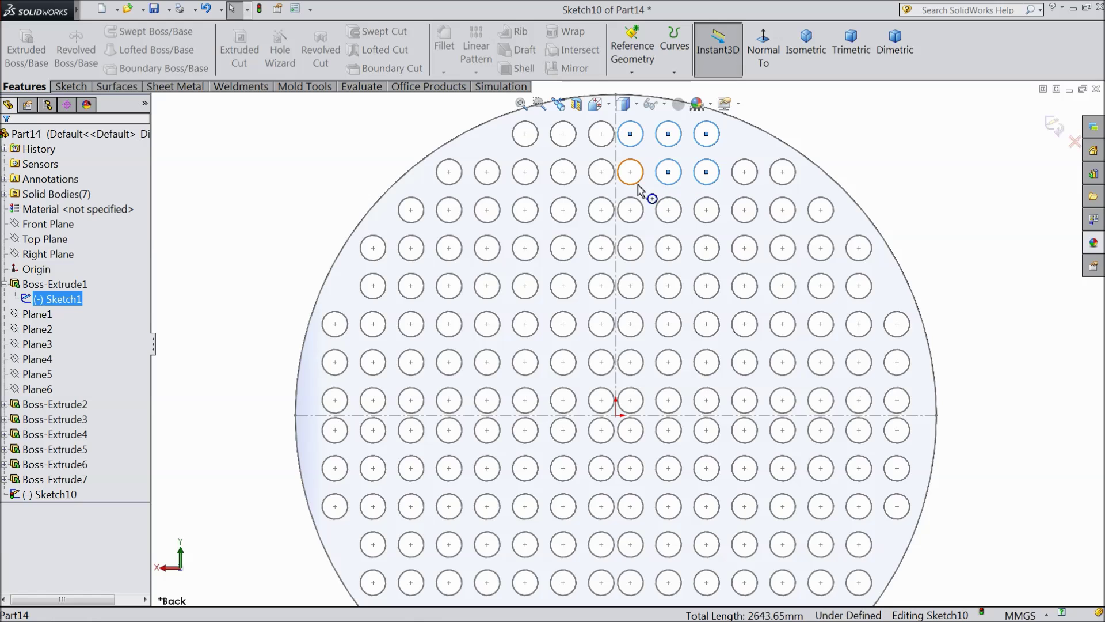
{"action": "left_click", "coordinate": [636, 185], "text": "ctrl"}
{"action": "left_click", "coordinate": [638, 206], "text": "ctrl"}
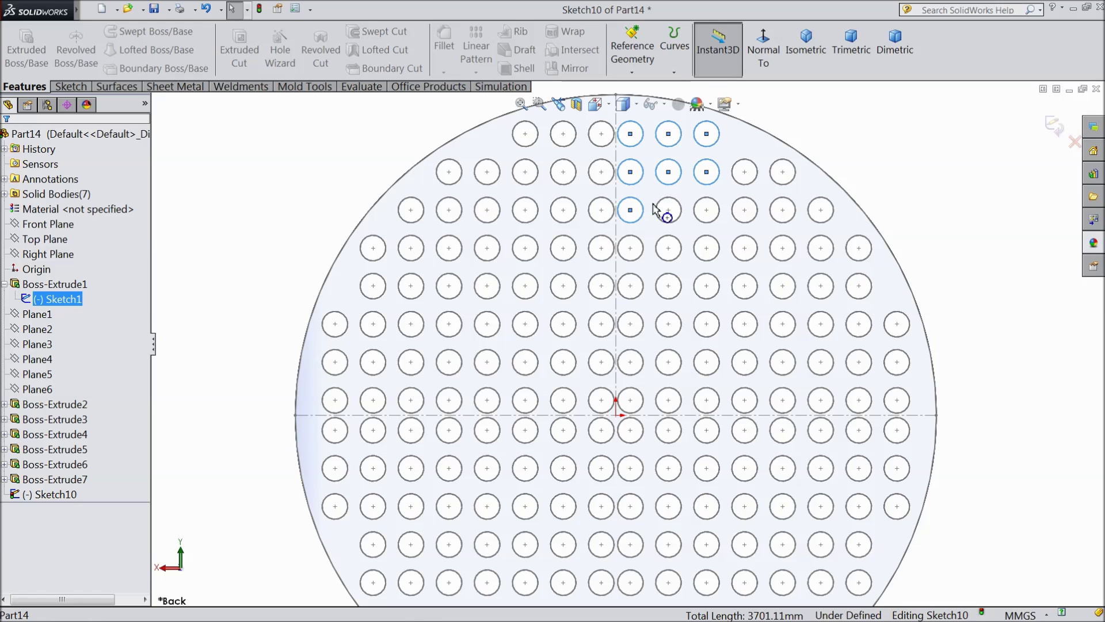
{"action": "left_click", "coordinate": [667, 214], "text": "ctrl"}
{"action": "left_click", "coordinate": [696, 212], "text": "ctrl"}
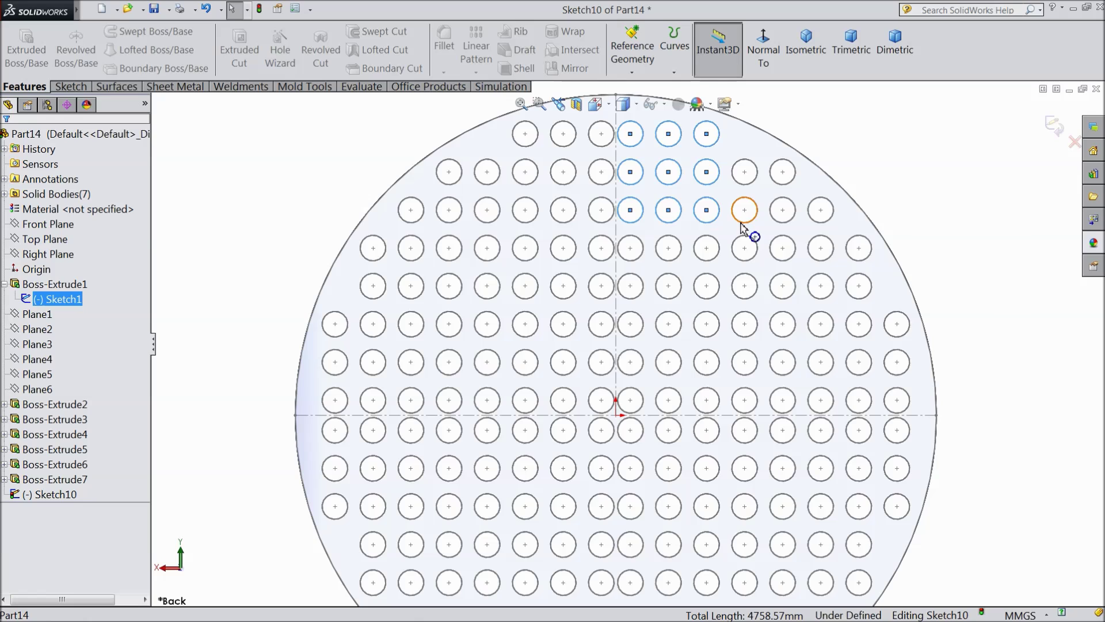
{"action": "left_click", "coordinate": [753, 203], "text": "ctrl"}
{"action": "left_click", "coordinate": [750, 190], "text": "ctrl"}
{"action": "left_click", "coordinate": [784, 189], "text": "ctrl"}
{"action": "left_click", "coordinate": [777, 211], "text": "ctrl"}
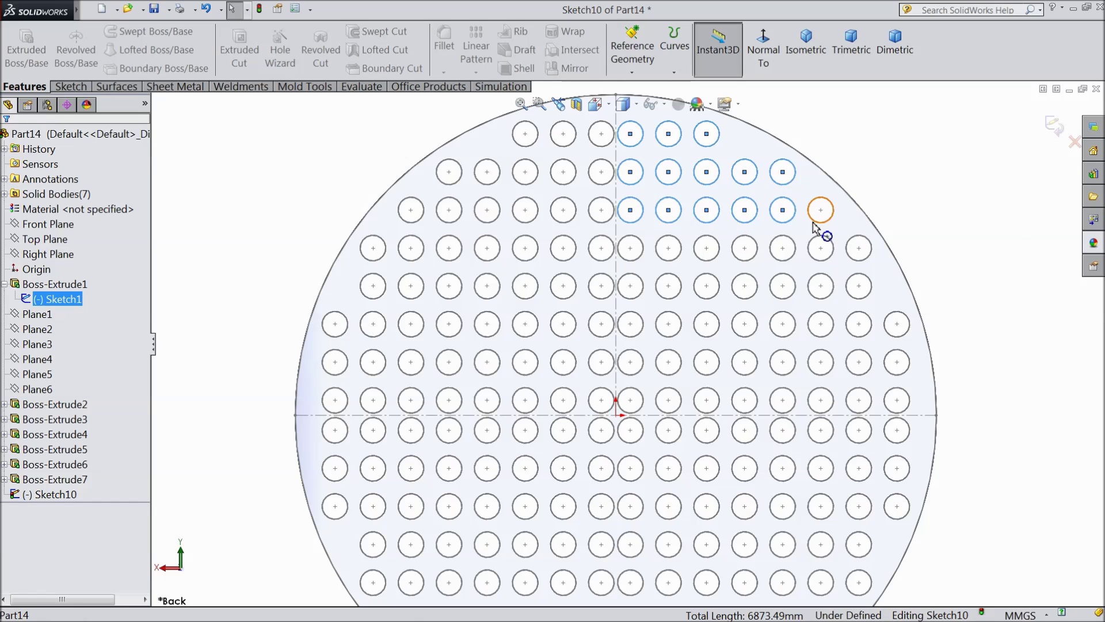
{"action": "left_click", "coordinate": [815, 224], "text": "ctrl"}
{"action": "left_click", "coordinate": [822, 243], "text": "ctrl"}
{"action": "left_click", "coordinate": [856, 254], "text": "ctrl"}
{"action": "left_click", "coordinate": [786, 264], "text": "ctrl"}
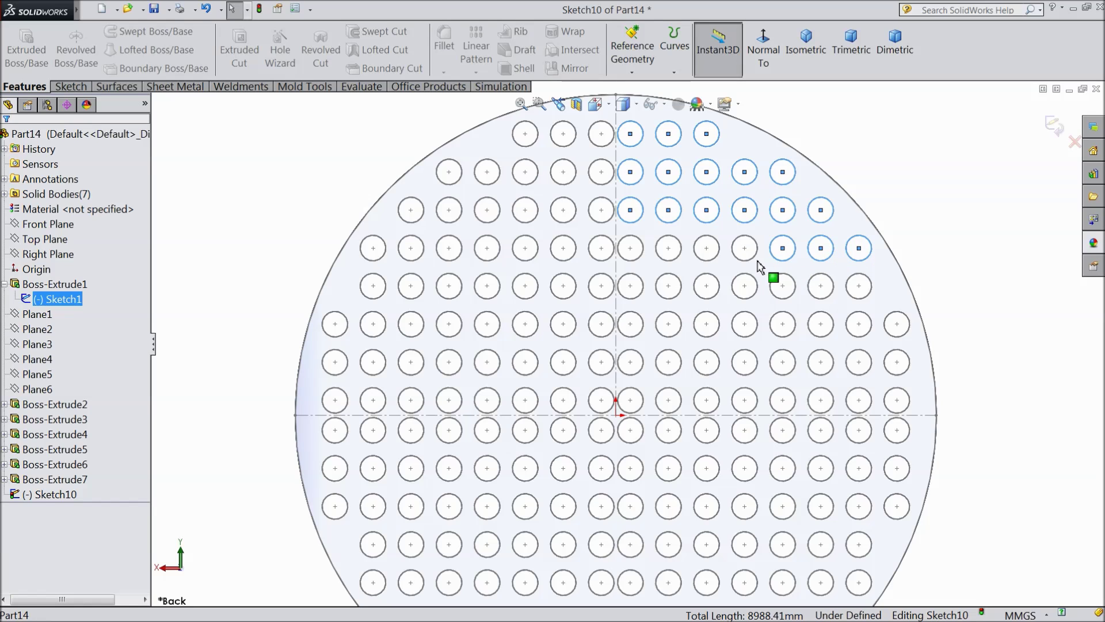
{"action": "left_click", "coordinate": [745, 262], "text": "ctrl"}
{"action": "left_click", "coordinate": [709, 263], "text": "ctrl"}
{"action": "left_click", "coordinate": [671, 263], "text": "ctrl"}
{"action": "left_click", "coordinate": [636, 263], "text": "ctrl"}
{"action": "left_click", "coordinate": [635, 281], "text": "ctrl"}
{"action": "left_click", "coordinate": [669, 299], "text": "ctrl"}
{"action": "left_click", "coordinate": [712, 299], "text": "ctrl"}
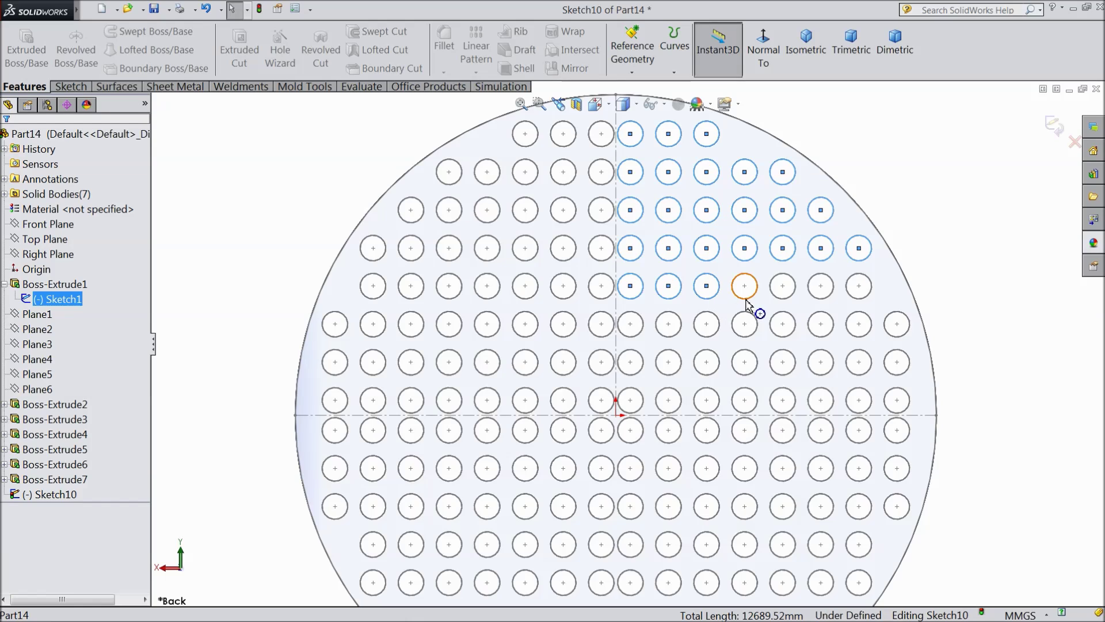
{"action": "left_click", "coordinate": [794, 310], "text": "ctrl"}
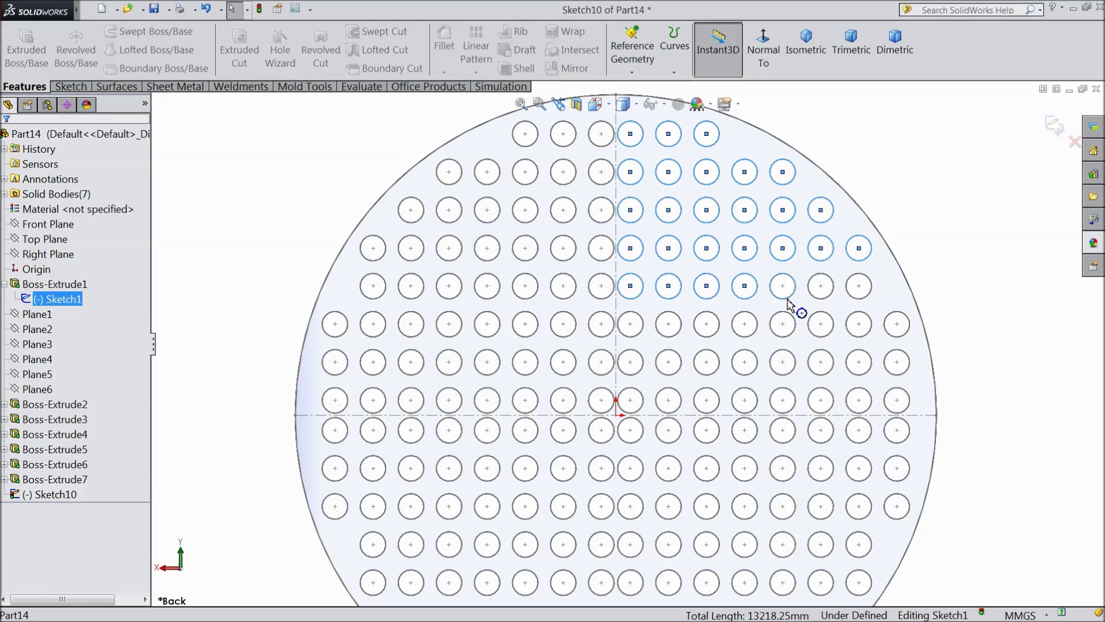
{"action": "left_click", "coordinate": [821, 298], "text": "ctrl"}
{"action": "left_click", "coordinate": [865, 305], "text": "ctrl"}
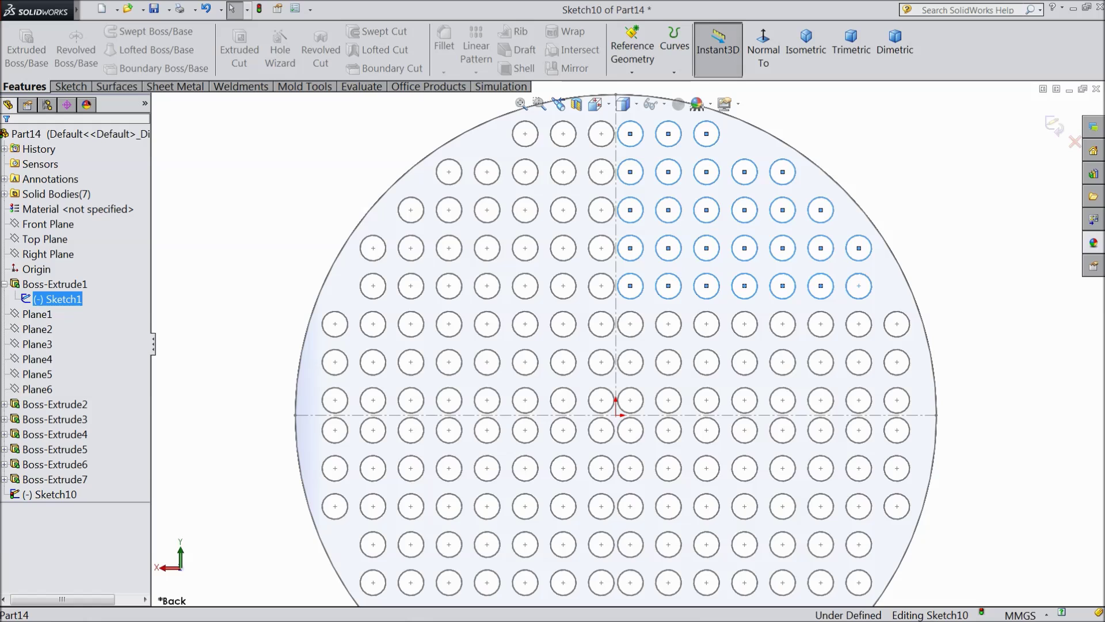
{"action": "left_click", "coordinate": [864, 340], "text": "ctrl"}
{"action": "left_click", "coordinate": [897, 344], "text": "ctrl"}
{"action": "left_click", "coordinate": [788, 337], "text": "ctrl"}
{"action": "left_click", "coordinate": [744, 341], "text": "ctrl"}
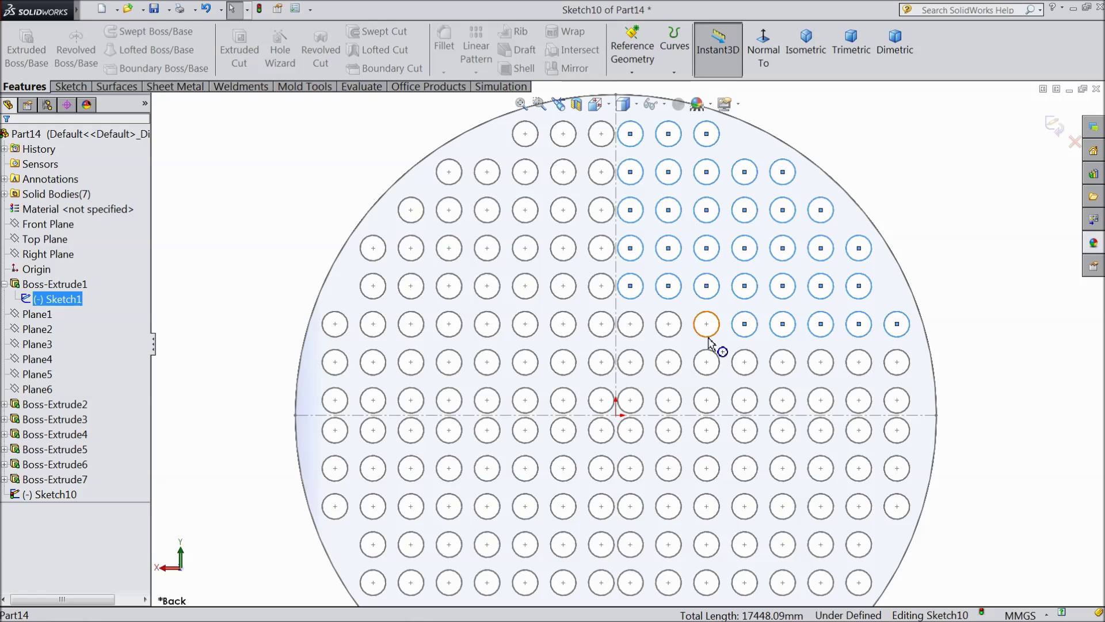
{"action": "left_click", "coordinate": [716, 345], "text": "ctrl"}
{"action": "left_click", "coordinate": [678, 340], "text": "ctrl"}
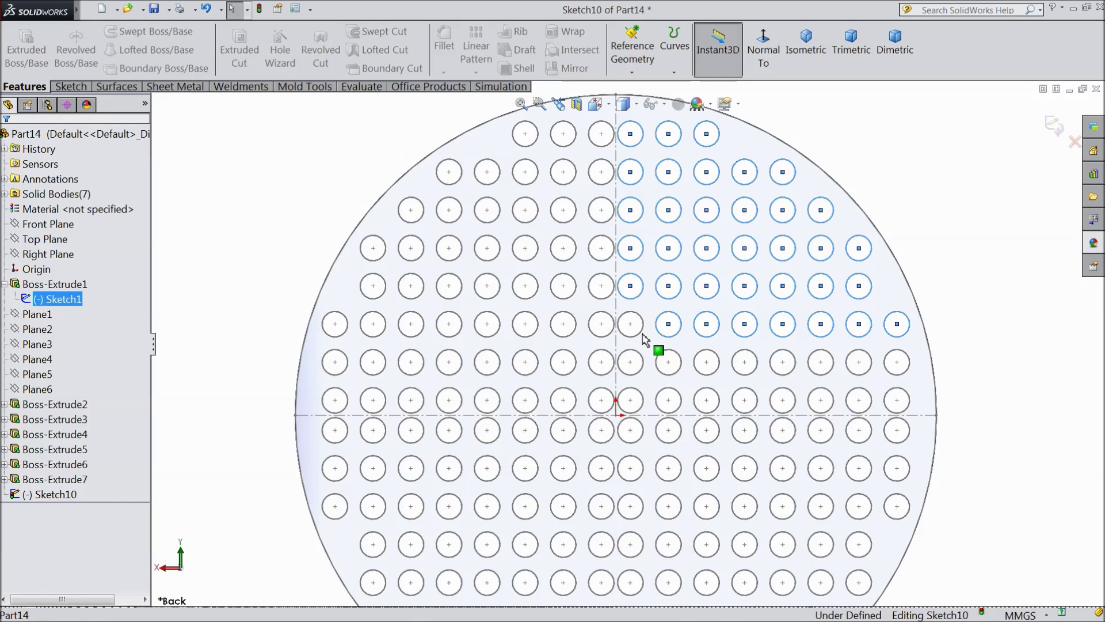
{"action": "left_click", "coordinate": [645, 343], "text": "ctrl"}
{"action": "left_click", "coordinate": [637, 360], "text": "ctrl"}
{"action": "left_click", "coordinate": [659, 374], "text": "ctrl"}
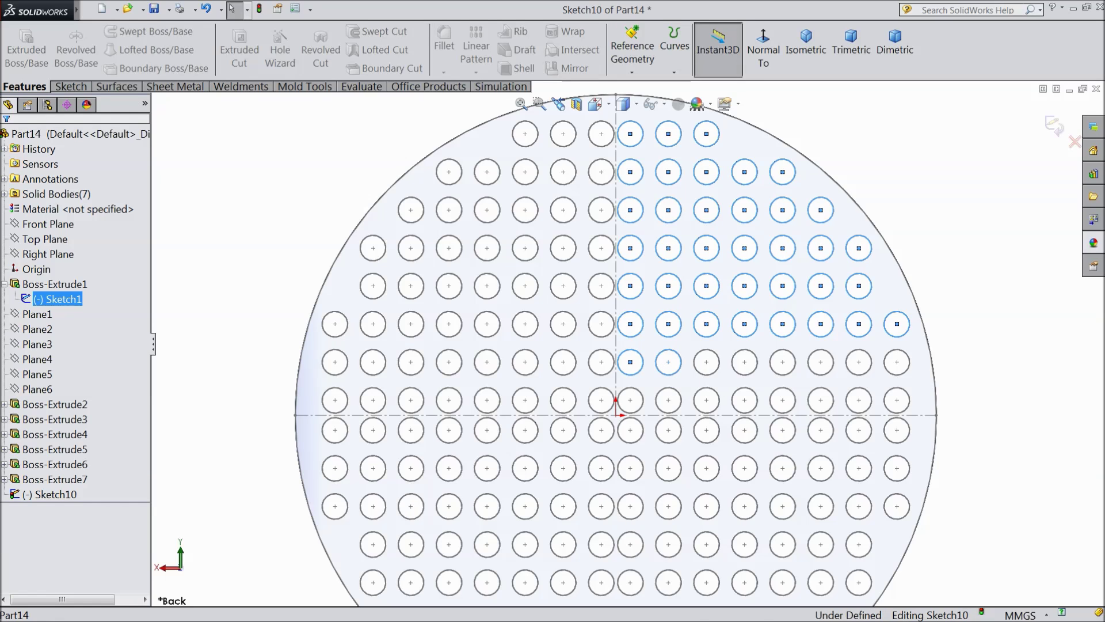
{"action": "left_click", "coordinate": [713, 381], "text": "ctrl"}
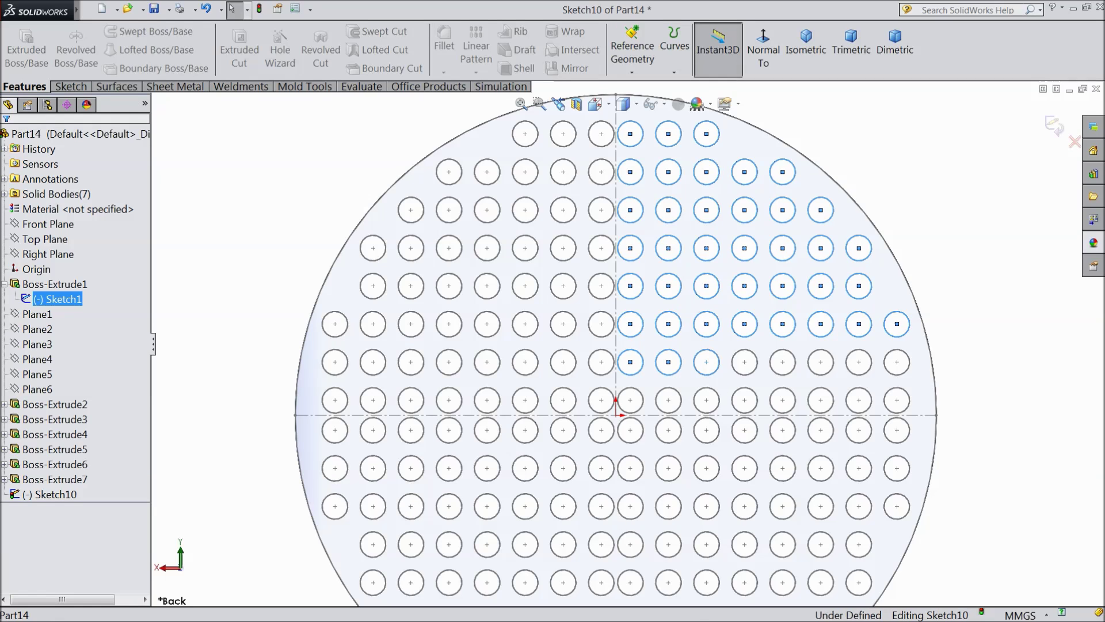
{"action": "left_click", "coordinate": [757, 382], "text": "ctrl"}
{"action": "left_click", "coordinate": [778, 377], "text": "ctrl"}
{"action": "left_click", "coordinate": [822, 375], "text": "ctrl"}
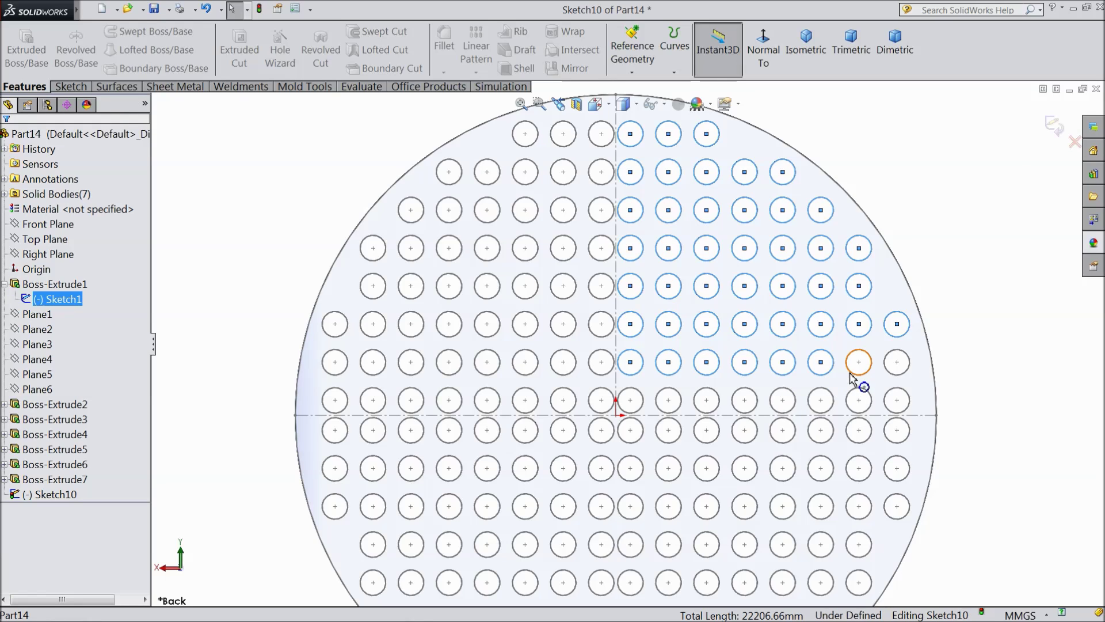
{"action": "left_click", "coordinate": [858, 375], "text": "ctrl"}
{"action": "left_click", "coordinate": [898, 375], "text": "ctrl"}
{"action": "left_click", "coordinate": [898, 412], "text": "ctrl"}
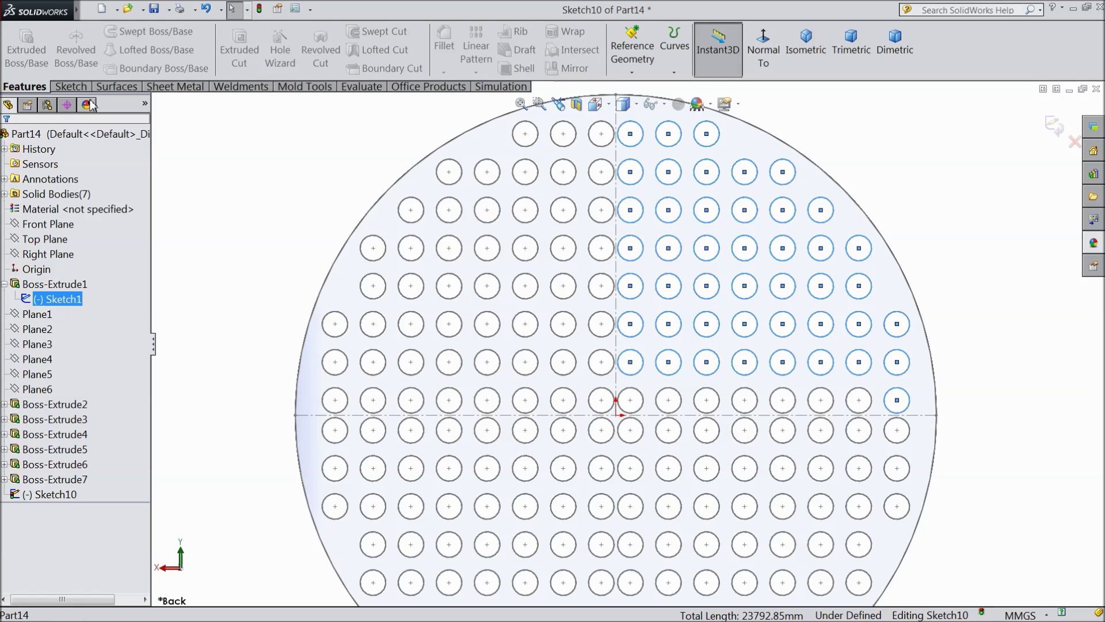
{"action": "left_click", "coordinate": [70, 86]}
{"action": "left_click", "coordinate": [245, 58]}
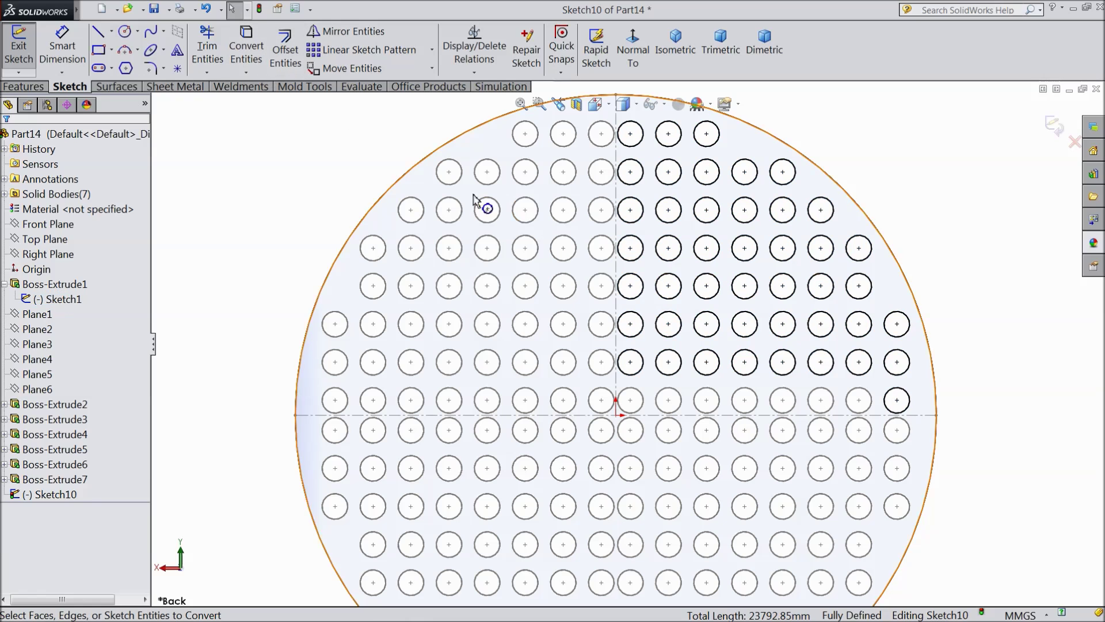
Step: Convert the remaining seven hole circles of the upper-right quadrant's row just above the horizontal centerline into sketch entities
{"action": "left_click", "coordinate": [867, 411]}
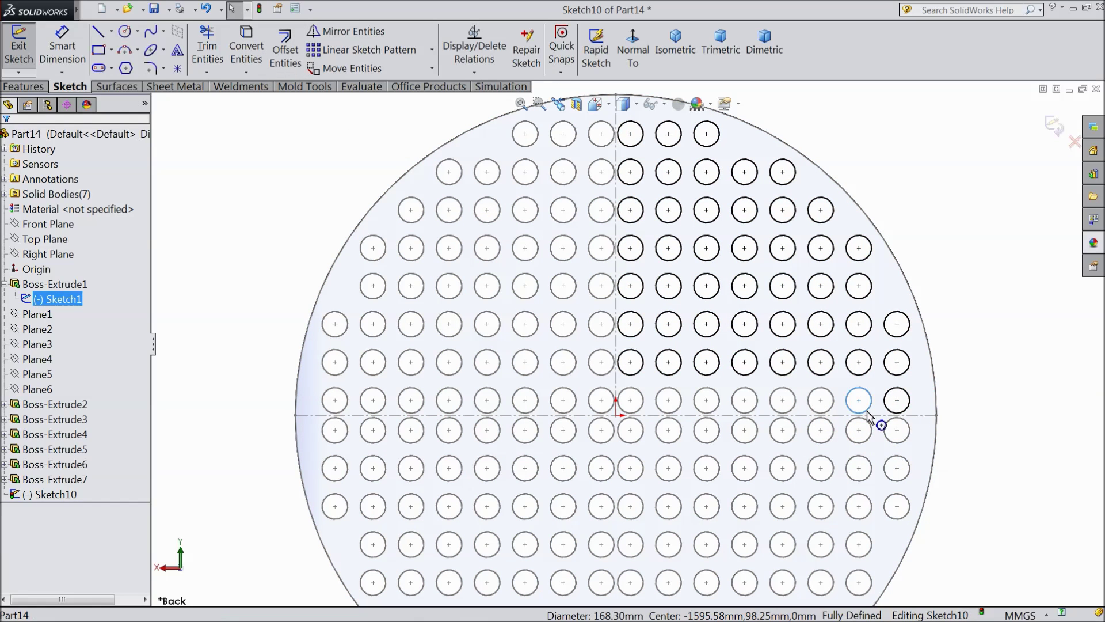
{"action": "left_click", "coordinate": [830, 412], "text": "ctrl"}
{"action": "left_click", "coordinate": [791, 412], "text": "ctrl"}
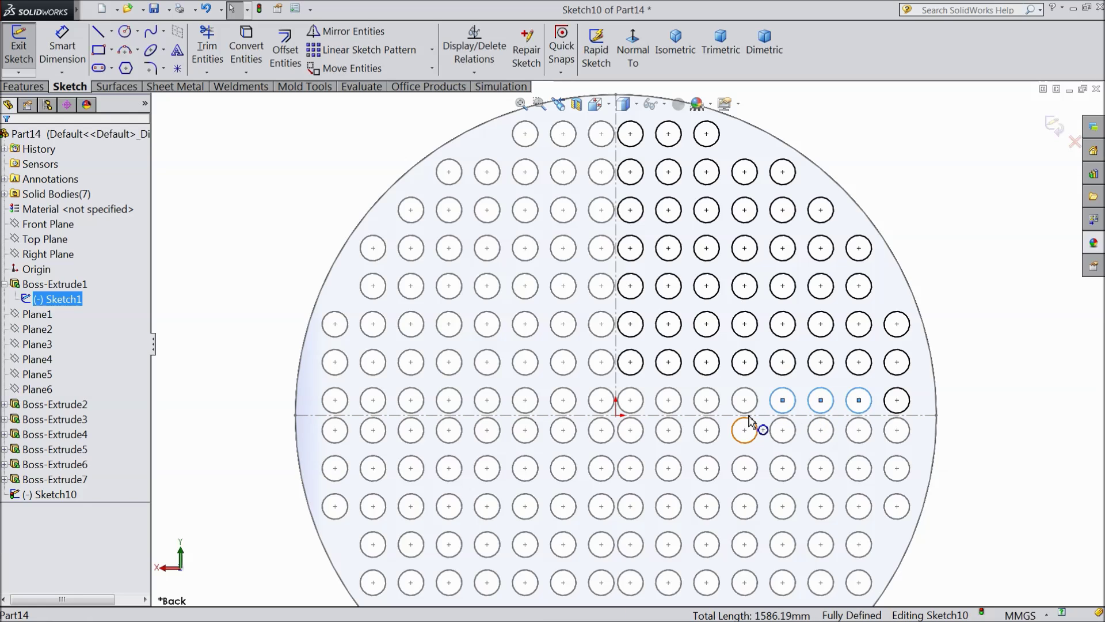
{"action": "left_click", "coordinate": [752, 412], "text": "ctrl"}
{"action": "left_click", "coordinate": [677, 412], "text": "ctrl"}
{"action": "left_click", "coordinate": [639, 413], "text": "ctrl"}
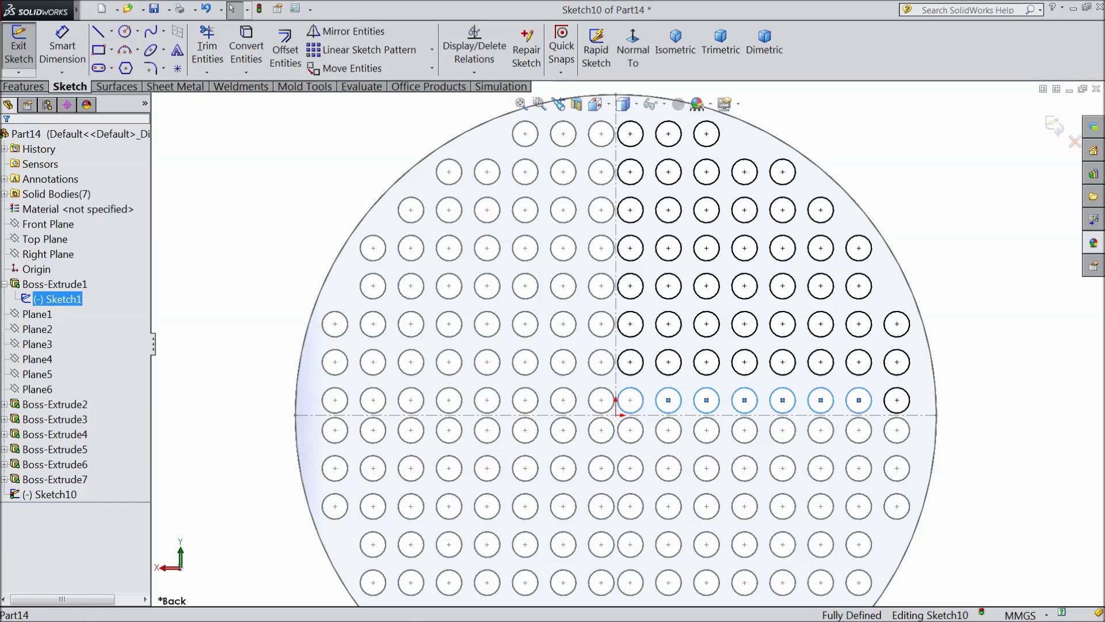
{"action": "left_click", "coordinate": [252, 64]}
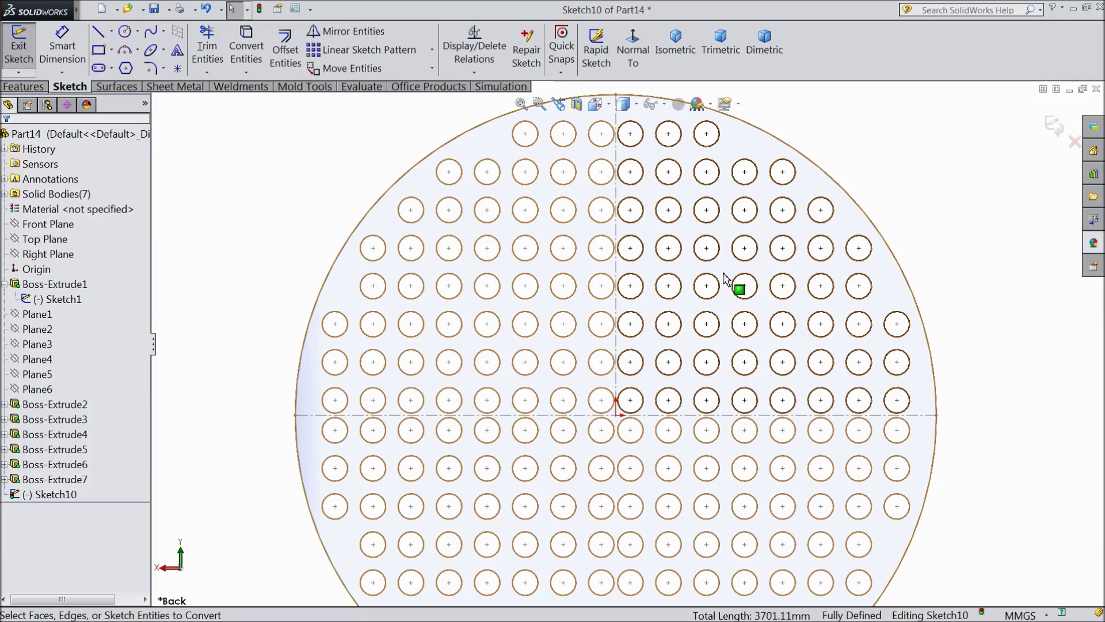
Step: Set up a boss extrusion of the converted circles with end condition Up To Surface, ending at the far round tube sheet's baffle-side face
{"action": "left_click", "coordinate": [23, 87]}
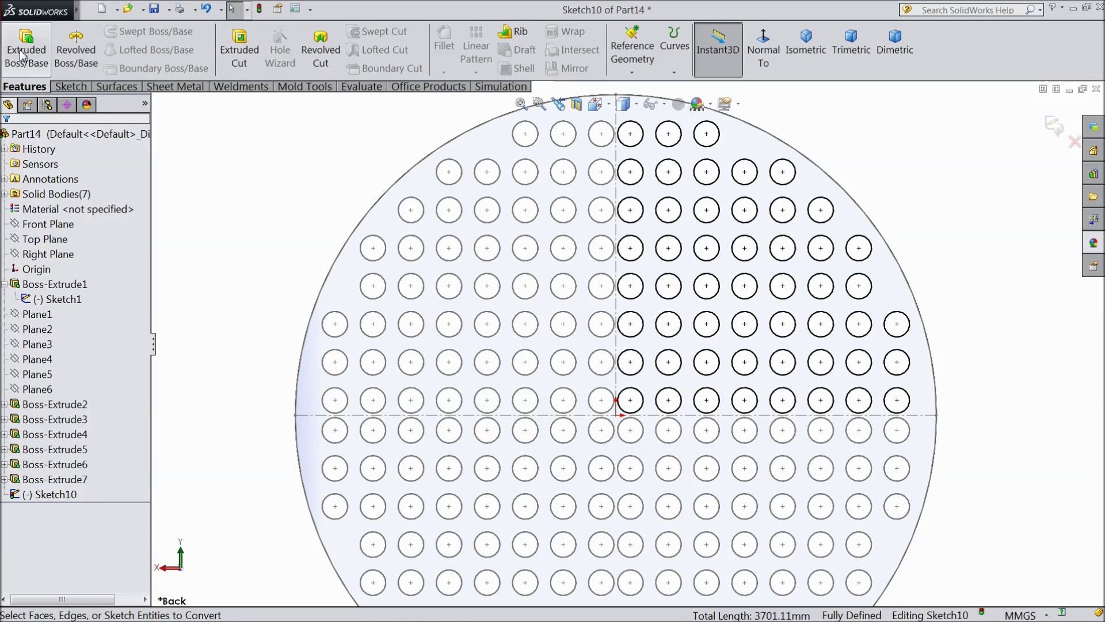
{"action": "left_click", "coordinate": [21, 55]}
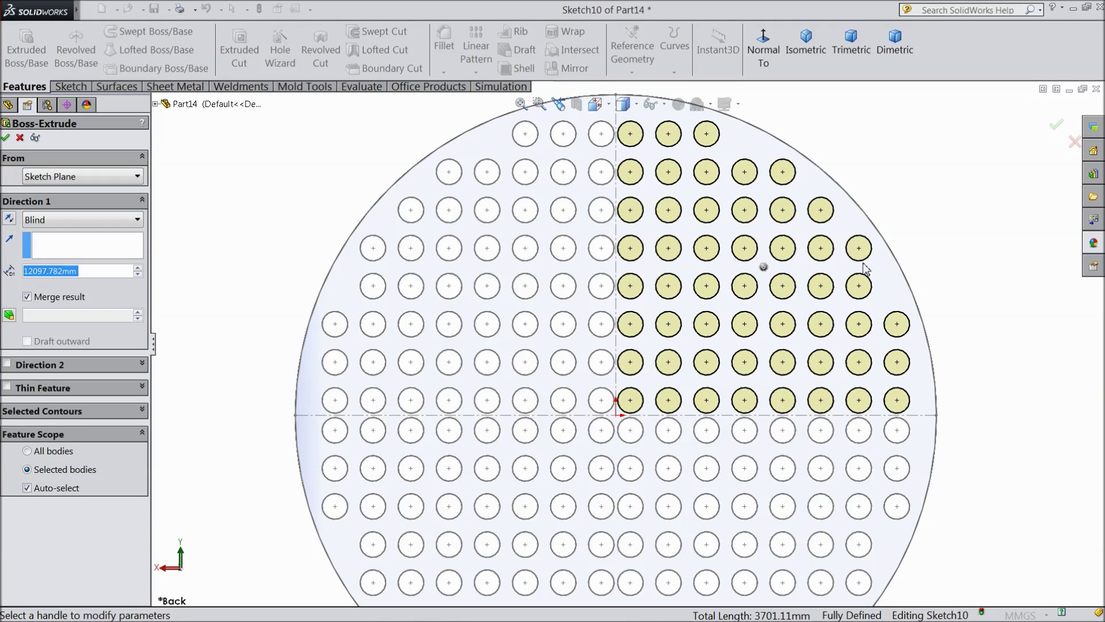
{"action": "left_click", "coordinate": [799, 52]}
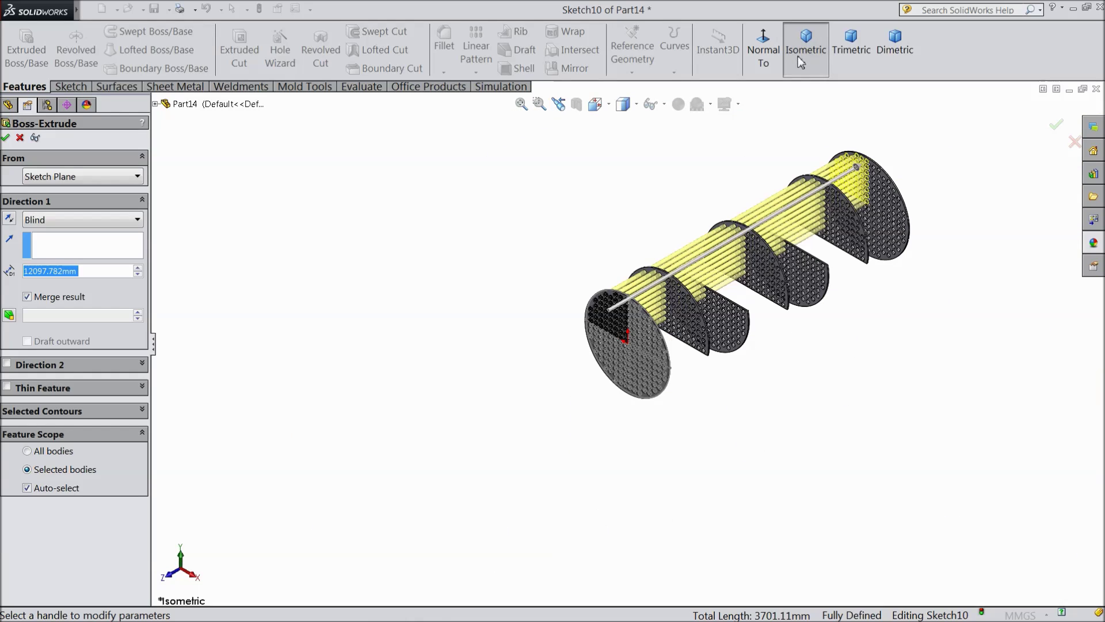
{"action": "left_click", "coordinate": [41, 221]}
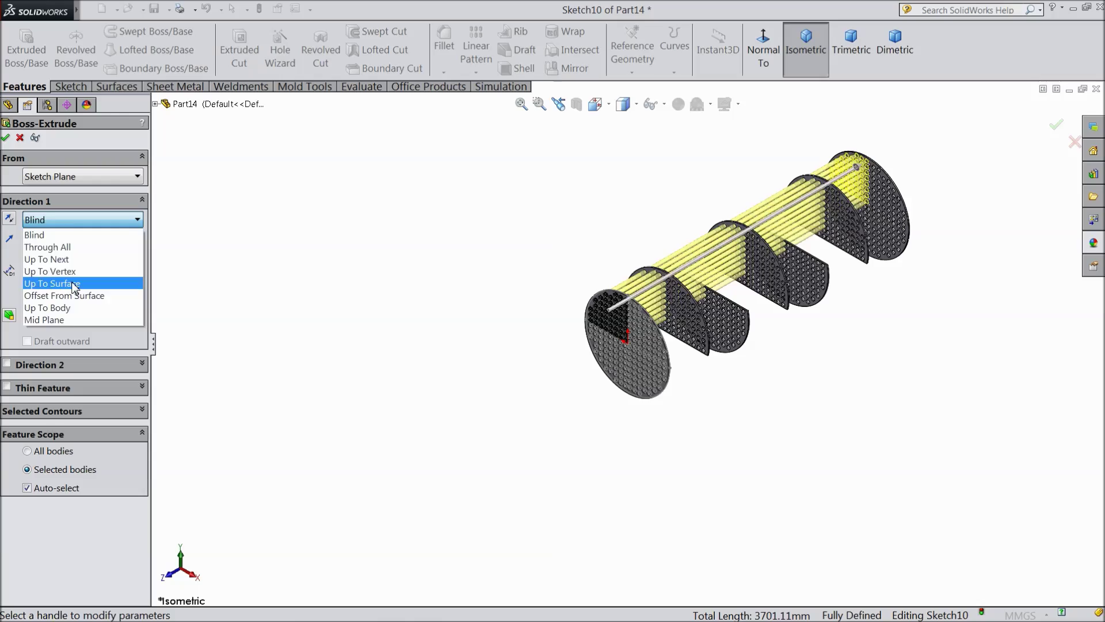
{"action": "left_click", "coordinate": [74, 285]}
{"action": "scroll", "coordinate": [916, 222], "scroll_direction": "down", "scroll_amount": 5}
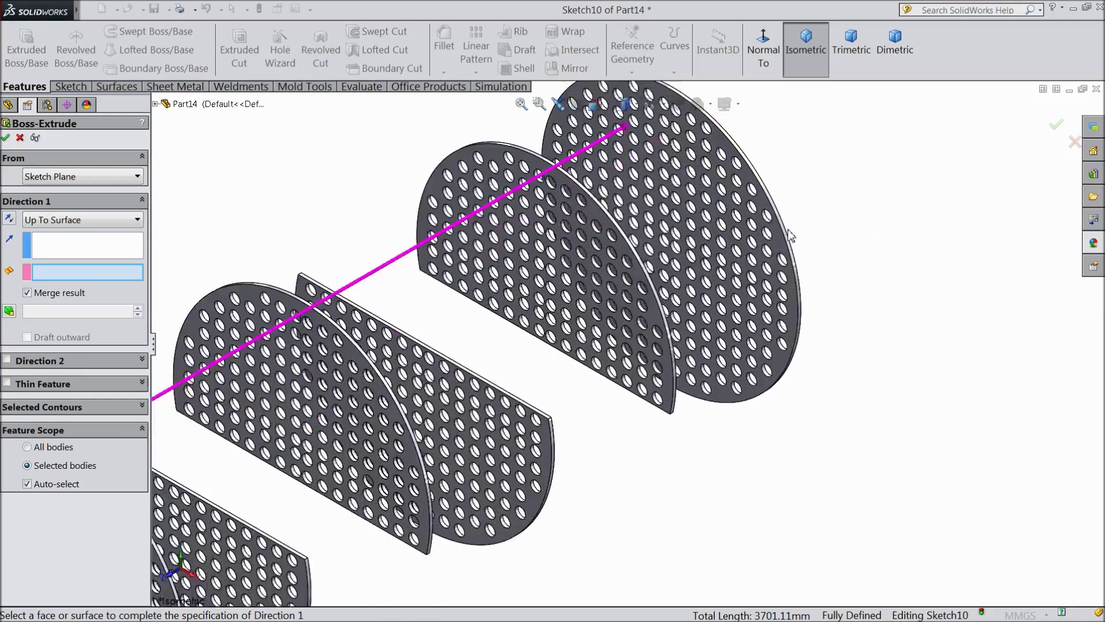
{"action": "scroll", "coordinate": [790, 235], "scroll_direction": "down", "scroll_amount": 3}
{"action": "left_click", "coordinate": [724, 291]}
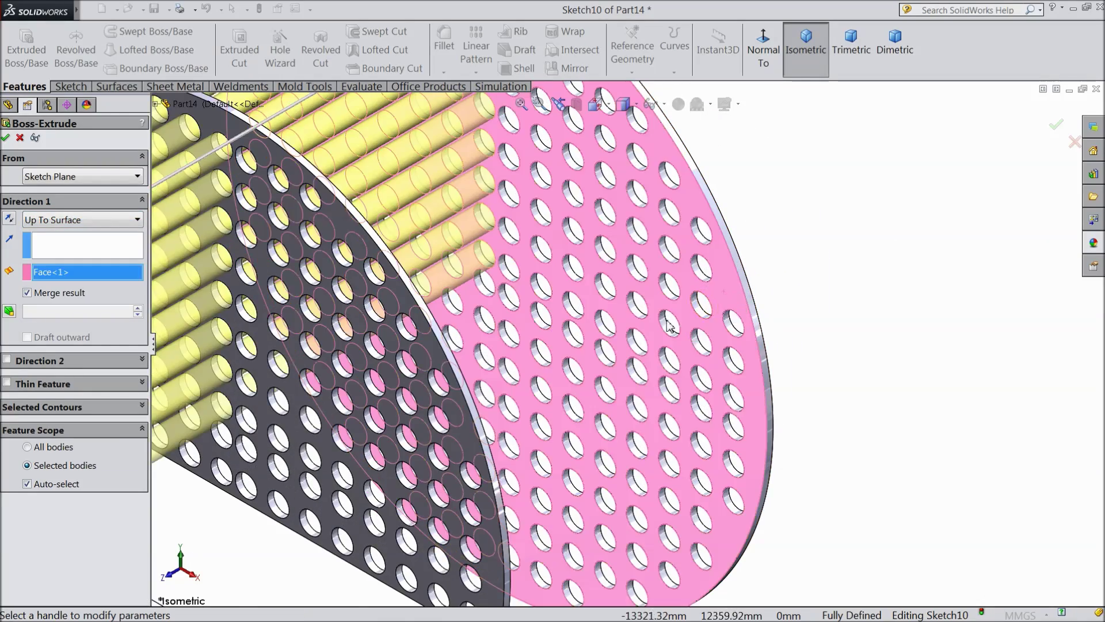
{"action": "scroll", "coordinate": [656, 327], "scroll_direction": "up", "scroll_amount": 8}
{"action": "scroll", "coordinate": [547, 457], "scroll_direction": "down", "scroll_amount": 3}
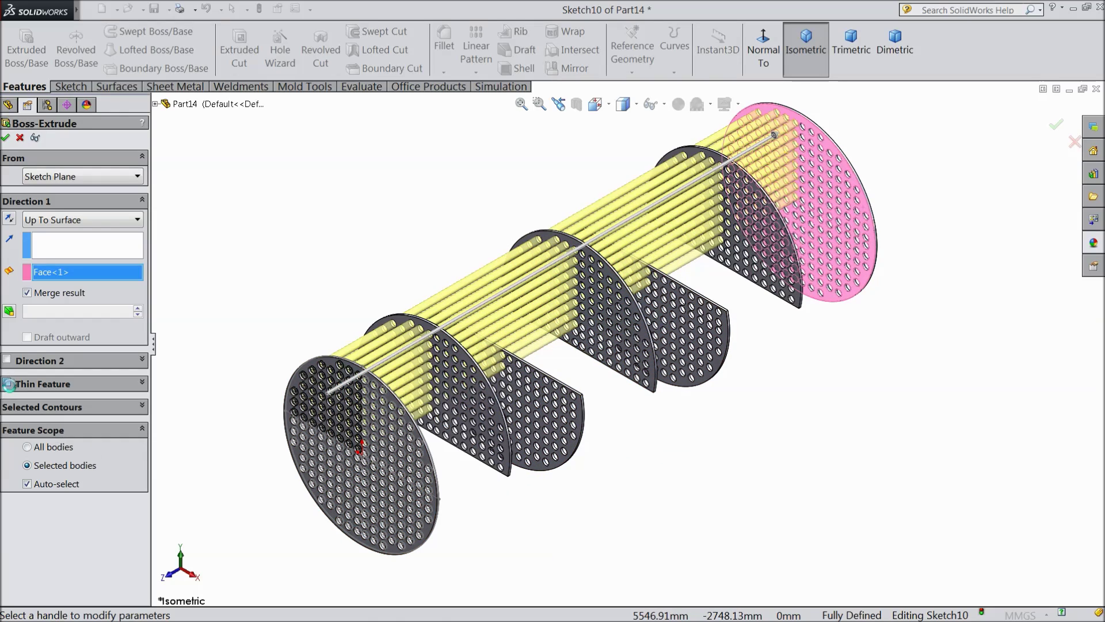
Step: Make the tube extrusion a One-Direction Thin Feature 5 mm thick, reverse its wall thickness direction, and create the feature
{"action": "left_click", "coordinate": [9, 384]}
{"action": "scroll", "coordinate": [464, 373], "scroll_direction": "down", "scroll_amount": 3}
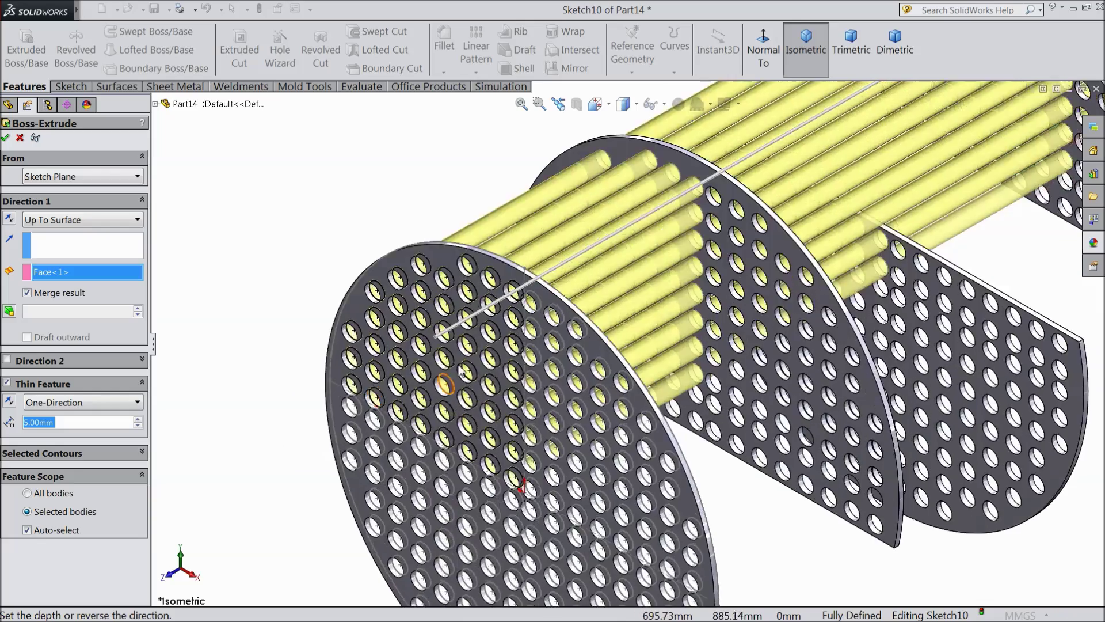
{"action": "scroll", "coordinate": [463, 373], "scroll_direction": "down", "scroll_amount": 5}
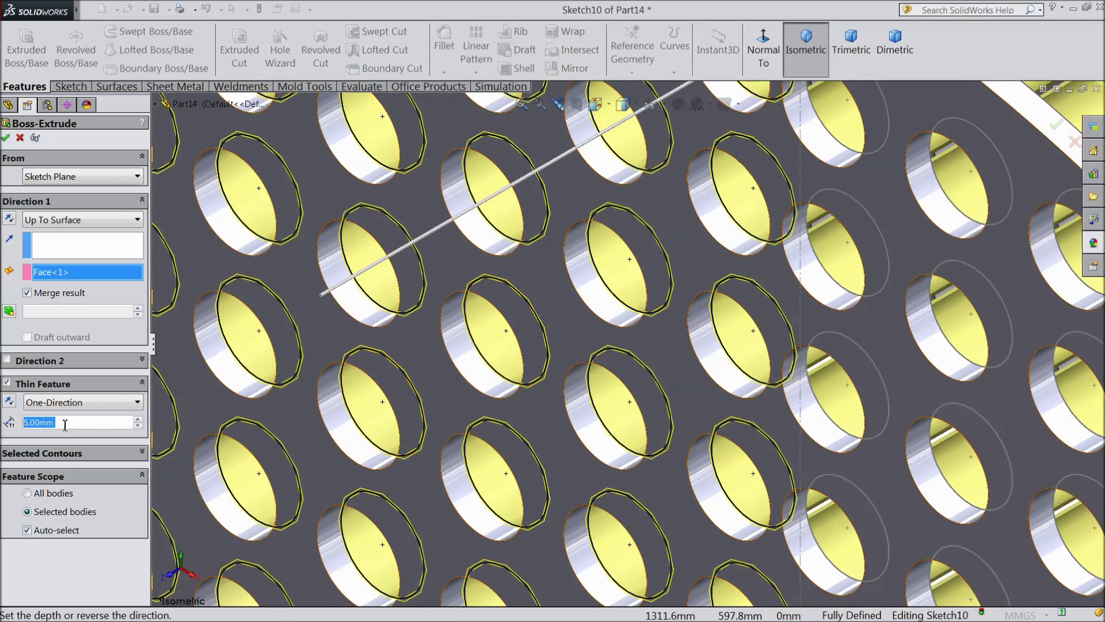
{"action": "left_click", "coordinate": [10, 406]}
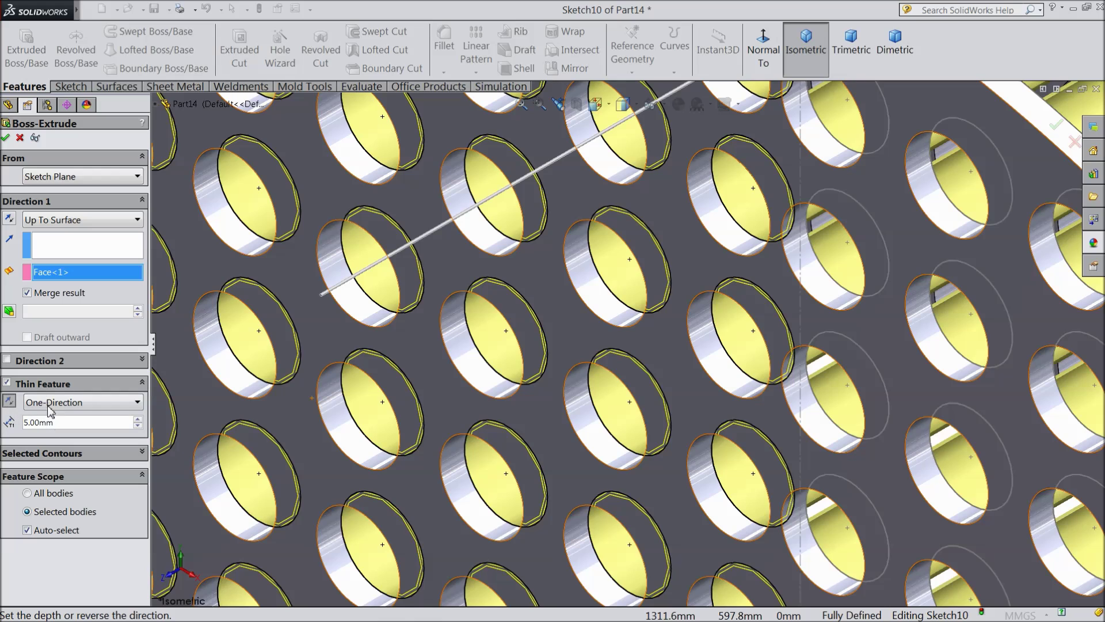
{"action": "left_click", "coordinate": [5, 139]}
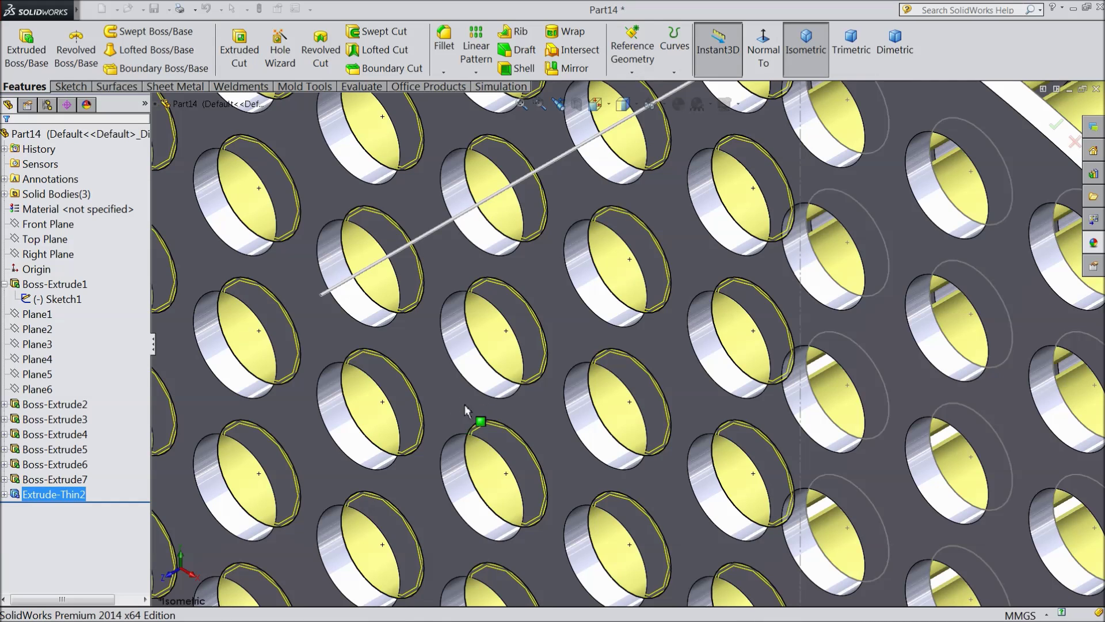
Step: Edit the thin-walled tube extrusion and turn off Merge result so the tubes are separate bodies from the plates
{"action": "scroll", "coordinate": [429, 420], "scroll_direction": "up", "scroll_amount": 8}
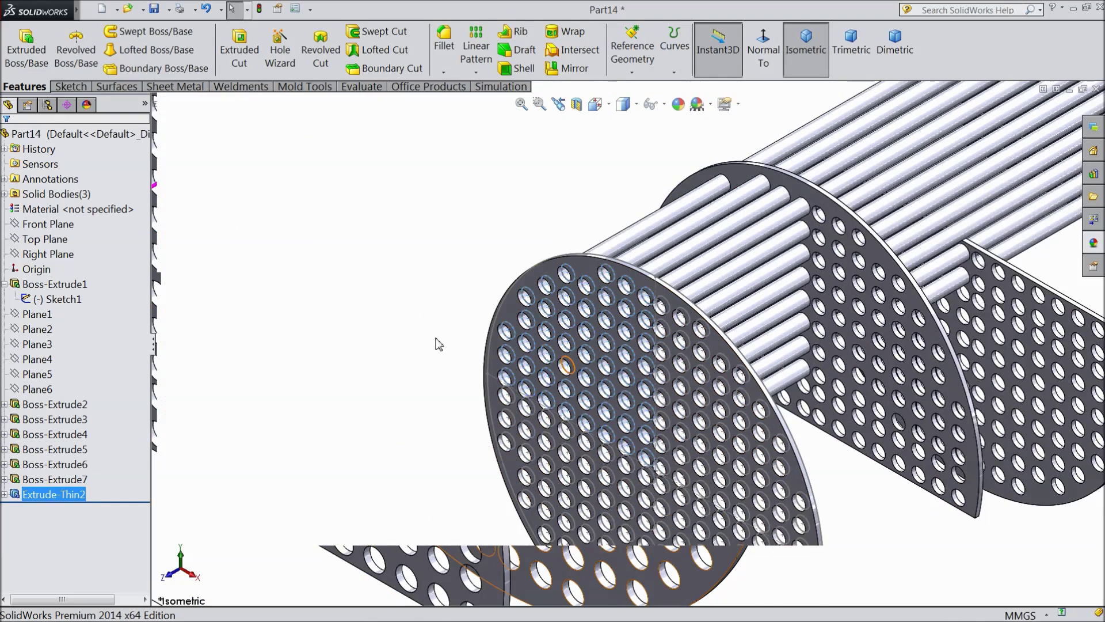
{"action": "left_click", "coordinate": [438, 345]}
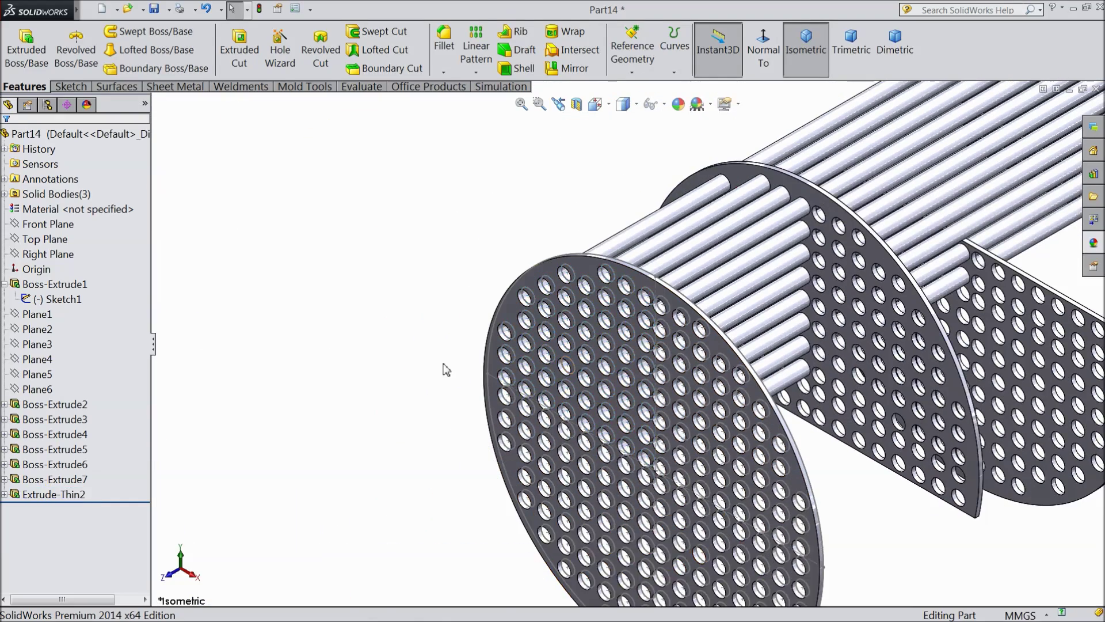
{"action": "scroll", "coordinate": [442, 370], "scroll_direction": "up", "scroll_amount": 3}
{"action": "middle_click_drag", "start_coordinate": [496, 385], "coordinate": [446, 377]}
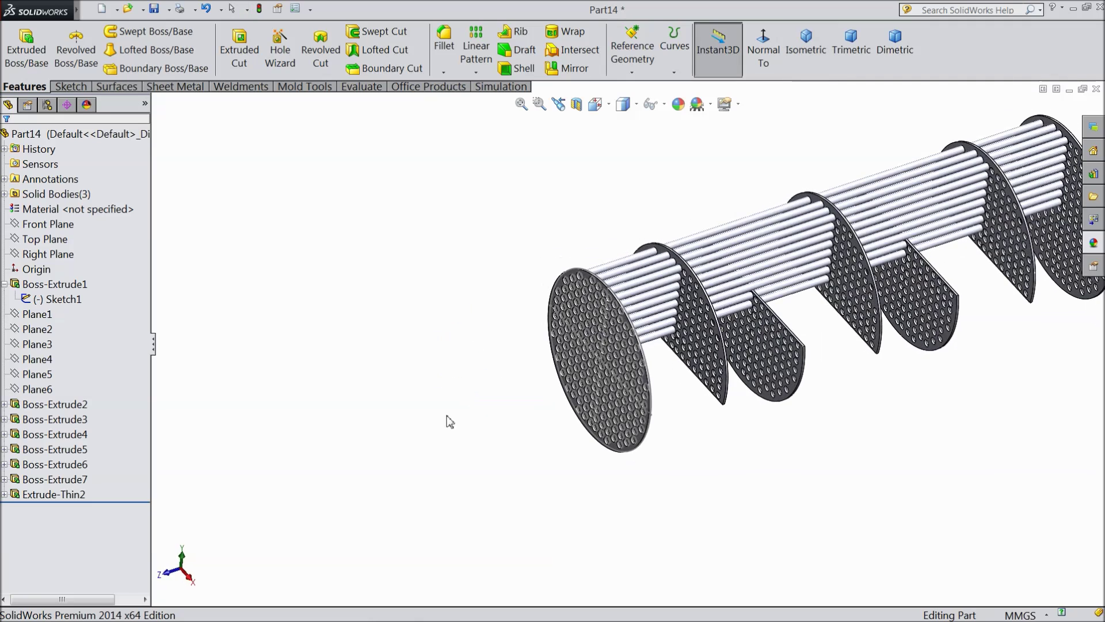
{"action": "left_click", "coordinate": [20, 495]}
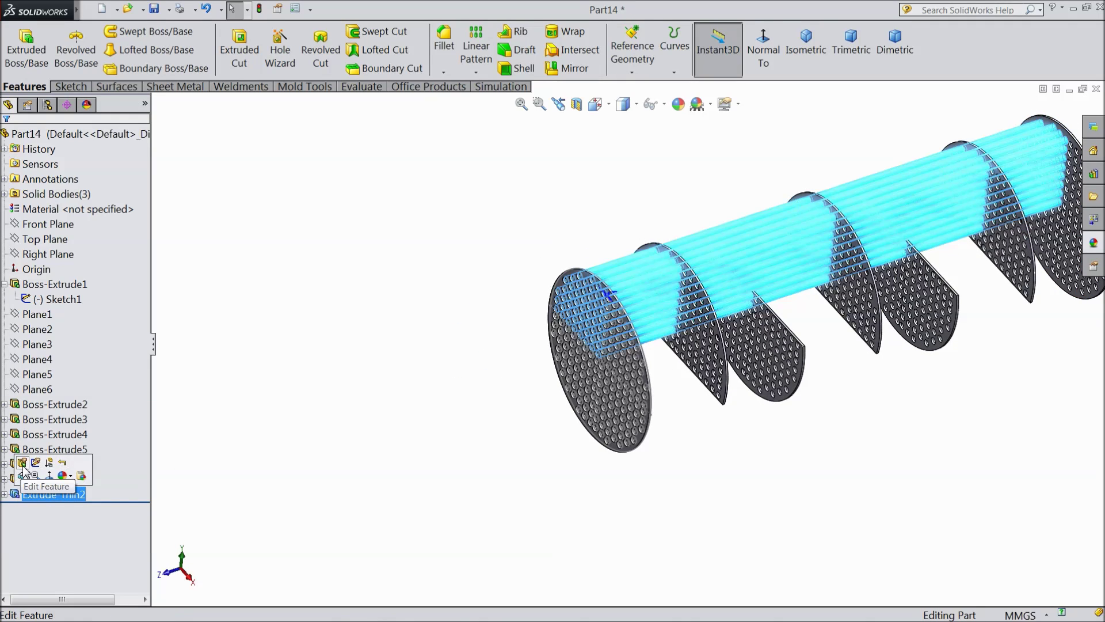
{"action": "left_click", "coordinate": [23, 463]}
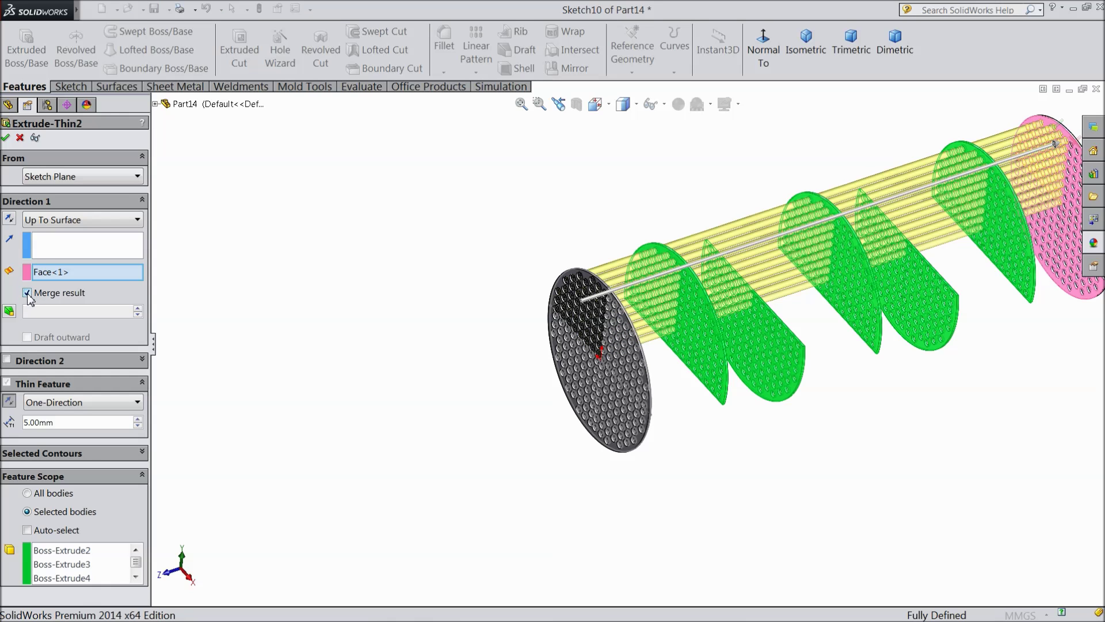
{"action": "left_click", "coordinate": [27, 293]}
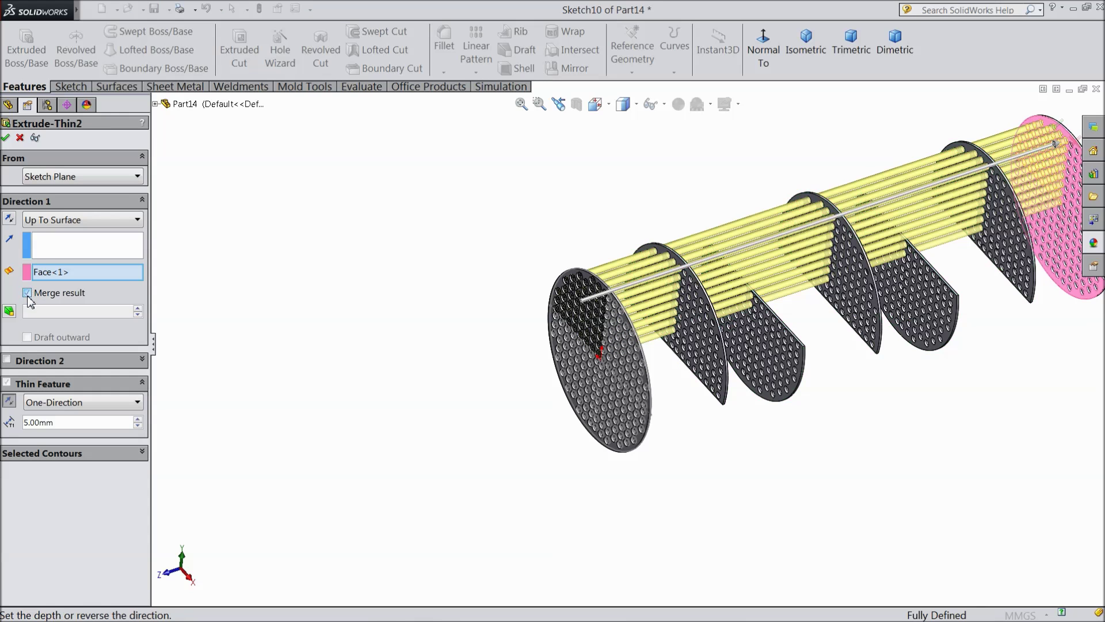
{"action": "left_click", "coordinate": [5, 137]}
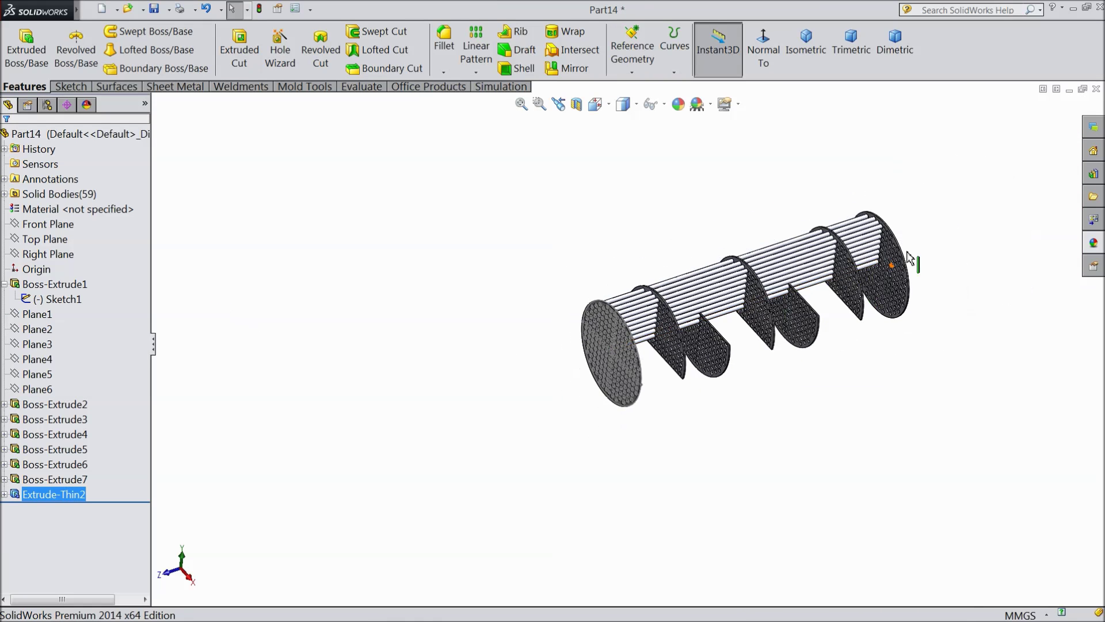
Step: Mirror the thin-walled tube extrusion about the Top Plane with Geometry Pattern enabled
{"action": "scroll", "coordinate": [900, 252], "scroll_direction": "down", "scroll_amount": 3}
{"action": "scroll", "coordinate": [579, 431], "scroll_direction": "down", "scroll_amount": 2}
{"action": "scroll", "coordinate": [544, 448], "scroll_direction": "up", "scroll_amount": 2}
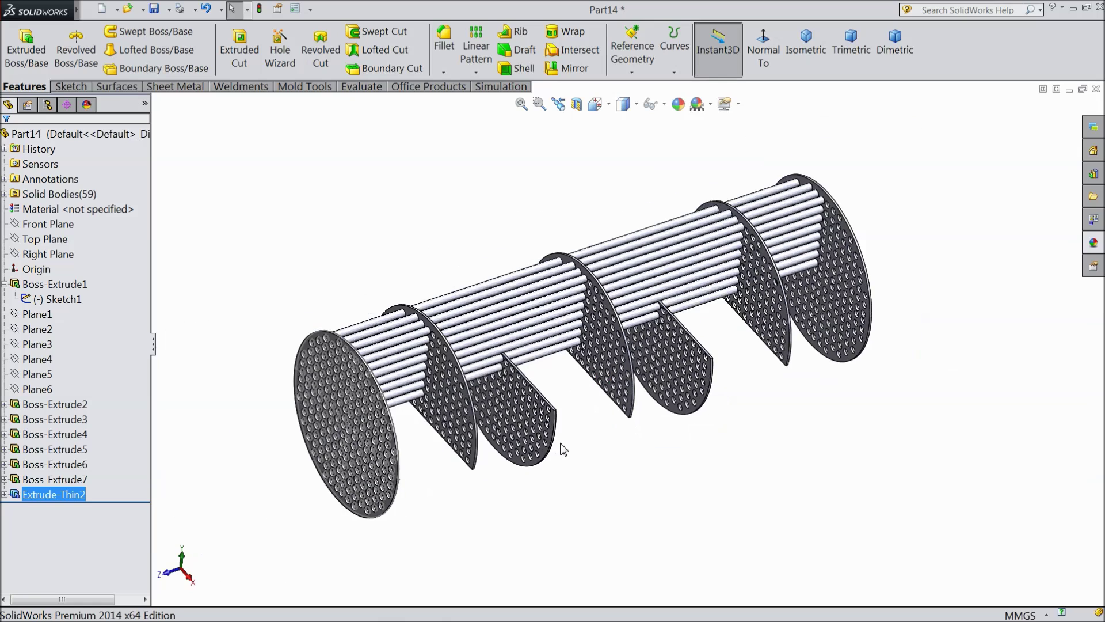
{"action": "middle_click_drag", "start_coordinate": [563, 449], "coordinate": [572, 434]}
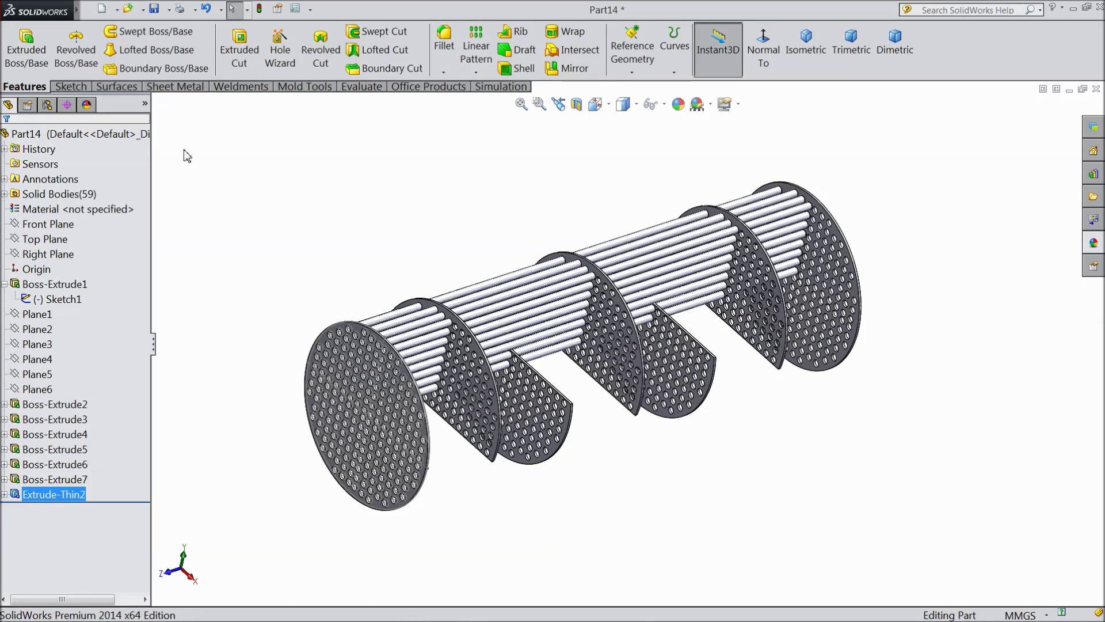
{"action": "left_click", "coordinate": [48, 246]}
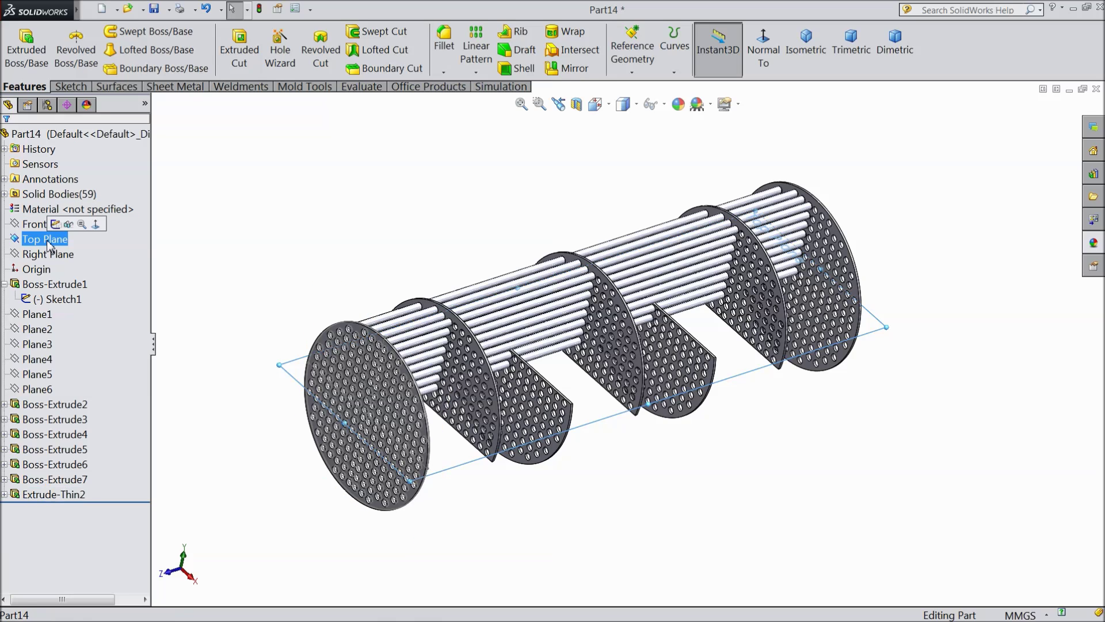
{"action": "left_click", "coordinate": [476, 72]}
{"action": "left_click", "coordinate": [485, 120]}
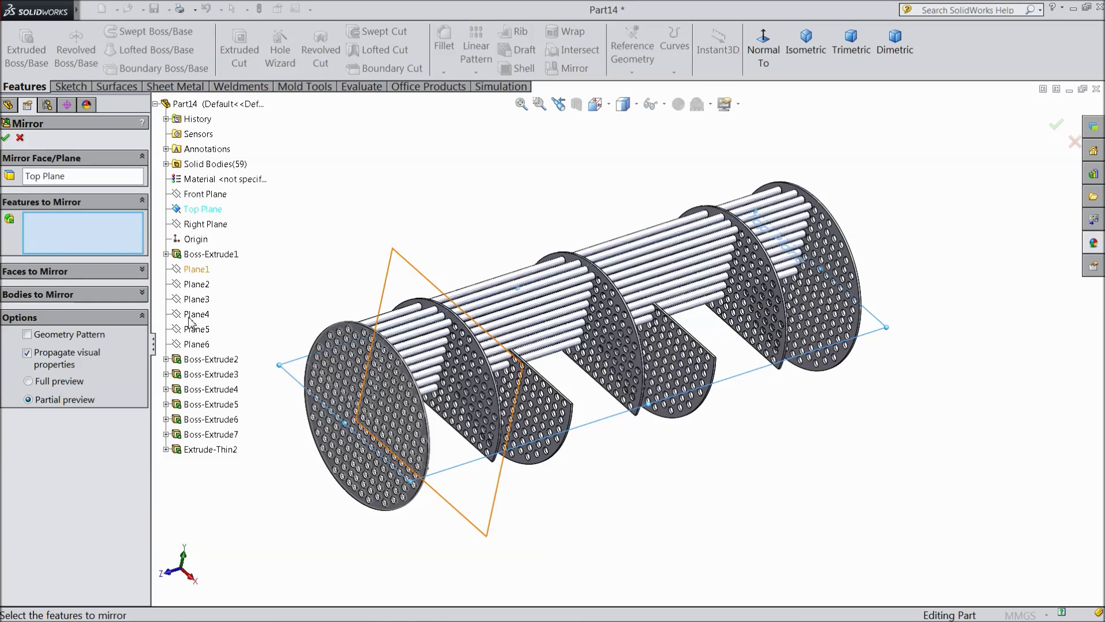
{"action": "left_click", "coordinate": [201, 450]}
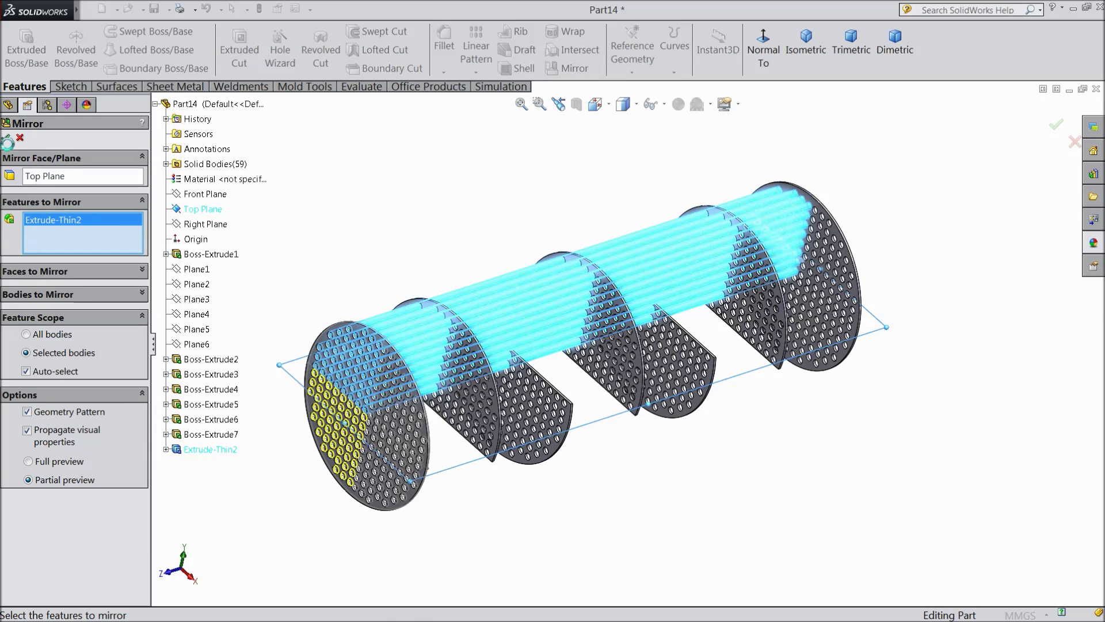
{"action": "left_click", "coordinate": [6, 140]}
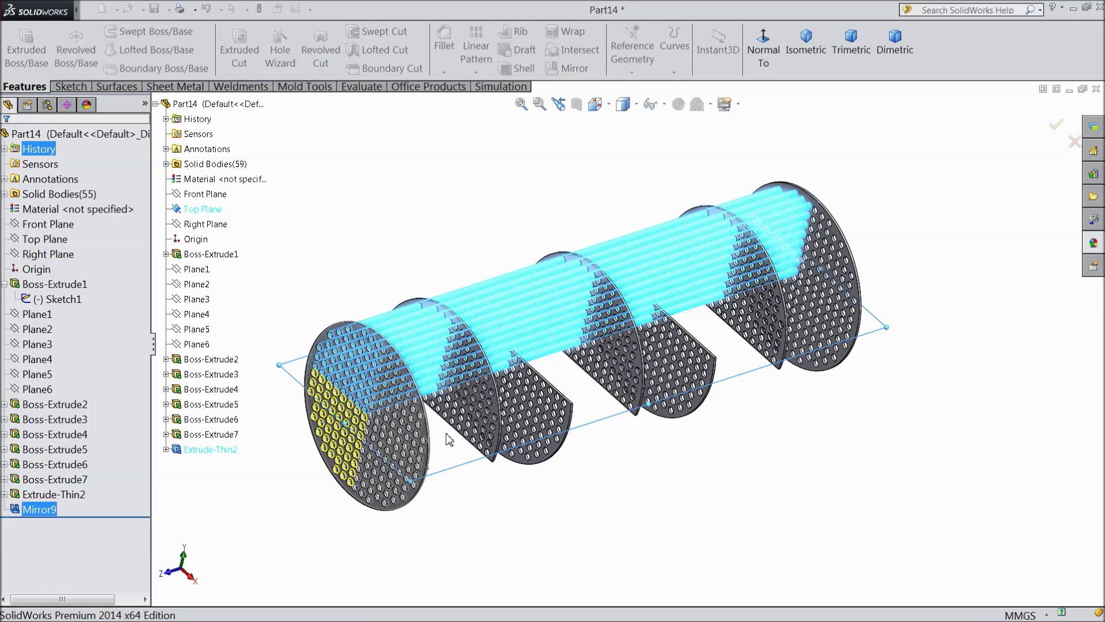
{"action": "key", "text": "Return"}
Step: Try to mirror both the tube extrusion and its Top Plane mirror about the Right Plane using Geometry Pattern
{"action": "middle_click_drag", "start_coordinate": [470, 458], "coordinate": [483, 476]}
{"action": "scroll", "coordinate": [522, 368], "scroll_direction": "down", "scroll_amount": 2}
{"action": "scroll", "coordinate": [730, 291], "scroll_direction": "down", "scroll_amount": 3}
{"action": "left_click", "coordinate": [50, 241]}
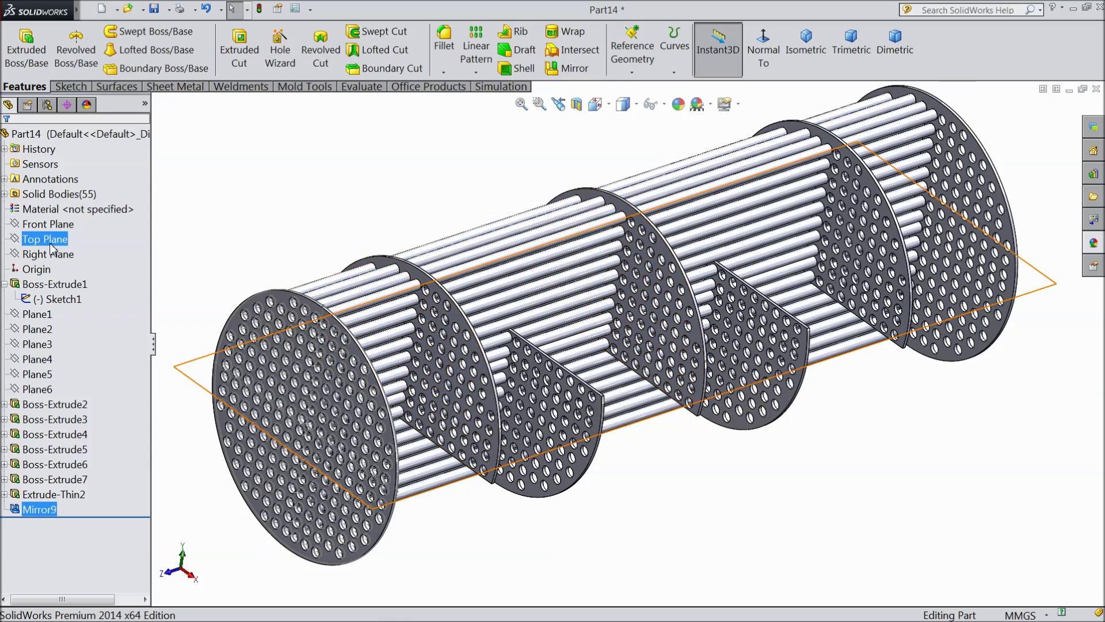
{"action": "left_click", "coordinate": [51, 254]}
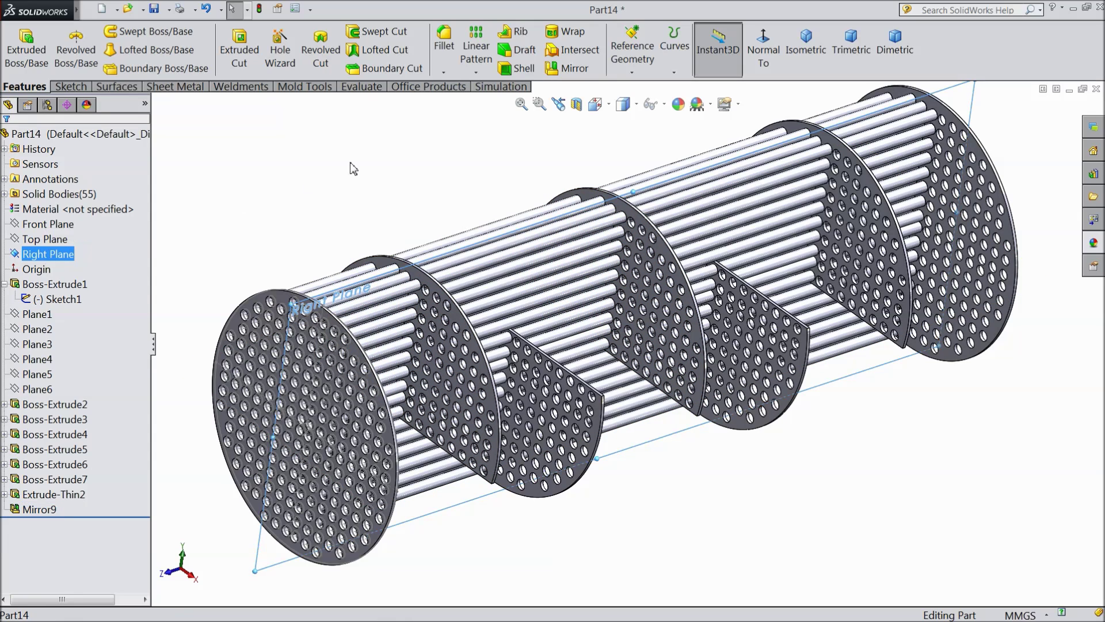
{"action": "left_click", "coordinate": [476, 72]}
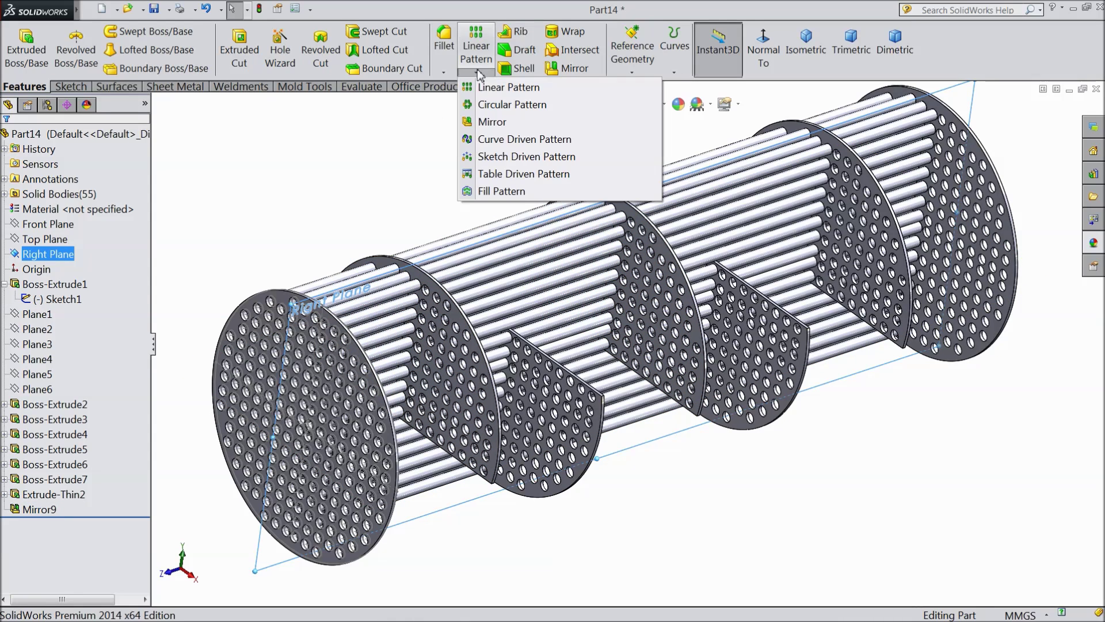
{"action": "left_click", "coordinate": [494, 122]}
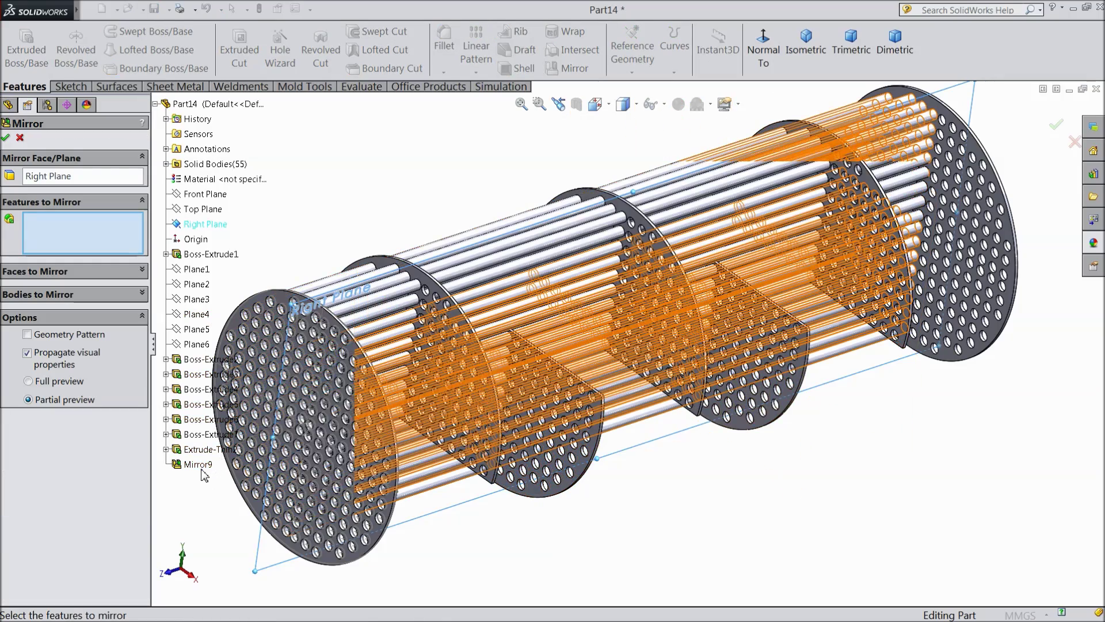
{"action": "key", "text": "f"}
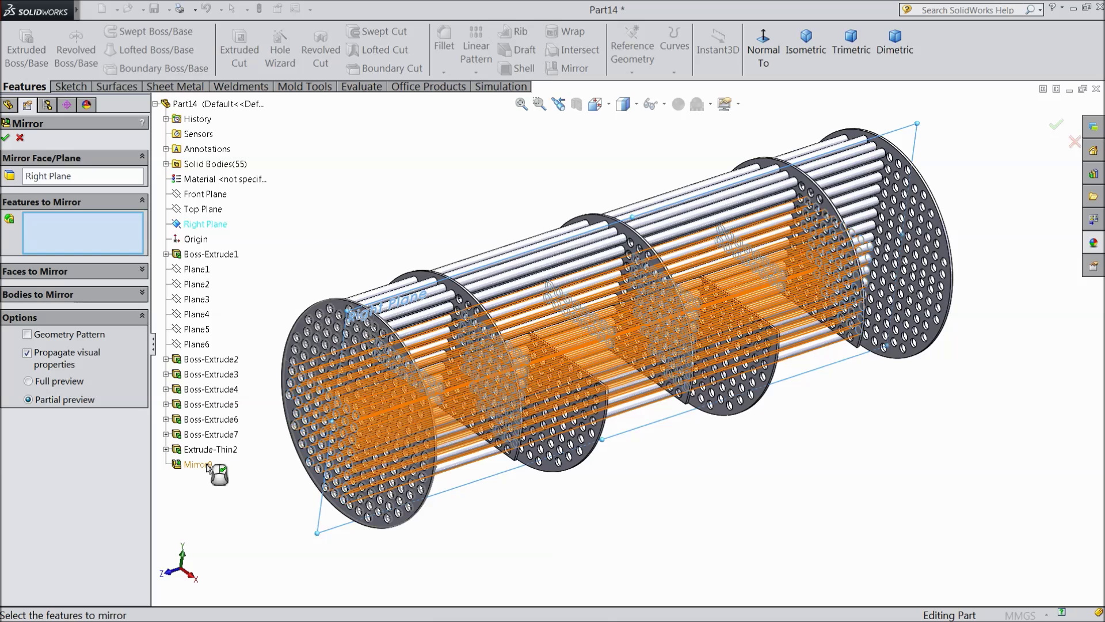
{"action": "left_click", "coordinate": [206, 465]}
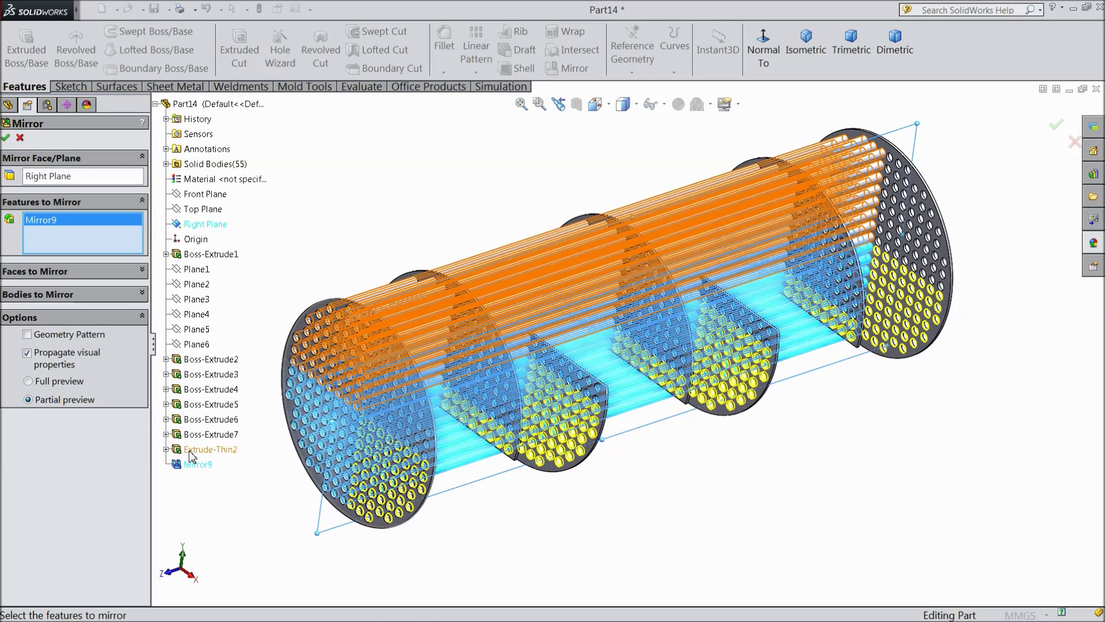
{"action": "left_click", "coordinate": [190, 452]}
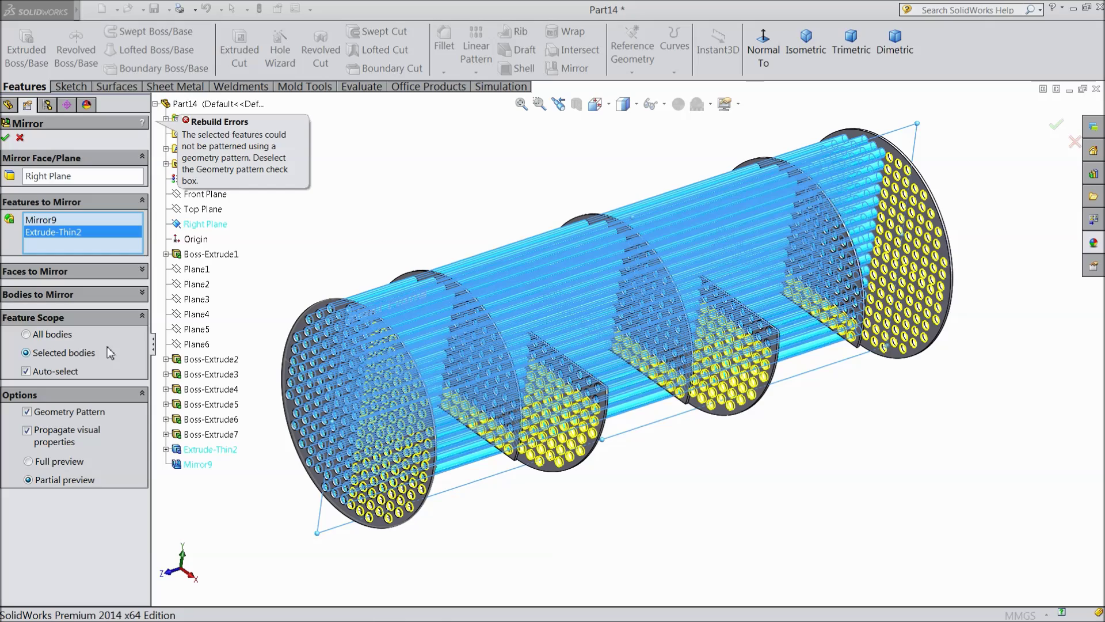
{"action": "left_click", "coordinate": [20, 138]}
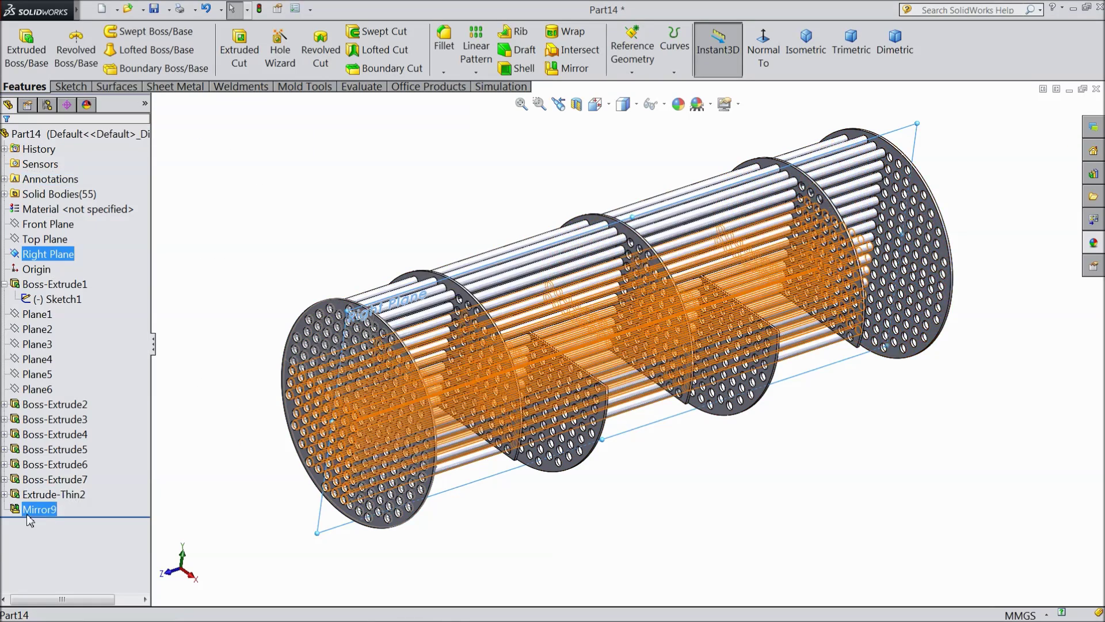
Step: Reopen the Top Plane mirror feature to review its mirrored features and options, and accept it without edits
{"action": "left_click", "coordinate": [27, 512]}
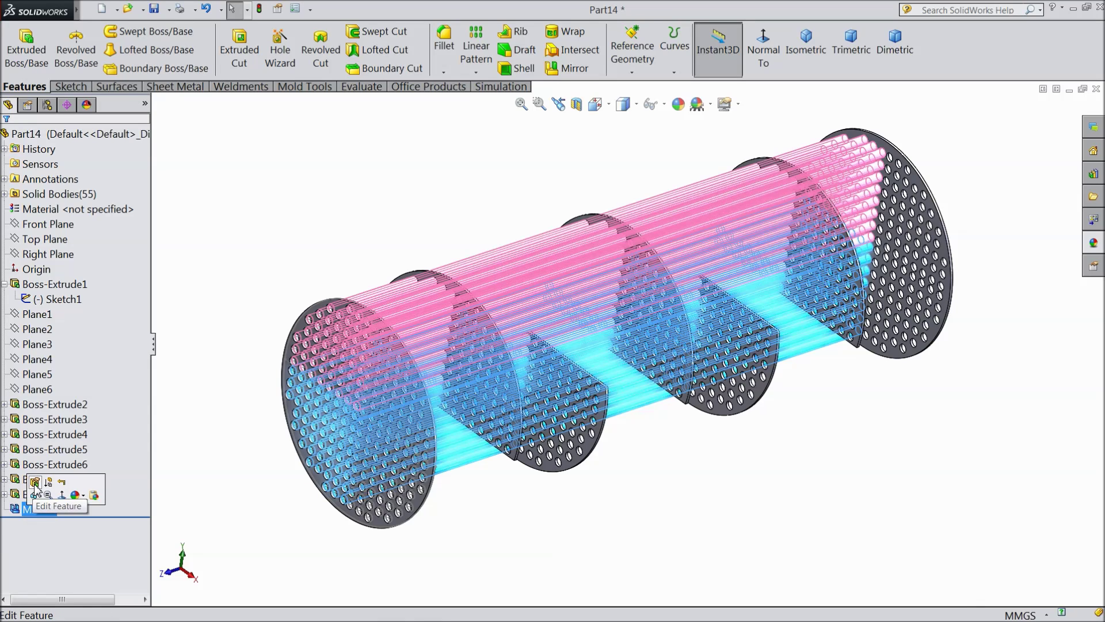
{"action": "left_click", "coordinate": [35, 483]}
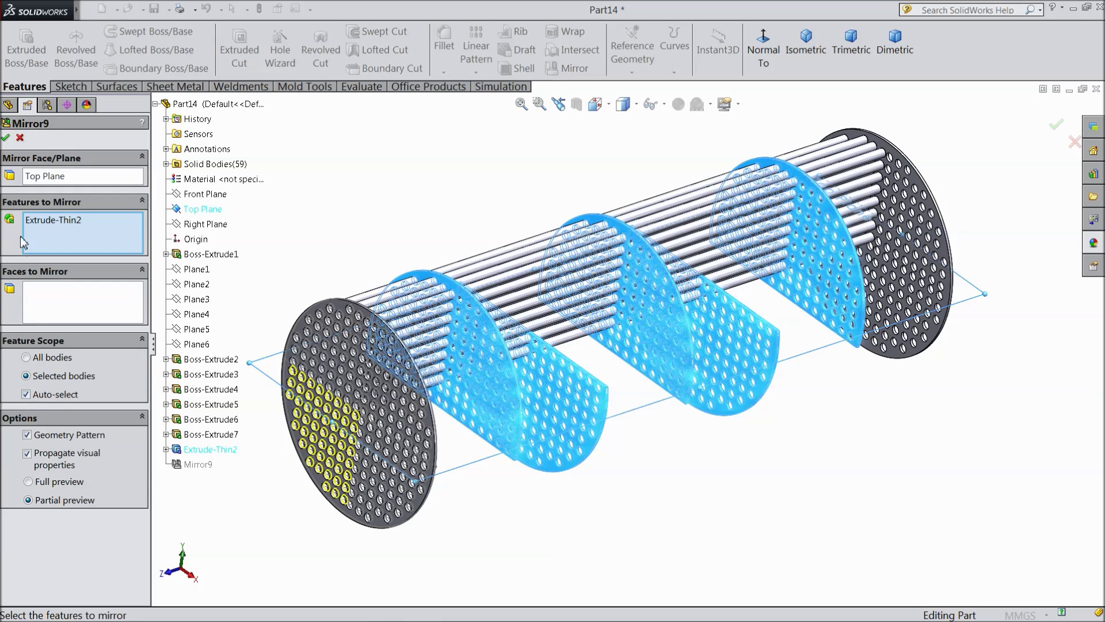
{"action": "left_click", "coordinate": [5, 138]}
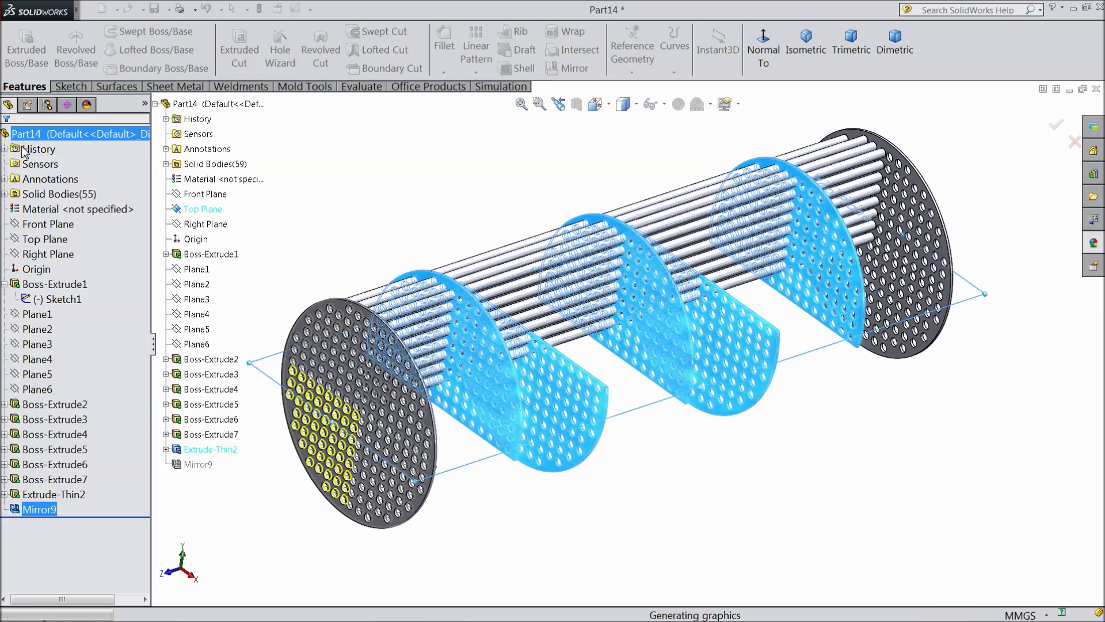
{"action": "left_click", "coordinate": [66, 494], "text": "ctrl"}
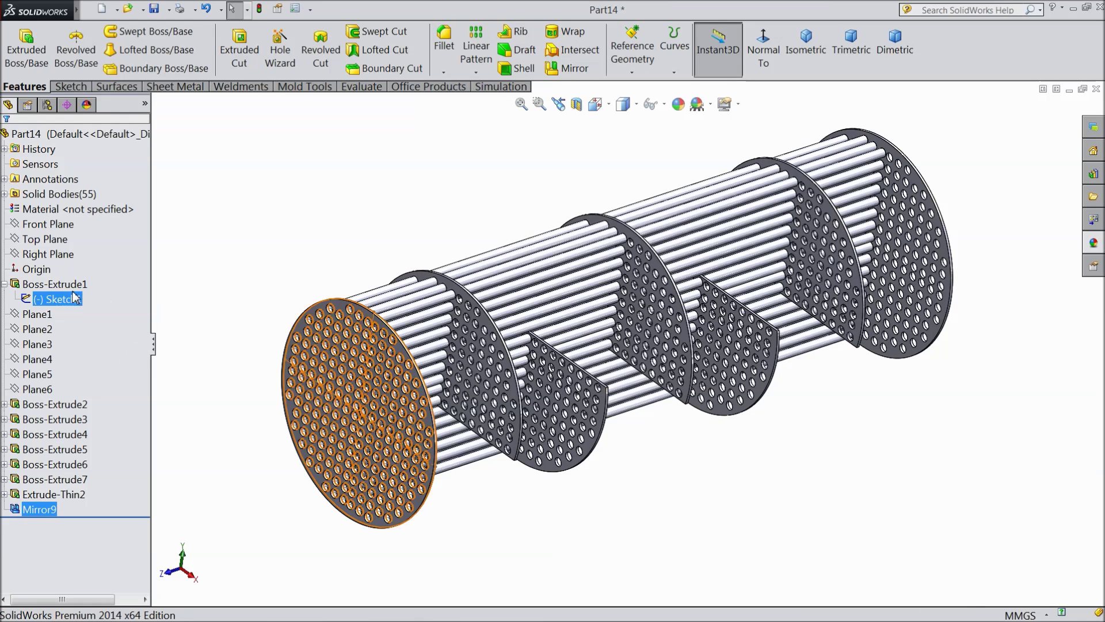
Step: Mirror only the thin-walled tube extrusion about the Right Plane with Geometry Pattern enabled
{"action": "left_click", "coordinate": [36, 256]}
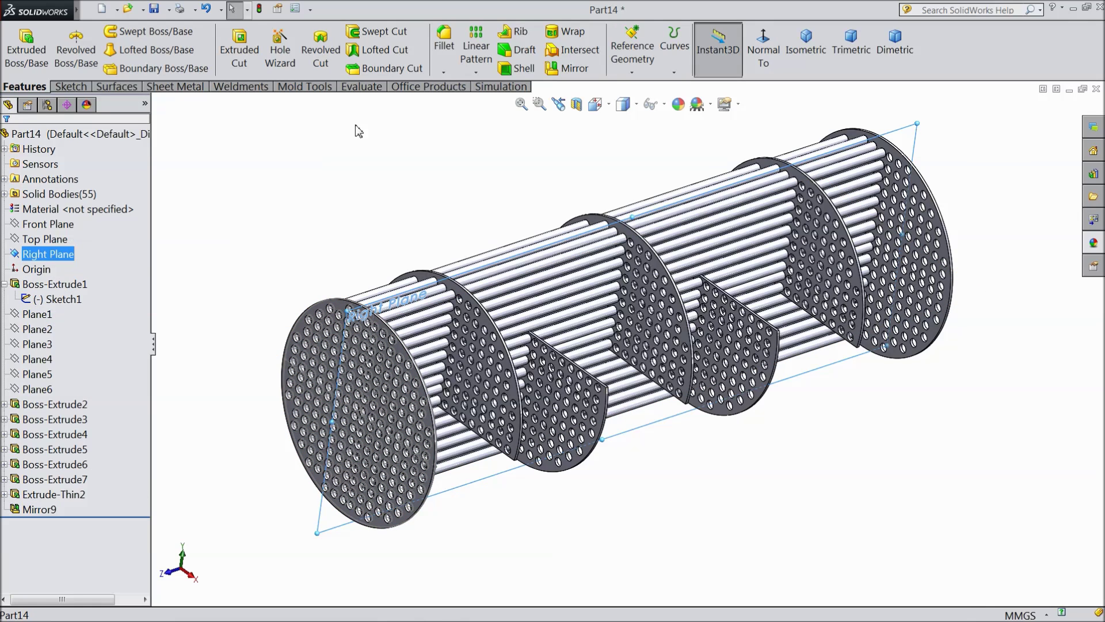
{"action": "left_click", "coordinate": [481, 75]}
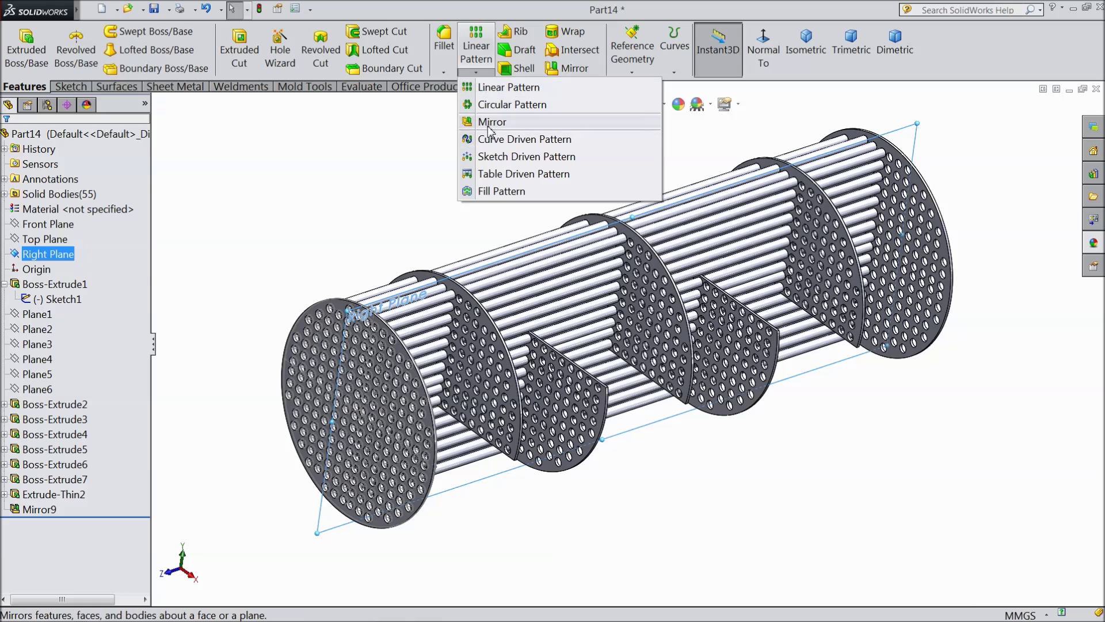
{"action": "left_click", "coordinate": [507, 123]}
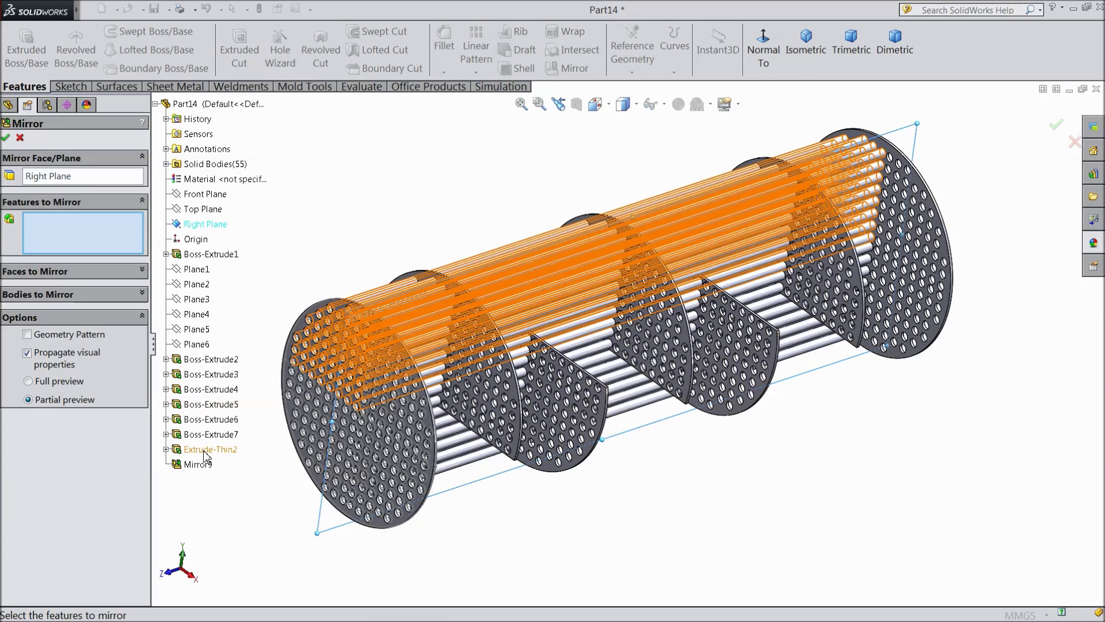
{"action": "left_click", "coordinate": [206, 449]}
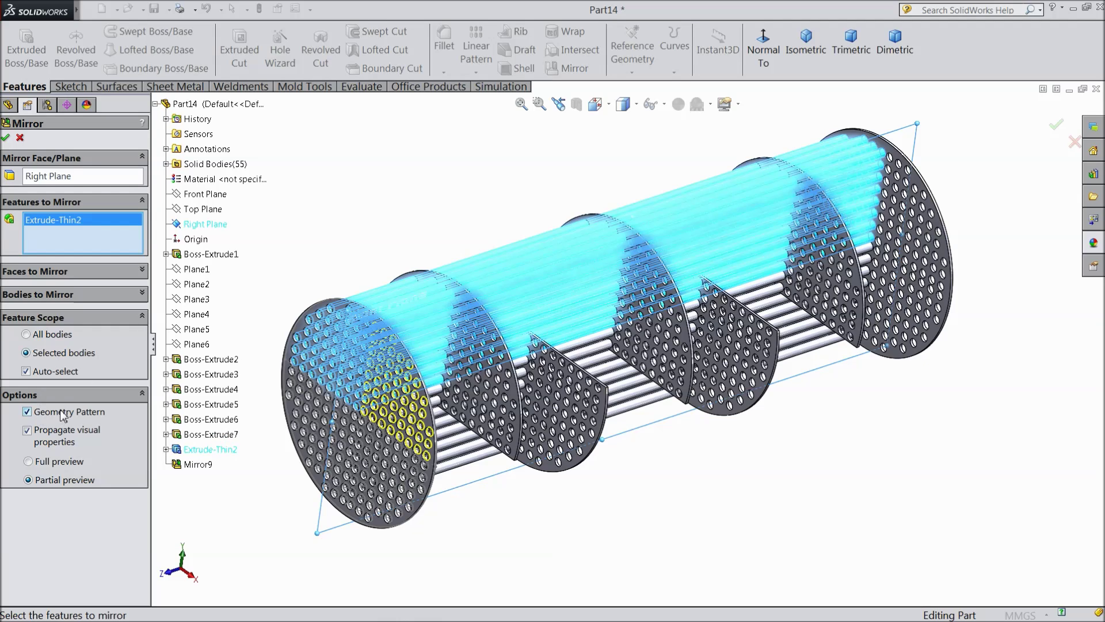
{"action": "left_click", "coordinate": [5, 137]}
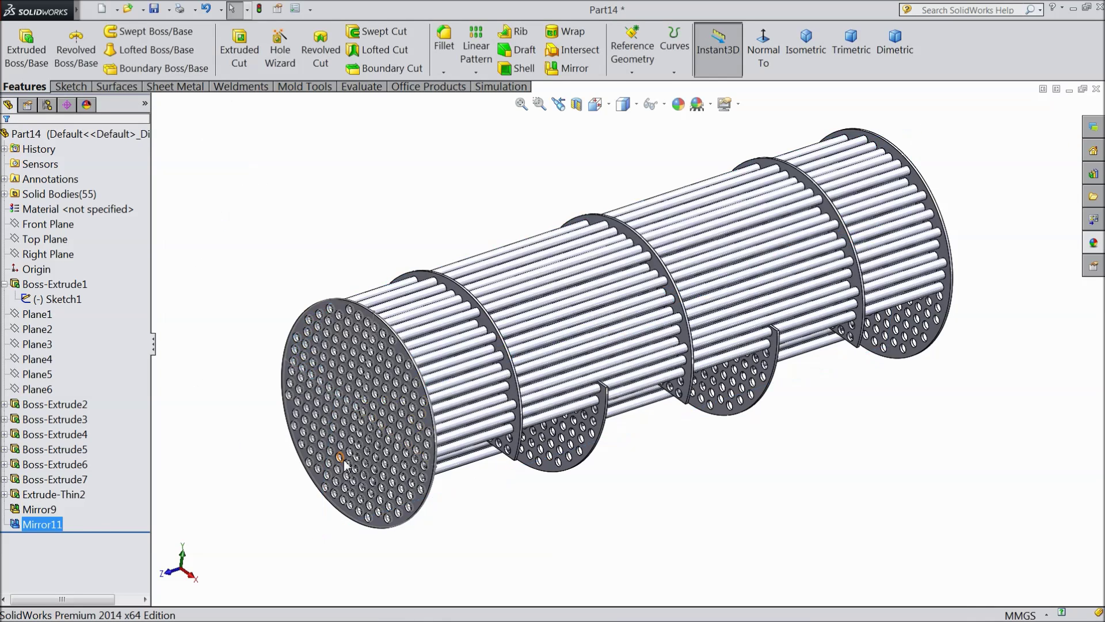
Step: Start an Extruded Boss from Sketch1 of the first tube sheet and clear its whole-sketch entry from the selected contours
{"action": "mouse_move", "coordinate": [480, 534]}
{"action": "middle_mouse_down"}
{"action": "mouse_move", "coordinate": [468, 375]}
{"action": "mouse_move", "coordinate": [489, 437]}
{"action": "mouse_move", "coordinate": [487, 515]}
{"action": "middle_mouse_up"}
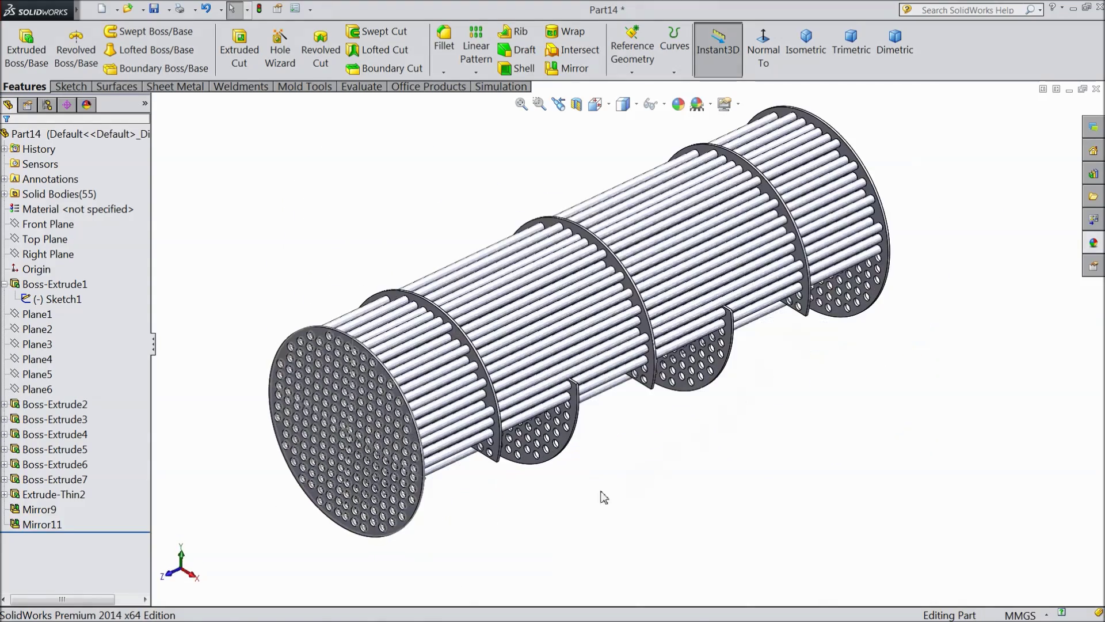
{"action": "scroll", "coordinate": [544, 500], "scroll_direction": "up", "scroll_amount": 1}
{"action": "middle_click_drag", "start_coordinate": [550, 481], "coordinate": [446, 470]}
{"action": "scroll", "coordinate": [440, 458], "scroll_direction": "down", "scroll_amount": 4}
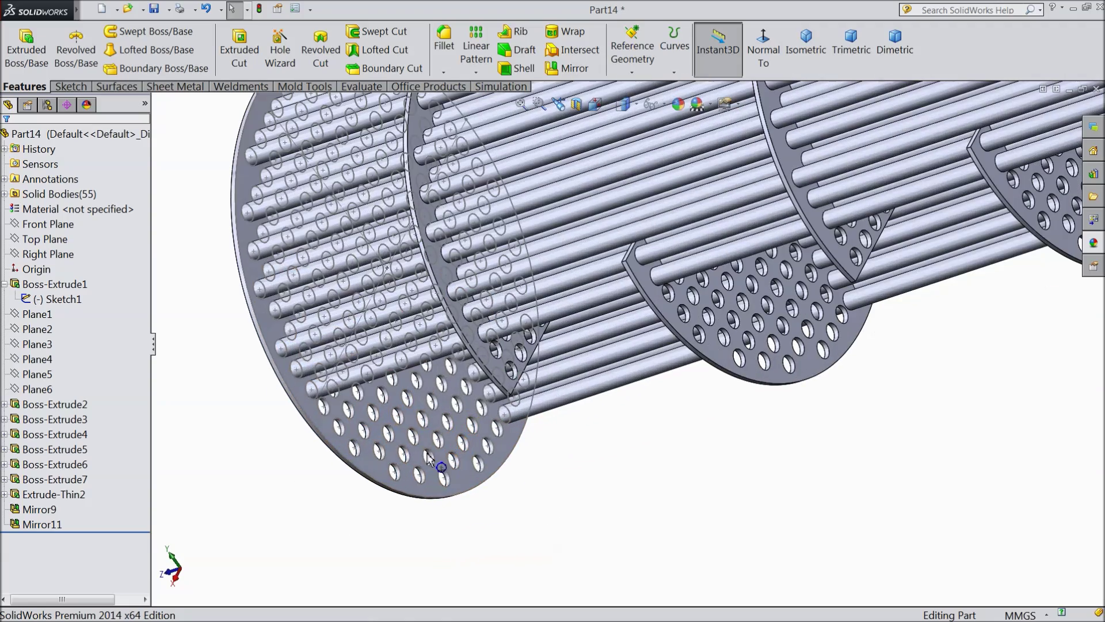
{"action": "left_click", "coordinate": [45, 304]}
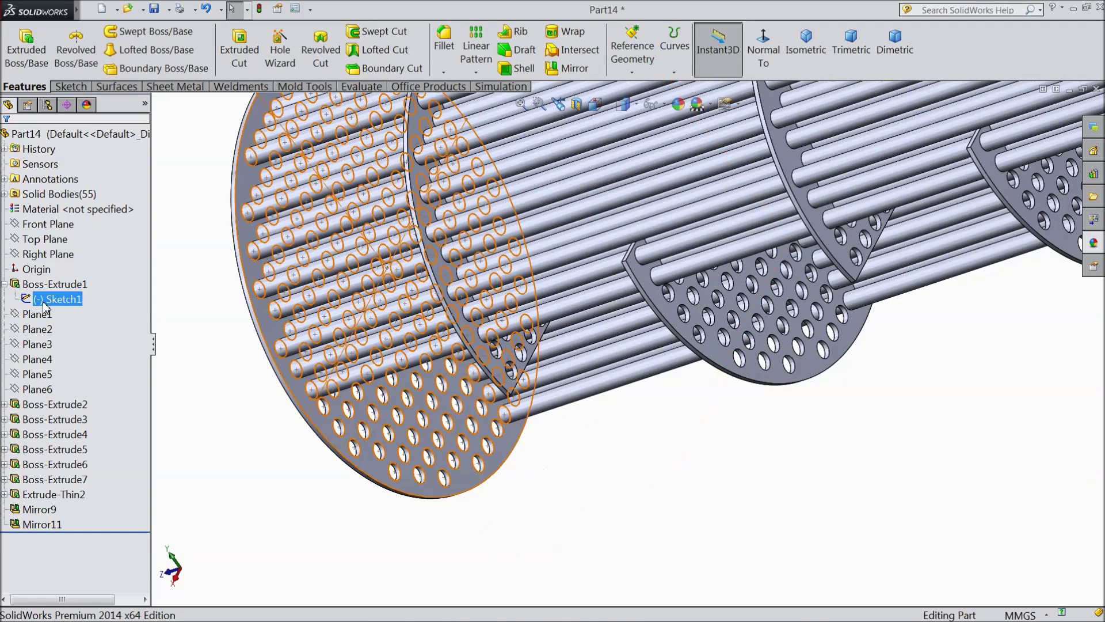
{"action": "left_click", "coordinate": [42, 300]}
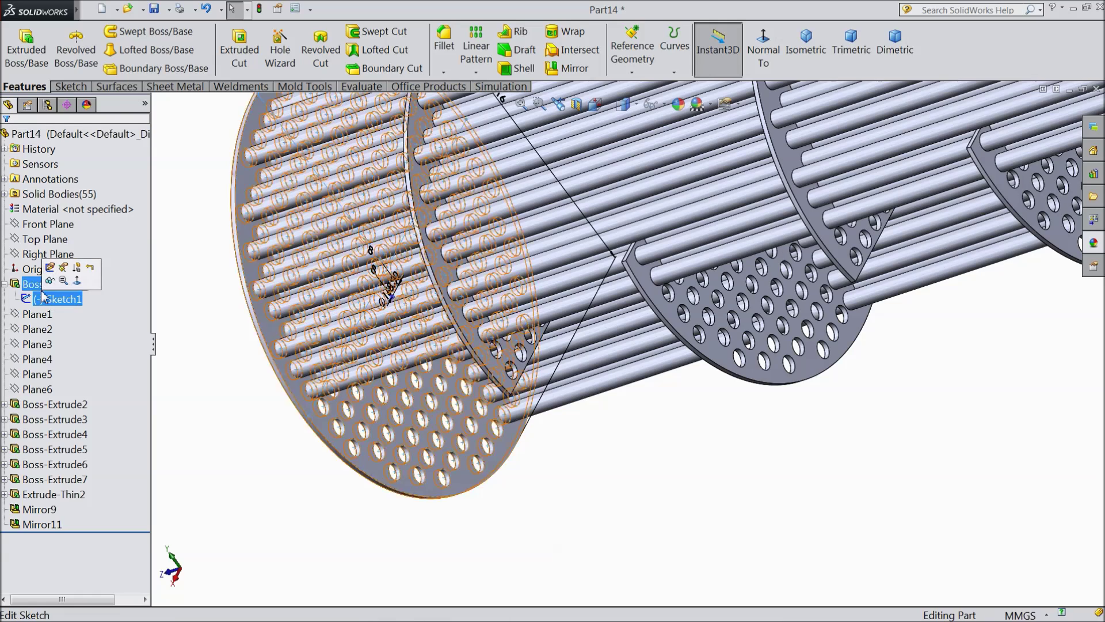
{"action": "left_click", "coordinate": [27, 56]}
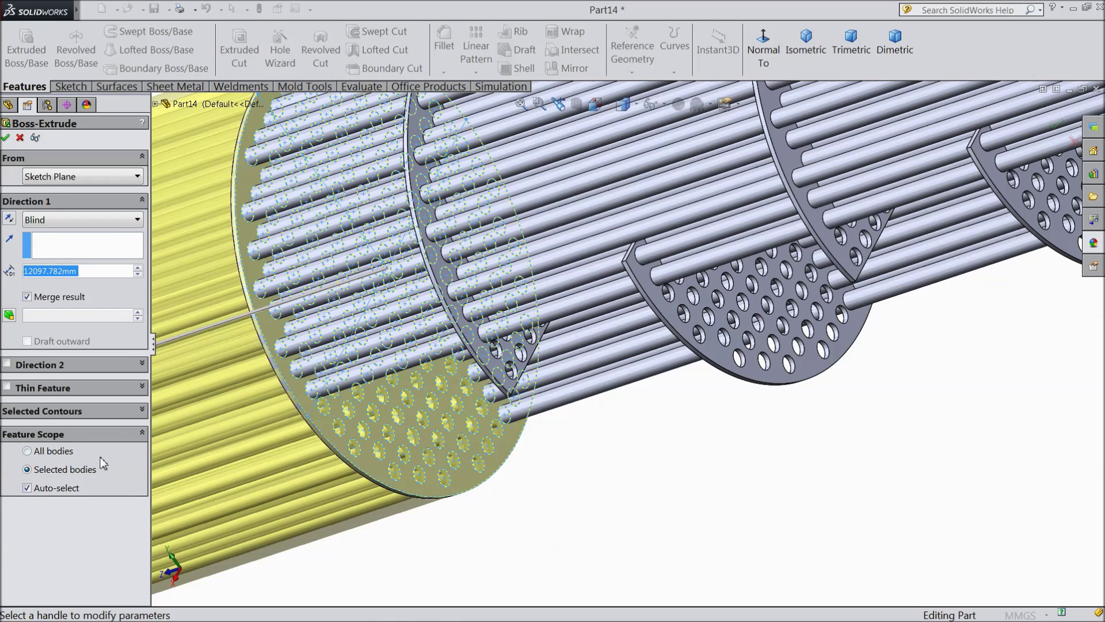
{"action": "left_click", "coordinate": [144, 410]}
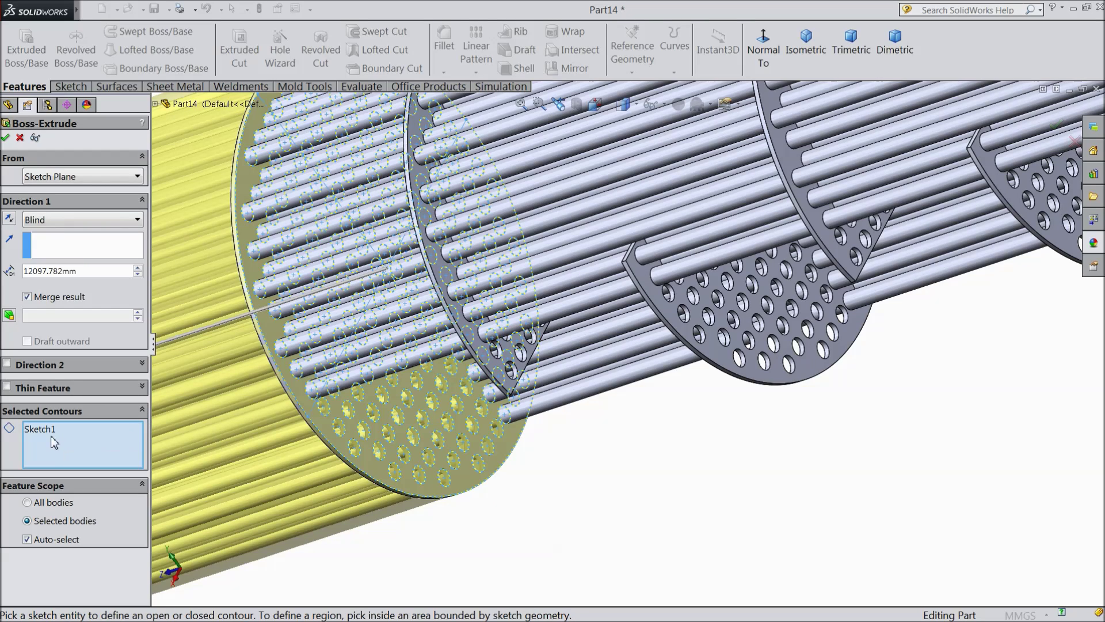
{"action": "right_click", "coordinate": [62, 443]}
{"action": "left_click", "coordinate": [62, 443]}
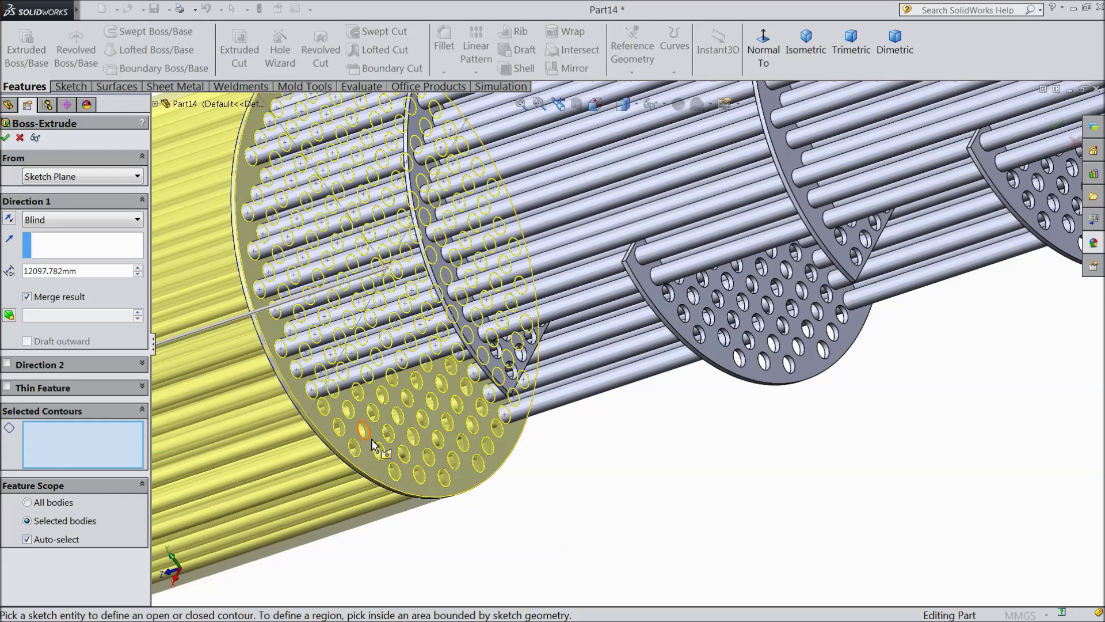
Step: Select 34 hole regions across the outer rows of the tube sheet's unfilled quadrant as extrusion contours
{"action": "scroll", "coordinate": [371, 439], "scroll_direction": "down", "scroll_amount": 3}
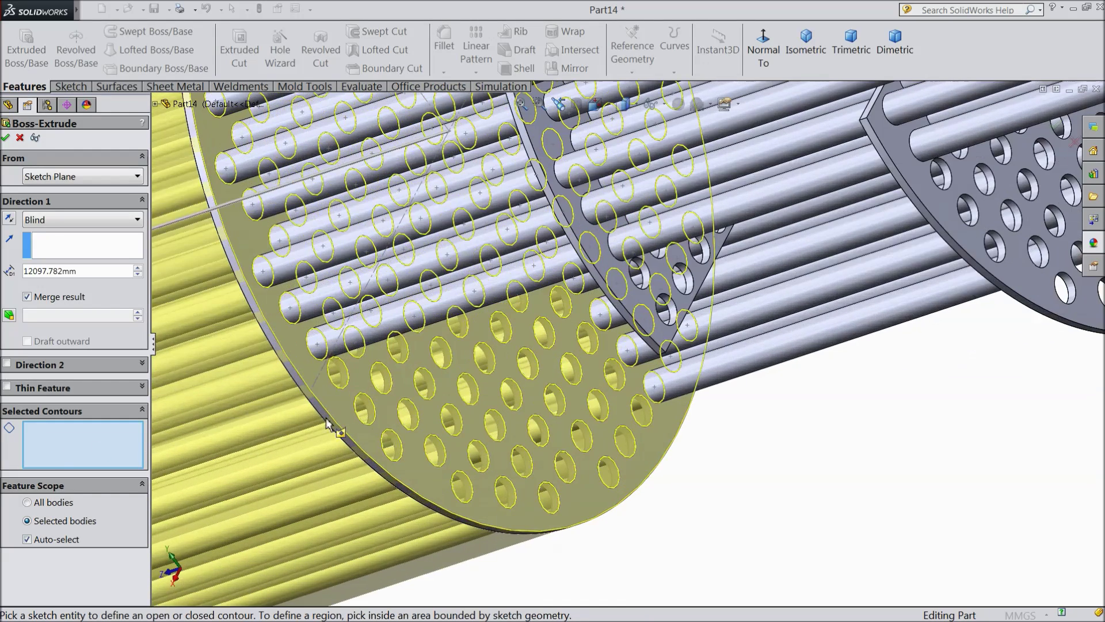
{"action": "left_click", "coordinate": [343, 386]}
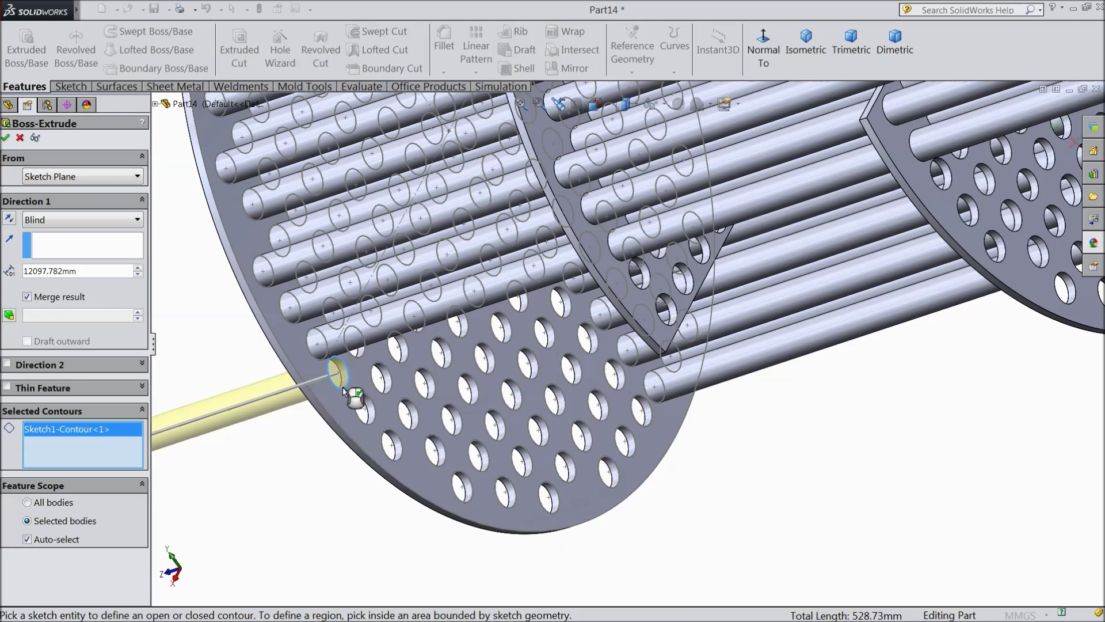
{"action": "left_click", "coordinate": [386, 411]}
{"action": "left_click", "coordinate": [382, 375]}
{"action": "left_click", "coordinate": [402, 351]}
{"action": "left_click", "coordinate": [439, 357]}
{"action": "left_click", "coordinate": [423, 385]}
{"action": "left_click", "coordinate": [407, 417]}
{"action": "left_click", "coordinate": [392, 449]}
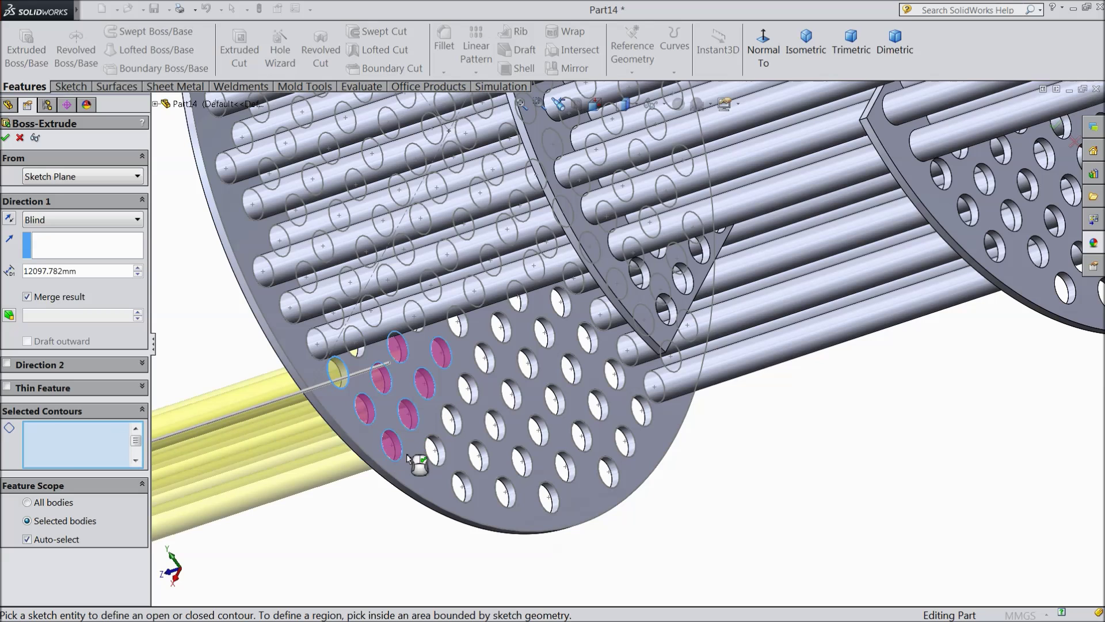
{"action": "left_click", "coordinate": [435, 449]}
{"action": "left_click", "coordinate": [451, 418]}
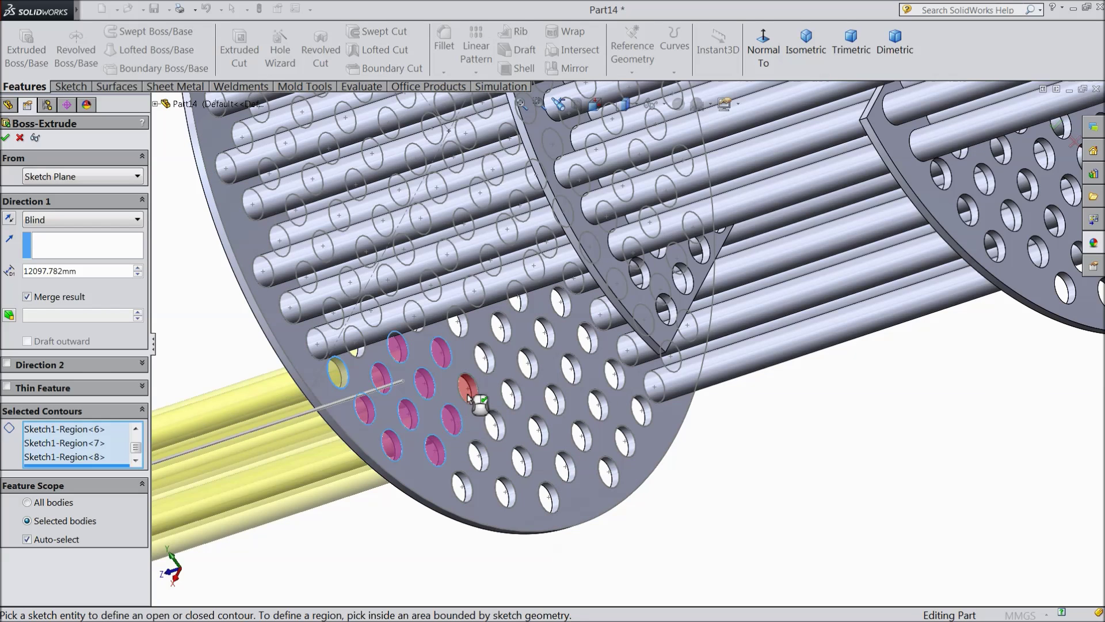
{"action": "left_click", "coordinate": [467, 392]}
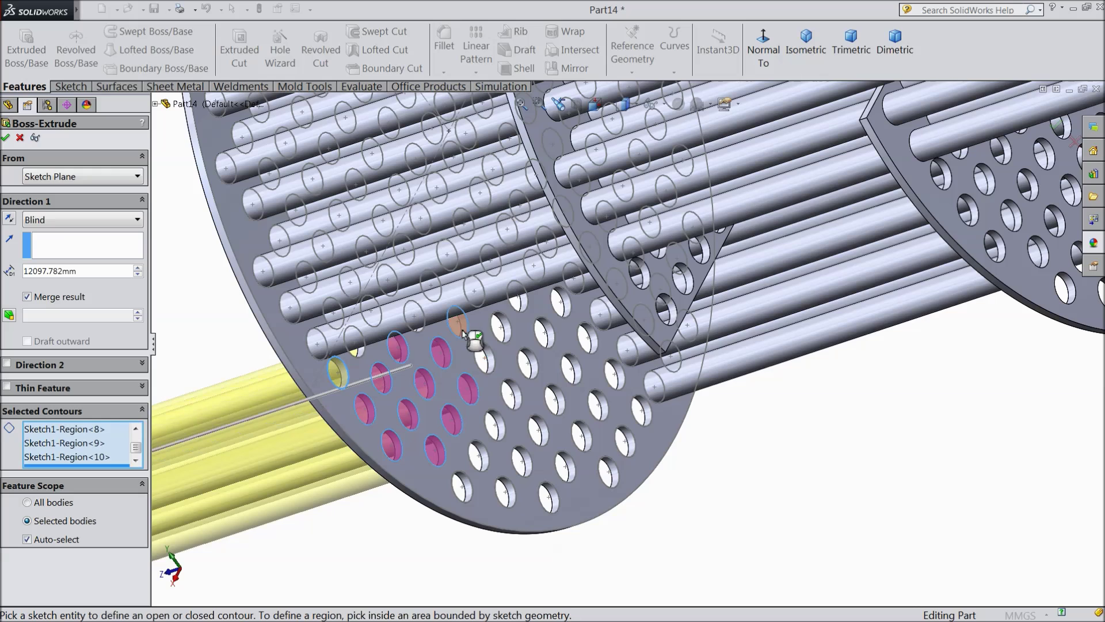
{"action": "left_click", "coordinate": [484, 357]}
{"action": "left_click", "coordinate": [500, 327]}
{"action": "left_click", "coordinate": [518, 305]}
{"action": "left_click", "coordinate": [557, 306]}
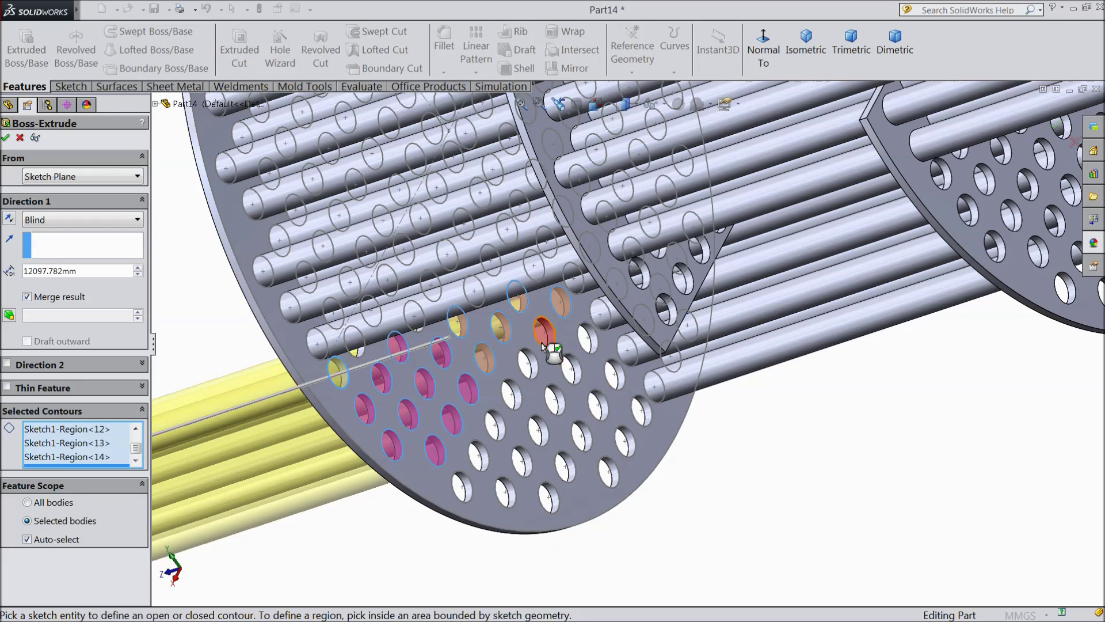
{"action": "left_click", "coordinate": [542, 343]}
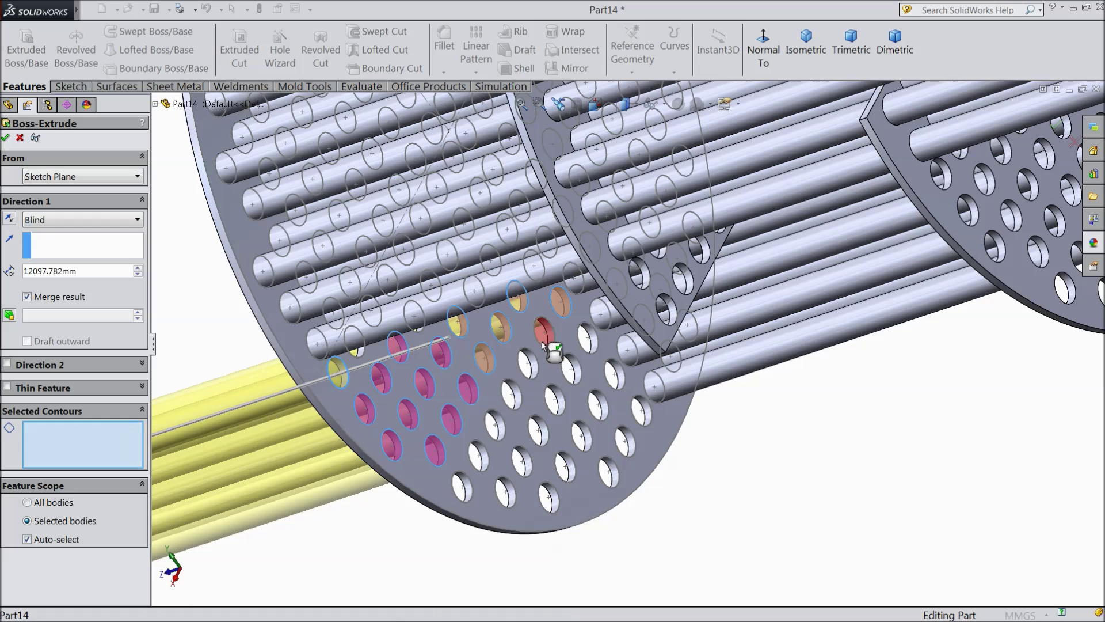
{"action": "left_click", "coordinate": [526, 371]}
{"action": "left_click", "coordinate": [512, 395]}
{"action": "left_click", "coordinate": [495, 431]}
{"action": "left_click", "coordinate": [479, 459]}
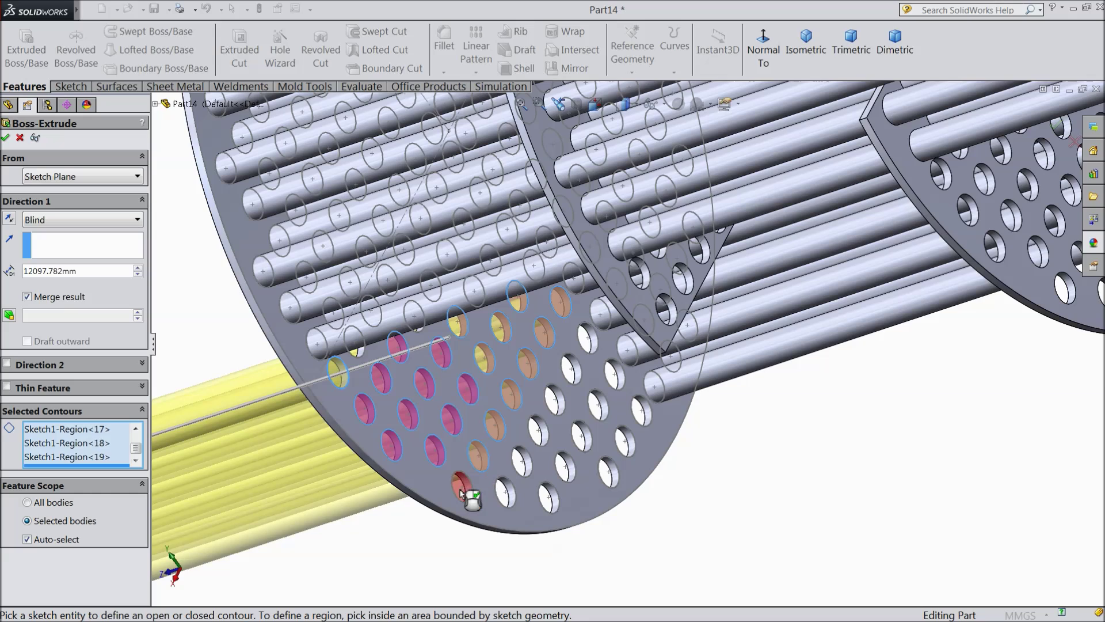
{"action": "left_click", "coordinate": [460, 487]}
{"action": "left_click", "coordinate": [506, 493]}
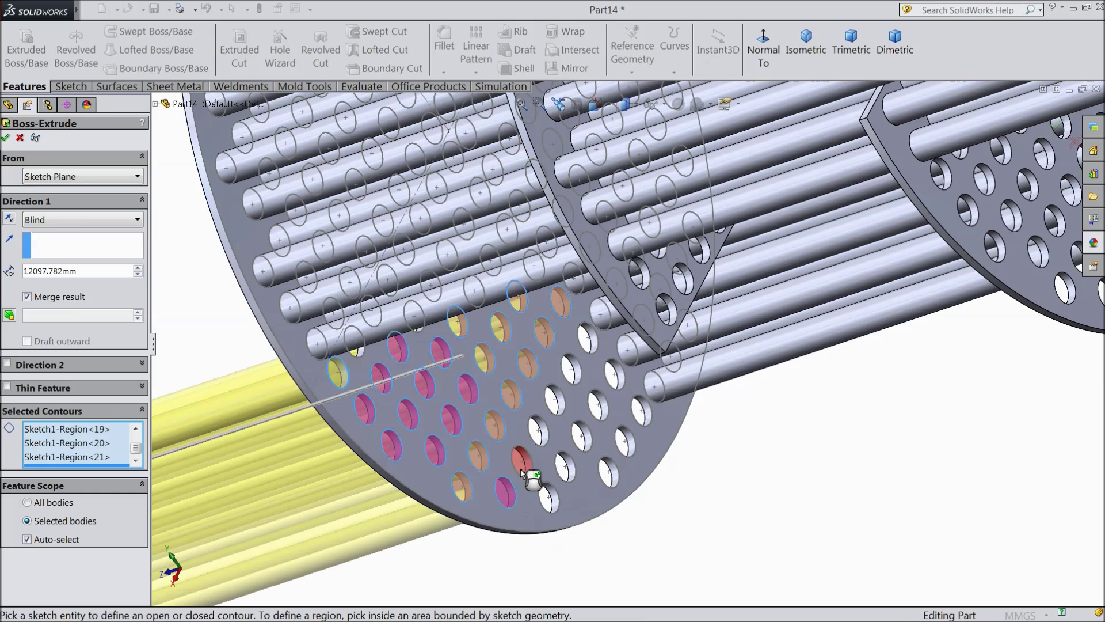
{"action": "left_click", "coordinate": [522, 471]}
{"action": "left_click", "coordinate": [536, 436]}
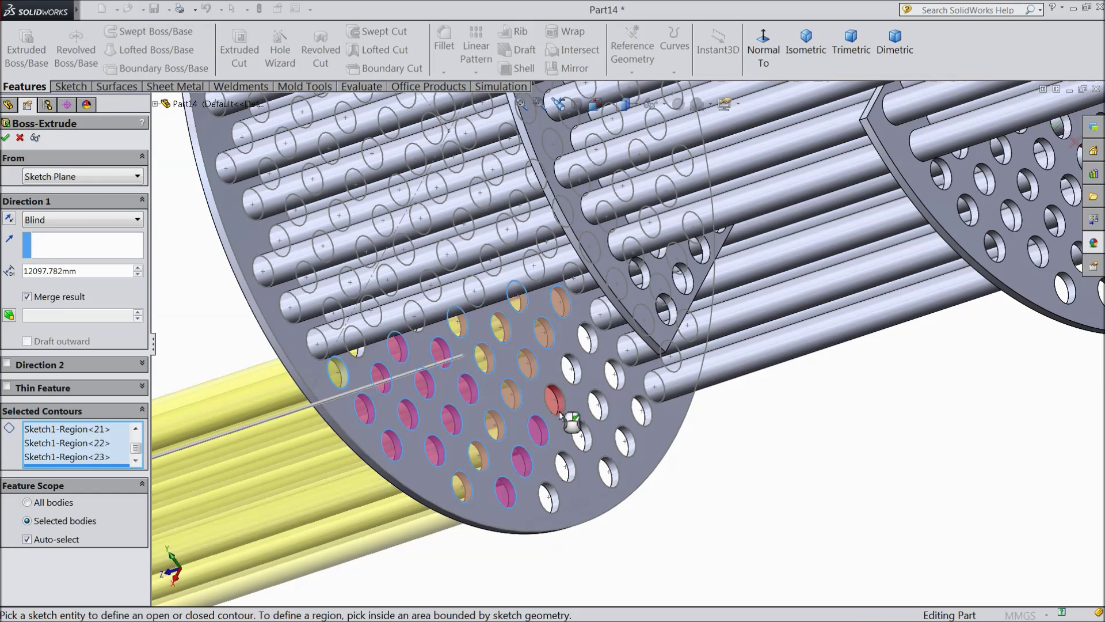
{"action": "left_click", "coordinate": [554, 407]}
{"action": "left_click", "coordinate": [570, 375]}
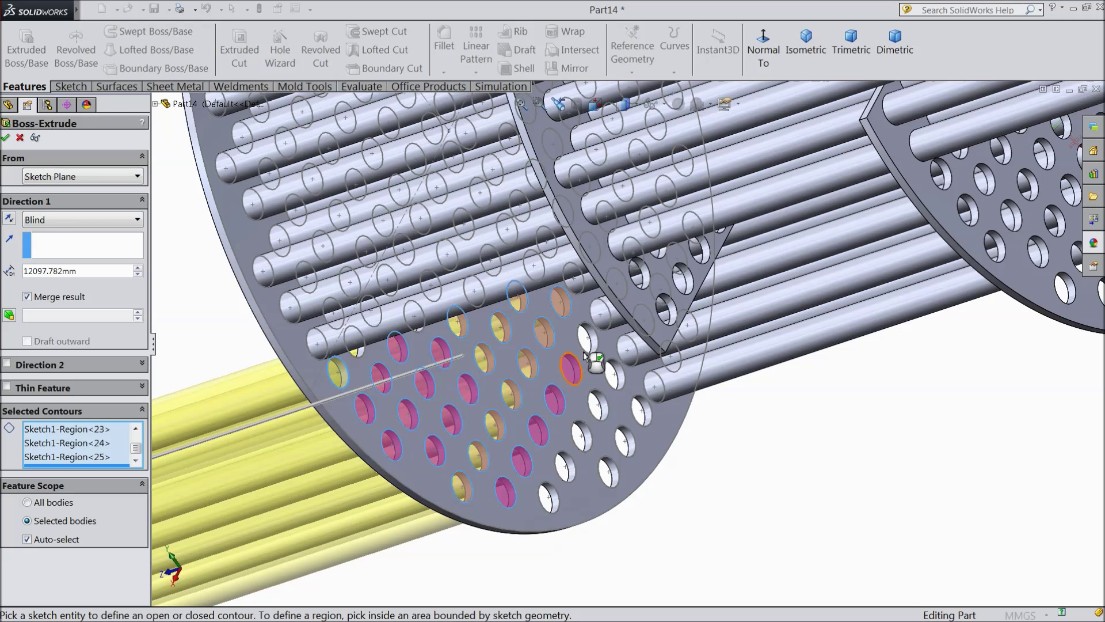
{"action": "left_click", "coordinate": [585, 345]}
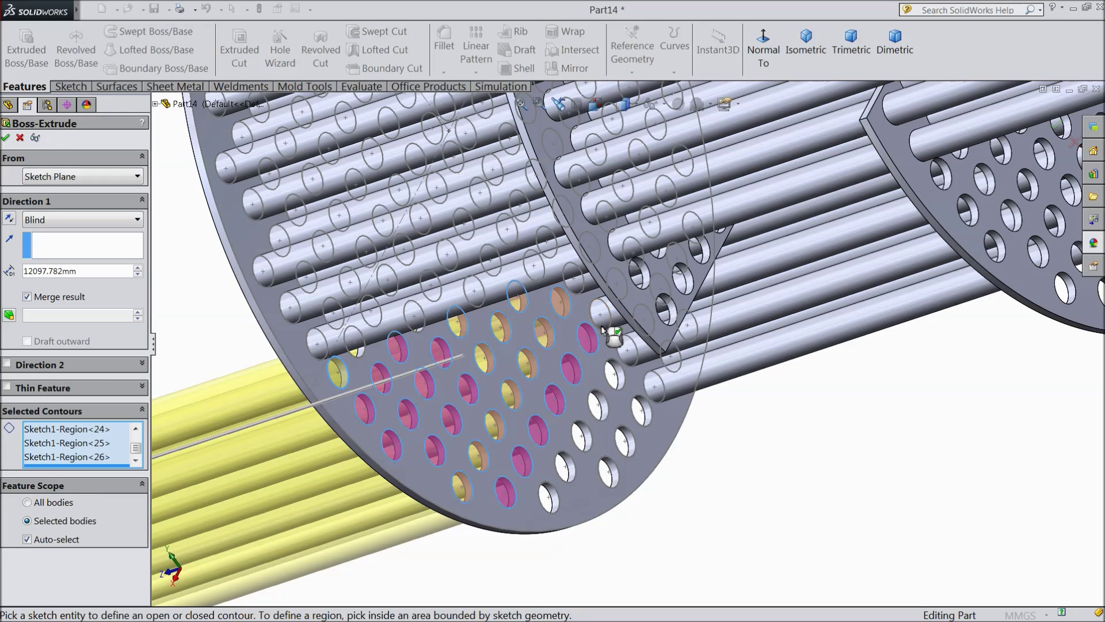
{"action": "left_click", "coordinate": [611, 398]}
{"action": "left_click", "coordinate": [603, 413]}
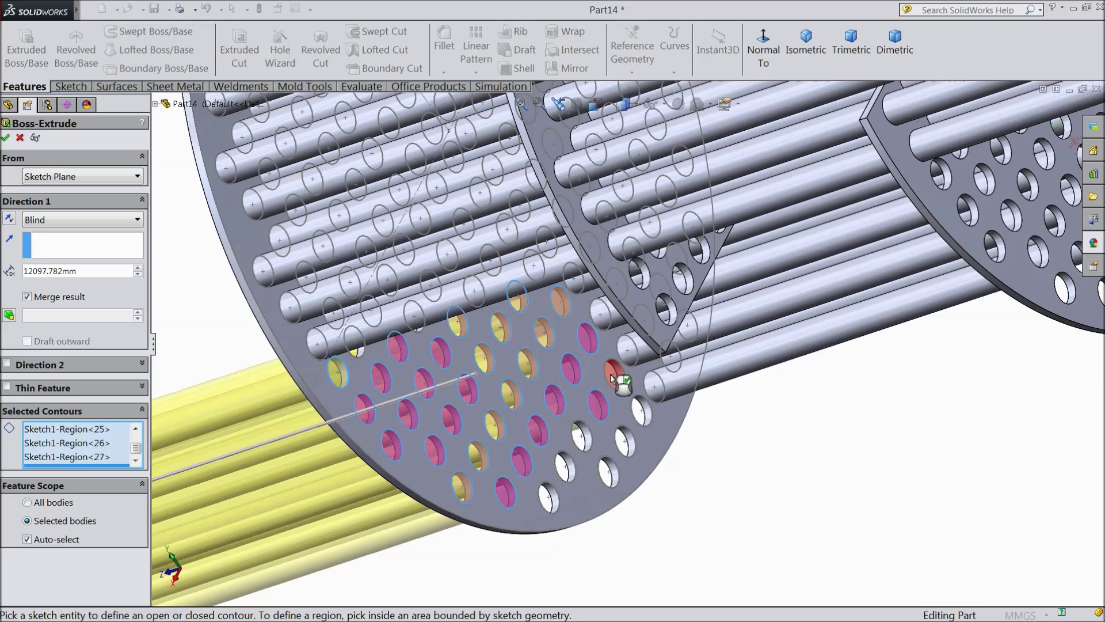
{"action": "left_click", "coordinate": [581, 445]}
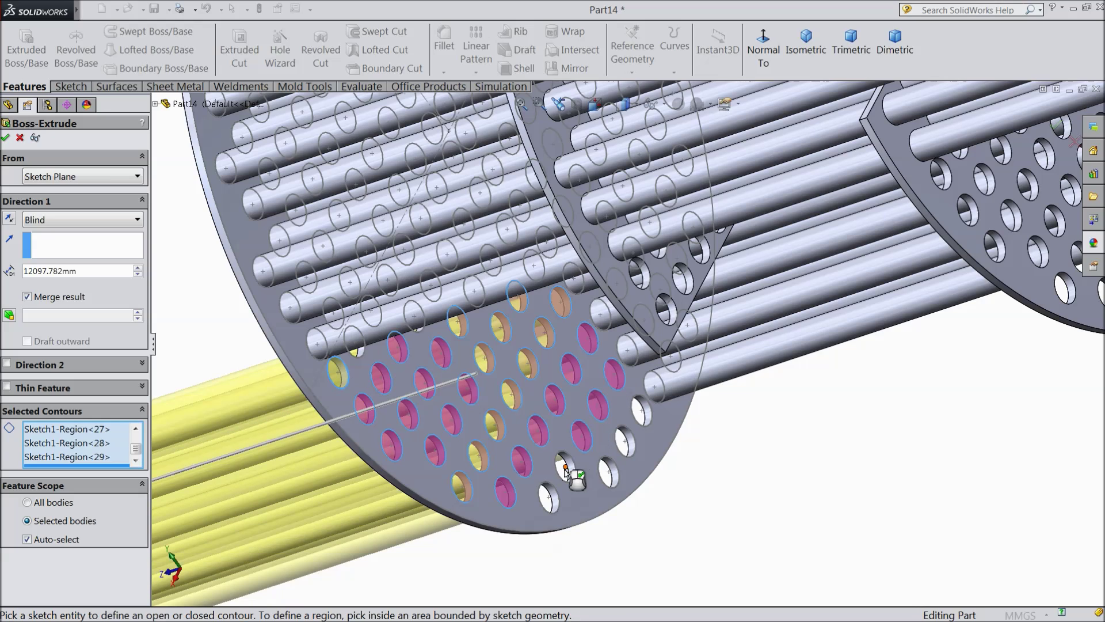
{"action": "left_click", "coordinate": [568, 470]}
{"action": "left_click", "coordinate": [544, 497]}
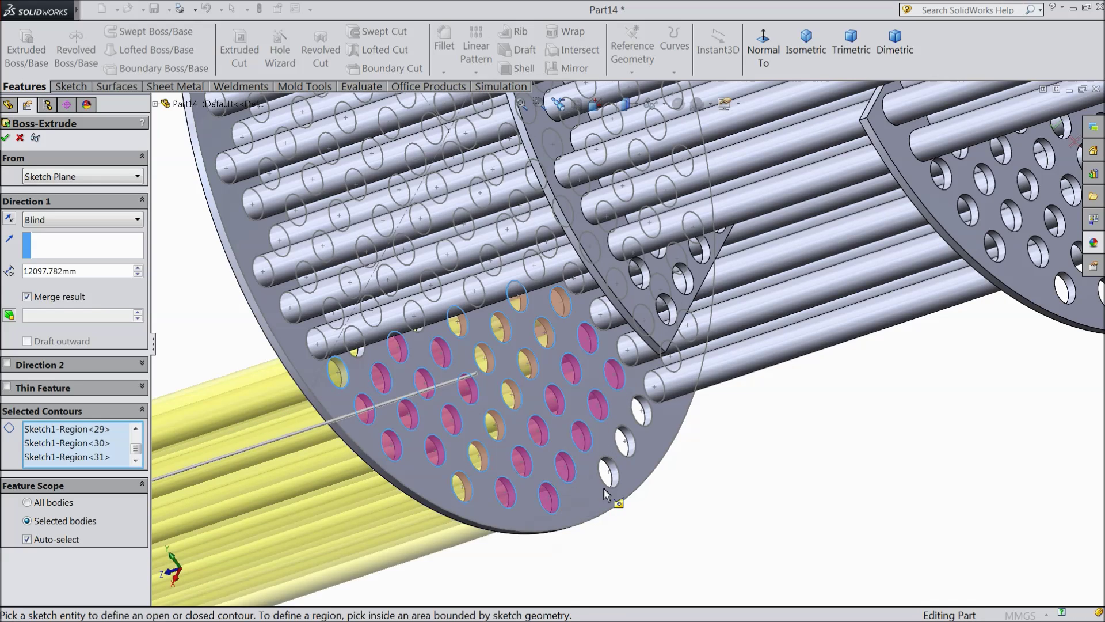
{"action": "left_click", "coordinate": [610, 478]}
{"action": "left_click", "coordinate": [626, 445]}
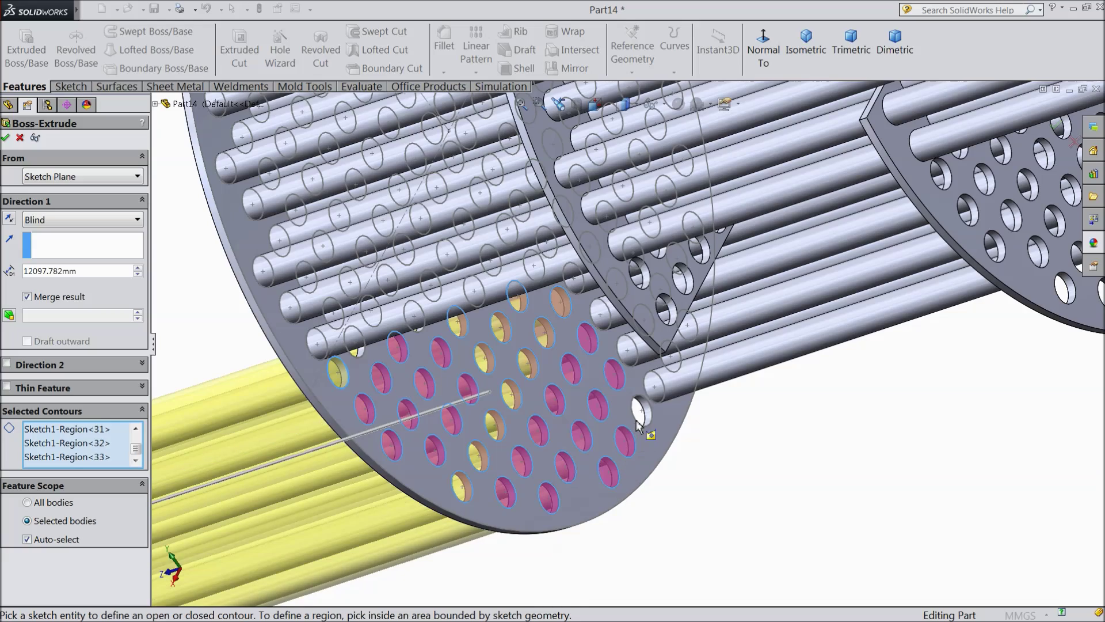
{"action": "left_click", "coordinate": [640, 411]}
Step: Add the remaining 16 empty holes beside the existing tubes to the extrusion contours
{"action": "scroll", "coordinate": [627, 472], "scroll_direction": "up", "scroll_amount": 2}
{"action": "middle_click_drag", "start_coordinate": [617, 491], "coordinate": [595, 438]}
{"action": "scroll", "coordinate": [691, 455], "scroll_direction": "down", "scroll_amount": 2}
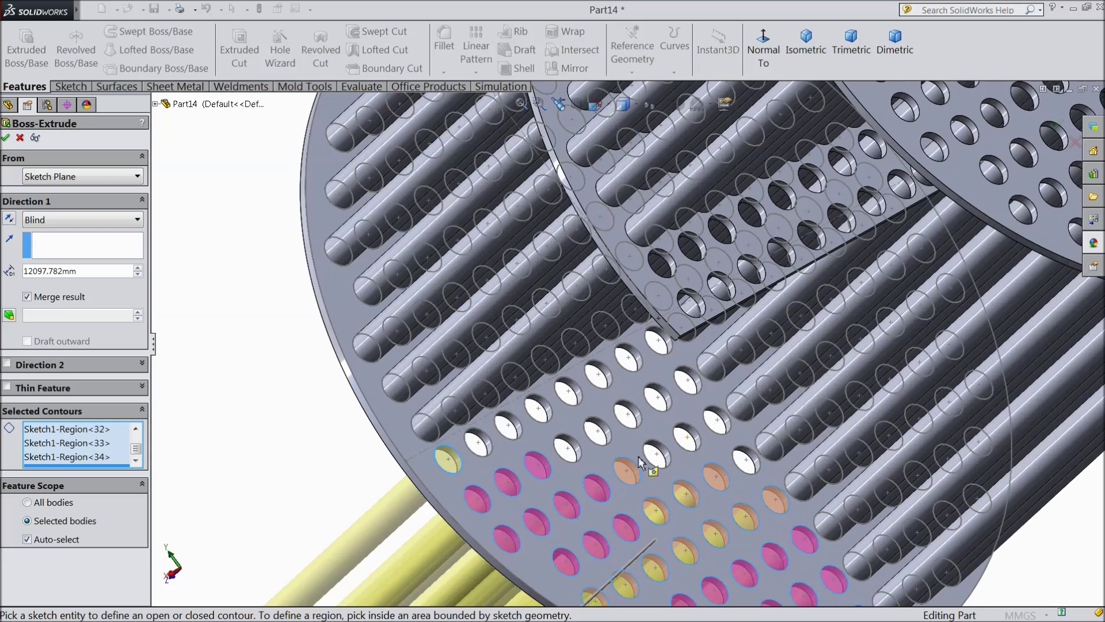
{"action": "left_click", "coordinate": [477, 443]}
{"action": "left_click", "coordinate": [507, 427]}
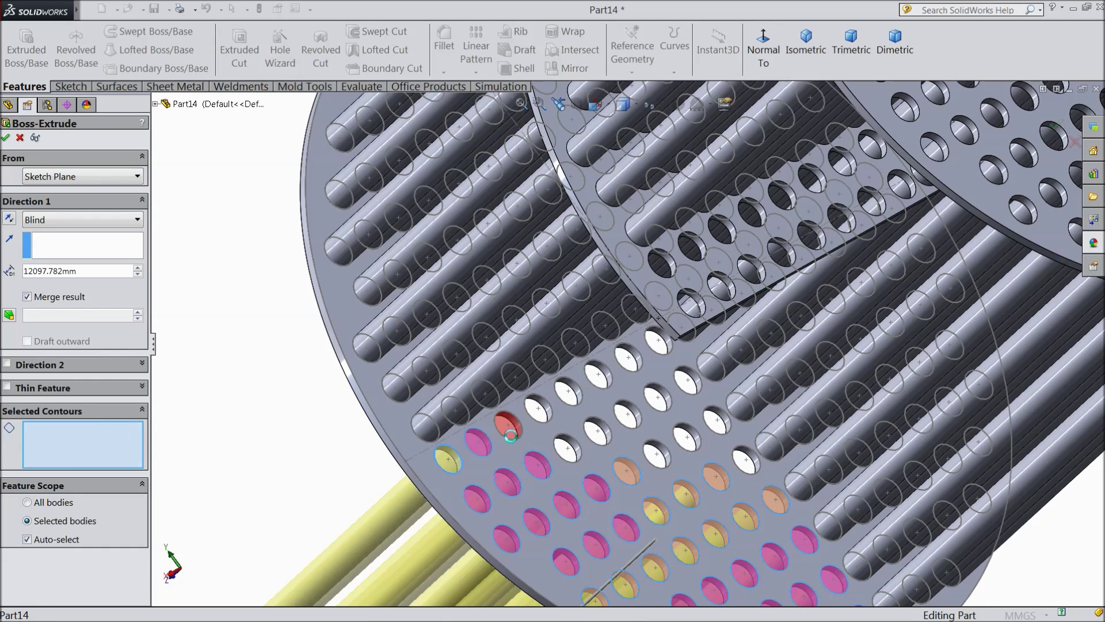
{"action": "left_click", "coordinate": [537, 409]}
{"action": "left_click", "coordinate": [567, 392]}
{"action": "left_click", "coordinate": [597, 375]}
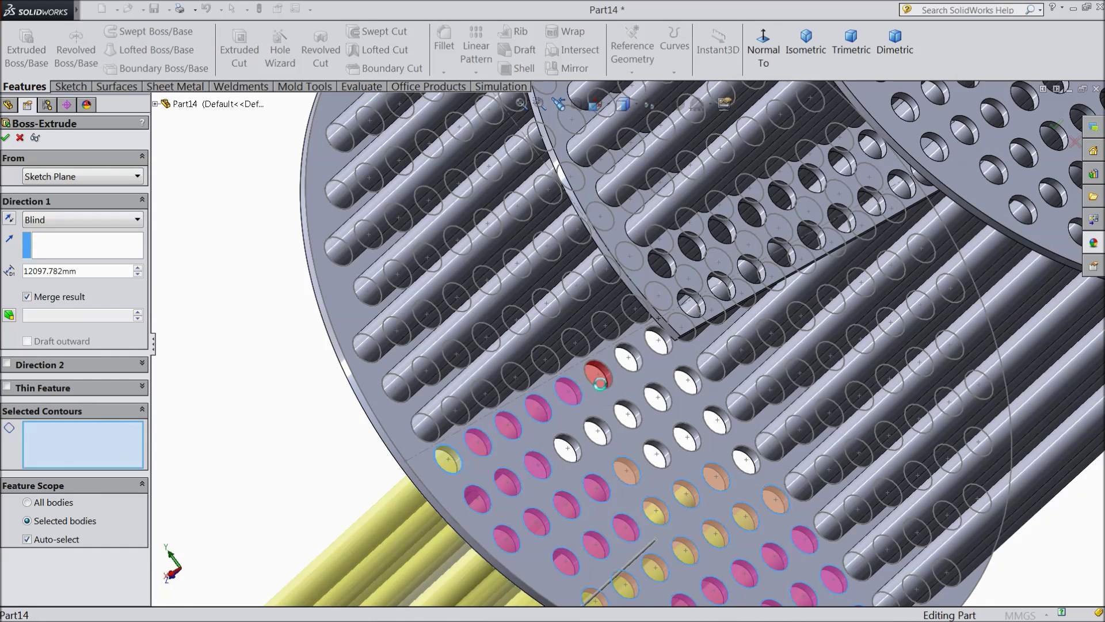
{"action": "left_click", "coordinate": [627, 369]}
{"action": "left_click", "coordinate": [659, 347]}
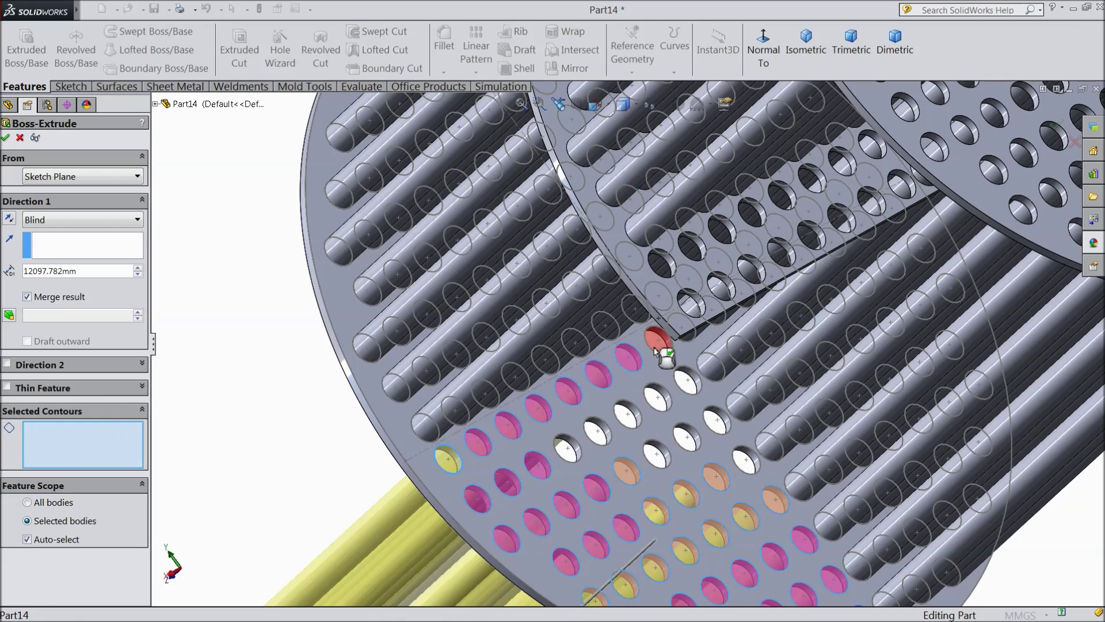
{"action": "left_click", "coordinate": [687, 381]}
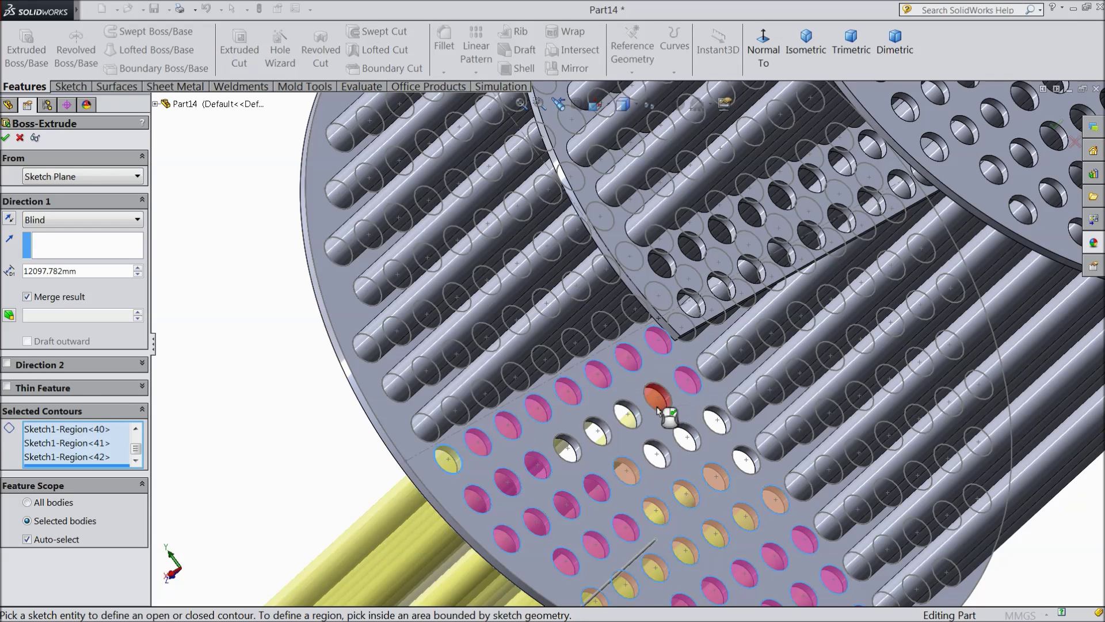
{"action": "left_click", "coordinate": [658, 398]}
{"action": "left_click", "coordinate": [626, 422]}
{"action": "left_click", "coordinate": [597, 433]}
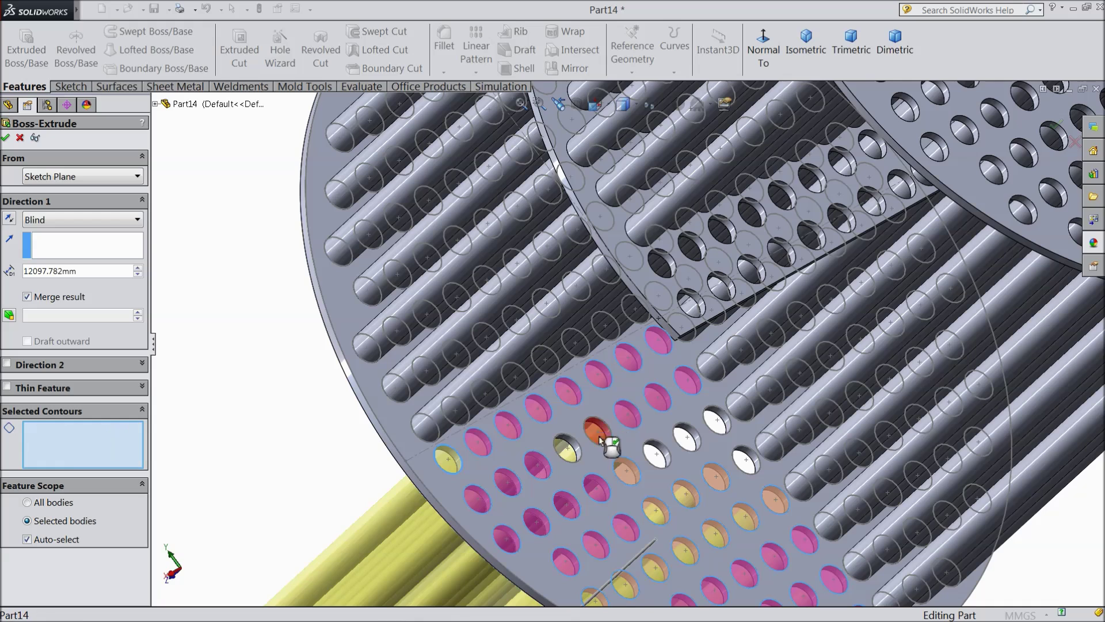
{"action": "left_click", "coordinate": [564, 450]}
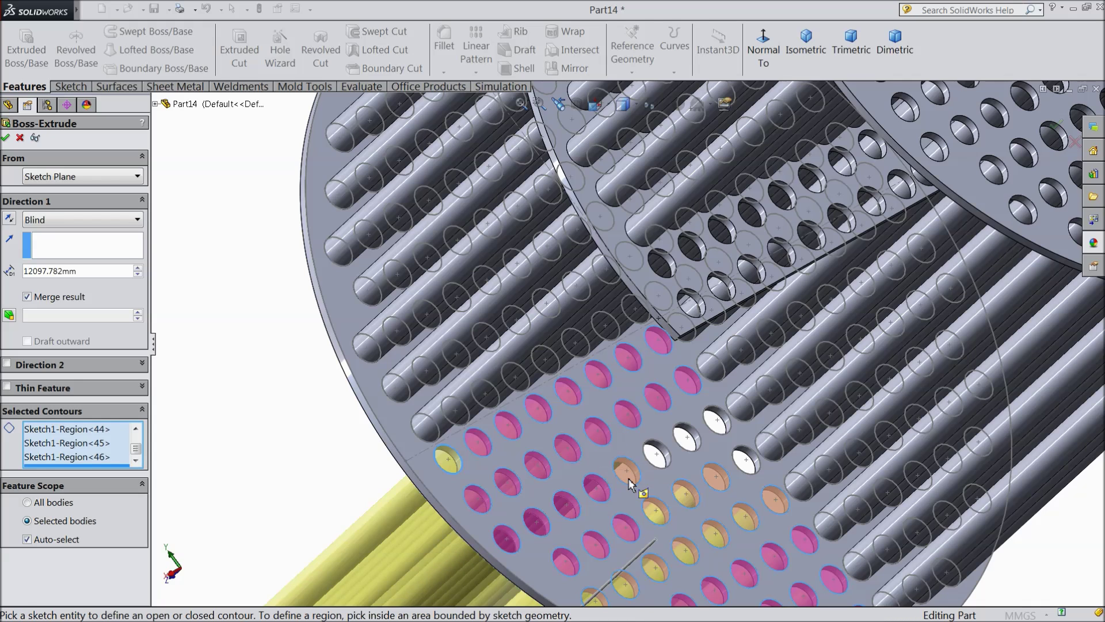
{"action": "left_click", "coordinate": [667, 463]}
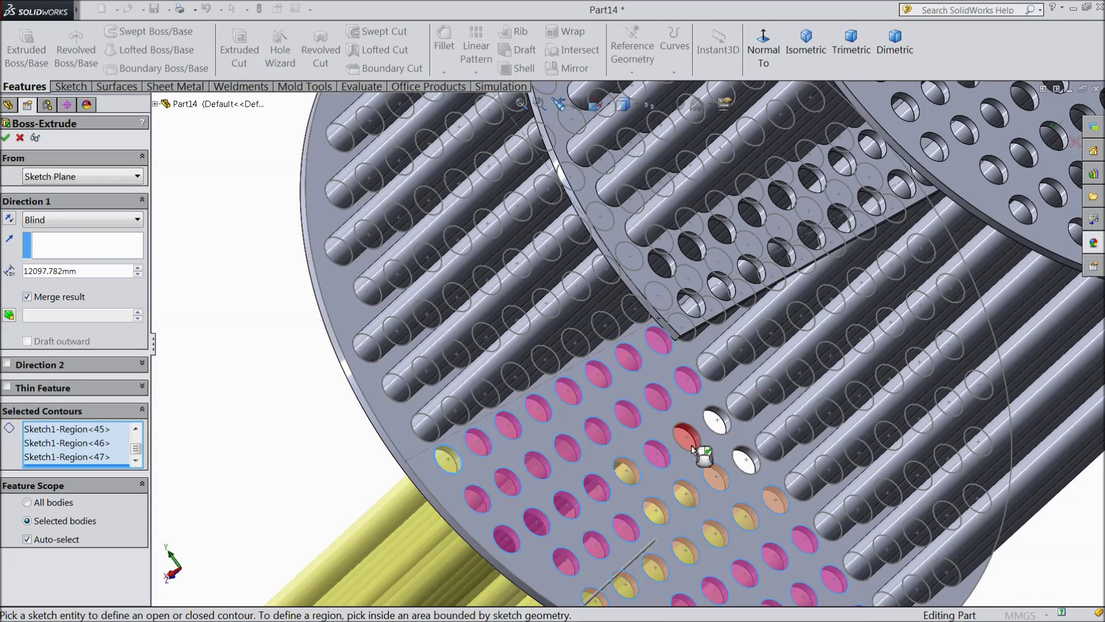
{"action": "left_click", "coordinate": [693, 446]}
{"action": "left_click", "coordinate": [720, 430]}
{"action": "left_click", "coordinate": [743, 461]}
Step: Make the extrusion of the selected tube sheet holes a one-direction thin feature with a 5 mm wall
{"action": "middle_click_drag", "start_coordinate": [715, 476], "coordinate": [685, 467]}
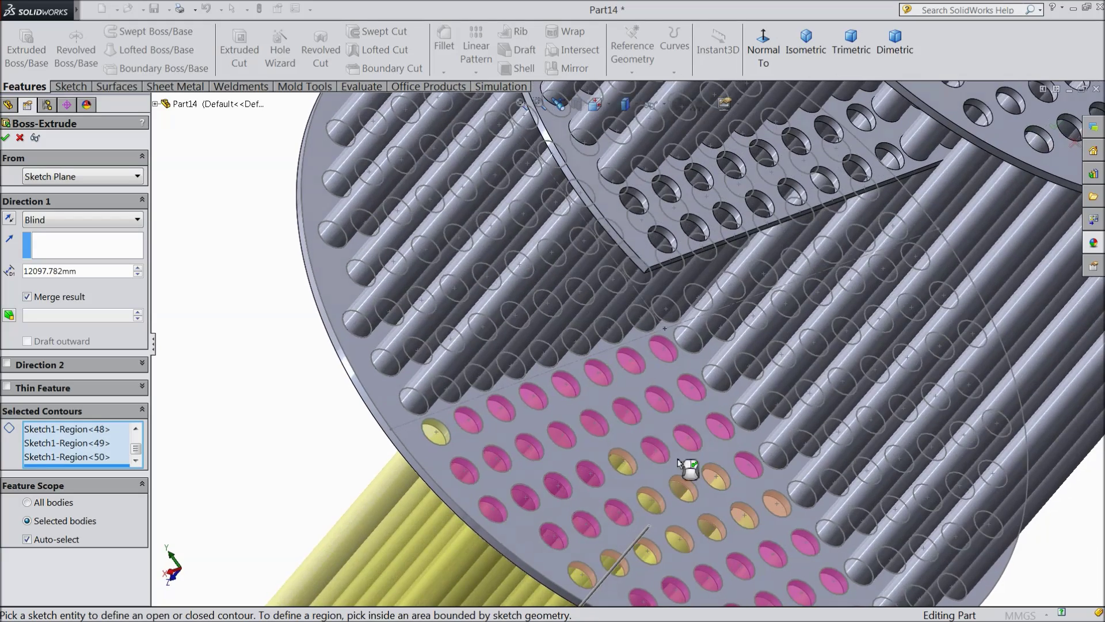
{"action": "scroll", "coordinate": [685, 468], "scroll_direction": "up", "scroll_amount": 10}
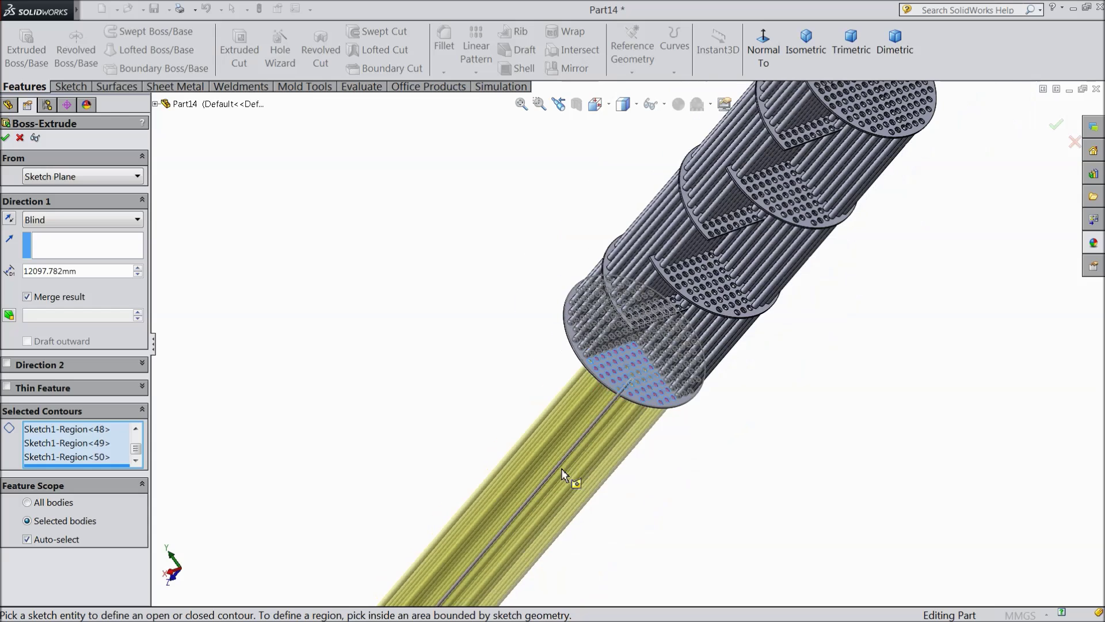
{"action": "scroll", "coordinate": [562, 468], "scroll_direction": "up", "scroll_amount": 4}
{"action": "left_click", "coordinate": [8, 220]}
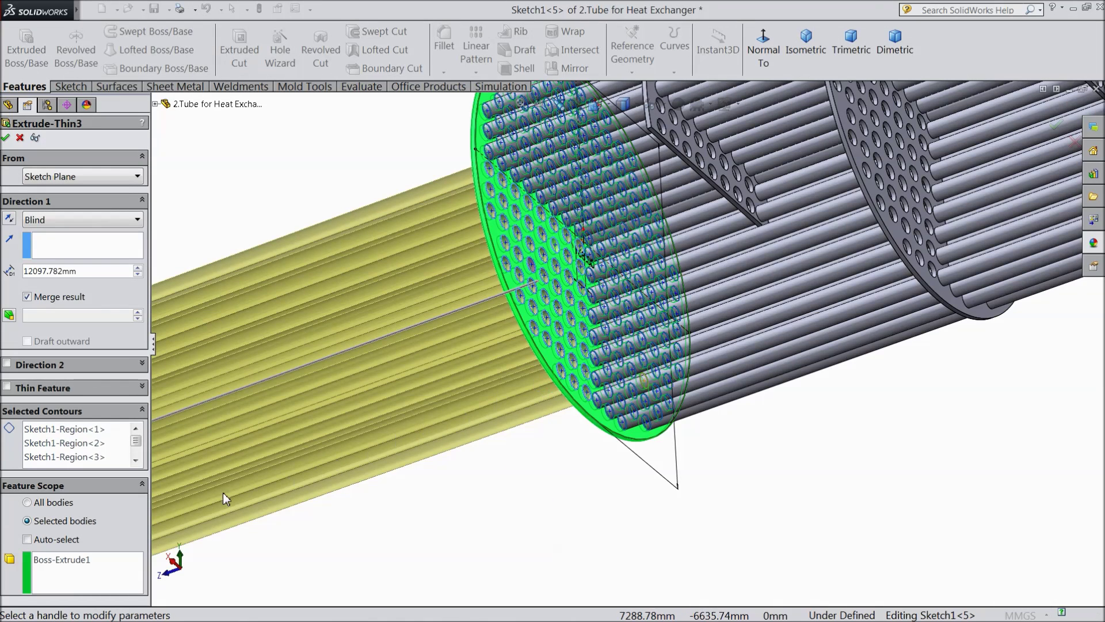
{"action": "scroll", "coordinate": [535, 299], "scroll_direction": "down", "scroll_amount": 3}
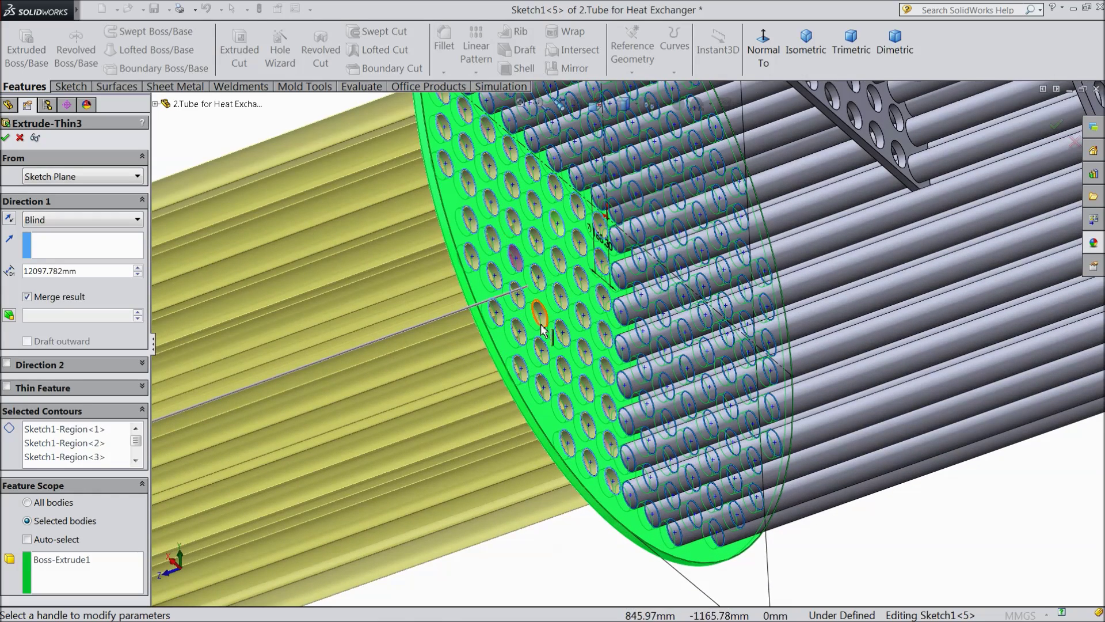
{"action": "left_click", "coordinate": [6, 387]}
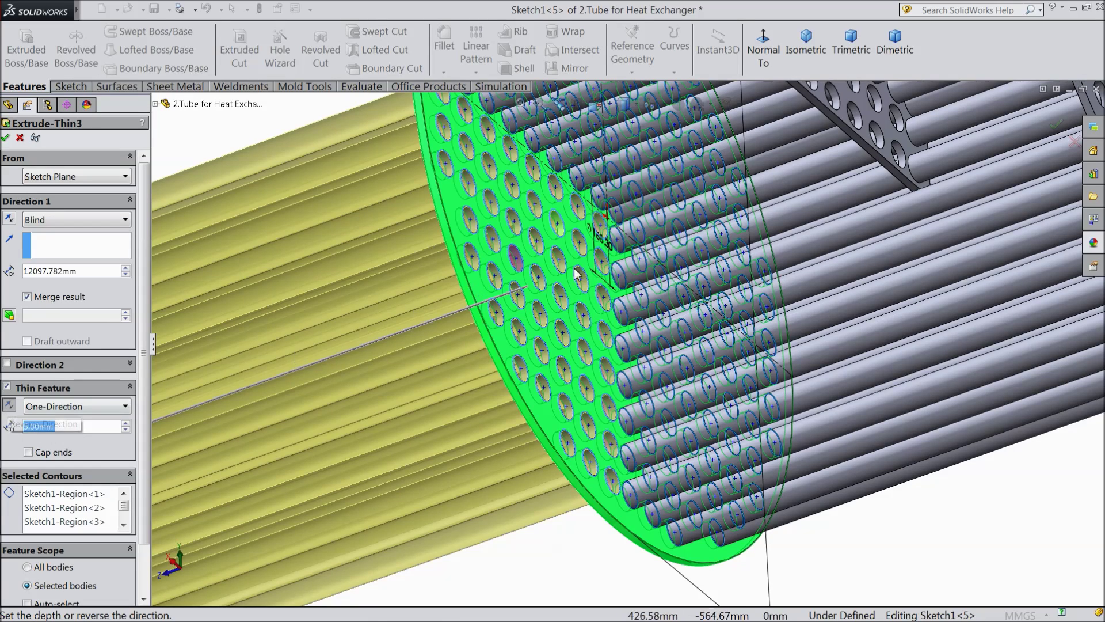
{"action": "scroll", "coordinate": [494, 282], "scroll_direction": "down", "scroll_amount": 4}
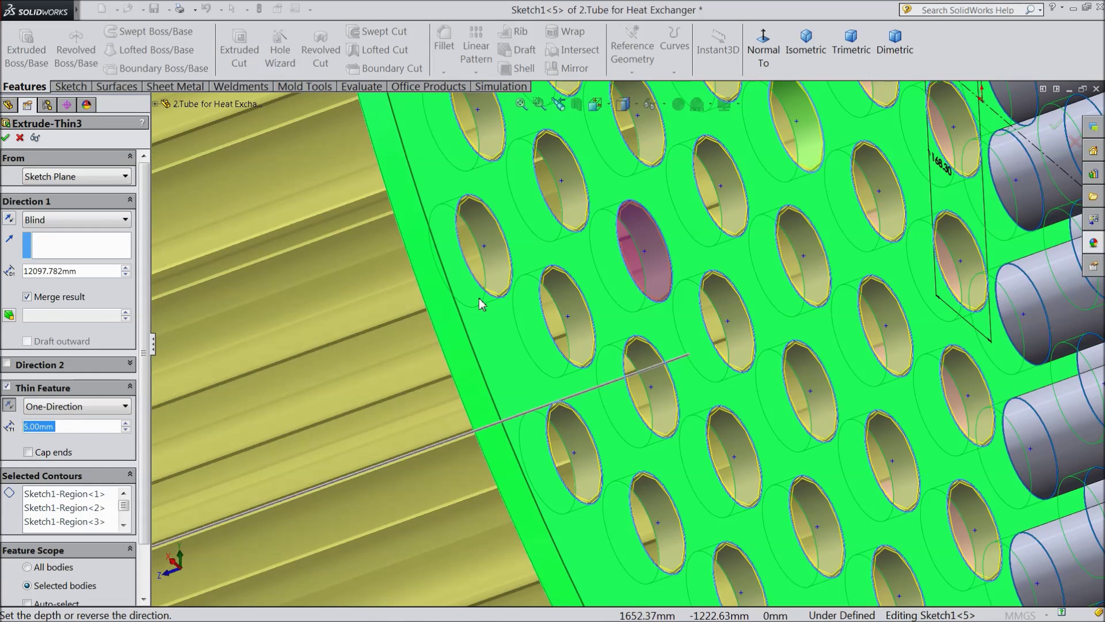
Step: End the thin tube extrusion Up To Surface at the face of the far tube sheet and create it
{"action": "left_click", "coordinate": [33, 221]}
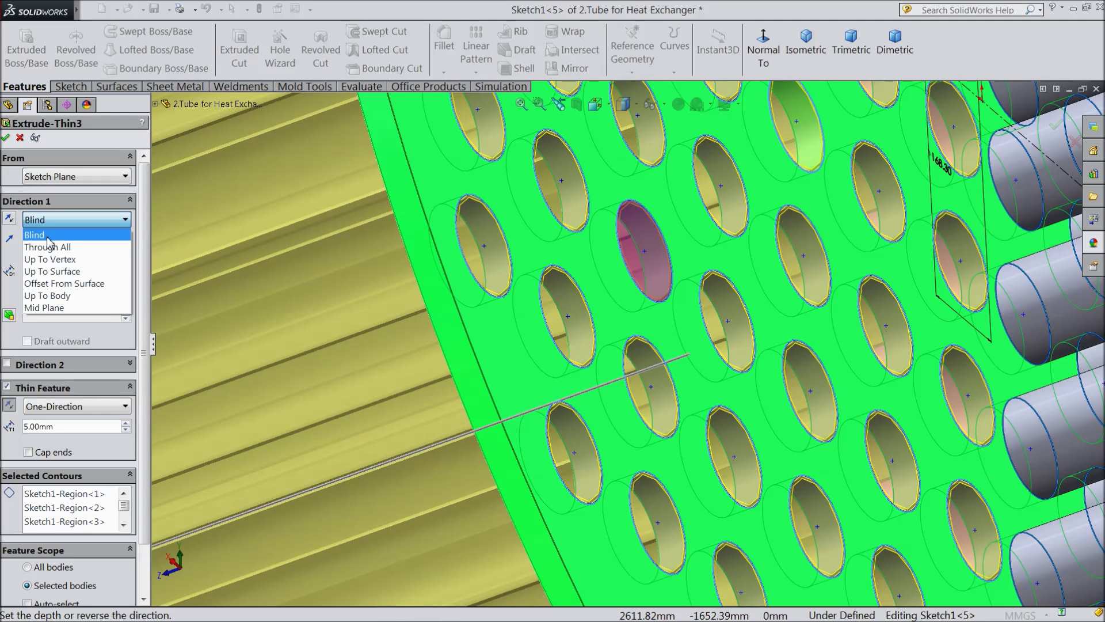
{"action": "left_click", "coordinate": [66, 272]}
{"action": "scroll", "coordinate": [395, 321], "scroll_direction": "up", "scroll_amount": 10}
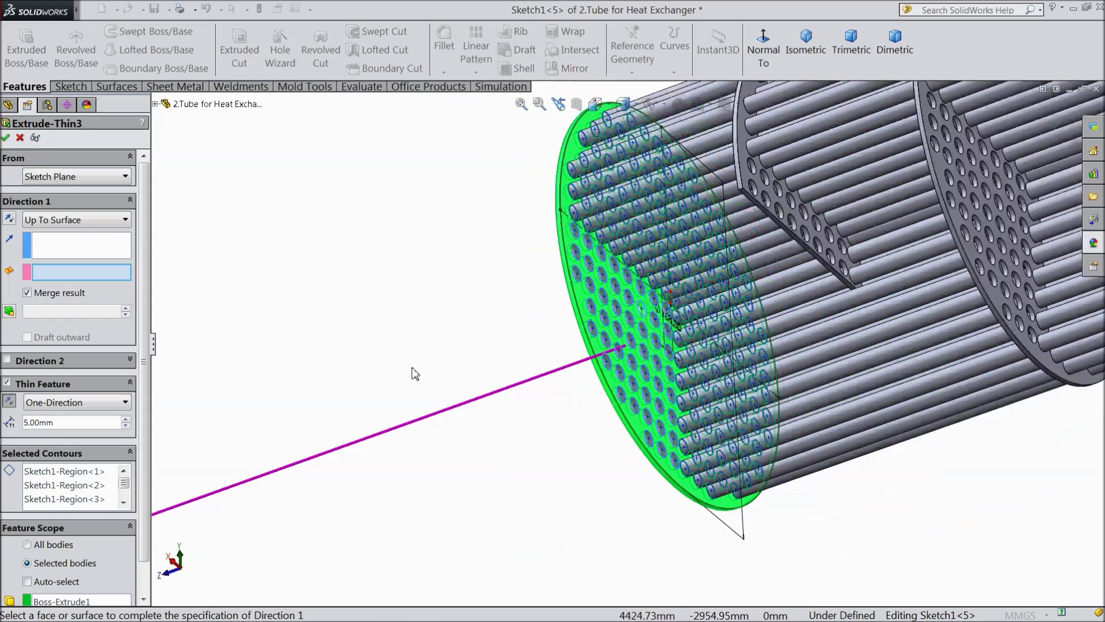
{"action": "scroll", "coordinate": [415, 374], "scroll_direction": "up", "scroll_amount": 5}
{"action": "middle_click_drag", "start_coordinate": [510, 478], "coordinate": [834, 373]}
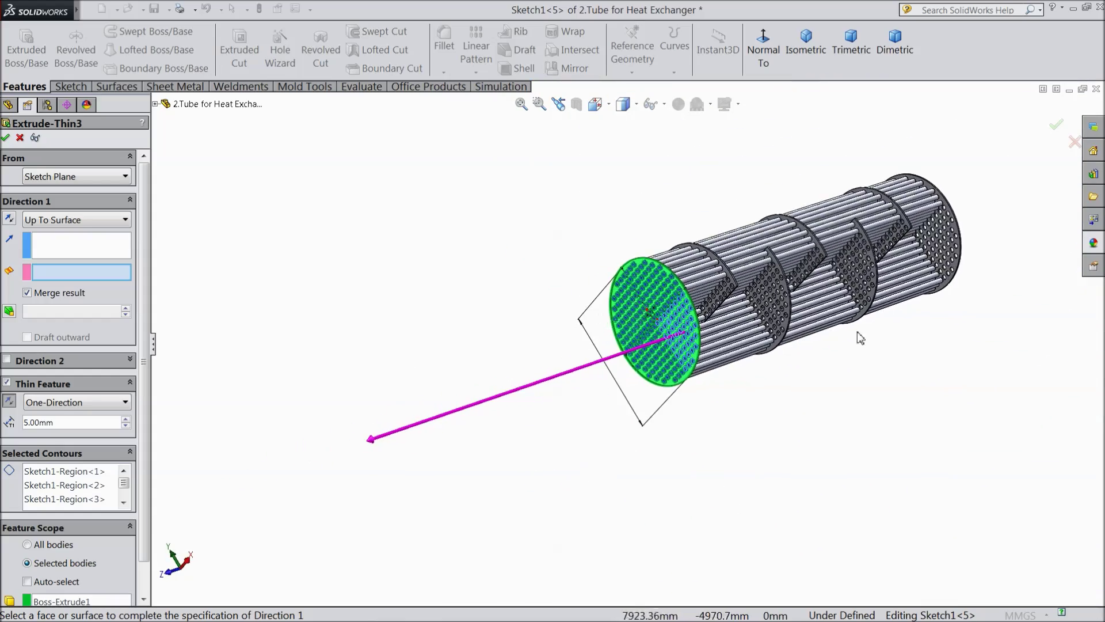
{"action": "scroll", "coordinate": [917, 248], "scroll_direction": "down", "scroll_amount": 8}
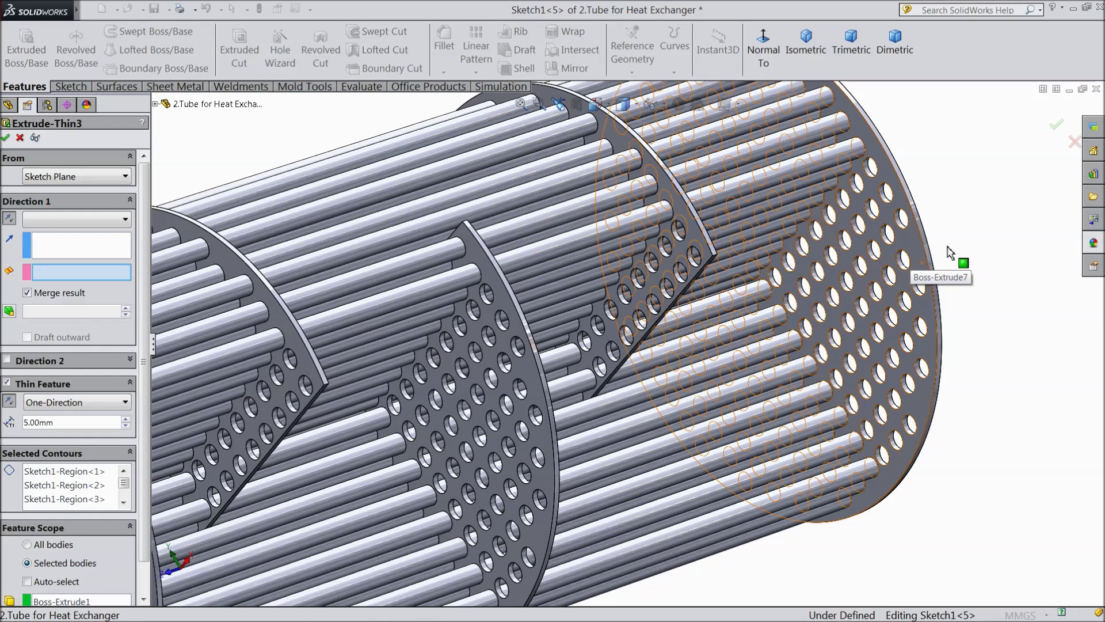
{"action": "scroll", "coordinate": [950, 253], "scroll_direction": "up", "scroll_amount": 2}
{"action": "left_click", "coordinate": [896, 291]}
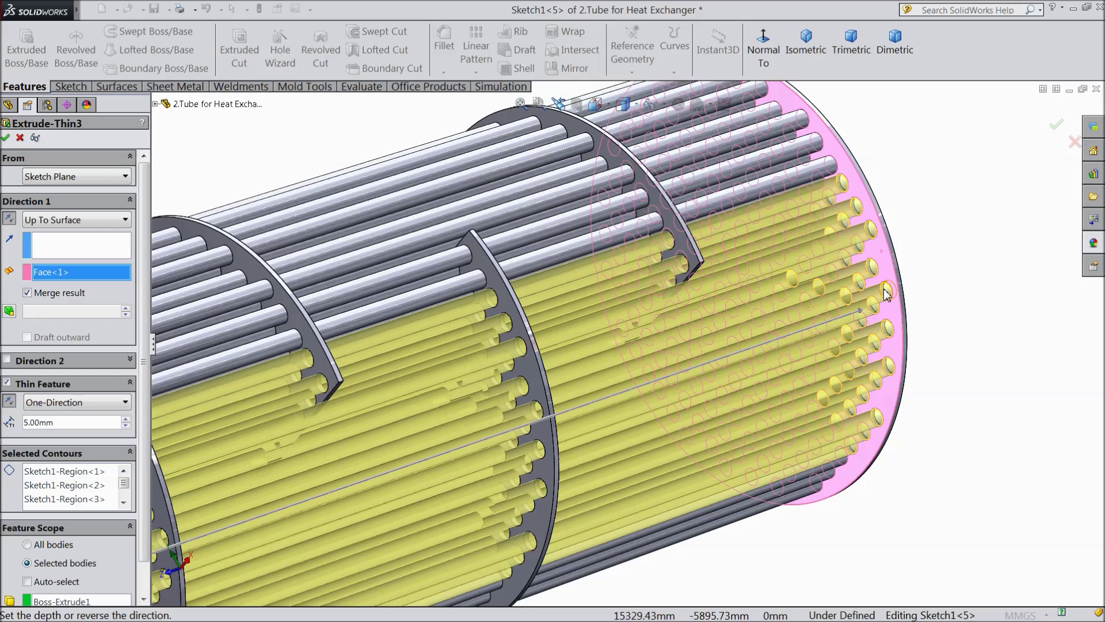
{"action": "scroll", "coordinate": [887, 294], "scroll_direction": "up", "scroll_amount": 5}
{"action": "scroll", "coordinate": [360, 441], "scroll_direction": "down", "scroll_amount": 2}
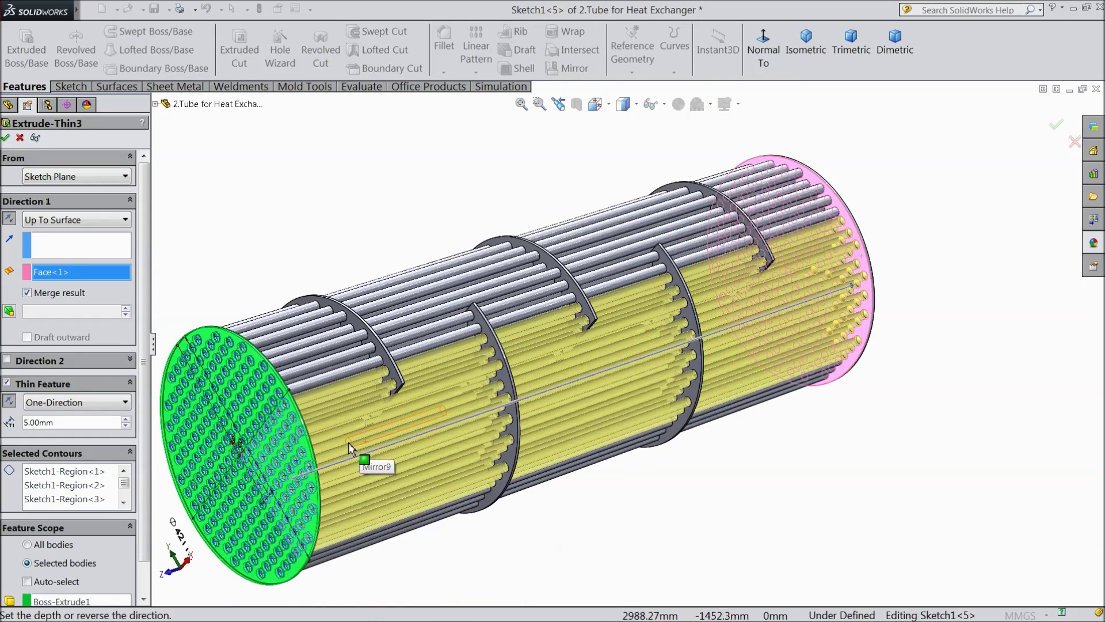
{"action": "left_click", "coordinate": [6, 138]}
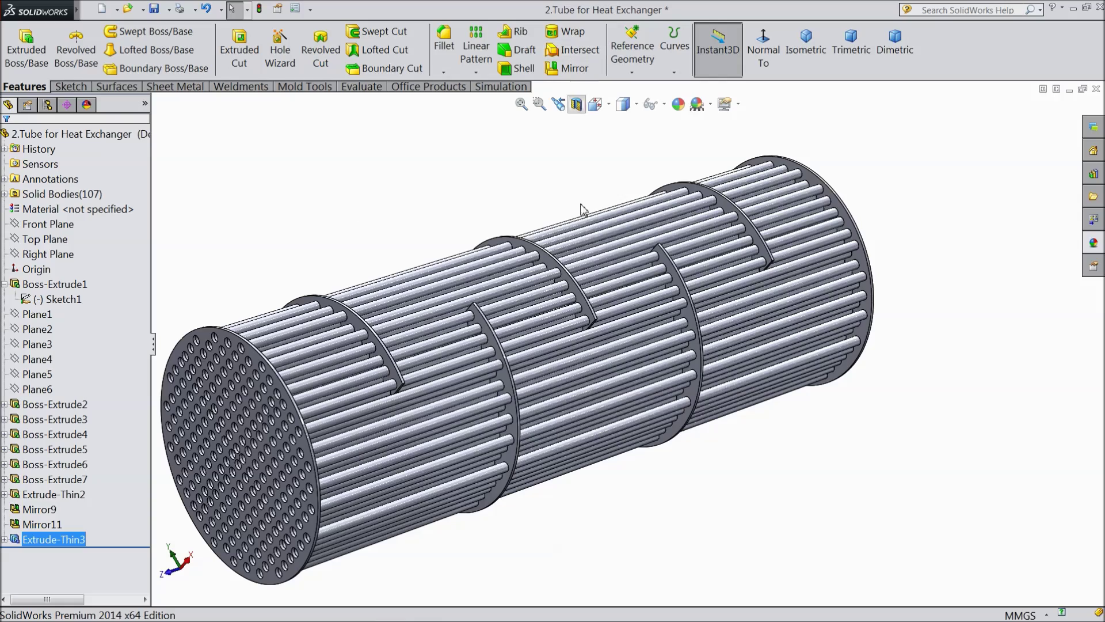
Step: Apply the brushed brass metal appearance to the new thin-walled tube extrusion
{"action": "middle_click_drag", "start_coordinate": [543, 247], "coordinate": [461, 288]}
{"action": "scroll", "coordinate": [514, 345], "scroll_direction": "down", "scroll_amount": 2}
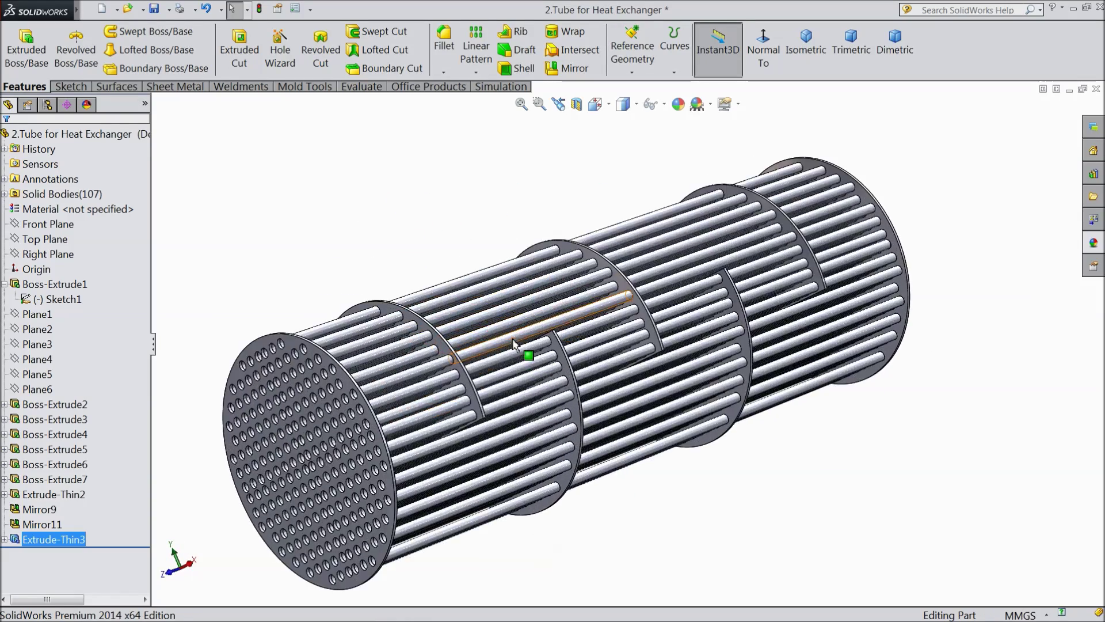
{"action": "scroll", "coordinate": [514, 344], "scroll_direction": "down", "scroll_amount": 1}
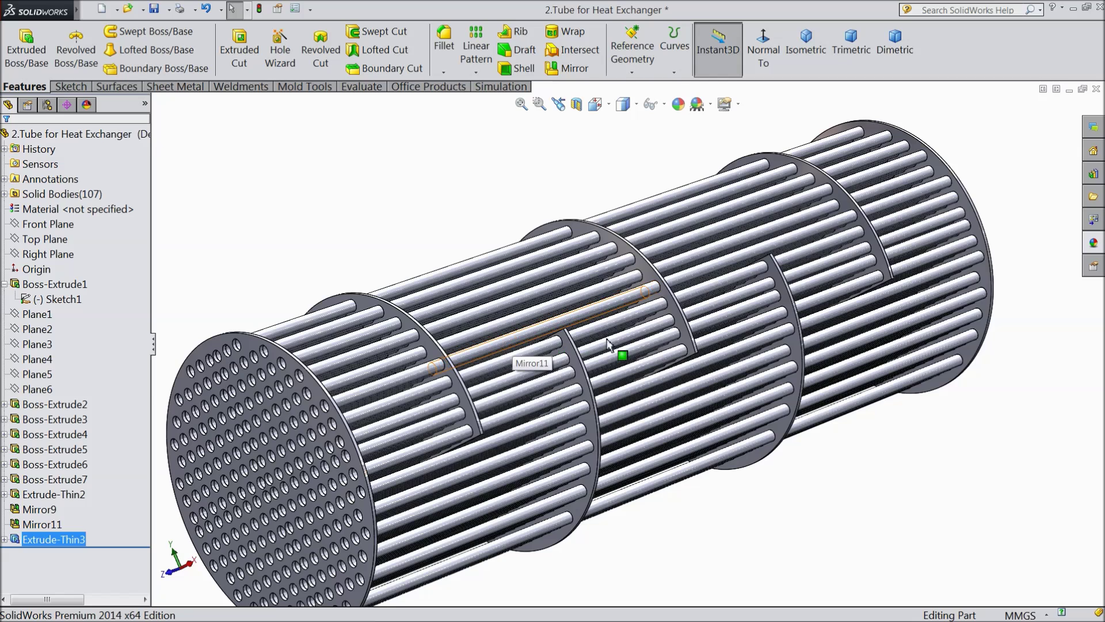
{"action": "left_click", "coordinate": [1094, 245]}
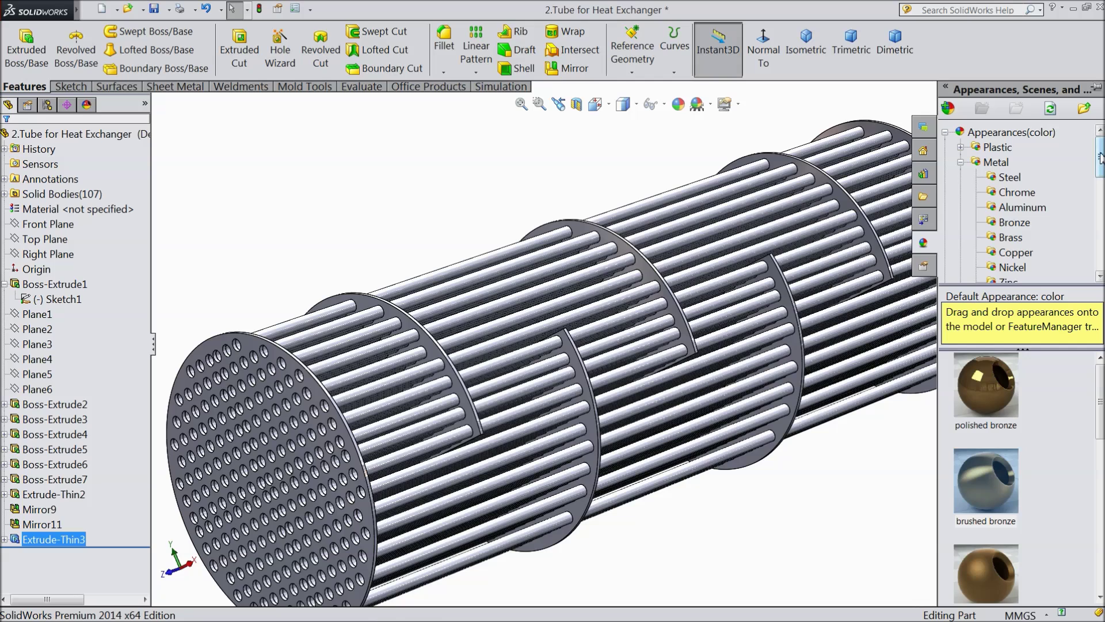
{"action": "left_click_drag", "start_coordinate": [1102, 157], "coordinate": [1101, 168]}
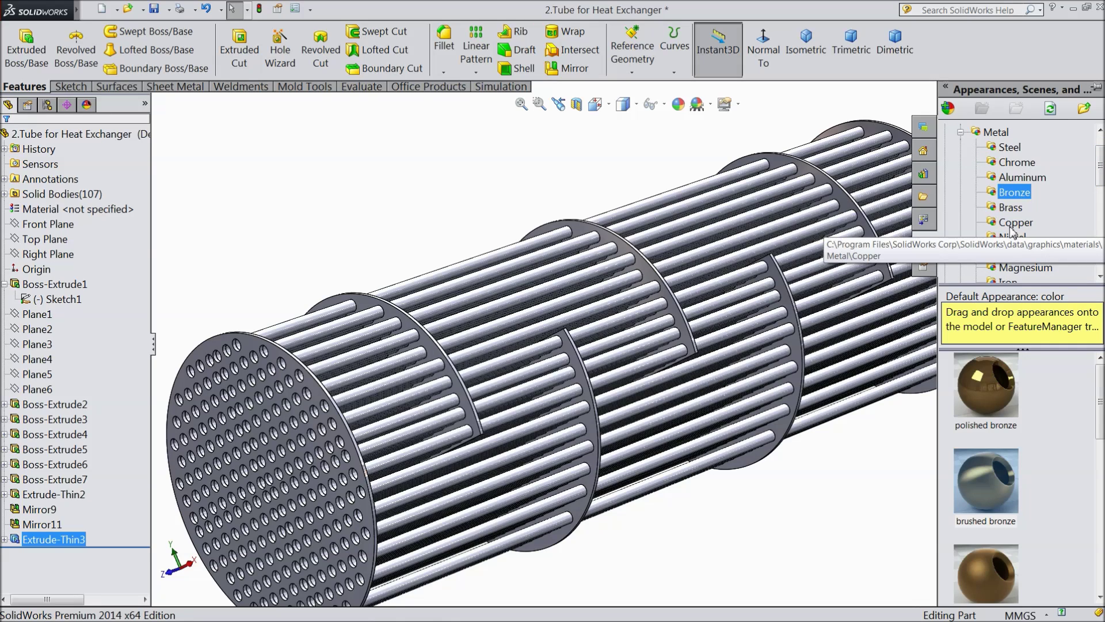
{"action": "left_click", "coordinate": [1011, 207]}
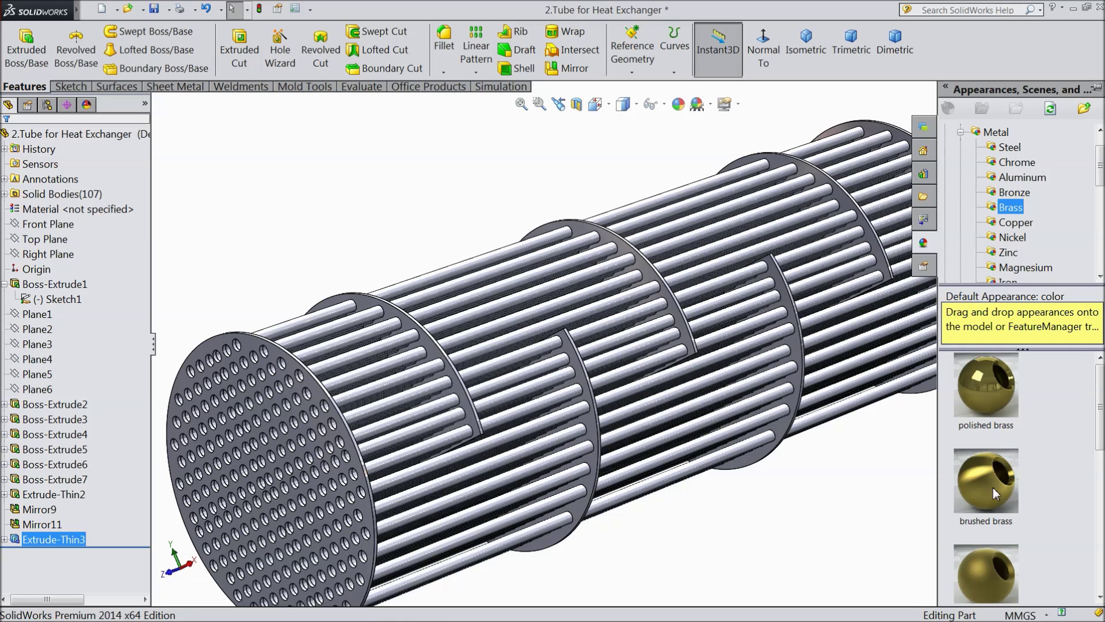
{"action": "left_click", "coordinate": [996, 494]}
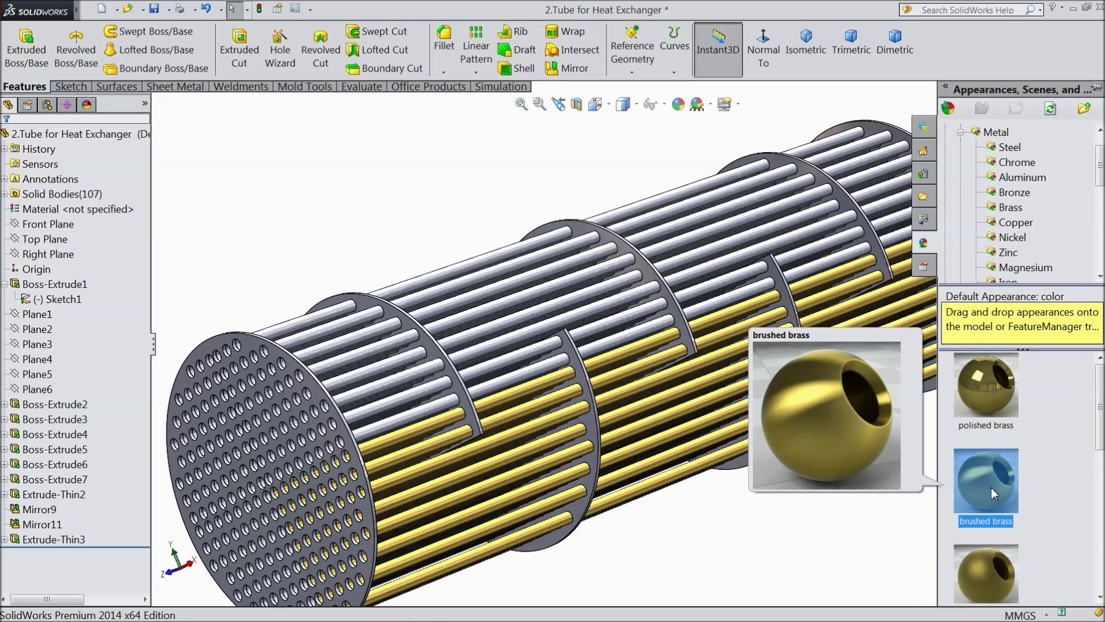
Step: Apply the brushed brass appearance to the entire tube bundle part
{"action": "left_click", "coordinate": [72, 133]}
{"action": "left_click", "coordinate": [1094, 242]}
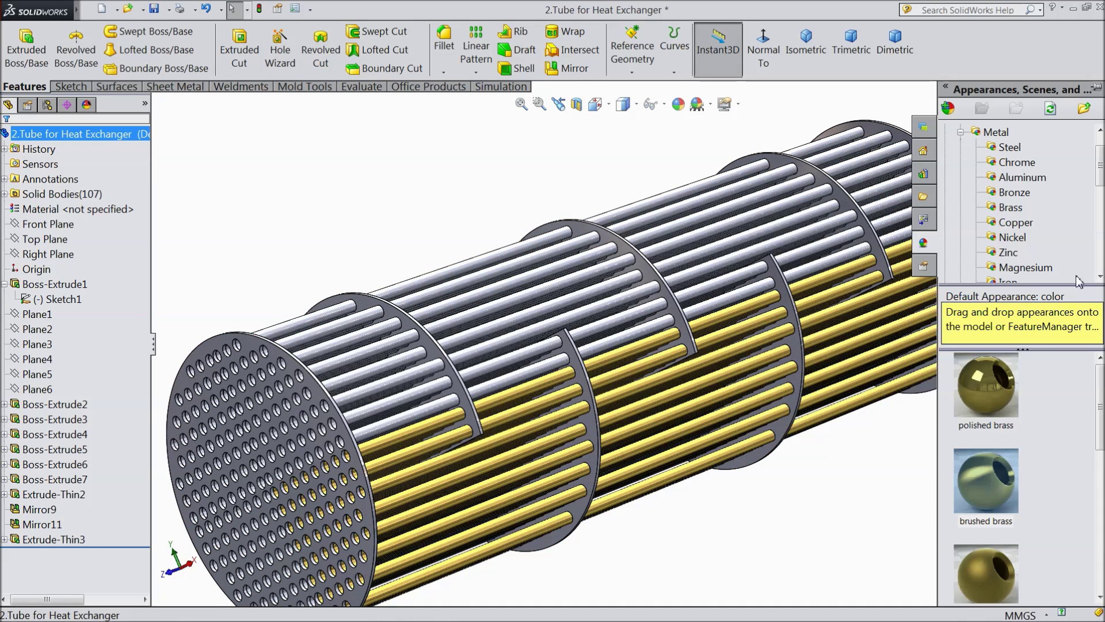
{"action": "double_click", "coordinate": [994, 488]}
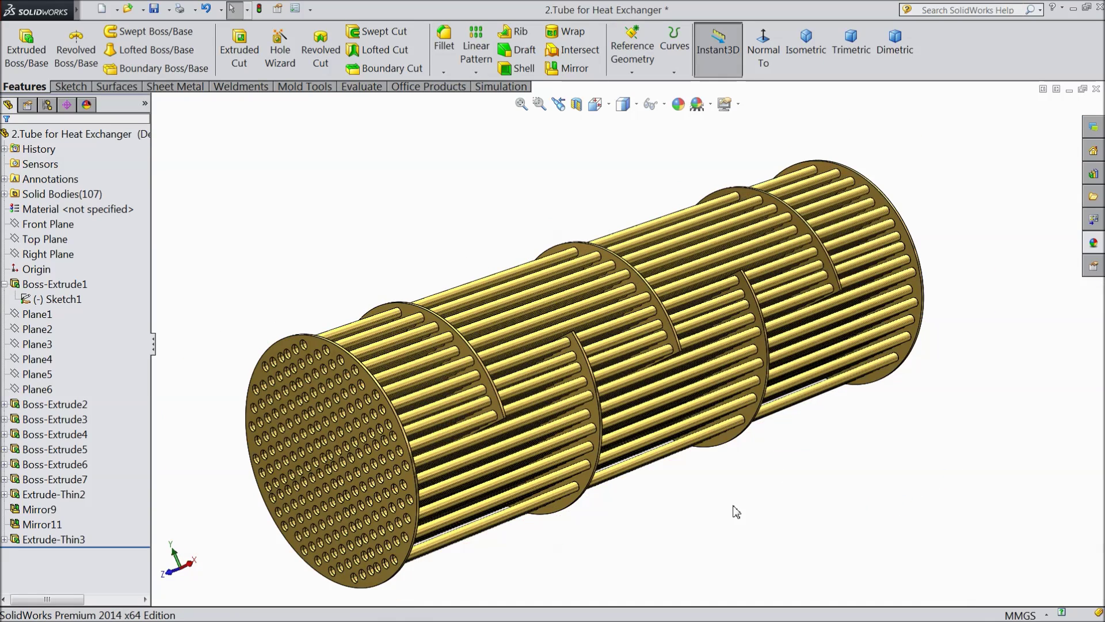
Step: Save the tube bundle part and collapse the first tube sheet's extrusion in the feature tree
{"action": "middle_click_drag", "start_coordinate": [735, 511], "coordinate": [661, 491]}
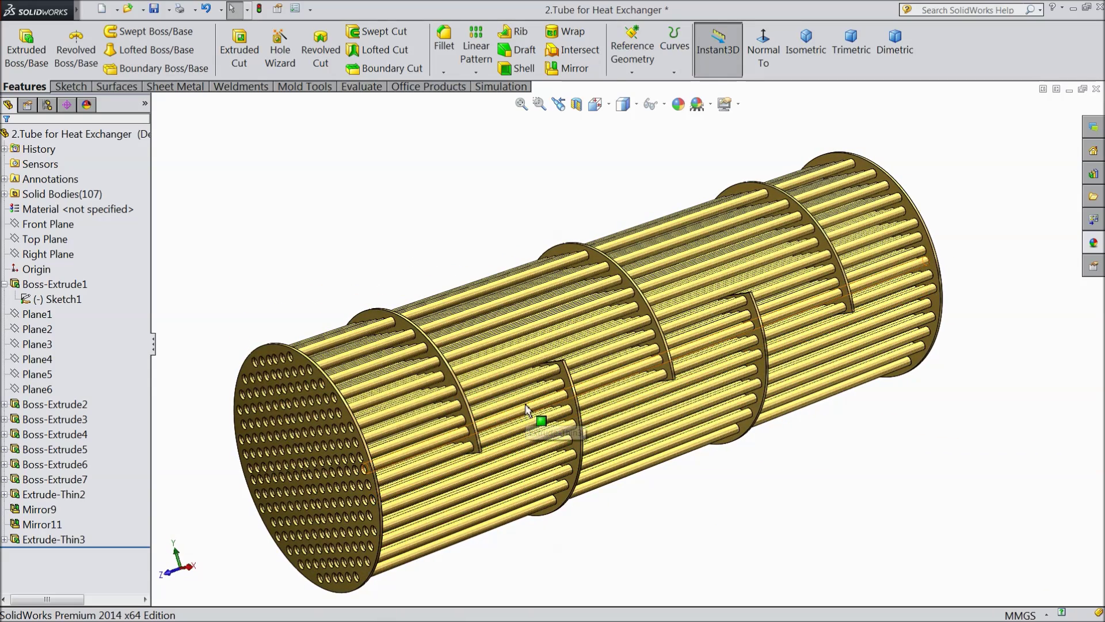
{"action": "left_click", "coordinate": [157, 12]}
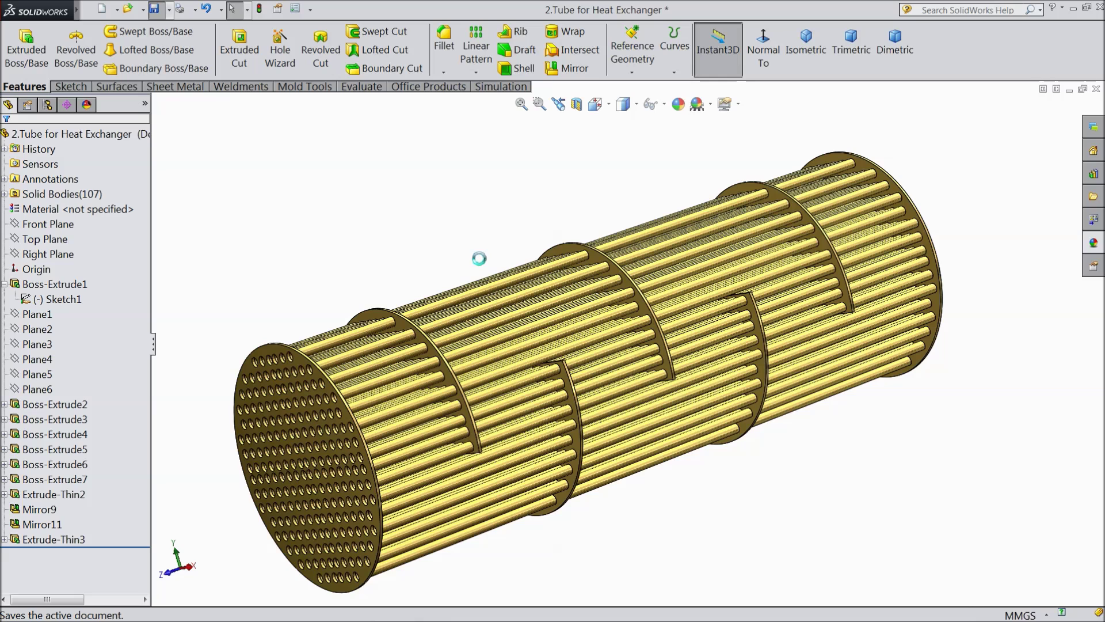
{"action": "left_click", "coordinate": [5, 284]}
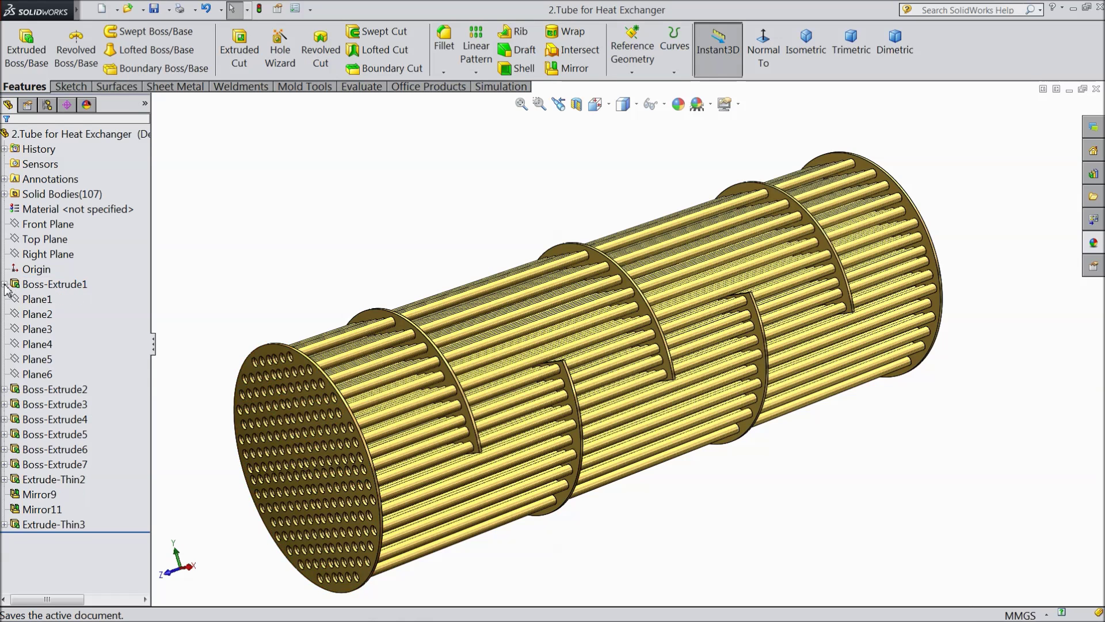
{"action": "scroll", "coordinate": [511, 397], "scroll_direction": "up", "scroll_amount": 3}
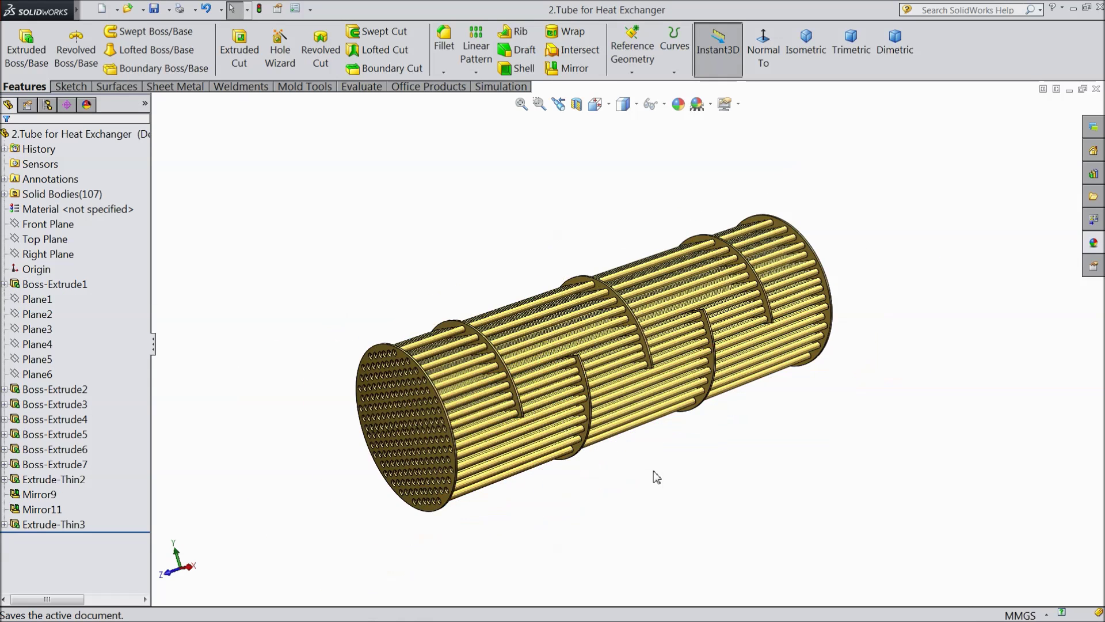
{"action": "middle_click_drag", "start_coordinate": [647, 478], "coordinate": [625, 376]}
{"action": "scroll", "coordinate": [610, 392], "scroll_direction": "down", "scroll_amount": 2}
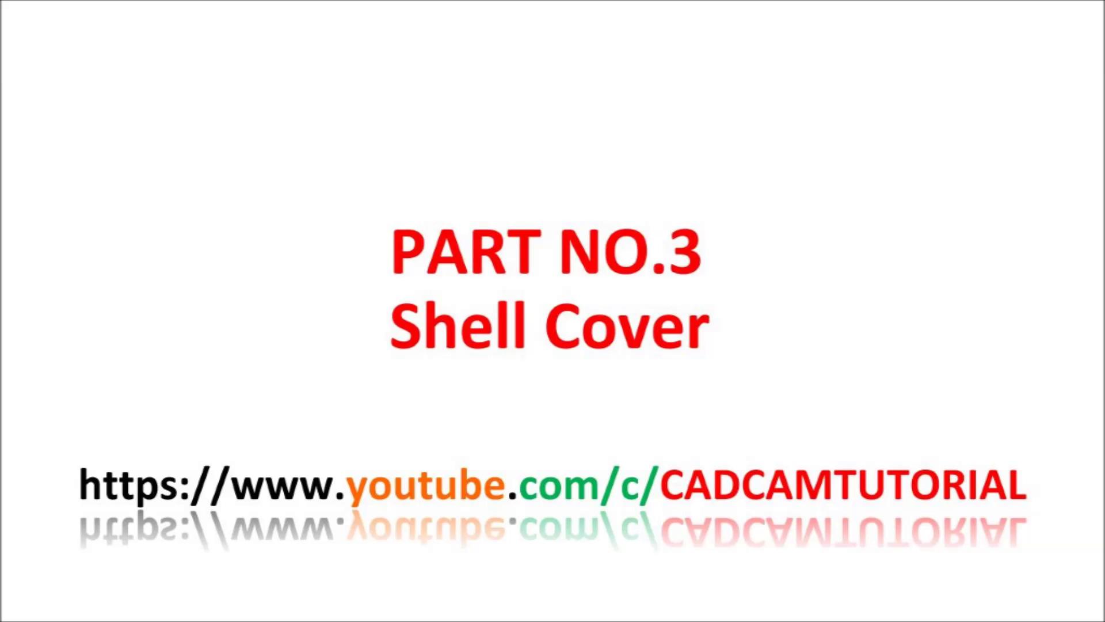
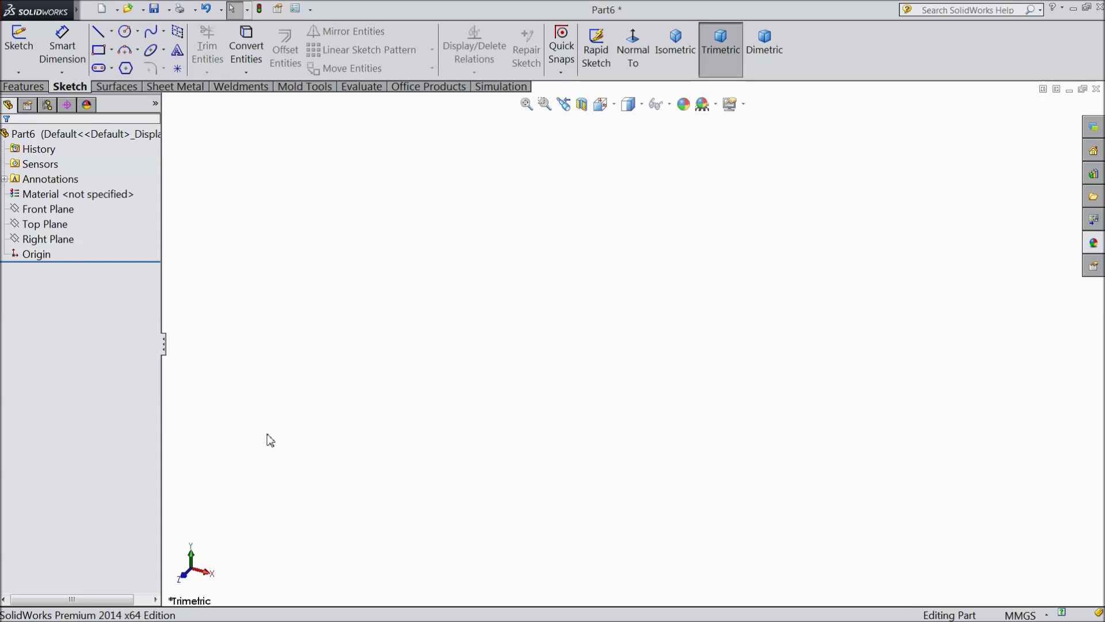
Step: Sketch on the Right Plane of the new part a horizontal centerline about 40 mm long ending at the origin and a vertical one rising from it
{"action": "left_click", "coordinate": [53, 237]}
{"action": "left_click", "coordinate": [62, 220]}
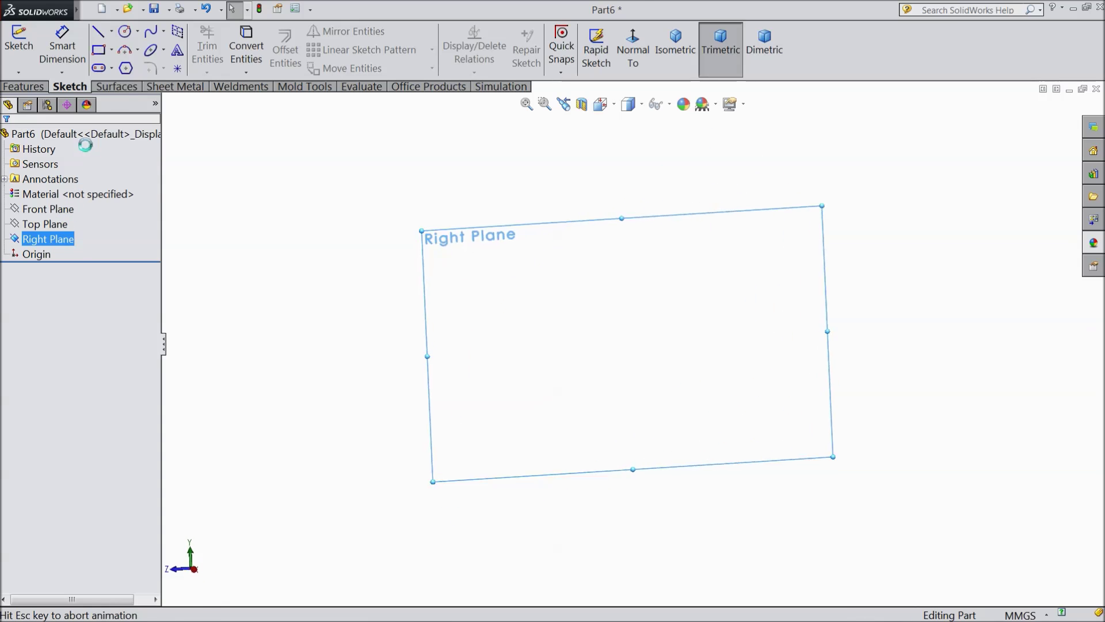
{"action": "left_click", "coordinate": [112, 32]}
{"action": "left_click", "coordinate": [121, 70]}
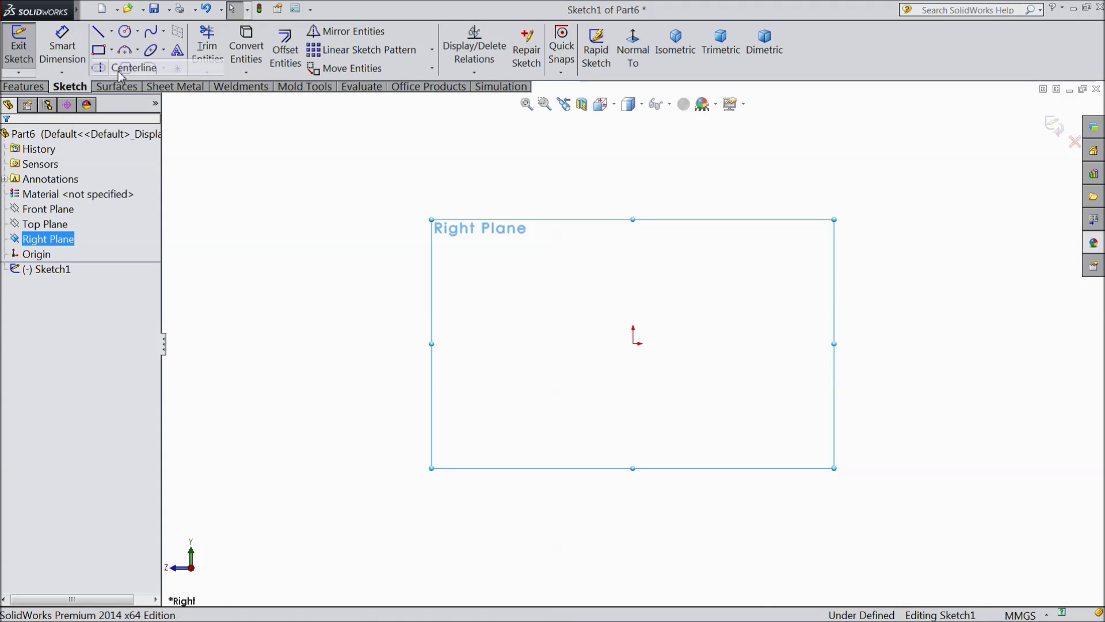
{"action": "left_click", "coordinate": [724, 344]}
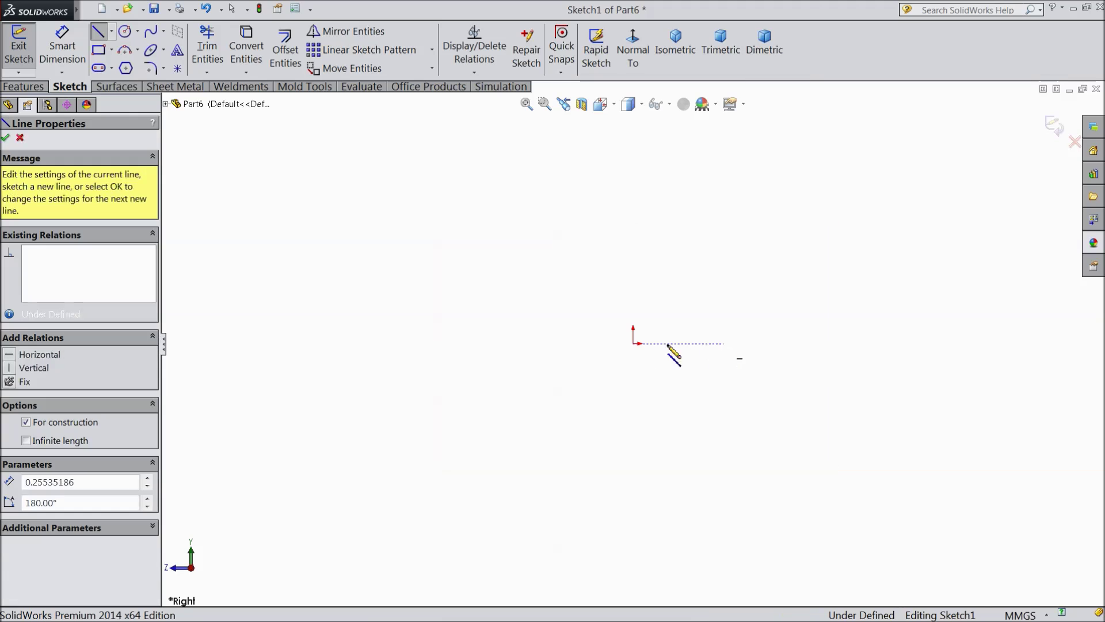
{"action": "left_click", "coordinate": [633, 344]}
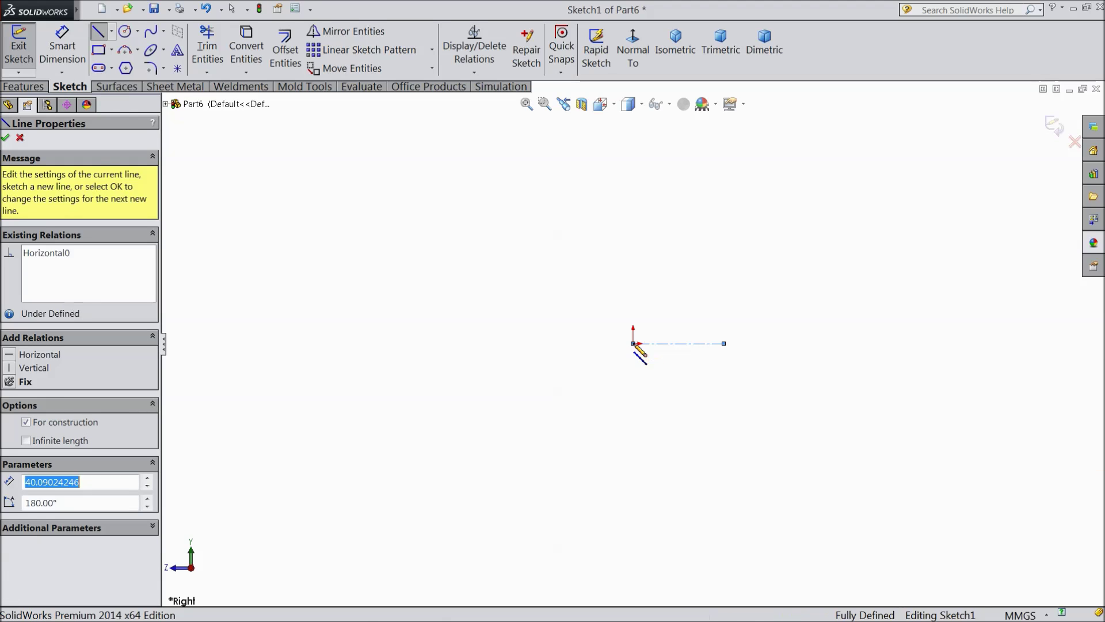
{"action": "right_click", "coordinate": [633, 124]}
{"action": "left_click", "coordinate": [666, 123]}
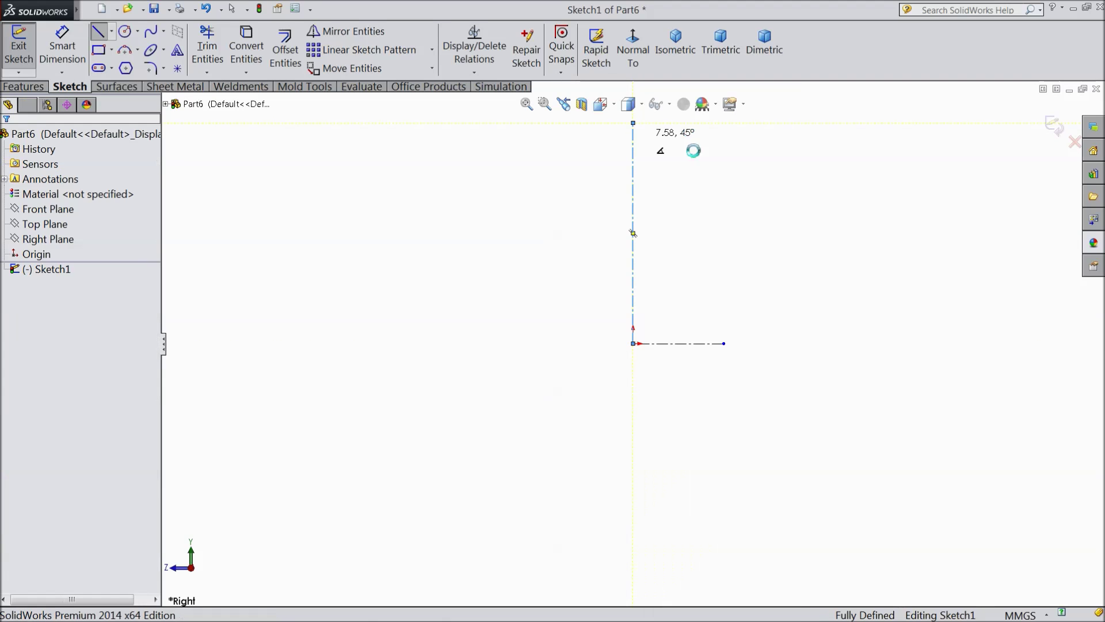
Step: Sketch a two-point spline from the vertical centerline, about 47 mm above the origin, to a point about 50 mm left of the origin
{"action": "scroll", "coordinate": [685, 221], "scroll_direction": "down", "scroll_amount": 1}
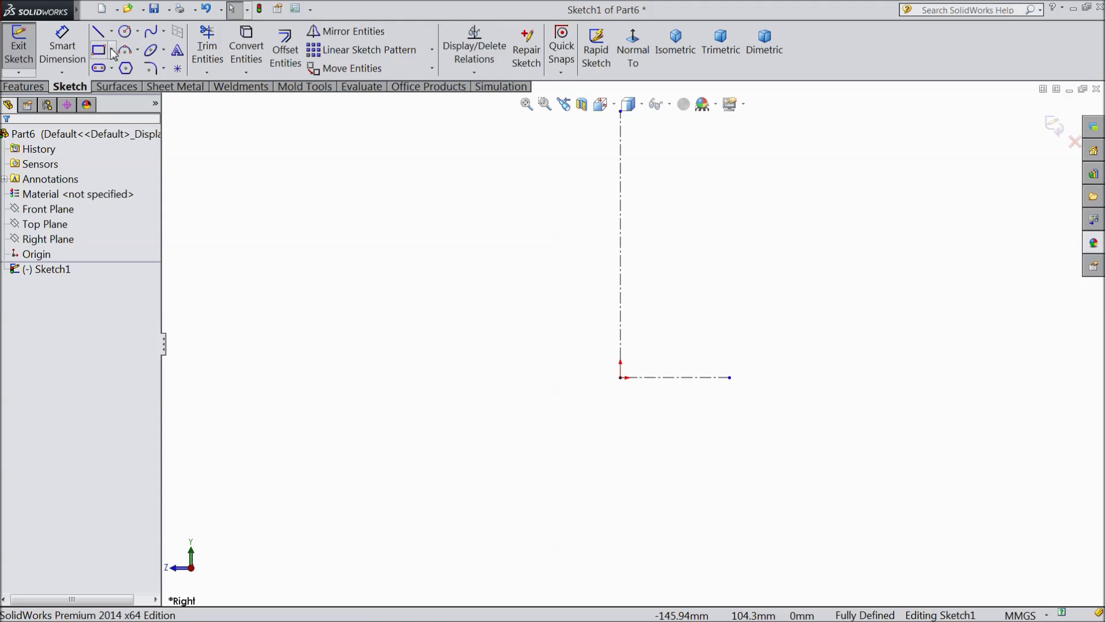
{"action": "left_click", "coordinate": [151, 34]}
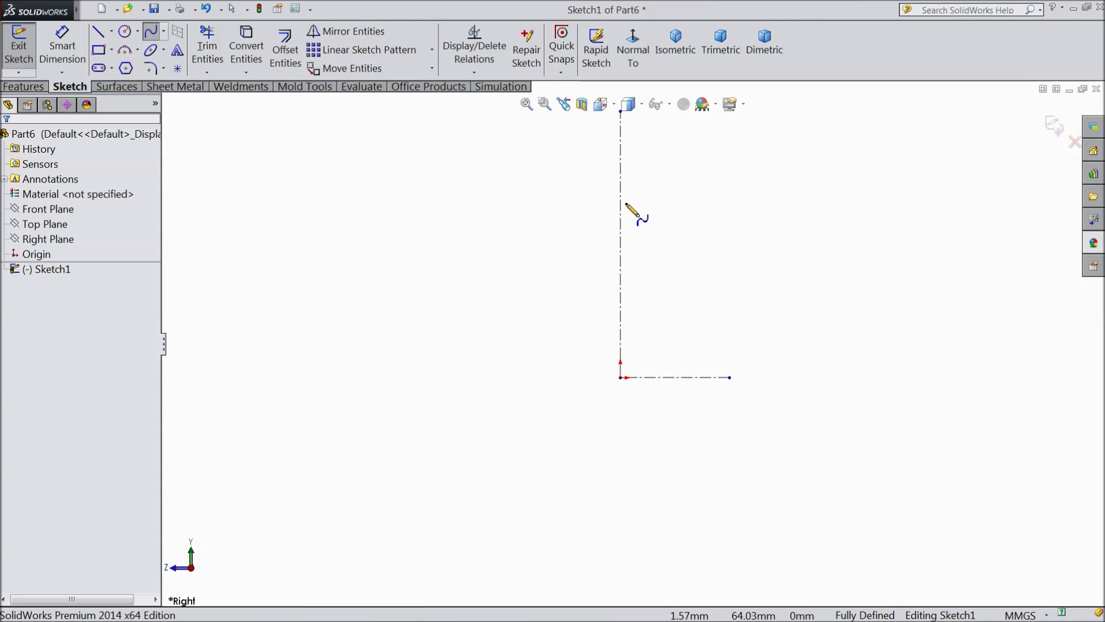
{"action": "scroll", "coordinate": [633, 397], "scroll_direction": "down", "scroll_amount": 2}
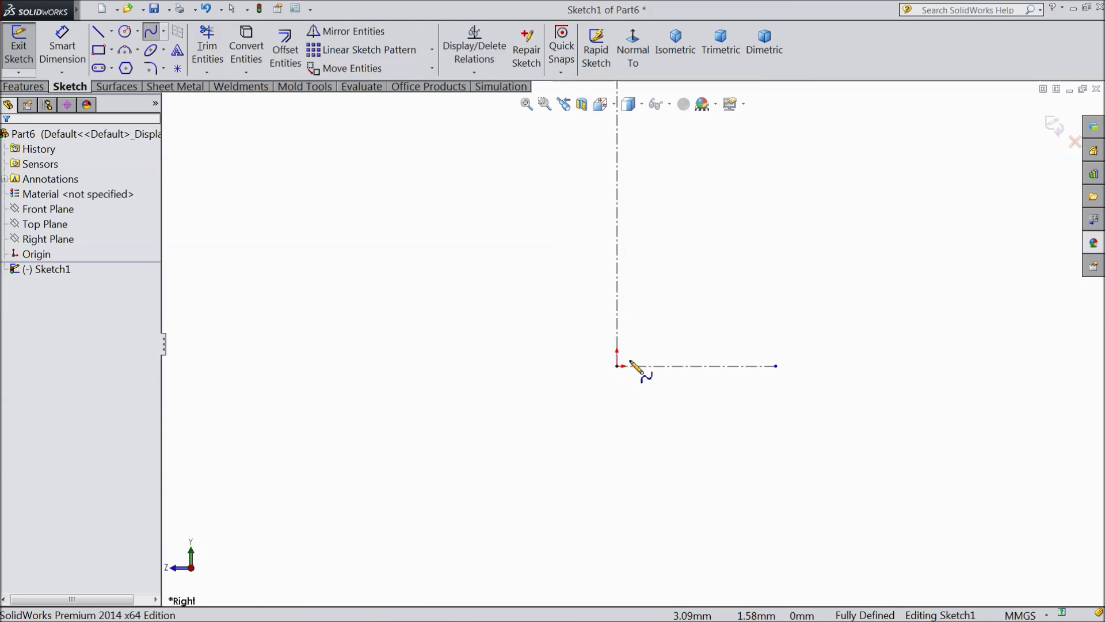
{"action": "left_click", "coordinate": [617, 173]}
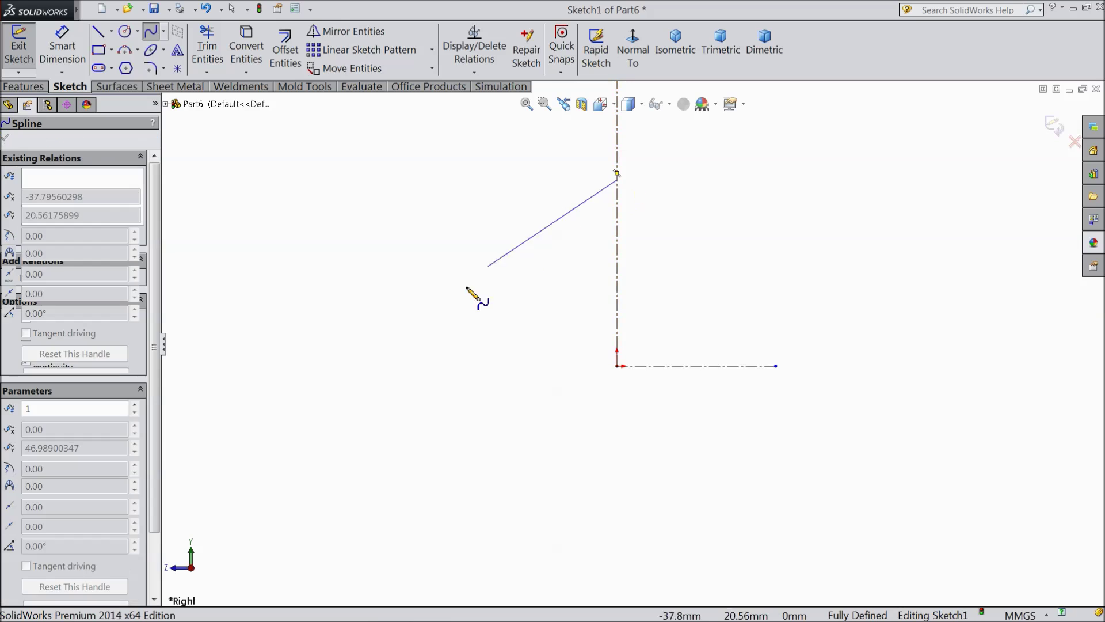
{"action": "left_click", "coordinate": [421, 367]}
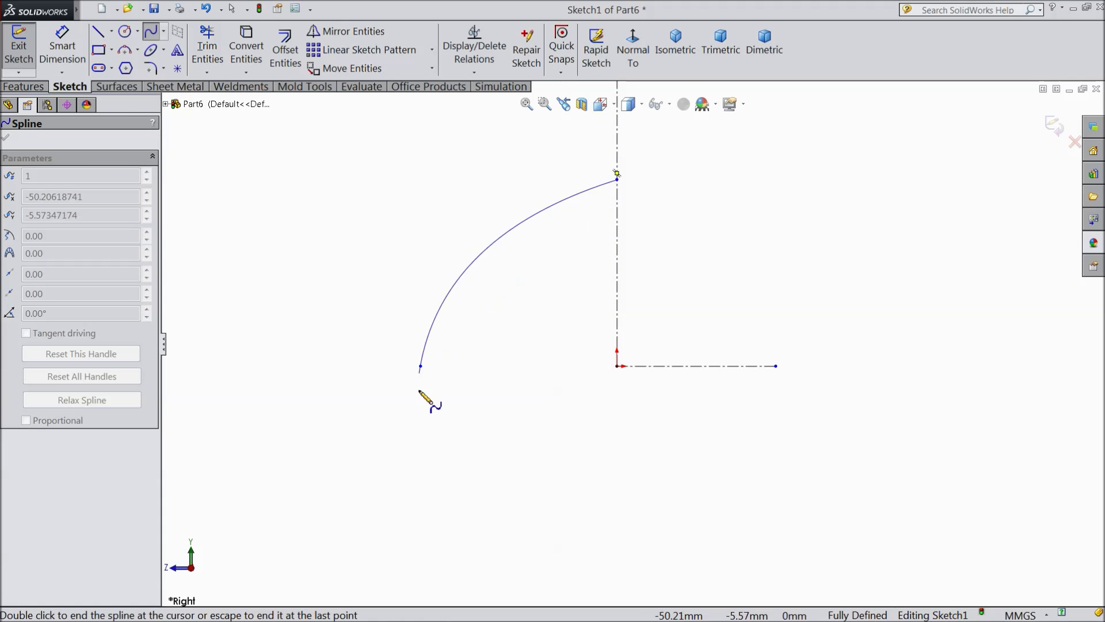
{"action": "right_click", "coordinate": [426, 393]}
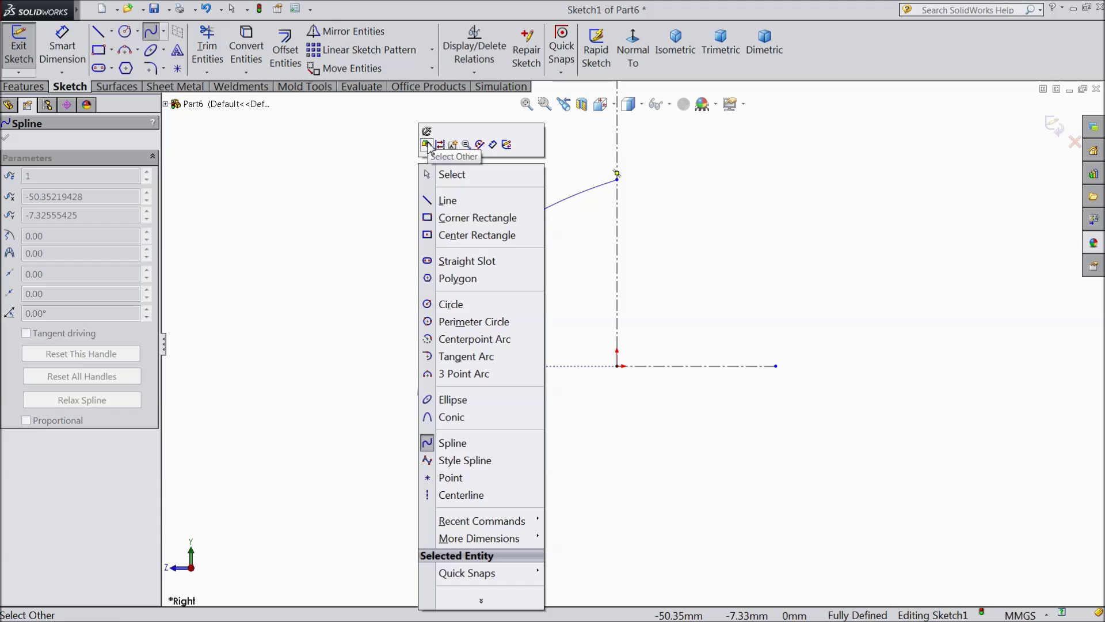
{"action": "left_click", "coordinate": [438, 174]}
Step: Draw a short vertical line straight down from the spline's lower end
{"action": "left_click", "coordinate": [98, 35]}
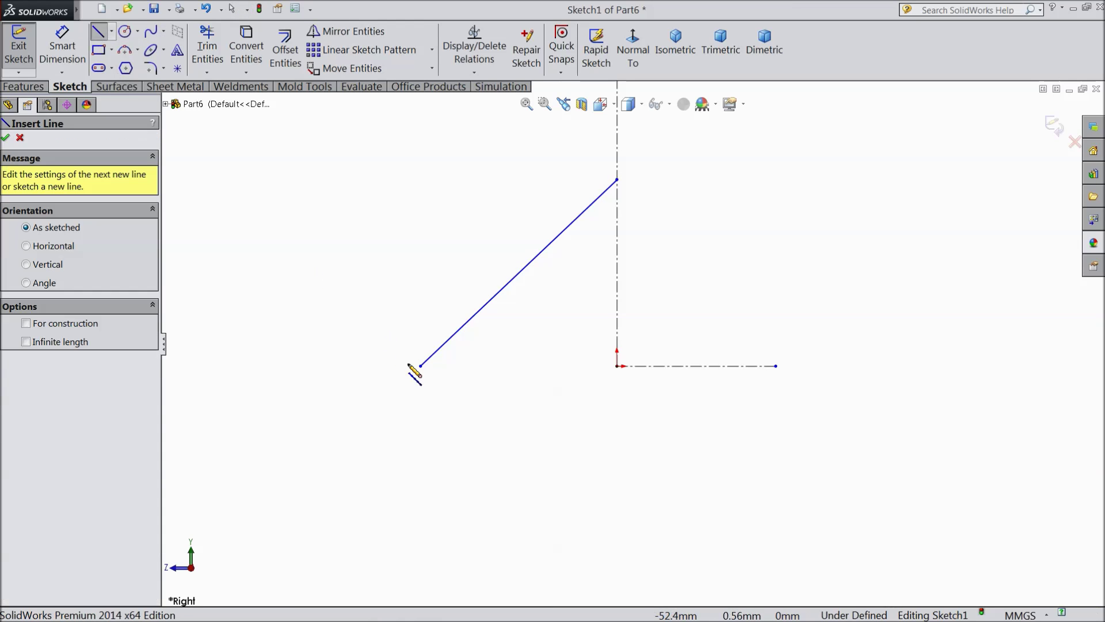
{"action": "left_click", "coordinate": [421, 366]}
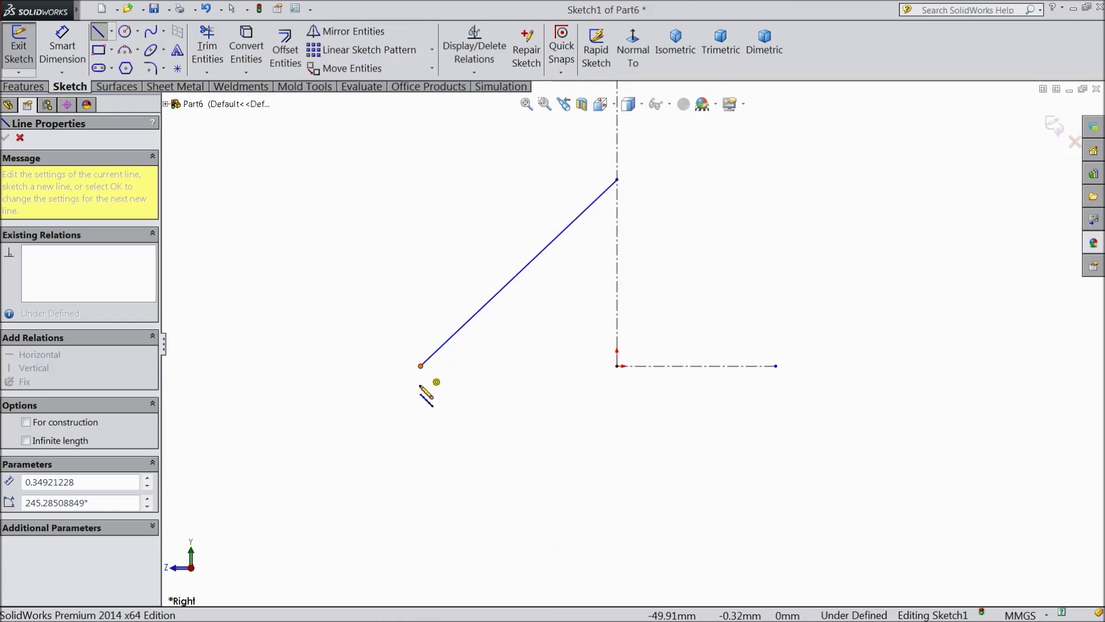
{"action": "right_click", "coordinate": [401, 436]}
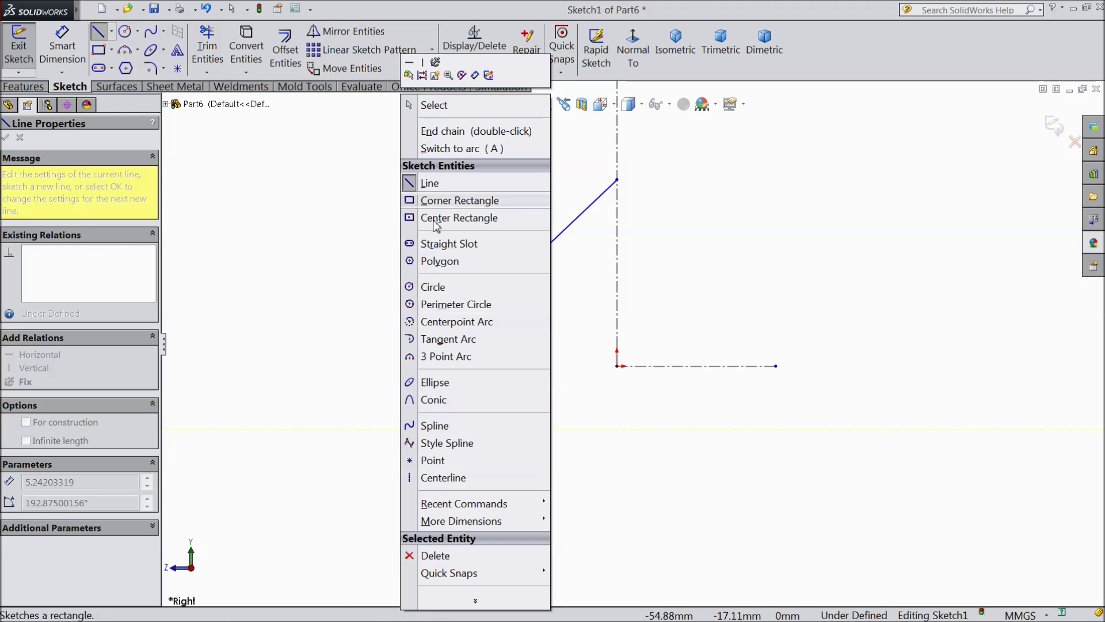
{"action": "left_click", "coordinate": [429, 106]}
Step: Add a horizontal relation between the origin and the spline's lower endpoint
{"action": "scroll", "coordinate": [576, 326], "scroll_direction": "down", "scroll_amount": 1}
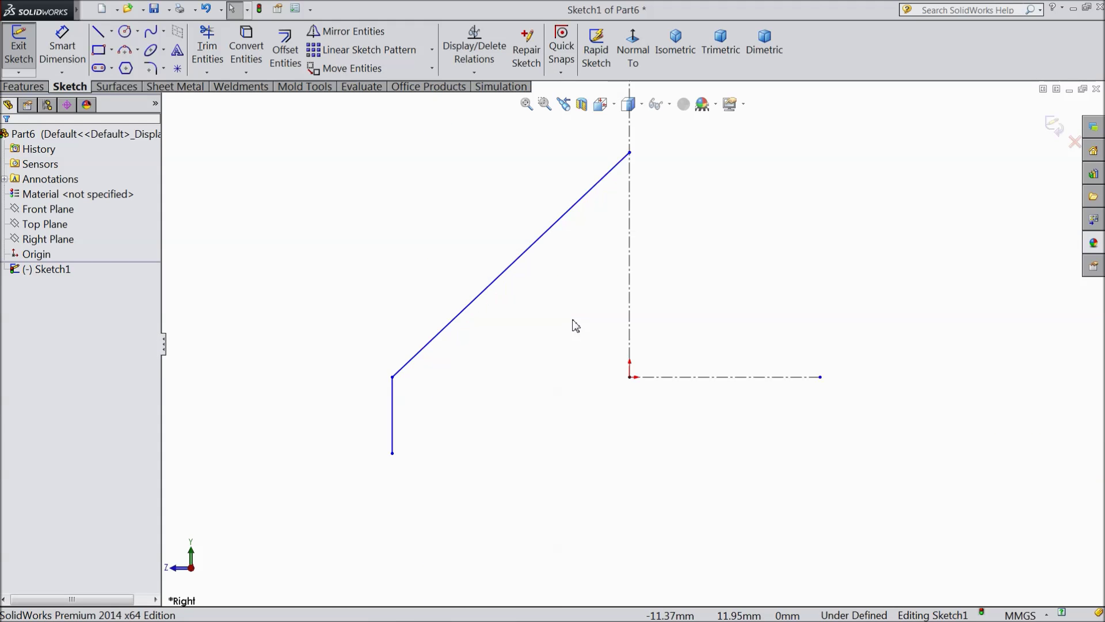
{"action": "left_click", "coordinate": [630, 377]}
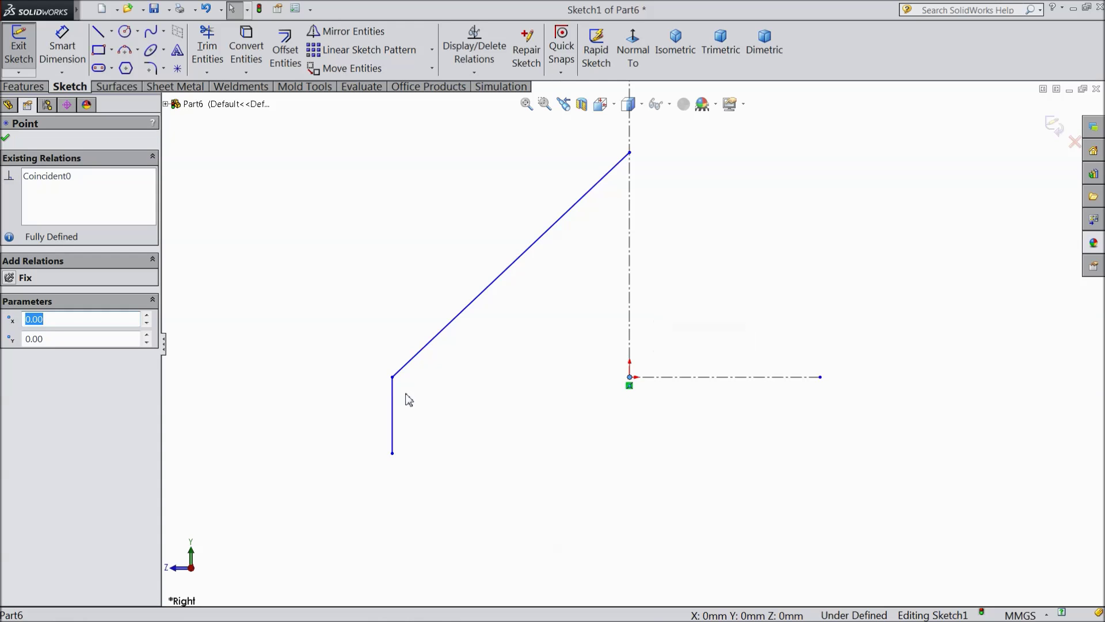
{"action": "left_click", "coordinate": [393, 377], "text": "ctrl"}
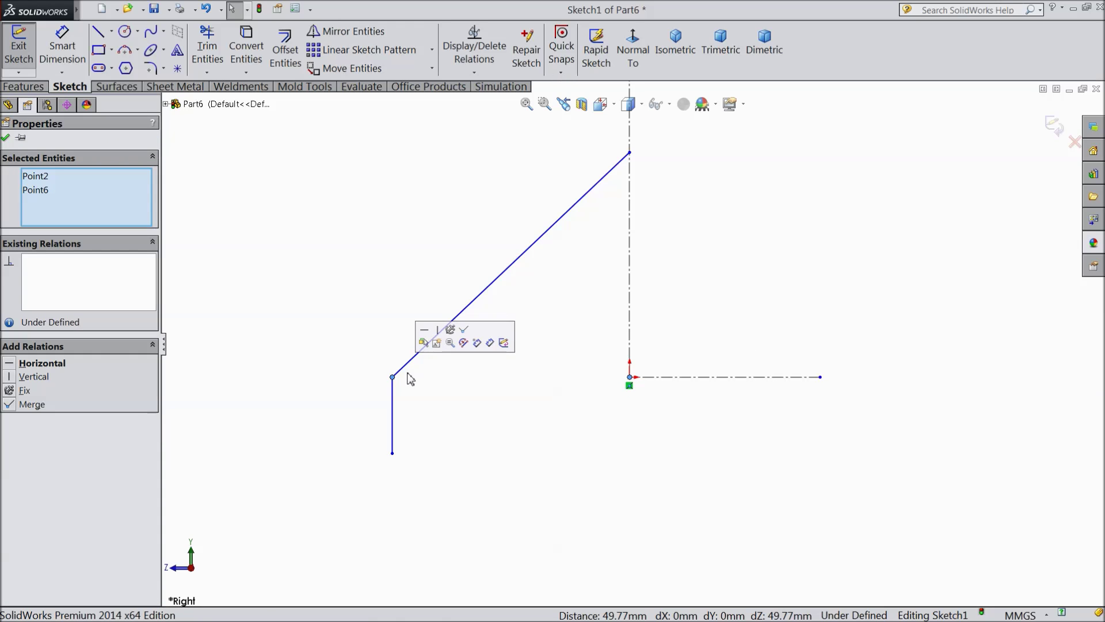
{"action": "left_click", "coordinate": [424, 329]}
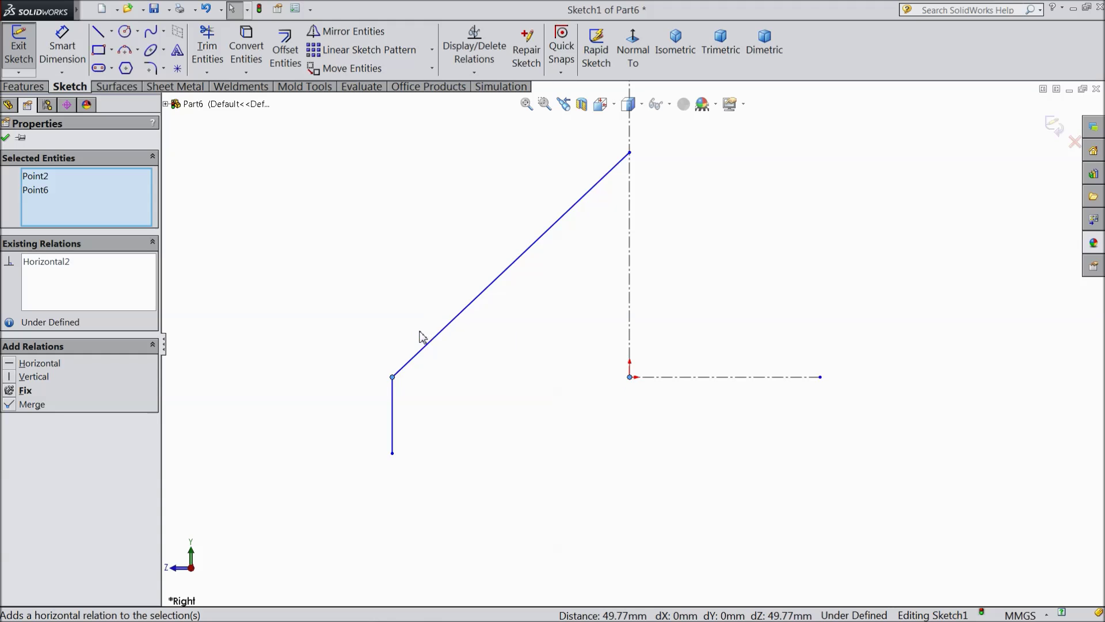
{"action": "left_click", "coordinate": [5, 138]}
{"action": "scroll", "coordinate": [575, 340], "scroll_direction": "up", "scroll_amount": 2}
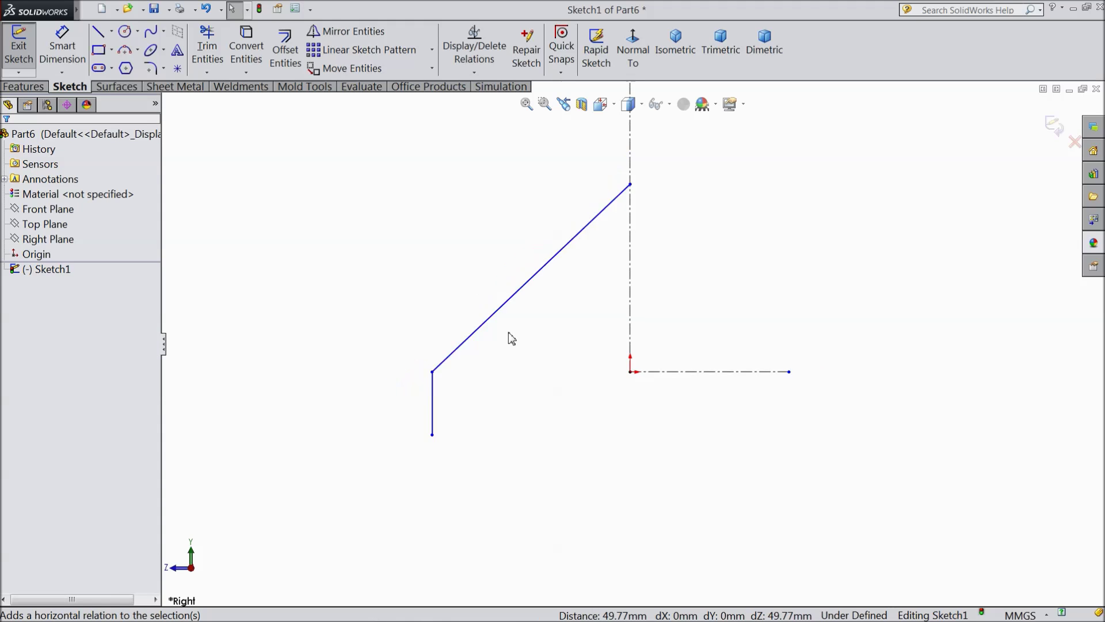
Step: Dimension the horizontal distance from the origin to the spline's lower endpoint as 2081.13 mm
{"action": "scroll", "coordinate": [639, 489], "scroll_direction": "down", "scroll_amount": 1}
{"action": "left_click", "coordinate": [69, 60]}
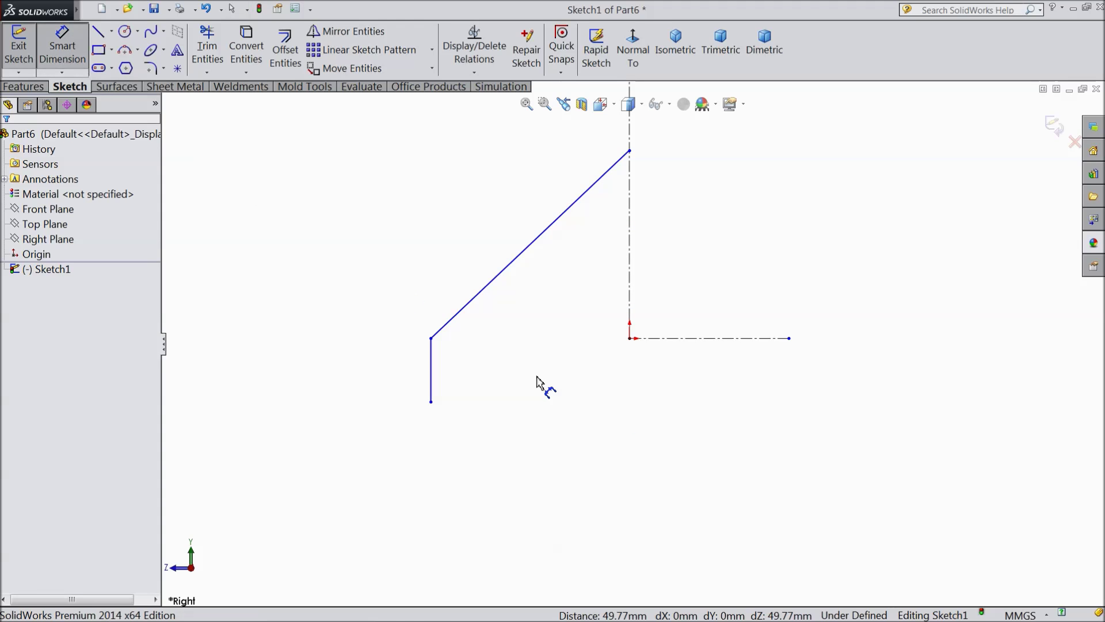
{"action": "scroll", "coordinate": [629, 341], "scroll_direction": "up", "scroll_amount": 1}
{"action": "left_click", "coordinate": [630, 339]}
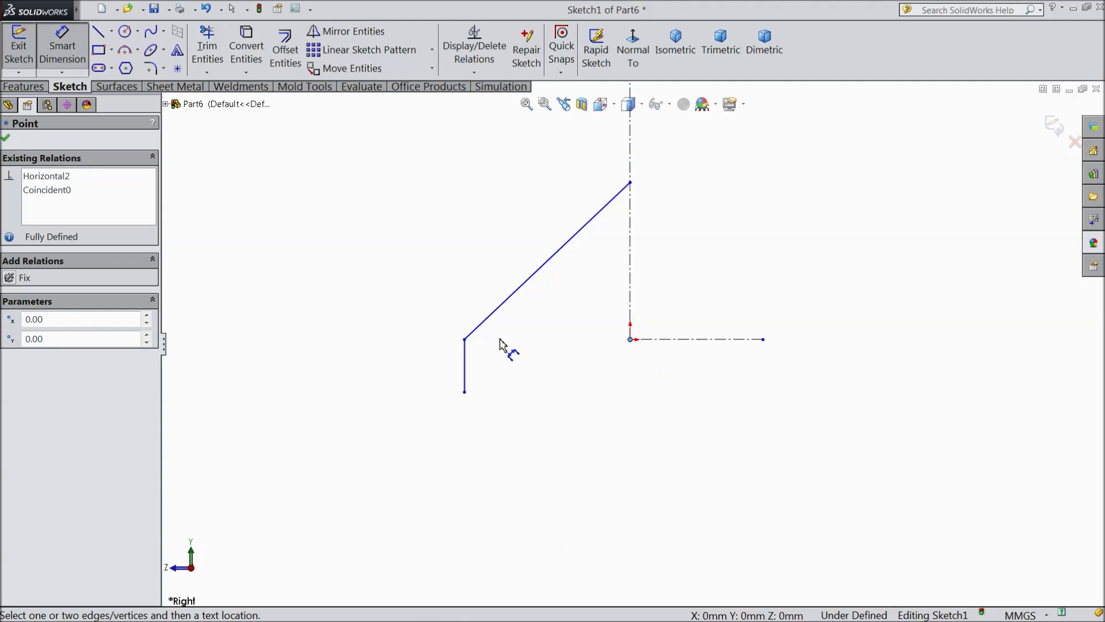
{"action": "left_click", "coordinate": [464, 340]}
{"action": "left_click", "coordinate": [530, 427]}
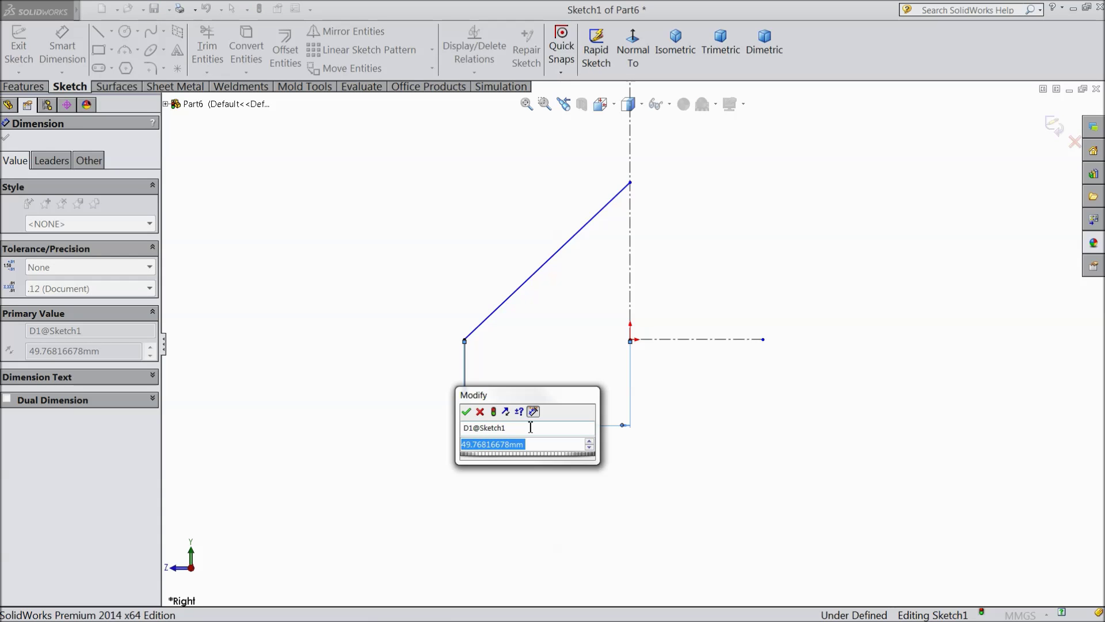
{"action": "type", "text": "2081.13"}
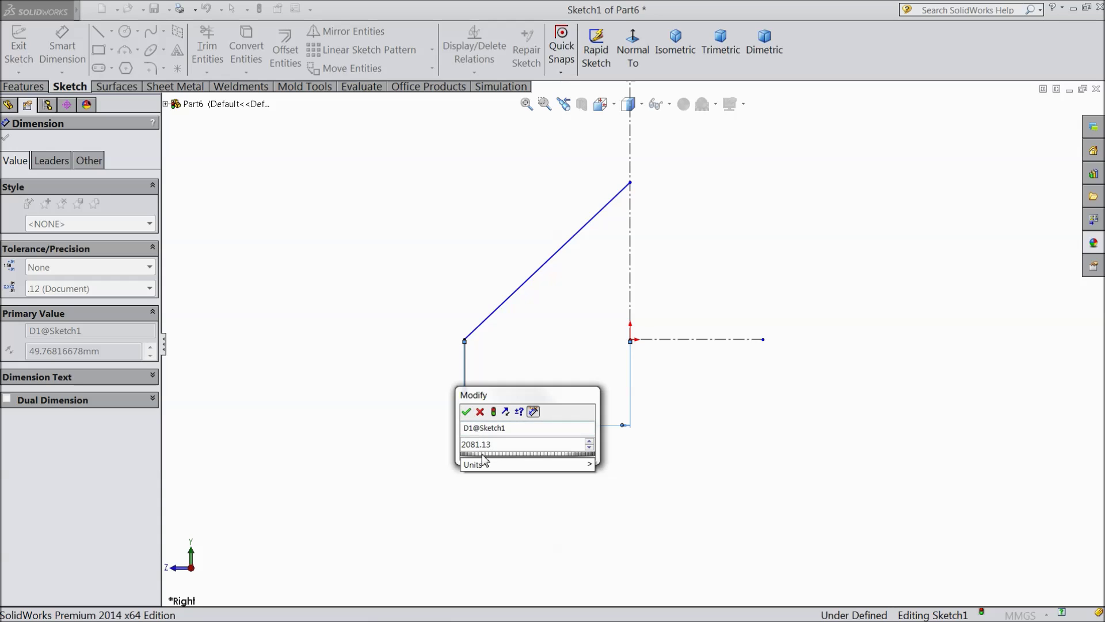
{"action": "left_click", "coordinate": [466, 411]}
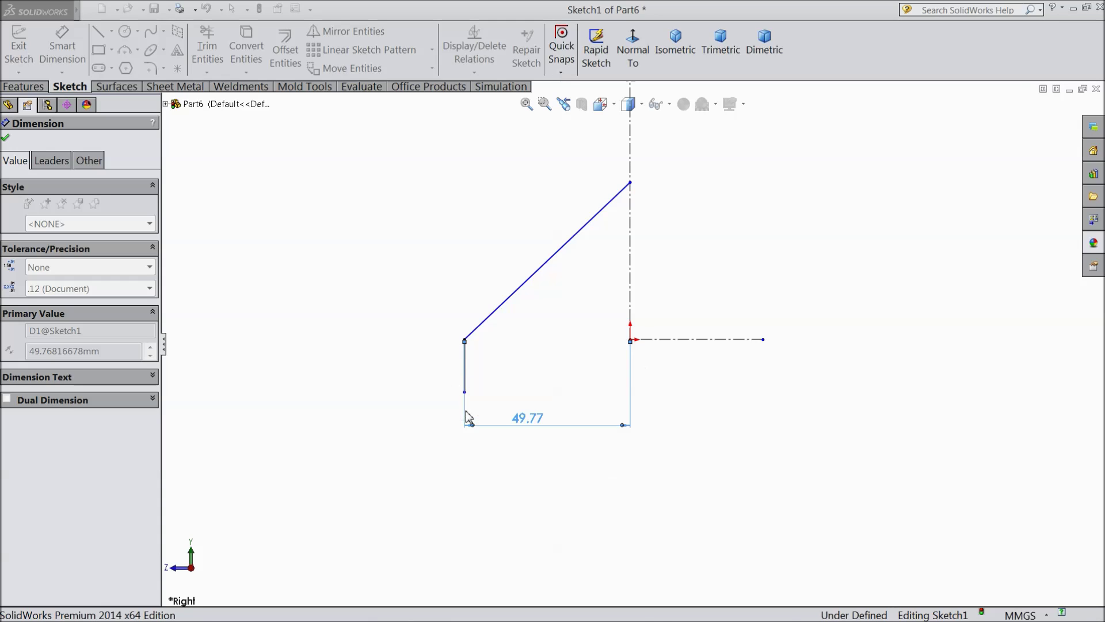
Step: Dimension the height of the spline's upper endpoint above the horizontal centerline as 1044.41 mm
{"action": "scroll", "coordinate": [733, 249], "scroll_direction": "down", "scroll_amount": 1}
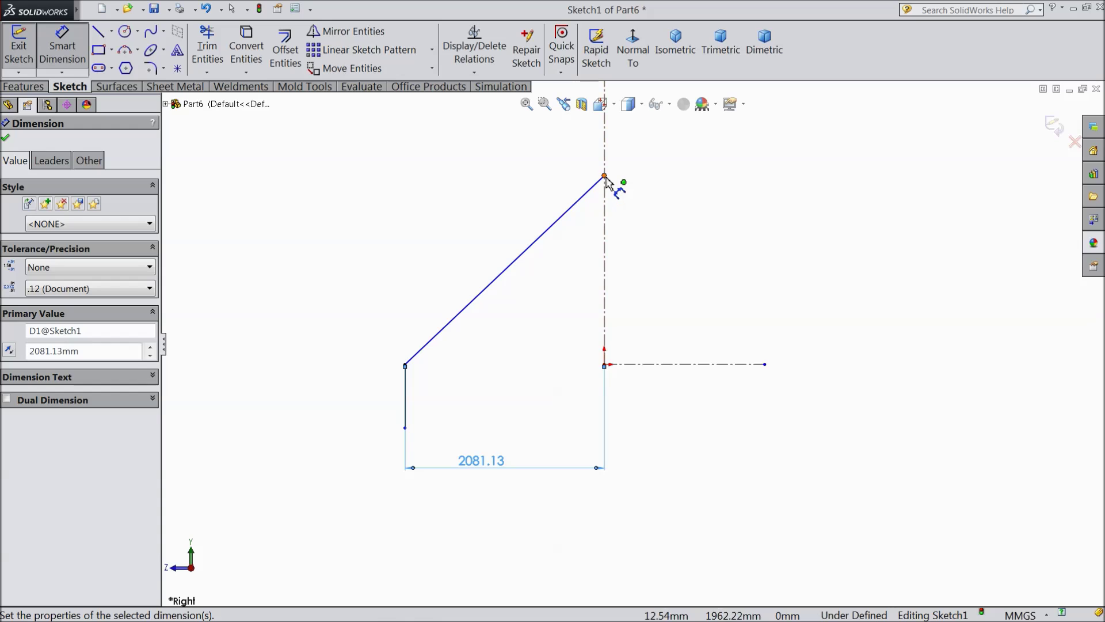
{"action": "left_click", "coordinate": [604, 176]}
{"action": "left_click", "coordinate": [621, 364]}
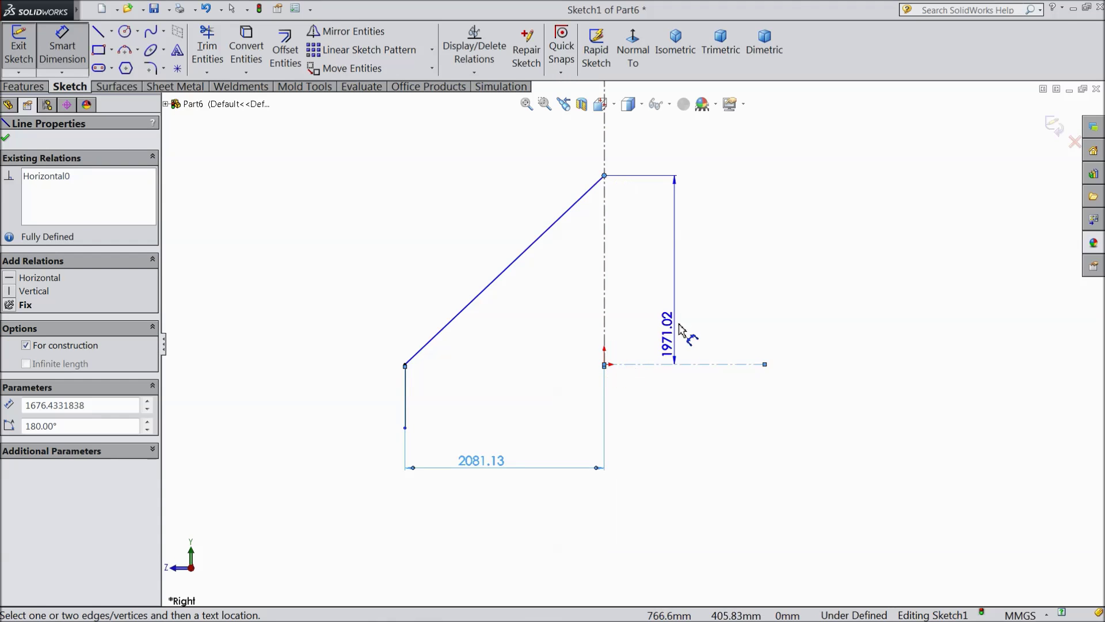
{"action": "left_click", "coordinate": [681, 279]}
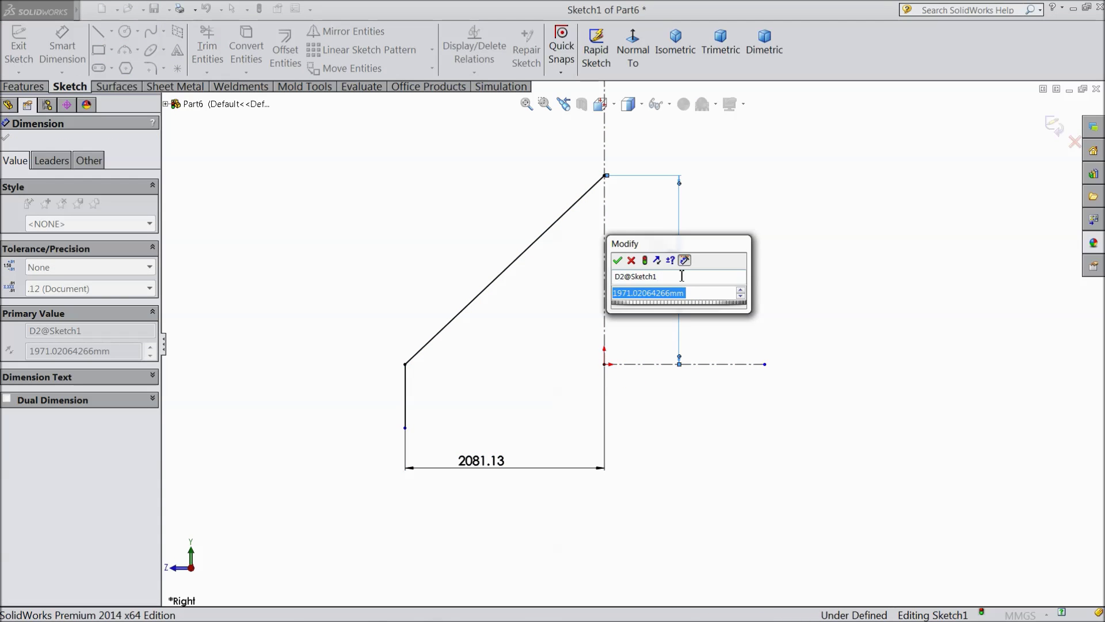
{"action": "type", "text": "1044"}
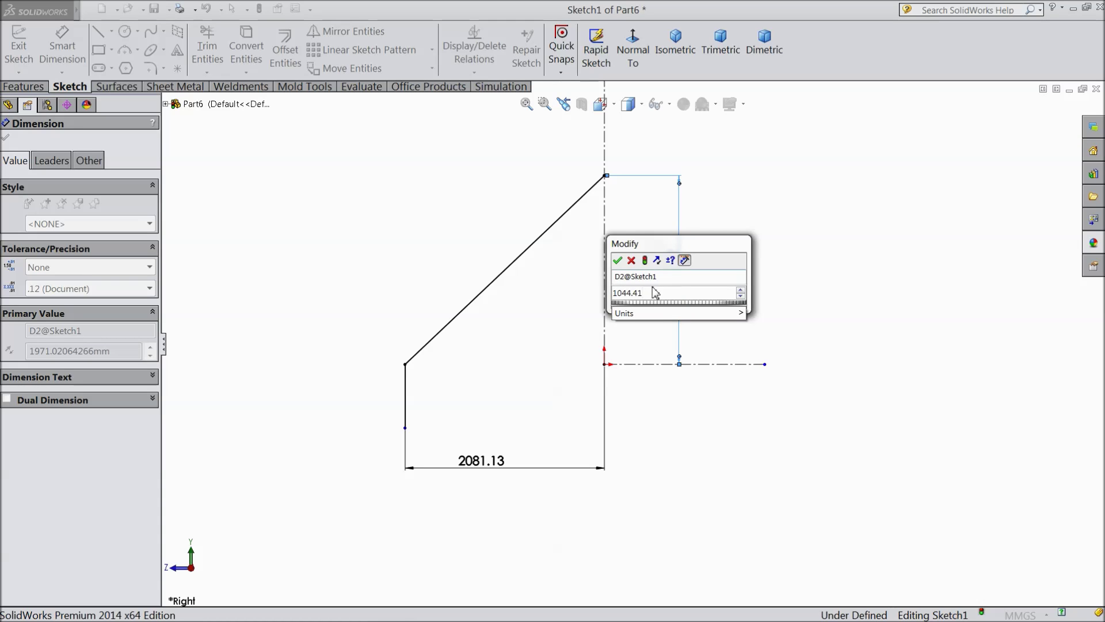
{"action": "left_click", "coordinate": [619, 262]}
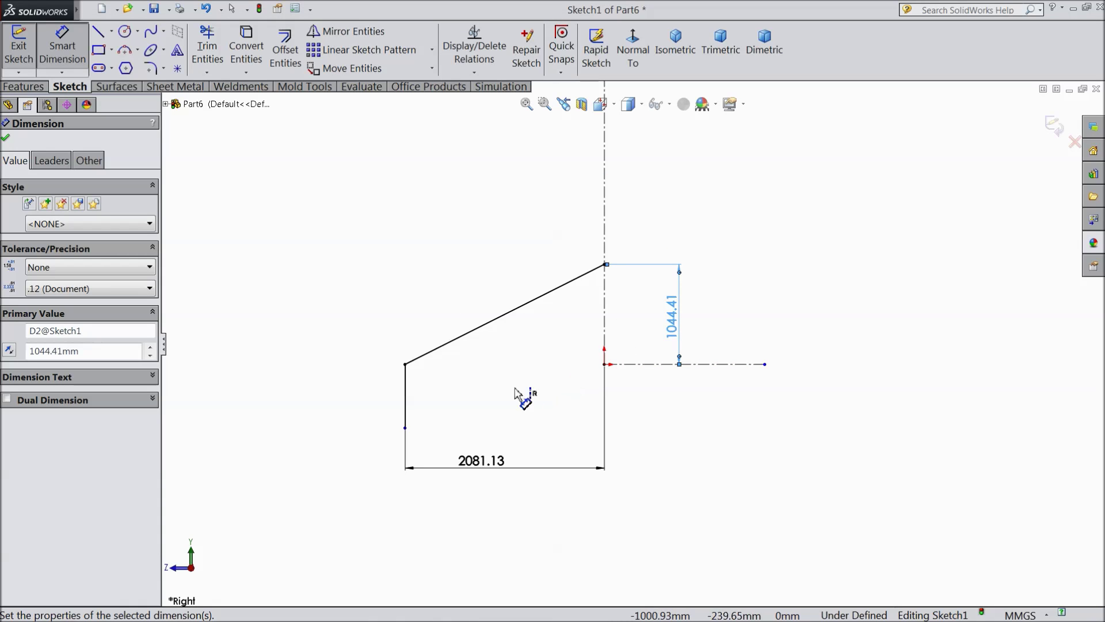
Step: Dimension the length of the vertical line below the spline as 744.115 mm
{"action": "scroll", "coordinate": [403, 410], "scroll_direction": "down", "scroll_amount": 4}
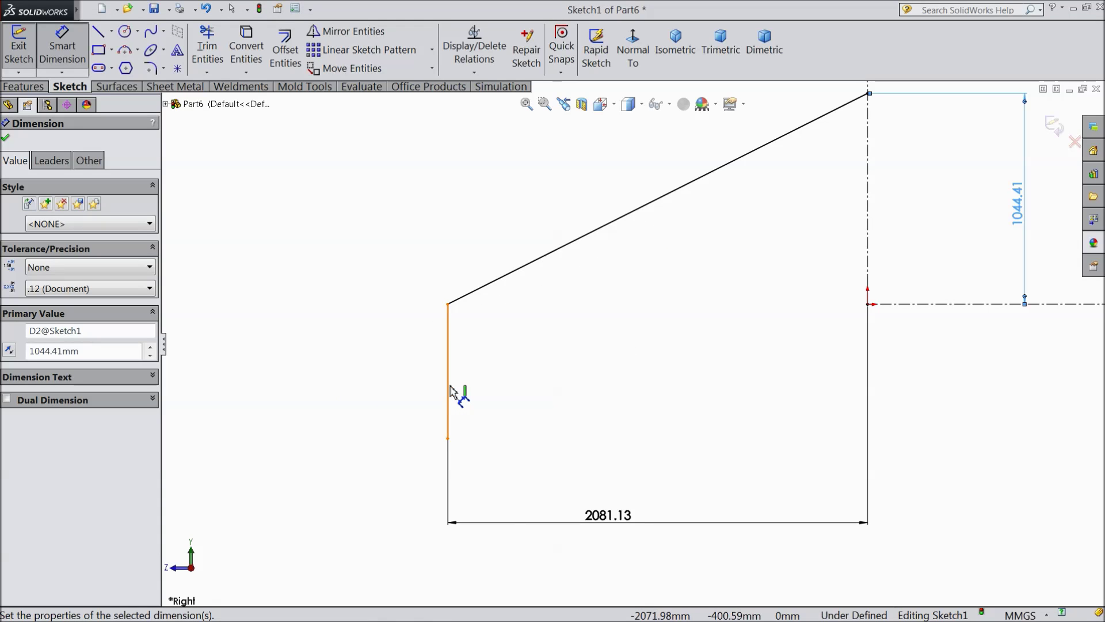
{"action": "left_click", "coordinate": [448, 393]}
{"action": "left_click", "coordinate": [512, 387]}
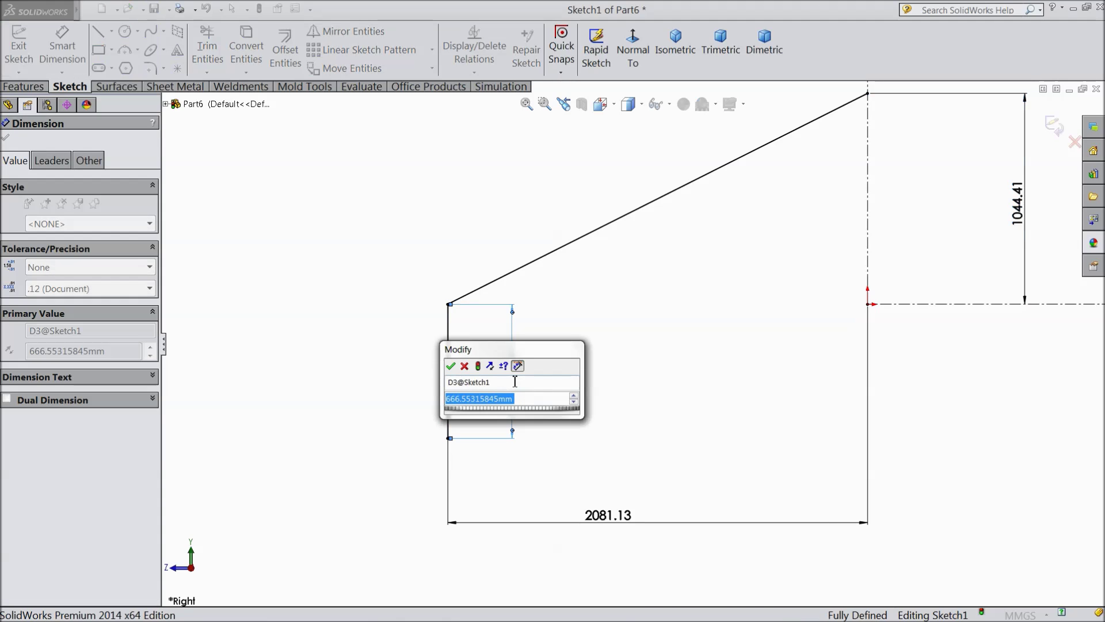
{"action": "scroll", "coordinate": [515, 382], "scroll_direction": "down", "scroll_amount": 1}
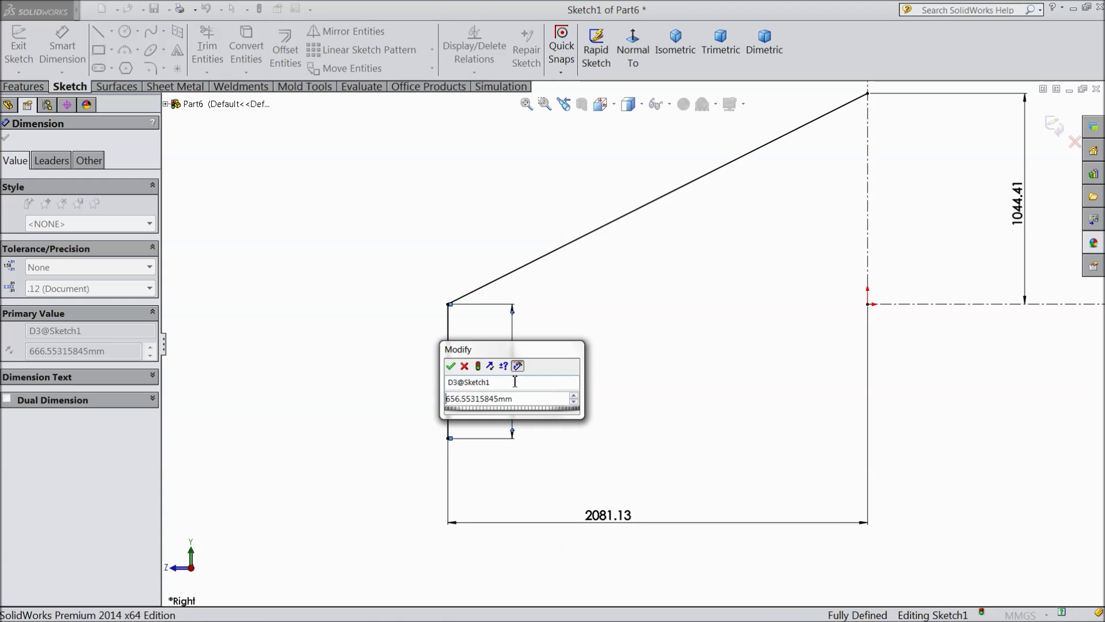
{"action": "type", "text": "744.115"}
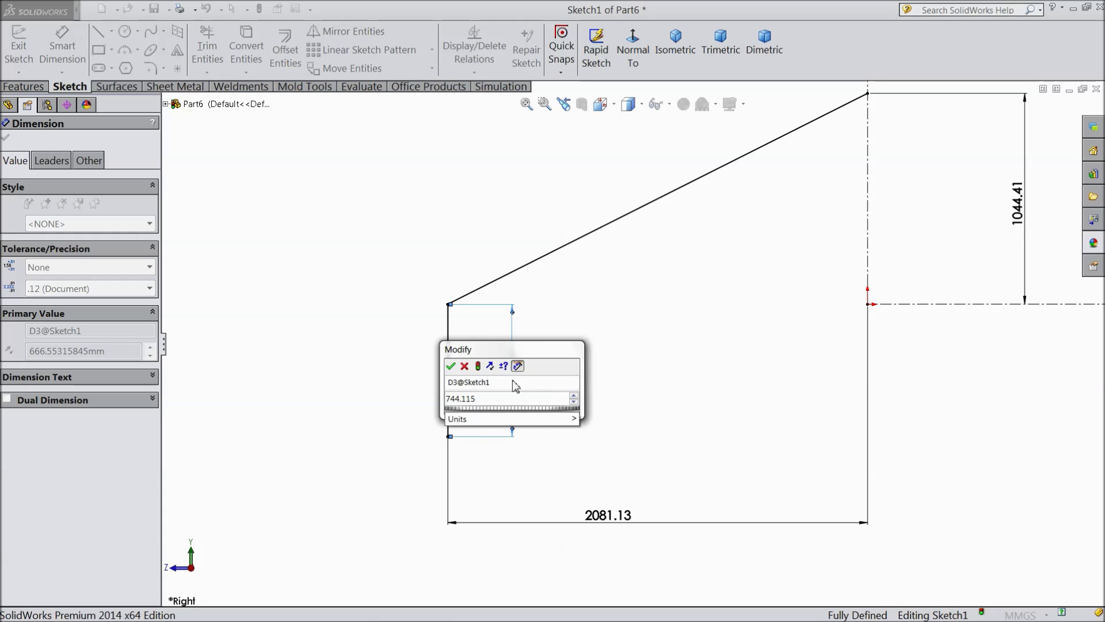
{"action": "left_click", "coordinate": [451, 366]}
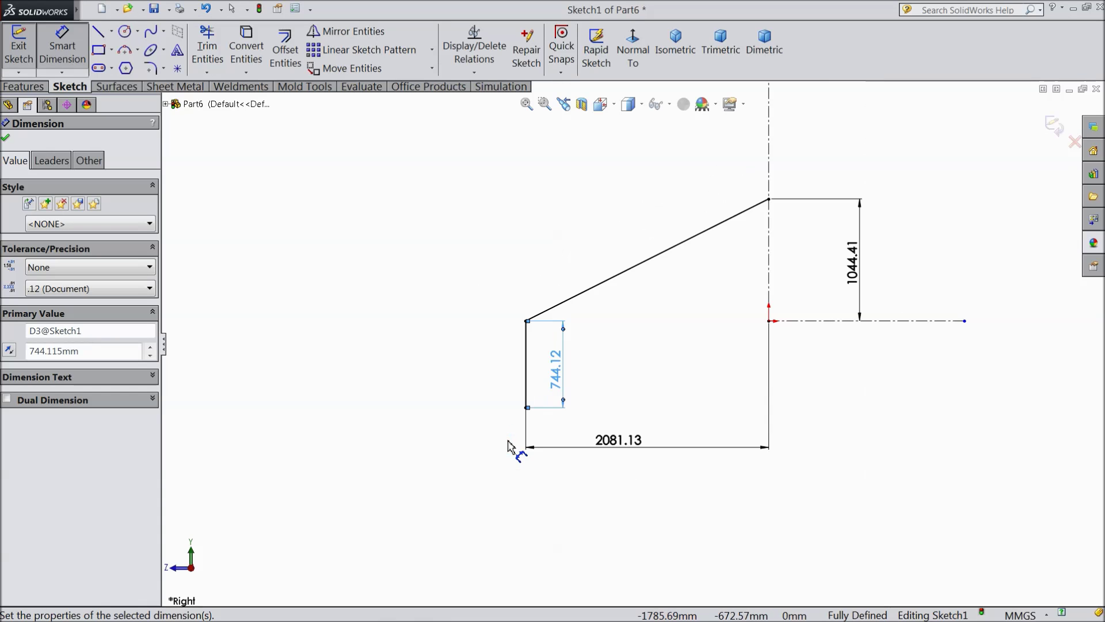
{"action": "left_click", "coordinate": [7, 139]}
Step: Make the tangent handle at the spline's upper end horizontal so the profile curves into a dome
{"action": "scroll", "coordinate": [651, 244], "scroll_direction": "down", "scroll_amount": 4}
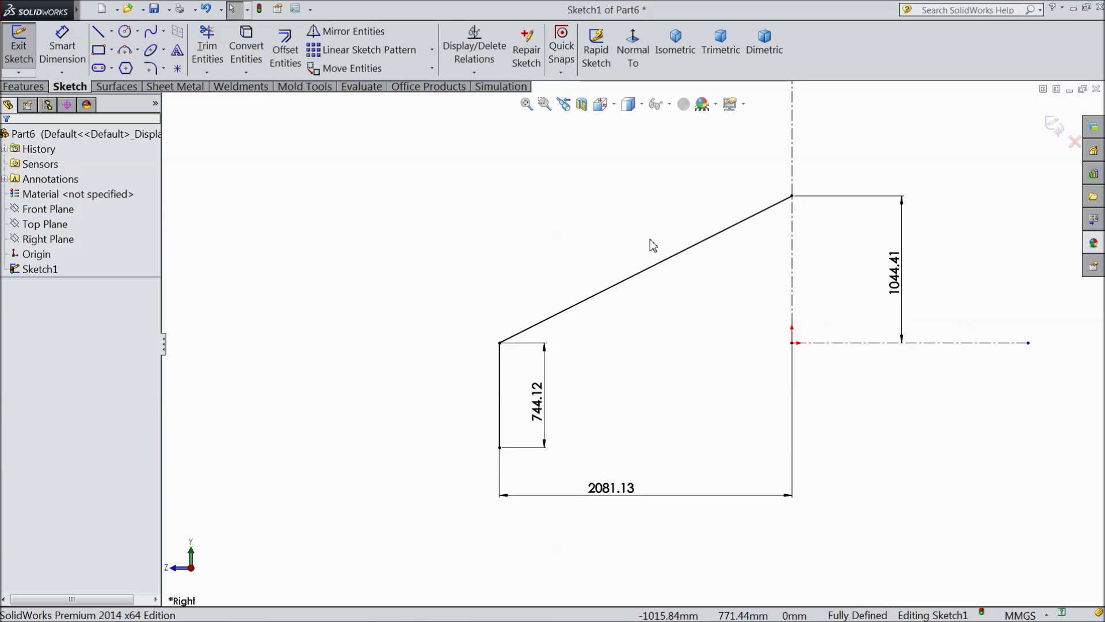
{"action": "left_click", "coordinate": [661, 284]}
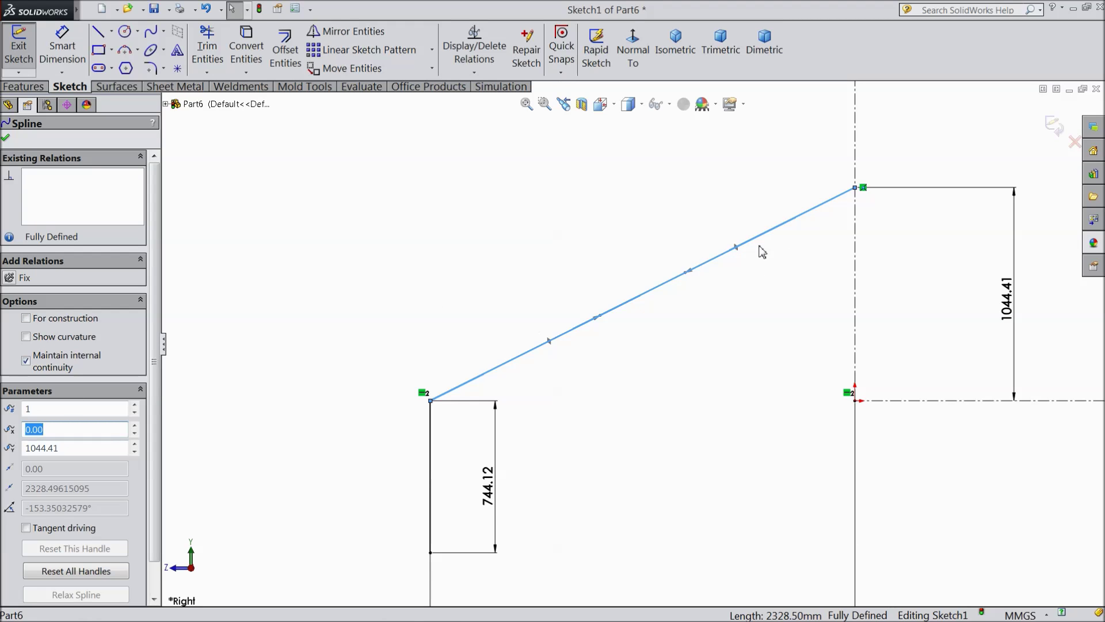
{"action": "left_click", "coordinate": [737, 248]}
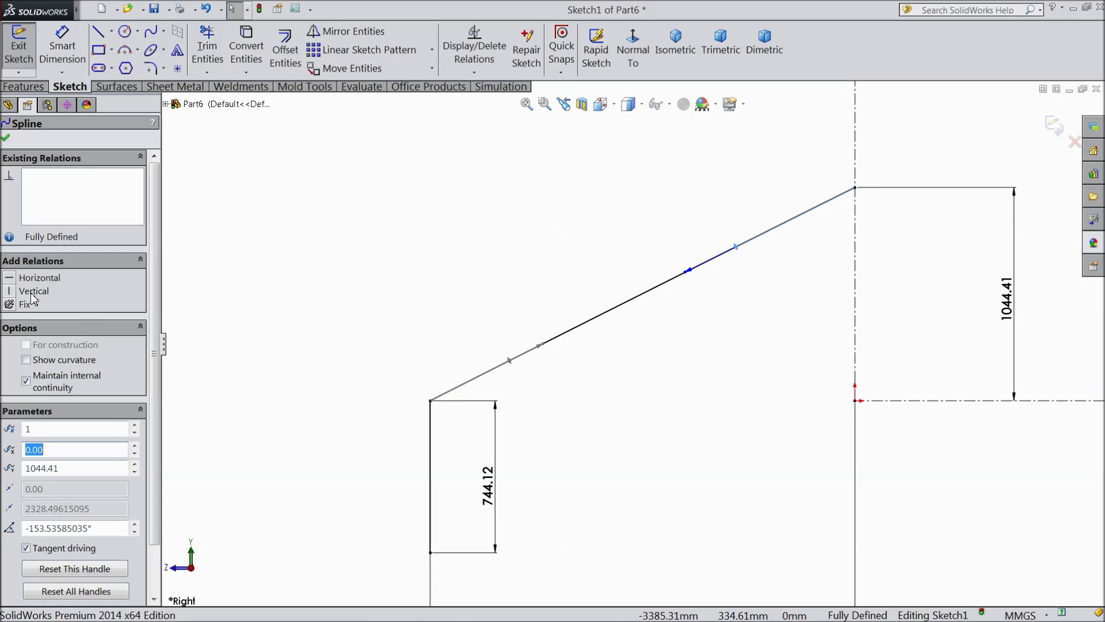
{"action": "left_click", "coordinate": [35, 280]}
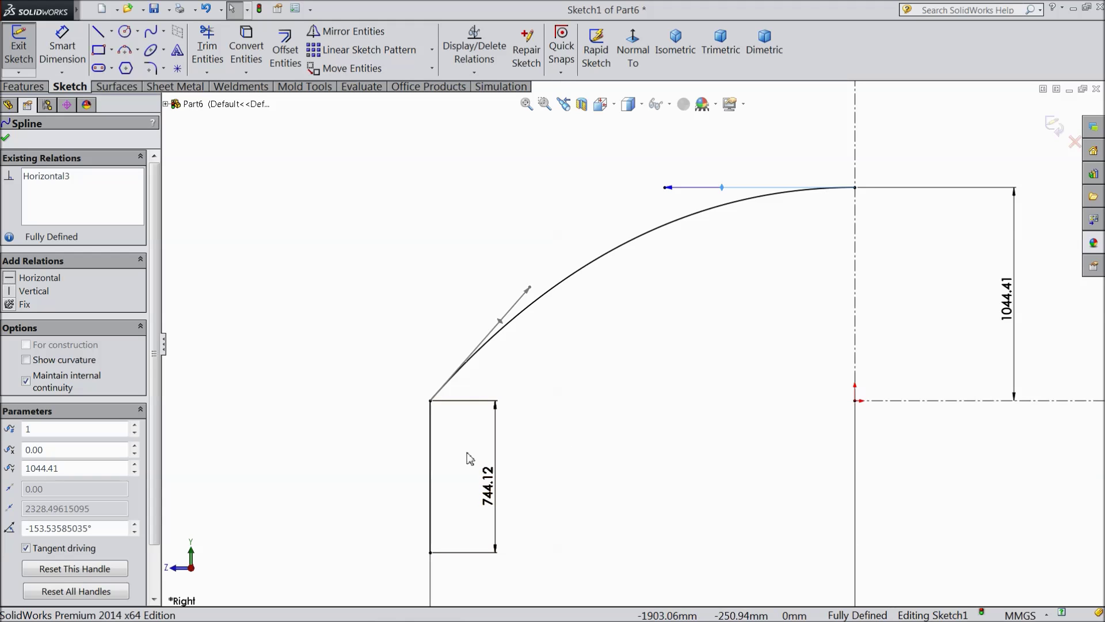
{"action": "left_click", "coordinate": [6, 139]}
Step: Offset the dome spline and the vertical line outward by 48.89 mm to give the profile its wall thickness
{"action": "left_click", "coordinate": [285, 51]}
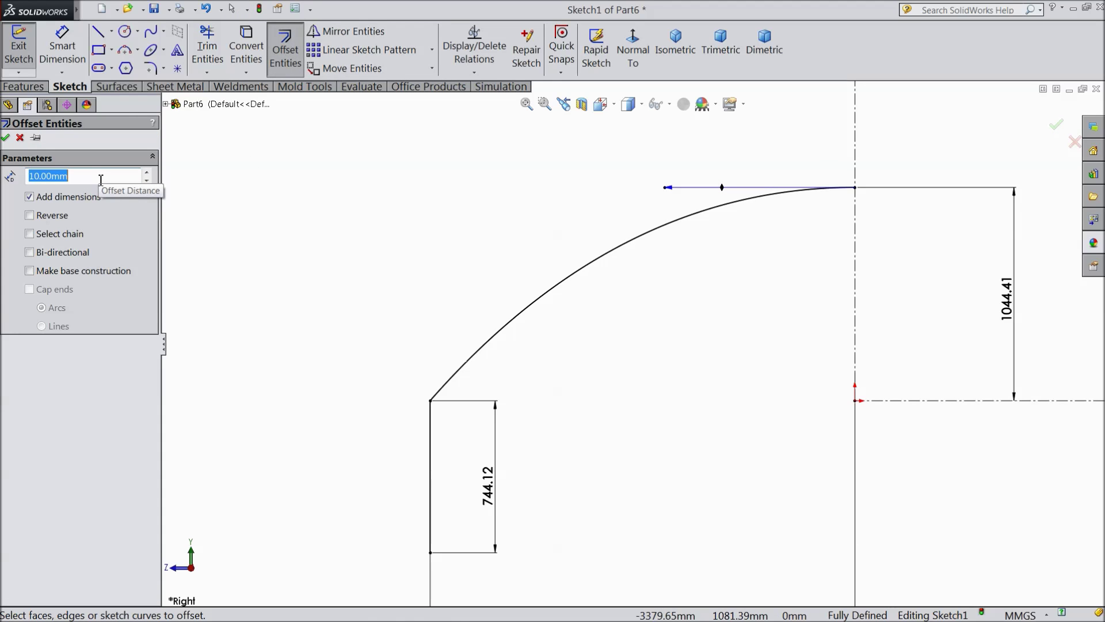
{"action": "type", "text": "48.89"}
{"action": "left_click", "coordinate": [582, 278]}
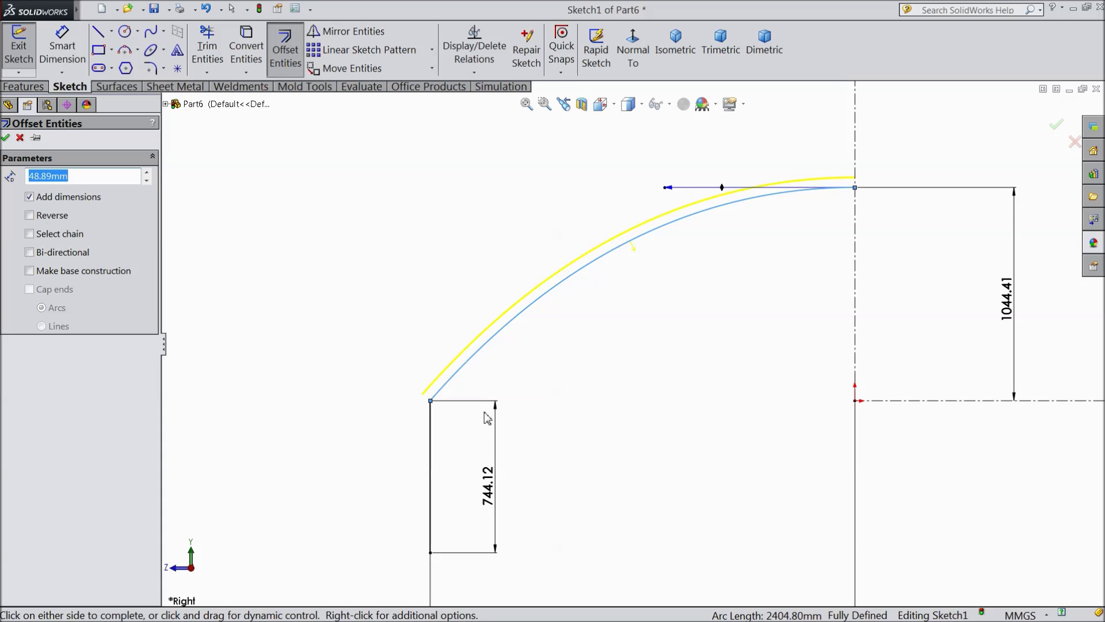
{"action": "left_click", "coordinate": [432, 449]}
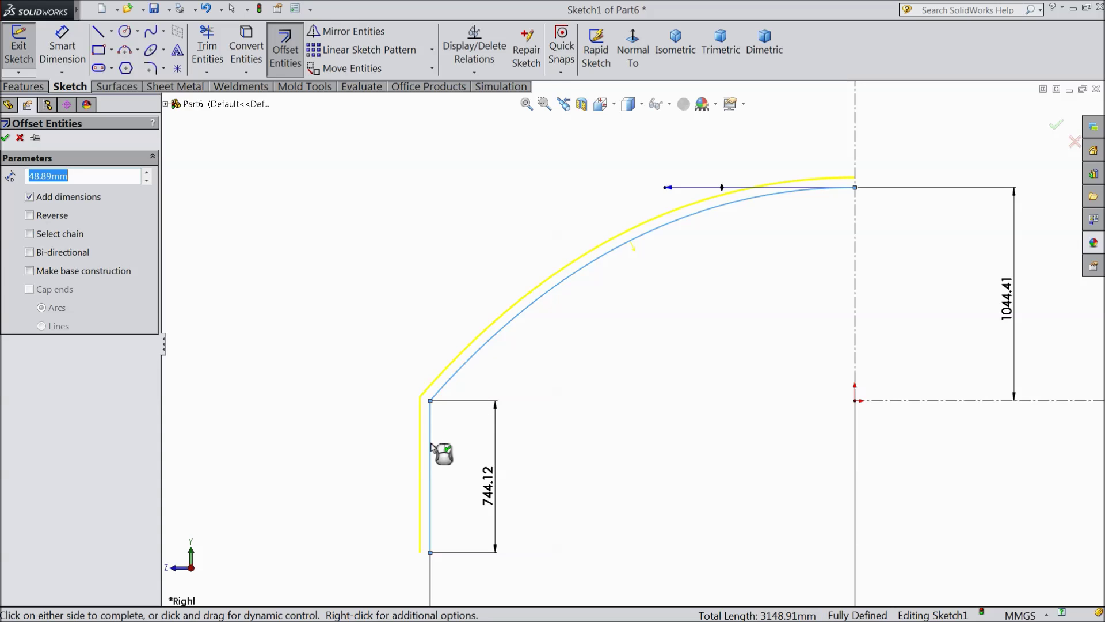
{"action": "left_click", "coordinate": [5, 139]}
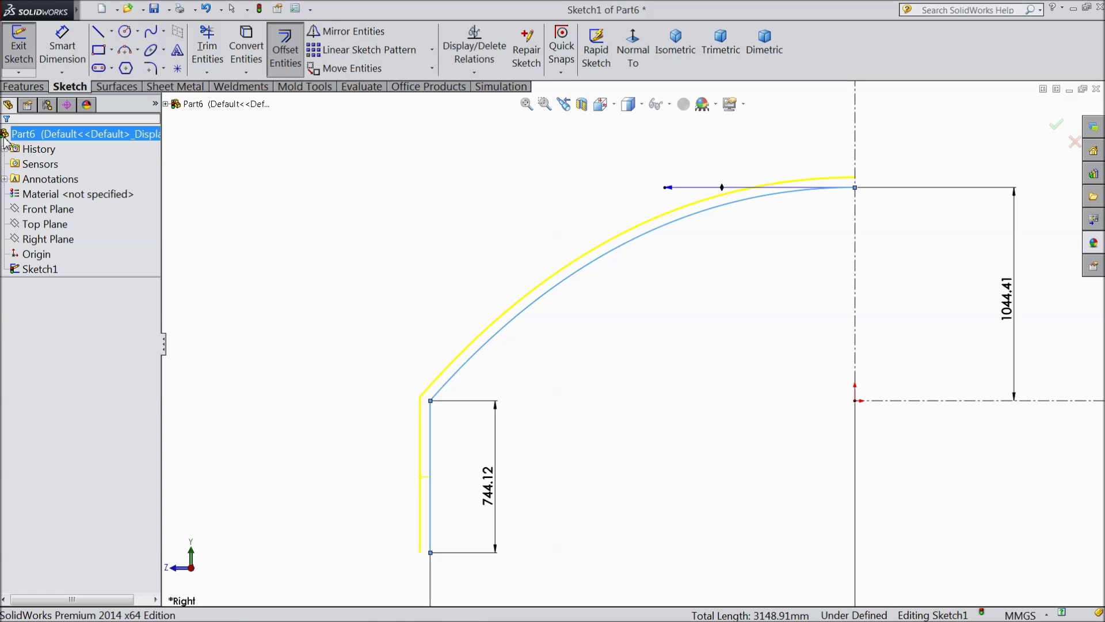
Step: Sketch a flange outline about 225 mm wide and 90 mm high outward from the inner wall's lower endpoint, ending on the outer wall line
{"action": "left_click", "coordinate": [99, 33]}
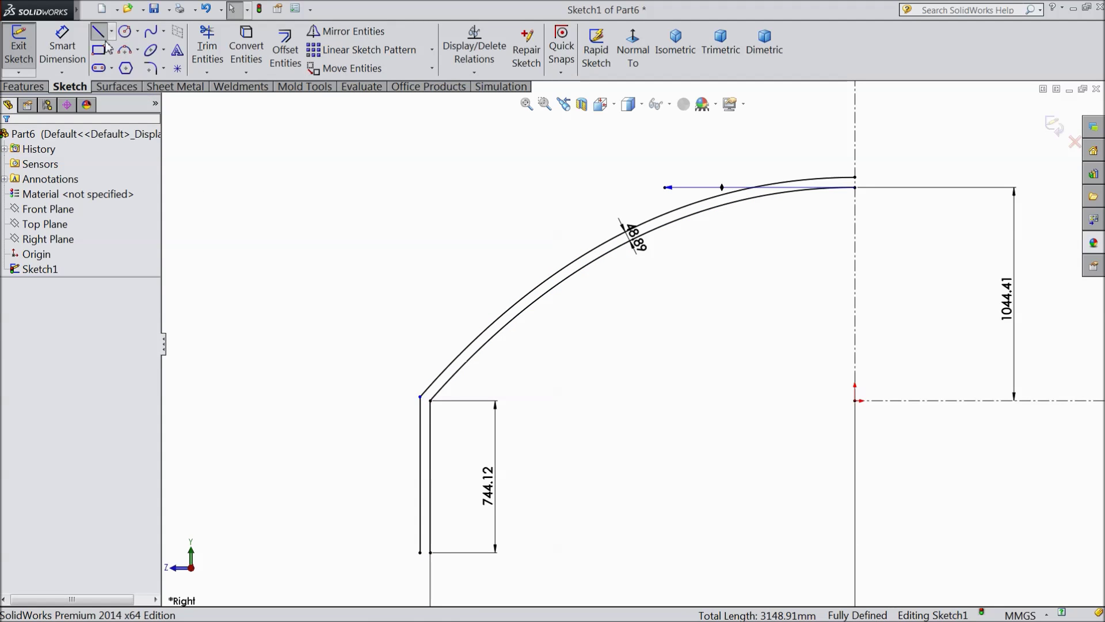
{"action": "scroll", "coordinate": [415, 470], "scroll_direction": "down", "scroll_amount": 5}
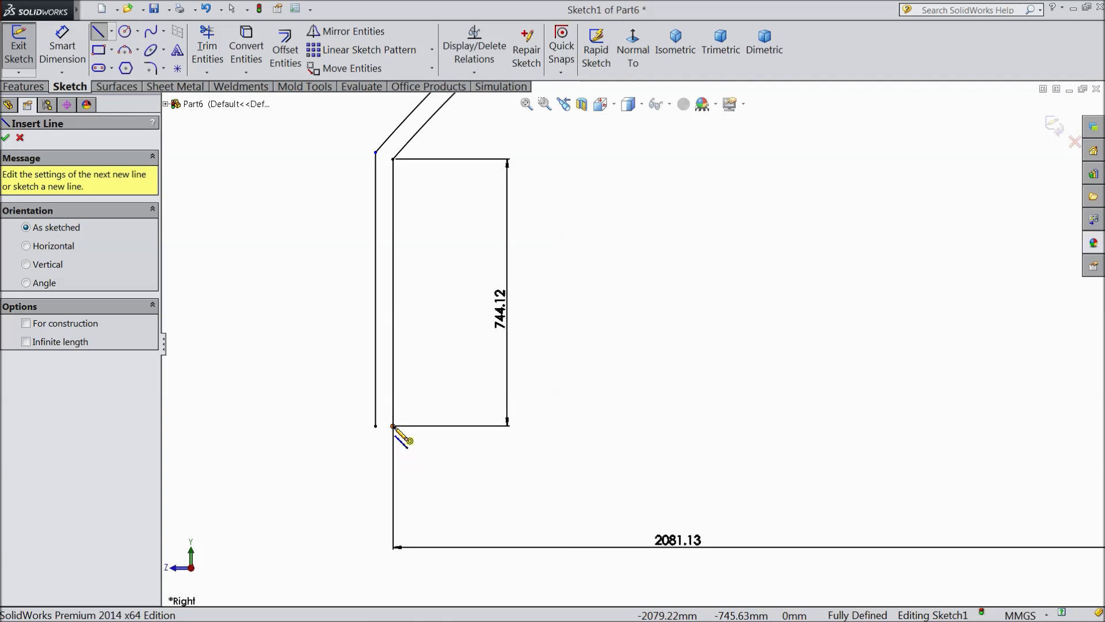
{"action": "left_click", "coordinate": [394, 426]}
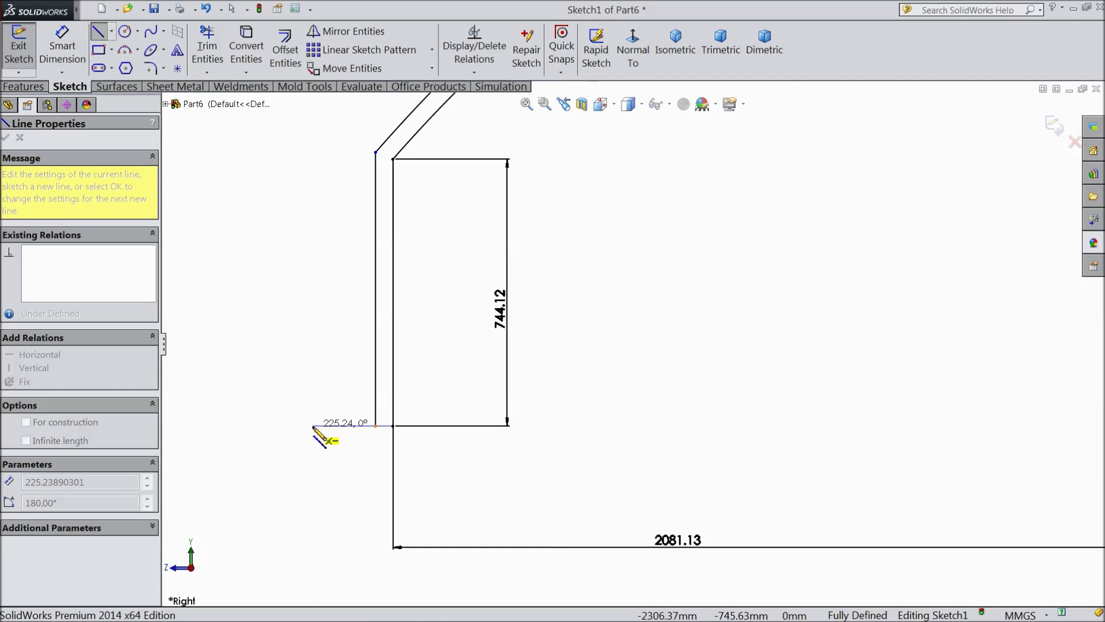
{"action": "left_click", "coordinate": [313, 393]}
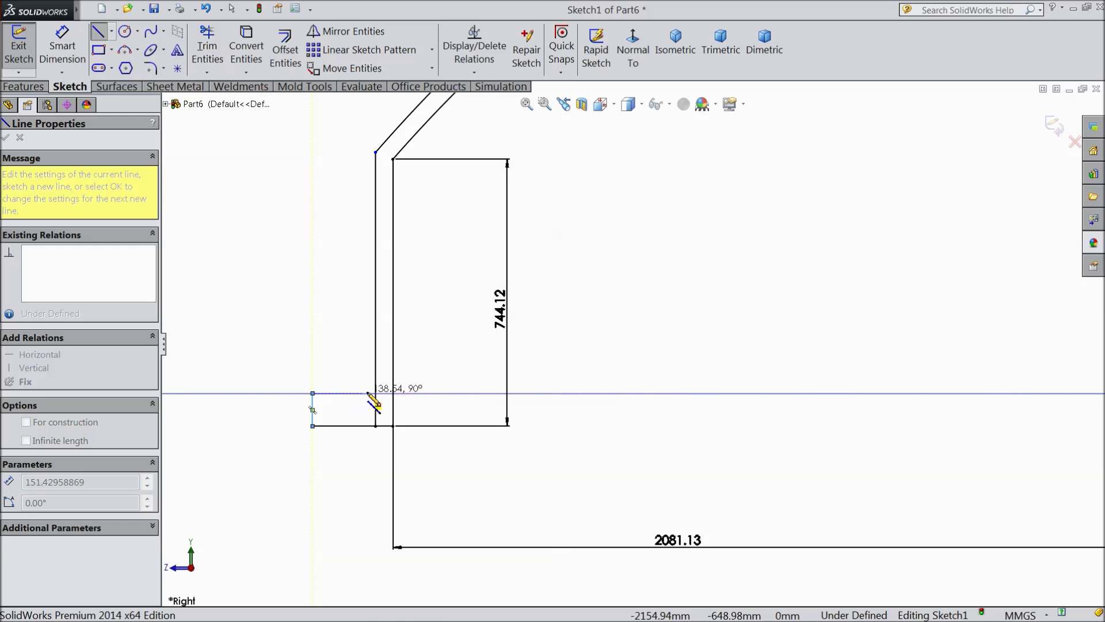
{"action": "left_click", "coordinate": [376, 394]}
{"action": "right_click", "coordinate": [335, 95]}
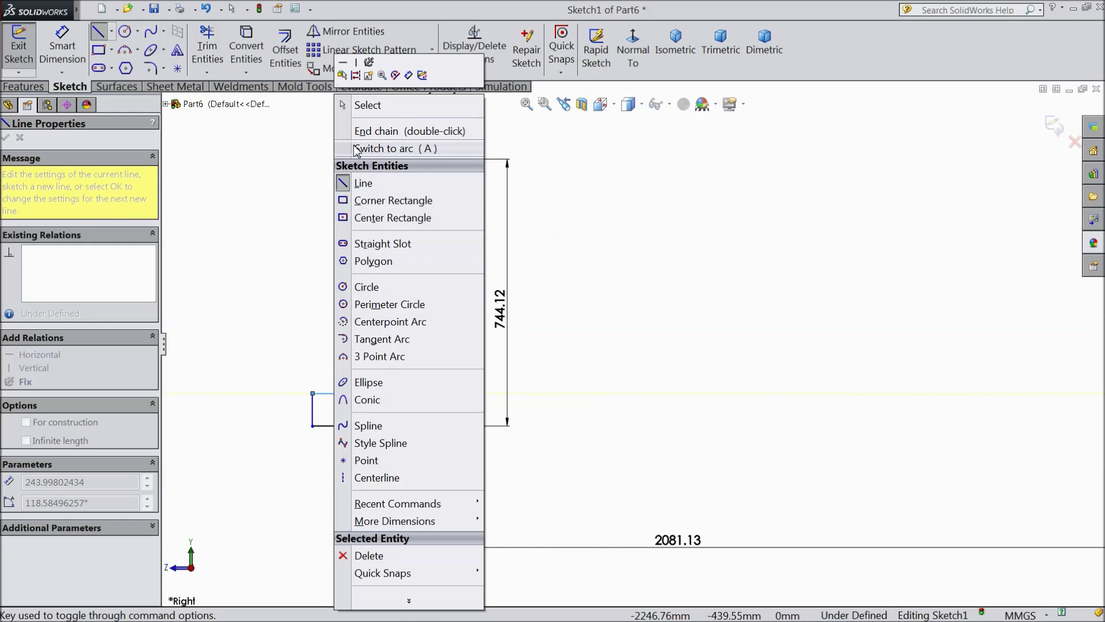
{"action": "left_click", "coordinate": [368, 105]}
Step: Dimension the flange's upper horizontal line as 132 mm
{"action": "left_click", "coordinate": [62, 49]}
{"action": "scroll", "coordinate": [338, 375], "scroll_direction": "down", "scroll_amount": 3}
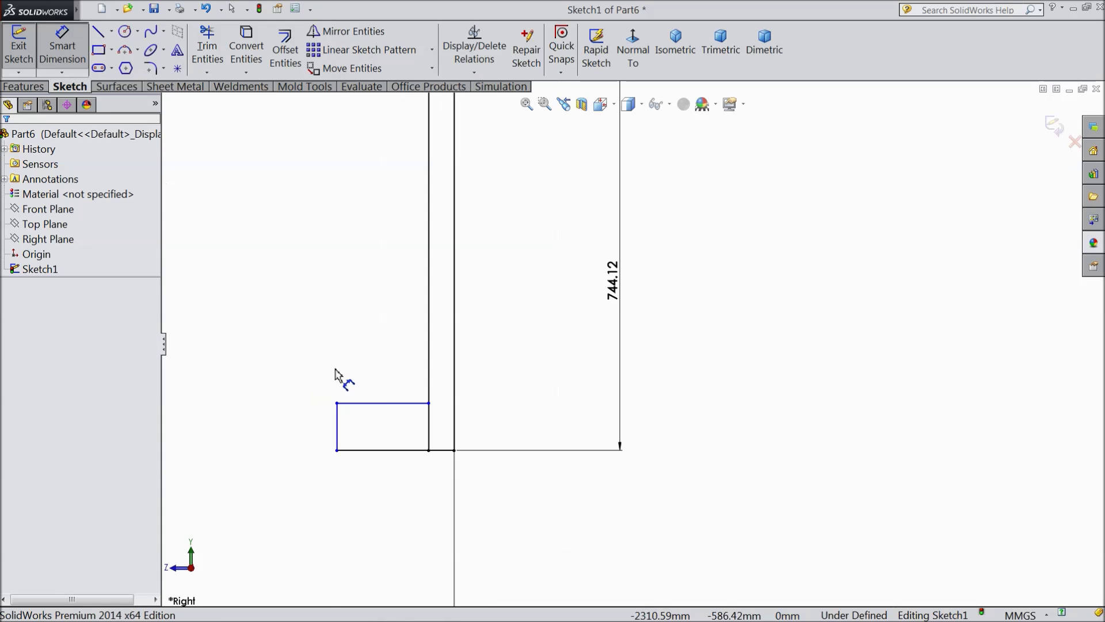
{"action": "left_click", "coordinate": [403, 404]}
{"action": "left_click", "coordinate": [387, 362]}
{"action": "type", "text": "132"}
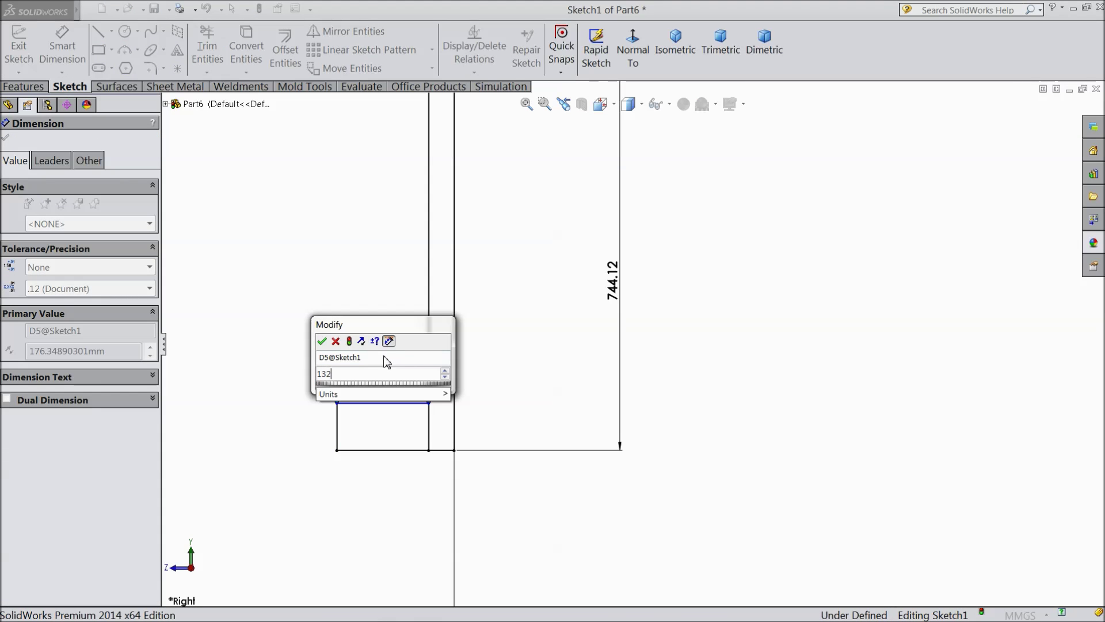
{"action": "left_click", "coordinate": [322, 342]}
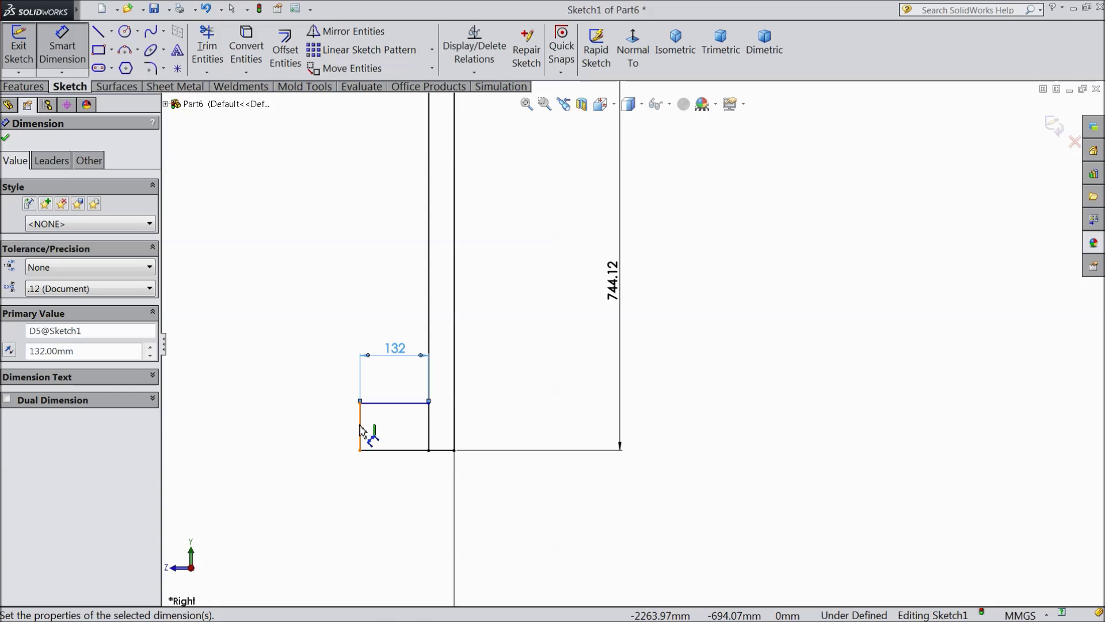
Step: Dimension the flange's short outer vertical edge as 73 mm
{"action": "left_click", "coordinate": [360, 431]}
{"action": "left_click", "coordinate": [300, 438]}
{"action": "type", "text": "73"}
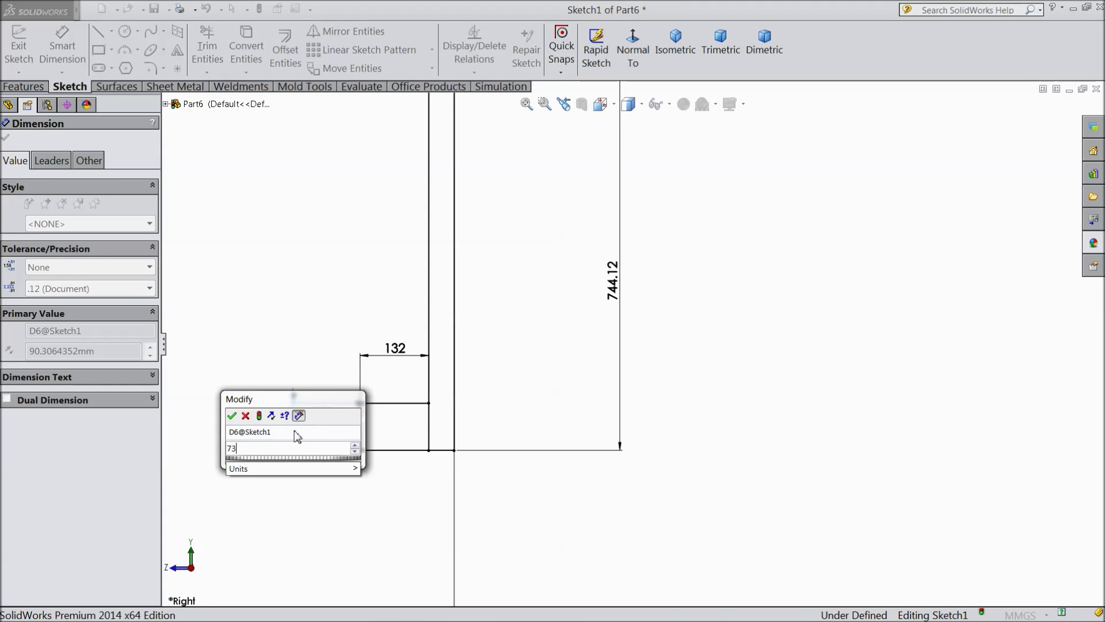
{"action": "left_click", "coordinate": [232, 415]}
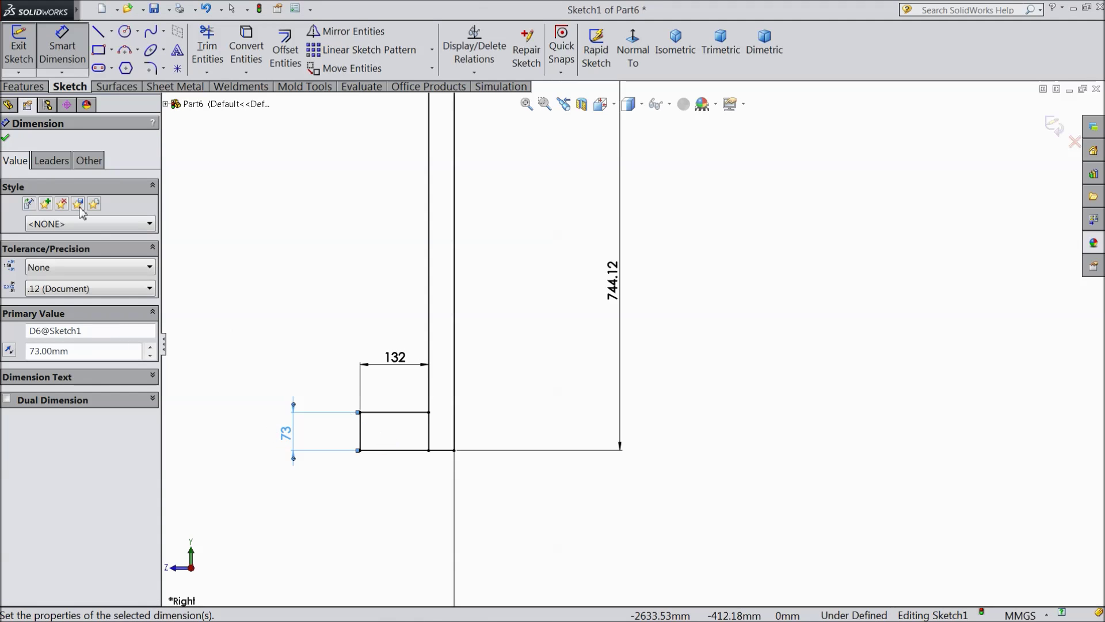
{"action": "left_click", "coordinate": [6, 138]}
Step: Trim the outer wall line's segment inside the flange so wall and flange form one contour
{"action": "left_click", "coordinate": [207, 49]}
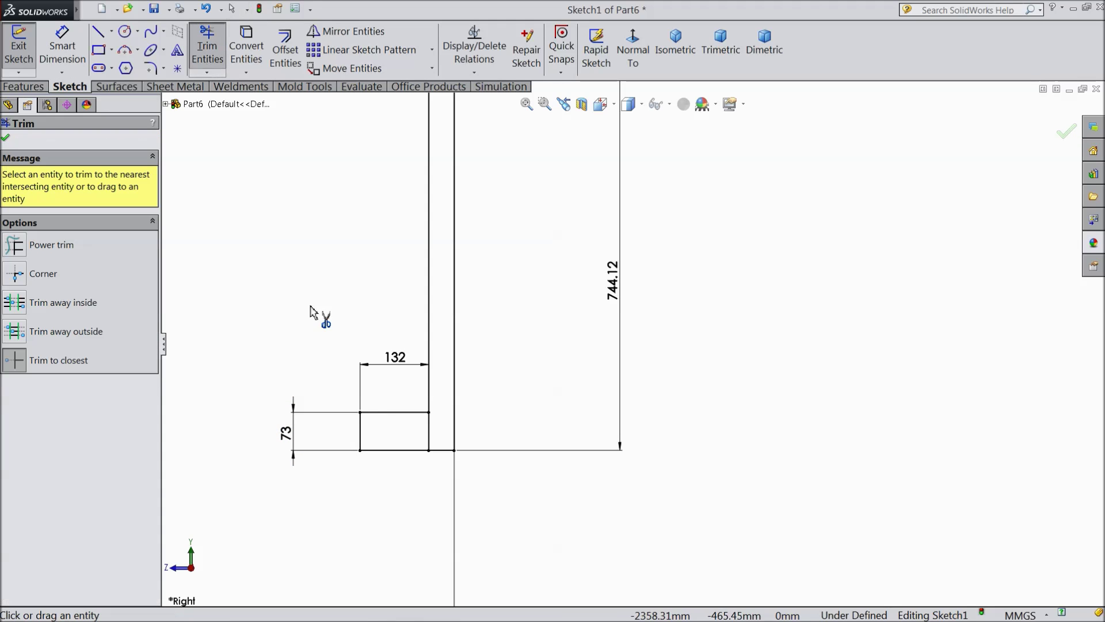
{"action": "left_click_drag", "start_coordinate": [424, 439], "coordinate": [444, 438]}
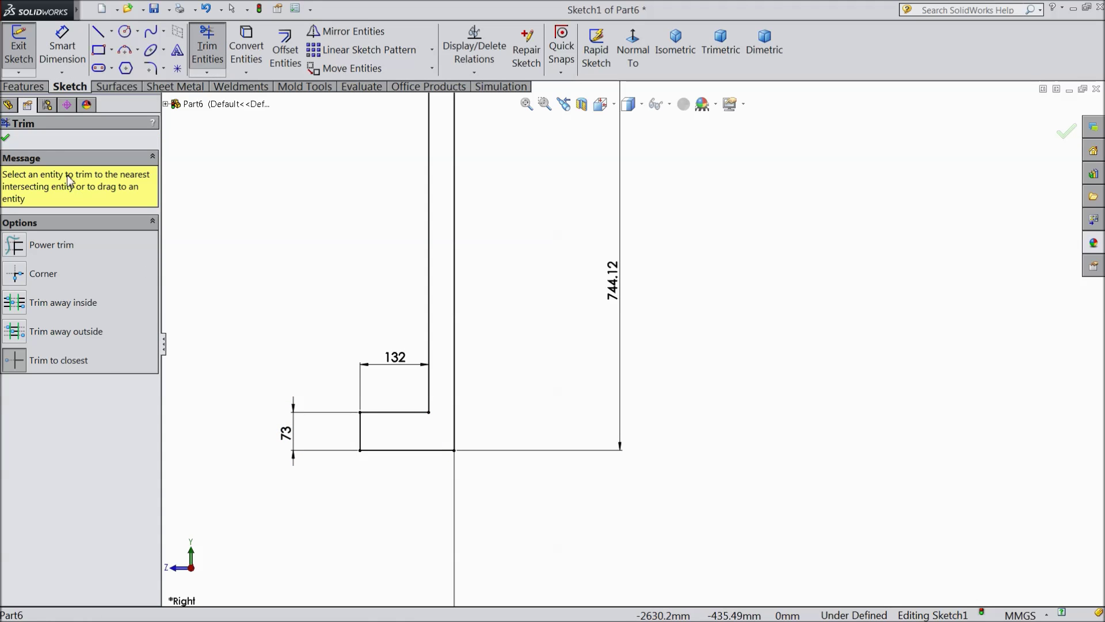
{"action": "left_click", "coordinate": [8, 140]}
Step: Close the profile at the dome's apex with a short vertical line joining the inner and outer splines on the centerline
{"action": "key", "text": "f"}
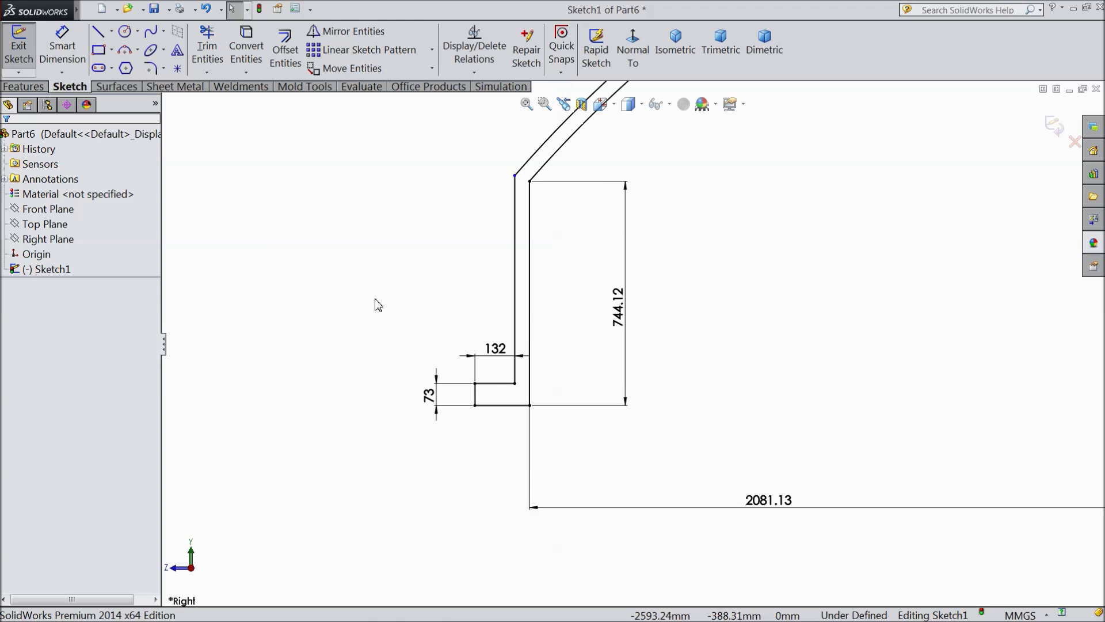
{"action": "left_click", "coordinate": [103, 36]}
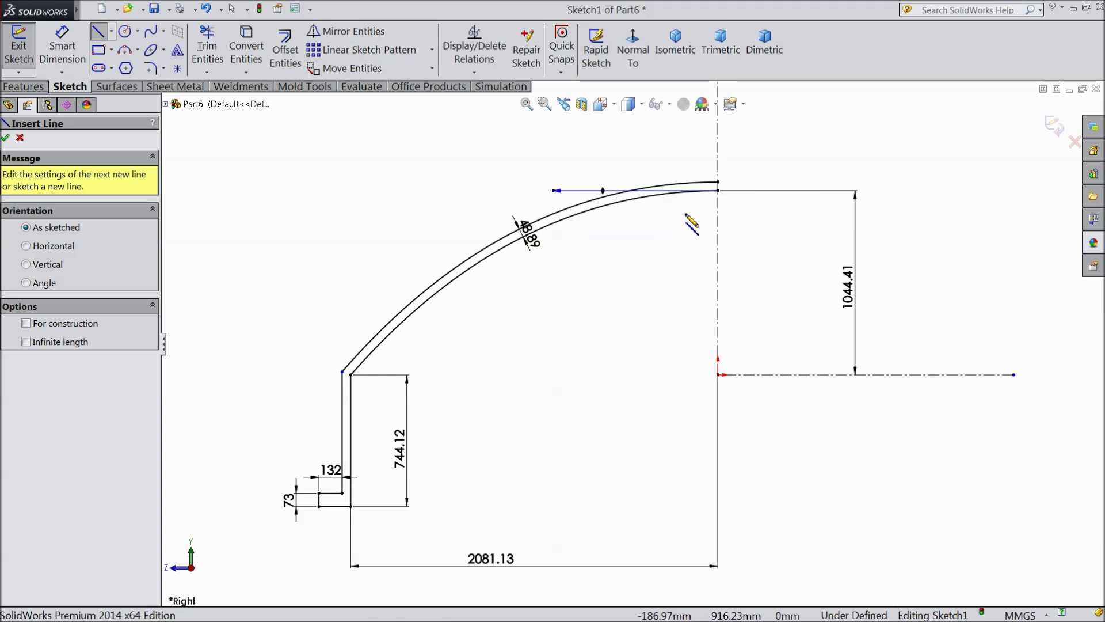
{"action": "left_click", "coordinate": [717, 190]}
{"action": "left_click", "coordinate": [719, 191]}
{"action": "right_click", "coordinate": [690, 232]}
{"action": "left_click", "coordinate": [725, 165]}
{"action": "scroll", "coordinate": [712, 215], "scroll_direction": "down", "scroll_amount": 3}
{"action": "scroll", "coordinate": [661, 299], "scroll_direction": "up", "scroll_amount": 5}
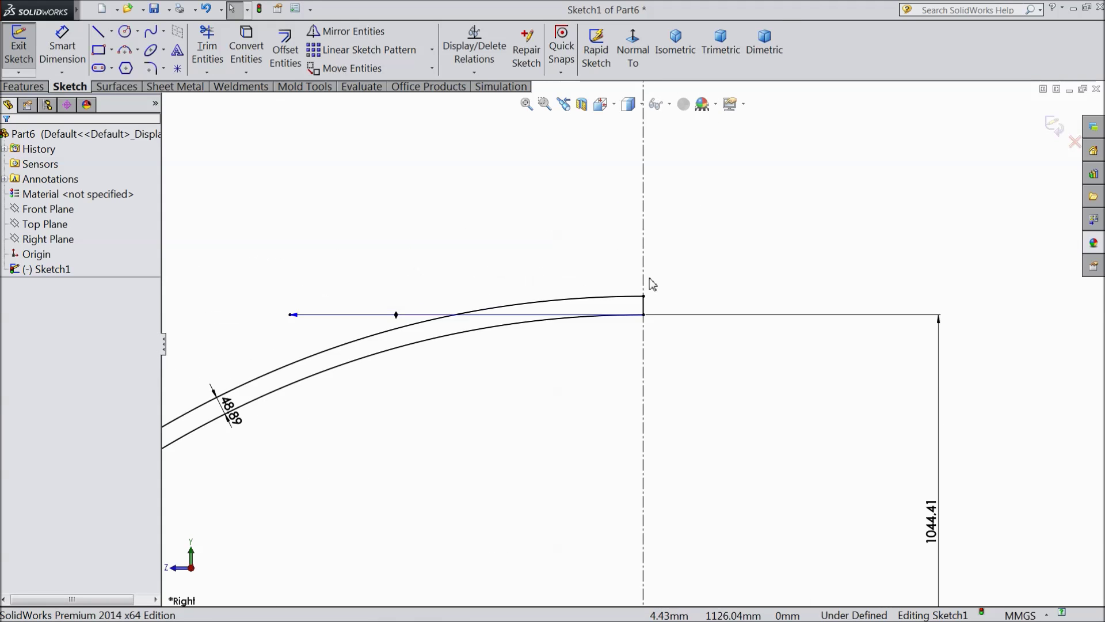
{"action": "scroll", "coordinate": [596, 425], "scroll_direction": "up", "scroll_amount": 2}
{"action": "scroll", "coordinate": [595, 425], "scroll_direction": "down", "scroll_amount": 5}
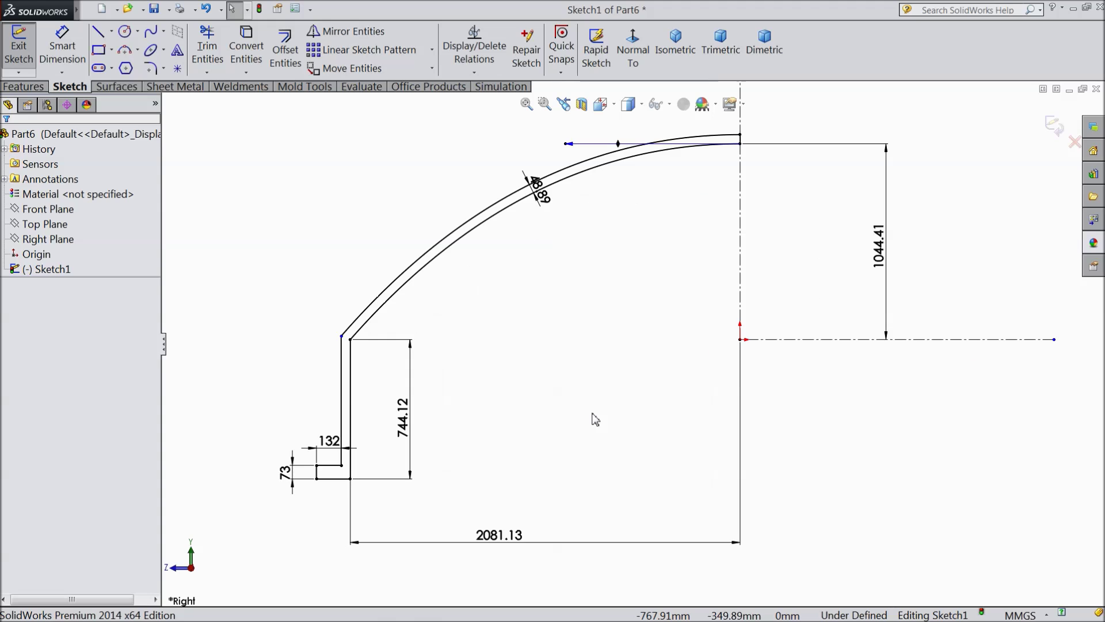
Step: Revolve the closed profile 360 degrees about the vertical centerline to form the solid dome cover
{"action": "left_click", "coordinate": [28, 87]}
{"action": "left_click", "coordinate": [75, 61]}
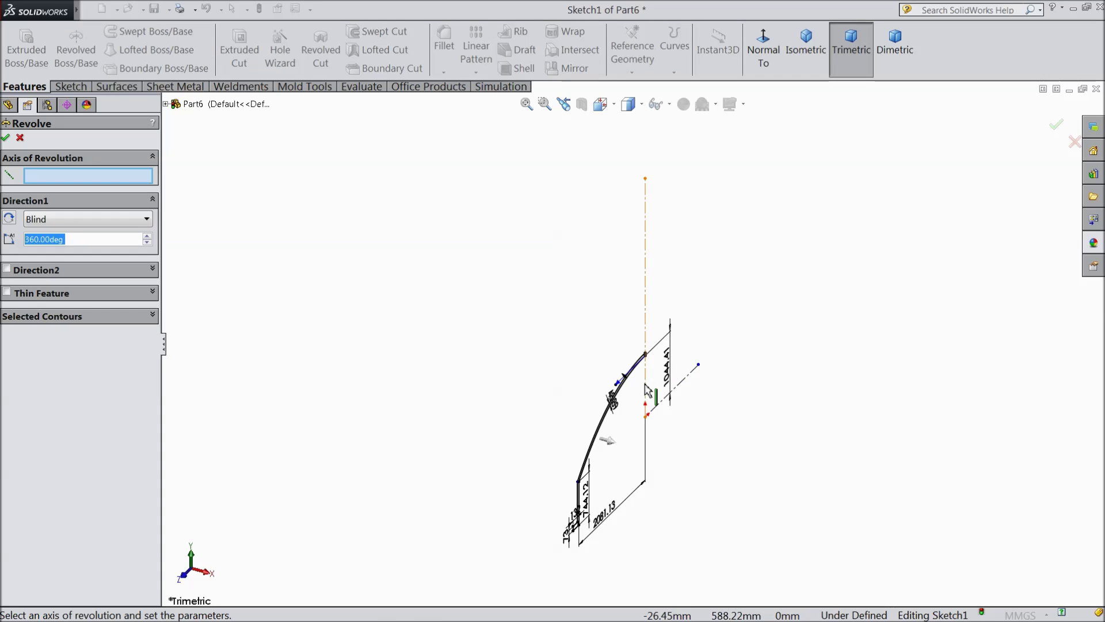
{"action": "left_click", "coordinate": [646, 383]}
{"action": "scroll", "coordinate": [642, 514], "scroll_direction": "down", "scroll_amount": 3}
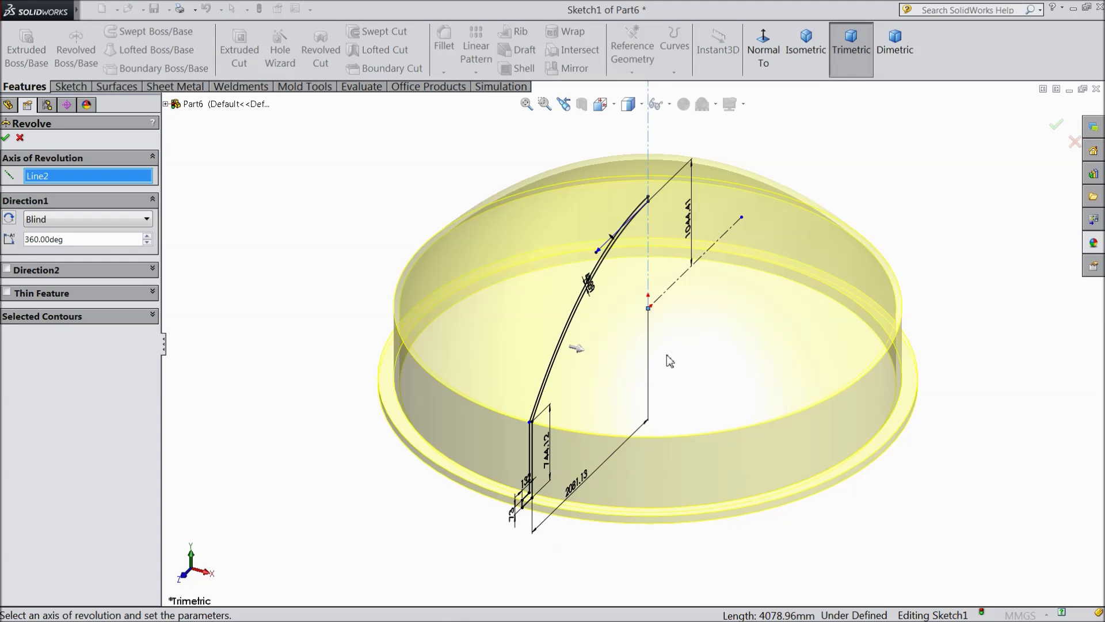
{"action": "left_click", "coordinate": [7, 138]}
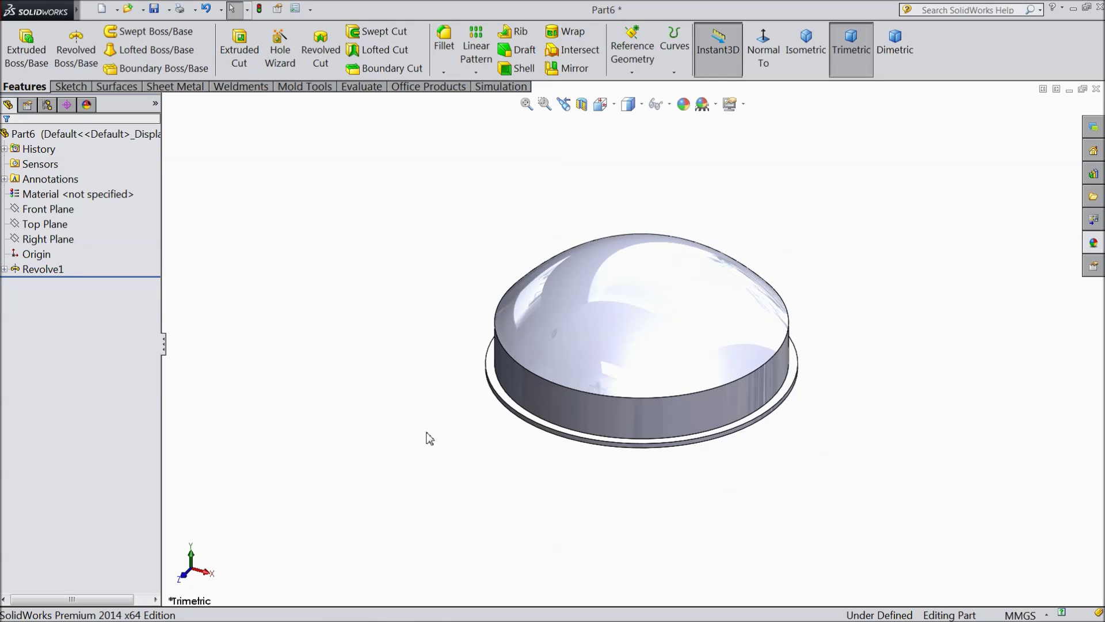
Step: Start a sketch on the underside face of the cover's flange and view it face-on
{"action": "middle_click_drag", "start_coordinate": [426, 437], "coordinate": [417, 146]}
{"action": "scroll", "coordinate": [519, 243], "scroll_direction": "down", "scroll_amount": 3}
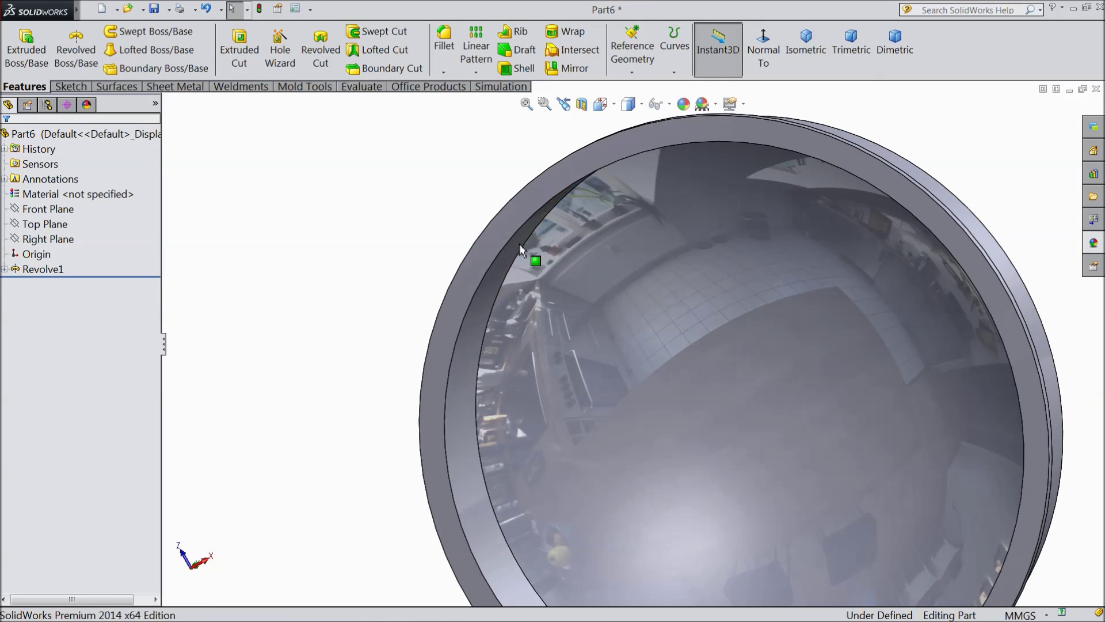
{"action": "left_click", "coordinate": [521, 215]}
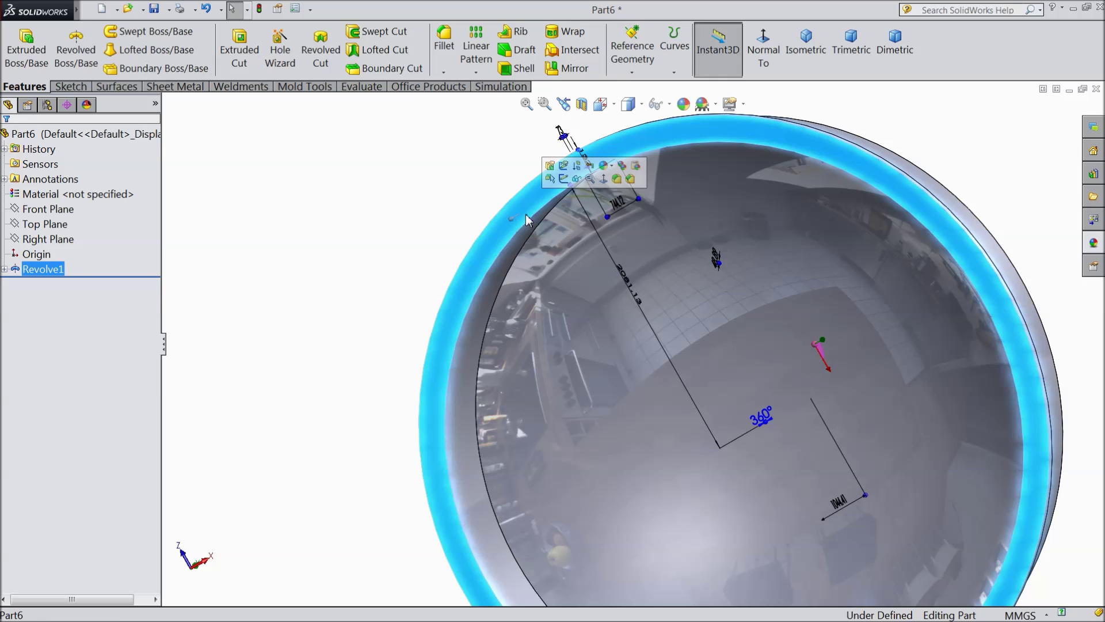
{"action": "left_click", "coordinate": [563, 178]}
{"action": "left_click", "coordinate": [758, 60]}
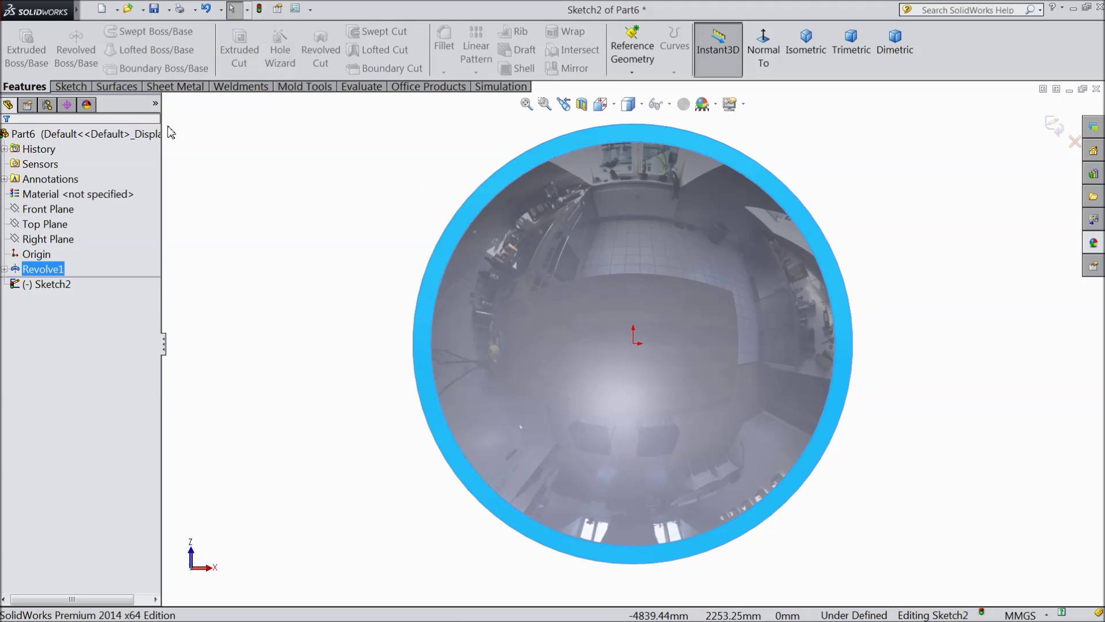
Step: Sketch a construction circle centred on the origin on the flange face, with a radius of 2196.0235 mm
{"action": "left_click", "coordinate": [66, 89]}
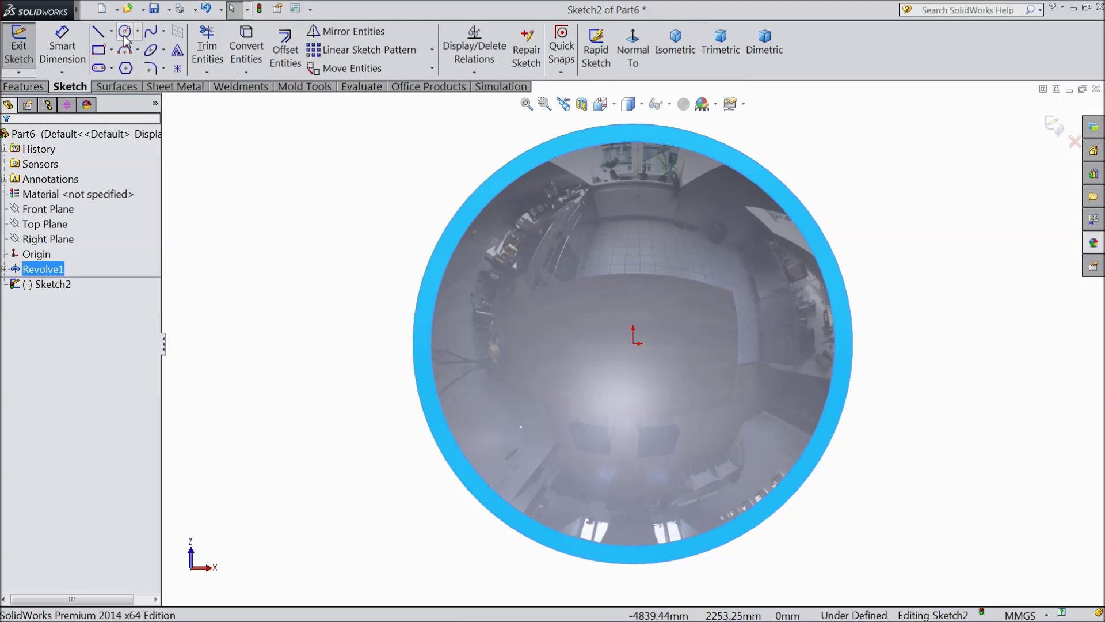
{"action": "left_click", "coordinate": [126, 36]}
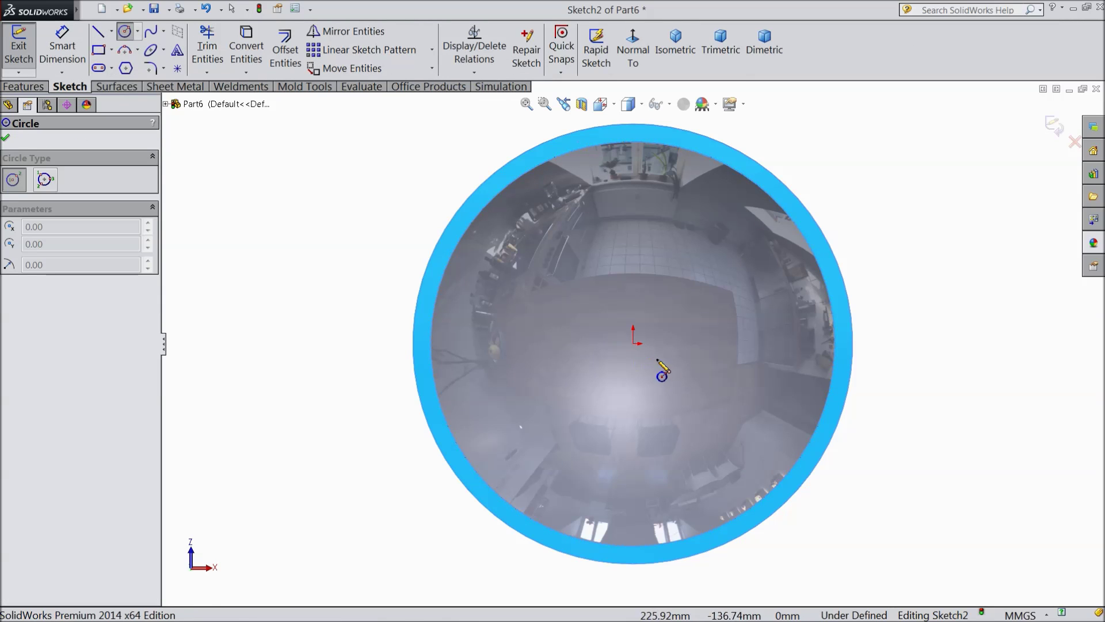
{"action": "left_click", "coordinate": [633, 344]}
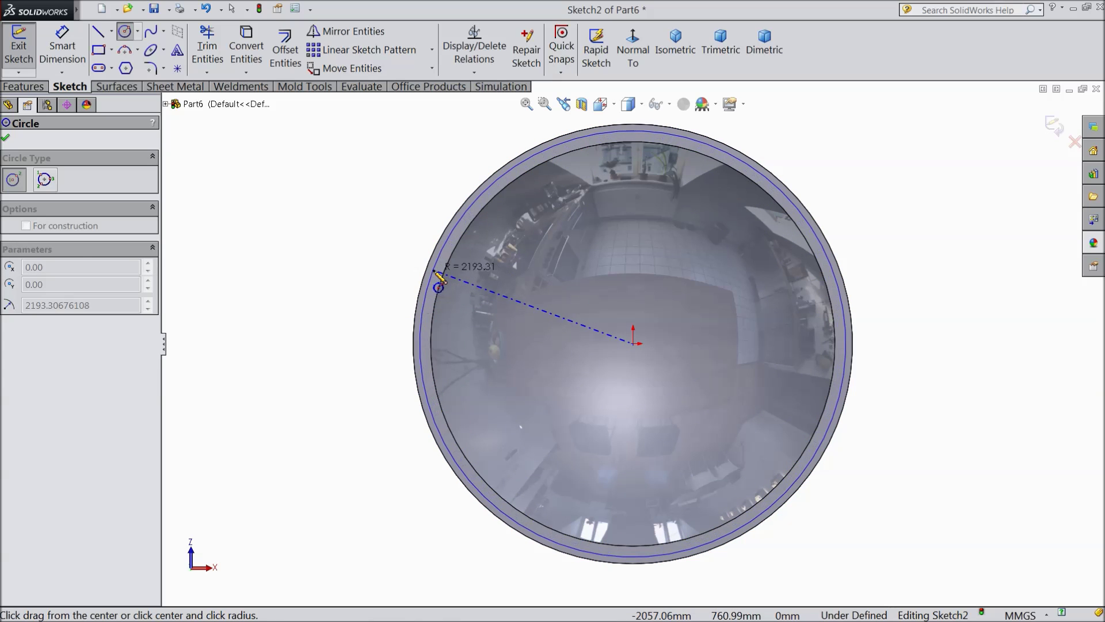
{"action": "left_click", "coordinate": [431, 285]}
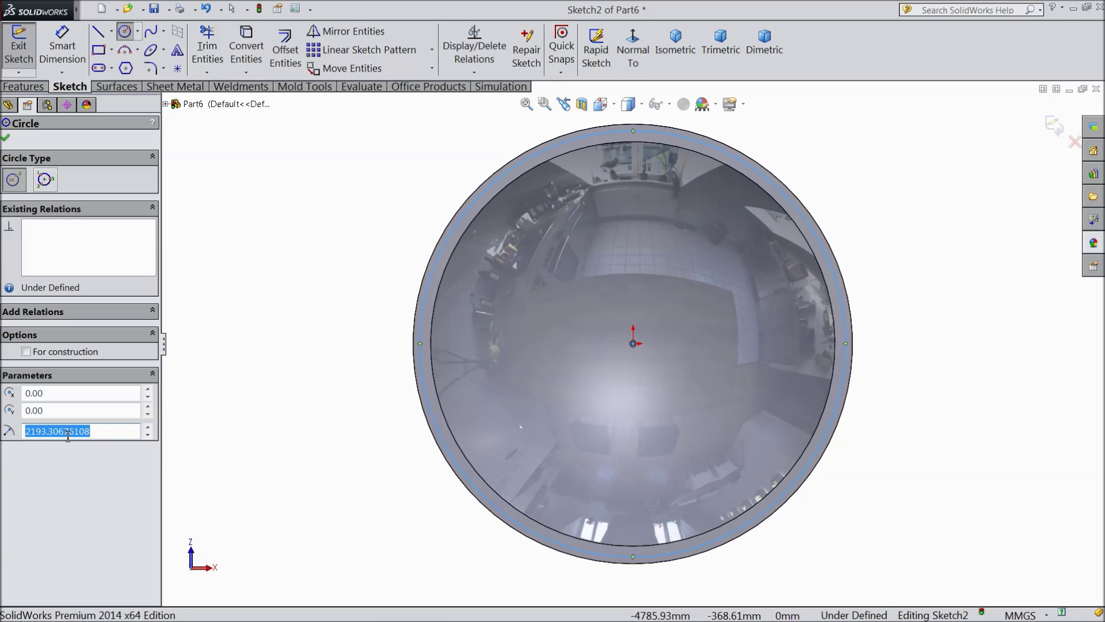
{"action": "type", "text": "2196.0235"}
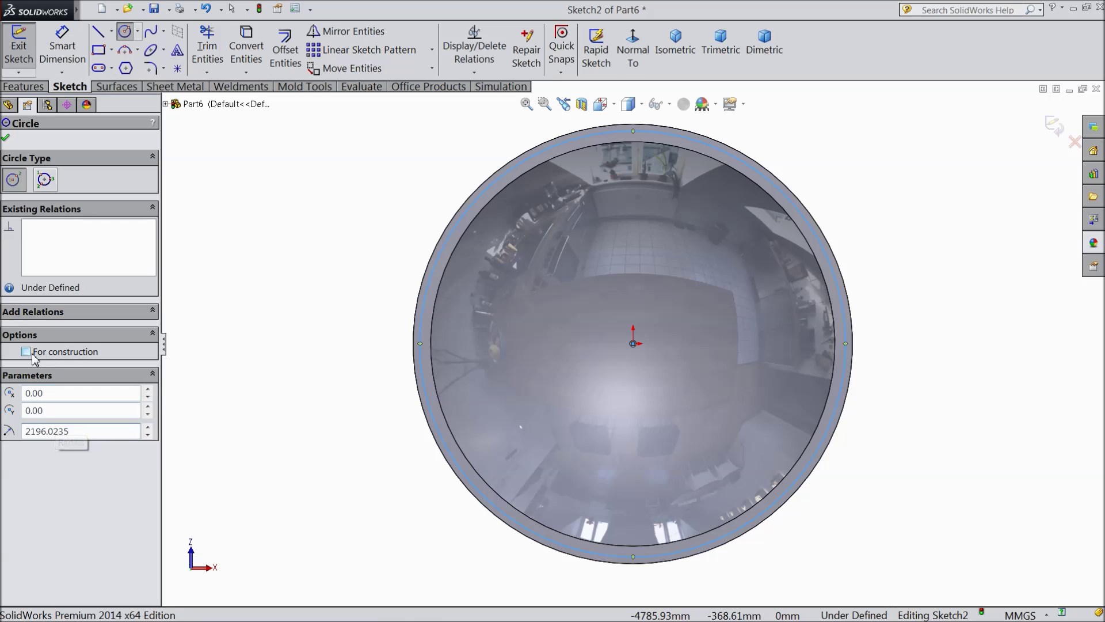
{"action": "left_click", "coordinate": [6, 139]}
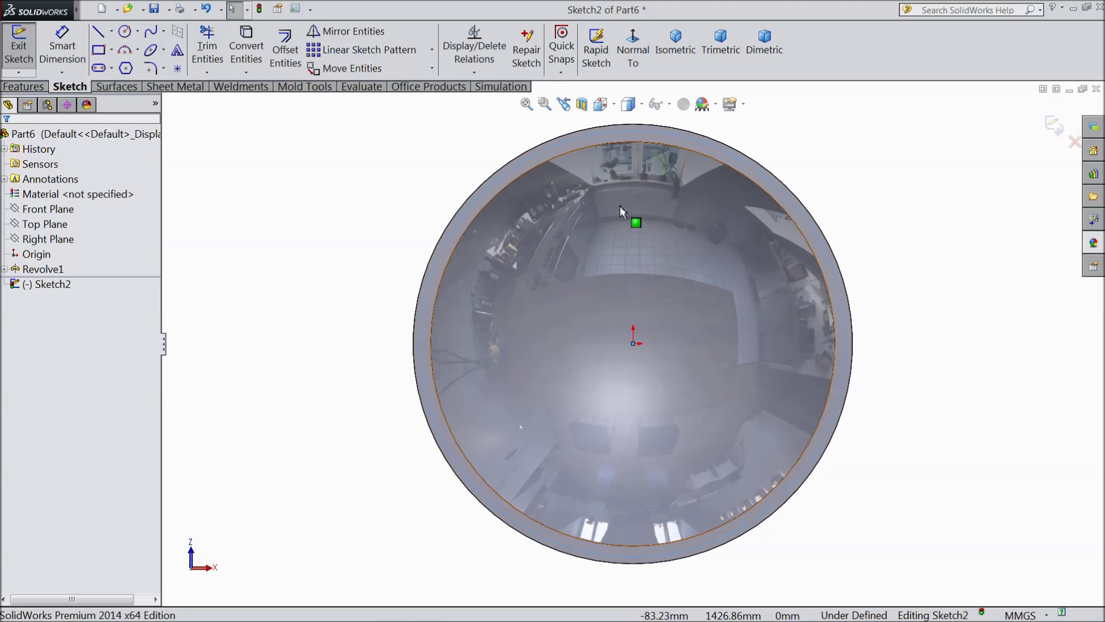
Step: Sketch a small circle about 44 mm in radius, centred on the construction circle's upper quadrant point
{"action": "left_click", "coordinate": [124, 31]}
{"action": "scroll", "coordinate": [627, 170], "scroll_direction": "down", "scroll_amount": 3}
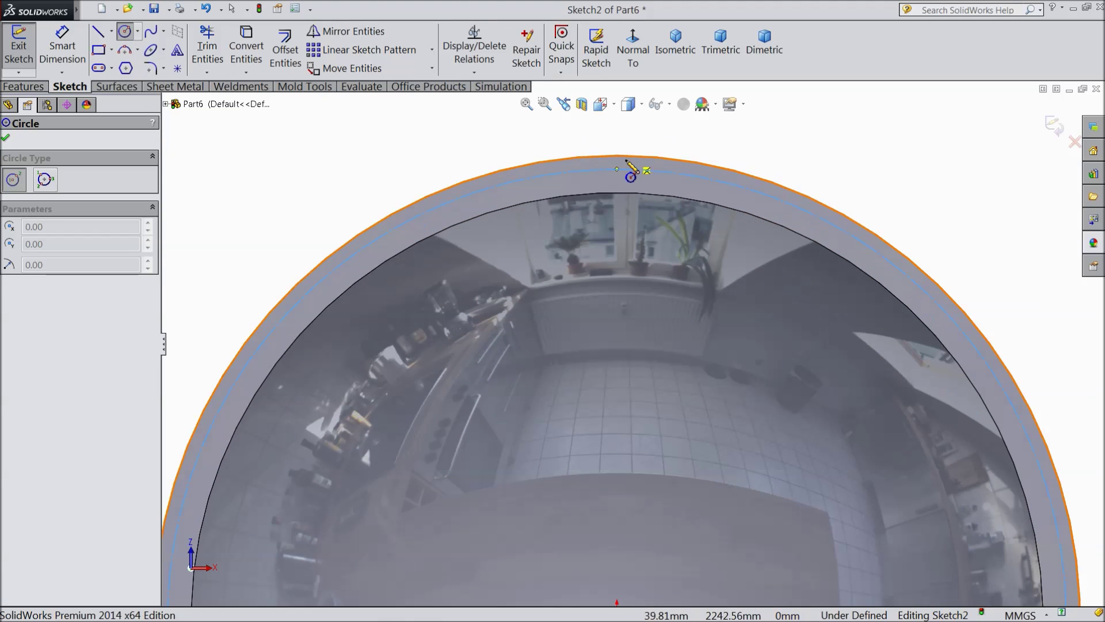
{"action": "left_click", "coordinate": [618, 171]}
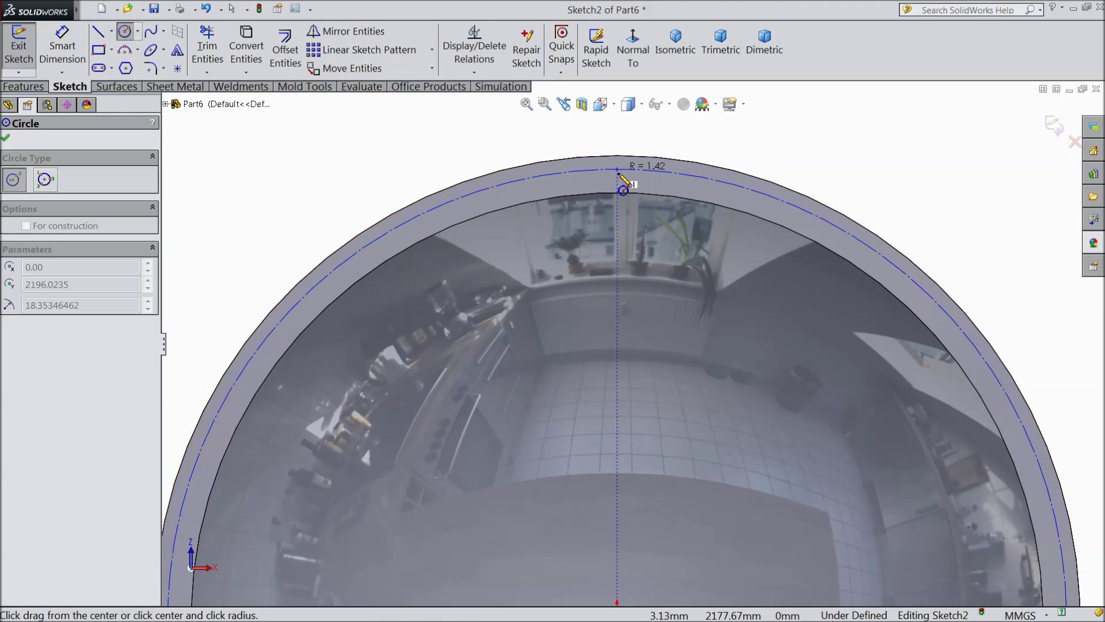
{"action": "left_click", "coordinate": [631, 179]}
{"action": "scroll", "coordinate": [651, 173], "scroll_direction": "down", "scroll_amount": 2}
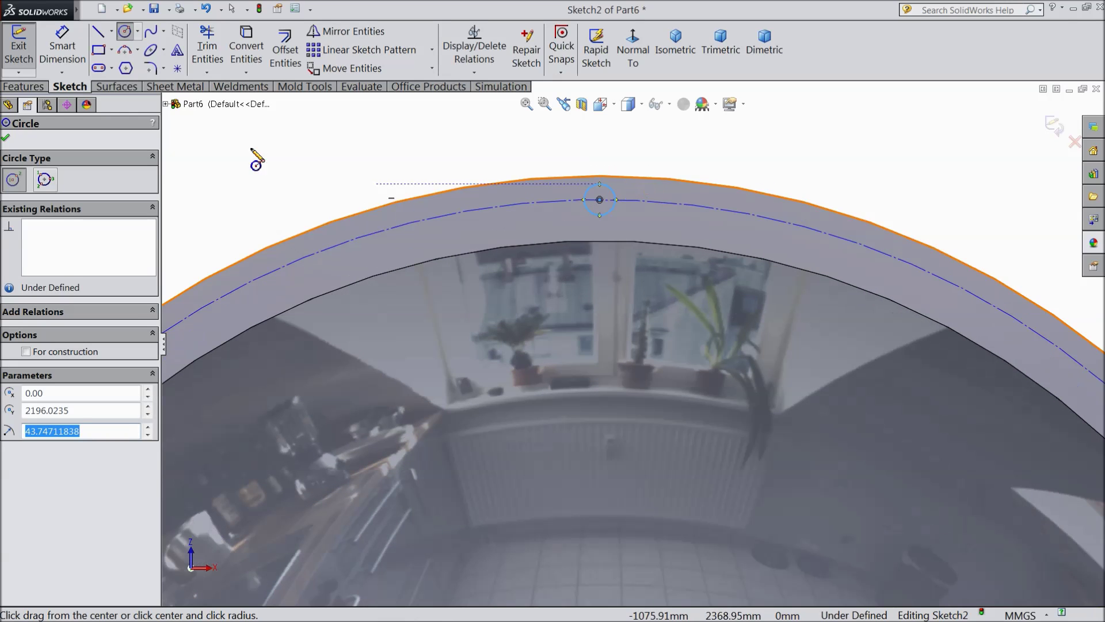
Step: Dimension the small circle on the flange with a diameter of 44 mm
{"action": "left_click", "coordinate": [68, 47]}
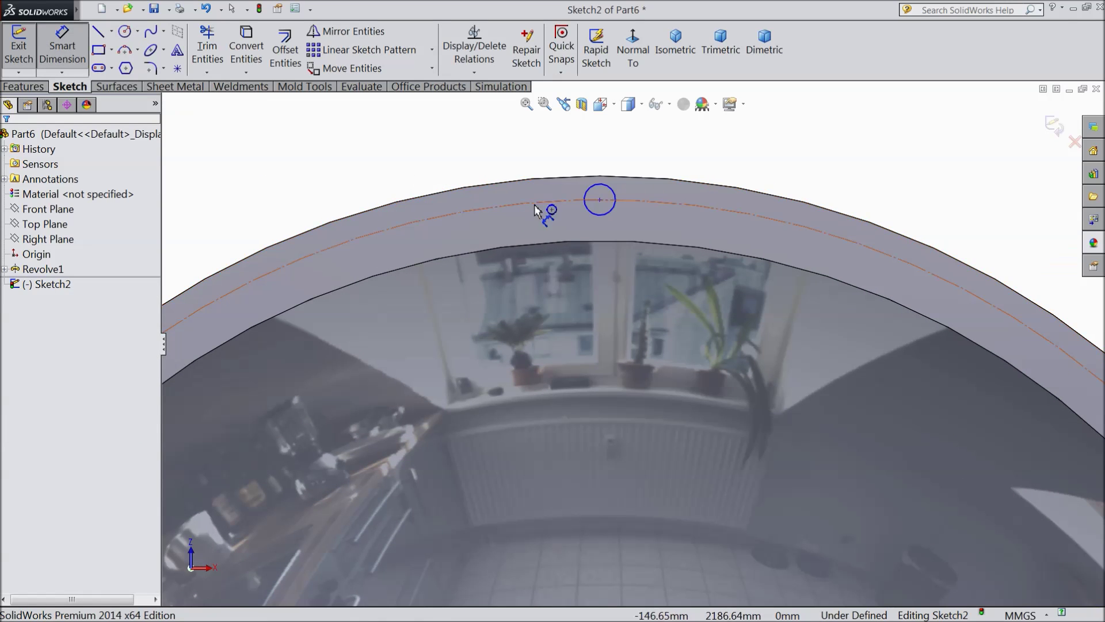
{"action": "left_click", "coordinate": [590, 198]}
{"action": "left_click", "coordinate": [551, 163]}
{"action": "type", "text": "44"}
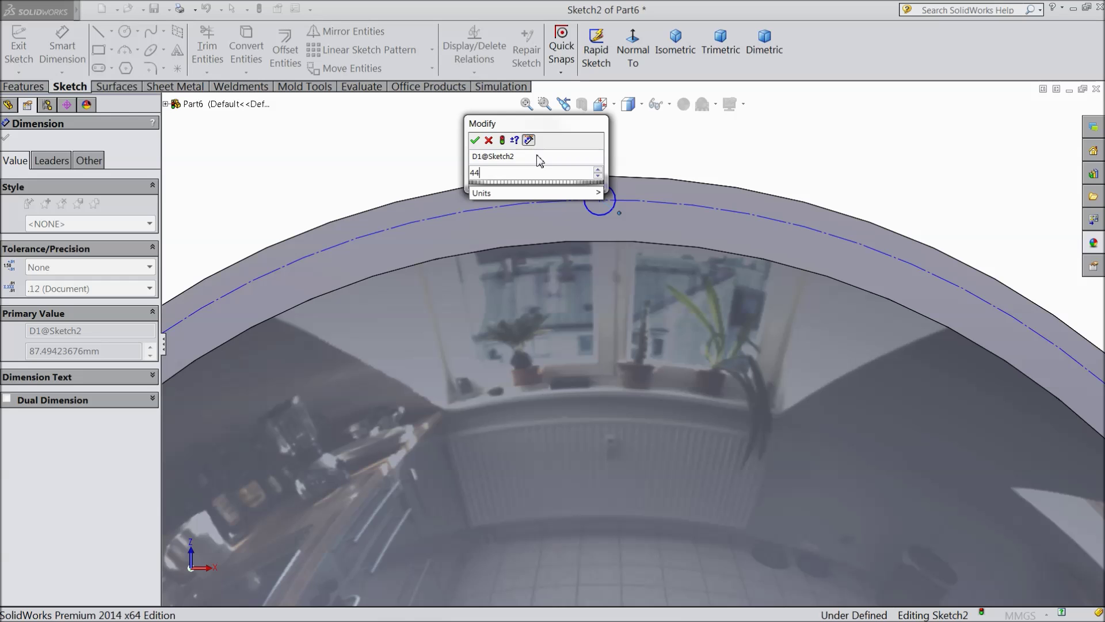
{"action": "left_click", "coordinate": [475, 140]}
{"action": "key", "text": "Escape"}
{"action": "scroll", "coordinate": [558, 398], "scroll_direction": "up", "scroll_amount": 3}
{"action": "scroll", "coordinate": [658, 563], "scroll_direction": "up", "scroll_amount": 3}
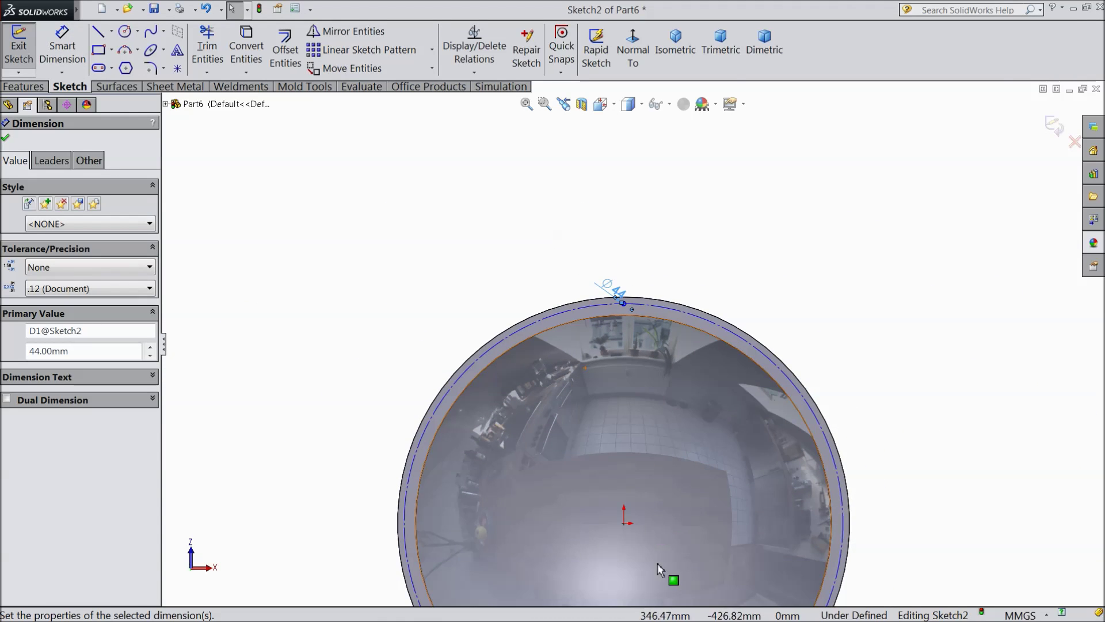
Step: Create a circular sketch pattern of the 44 mm circle about the origin, with 30 equally spaced instances over 360 degrees
{"action": "scroll", "coordinate": [610, 461], "scroll_direction": "down", "scroll_amount": 3}
{"action": "left_click", "coordinate": [596, 452]}
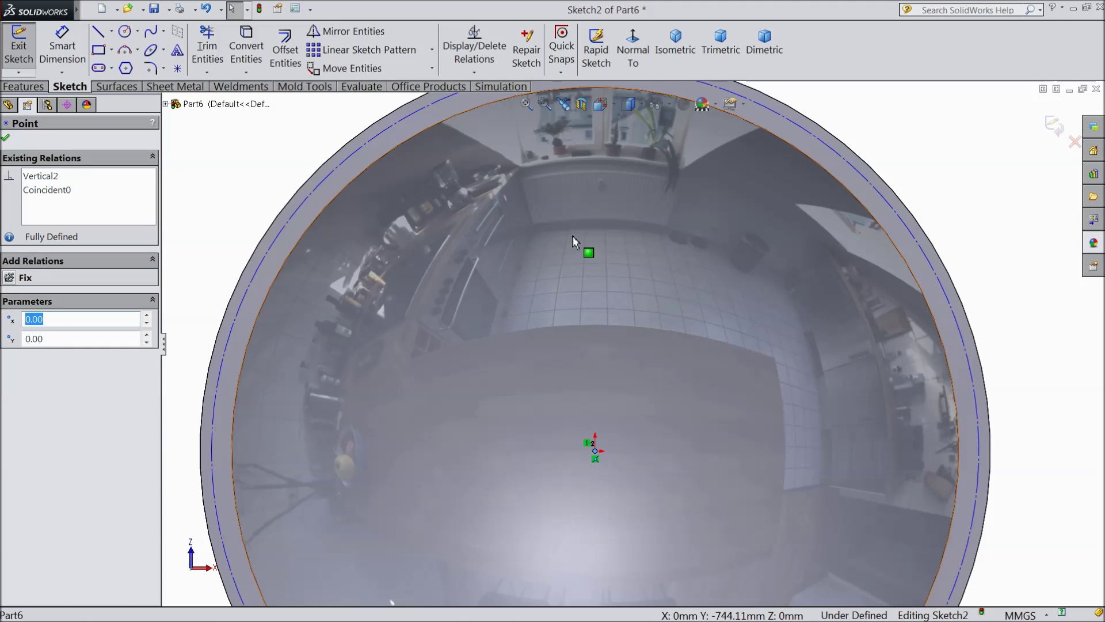
{"action": "scroll", "coordinate": [588, 248], "scroll_direction": "up", "scroll_amount": 2}
{"action": "left_click", "coordinate": [431, 50]}
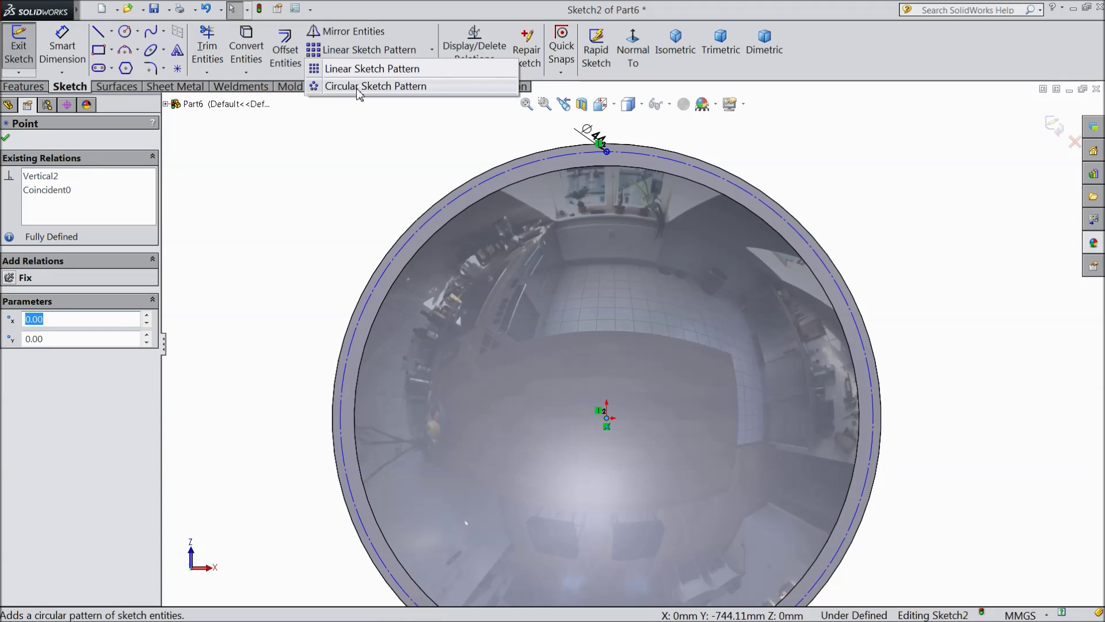
{"action": "left_click", "coordinate": [359, 87]}
{"action": "scroll", "coordinate": [680, 207], "scroll_direction": "down", "scroll_amount": 3}
{"action": "left_click", "coordinate": [548, 150]}
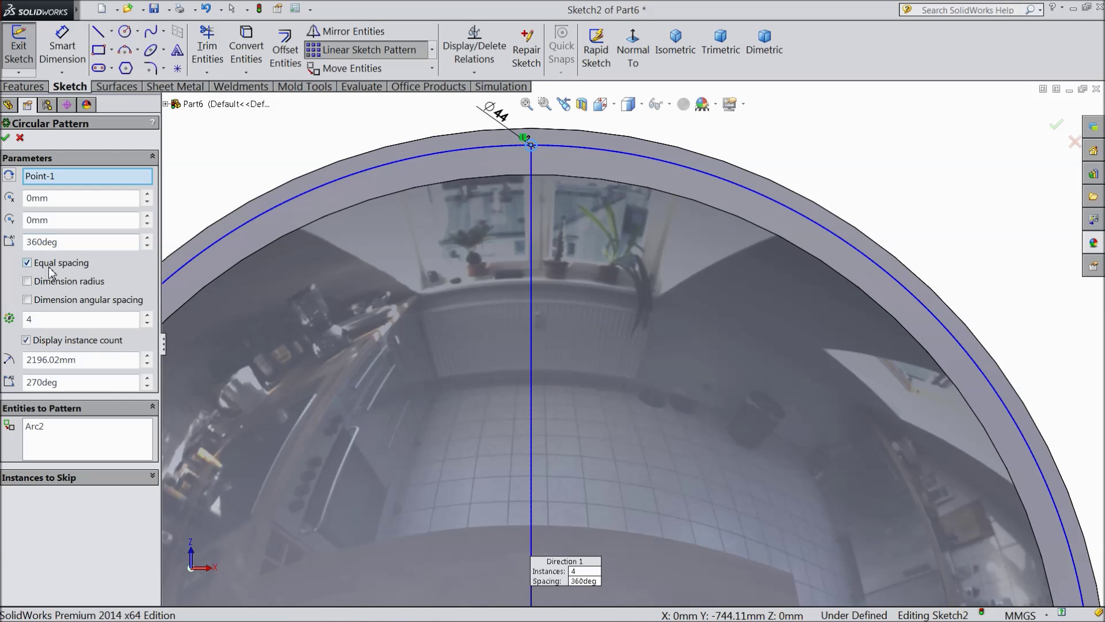
{"action": "left_click", "coordinate": [26, 319]}
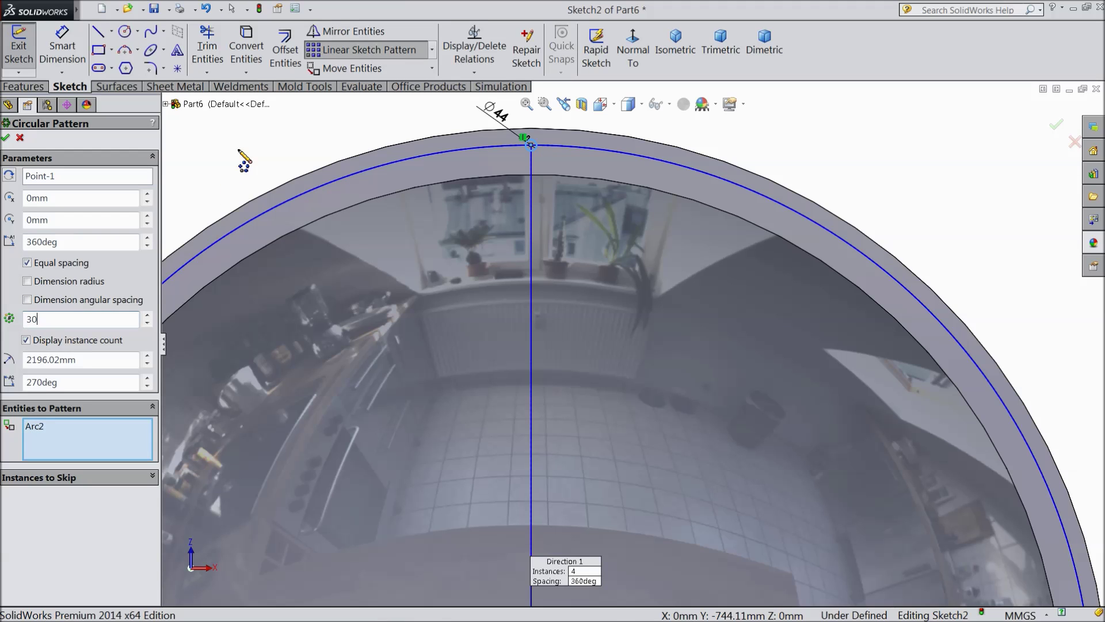
{"action": "scroll", "coordinate": [434, 237], "scroll_direction": "up", "scroll_amount": 5}
{"action": "scroll", "coordinate": [639, 329], "scroll_direction": "down", "scroll_amount": 3}
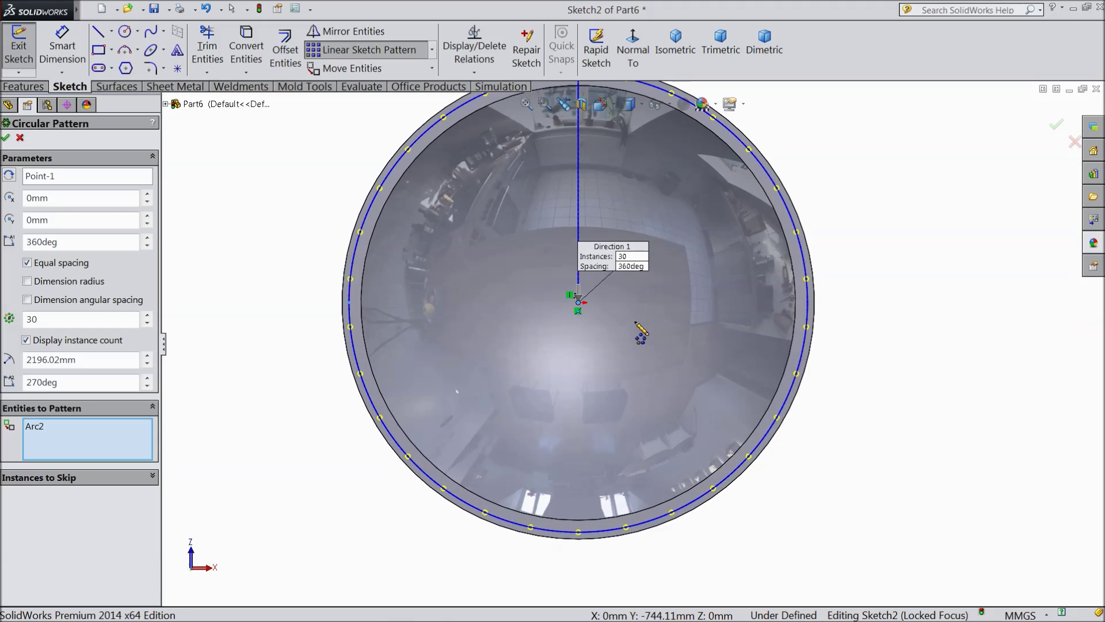
{"action": "middle_click_drag", "start_coordinate": [574, 280], "coordinate": [636, 405], "text": "ctrl"}
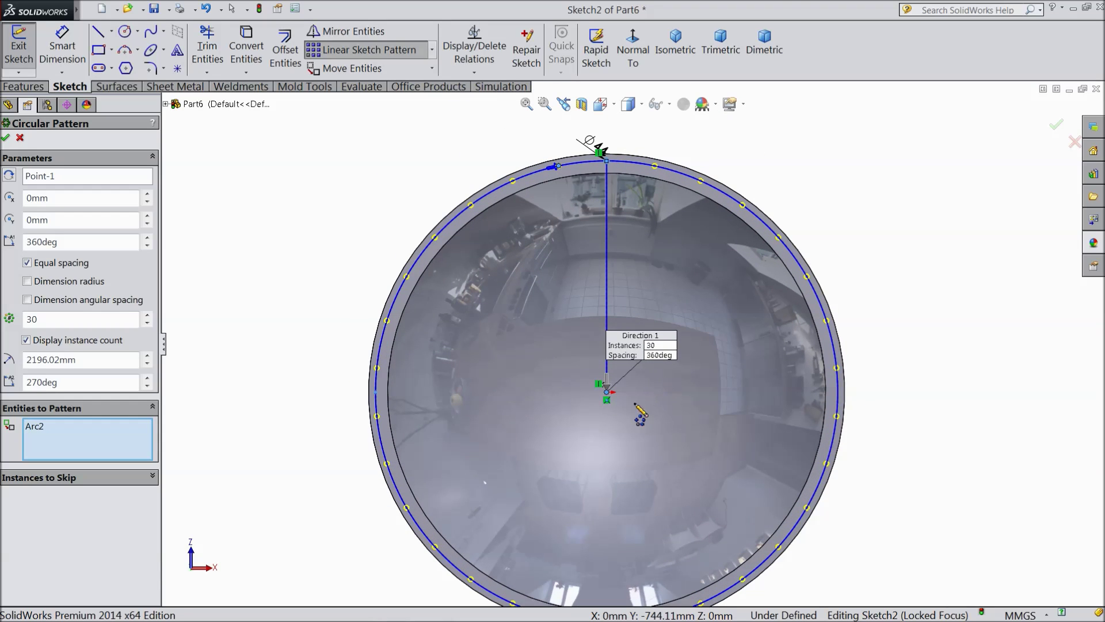
{"action": "left_click", "coordinate": [5, 137]}
Step: Cut the patterned circles through the flange with an Extruded Cut using the Up To Next end condition
{"action": "left_click", "coordinate": [23, 87]}
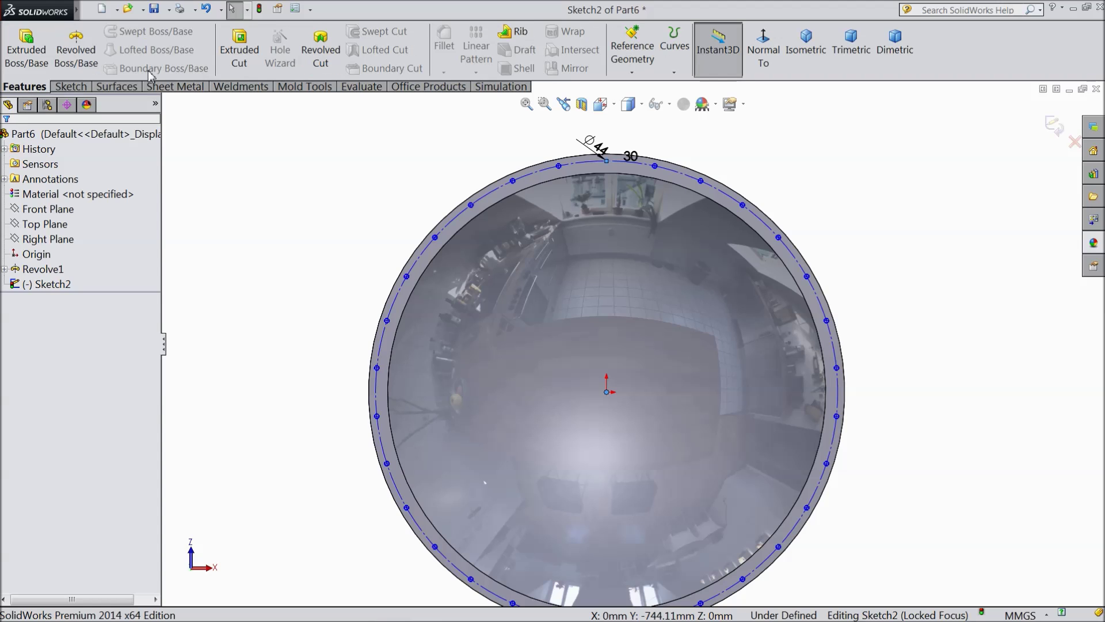
{"action": "left_click", "coordinate": [249, 57]}
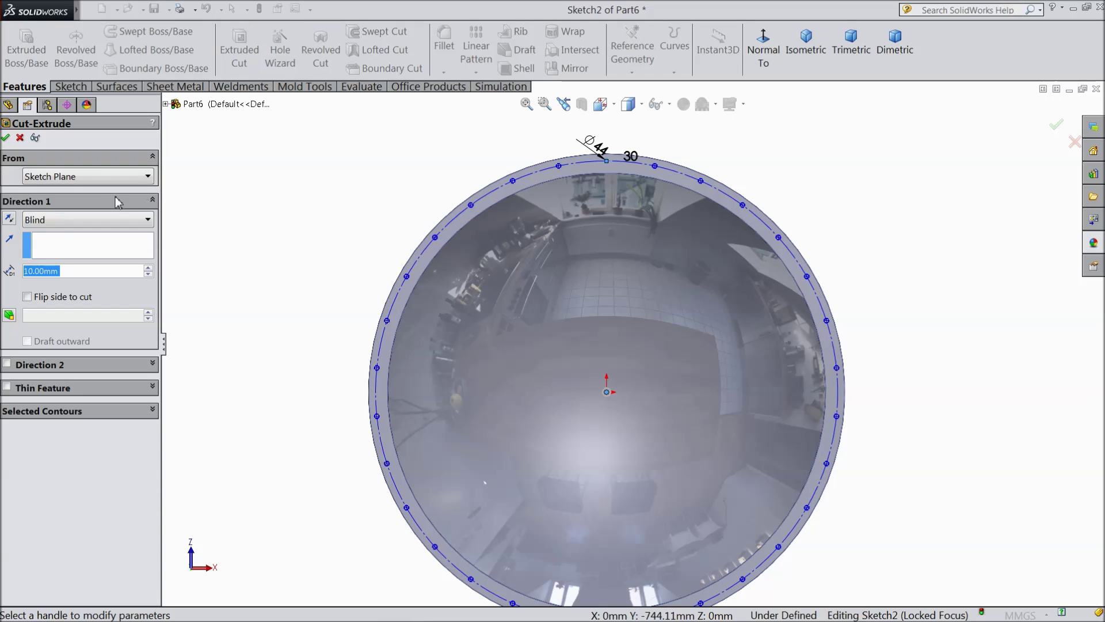
{"action": "left_click", "coordinate": [53, 222]}
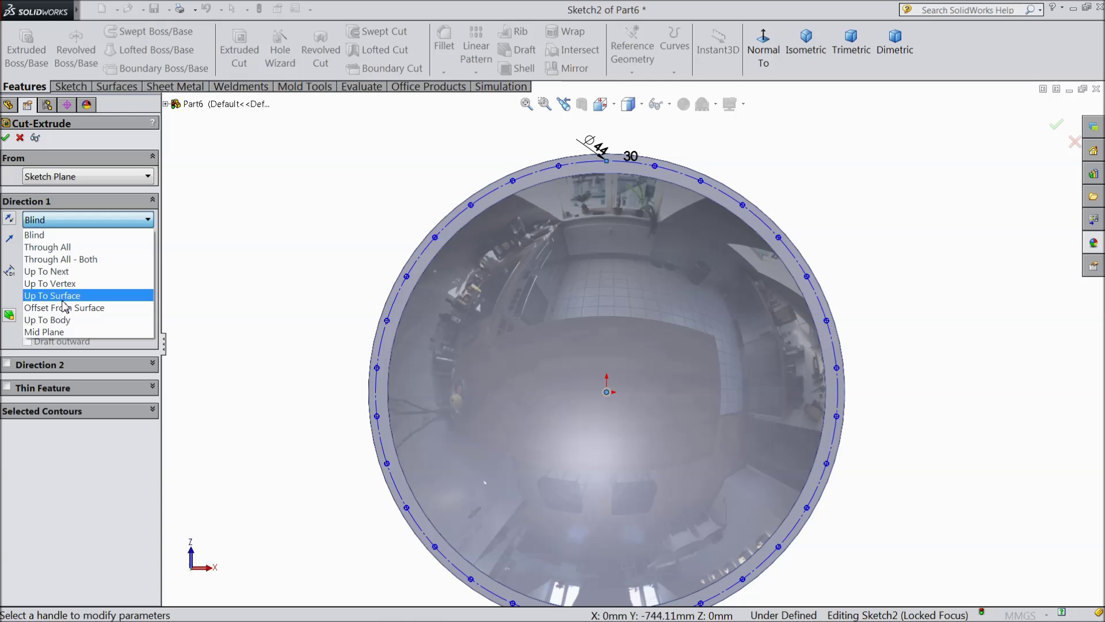
{"action": "left_click", "coordinate": [73, 272]}
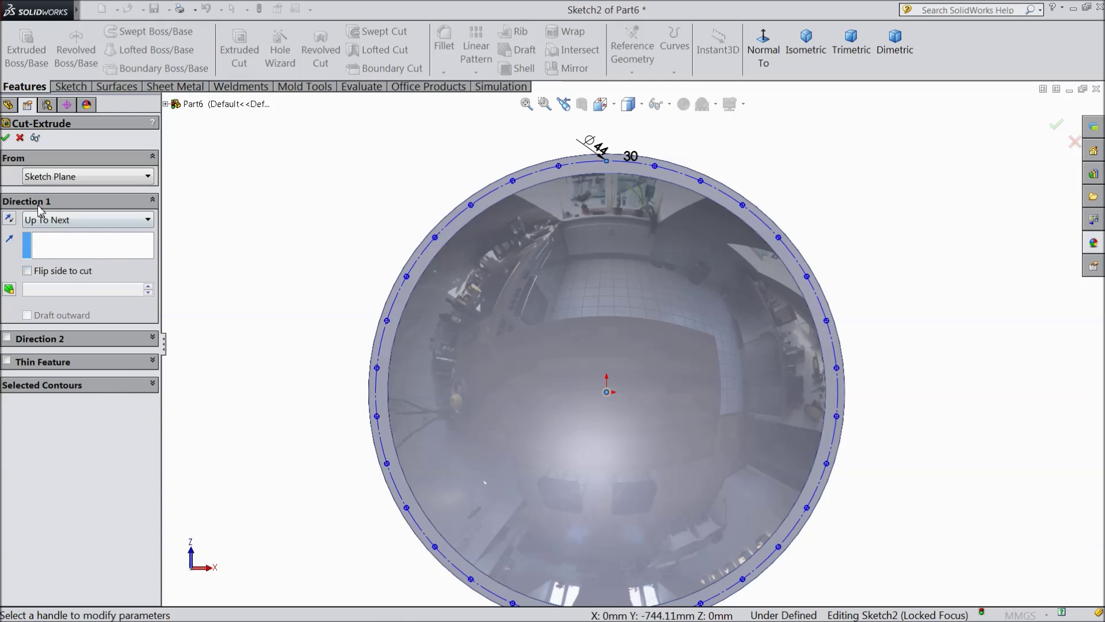
{"action": "left_click", "coordinate": [5, 138]}
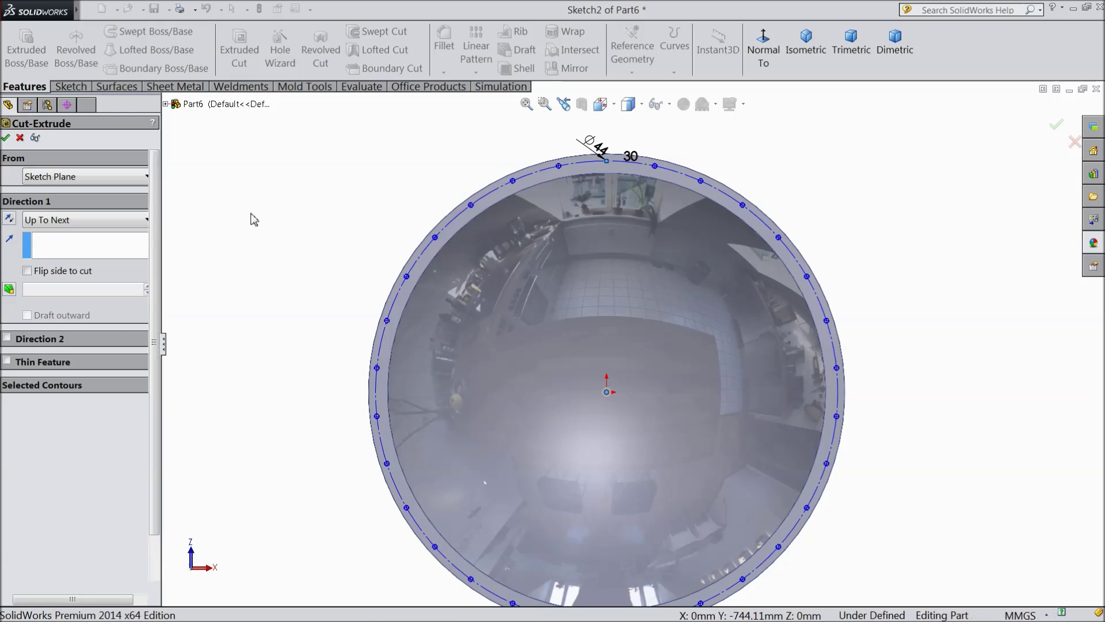
Step: Set the dome cover to the isometric view and apply the brushed bronze appearance to the part
{"action": "scroll", "coordinate": [472, 216], "scroll_direction": "down", "scroll_amount": 3}
{"action": "middle_click_drag", "start_coordinate": [449, 239], "coordinate": [453, 330]}
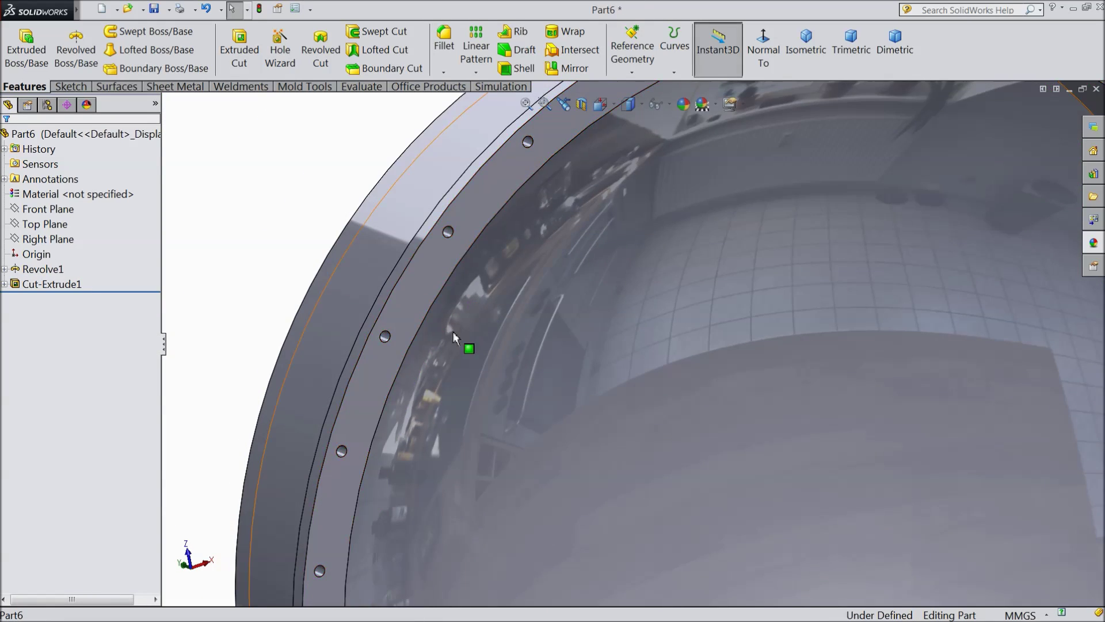
{"action": "scroll", "coordinate": [629, 372], "scroll_direction": "up", "scroll_amount": 5}
{"action": "middle_click_drag", "start_coordinate": [721, 347], "coordinate": [536, 427]}
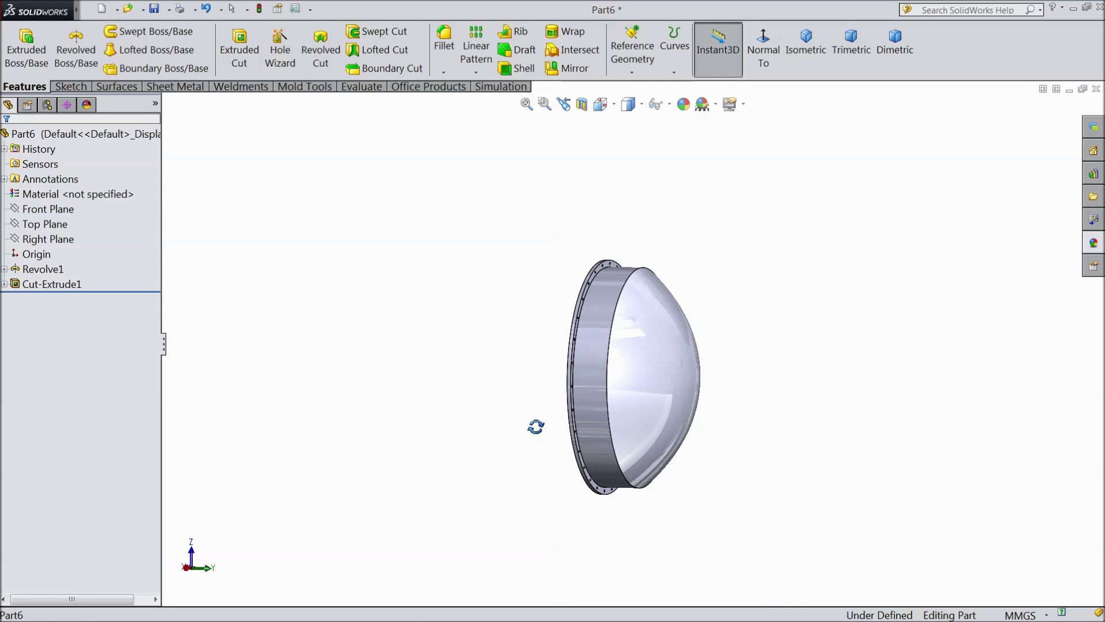
{"action": "scroll", "coordinate": [679, 408], "scroll_direction": "down", "scroll_amount": 4}
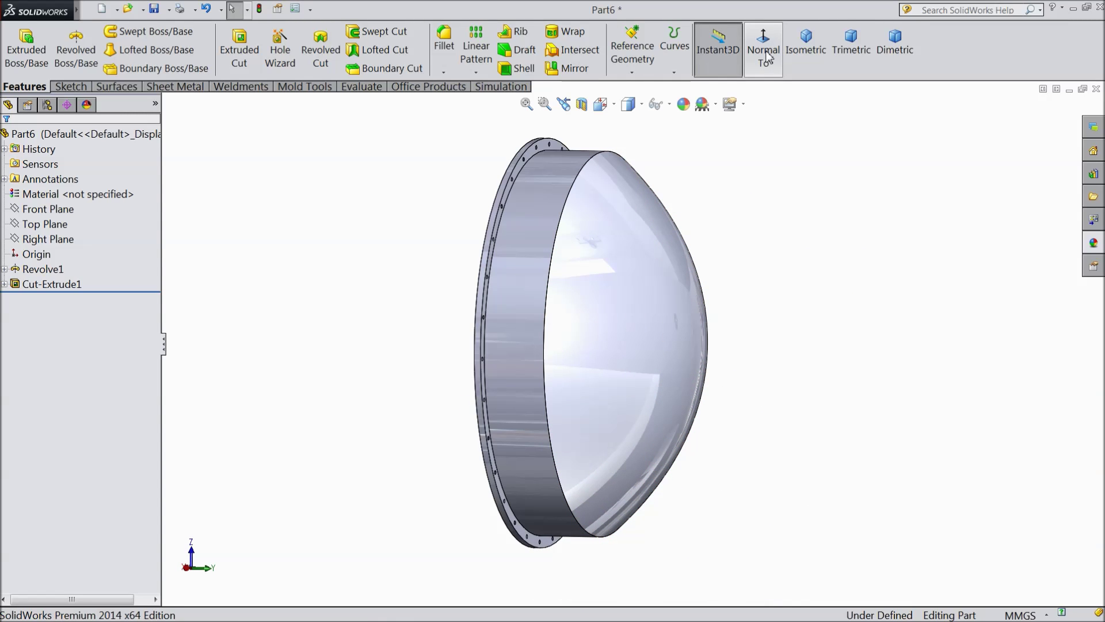
{"action": "left_click", "coordinate": [814, 51]}
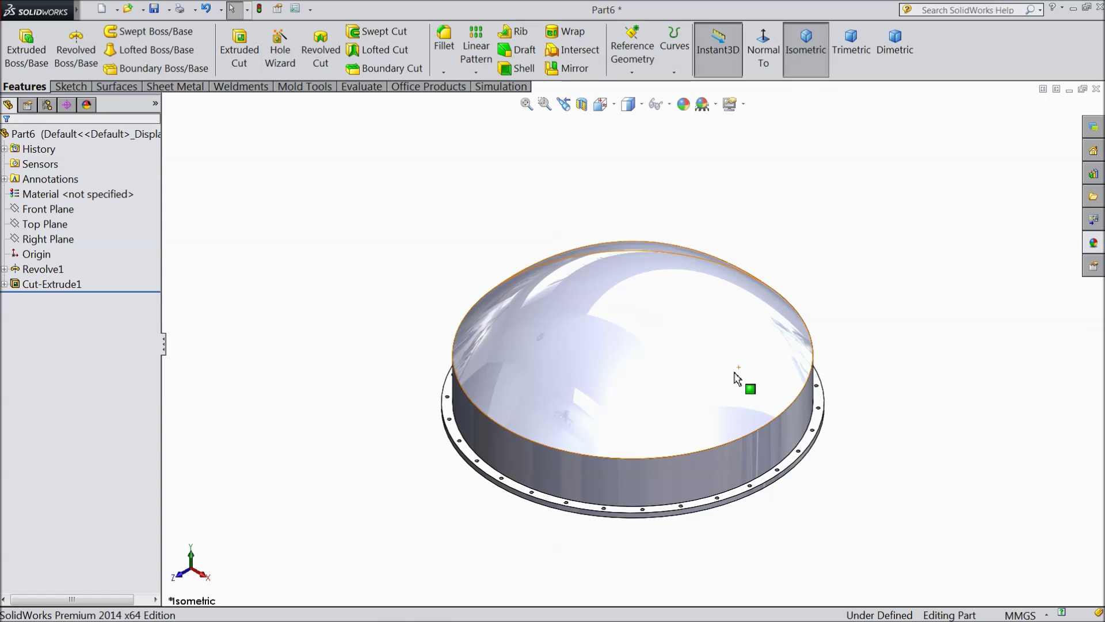
{"action": "left_click", "coordinate": [1094, 244]}
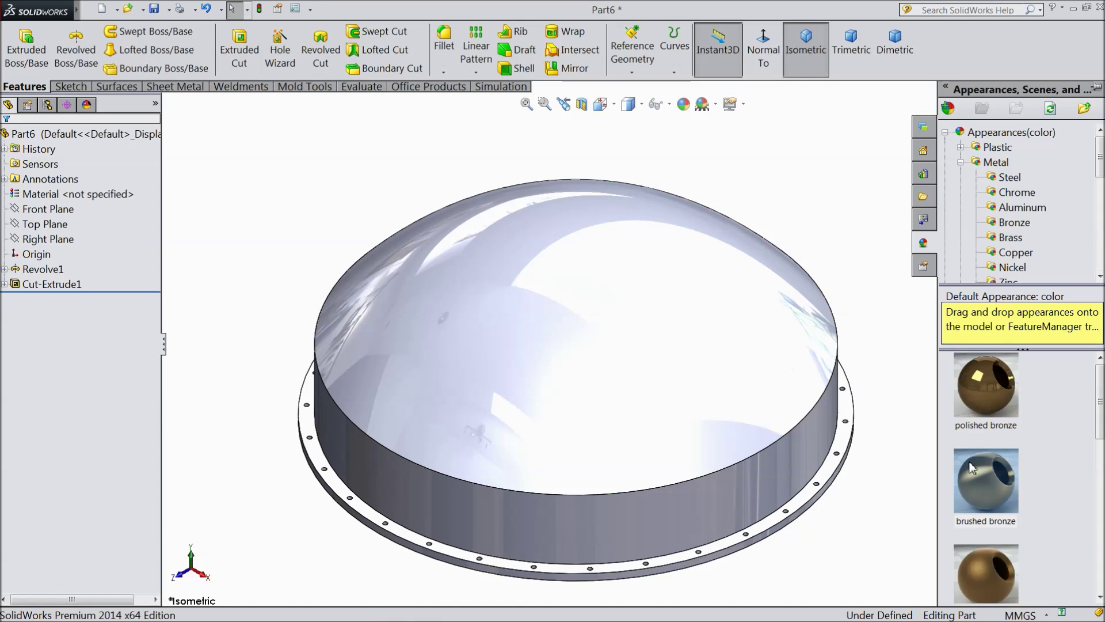
{"action": "double_click", "coordinate": [1006, 498]}
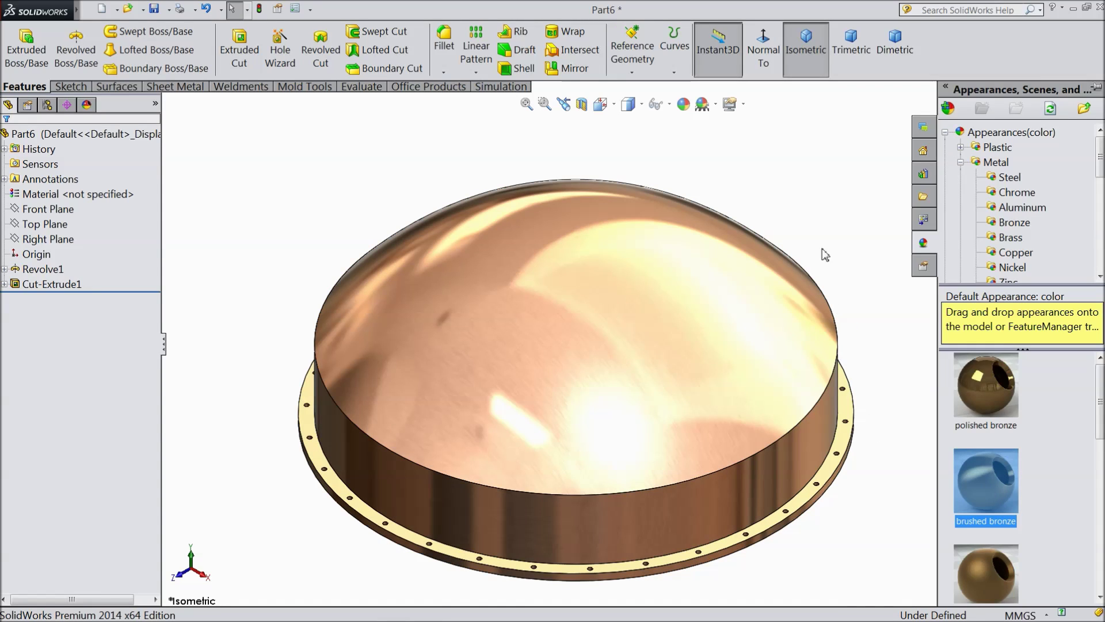
Step: Save the part as "3.Shell Cover" in the Heat Exchanger folder on the Desktop
{"action": "middle_click_drag", "start_coordinate": [839, 455], "coordinate": [500, 216]}
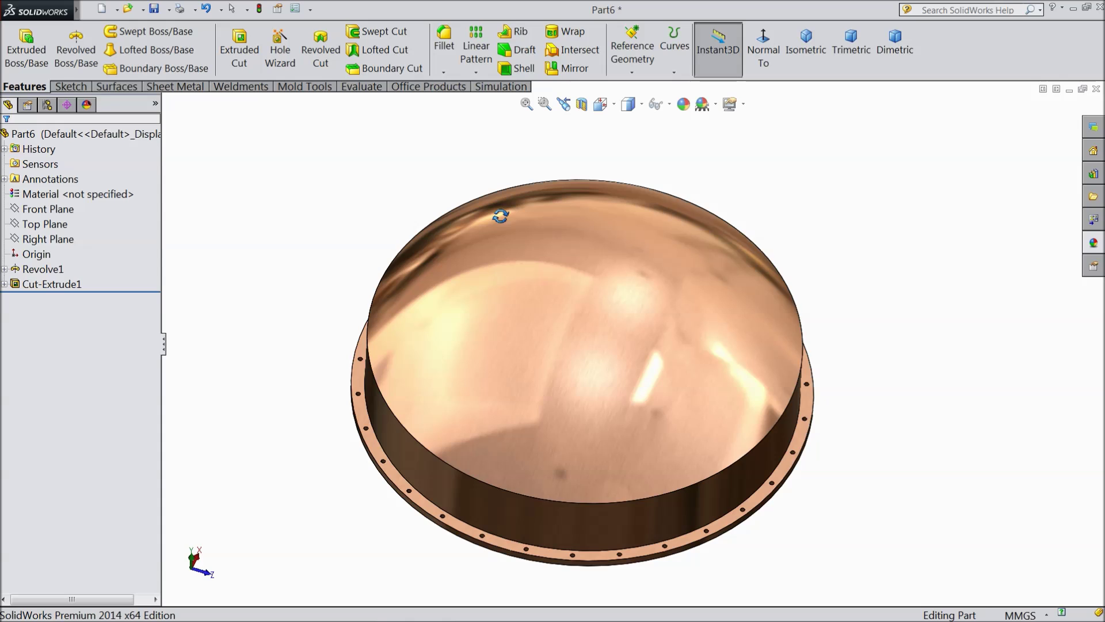
{"action": "left_click", "coordinate": [156, 10]}
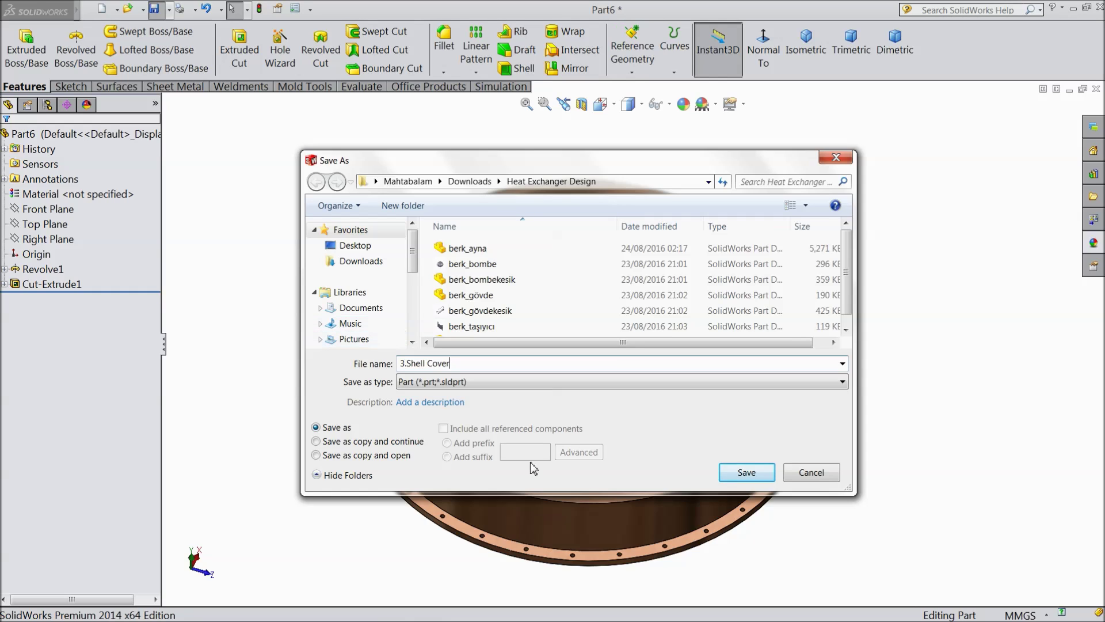
{"action": "left_click", "coordinate": [373, 246]}
{"action": "left_click_drag", "start_coordinate": [846, 259], "coordinate": [858, 293]}
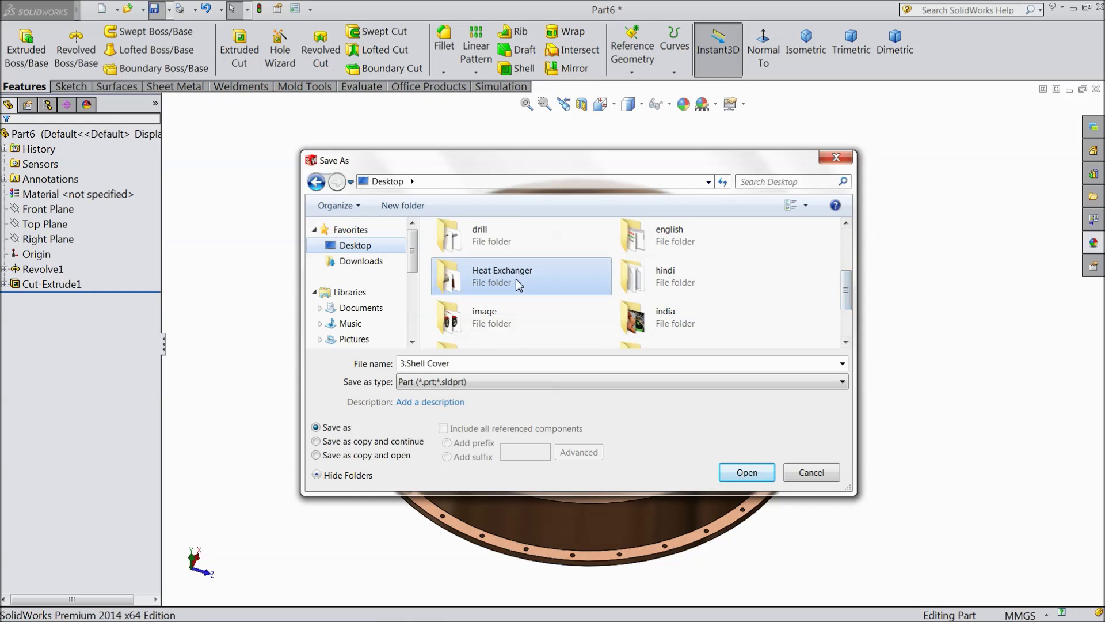
{"action": "double_click", "coordinate": [516, 279]}
{"action": "left_click", "coordinate": [746, 473]}
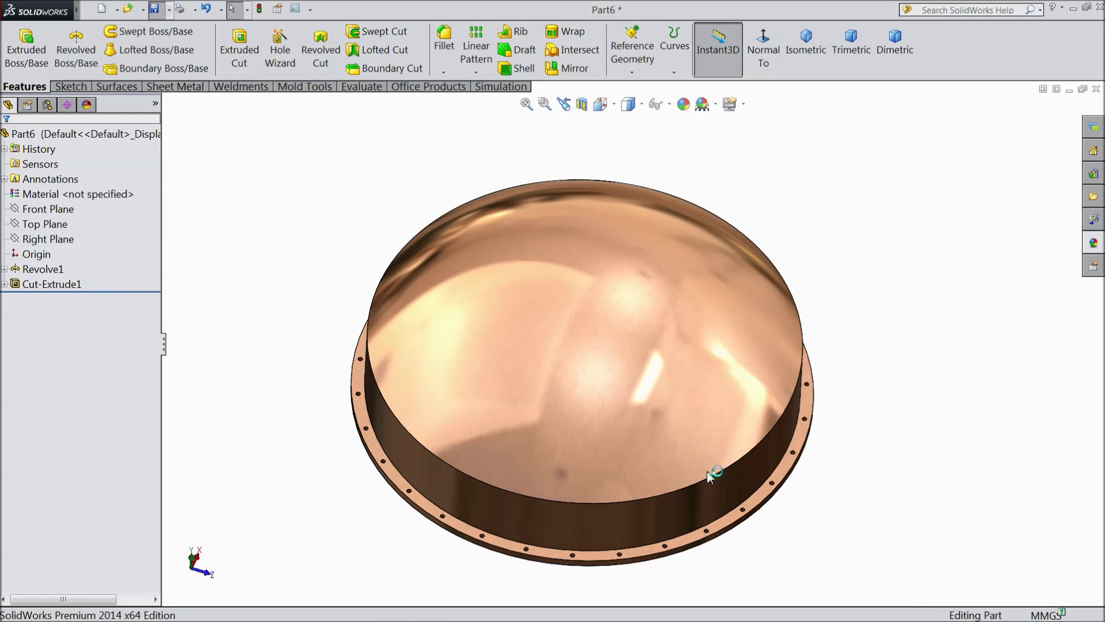
{"action": "middle_click_drag", "start_coordinate": [606, 473], "coordinate": [484, 537]}
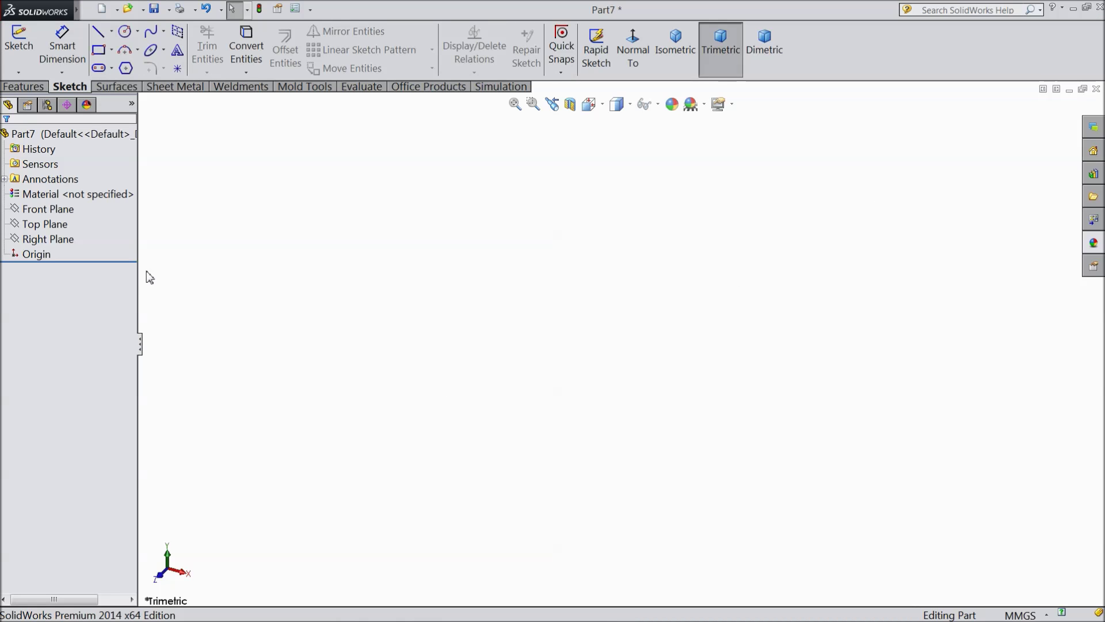
Step: Start a sketch on the Right Plane and draw a horizontal and a vertical centerline meeting at the origin
{"action": "left_click", "coordinate": [57, 240]}
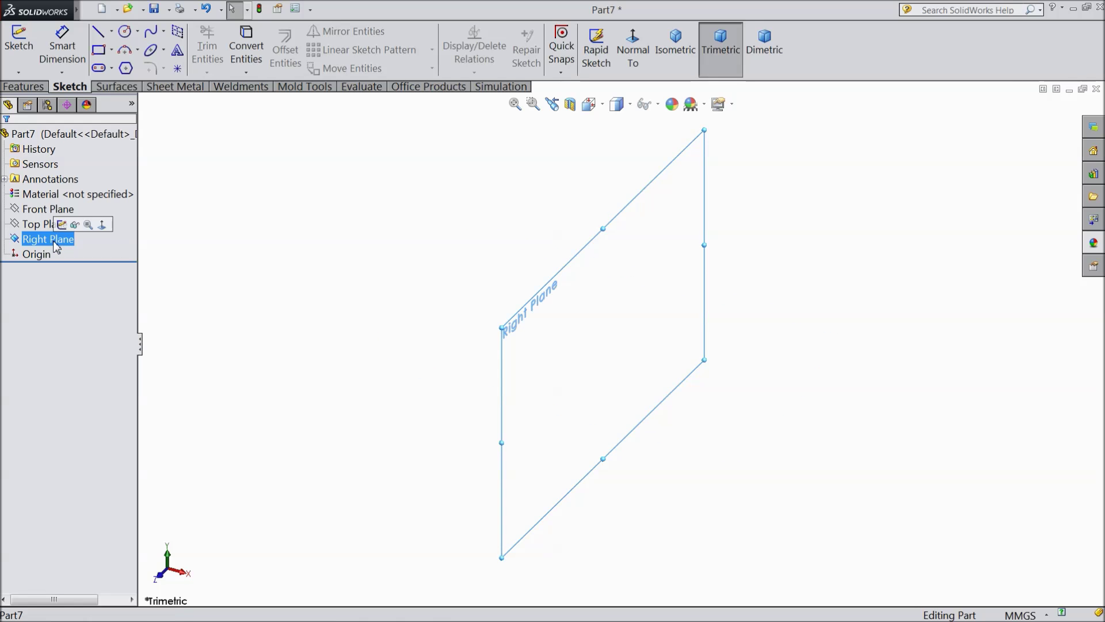
{"action": "left_click", "coordinate": [62, 226]}
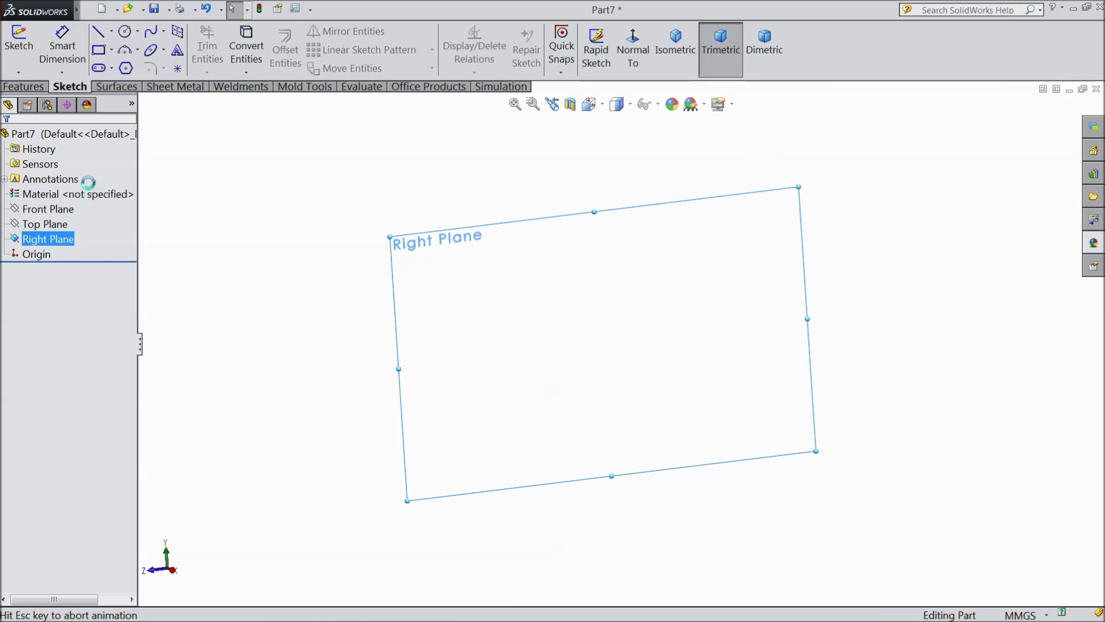
{"action": "left_click", "coordinate": [113, 33]}
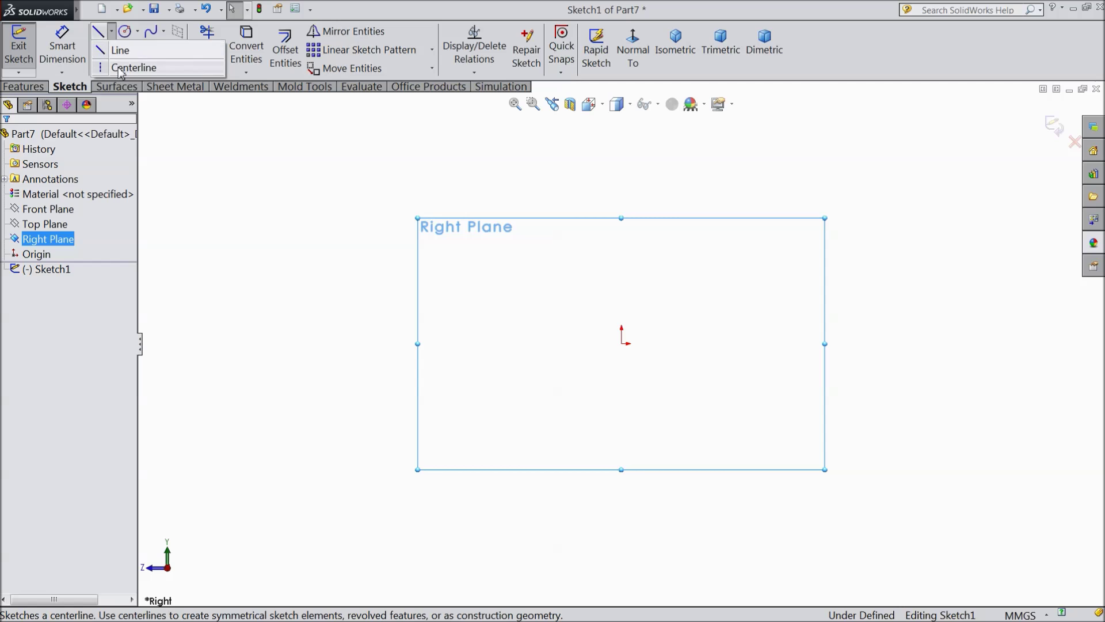
{"action": "left_click", "coordinate": [118, 66]}
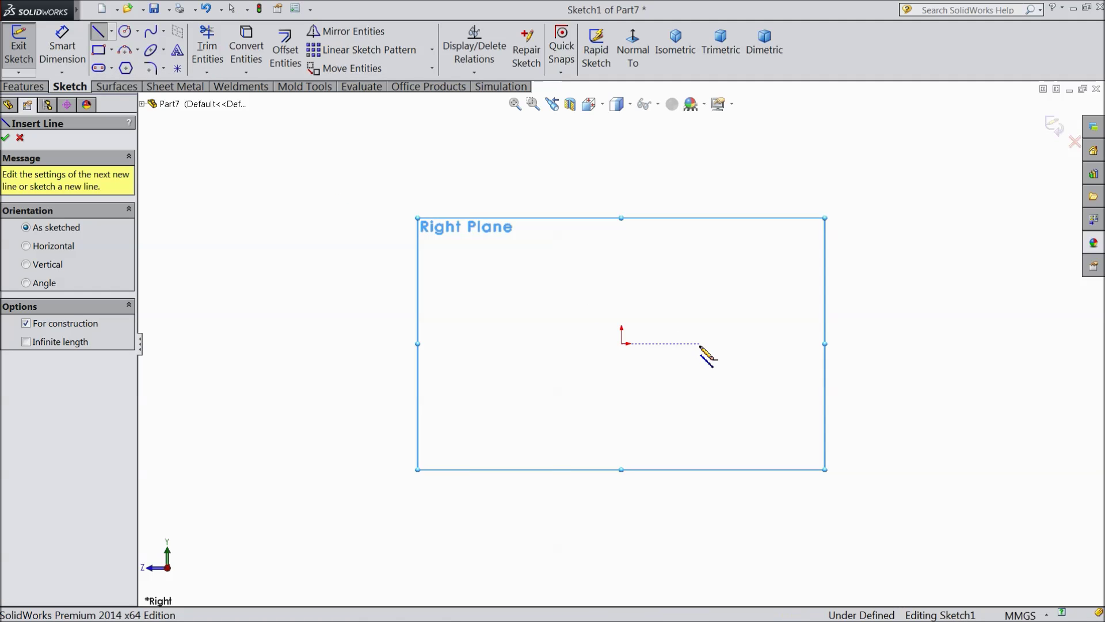
{"action": "left_click", "coordinate": [700, 344]}
{"action": "left_click", "coordinate": [622, 344]}
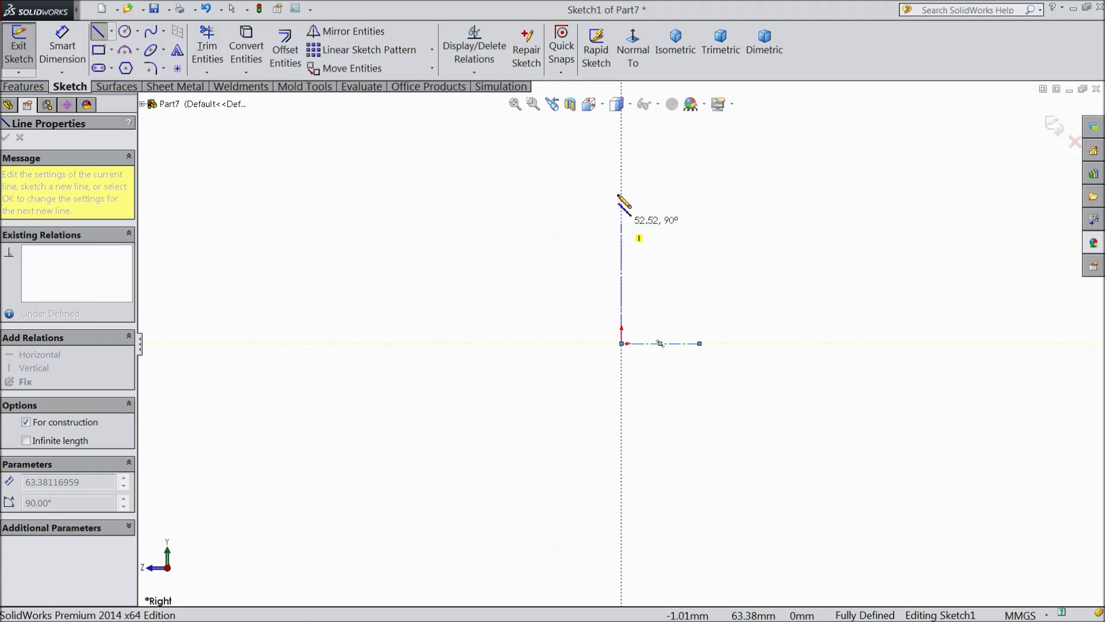
{"action": "left_click", "coordinate": [622, 124]}
{"action": "right_click", "coordinate": [661, 149]}
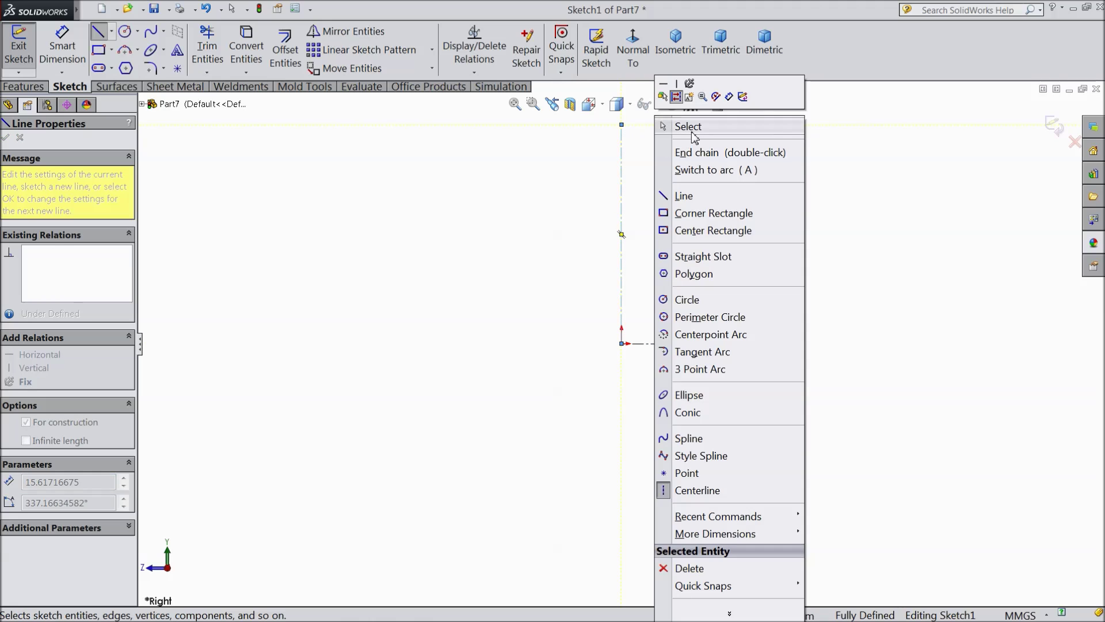
{"action": "left_click", "coordinate": [671, 124]}
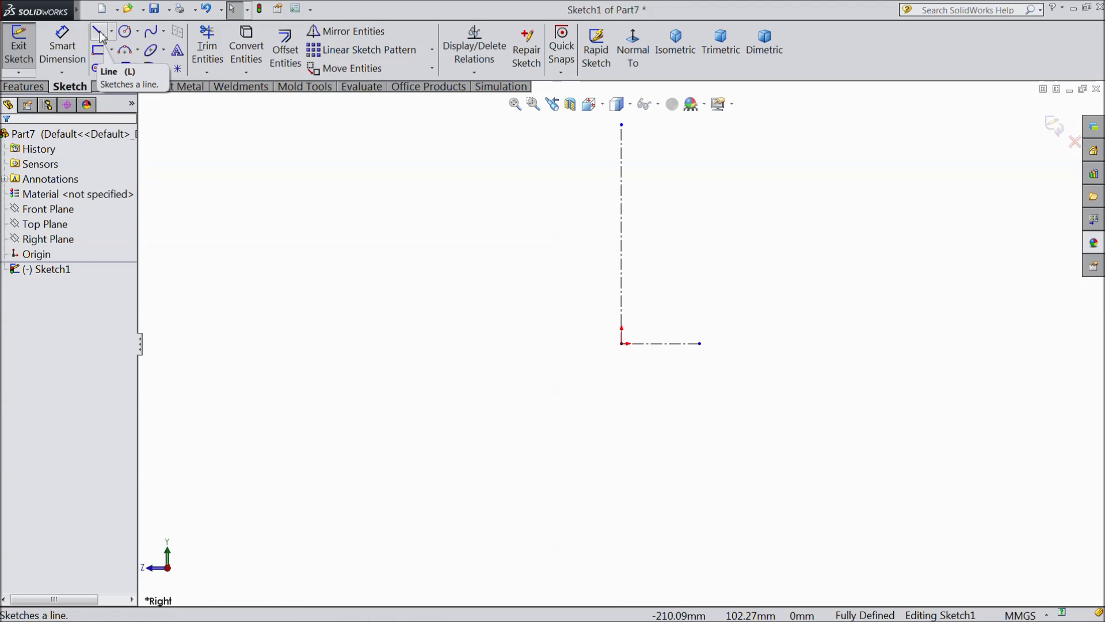
Step: Sketch a two-point spline from the vertical centerline, about 40 mm above the origin, to a point about 53 mm beside the origin
{"action": "left_click", "coordinate": [150, 31]}
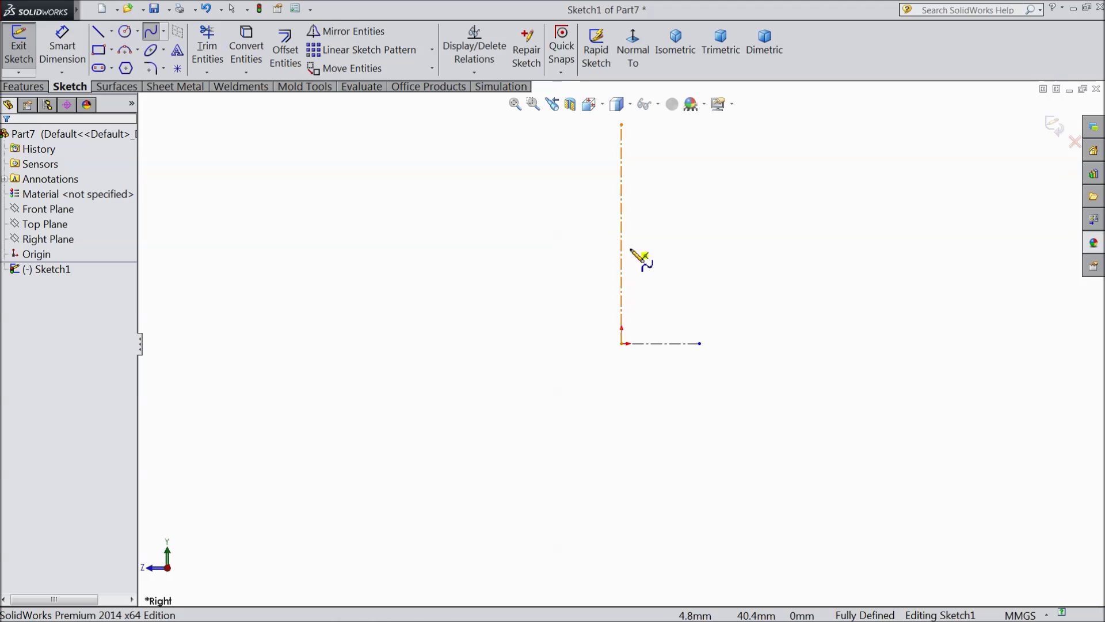
{"action": "scroll", "coordinate": [624, 262], "scroll_direction": "down", "scroll_amount": 2}
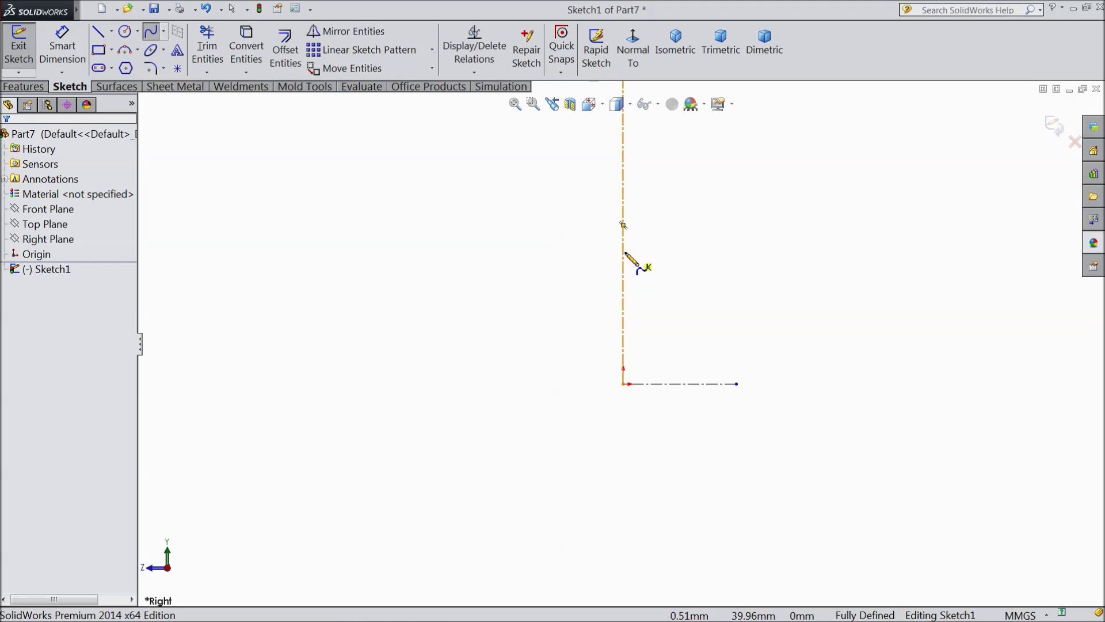
{"action": "left_click", "coordinate": [623, 251]}
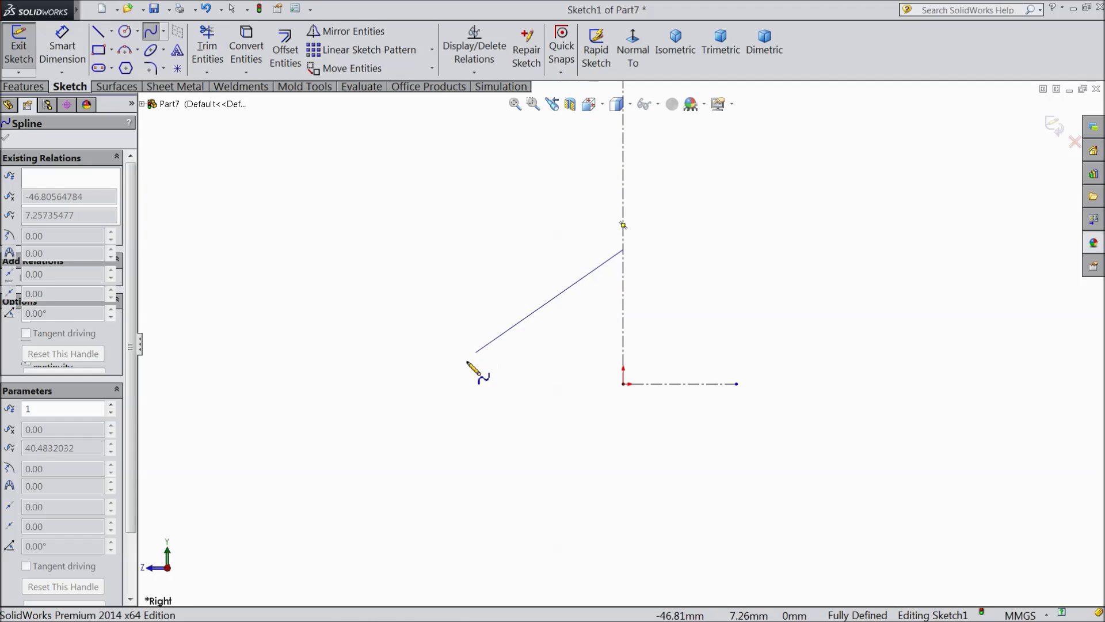
{"action": "left_click", "coordinate": [450, 392]}
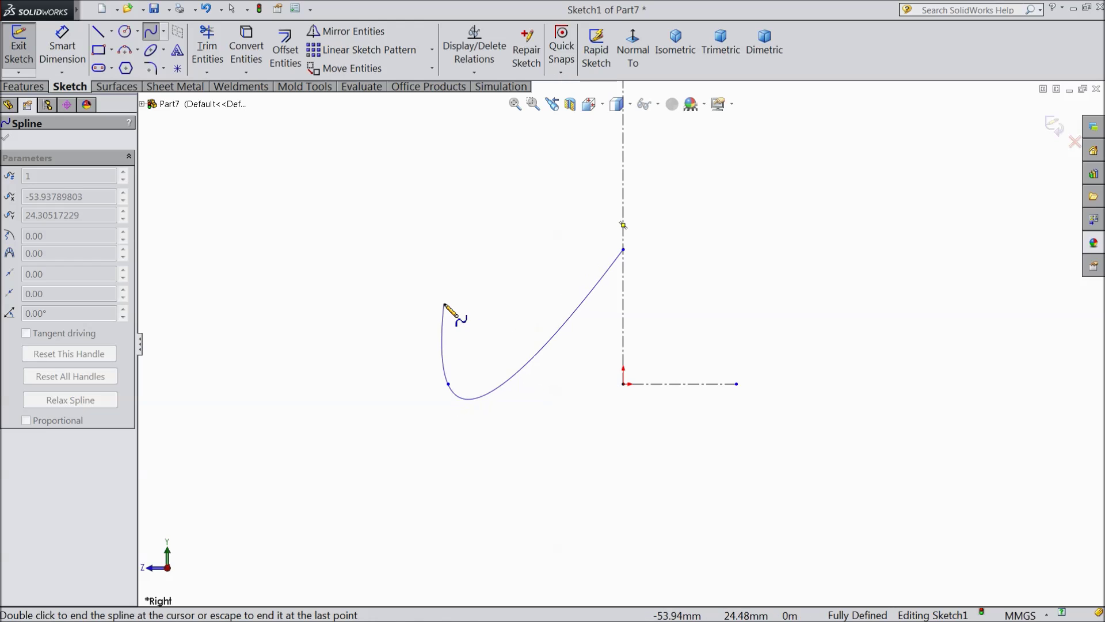
{"action": "right_click", "coordinate": [448, 304]}
{"action": "left_click", "coordinate": [478, 174]}
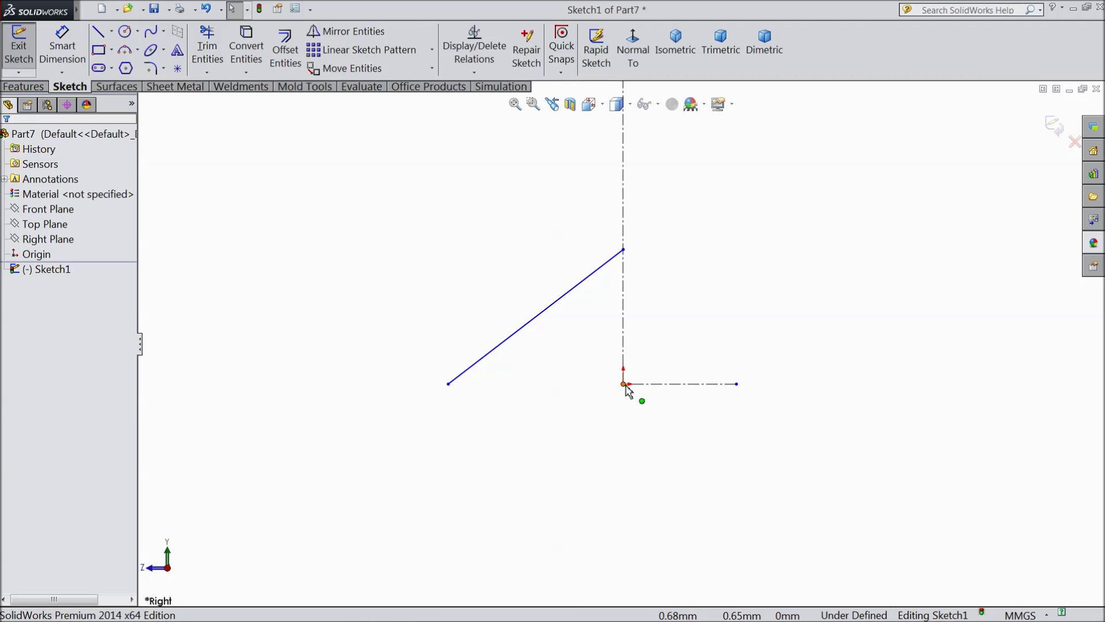
Step: Add a horizontal relation between the origin and the spline's lower endpoint
{"action": "left_click", "coordinate": [624, 385]}
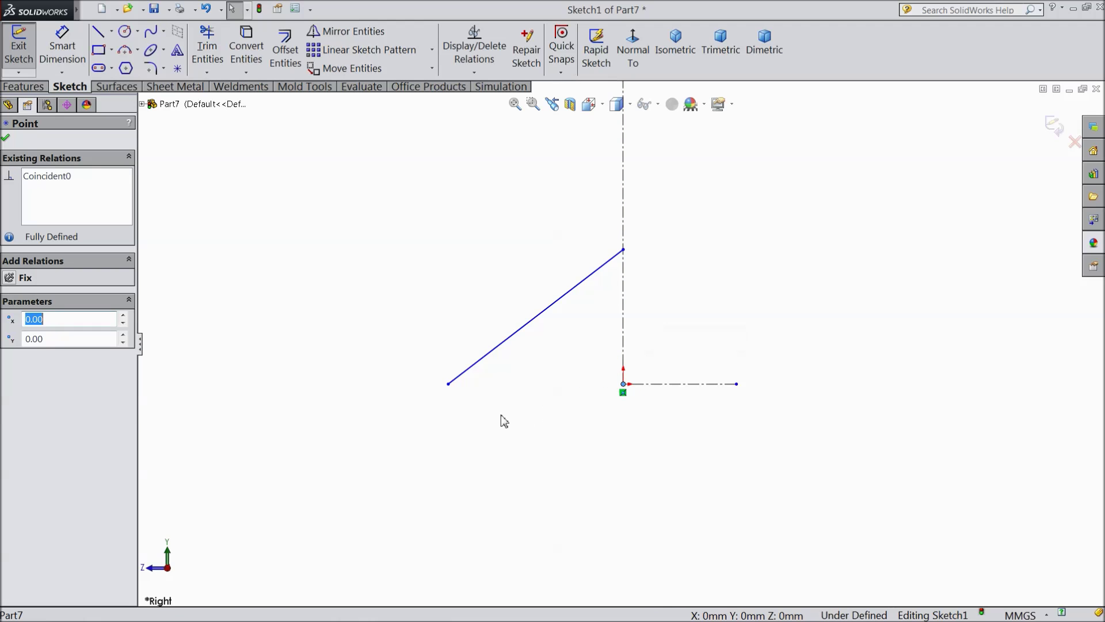
{"action": "left_click", "coordinate": [449, 386], "text": "ctrl"}
{"action": "left_click", "coordinate": [480, 340]}
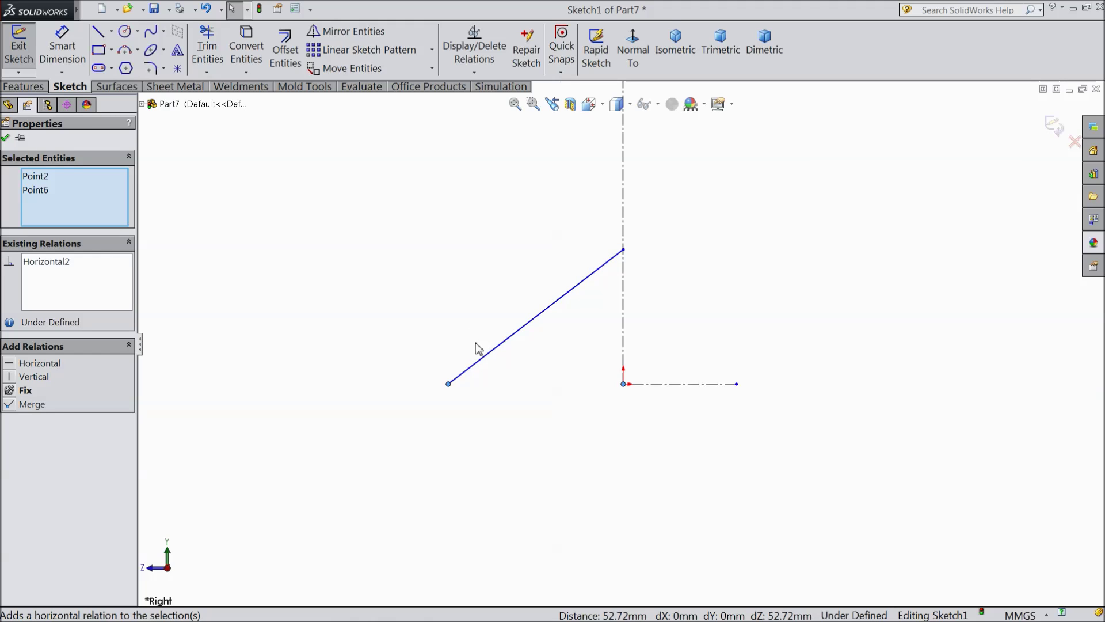
{"action": "left_click", "coordinate": [5, 139]}
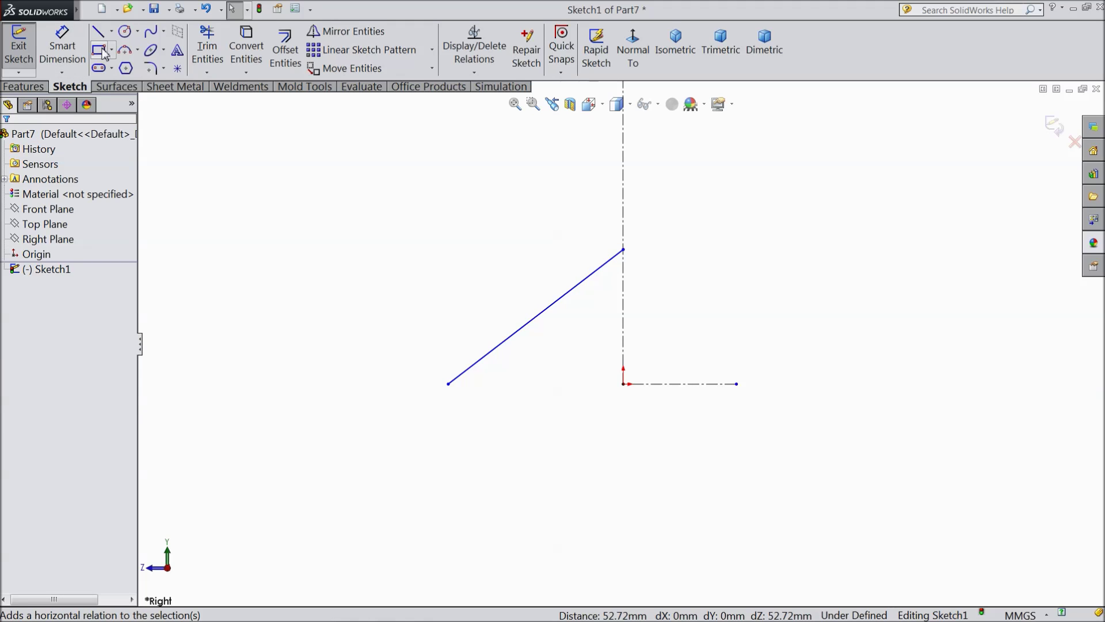
Step: Sketch a vertical line about 33 mm long downward from the spline's lower endpoint
{"action": "left_click", "coordinate": [99, 32]}
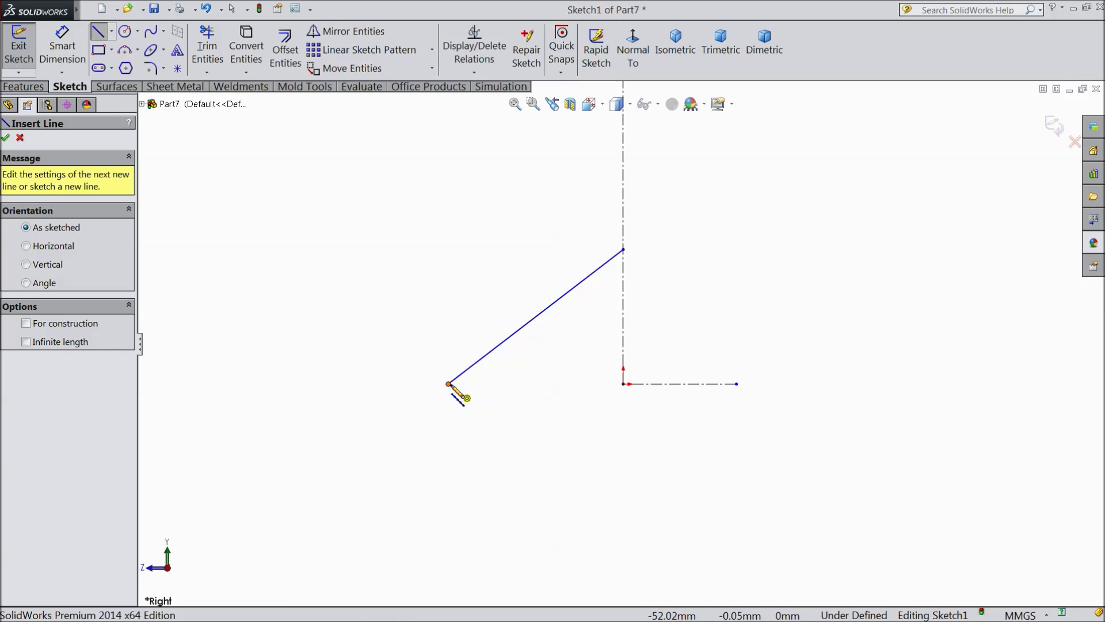
{"action": "left_click", "coordinate": [448, 384]}
{"action": "left_click", "coordinate": [448, 493]}
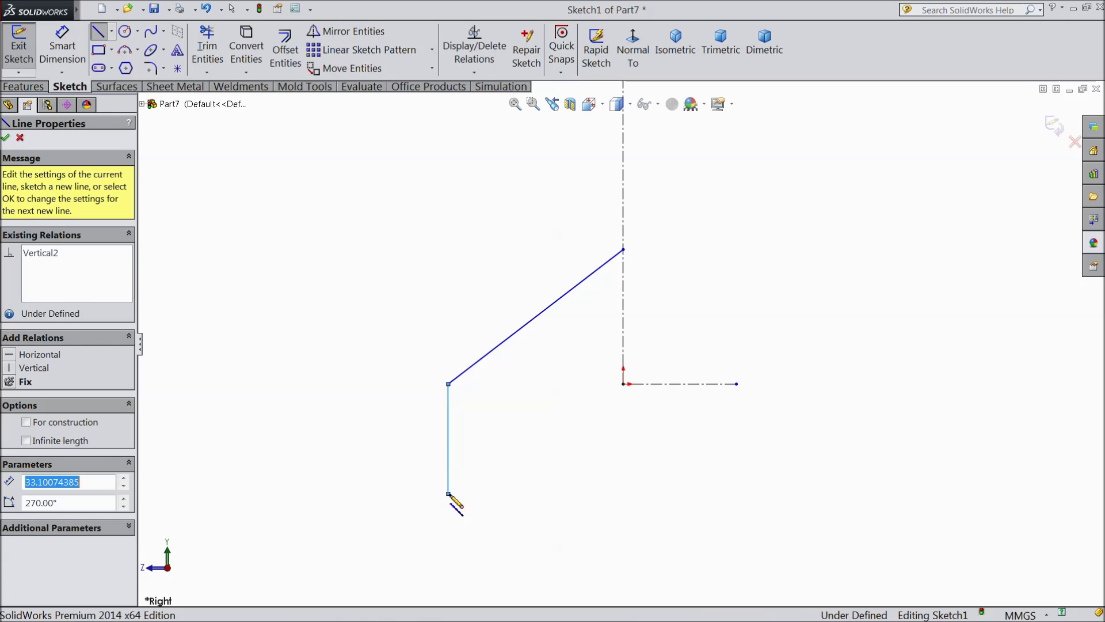
{"action": "right_click", "coordinate": [476, 466]}
{"action": "left_click", "coordinate": [510, 108]}
Step: Dimension the height of the spline's upper endpoint above the origin as 1044.41 mm
{"action": "left_click", "coordinate": [62, 45]}
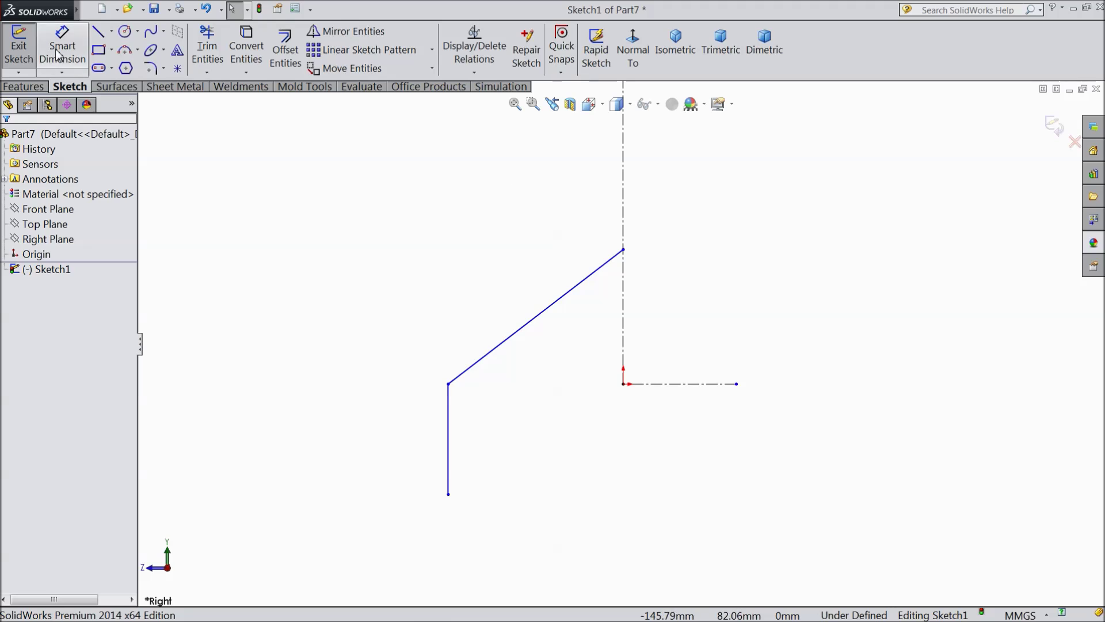
{"action": "left_click", "coordinate": [624, 250]}
{"action": "left_click", "coordinate": [624, 383]}
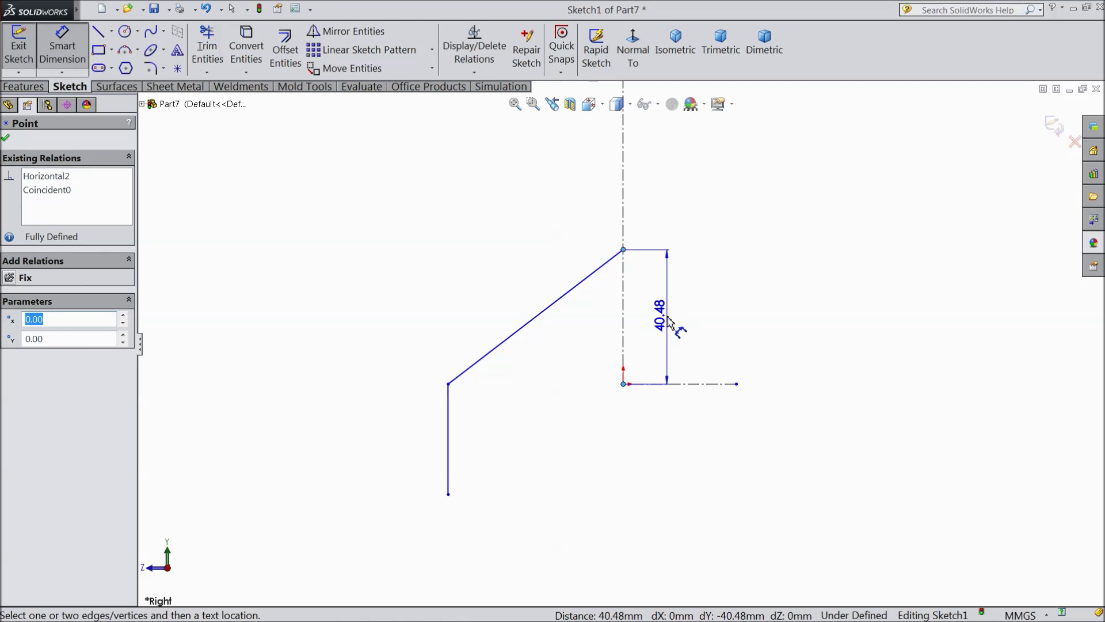
{"action": "left_click", "coordinate": [670, 317]}
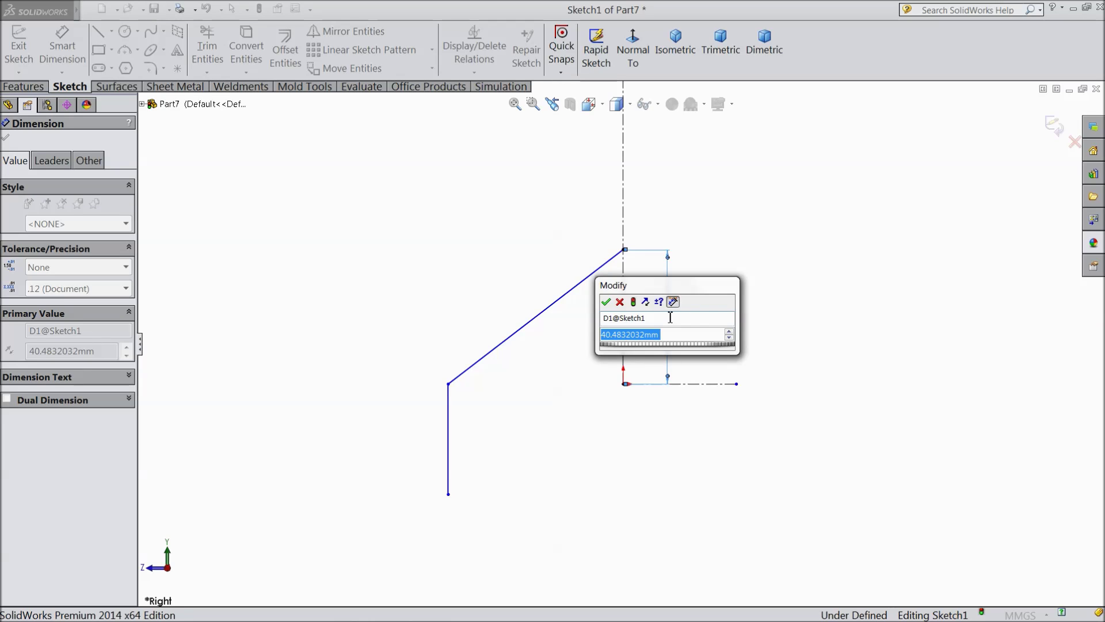
{"action": "type", "text": "1044.41"}
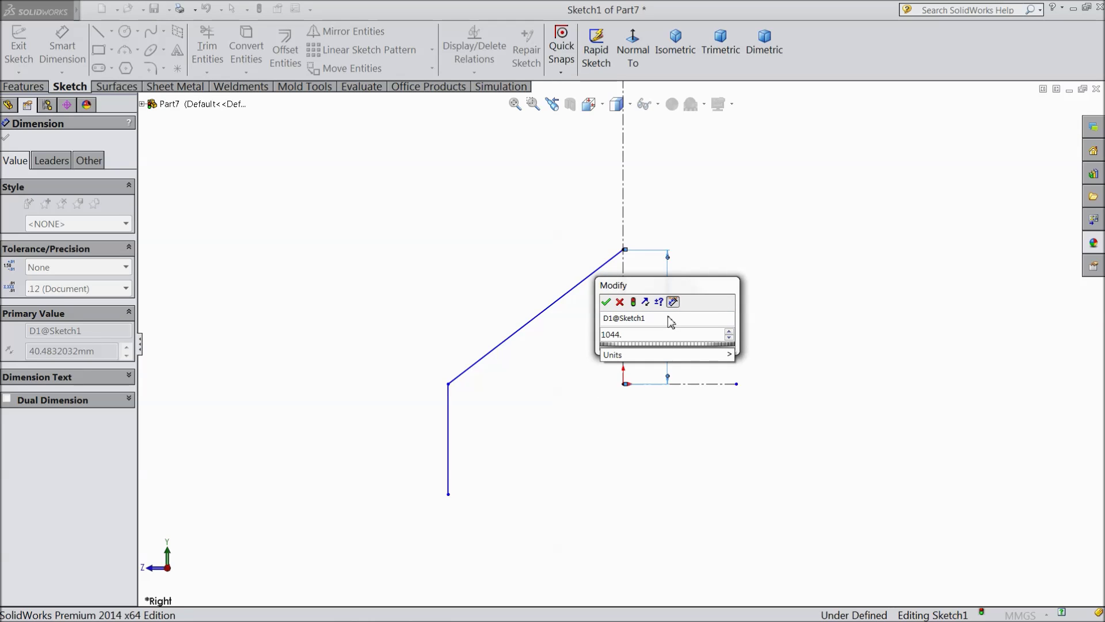
{"action": "left_click", "coordinate": [607, 302]}
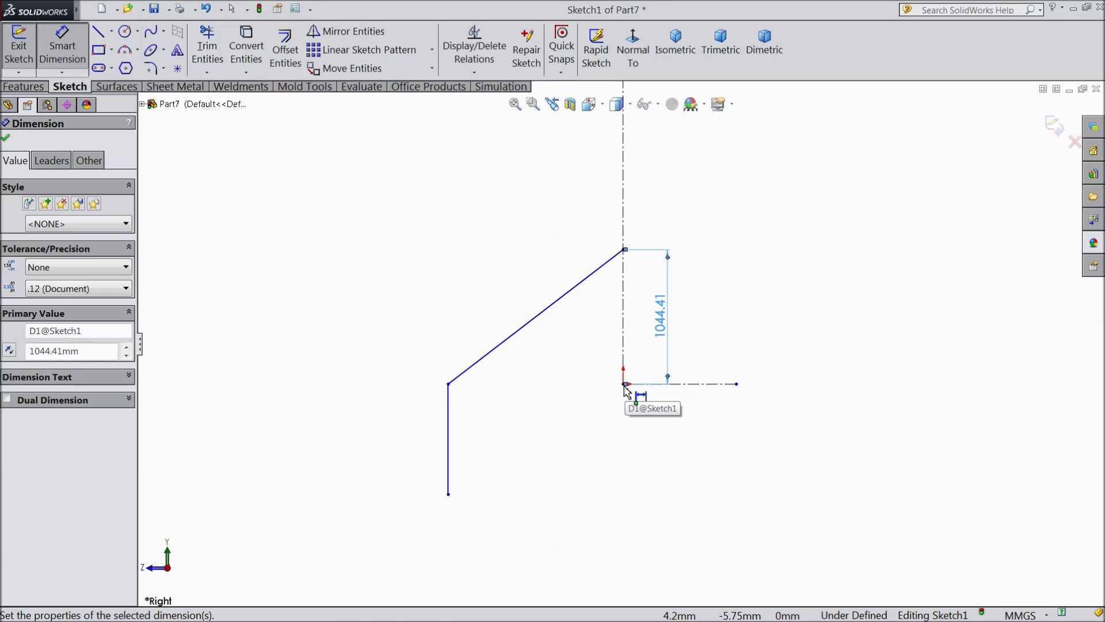
Step: Dimension the horizontal distance from the origin to the spline's lower endpoint as 2081.13 mm
{"action": "left_click", "coordinate": [625, 386]}
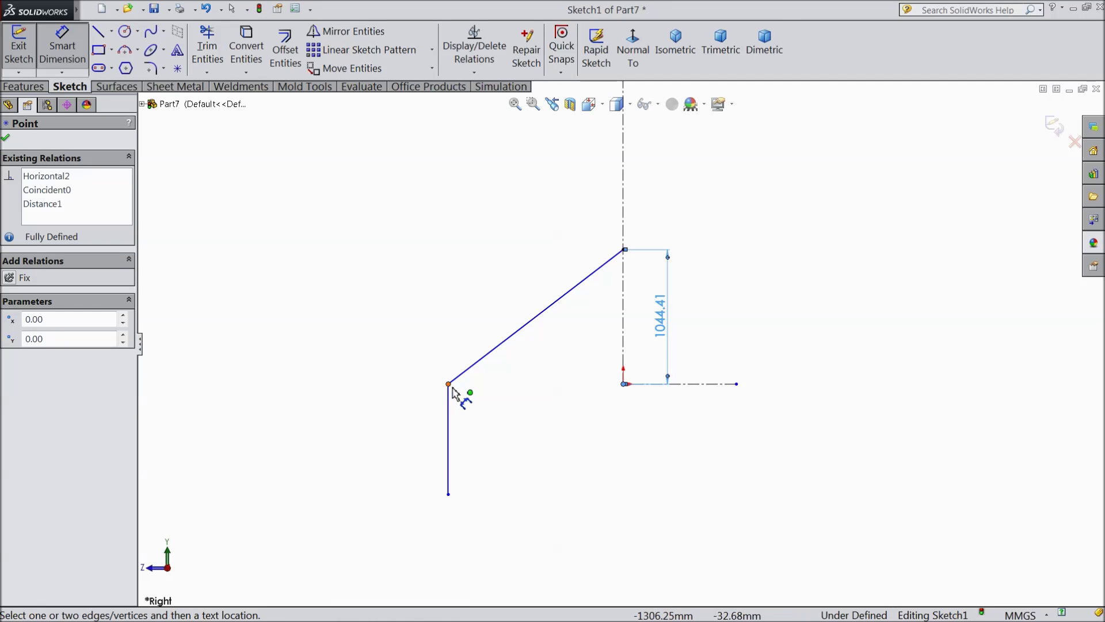
{"action": "left_click", "coordinate": [449, 385]}
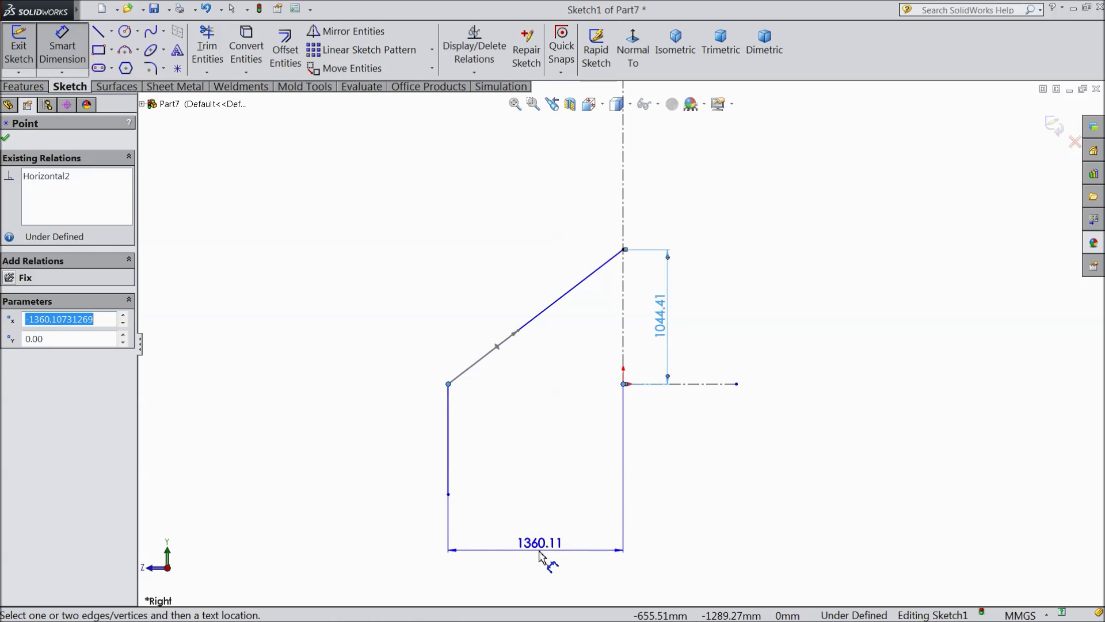
{"action": "left_click", "coordinate": [544, 556]}
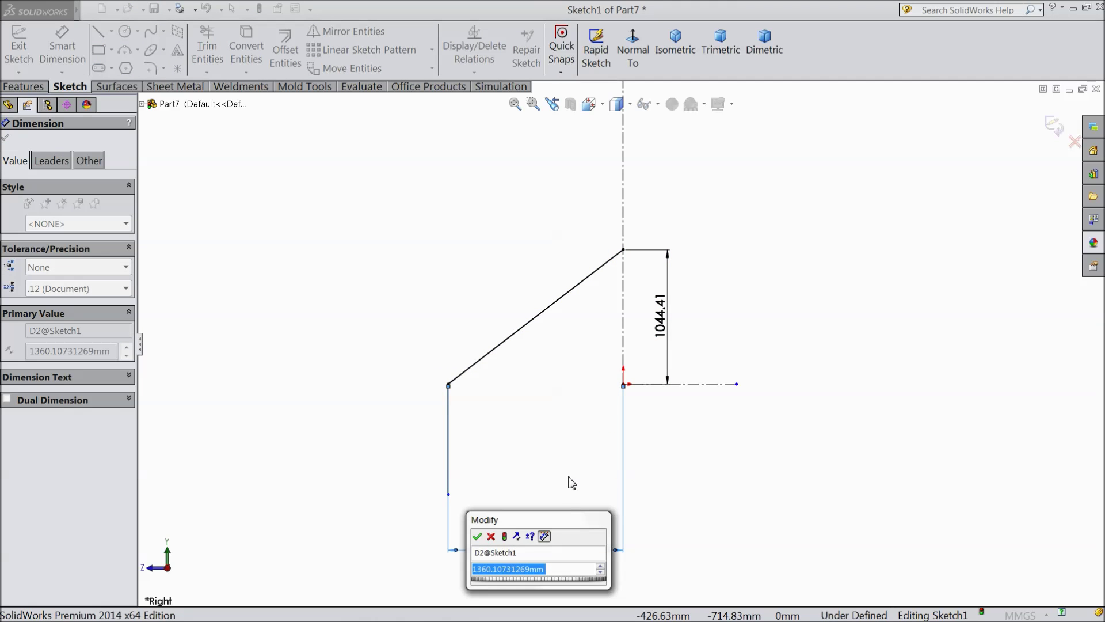
{"action": "type", "text": "2081"}
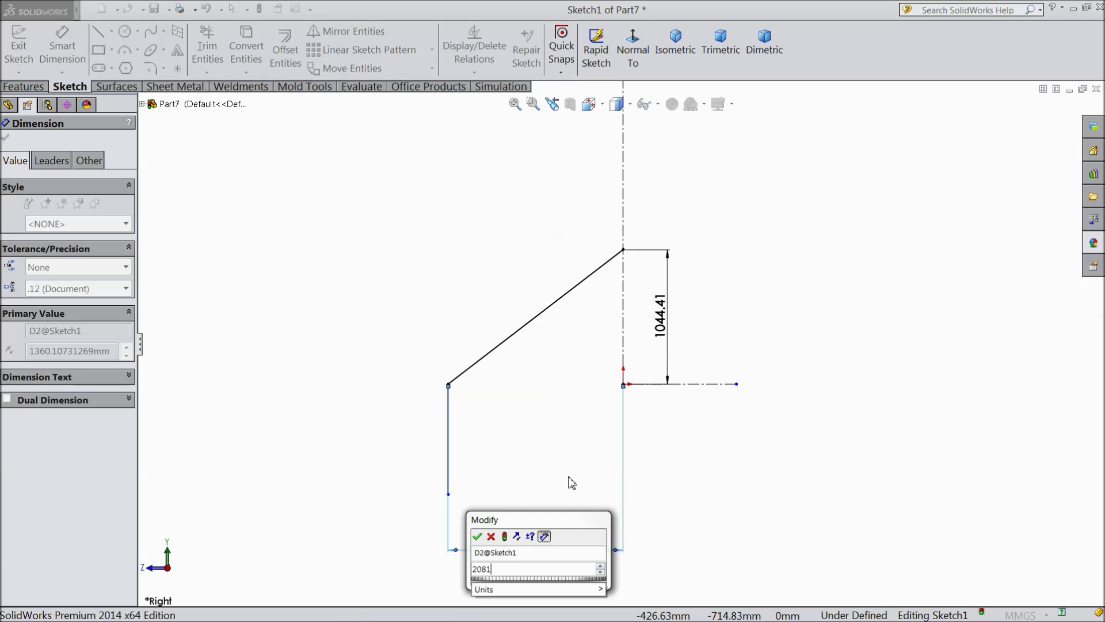
{"action": "type", "text": ".13"}
{"action": "left_click", "coordinate": [477, 536]}
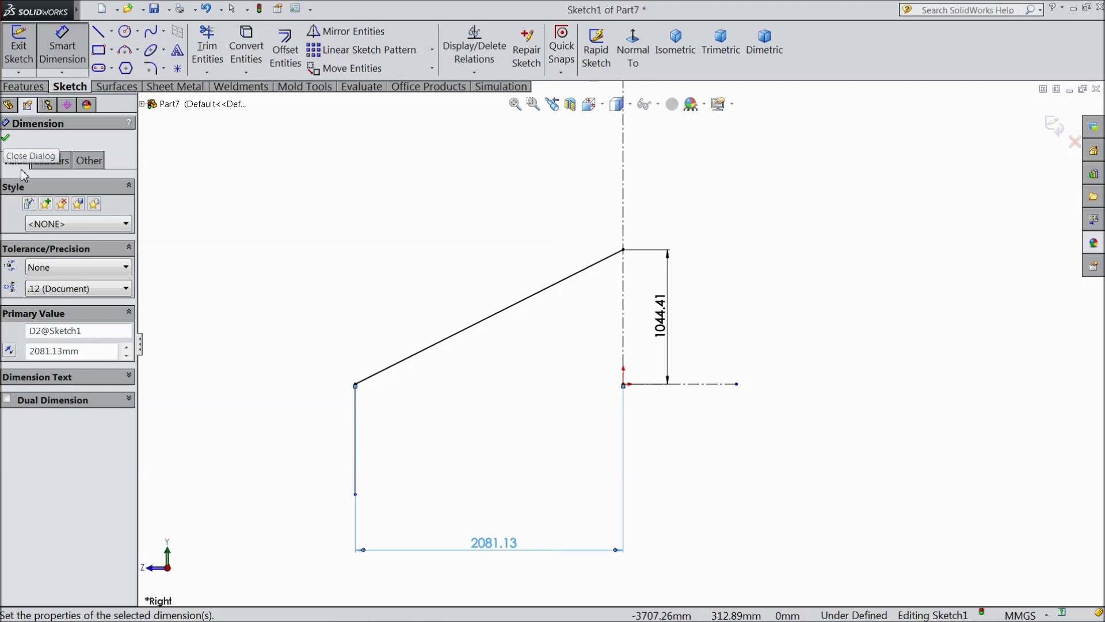
Step: Dimension the length of the vertical line below the spline as 1744.115 mm
{"action": "left_click", "coordinate": [359, 452]}
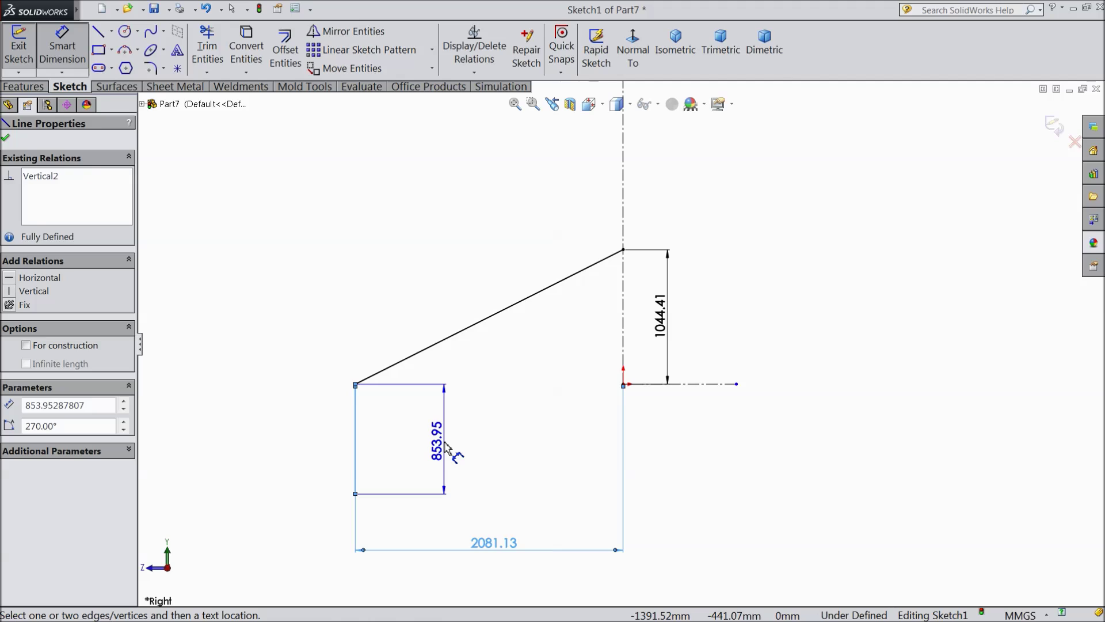
{"action": "left_click", "coordinate": [448, 448]}
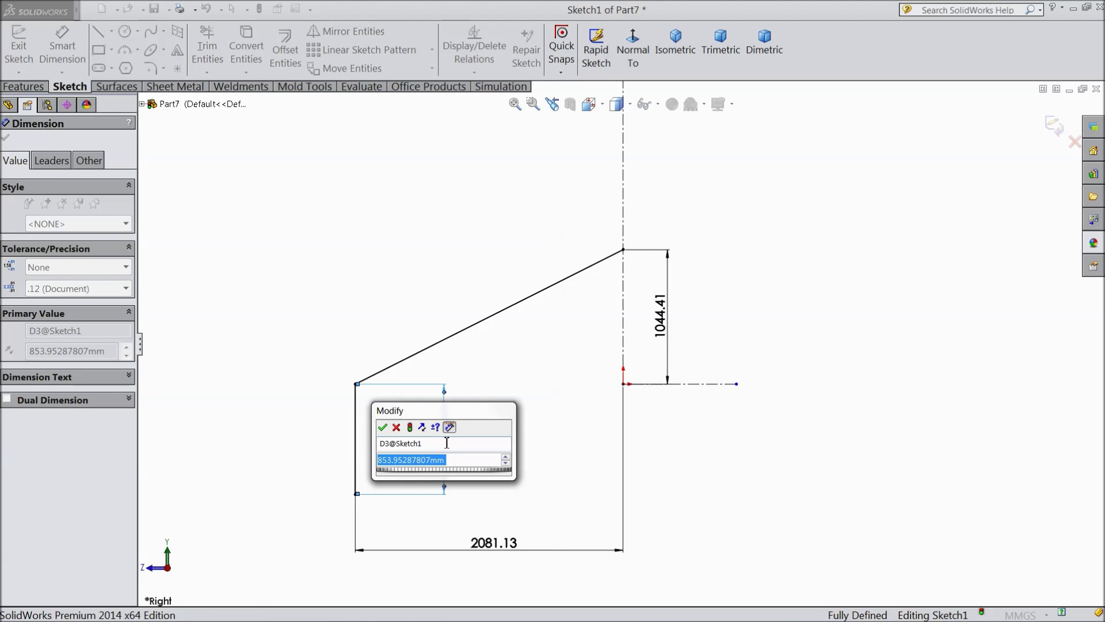
{"action": "type", "text": "1744.115"}
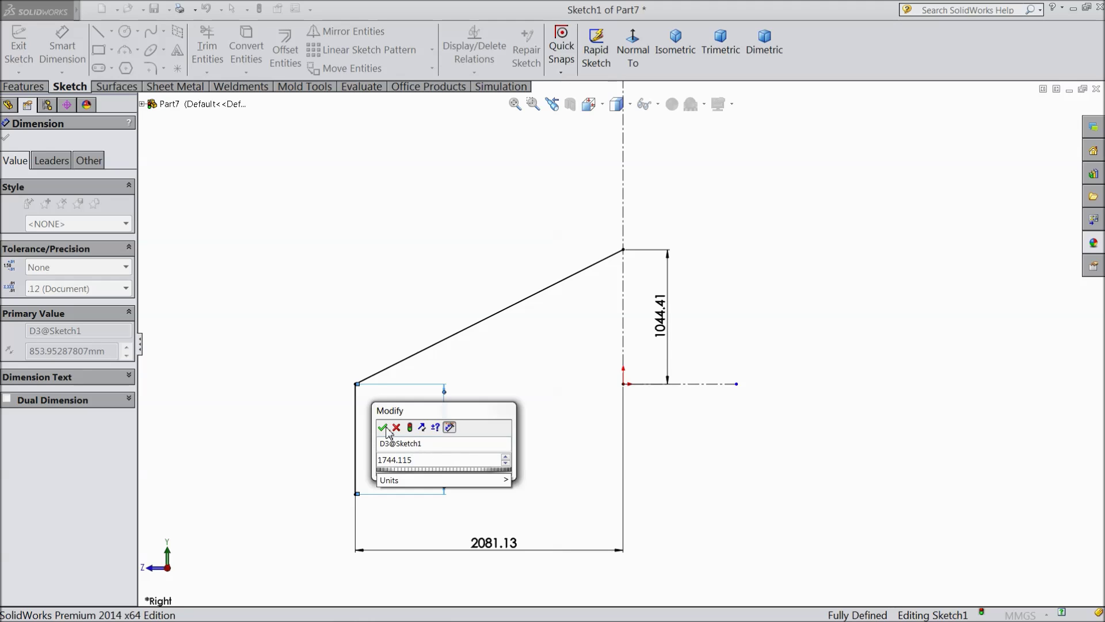
{"action": "left_click", "coordinate": [384, 429]}
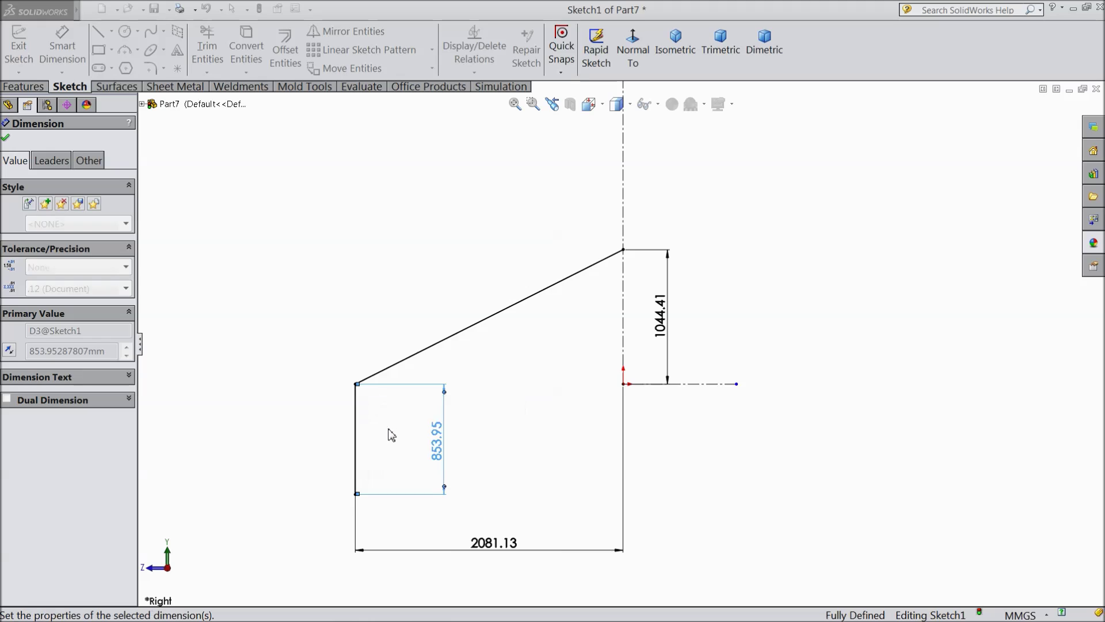
{"action": "scroll", "coordinate": [576, 403], "scroll_direction": "up", "scroll_amount": 3}
{"action": "scroll", "coordinate": [540, 396], "scroll_direction": "down", "scroll_amount": 2}
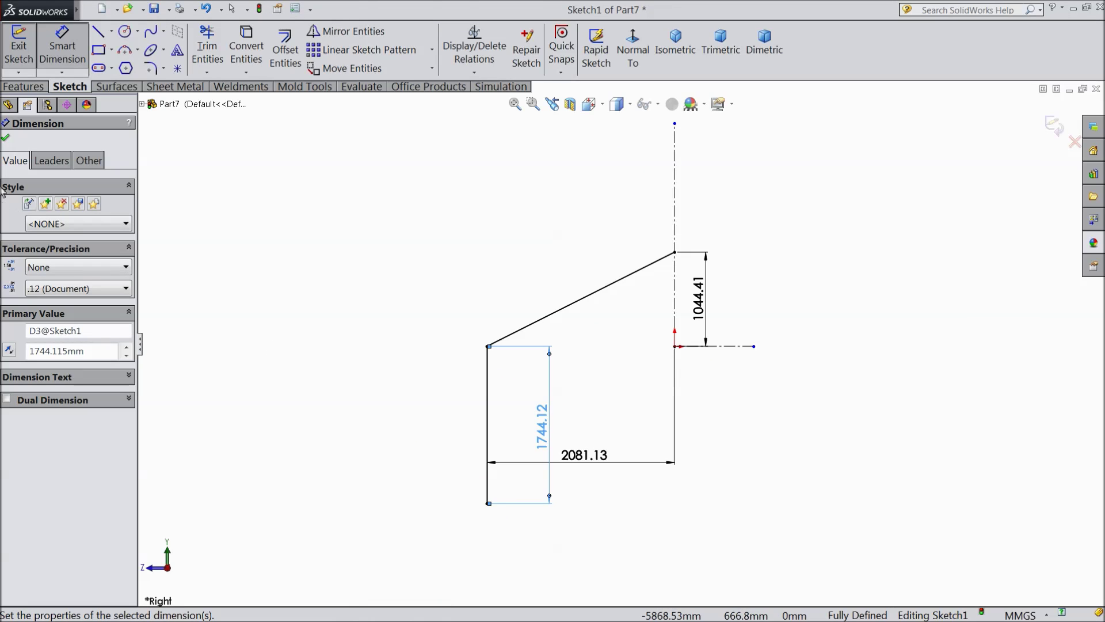
{"action": "left_click", "coordinate": [5, 139]}
Step: Constrain the tangent handle at the spline's upper endpoint to be horizontal so the curve forms a dome
{"action": "scroll", "coordinate": [629, 316], "scroll_direction": "down", "scroll_amount": 2}
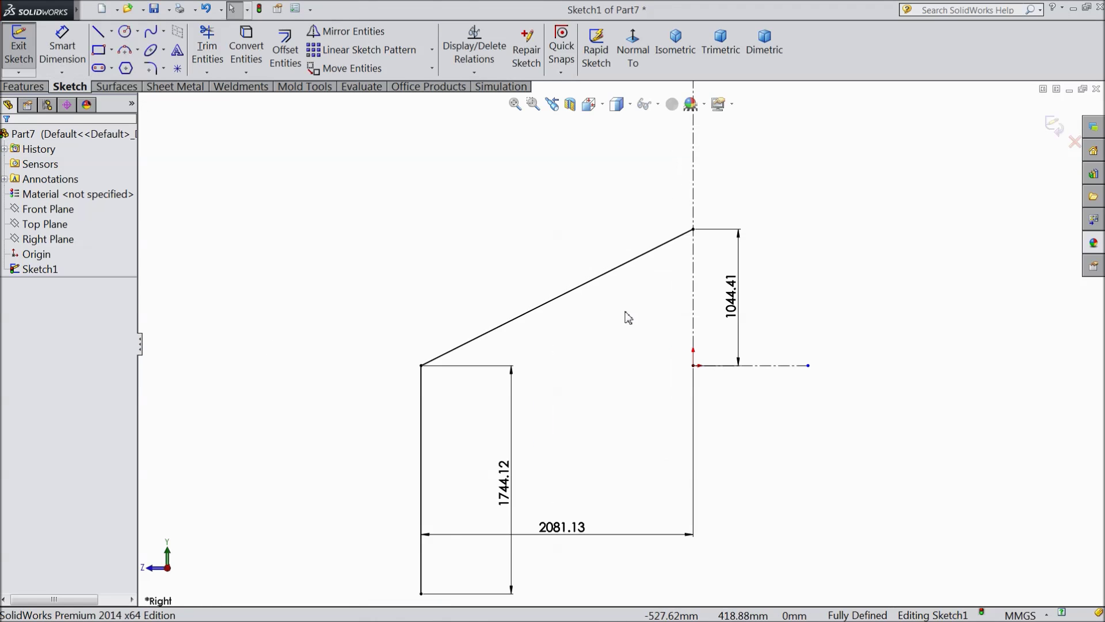
{"action": "left_click", "coordinate": [576, 301]}
{"action": "left_click", "coordinate": [619, 270]}
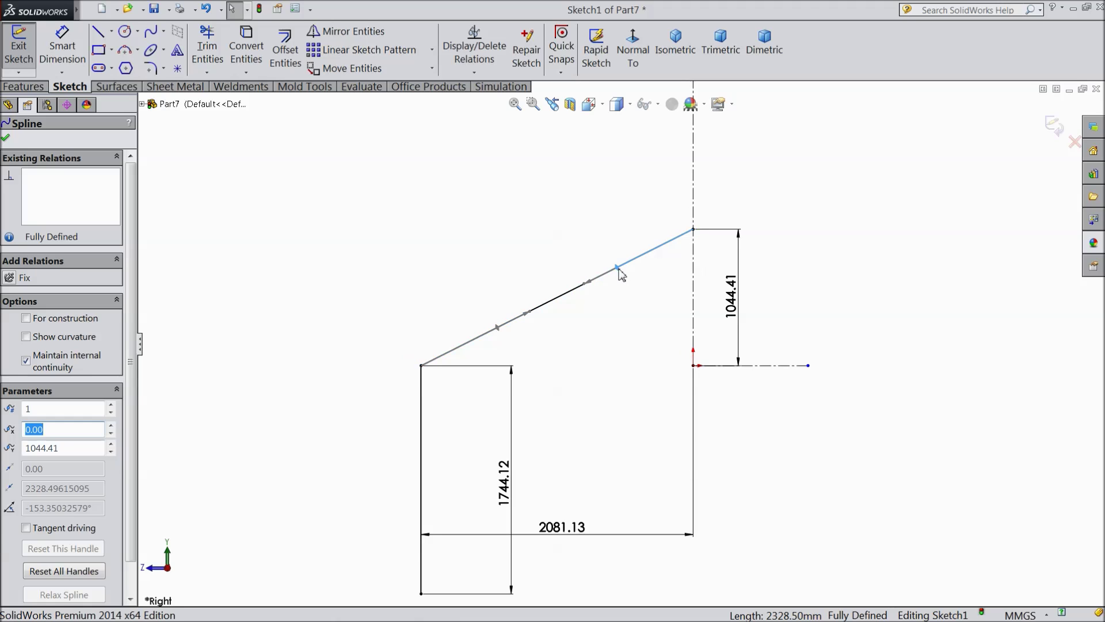
{"action": "left_click", "coordinate": [29, 278]}
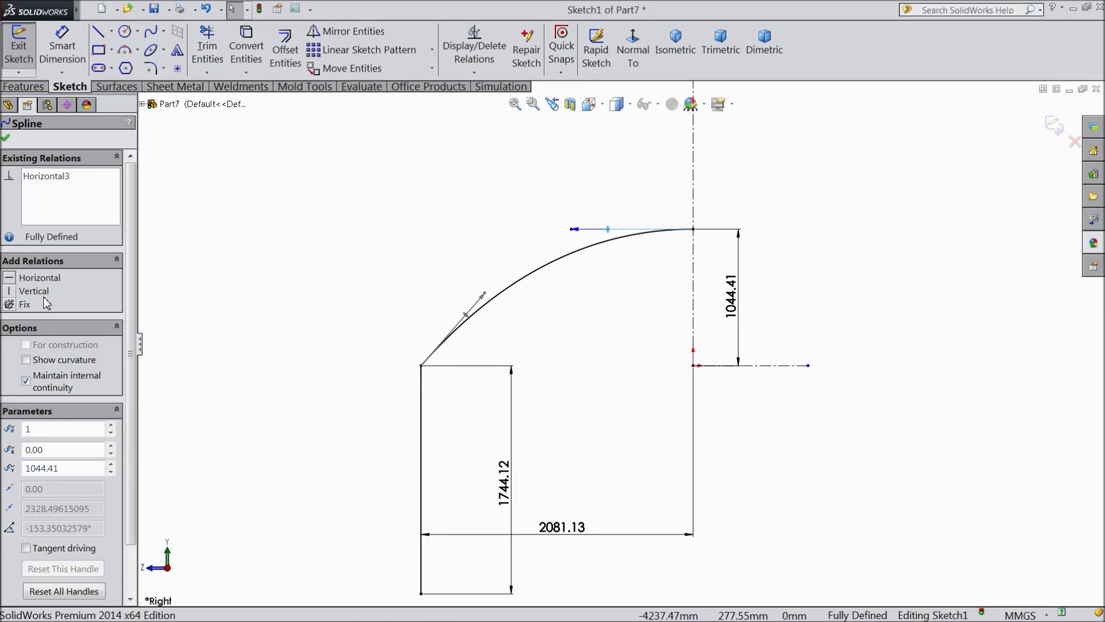
{"action": "left_click", "coordinate": [6, 138]}
Step: Offset the dome spline and the vertical wall line outward by 44.89 mm with a driving dimension
{"action": "left_click", "coordinate": [288, 68]}
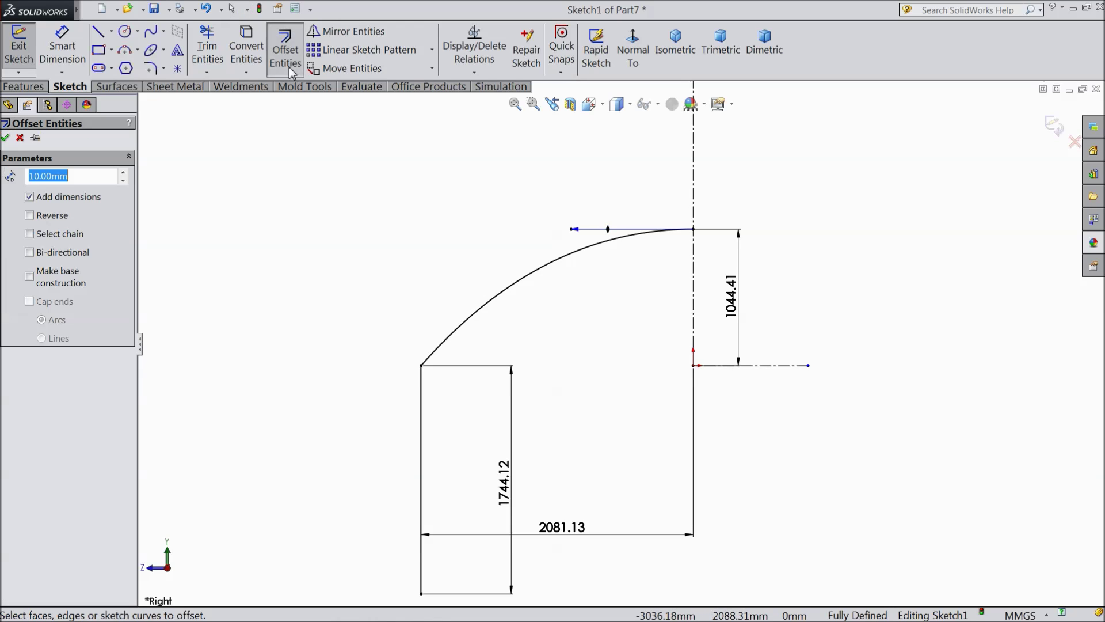
{"action": "type", "text": "44.89mm"}
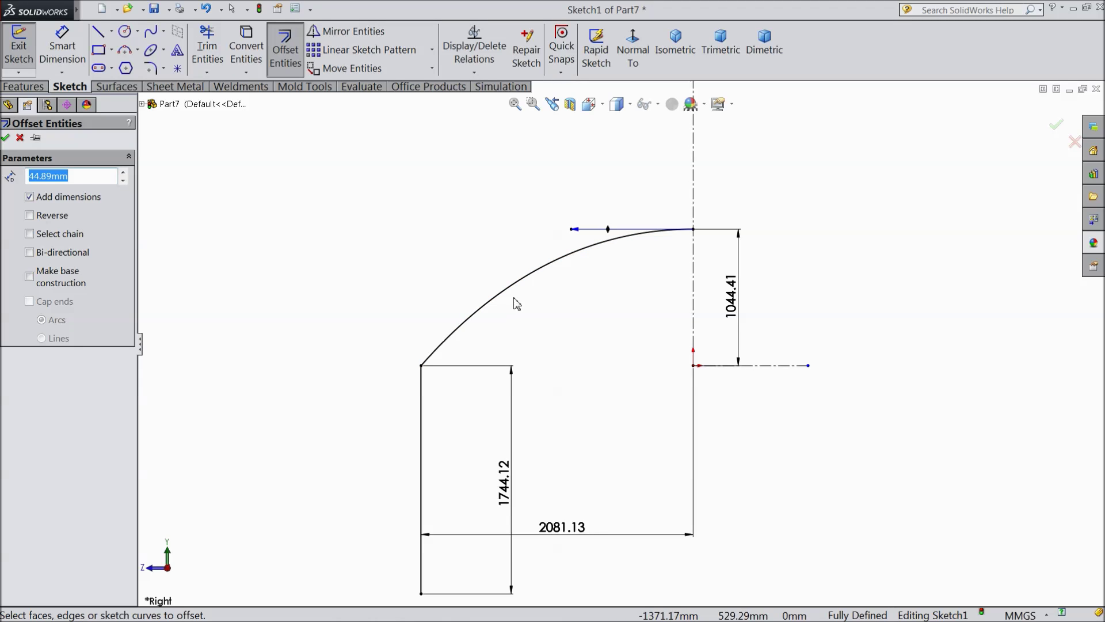
{"action": "left_click", "coordinate": [516, 284]}
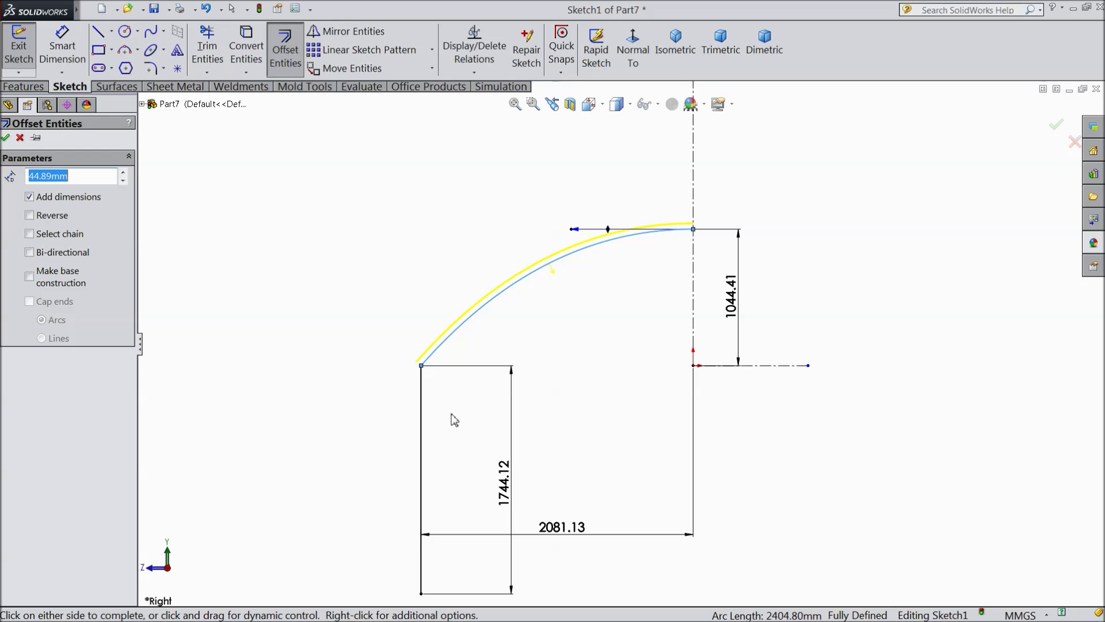
{"action": "left_click", "coordinate": [424, 429]}
{"action": "scroll", "coordinate": [415, 452], "scroll_direction": "up", "scroll_amount": 2}
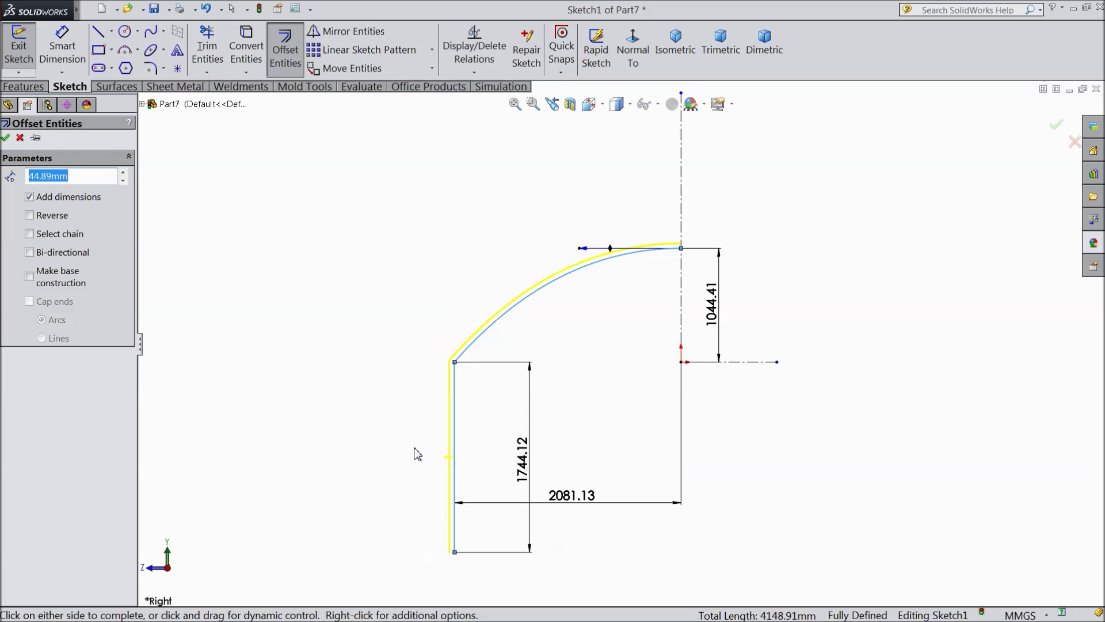
{"action": "scroll", "coordinate": [530, 405], "scroll_direction": "down", "scroll_amount": 2}
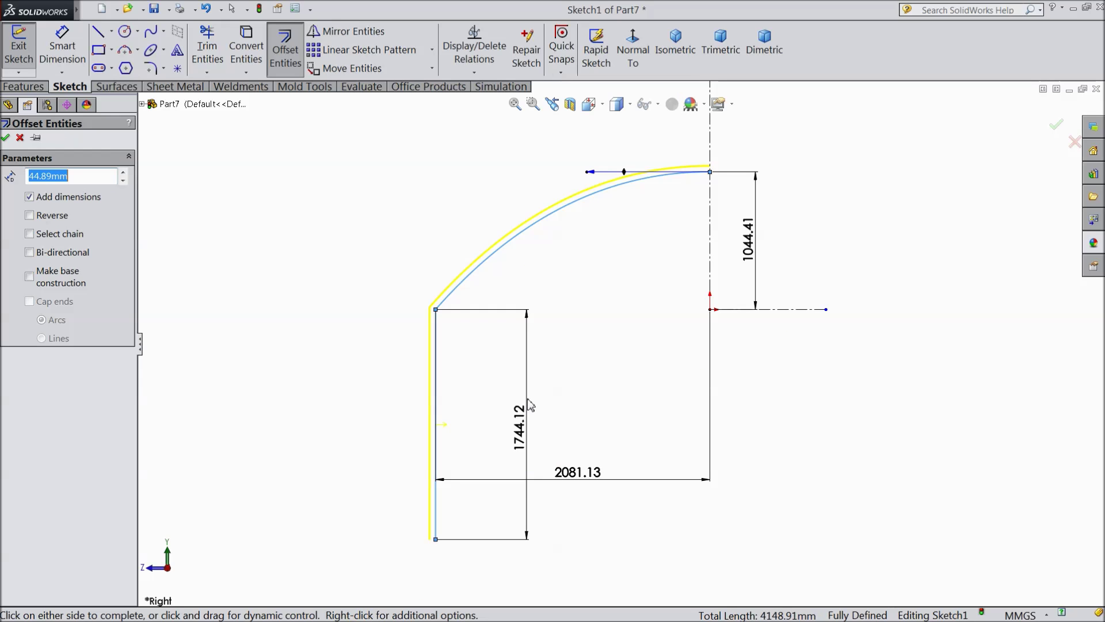
{"action": "left_click", "coordinate": [5, 137]}
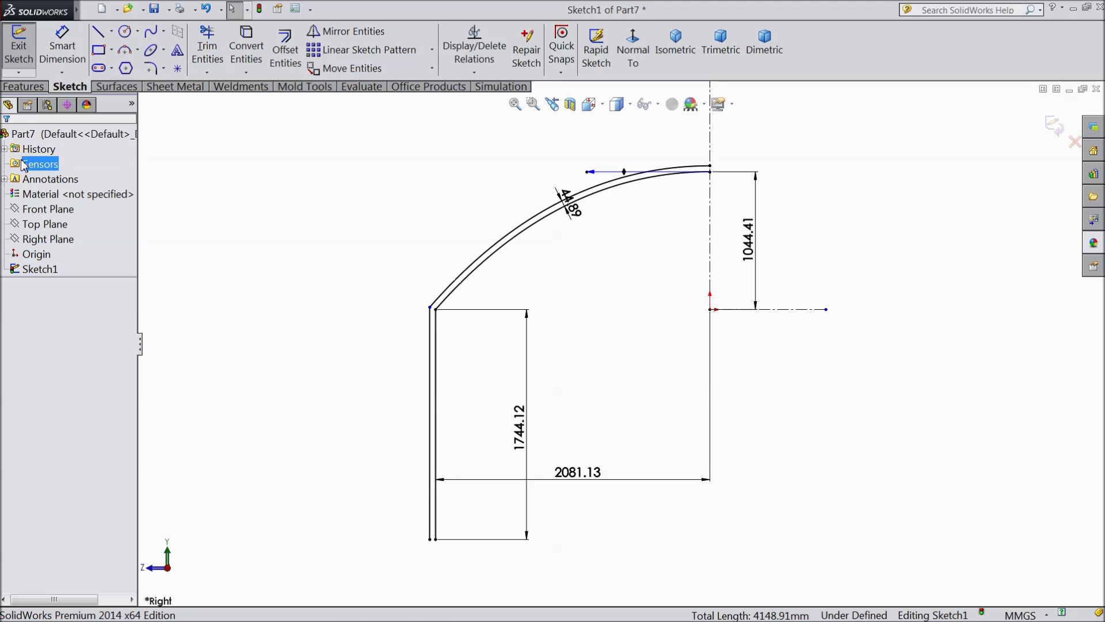
Step: Sketch a flange outline about 79 mm high from the inner wall's lower endpoint outward, up and back about 195 mm to the outer wall line
{"action": "left_click", "coordinate": [98, 32]}
{"action": "scroll", "coordinate": [432, 538], "scroll_direction": "down", "scroll_amount": 4}
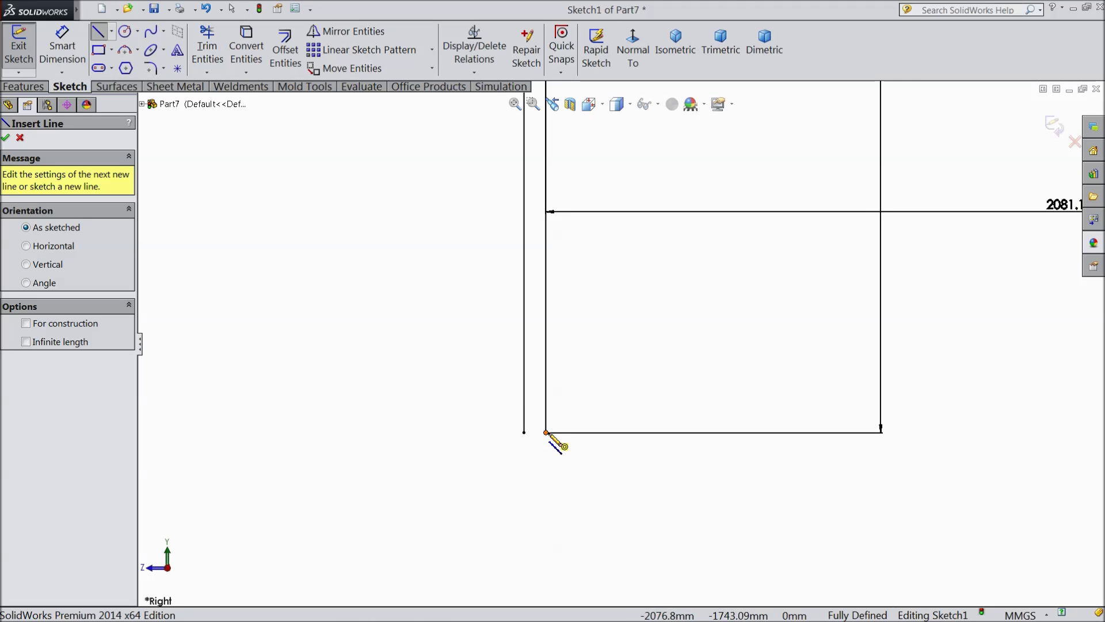
{"action": "left_click", "coordinate": [546, 433]}
{"action": "left_click", "coordinate": [430, 432]}
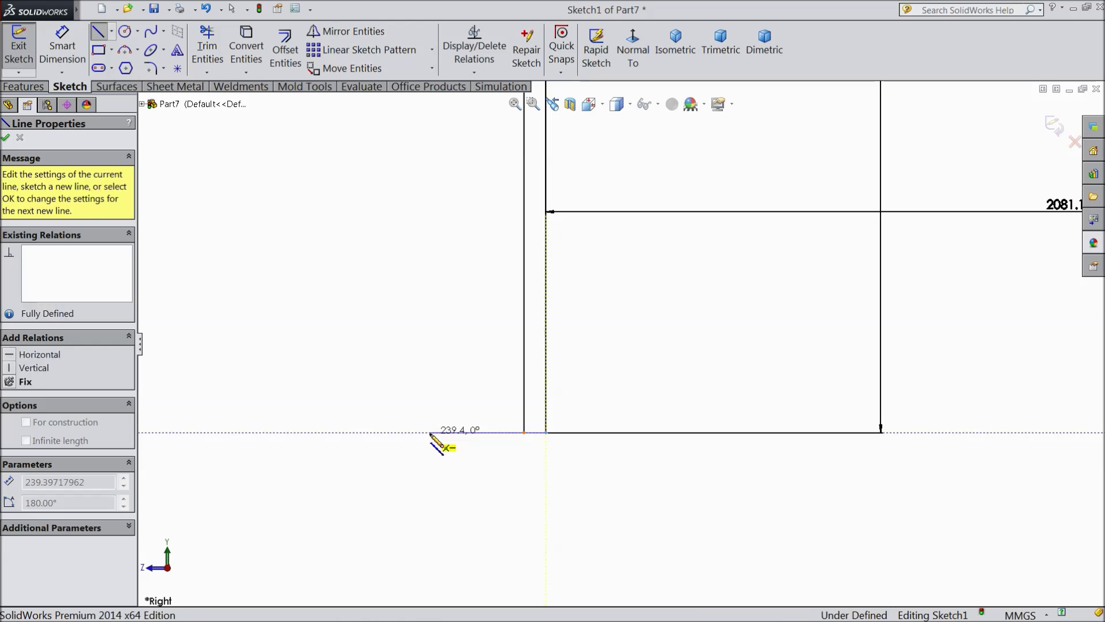
{"action": "left_click", "coordinate": [430, 394]}
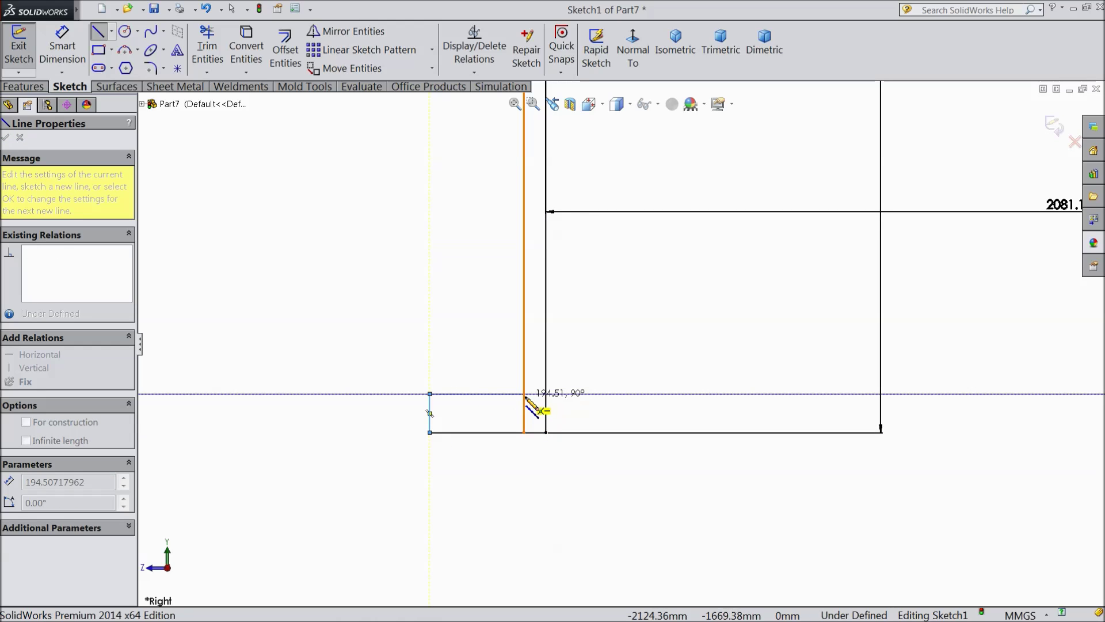
{"action": "left_click", "coordinate": [524, 395]}
{"action": "right_click", "coordinate": [466, 311]}
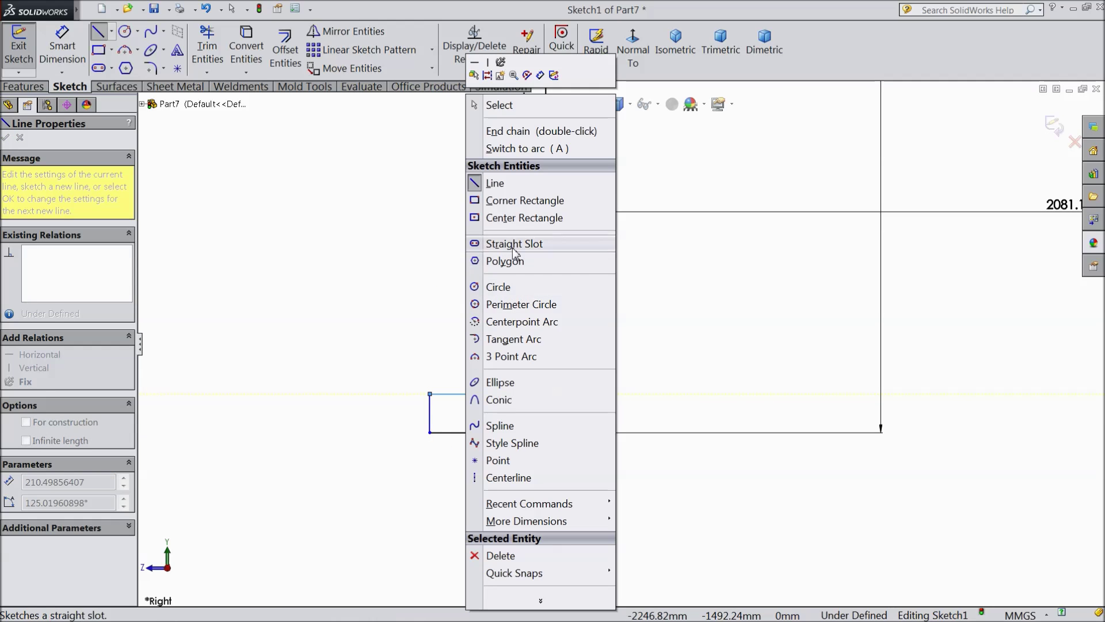
{"action": "left_click", "coordinate": [506, 111]}
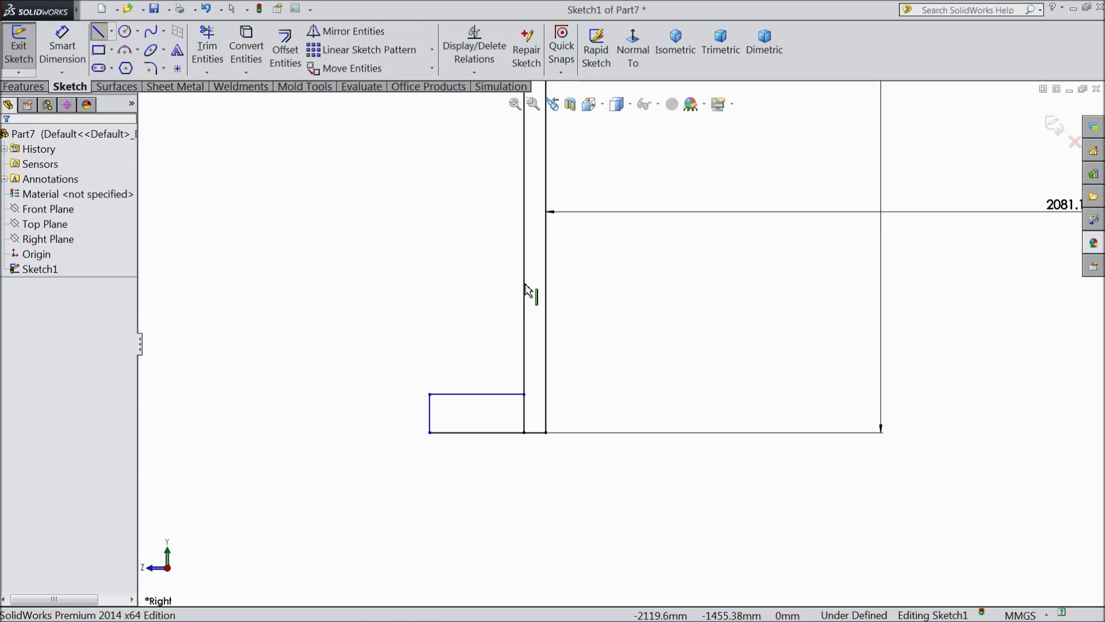
Step: Trim away the short piece of the outer wall line that lies inside the flange outline
{"action": "left_click", "coordinate": [210, 58]}
{"action": "left_click", "coordinate": [524, 418]}
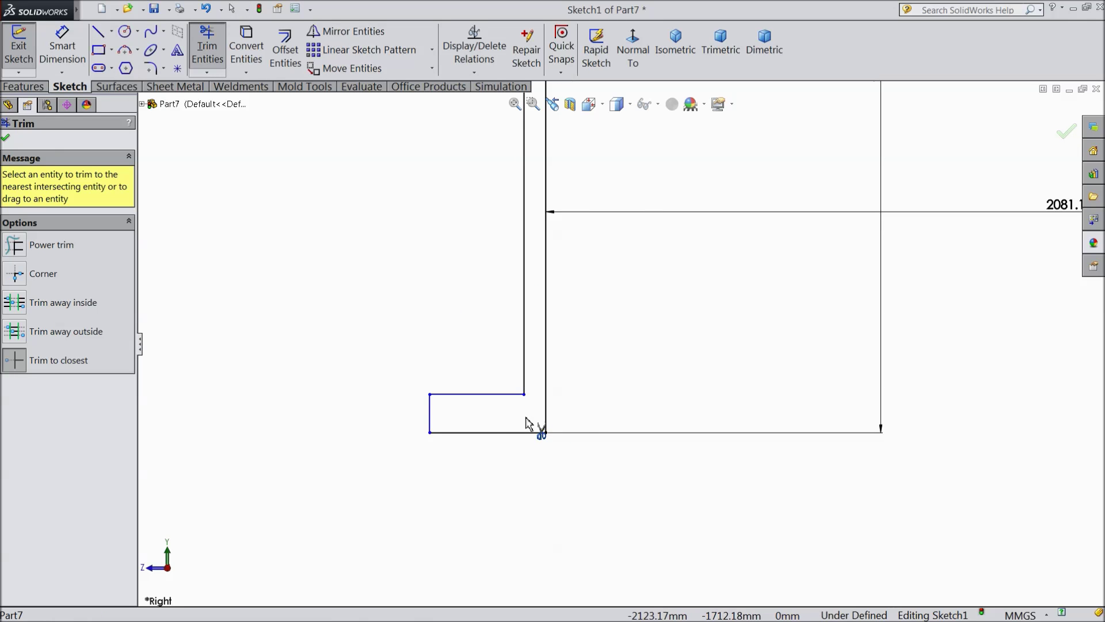
{"action": "left_click", "coordinate": [6, 139]}
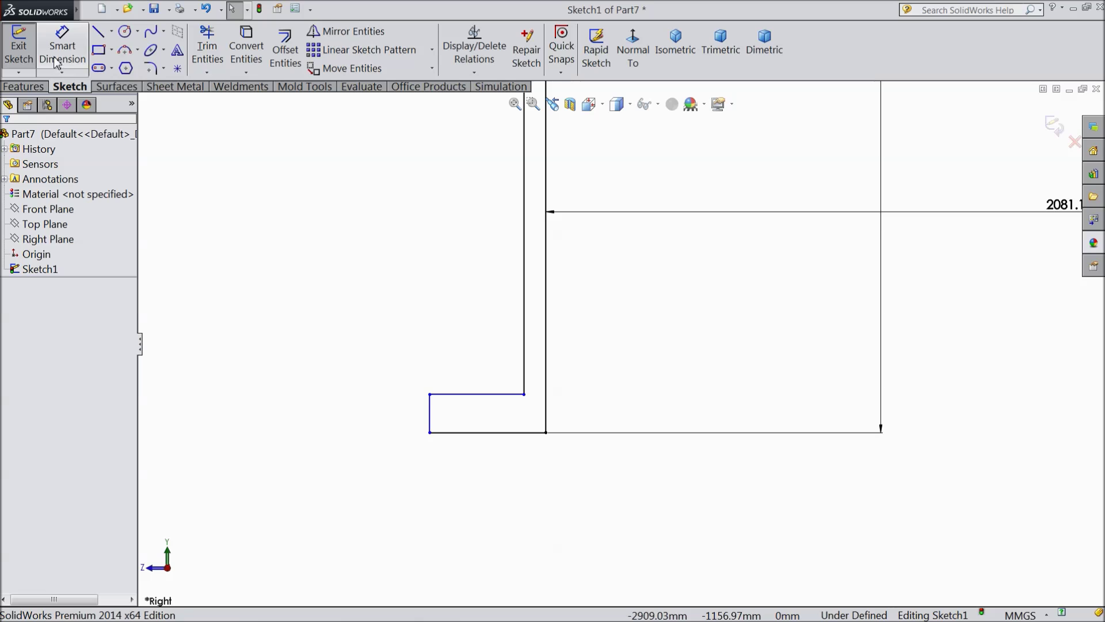
Step: Dimension the flange's upper horizontal edge as 132 mm
{"action": "left_click", "coordinate": [62, 47]}
{"action": "left_click", "coordinate": [477, 396]}
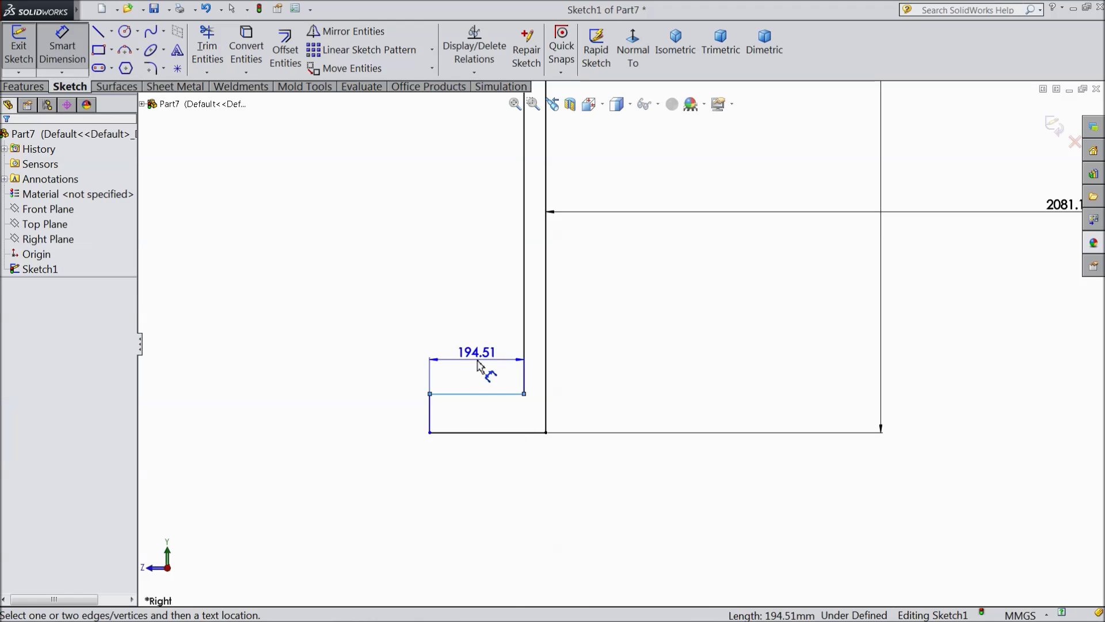
{"action": "left_click", "coordinate": [481, 363]}
{"action": "type", "text": "132"}
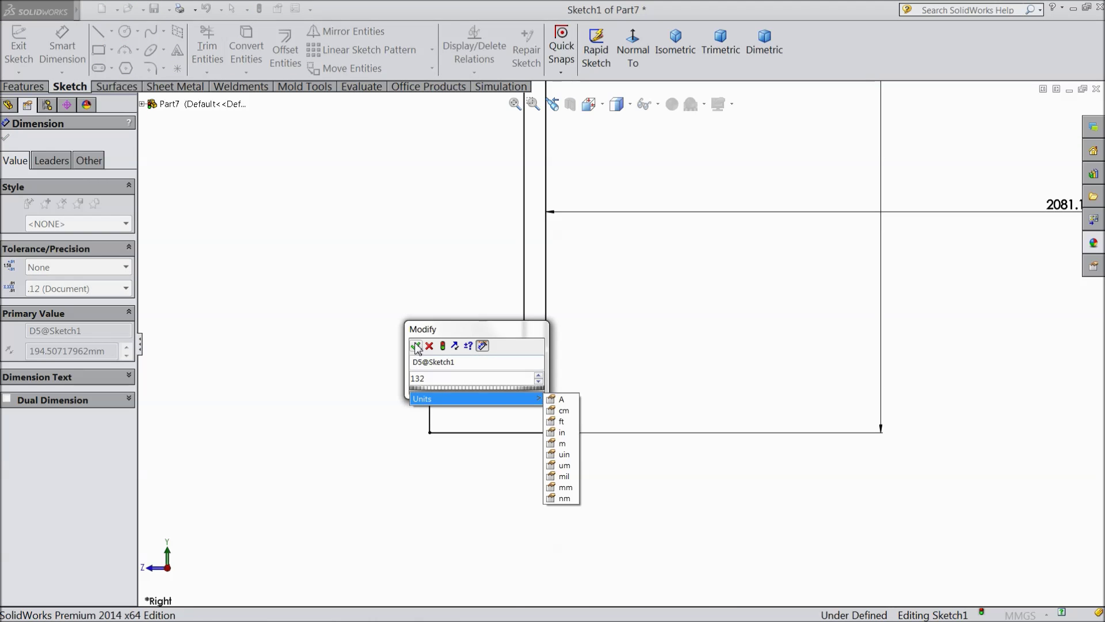
{"action": "left_click", "coordinate": [416, 346]}
Step: Dimension the flange's outer vertical edge as 73 mm
{"action": "left_click", "coordinate": [460, 413]}
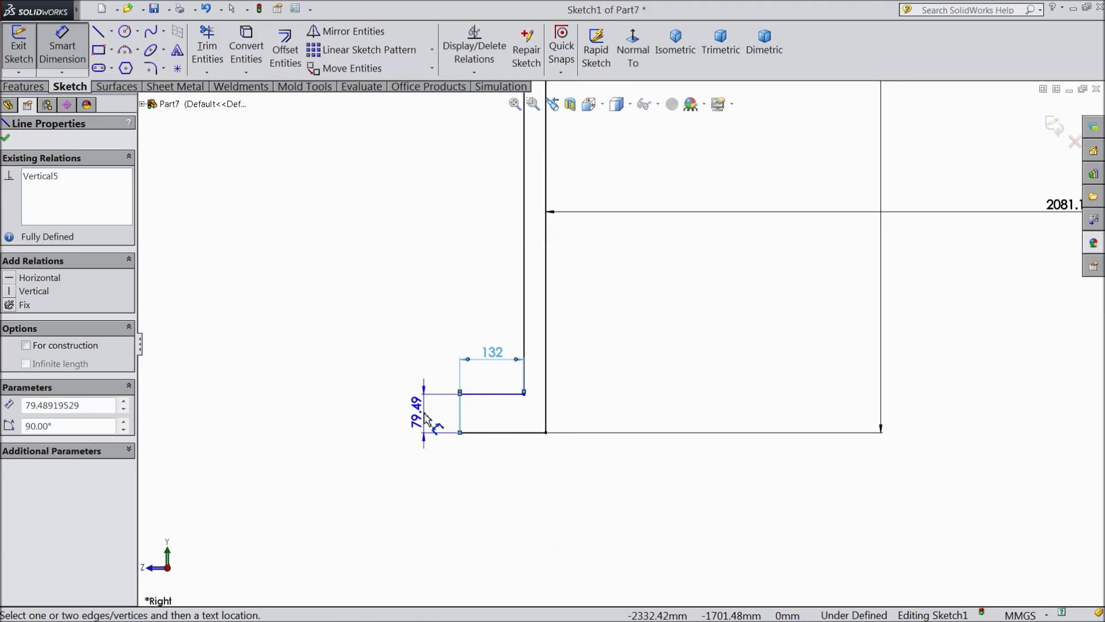
{"action": "left_click", "coordinate": [426, 419]}
{"action": "type", "text": "73"}
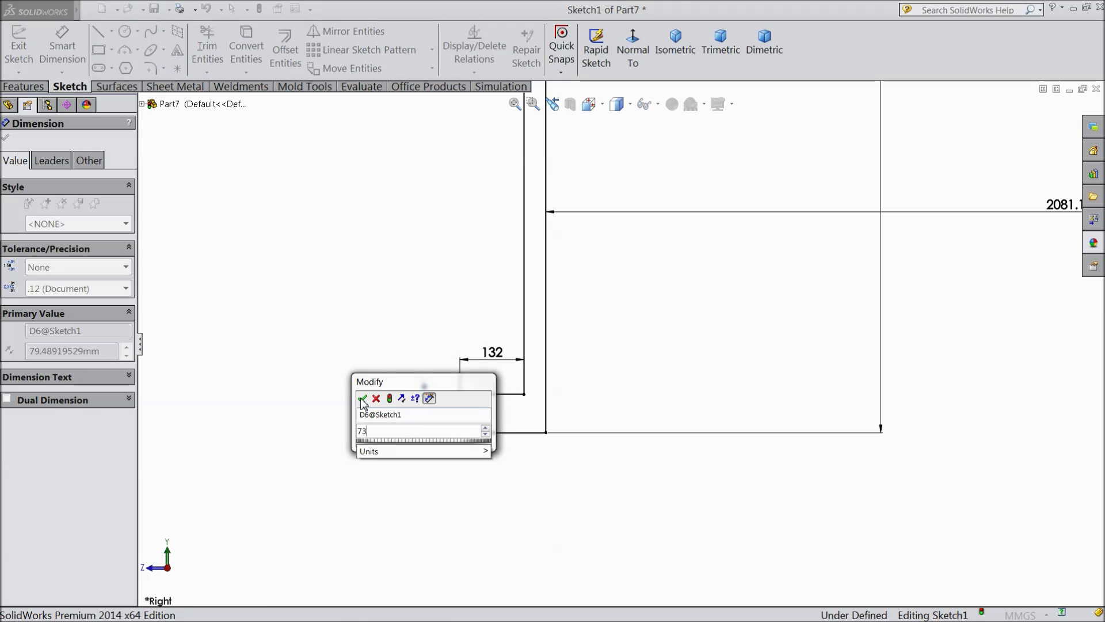
{"action": "left_click", "coordinate": [362, 399]}
{"action": "scroll", "coordinate": [662, 472], "scroll_direction": "up", "scroll_amount": 3}
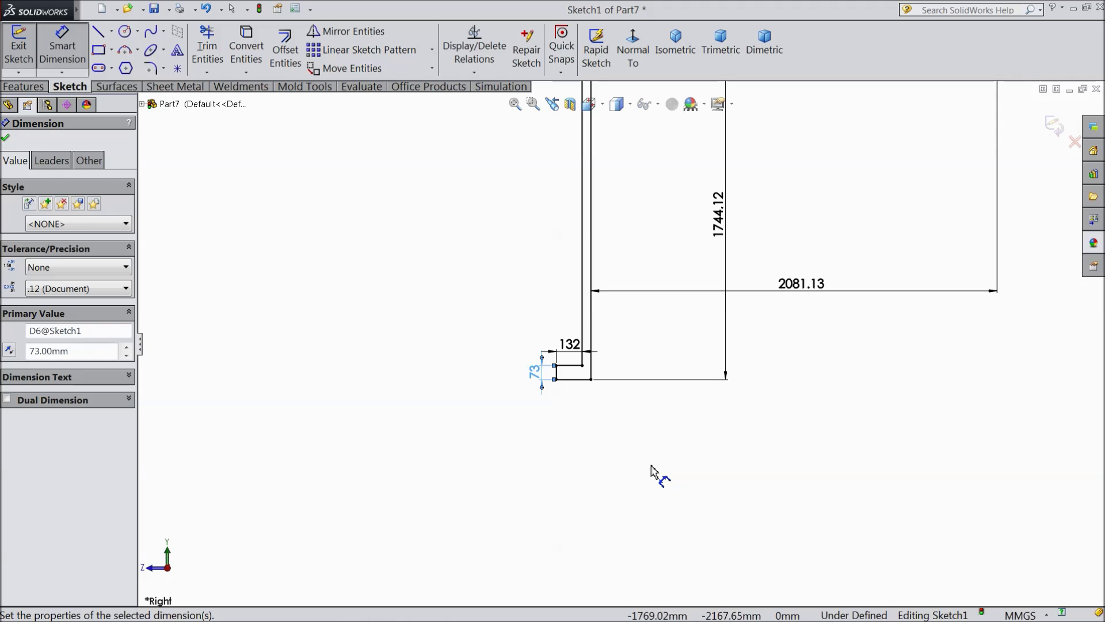
{"action": "left_click", "coordinate": [62, 47]}
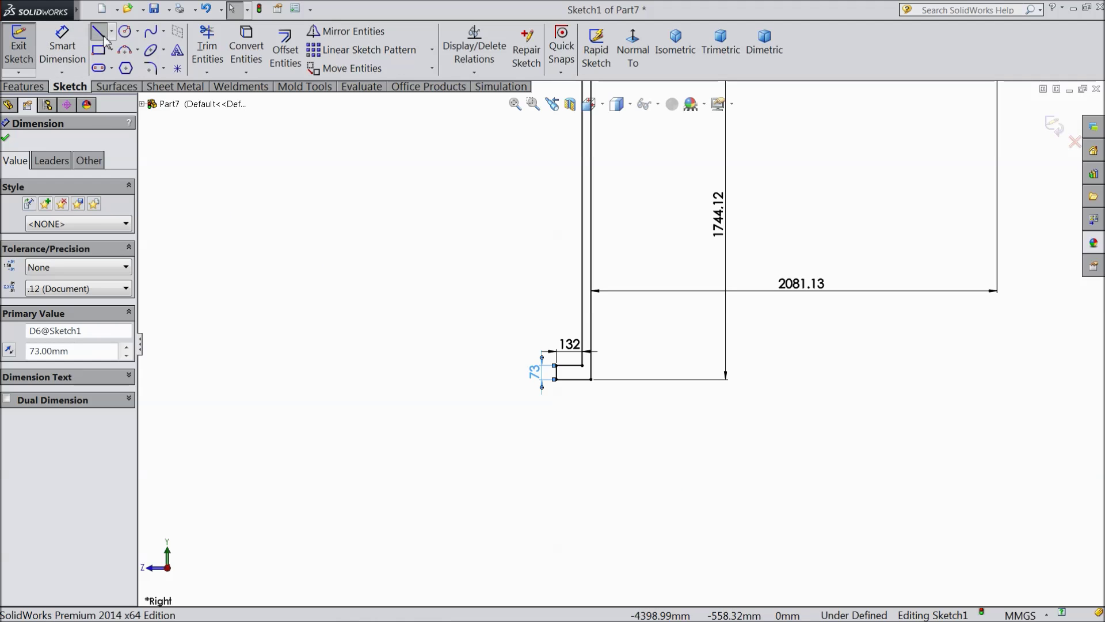
Step: Close the profile at the dome's apex with a vertical line joining the upper endpoints of the outer and inner splines
{"action": "left_click", "coordinate": [104, 36]}
{"action": "scroll", "coordinate": [573, 365], "scroll_direction": "up", "scroll_amount": 2}
{"action": "scroll", "coordinate": [739, 257], "scroll_direction": "down", "scroll_amount": 5}
{"action": "scroll", "coordinate": [734, 246], "scroll_direction": "down", "scroll_amount": 2}
{"action": "scroll", "coordinate": [720, 227], "scroll_direction": "down", "scroll_amount": 2}
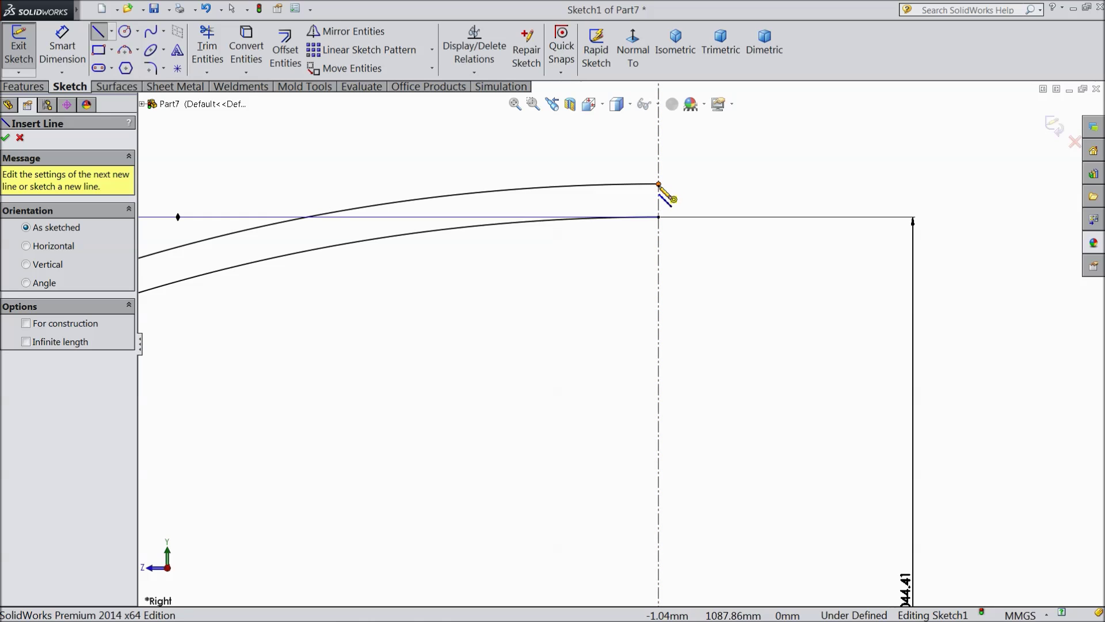
{"action": "left_click", "coordinate": [659, 184]}
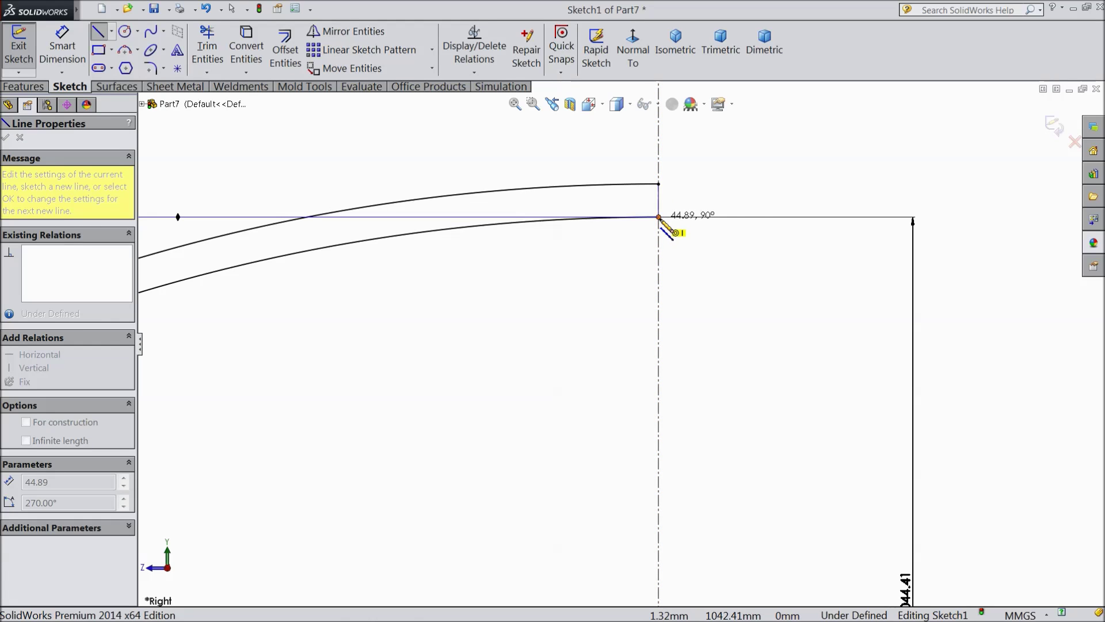
{"action": "left_click", "coordinate": [658, 217]}
{"action": "right_click", "coordinate": [724, 173]}
{"action": "left_click", "coordinate": [749, 178]}
Step: Revolve the closed profile 360 degrees about the vertical centerline to create the solid flanged dome
{"action": "scroll", "coordinate": [633, 322], "scroll_direction": "up", "scroll_amount": 1}
{"action": "scroll", "coordinate": [650, 305], "scroll_direction": "up", "scroll_amount": 6}
{"action": "scroll", "coordinate": [612, 439], "scroll_direction": "down", "scroll_amount": 3}
{"action": "scroll", "coordinate": [566, 506], "scroll_direction": "up", "scroll_amount": 1}
{"action": "scroll", "coordinate": [547, 449], "scroll_direction": "down", "scroll_amount": 2}
{"action": "scroll", "coordinate": [555, 427], "scroll_direction": "up", "scroll_amount": 1}
{"action": "scroll", "coordinate": [634, 271], "scroll_direction": "down", "scroll_amount": 1}
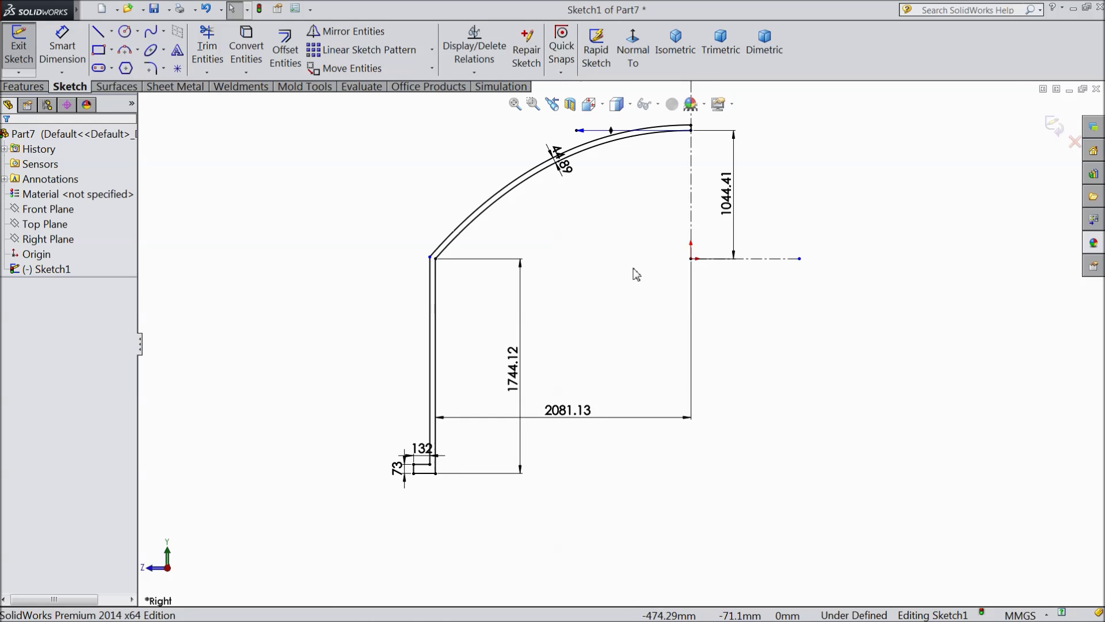
{"action": "scroll", "coordinate": [626, 244], "scroll_direction": "down", "scroll_amount": 1}
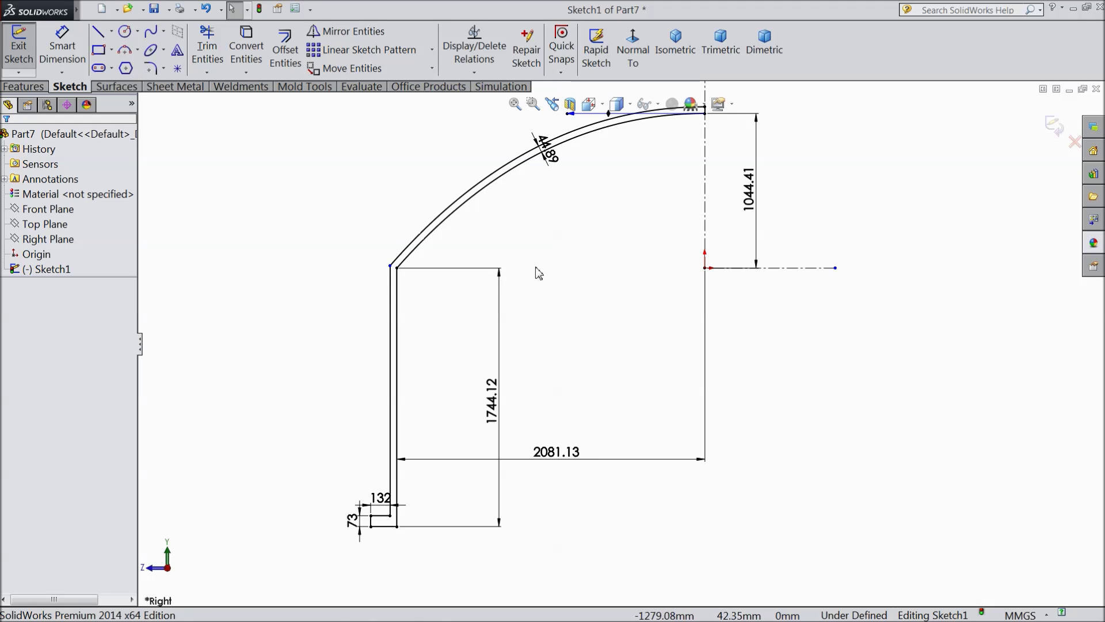
{"action": "left_click", "coordinate": [33, 87]}
{"action": "left_click", "coordinate": [85, 65]}
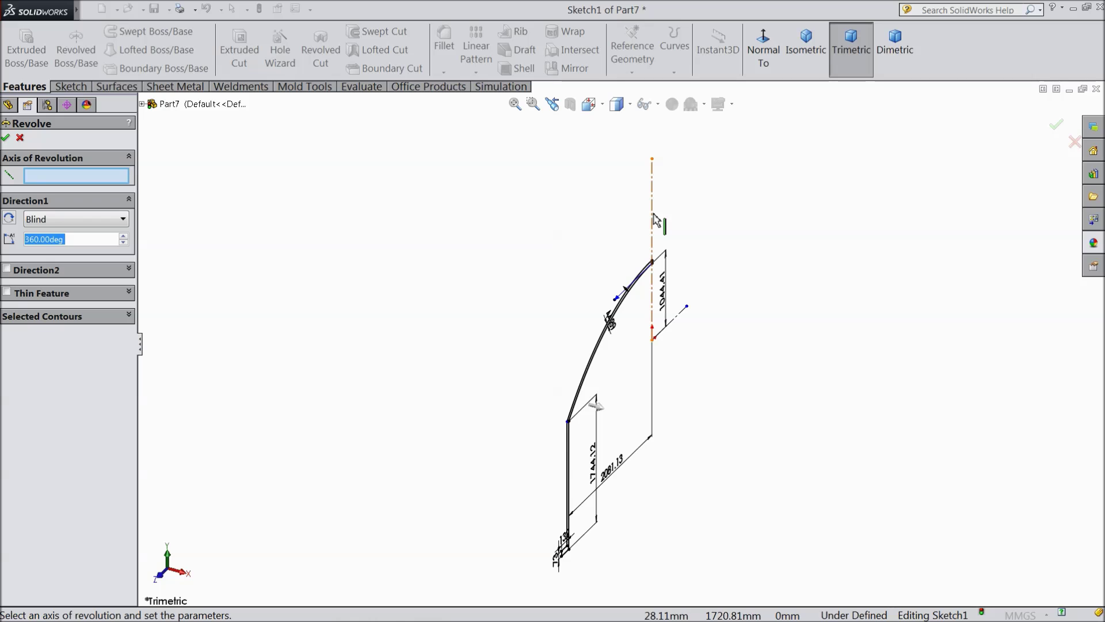
{"action": "left_click", "coordinate": [653, 217]}
{"action": "scroll", "coordinate": [773, 488], "scroll_direction": "down", "scroll_amount": 3}
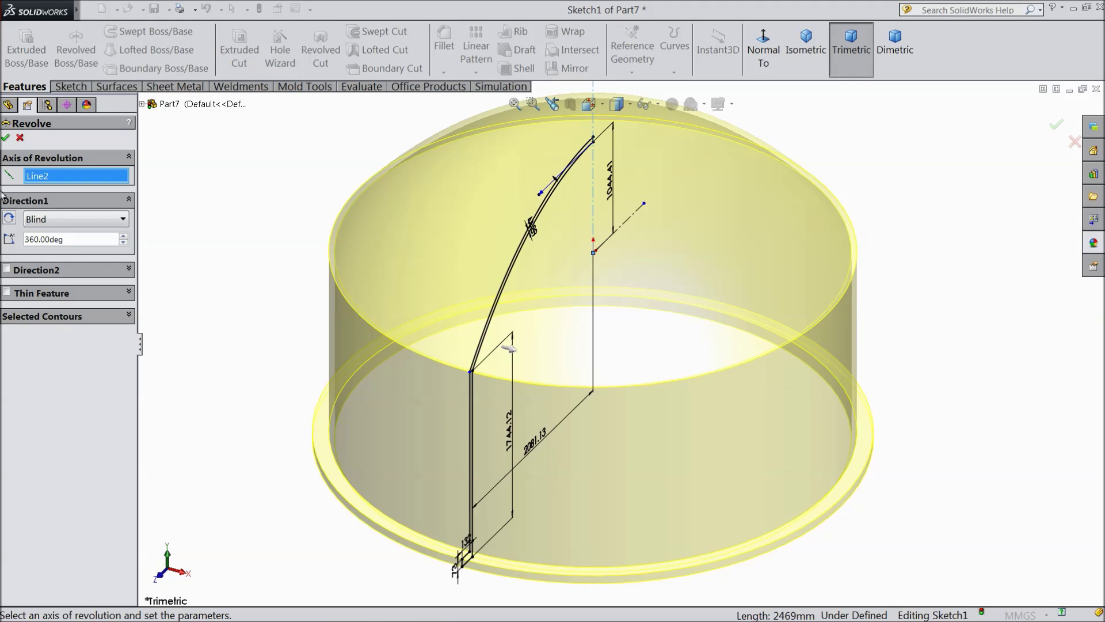
{"action": "left_click", "coordinate": [6, 138]}
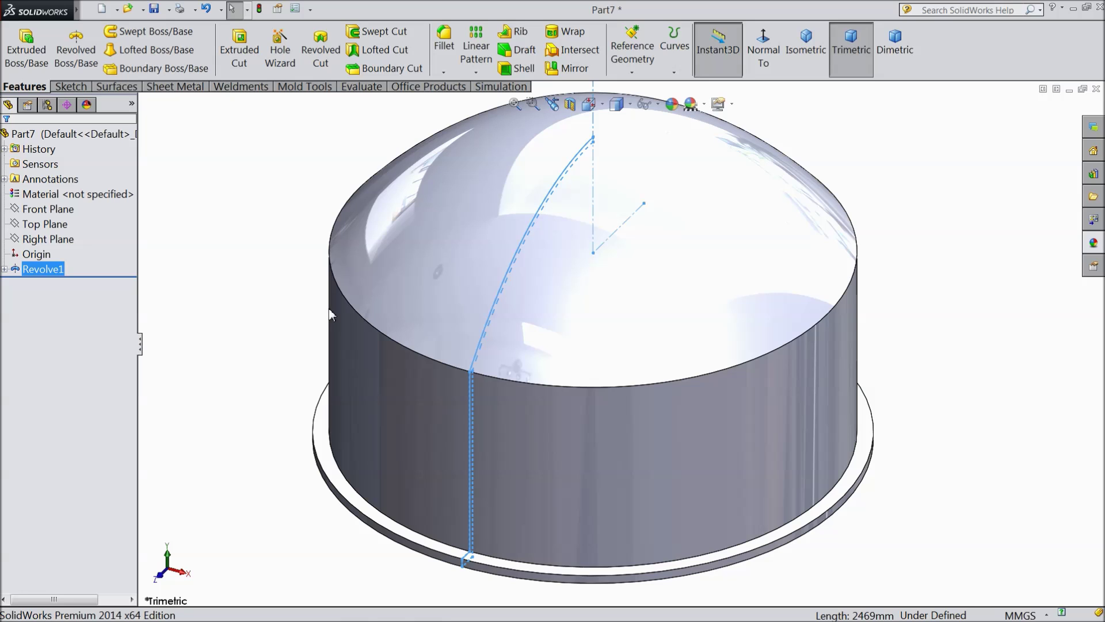
Step: Create a reference plane parallel to the Front Plane at an offset distance of 2757 mm
{"action": "left_click", "coordinate": [62, 213]}
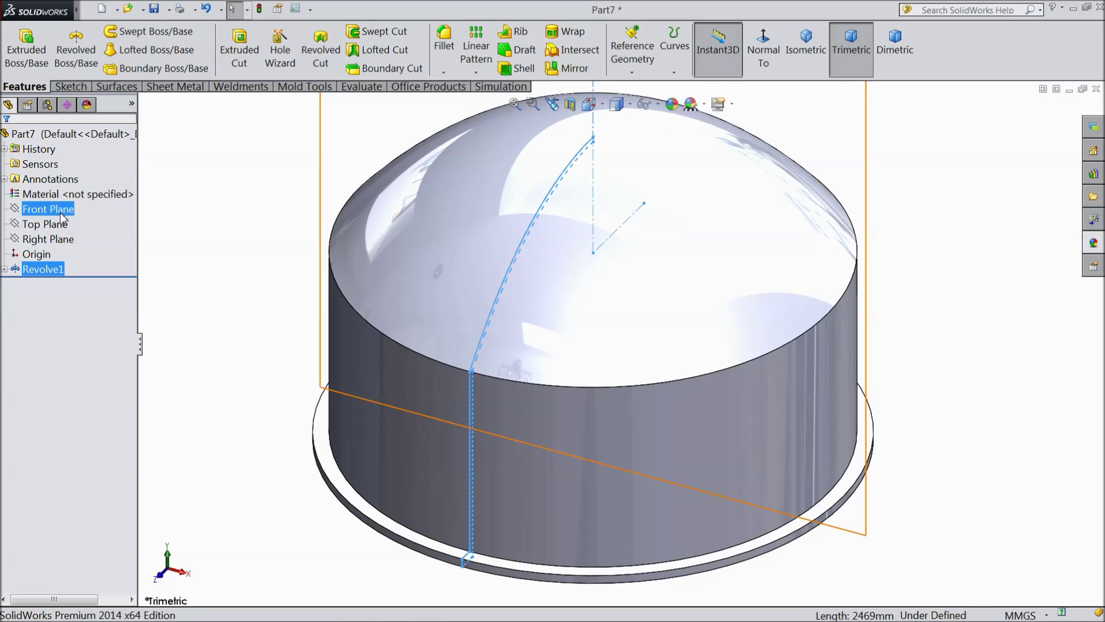
{"action": "left_click", "coordinate": [61, 213]}
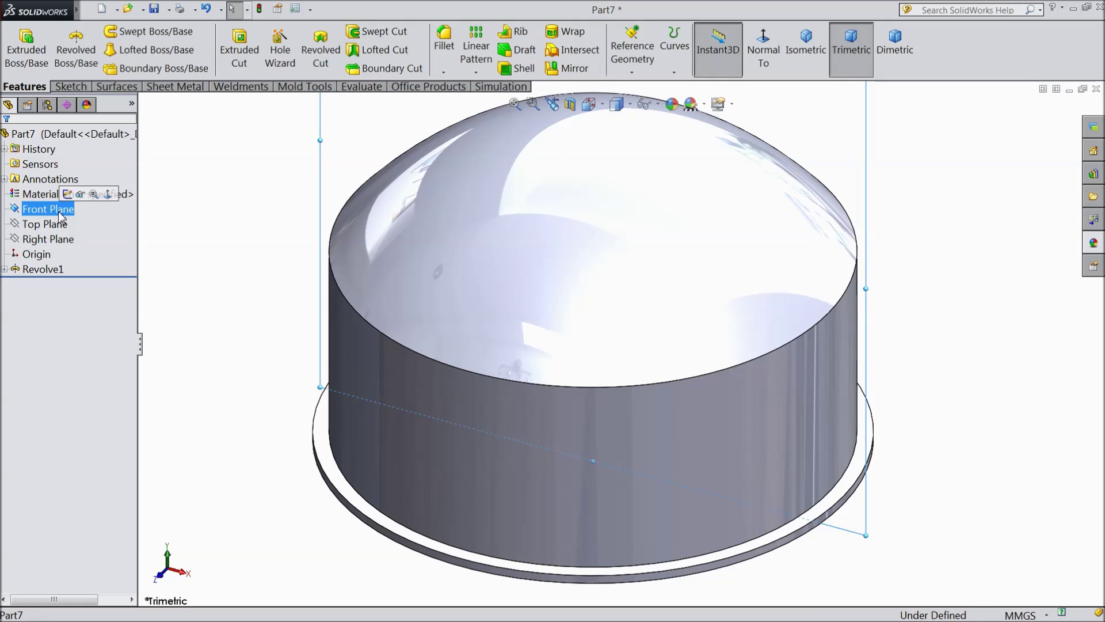
{"action": "left_click", "coordinate": [632, 67]}
{"action": "left_click", "coordinate": [640, 87]}
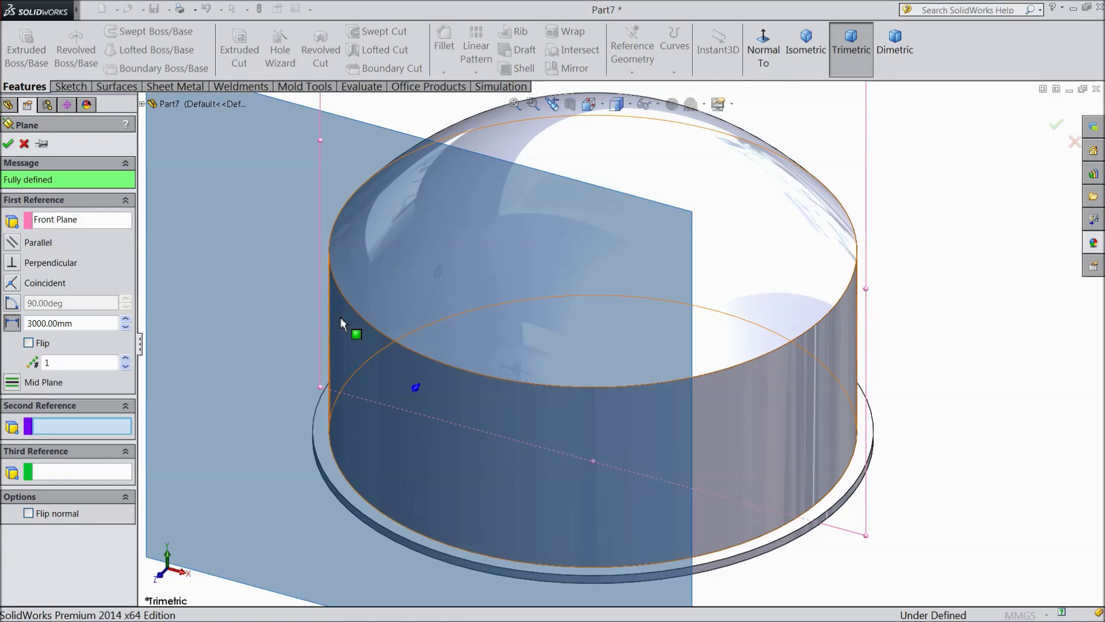
{"action": "scroll", "coordinate": [447, 354], "scroll_direction": "up", "scroll_amount": 5}
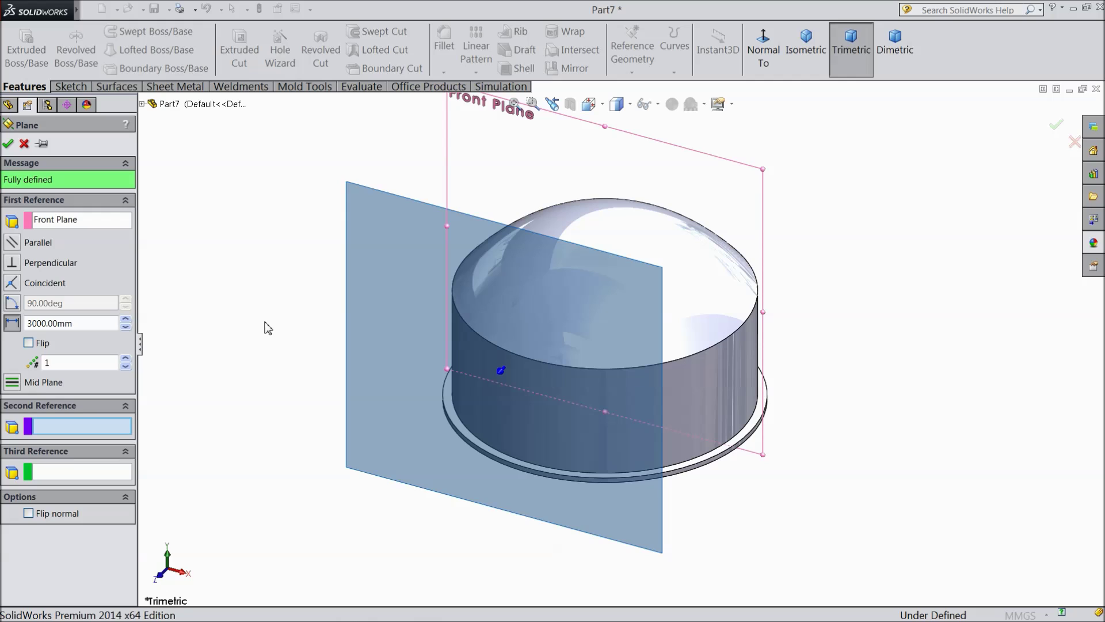
{"action": "left_click_drag", "start_coordinate": [89, 327], "coordinate": [44, 326]}
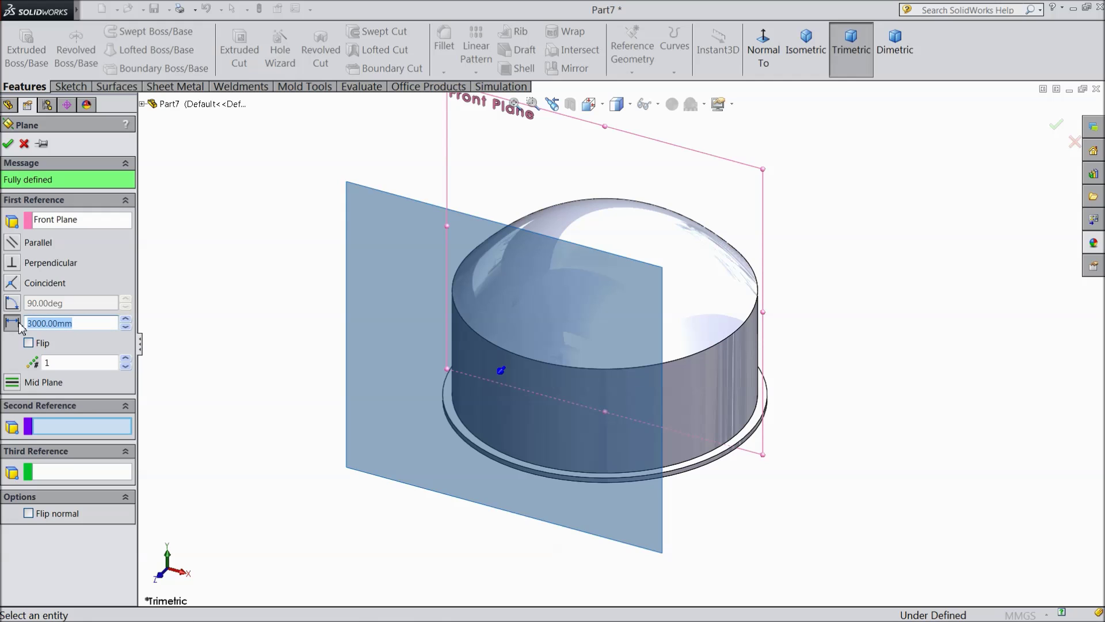
{"action": "key", "text": "BackSpace"}
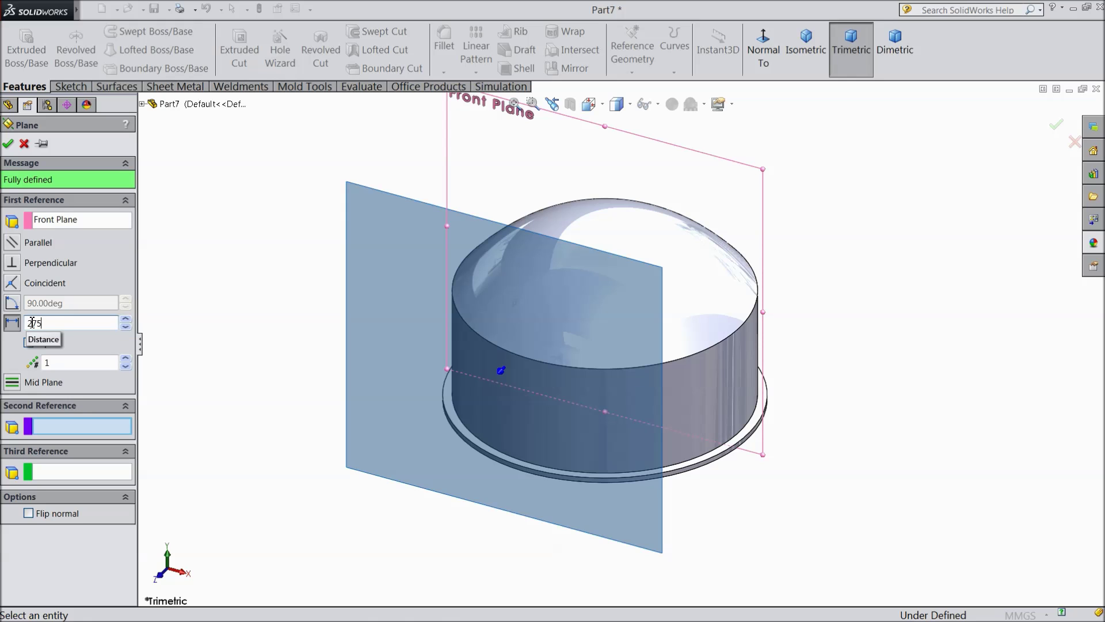
{"action": "key", "text": "Return"}
{"action": "mouse_move", "coordinate": [296, 361]}
{"action": "middle_mouse_down"}
{"action": "mouse_move", "coordinate": [222, 340]}
{"action": "mouse_move", "coordinate": [251, 344]}
{"action": "mouse_move", "coordinate": [286, 316]}
{"action": "mouse_move", "coordinate": [287, 361]}
{"action": "middle_mouse_up"}
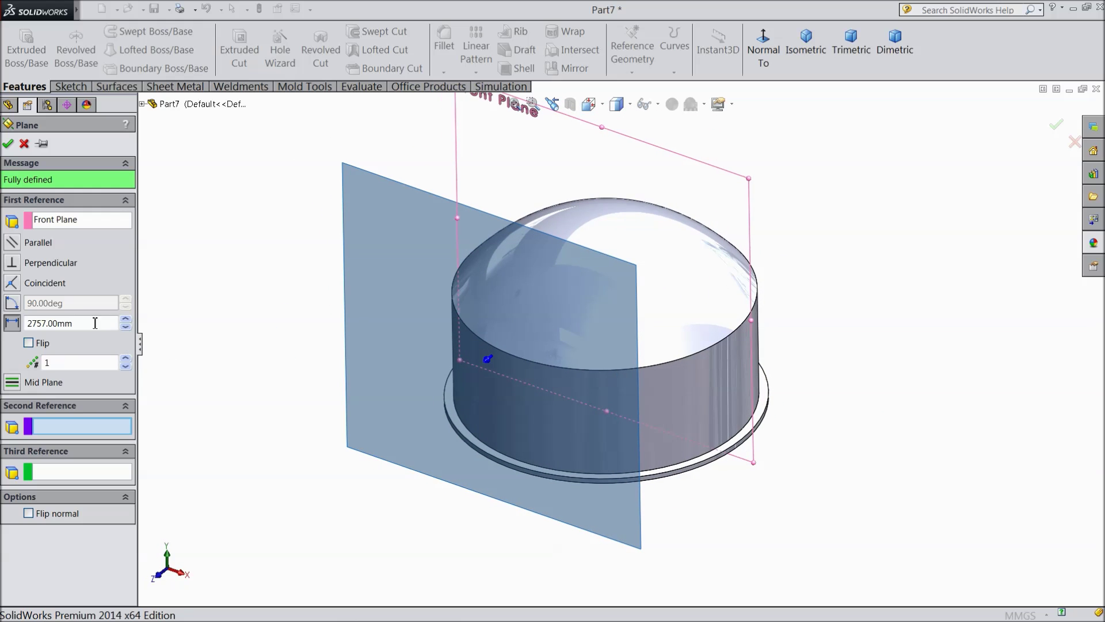
{"action": "left_click", "coordinate": [8, 144]}
{"action": "left_click", "coordinate": [380, 424]}
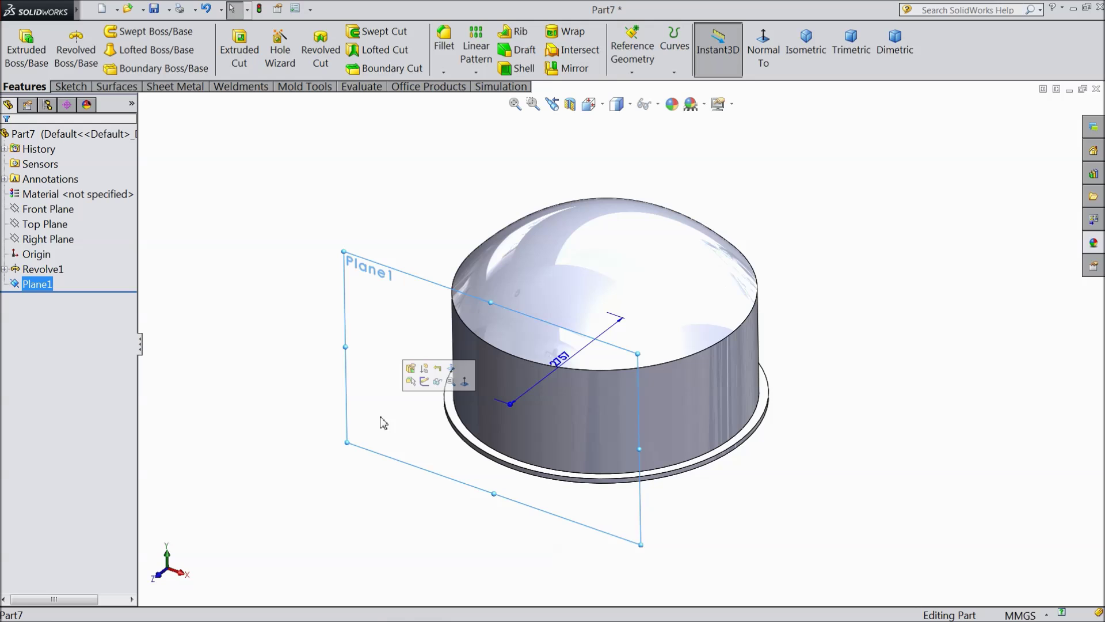
{"action": "left_click", "coordinate": [425, 383]}
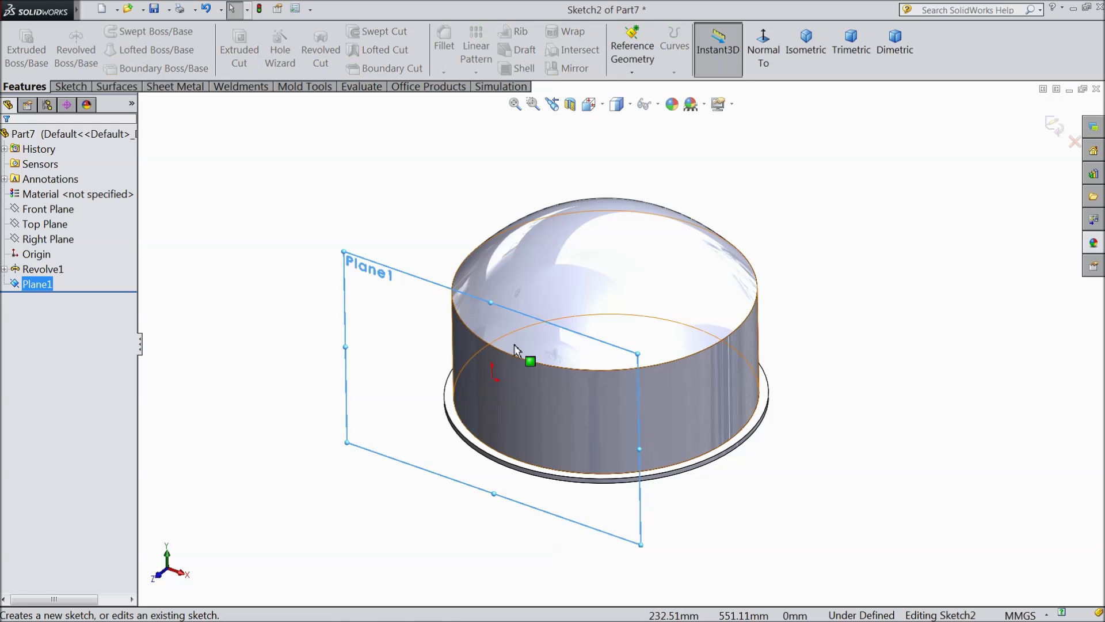
{"action": "left_click", "coordinate": [763, 55]}
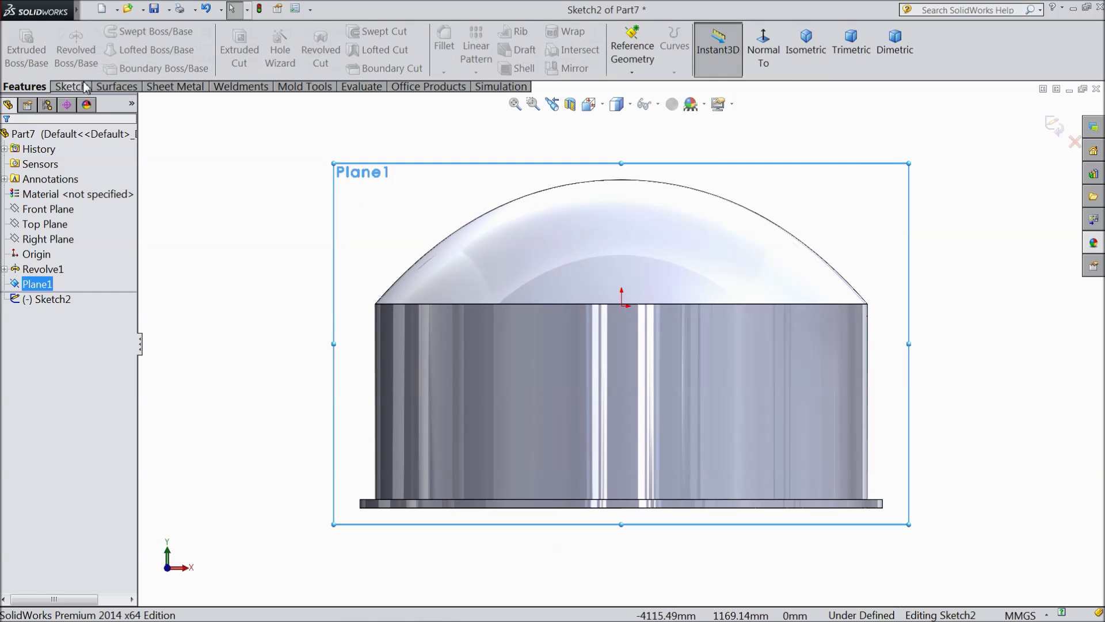
{"action": "left_click", "coordinate": [69, 86]}
{"action": "left_click", "coordinate": [125, 32]}
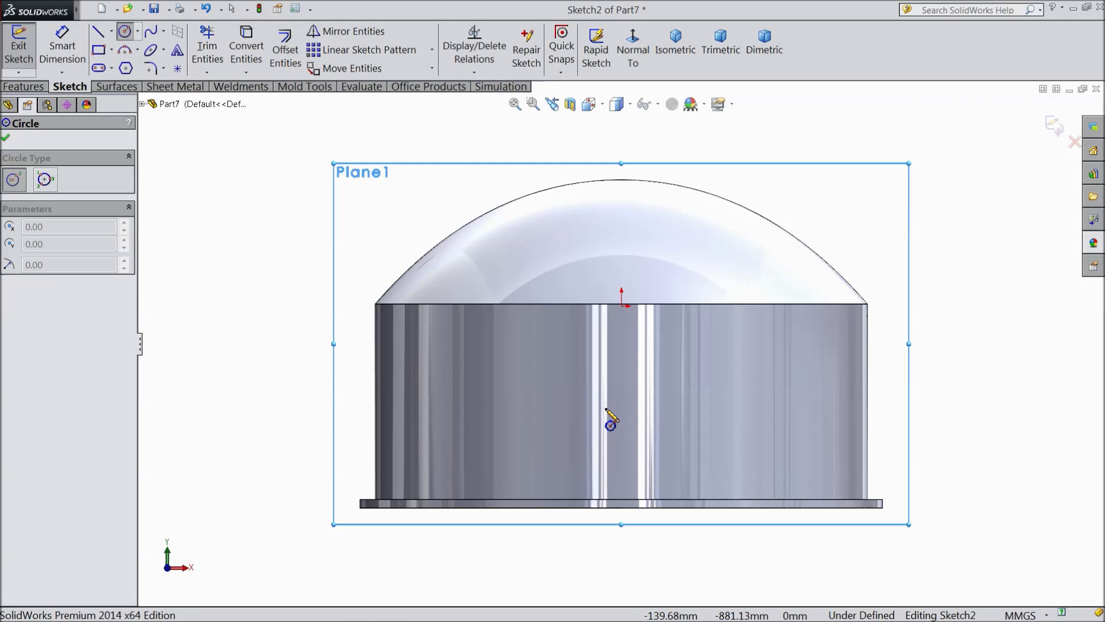
{"action": "scroll", "coordinate": [656, 511], "scroll_direction": "up", "scroll_amount": 1}
{"action": "scroll", "coordinate": [657, 510], "scroll_direction": "down", "scroll_amount": 3}
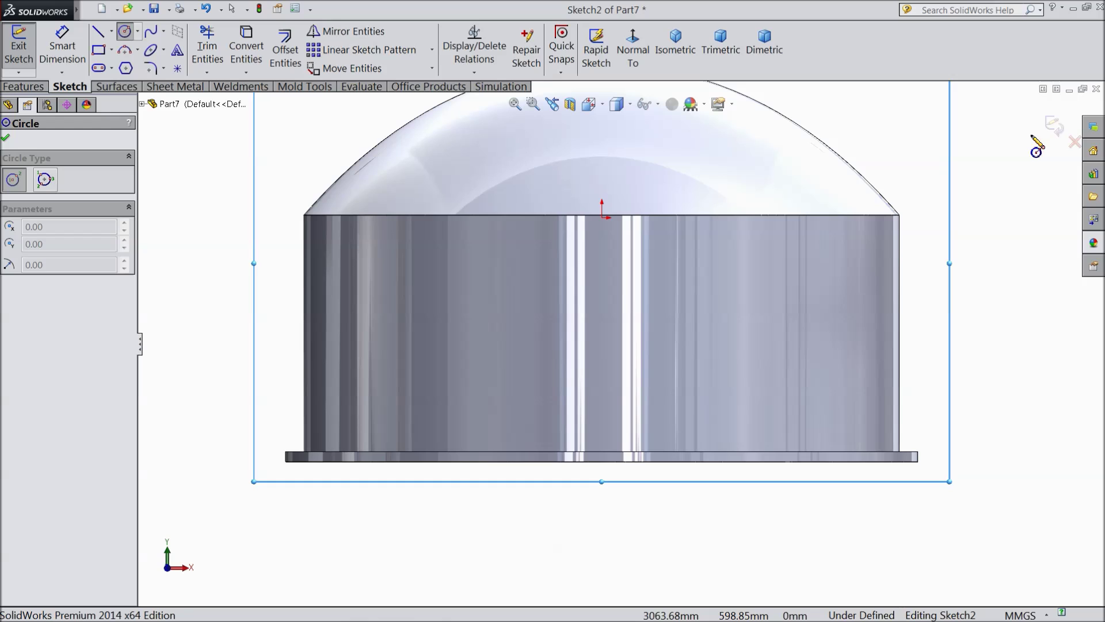
{"action": "left_click", "coordinate": [1056, 128]}
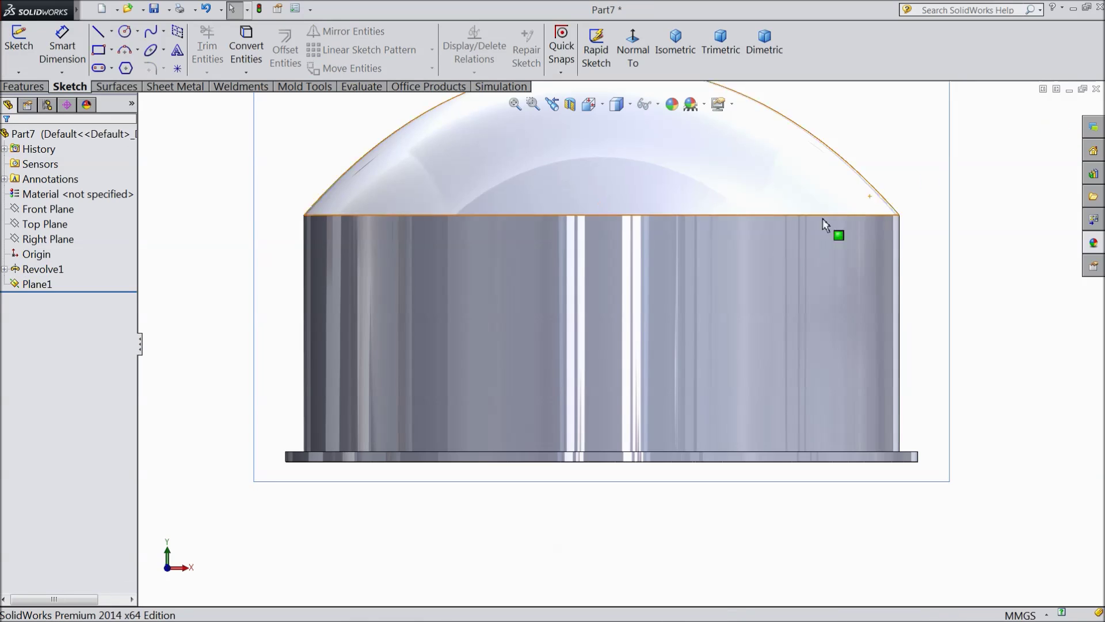
Step: Open the revolved dome's profile sketch for editing and view it face-on
{"action": "left_click", "coordinate": [5, 269]}
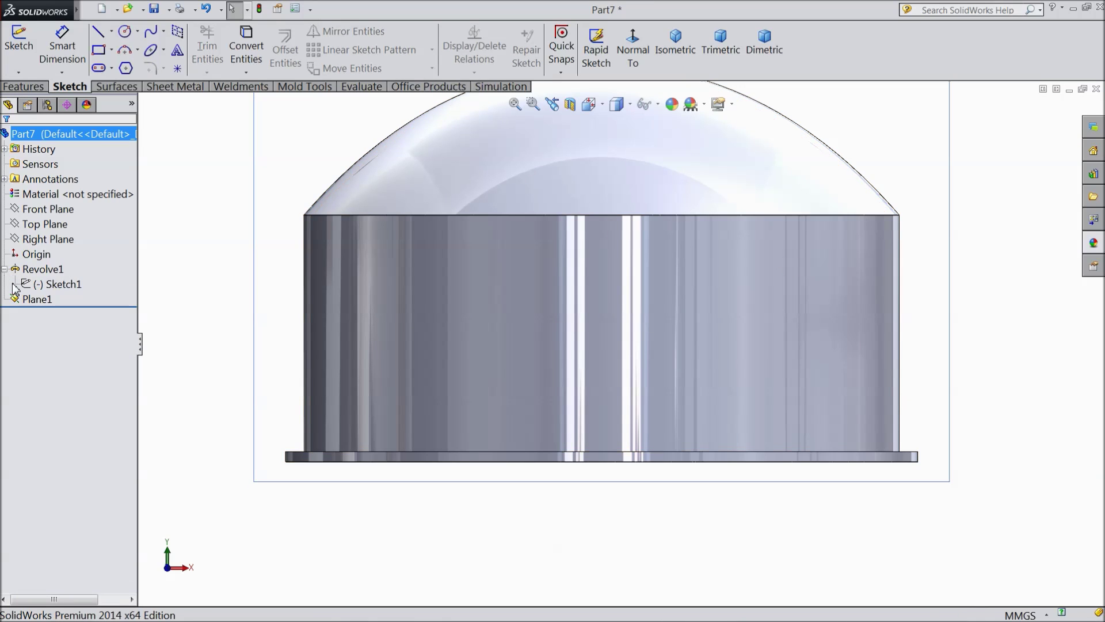
{"action": "left_click", "coordinate": [35, 284]}
{"action": "left_click", "coordinate": [32, 288]}
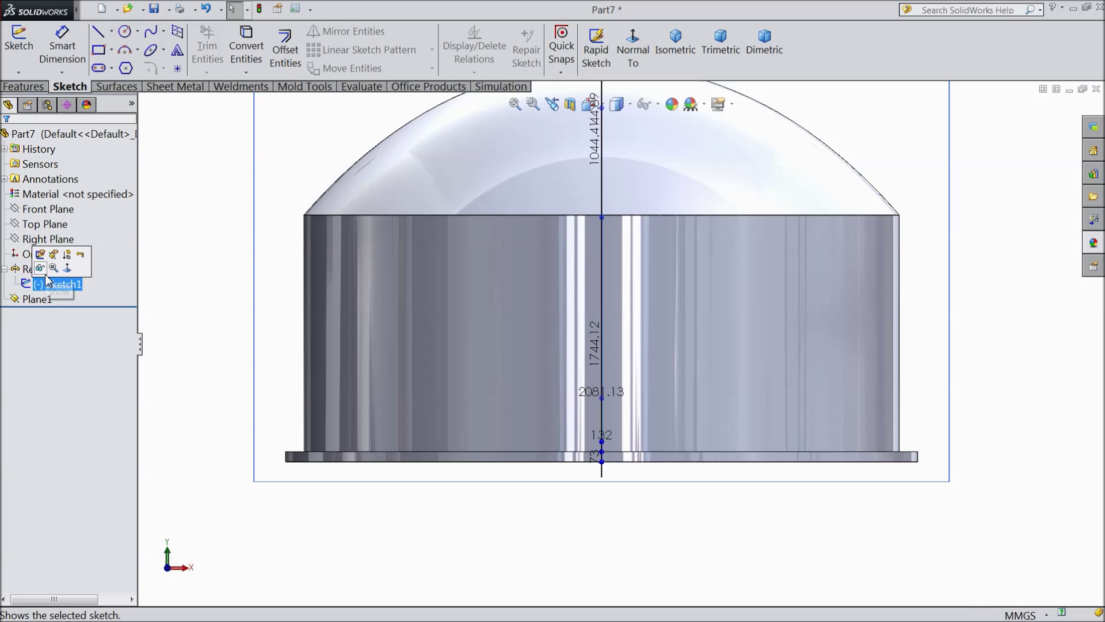
{"action": "left_click", "coordinate": [40, 254]}
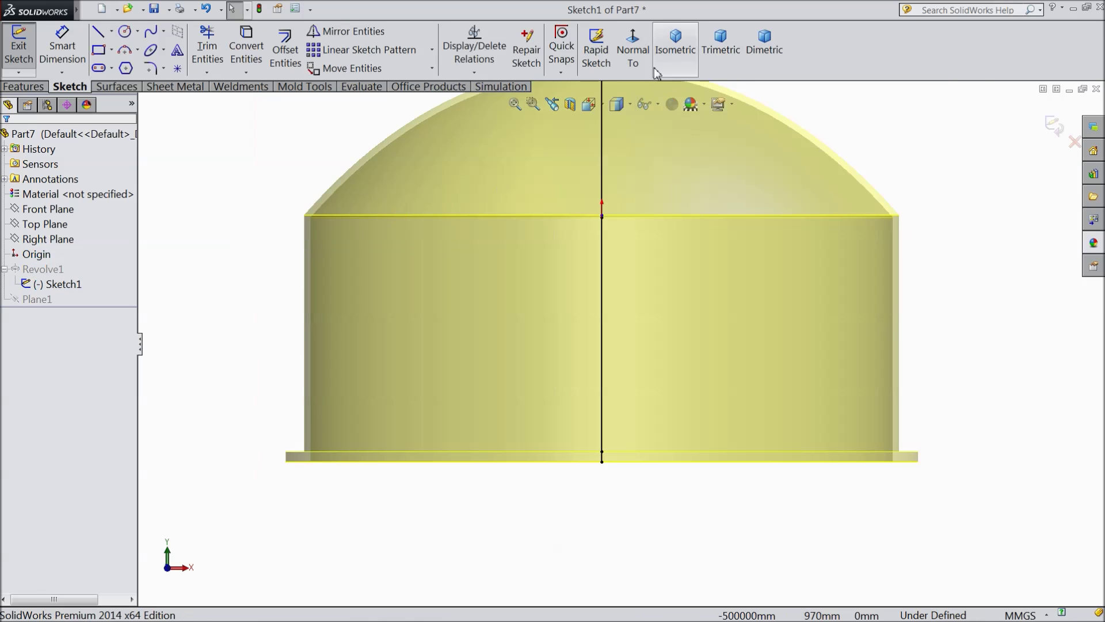
{"action": "left_click", "coordinate": [632, 52]}
{"action": "scroll", "coordinate": [545, 413], "scroll_direction": "down", "scroll_amount": 4}
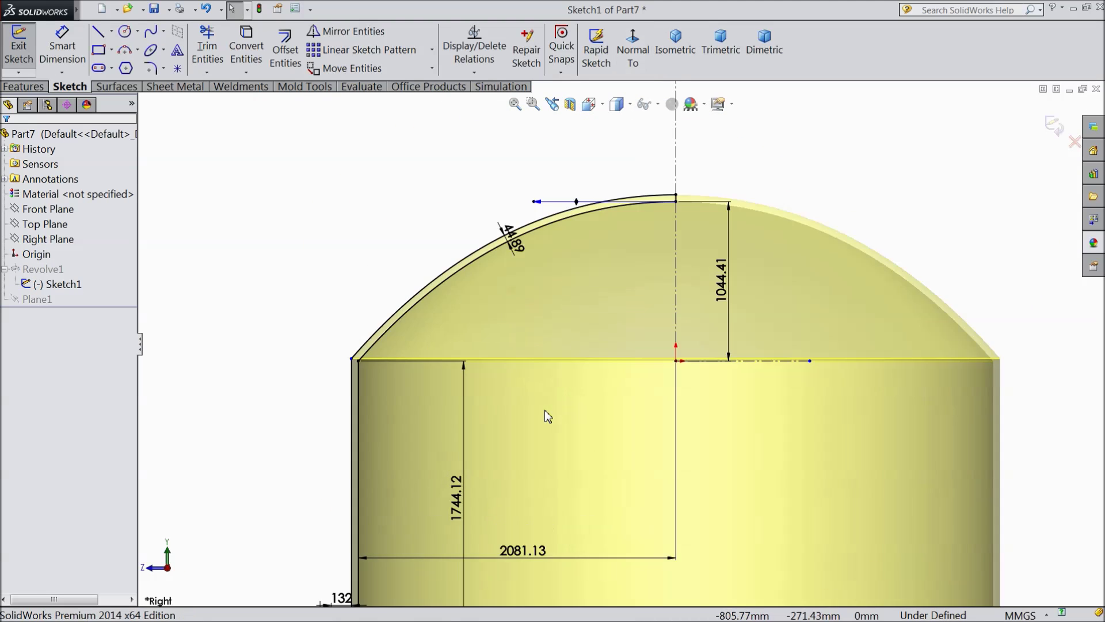
Step: Examine the relations between the inner spline's lower endpoint and the origin in the profile sketch
{"action": "scroll", "coordinate": [724, 382], "scroll_direction": "up", "scroll_amount": 2}
{"action": "scroll", "coordinate": [577, 390], "scroll_direction": "up", "scroll_amount": 2}
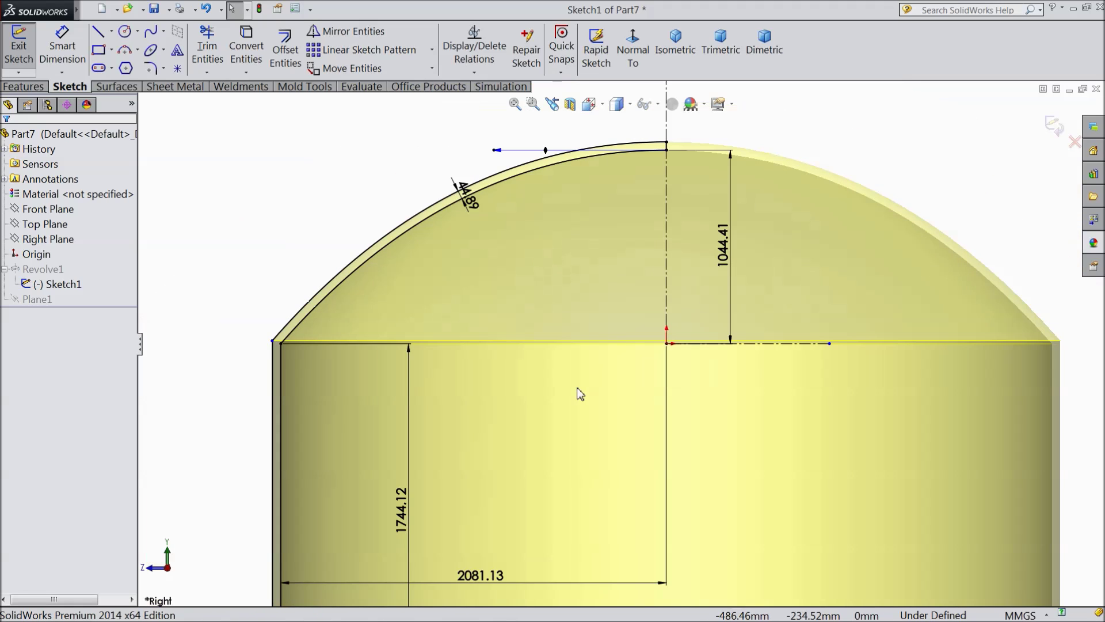
{"action": "scroll", "coordinate": [388, 389], "scroll_direction": "down", "scroll_amount": 4}
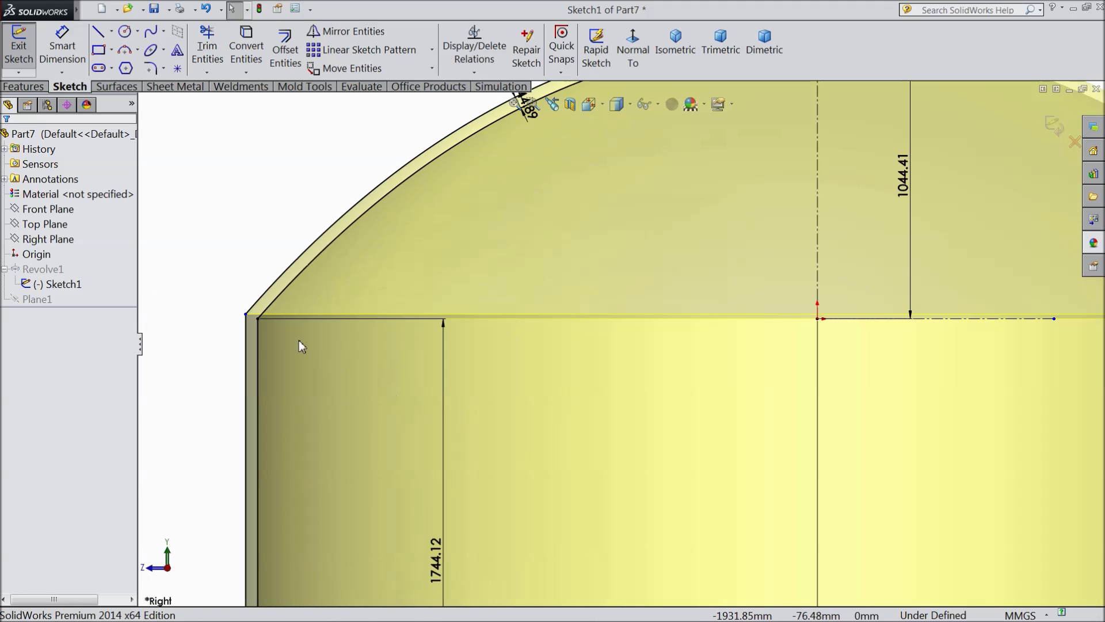
{"action": "left_click", "coordinate": [258, 318]}
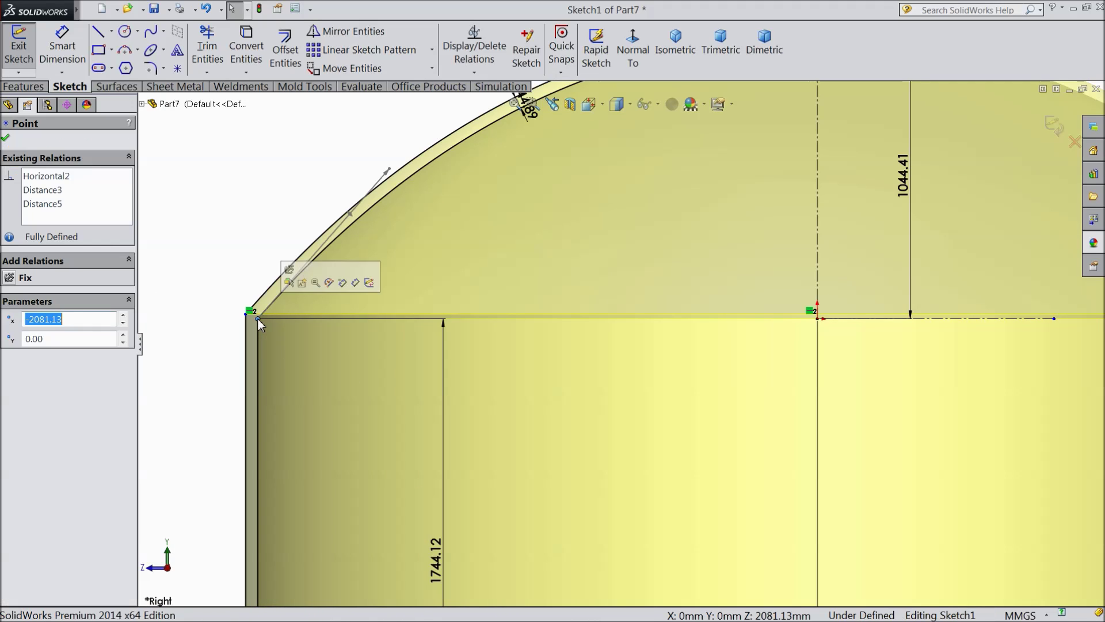
{"action": "left_click", "coordinate": [819, 319], "text": "ctrl"}
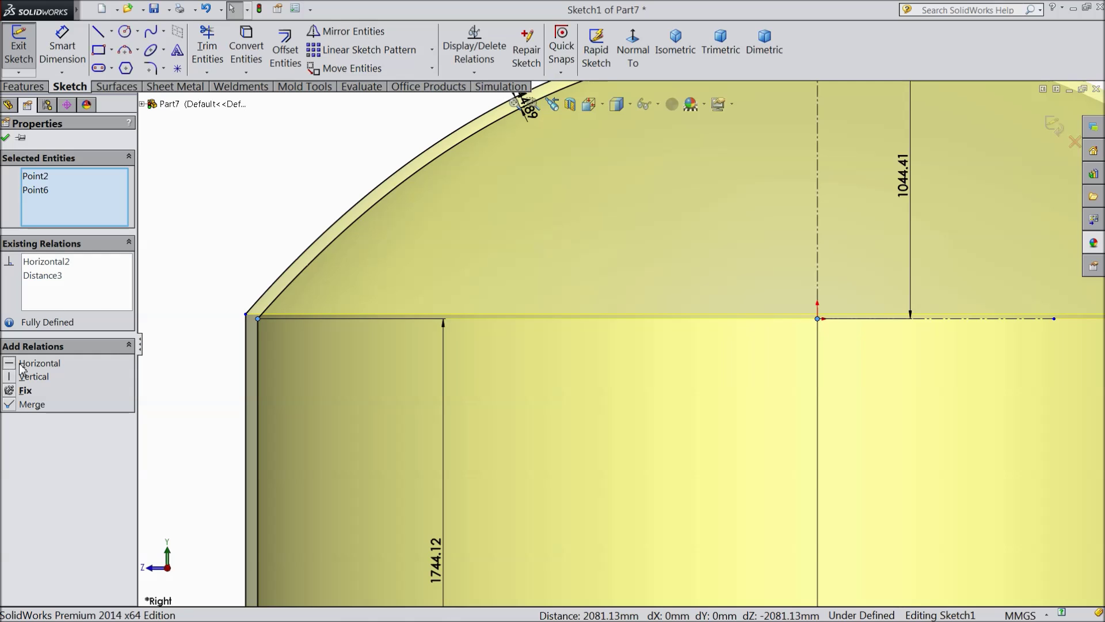
{"action": "scroll", "coordinate": [827, 343], "scroll_direction": "down", "scroll_amount": 2}
{"action": "scroll", "coordinate": [765, 316], "scroll_direction": "up", "scroll_amount": 5}
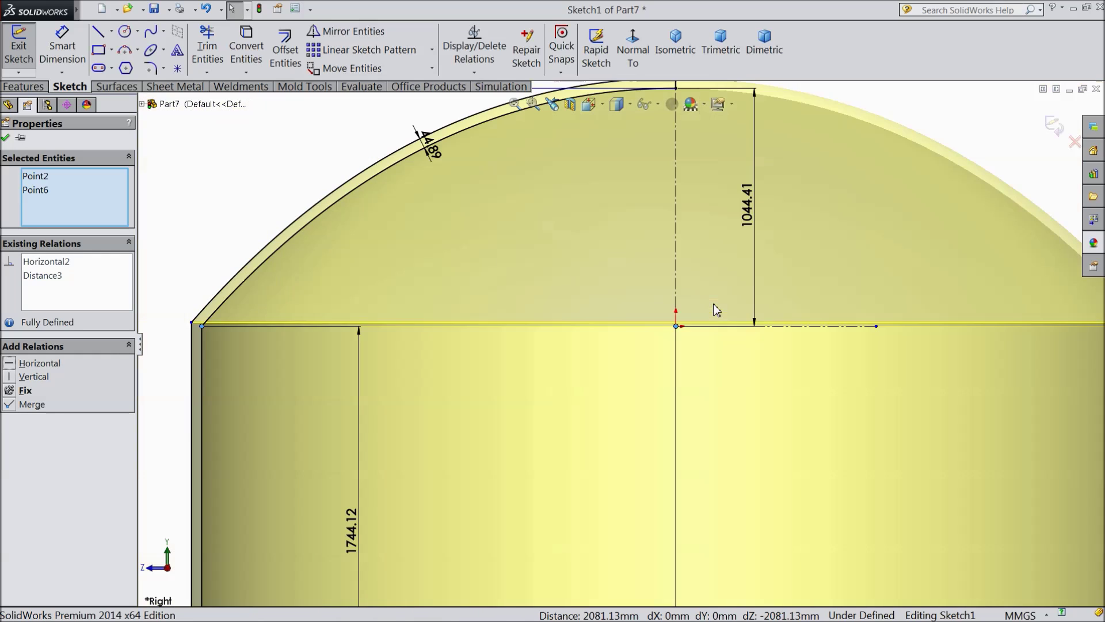
{"action": "scroll", "coordinate": [921, 340], "scroll_direction": "down", "scroll_amount": 2}
{"action": "scroll", "coordinate": [817, 361], "scroll_direction": "down", "scroll_amount": 2}
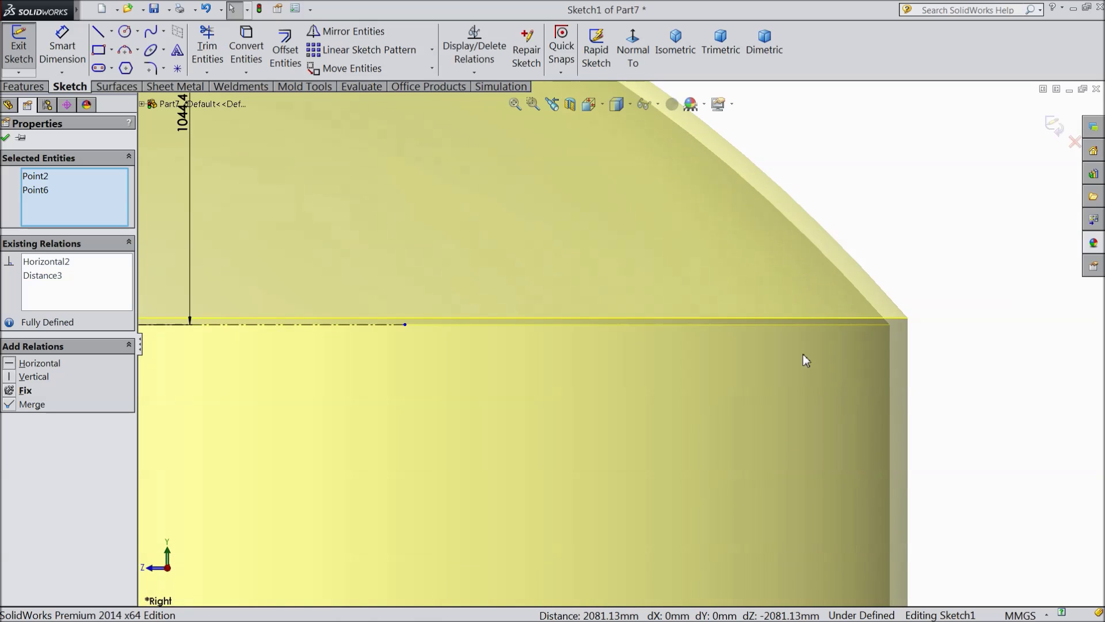
{"action": "scroll", "coordinate": [847, 341], "scroll_direction": "up", "scroll_amount": 5}
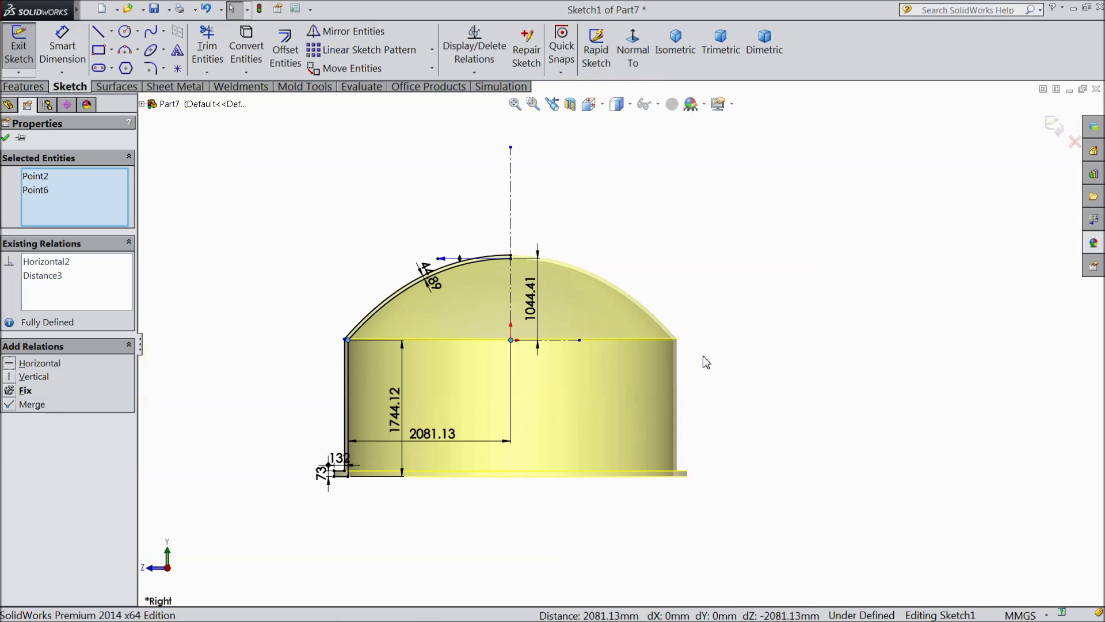
{"action": "left_click", "coordinate": [636, 256]}
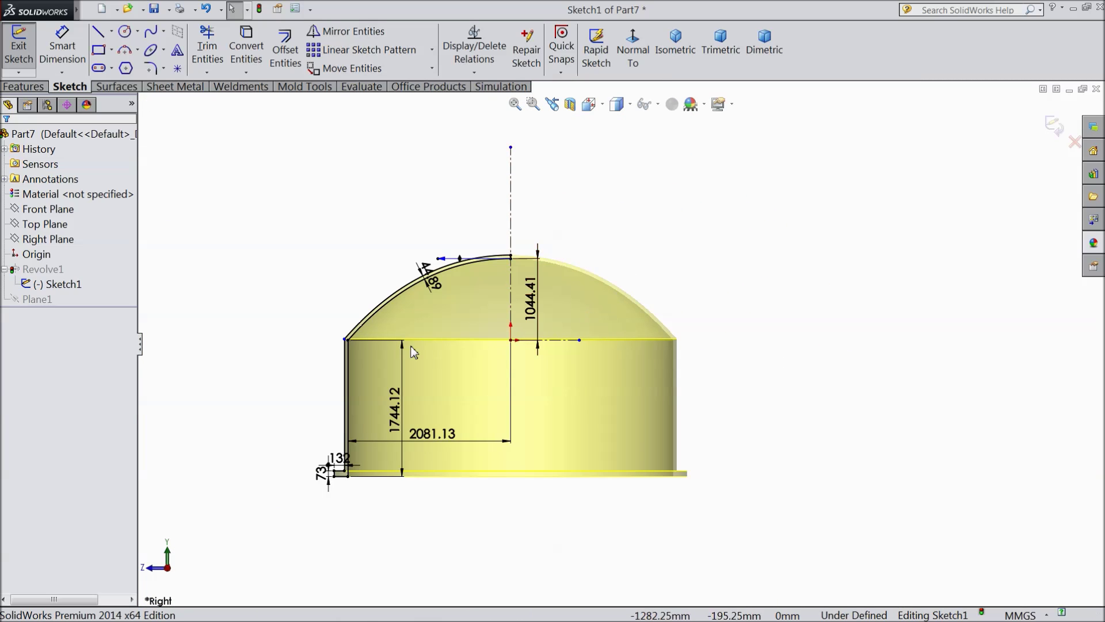
Step: Reposition the inner wall's horizontal radius dimension below the flange
{"action": "left_click_drag", "start_coordinate": [438, 433], "coordinate": [441, 509]}
{"action": "scroll", "coordinate": [446, 372], "scroll_direction": "down", "scroll_amount": 2}
{"action": "scroll", "coordinate": [384, 301], "scroll_direction": "down", "scroll_amount": 2}
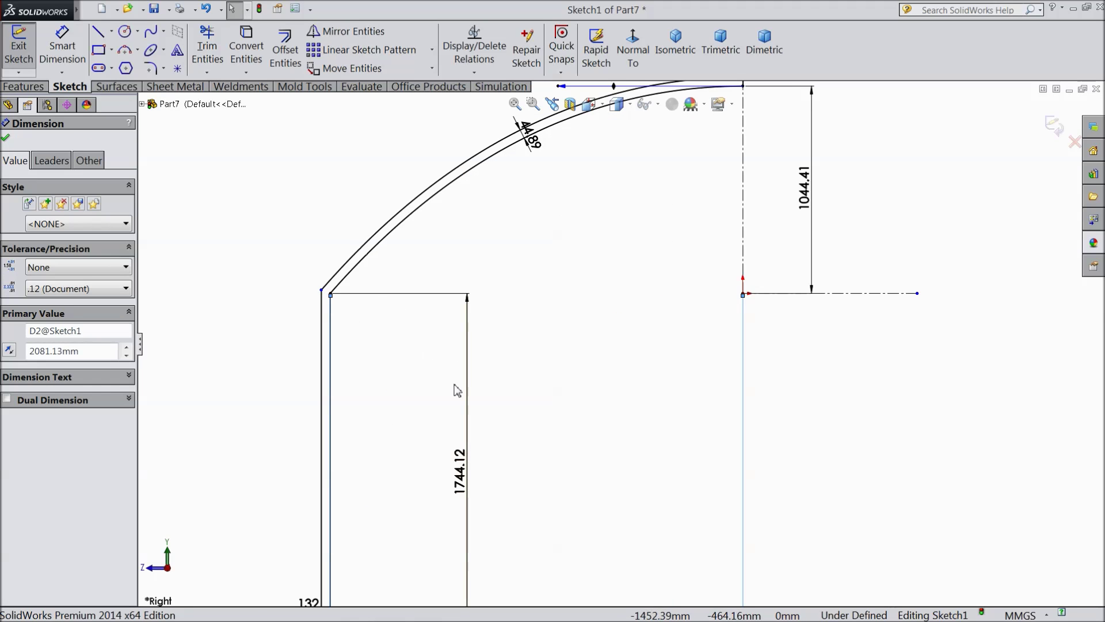
{"action": "scroll", "coordinate": [645, 333], "scroll_direction": "down", "scroll_amount": 2}
{"action": "scroll", "coordinate": [302, 403], "scroll_direction": "up", "scroll_amount": 2}
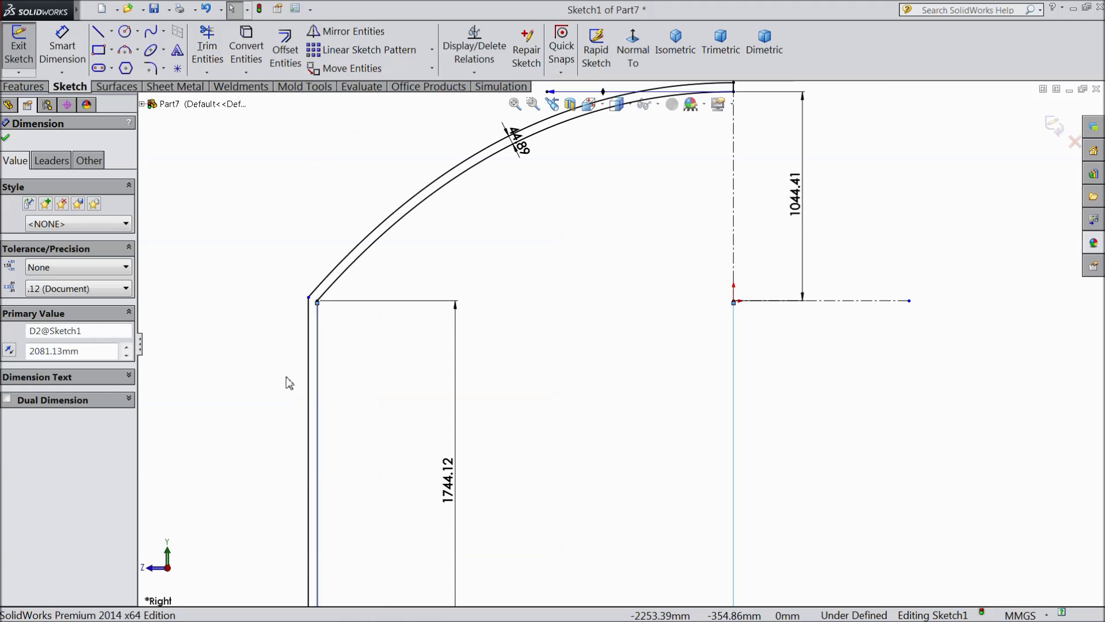
Step: Check the existing relations of the sketch point at the origin and exit the profile sketch
{"action": "left_click", "coordinate": [234, 287]}
{"action": "scroll", "coordinate": [666, 348], "scroll_direction": "down", "scroll_amount": 1}
{"action": "scroll", "coordinate": [765, 303], "scroll_direction": "down", "scroll_amount": 2}
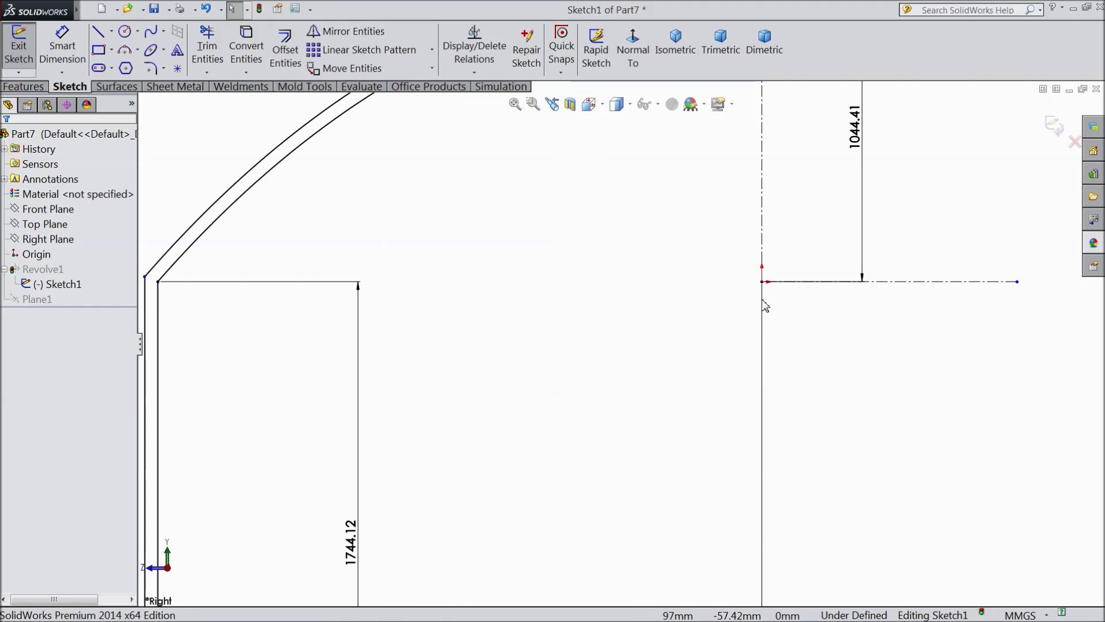
{"action": "left_click", "coordinate": [763, 283]}
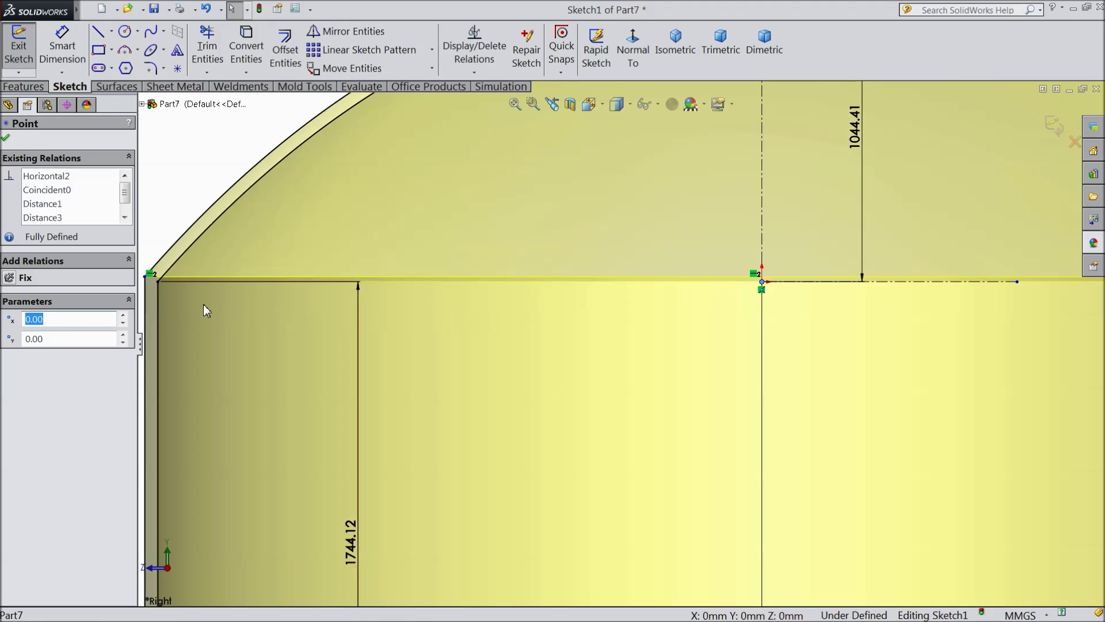
{"action": "key", "text": "z"}
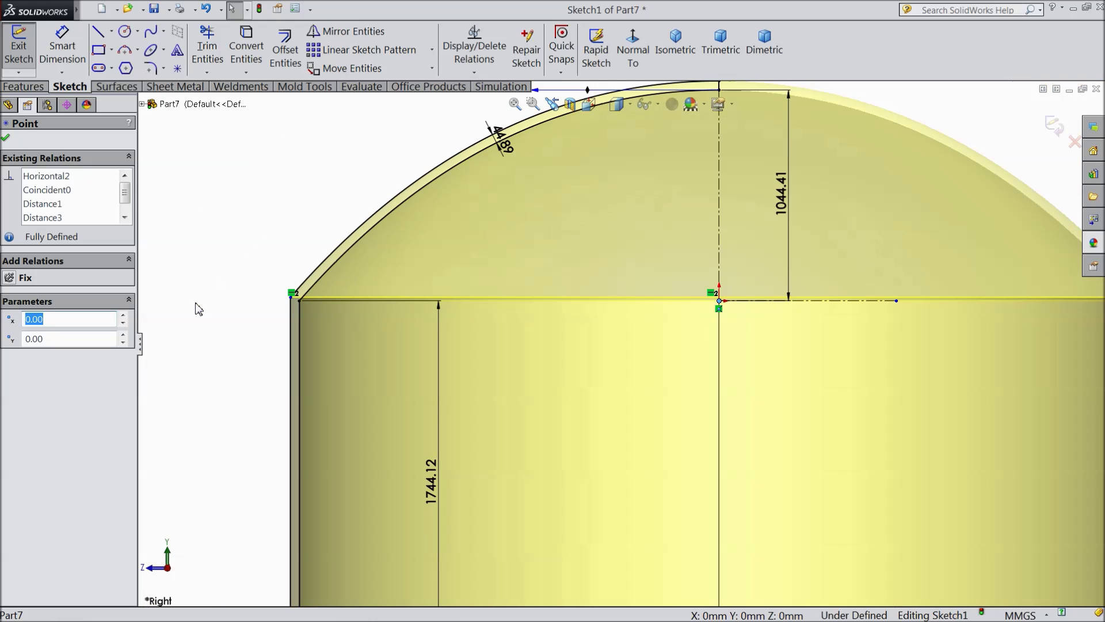
{"action": "key", "text": "z"}
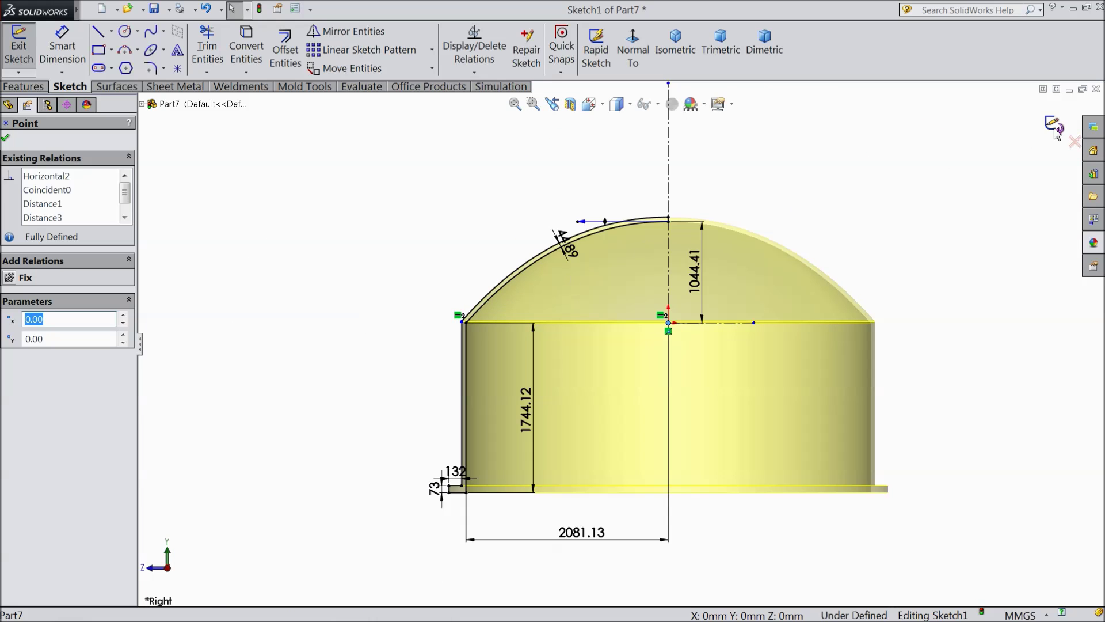
{"action": "left_click", "coordinate": [1056, 131]}
Step: Start a sketch on the offset plane and draw a circle about 703 mm in diameter, centred about 819 mm straight below the origin
{"action": "middle_click_drag", "start_coordinate": [764, 261], "coordinate": [883, 185]}
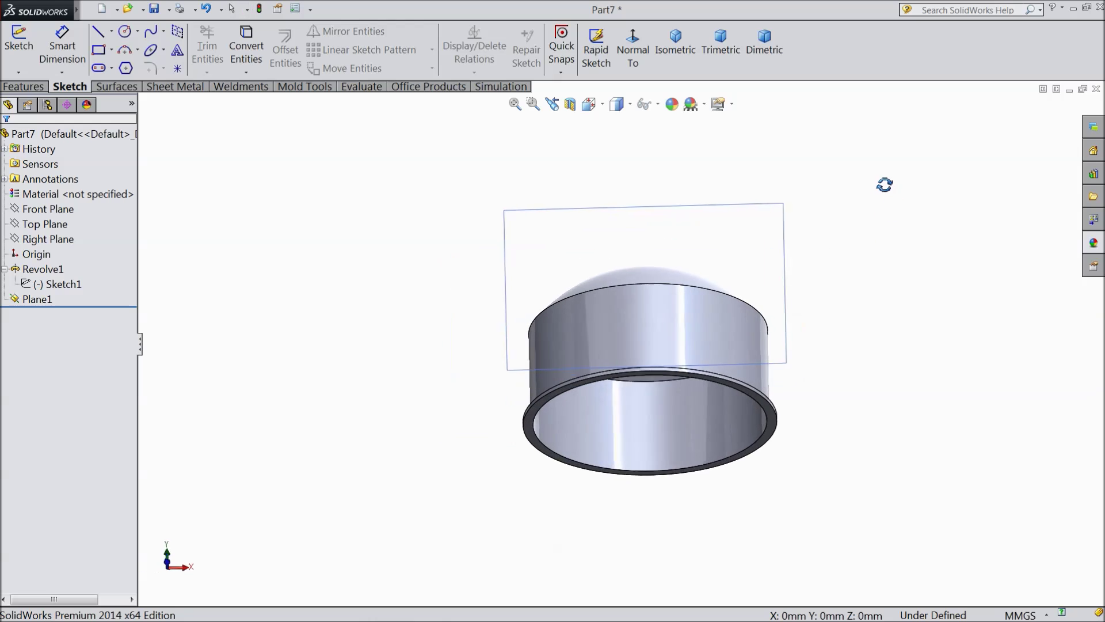
{"action": "left_click", "coordinate": [648, 241]}
{"action": "left_click", "coordinate": [685, 198]}
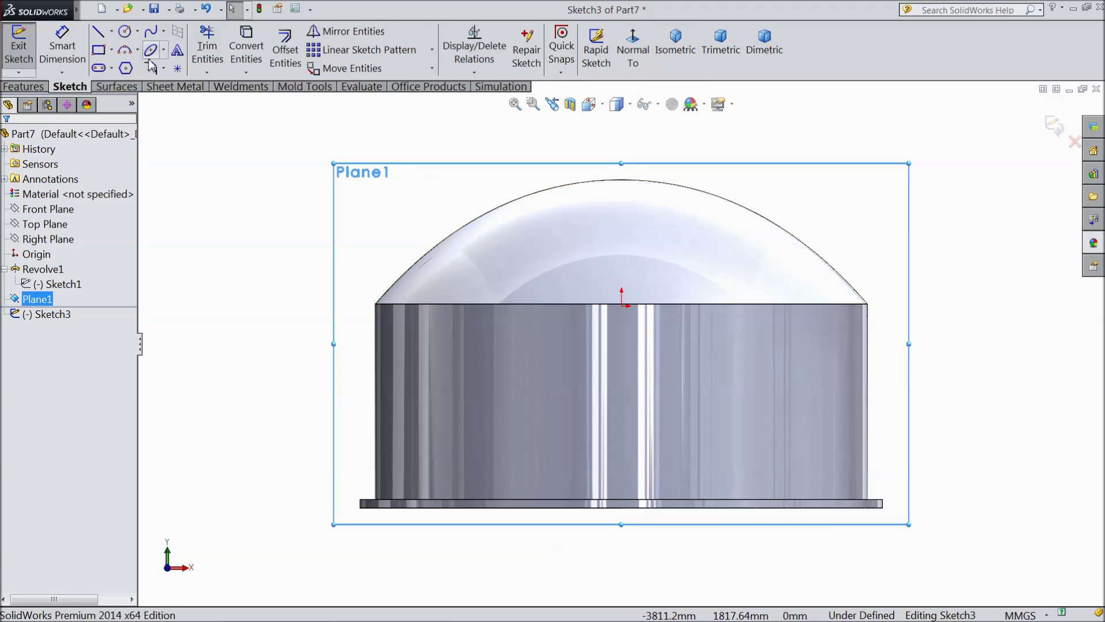
{"action": "left_click", "coordinate": [124, 32]}
{"action": "scroll", "coordinate": [652, 506], "scroll_direction": "down", "scroll_amount": 2}
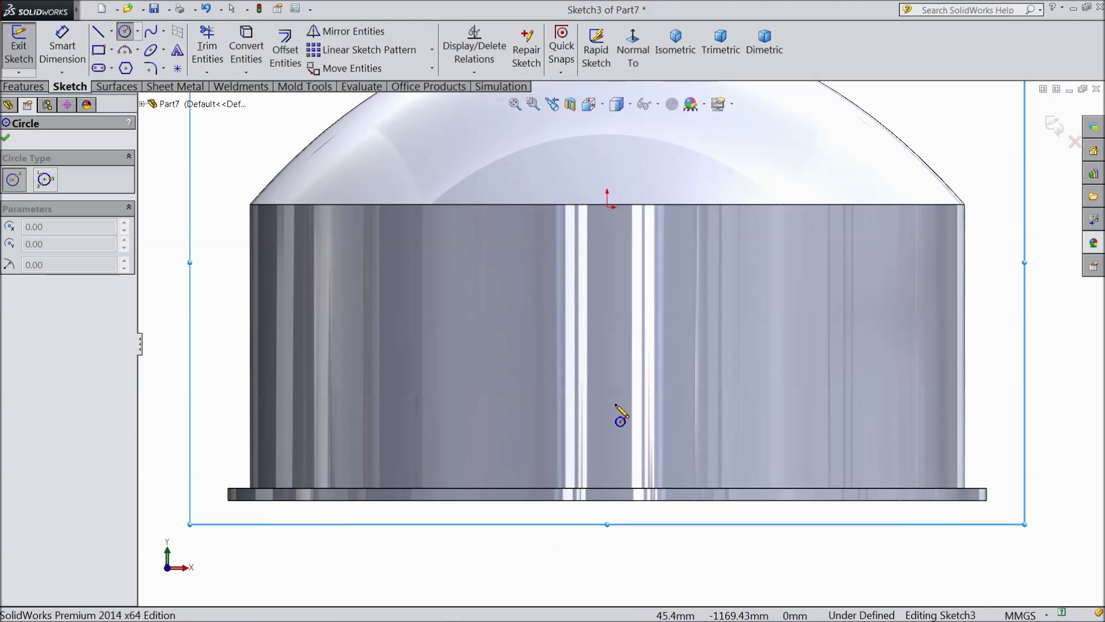
{"action": "left_click", "coordinate": [608, 346]}
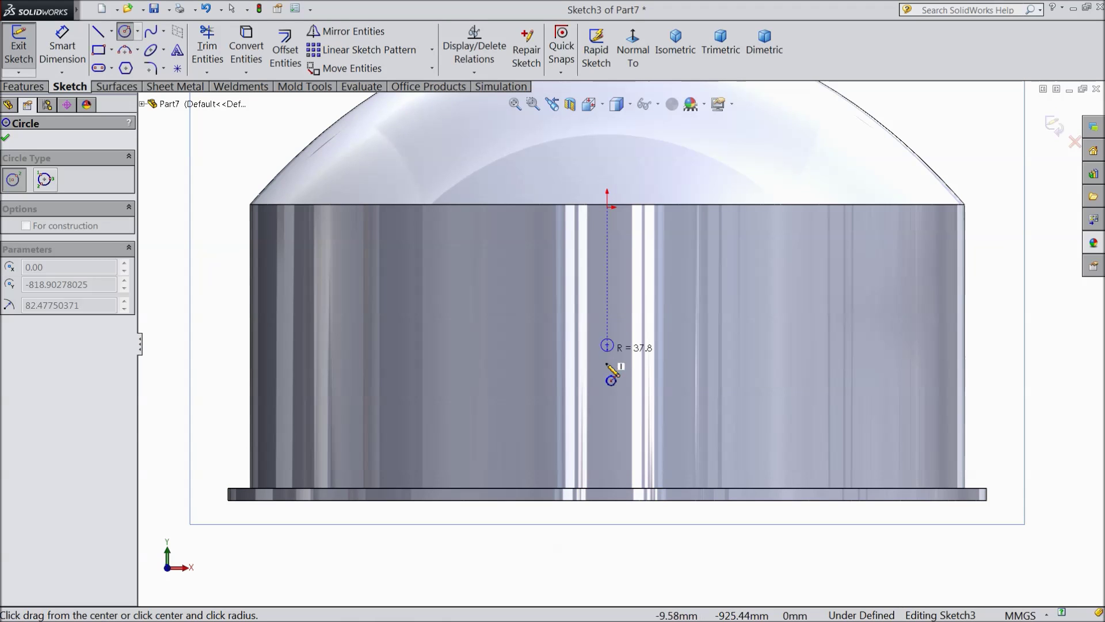
{"action": "left_click", "coordinate": [617, 404]}
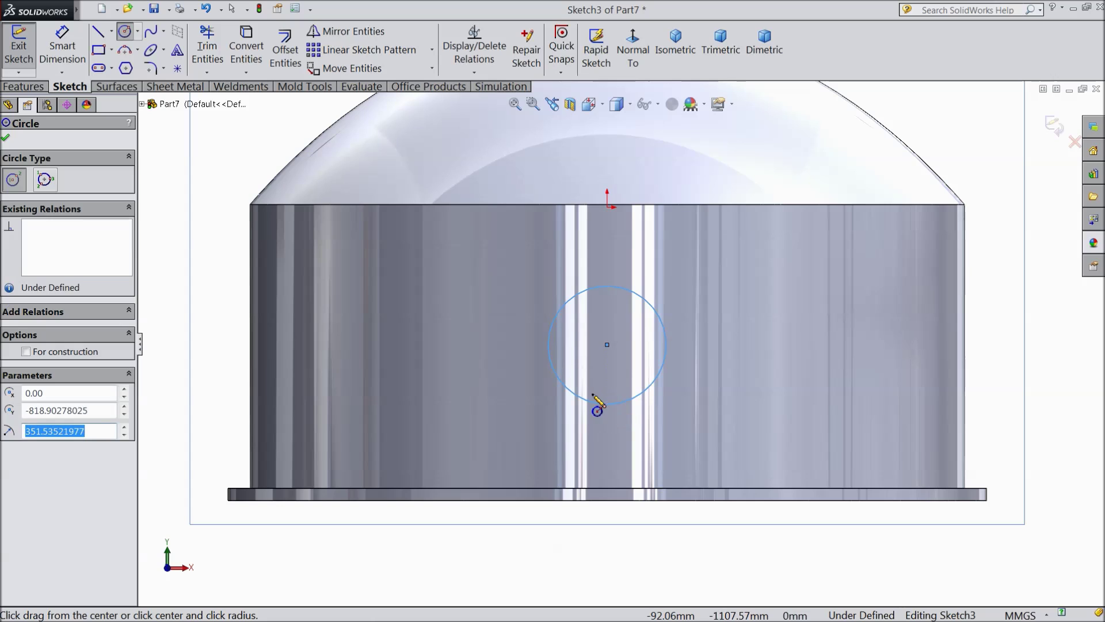
Step: Dimension the circle's diameter as 609.6 mm
{"action": "left_click", "coordinate": [63, 58]}
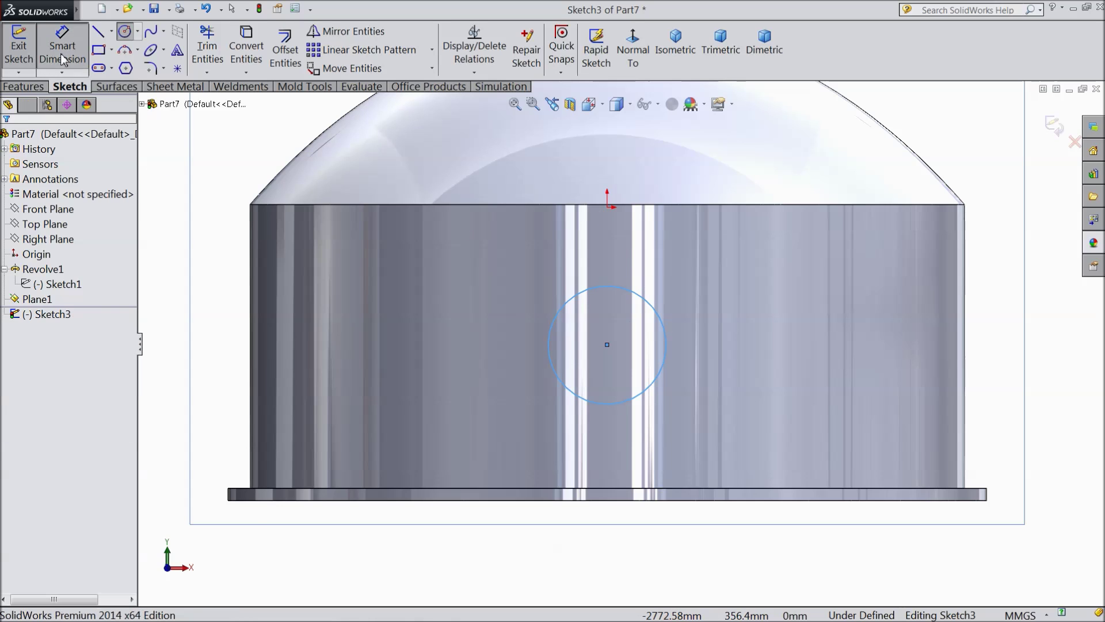
{"action": "left_click", "coordinate": [670, 353]}
{"action": "left_click", "coordinate": [791, 347]}
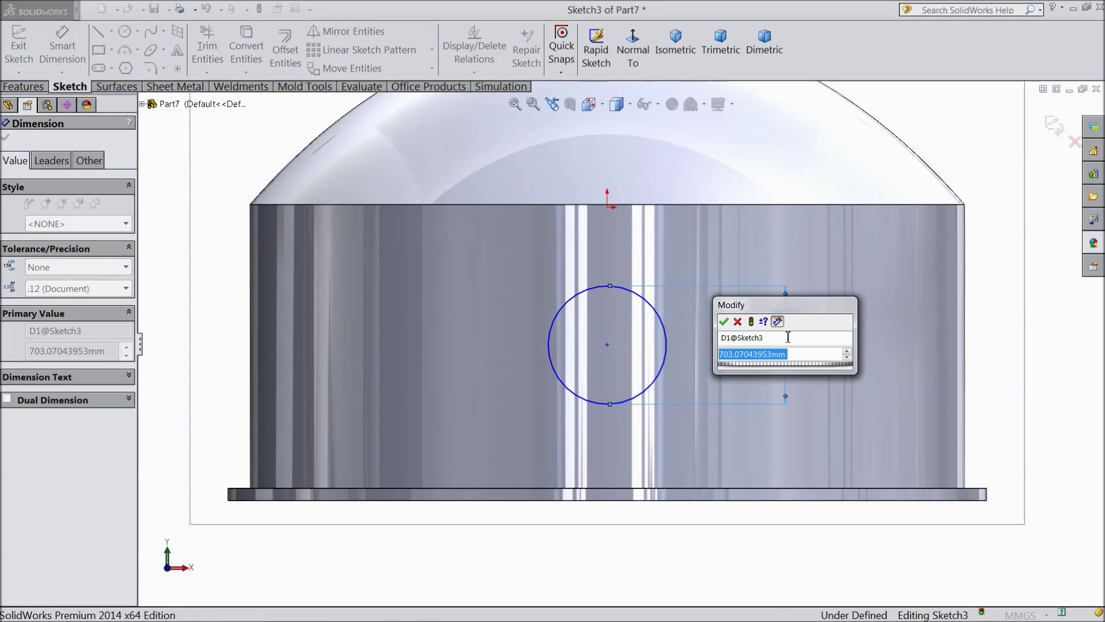
{"action": "type", "text": "609.6"}
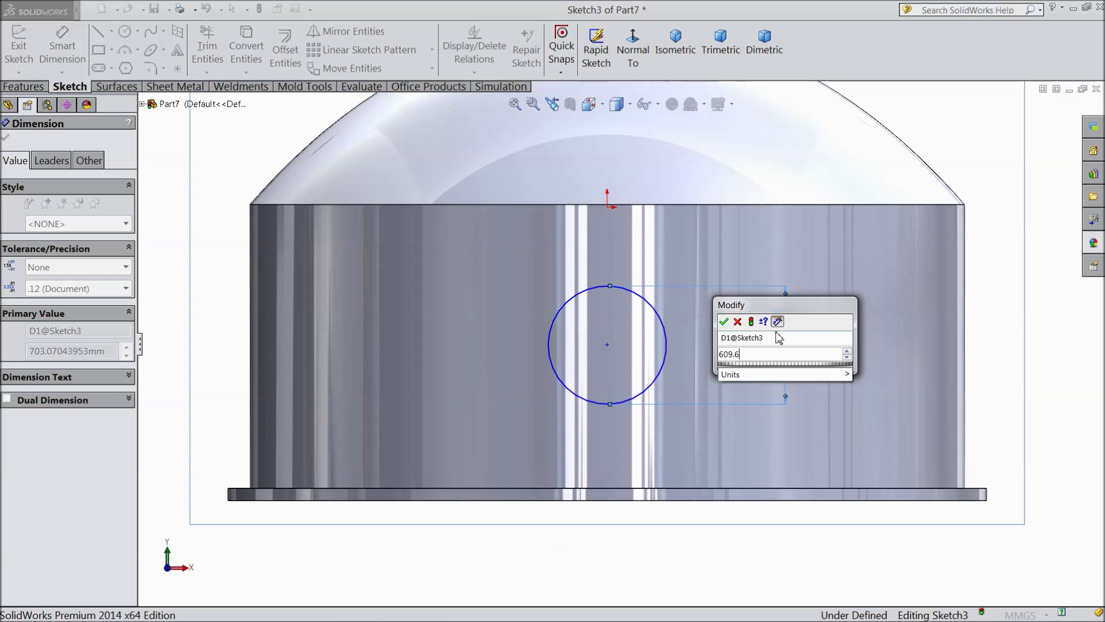
{"action": "left_click", "coordinate": [724, 322]}
Step: Dimension the circle's centre 908.5 mm above the flange's lower edge
{"action": "left_click", "coordinate": [607, 345]}
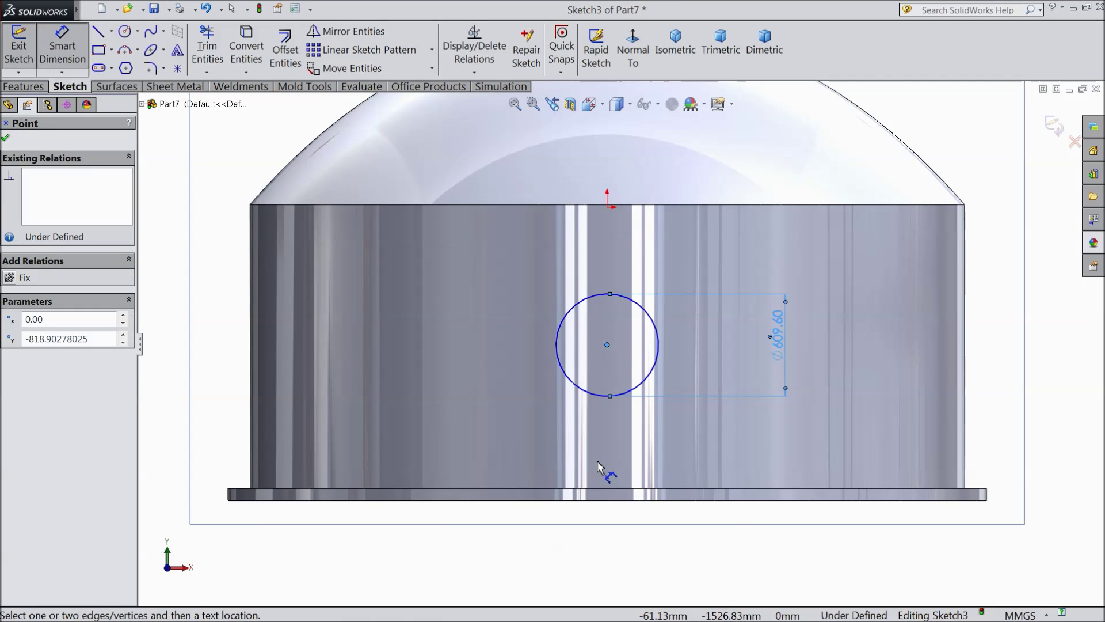
{"action": "left_click", "coordinate": [588, 503]}
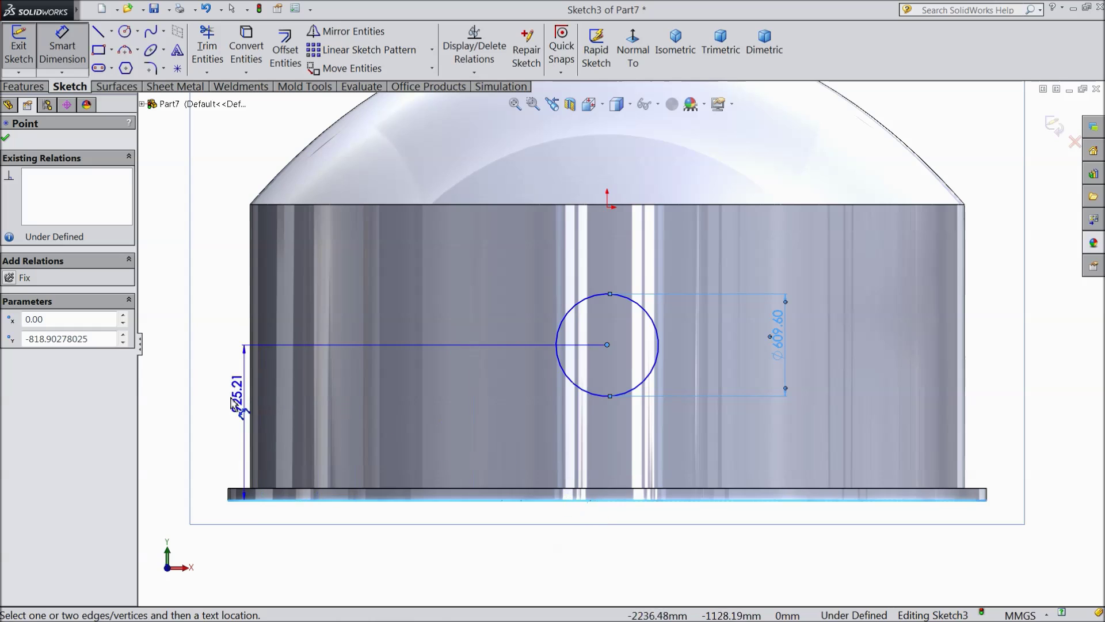
{"action": "left_click", "coordinate": [226, 403]}
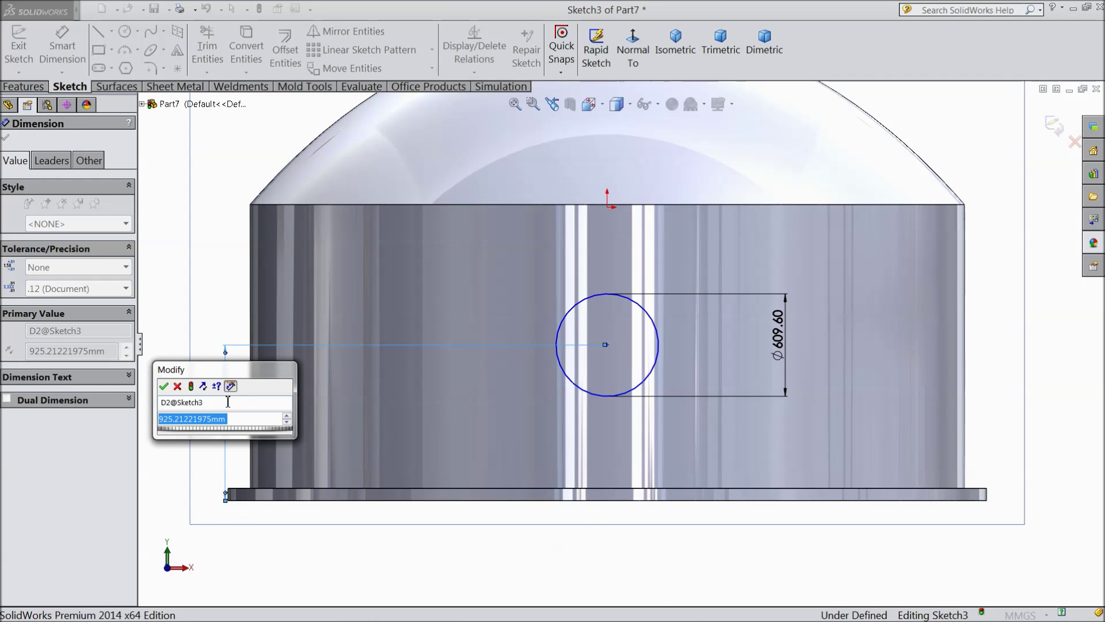
{"action": "type", "text": "908.5"}
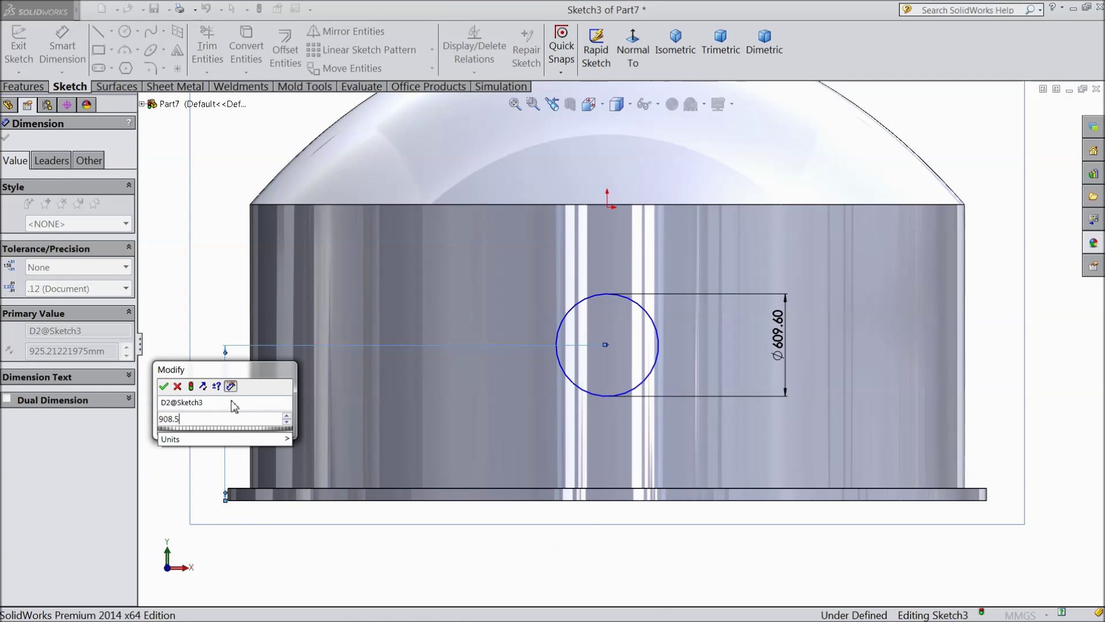
{"action": "left_click", "coordinate": [164, 387]}
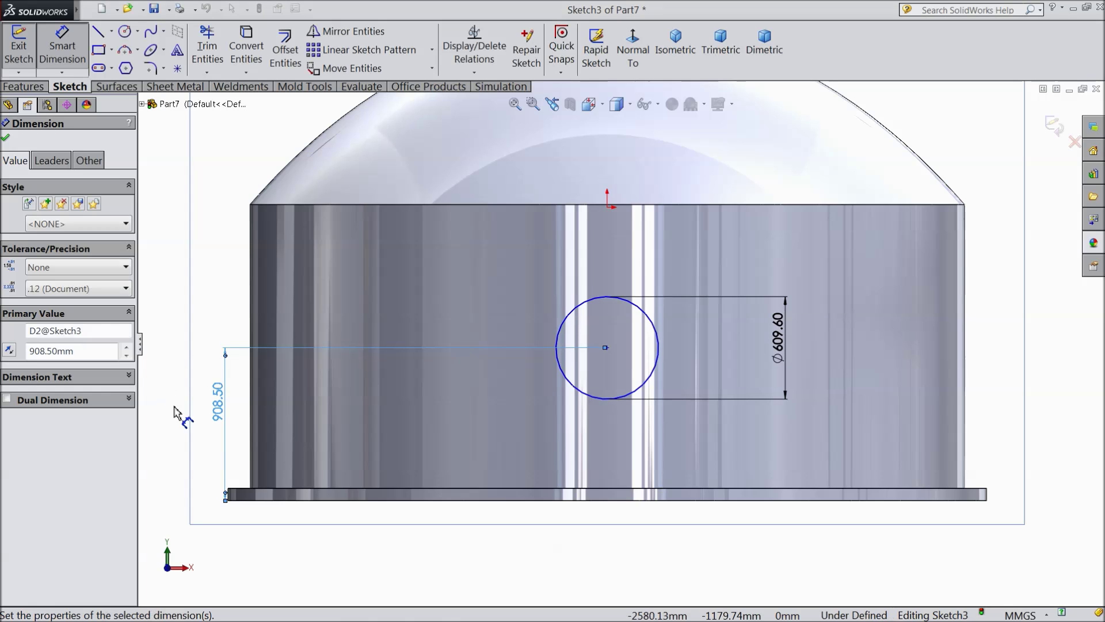
{"action": "left_click", "coordinate": [6, 140]}
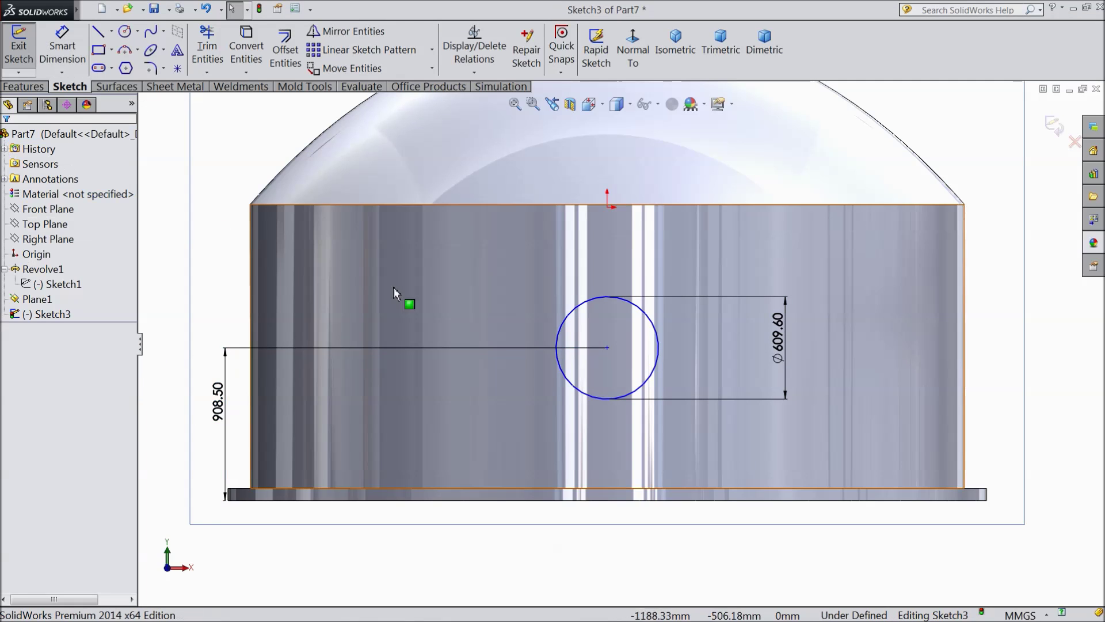
Step: Add a vertical relation between the origin and the circle's centre
{"action": "left_click", "coordinate": [608, 208]}
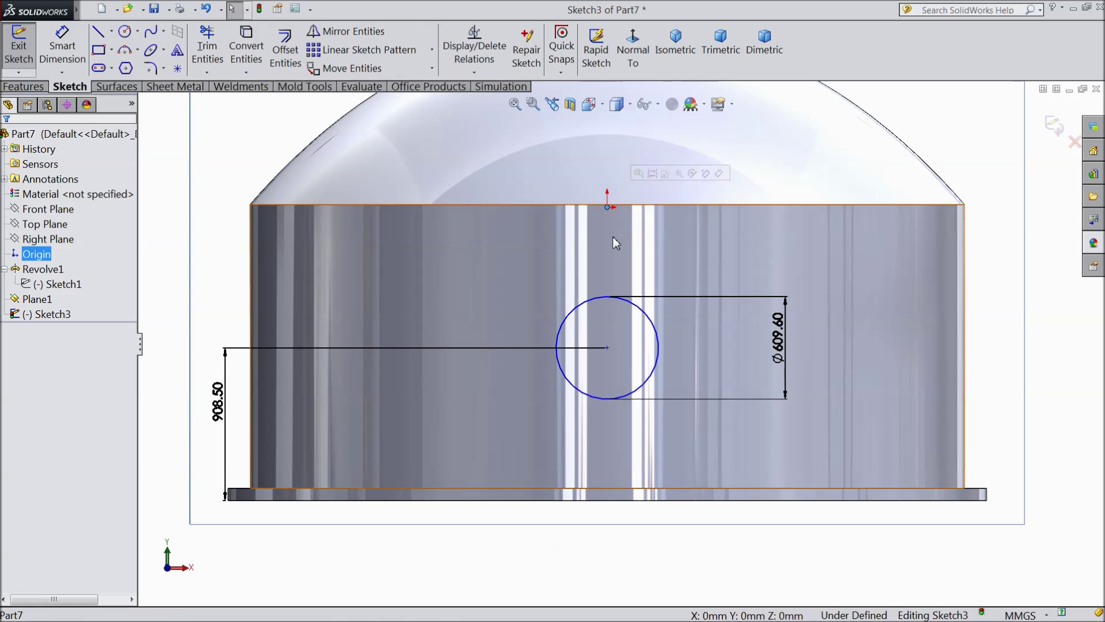
{"action": "left_click", "coordinate": [607, 349], "text": "ctrl"}
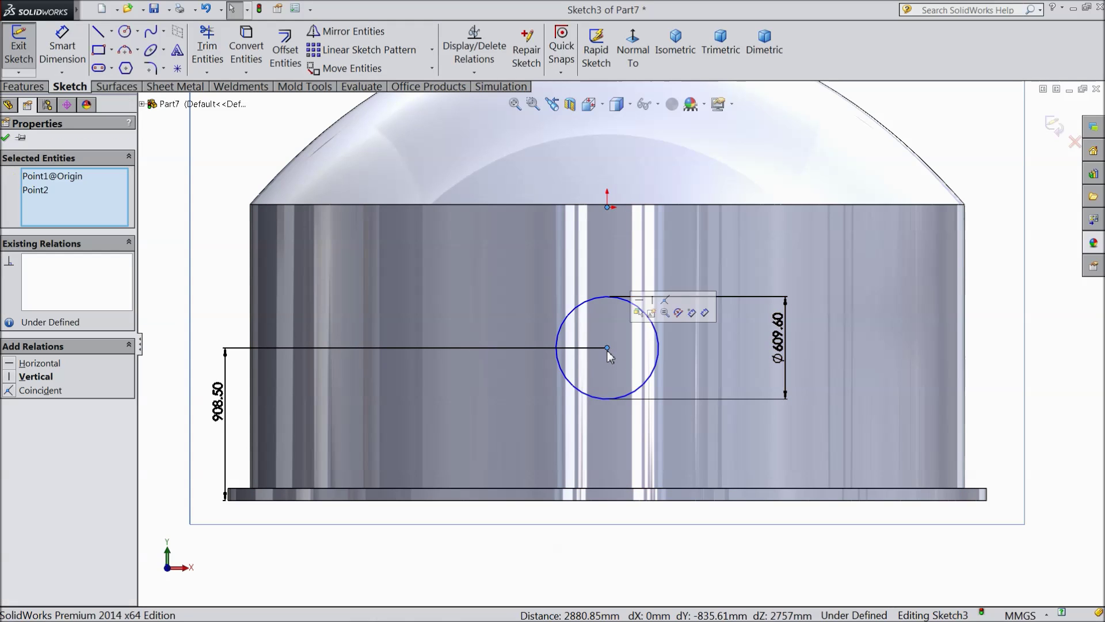
{"action": "left_click", "coordinate": [653, 311]}
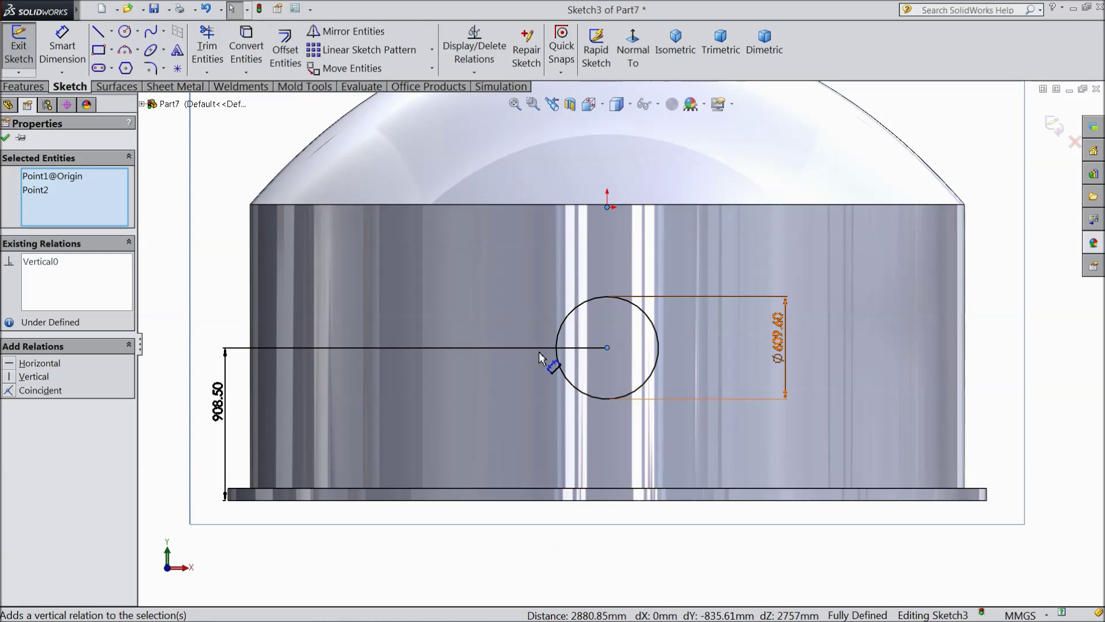
{"action": "left_click", "coordinate": [6, 140]}
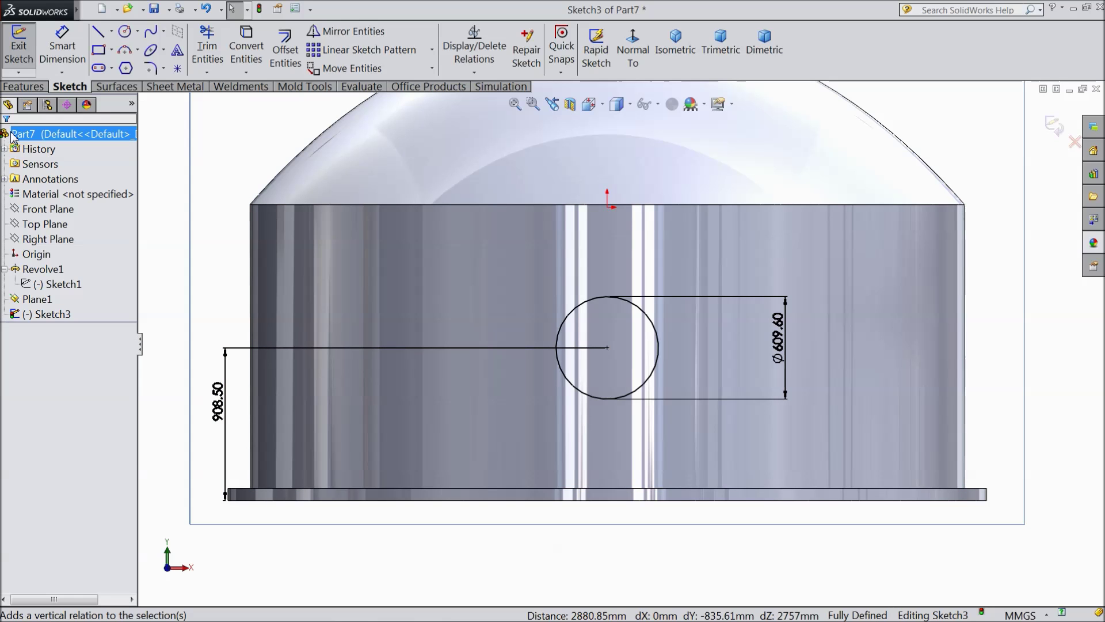
Step: Extrude the circle with the Up To Surface end condition to the cylindrical outer wall, merging the result
{"action": "left_click", "coordinate": [23, 86]}
{"action": "left_click", "coordinate": [27, 56]}
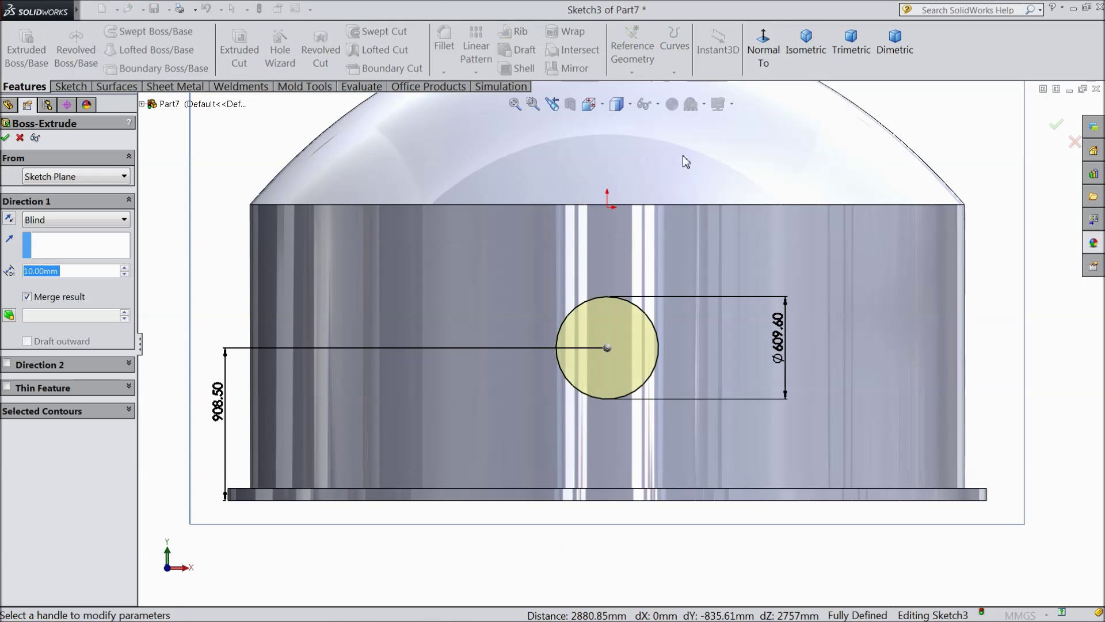
{"action": "left_click", "coordinate": [807, 43]}
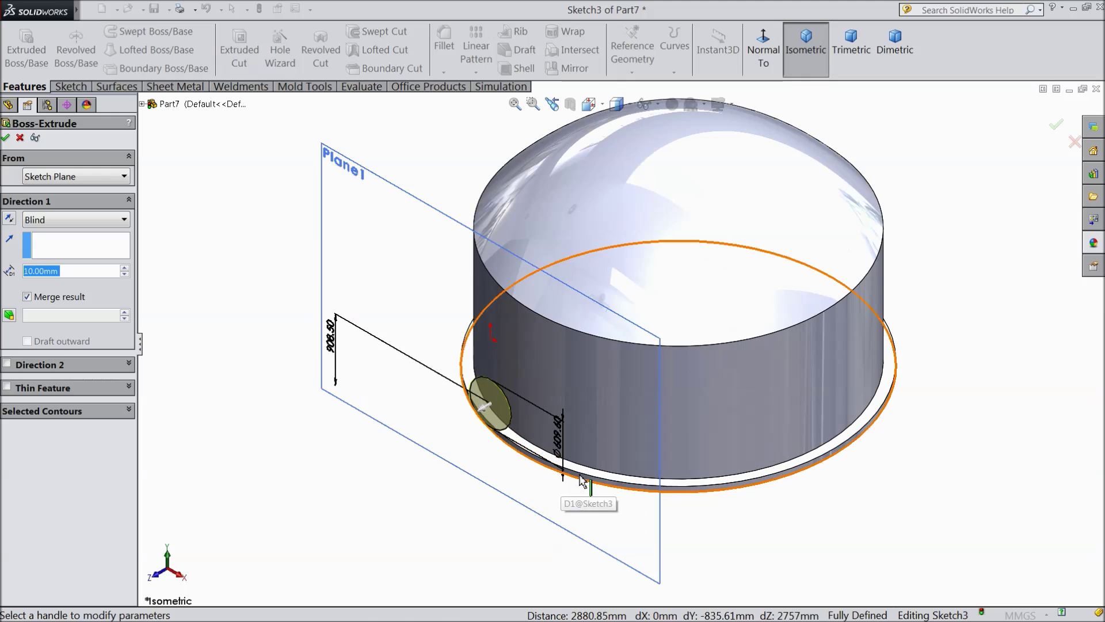
{"action": "middle_click_drag", "start_coordinate": [767, 511], "coordinate": [757, 484]}
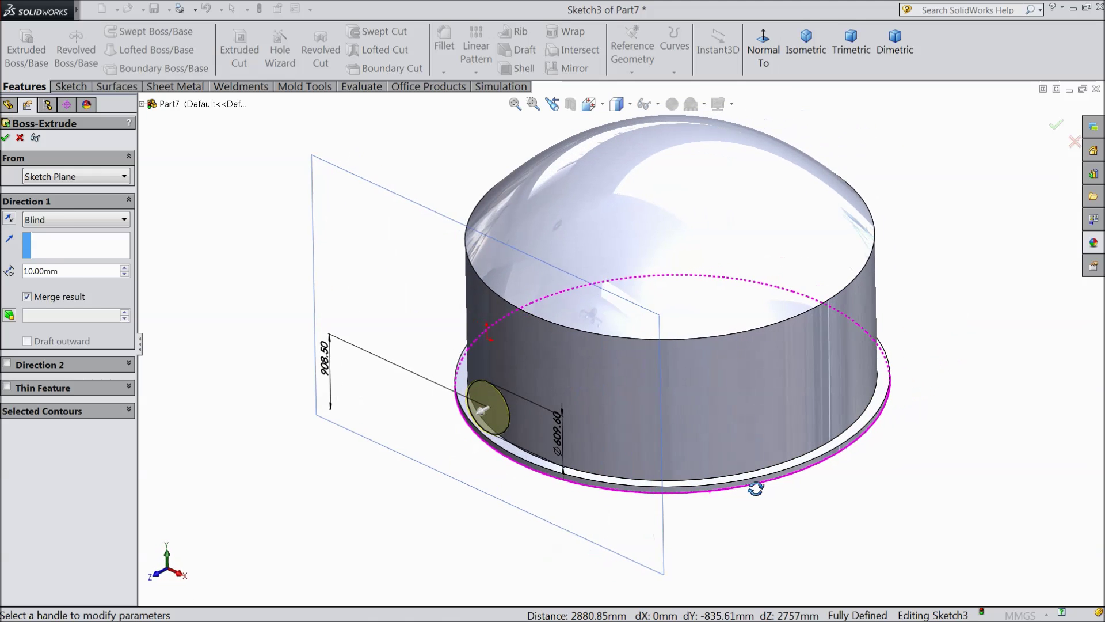
{"action": "left_click", "coordinate": [49, 223]}
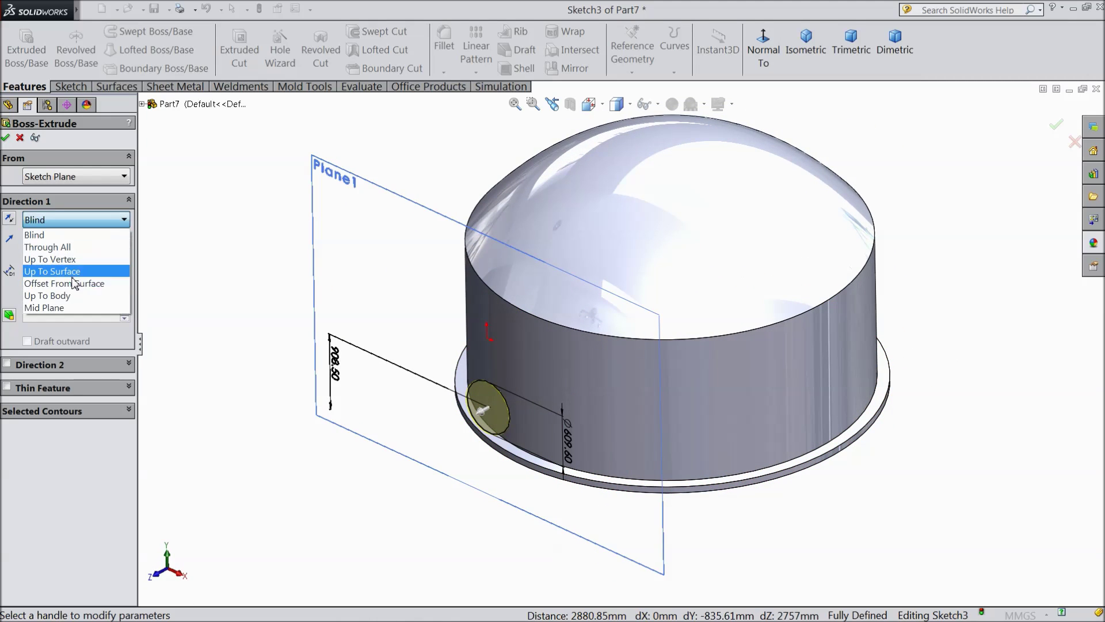
{"action": "left_click", "coordinate": [75, 270]}
{"action": "left_click", "coordinate": [709, 412]}
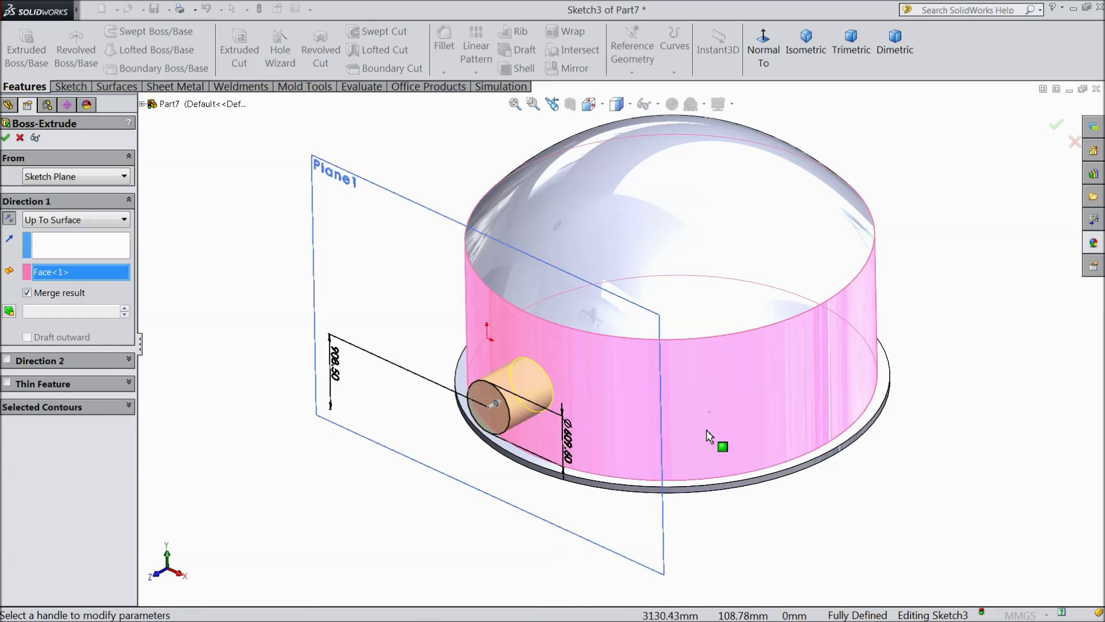
{"action": "left_click", "coordinate": [6, 138]}
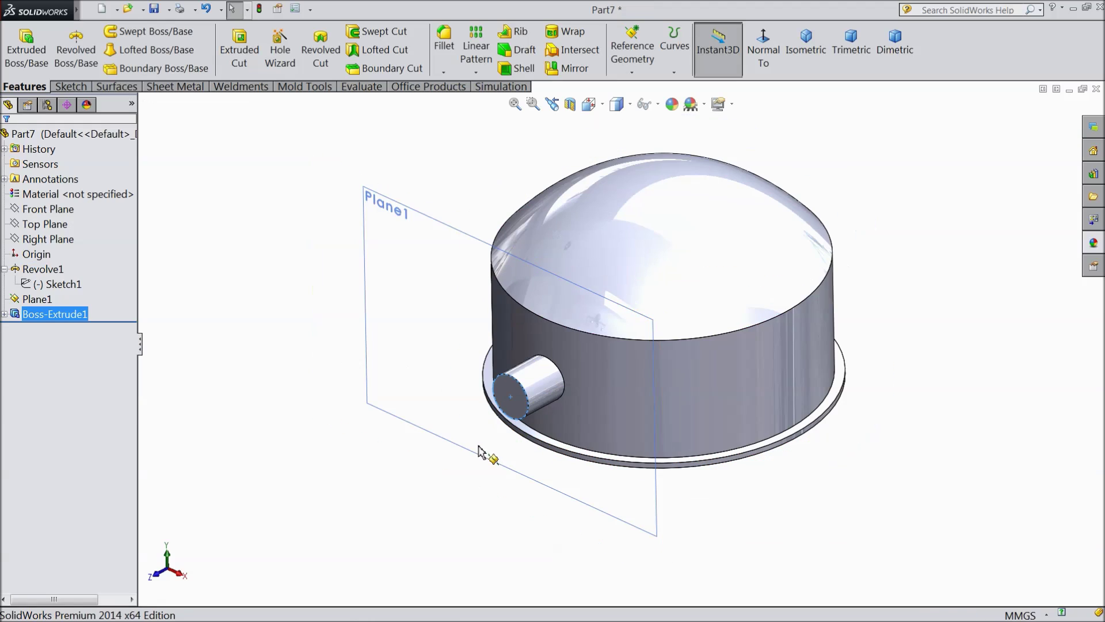
Step: Mirror the extruded nozzle boss about the Front Plane to the opposite side of the shell
{"action": "left_click", "coordinate": [50, 211]}
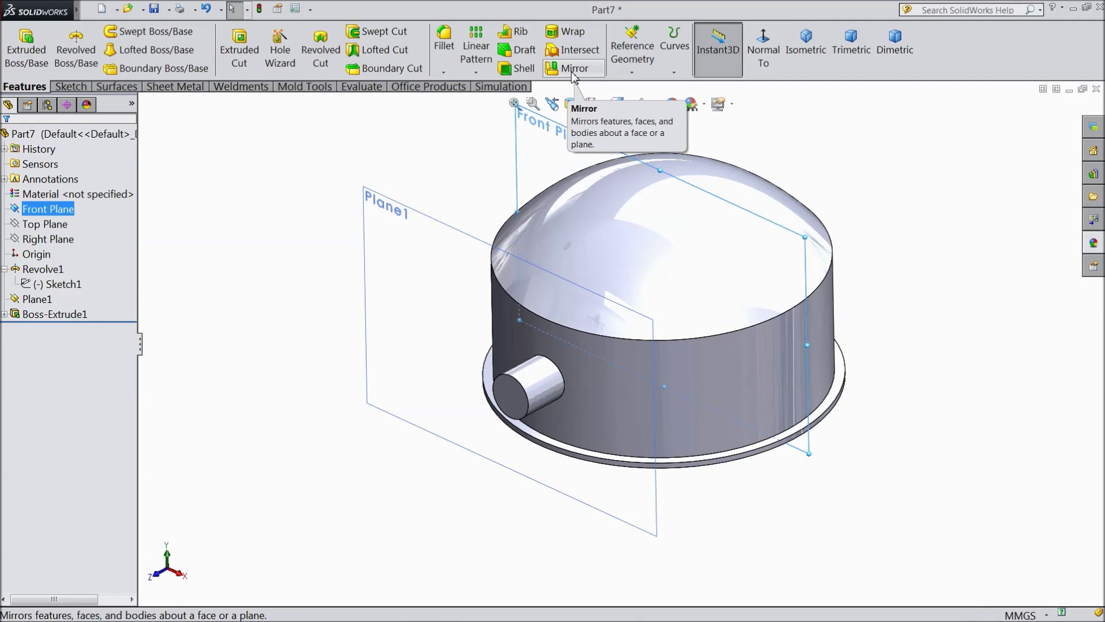
{"action": "left_click", "coordinate": [571, 70]}
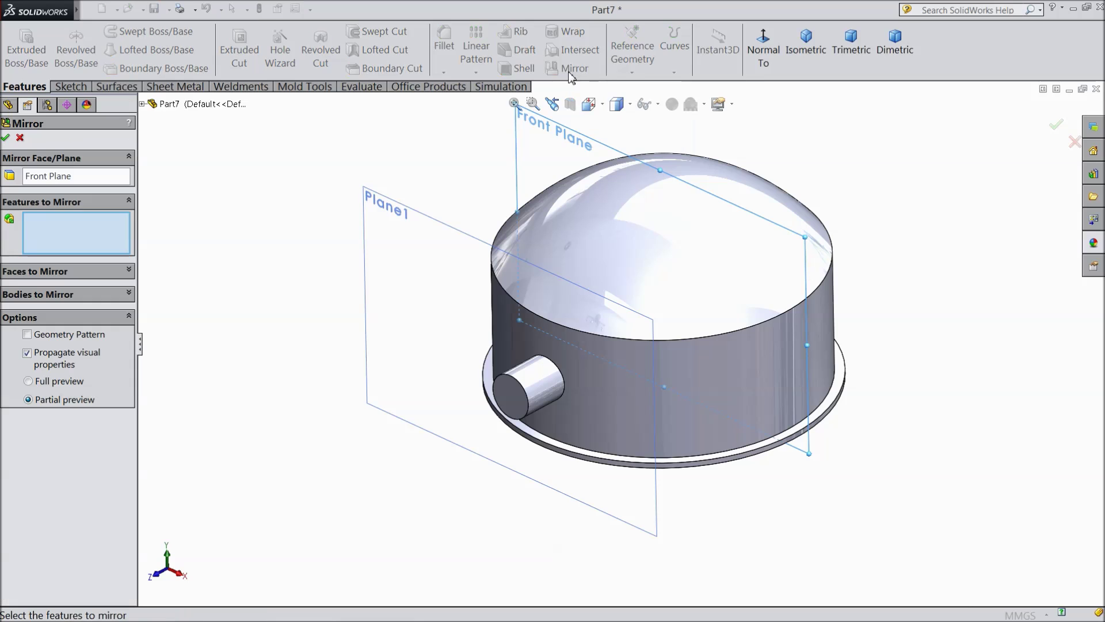
{"action": "left_click", "coordinate": [521, 401]}
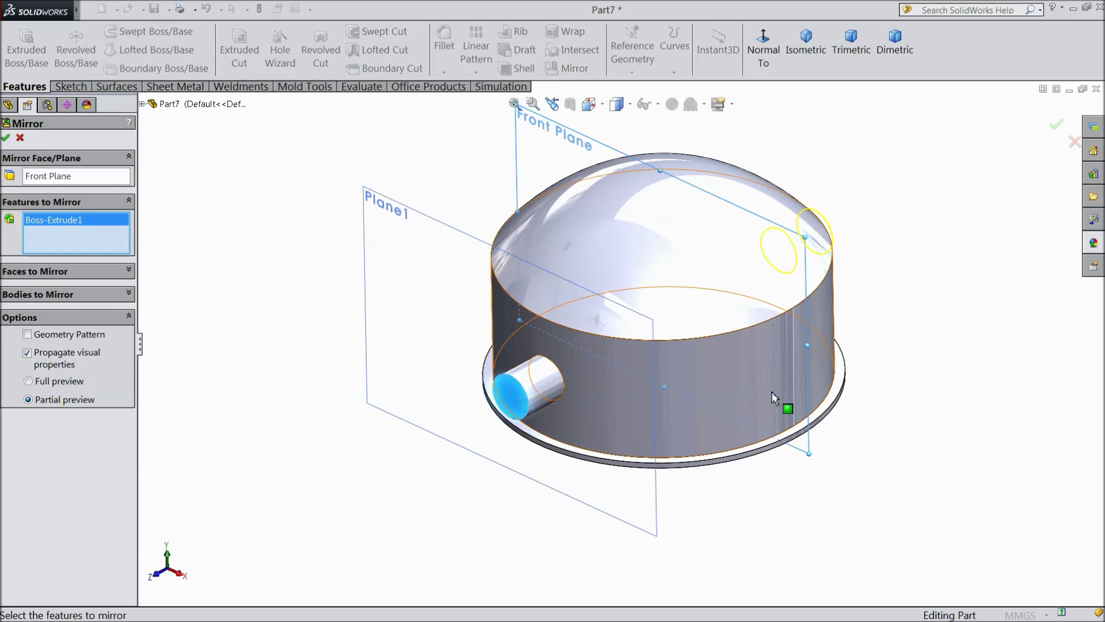
{"action": "middle_click_drag", "start_coordinate": [783, 404], "coordinate": [713, 390]}
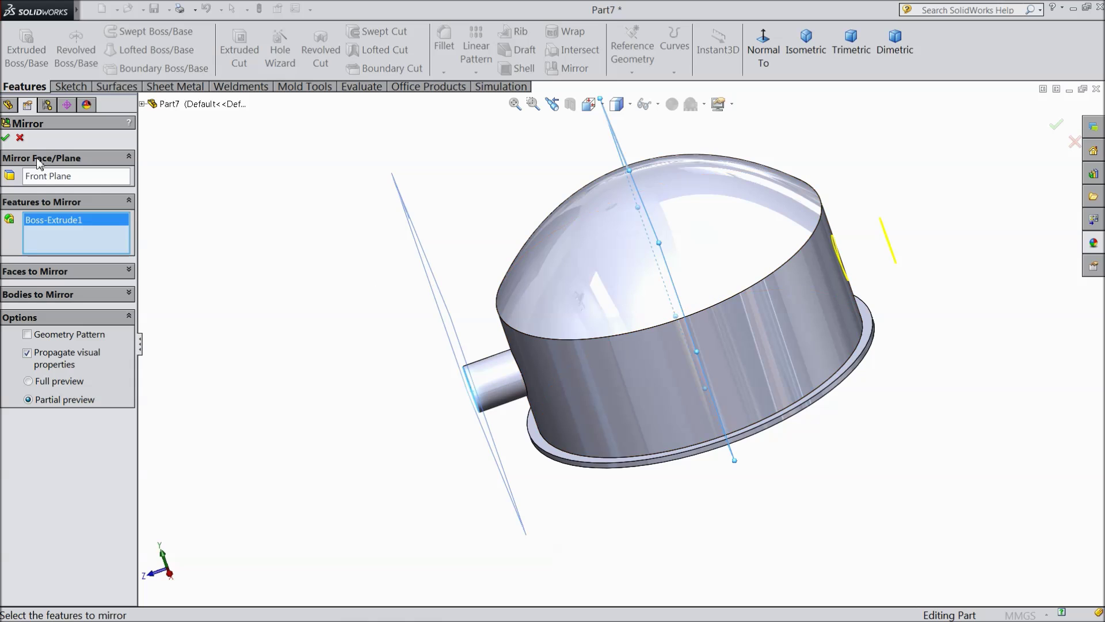
{"action": "left_click", "coordinate": [6, 138]}
Step: Start a sketch on the nozzle boss's end face and draw a concentric circle about 479 mm in diameter
{"action": "middle_click_drag", "start_coordinate": [531, 361], "coordinate": [650, 374]}
{"action": "scroll", "coordinate": [653, 376], "scroll_direction": "down", "scroll_amount": 3}
{"action": "scroll", "coordinate": [653, 375], "scroll_direction": "down", "scroll_amount": 2}
{"action": "left_click", "coordinate": [572, 356]}
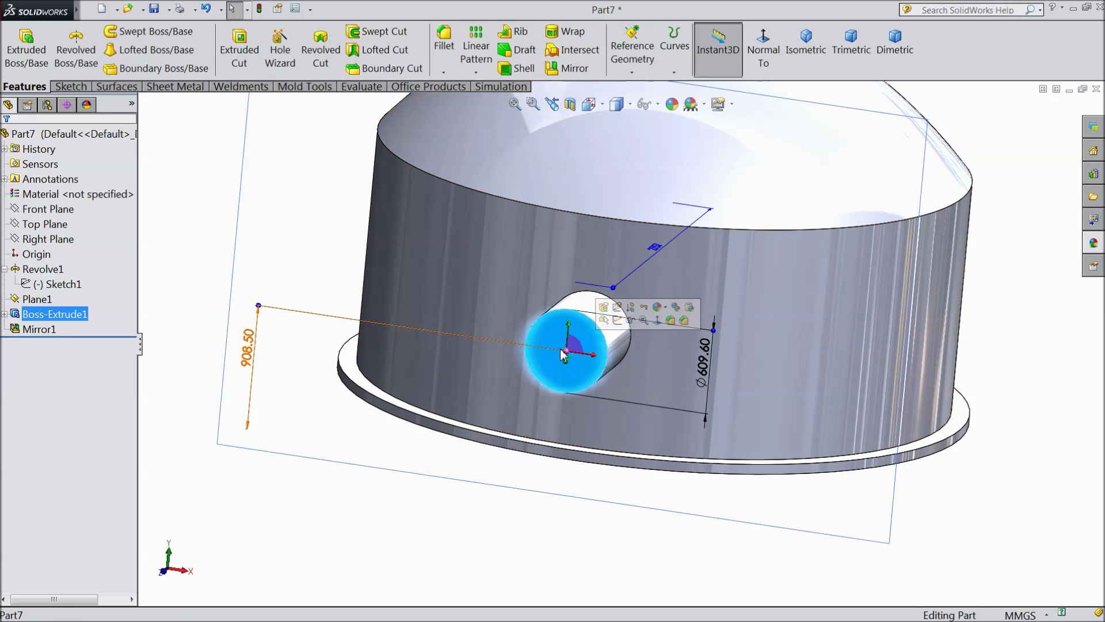
{"action": "left_click", "coordinate": [622, 324]}
{"action": "left_click", "coordinate": [763, 55]}
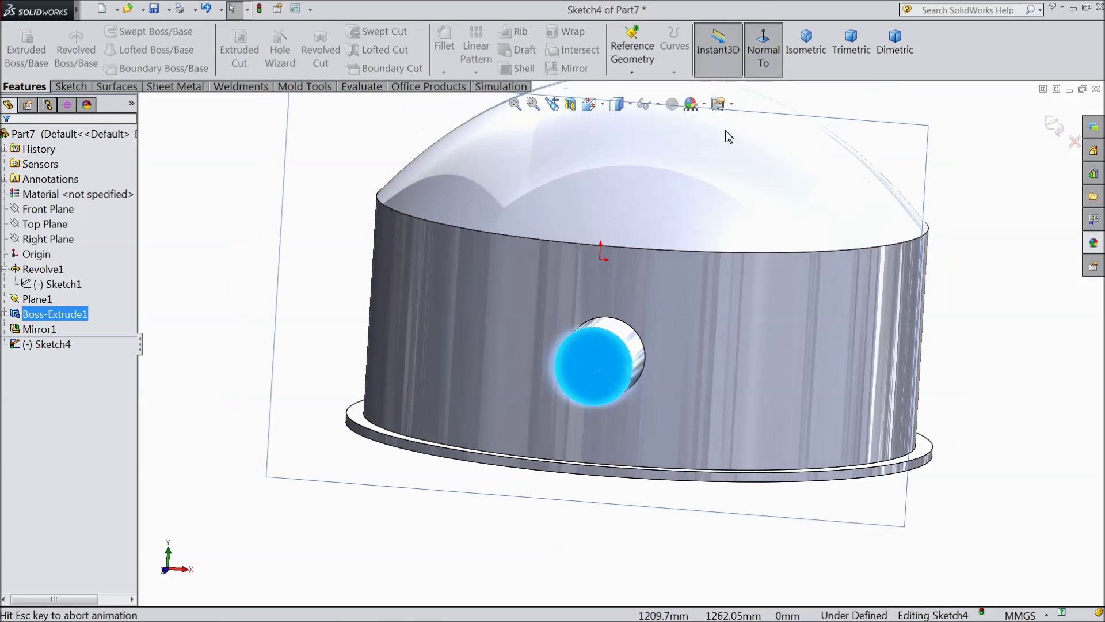
{"action": "left_click", "coordinate": [64, 87]}
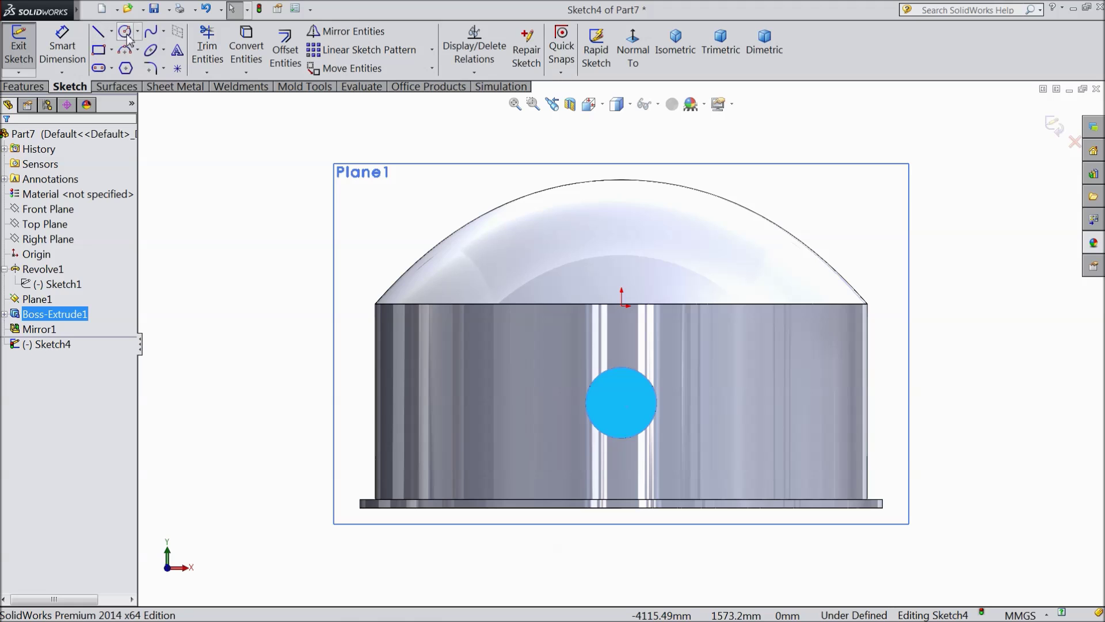
{"action": "left_click", "coordinate": [125, 32]}
{"action": "scroll", "coordinate": [649, 484], "scroll_direction": "down", "scroll_amount": 4}
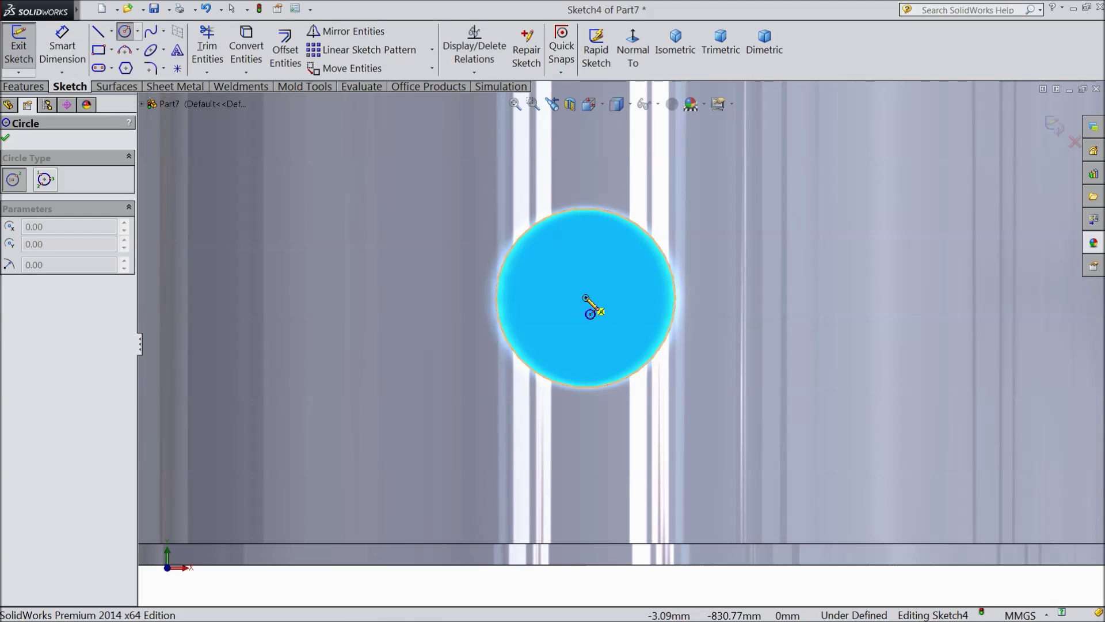
{"action": "left_click", "coordinate": [586, 298]}
{"action": "left_click", "coordinate": [599, 368]}
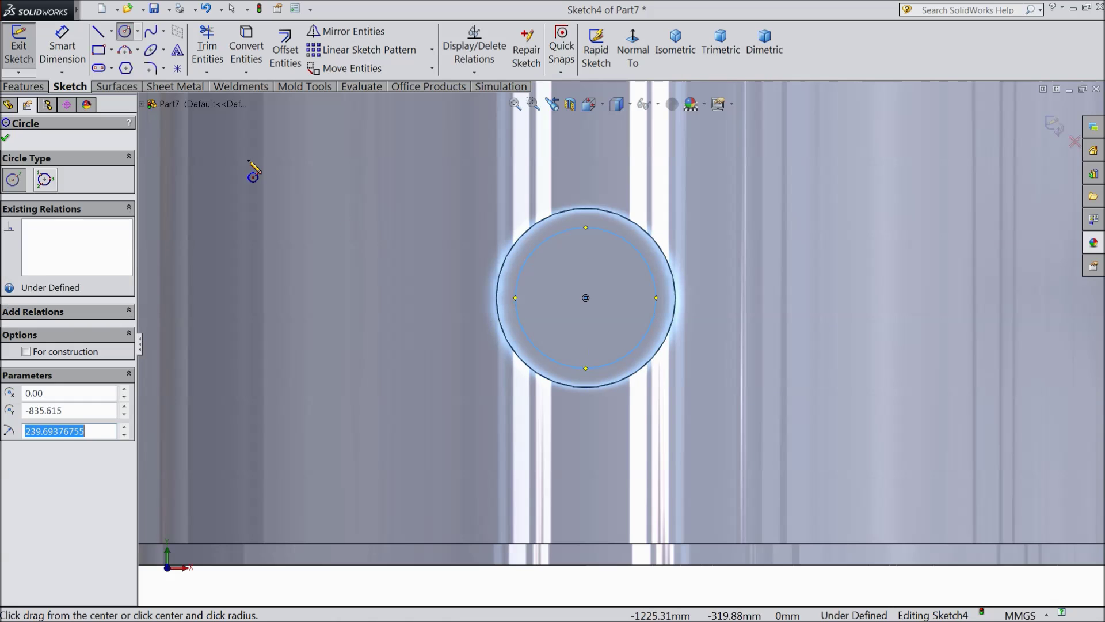
Step: Dimension the concentric circle on the nozzle's end face to a diameter of 574.8 mm
{"action": "left_click", "coordinate": [62, 57]}
{"action": "left_click", "coordinate": [517, 302]}
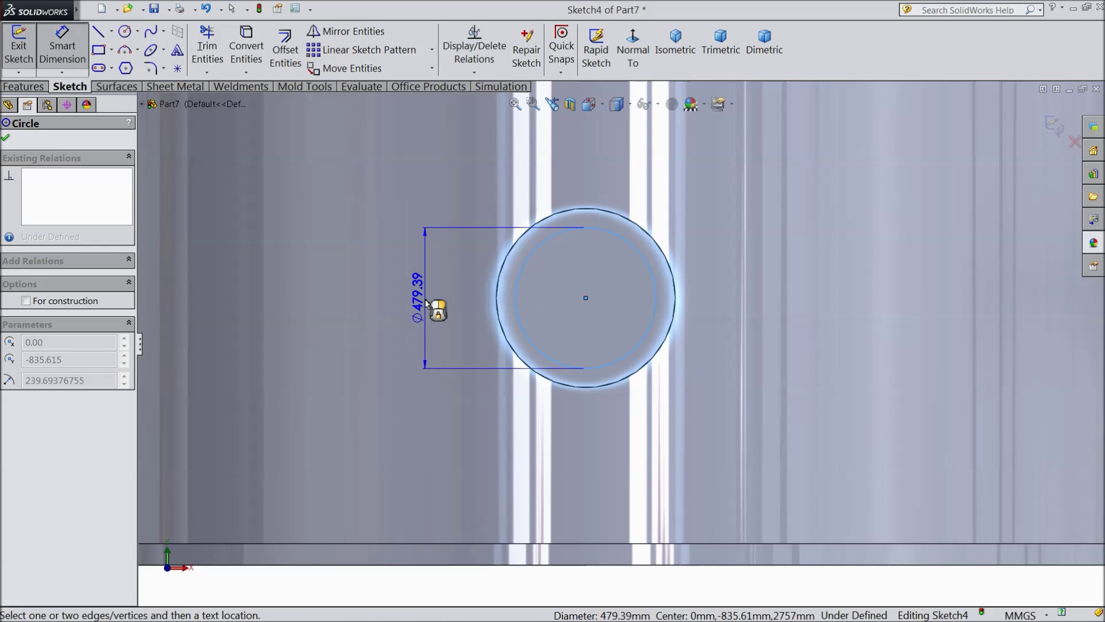
{"action": "left_click", "coordinate": [426, 304]}
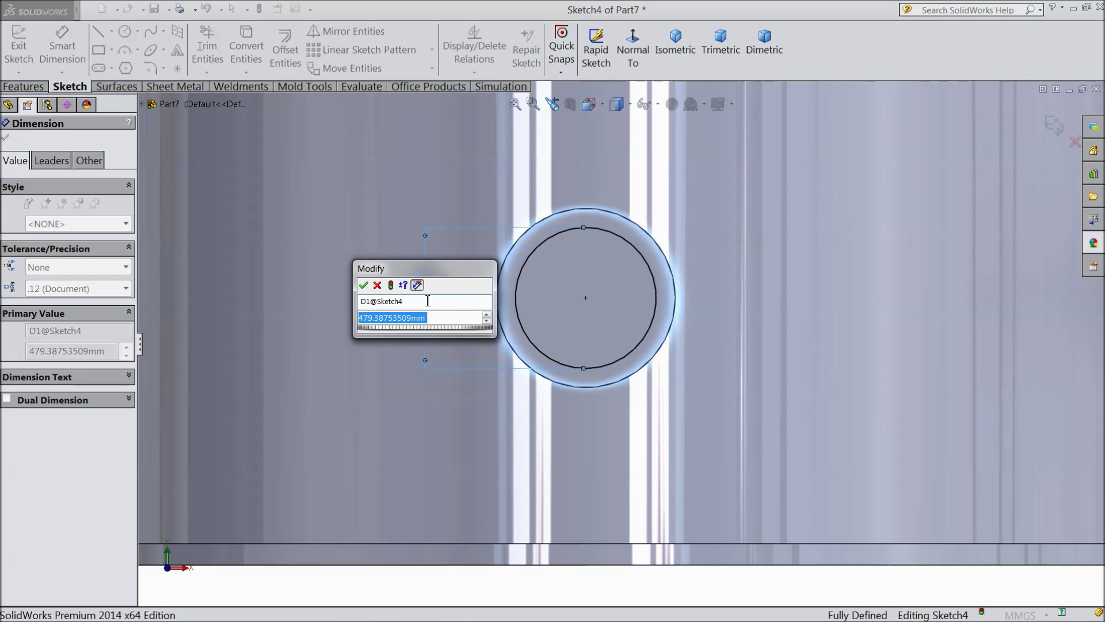
{"action": "type", "text": "57"}
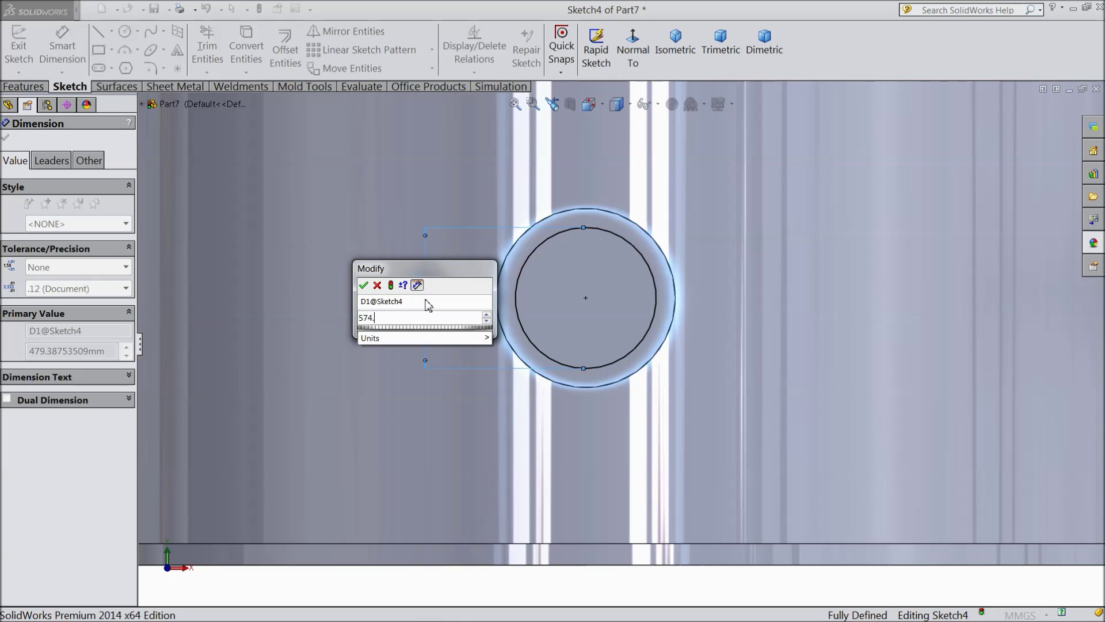
{"action": "type", "text": "4.8"}
{"action": "left_click", "coordinate": [364, 285]}
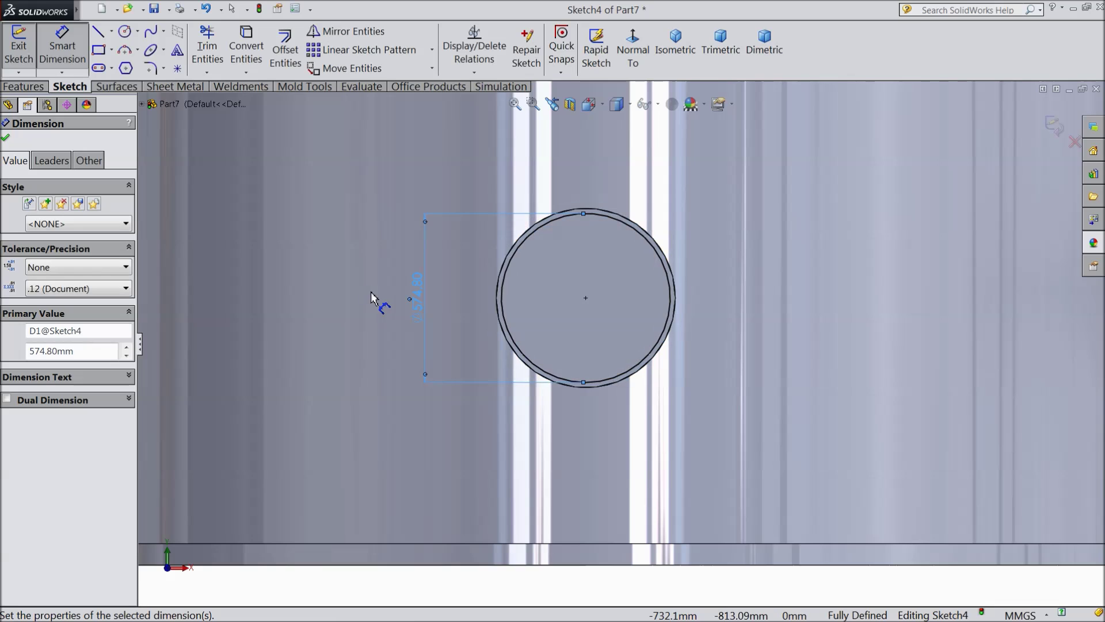
{"action": "left_click", "coordinate": [7, 139]}
Step: Cut-extrude the 574.8 mm circle with the Through All end condition to bore out both side nozzles
{"action": "left_click", "coordinate": [23, 87]}
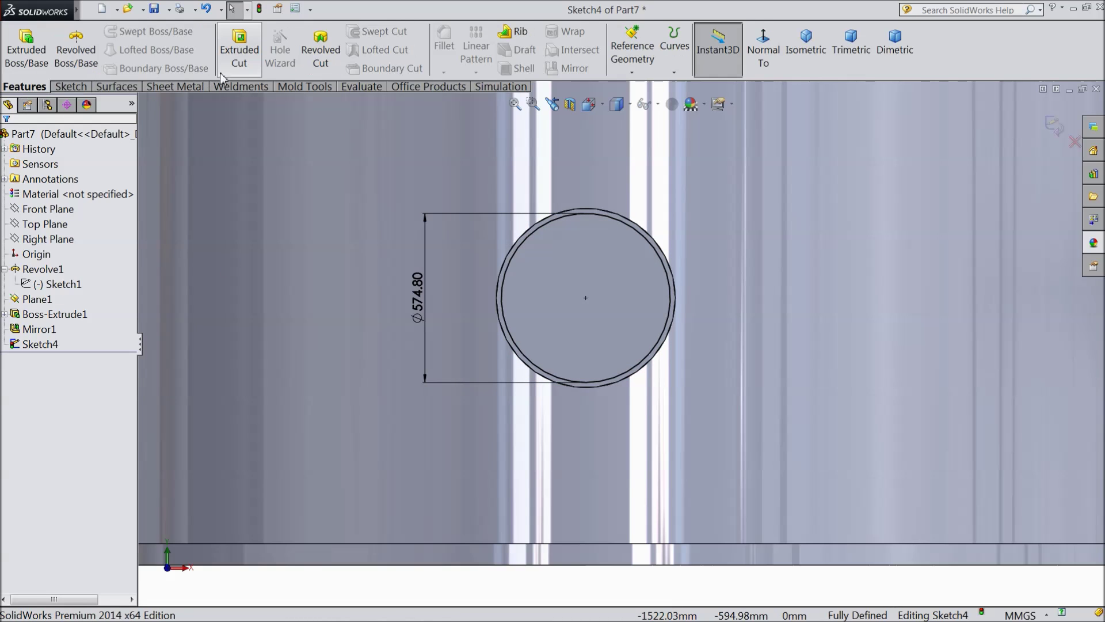
{"action": "left_click", "coordinate": [239, 51]}
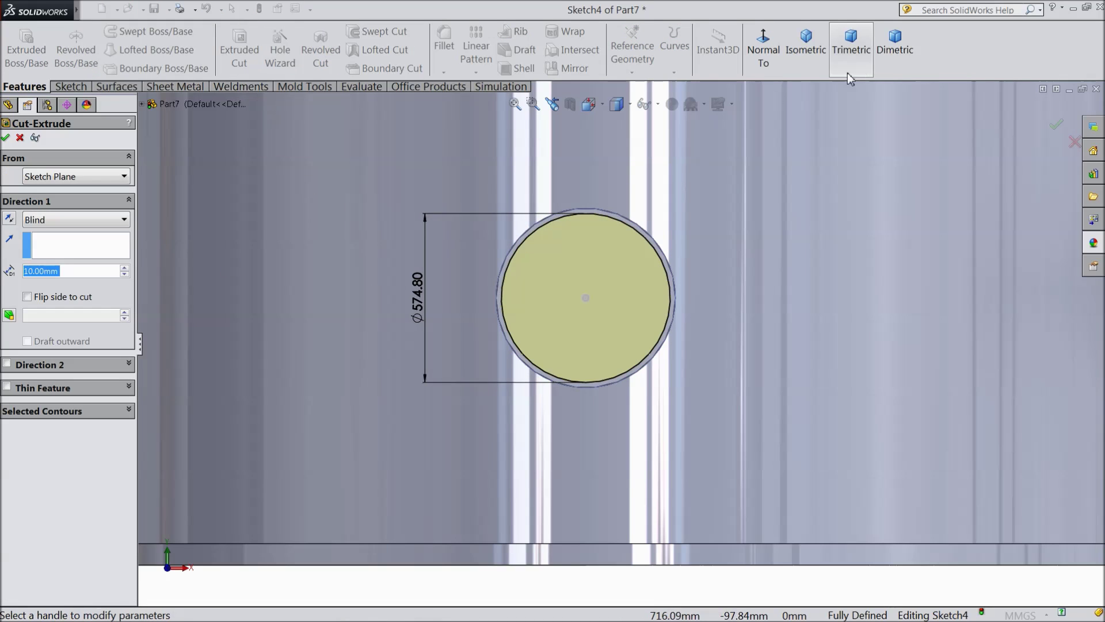
{"action": "left_click", "coordinate": [806, 46]}
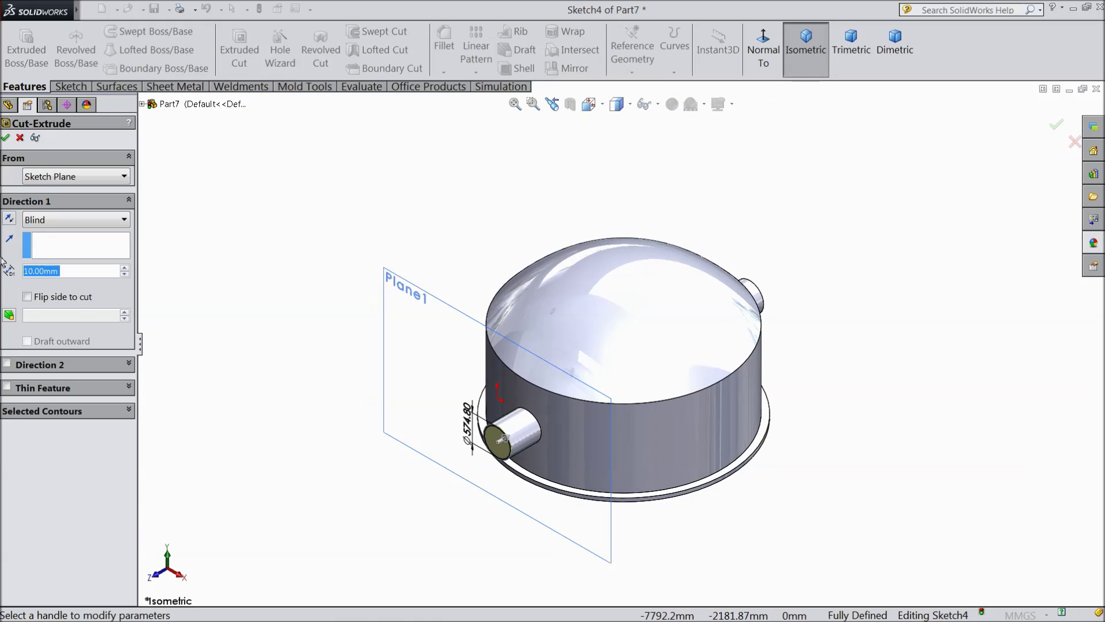
{"action": "left_click", "coordinate": [50, 223]}
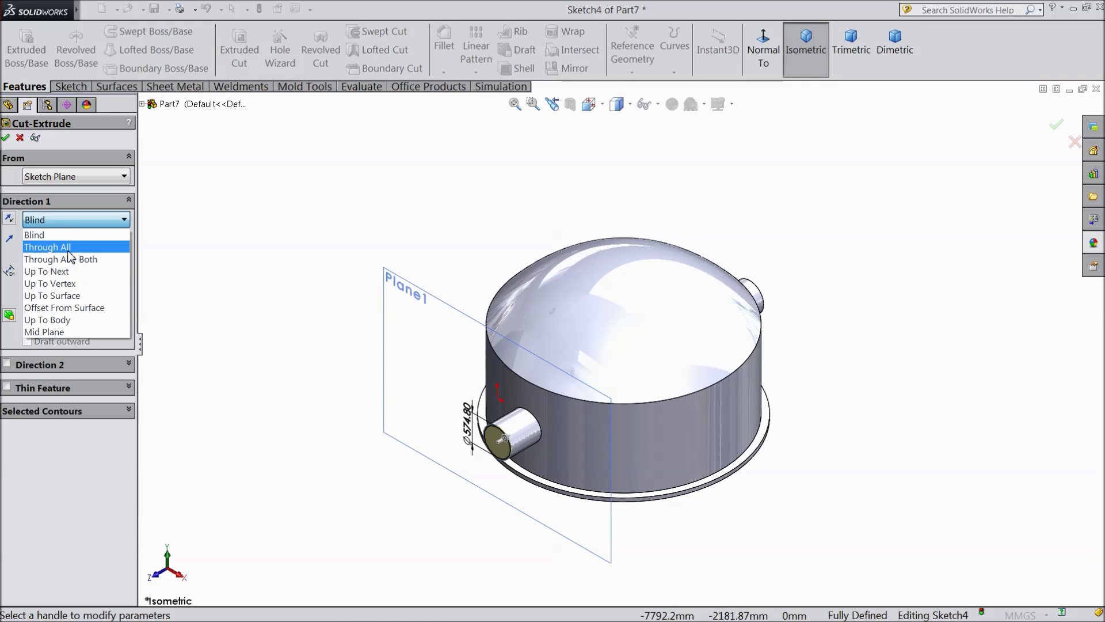
{"action": "left_click", "coordinate": [68, 248]}
{"action": "middle_click_drag", "start_coordinate": [432, 214], "coordinate": [351, 232]}
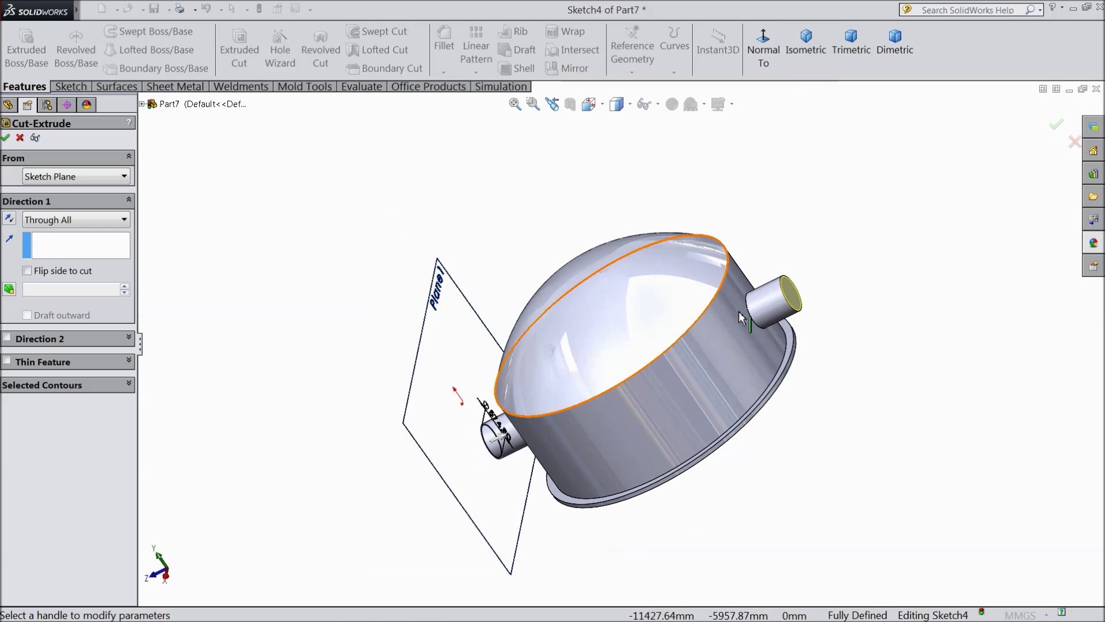
{"action": "scroll", "coordinate": [741, 318], "scroll_direction": "down", "scroll_amount": 3}
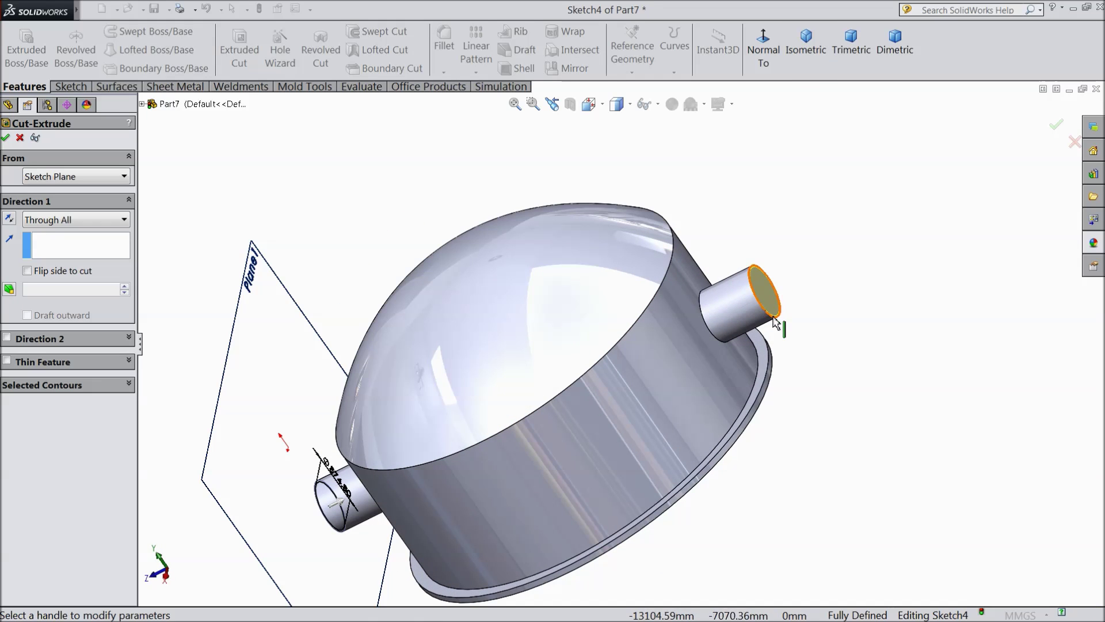
{"action": "left_click", "coordinate": [6, 138]}
Step: Start a sketch on the flange's annular bottom face, viewed normal to the sketch plane
{"action": "middle_click_drag", "start_coordinate": [399, 276], "coordinate": [493, 247]}
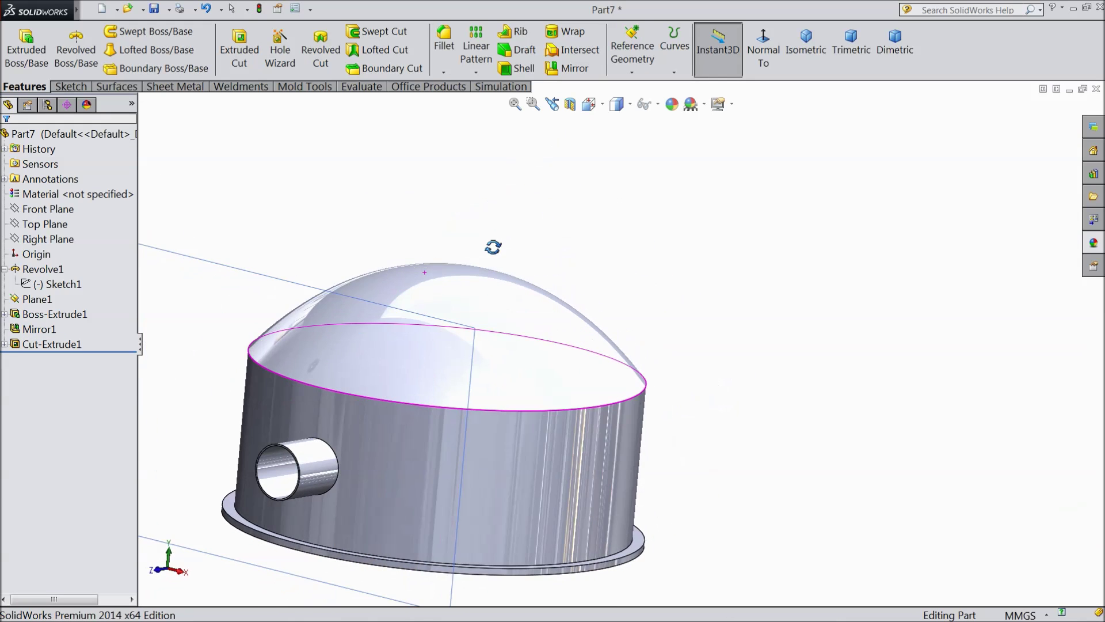
{"action": "scroll", "coordinate": [456, 332], "scroll_direction": "up", "scroll_amount": 4}
{"action": "middle_click_drag", "start_coordinate": [460, 400], "coordinate": [461, 175]}
{"action": "scroll", "coordinate": [506, 333], "scroll_direction": "down", "scroll_amount": 4}
{"action": "left_click", "coordinate": [457, 308]}
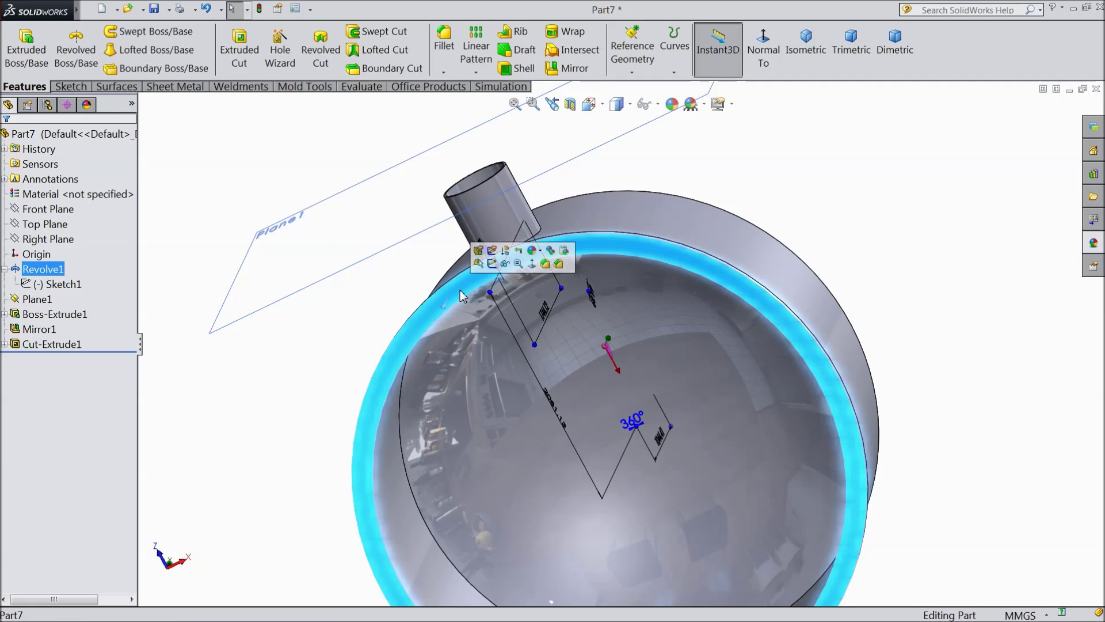
{"action": "left_click", "coordinate": [490, 266]}
{"action": "left_click", "coordinate": [766, 60]}
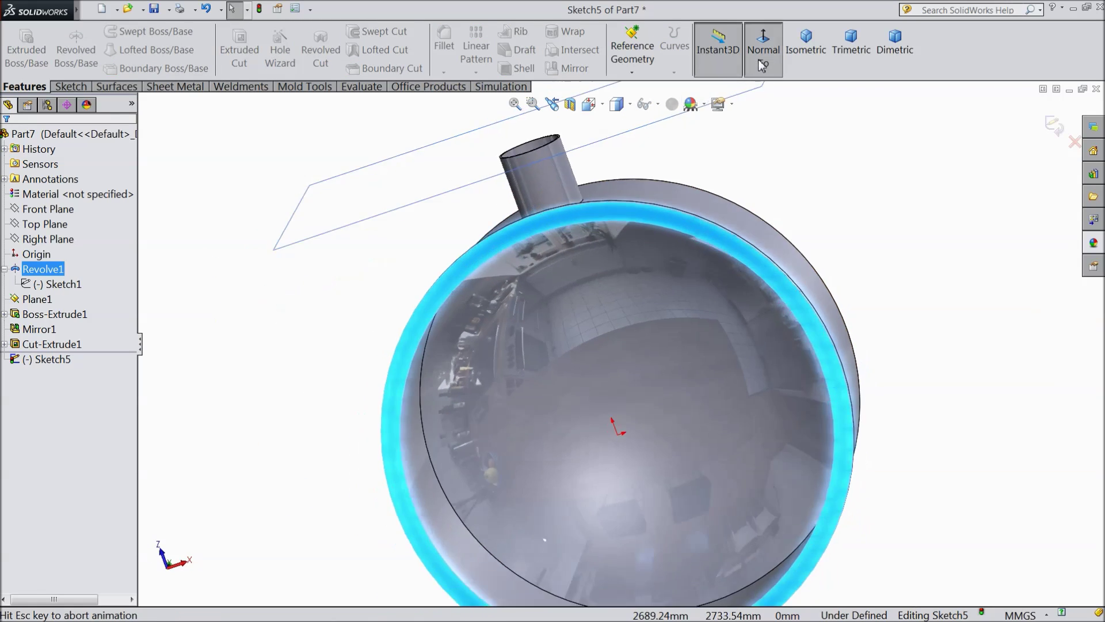
Step: Draw a construction circle centred on the origin on the flange face with a radius of 2196.0235 mm
{"action": "left_click", "coordinate": [70, 86]}
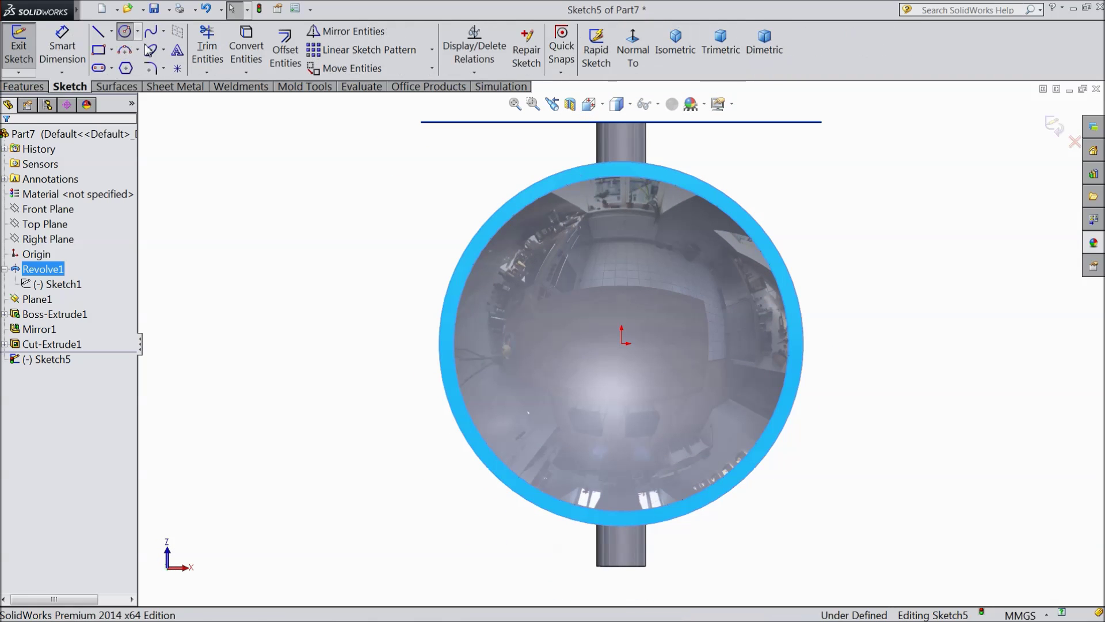
{"action": "left_click", "coordinate": [124, 32]}
{"action": "scroll", "coordinate": [634, 346], "scroll_direction": "down", "scroll_amount": 3}
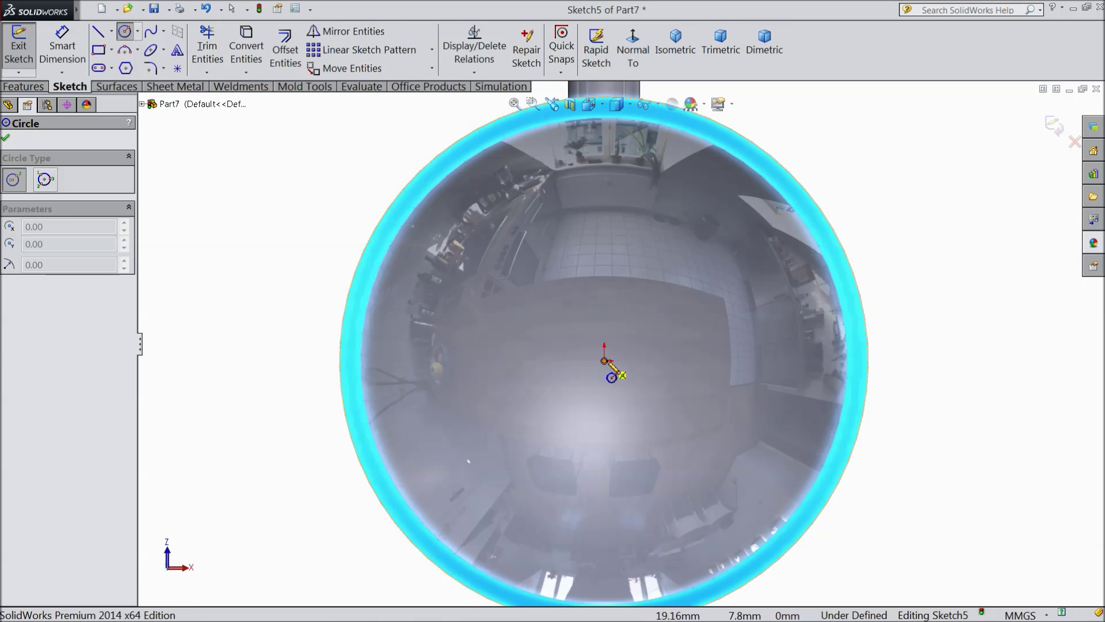
{"action": "left_click", "coordinate": [604, 361]}
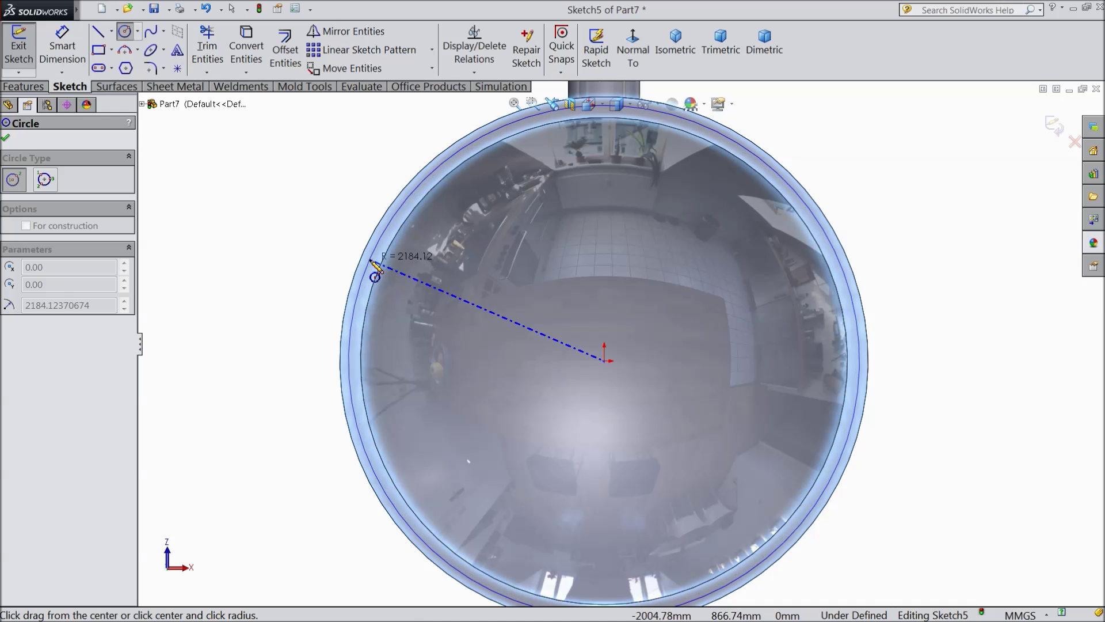
{"action": "left_click", "coordinate": [372, 263]}
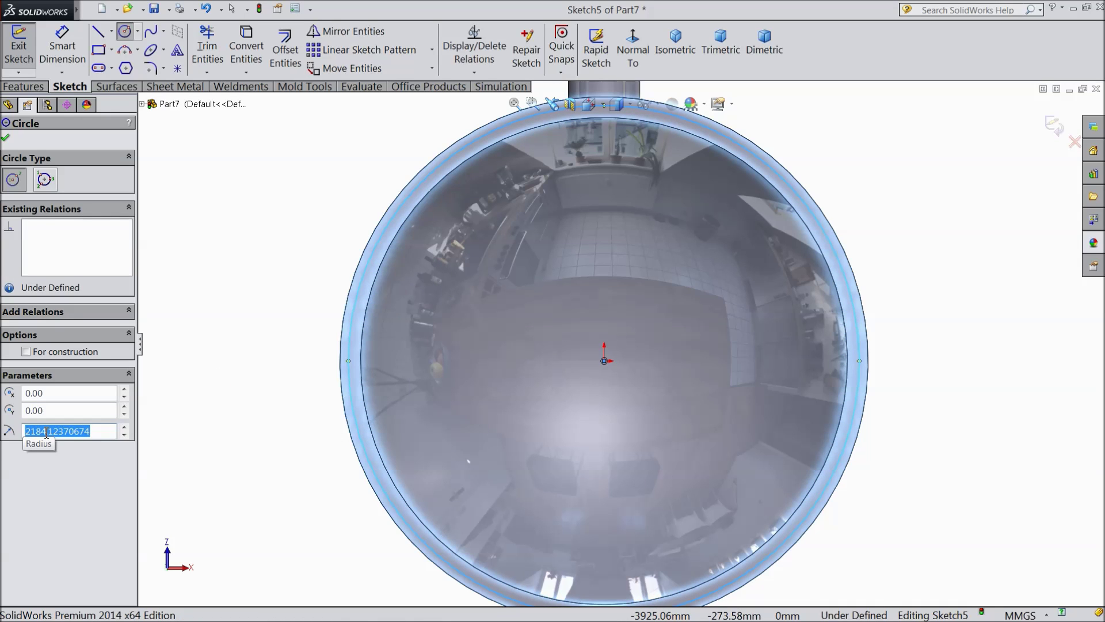
{"action": "type", "text": "2196.0235"}
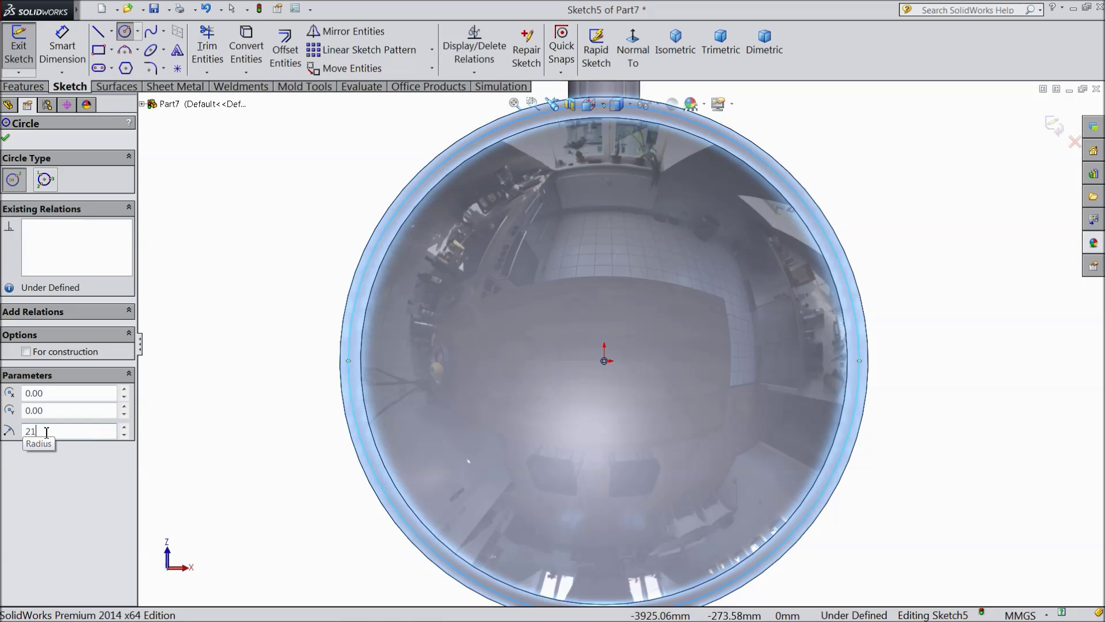
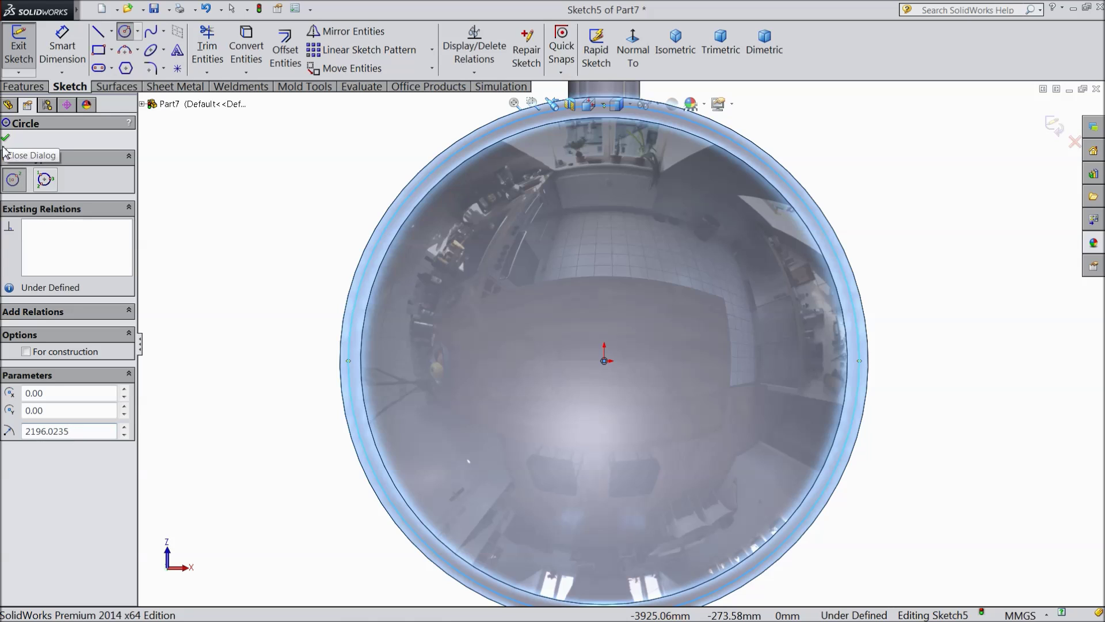
{"action": "left_click", "coordinate": [41, 352]}
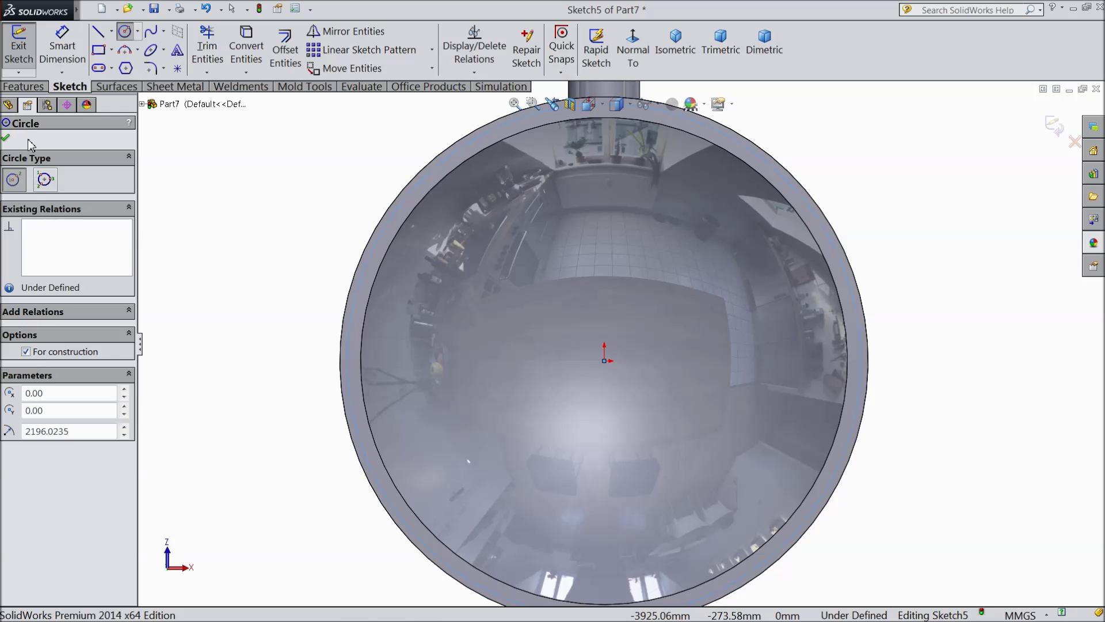
{"action": "left_click", "coordinate": [7, 138]}
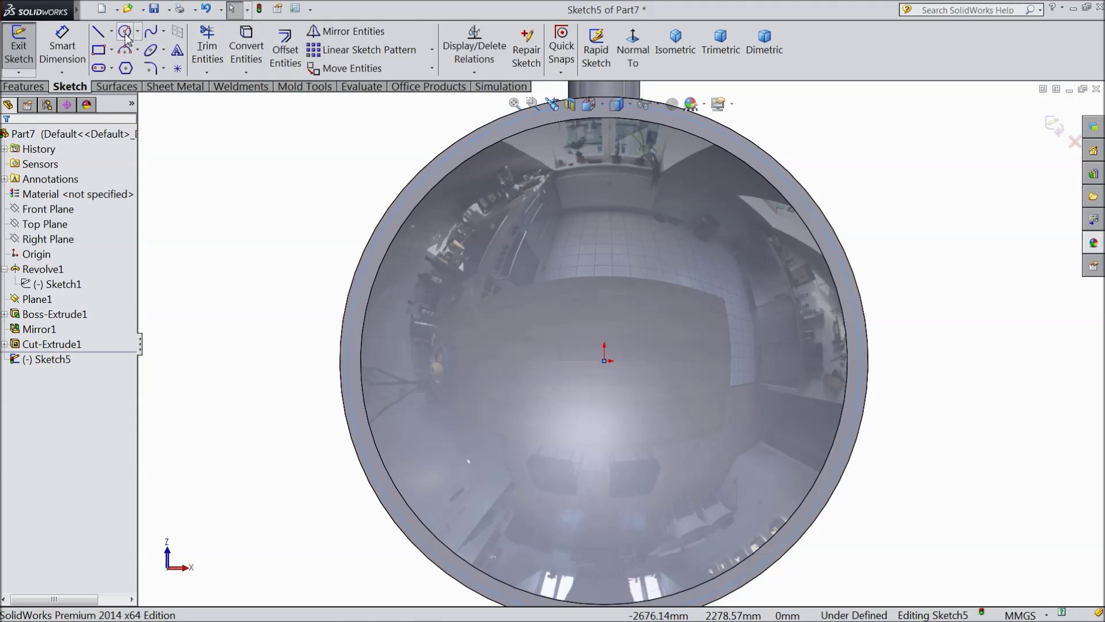
Step: Draw a bolt-hole circle centred on the construction circle's top quadrant near the nozzle and set its diameter to 44 mm
{"action": "scroll", "coordinate": [581, 164], "scroll_direction": "down", "scroll_amount": 8}
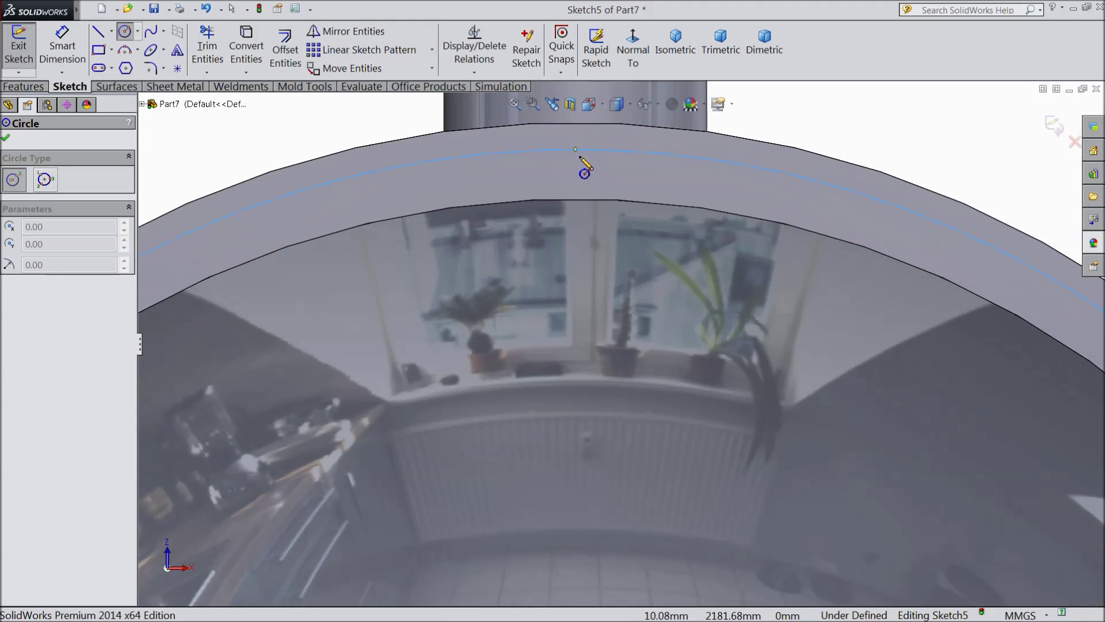
{"action": "left_click", "coordinate": [575, 149]}
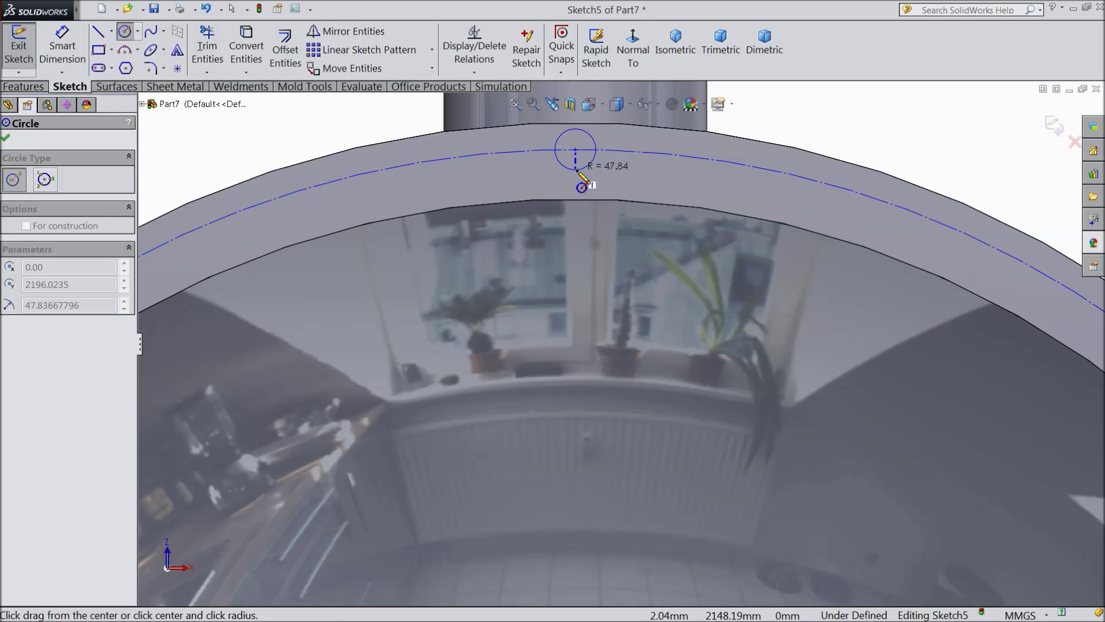
{"action": "left_click", "coordinate": [587, 167]}
{"action": "left_click", "coordinate": [62, 46]}
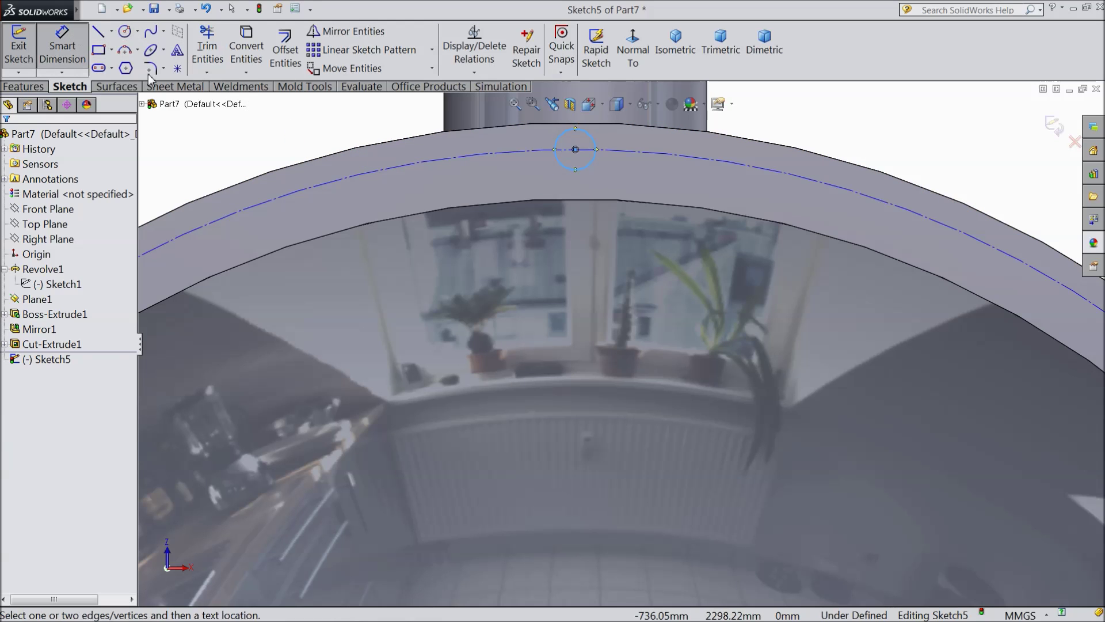
{"action": "left_click", "coordinate": [591, 163]}
{"action": "left_click", "coordinate": [554, 264]}
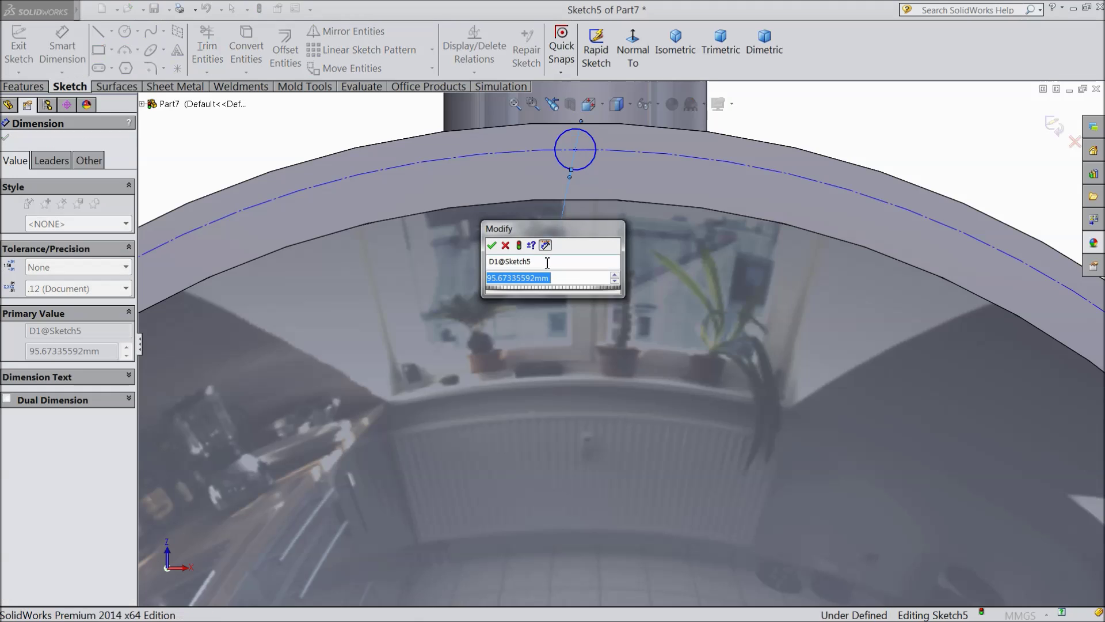
{"action": "type", "text": "44"}
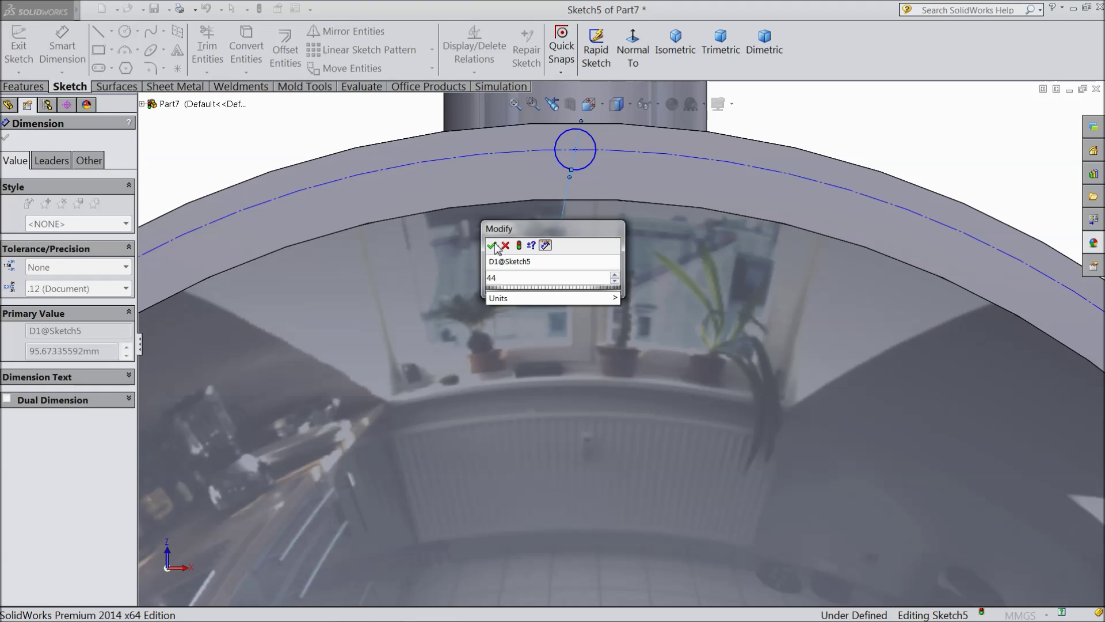
{"action": "left_click", "coordinate": [494, 246]}
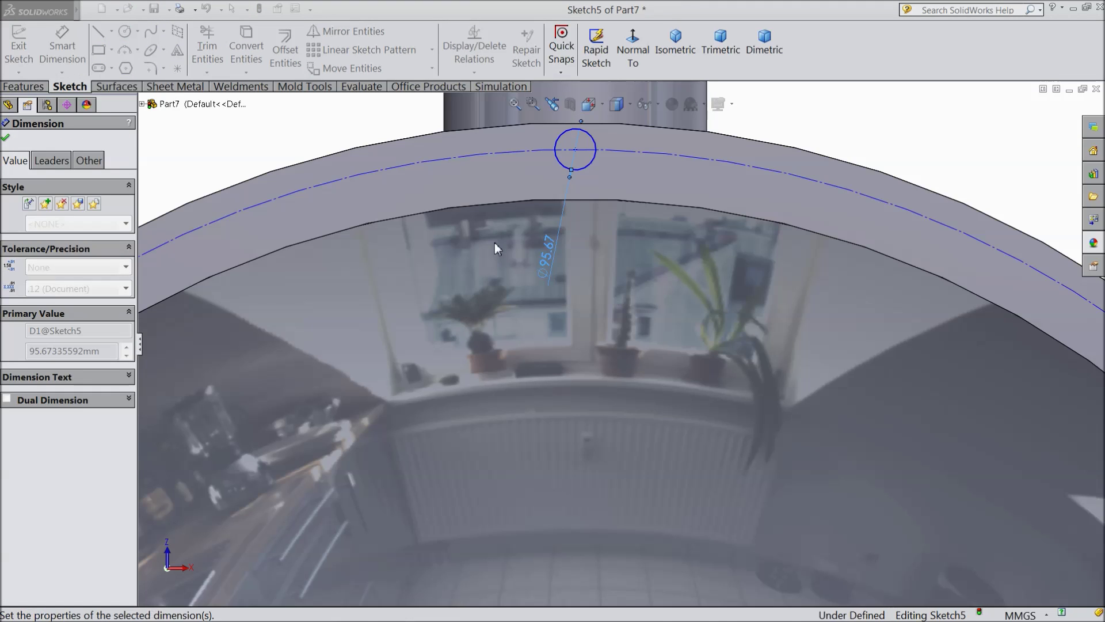
Step: Add a vertical relation between the 44 mm circle's centre and the origin
{"action": "scroll", "coordinate": [527, 263], "scroll_direction": "up", "scroll_amount": 2}
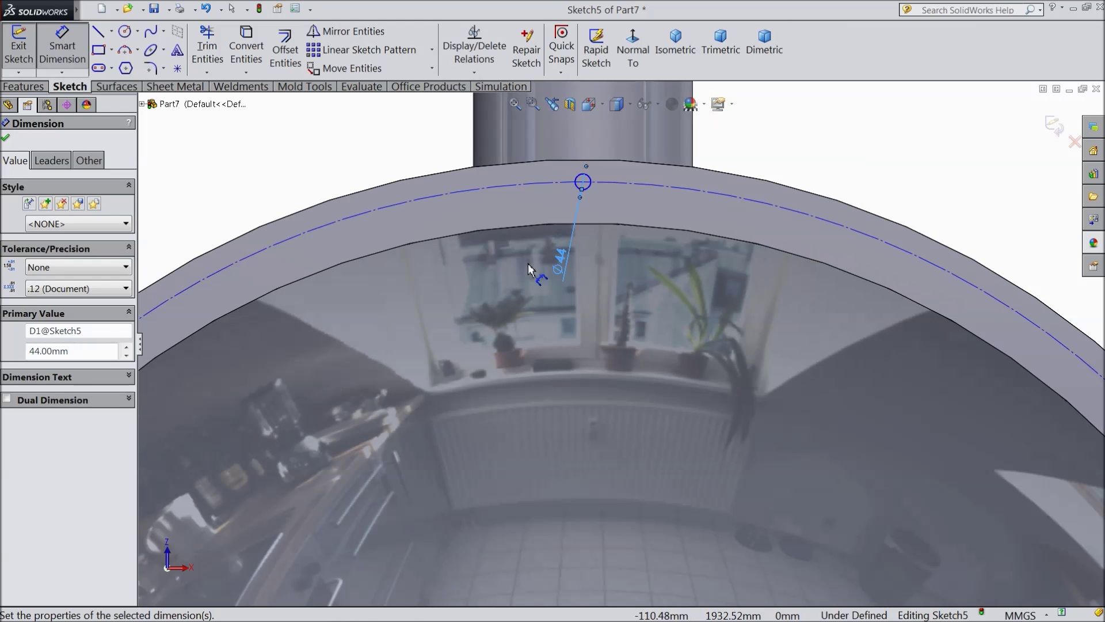
{"action": "scroll", "coordinate": [562, 278], "scroll_direction": "up", "scroll_amount": 1}
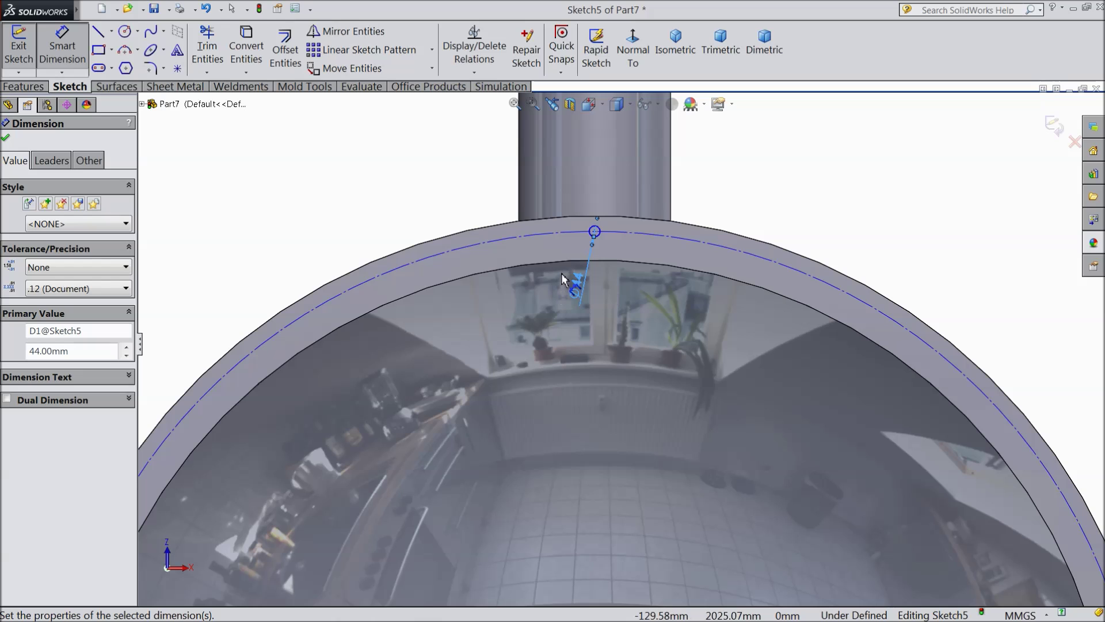
{"action": "scroll", "coordinate": [582, 297], "scroll_direction": "up", "scroll_amount": 1}
{"action": "scroll", "coordinate": [590, 311], "scroll_direction": "up", "scroll_amount": 5}
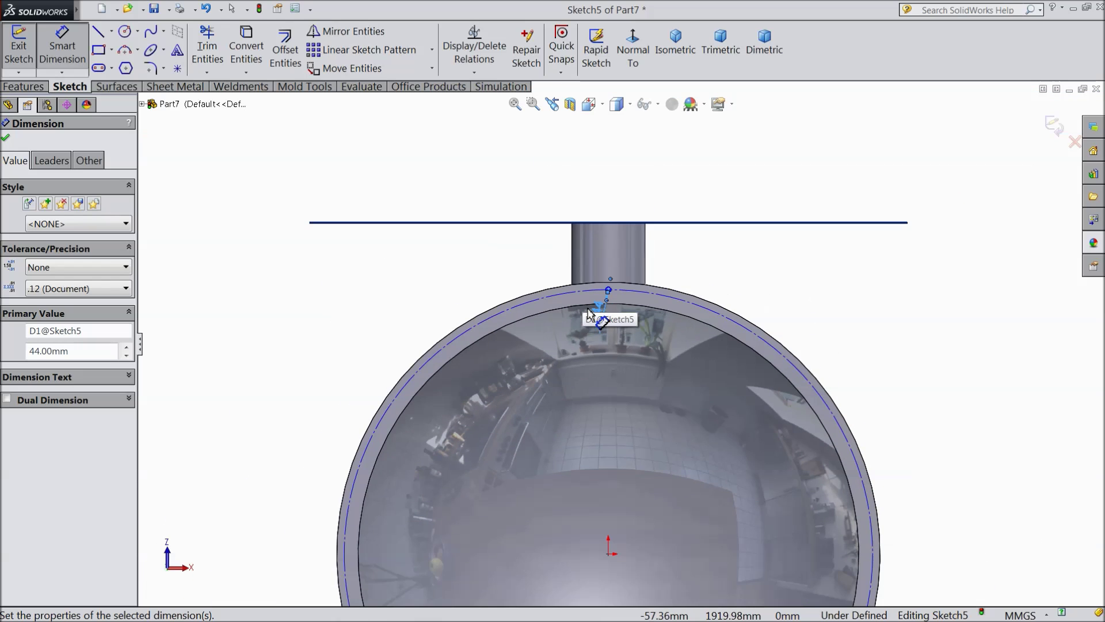
{"action": "scroll", "coordinate": [605, 317], "scroll_direction": "down", "scroll_amount": 6}
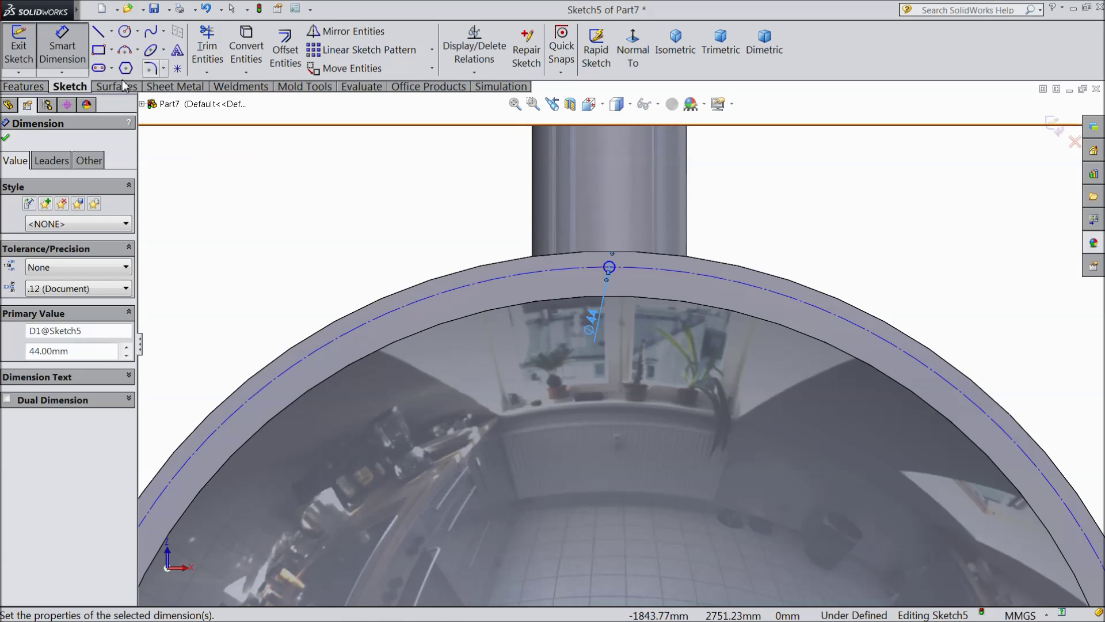
{"action": "scroll", "coordinate": [521, 296], "scroll_direction": "up", "scroll_amount": 4}
{"action": "left_click", "coordinate": [80, 66]}
{"action": "left_click", "coordinate": [617, 536]}
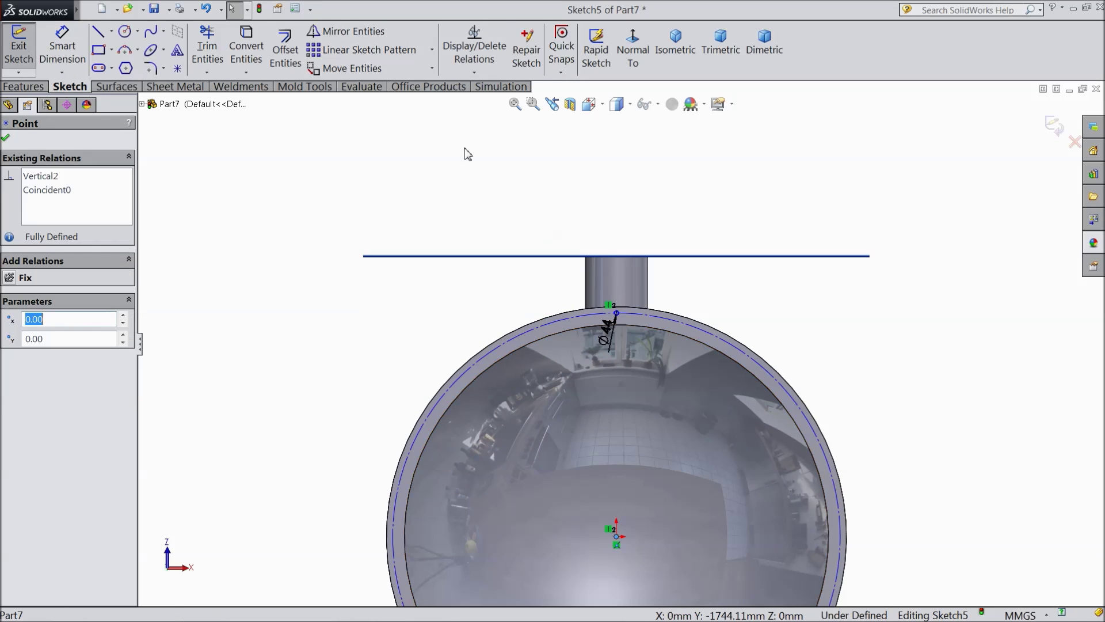
Step: Circular-pattern the 44 mm bolt-hole circle about the origin with 30 equally spaced instances over 360 degrees
{"action": "left_click", "coordinate": [432, 50]}
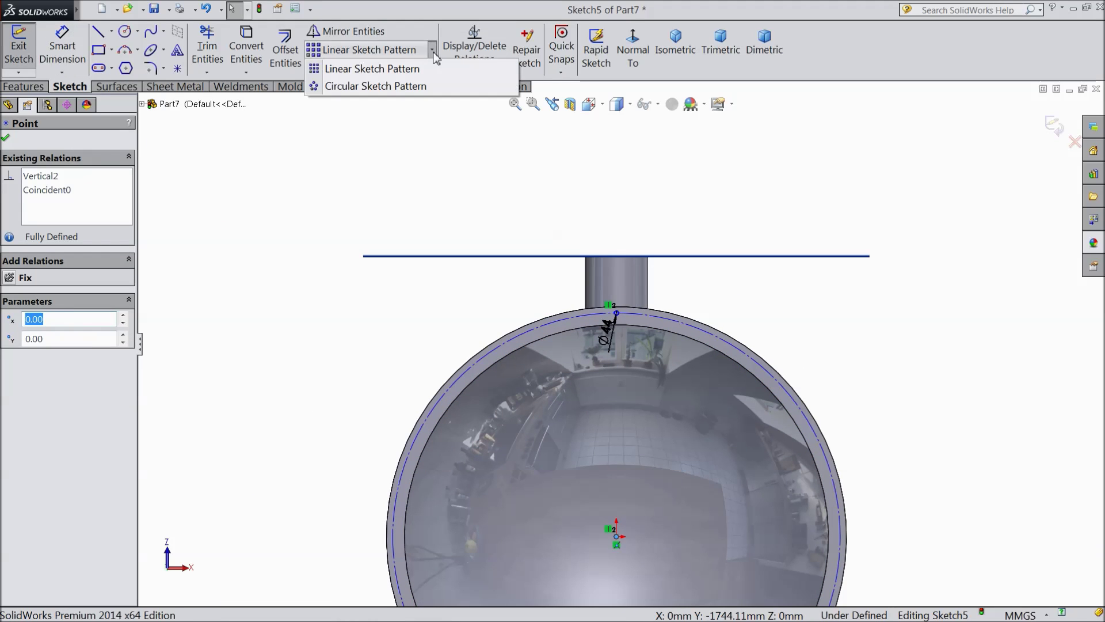
{"action": "left_click", "coordinate": [375, 86]}
{"action": "scroll", "coordinate": [624, 351], "scroll_direction": "down", "scroll_amount": 4}
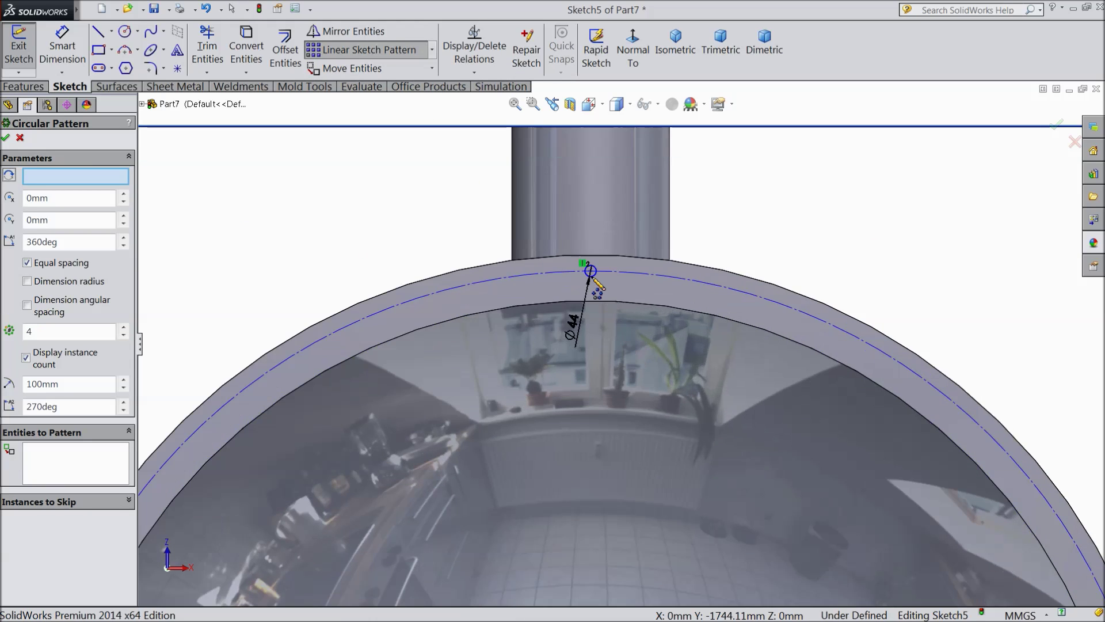
{"action": "scroll", "coordinate": [596, 283], "scroll_direction": "down", "scroll_amount": 2}
{"action": "left_click", "coordinate": [614, 307]}
{"action": "scroll", "coordinate": [614, 311], "scroll_direction": "up", "scroll_amount": 4}
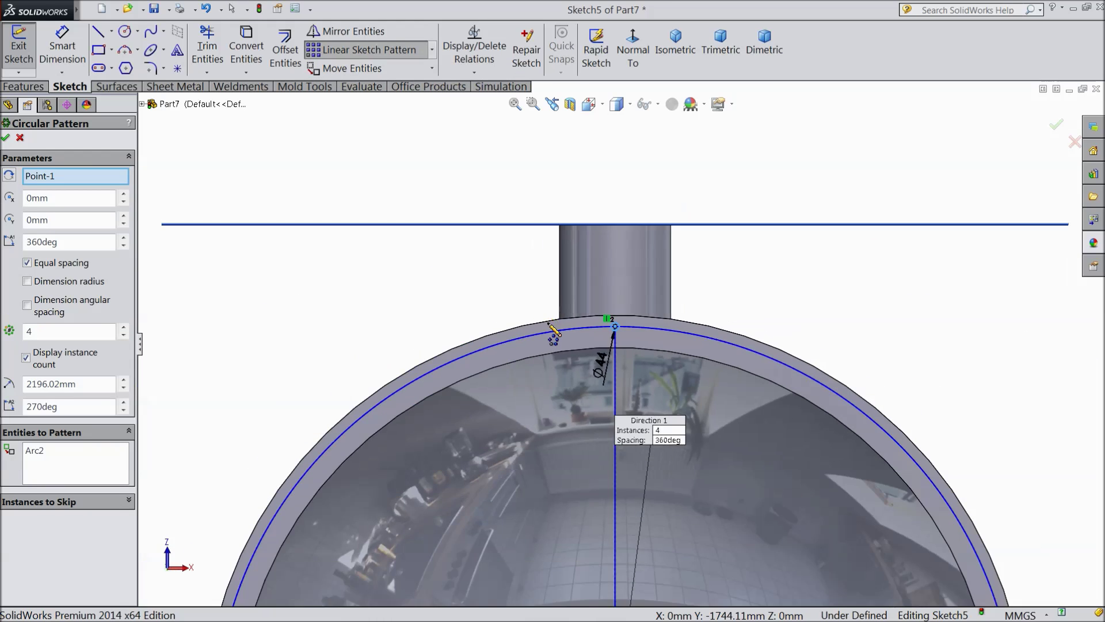
{"action": "left_click_drag", "start_coordinate": [51, 331], "coordinate": [16, 331]}
{"action": "type", "text": "30"}
{"action": "key", "text": "z"}
{"action": "key", "text": "z"}
{"action": "key", "text": "z"}
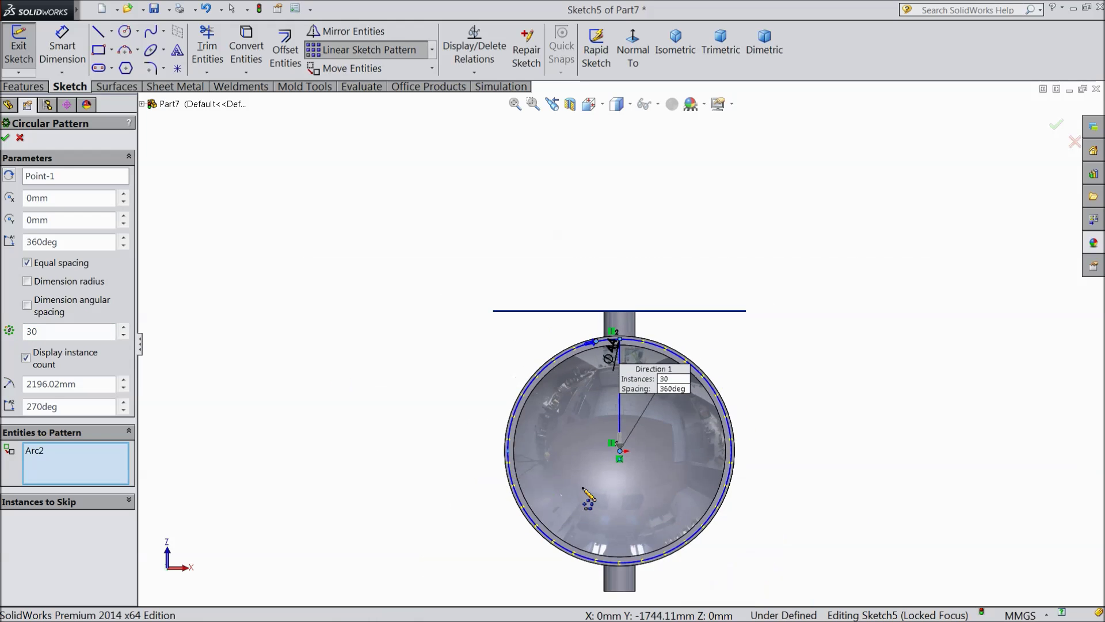
{"action": "scroll", "coordinate": [549, 487], "scroll_direction": "down", "scroll_amount": 5}
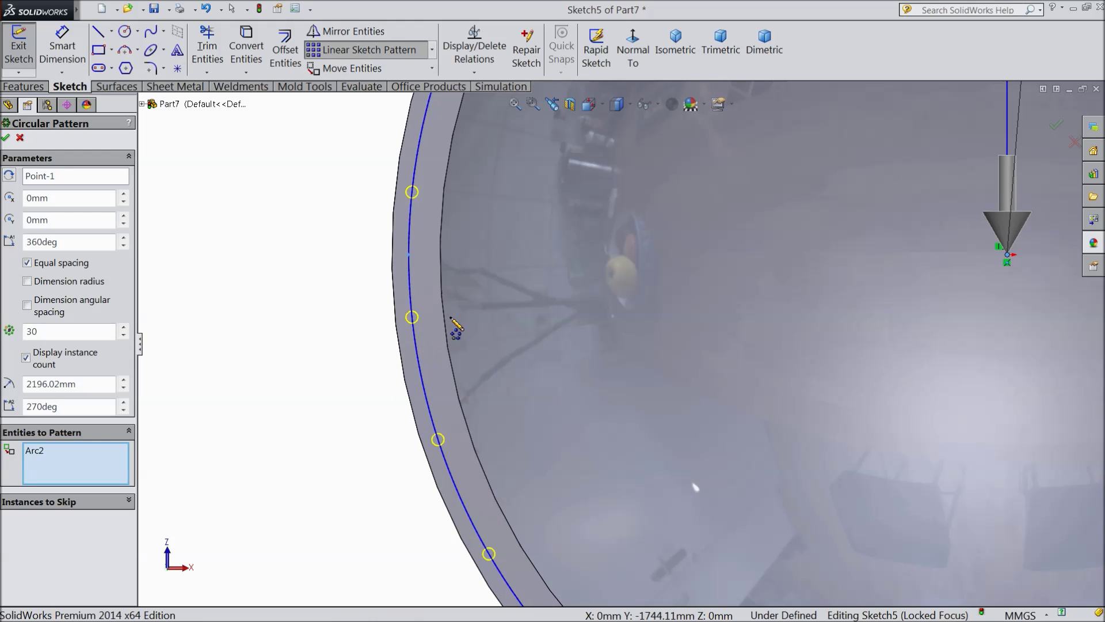
{"action": "key", "text": "z"}
{"action": "key", "text": "z"}
{"action": "scroll", "coordinate": [369, 345], "scroll_direction": "up", "scroll_amount": 3}
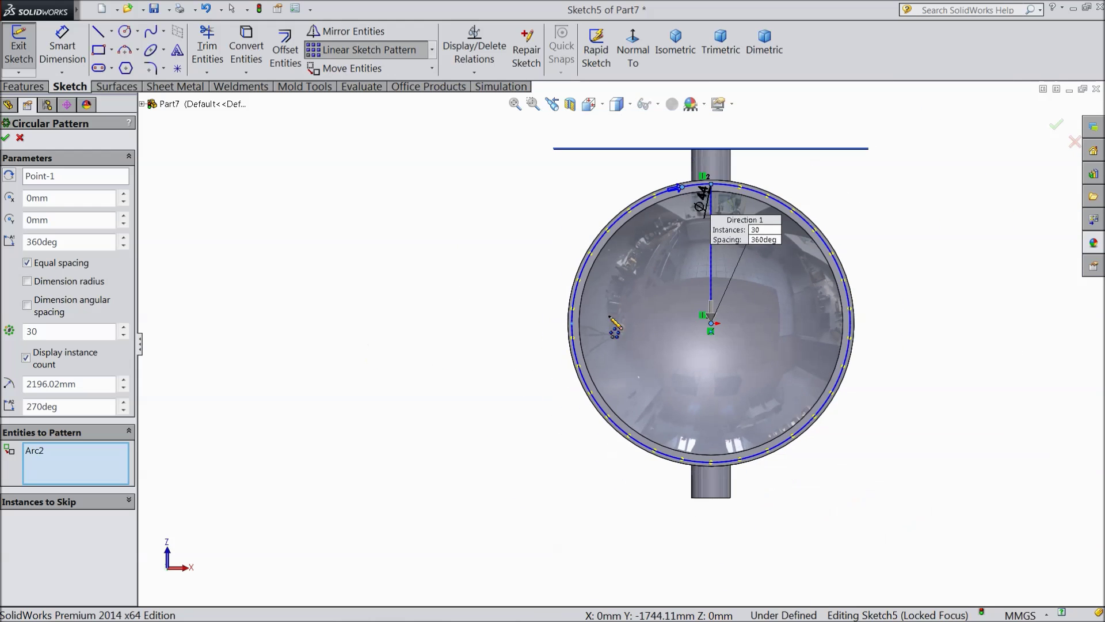
{"action": "scroll", "coordinate": [742, 248], "scroll_direction": "down", "scroll_amount": 3}
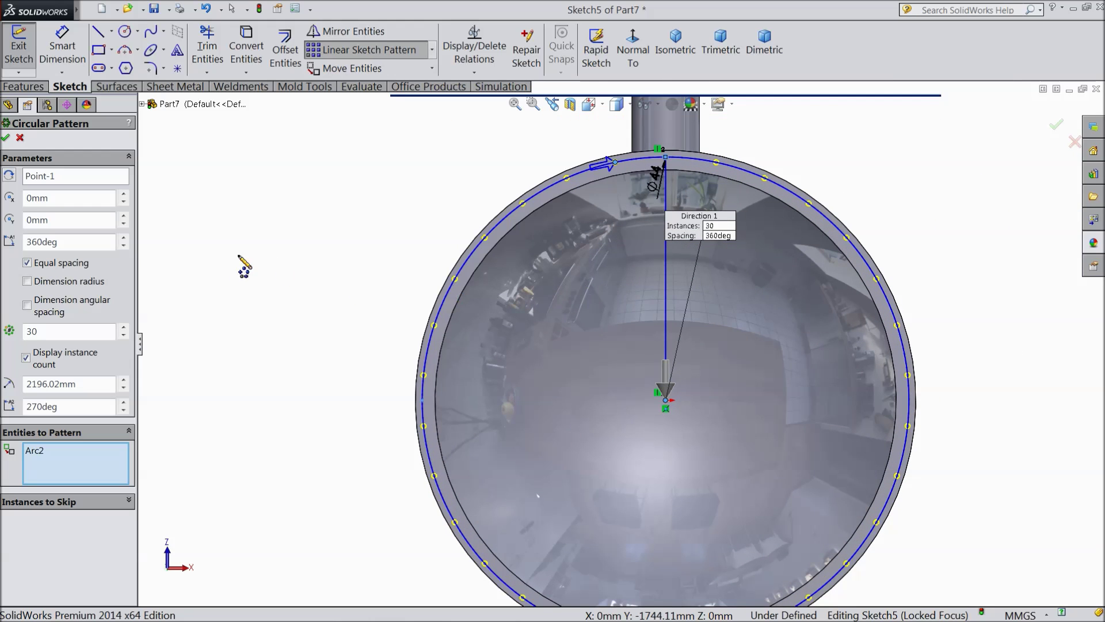
{"action": "left_click", "coordinate": [5, 139]}
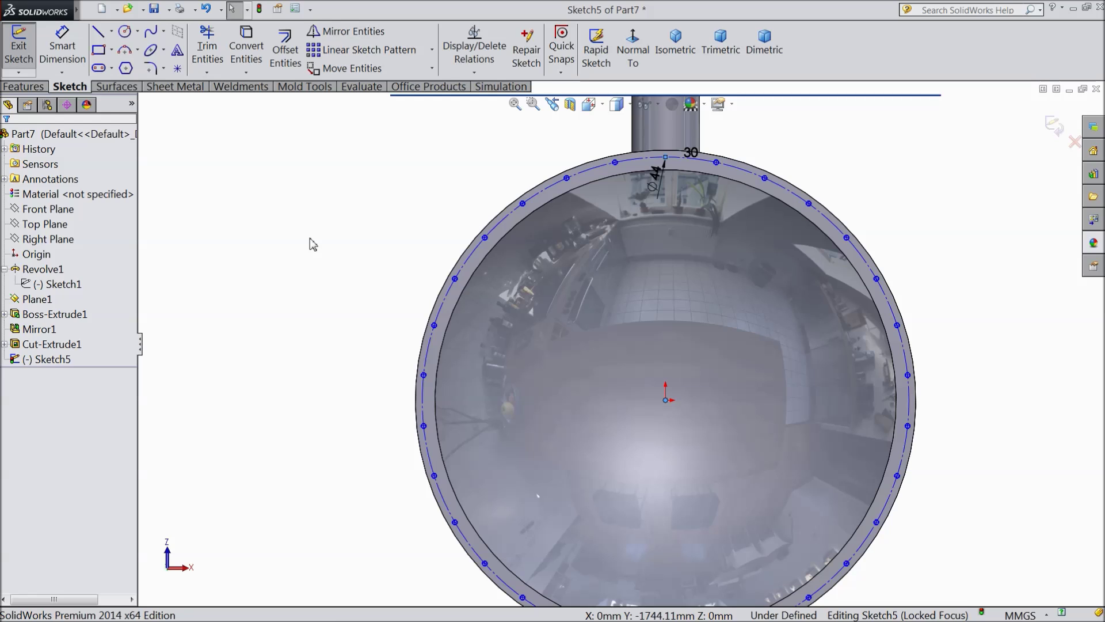
Step: Cut the patterned bolt-hole circles through the flange with an Extruded Cut using the Up To Next end condition
{"action": "left_click", "coordinate": [16, 88]}
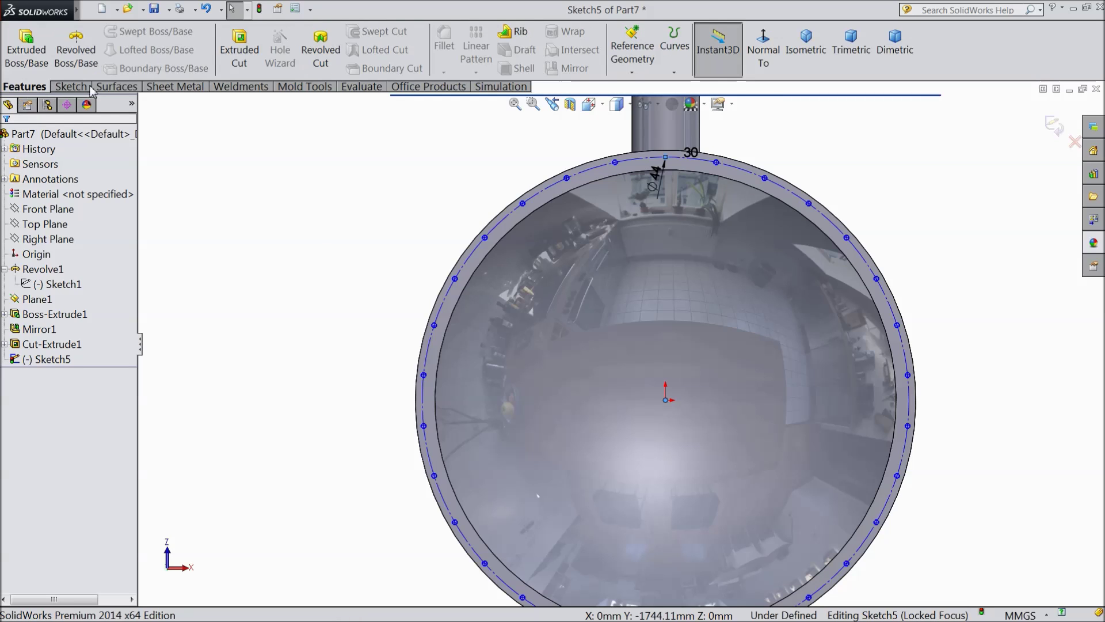
{"action": "left_click", "coordinate": [239, 51]}
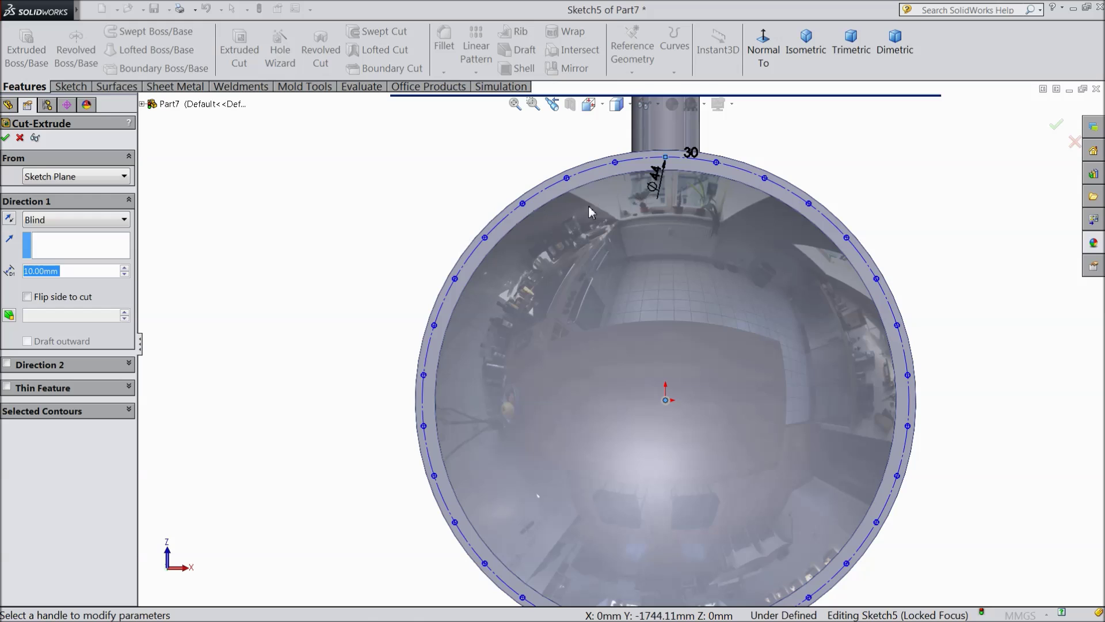
{"action": "left_click", "coordinate": [53, 220]}
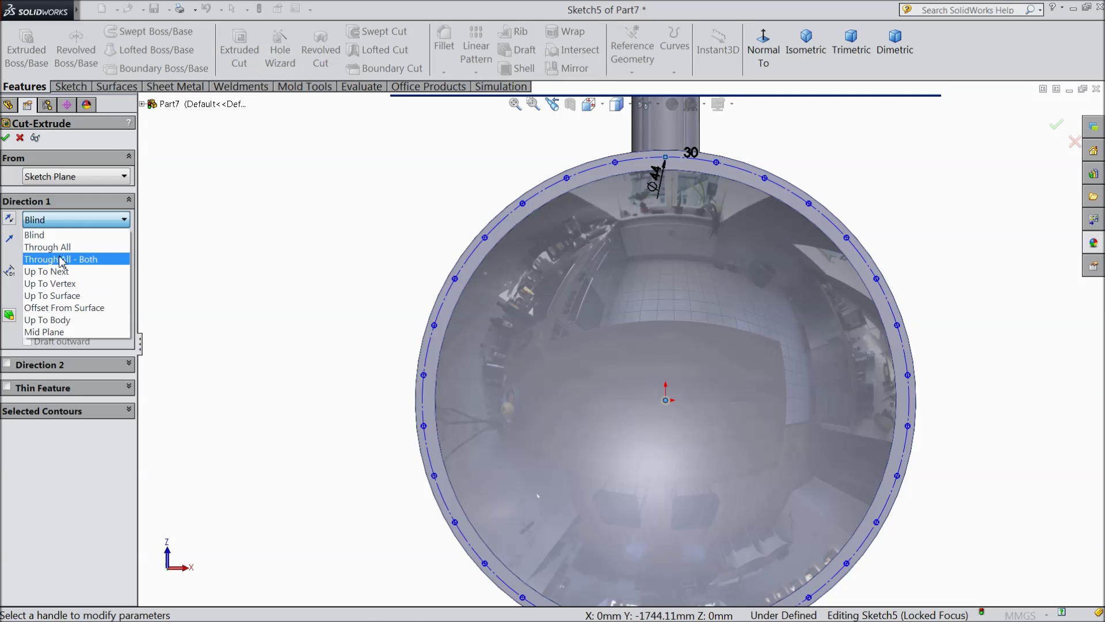
{"action": "left_click", "coordinate": [69, 272]}
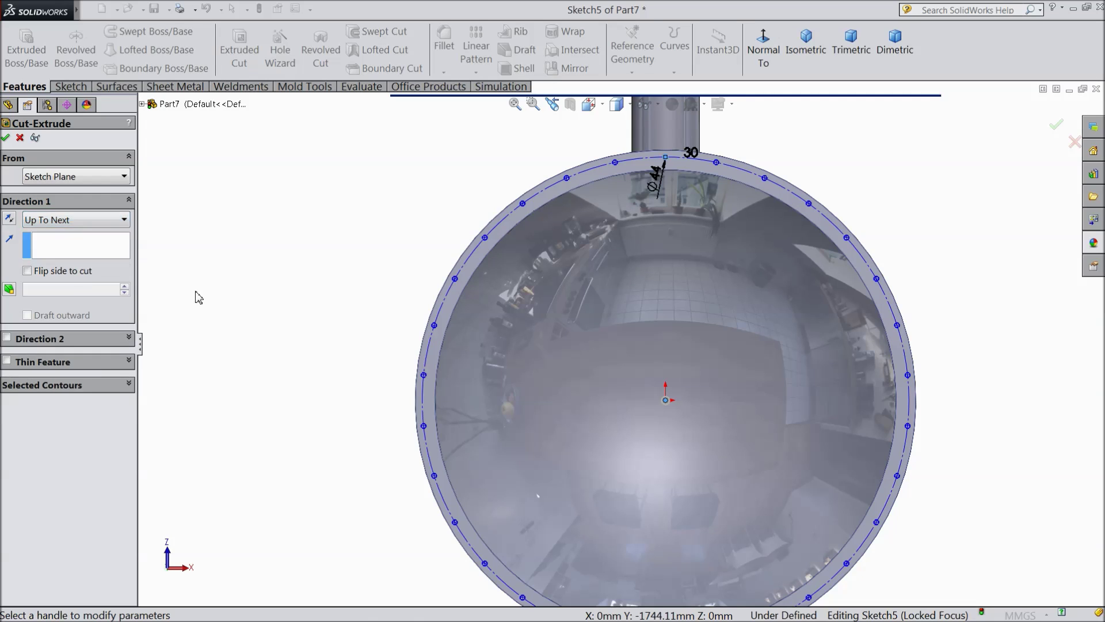
{"action": "middle_click_drag", "start_coordinate": [409, 212], "coordinate": [365, 279]}
{"action": "scroll", "coordinate": [536, 255], "scroll_direction": "up", "scroll_amount": 8}
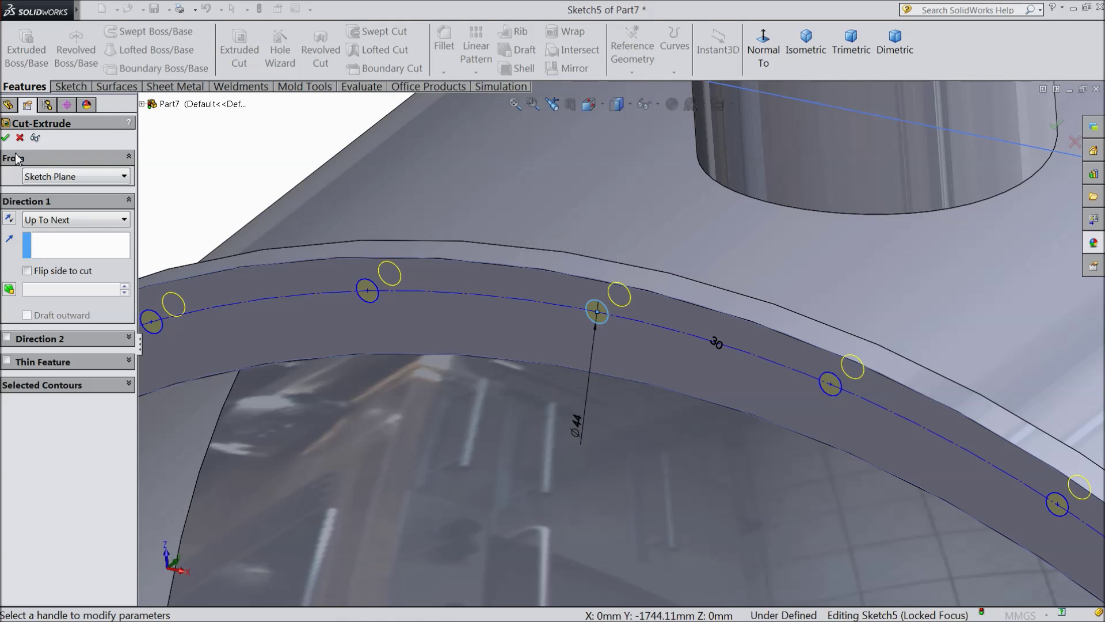
{"action": "left_click", "coordinate": [6, 138]}
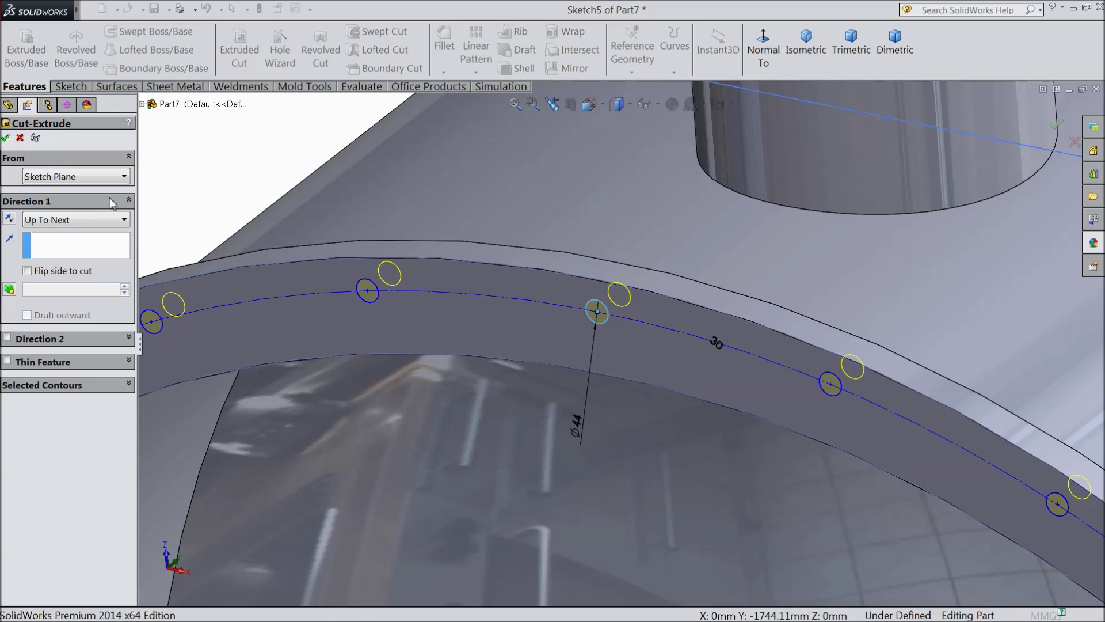
Step: Hide the reference plane Plane1 above the nozzle
{"action": "scroll", "coordinate": [328, 271], "scroll_direction": "down", "scroll_amount": 8}
{"action": "middle_click_drag", "start_coordinate": [331, 273], "coordinate": [423, 293]}
{"action": "scroll", "coordinate": [439, 190], "scroll_direction": "down", "scroll_amount": 6}
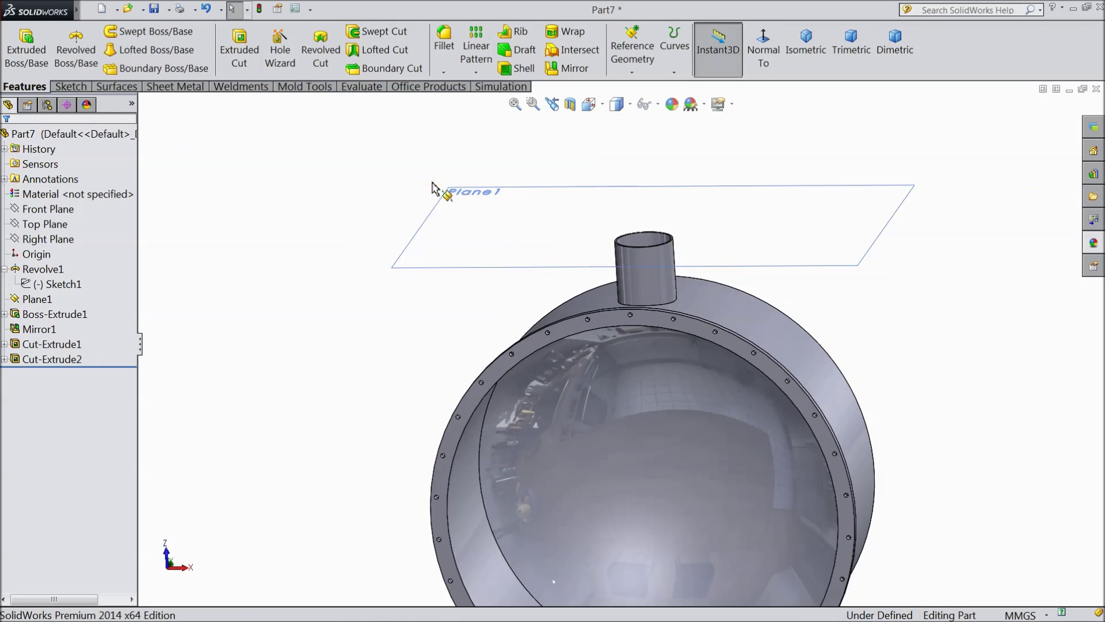
{"action": "left_click", "coordinate": [514, 282]}
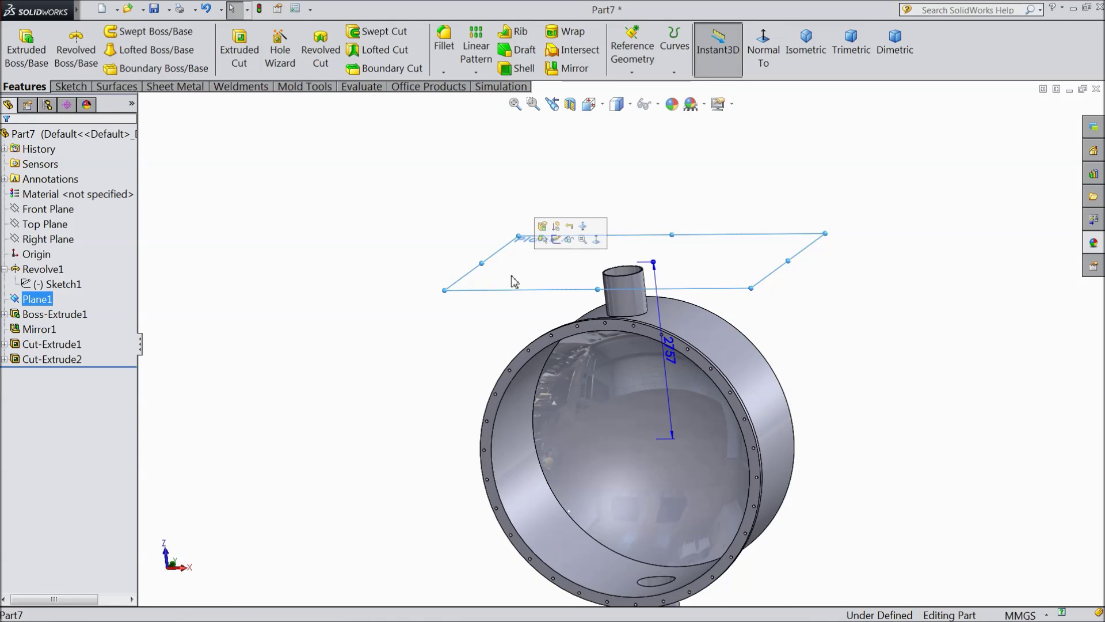
{"action": "left_click", "coordinate": [570, 242]}
Step: Inspect the drilled flange, nozzles and dome from several sides and set an isometric view
{"action": "middle_click_drag", "start_coordinate": [604, 254], "coordinate": [518, 265]}
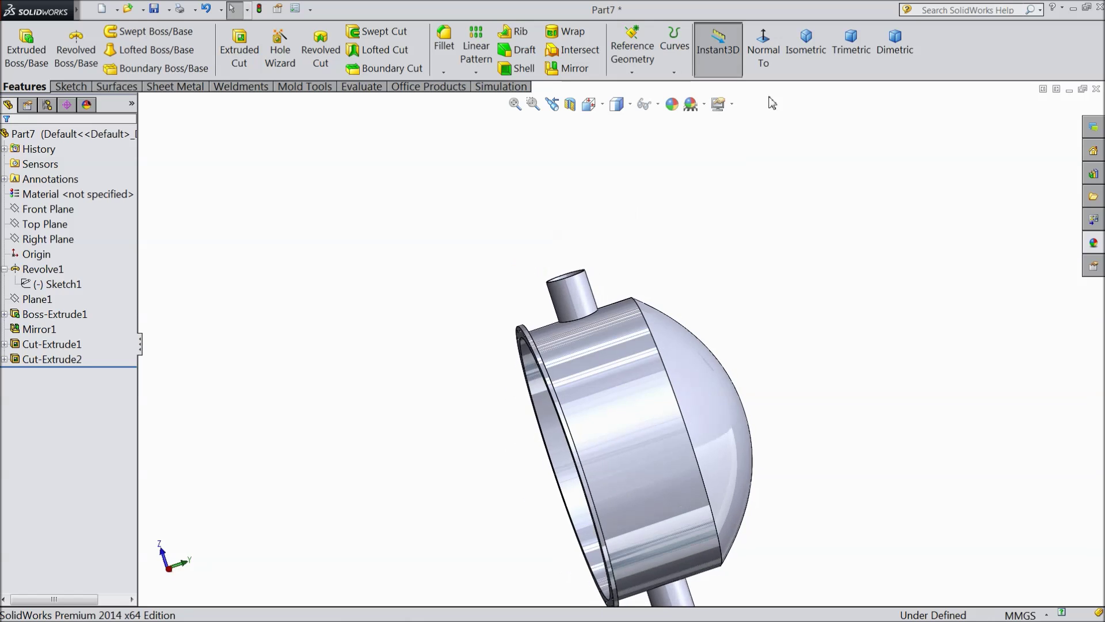
{"action": "middle_click_drag", "start_coordinate": [734, 423], "coordinate": [650, 415]}
{"action": "middle_click_drag", "start_coordinate": [727, 364], "coordinate": [487, 241]}
{"action": "middle_click_drag", "start_coordinate": [723, 531], "coordinate": [771, 271]}
{"action": "left_click_drag", "start_coordinate": [731, 298], "coordinate": [702, 271]}
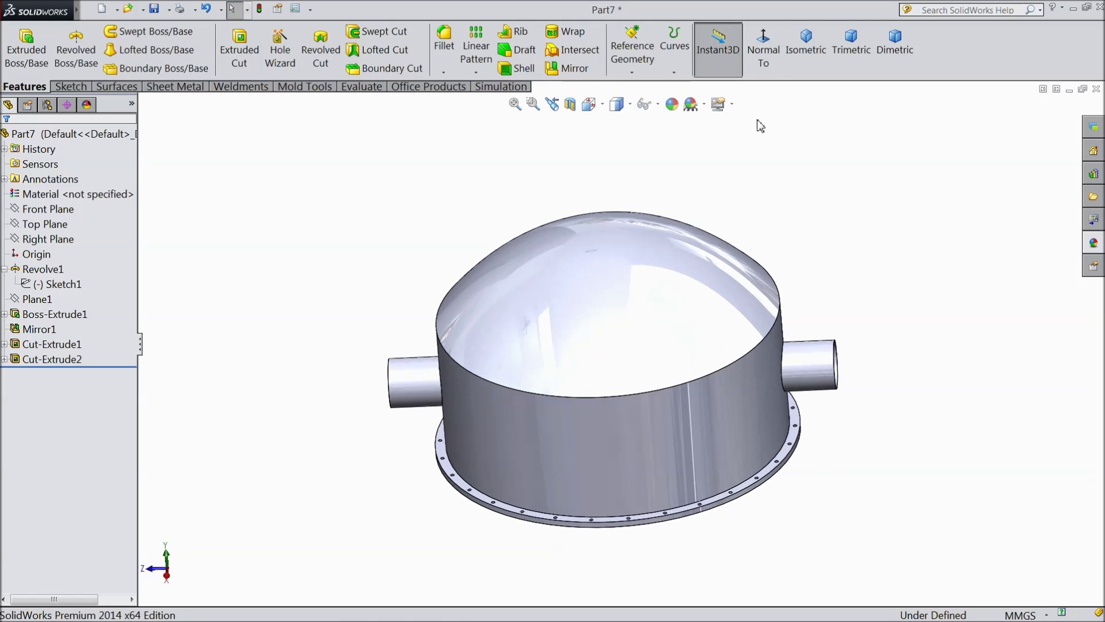
{"action": "left_click", "coordinate": [764, 51]}
{"action": "left_click", "coordinate": [802, 51]}
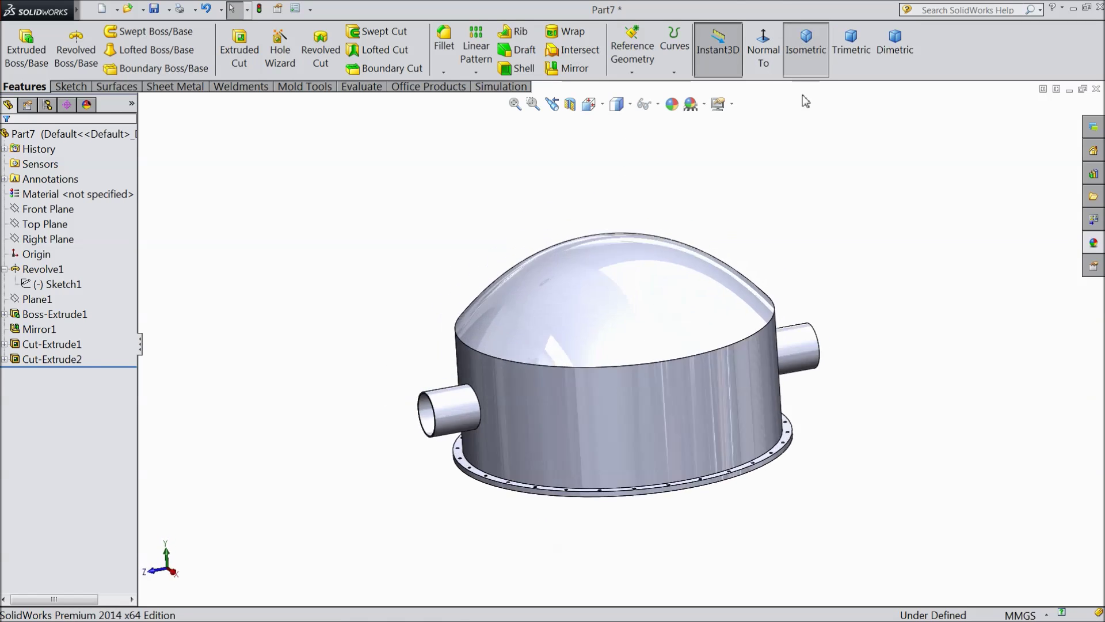
{"action": "scroll", "coordinate": [968, 358], "scroll_direction": "down", "scroll_amount": 2}
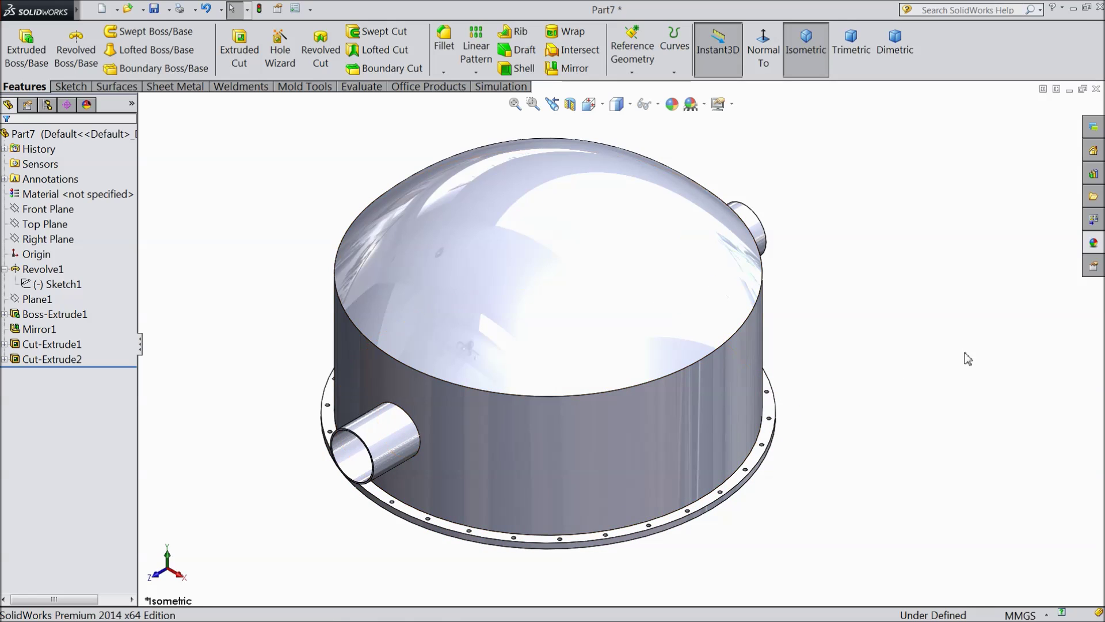
Step: Apply the brushed bronze metal appearance to the whole part
{"action": "left_click", "coordinate": [1095, 247]}
{"action": "double_click", "coordinate": [986, 481]}
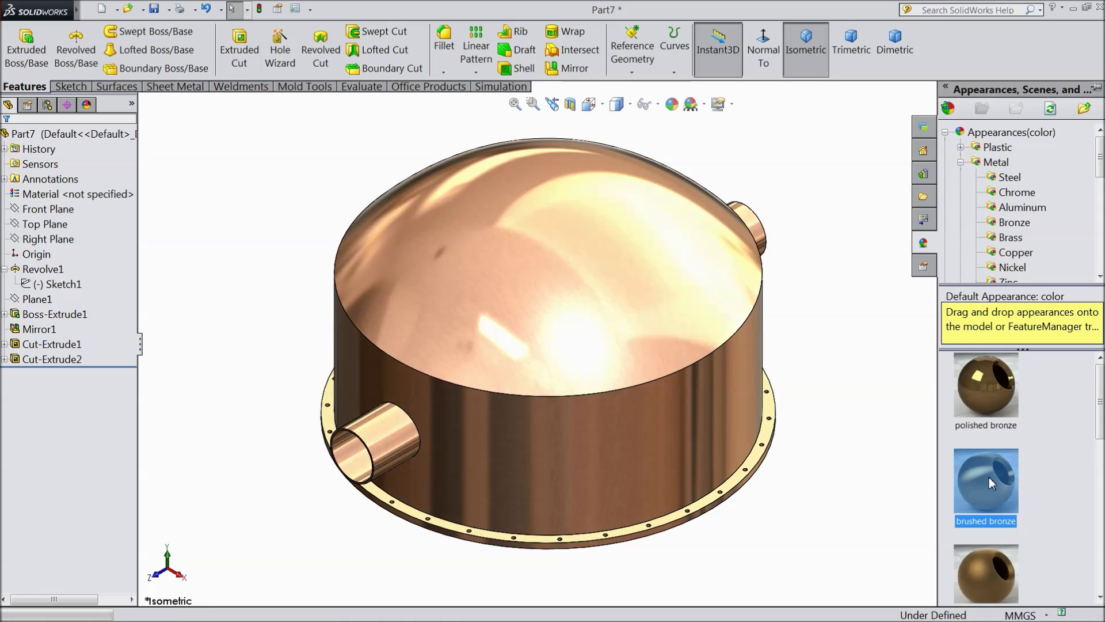
{"action": "middle_click_drag", "start_coordinate": [821, 444], "coordinate": [720, 373]}
{"action": "key", "text": "f"}
Step: Save the part as "4.Head Cover" in the Heat Exchanger folder
{"action": "middle_click_drag", "start_coordinate": [760, 254], "coordinate": [738, 254]}
{"action": "scroll", "coordinate": [737, 207], "scroll_direction": "down", "scroll_amount": 4}
{"action": "scroll", "coordinate": [733, 168], "scroll_direction": "down", "scroll_amount": 1}
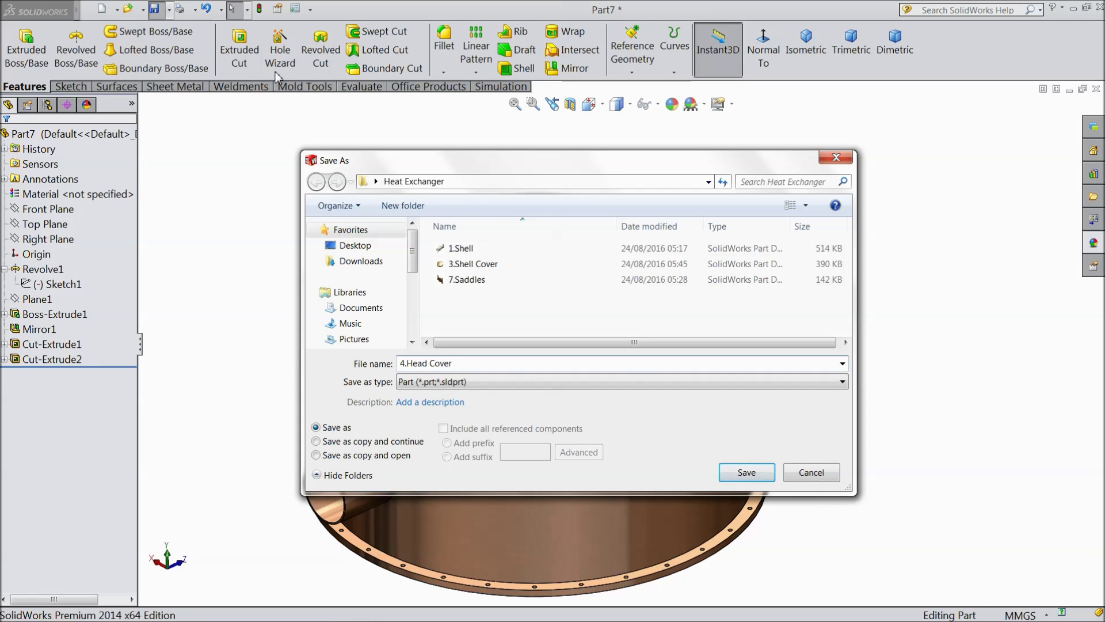
{"action": "left_click", "coordinate": [730, 476]}
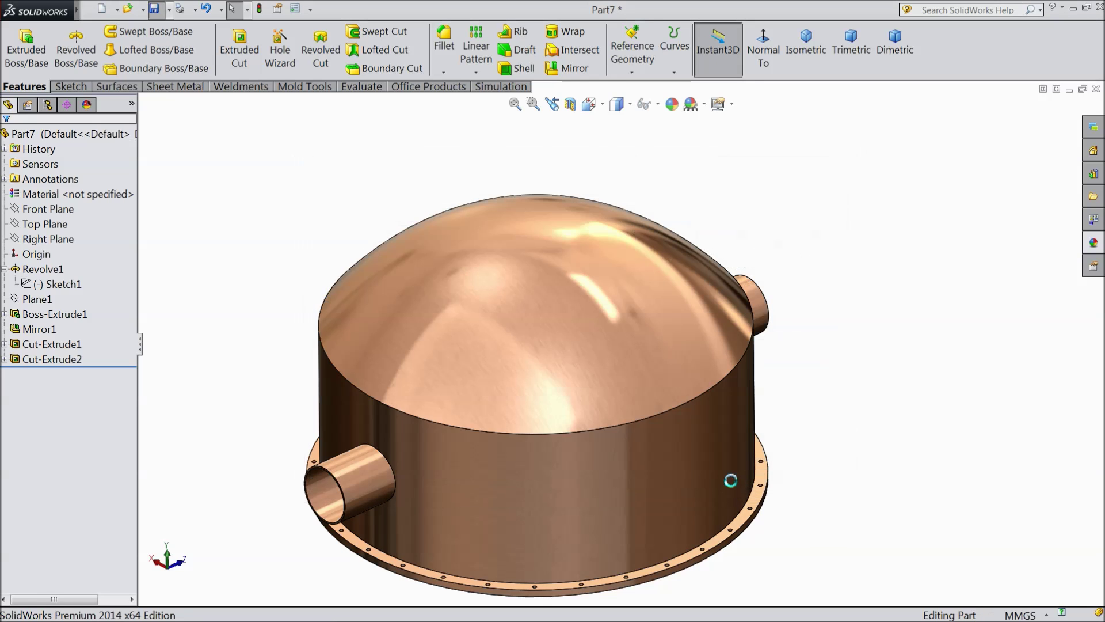
{"action": "mouse_move", "coordinate": [363, 526]}
{"action": "middle_mouse_down"}
{"action": "mouse_move", "coordinate": [387, 288]}
{"action": "mouse_move", "coordinate": [360, 488]}
{"action": "mouse_move", "coordinate": [388, 503]}
{"action": "mouse_move", "coordinate": [345, 520]}
{"action": "mouse_move", "coordinate": [371, 510]}
{"action": "middle_mouse_up"}
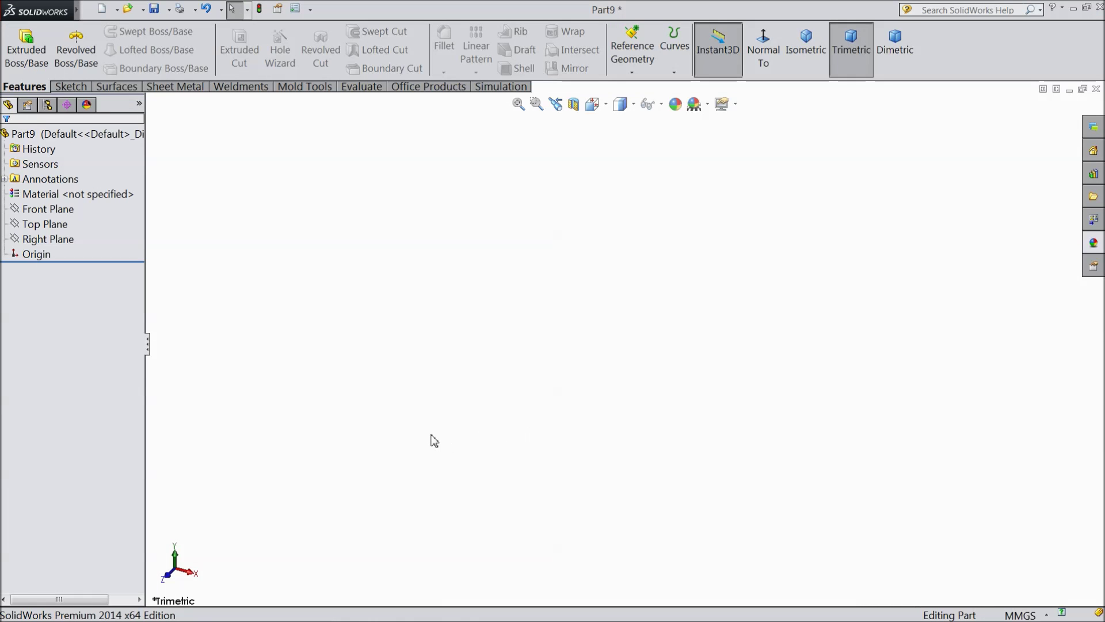
Step: Start a sketch on the Front Plane of the new part
{"action": "left_click", "coordinate": [57, 209]}
{"action": "left_click", "coordinate": [64, 195]}
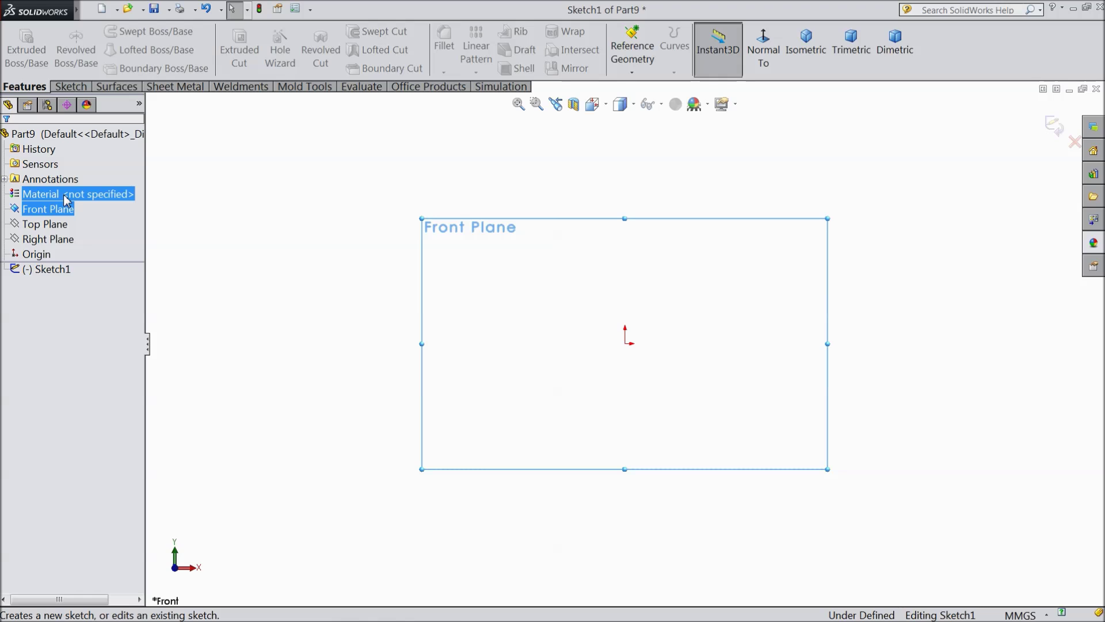
{"action": "left_click", "coordinate": [65, 87]}
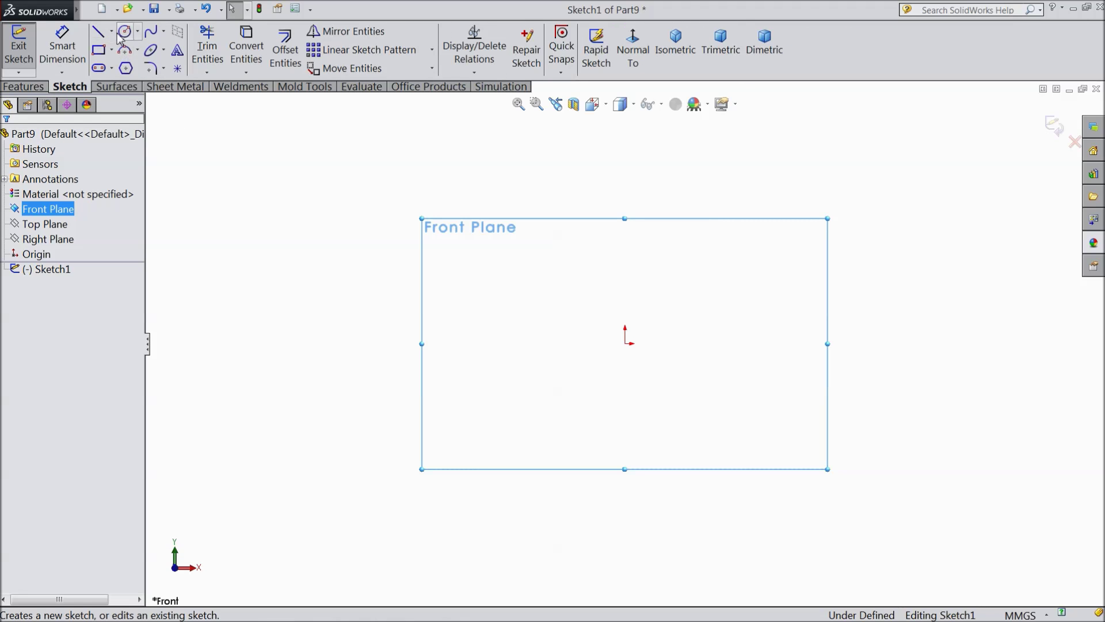
Step: Draw a centerline about 82 mm long upward from the origin and give it a vertical relation
{"action": "left_click", "coordinate": [111, 32]}
{"action": "left_click", "coordinate": [130, 64]}
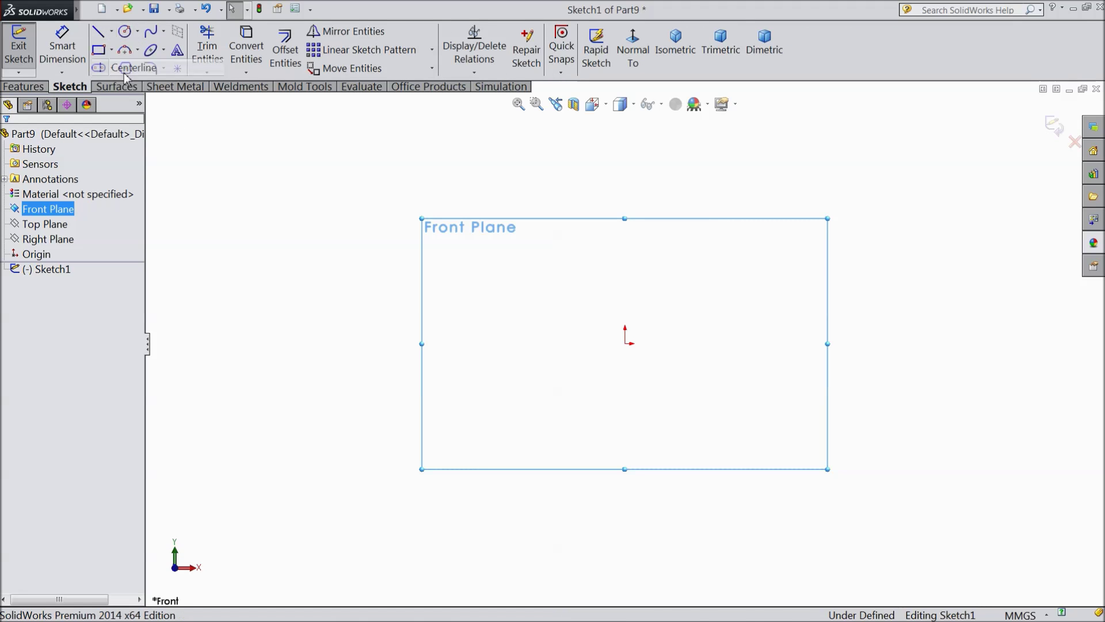
{"action": "left_click", "coordinate": [625, 344]}
{"action": "left_click", "coordinate": [619, 156]}
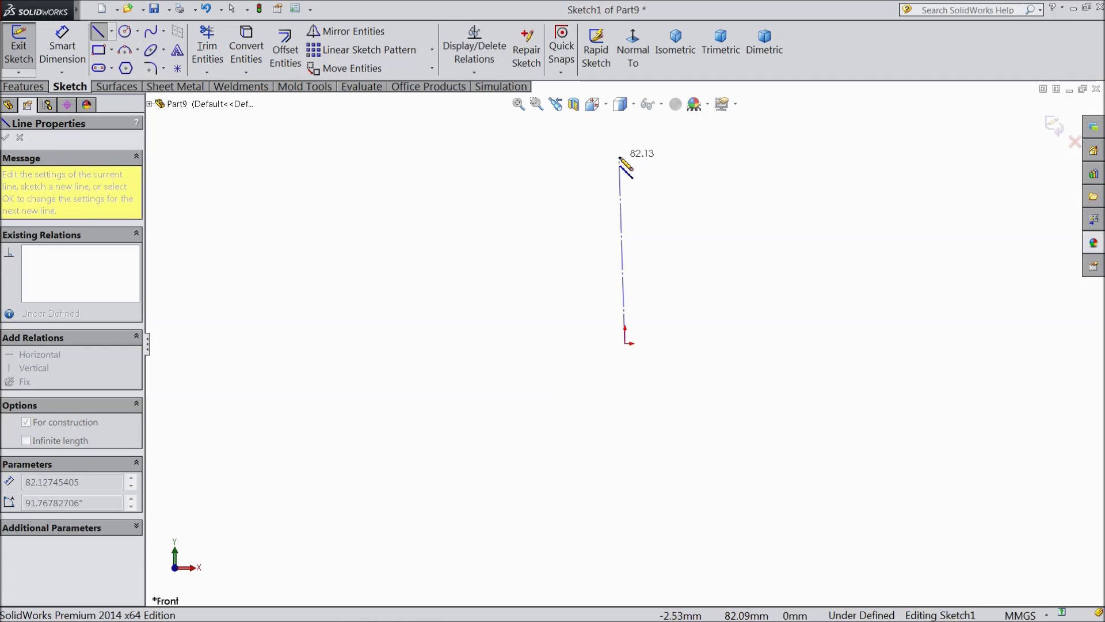
{"action": "right_click", "coordinate": [675, 155]}
{"action": "left_click", "coordinate": [707, 127]}
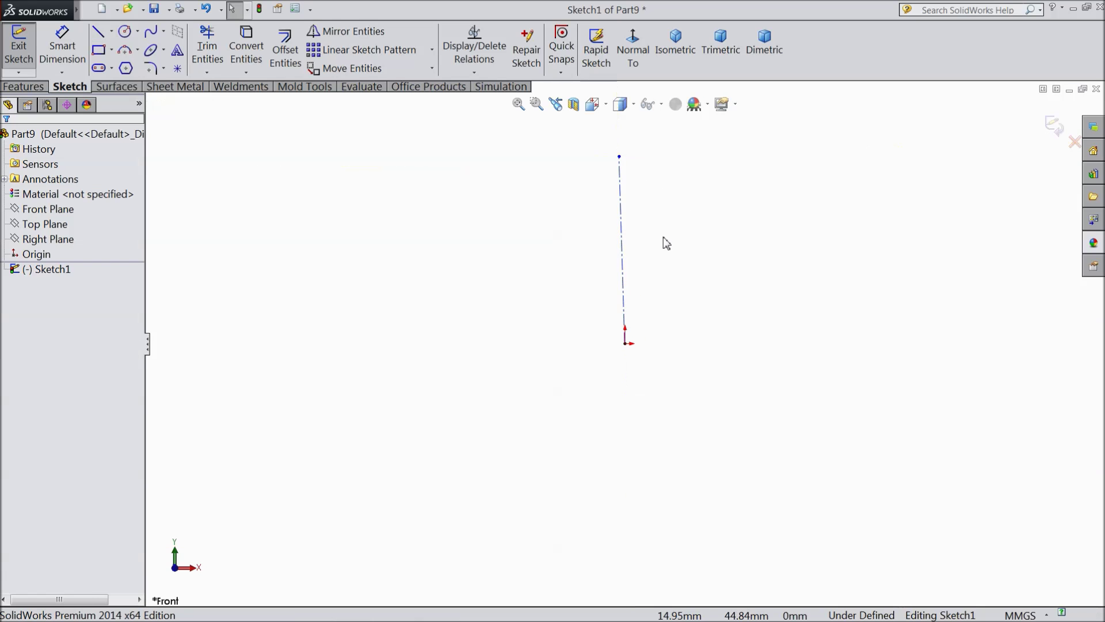
{"action": "left_click", "coordinate": [623, 246]}
{"action": "left_click", "coordinate": [666, 198]}
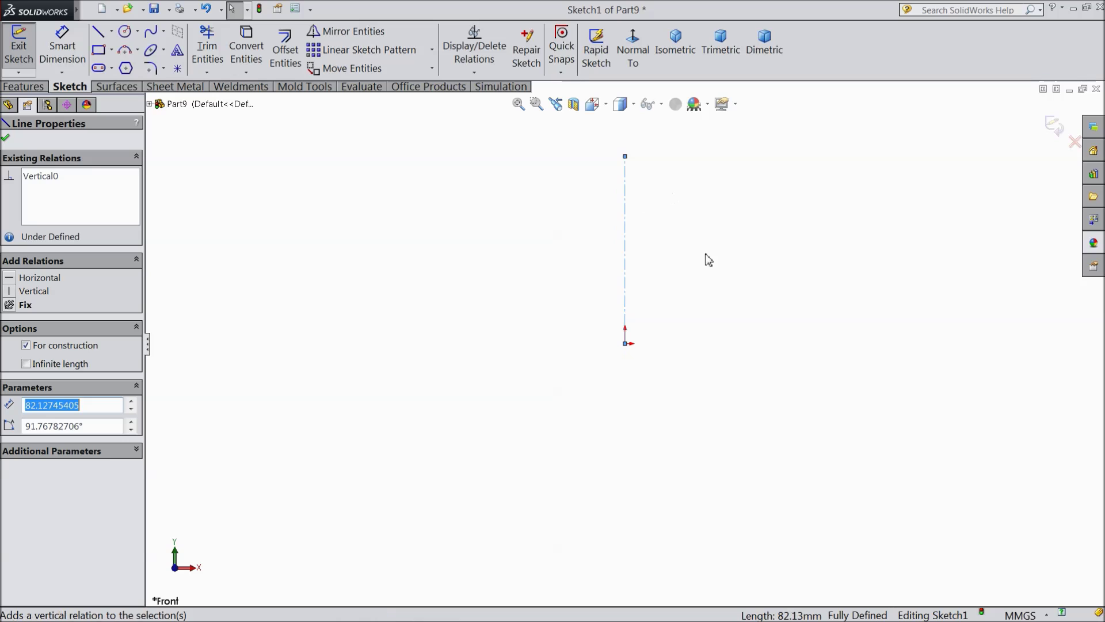
Step: Draw a closed eight-line profile about 76 mm tall beside the centerline, with a sloped upper shoulder and a small slanted step at its base
{"action": "left_click", "coordinate": [97, 33]}
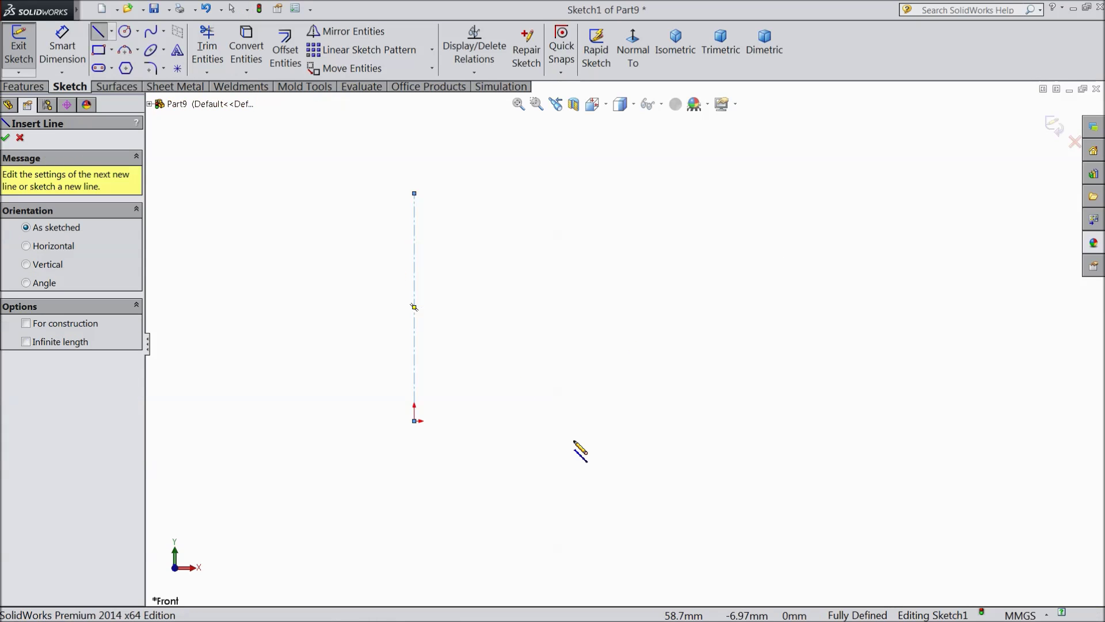
{"action": "left_click", "coordinate": [603, 421]}
{"action": "left_click", "coordinate": [603, 210]}
{"action": "left_click", "coordinate": [631, 211]}
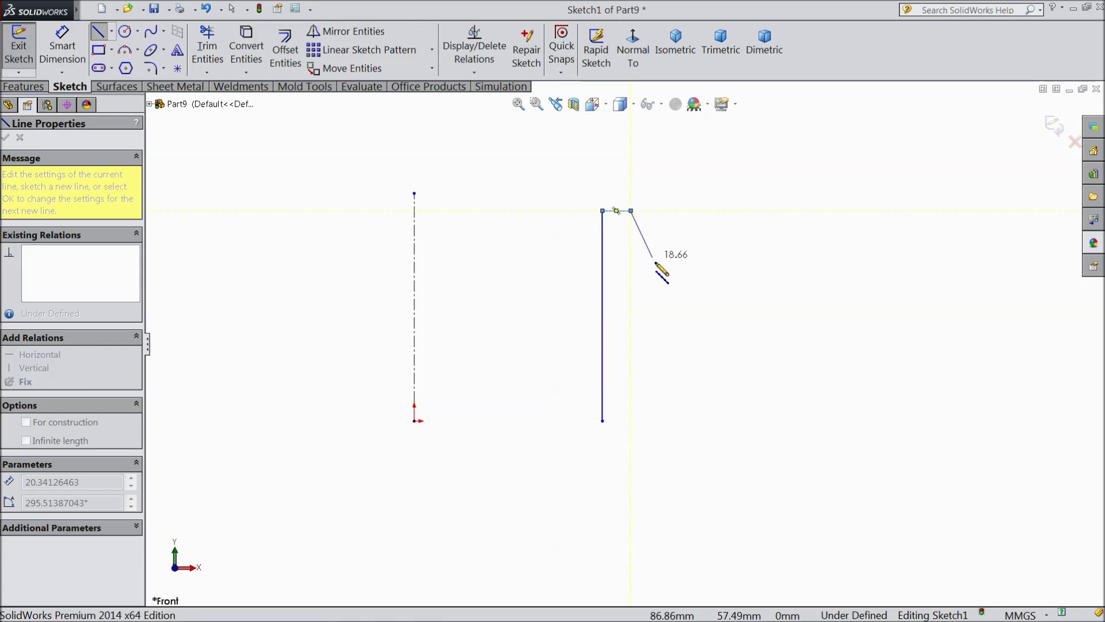
{"action": "left_click", "coordinate": [690, 306]}
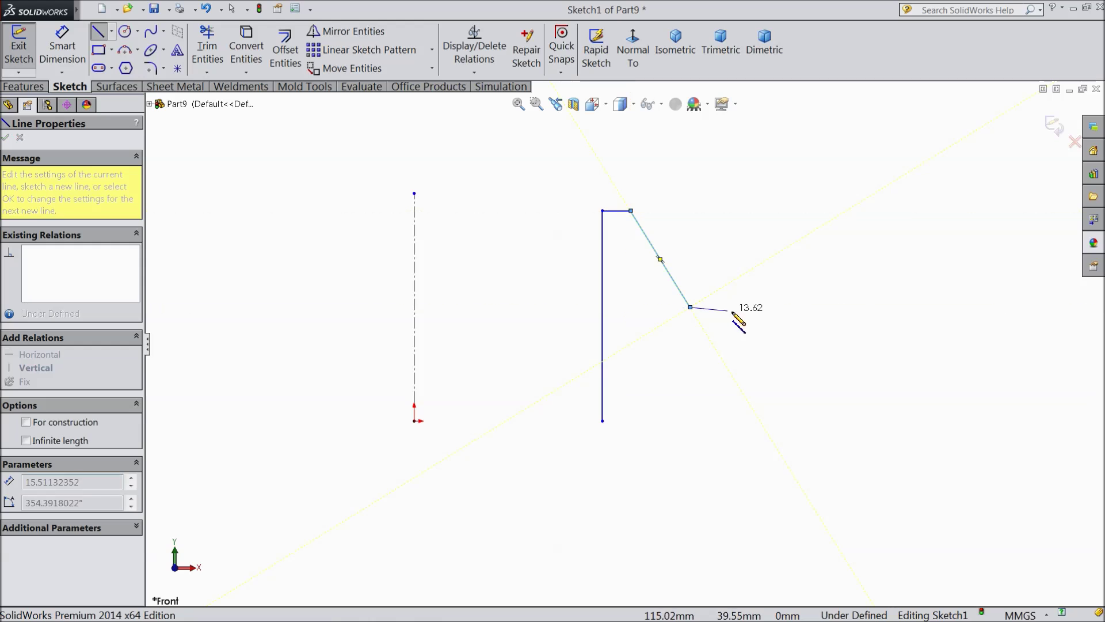
{"action": "left_click", "coordinate": [796, 307]}
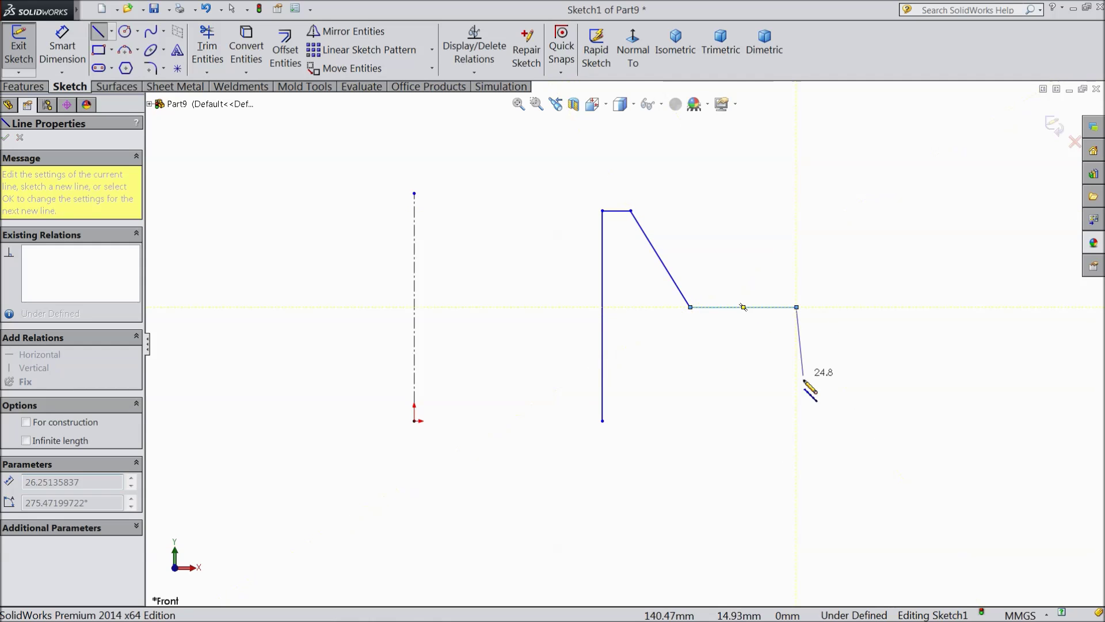
{"action": "left_click", "coordinate": [797, 402]}
{"action": "left_click", "coordinate": [709, 403]}
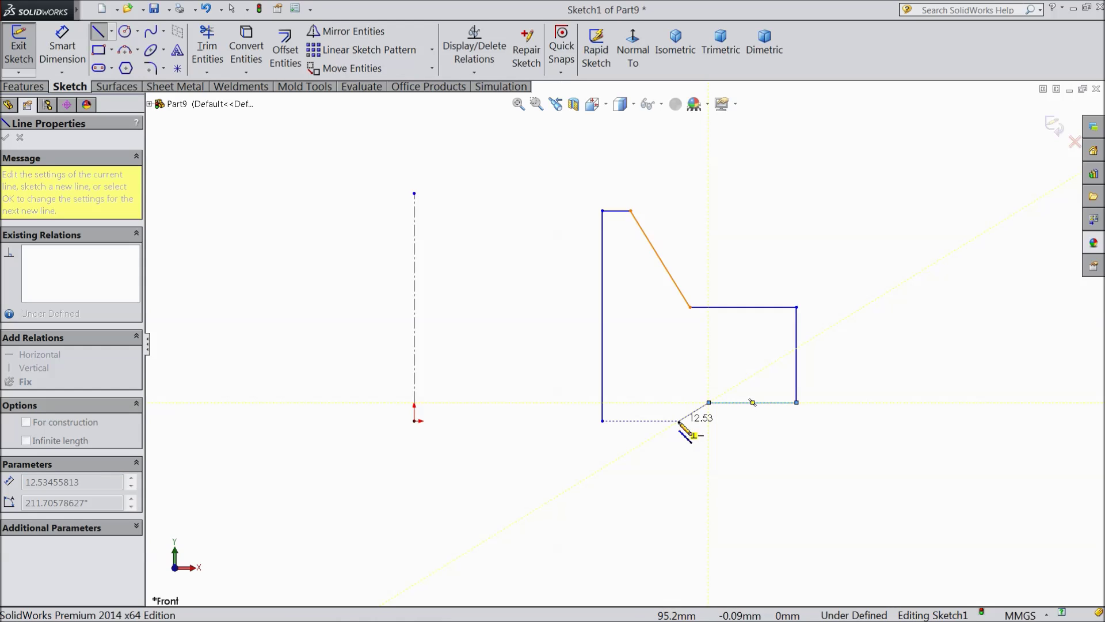
{"action": "left_click", "coordinate": [696, 421]}
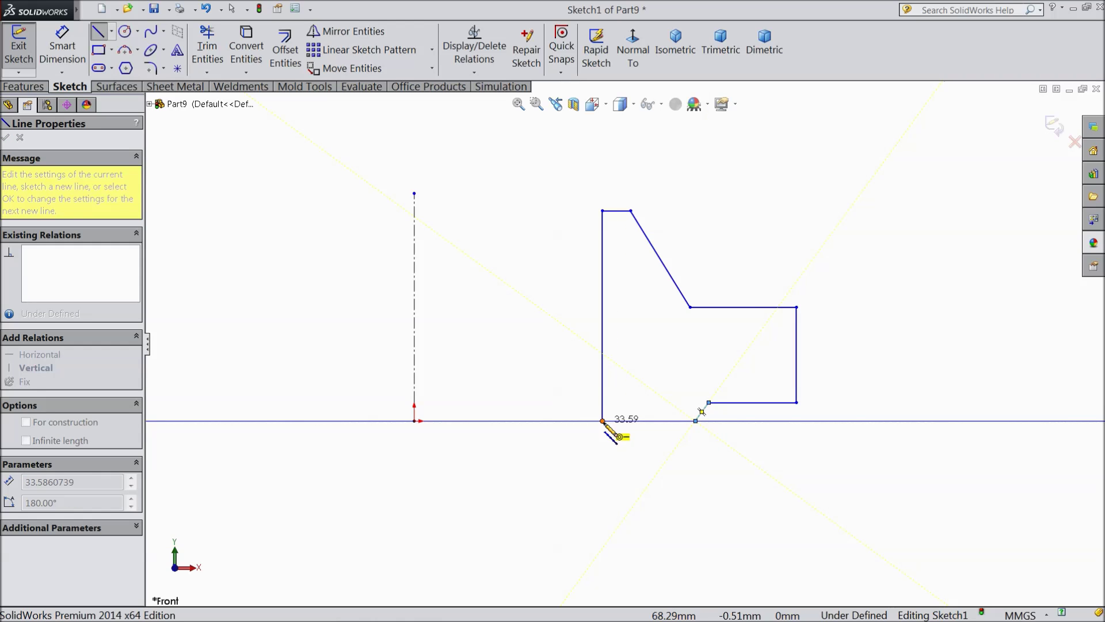
{"action": "left_click", "coordinate": [602, 421]}
{"action": "right_click", "coordinate": [530, 383]}
{"action": "left_click", "coordinate": [568, 165]}
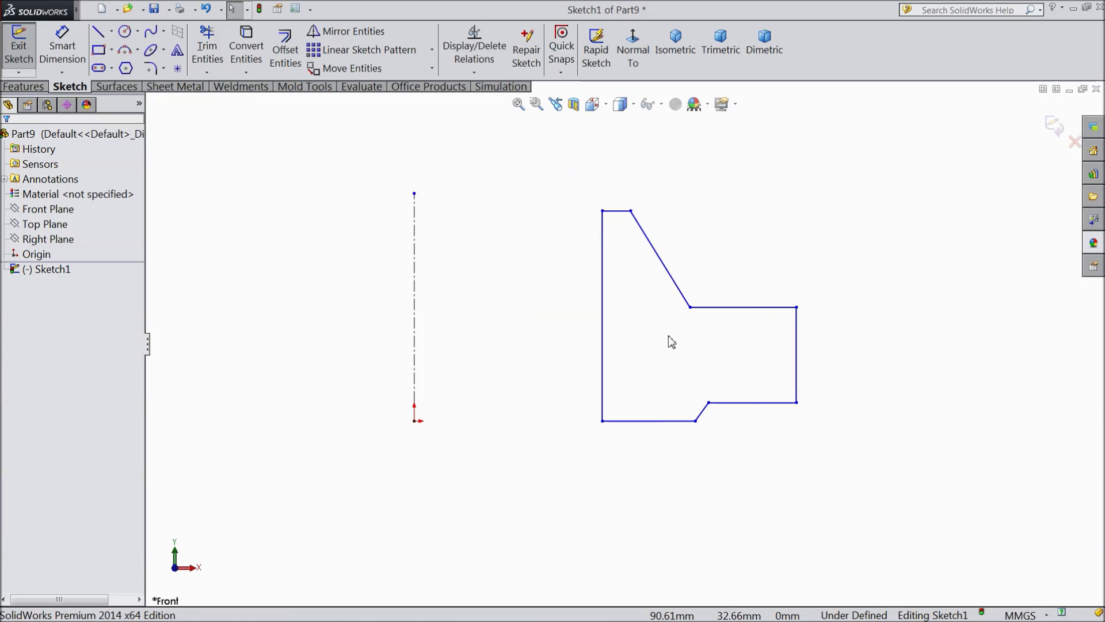
Step: Dimension the profile's tall inner vertical edge to 150 mm
{"action": "scroll", "coordinate": [679, 341], "scroll_direction": "down", "scroll_amount": 2}
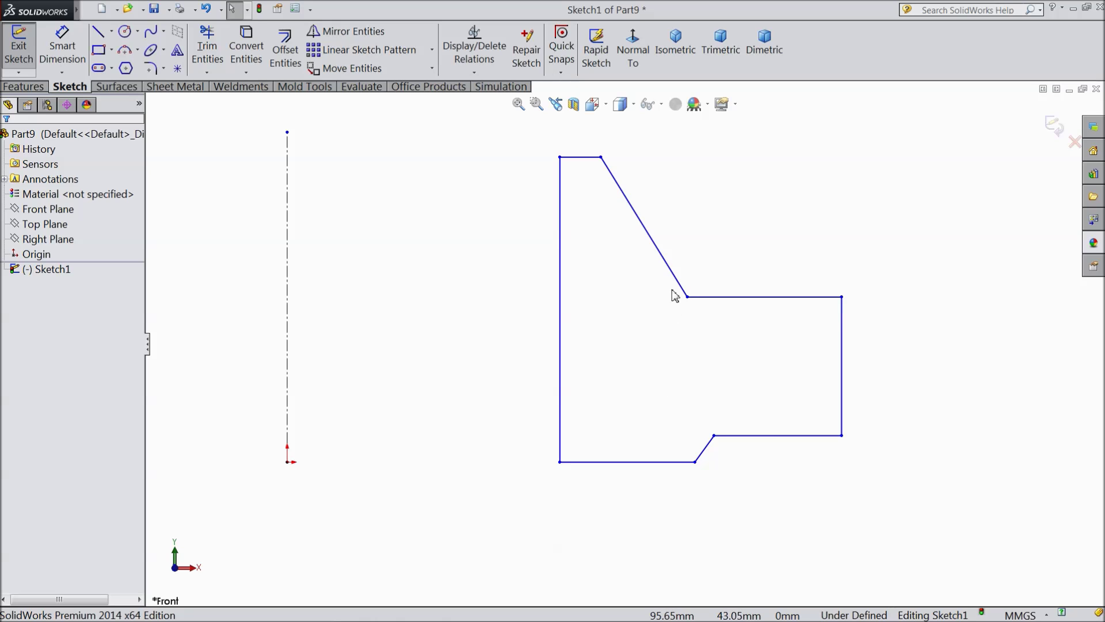
{"action": "left_click", "coordinate": [62, 46]}
{"action": "left_click", "coordinate": [562, 305]}
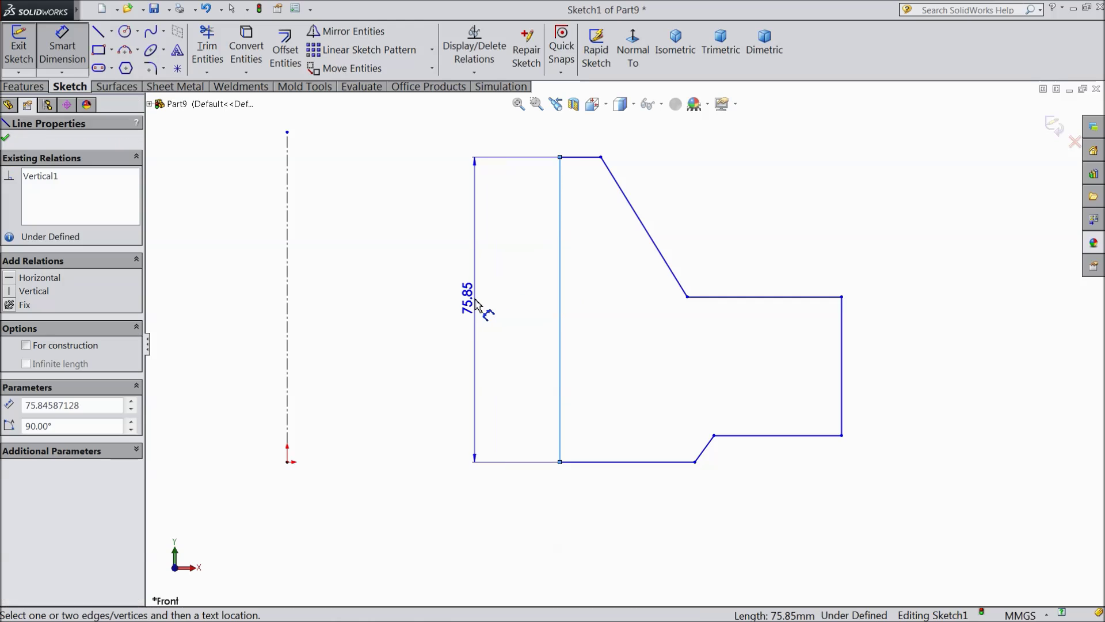
{"action": "left_click", "coordinate": [477, 305]}
{"action": "type", "text": "150"}
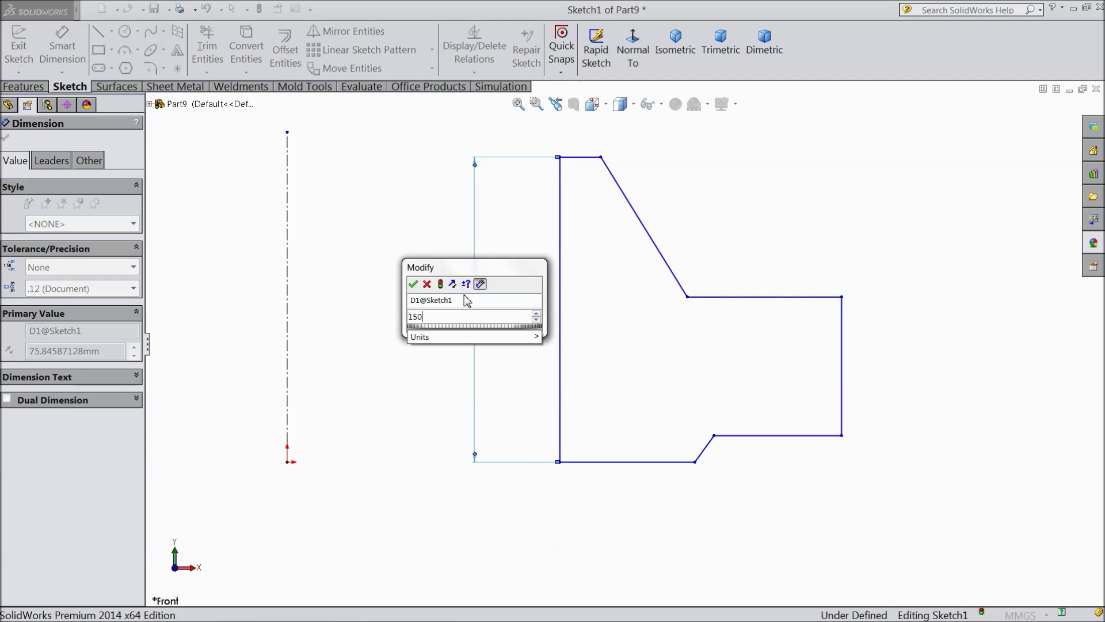
{"action": "left_click", "coordinate": [415, 284]}
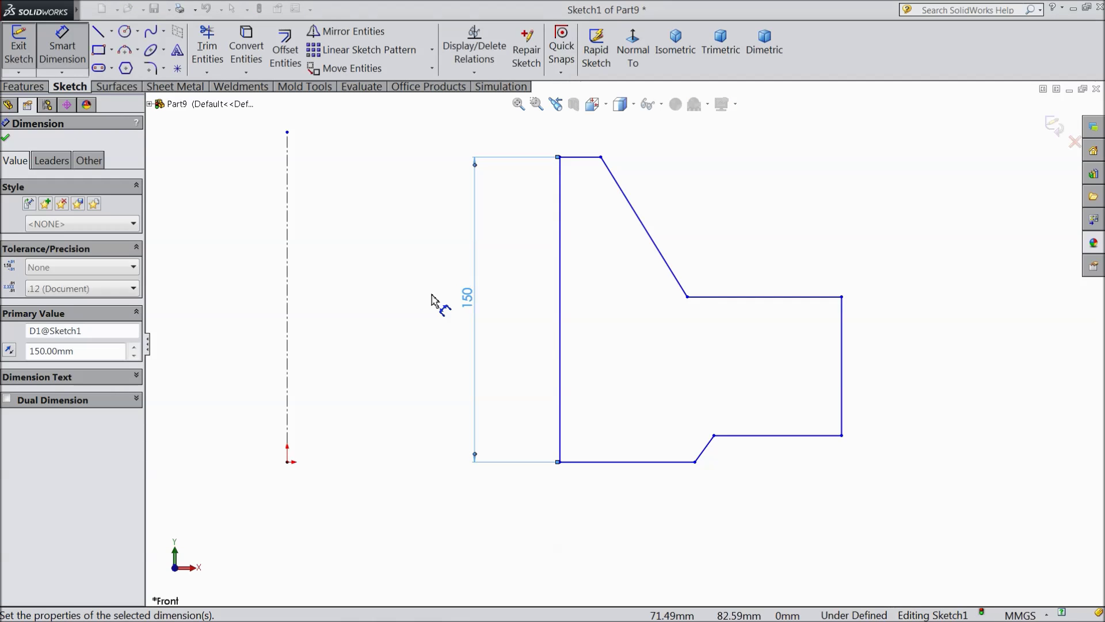
Step: Set the distance between the centerline and the profile's inner vertical edge to 287.4 mm
{"action": "left_click", "coordinate": [559, 438]}
{"action": "left_click", "coordinate": [288, 438]}
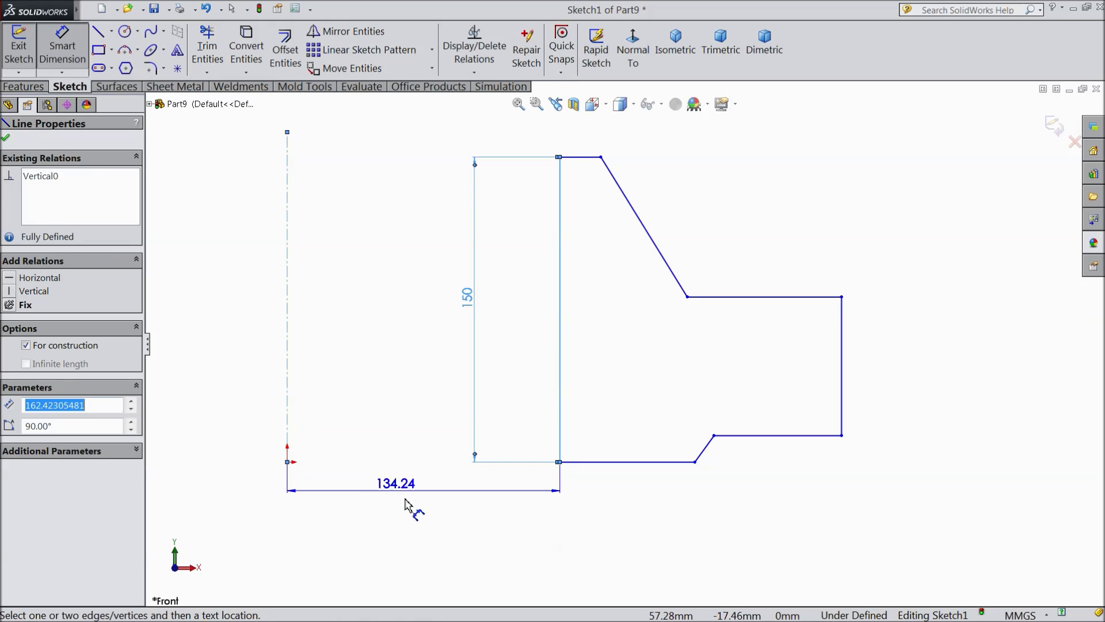
{"action": "left_click", "coordinate": [431, 510]}
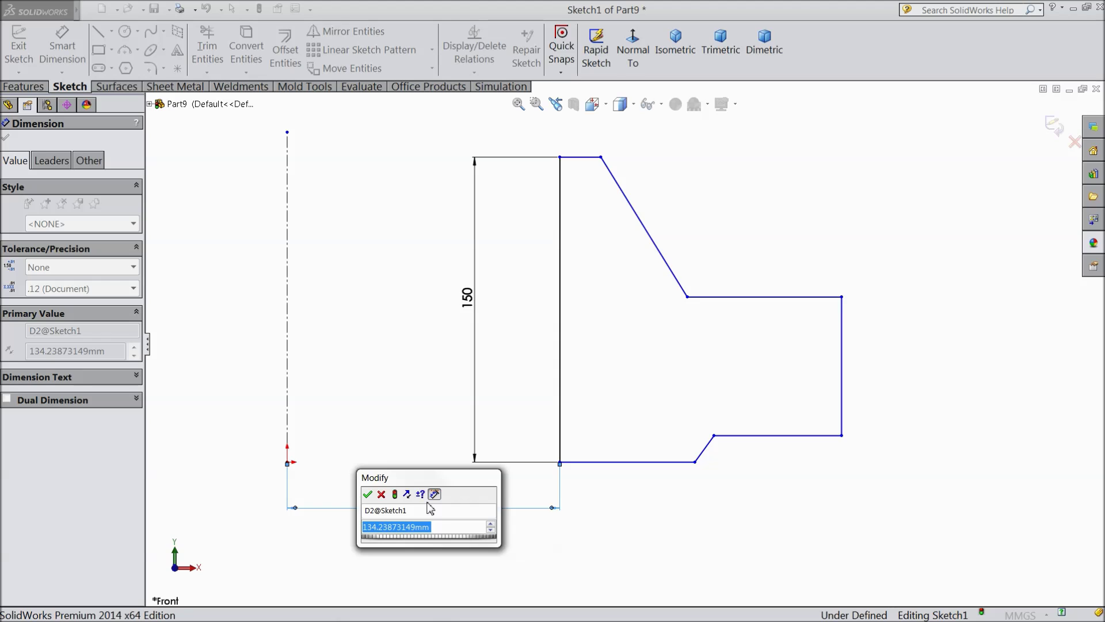
{"action": "type", "text": "287.4"}
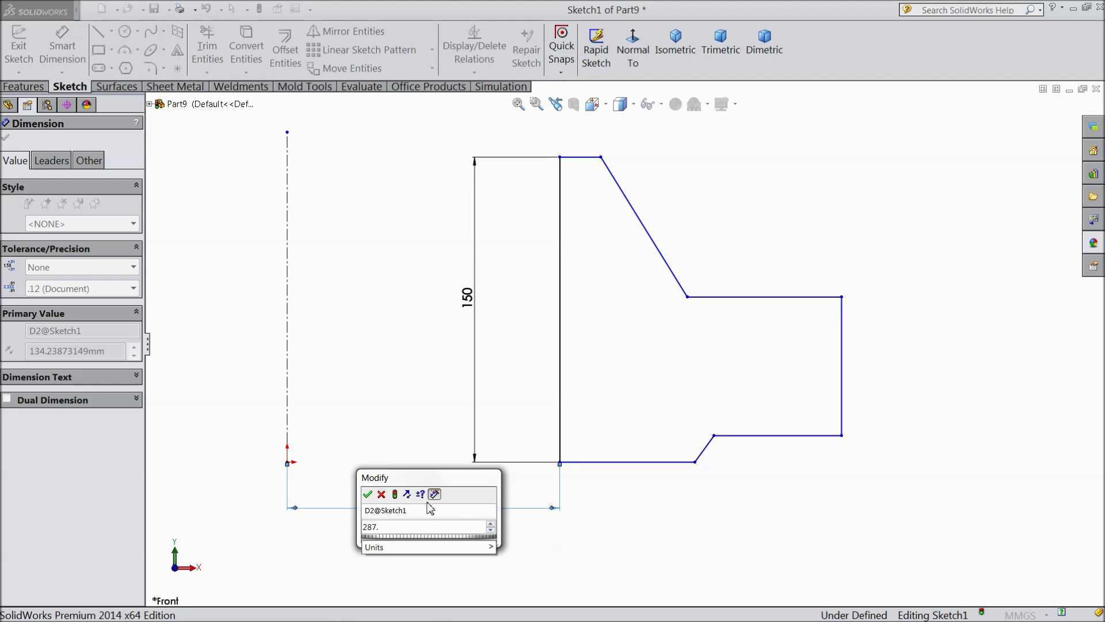
{"action": "left_click", "coordinate": [369, 494]}
Step: Set the distance from the centerline to the profile's outer vertical edge to 445 mm
{"action": "scroll", "coordinate": [617, 456], "scroll_direction": "up", "scroll_amount": 3}
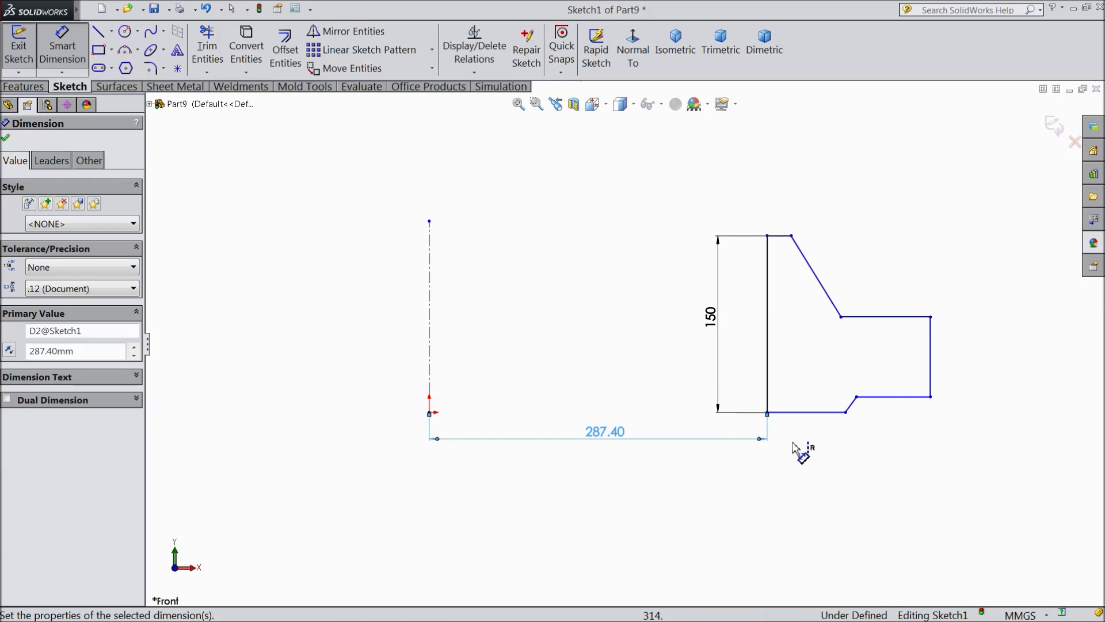
{"action": "left_click", "coordinate": [930, 371]}
{"action": "left_click", "coordinate": [672, 521]}
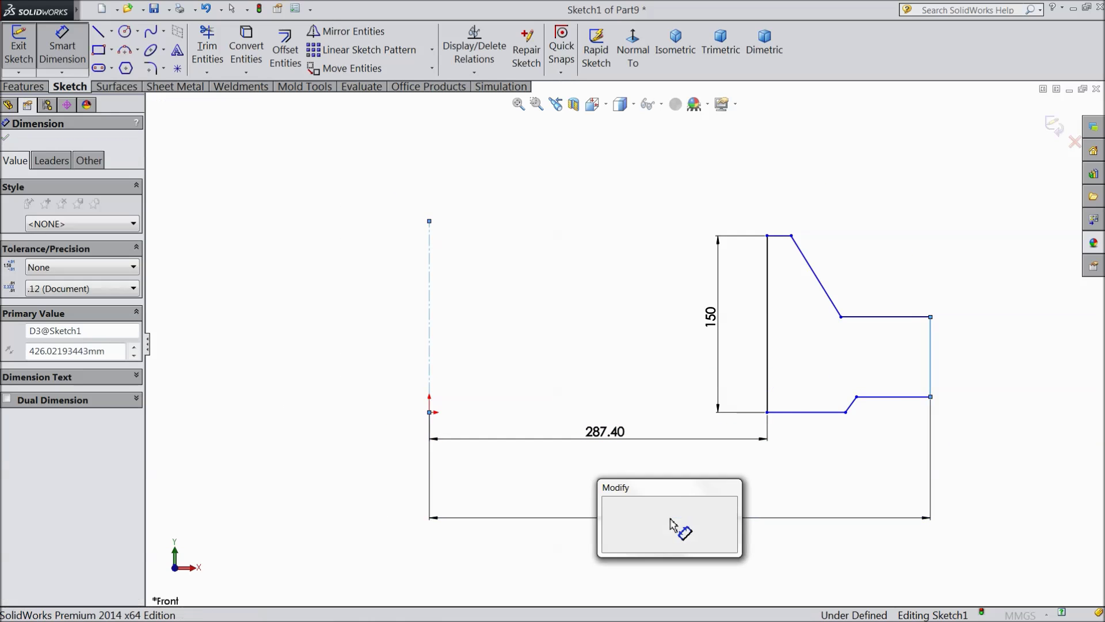
{"action": "type", "text": "445"}
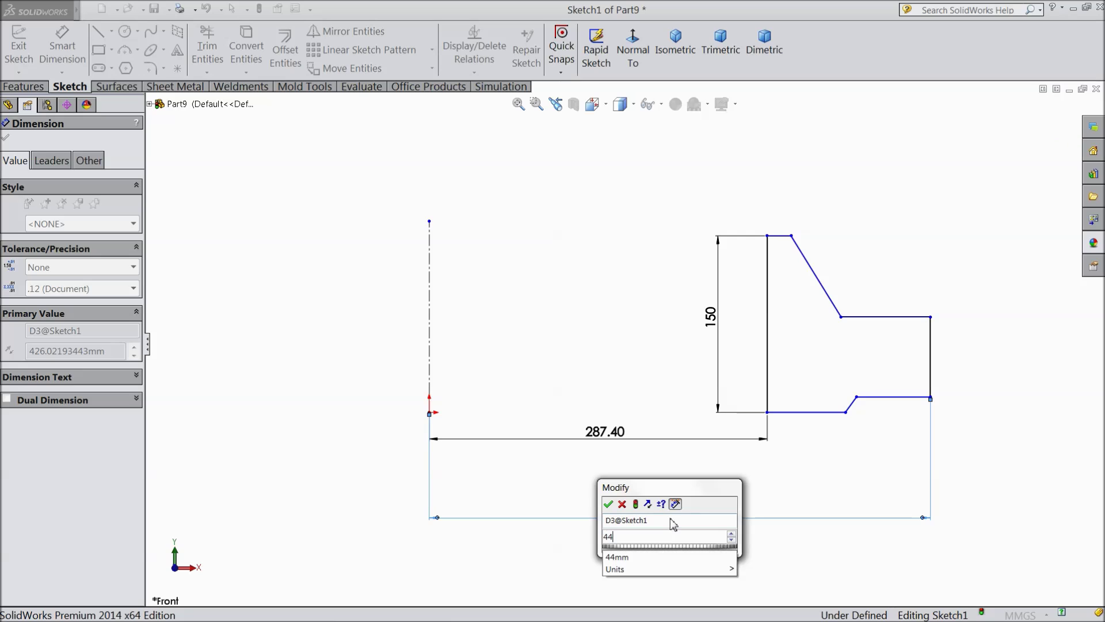
{"action": "left_click", "coordinate": [609, 505]}
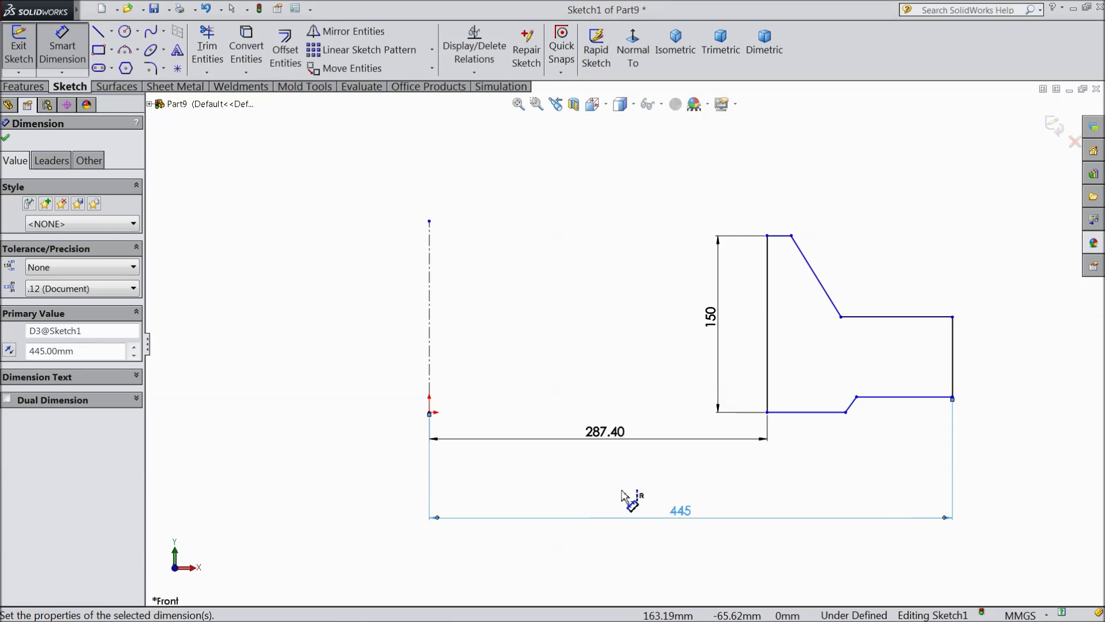
Step: Dimension the length of the profile's outer vertical edge to 72 mm
{"action": "scroll", "coordinate": [967, 393], "scroll_direction": "down", "scroll_amount": 3}
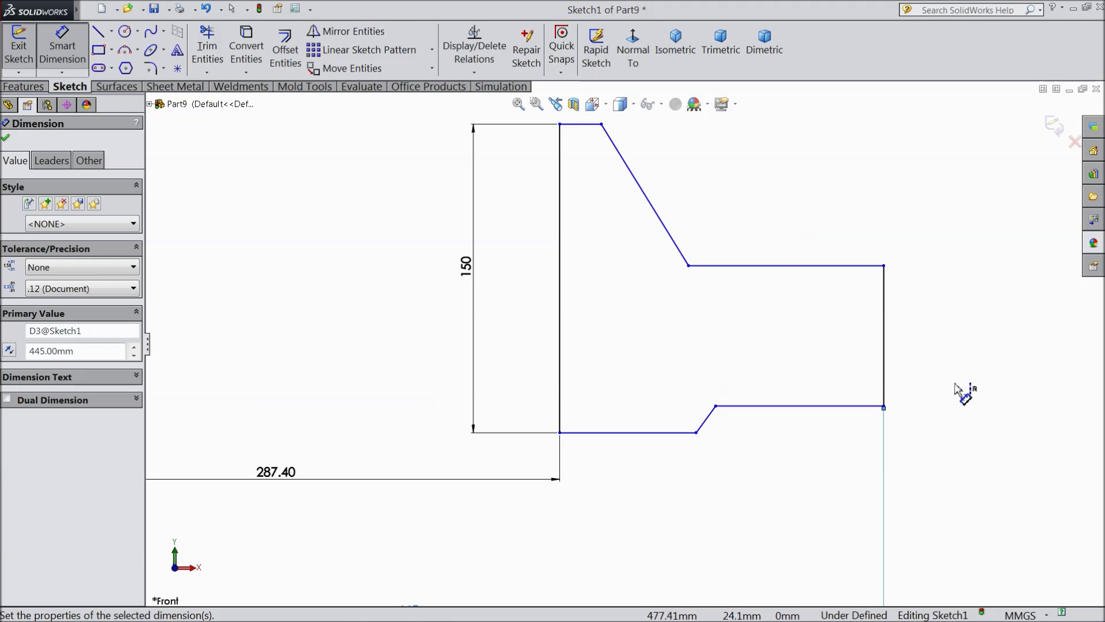
{"action": "left_click", "coordinate": [889, 342]}
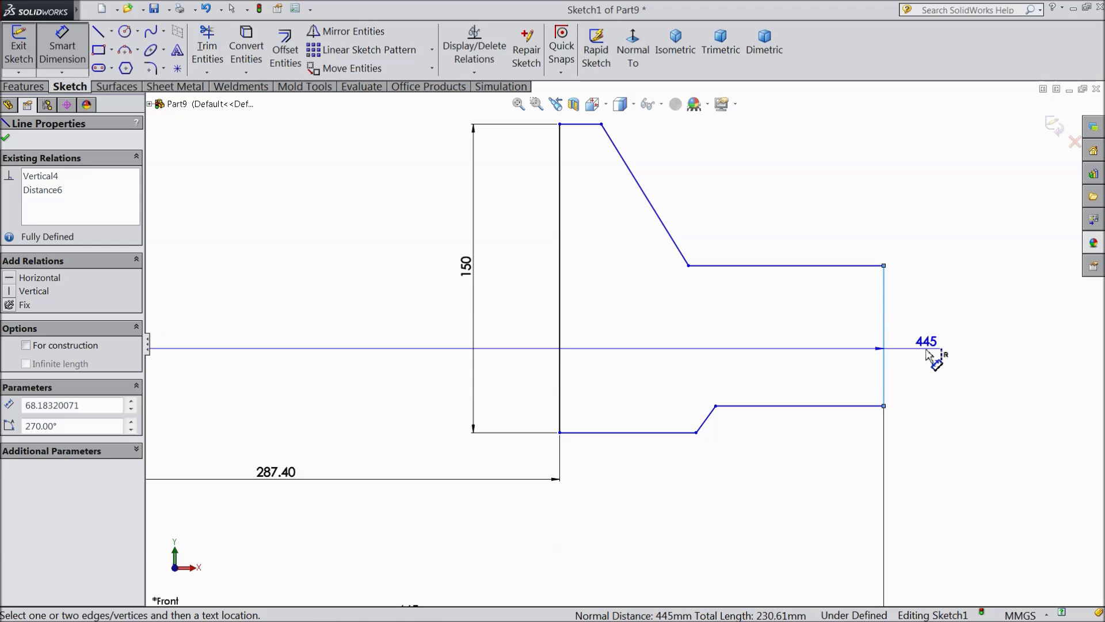
{"action": "key", "text": "Escape"}
{"action": "left_click", "coordinate": [941, 342]}
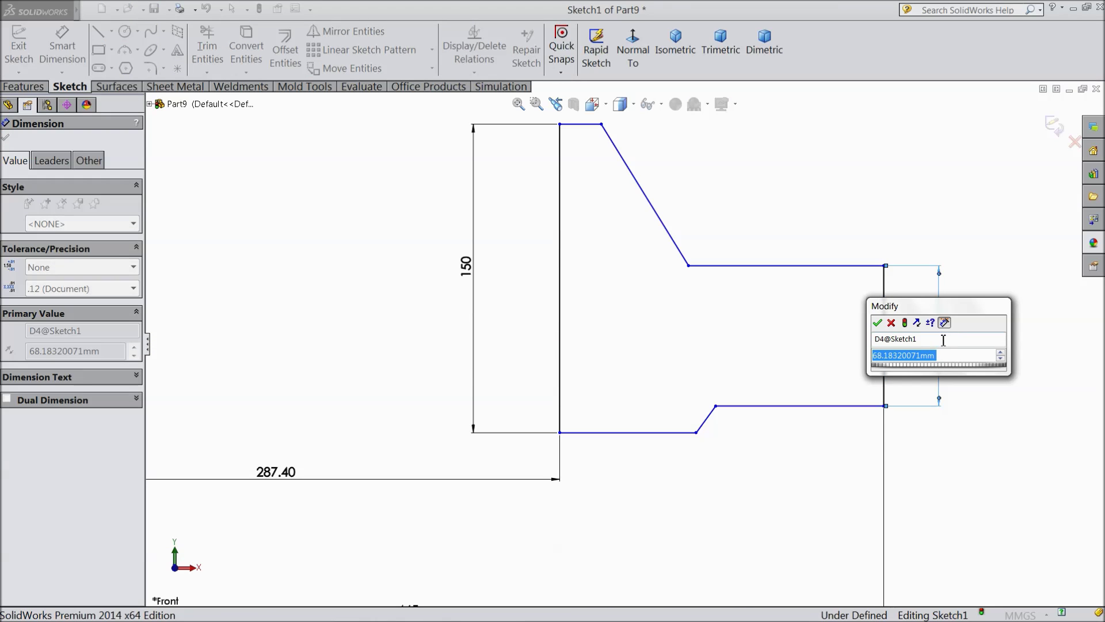
{"action": "type", "text": "72"}
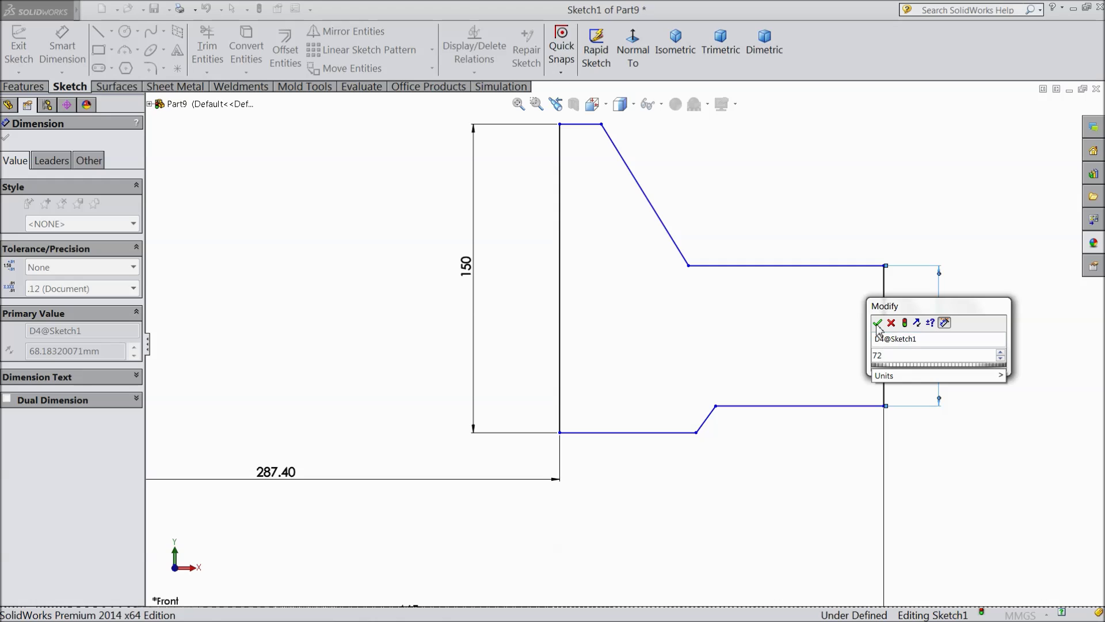
{"action": "left_click", "coordinate": [877, 323]}
Step: Dimension the short horizontal edge at the top of the profile to 17.4 mm
{"action": "scroll", "coordinate": [590, 170], "scroll_direction": "down", "scroll_amount": 2}
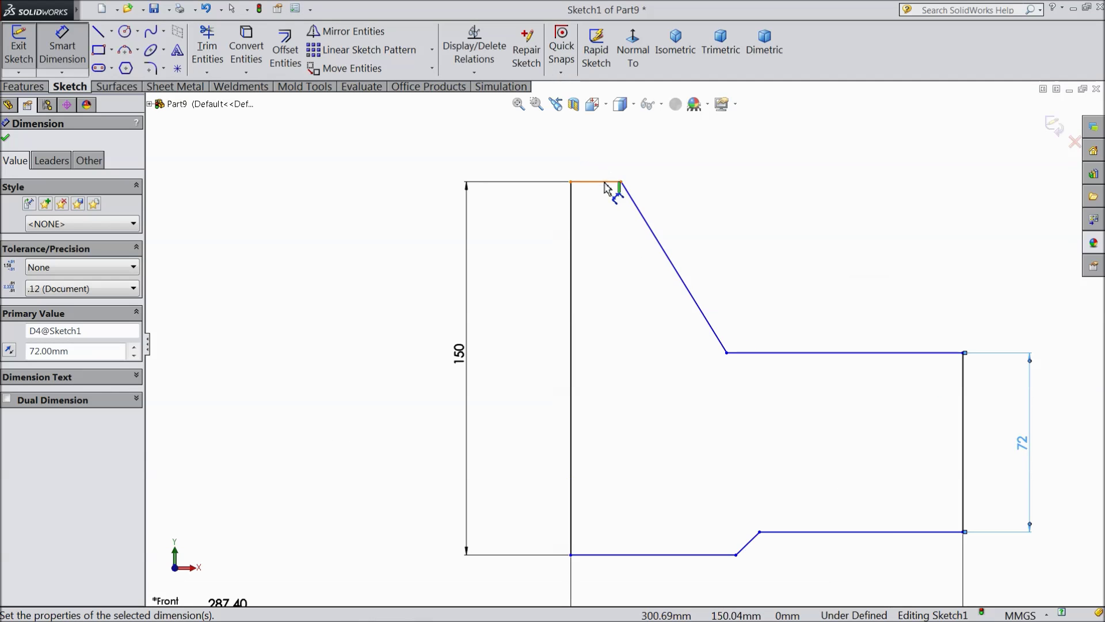
{"action": "left_click", "coordinate": [602, 183]}
{"action": "left_click", "coordinate": [599, 155]}
{"action": "type", "text": "17.4"}
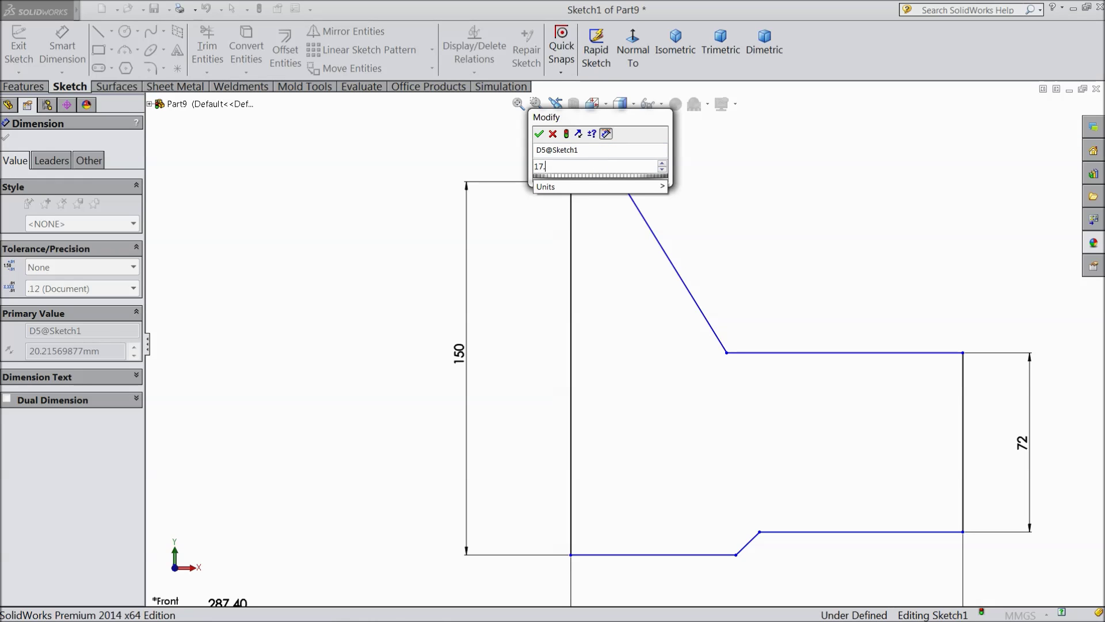
{"action": "left_click", "coordinate": [540, 136]}
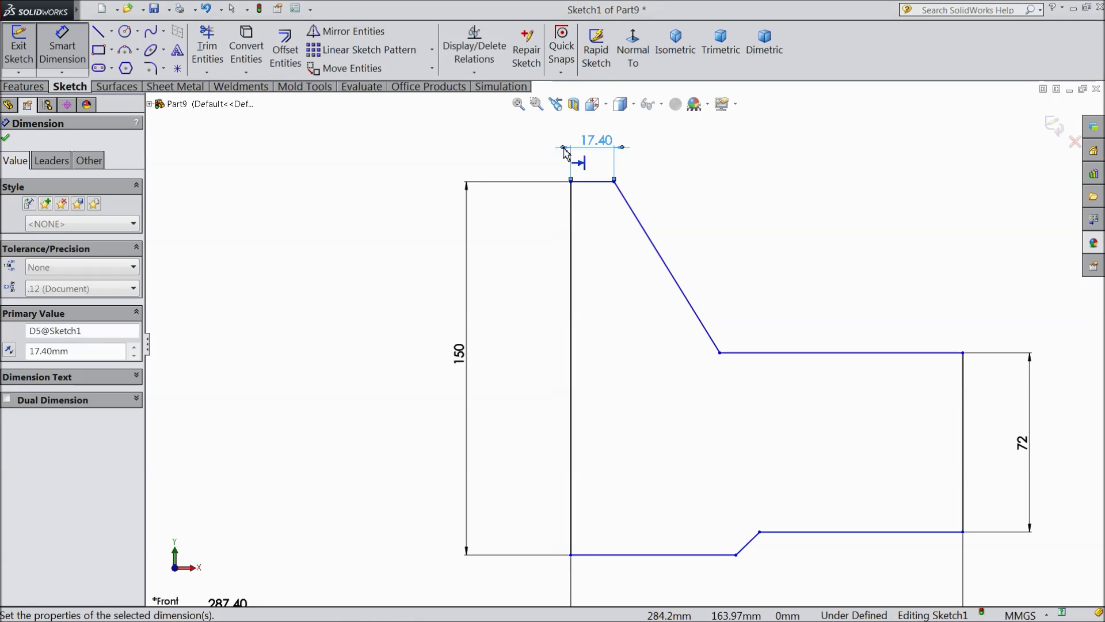
Step: Replace the profile's long sloped line with a vertical line about 21 mm long and a sloped line about 64 mm long down to the shoulder
{"action": "left_click", "coordinate": [640, 225]}
{"action": "key", "text": "Delete"}
{"action": "left_click", "coordinate": [98, 31]}
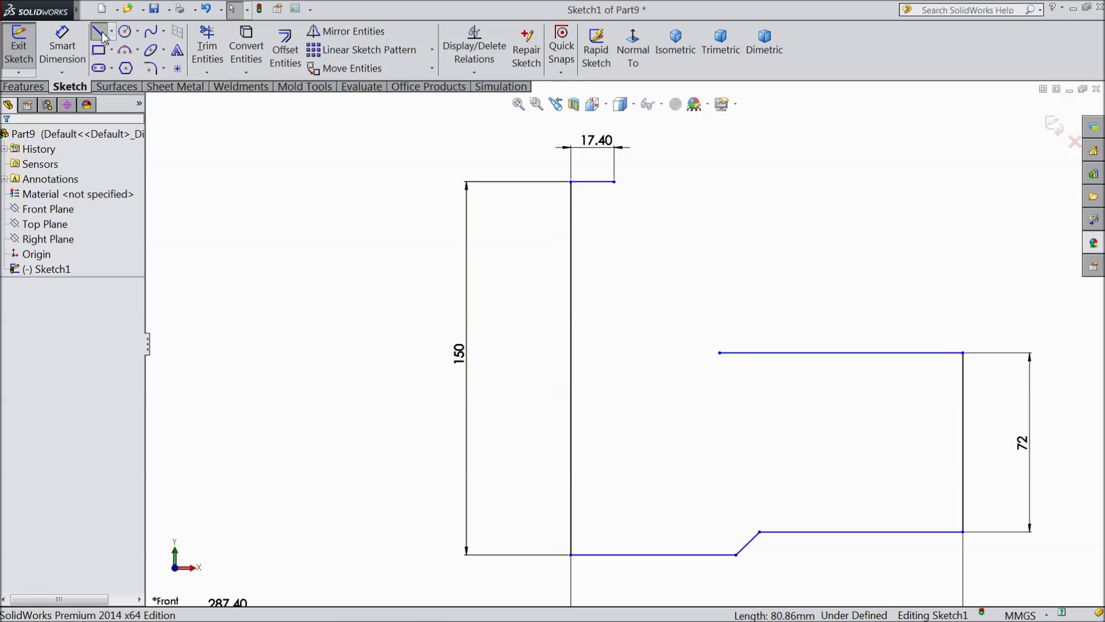
{"action": "left_click", "coordinate": [614, 182]}
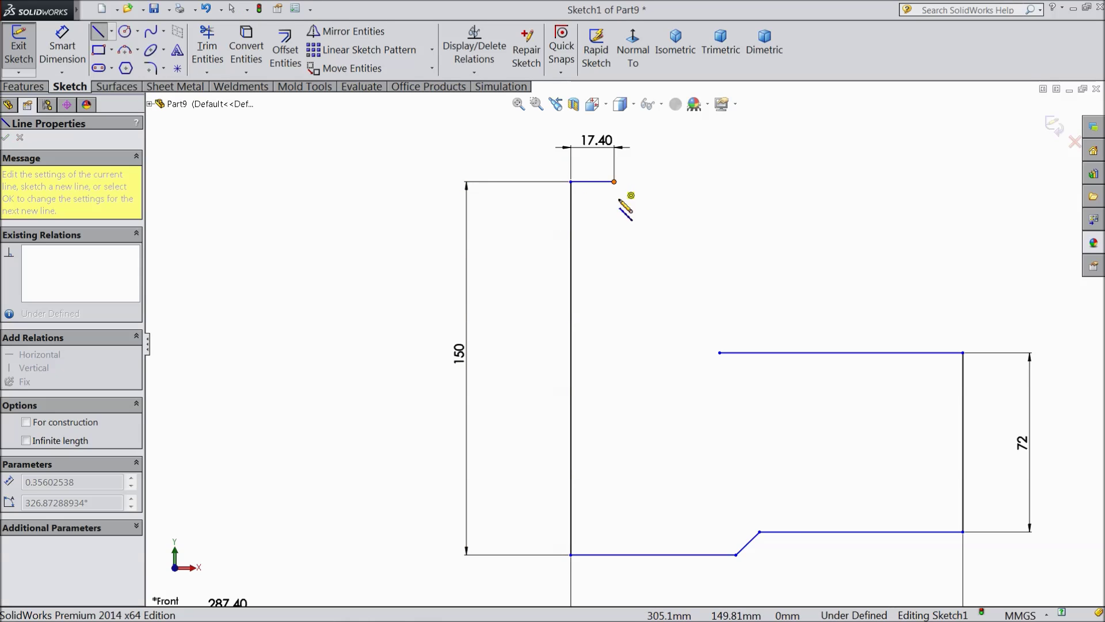
{"action": "left_click", "coordinate": [614, 236]}
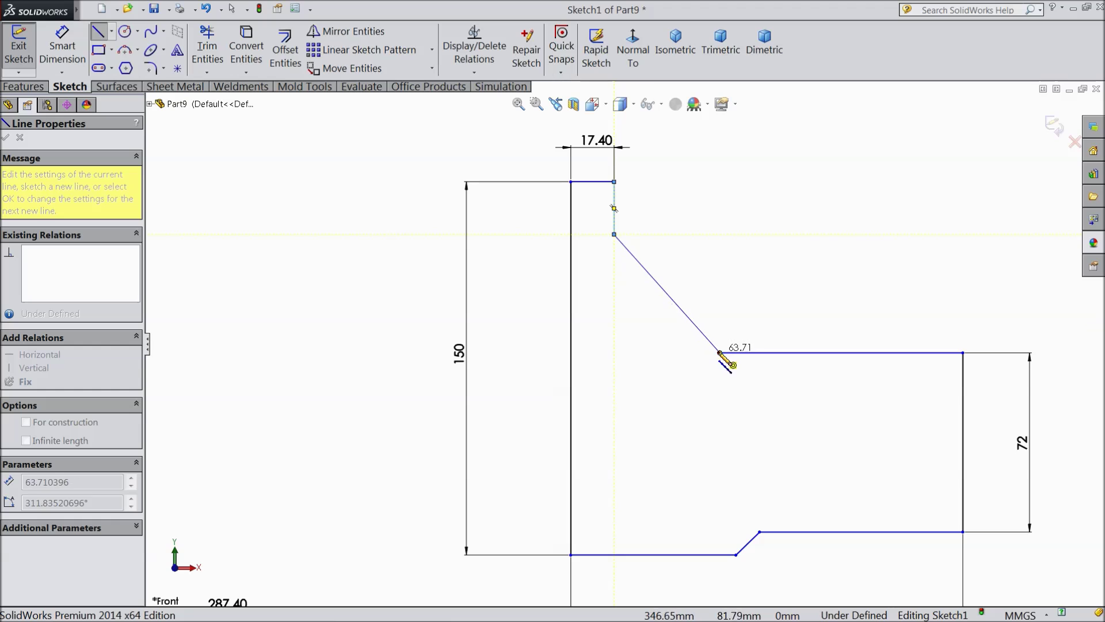
{"action": "left_click", "coordinate": [719, 352]}
{"action": "right_click", "coordinate": [752, 272]}
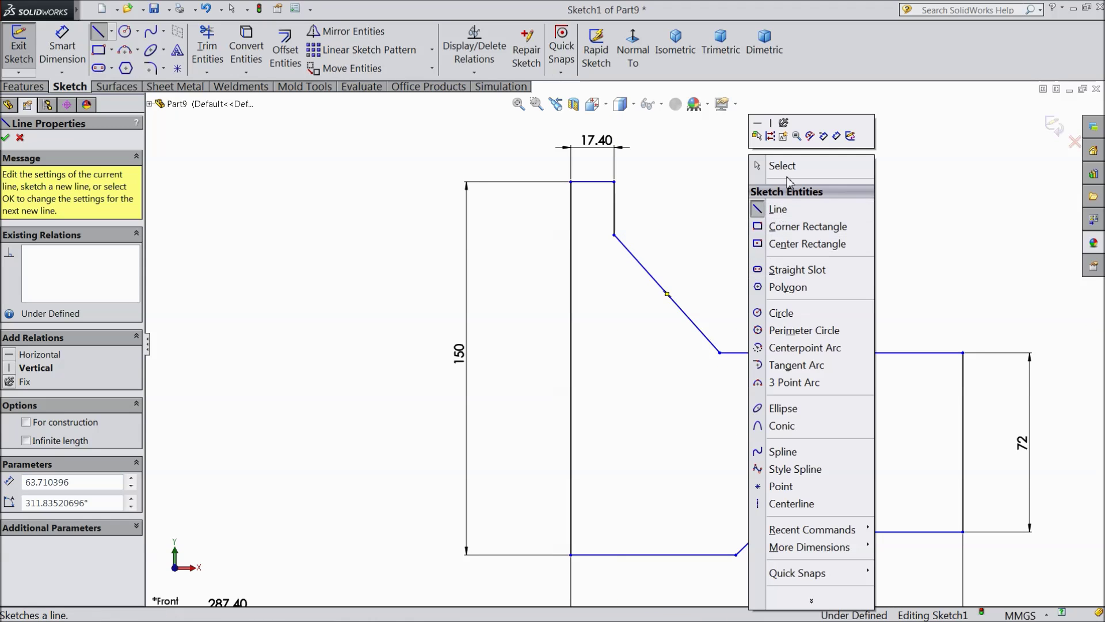
{"action": "left_click", "coordinate": [788, 169]}
Step: Dimension the short vertical line below the profile's top edge to 20 mm
{"action": "left_click", "coordinate": [62, 49]}
{"action": "left_click", "coordinate": [614, 213]}
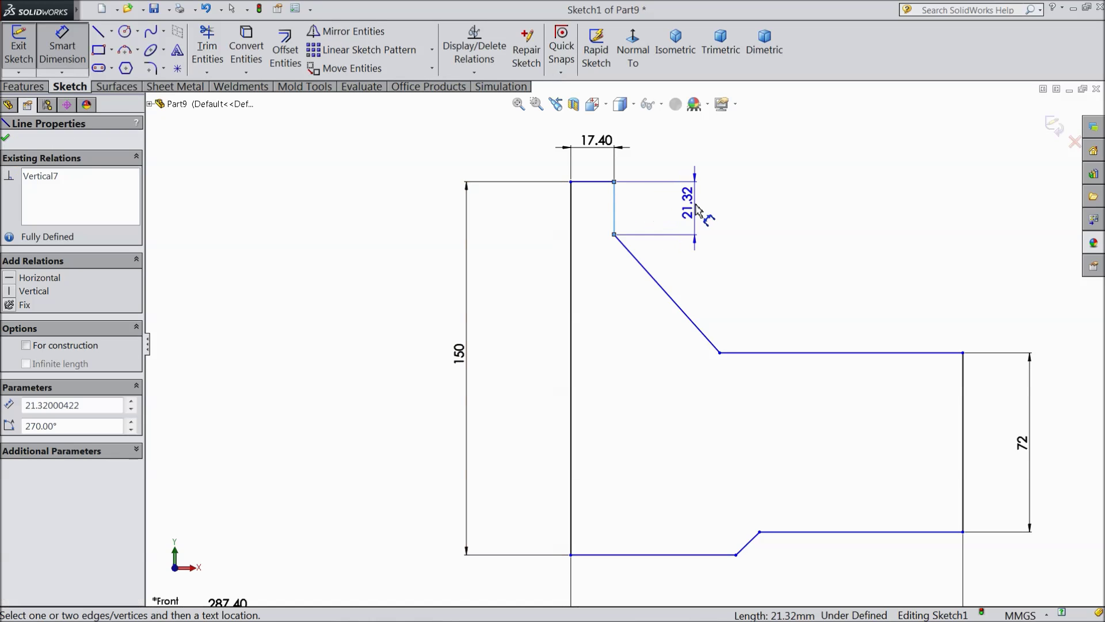
{"action": "left_click", "coordinate": [706, 216]}
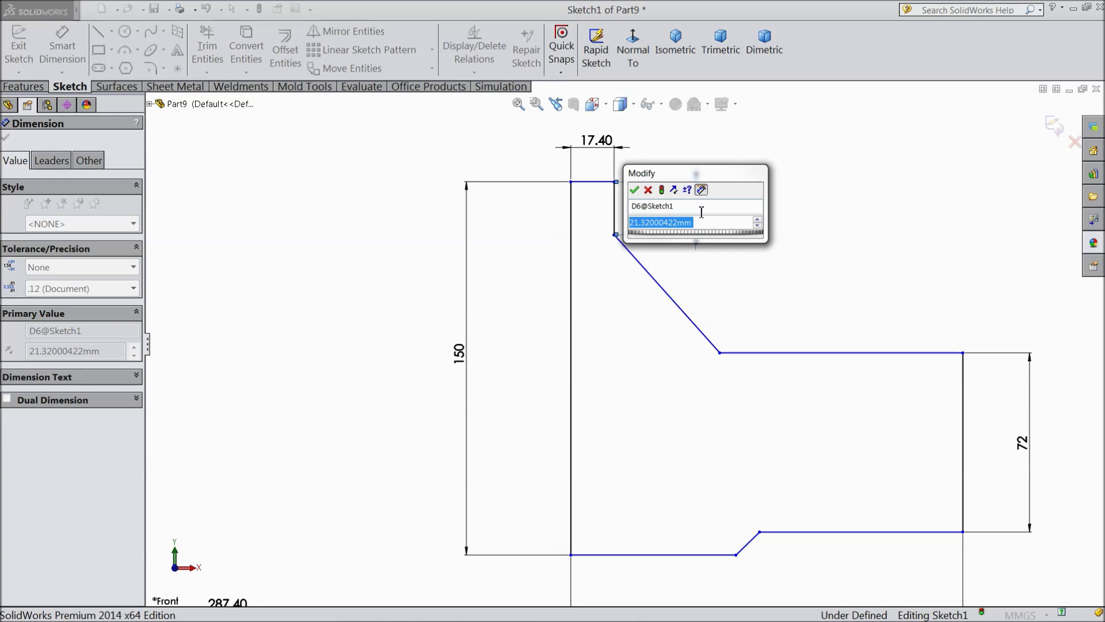
{"action": "type", "text": "20"}
{"action": "left_click", "coordinate": [635, 191]}
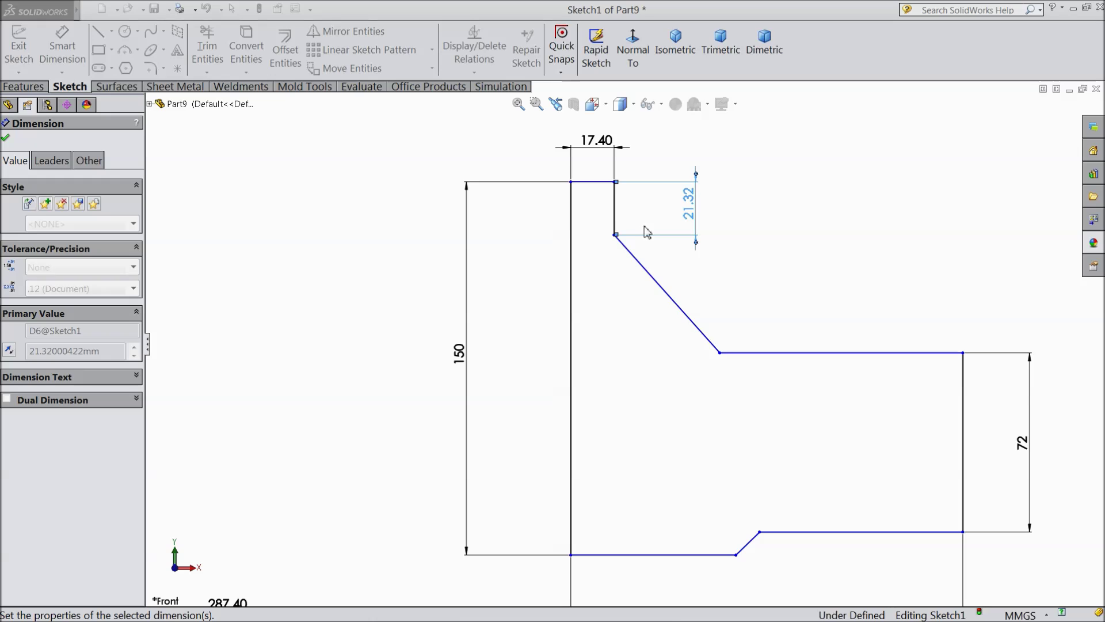
Step: Dimension the angle between the short upper vertical line and the sloped line to 128°
{"action": "left_click", "coordinate": [614, 216]}
{"action": "left_click", "coordinate": [652, 275]}
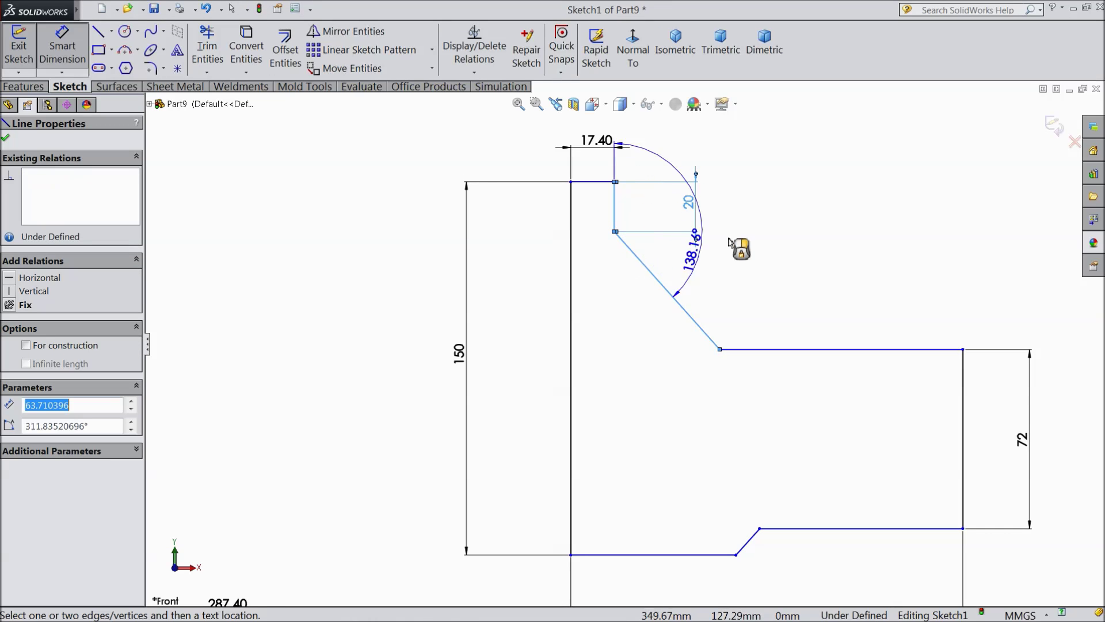
{"action": "left_click", "coordinate": [766, 241]}
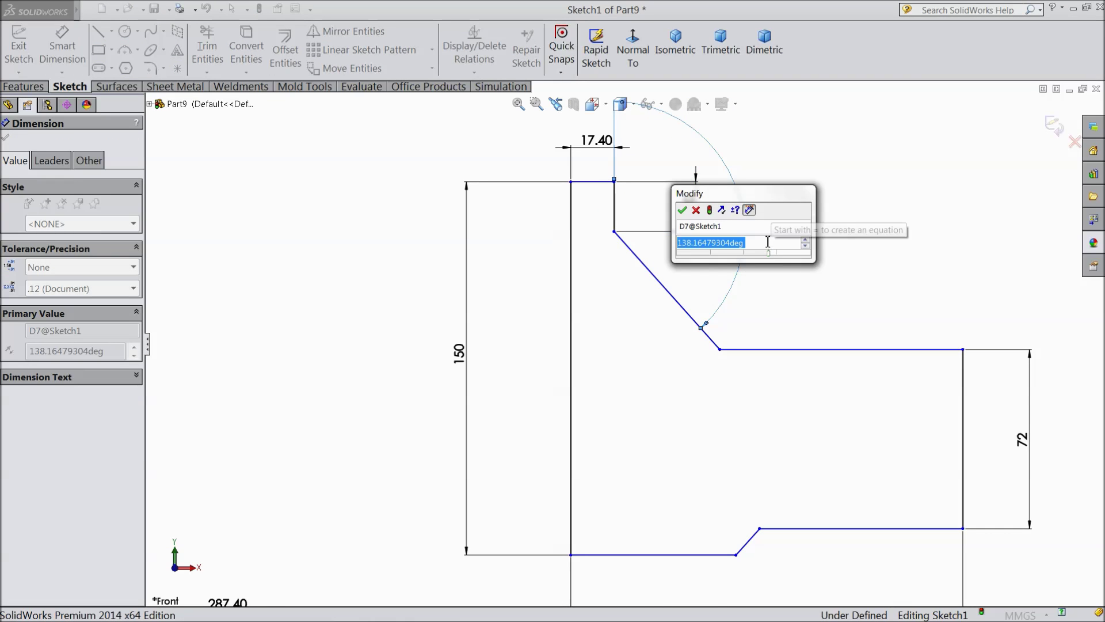
{"action": "type", "text": "128"}
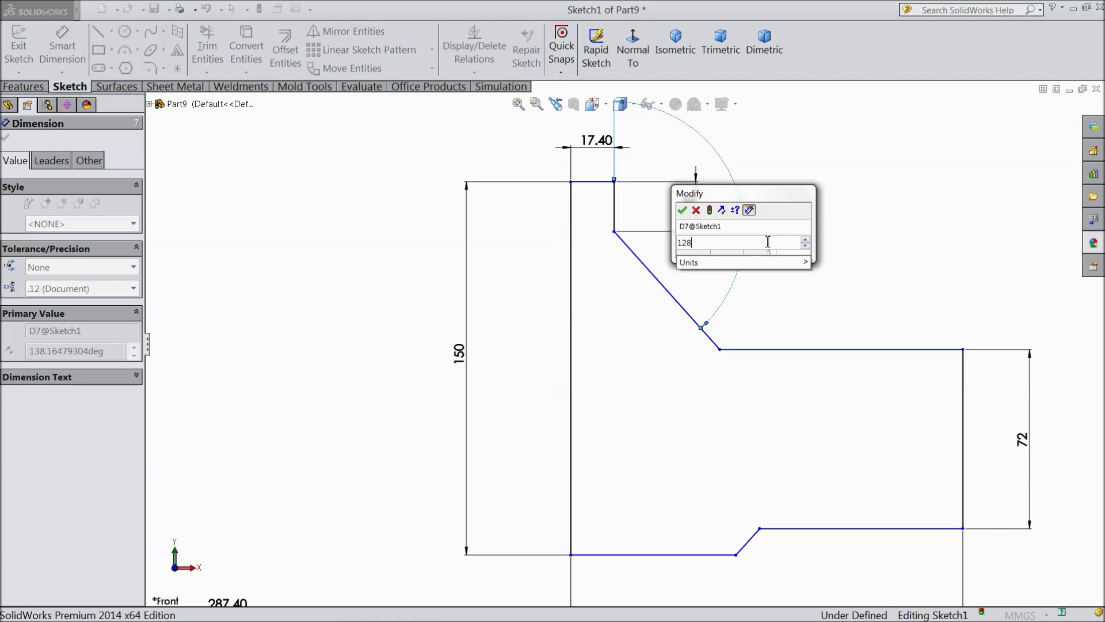
{"action": "left_click", "coordinate": [682, 210]}
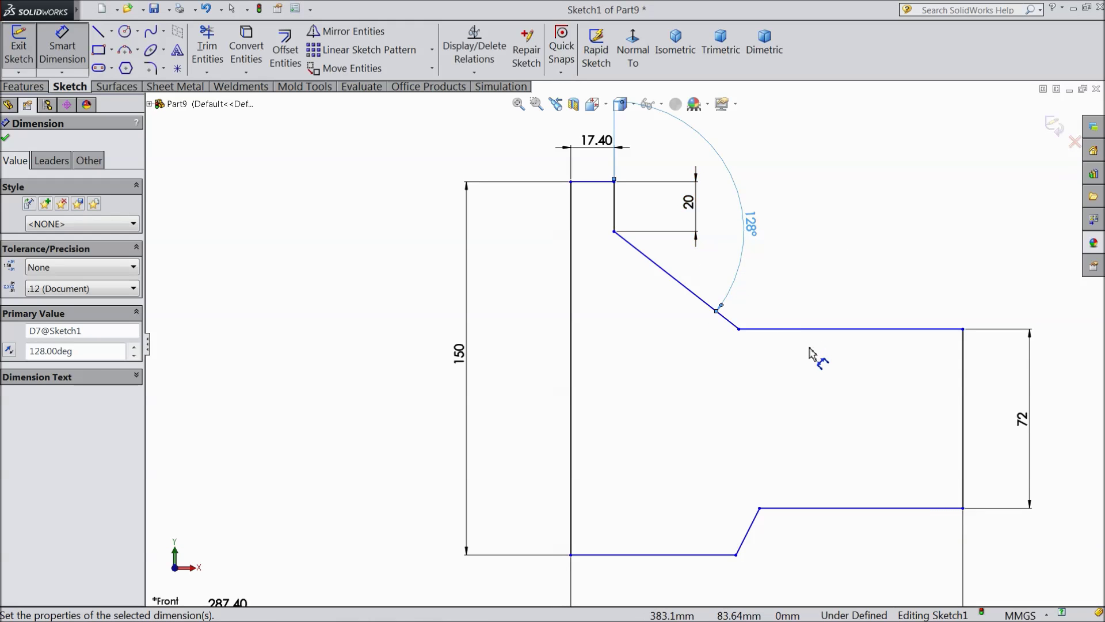
Step: Dimension the vertical offset between the profile's two lower horizontal edges to 5 mm
{"action": "scroll", "coordinate": [808, 348], "scroll_direction": "up", "scroll_amount": 2}
{"action": "scroll", "coordinate": [748, 486], "scroll_direction": "down", "scroll_amount": 3}
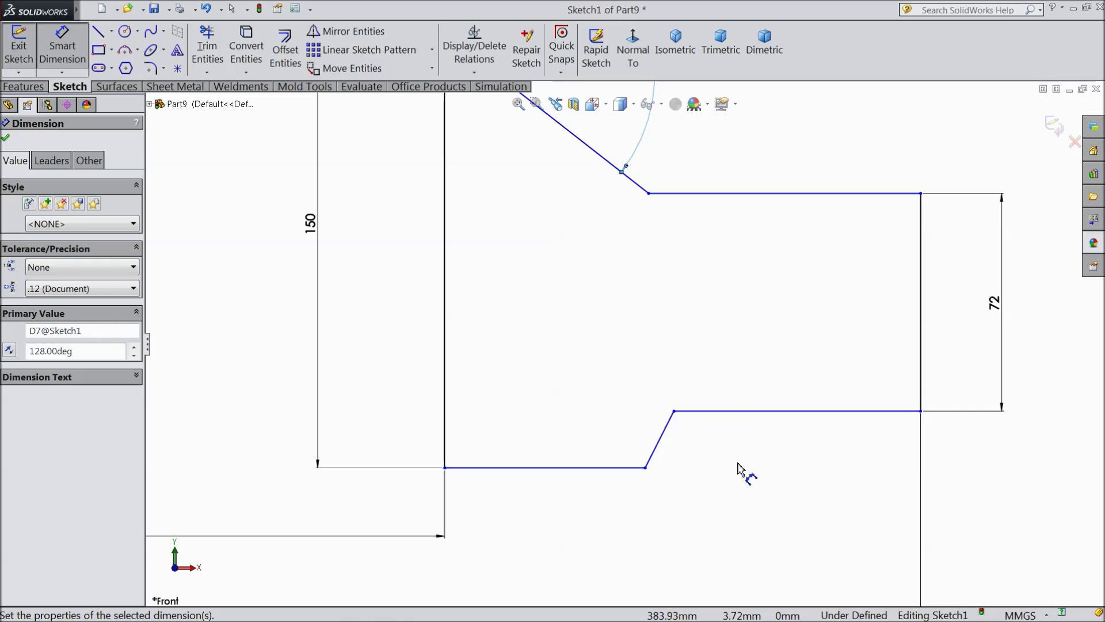
{"action": "left_click", "coordinate": [732, 411]}
{"action": "left_click", "coordinate": [605, 470]}
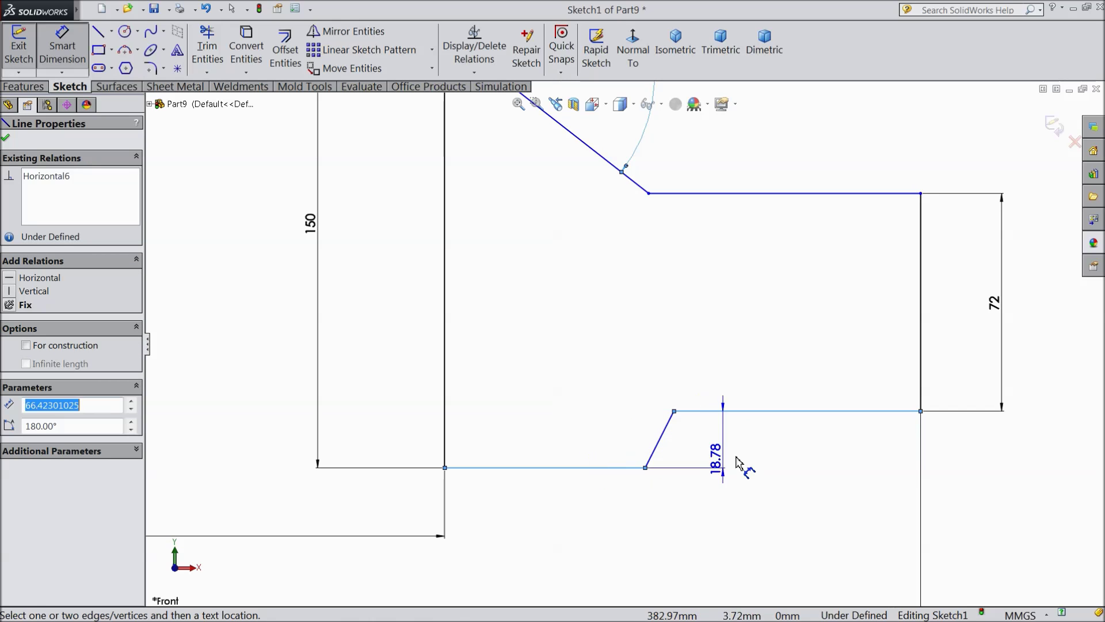
{"action": "left_click", "coordinate": [766, 452]}
{"action": "type", "text": "5"}
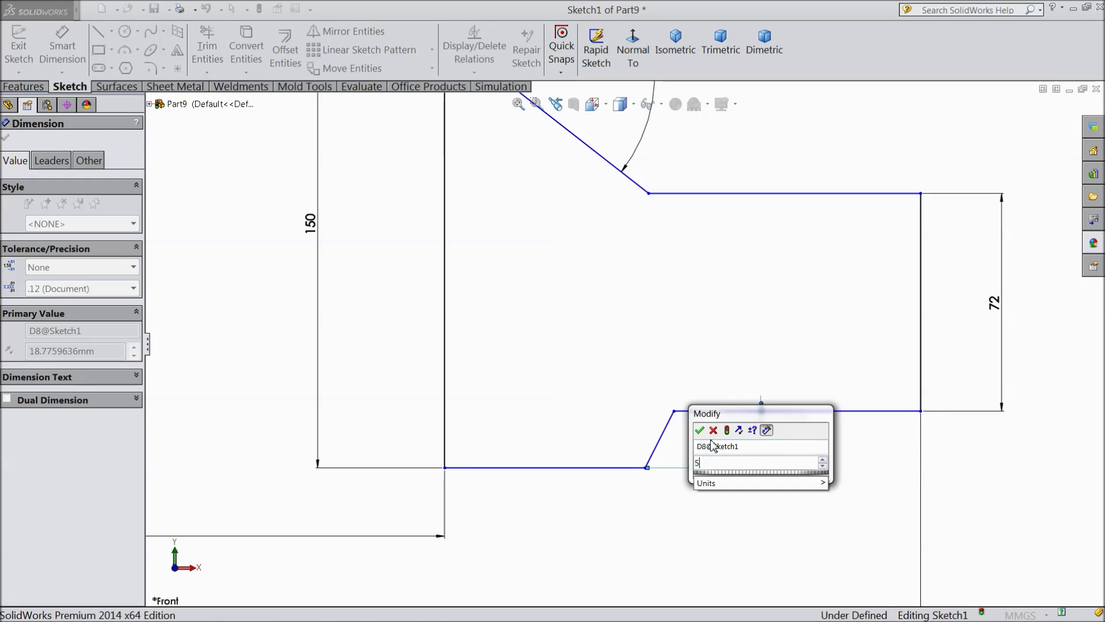
{"action": "left_click", "coordinate": [700, 430]}
Step: Dimension the angle between the short lower sloped line and the adjoining bottom edge to 135°
{"action": "left_click", "coordinate": [665, 459]}
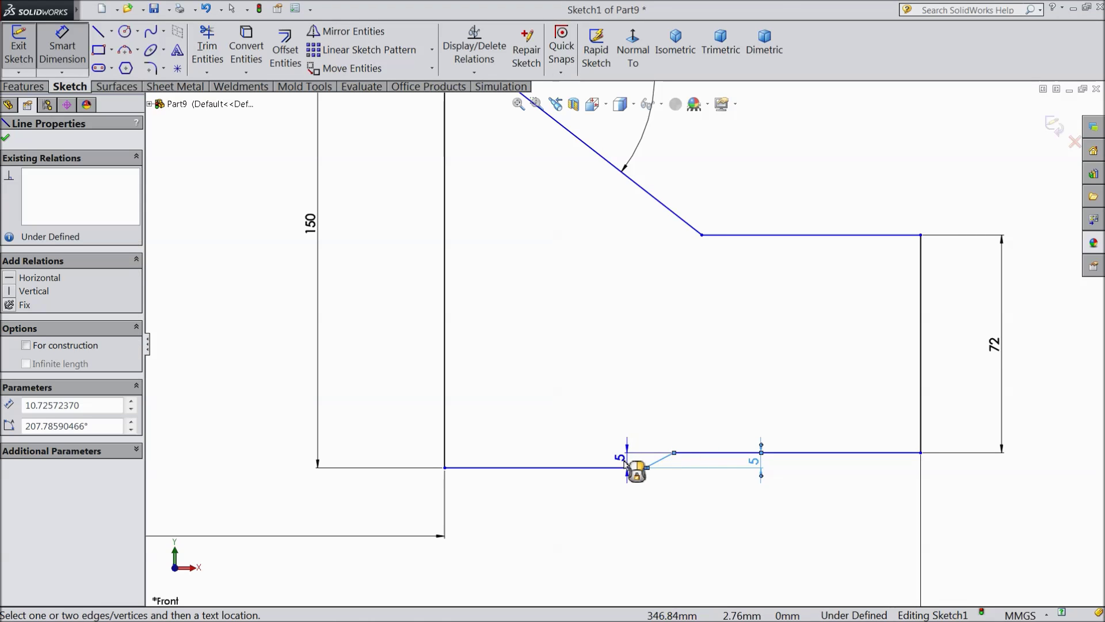
{"action": "left_click", "coordinate": [627, 467]}
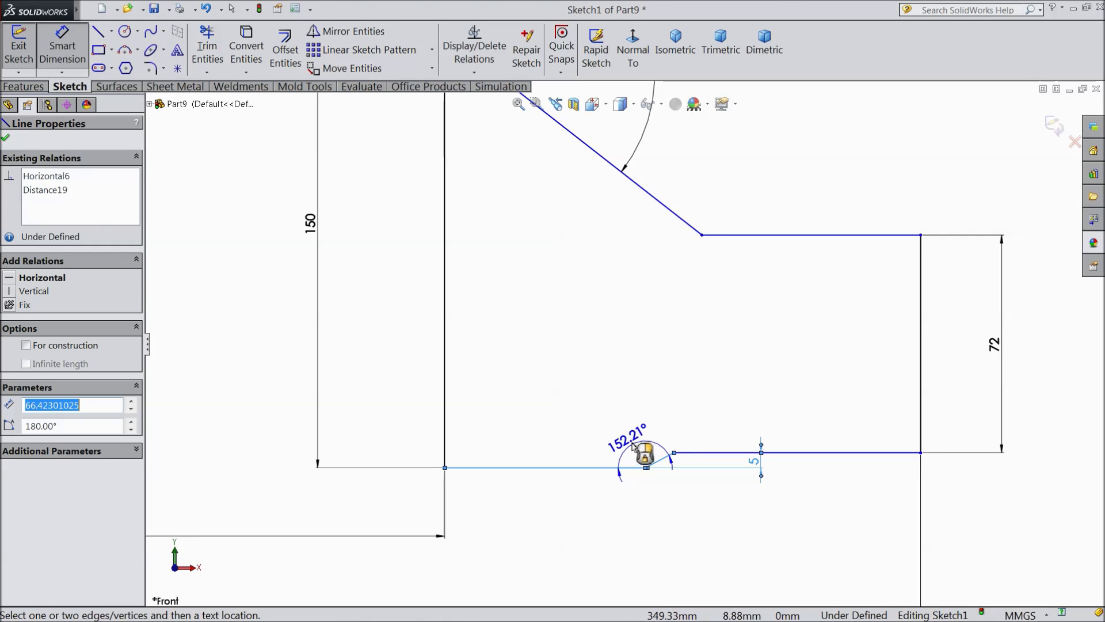
{"action": "left_click", "coordinate": [633, 403]}
{"action": "type", "text": "135"}
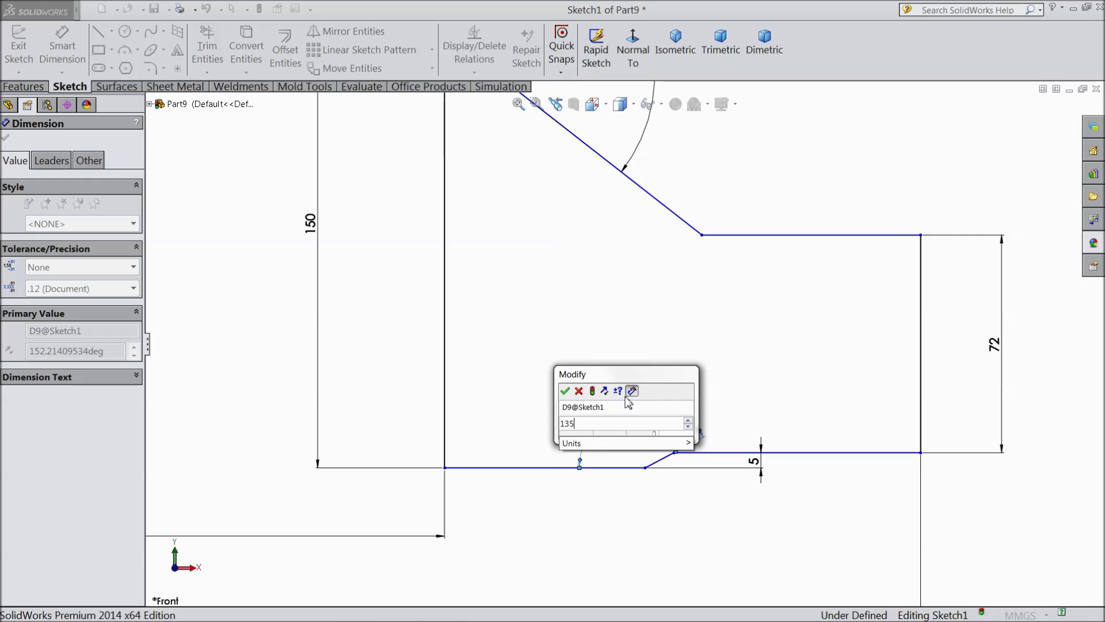
{"action": "left_click", "coordinate": [565, 391]}
Step: Dimension the length of the profile's lowest horizontal edge to 82.6 mm
{"action": "scroll", "coordinate": [614, 446], "scroll_direction": "down", "scroll_amount": 5}
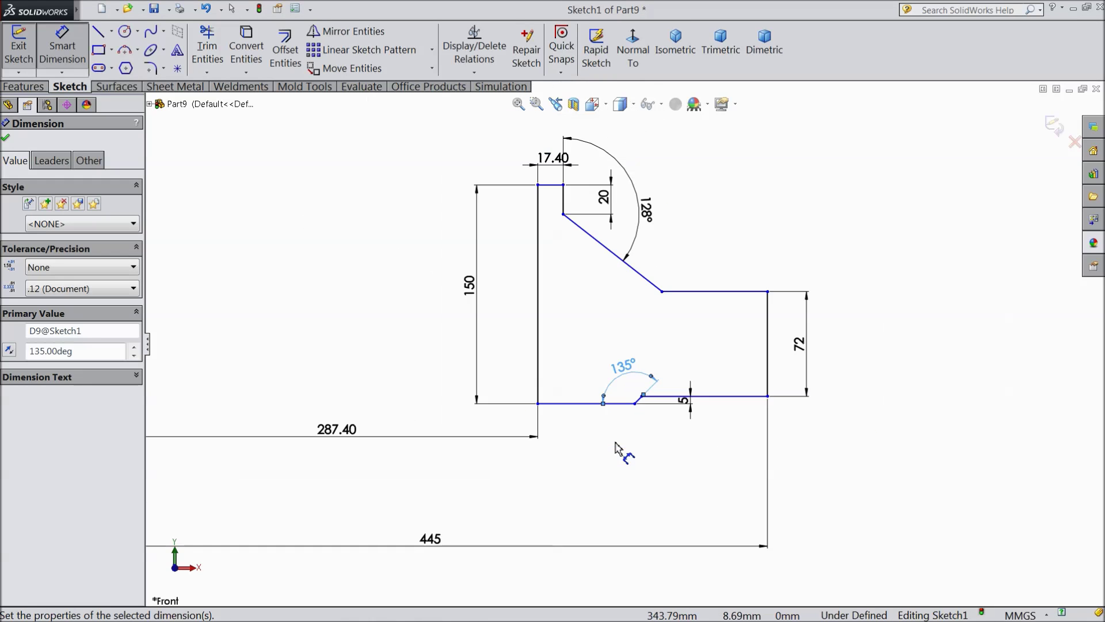
{"action": "scroll", "coordinate": [615, 447], "scroll_direction": "up", "scroll_amount": 2}
{"action": "scroll", "coordinate": [615, 440], "scroll_direction": "up", "scroll_amount": 3}
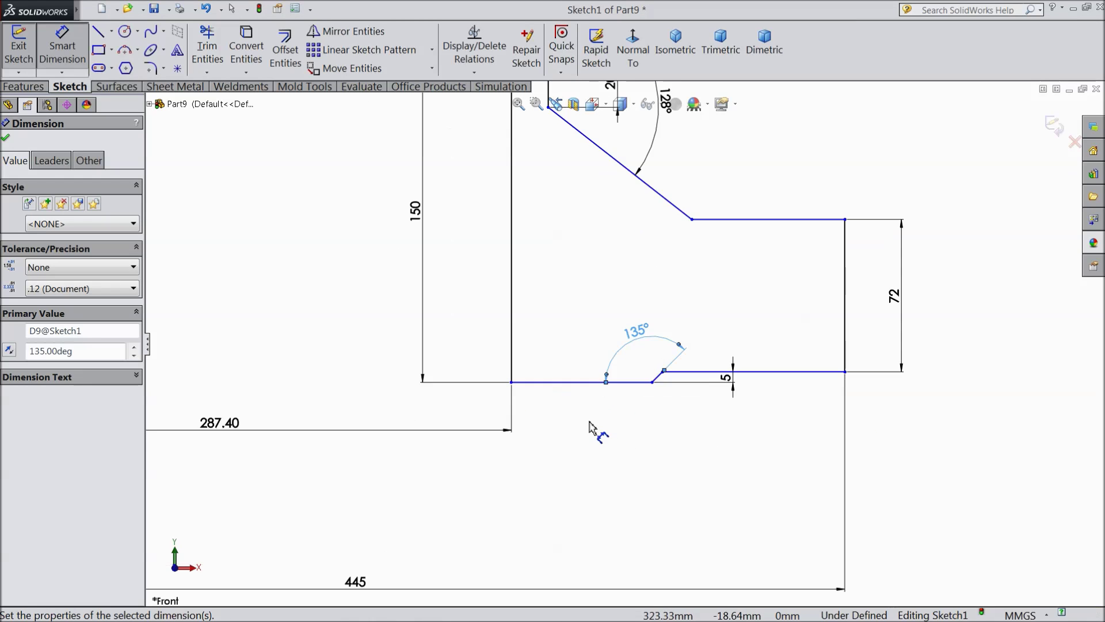
{"action": "left_click", "coordinate": [589, 373]}
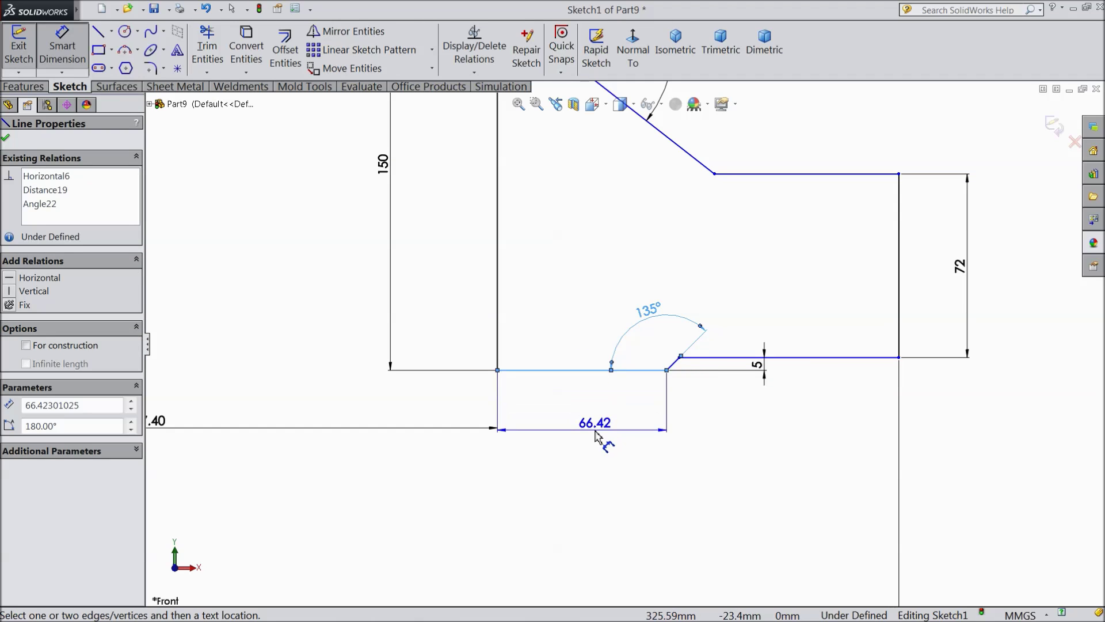
{"action": "left_click", "coordinate": [597, 431]}
{"action": "type", "text": "82"}
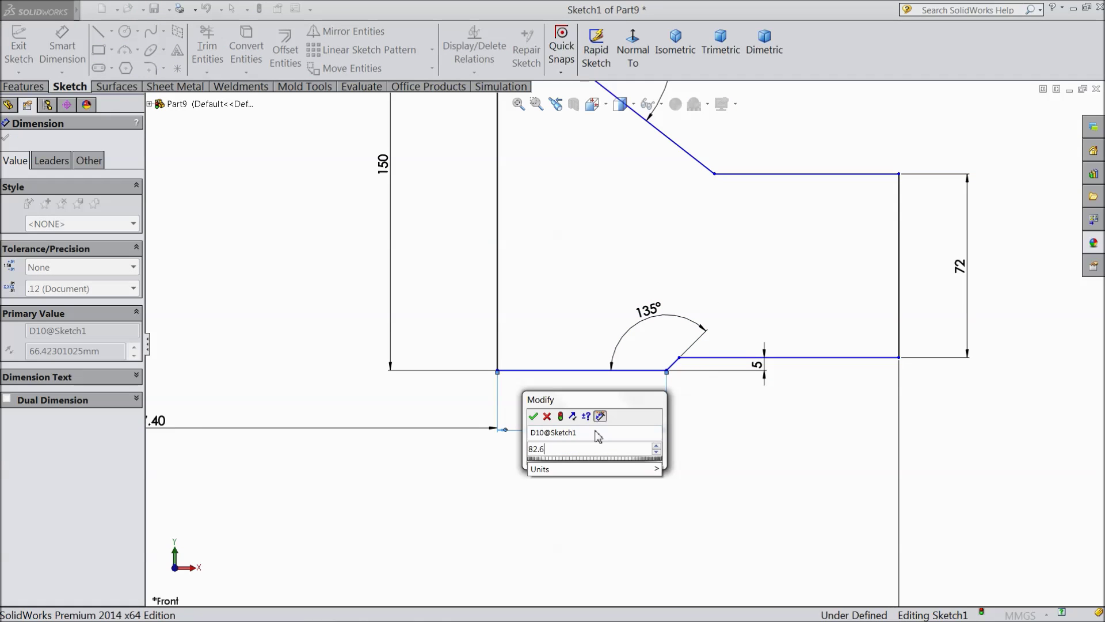
{"action": "type", "text": ".6"}
{"action": "left_click", "coordinate": [533, 416]}
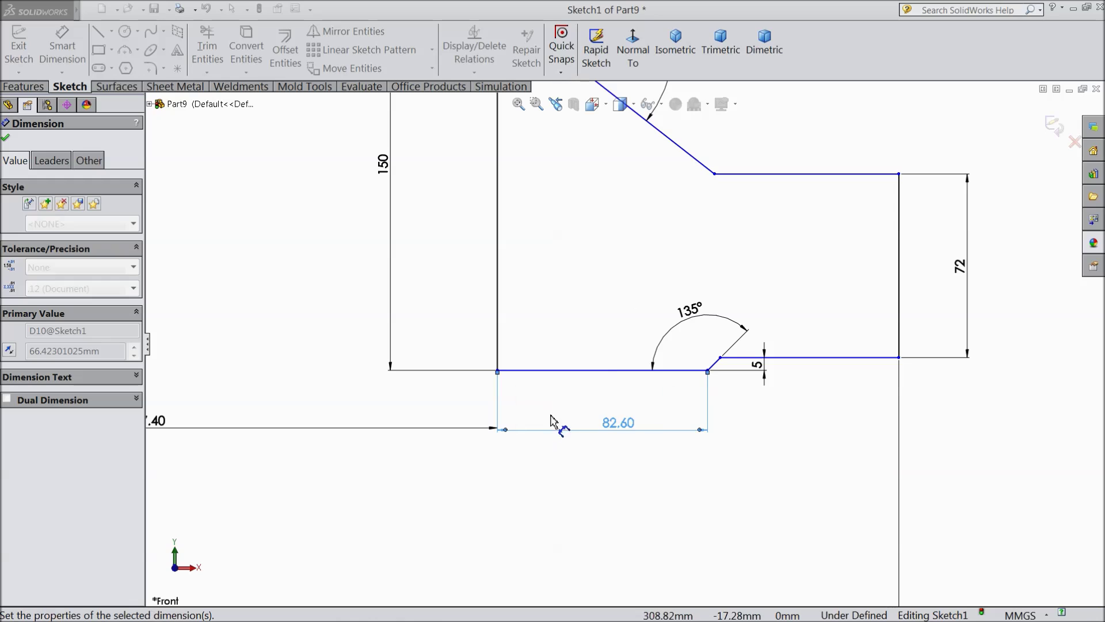
Step: Add a driven length dimension to the horizontal shoulder edge above the 72 mm vertical edge
{"action": "scroll", "coordinate": [715, 395], "scroll_direction": "down", "scroll_amount": 3}
{"action": "scroll", "coordinate": [712, 398], "scroll_direction": "down", "scroll_amount": 1}
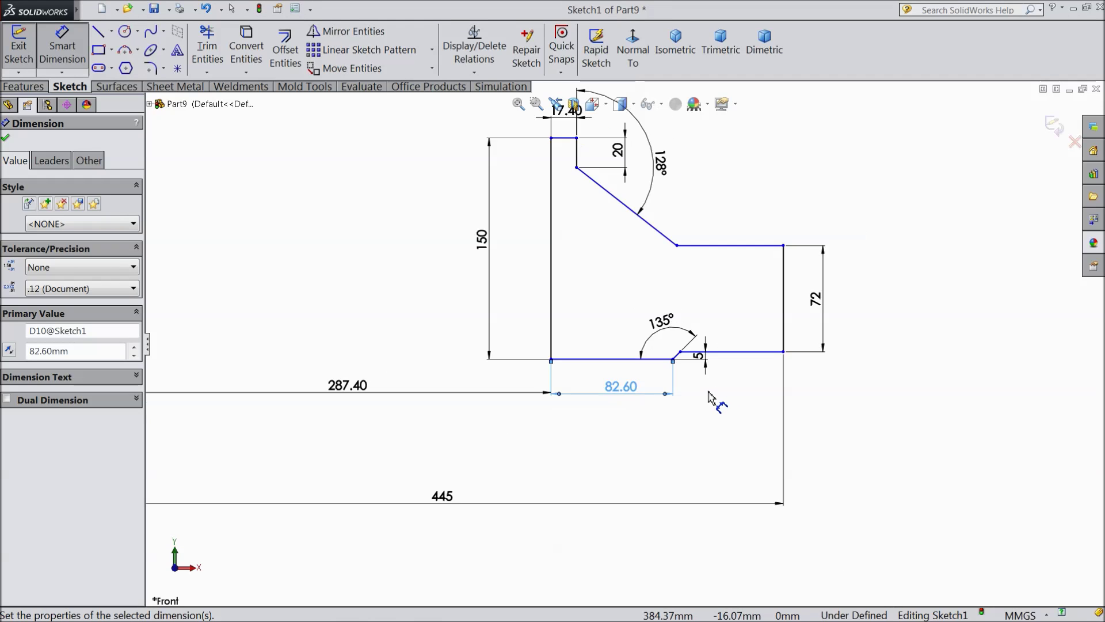
{"action": "scroll", "coordinate": [714, 403], "scroll_direction": "up", "scroll_amount": 1}
{"action": "scroll", "coordinate": [602, 242], "scroll_direction": "up", "scroll_amount": 1}
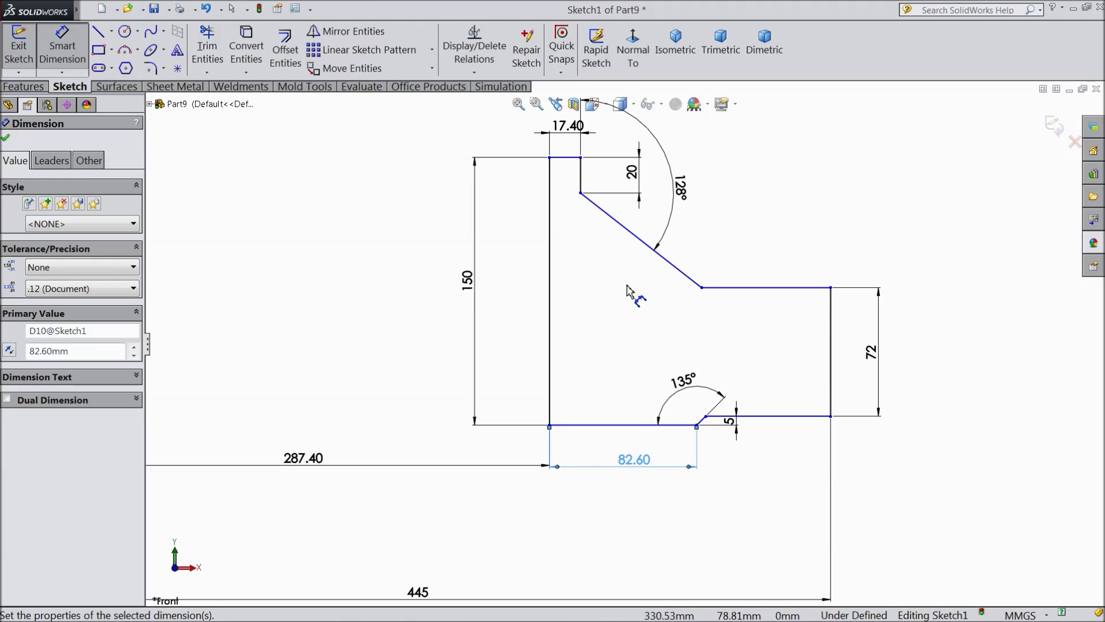
{"action": "scroll", "coordinate": [723, 236], "scroll_direction": "up", "scroll_amount": 1}
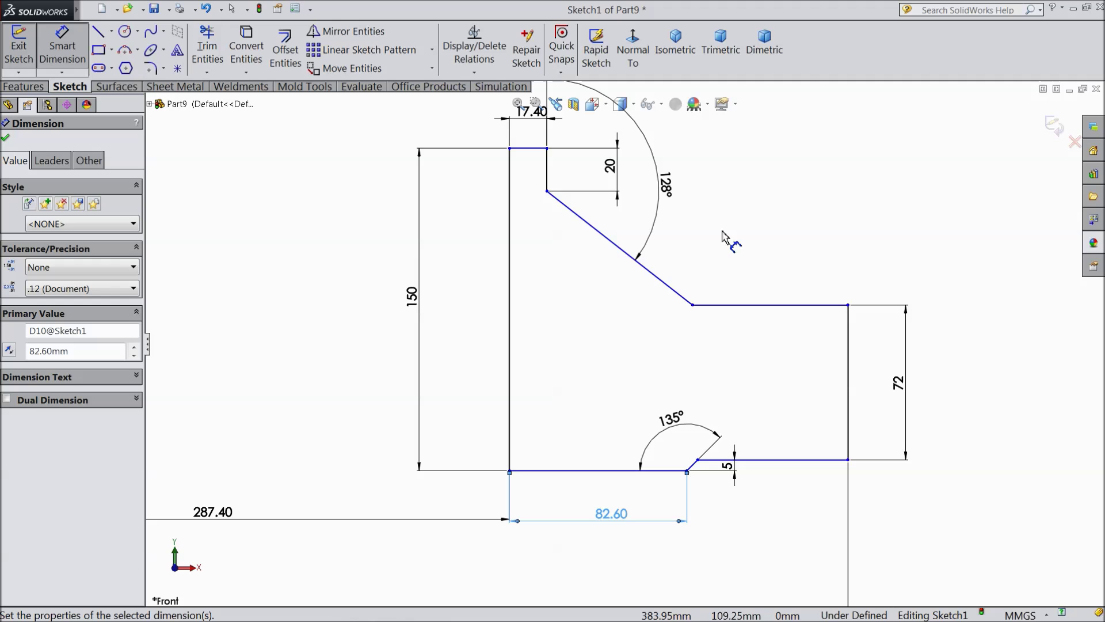
{"action": "left_click", "coordinate": [763, 311]}
{"action": "left_click", "coordinate": [767, 351]}
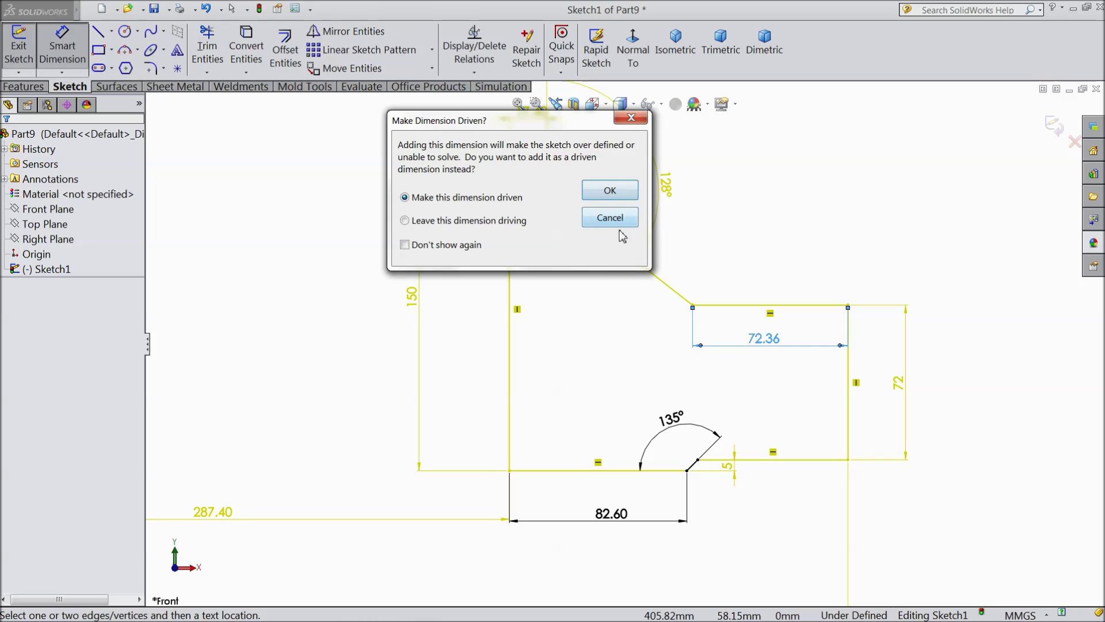
{"action": "left_click", "coordinate": [610, 191]}
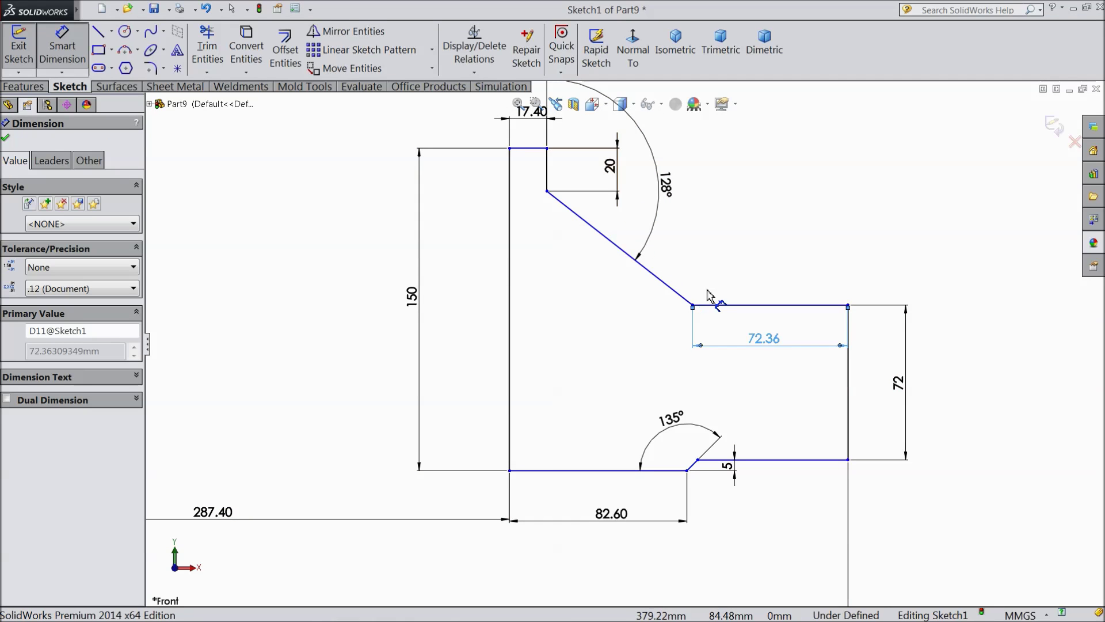
Step: Add a driven angle dimension between the long sloped line and the horizontal shoulder edge
{"action": "scroll", "coordinate": [699, 314], "scroll_direction": "up", "scroll_amount": 1}
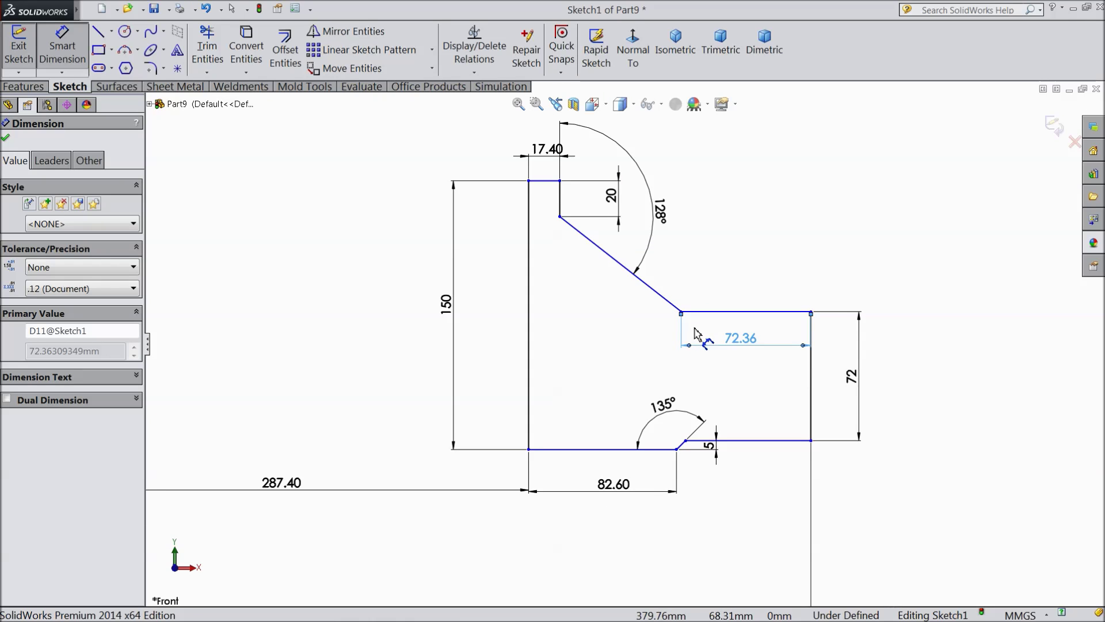
{"action": "scroll", "coordinate": [701, 349], "scroll_direction": "up", "scroll_amount": 2}
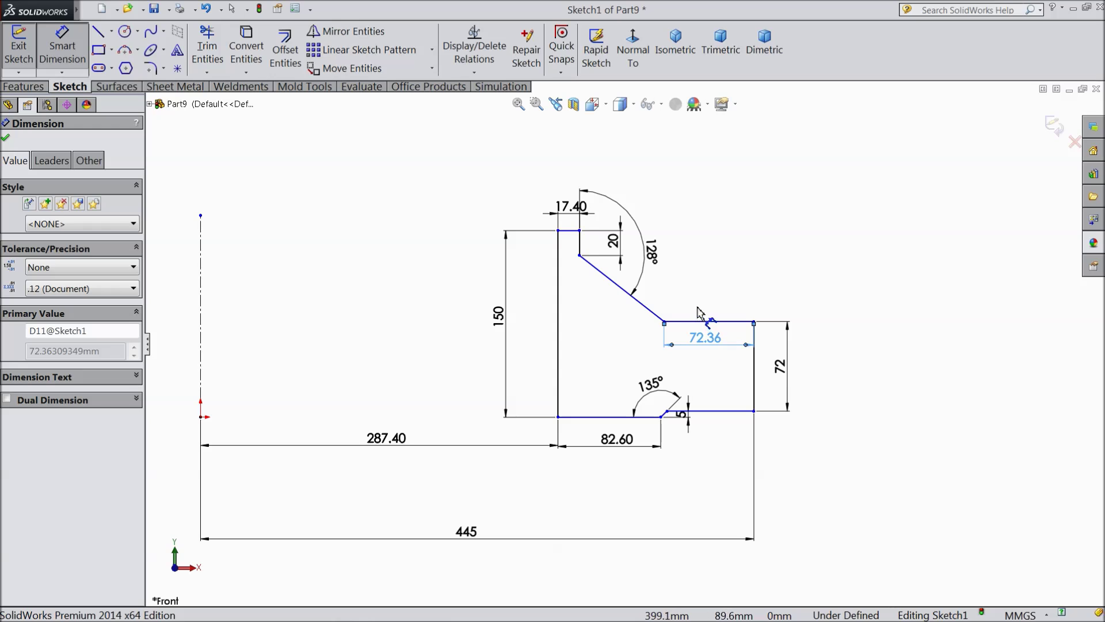
{"action": "scroll", "coordinate": [694, 311], "scroll_direction": "down", "scroll_amount": 1}
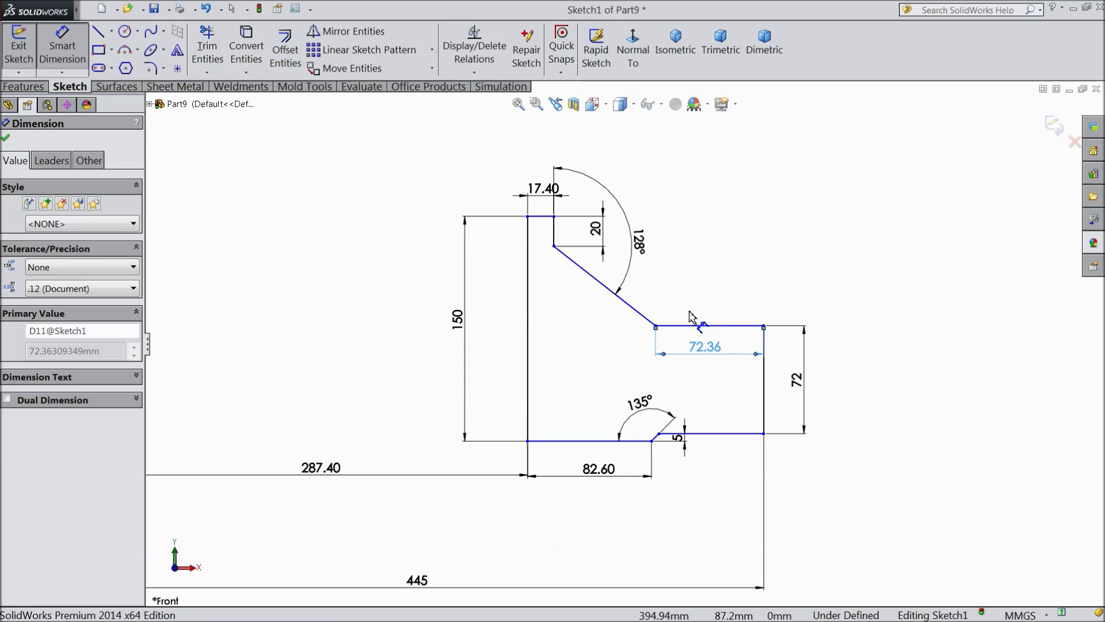
{"action": "scroll", "coordinate": [691, 317], "scroll_direction": "down", "scroll_amount": 2}
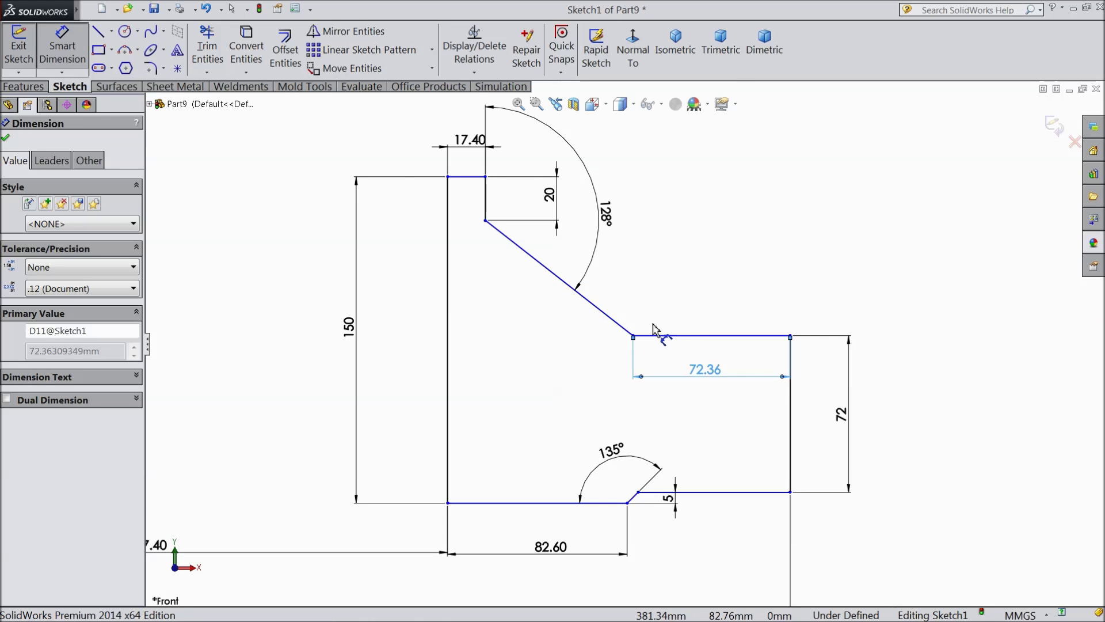
{"action": "scroll", "coordinate": [654, 328], "scroll_direction": "down", "scroll_amount": 3}
{"action": "left_click", "coordinate": [647, 347]}
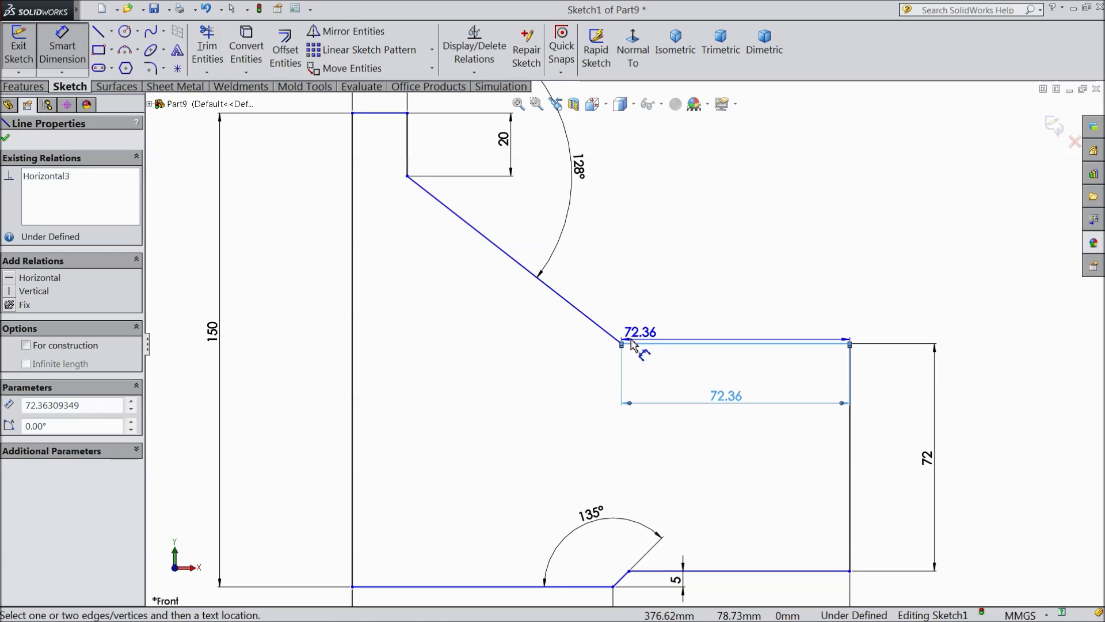
{"action": "left_click", "coordinate": [597, 327]}
{"action": "left_click", "coordinate": [632, 309]}
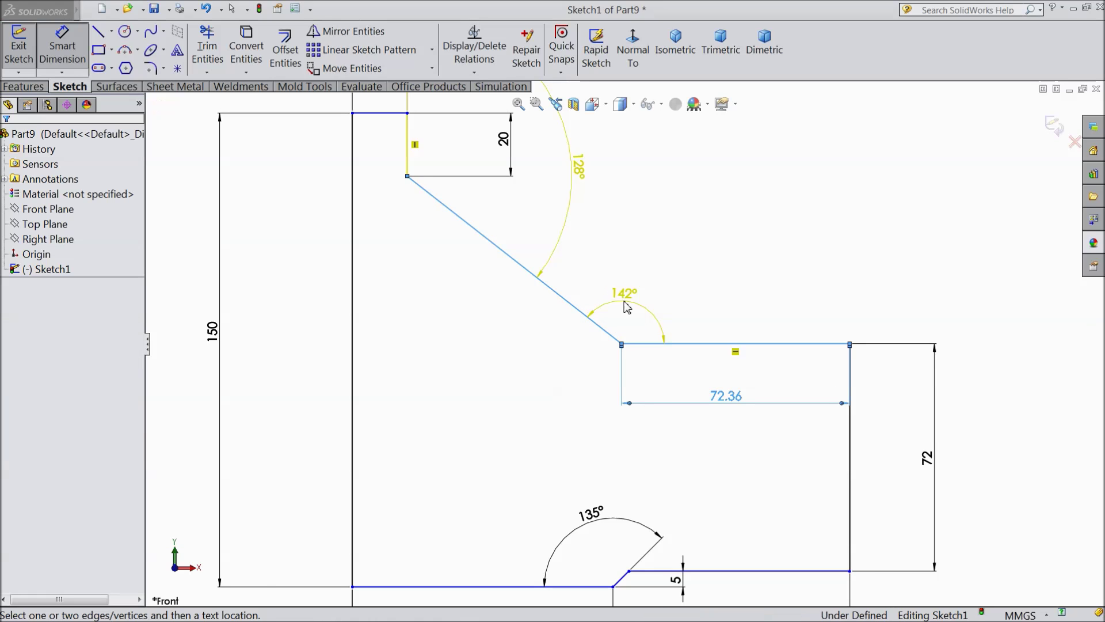
{"action": "left_click", "coordinate": [610, 190]}
{"action": "key", "text": "f"}
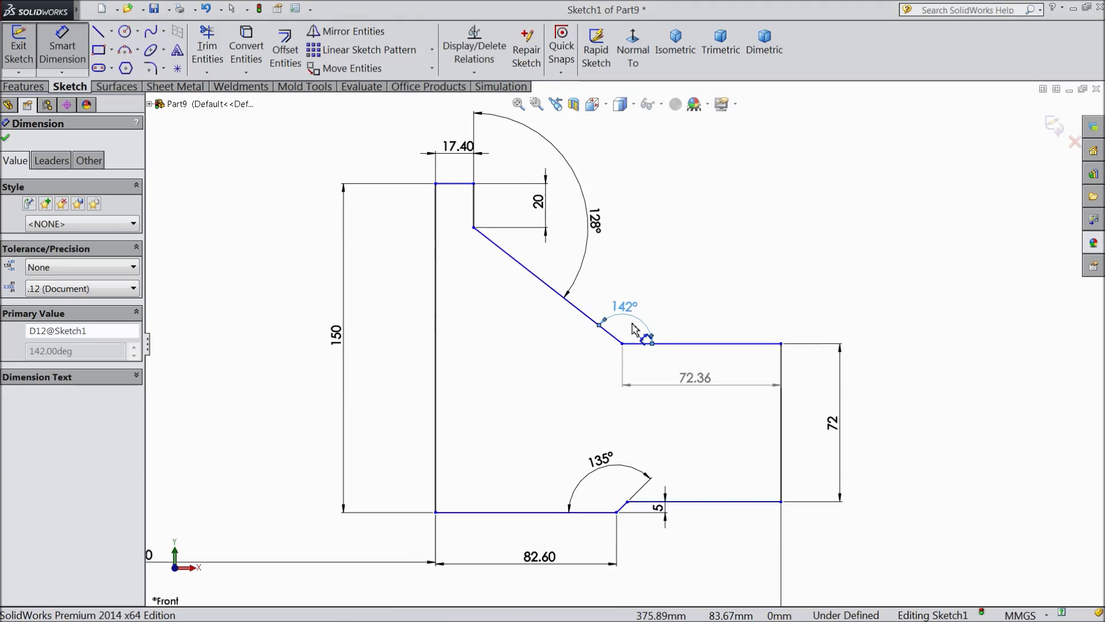
Step: Add a 12 mm sketch fillet at the corner between the long sloped line and the shoulder edge
{"action": "left_click", "coordinate": [151, 68]}
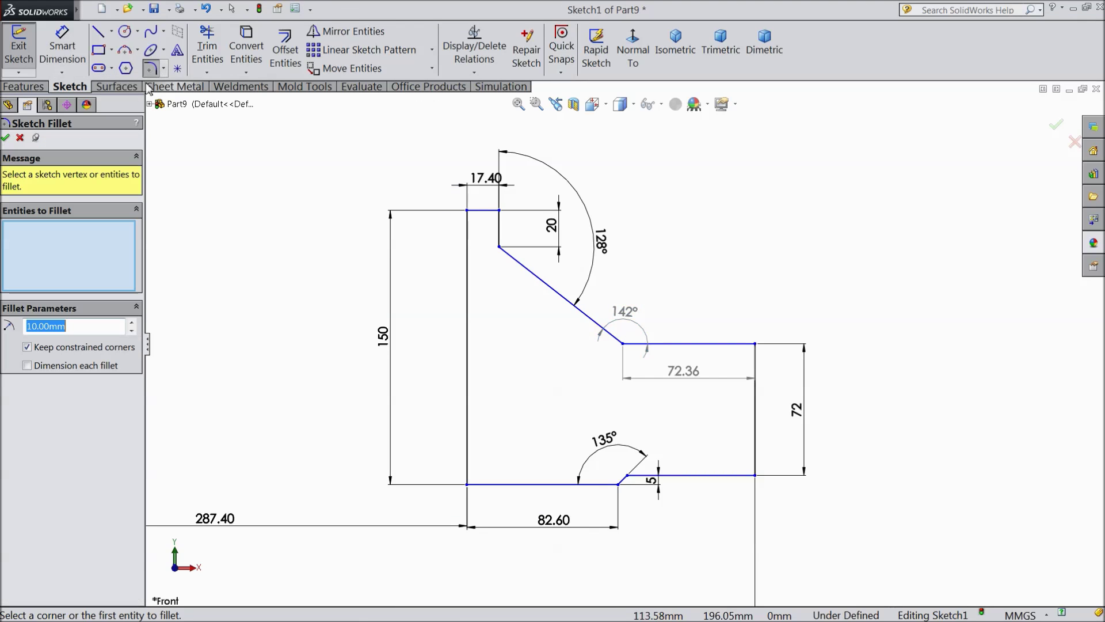
{"action": "type", "text": "12"}
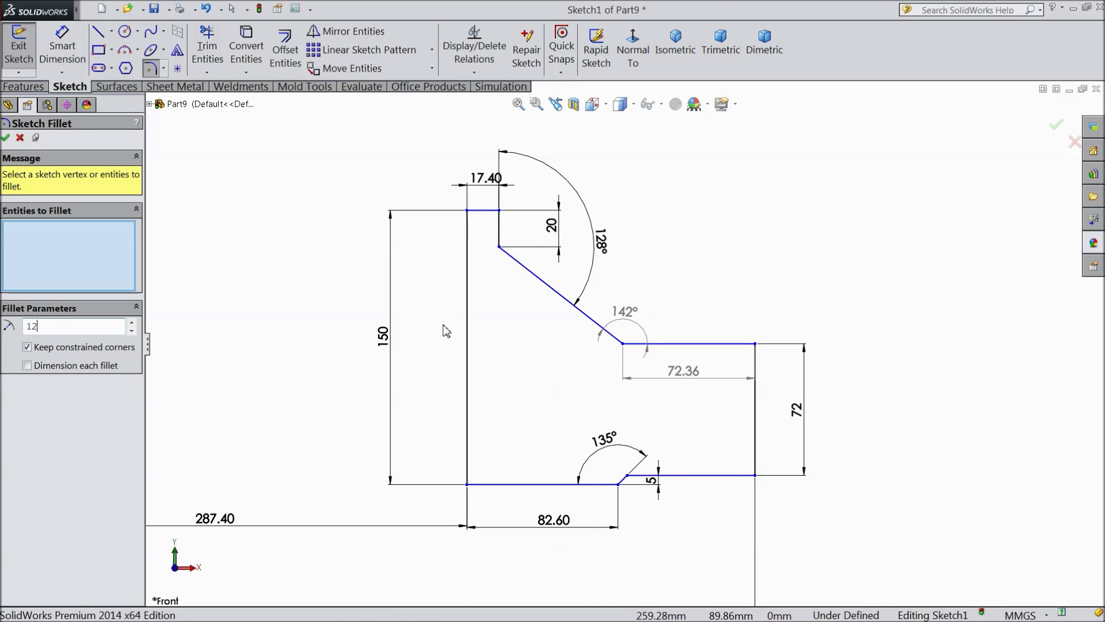
{"action": "scroll", "coordinate": [612, 346], "scroll_direction": "down", "scroll_amount": 3}
{"action": "left_click", "coordinate": [724, 355]}
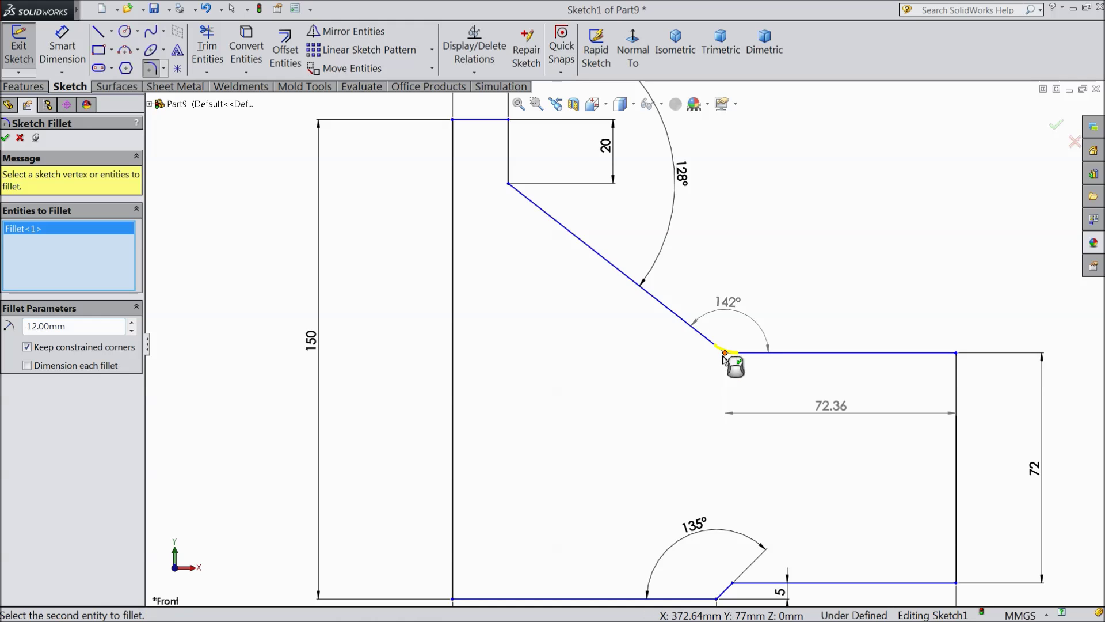
{"action": "left_click", "coordinate": [6, 138]}
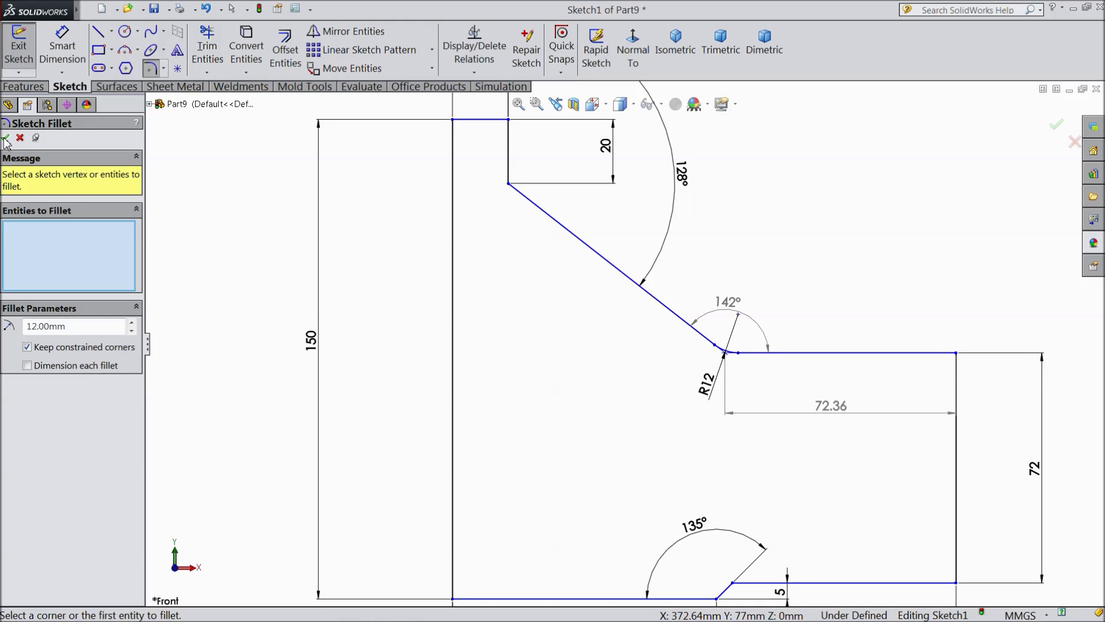
{"action": "left_click", "coordinate": [5, 138]}
{"action": "key", "text": "f"}
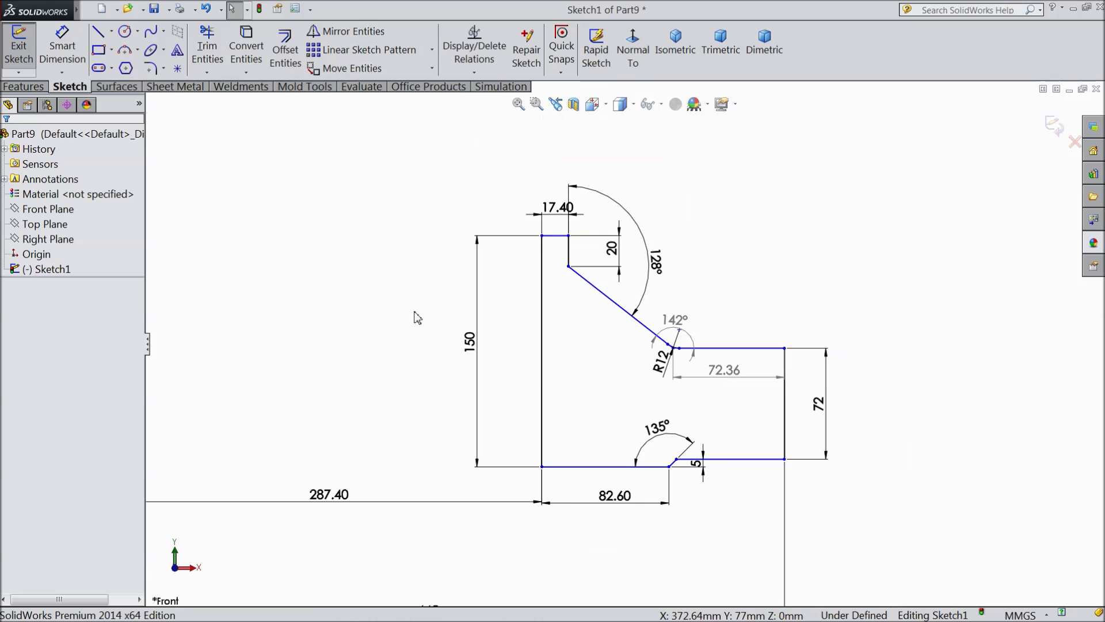
Step: Revolve the flanged ring profile a full 360 degrees about the vertical centerline
{"action": "scroll", "coordinate": [724, 451], "scroll_direction": "down", "scroll_amount": 2}
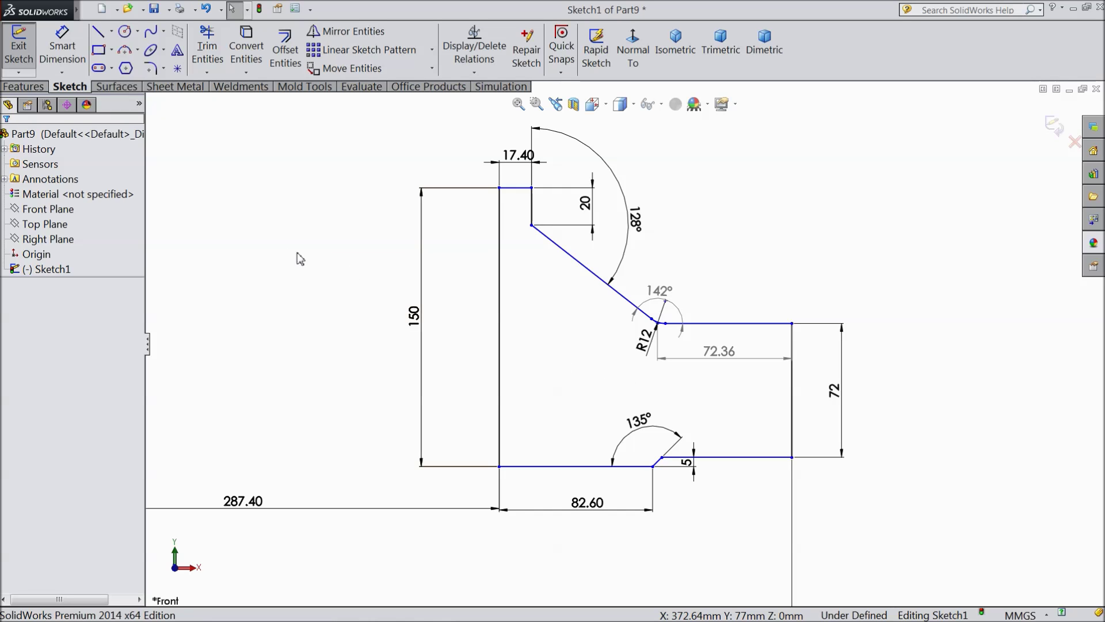
{"action": "scroll", "coordinate": [493, 299], "scroll_direction": "up", "scroll_amount": 4}
{"action": "left_click", "coordinate": [23, 86]}
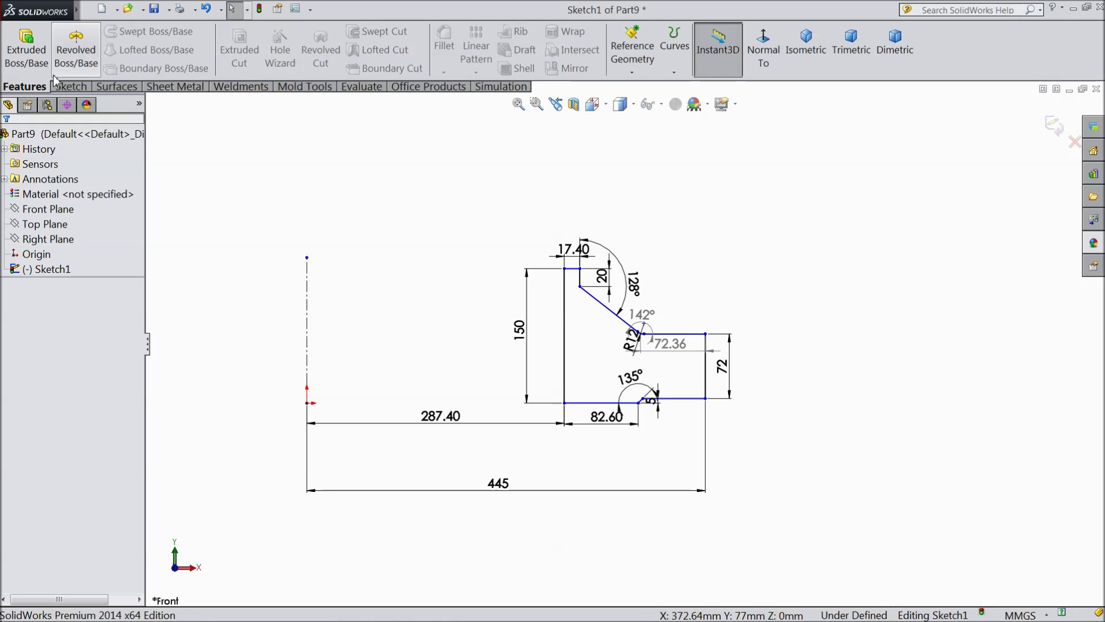
{"action": "left_click", "coordinate": [72, 58]}
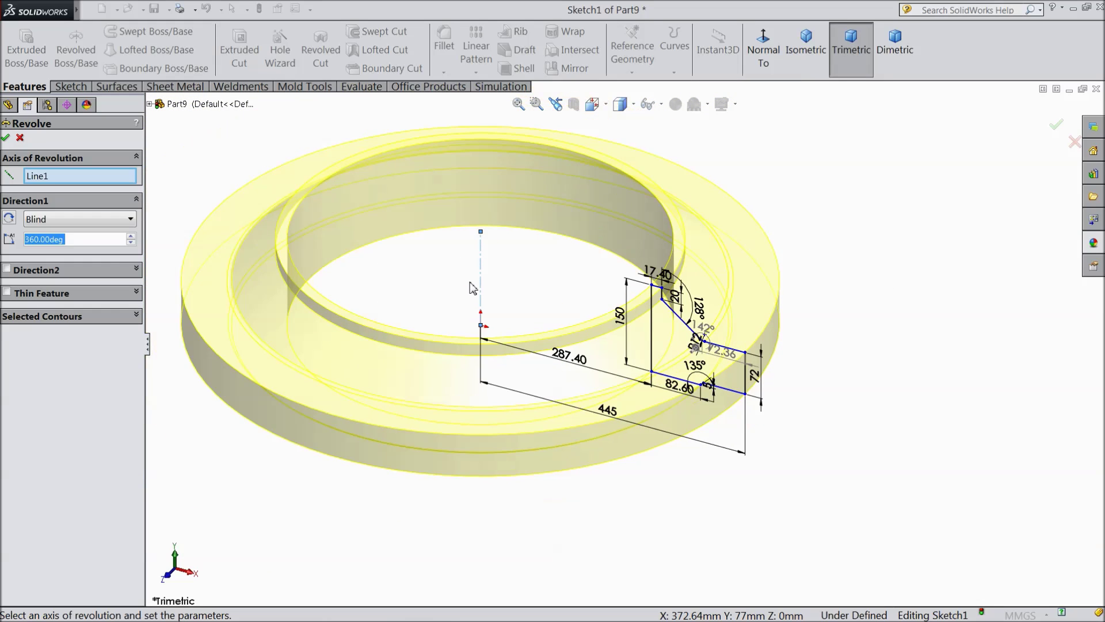
{"action": "left_click", "coordinate": [6, 138]}
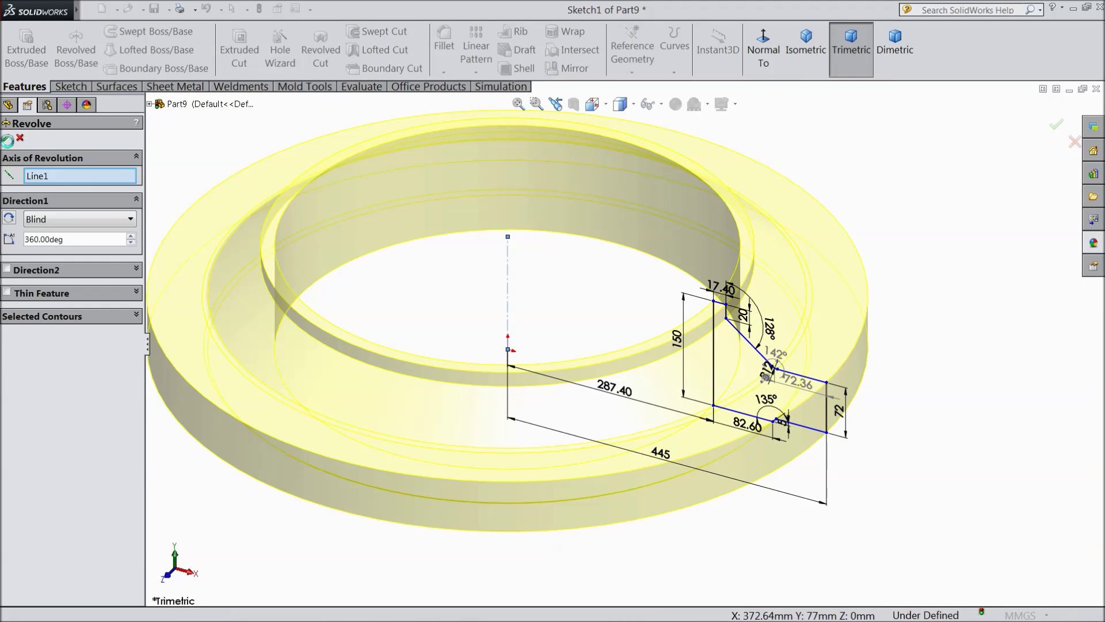
Step: Start a sketch on the outer annular face on the ring's underside and view it face-on
{"action": "key", "text": "z"}
{"action": "left_click", "coordinate": [525, 276]}
{"action": "left_click", "coordinate": [518, 460]}
{"action": "middle_click_drag", "start_coordinate": [450, 471], "coordinate": [478, 173]}
{"action": "scroll", "coordinate": [478, 232], "scroll_direction": "down", "scroll_amount": 3}
{"action": "left_click", "coordinate": [478, 228]}
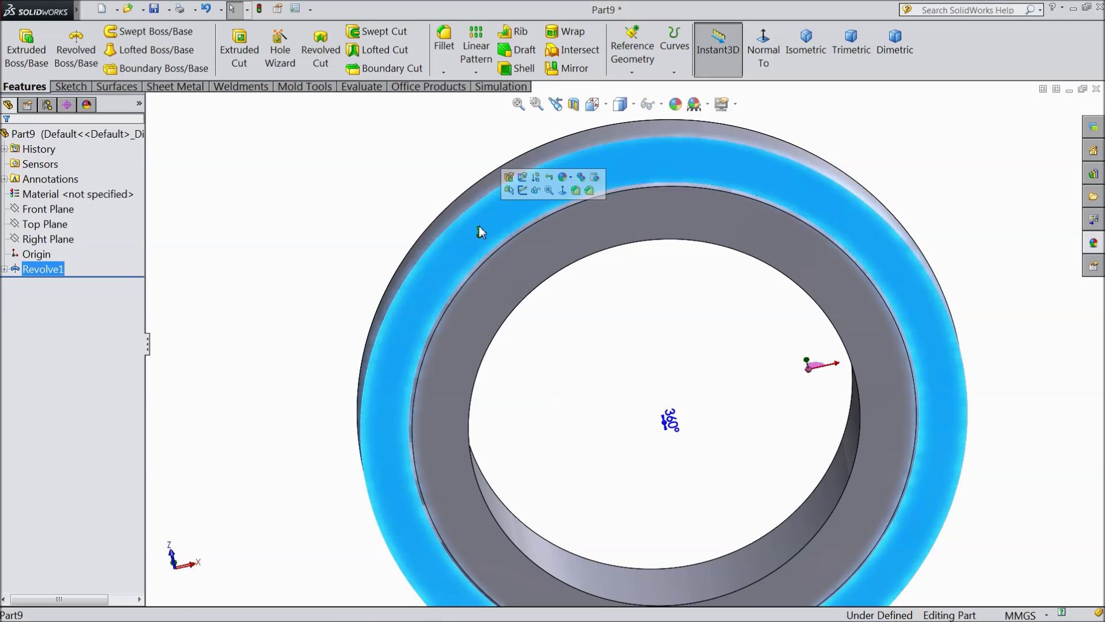
{"action": "left_click", "coordinate": [526, 194]}
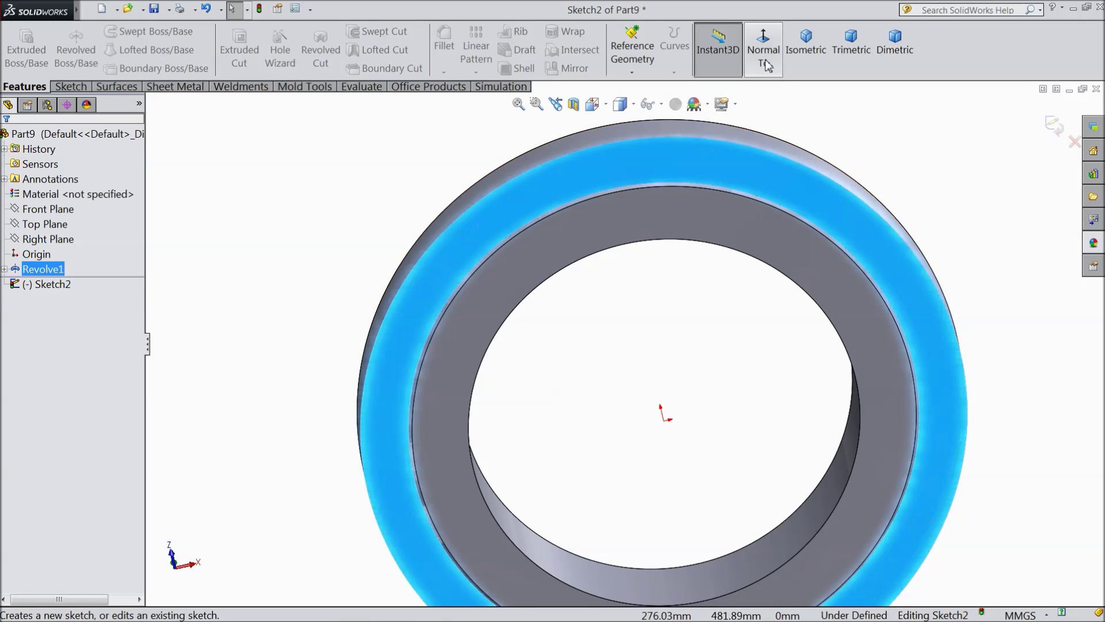
{"action": "left_click", "coordinate": [764, 49]}
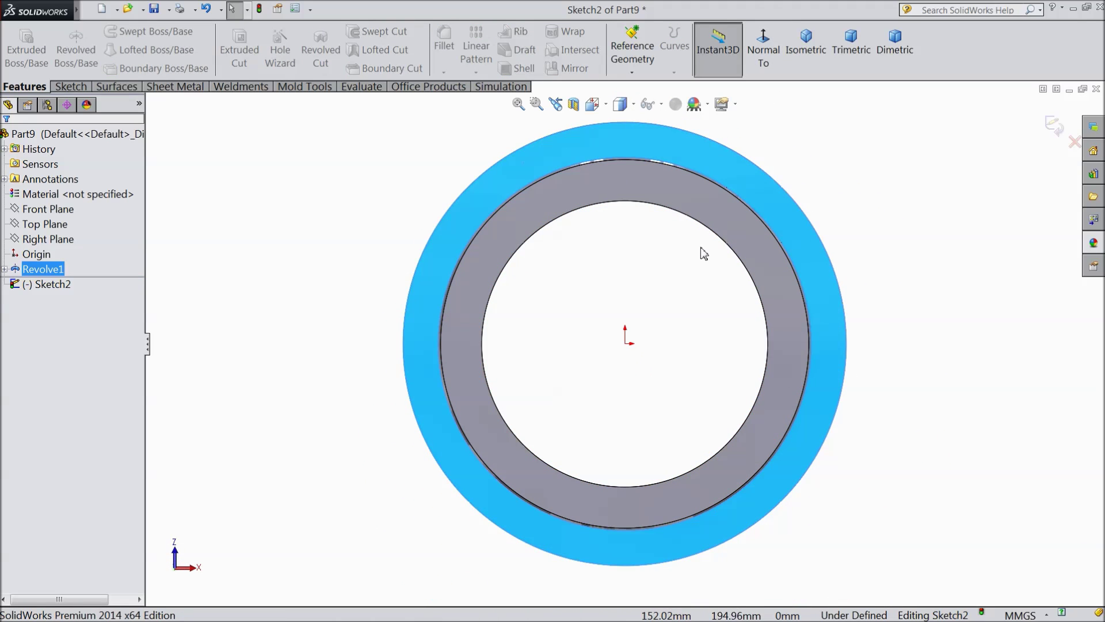
Step: Sketch a construction circle of radius 409 mm centered on the origin
{"action": "scroll", "coordinate": [703, 253], "scroll_direction": "down", "scroll_amount": 1}
{"action": "left_click", "coordinate": [70, 87]}
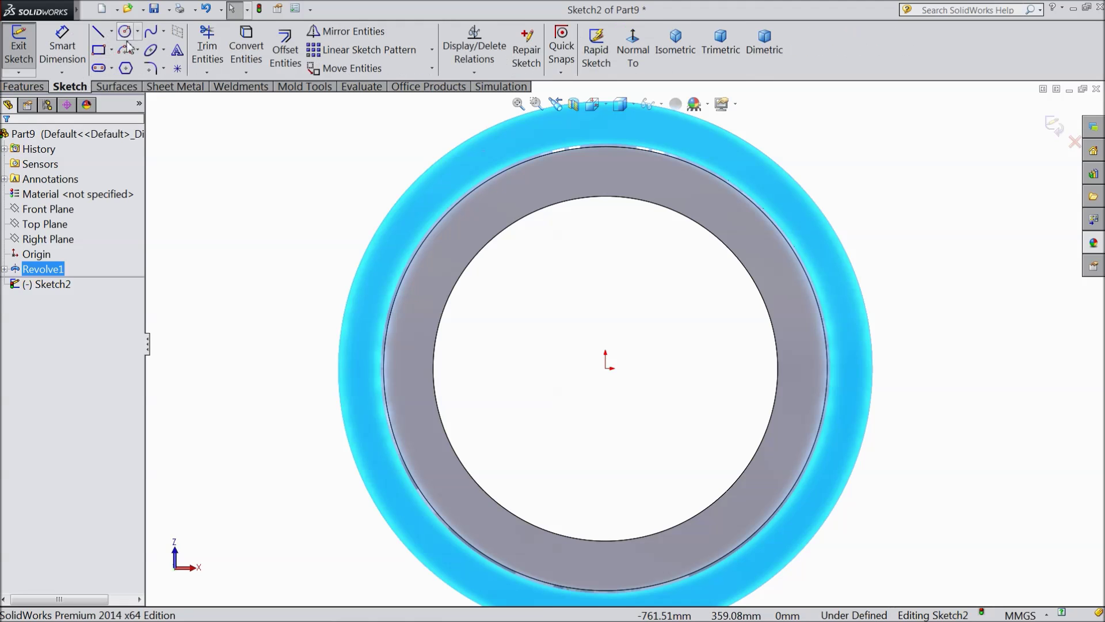
{"action": "left_click", "coordinate": [125, 31]}
{"action": "left_click", "coordinate": [605, 368]}
{"action": "left_click", "coordinate": [378, 299]}
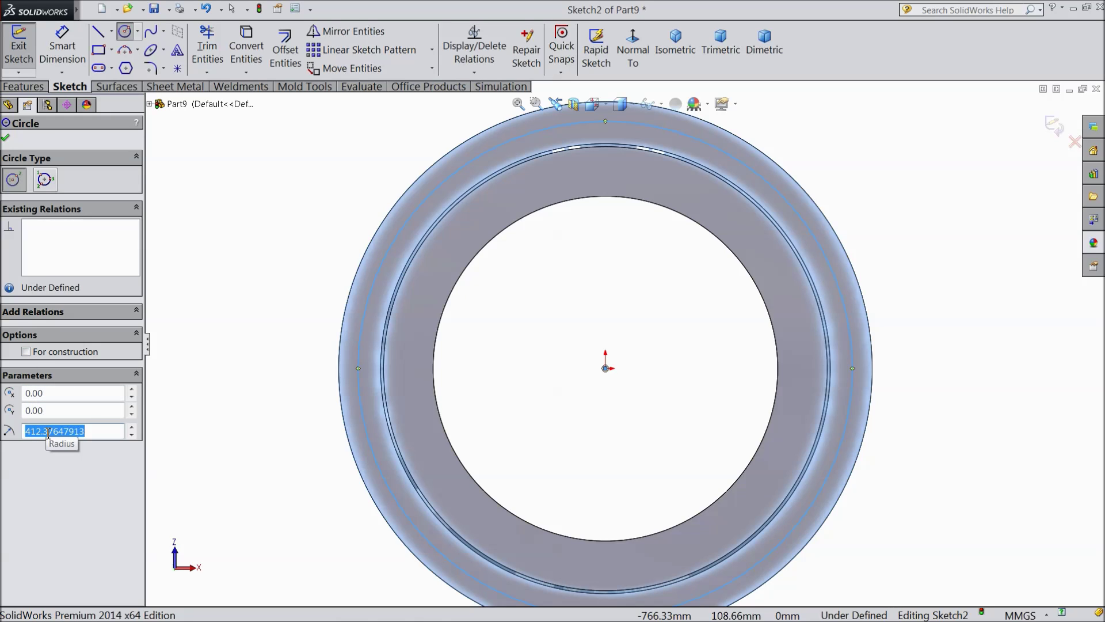
{"action": "type", "text": "409"}
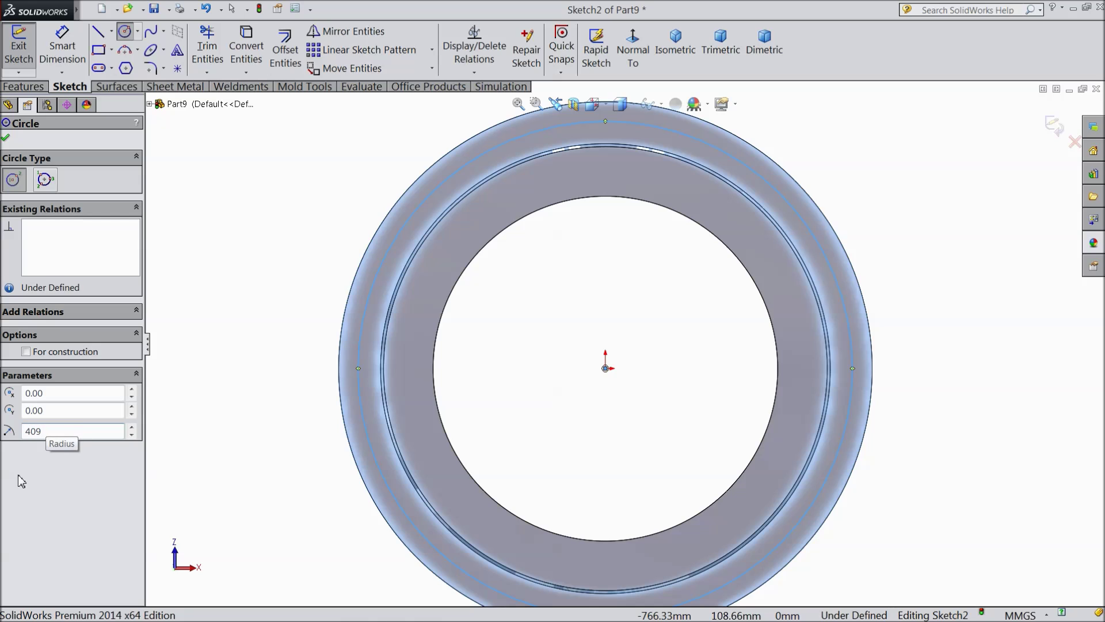
{"action": "key", "text": "Return"}
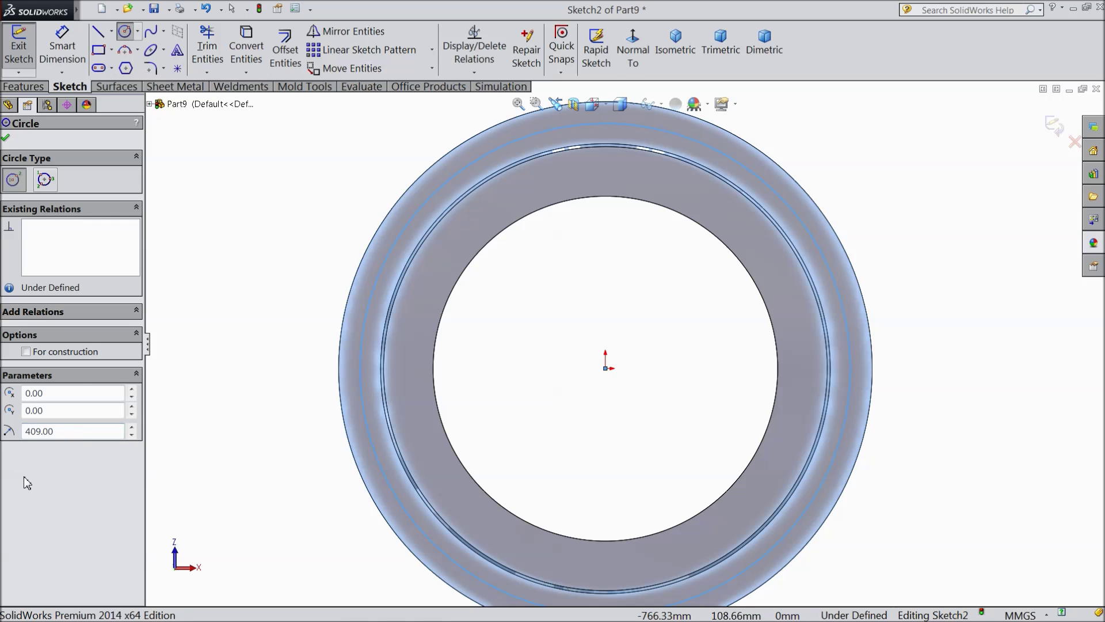
{"action": "left_click", "coordinate": [26, 352]}
{"action": "left_click", "coordinate": [5, 137]}
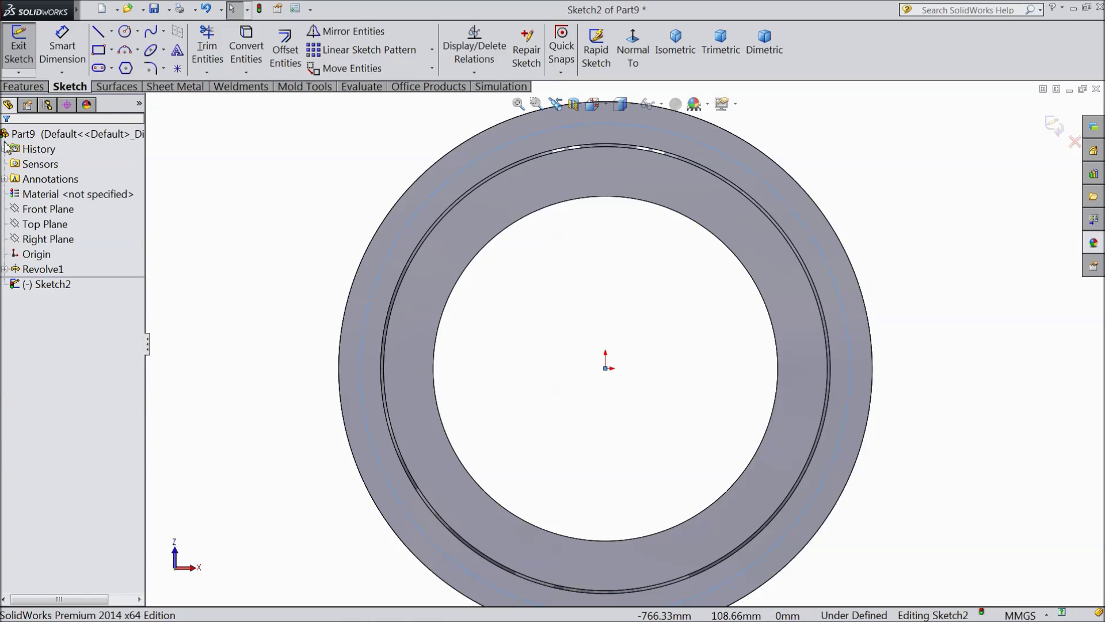
Step: Sketch a small hole circle about 44 mm in diameter, centered on the construction circle directly above the origin
{"action": "left_click", "coordinate": [124, 31]}
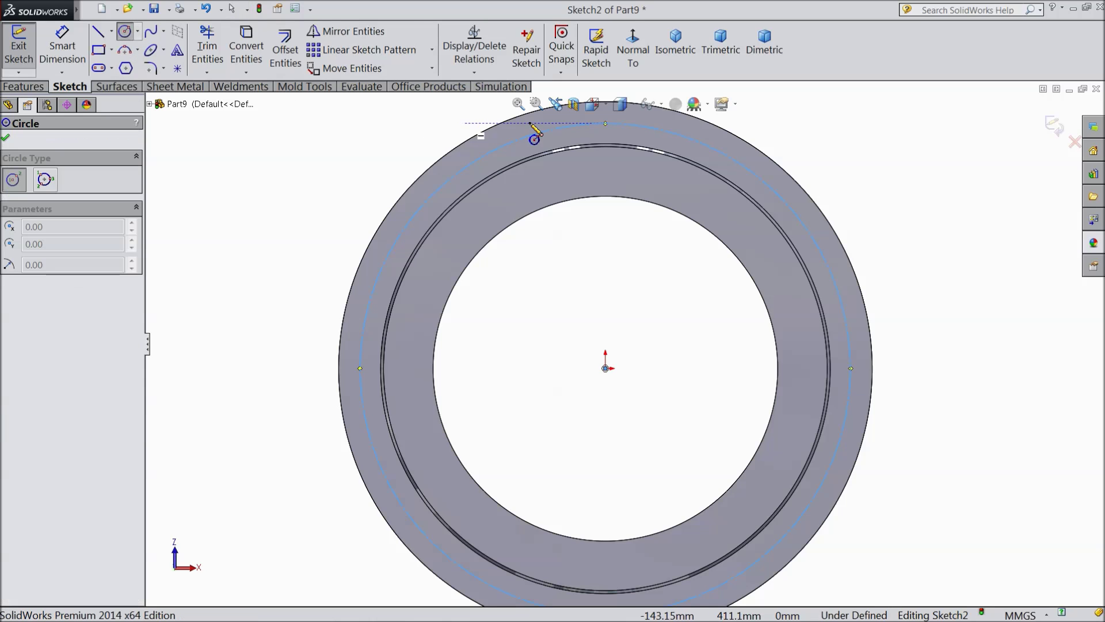
{"action": "scroll", "coordinate": [626, 148], "scroll_direction": "down", "scroll_amount": 2}
{"action": "left_click", "coordinate": [597, 139]}
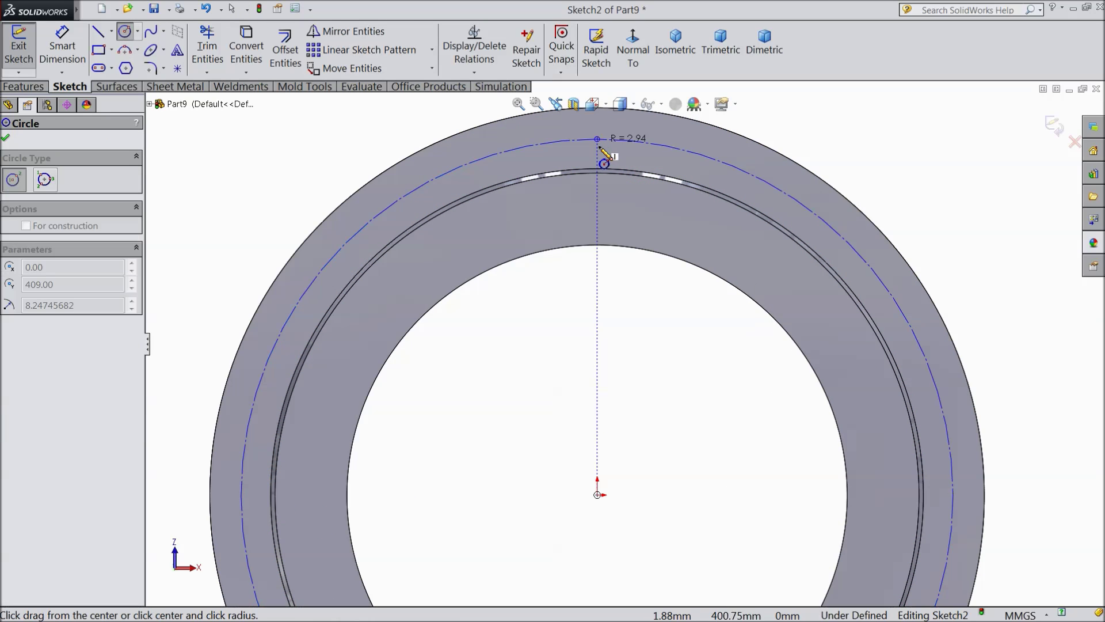
{"action": "left_click", "coordinate": [599, 158]}
Step: Dimension the small hole circle's diameter
{"action": "left_click", "coordinate": [62, 46]}
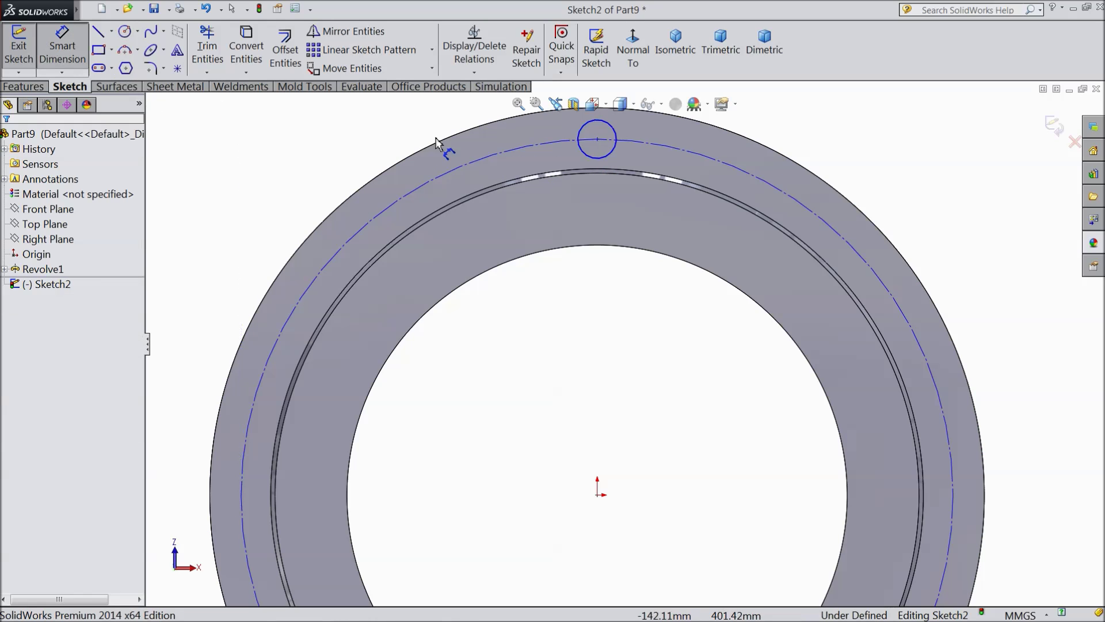
{"action": "left_click", "coordinate": [615, 149]}
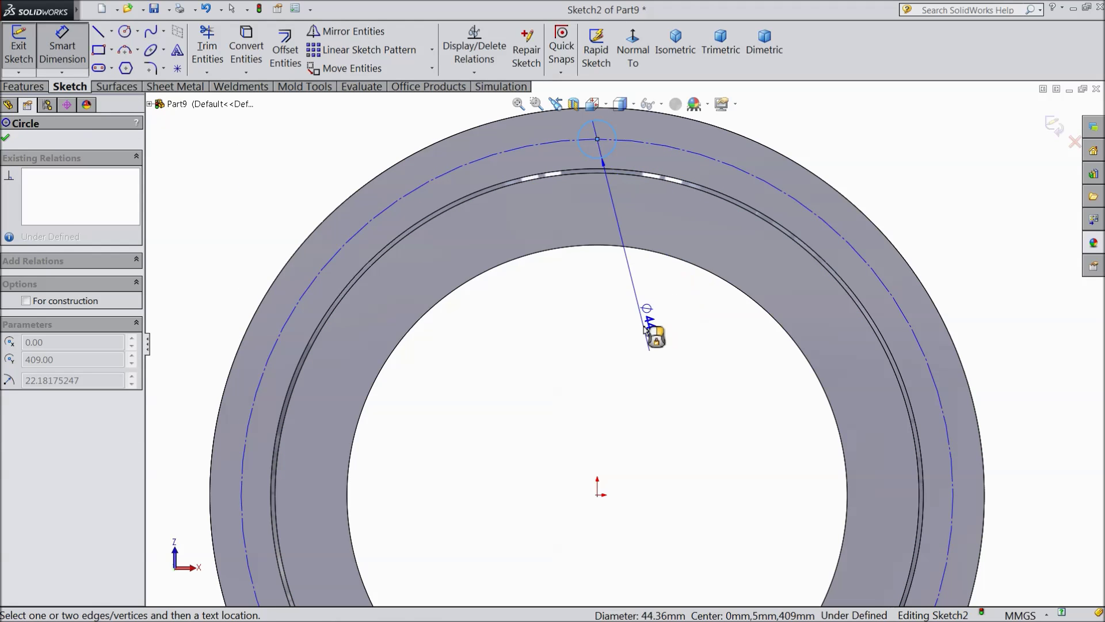
Step: Dimension the small circle on the flange's construction bolt circle to a diameter of 44 mm
{"action": "left_click", "coordinate": [645, 328]}
{"action": "type", "text": "44"}
{"action": "left_click", "coordinate": [581, 312]}
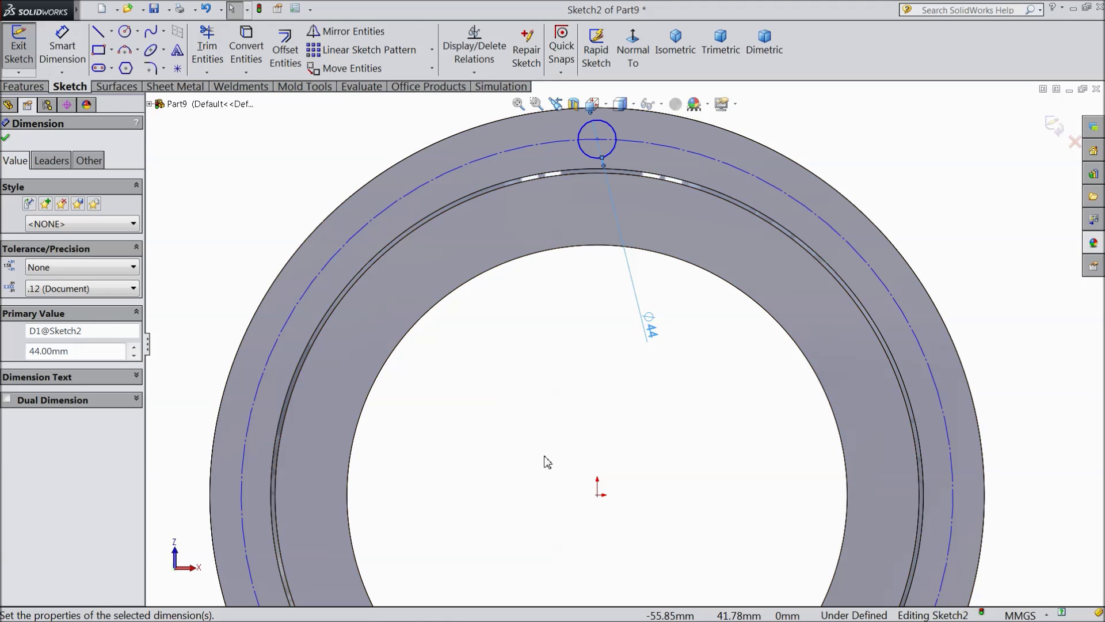
Step: Create a circular sketch pattern of the 44 mm circle about the origin with 20 equally spaced instances over 360 degrees
{"action": "left_click", "coordinate": [598, 494]}
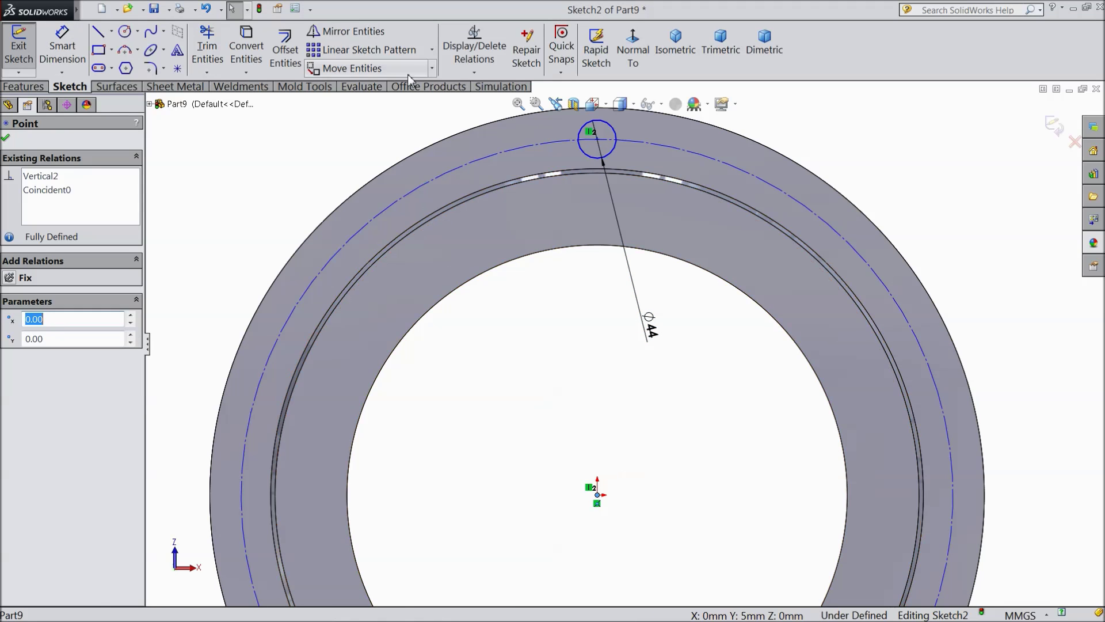
{"action": "left_click", "coordinate": [432, 49]}
{"action": "left_click", "coordinate": [375, 86]}
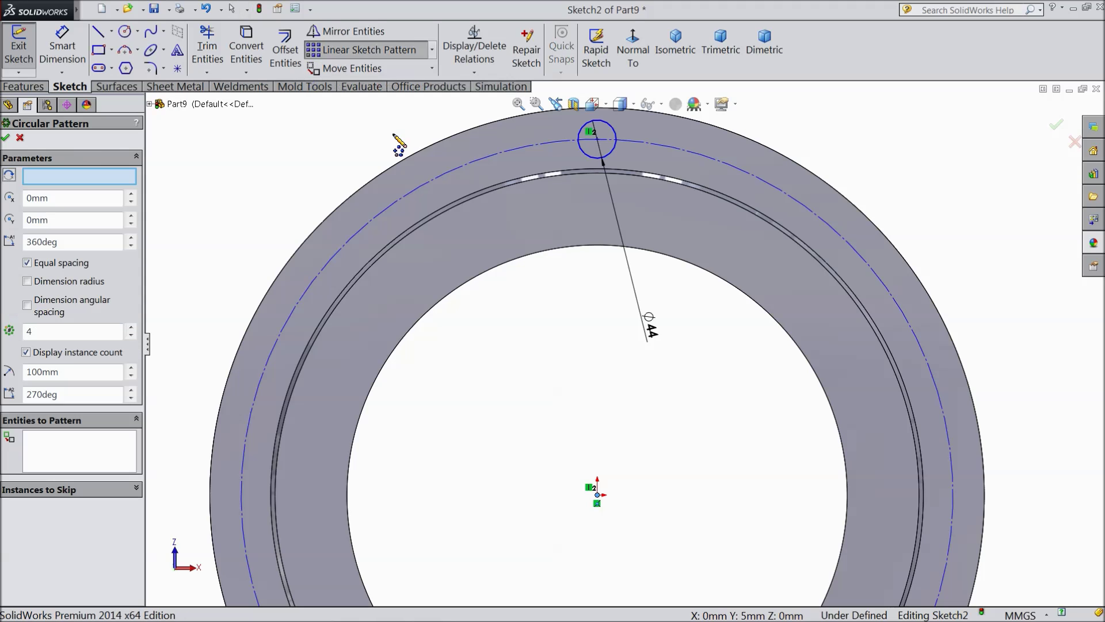
{"action": "left_click", "coordinate": [618, 152]}
{"action": "scroll", "coordinate": [624, 346], "scroll_direction": "up", "scroll_amount": 3}
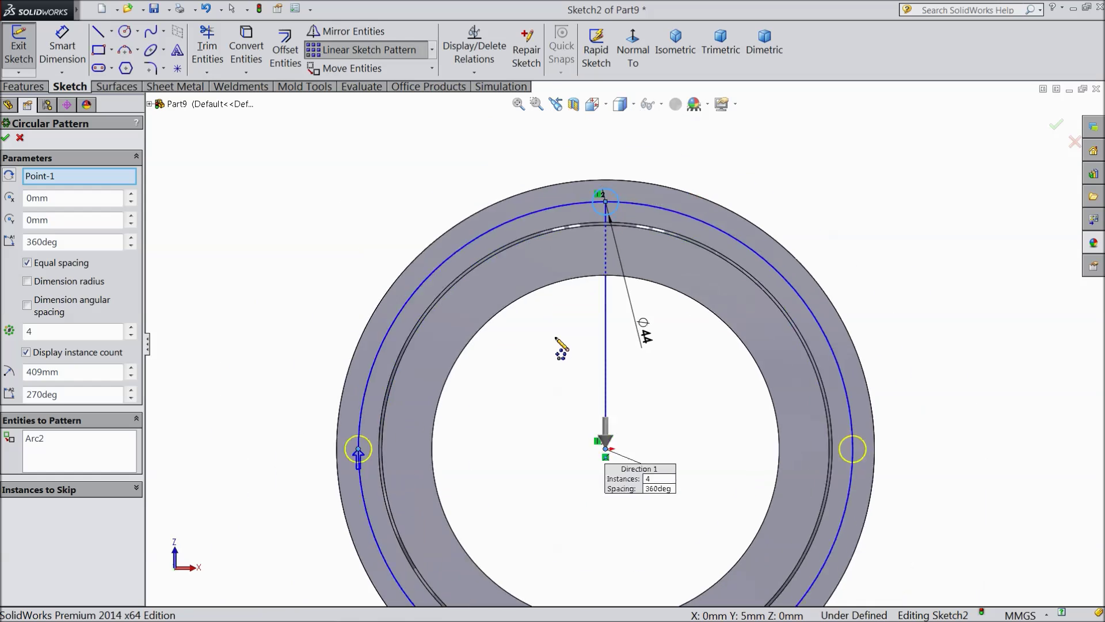
{"action": "scroll", "coordinate": [630, 426], "scroll_direction": "down", "scroll_amount": 3}
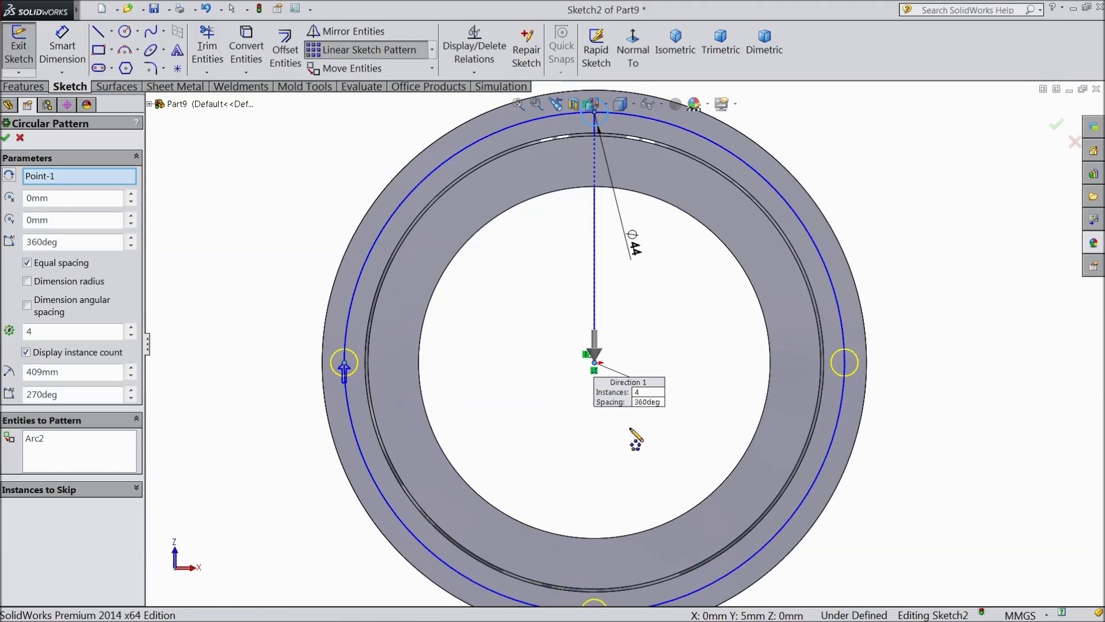
{"action": "scroll", "coordinate": [585, 404], "scroll_direction": "up", "scroll_amount": 2}
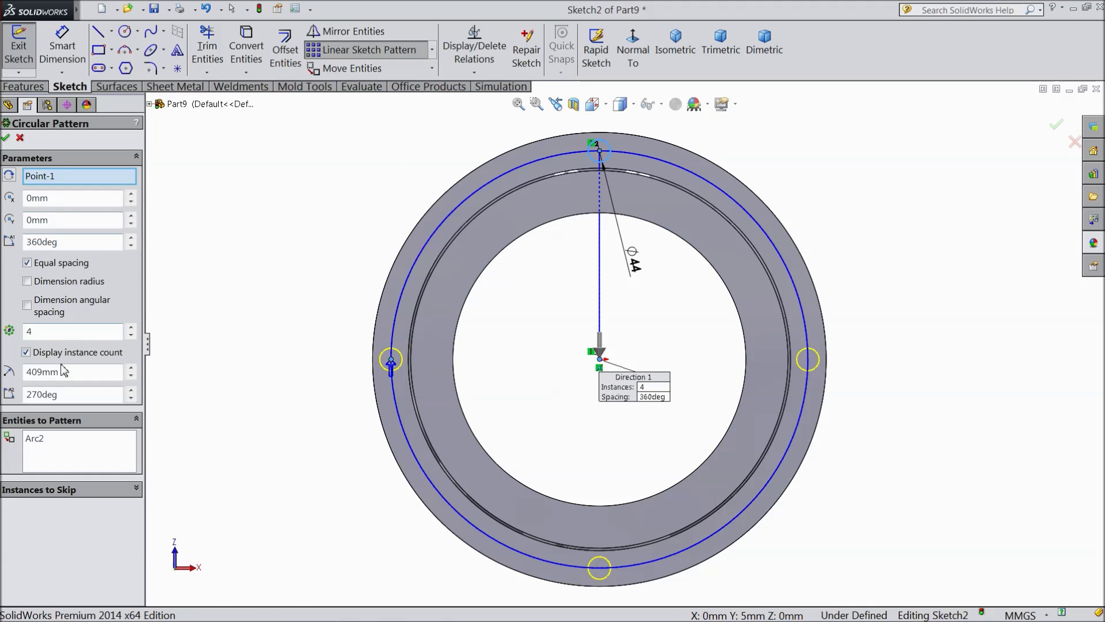
{"action": "left_click", "coordinate": [35, 331]}
{"action": "type", "text": "20"}
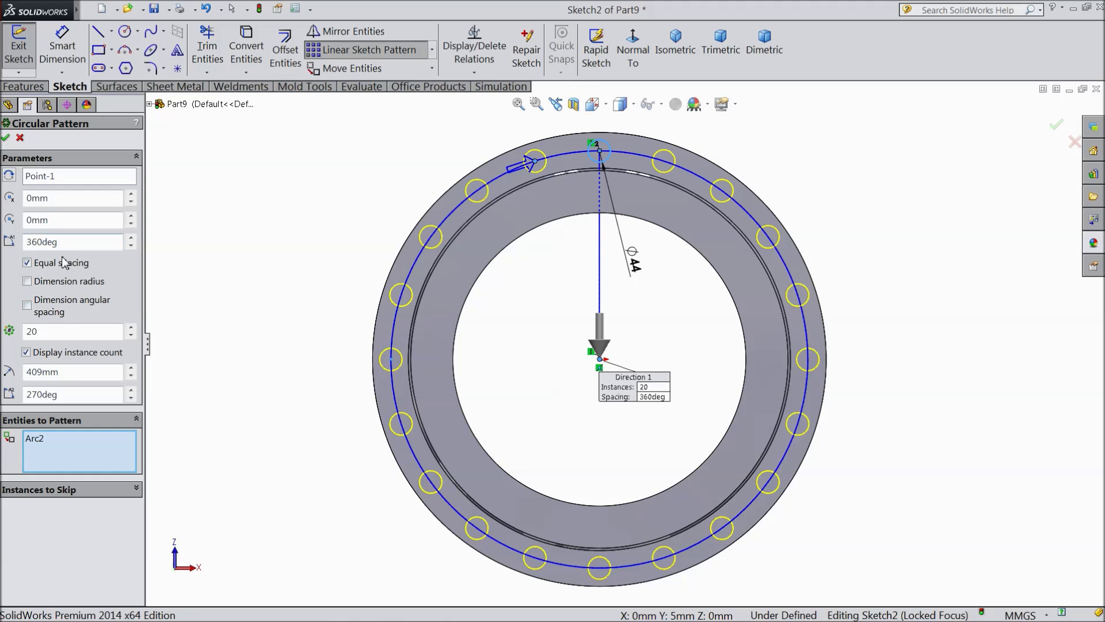
{"action": "left_click", "coordinate": [5, 137]}
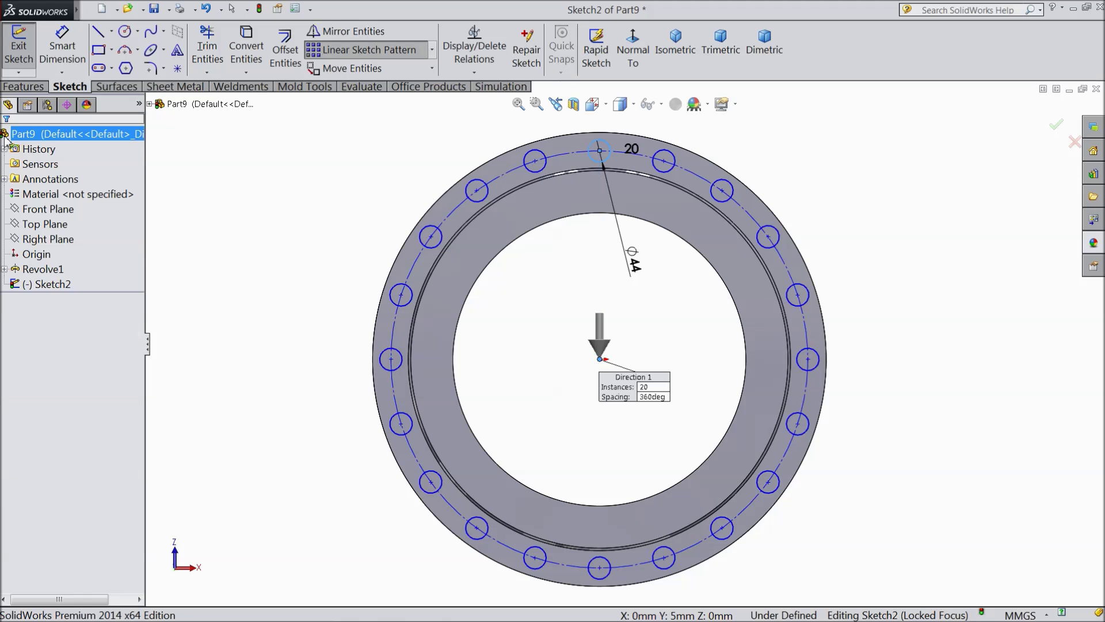
Step: Cut the 20 patterned circles through the flange rim with an Extruded Cut using the Up To Next end condition
{"action": "left_click", "coordinate": [44, 87]}
{"action": "left_click", "coordinate": [239, 50]}
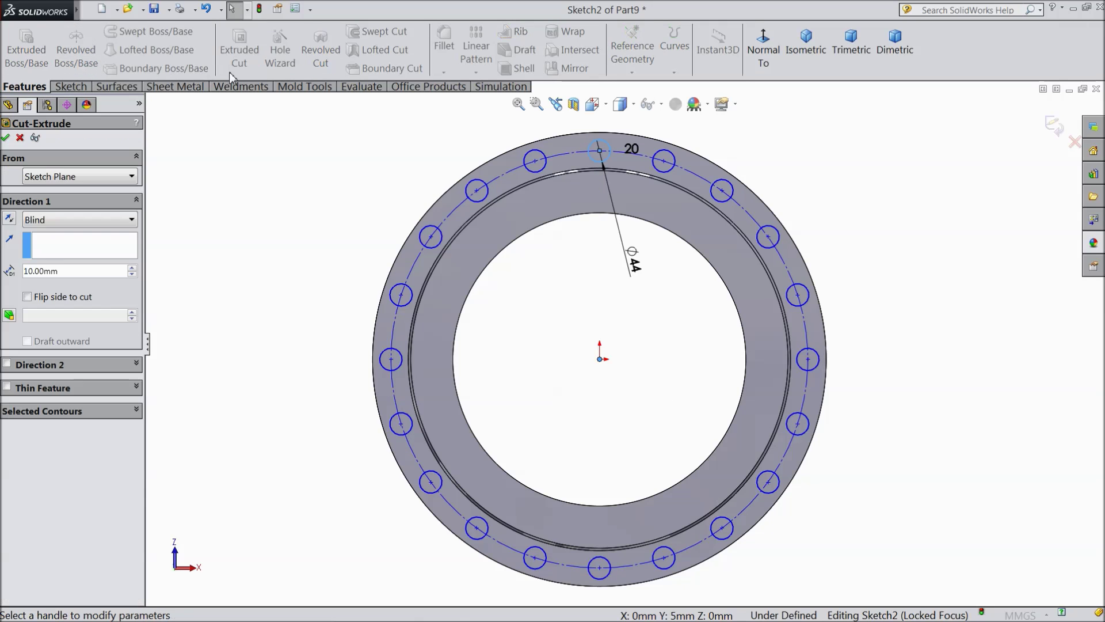
{"action": "left_click", "coordinate": [57, 222]}
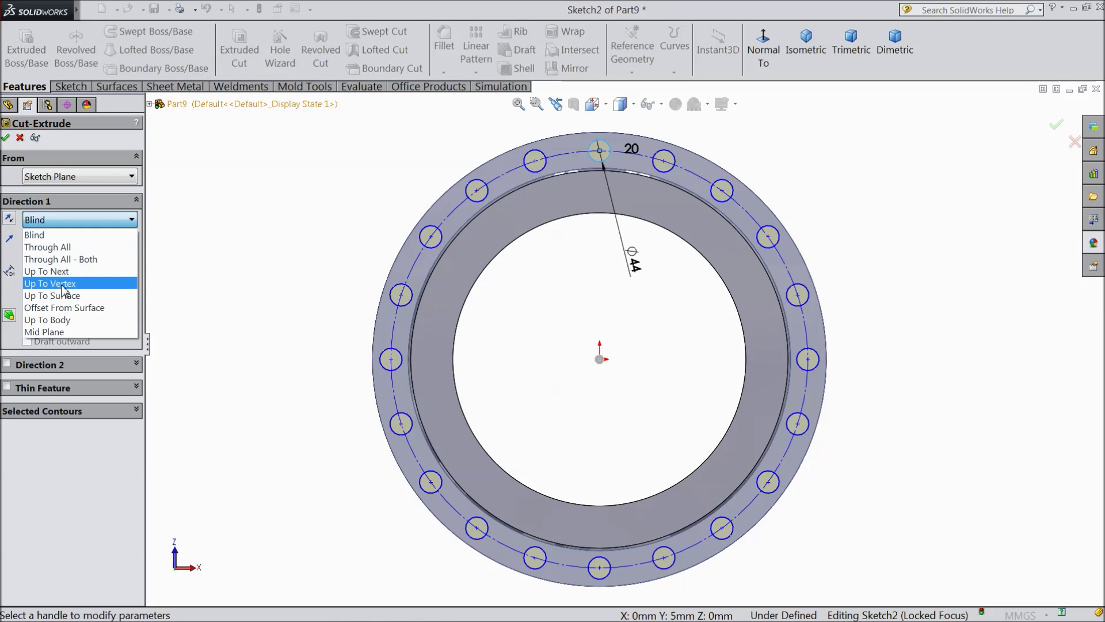
{"action": "left_click", "coordinate": [52, 272]}
{"action": "left_click", "coordinate": [6, 138]}
{"action": "middle_click_drag", "start_coordinate": [286, 276], "coordinate": [508, 199]}
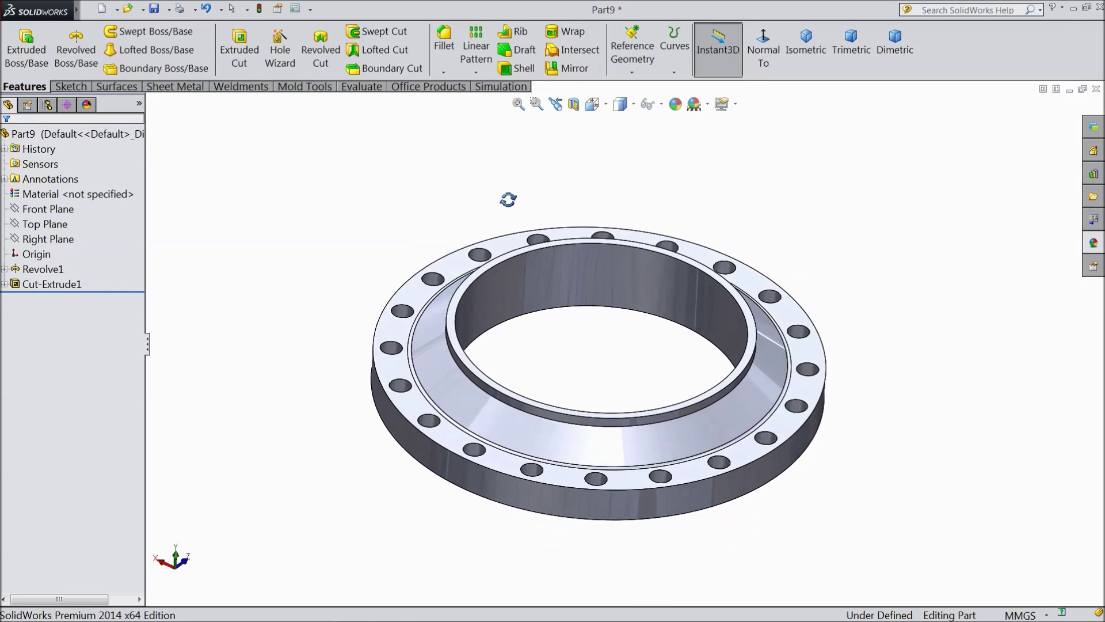
{"action": "scroll", "coordinate": [735, 370], "scroll_direction": "down", "scroll_amount": 2}
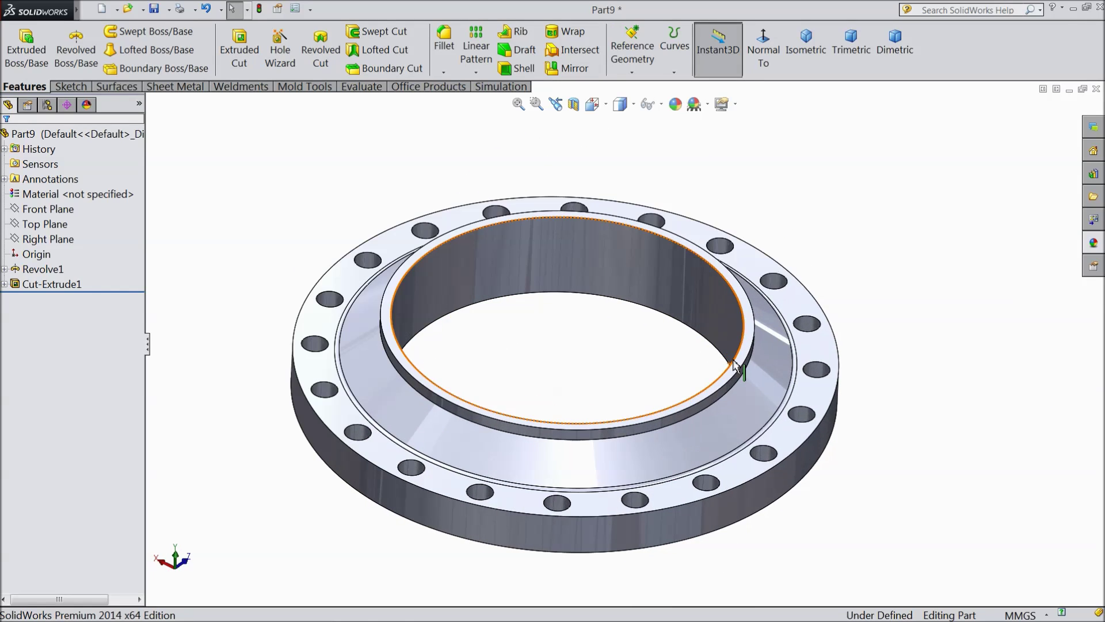
Step: Apply a copper-coloured metallic appearance to the whole flange
{"action": "left_click", "coordinate": [1094, 244]}
{"action": "double_click", "coordinate": [998, 503]}
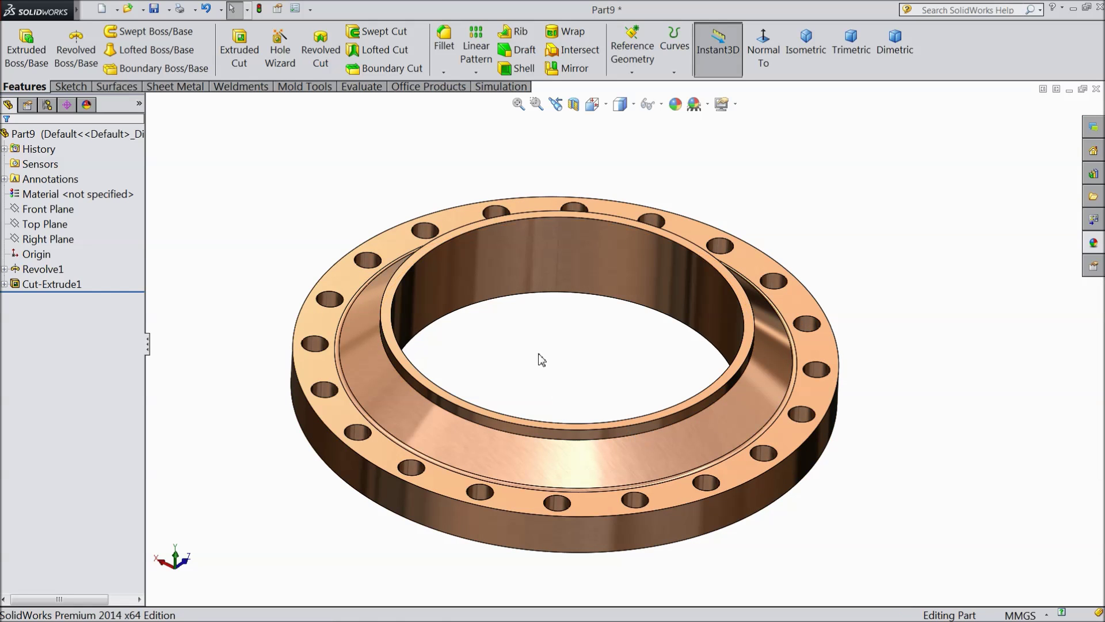
{"action": "middle_click_drag", "start_coordinate": [548, 388], "coordinate": [587, 356]}
{"action": "scroll", "coordinate": [630, 351], "scroll_direction": "down", "scroll_amount": 3}
{"action": "scroll", "coordinate": [587, 357], "scroll_direction": "down", "scroll_amount": 2}
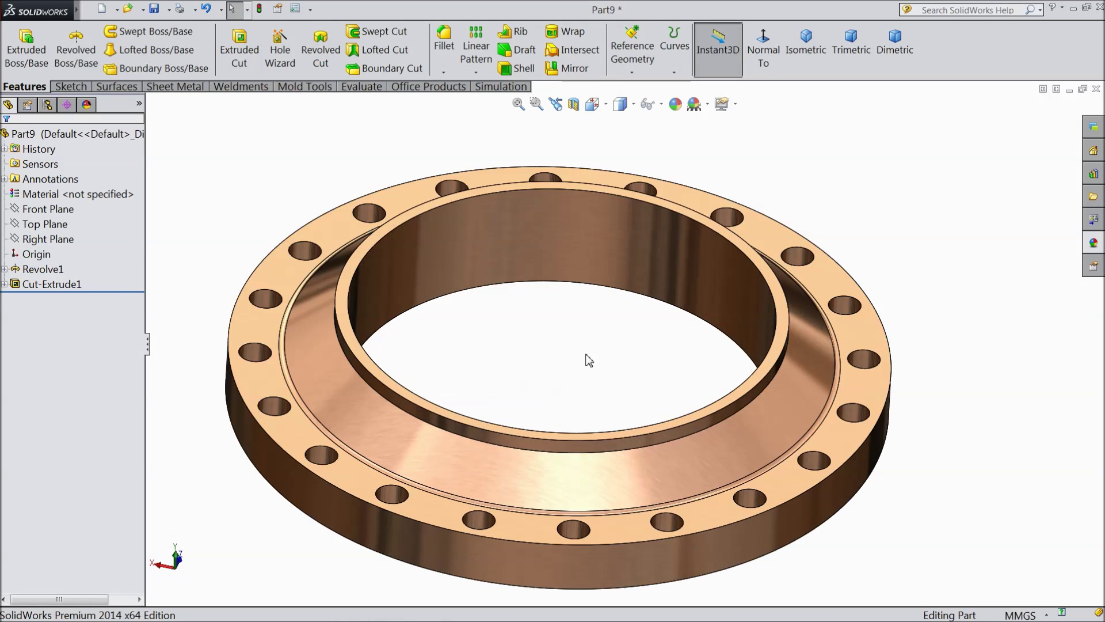
Step: Save the part as 5.Flange in the Heat Exchanger folder
{"action": "left_click", "coordinate": [156, 10]}
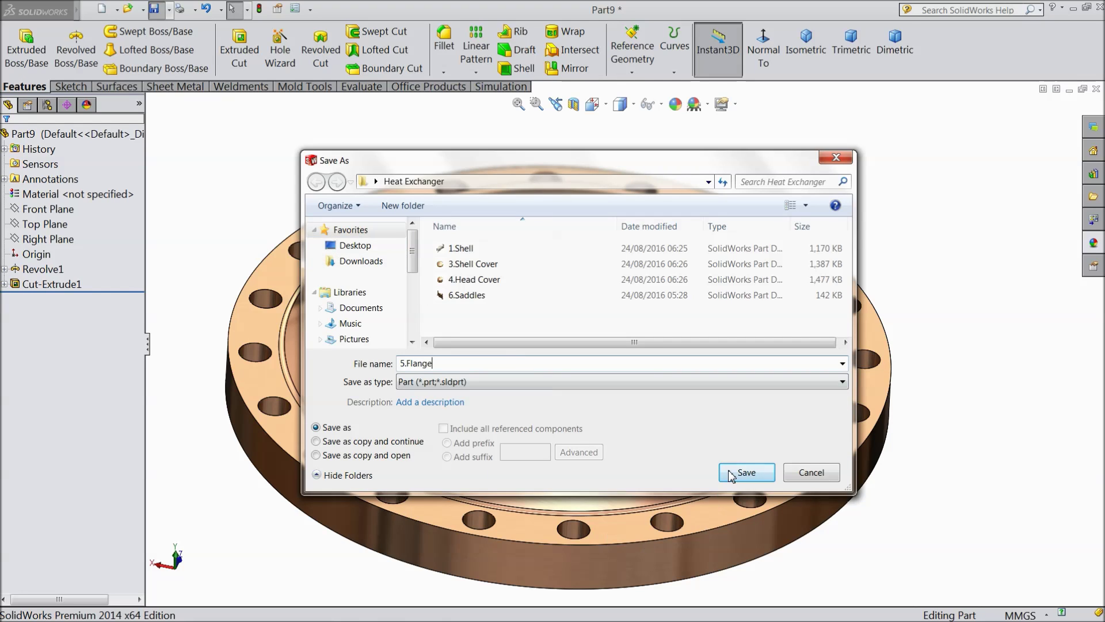
{"action": "left_click", "coordinate": [747, 472]}
{"action": "mouse_move", "coordinate": [541, 395]}
{"action": "middle_mouse_down"}
{"action": "mouse_move", "coordinate": [546, 333]}
{"action": "mouse_move", "coordinate": [530, 397]}
{"action": "middle_mouse_up"}
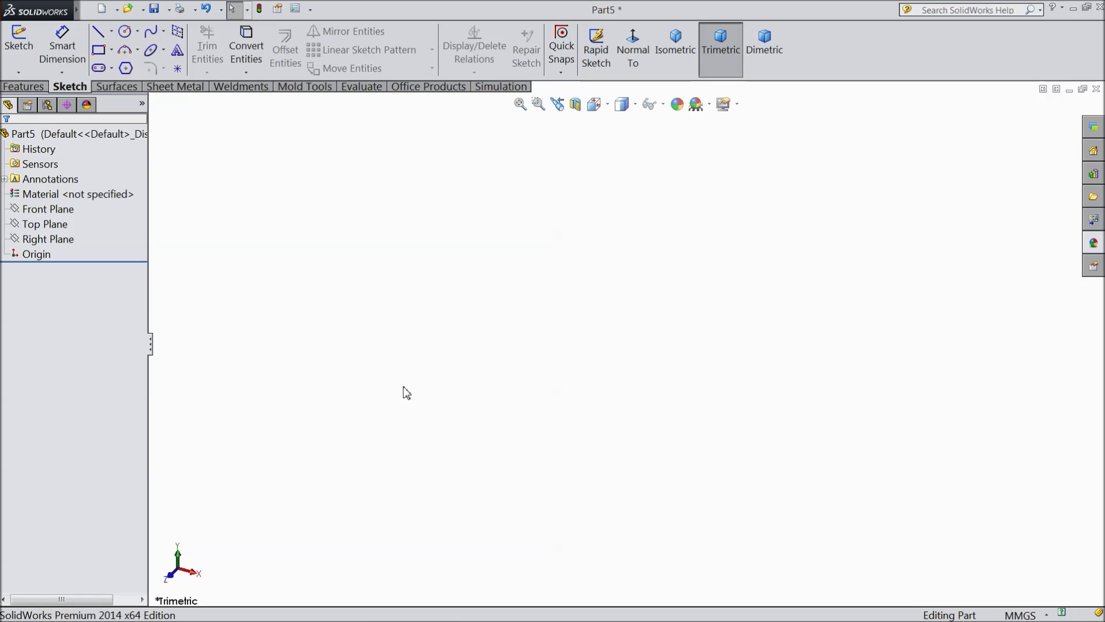
Step: Start a sketch on the Front Plane of Part5 and draw a vertical centerline about 93 mm long upward from the origin
{"action": "left_click", "coordinate": [58, 210]}
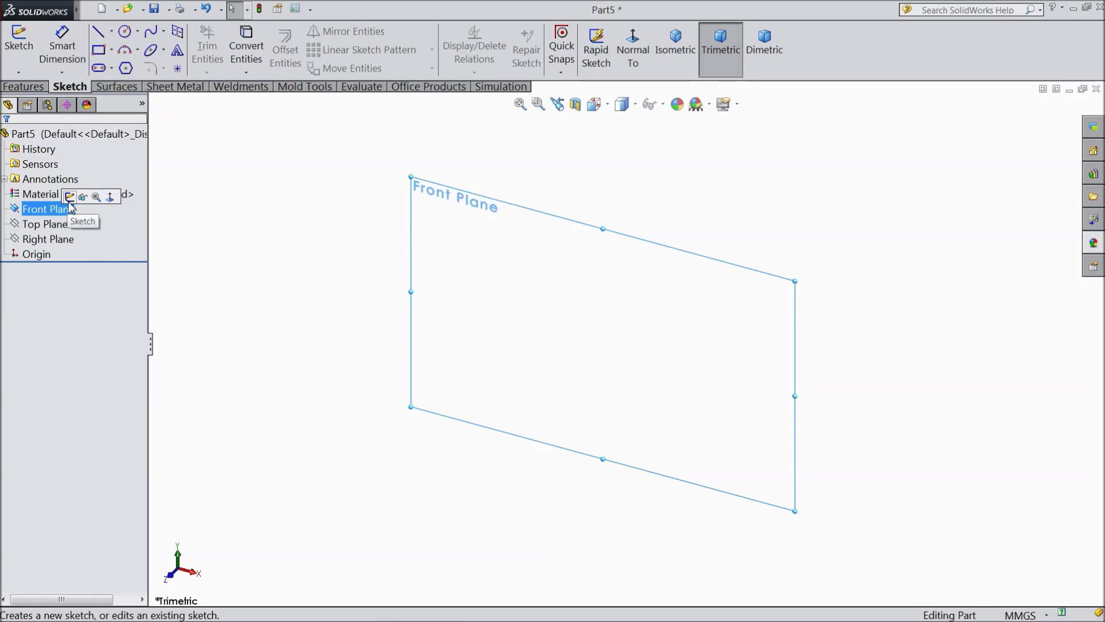
{"action": "left_click", "coordinate": [69, 195]}
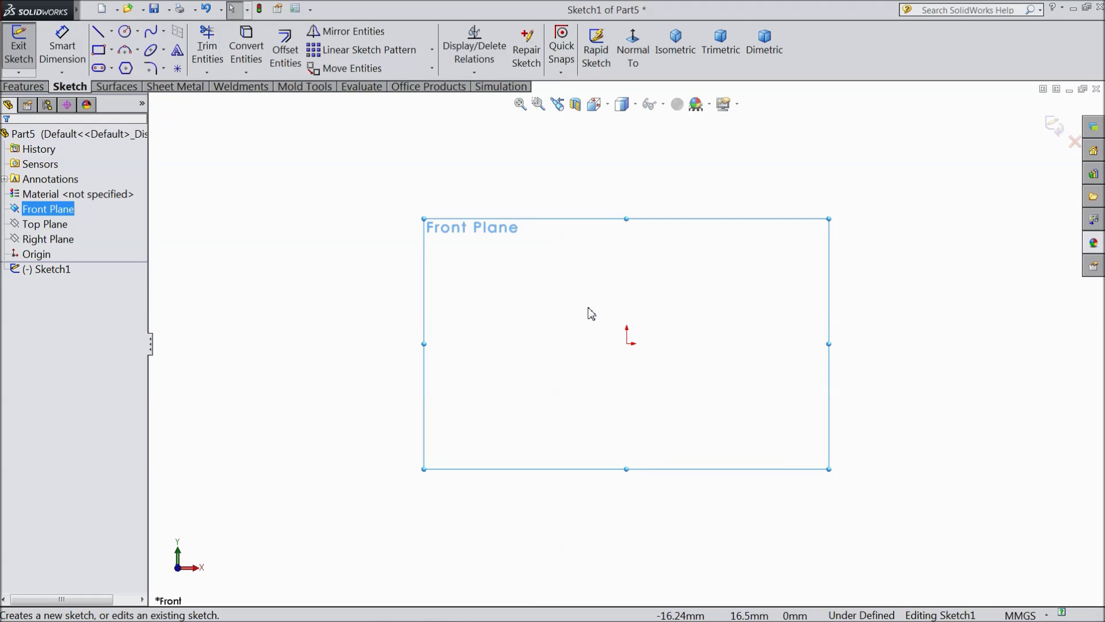
{"action": "left_click", "coordinate": [112, 32]}
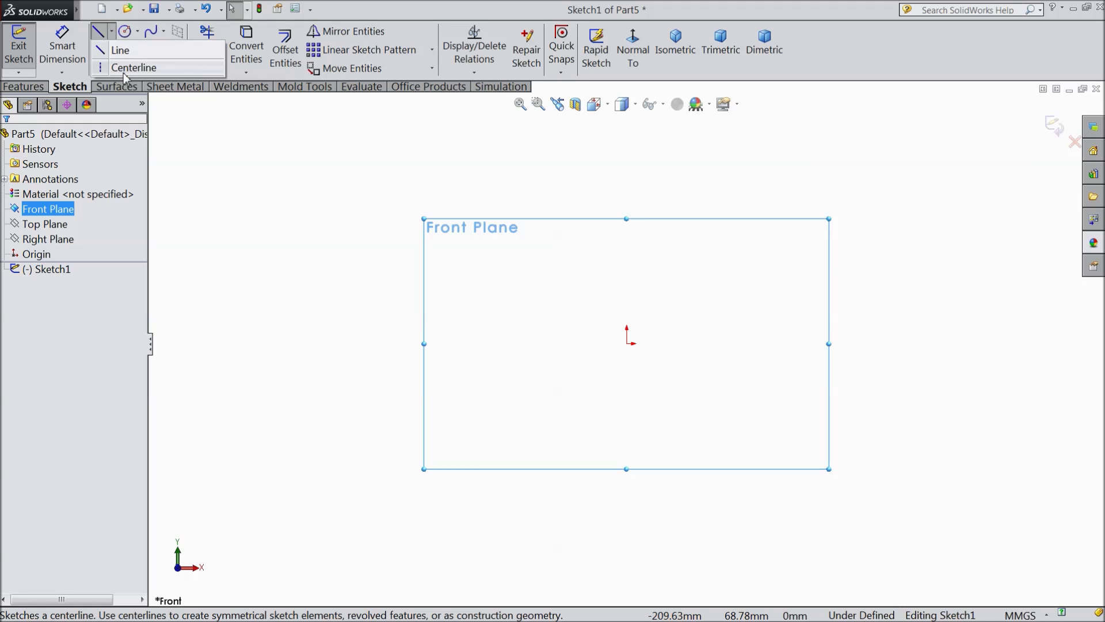
{"action": "left_click", "coordinate": [133, 68]}
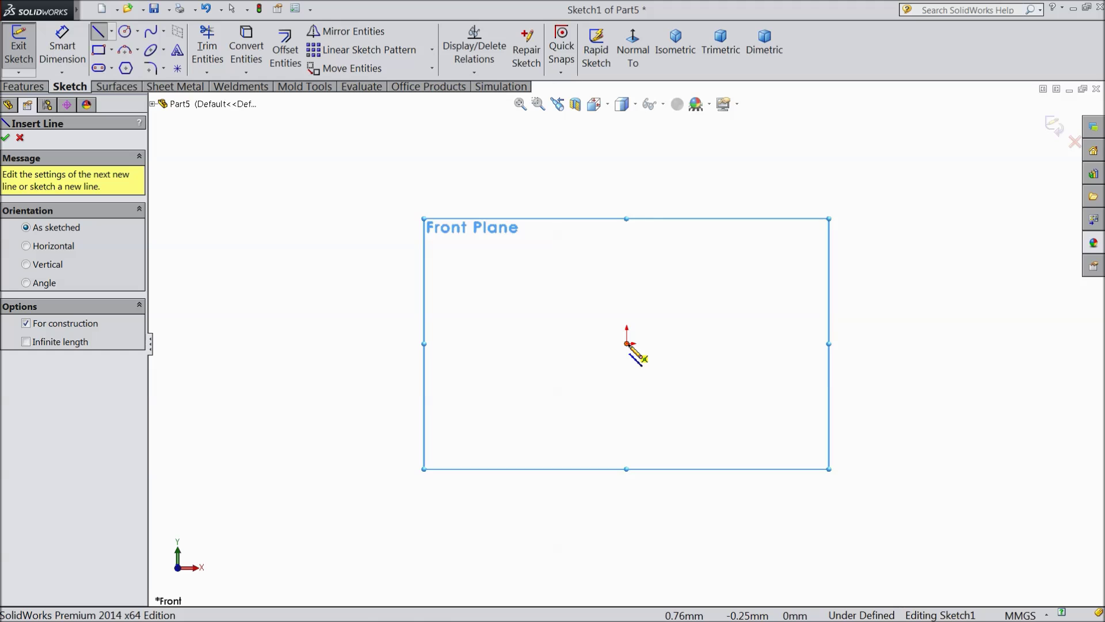
{"action": "left_click", "coordinate": [627, 344]}
{"action": "left_click", "coordinate": [627, 132]}
{"action": "right_click", "coordinate": [662, 151]}
{"action": "left_click", "coordinate": [682, 142]}
{"action": "key", "text": "Escape"}
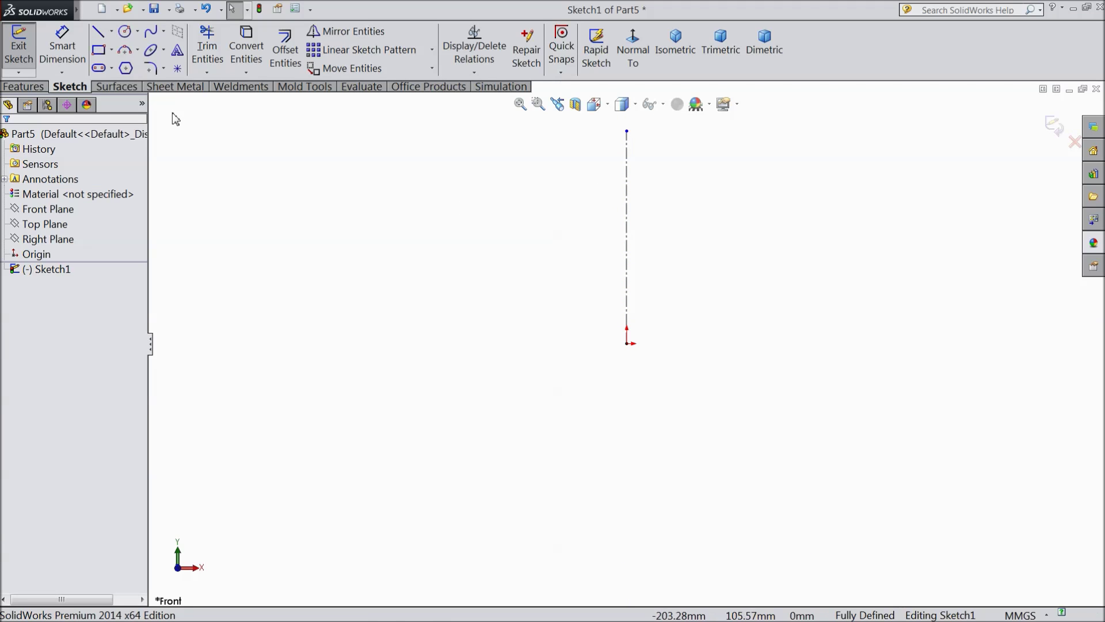
Step: Sketch a horizontal line about 122 mm long passing through the origin
{"action": "left_click", "coordinate": [99, 31]}
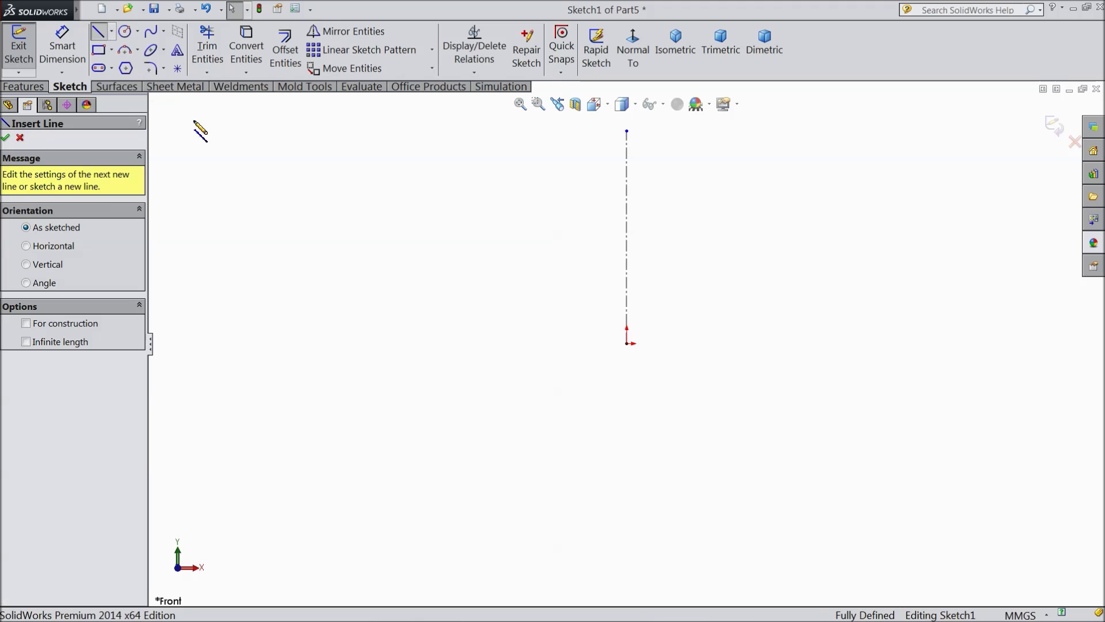
{"action": "left_click", "coordinate": [522, 344]}
{"action": "left_click", "coordinate": [799, 344]}
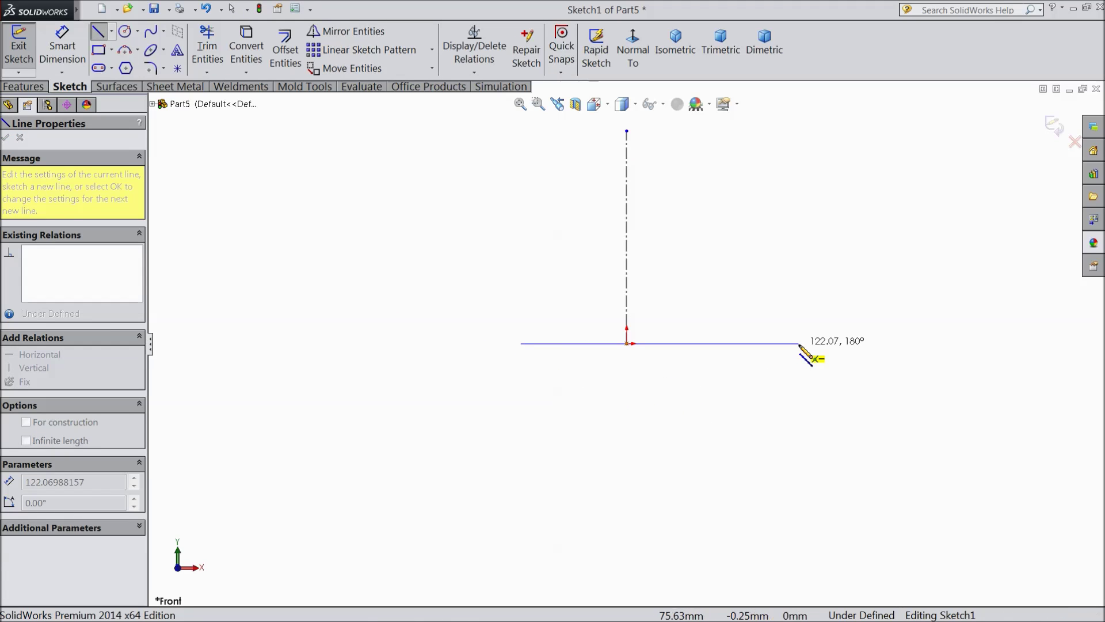
{"action": "right_click", "coordinate": [821, 301]}
{"action": "left_click", "coordinate": [838, 105]}
{"action": "scroll", "coordinate": [662, 333], "scroll_direction": "down", "scroll_amount": 2}
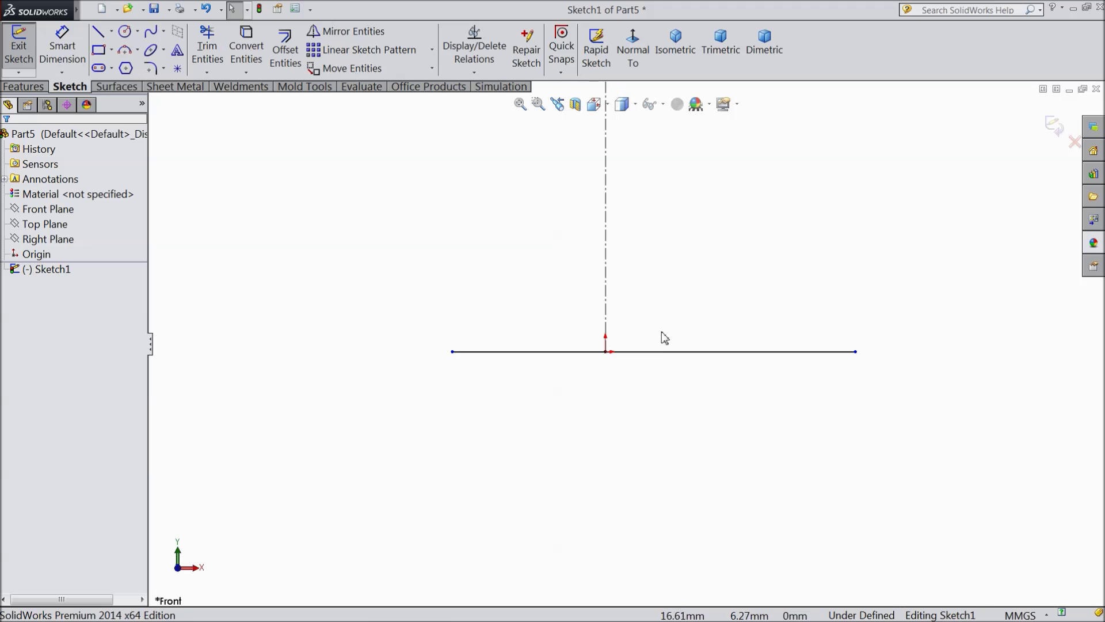
Step: Add a Midpoint relation between the horizontal line and the centerline's endpoint at the origin
{"action": "left_click", "coordinate": [606, 352]}
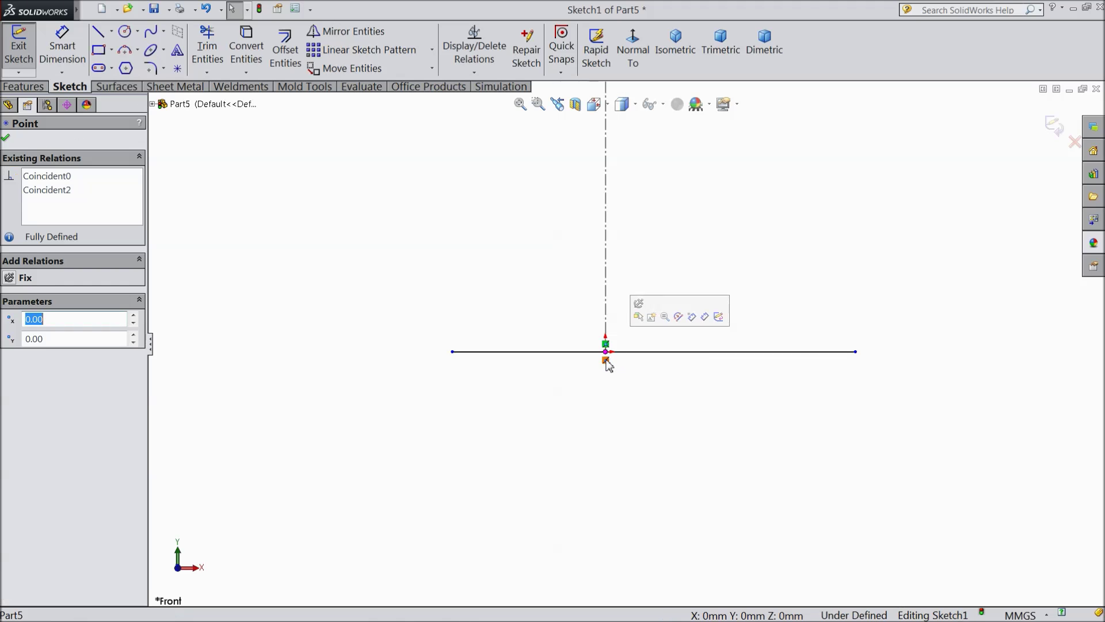
{"action": "left_click", "coordinate": [648, 351], "text": "ctrl"}
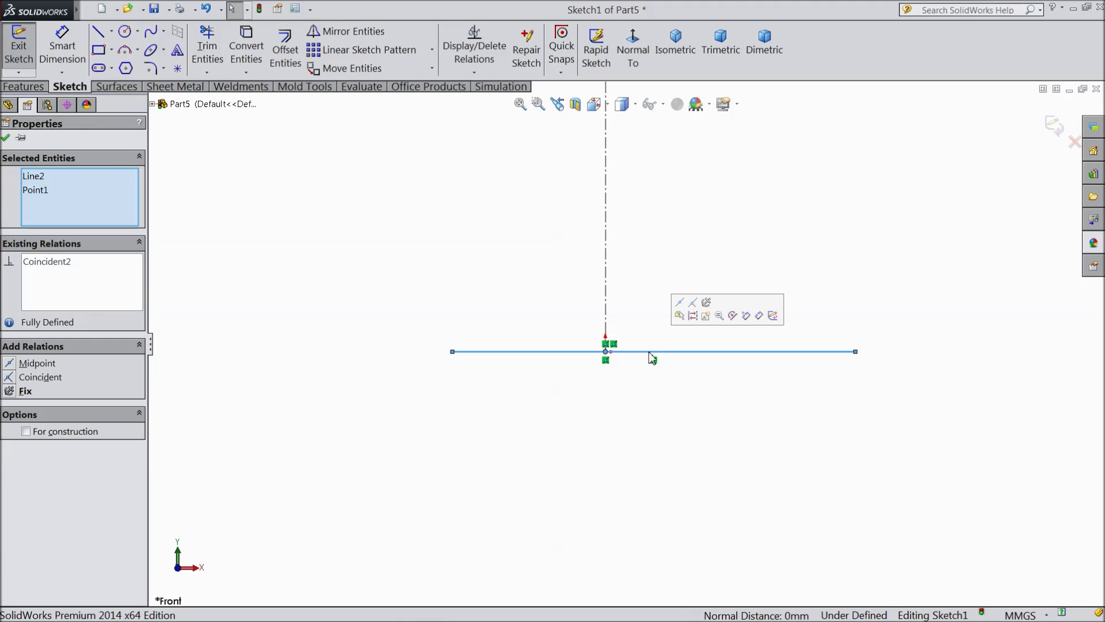
{"action": "left_click", "coordinate": [683, 306]}
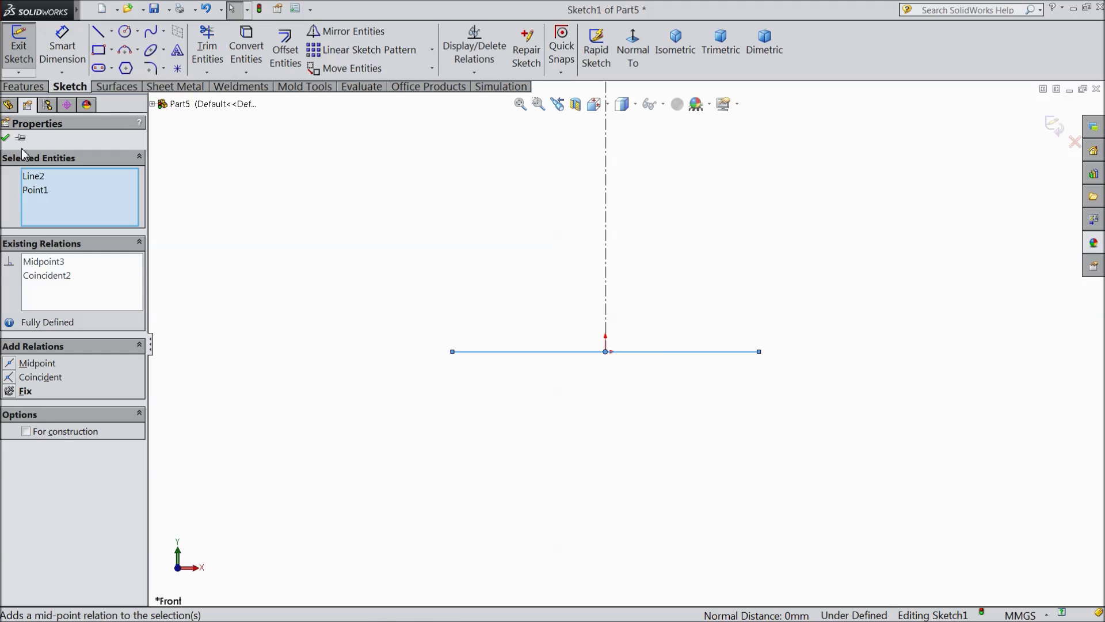
{"action": "left_click", "coordinate": [7, 139]}
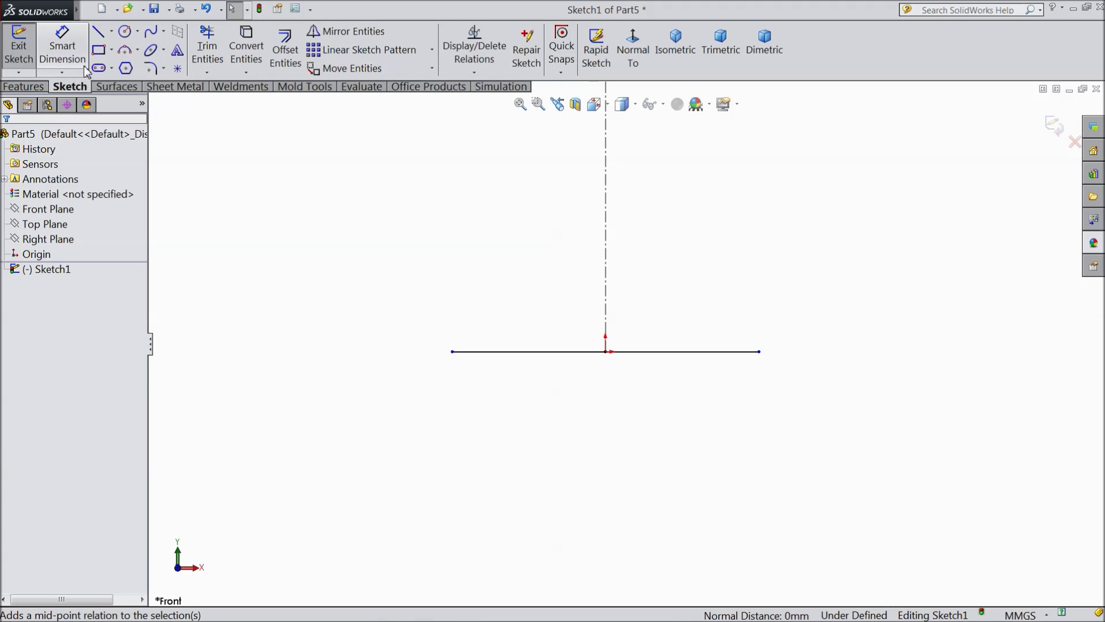
Step: Sketch a circle of about 44 mm radius centred on the upper endpoint of the vertical centerline
{"action": "left_click", "coordinate": [124, 34]}
{"action": "scroll", "coordinate": [483, 257], "scroll_direction": "up", "scroll_amount": 2}
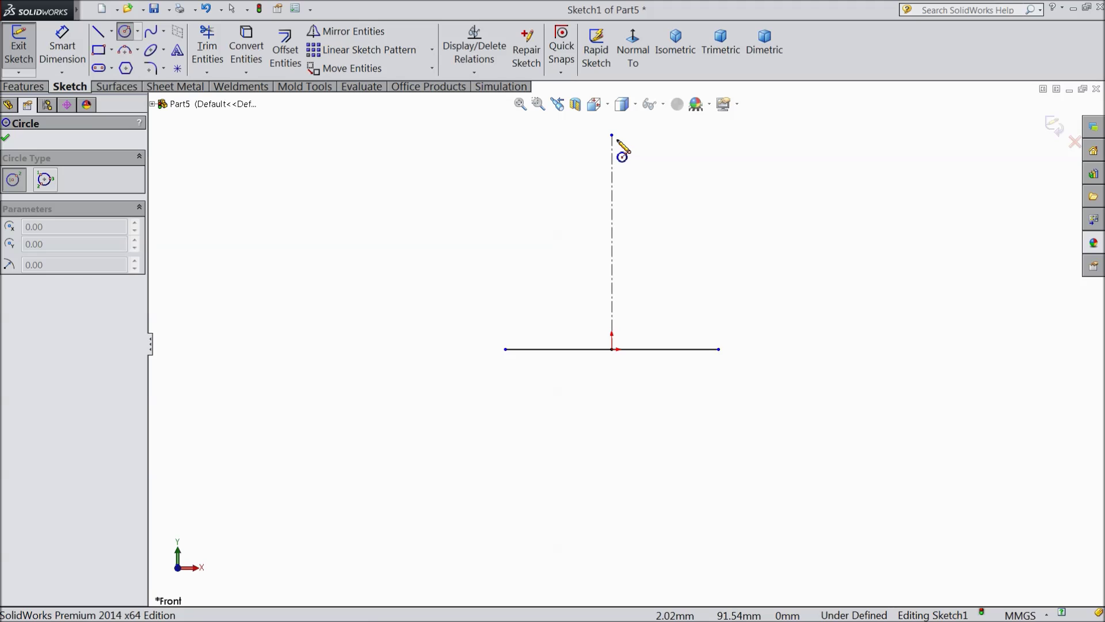
{"action": "left_click", "coordinate": [611, 134]}
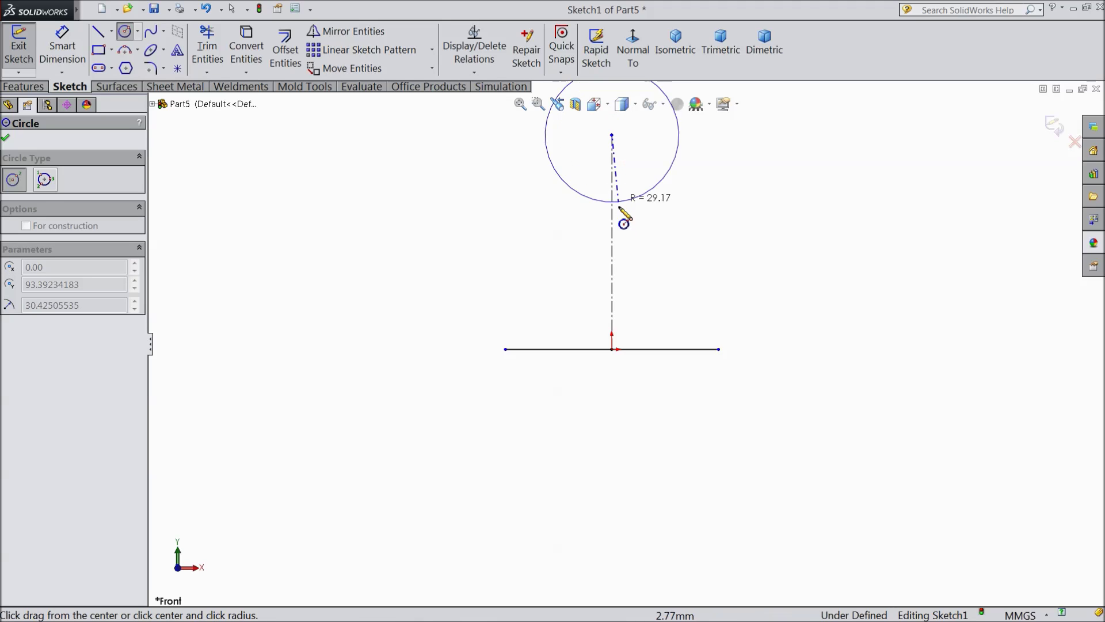
{"action": "left_click", "coordinate": [614, 238]}
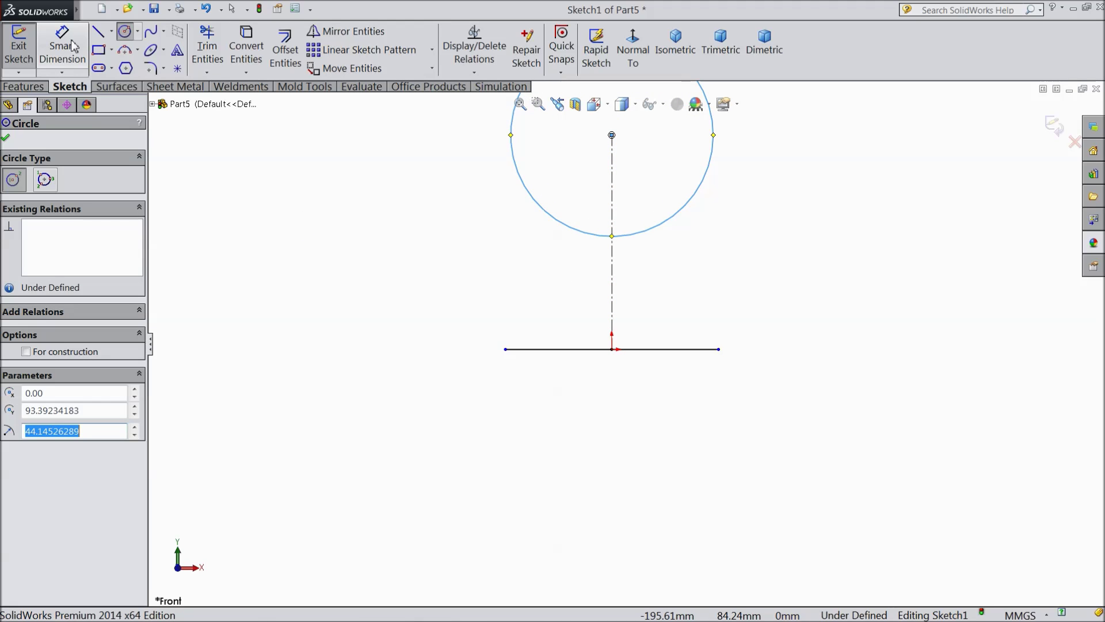
{"action": "left_click", "coordinate": [5, 137]}
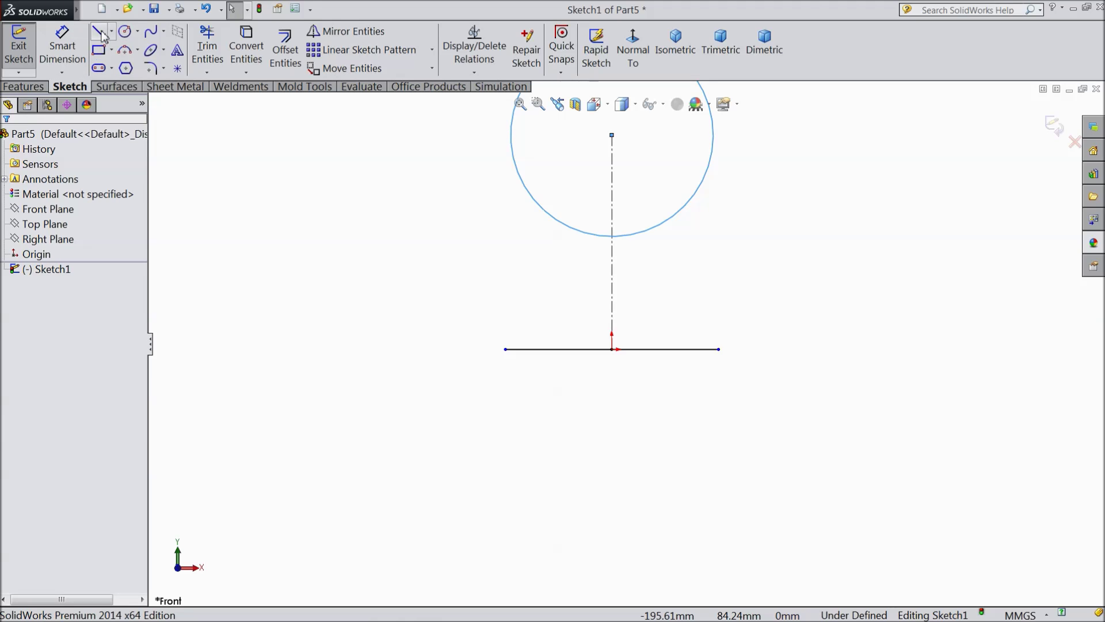
Step: Sketch a slanted line about 64 mm long from the horizontal line's right endpoint up to the circle's lower right side
{"action": "left_click", "coordinate": [98, 32]}
{"action": "scroll", "coordinate": [586, 275], "scroll_direction": "down", "scroll_amount": 3}
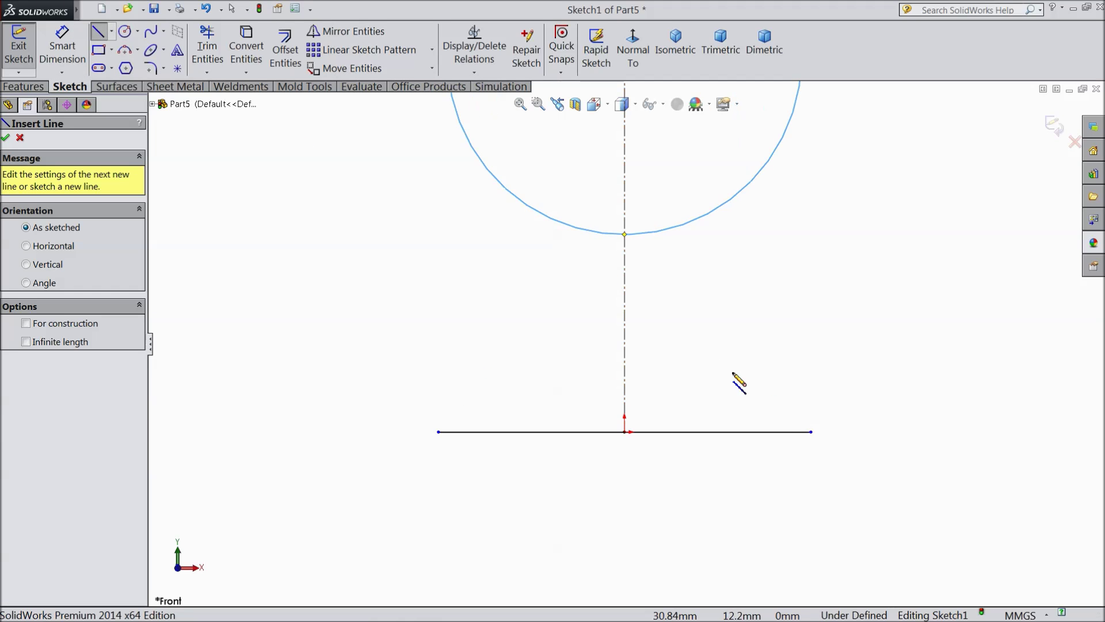
{"action": "left_click", "coordinate": [812, 432]}
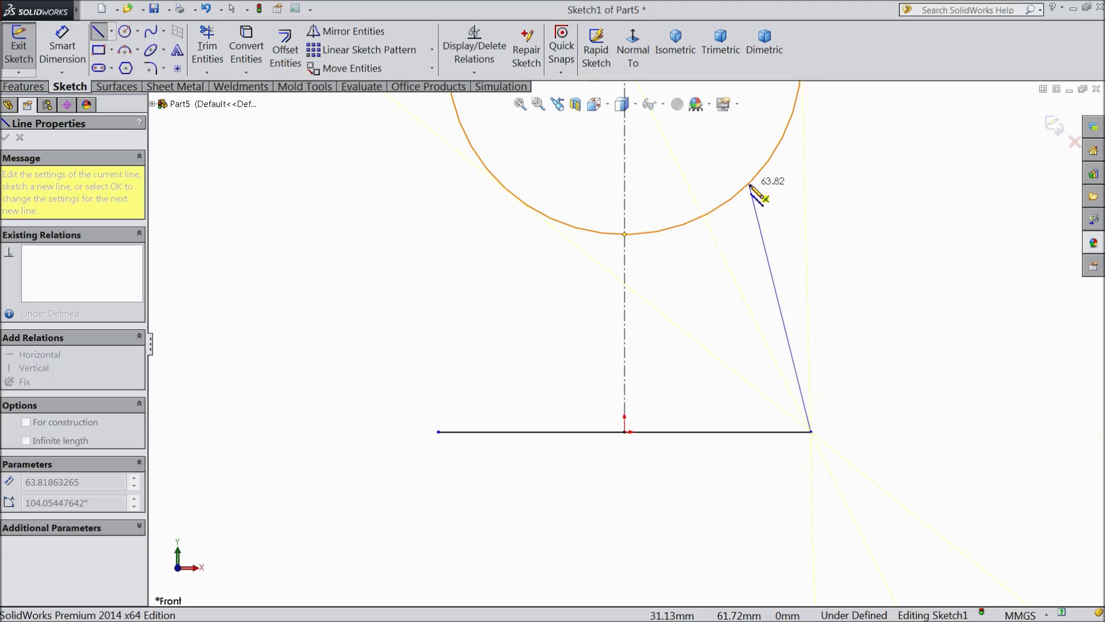
{"action": "left_click", "coordinate": [749, 184]}
{"action": "right_click", "coordinate": [780, 307]}
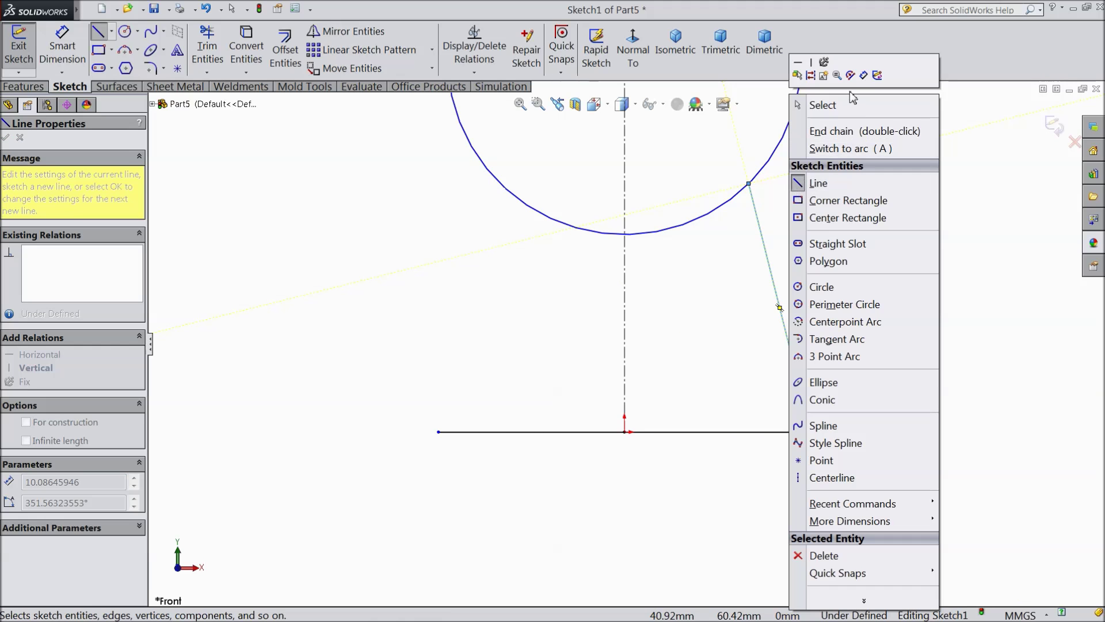
{"action": "left_click", "coordinate": [840, 105]}
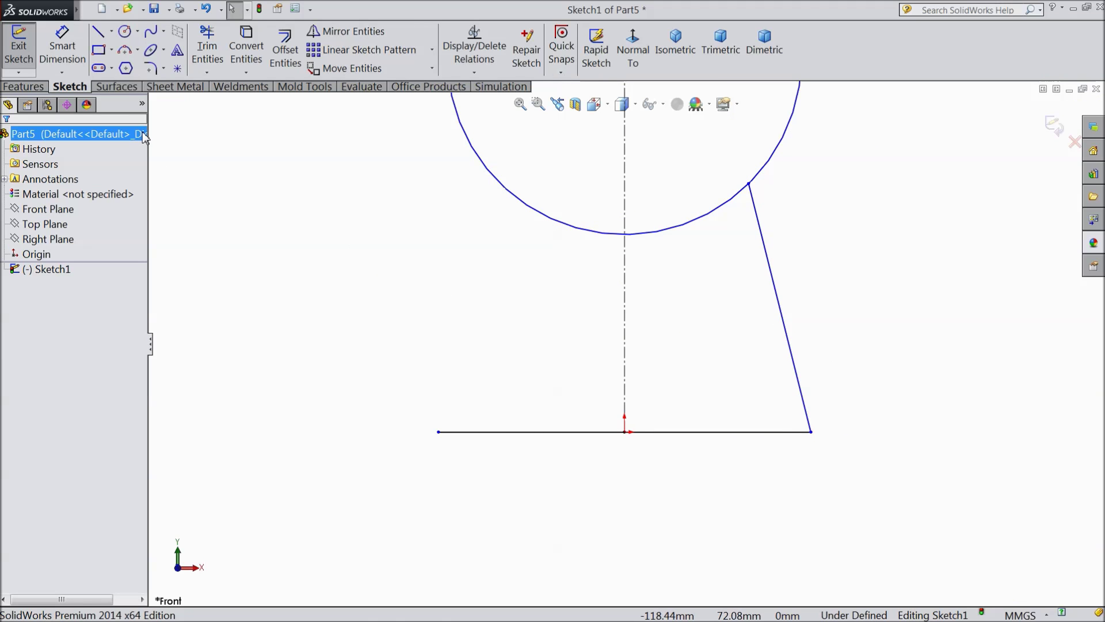
Step: Dimension the angle between the slanted line and the horizontal base line as 84 degrees
{"action": "left_click", "coordinate": [72, 59]}
{"action": "left_click", "coordinate": [801, 390]}
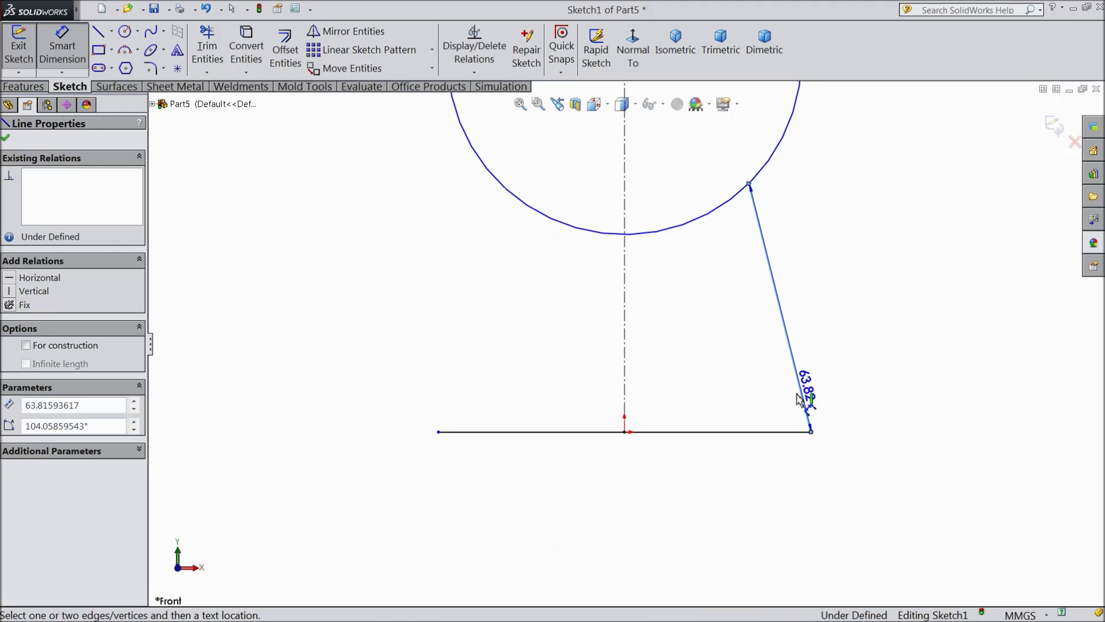
{"action": "left_click", "coordinate": [771, 432]}
{"action": "left_click", "coordinate": [734, 367]}
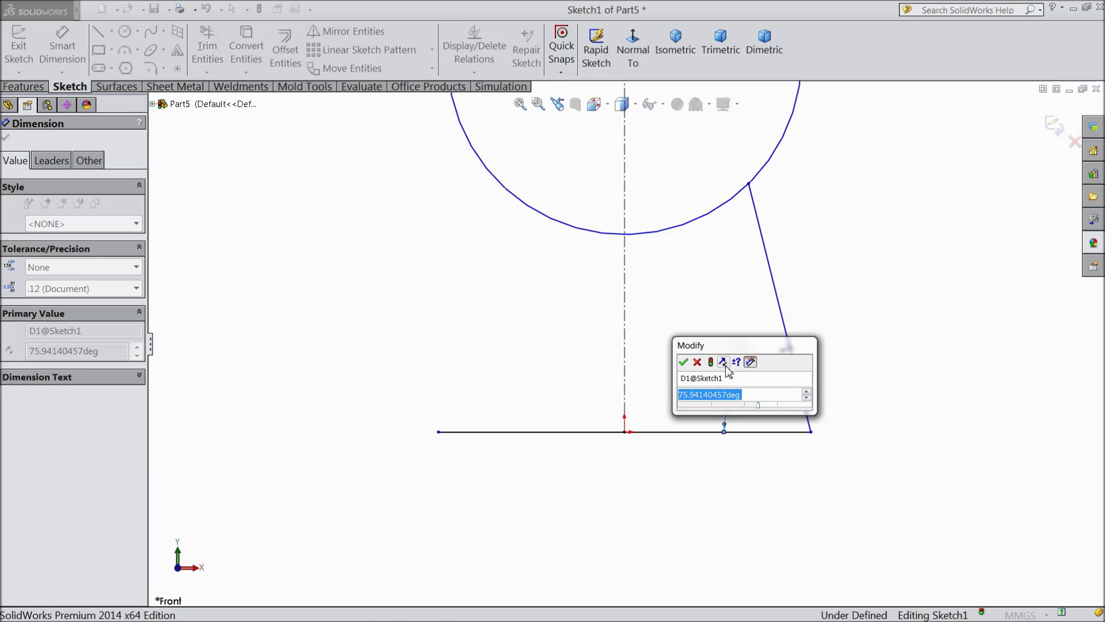
{"action": "type", "text": "8"}
{"action": "left_click", "coordinate": [685, 363]}
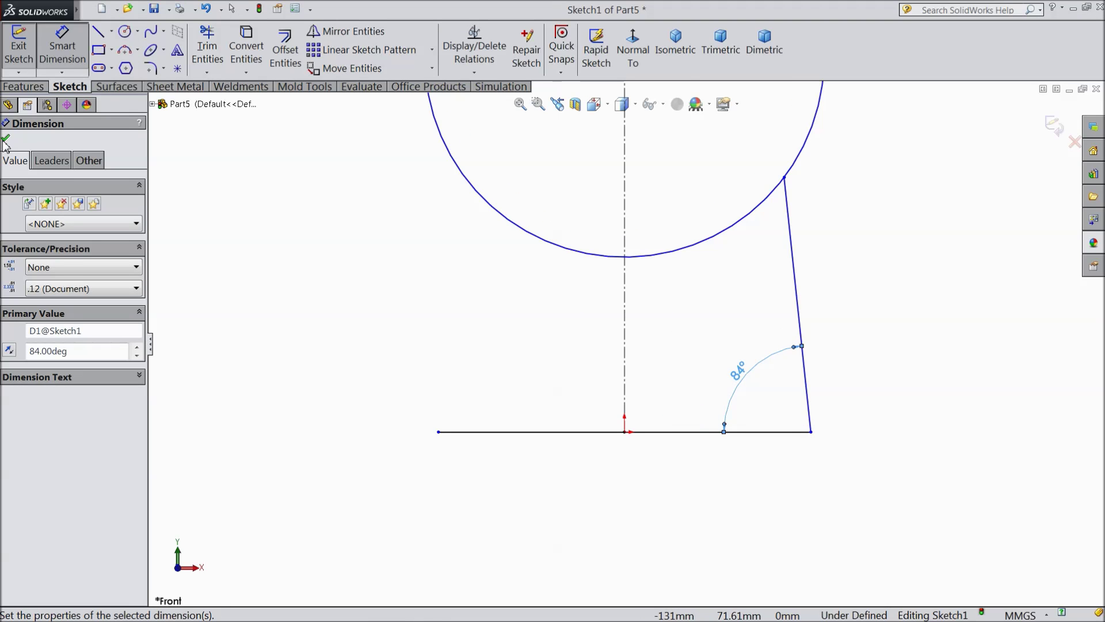
{"action": "left_click", "coordinate": [6, 140]}
Step: Mirror a copy of the slanted line about the vertical centerline
{"action": "scroll", "coordinate": [510, 259], "scroll_direction": "up", "scroll_amount": 3}
{"action": "scroll", "coordinate": [676, 227], "scroll_direction": "up", "scroll_amount": 1}
{"action": "scroll", "coordinate": [679, 226], "scroll_direction": "down", "scroll_amount": 2}
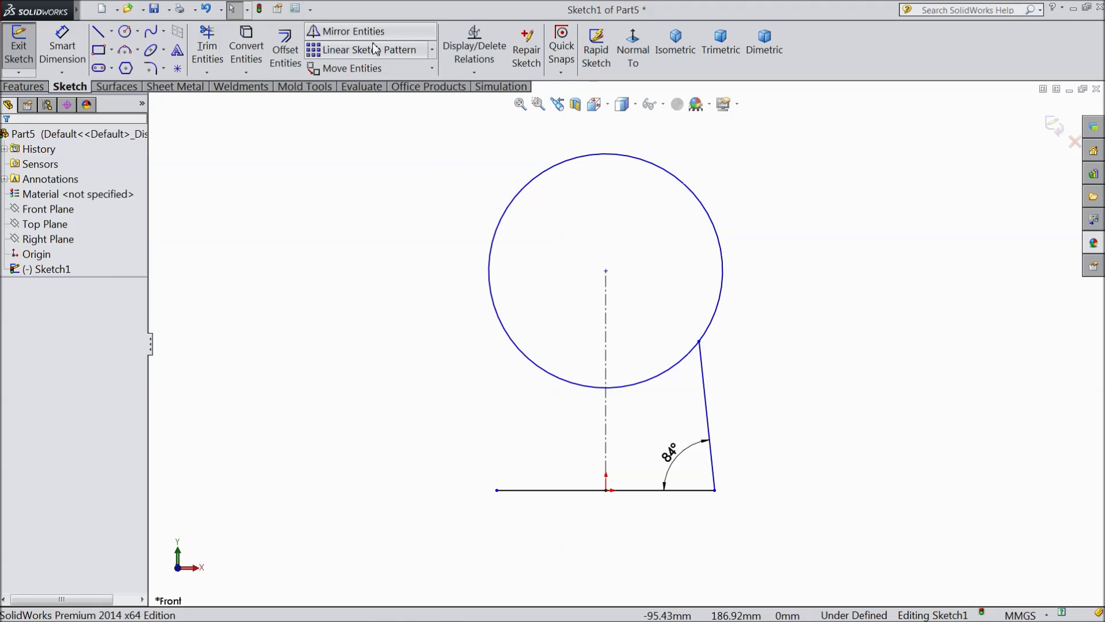
{"action": "left_click", "coordinate": [357, 31]}
{"action": "left_click", "coordinate": [708, 423]}
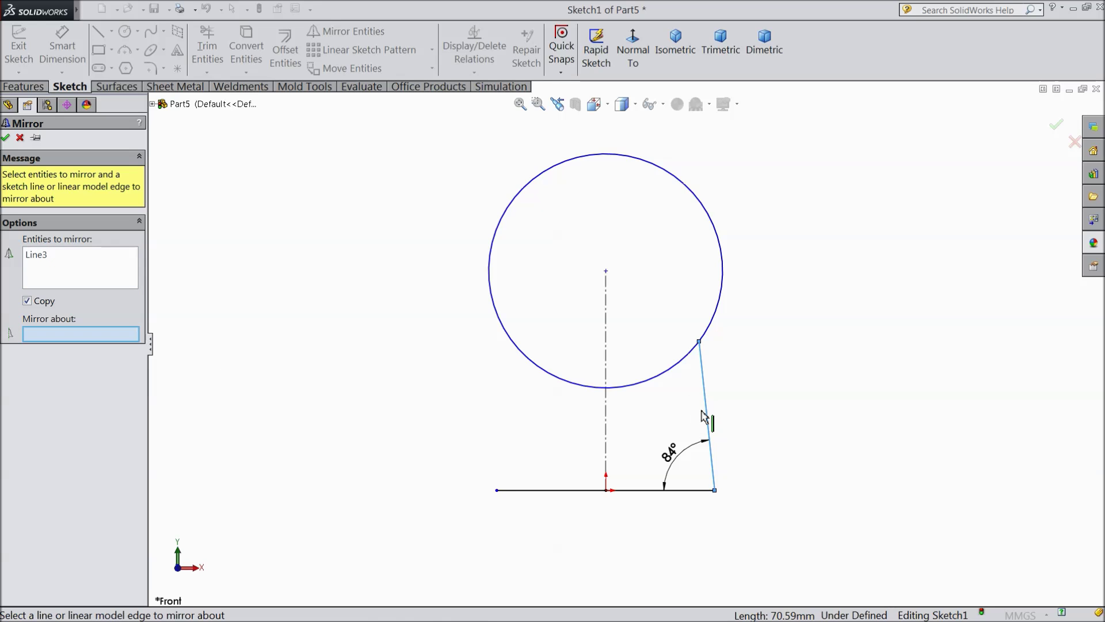
{"action": "left_click", "coordinate": [605, 414]}
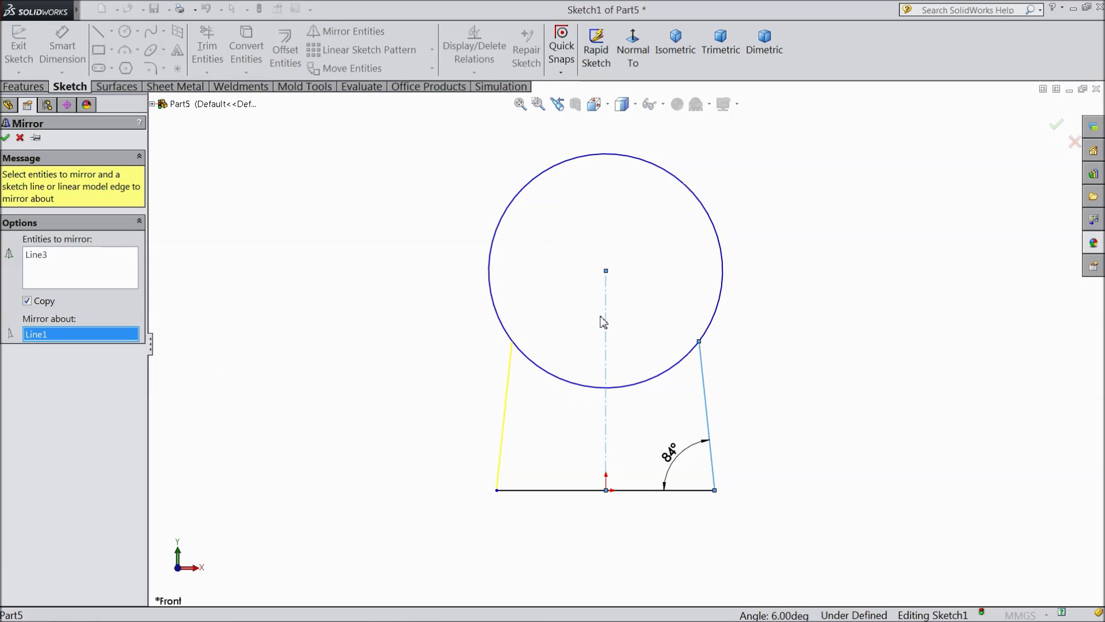
{"action": "left_click", "coordinate": [5, 138]}
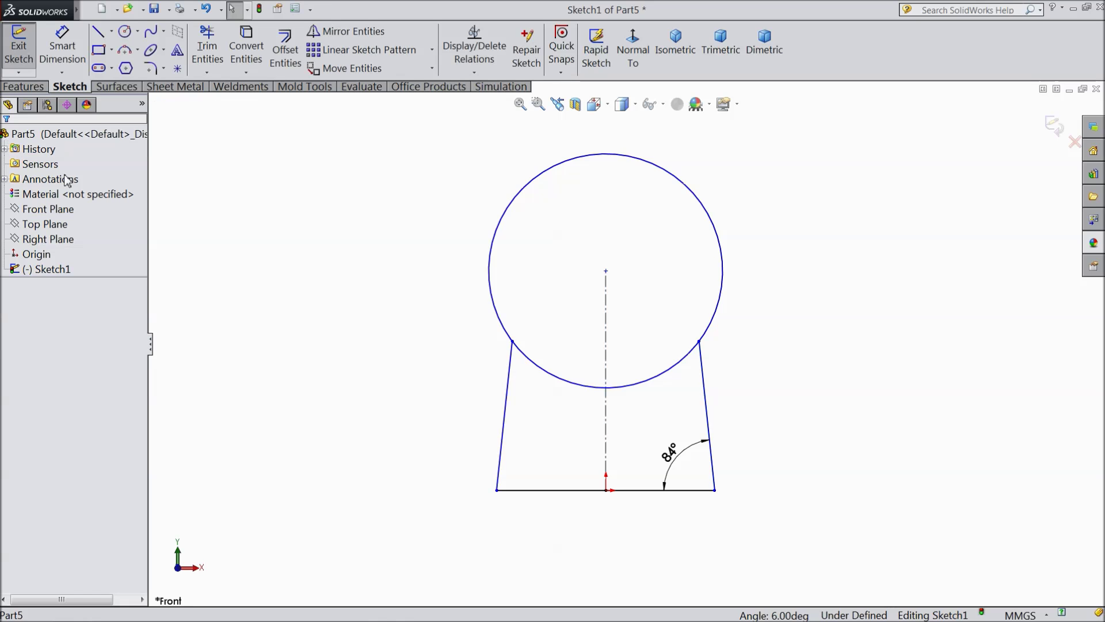
Step: Trim away the upper part of the circle, keeping only the lower arc between the two slanted lines
{"action": "left_click", "coordinate": [208, 51]}
{"action": "left_click", "coordinate": [507, 216]}
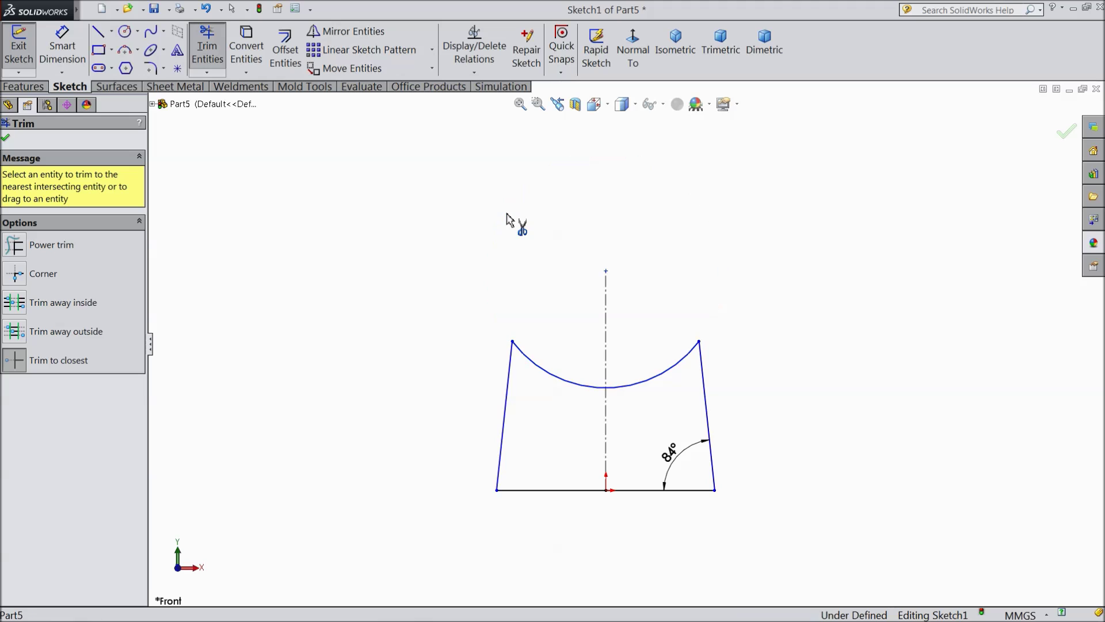
{"action": "scroll", "coordinate": [629, 468], "scroll_direction": "down", "scroll_amount": 4}
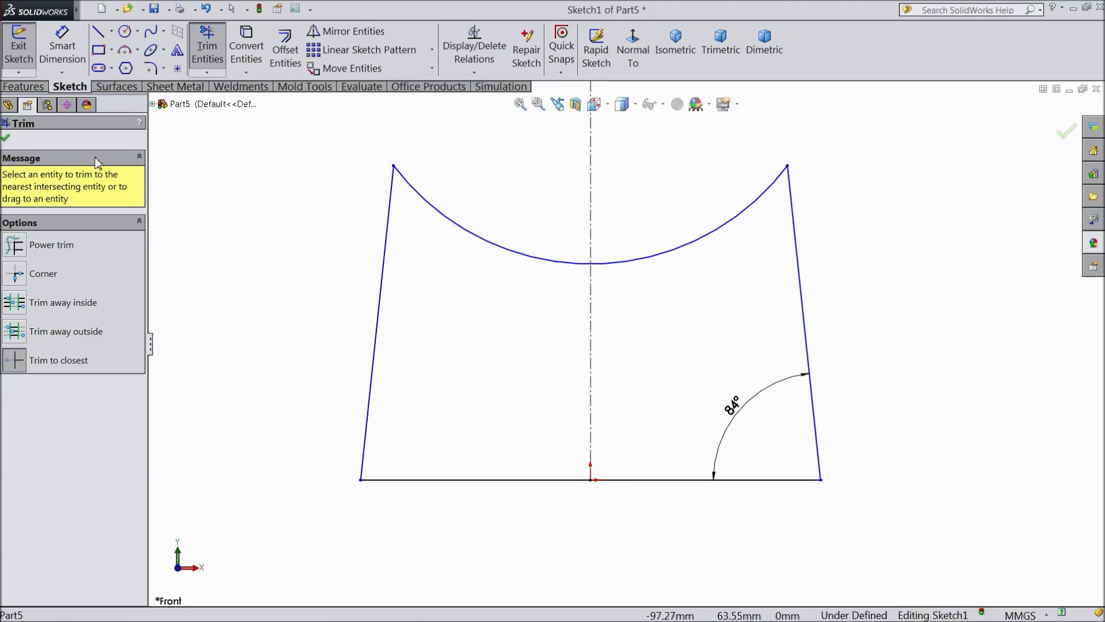
{"action": "left_click", "coordinate": [6, 138]}
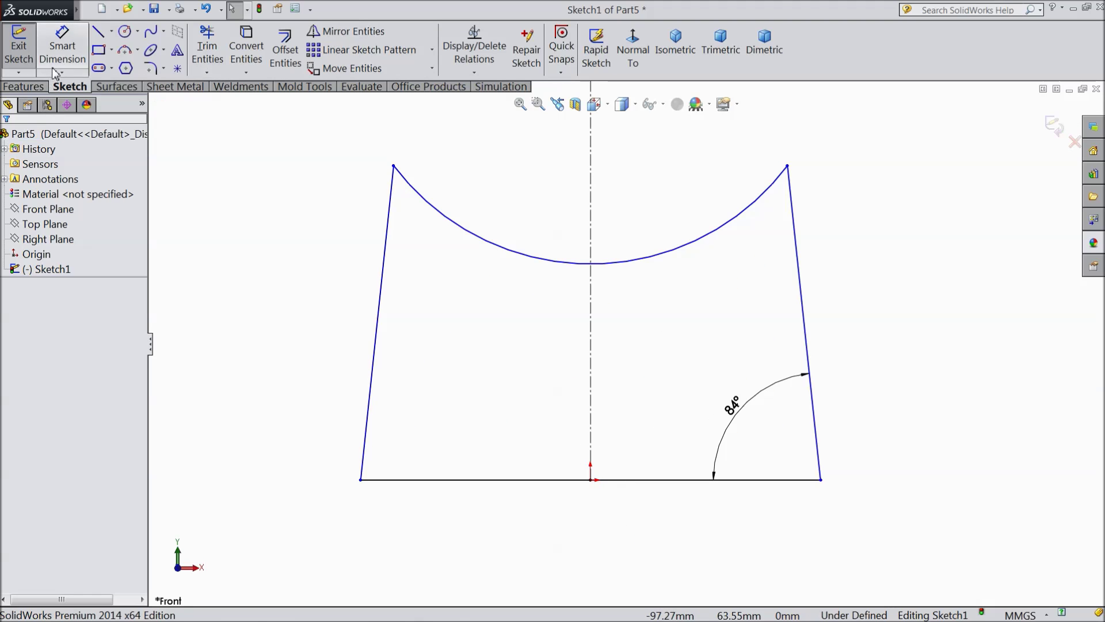
Step: Dimension the horizontal base line's length as 3956.255 mm
{"action": "left_click", "coordinate": [62, 46]}
{"action": "scroll", "coordinate": [535, 339], "scroll_direction": "up", "scroll_amount": 3}
{"action": "scroll", "coordinate": [584, 431], "scroll_direction": "down", "scroll_amount": 2}
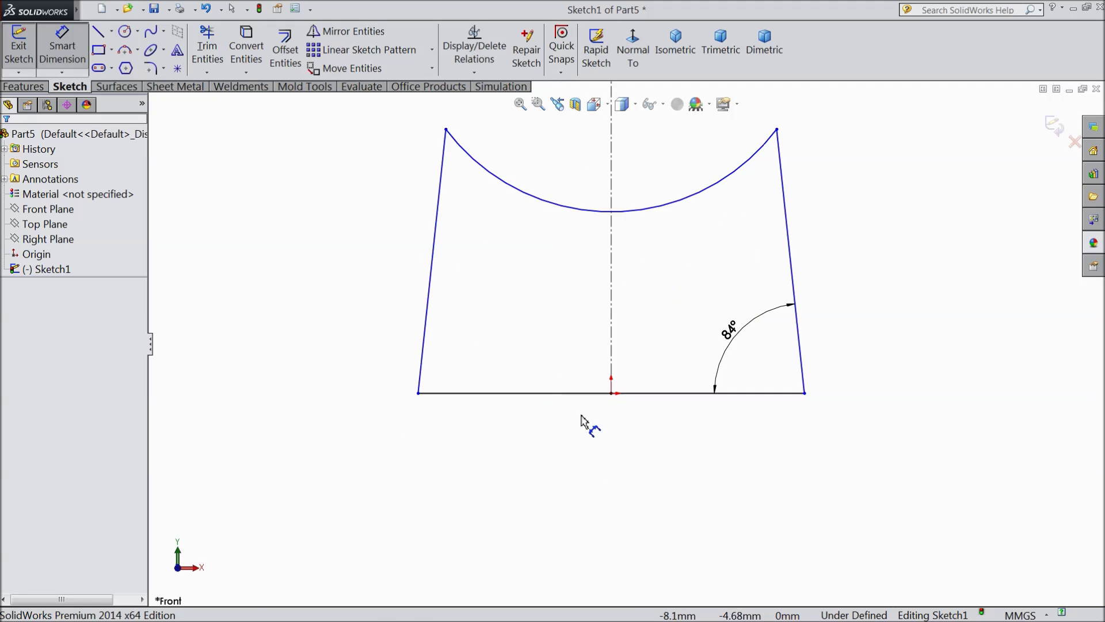
{"action": "left_click", "coordinate": [588, 394]}
{"action": "left_click", "coordinate": [591, 452]}
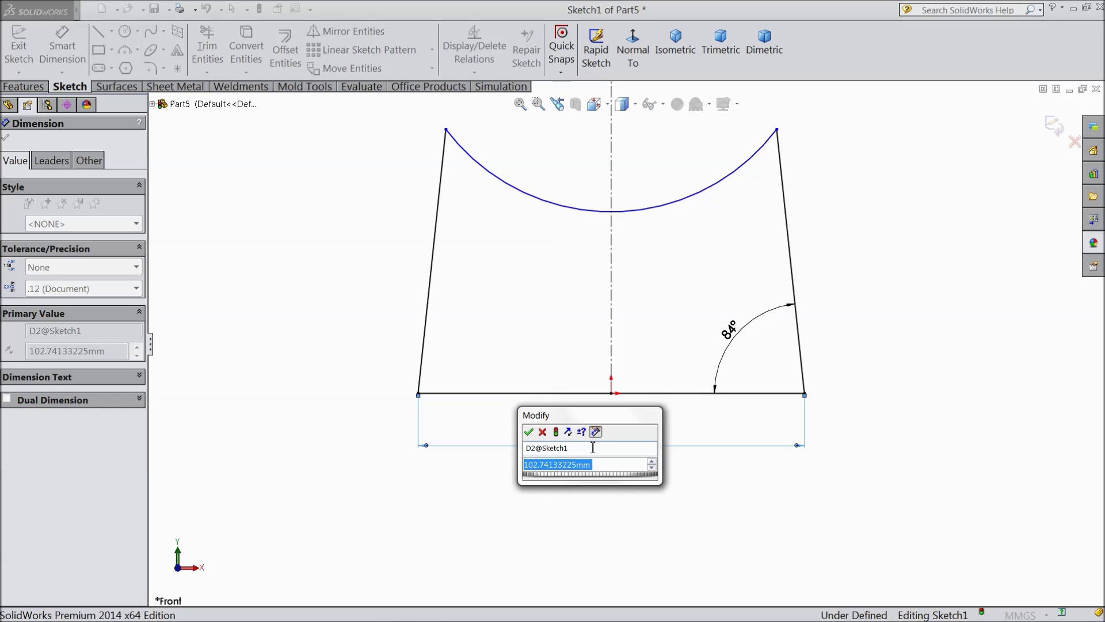
{"action": "type", "text": "39"}
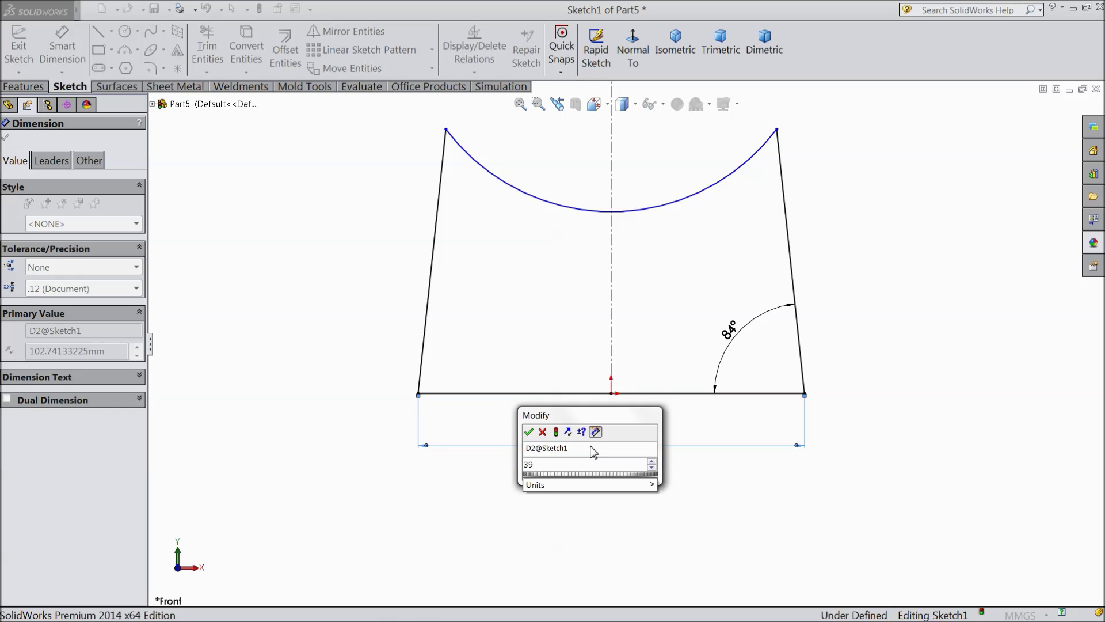
{"action": "type", "text": "56.255"}
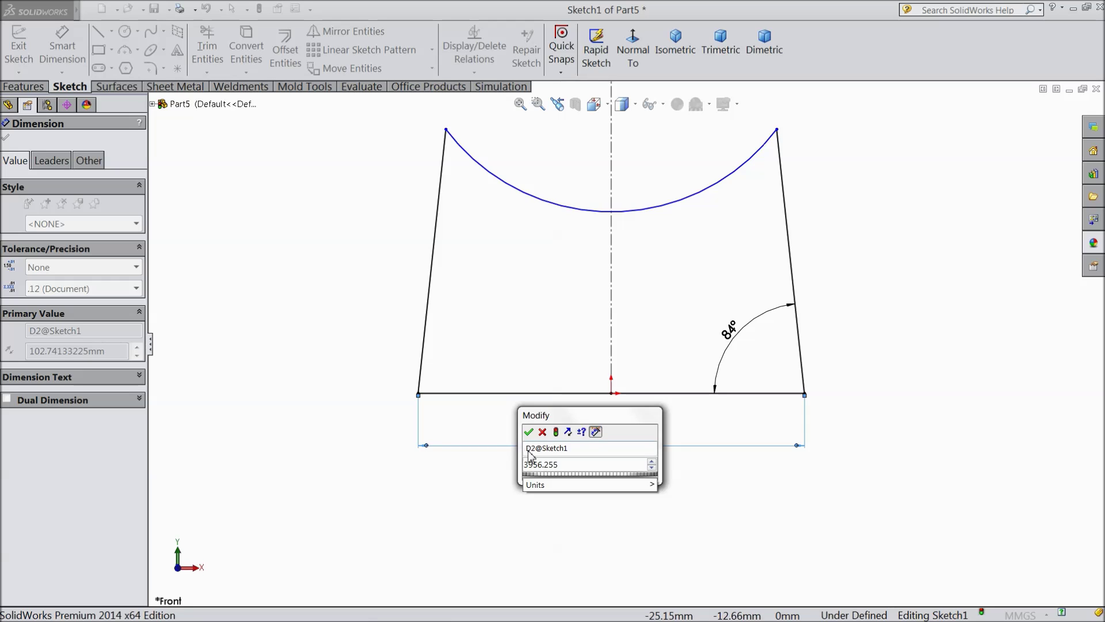
{"action": "mouse_move", "coordinate": [553, 486]}
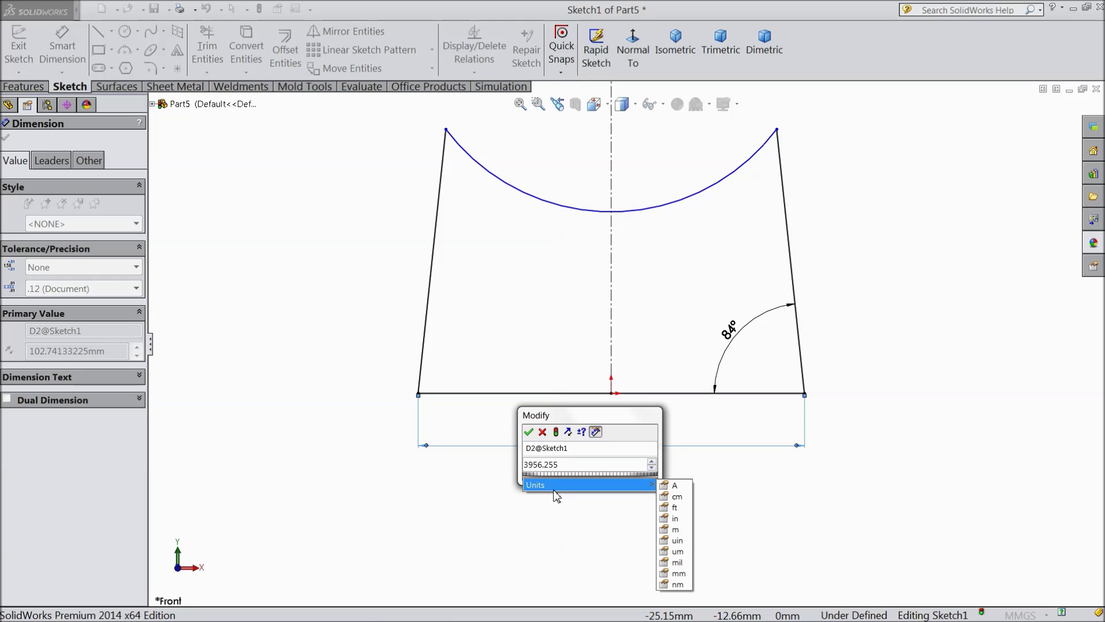
{"action": "left_click", "coordinate": [528, 433]}
Step: Move the base line's length dimension clear below the line and finish dimensioning
{"action": "key", "text": "f"}
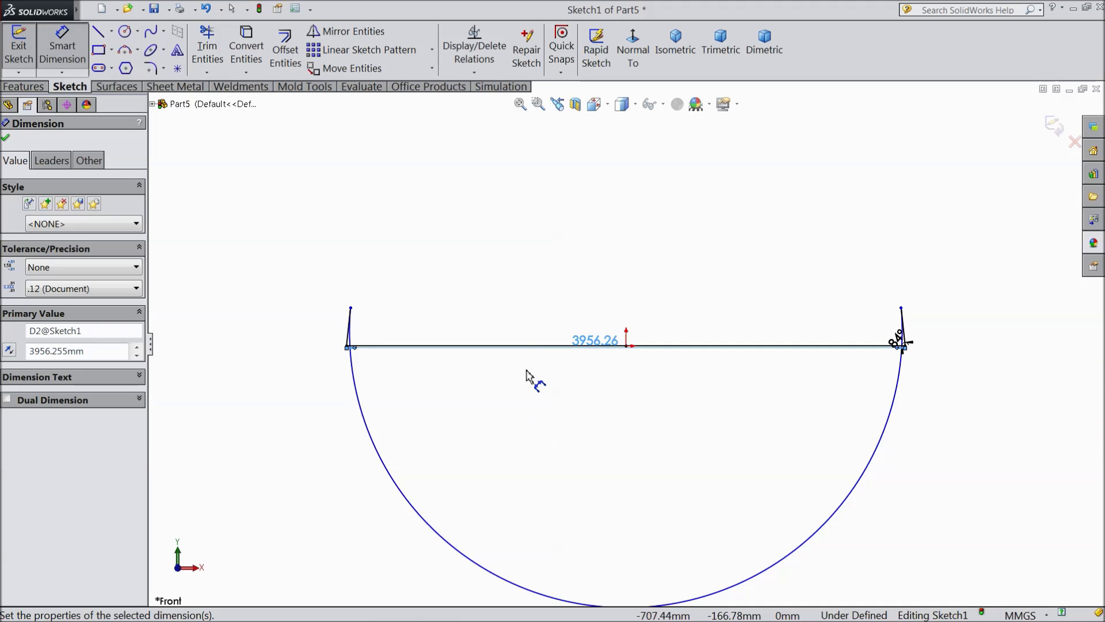
{"action": "left_click_drag", "start_coordinate": [597, 358], "coordinate": [611, 397]}
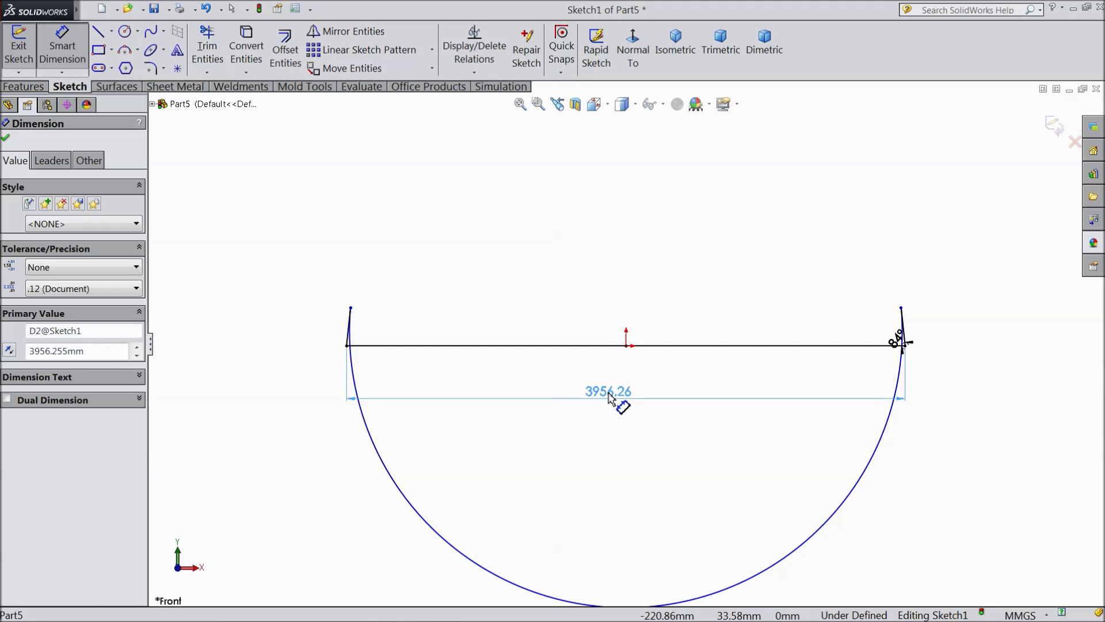
{"action": "key", "text": "z"}
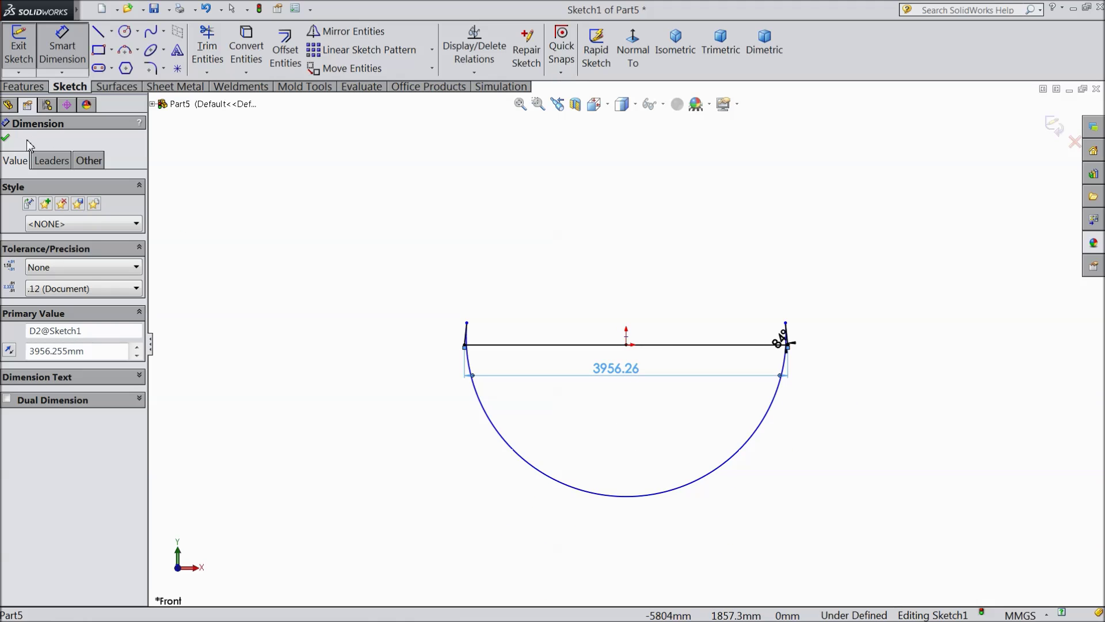
{"action": "left_click", "coordinate": [6, 139]}
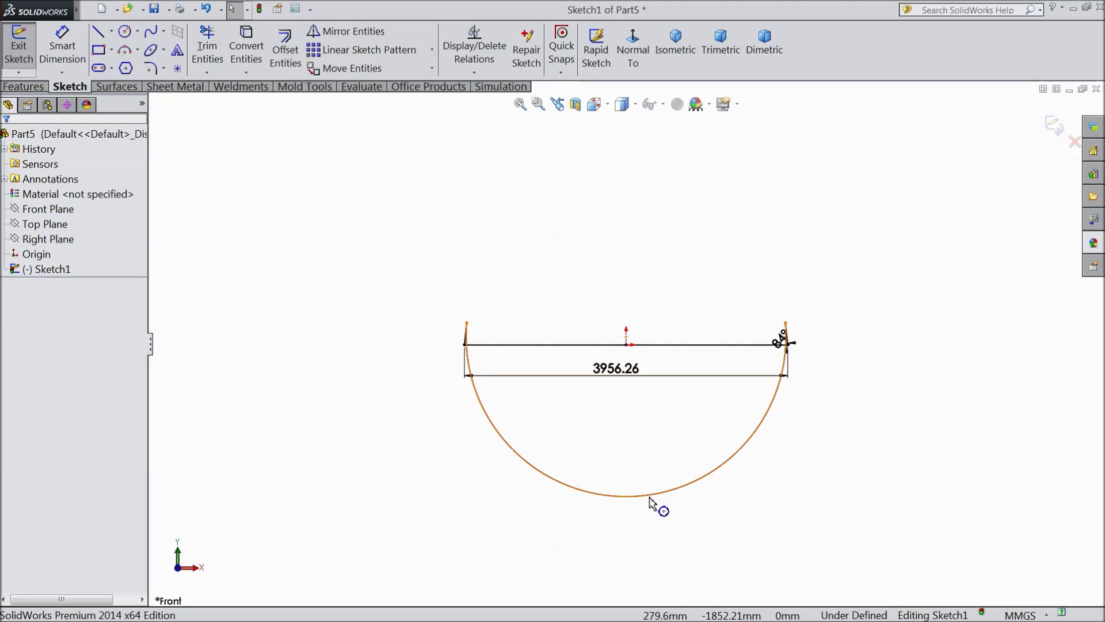
Step: Reshape the arc by pulling it above the base line into a shallow curve of about 10262 mm radius
{"action": "left_click_drag", "start_coordinate": [646, 489], "coordinate": [633, 249]}
{"action": "scroll", "coordinate": [626, 339], "scroll_direction": "up", "scroll_amount": 6}
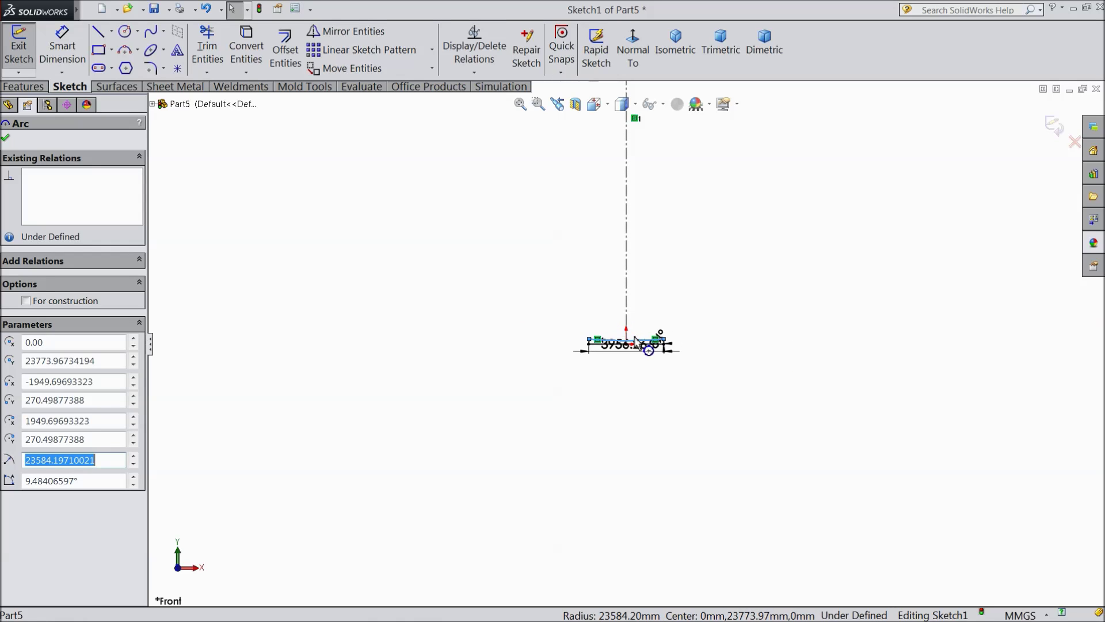
{"action": "scroll", "coordinate": [656, 417], "scroll_direction": "down", "scroll_amount": 5}
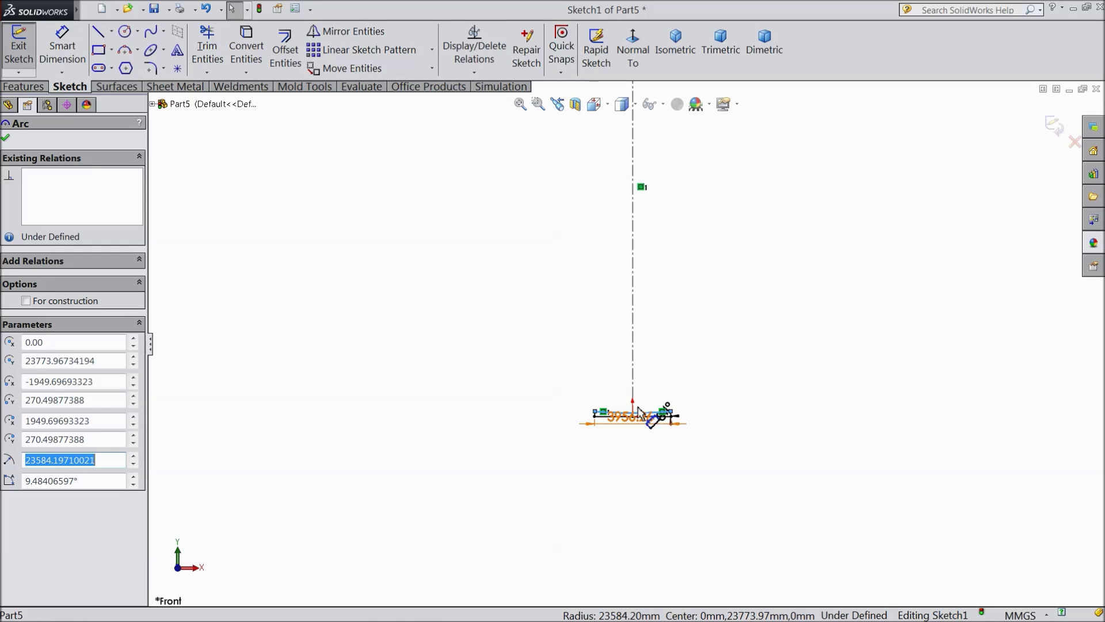
{"action": "scroll", "coordinate": [639, 403], "scroll_direction": "down", "scroll_amount": 3}
{"action": "left_click_drag", "start_coordinate": [632, 377], "coordinate": [627, 392]}
{"action": "scroll", "coordinate": [581, 403], "scroll_direction": "down", "scroll_amount": 2}
Step: Dimension the vertical distance between the right slanted line's two endpoints as 2458.75 mm
{"action": "left_click", "coordinate": [46, 57]}
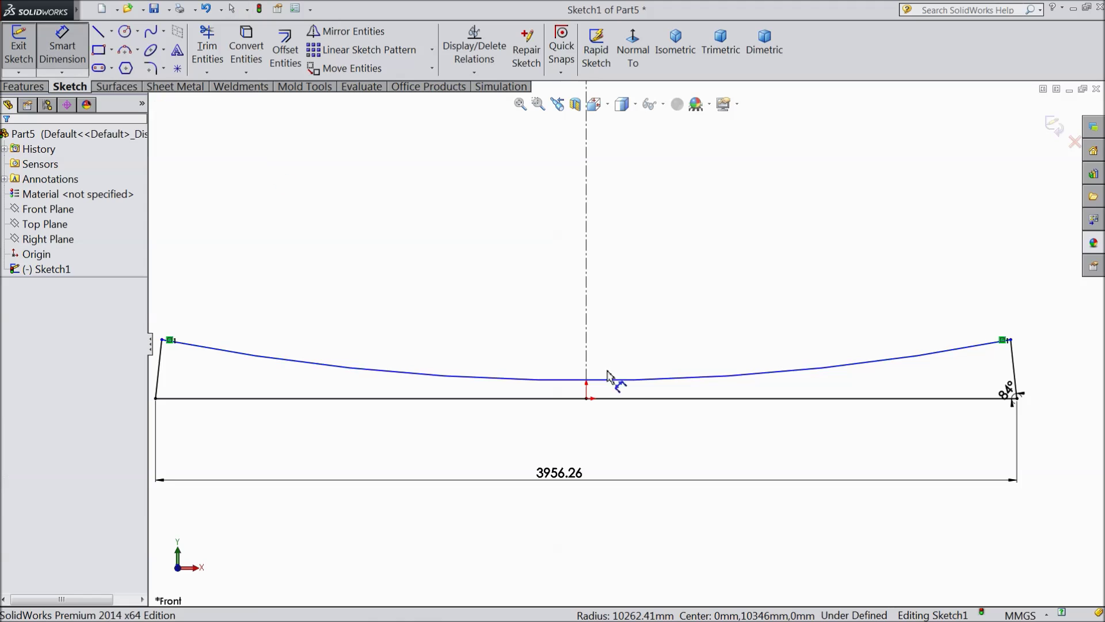
{"action": "scroll", "coordinate": [610, 382], "scroll_direction": "up", "scroll_amount": 1}
{"action": "scroll", "coordinate": [887, 403], "scroll_direction": "down", "scroll_amount": 2}
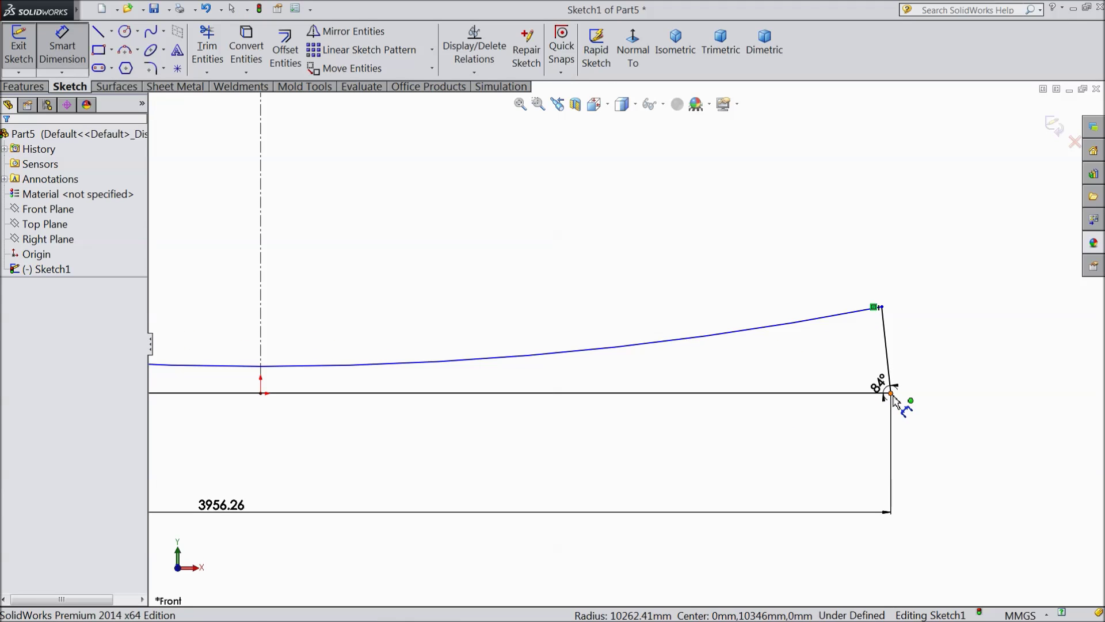
{"action": "left_click", "coordinate": [891, 393]}
{"action": "left_click", "coordinate": [882, 307]}
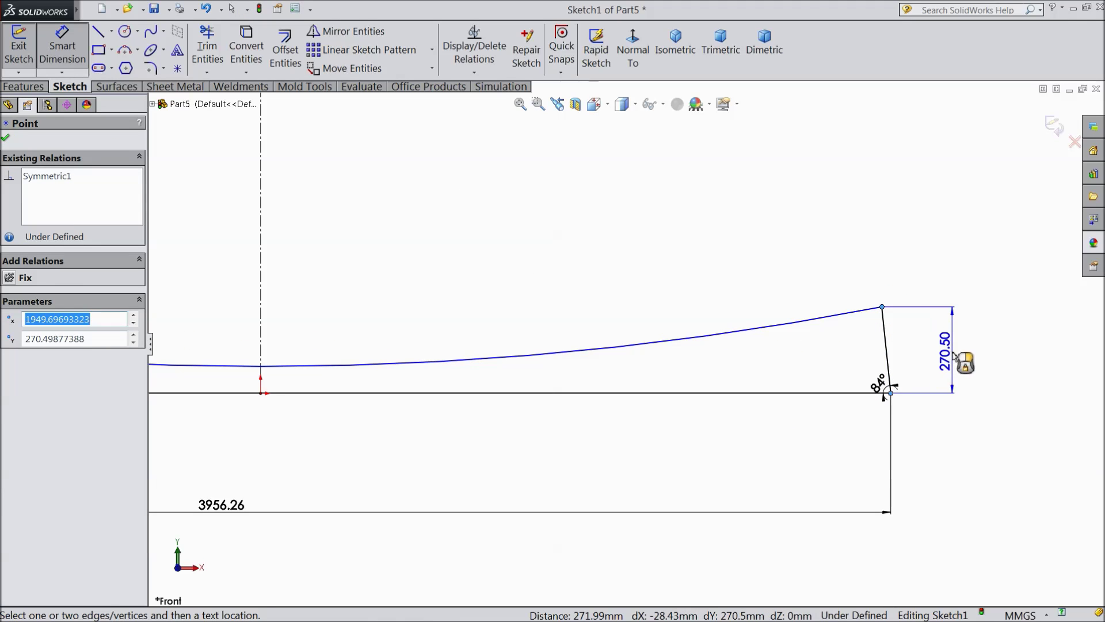
{"action": "left_click", "coordinate": [960, 356]}
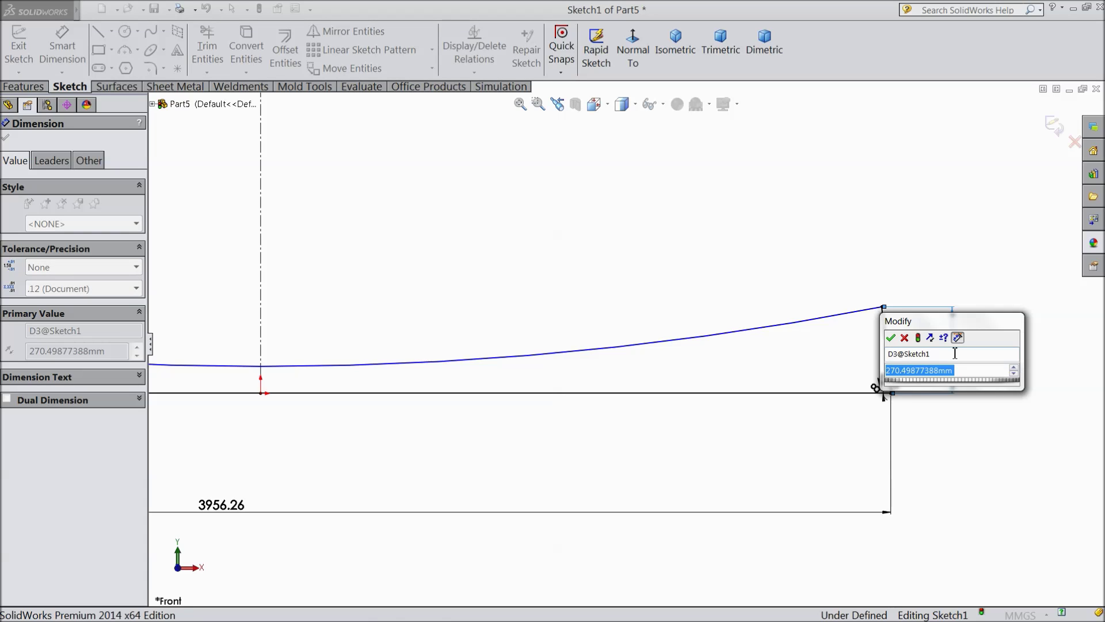
{"action": "type", "text": "2450.75"}
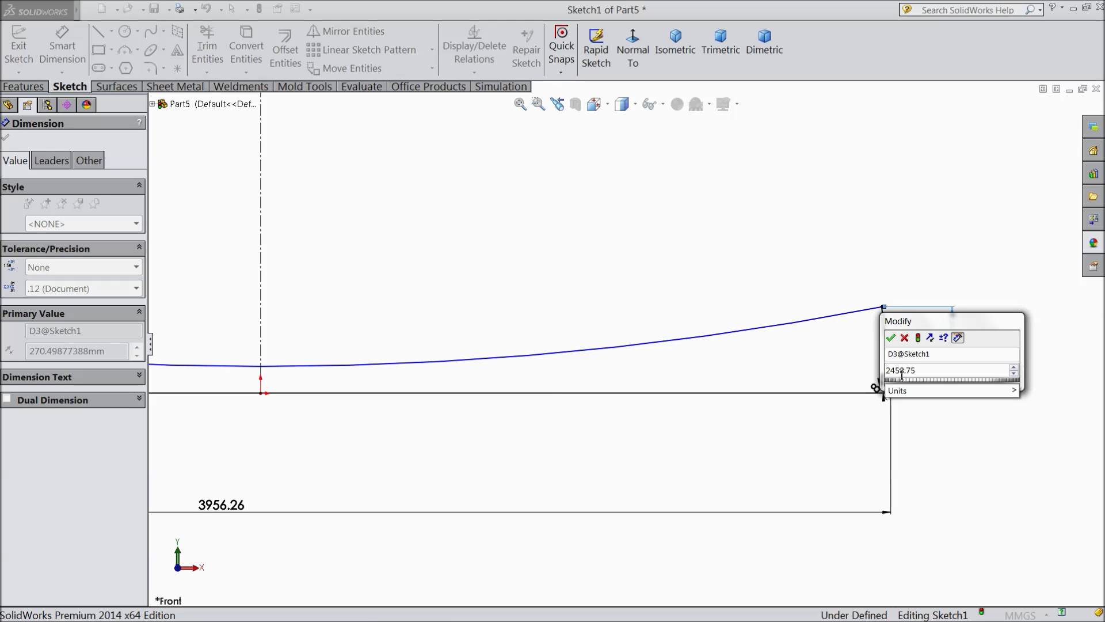
{"action": "left_click", "coordinate": [891, 339]}
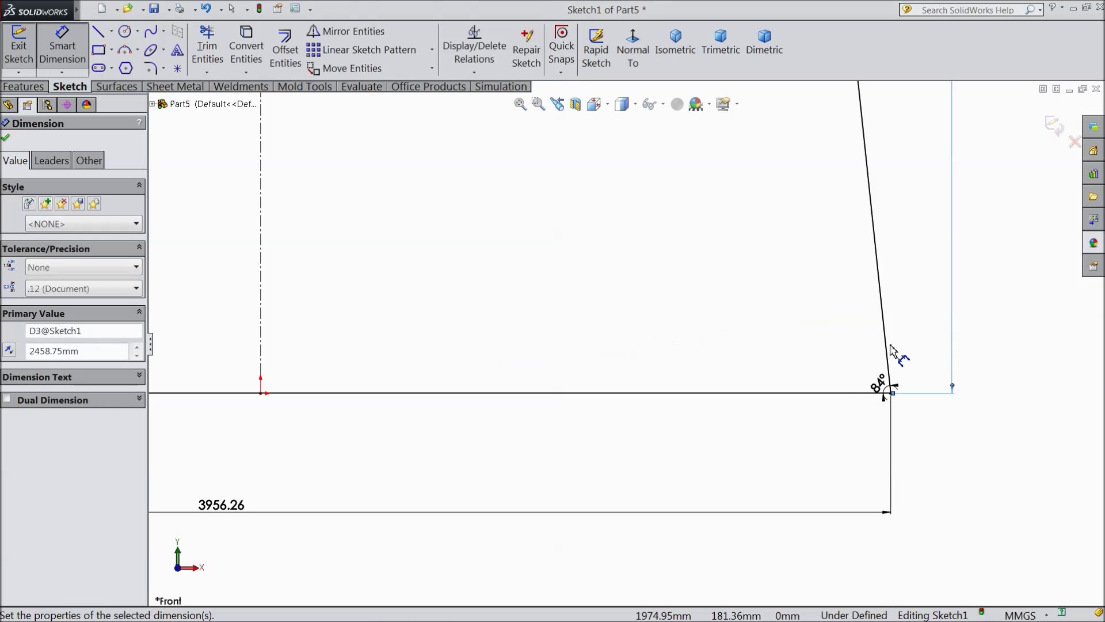
Step: Dimension the upper arc's radius as 2196.0235 mm and place the dimension text above the arc
{"action": "scroll", "coordinate": [892, 366], "scroll_direction": "up", "scroll_amount": 5}
{"action": "scroll", "coordinate": [554, 254], "scroll_direction": "down", "scroll_amount": 1}
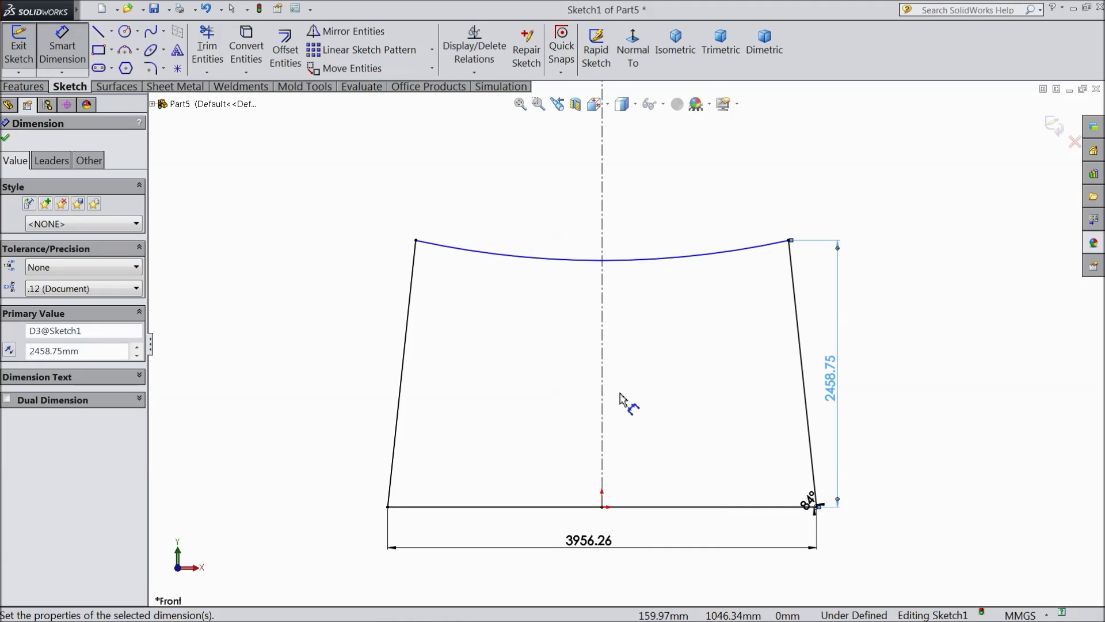
{"action": "left_click", "coordinate": [536, 258]}
{"action": "left_click", "coordinate": [545, 209]}
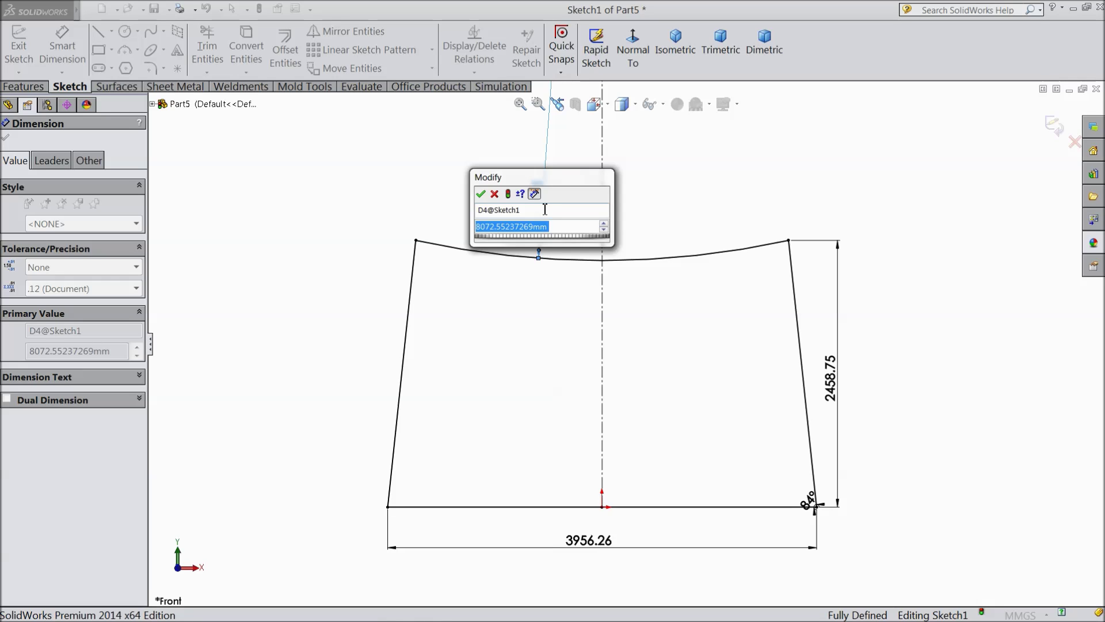
{"action": "type", "text": "2196.0235"}
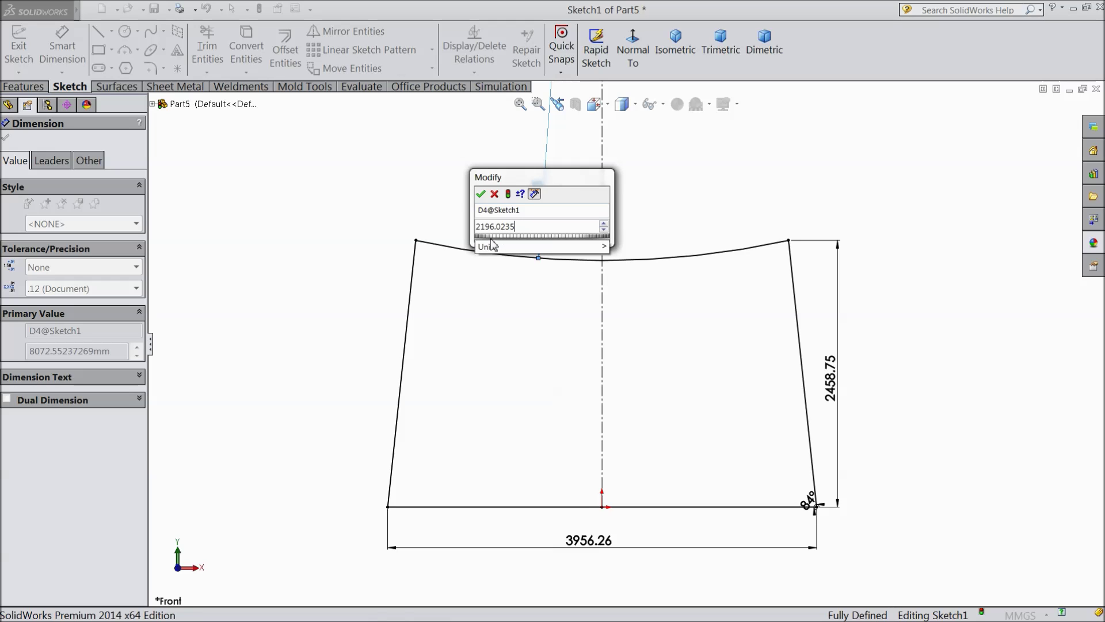
{"action": "left_click", "coordinate": [481, 195]}
{"action": "left_click_drag", "start_coordinate": [578, 321], "coordinate": [563, 235]}
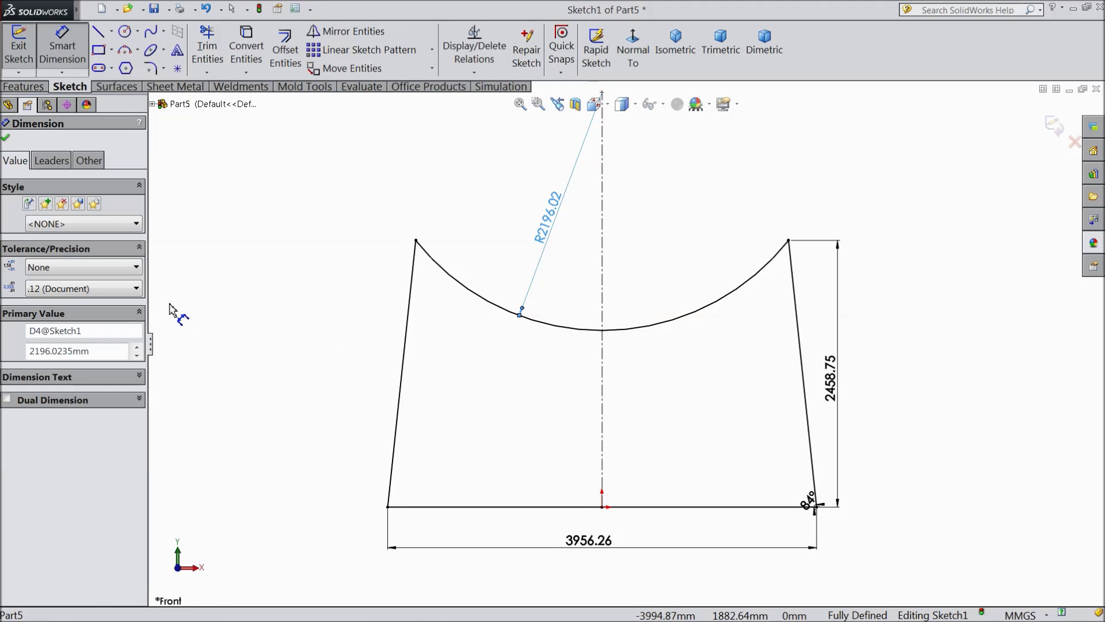
Step: Move the 84° angle dimension inside the profile, clear of the lower right corner, and finish dimensioning
{"action": "left_click_drag", "start_coordinate": [807, 501], "coordinate": [767, 477]}
{"action": "left_click", "coordinate": [6, 139]}
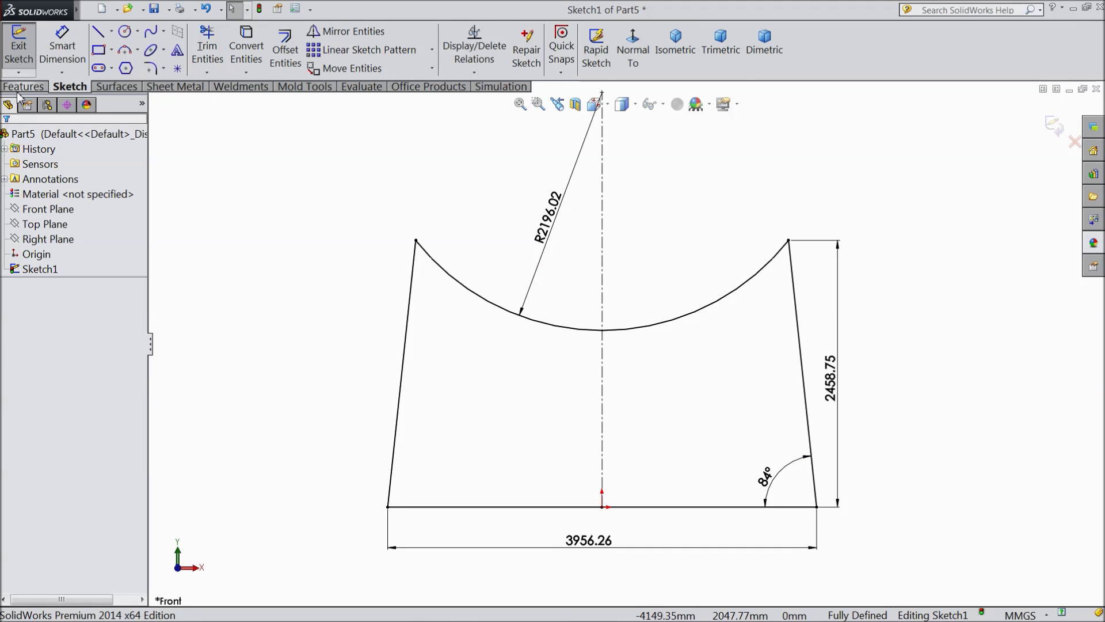
Step: Extrude the support profile 255 mm symmetrically about the sketch plane using the Mid Plane condition
{"action": "left_click", "coordinate": [23, 86]}
{"action": "left_click", "coordinate": [26, 49]}
{"action": "left_click", "coordinate": [69, 219]}
{"action": "left_click", "coordinate": [54, 301]}
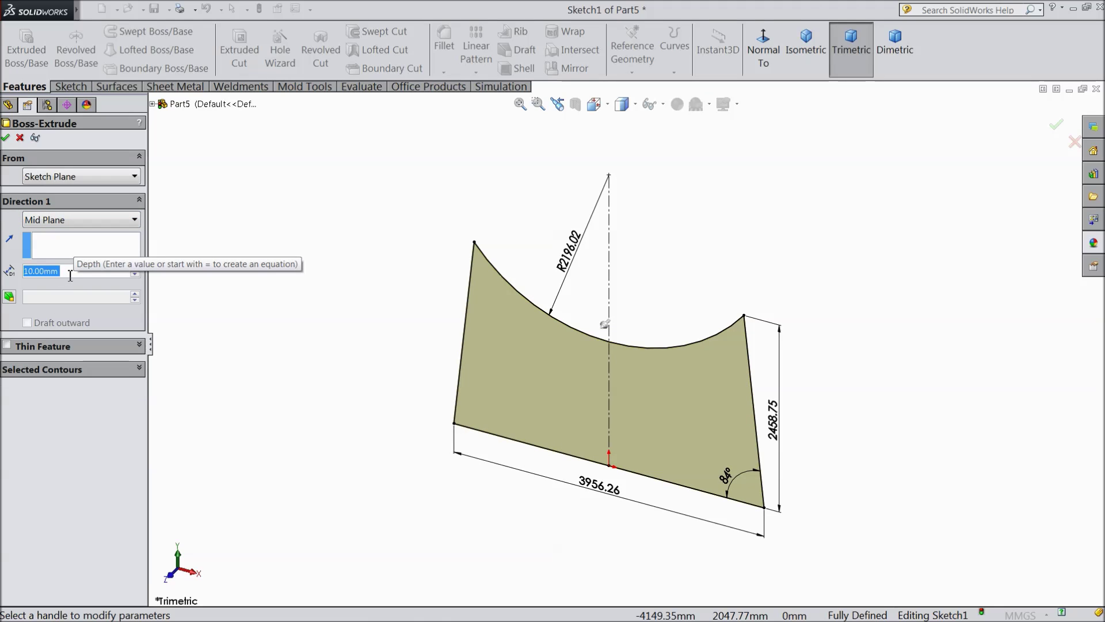
{"action": "type", "text": "255"}
{"action": "key", "text": "Return"}
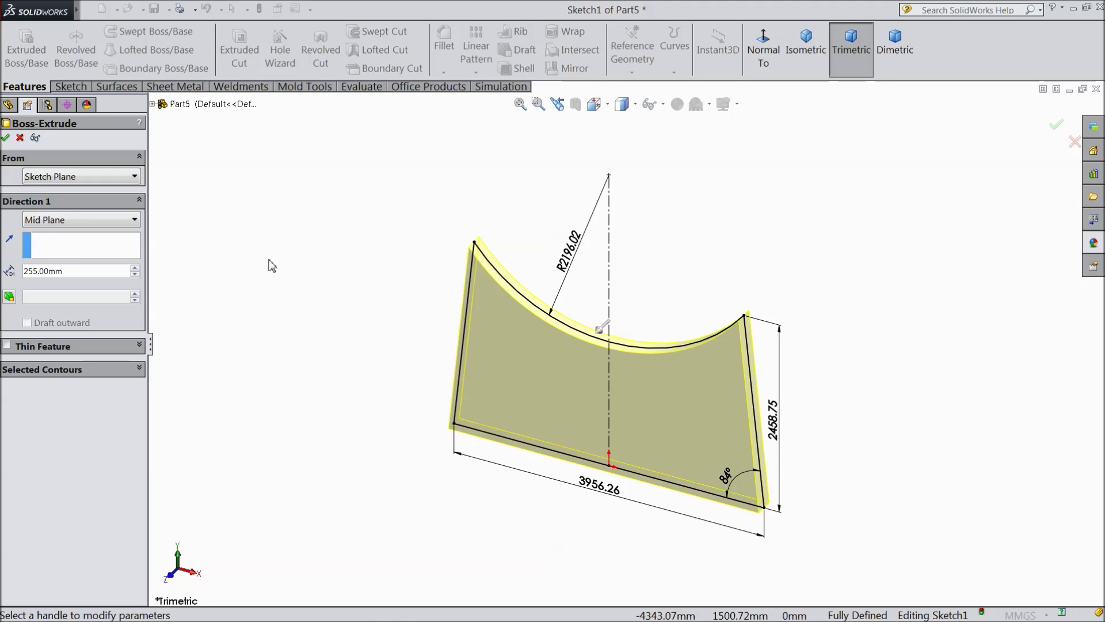
{"action": "scroll", "coordinate": [668, 406], "scroll_direction": "down", "scroll_amount": 2}
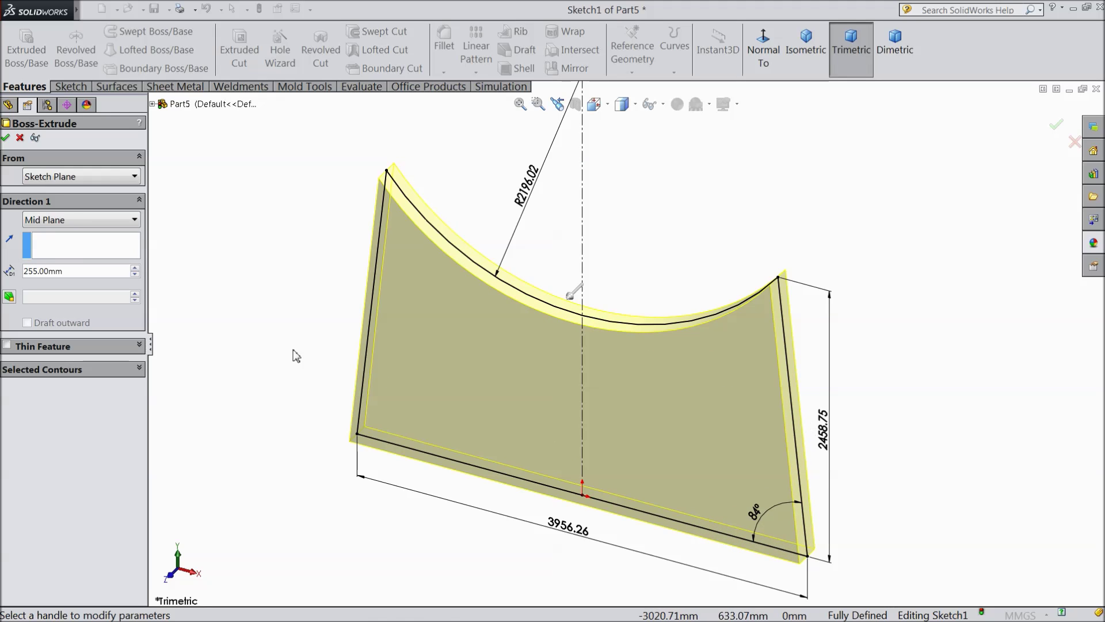
{"action": "left_click", "coordinate": [6, 138]}
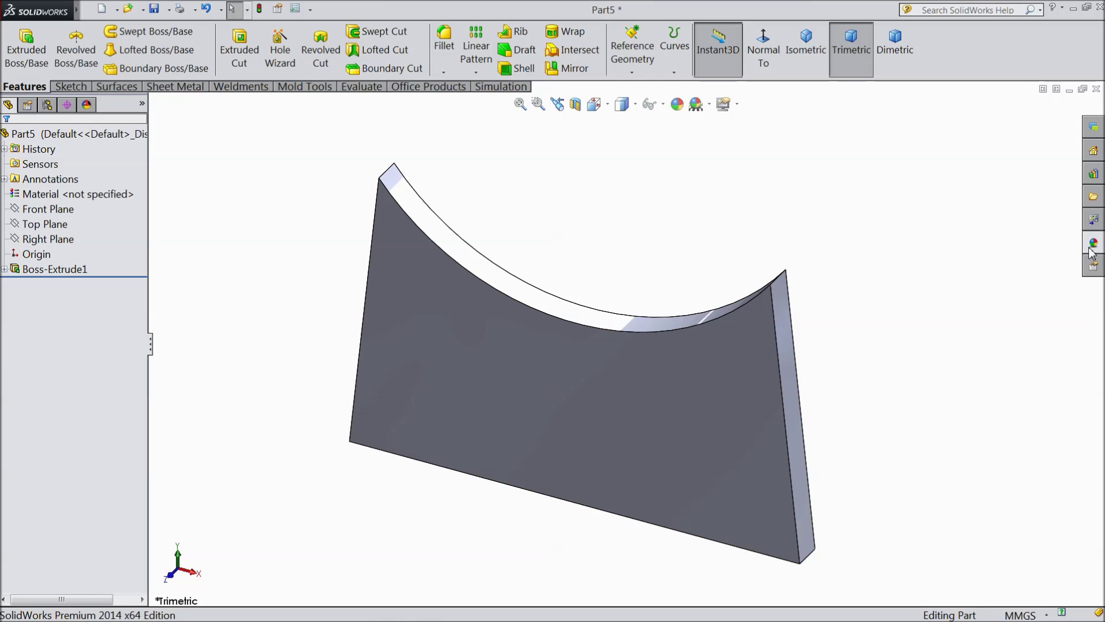
Step: Apply the brushed bronze appearance from the metal appearances to the support part
{"action": "left_click", "coordinate": [1092, 245]}
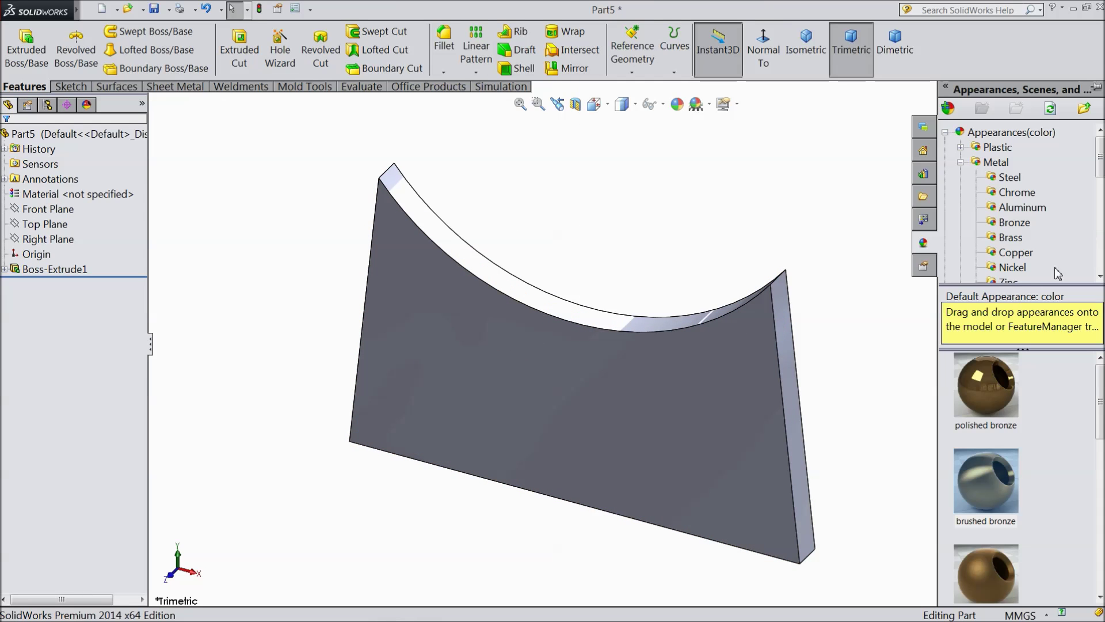
{"action": "left_click", "coordinate": [992, 501]}
{"action": "double_click", "coordinate": [995, 501]}
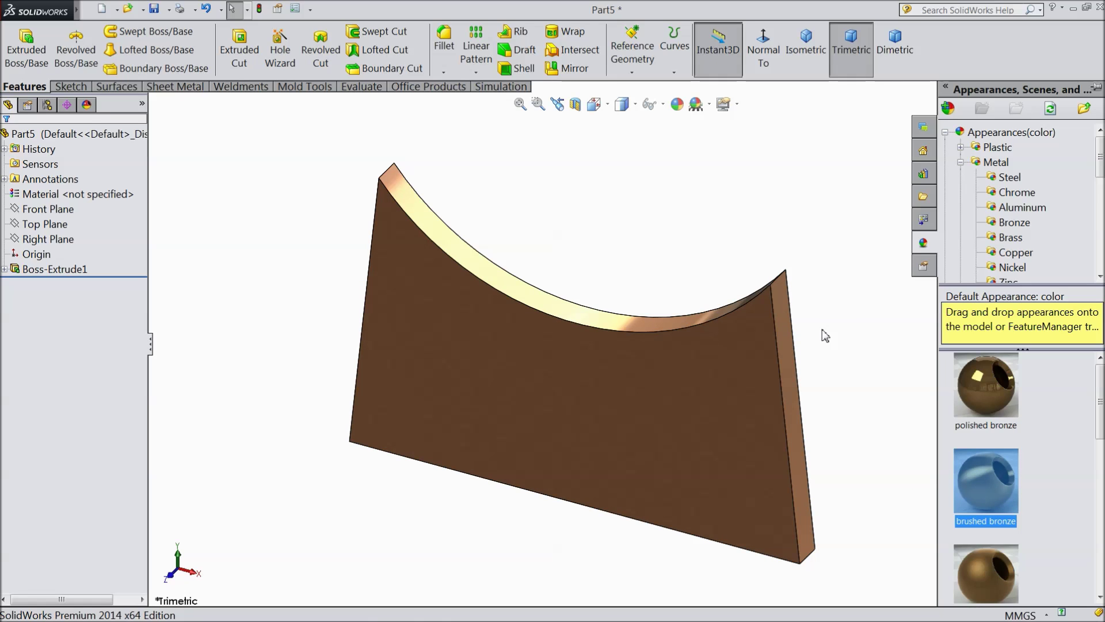
{"action": "middle_click_drag", "start_coordinate": [823, 330], "coordinate": [836, 444]}
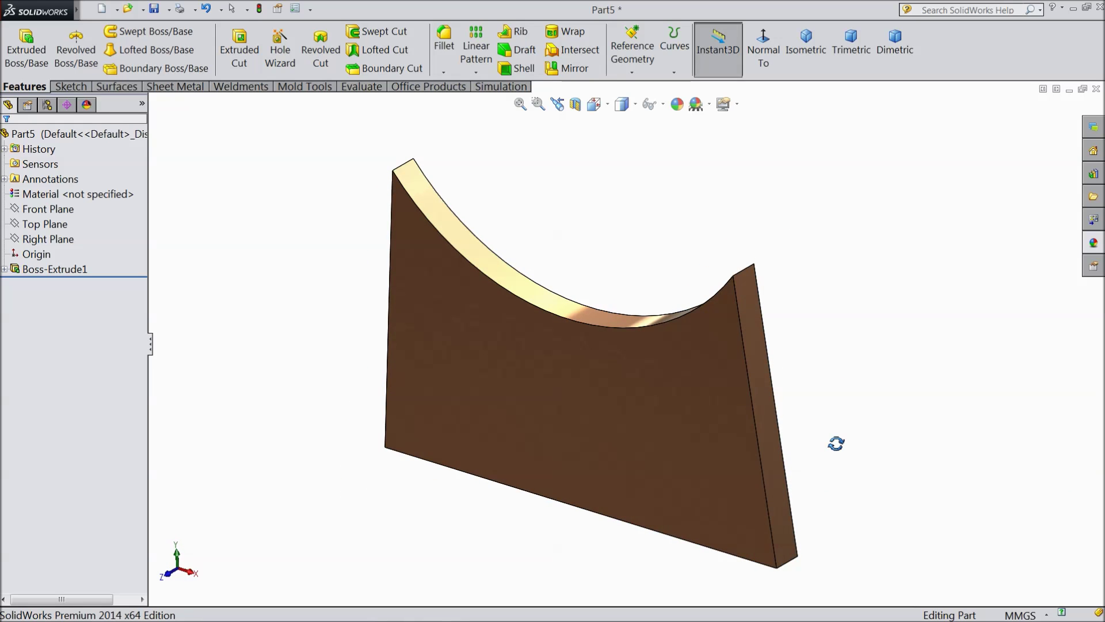
{"action": "scroll", "coordinate": [734, 390], "scroll_direction": "down", "scroll_amount": 1}
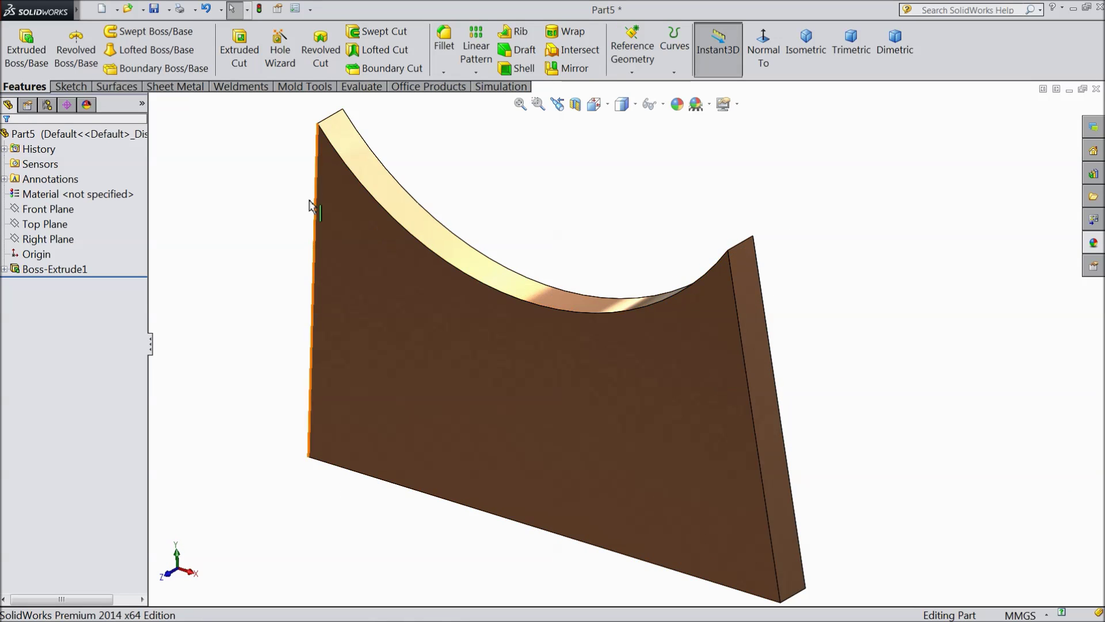
Step: Save the part in the Heat Exchanger folder under the name 7.Saddles
{"action": "left_click", "coordinate": [157, 10]}
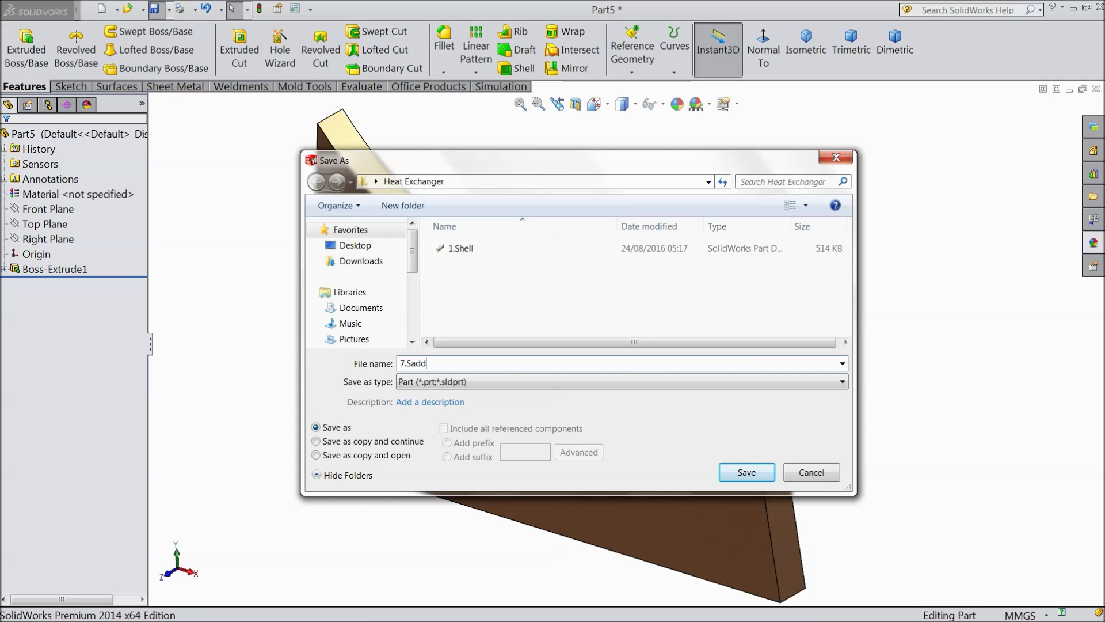
{"action": "left_click", "coordinate": [747, 477]}
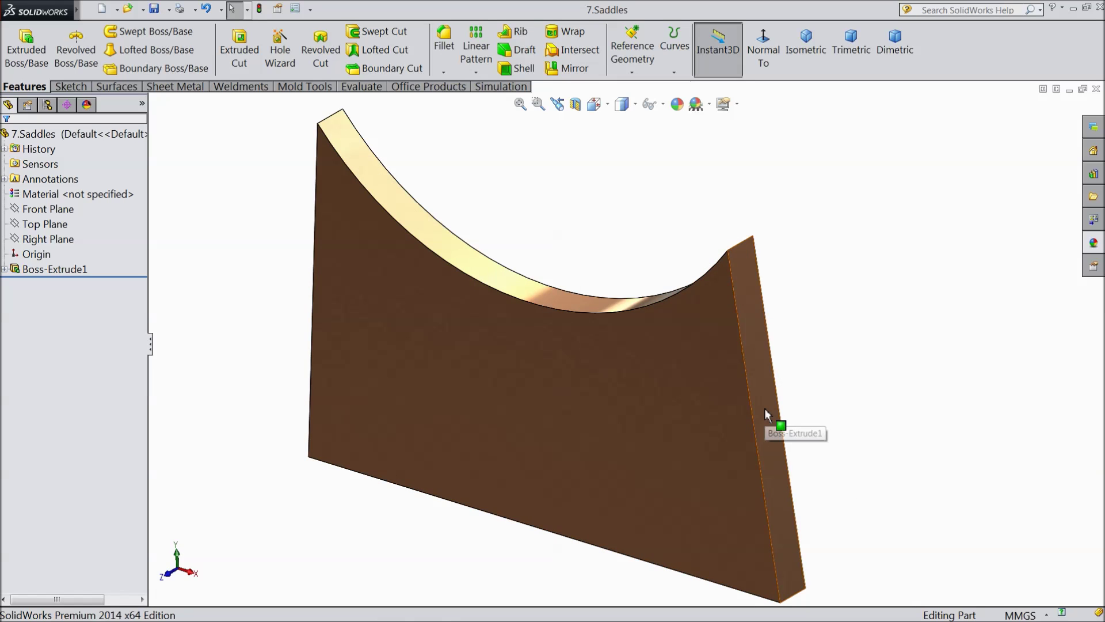
{"action": "mouse_move", "coordinate": [845, 389]}
{"action": "middle_mouse_down"}
{"action": "mouse_move", "coordinate": [852, 341]}
{"action": "mouse_move", "coordinate": [853, 383]}
{"action": "middle_mouse_up"}
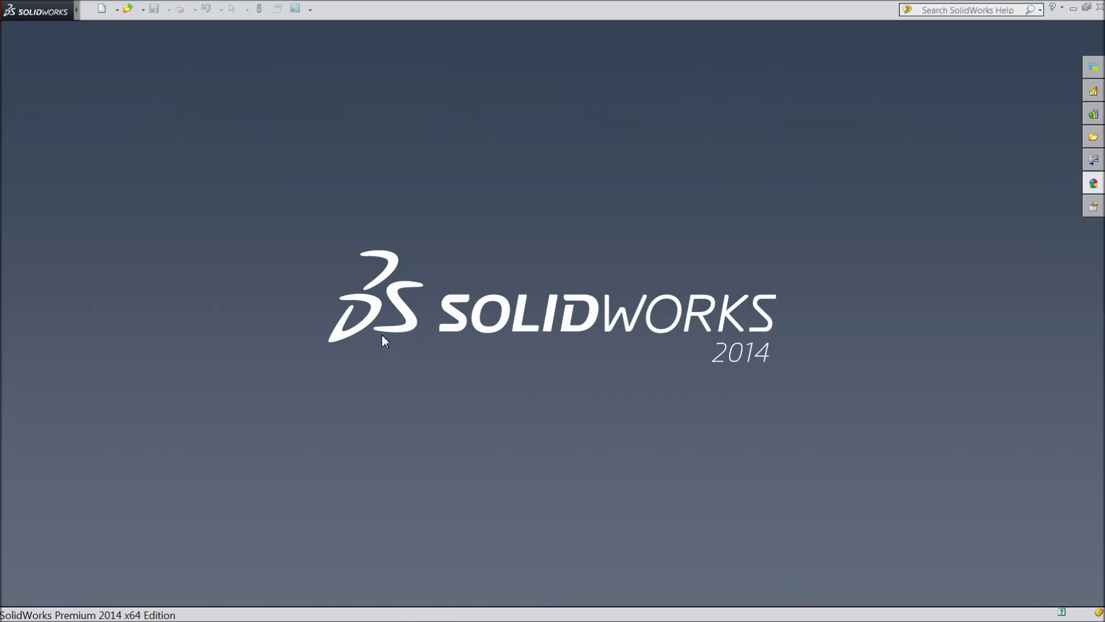
Step: Create a new assembly document and widen the pane with the component insertion options
{"action": "left_click", "coordinate": [103, 11]}
{"action": "left_click", "coordinate": [251, 329]}
{"action": "left_click", "coordinate": [498, 503]}
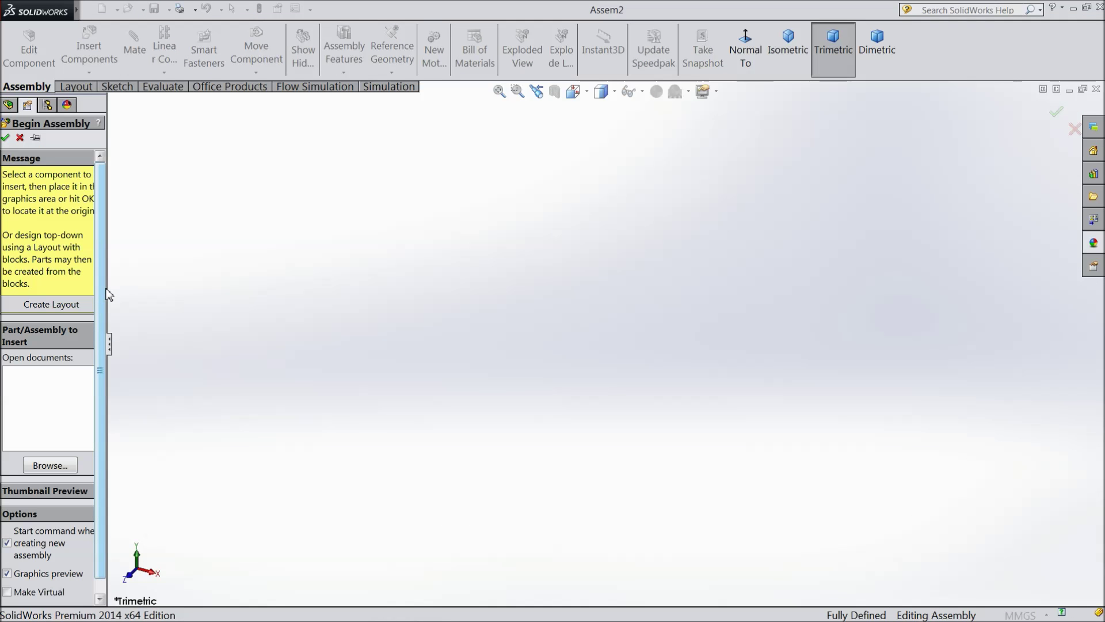
{"action": "left_click_drag", "start_coordinate": [109, 289], "coordinate": [152, 281]}
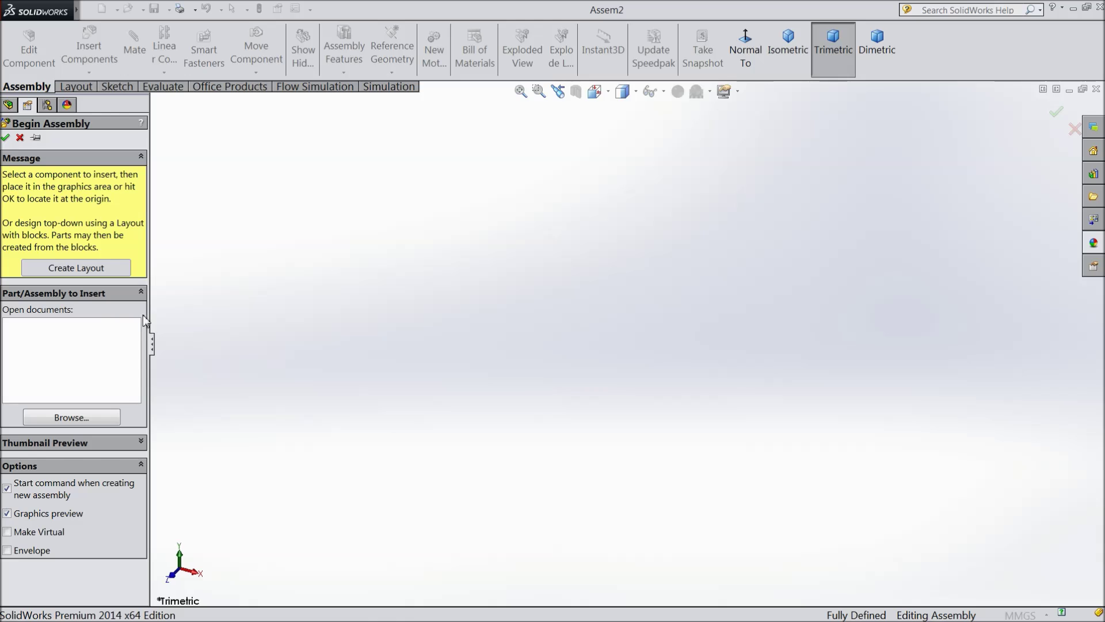
Step: Insert 1.Shell from the Heat Exchanger folder as the assembly's first component, showing the part files as thumbnails while choosing
{"action": "left_click", "coordinate": [88, 422]}
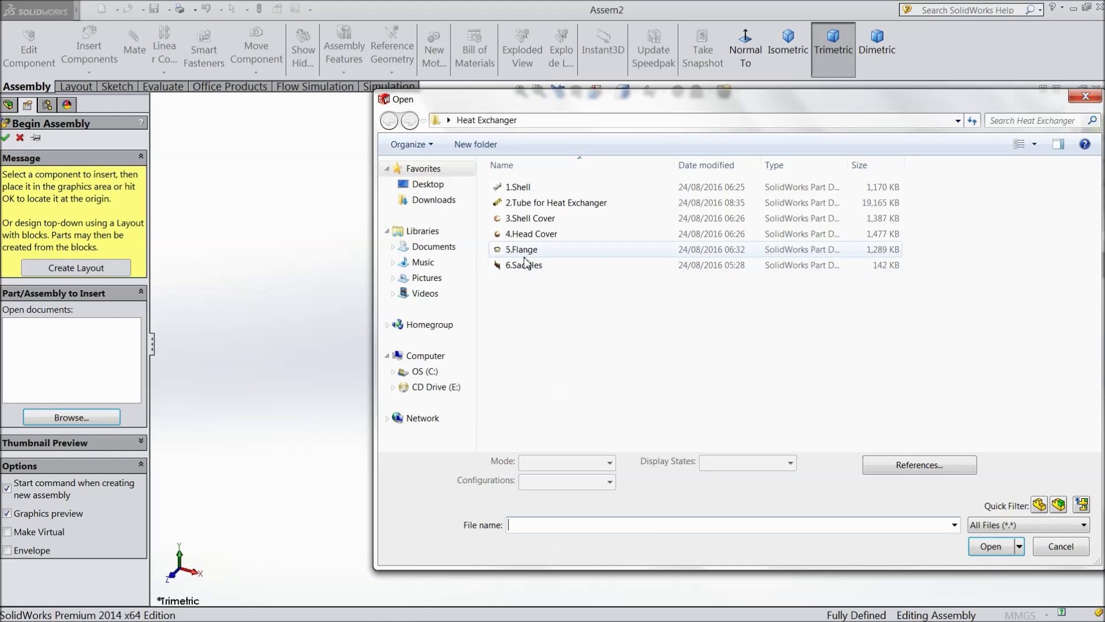
{"action": "left_click", "coordinate": [1035, 144]}
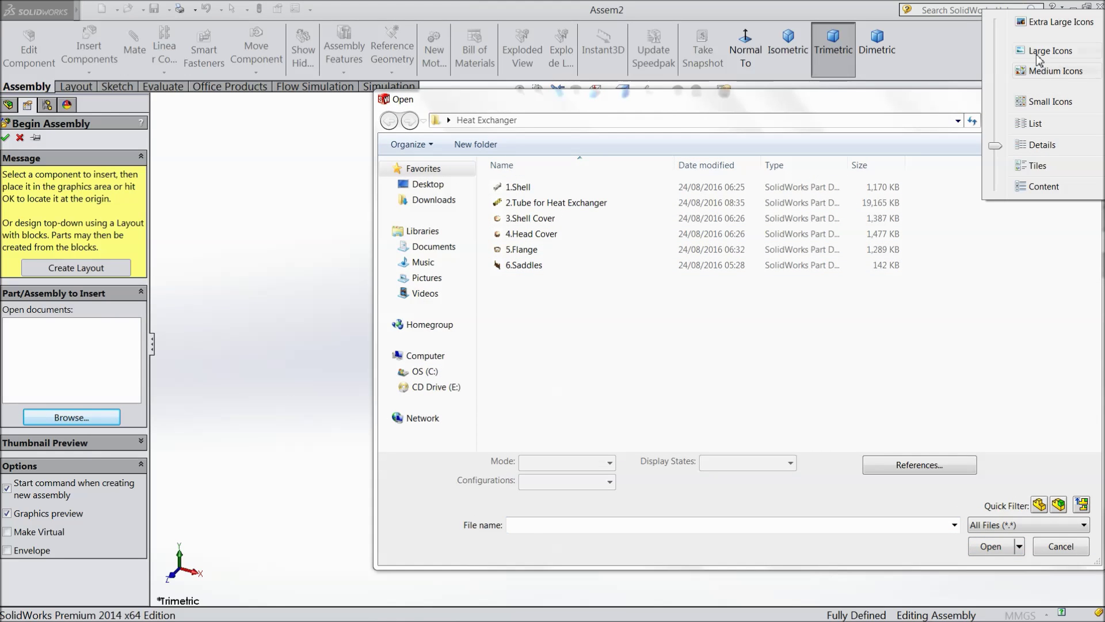
{"action": "left_click", "coordinate": [1056, 109]}
{"action": "left_click", "coordinate": [526, 207]}
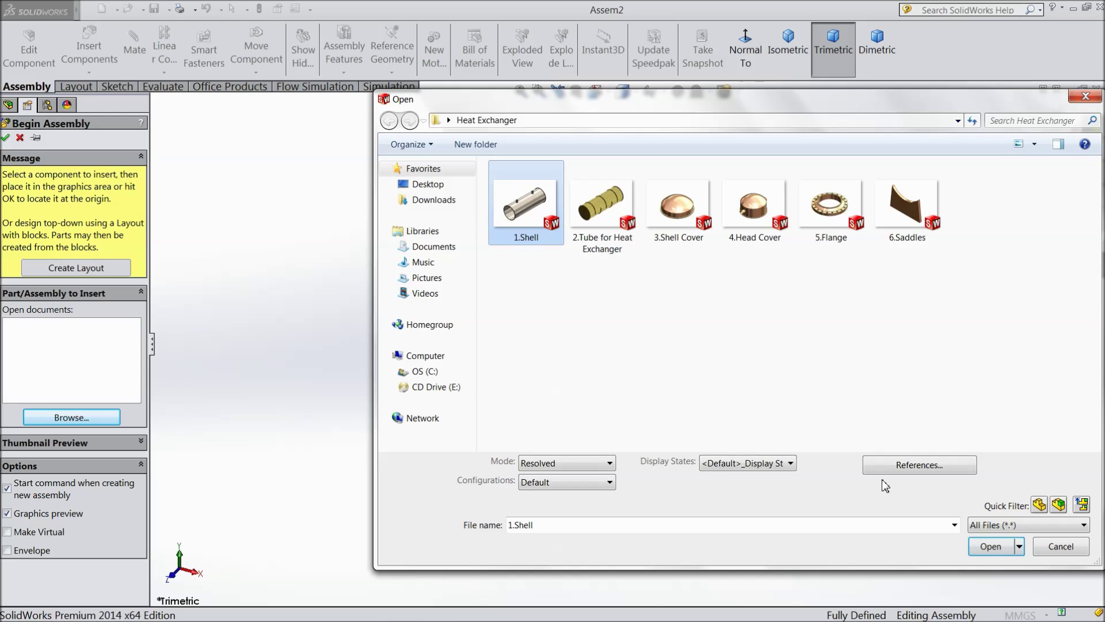
{"action": "left_click", "coordinate": [985, 546]}
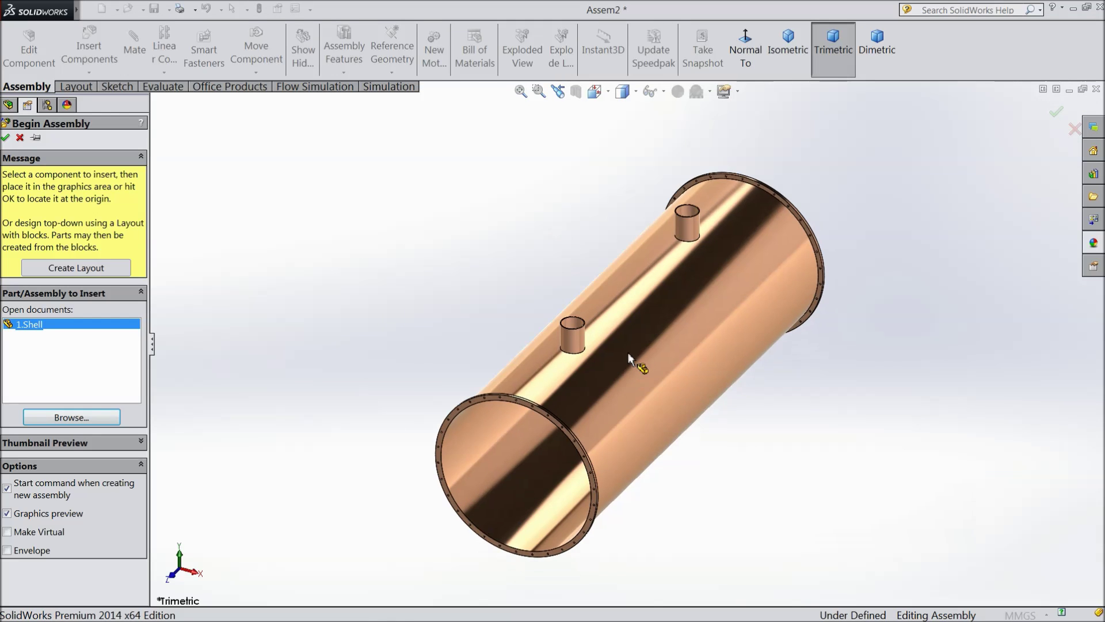
{"action": "left_click", "coordinate": [612, 348]}
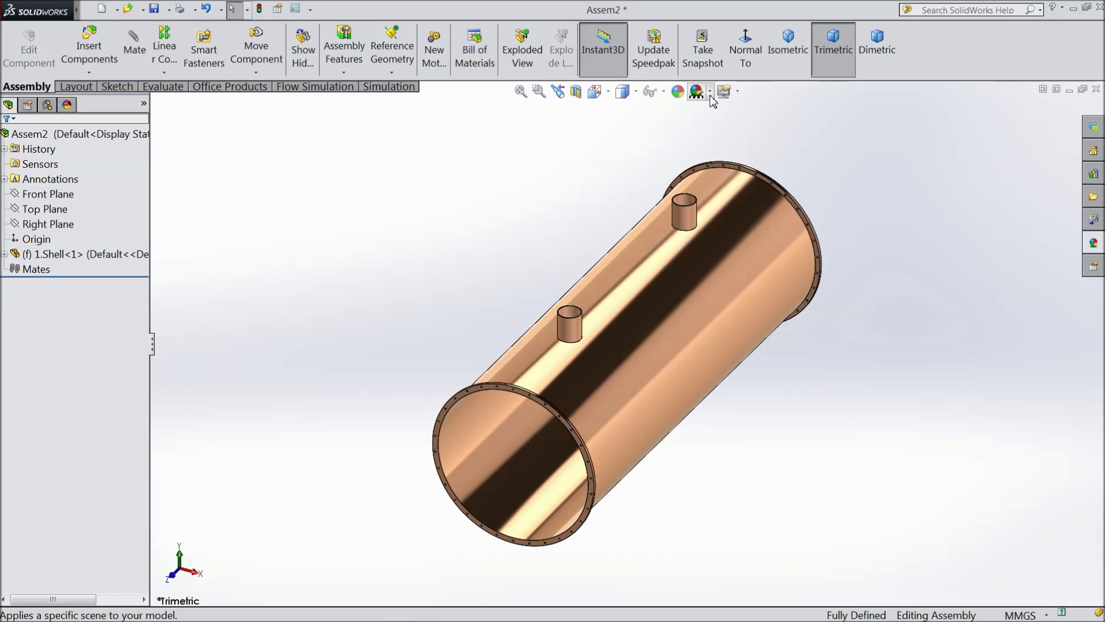
Step: Change the assembly's scene to a plain white background
{"action": "left_click", "coordinate": [709, 91]}
{"action": "left_click", "coordinate": [733, 45]}
{"action": "middle_click_drag", "start_coordinate": [456, 365], "coordinate": [434, 346]}
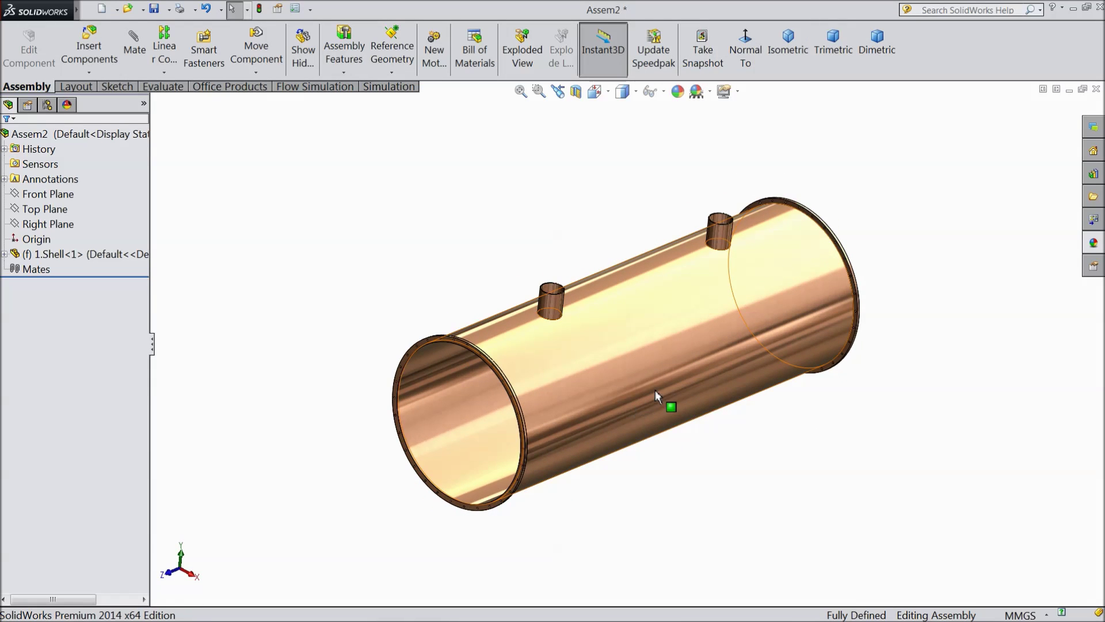
{"action": "scroll", "coordinate": [655, 390], "scroll_direction": "down", "scroll_amount": 1}
{"action": "scroll", "coordinate": [650, 384], "scroll_direction": "down", "scroll_amount": 1}
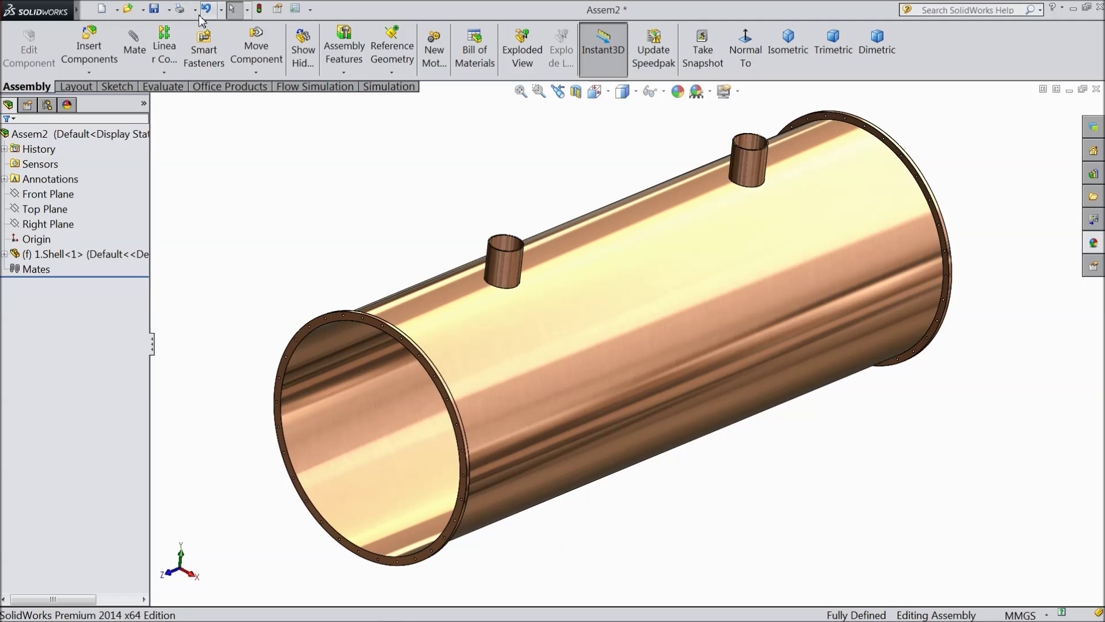
Step: Raise the document's shaded image quality close to high, to a deviation of about 4.31 mm, and rebuild the assembly
{"action": "left_click", "coordinate": [297, 10]}
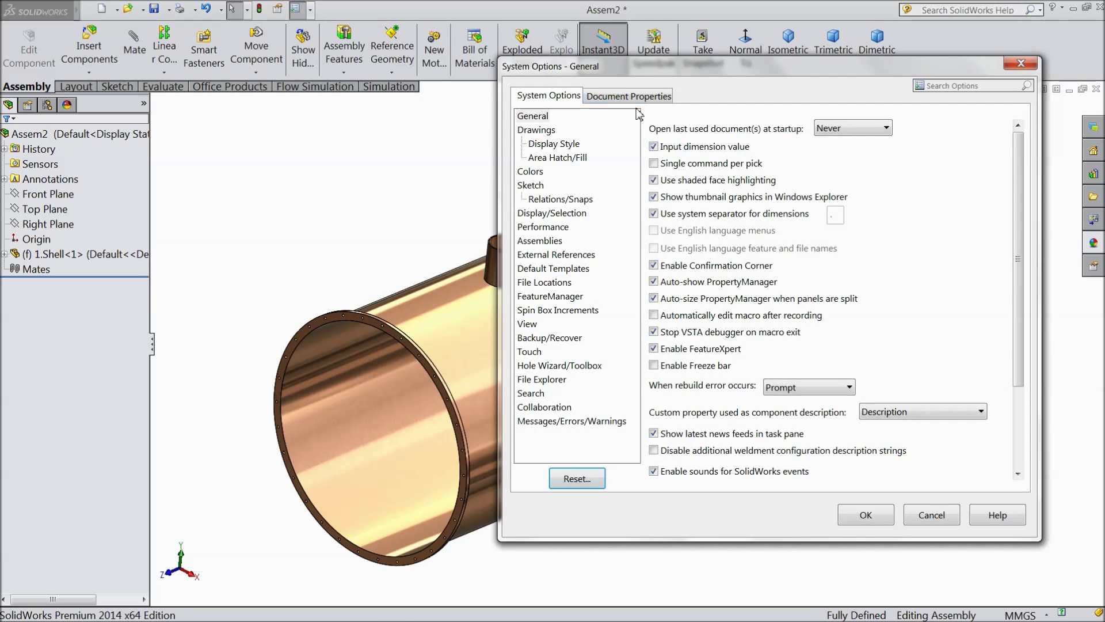
{"action": "left_click", "coordinate": [632, 96]}
{"action": "left_click", "coordinate": [545, 241]}
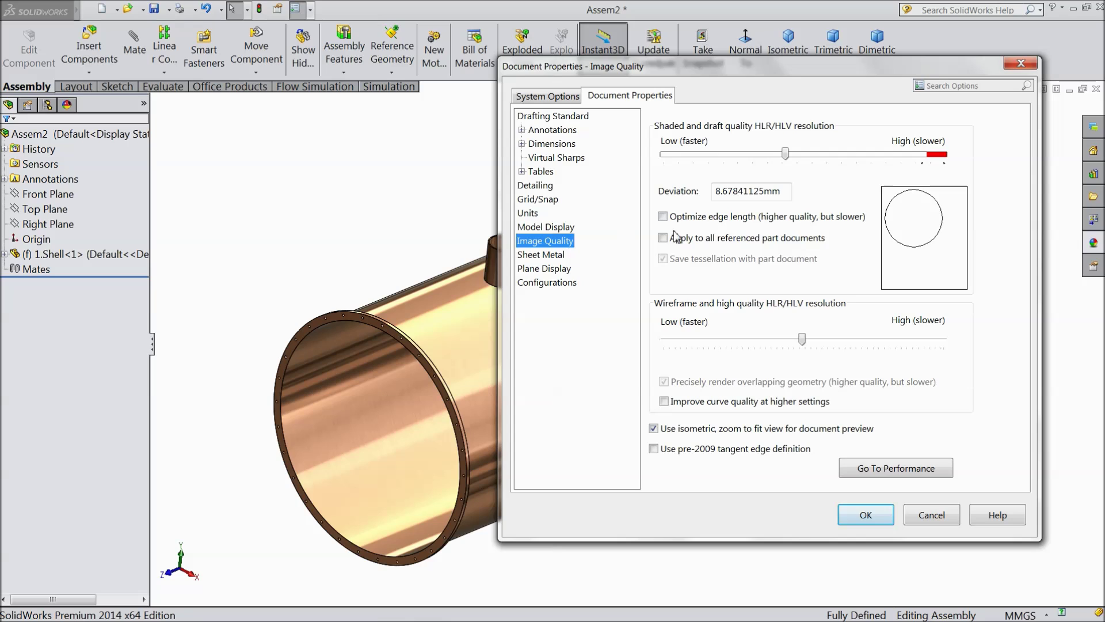
{"action": "left_click_drag", "start_coordinate": [787, 154], "coordinate": [925, 155]}
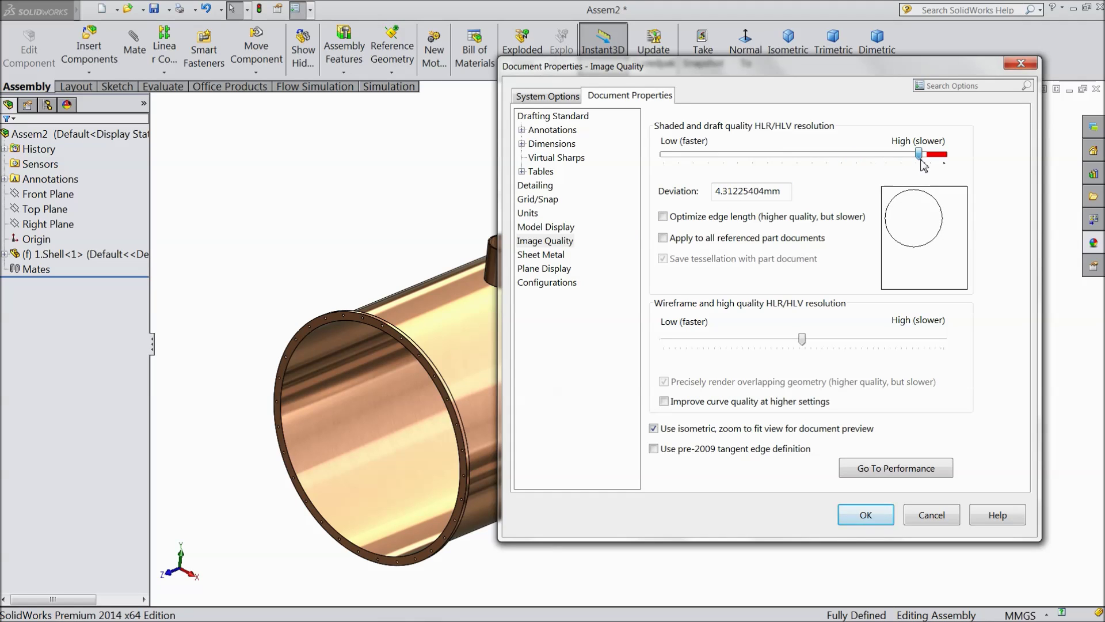
{"action": "left_click", "coordinate": [866, 515]}
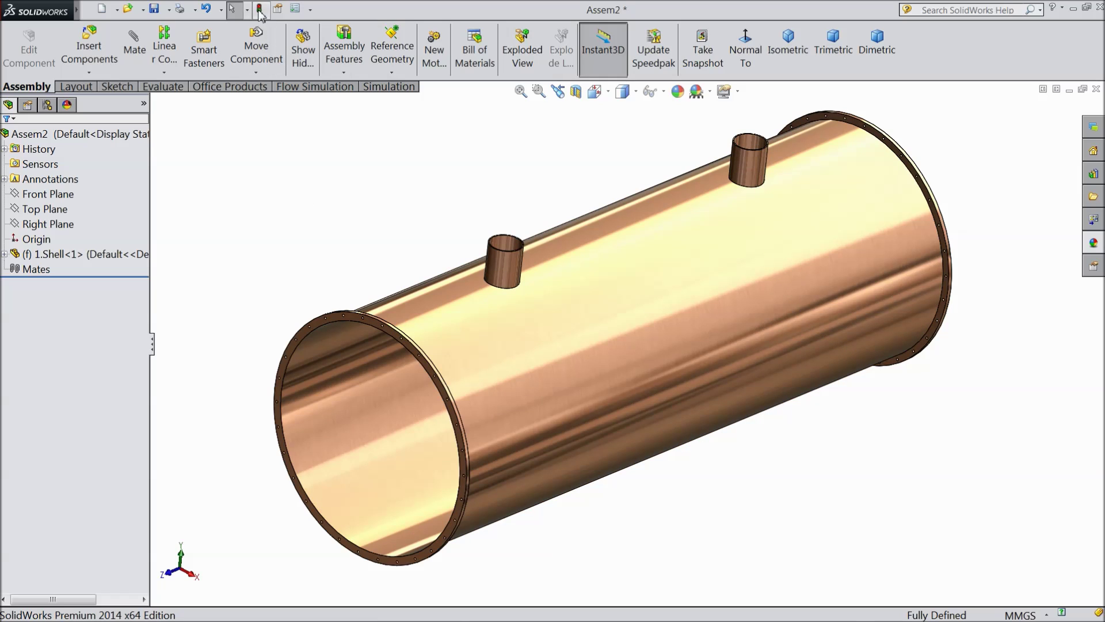
{"action": "left_click", "coordinate": [260, 10]}
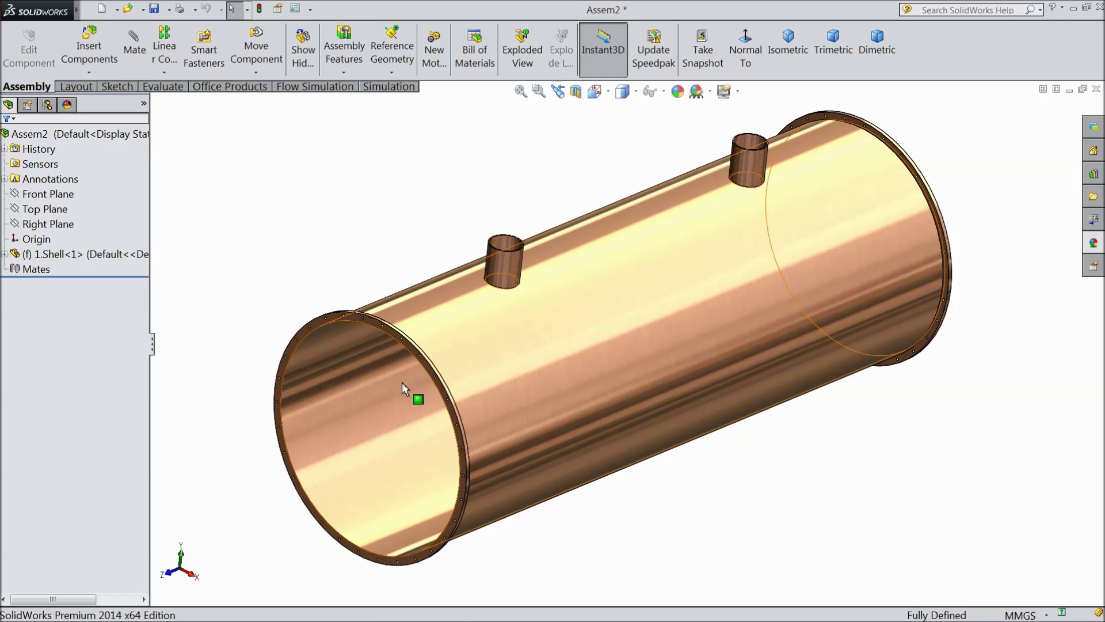
Step: Insert the part 2.Tube for Heat Exchanger and place it freely above the shell
{"action": "left_click", "coordinate": [89, 47]}
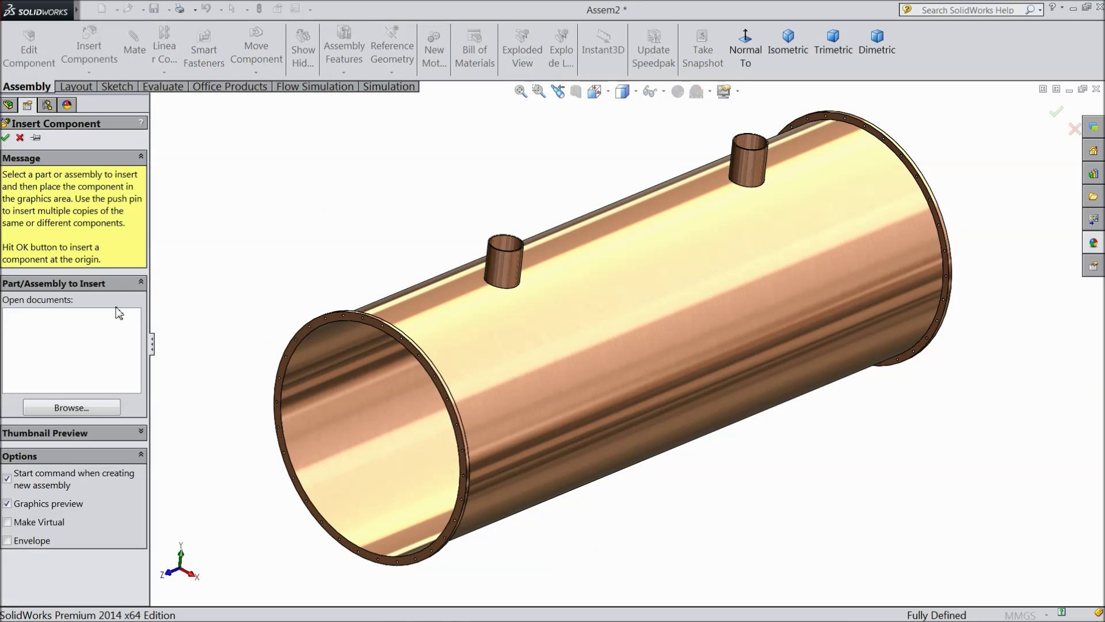
{"action": "left_click", "coordinate": [91, 412]}
{"action": "left_click", "coordinate": [602, 199]}
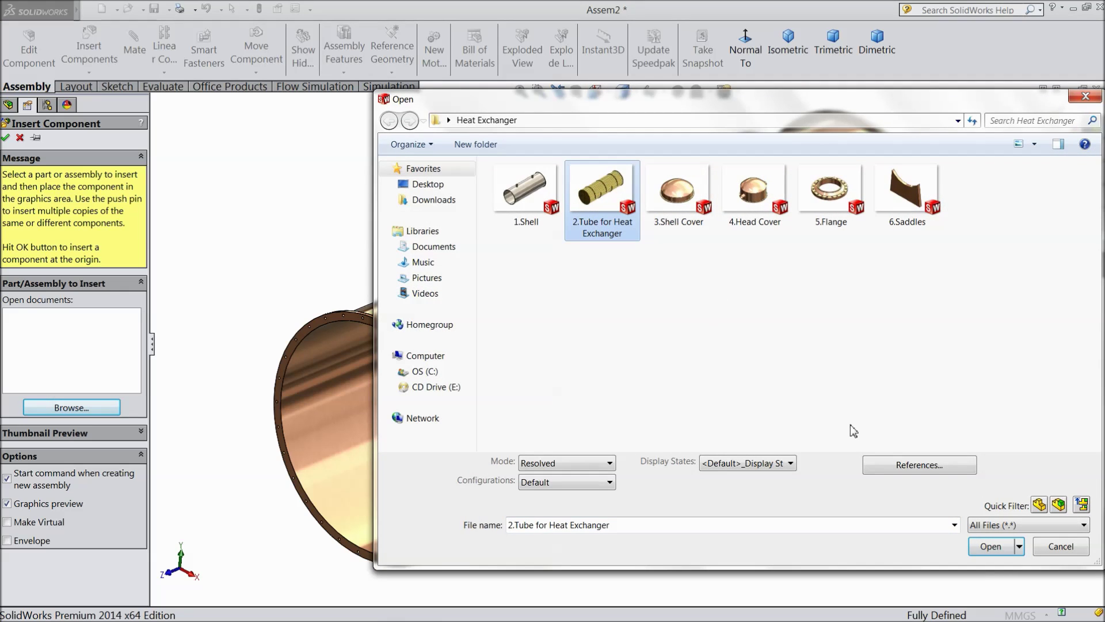
{"action": "left_click", "coordinate": [991, 548]}
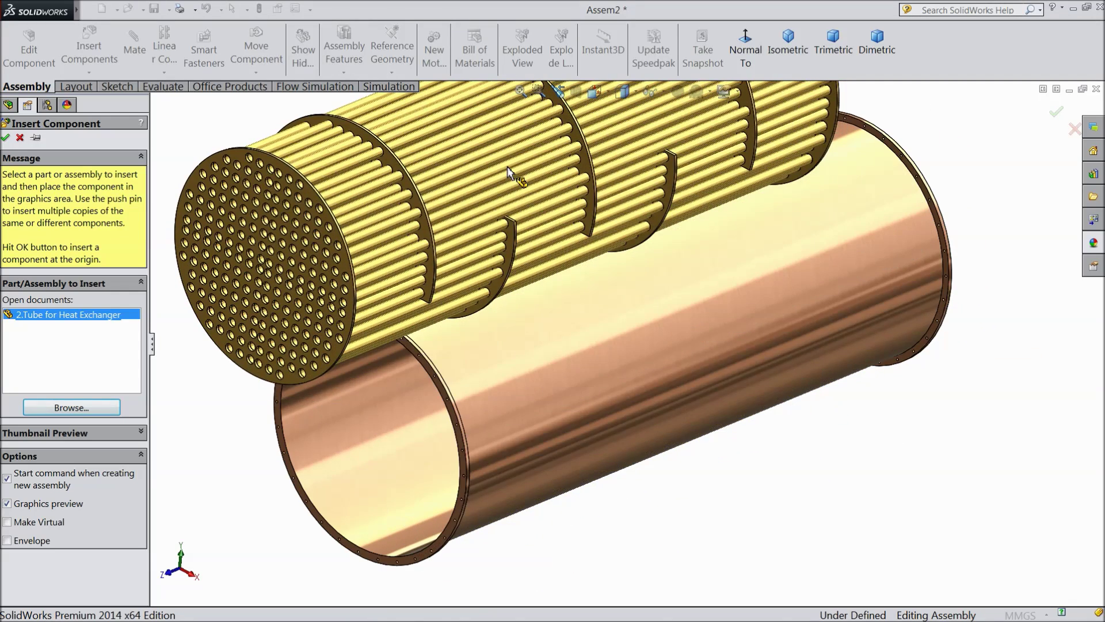
{"action": "left_click", "coordinate": [507, 167]}
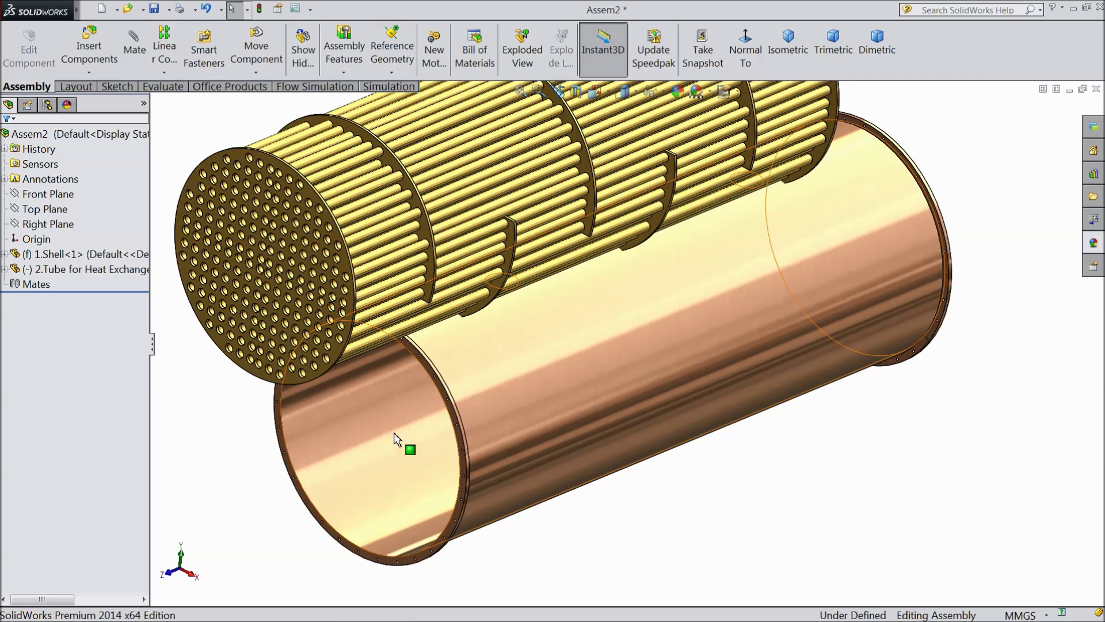
Step: Mate the outer rim of the tube bundle's end plate concentric with the shell's inner cylindrical face
{"action": "left_click", "coordinate": [135, 53]}
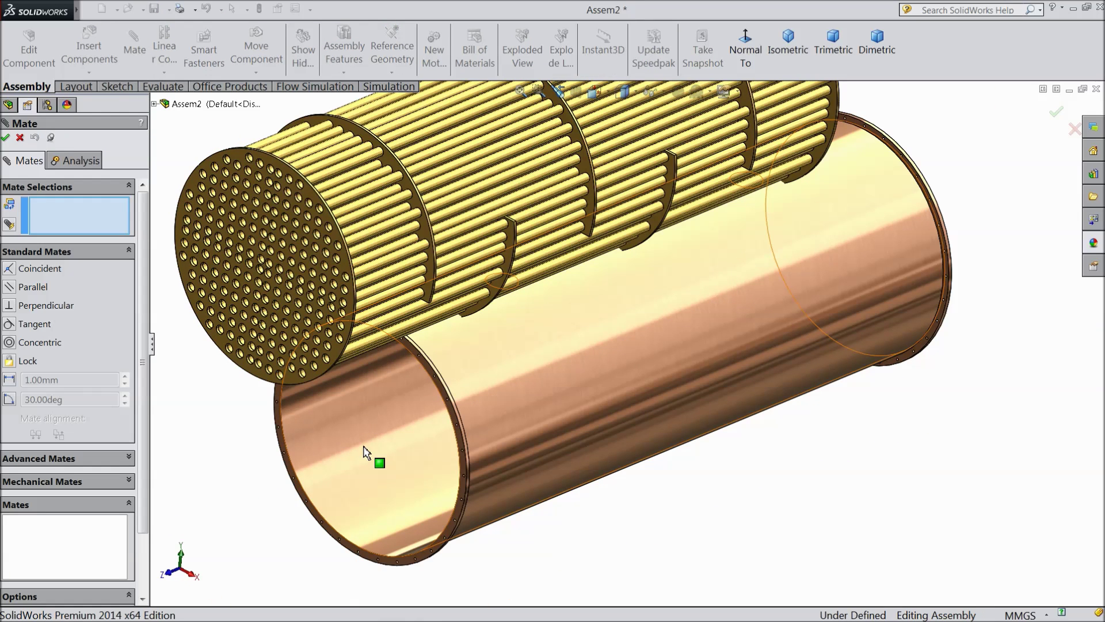
{"action": "left_click", "coordinate": [365, 453]}
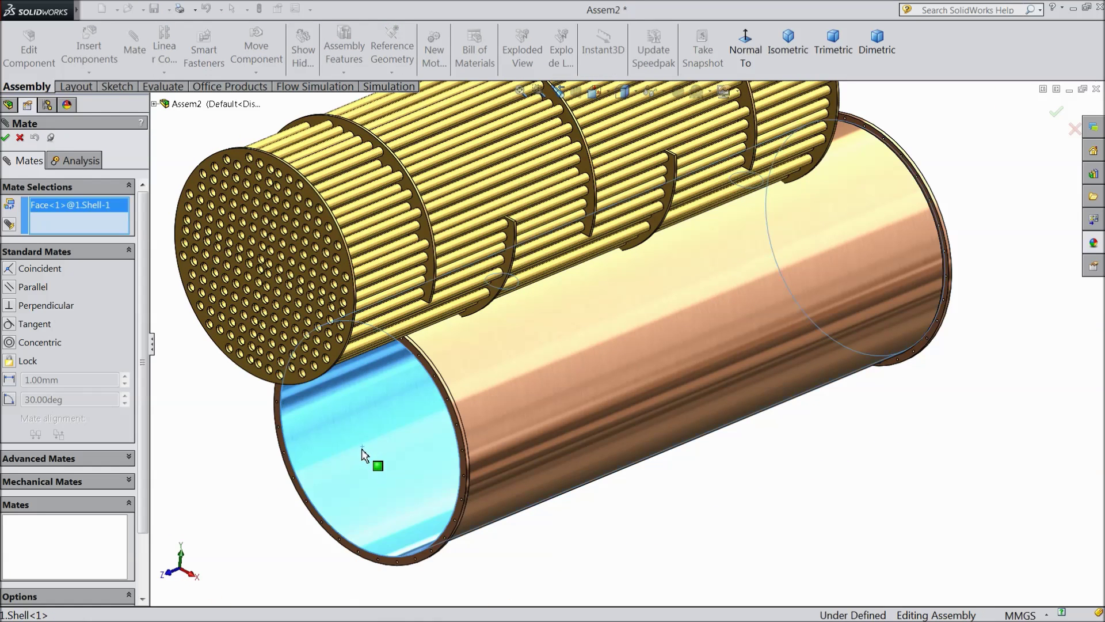
{"action": "scroll", "coordinate": [392, 323], "scroll_direction": "down", "scroll_amount": 6}
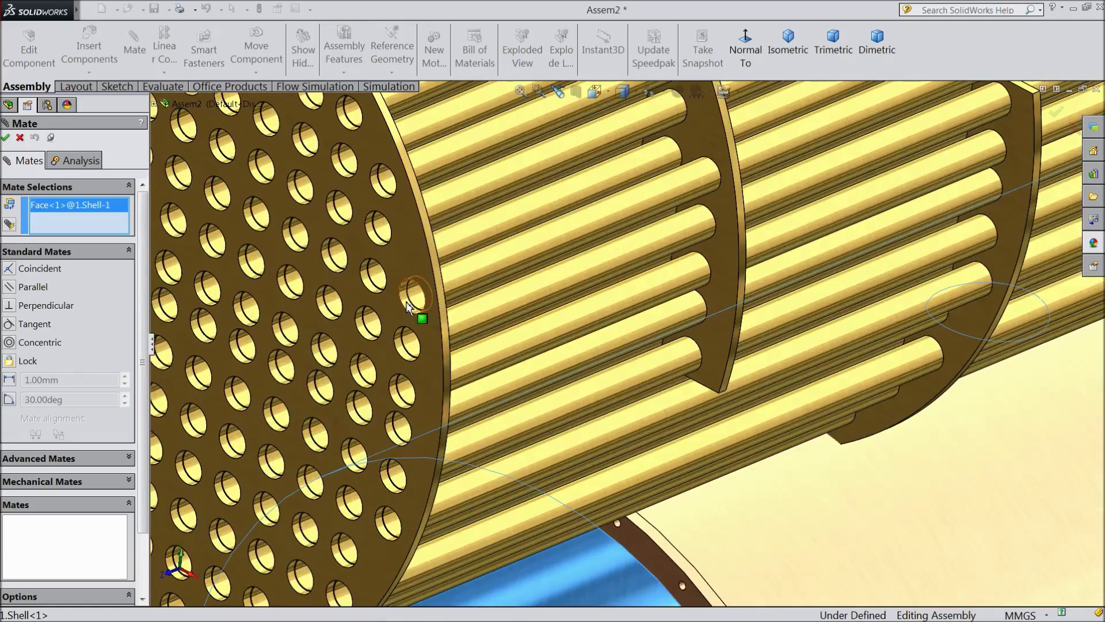
{"action": "left_click", "coordinate": [444, 316]}
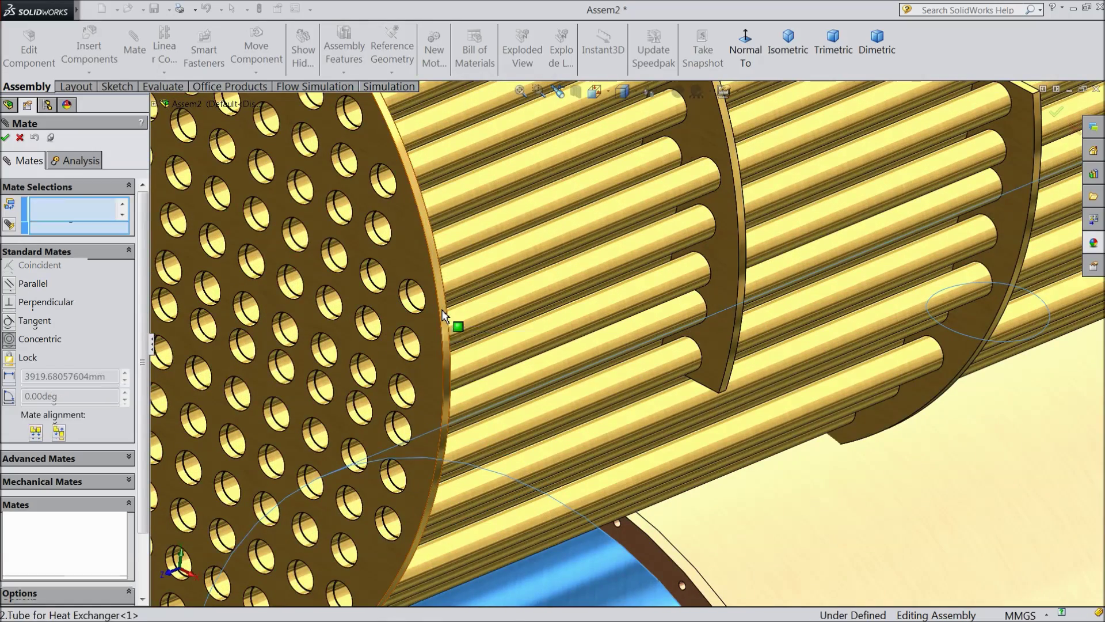
{"action": "scroll", "coordinate": [456, 321], "scroll_direction": "up", "scroll_amount": 5}
{"action": "middle_click_drag", "start_coordinate": [469, 338], "coordinate": [546, 468]}
{"action": "scroll", "coordinate": [546, 468], "scroll_direction": "up", "scroll_amount": 5}
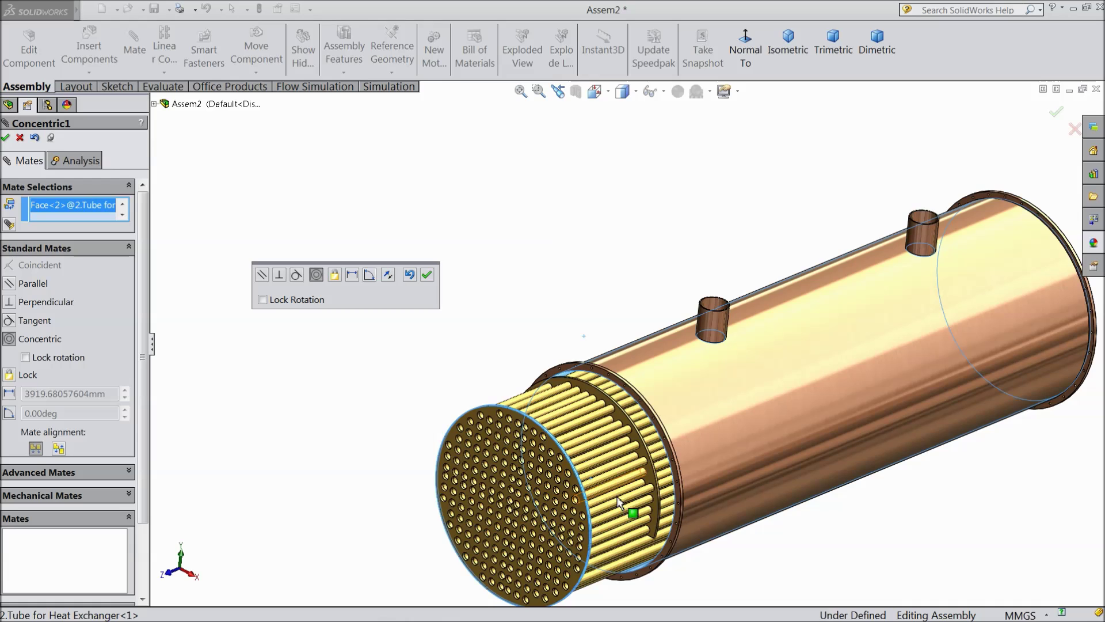
{"action": "left_click", "coordinate": [427, 275]}
Step: Mate the tube bundle's perforated end face coincident with the front face of the shell's flange, and finish mating
{"action": "scroll", "coordinate": [703, 444], "scroll_direction": "down", "scroll_amount": 5}
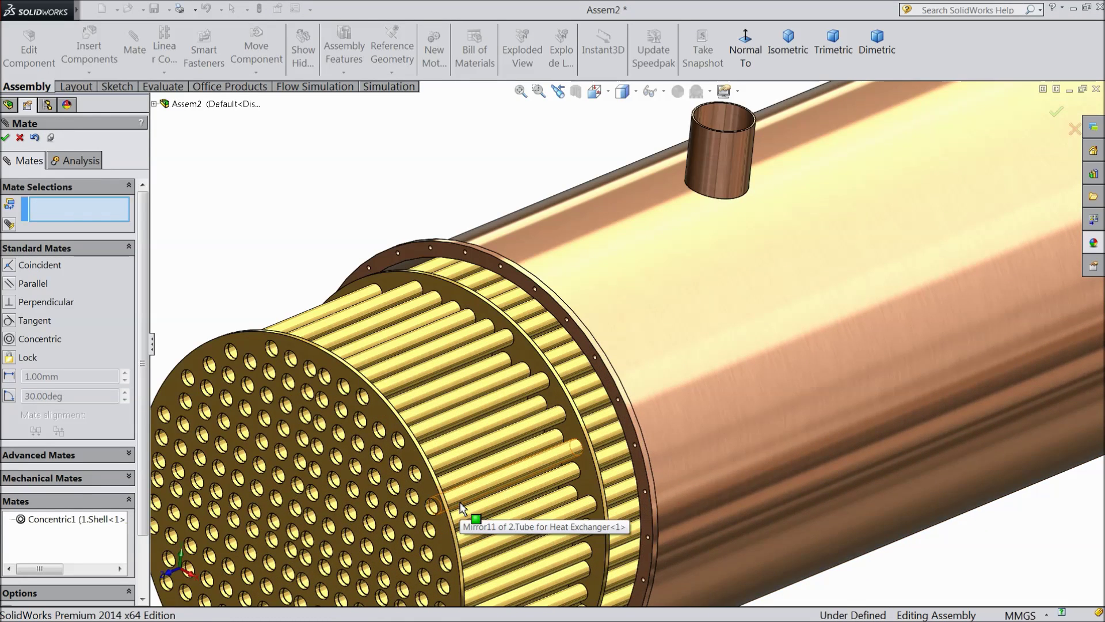
{"action": "scroll", "coordinate": [460, 509], "scroll_direction": "down", "scroll_amount": 2}
{"action": "left_click", "coordinate": [429, 481]}
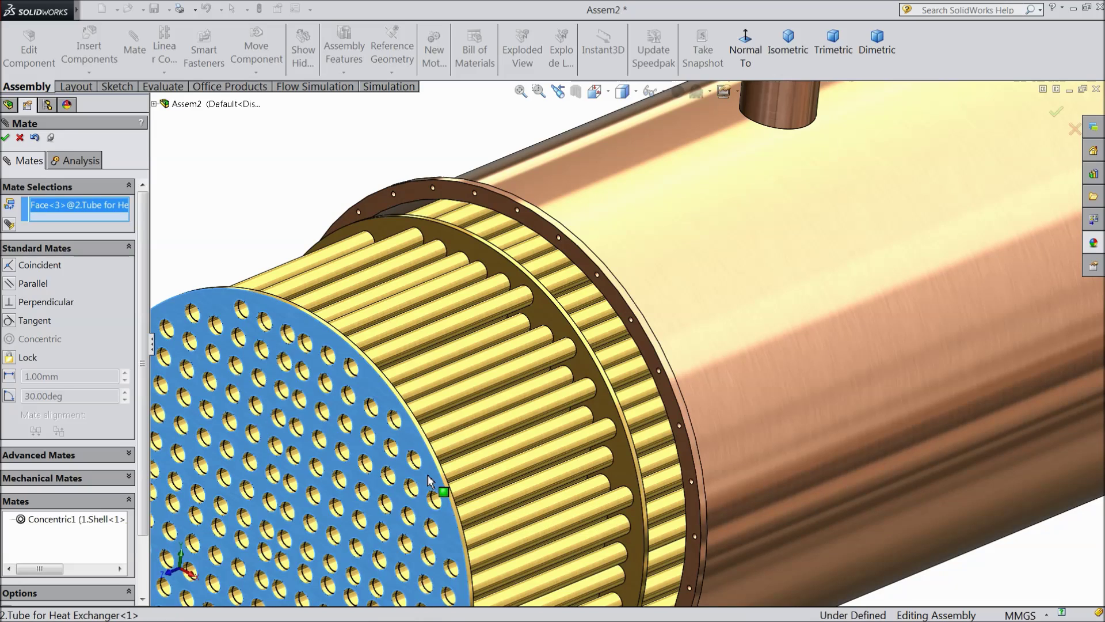
{"action": "scroll", "coordinate": [670, 410], "scroll_direction": "down", "scroll_amount": 2}
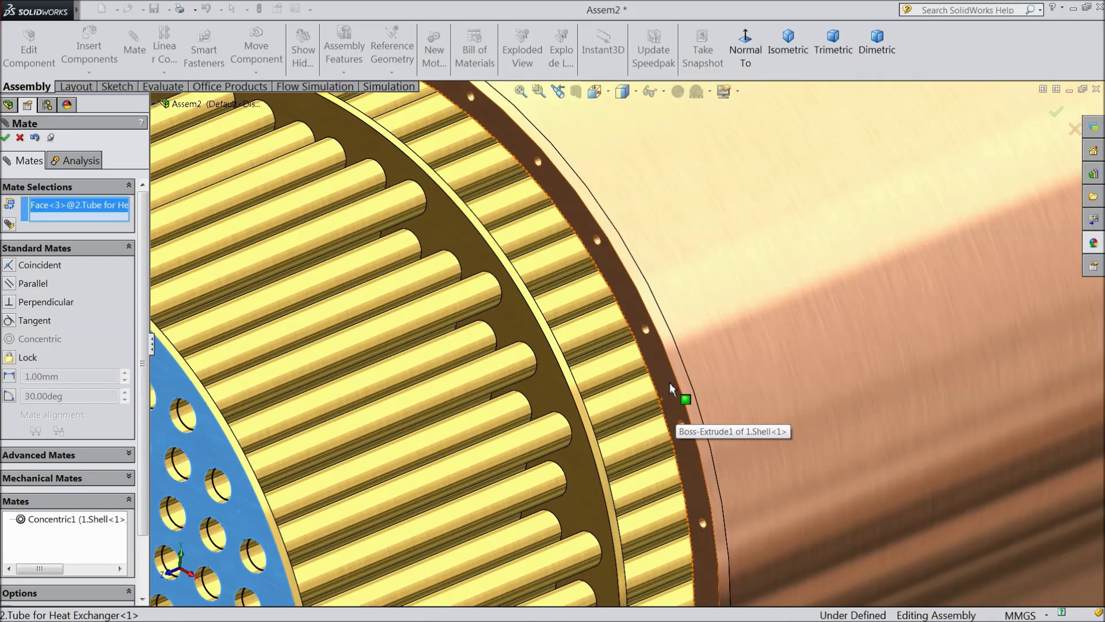
{"action": "left_click", "coordinate": [669, 382]}
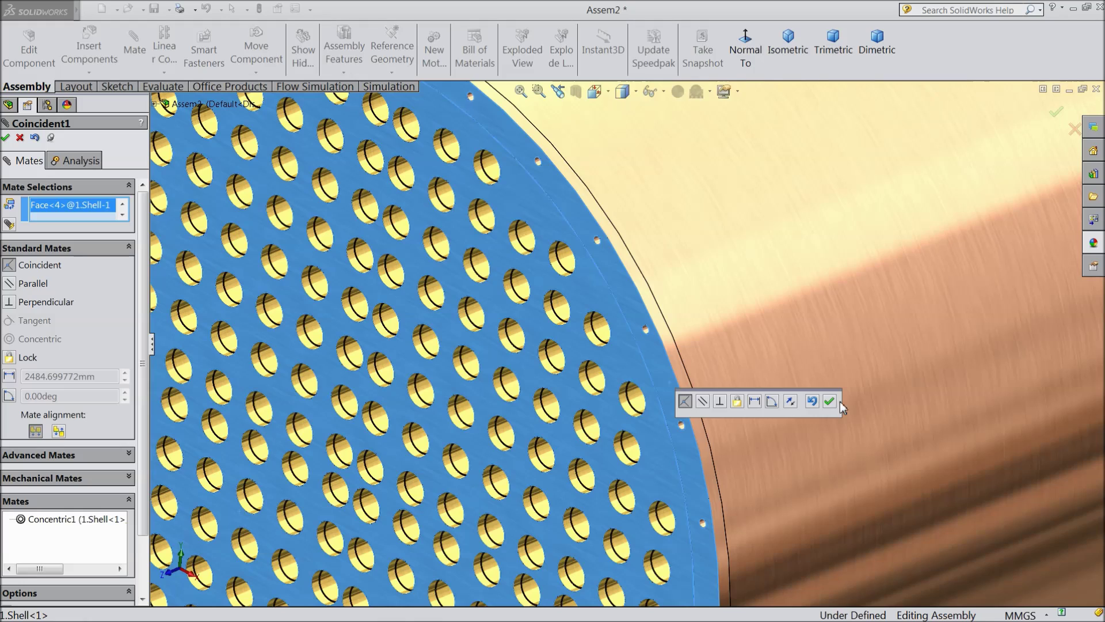
{"action": "left_click", "coordinate": [834, 401]}
{"action": "scroll", "coordinate": [557, 396], "scroll_direction": "up", "scroll_amount": 8}
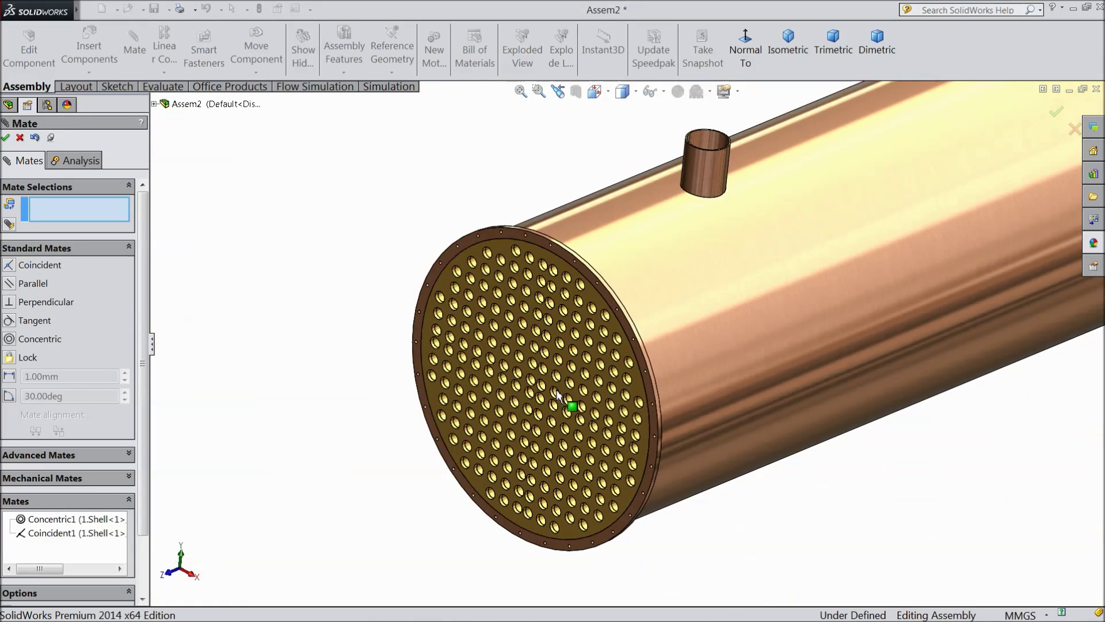
{"action": "scroll", "coordinate": [561, 403], "scroll_direction": "up", "scroll_amount": 3}
{"action": "middle_click_drag", "start_coordinate": [893, 260], "coordinate": [898, 325]}
{"action": "scroll", "coordinate": [846, 294], "scroll_direction": "down", "scroll_amount": 5}
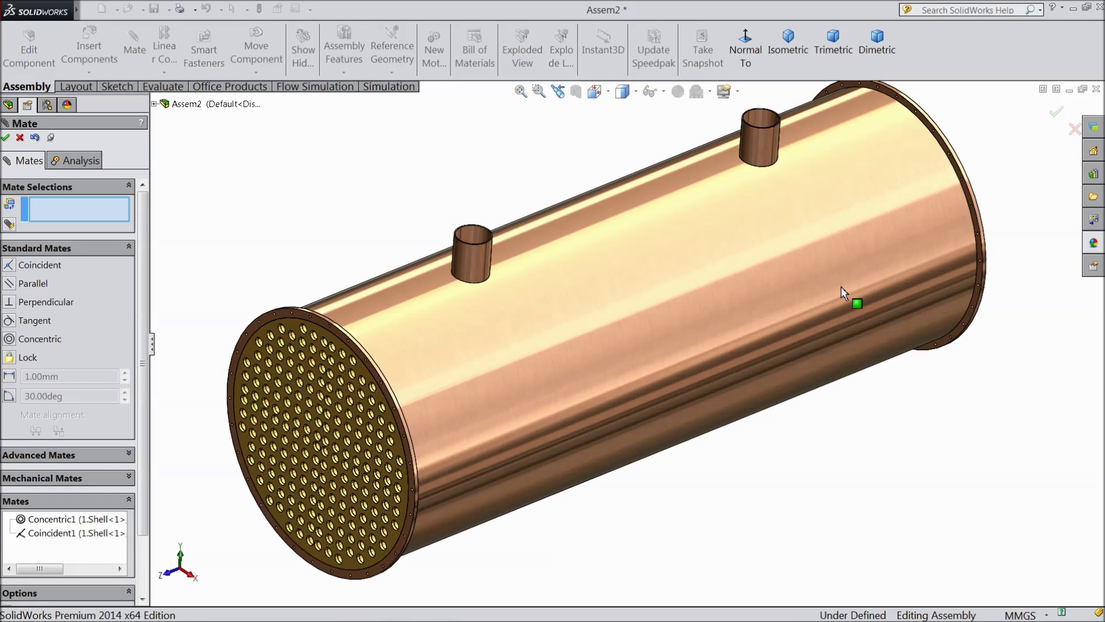
{"action": "left_click", "coordinate": [19, 137]}
Step: Insert the part 4.Head Cover from the Heat Exchanger folder and place it near the shell's tube-sheet end
{"action": "left_click", "coordinate": [90, 51]}
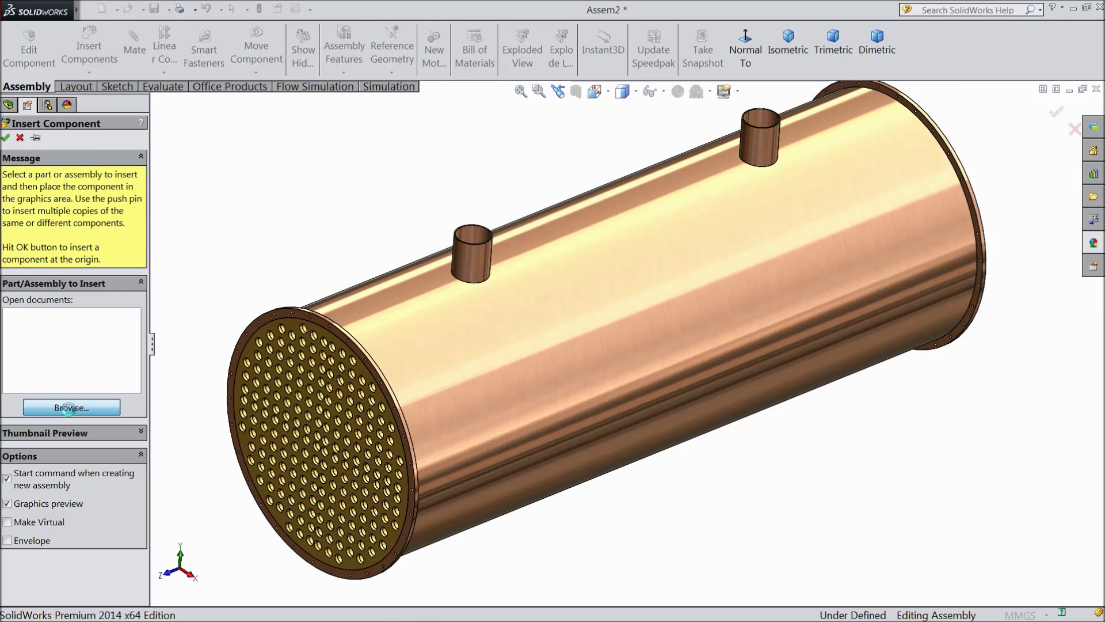
{"action": "left_click", "coordinate": [69, 407]}
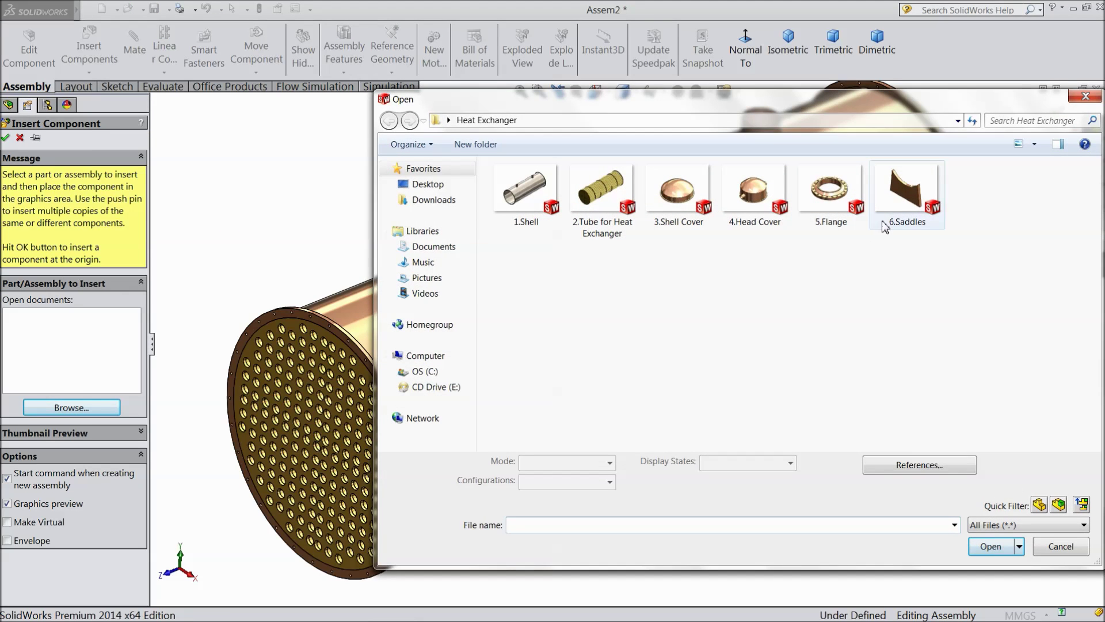
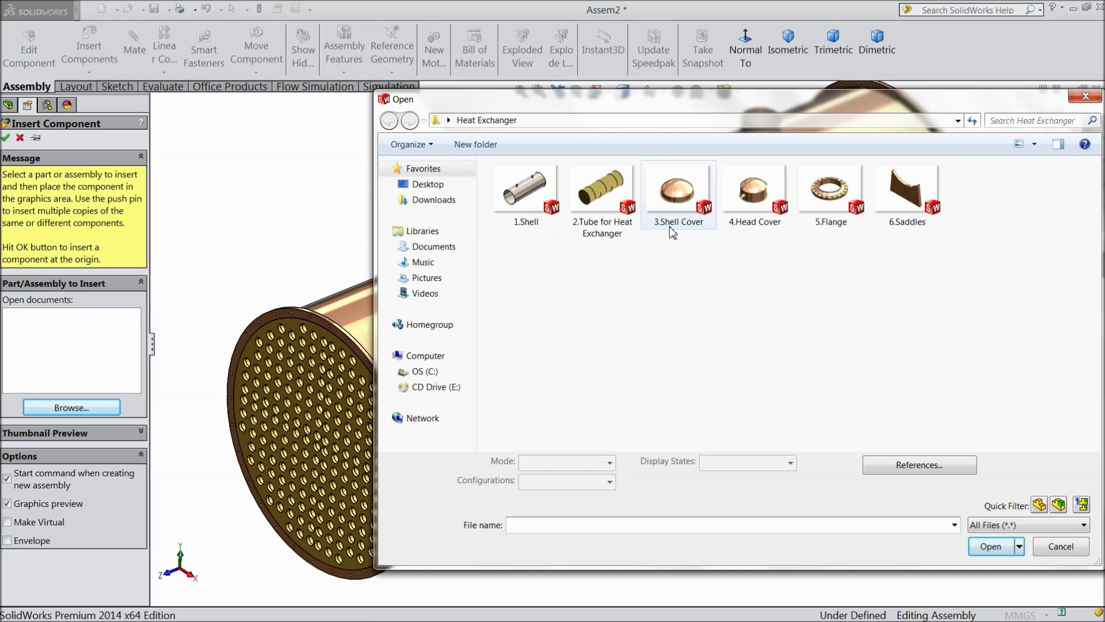
{"action": "left_click", "coordinate": [745, 213]}
{"action": "left_click", "coordinate": [1002, 552]}
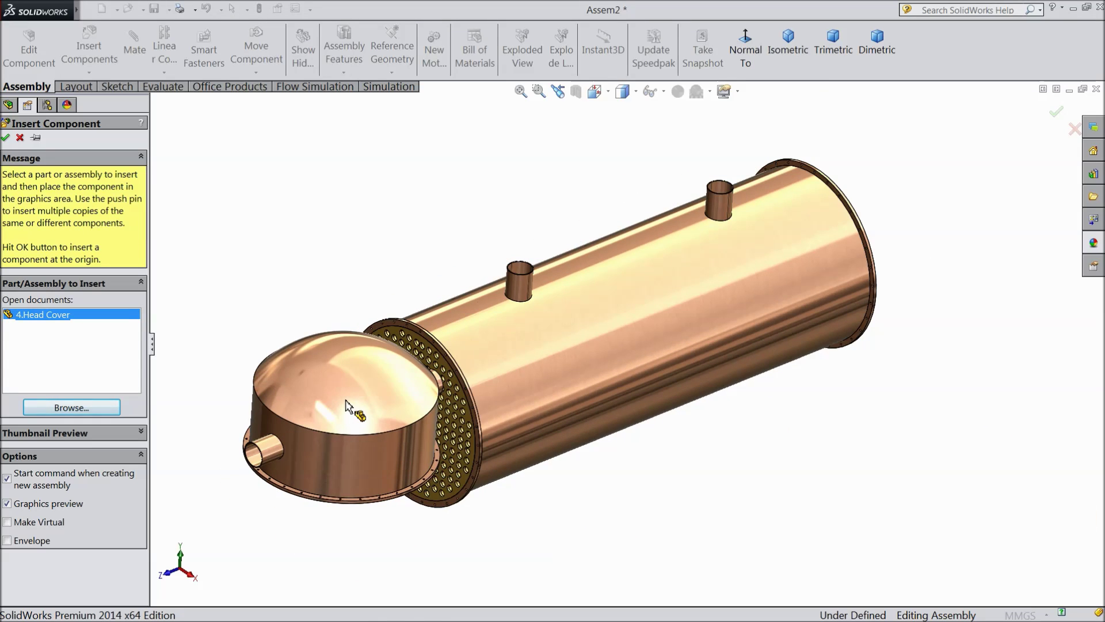
Step: Rotate the head cover freely so its flange faces the shell and a nozzle points up, and move it clear of the shell's end
{"action": "left_click", "coordinate": [263, 74]}
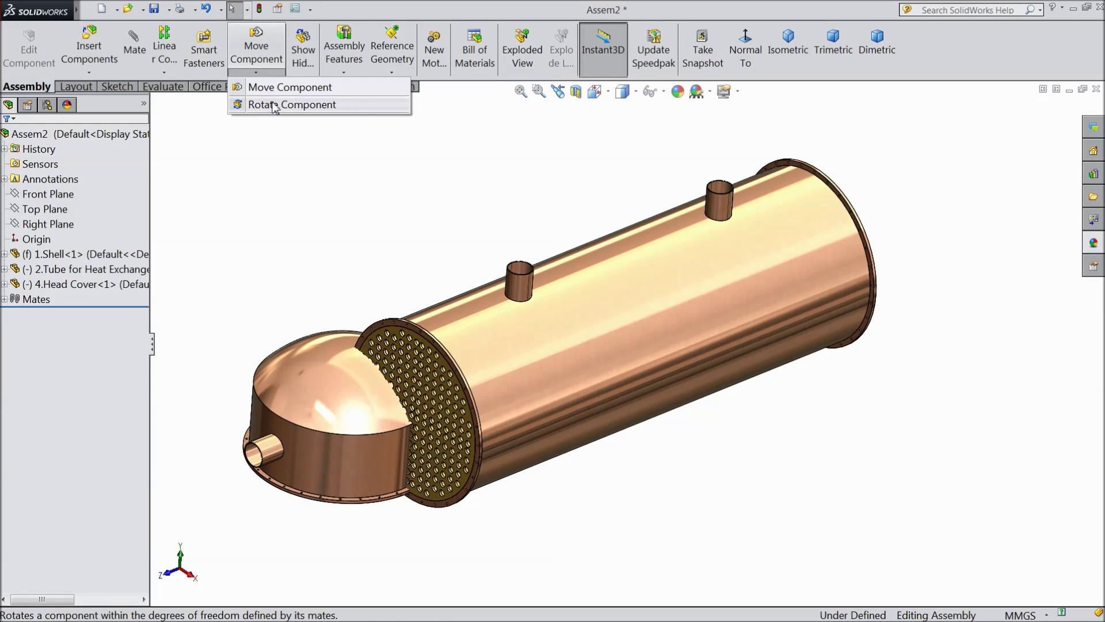
{"action": "left_click", "coordinate": [274, 109]}
{"action": "left_click_drag", "start_coordinate": [259, 374], "coordinate": [250, 464]}
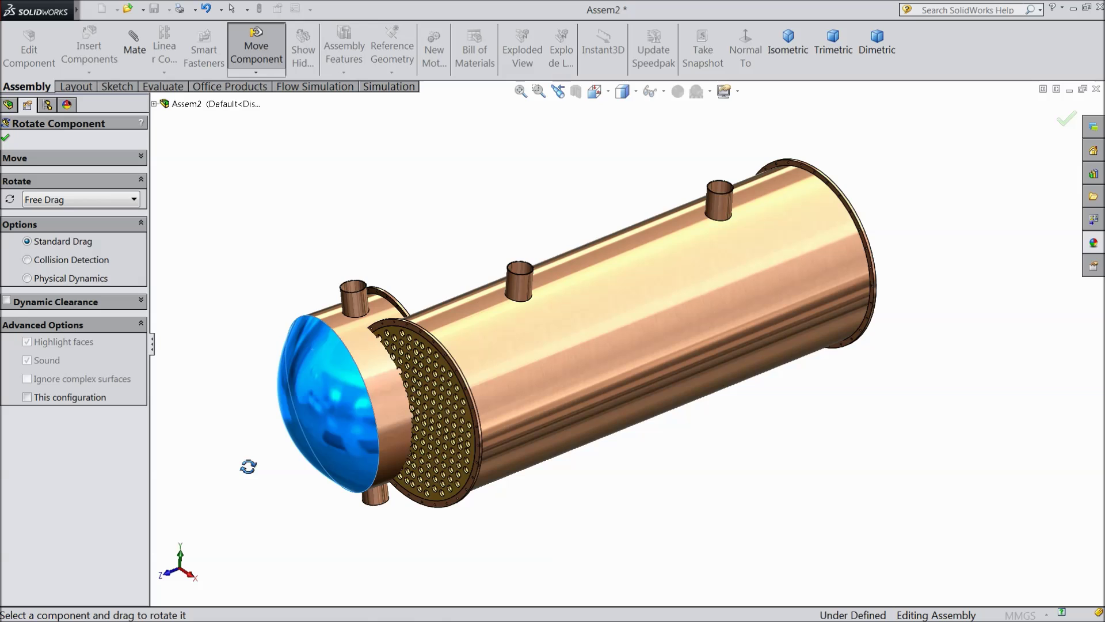
{"action": "left_click", "coordinate": [7, 139]}
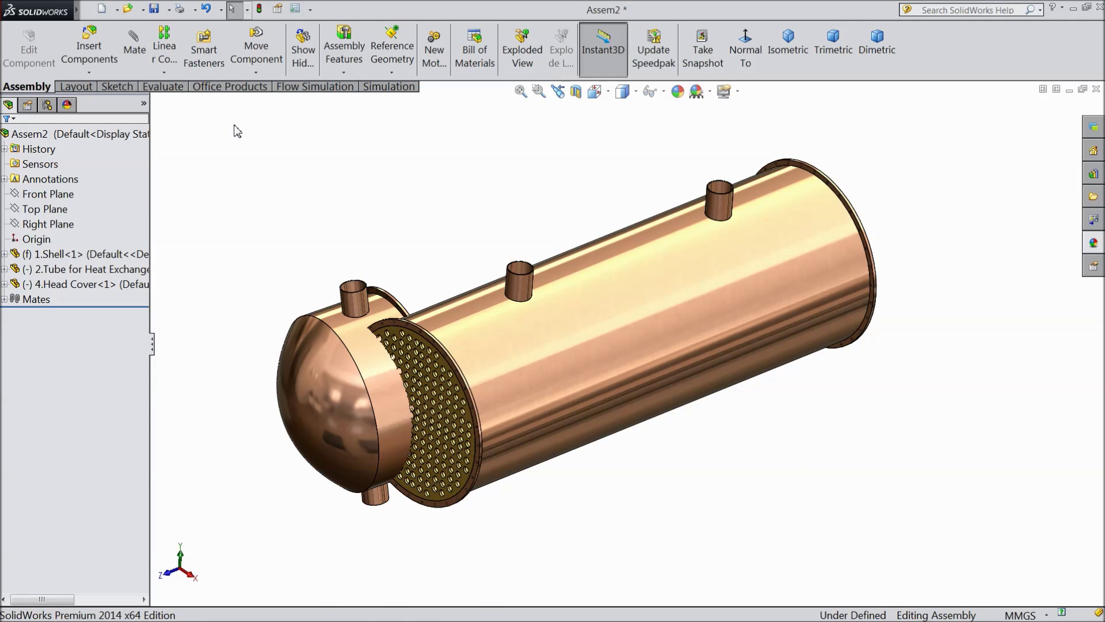
{"action": "left_click_drag", "start_coordinate": [323, 438], "coordinate": [282, 461]}
{"action": "left_click", "coordinate": [214, 156]}
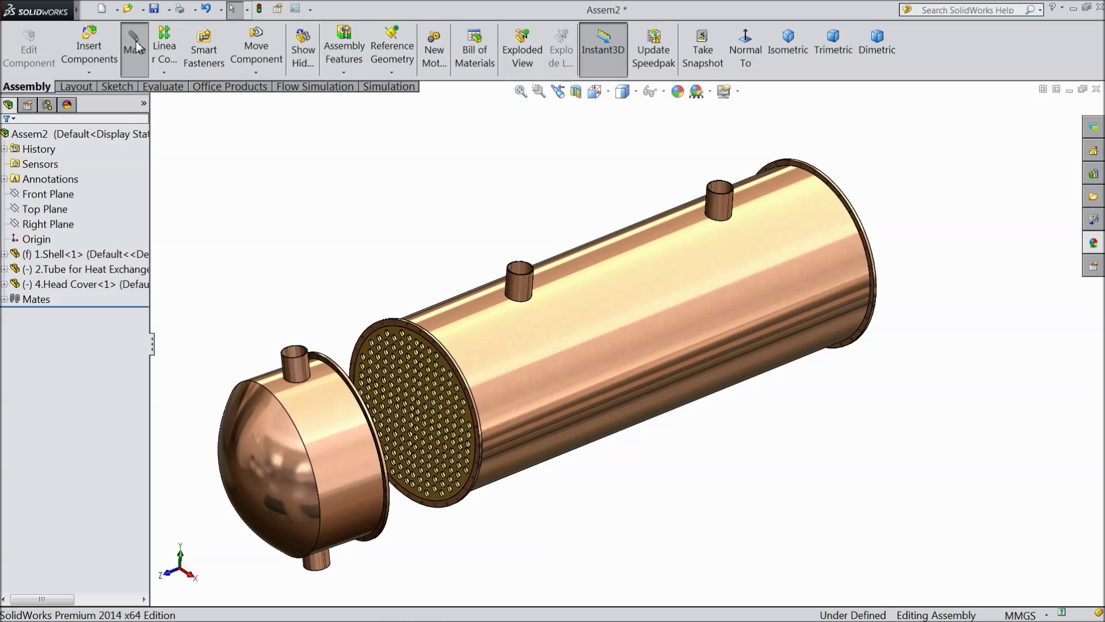
Step: Mate the head cover's outer cylindrical face concentric with the shell's outer cylindrical face
{"action": "left_click", "coordinate": [134, 45]}
{"action": "scroll", "coordinate": [520, 398], "scroll_direction": "down", "scroll_amount": 3}
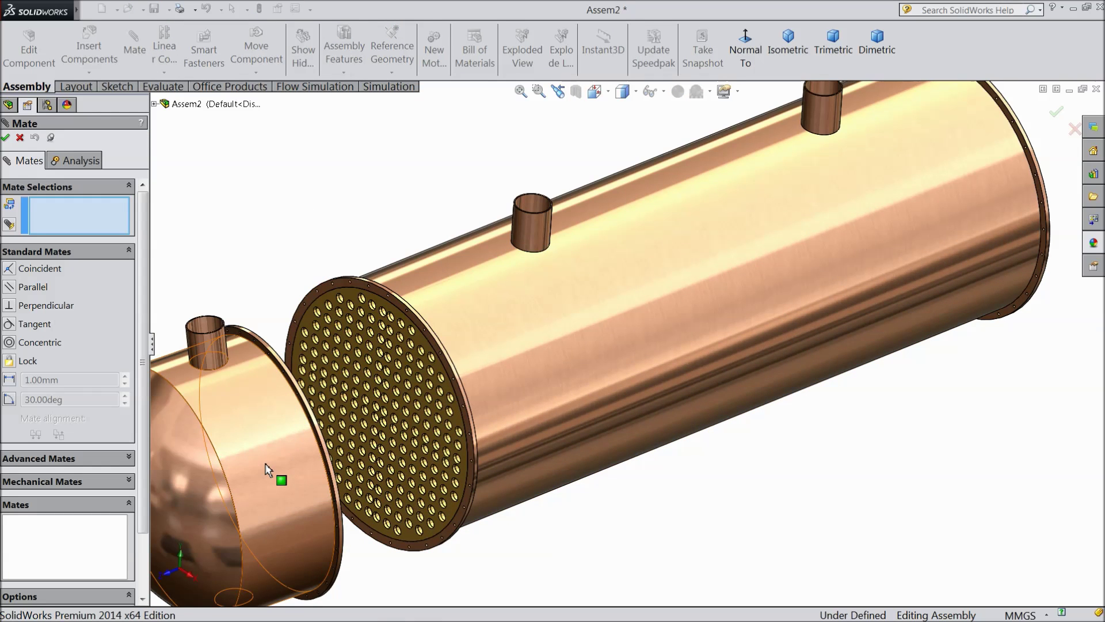
{"action": "left_click", "coordinate": [253, 433]}
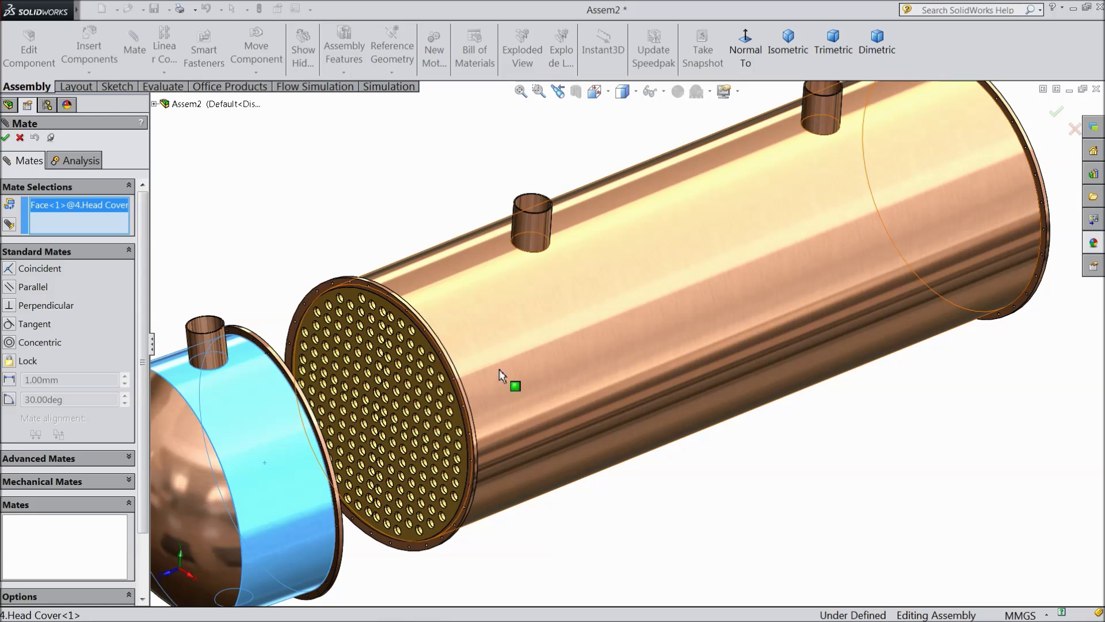
{"action": "left_click", "coordinate": [528, 354]}
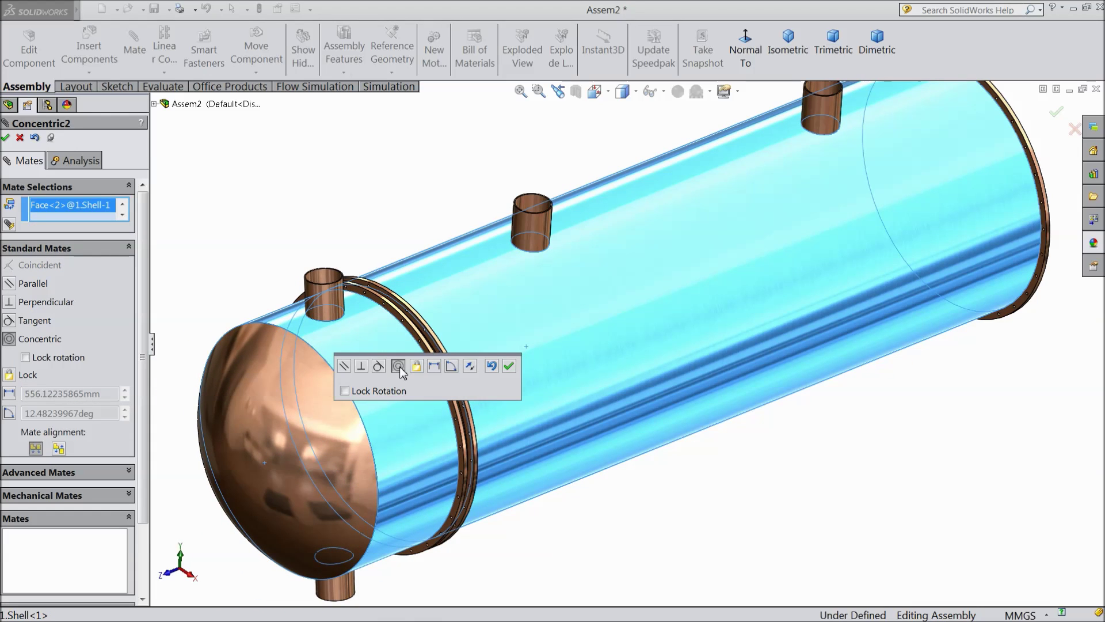
{"action": "left_click", "coordinate": [509, 366]}
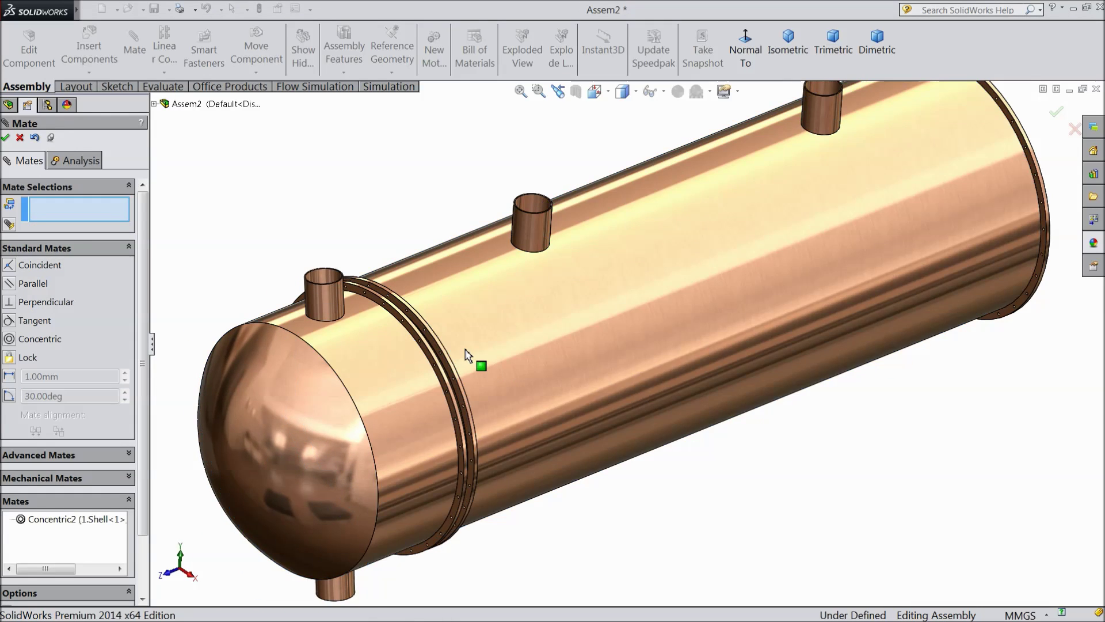
Step: Mate the shell flange's front face coincident with the facing side of the head cover's flange
{"action": "scroll", "coordinate": [479, 364], "scroll_direction": "down", "scroll_amount": 6}
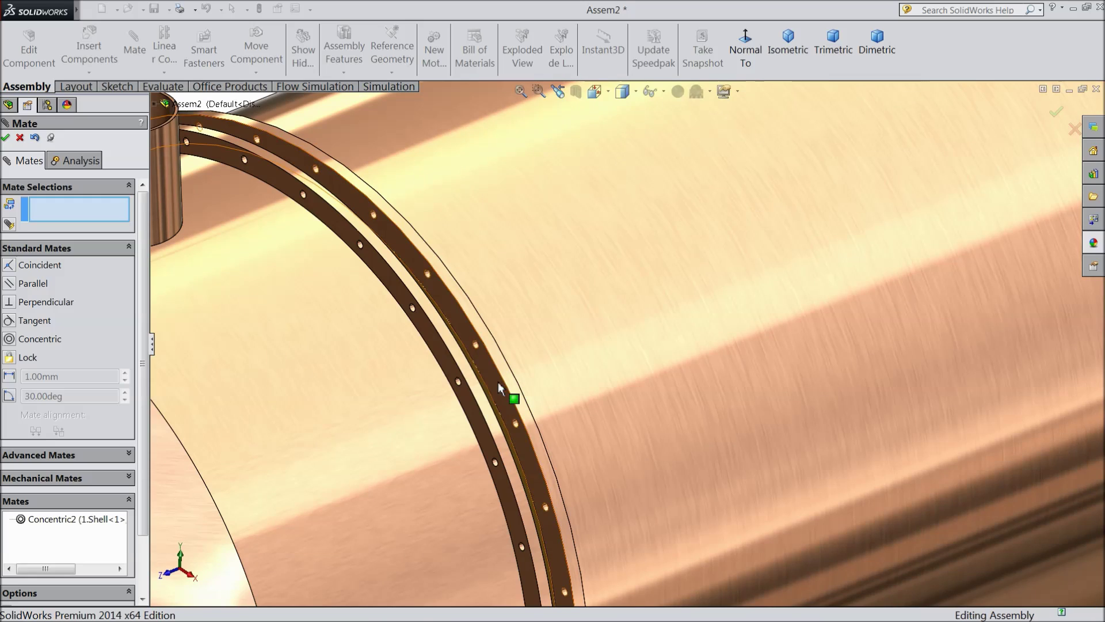
{"action": "left_click", "coordinate": [515, 403]}
{"action": "scroll", "coordinate": [520, 410], "scroll_direction": "up", "scroll_amount": 6}
{"action": "middle_click_drag", "start_coordinate": [637, 390], "coordinate": [539, 389]}
{"action": "scroll", "coordinate": [539, 389], "scroll_direction": "down", "scroll_amount": 4}
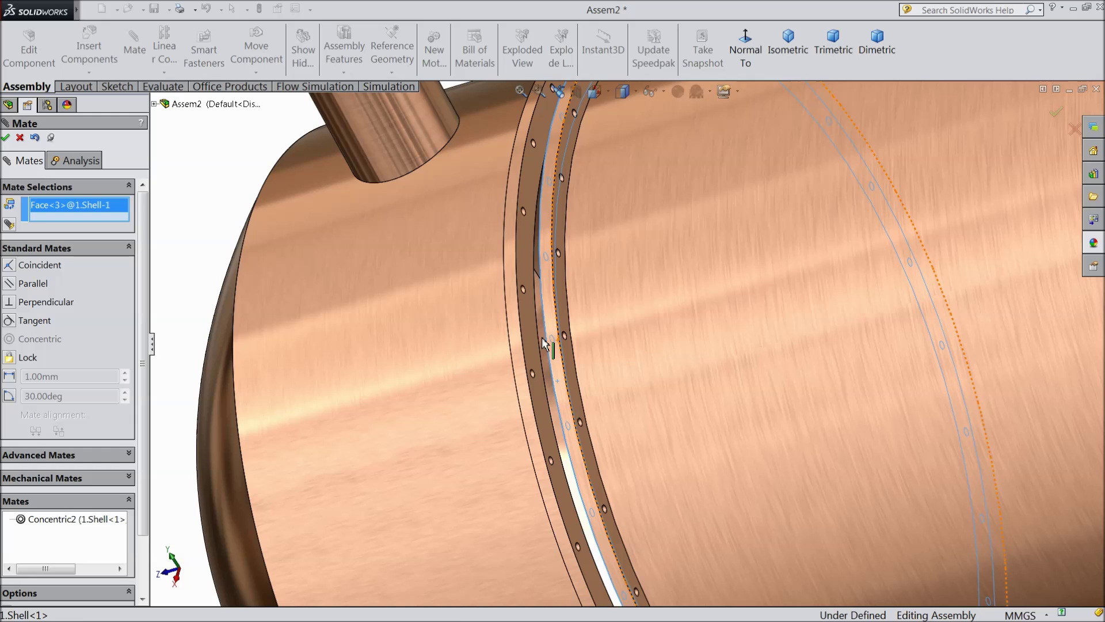
{"action": "left_click", "coordinate": [532, 339]}
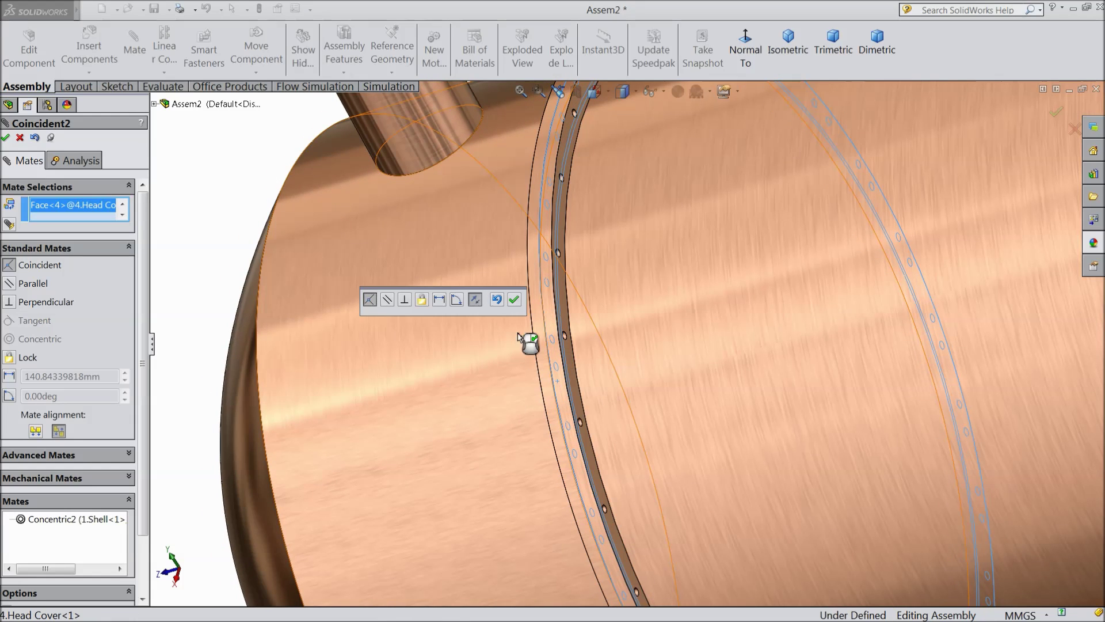
{"action": "left_click", "coordinate": [514, 299]}
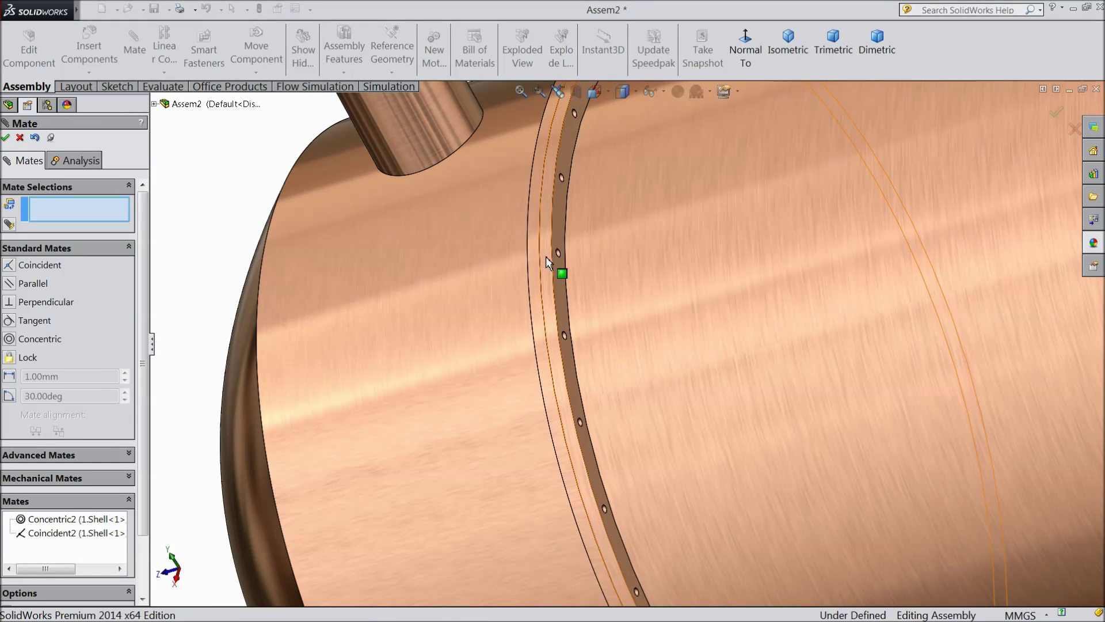
Step: Turn the head cover about its axis until its upper nozzle roughly lines up with the shell's nozzles
{"action": "scroll", "coordinate": [570, 277], "scroll_direction": "down", "scroll_amount": 4}
{"action": "scroll", "coordinate": [533, 329], "scroll_direction": "up", "scroll_amount": 8}
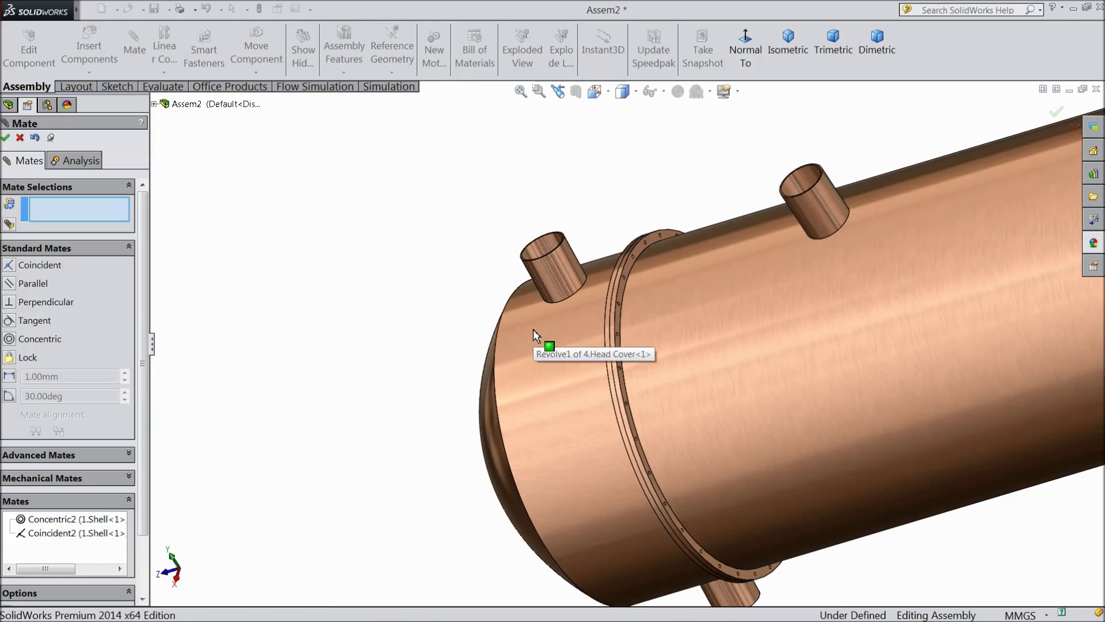
{"action": "middle_click_drag", "start_coordinate": [533, 329], "coordinate": [691, 271]}
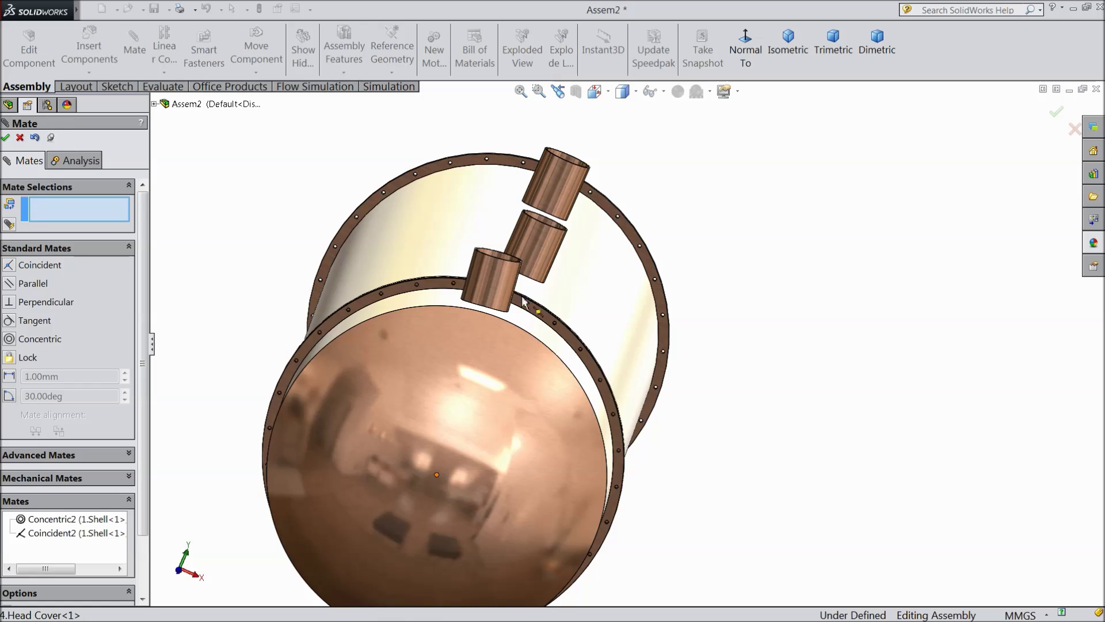
{"action": "scroll", "coordinate": [501, 277], "scroll_direction": "down", "scroll_amount": 3}
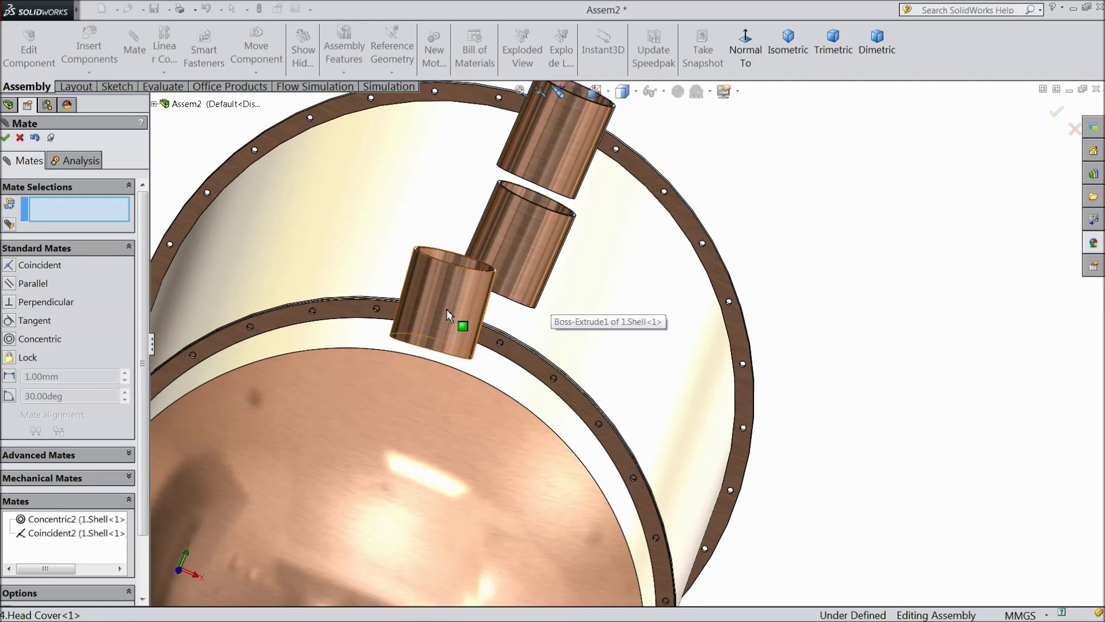
{"action": "left_click_drag", "start_coordinate": [461, 309], "coordinate": [491, 323]}
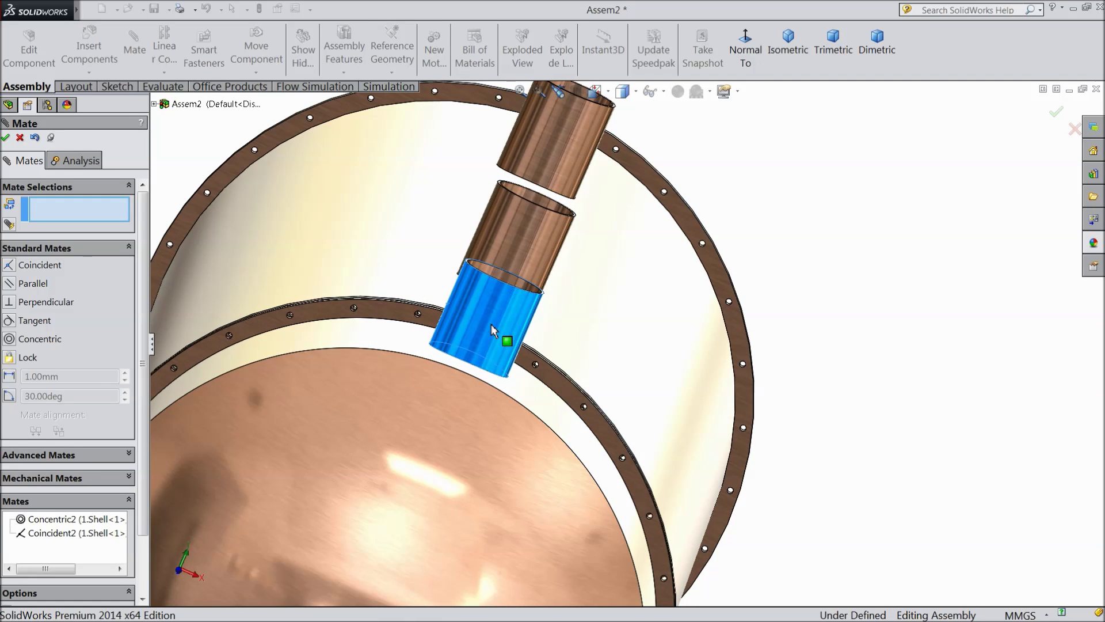
Step: Mate a bolt hole in the head cover's flange concentric with the matching hole in the shell's flange, and finish mating
{"action": "middle_click_drag", "start_coordinate": [566, 315], "coordinate": [377, 411]}
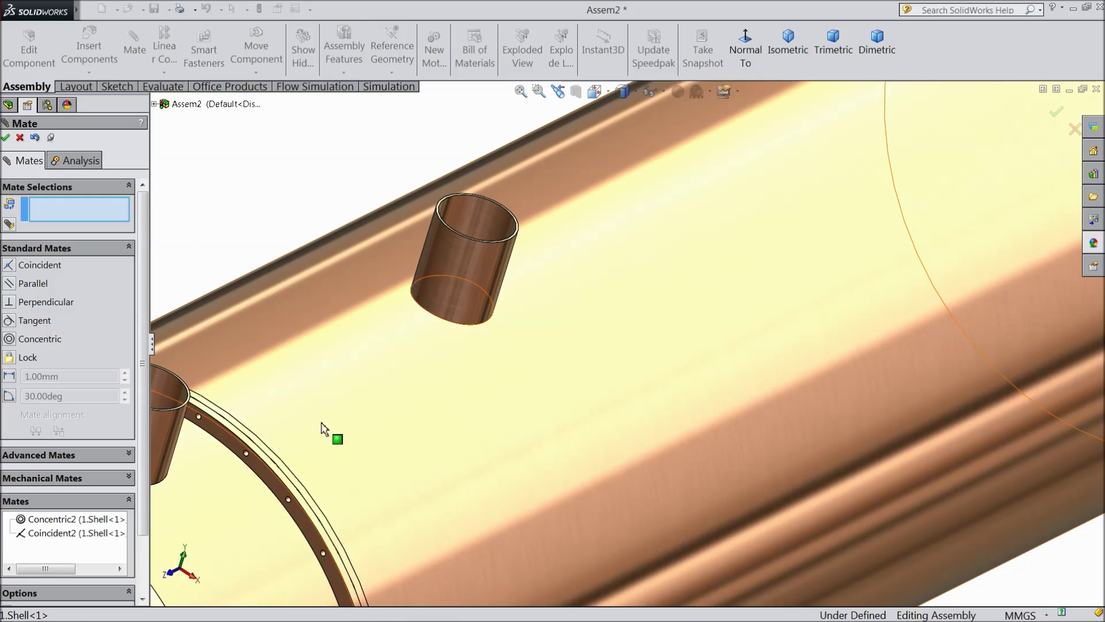
{"action": "scroll", "coordinate": [434, 432], "scroll_direction": "up", "scroll_amount": 5}
{"action": "mouse_move", "coordinate": [474, 402]}
{"action": "middle_mouse_down"}
{"action": "mouse_move", "coordinate": [439, 415]}
{"action": "mouse_move", "coordinate": [455, 408]}
{"action": "middle_mouse_up"}
{"action": "scroll", "coordinate": [454, 407], "scroll_direction": "down", "scroll_amount": 8}
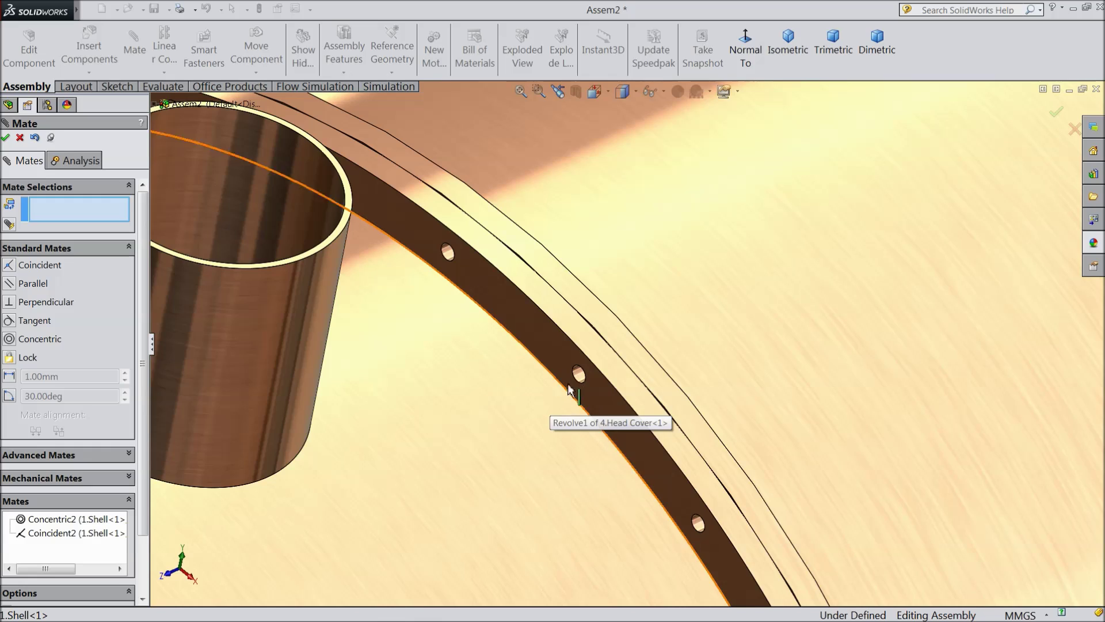
{"action": "left_click", "coordinate": [579, 376]}
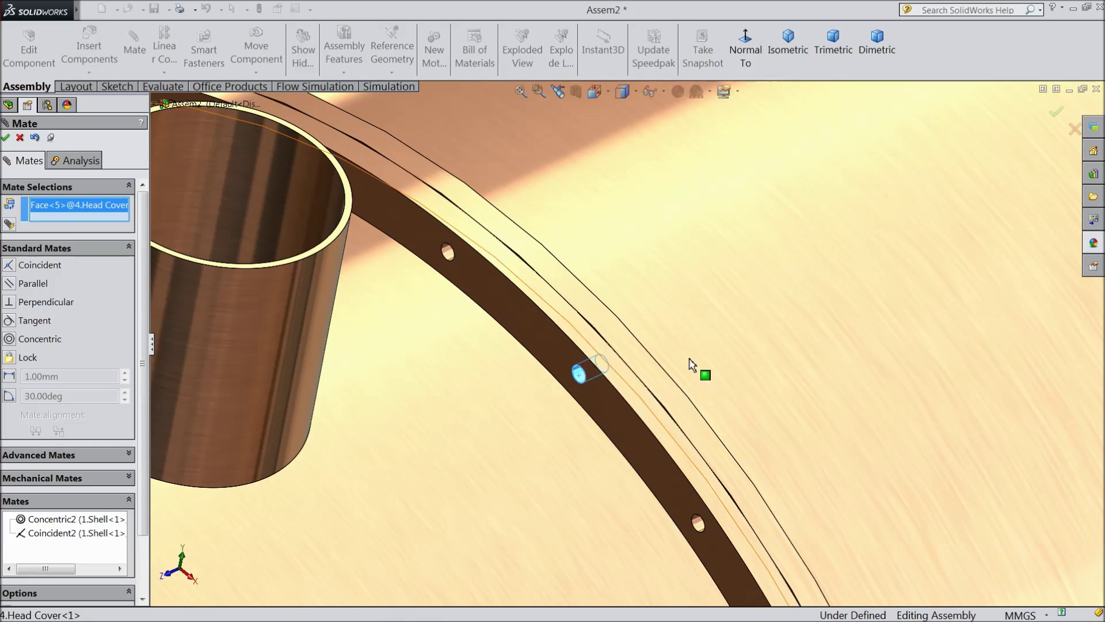
{"action": "scroll", "coordinate": [695, 361], "scroll_direction": "up", "scroll_amount": 5}
{"action": "middle_click_drag", "start_coordinate": [696, 361], "coordinate": [607, 432]}
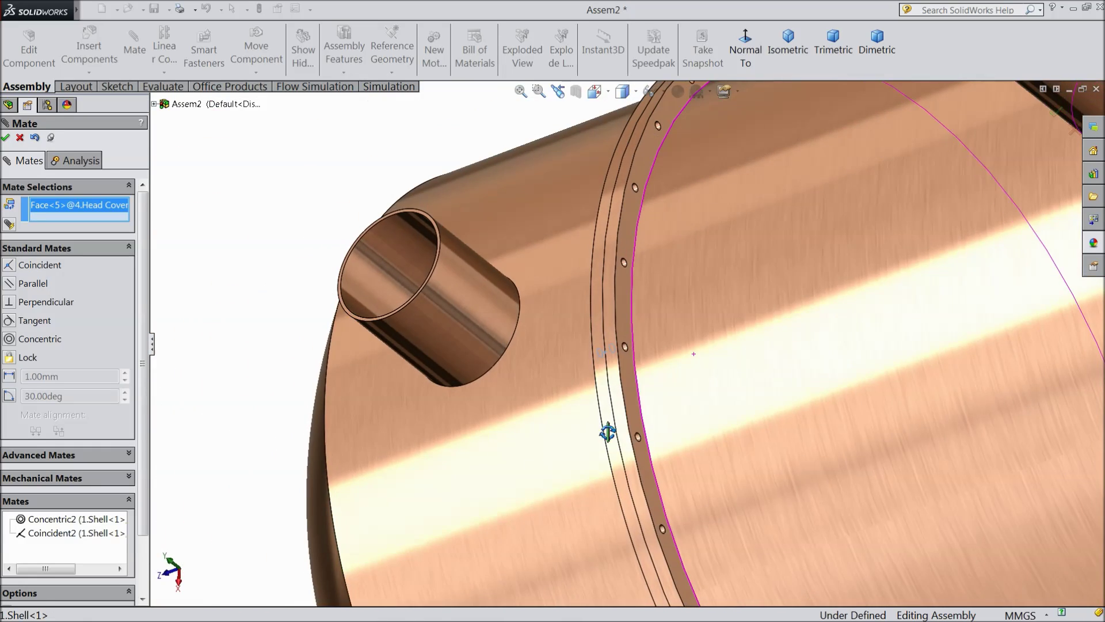
{"action": "scroll", "coordinate": [627, 345], "scroll_direction": "down", "scroll_amount": 5}
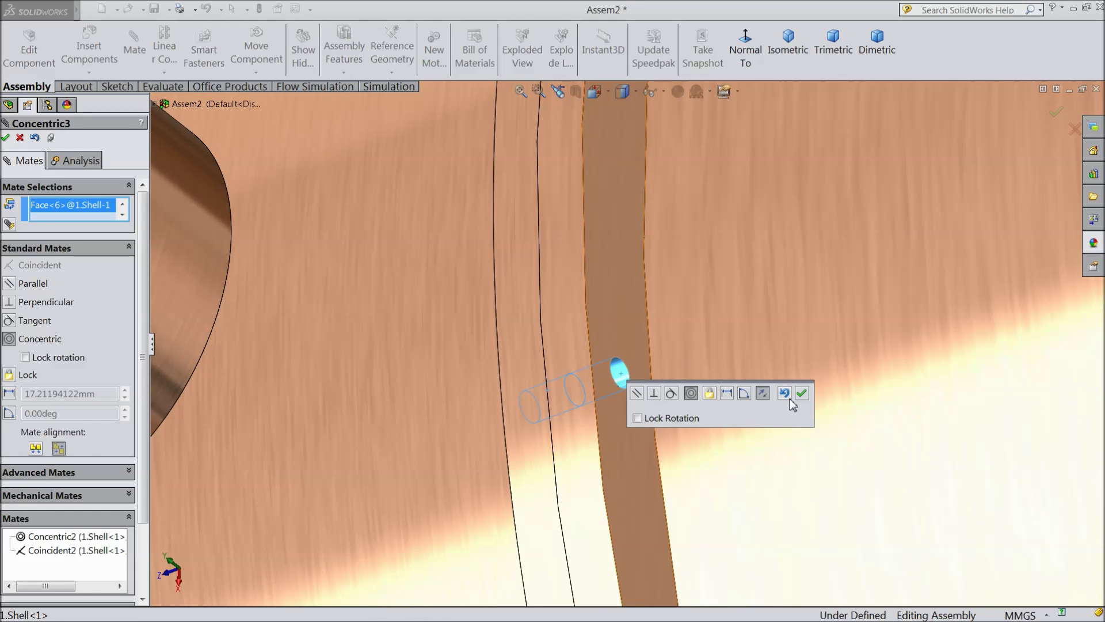
{"action": "left_click", "coordinate": [802, 393]}
{"action": "scroll", "coordinate": [595, 402], "scroll_direction": "up", "scroll_amount": 10}
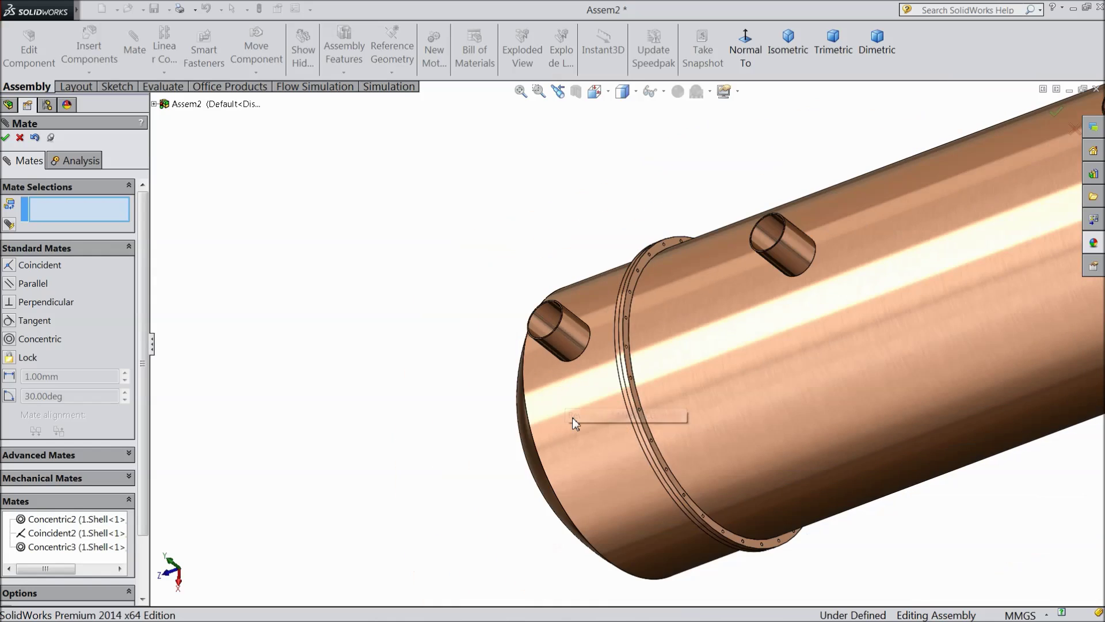
{"action": "middle_click_drag", "start_coordinate": [575, 416], "coordinate": [639, 313]}
{"action": "left_click", "coordinate": [19, 137]}
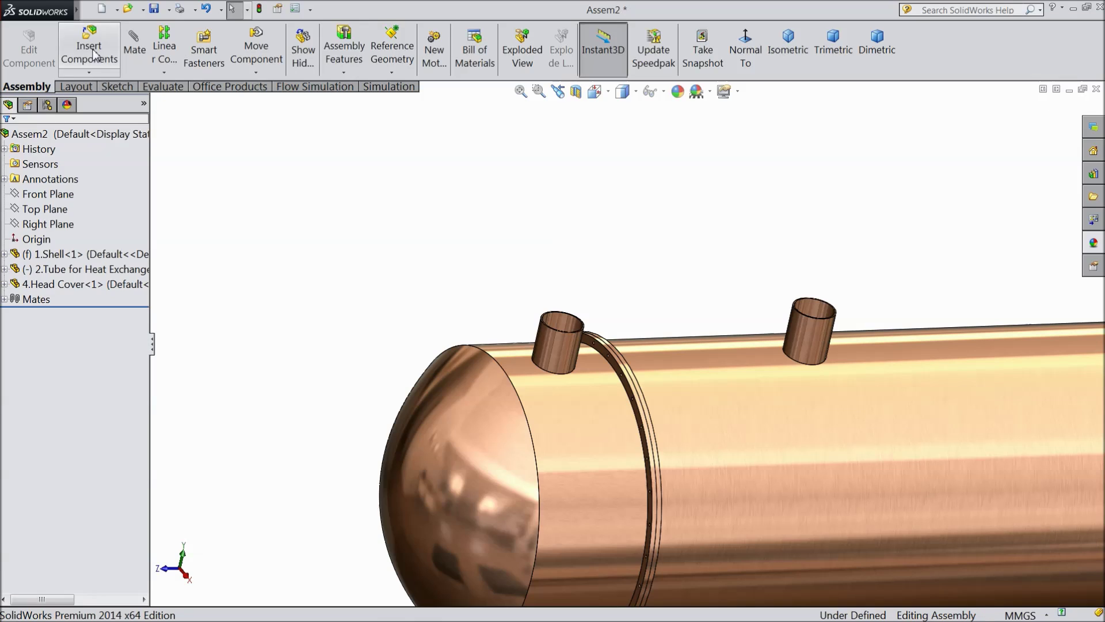
Step: Insert the 3.Shell Cover part into the assembly, placing it above the head cover end of the shell
{"action": "left_click", "coordinate": [88, 46]}
{"action": "left_click", "coordinate": [69, 408]}
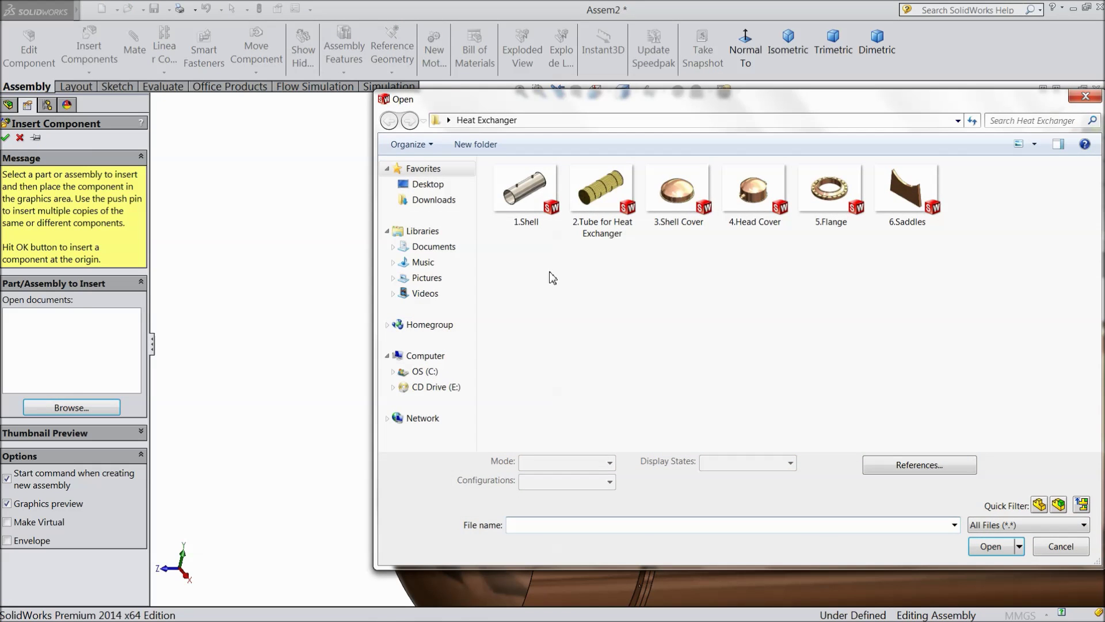
{"action": "left_click", "coordinate": [671, 204]}
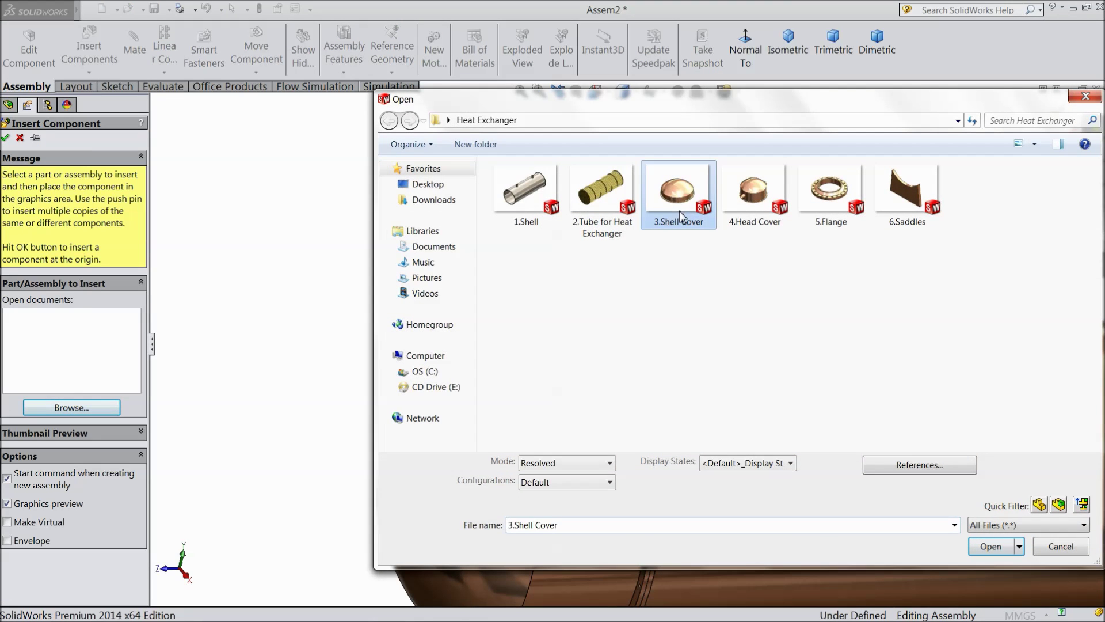
{"action": "left_click", "coordinate": [989, 546]}
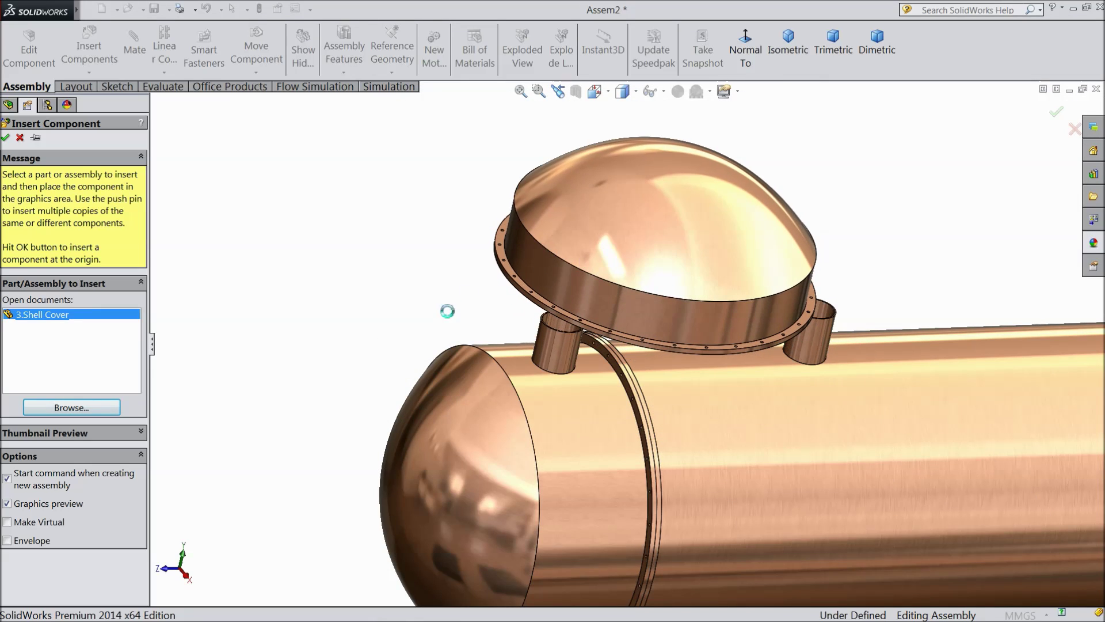
{"action": "left_click", "coordinate": [447, 311]}
Step: Move the shell cover next to the open end of the shell, opposite the head cover
{"action": "key", "text": "f"}
{"action": "middle_click_drag", "start_coordinate": [404, 331], "coordinate": [416, 359]}
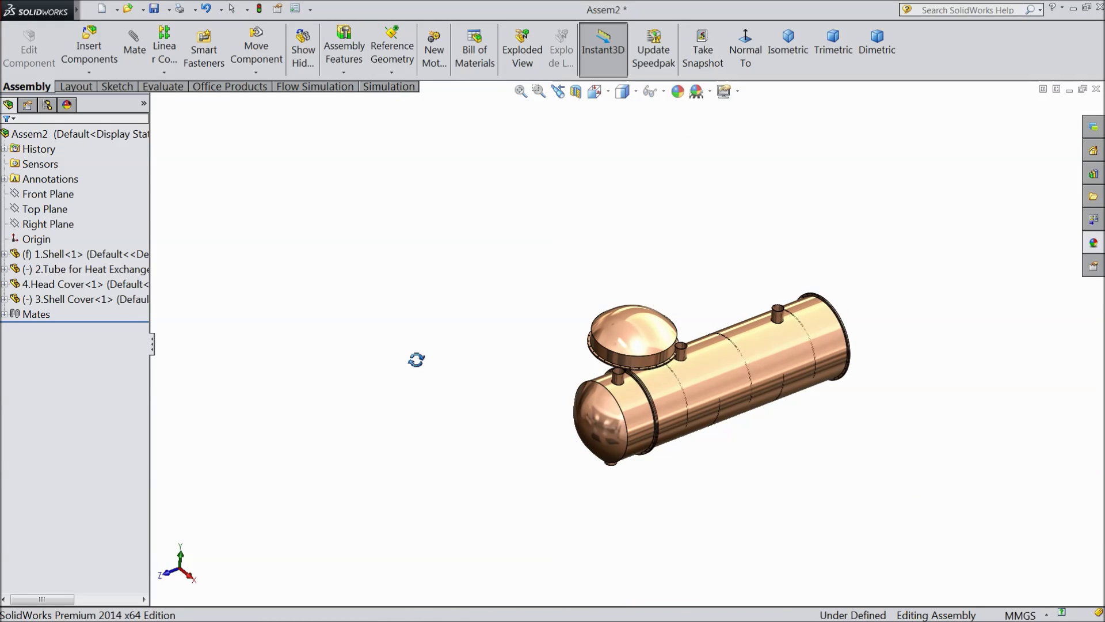
{"action": "scroll", "coordinate": [681, 373], "scroll_direction": "down", "scroll_amount": 5}
{"action": "left_click", "coordinate": [321, 279]}
{"action": "left_click_drag", "start_coordinate": [701, 260], "coordinate": [799, 214]}
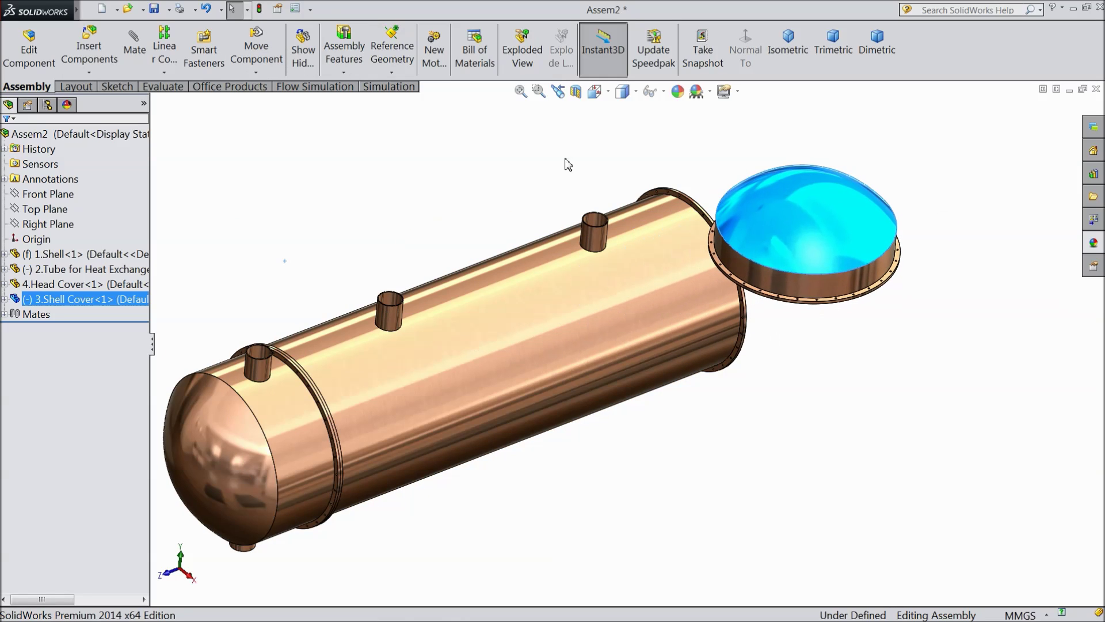
Step: Rotate the shell cover freely so its flanged opening faces the open end of the shell
{"action": "left_click", "coordinate": [255, 72]}
{"action": "left_click", "coordinate": [280, 104]}
{"action": "left_click_drag", "start_coordinate": [728, 247], "coordinate": [758, 149]}
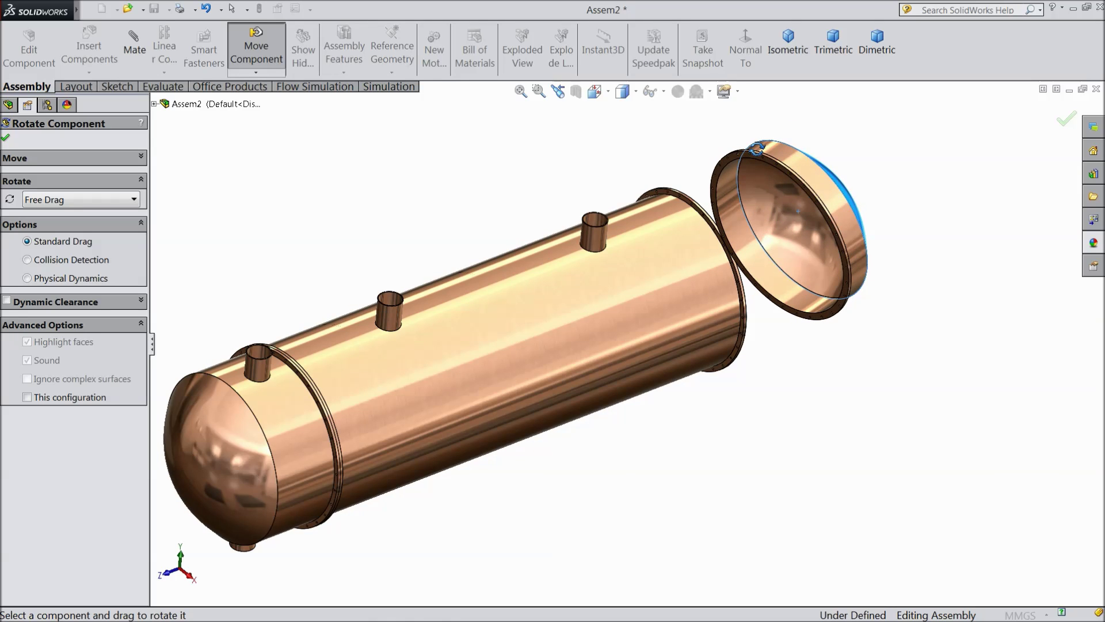
{"action": "scroll", "coordinate": [737, 239], "scroll_direction": "down", "scroll_amount": 5}
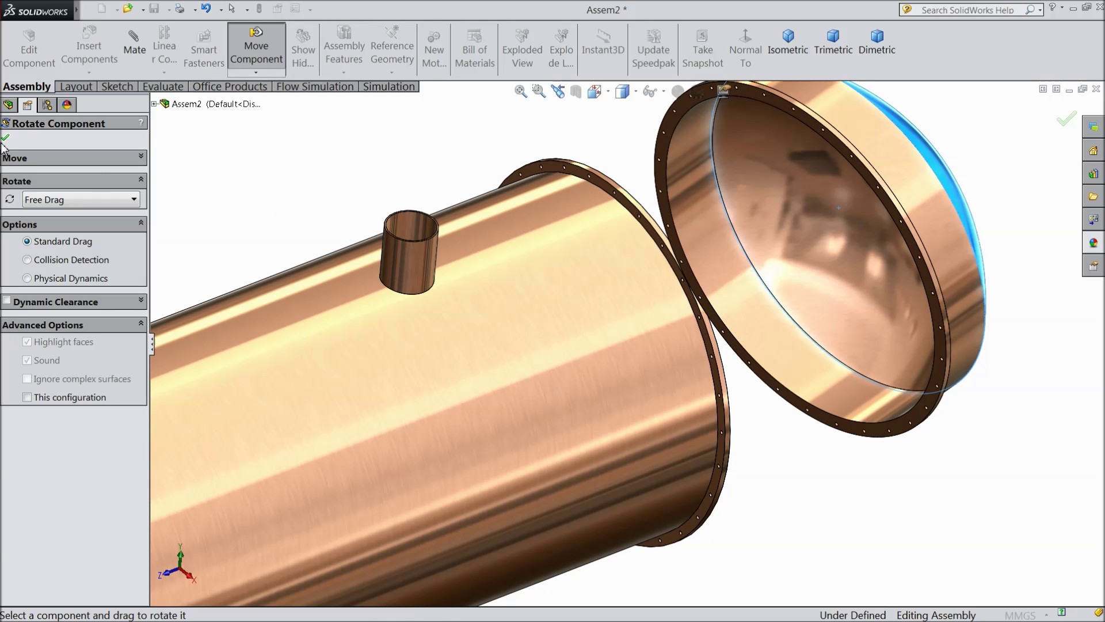
{"action": "left_click", "coordinate": [6, 139]}
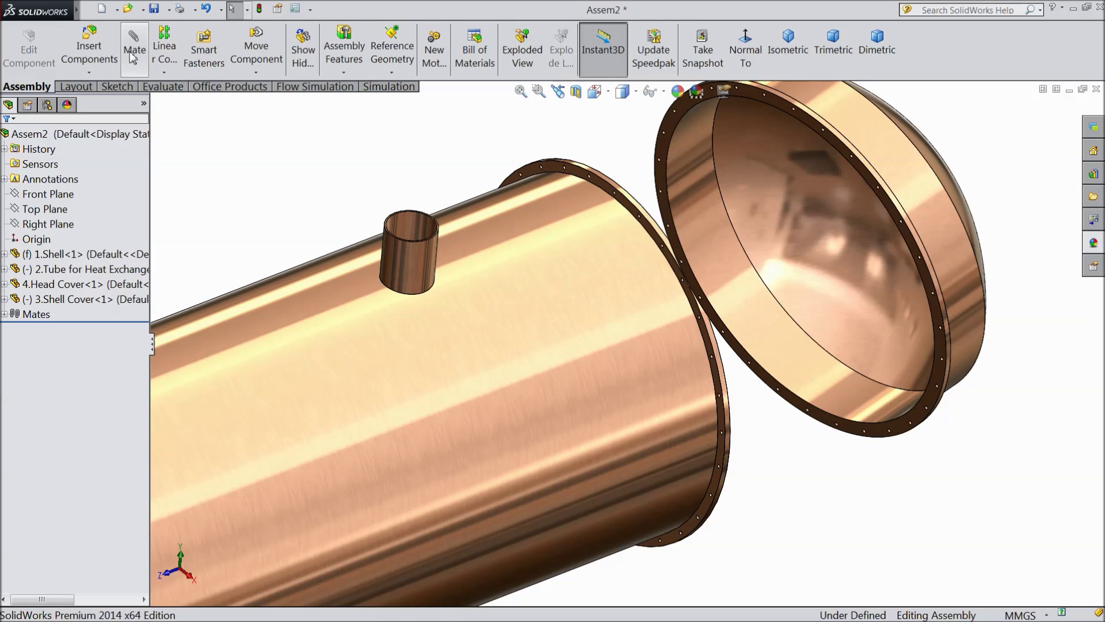
Step: Mate the shell's outer cylindrical face concentric with the shell cover's outer cylindrical face
{"action": "left_click", "coordinate": [566, 377]}
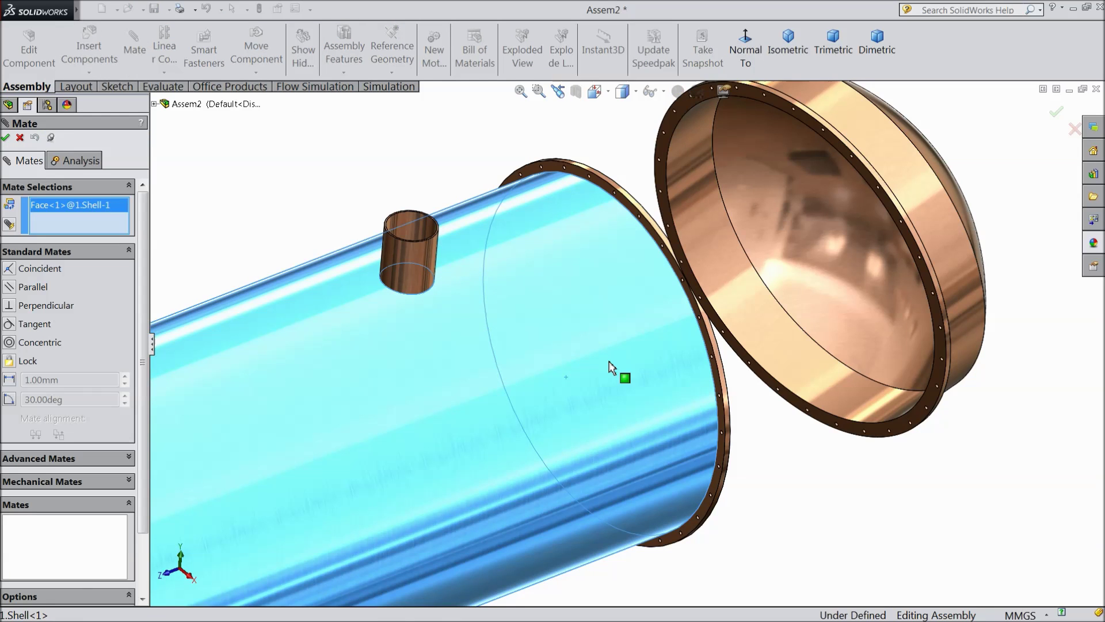
{"action": "left_click", "coordinate": [921, 209]}
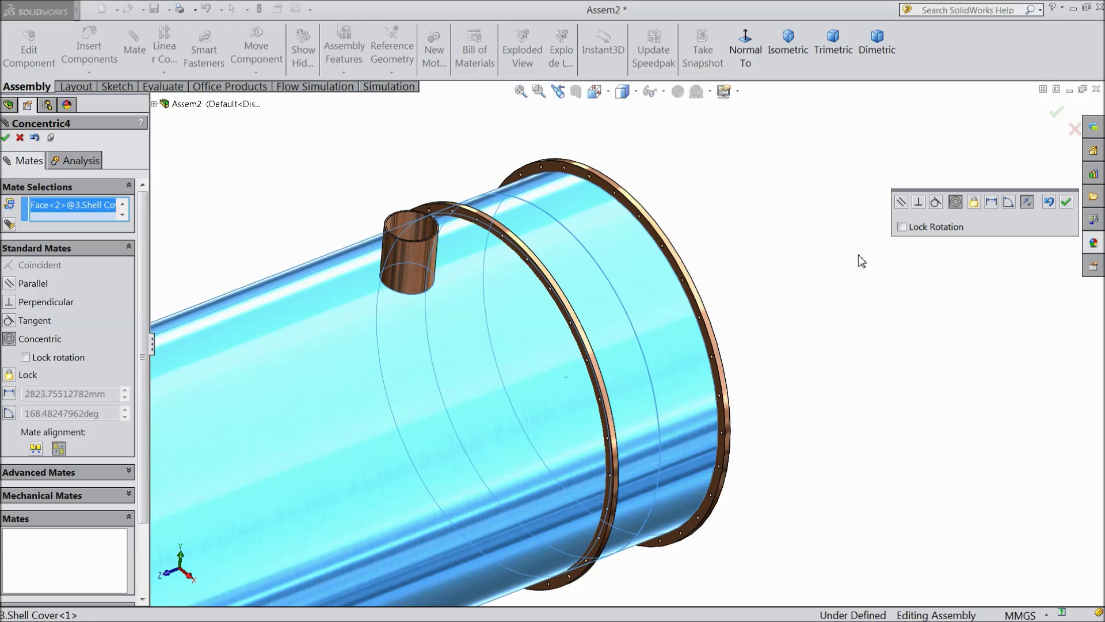
{"action": "left_click", "coordinate": [1068, 205]}
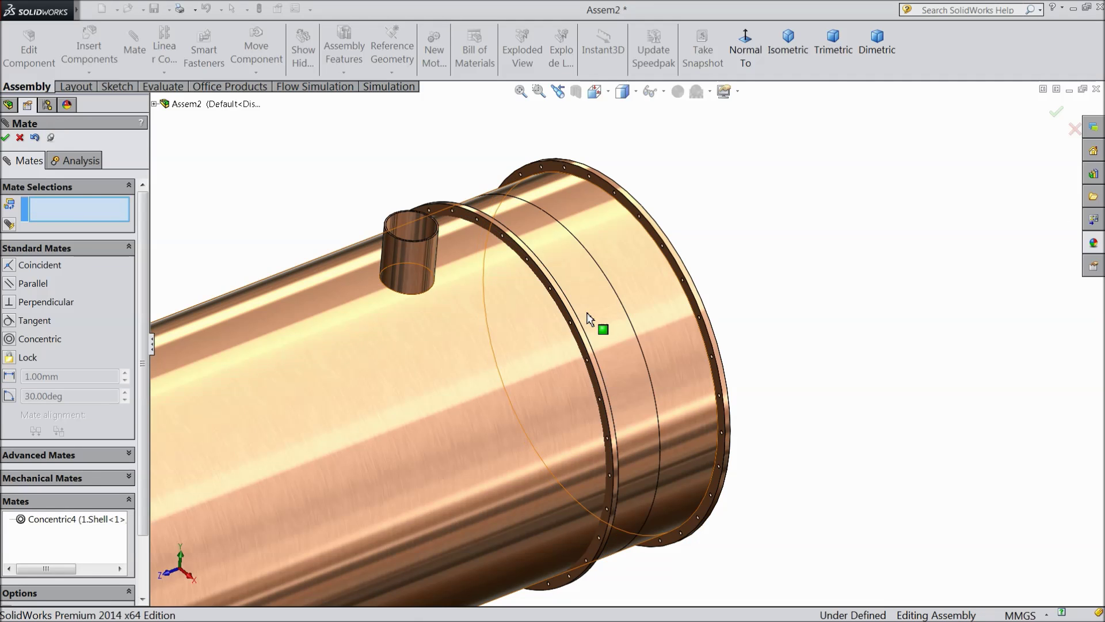
Step: Mate the shell cover's flange face coincident with the end face of the shell's open flange
{"action": "left_click", "coordinate": [577, 332]}
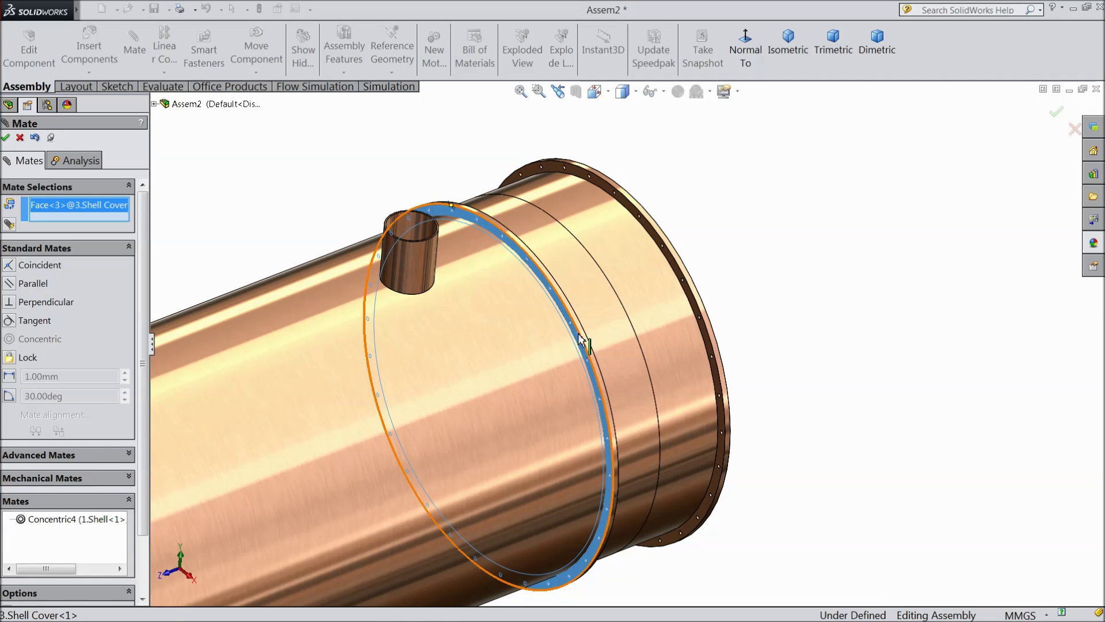
{"action": "scroll", "coordinate": [737, 334], "scroll_direction": "down", "scroll_amount": 3}
{"action": "middle_click_drag", "start_coordinate": [737, 334], "coordinate": [712, 344]}
{"action": "scroll", "coordinate": [712, 344], "scroll_direction": "up", "scroll_amount": 2}
{"action": "scroll", "coordinate": [712, 344], "scroll_direction": "up", "scroll_amount": 3}
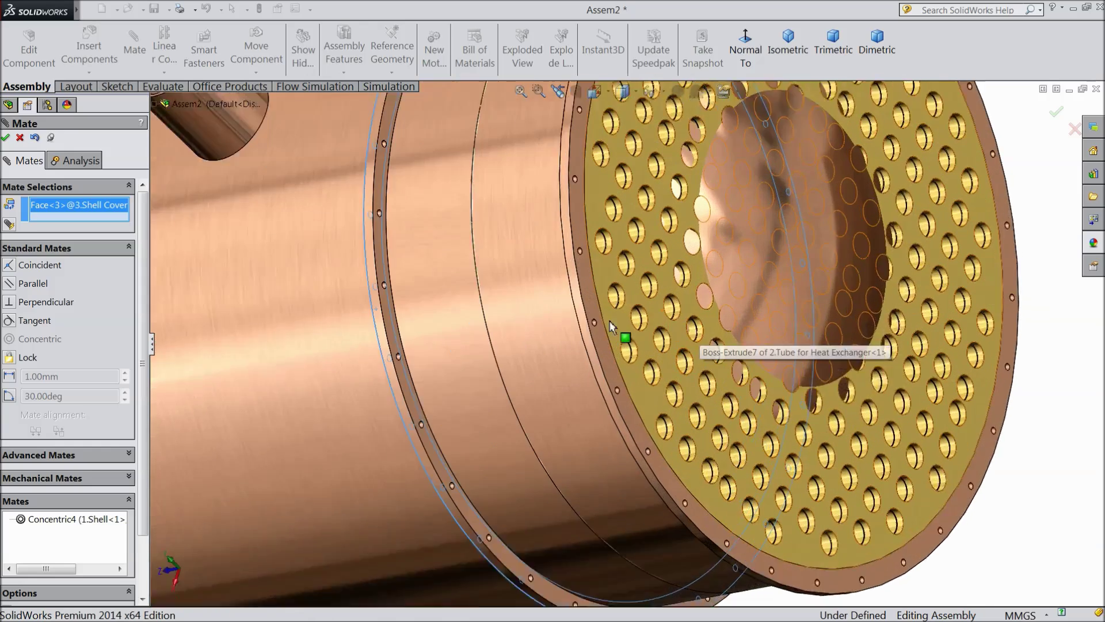
{"action": "left_click", "coordinate": [586, 350]}
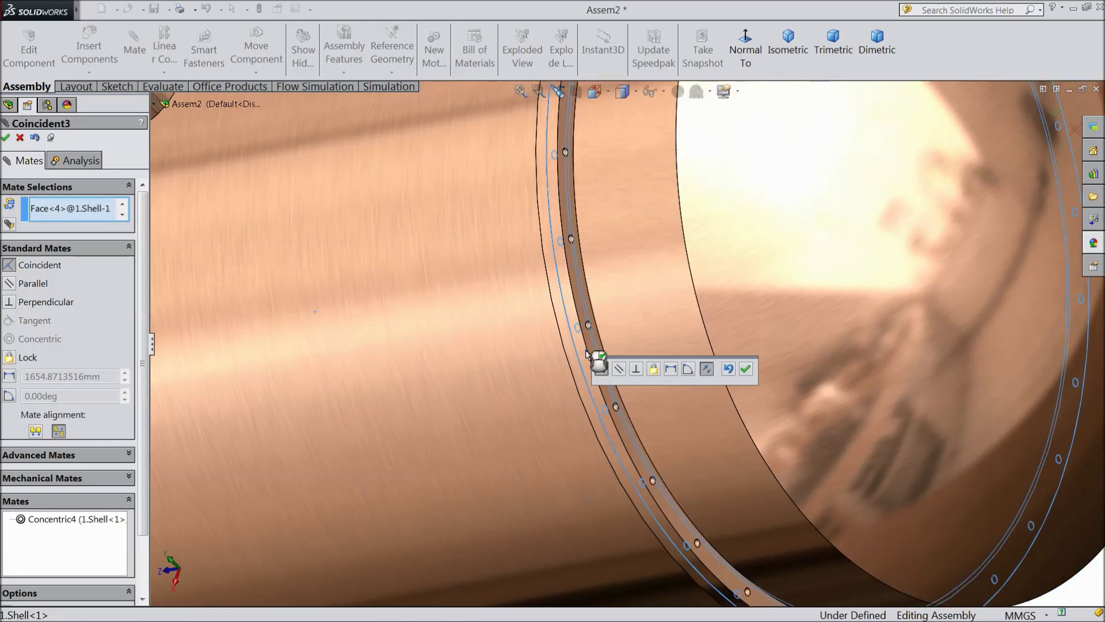
{"action": "left_click", "coordinate": [747, 370]}
Step: Mate a bolt hole in the shell cover's flange concentric with the matching hole in the shell's flange, and finish mating
{"action": "scroll", "coordinate": [614, 340], "scroll_direction": "down", "scroll_amount": 3}
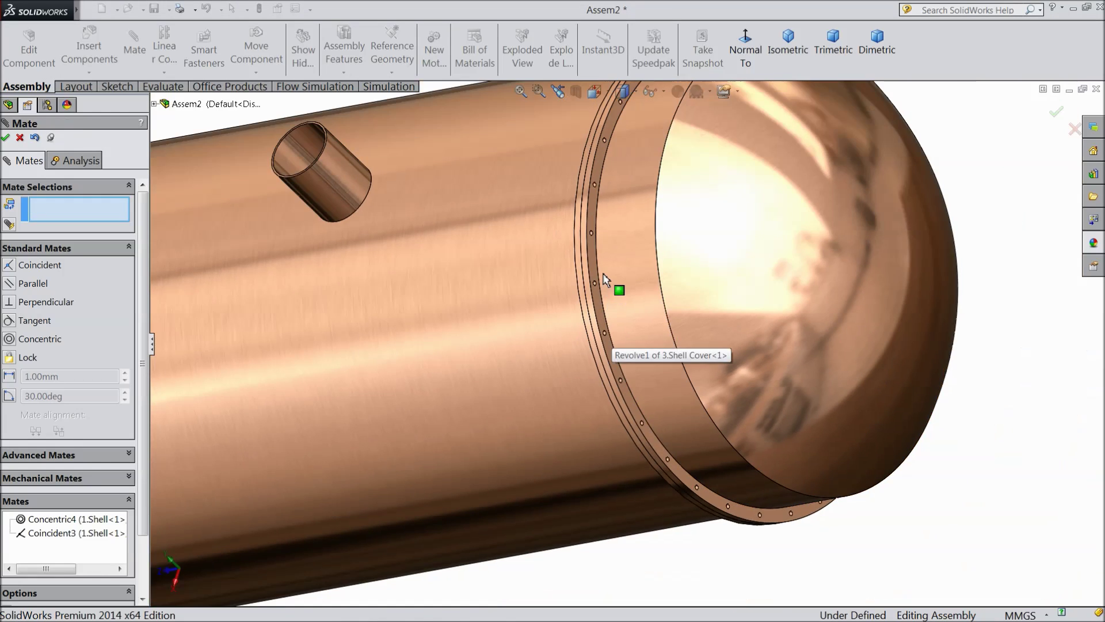
{"action": "scroll", "coordinate": [606, 279], "scroll_direction": "up", "scroll_amount": 5}
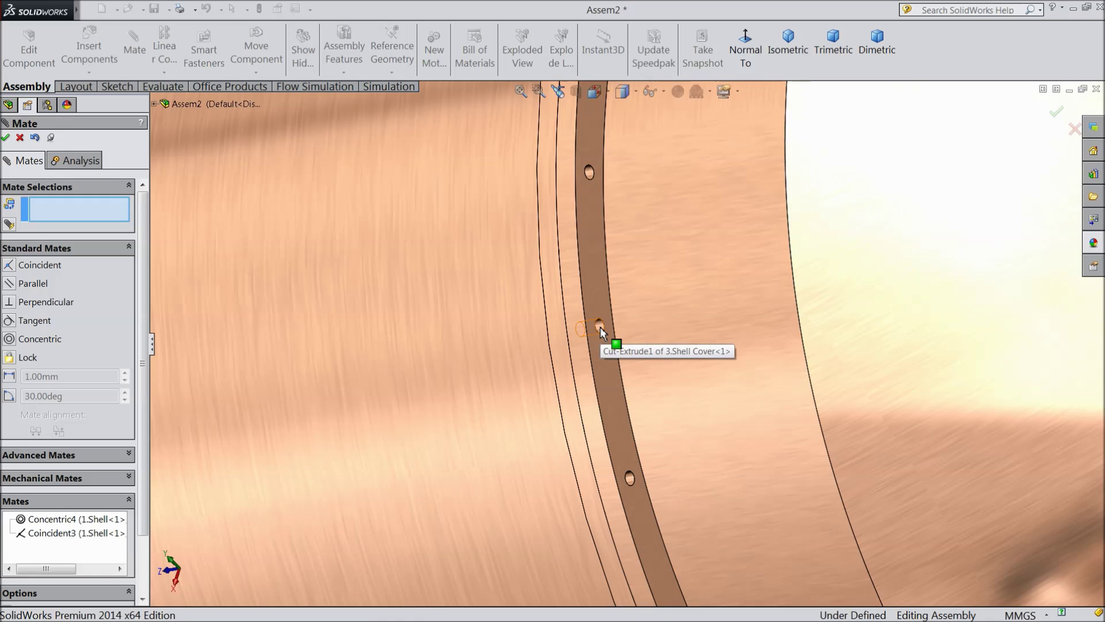
{"action": "left_click", "coordinate": [600, 327]}
{"action": "middle_click_drag", "start_coordinate": [600, 337], "coordinate": [676, 331]}
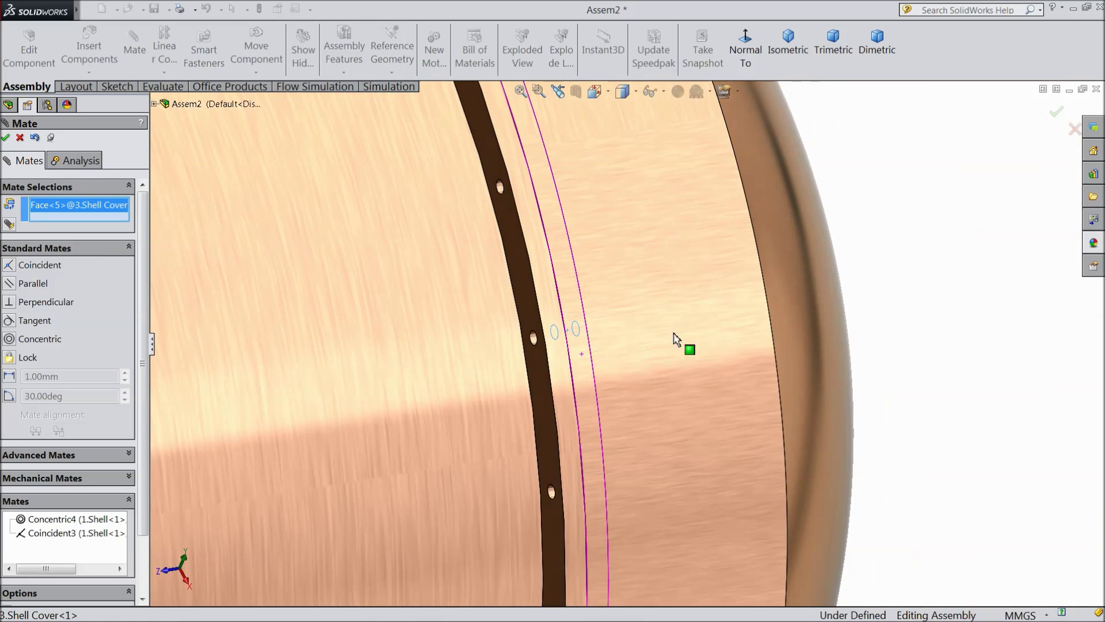
{"action": "left_click", "coordinate": [535, 337]}
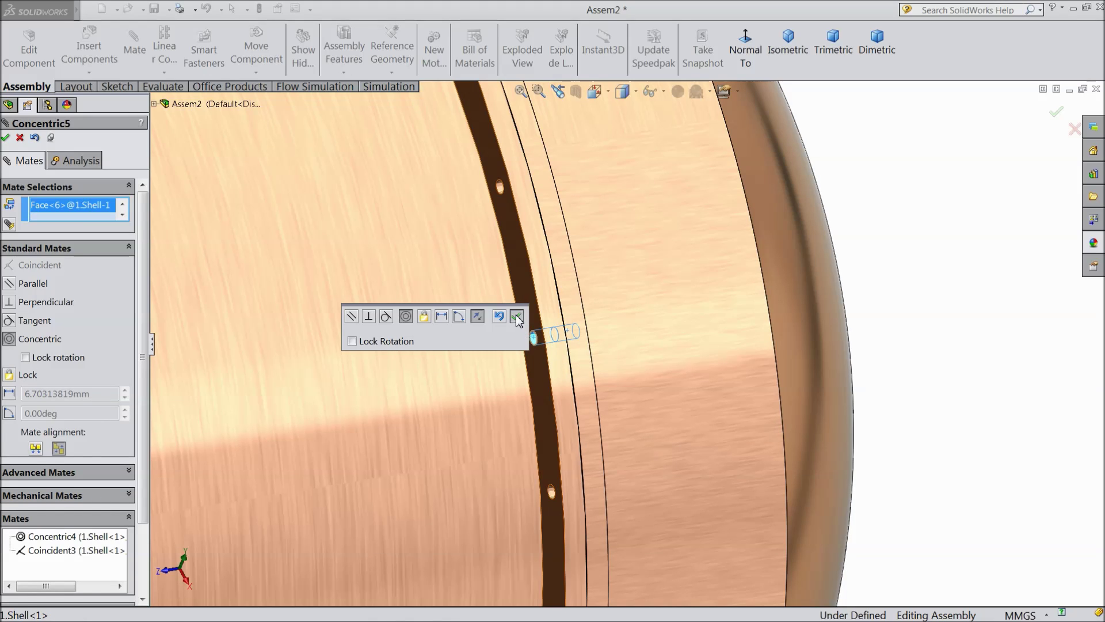
{"action": "left_click", "coordinate": [517, 317]}
{"action": "left_click", "coordinate": [7, 138]}
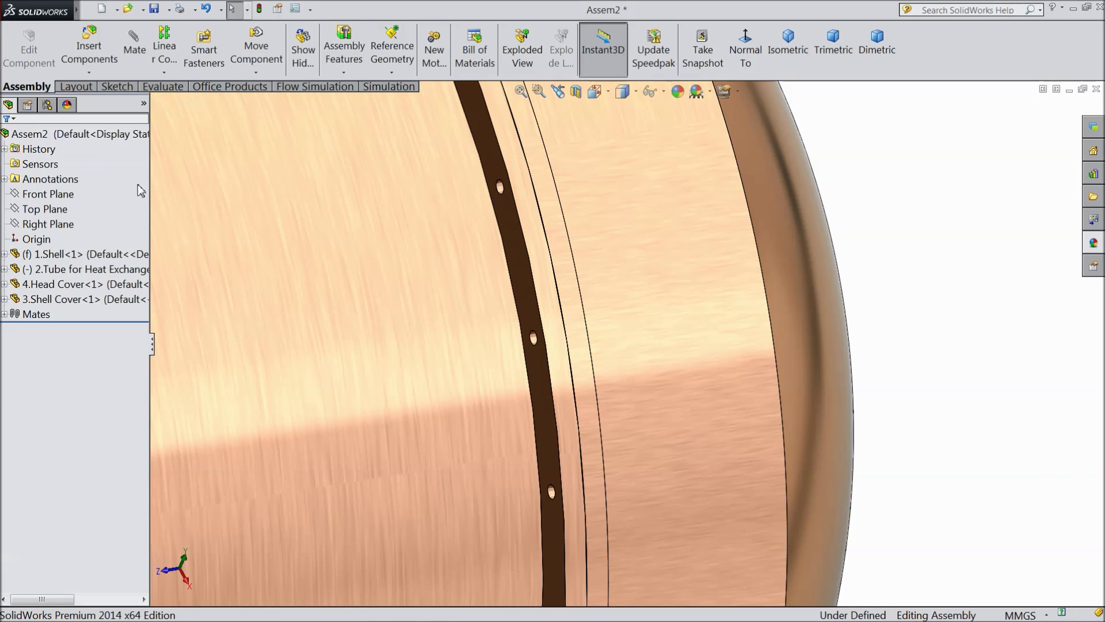
Step: Insert the 5.Flange part into the assembly, placing it just above the shell nozzle nearest the shell cover
{"action": "scroll", "coordinate": [612, 365], "scroll_direction": "up", "scroll_amount": 5}
{"action": "scroll", "coordinate": [611, 374], "scroll_direction": "up", "scroll_amount": 5}
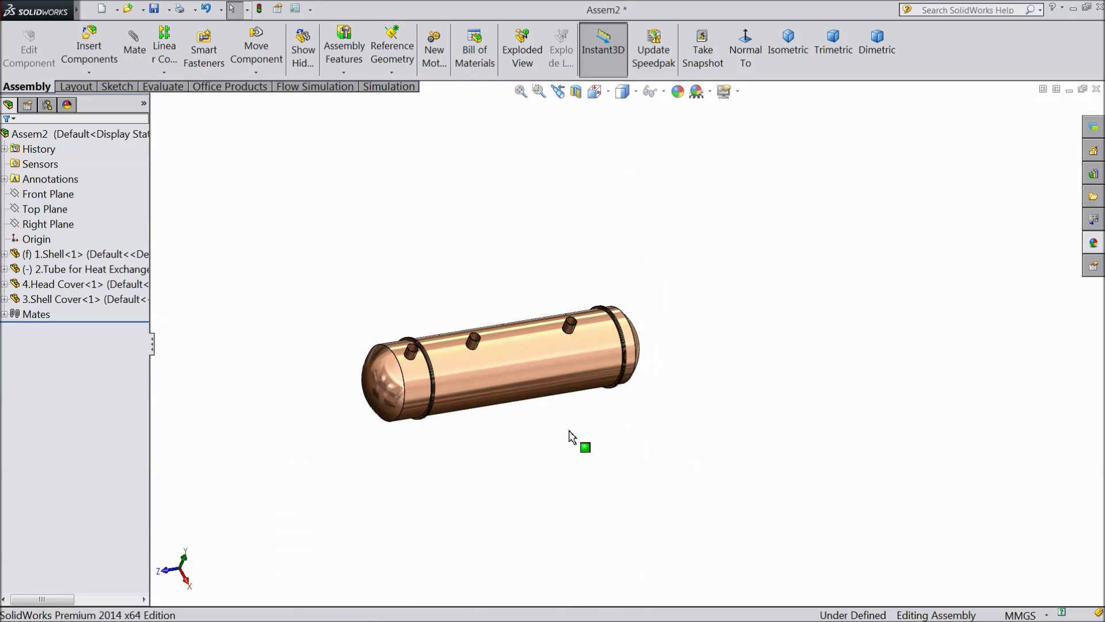
{"action": "middle_click_drag", "start_coordinate": [531, 396], "coordinate": [531, 420]}
{"action": "scroll", "coordinate": [504, 374], "scroll_direction": "down", "scroll_amount": 3}
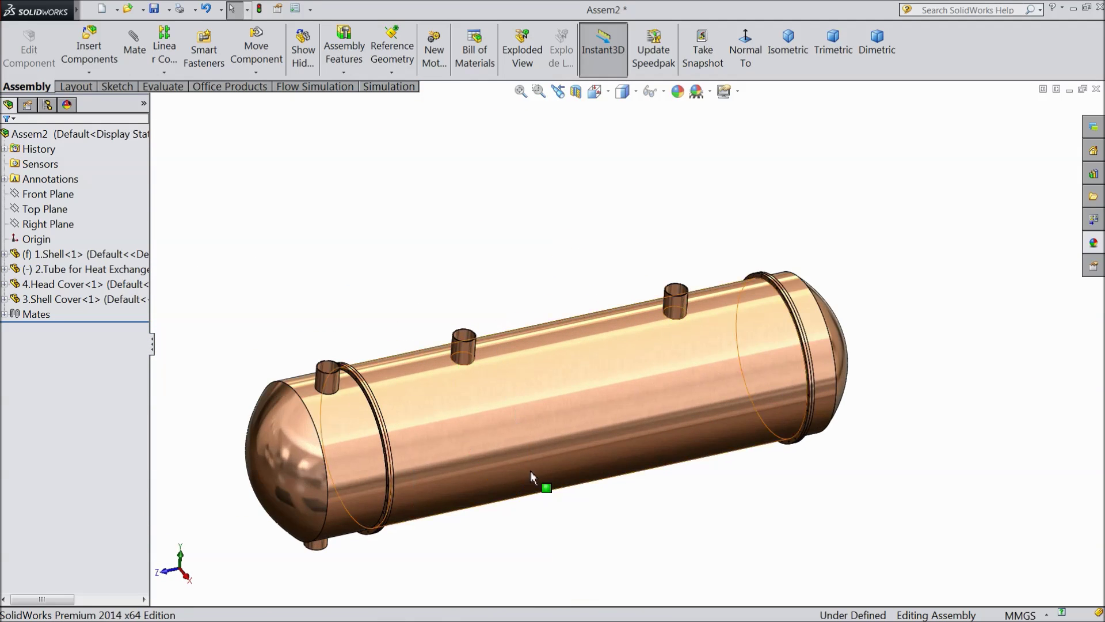
{"action": "scroll", "coordinate": [531, 471], "scroll_direction": "down", "scroll_amount": 2}
{"action": "left_click", "coordinate": [90, 56]}
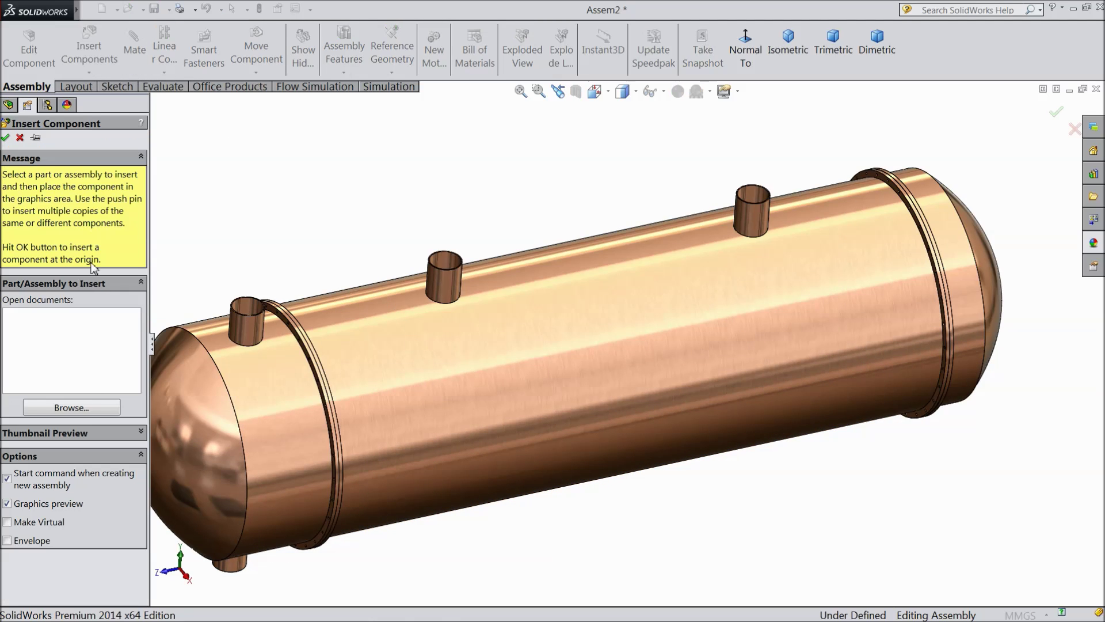
{"action": "left_click", "coordinate": [77, 411]}
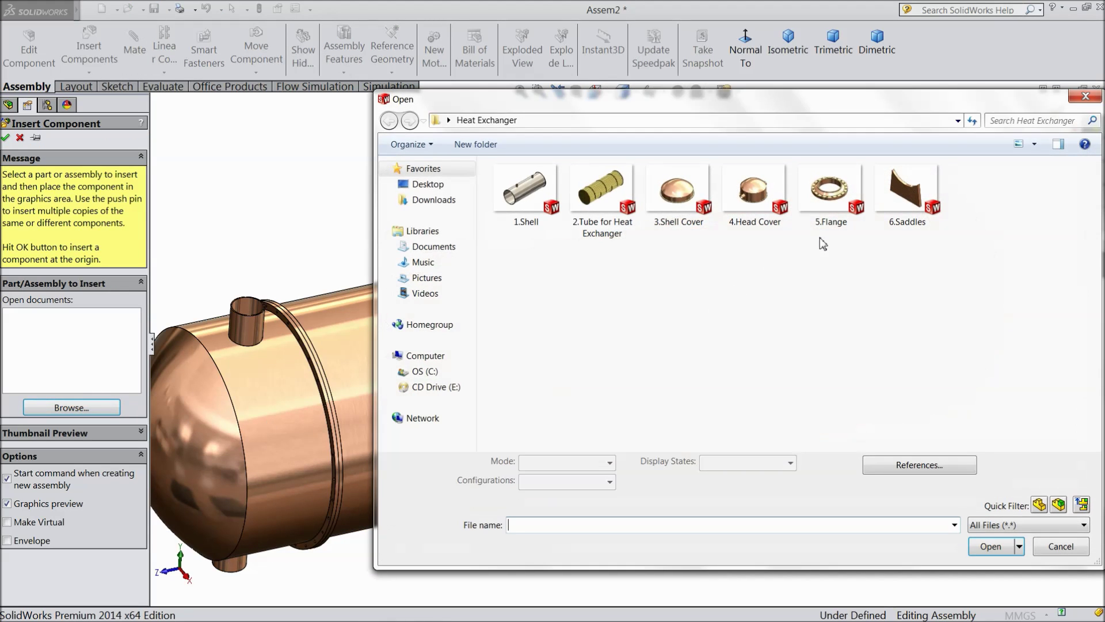
{"action": "left_click", "coordinate": [832, 217]}
{"action": "left_click", "coordinate": [990, 547]}
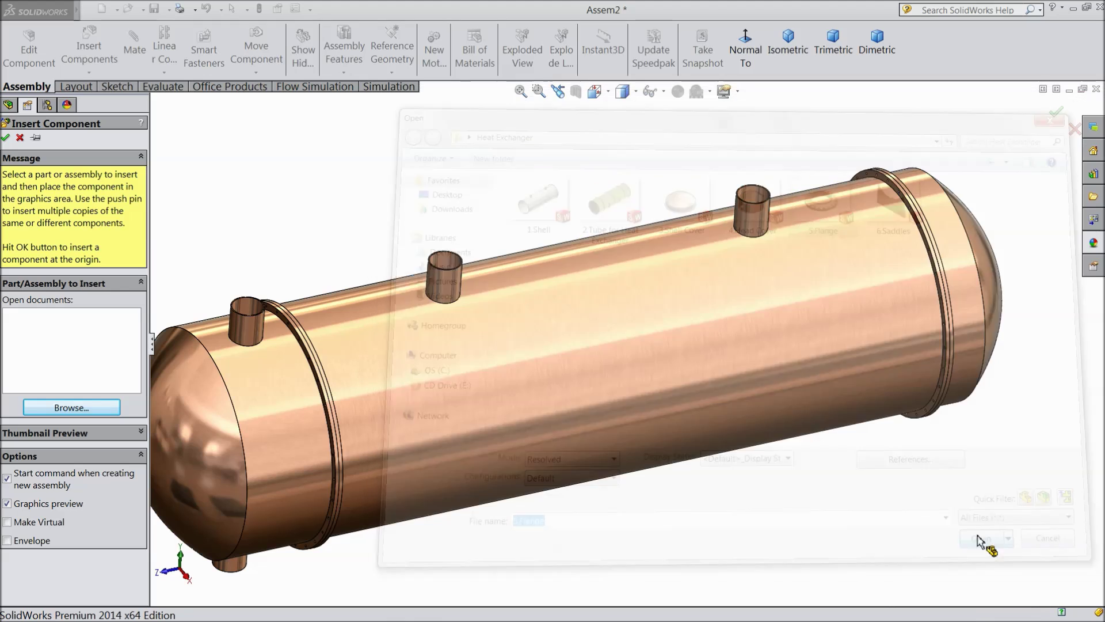
{"action": "left_click", "coordinate": [755, 209]}
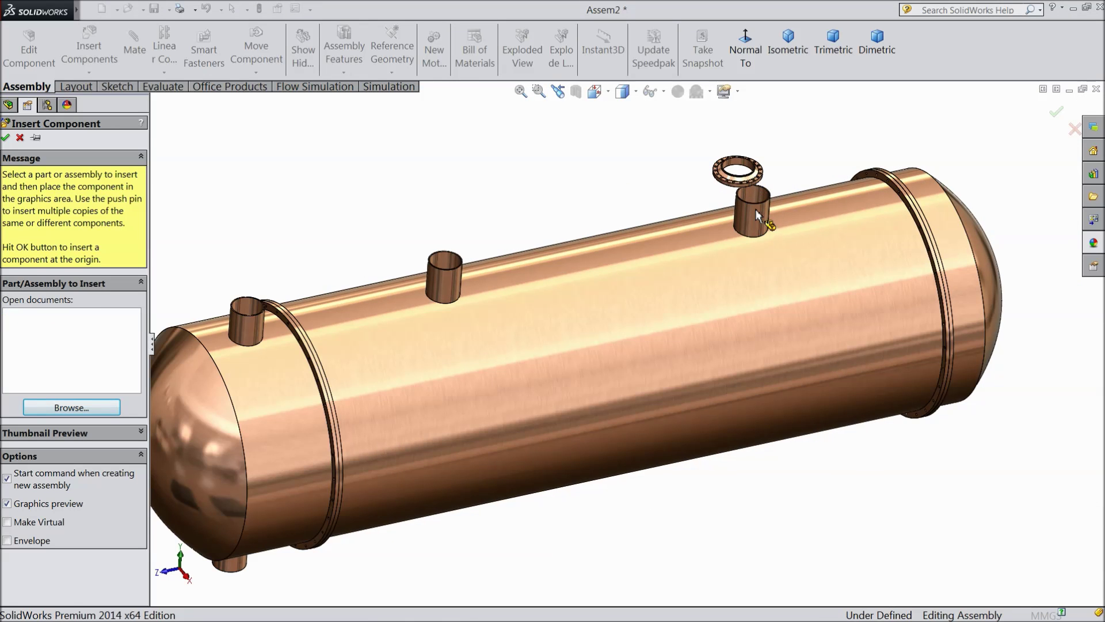
Step: Mate the flange's outer cylindrical face concentric with the outer face of the shell nozzle nearest the shell cover
{"action": "scroll", "coordinate": [760, 202], "scroll_direction": "down", "scroll_amount": 5}
{"action": "scroll", "coordinate": [650, 276], "scroll_direction": "down", "scroll_amount": 3}
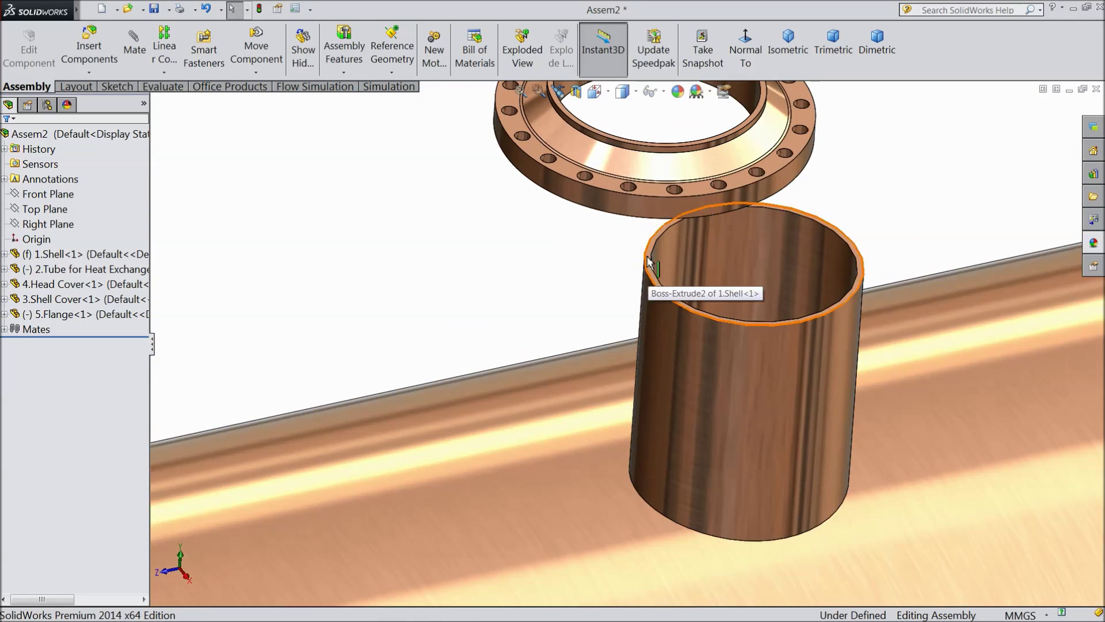
{"action": "left_click", "coordinate": [136, 53]}
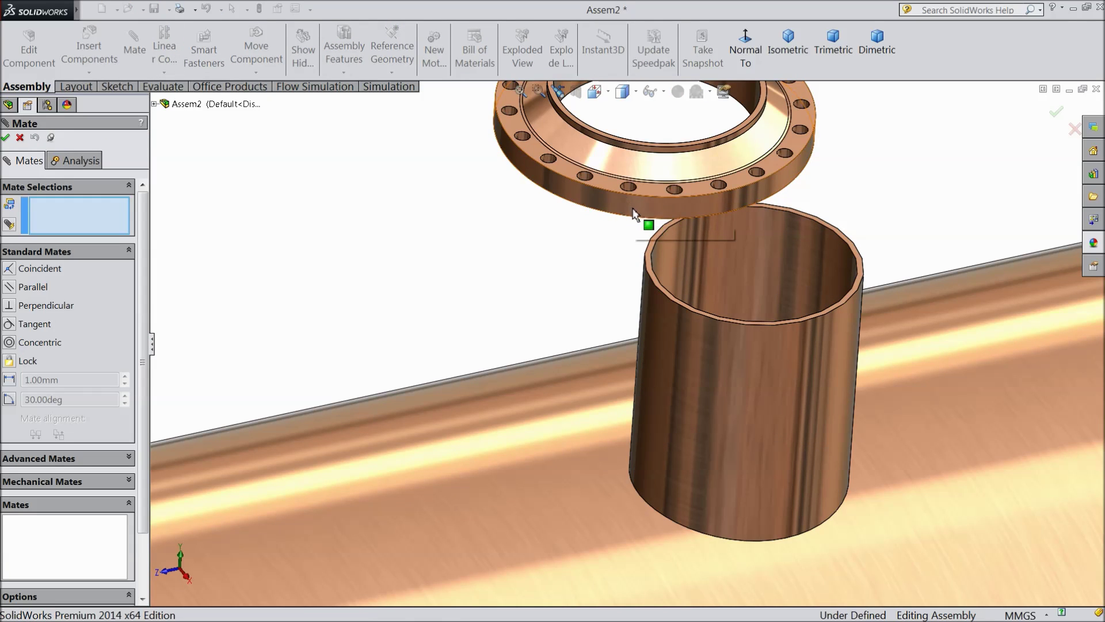
{"action": "left_click", "coordinate": [667, 208]}
{"action": "left_click", "coordinate": [730, 380]}
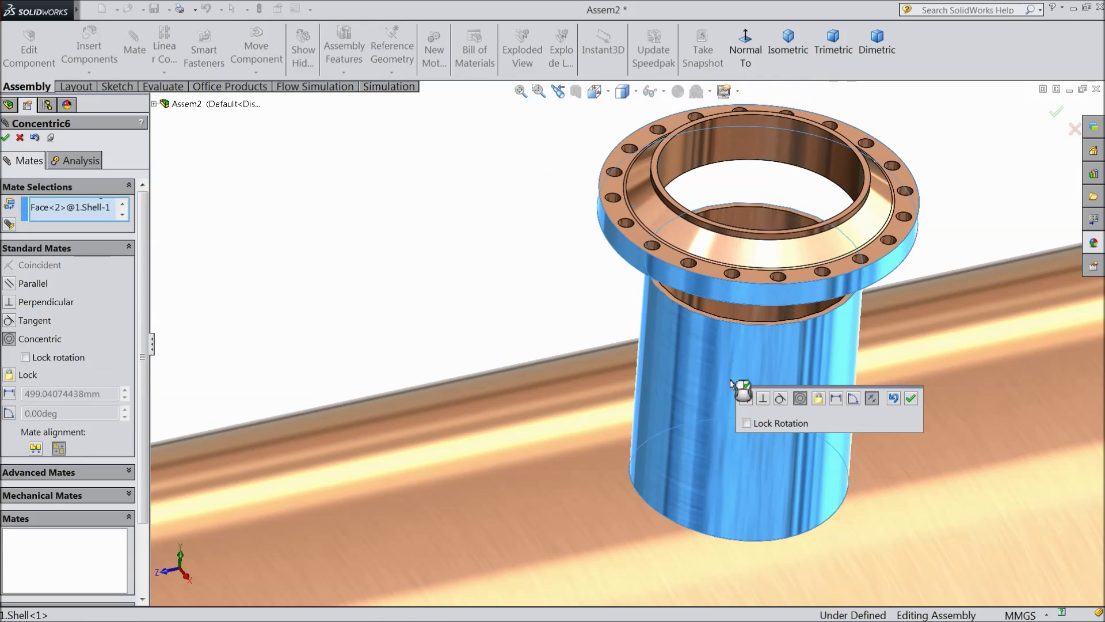
{"action": "left_click", "coordinate": [912, 399]}
{"action": "scroll", "coordinate": [744, 309], "scroll_direction": "down", "scroll_amount": 5}
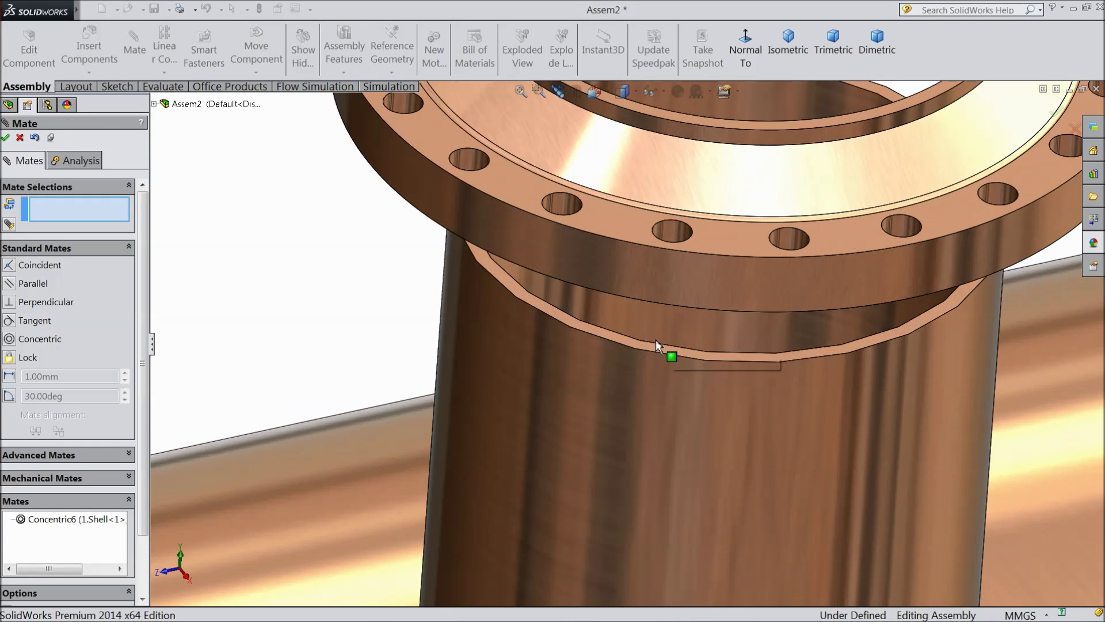
{"action": "left_click", "coordinate": [627, 340]}
{"action": "scroll", "coordinate": [634, 369], "scroll_direction": "up", "scroll_amount": 5}
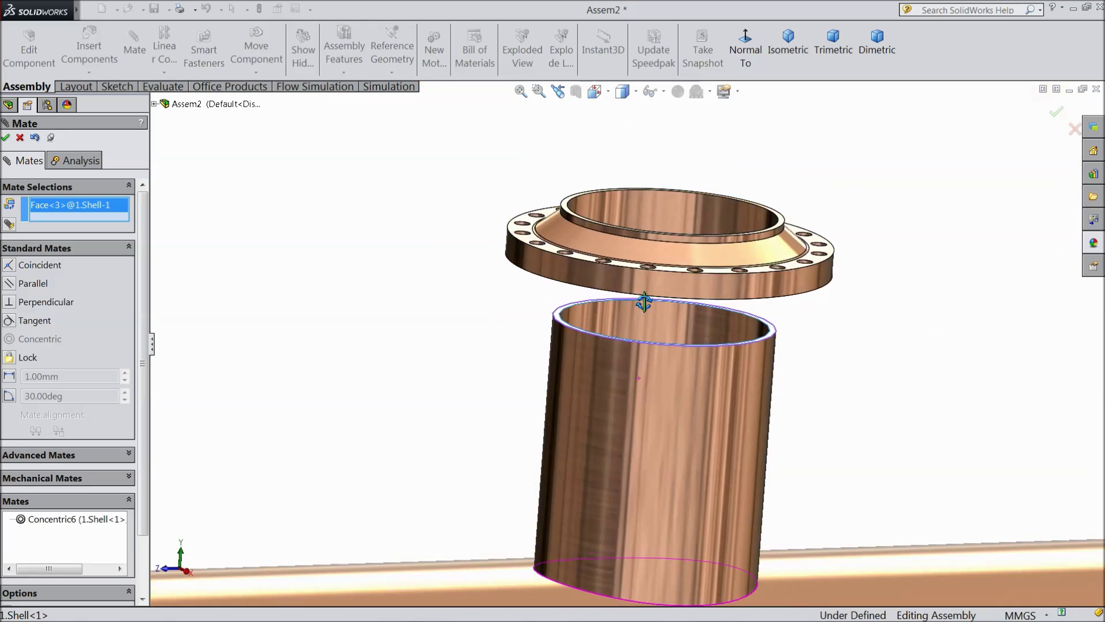
{"action": "middle_click_drag", "start_coordinate": [644, 303], "coordinate": [639, 197]}
{"action": "scroll", "coordinate": [526, 327], "scroll_direction": "down", "scroll_amount": 4}
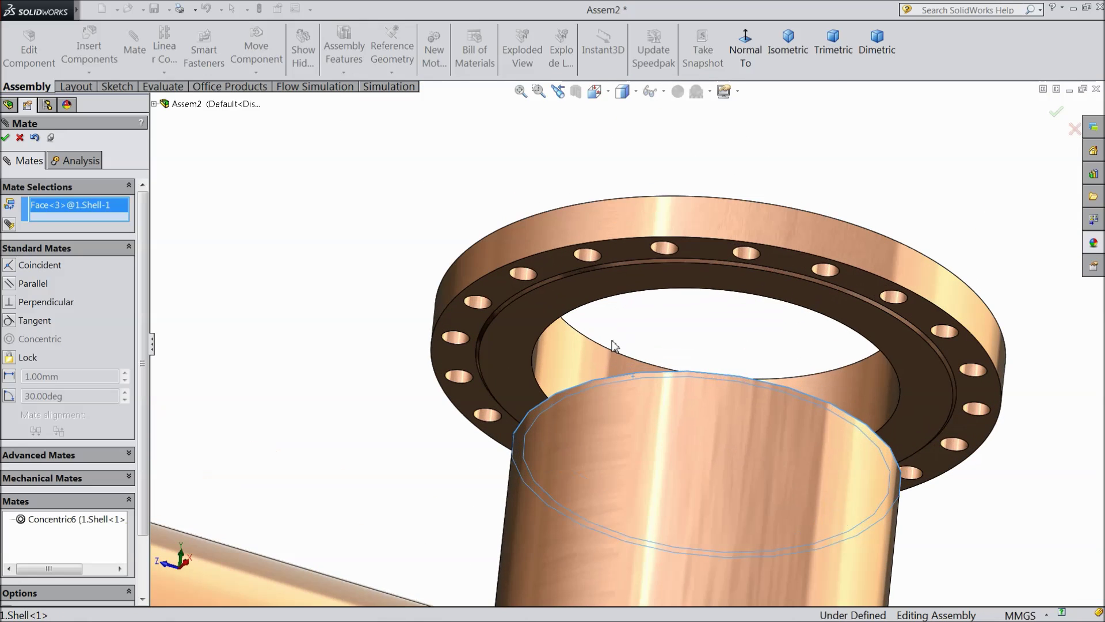
{"action": "left_click", "coordinate": [567, 321]}
{"action": "scroll", "coordinate": [553, 356], "scroll_direction": "up", "scroll_amount": 4}
{"action": "middle_click_drag", "start_coordinate": [542, 385], "coordinate": [492, 397]}
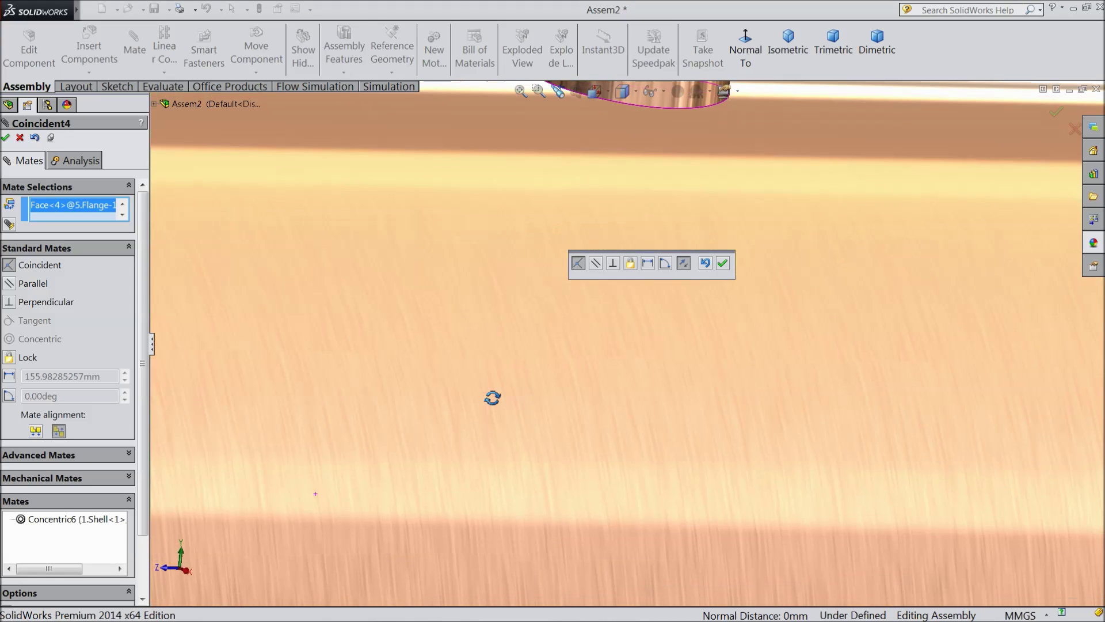
{"action": "scroll", "coordinate": [495, 369], "scroll_direction": "up", "scroll_amount": 3}
{"action": "scroll", "coordinate": [509, 314], "scroll_direction": "up", "scroll_amount": 3}
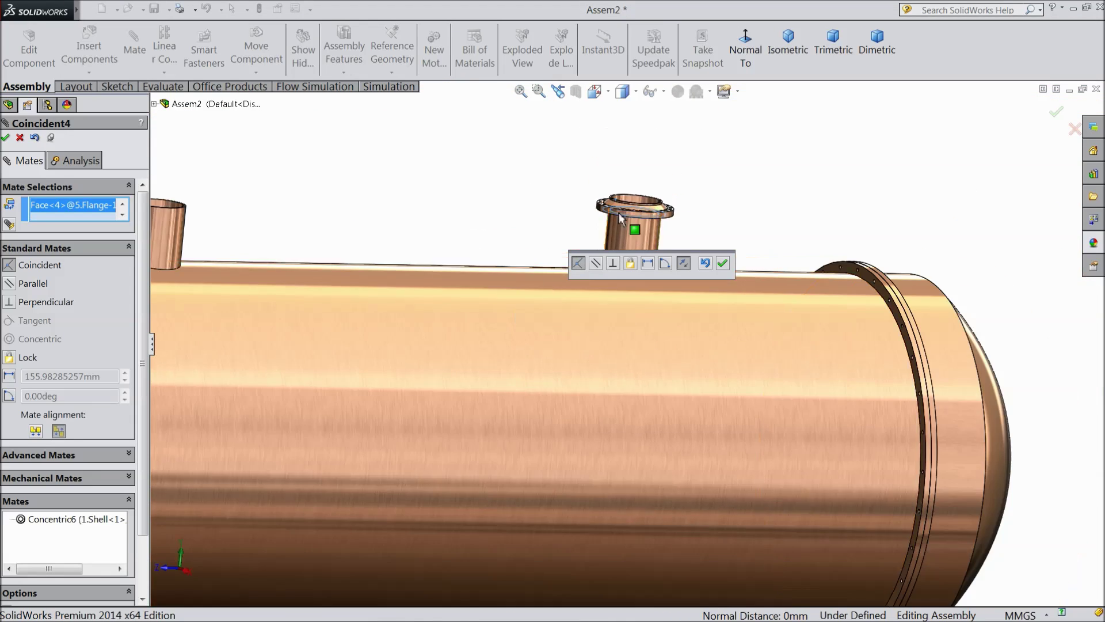
{"action": "scroll", "coordinate": [630, 333], "scroll_direction": "down", "scroll_amount": 6}
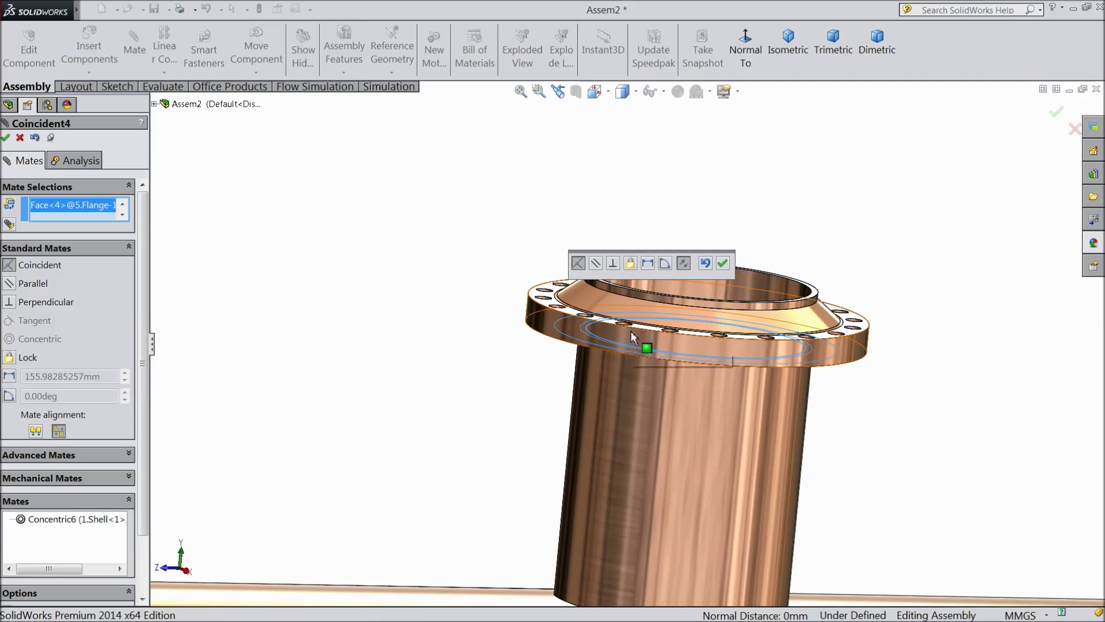
{"action": "right_click", "coordinate": [73, 209]}
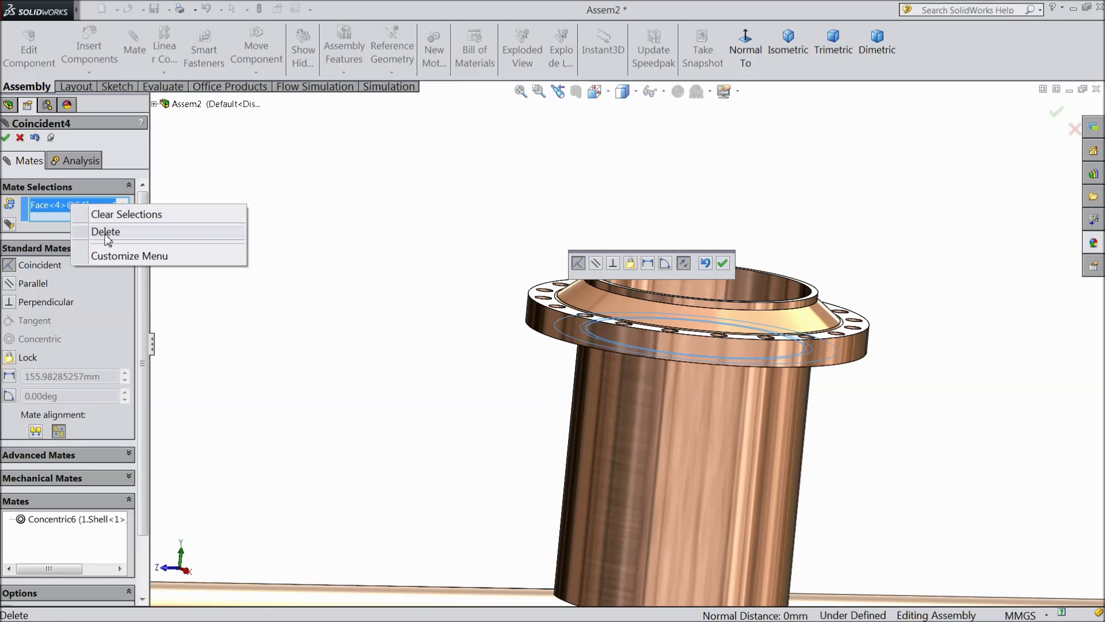
{"action": "left_click", "coordinate": [107, 232]}
{"action": "right_click", "coordinate": [49, 205]}
{"action": "left_click", "coordinate": [67, 211]}
{"action": "left_click", "coordinate": [20, 138]}
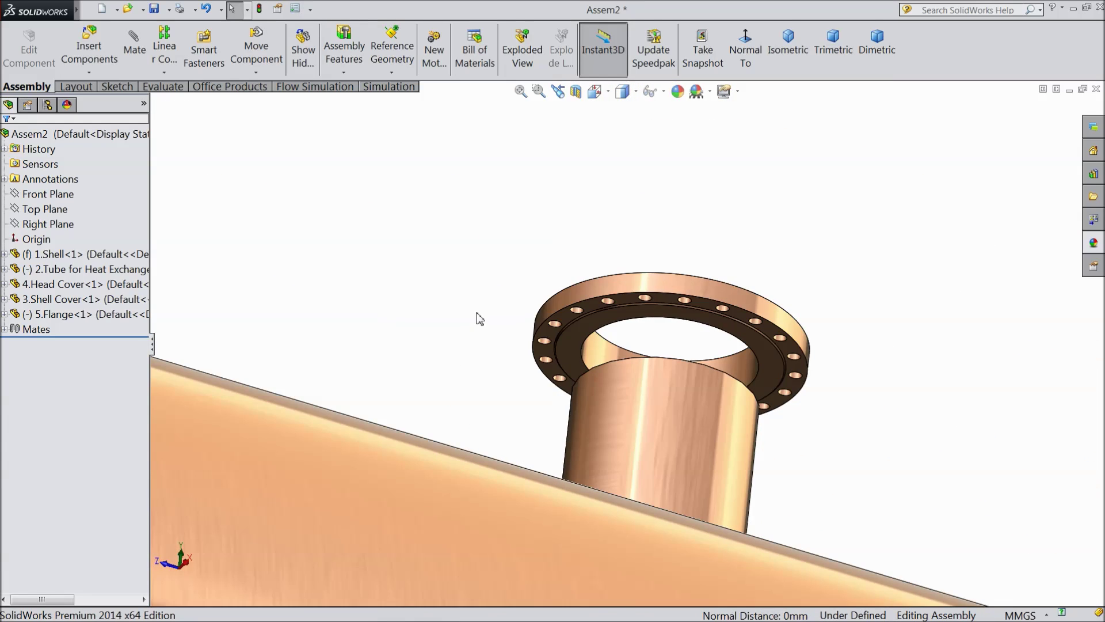
Step: Mate the flange's hub end face coincident with the shell nozzle's end face, flip the alignment so the hub meets the nozzle, and finish mating
{"action": "middle_click_drag", "start_coordinate": [477, 313], "coordinate": [464, 383]}
{"action": "scroll", "coordinate": [463, 383], "scroll_direction": "up", "scroll_amount": 6}
{"action": "middle_click_drag", "start_coordinate": [542, 241], "coordinate": [604, 277]}
{"action": "scroll", "coordinate": [681, 202], "scroll_direction": "down", "scroll_amount": 5}
{"action": "scroll", "coordinate": [662, 219], "scroll_direction": "down", "scroll_amount": 3}
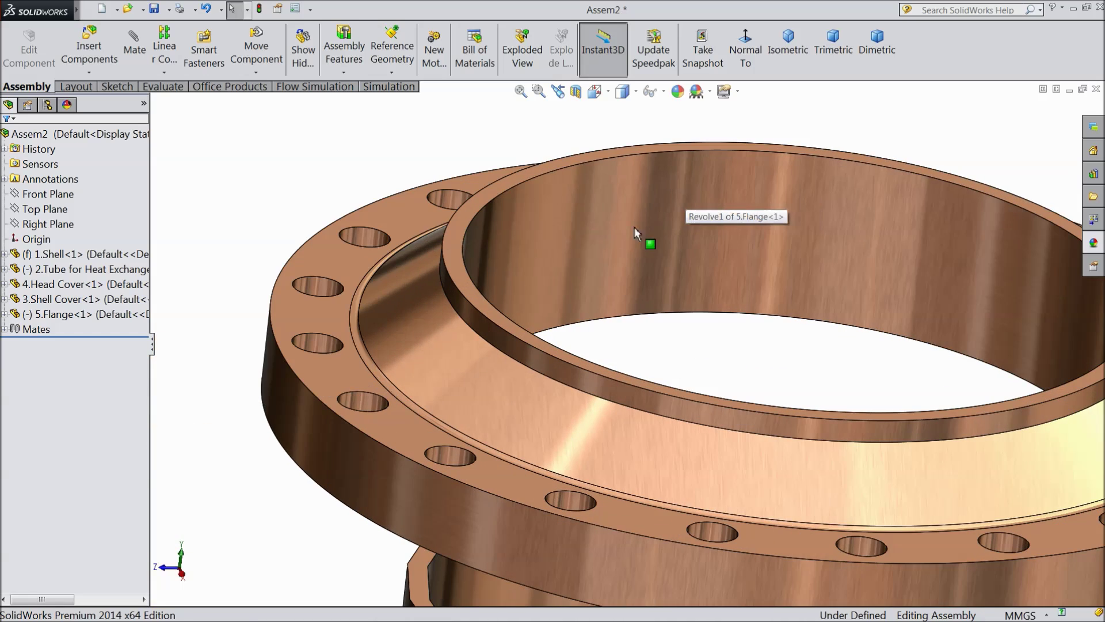
{"action": "left_click", "coordinate": [140, 48]}
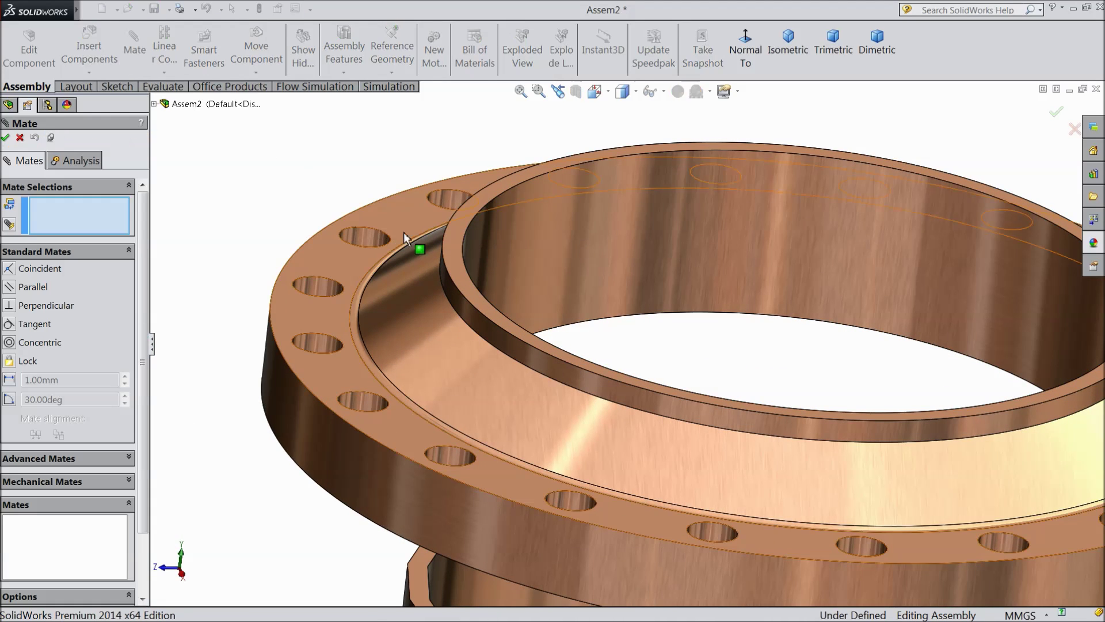
{"action": "left_click", "coordinate": [456, 258]}
{"action": "scroll", "coordinate": [459, 287], "scroll_direction": "up", "scroll_amount": 5}
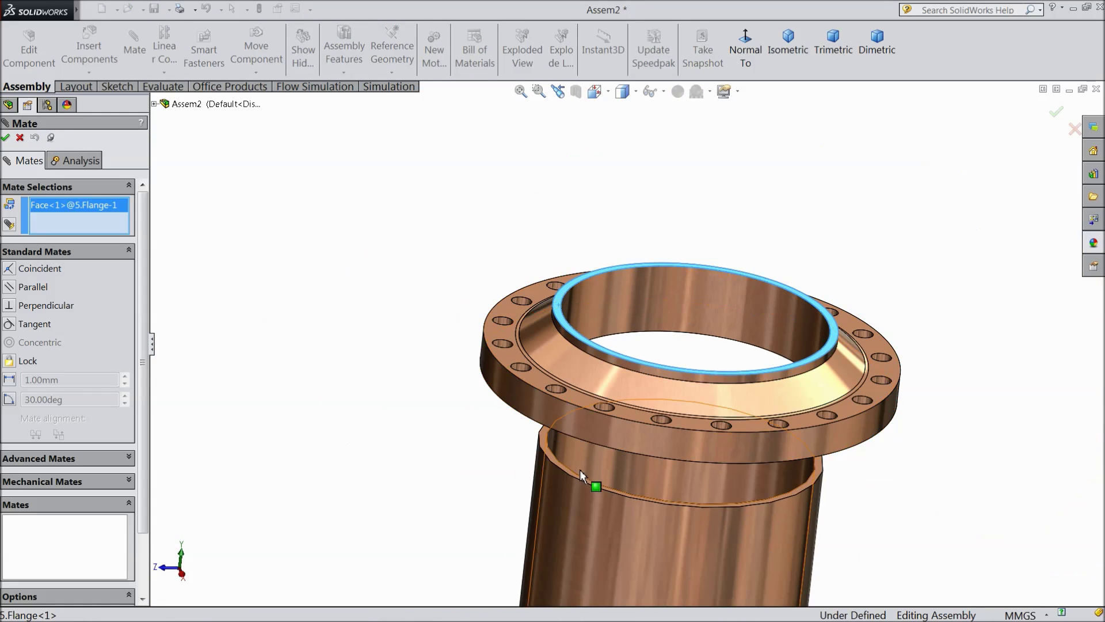
{"action": "scroll", "coordinate": [537, 434], "scroll_direction": "down", "scroll_amount": 6}
{"action": "left_click", "coordinate": [519, 378]}
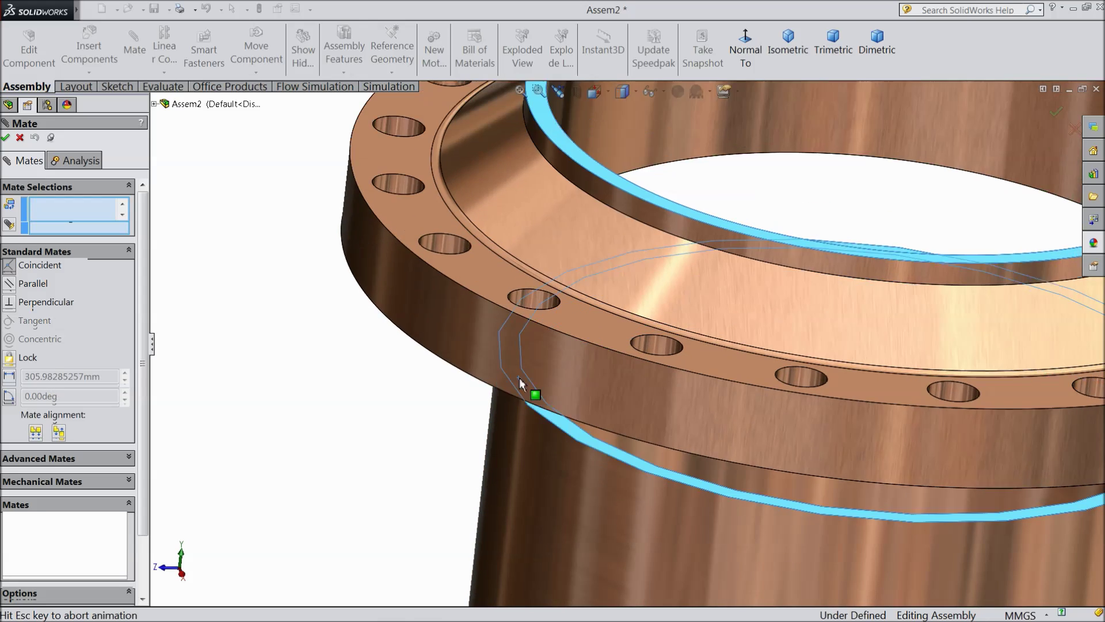
{"action": "left_click", "coordinate": [462, 398]}
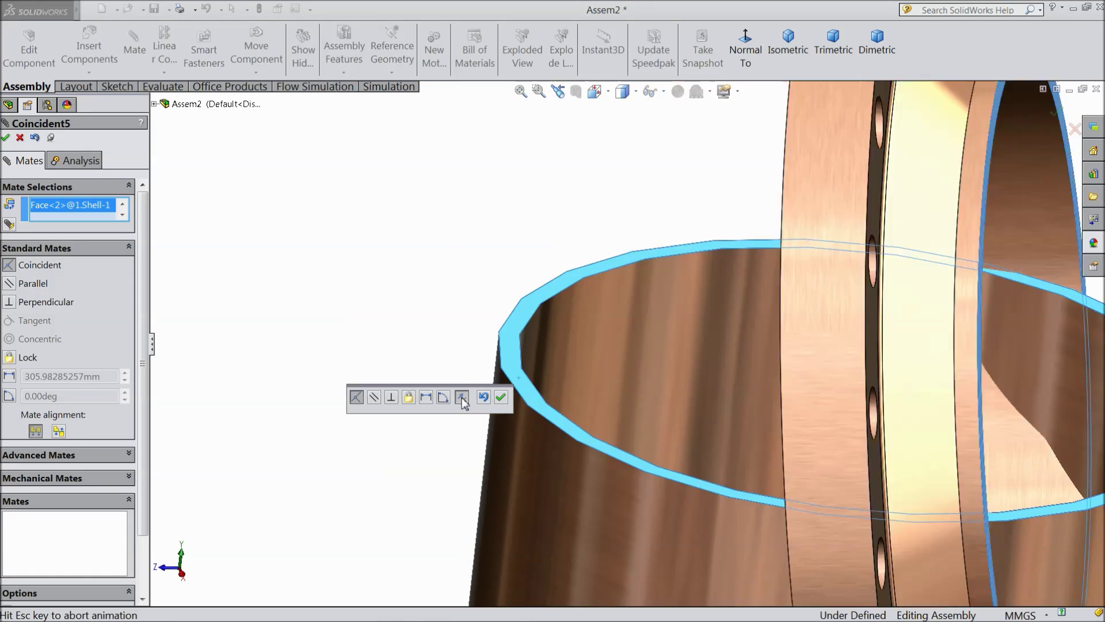
{"action": "left_click", "coordinate": [652, 335]}
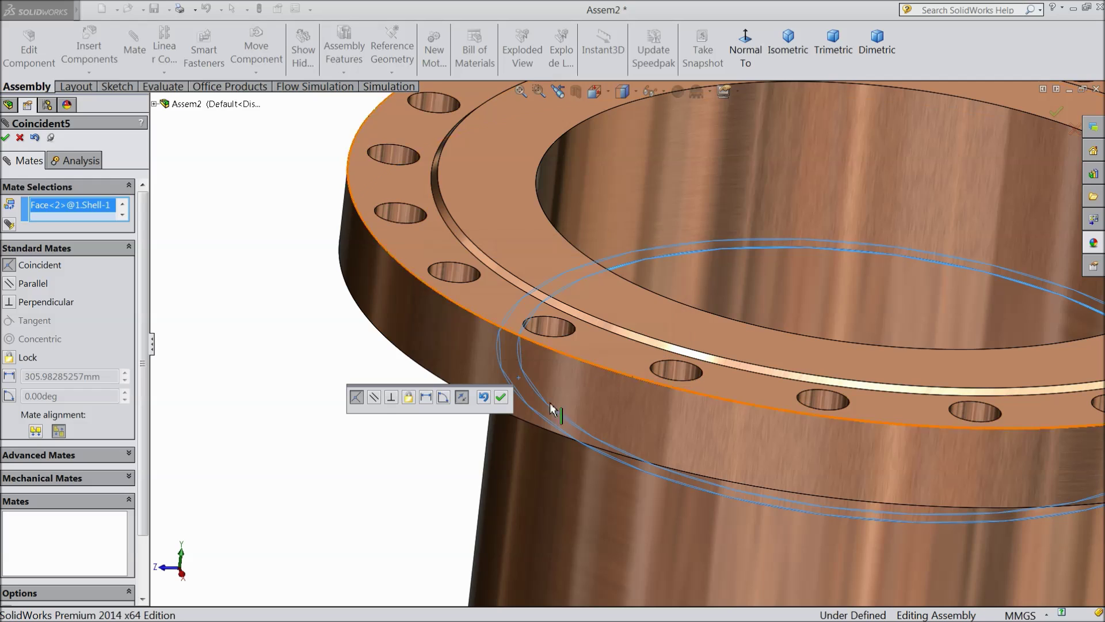
{"action": "left_click", "coordinate": [501, 397]}
{"action": "scroll", "coordinate": [482, 419], "scroll_direction": "up", "scroll_amount": 5}
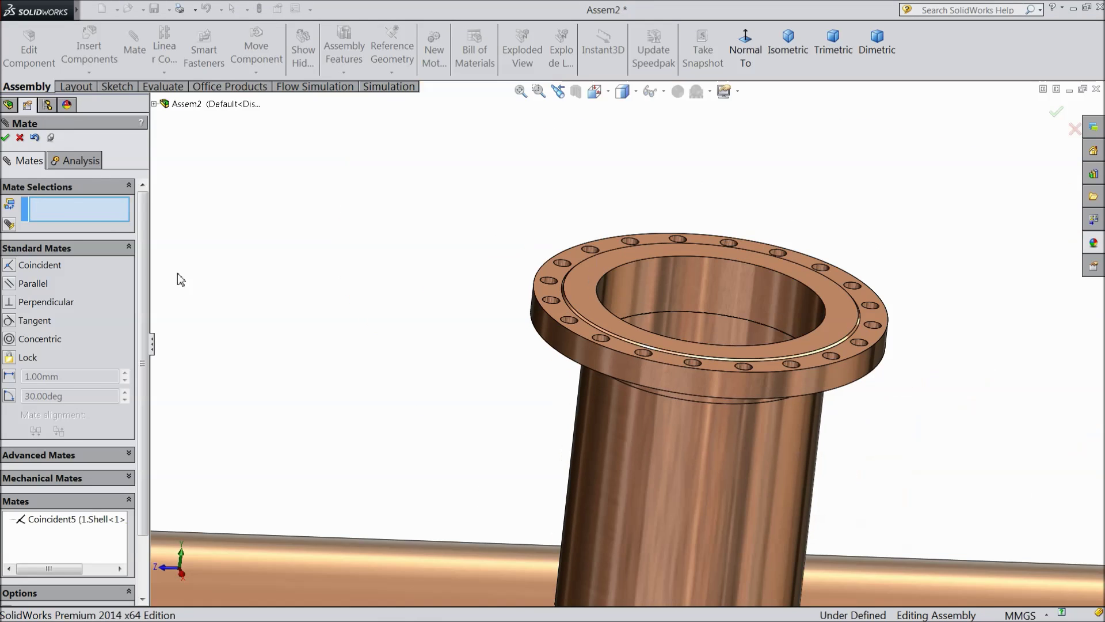
{"action": "left_click", "coordinate": [20, 138]}
Step: Make three copies of the mated 5.Flange, placing them in a row above the shell
{"action": "scroll", "coordinate": [484, 311], "scroll_direction": "up", "scroll_amount": 3}
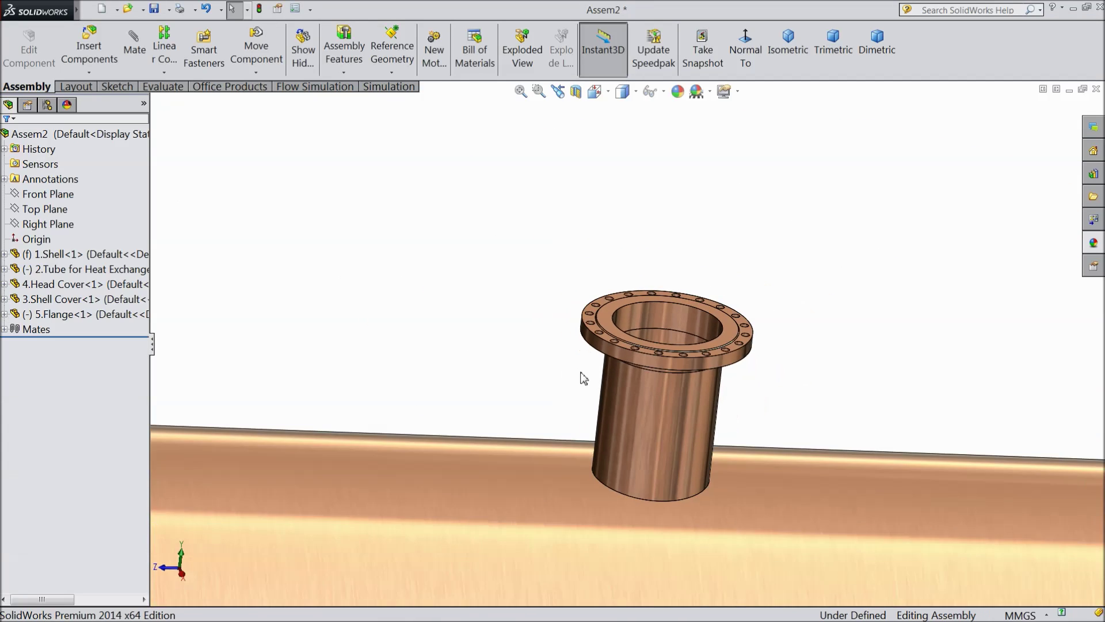
{"action": "left_click_drag", "start_coordinate": [631, 356], "coordinate": [382, 267], "text": "ctrl"}
{"action": "scroll", "coordinate": [437, 294], "scroll_direction": "up", "scroll_amount": 4}
{"action": "scroll", "coordinate": [437, 295], "scroll_direction": "down", "scroll_amount": 4}
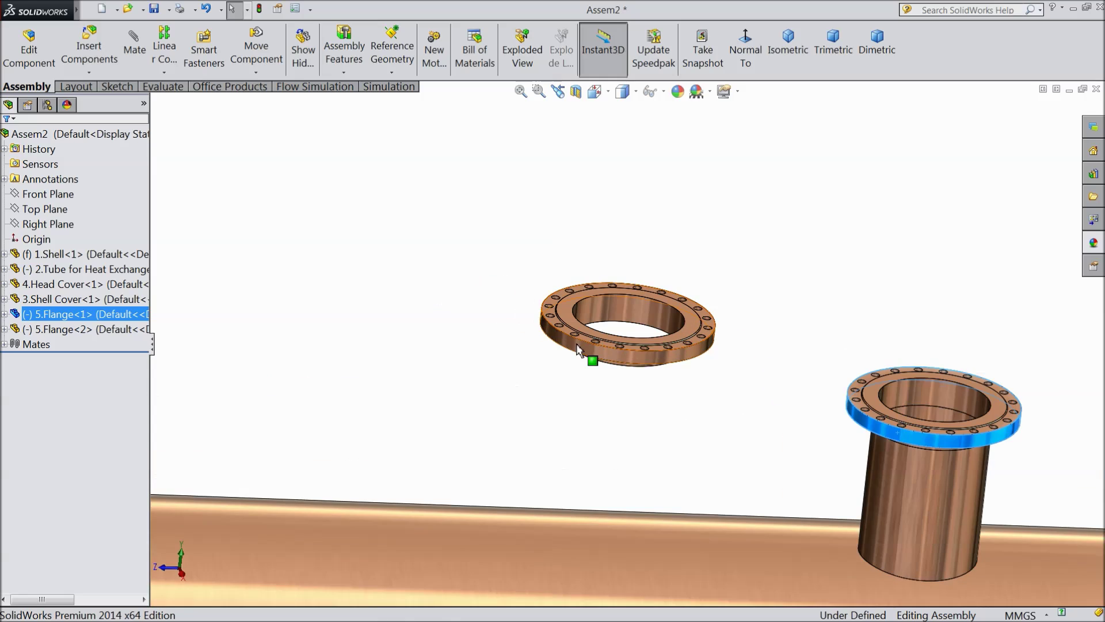
{"action": "left_click_drag", "start_coordinate": [581, 354], "coordinate": [192, 218], "text": "ctrl"}
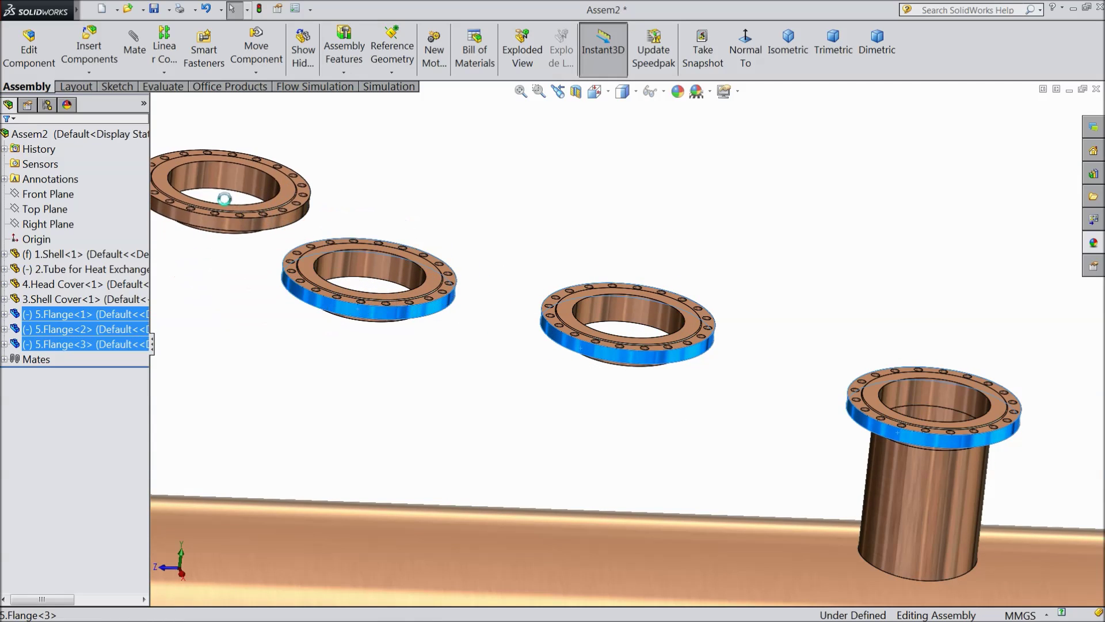
{"action": "left_click", "coordinate": [356, 316], "text": "ctrl"}
Step: Move the farthest flange copy to just above the open shell nozzle nearer the head cover
{"action": "key", "text": "z"}
{"action": "key", "text": "z"}
{"action": "scroll", "coordinate": [358, 318], "scroll_direction": "down", "scroll_amount": 5}
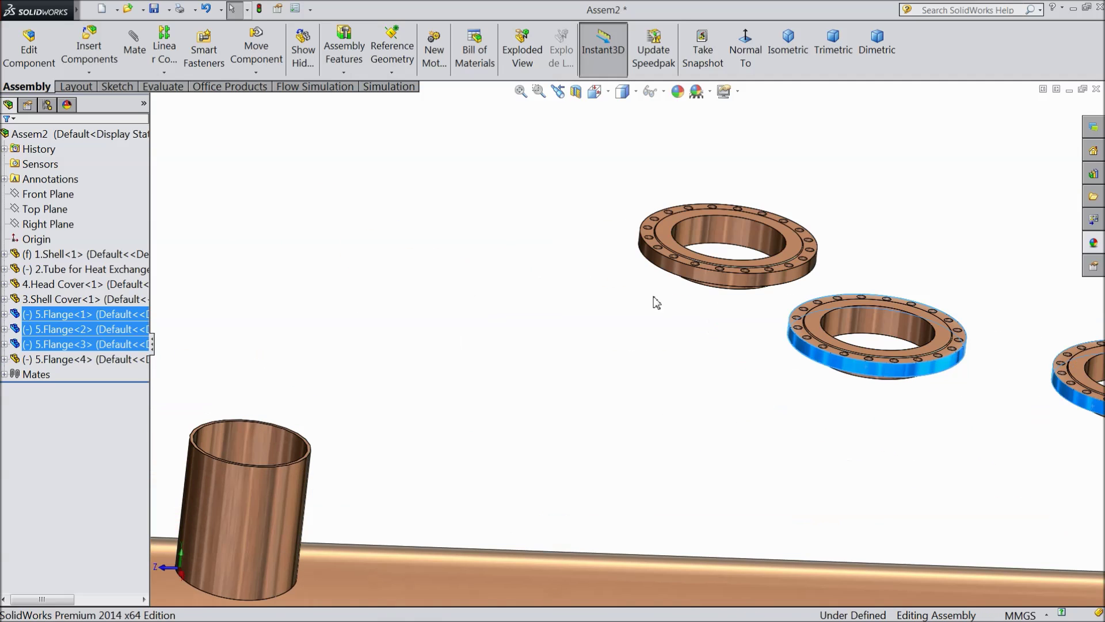
{"action": "left_click_drag", "start_coordinate": [666, 299], "coordinate": [260, 355]}
{"action": "scroll", "coordinate": [276, 466], "scroll_direction": "up", "scroll_amount": 3}
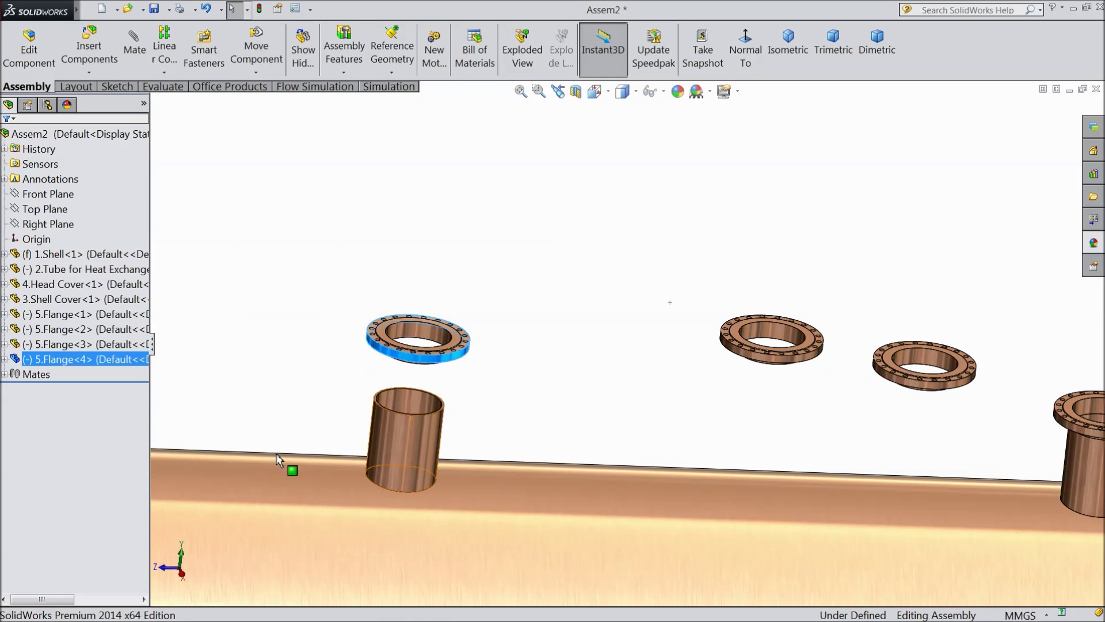
{"action": "left_click", "coordinate": [314, 380]}
Step: Mate the outer cylindrical face of that shell nozzle concentric with the outer face of the flange above it
{"action": "scroll", "coordinate": [374, 387], "scroll_direction": "down", "scroll_amount": 5}
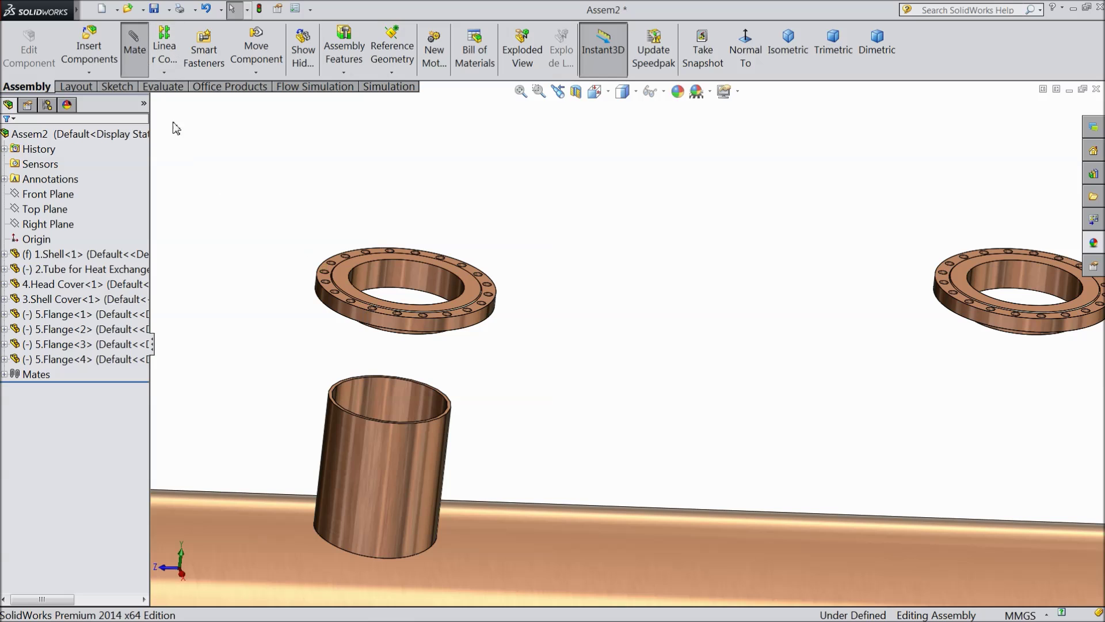
{"action": "scroll", "coordinate": [394, 437], "scroll_direction": "down", "scroll_amount": 4}
{"action": "left_click", "coordinate": [402, 439]}
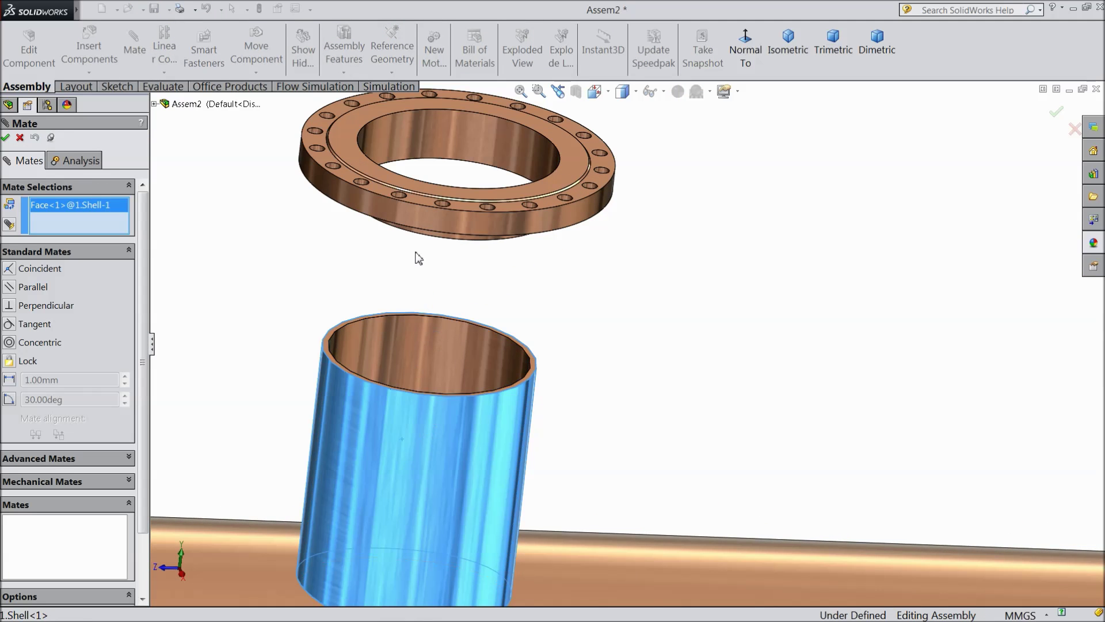
{"action": "left_click", "coordinate": [417, 216]}
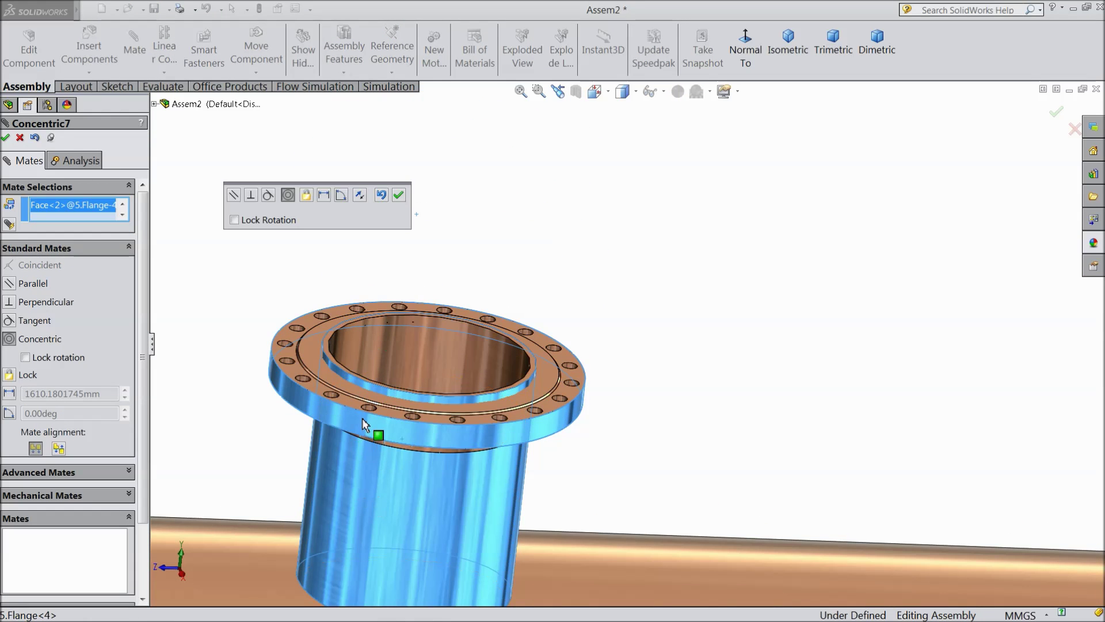
{"action": "left_click", "coordinate": [398, 195]}
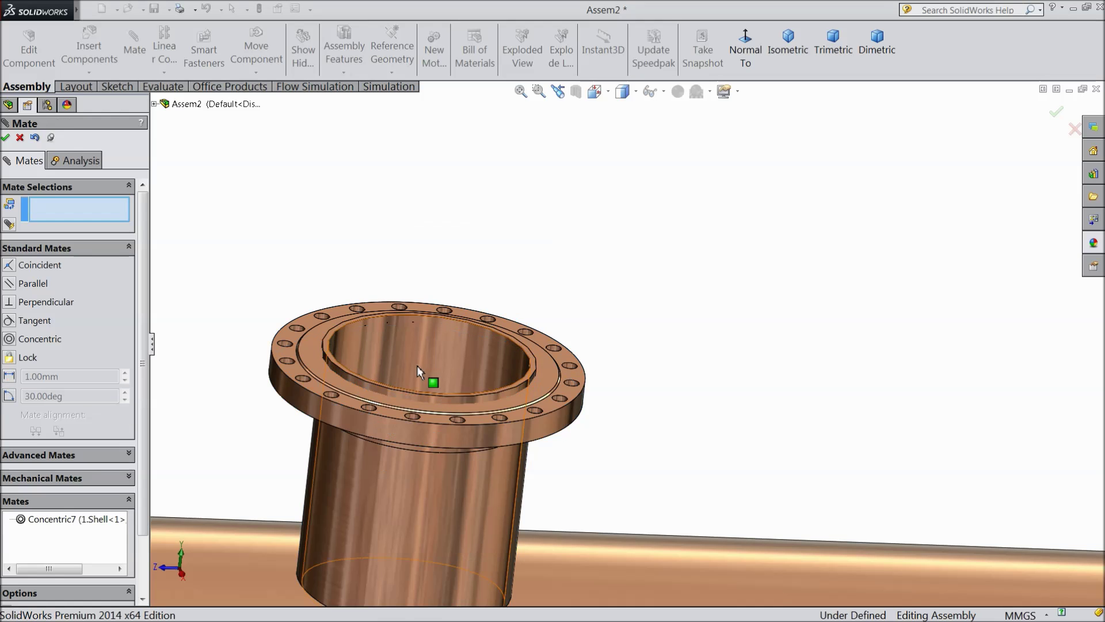
Step: Pull the flange clear of the nozzle and mate its hub end face coincident with the shell nozzle's end face
{"action": "left_click_drag", "start_coordinate": [410, 433], "coordinate": [441, 254]}
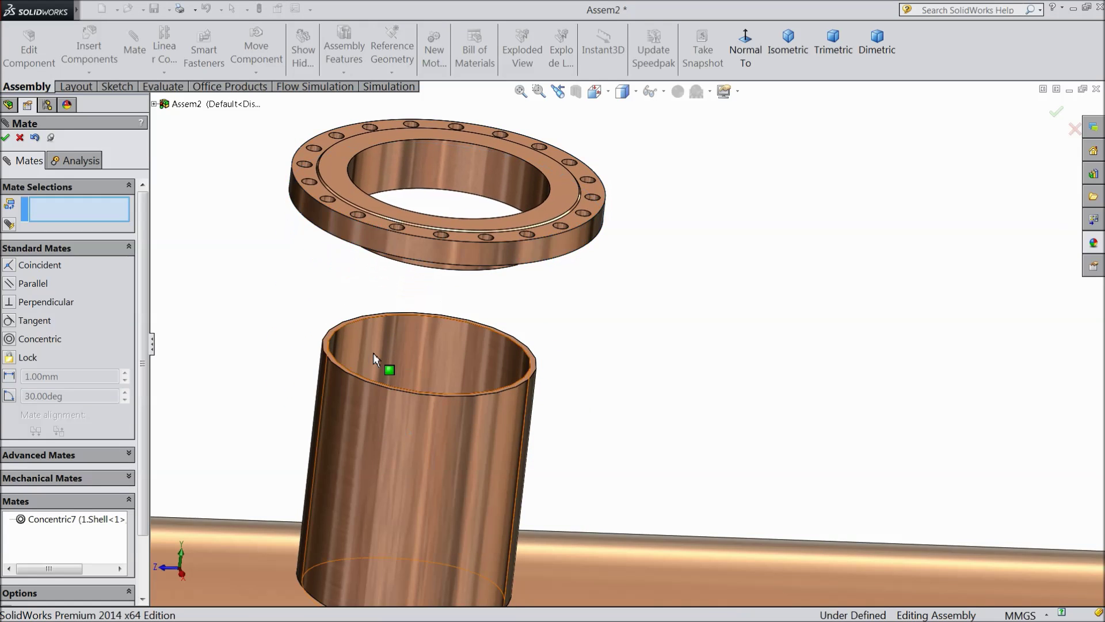
{"action": "scroll", "coordinate": [372, 352], "scroll_direction": "down", "scroll_amount": 3}
{"action": "left_click", "coordinate": [340, 339]}
{"action": "scroll", "coordinate": [341, 339], "scroll_direction": "up", "scroll_amount": 5}
{"action": "middle_click_drag", "start_coordinate": [320, 383], "coordinate": [381, 275]}
{"action": "scroll", "coordinate": [552, 245], "scroll_direction": "down", "scroll_amount": 5}
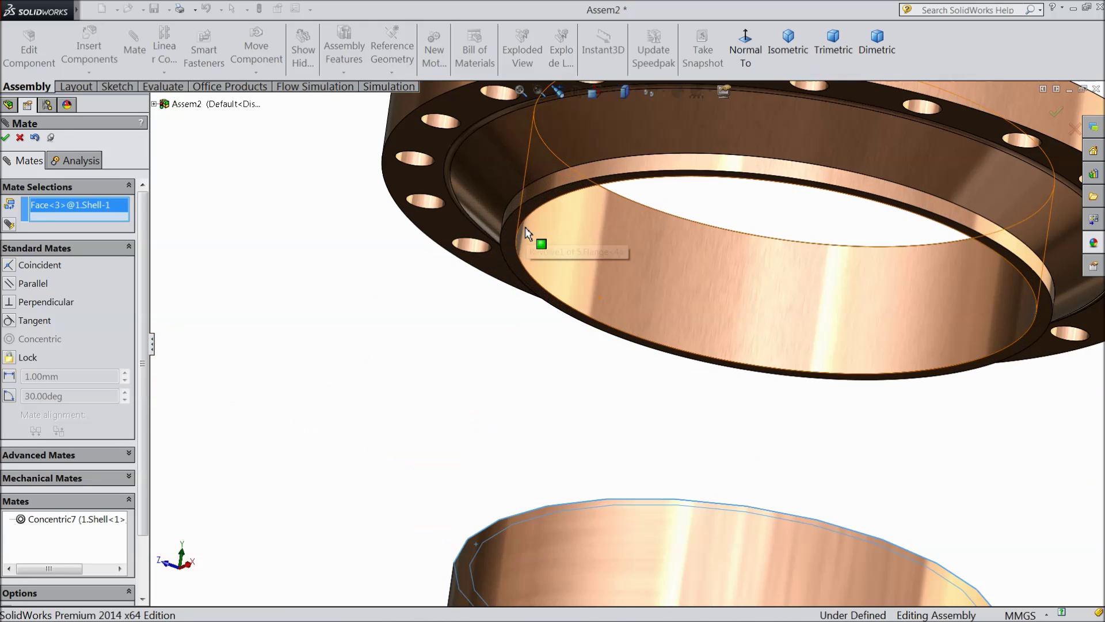
{"action": "left_click", "coordinate": [512, 226]}
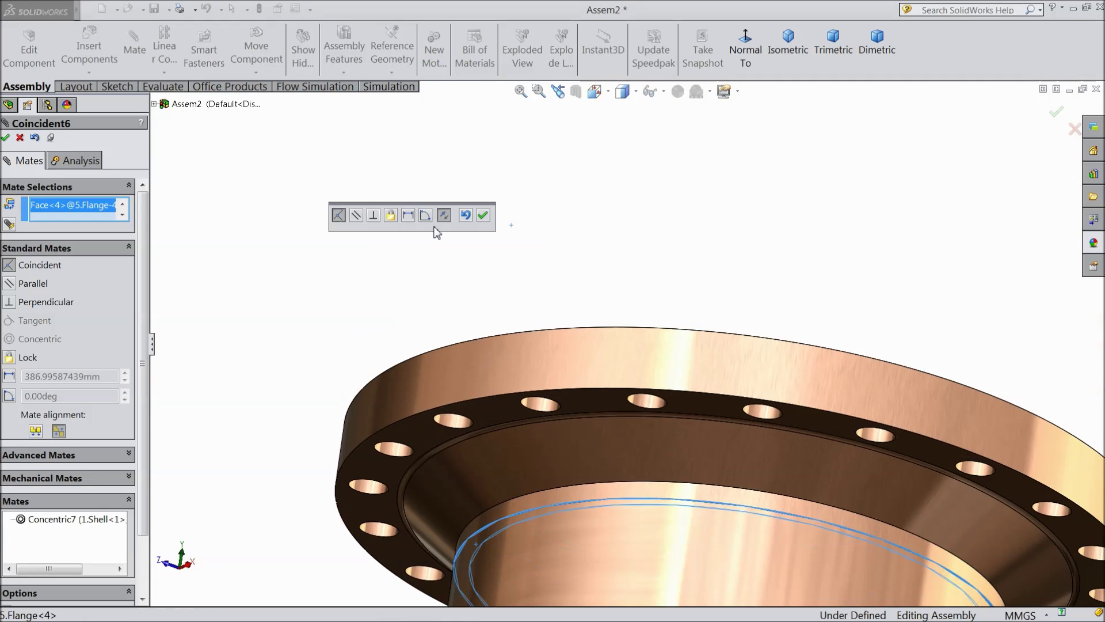
{"action": "left_click", "coordinate": [482, 217]}
Step: Move the two remaining flange copies over to the head cover end, near its upper nozzle
{"action": "scroll", "coordinate": [384, 362], "scroll_direction": "up", "scroll_amount": 3}
{"action": "scroll", "coordinate": [437, 326], "scroll_direction": "up", "scroll_amount": 3}
{"action": "middle_click_drag", "start_coordinate": [437, 326], "coordinate": [915, 293]}
{"action": "left_click_drag", "start_coordinate": [892, 266], "coordinate": [280, 233]}
{"action": "left_click_drag", "start_coordinate": [1026, 287], "coordinate": [198, 296]}
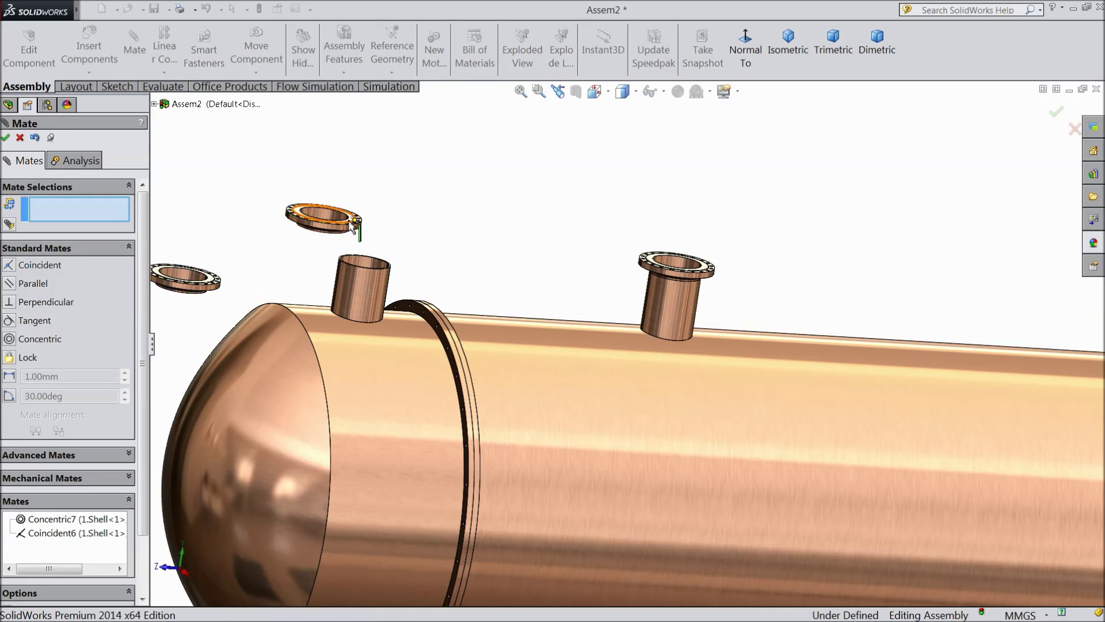
Step: Mate the nearer flange copy's outer face concentric with the head cover's upper nozzle, with its hub facing the nozzle
{"action": "scroll", "coordinate": [370, 291], "scroll_direction": "down", "scroll_amount": 5}
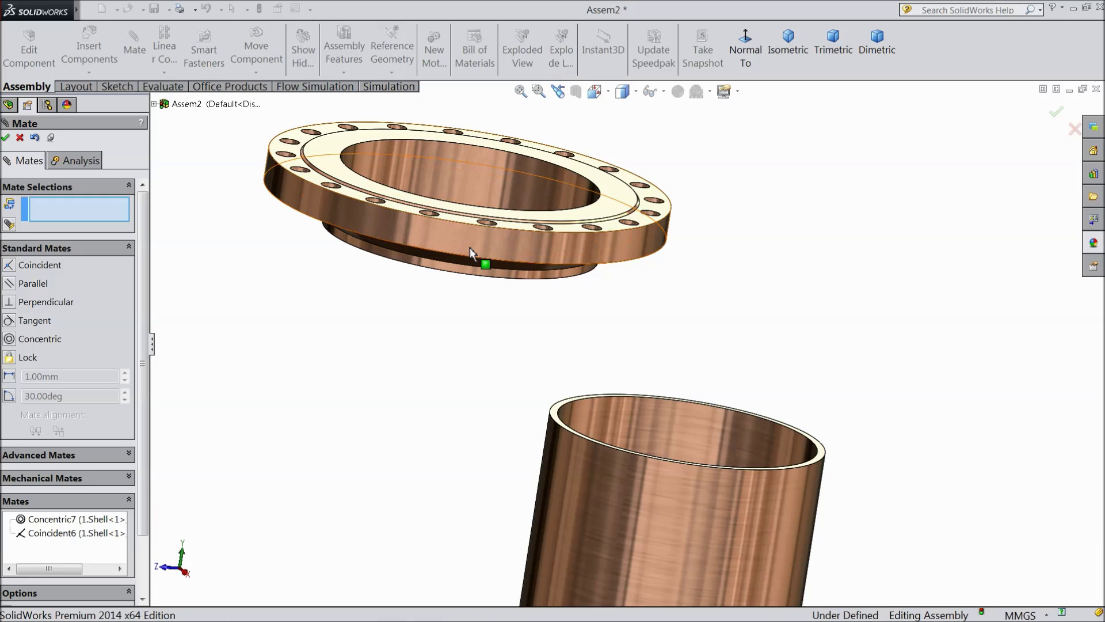
{"action": "left_click", "coordinate": [484, 234]}
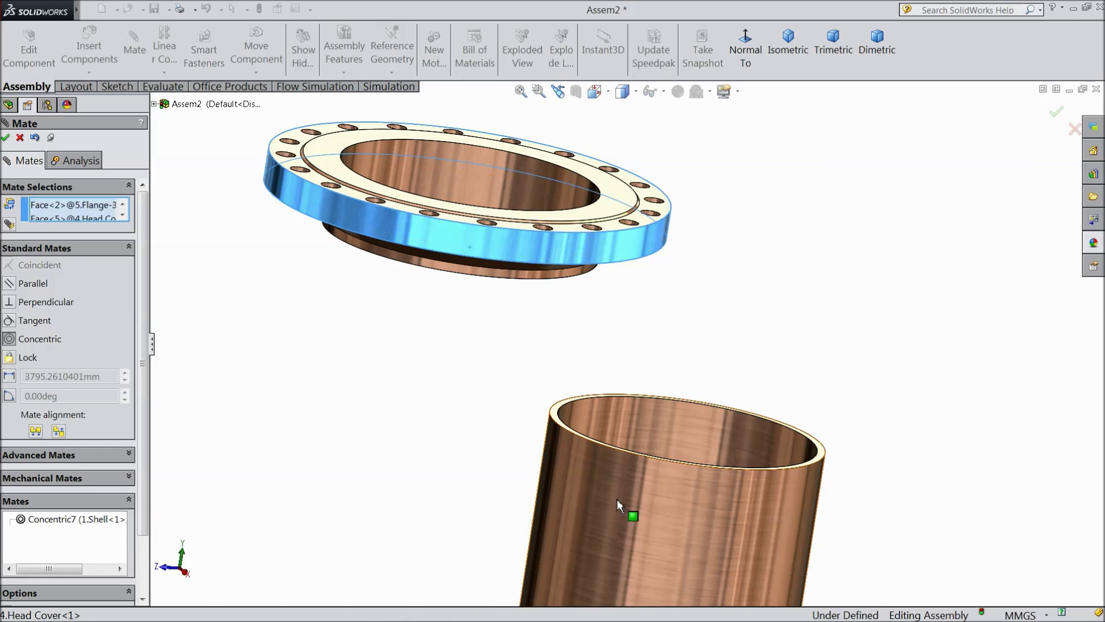
{"action": "left_click", "coordinate": [616, 498]}
{"action": "left_click", "coordinate": [763, 521]}
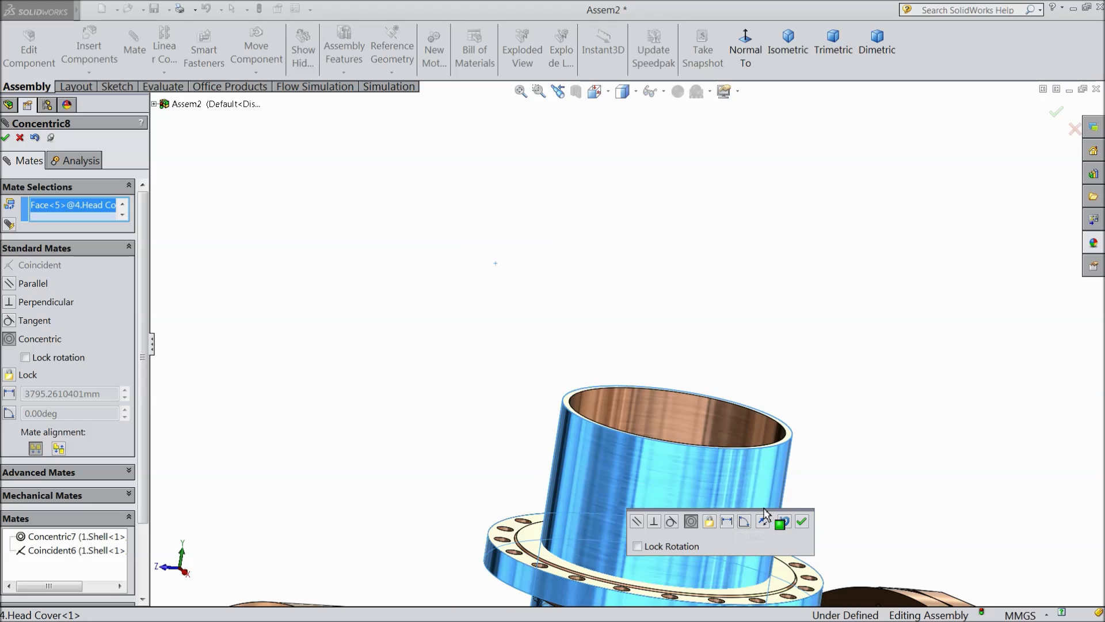
{"action": "left_click", "coordinate": [802, 521]}
Step: Pull the flange clear of the head cover's upper nozzle and mate its hub end face coincident with the nozzle's end face
{"action": "left_click_drag", "start_coordinate": [586, 582], "coordinate": [668, 426]}
{"action": "scroll", "coordinate": [661, 416], "scroll_direction": "up", "scroll_amount": 3}
{"action": "scroll", "coordinate": [544, 362], "scroll_direction": "down", "scroll_amount": 6}
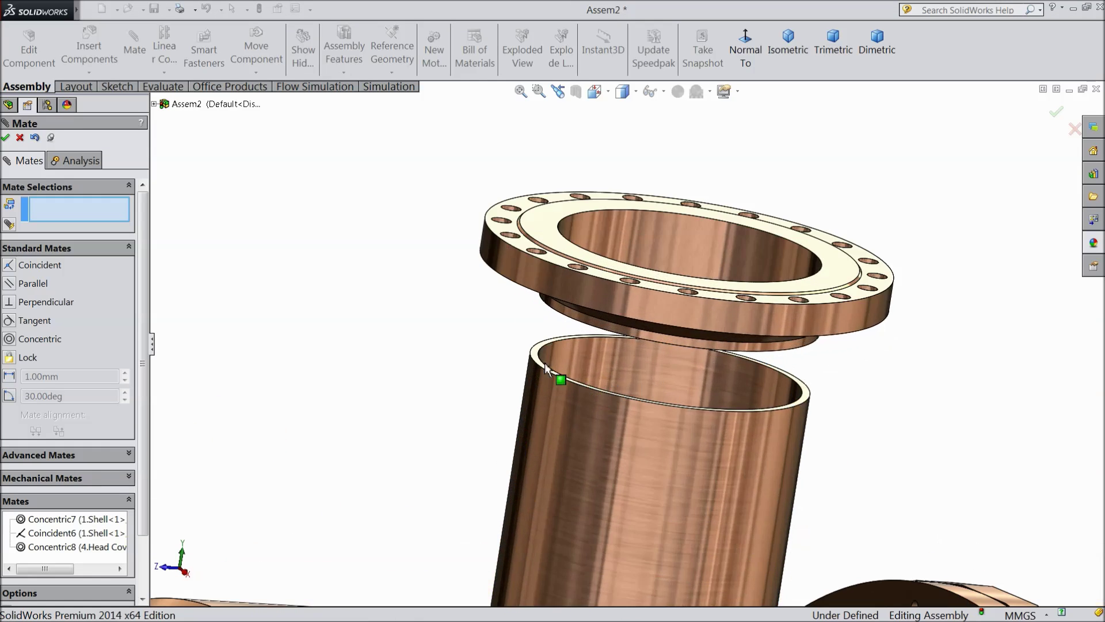
{"action": "left_click", "coordinate": [615, 375]}
{"action": "scroll", "coordinate": [572, 388], "scroll_direction": "up", "scroll_amount": 5}
{"action": "middle_click_drag", "start_coordinate": [572, 388], "coordinate": [610, 314]}
{"action": "scroll", "coordinate": [610, 313], "scroll_direction": "down", "scroll_amount": 4}
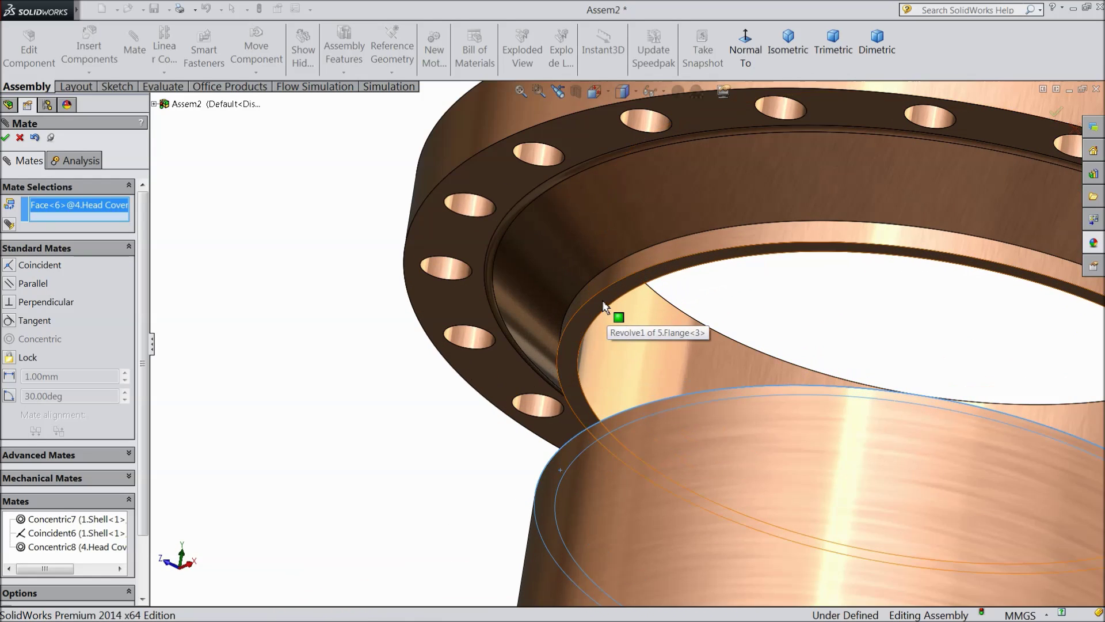
{"action": "left_click", "coordinate": [602, 299]}
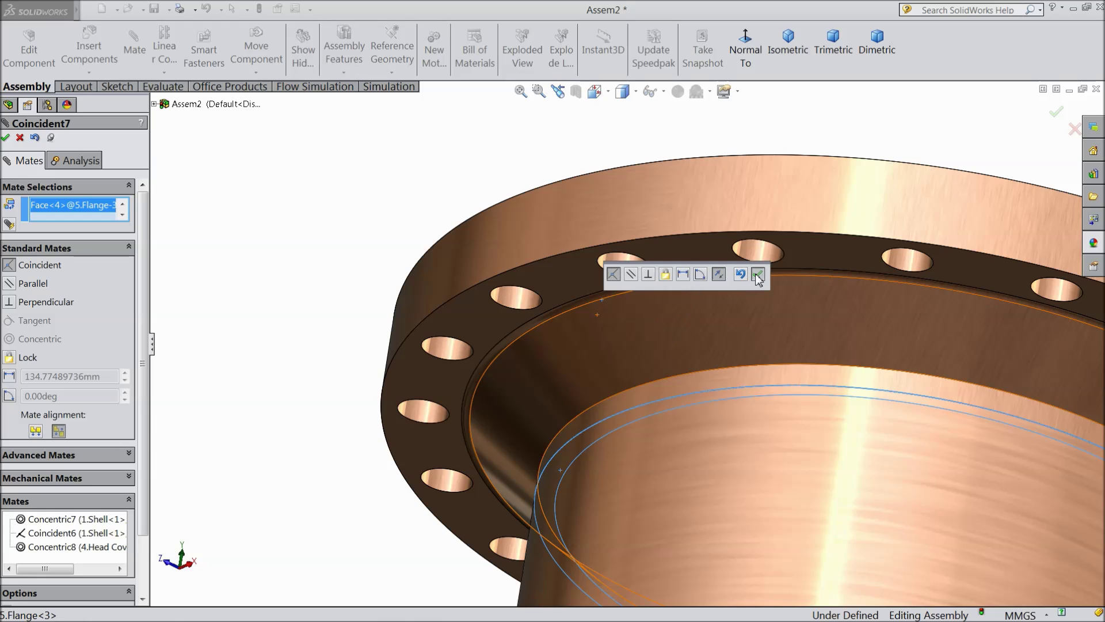
{"action": "left_click", "coordinate": [756, 276]}
{"action": "scroll", "coordinate": [362, 364], "scroll_direction": "up", "scroll_amount": 10}
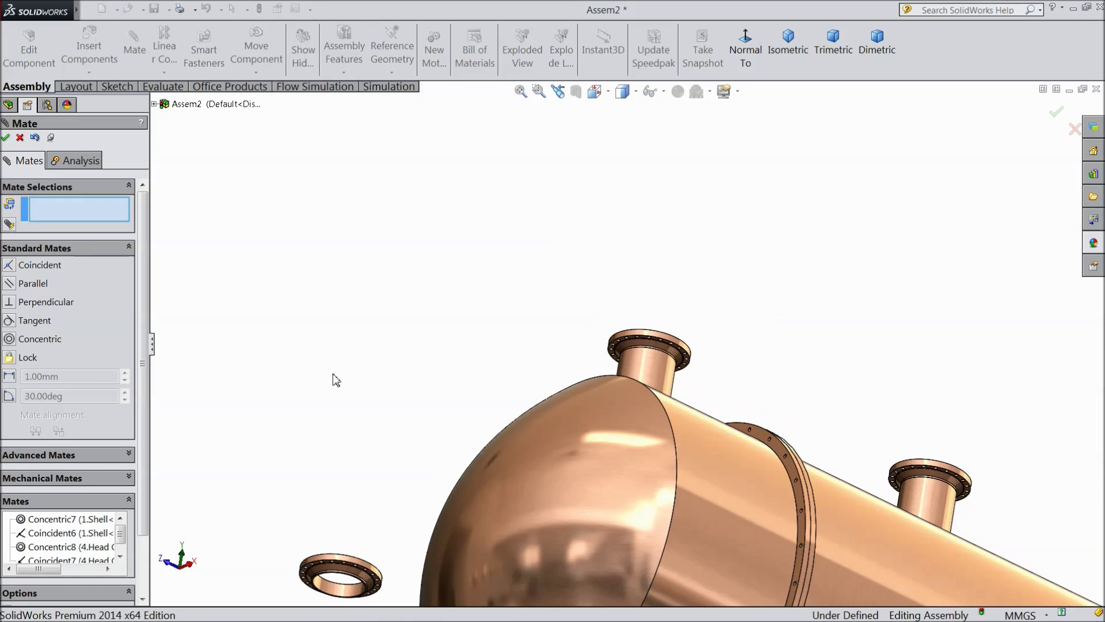
Step: Move the last flange copy down beside the head cover's lower nozzle
{"action": "scroll", "coordinate": [523, 476], "scroll_direction": "down", "scroll_amount": 3}
{"action": "scroll", "coordinate": [599, 449], "scroll_direction": "up", "scroll_amount": 3}
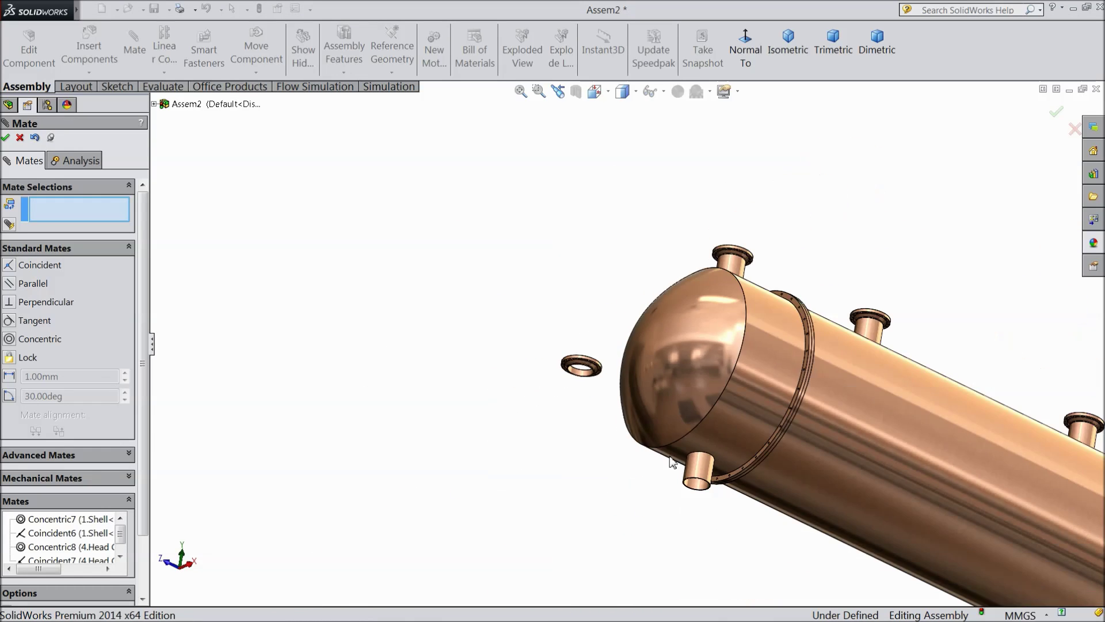
{"action": "scroll", "coordinate": [675, 448], "scroll_direction": "down", "scroll_amount": 5}
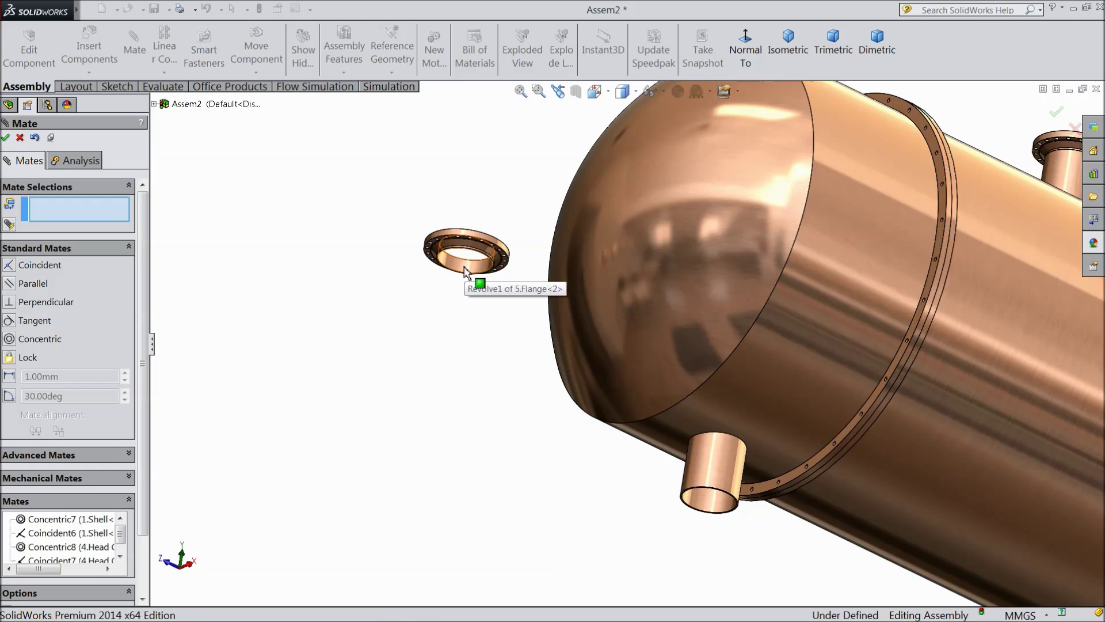
{"action": "left_click_drag", "start_coordinate": [506, 249], "coordinate": [687, 525]}
{"action": "scroll", "coordinate": [689, 516], "scroll_direction": "down", "scroll_amount": 3}
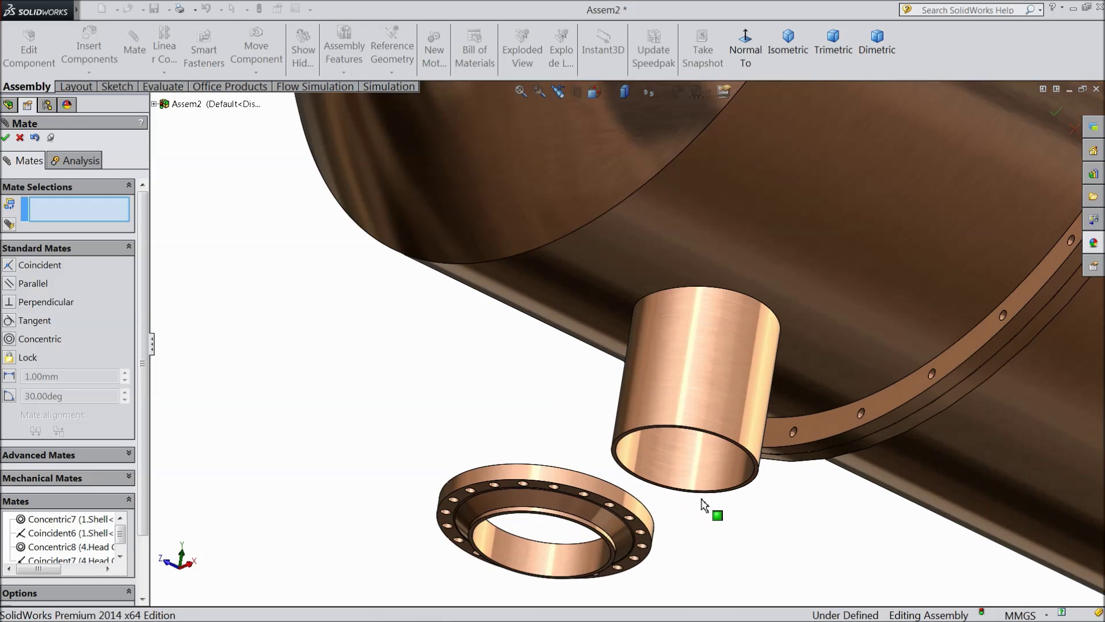
Step: Mate that flange's inner bore face concentric with the outer cylindrical face of the head cover's lower nozzle
{"action": "left_click", "coordinate": [535, 569]}
{"action": "left_click", "coordinate": [683, 409]}
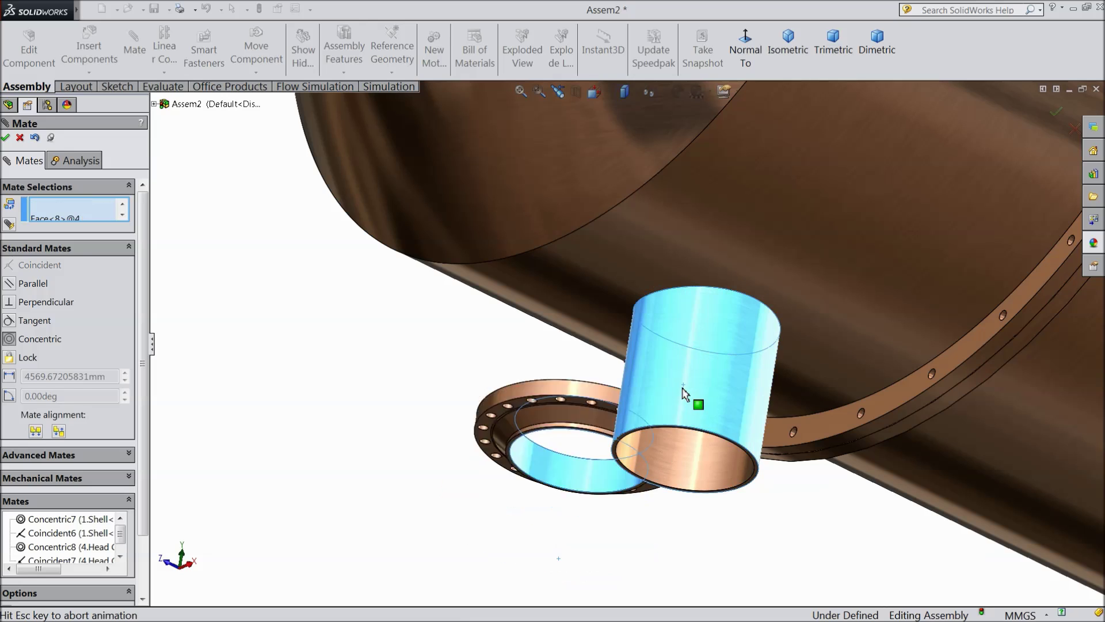
{"action": "scroll", "coordinate": [490, 478], "scroll_direction": "up", "scroll_amount": 4}
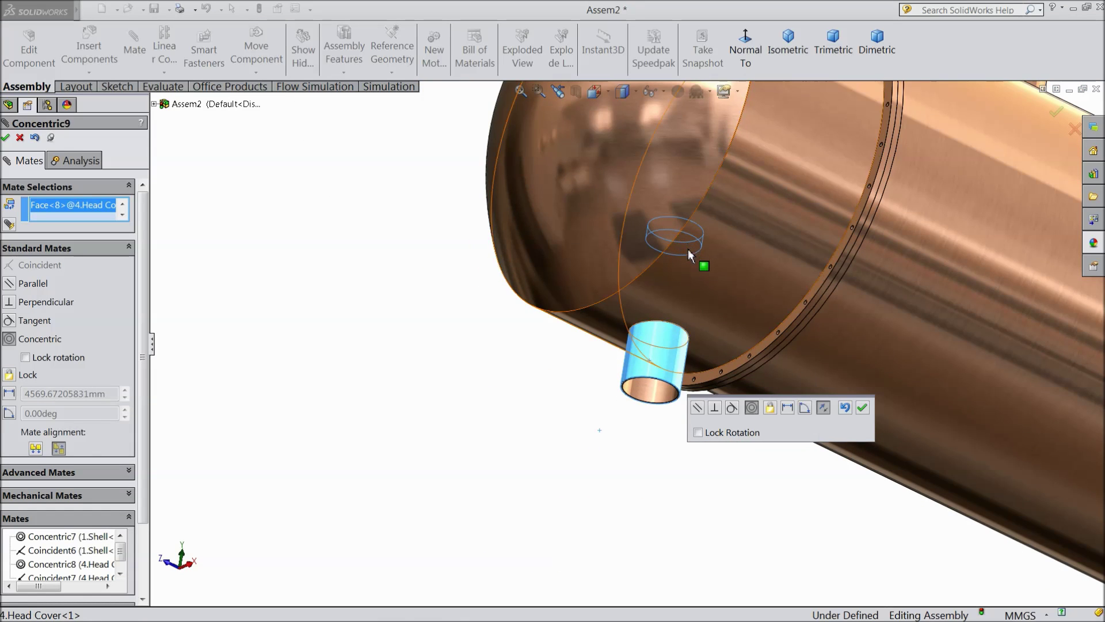
{"action": "left_click", "coordinate": [862, 408]}
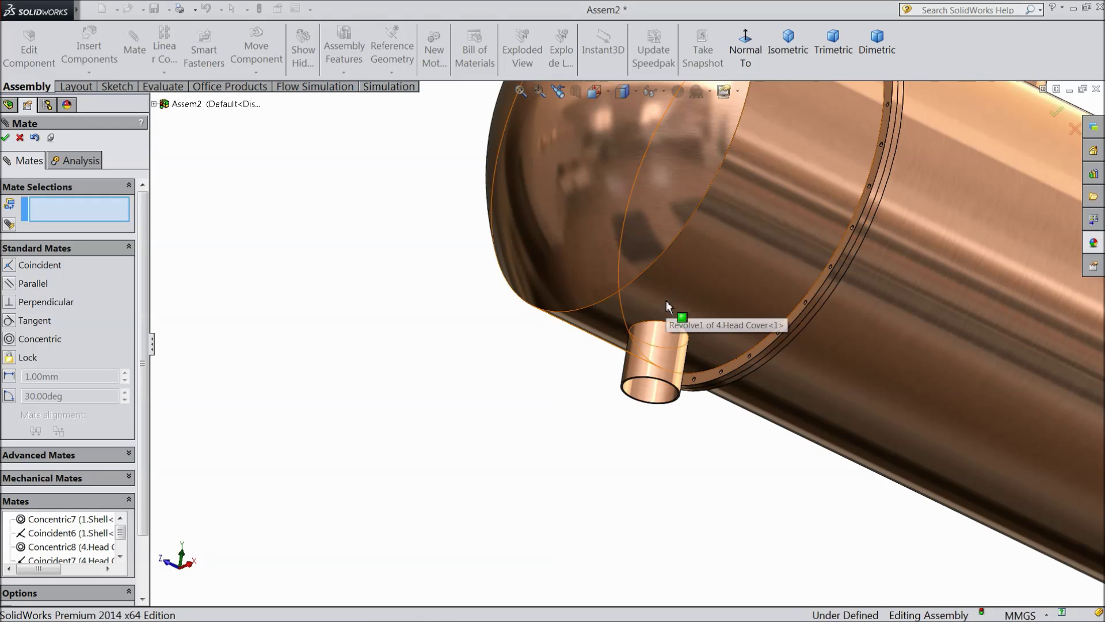
Step: Hide the head cover and pull the flange enclosed by it down below the shell end
{"action": "scroll", "coordinate": [667, 306], "scroll_direction": "up", "scroll_amount": 5}
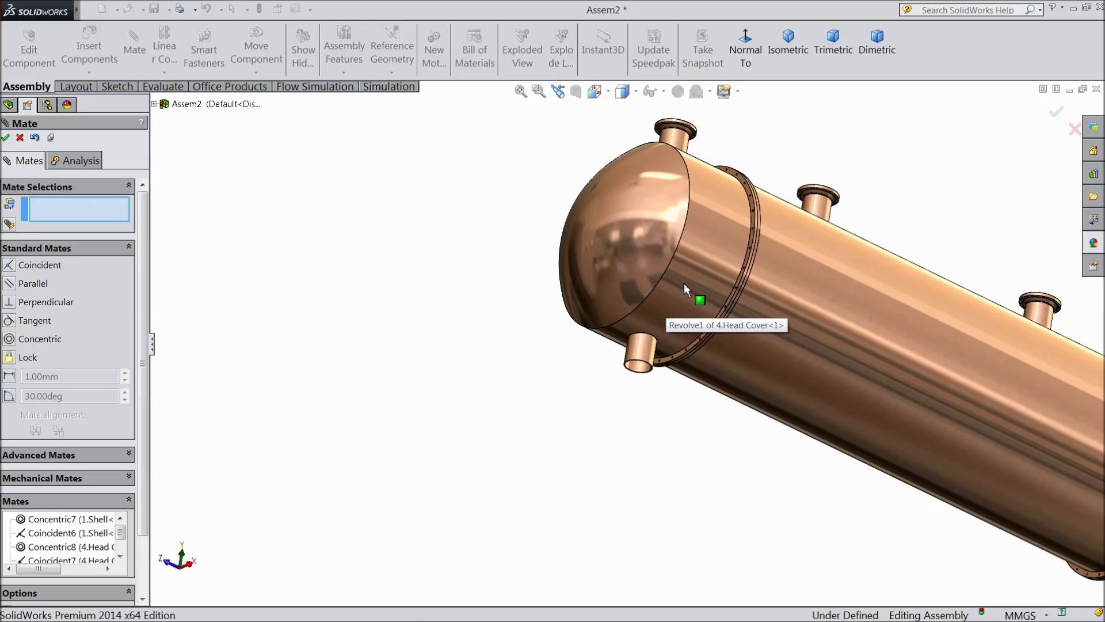
{"action": "left_click", "coordinate": [685, 285]}
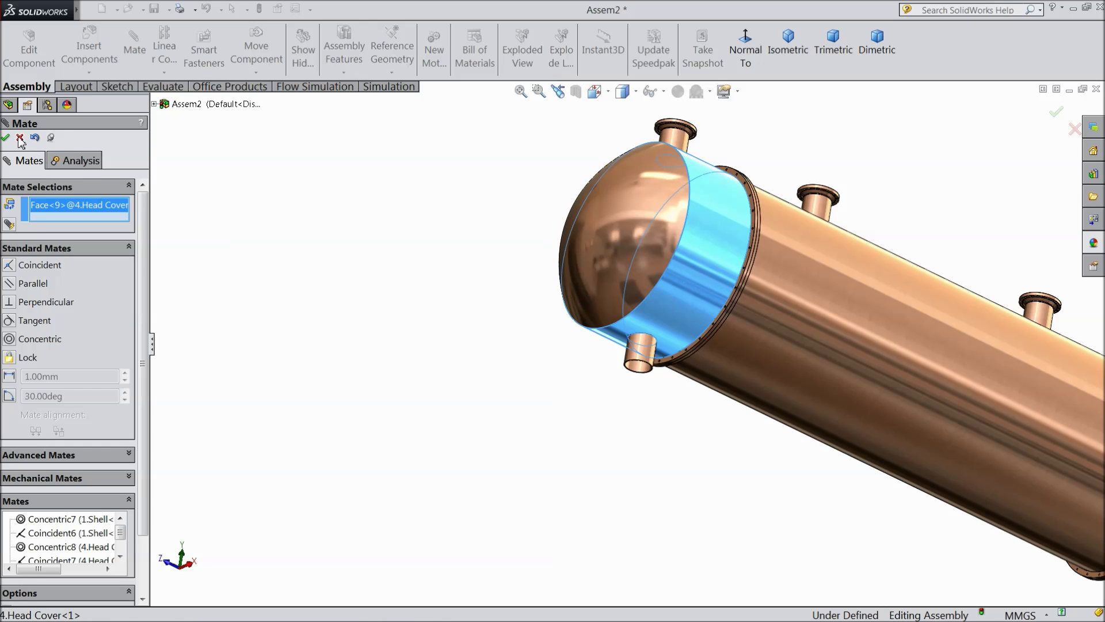
{"action": "left_click", "coordinate": [19, 138]}
{"action": "left_click", "coordinate": [696, 275]}
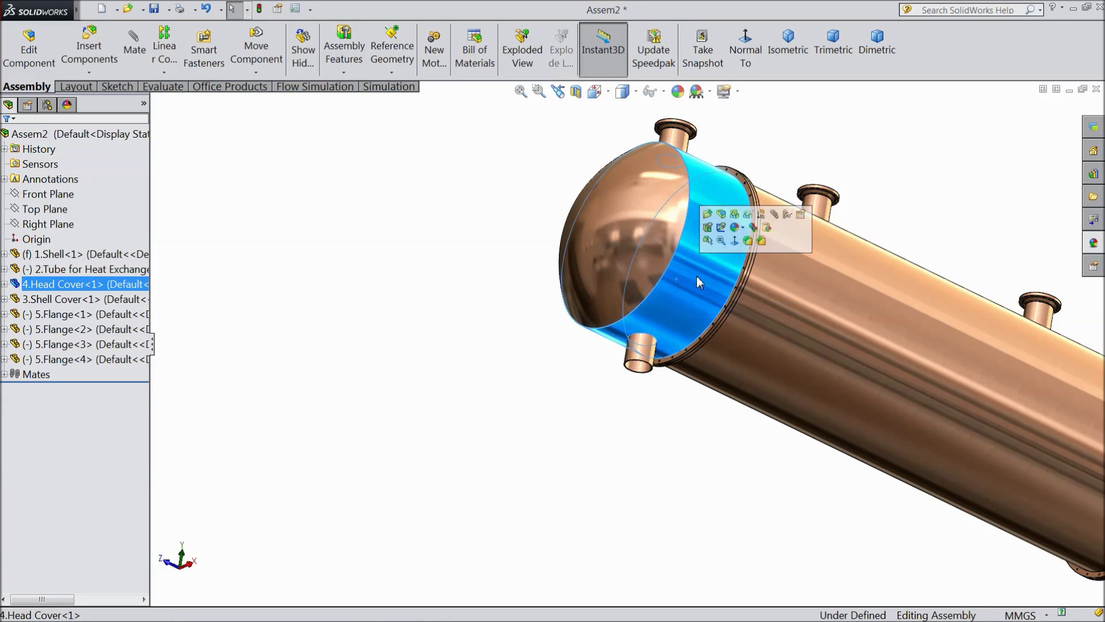
{"action": "left_click", "coordinate": [735, 216]}
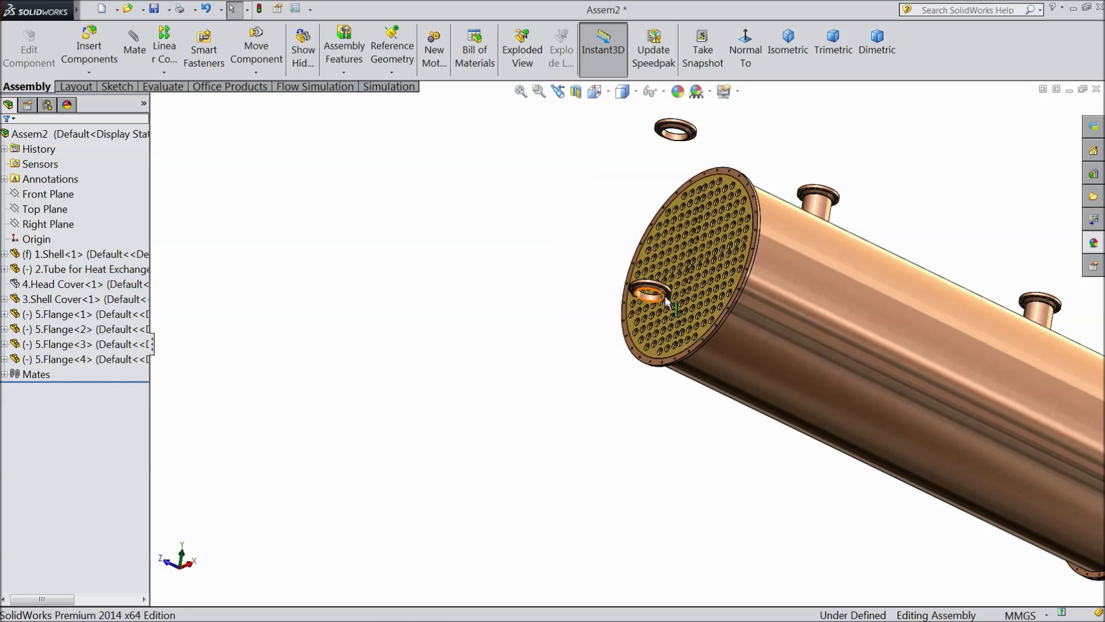
{"action": "scroll", "coordinate": [667, 300], "scroll_direction": "down", "scroll_amount": 3}
{"action": "left_click_drag", "start_coordinate": [637, 297], "coordinate": [581, 576]}
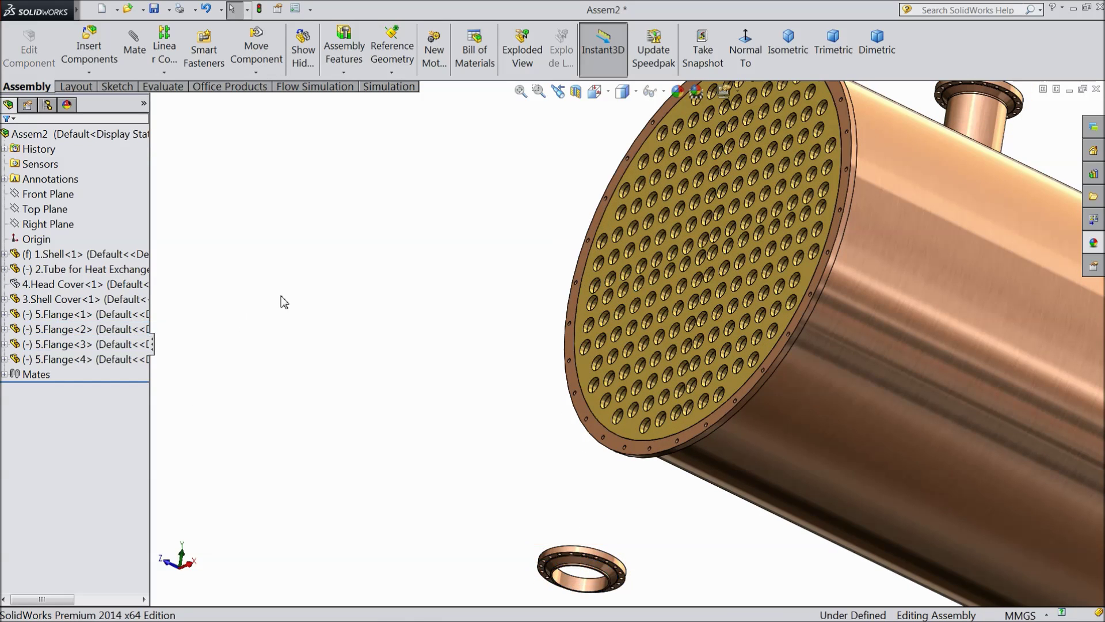
Step: Show the hidden head cover again and clear the selection
{"action": "left_click", "coordinate": [57, 283]}
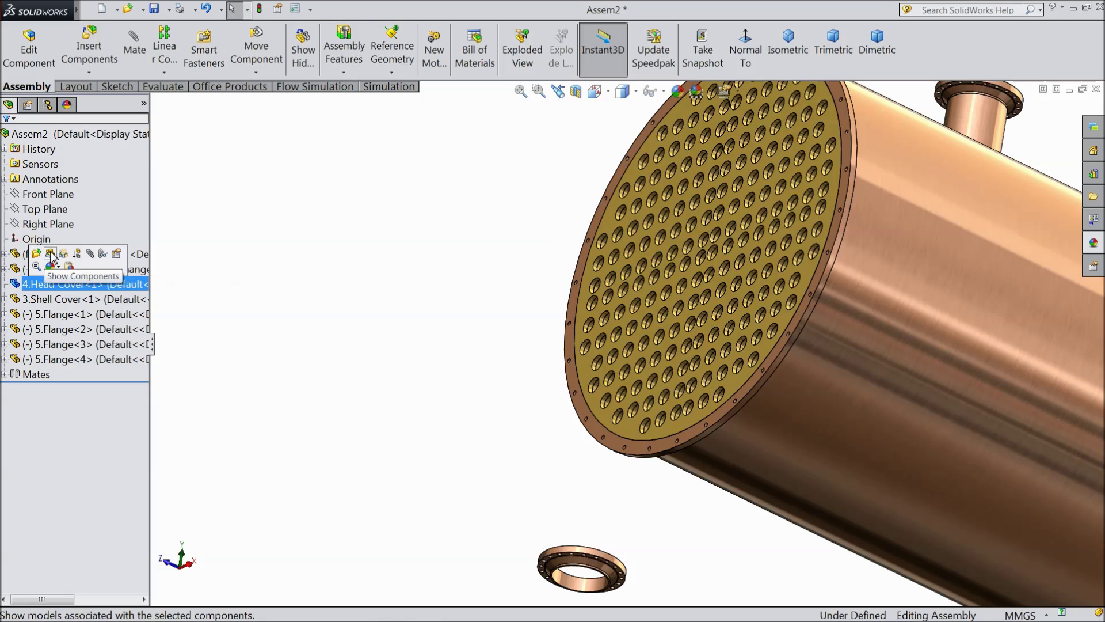
{"action": "left_click", "coordinate": [51, 254]}
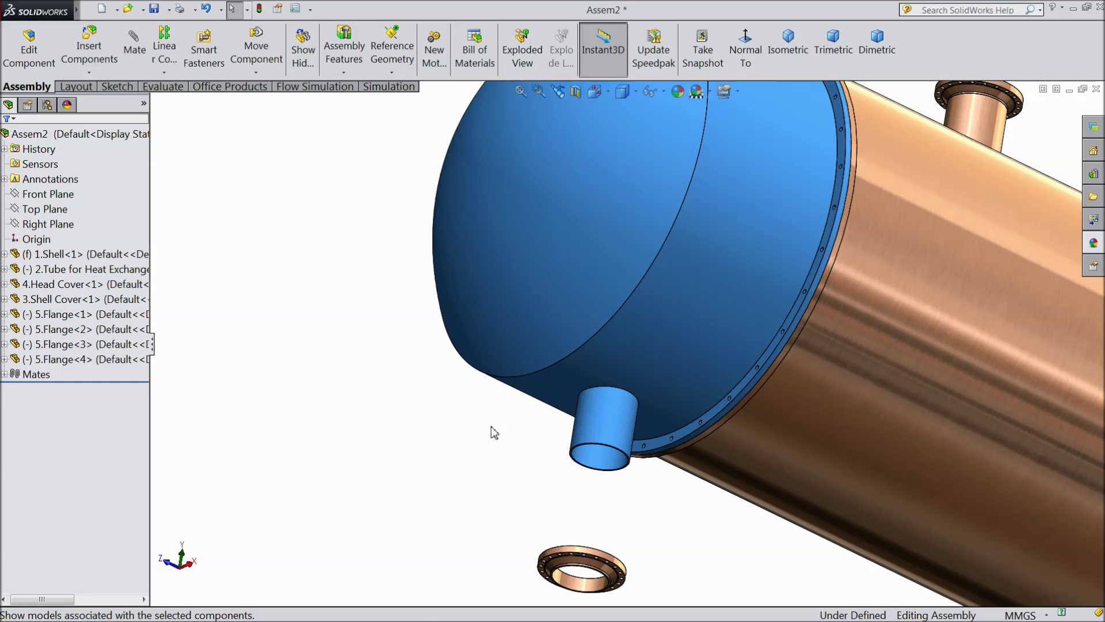
{"action": "left_click", "coordinate": [493, 435]}
Step: Mate the flange's hub end face coincident with the lower nozzle's end face, flipping the alignment so the hub faces the nozzle
{"action": "scroll", "coordinate": [618, 512], "scroll_direction": "up", "scroll_amount": 1}
{"action": "scroll", "coordinate": [628, 515], "scroll_direction": "down", "scroll_amount": 4}
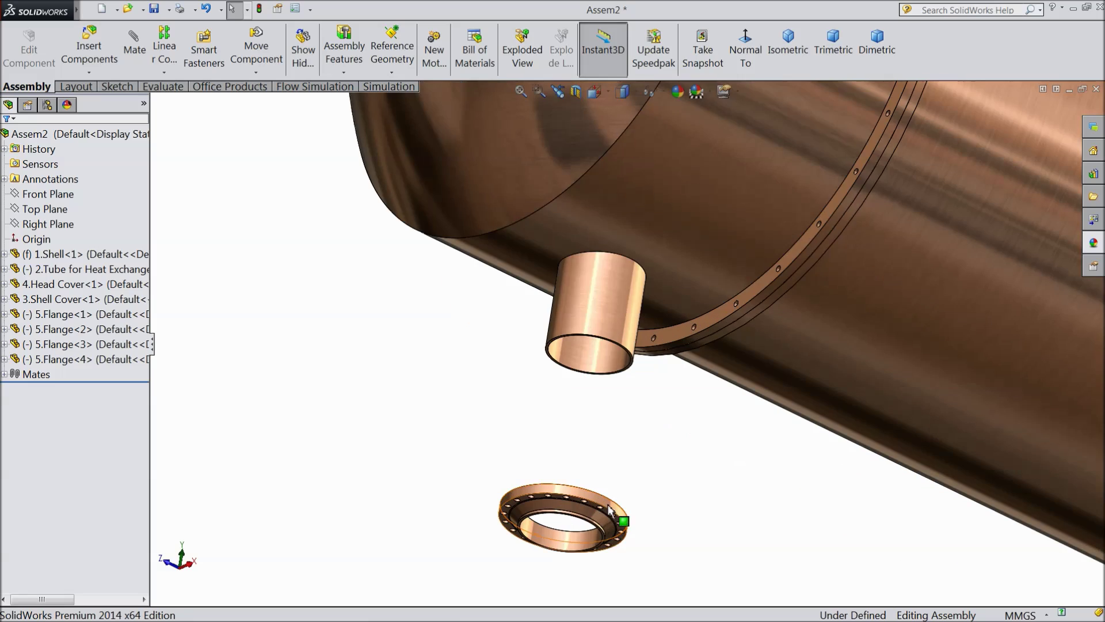
{"action": "scroll", "coordinate": [575, 426], "scroll_direction": "up", "scroll_amount": 3}
{"action": "middle_click_drag", "start_coordinate": [439, 353], "coordinate": [448, 286]}
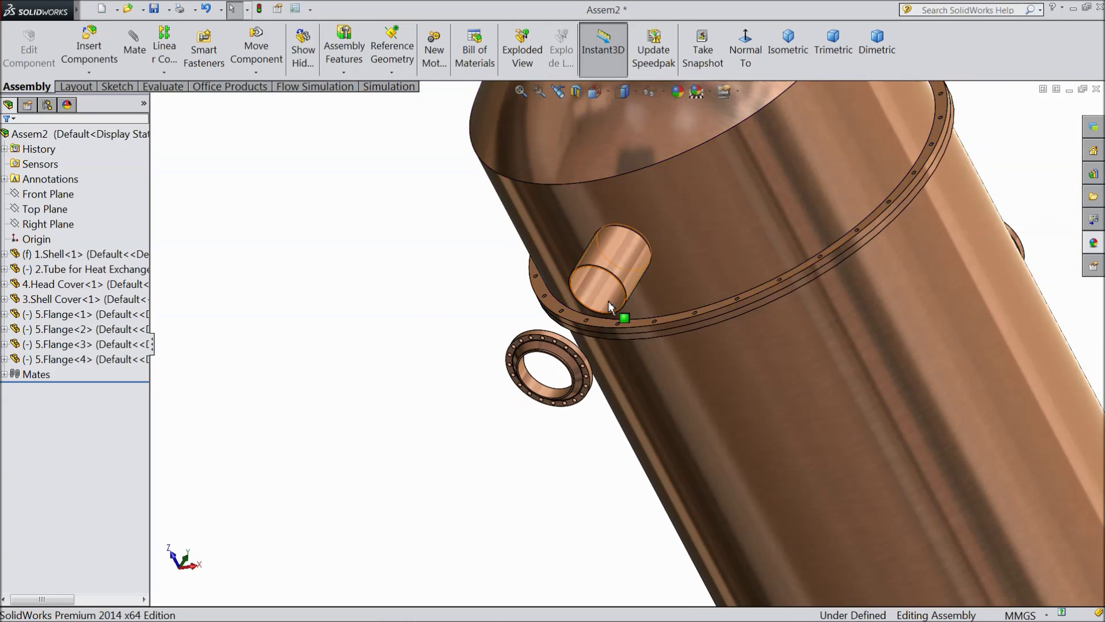
{"action": "scroll", "coordinate": [595, 318], "scroll_direction": "down", "scroll_amount": 5}
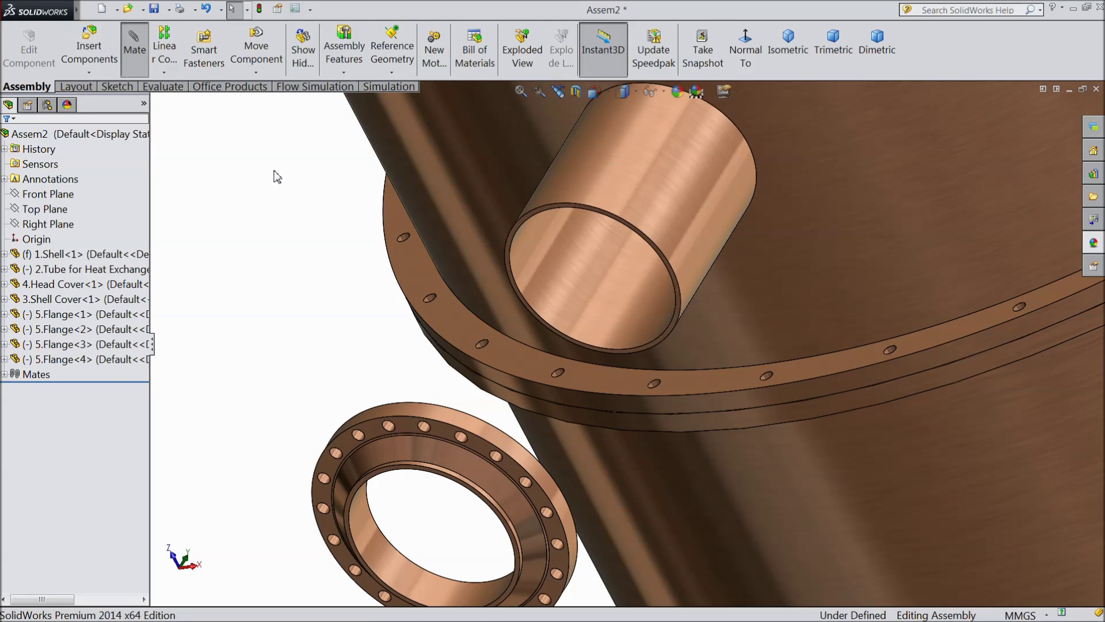
{"action": "left_click", "coordinate": [381, 479]}
{"action": "left_click", "coordinate": [541, 209]}
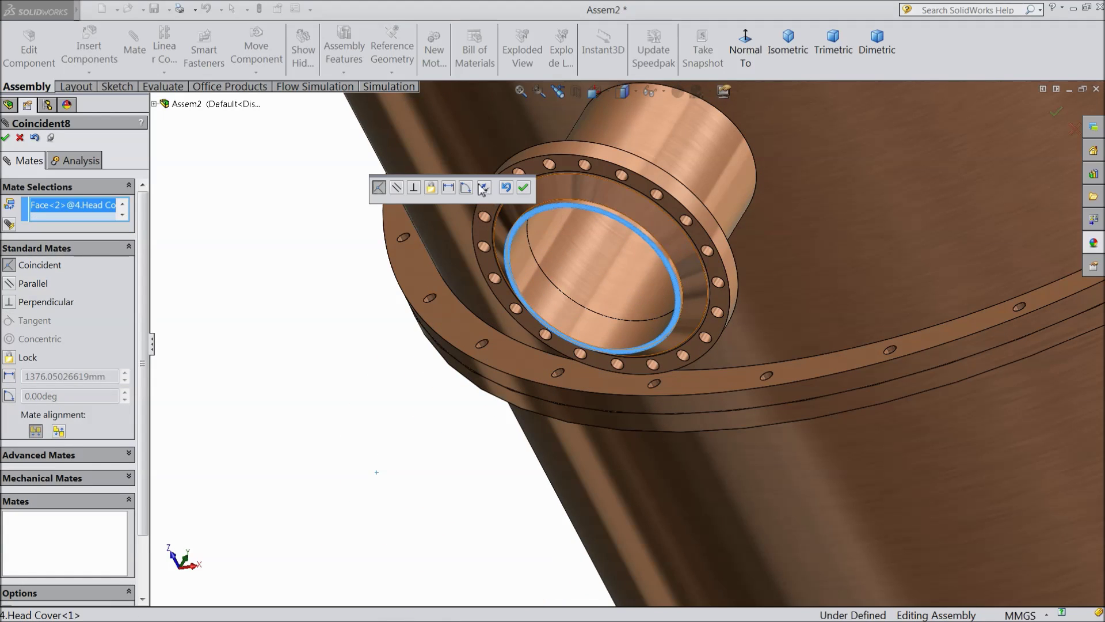
{"action": "left_click", "coordinate": [485, 189]}
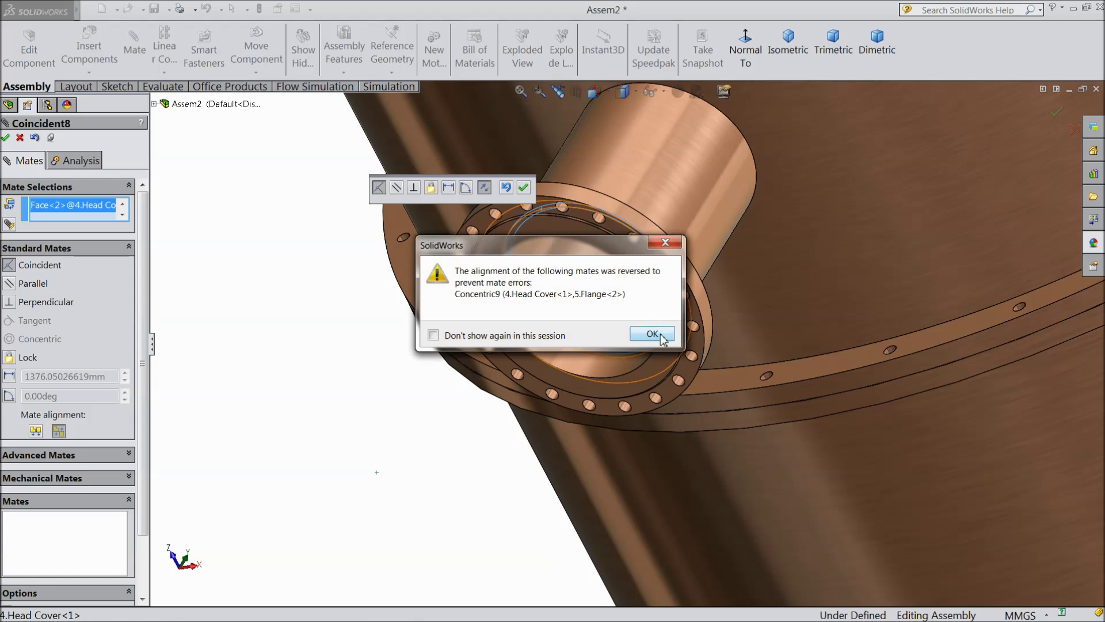
{"action": "left_click", "coordinate": [660, 336]}
{"action": "left_click", "coordinate": [523, 188]}
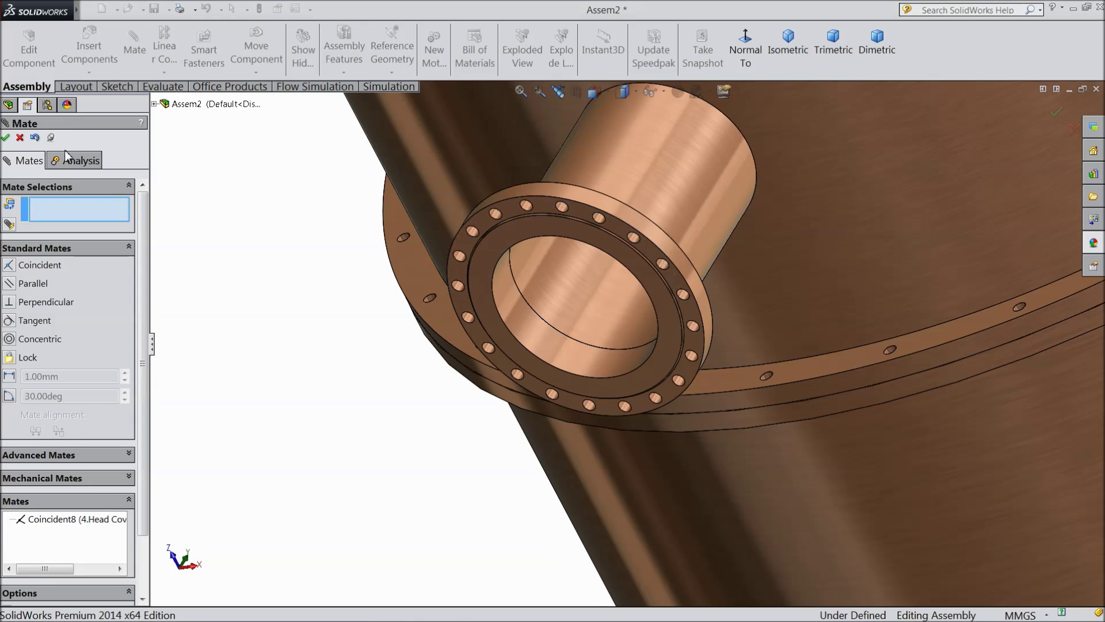
{"action": "left_click", "coordinate": [20, 137]}
{"action": "scroll", "coordinate": [373, 352], "scroll_direction": "up", "scroll_amount": 8}
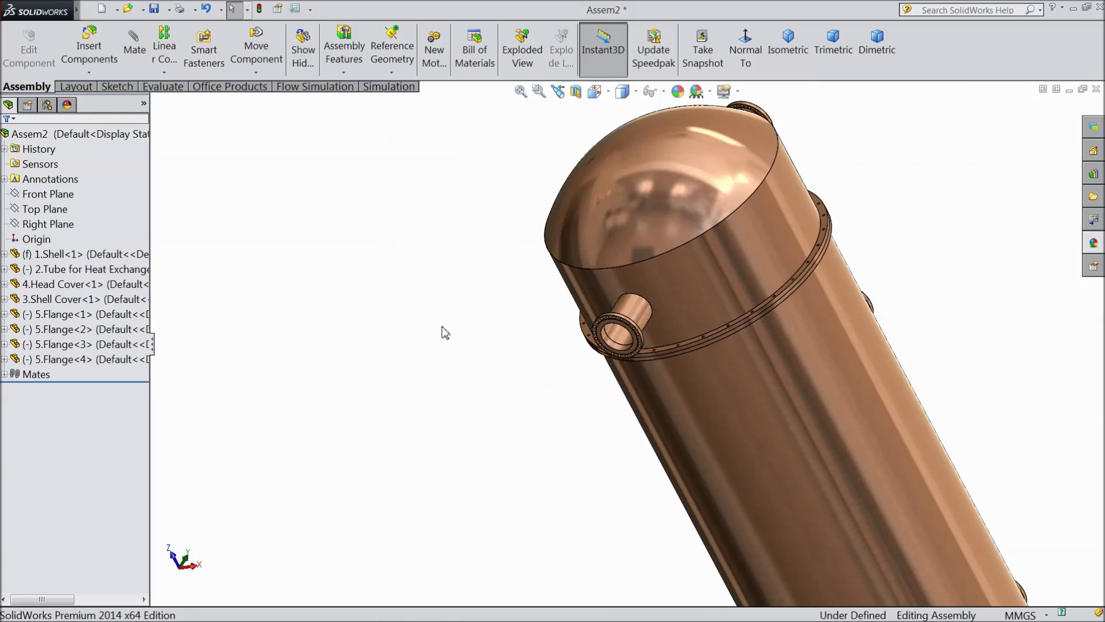
Step: Insert the 6.Saddles part into the assembly and place it below the shell near the shell cover end
{"action": "middle_click_drag", "start_coordinate": [455, 261], "coordinate": [558, 461]}
{"action": "scroll", "coordinate": [558, 461], "scroll_direction": "up", "scroll_amount": 3}
{"action": "scroll", "coordinate": [760, 432], "scroll_direction": "down", "scroll_amount": 3}
{"action": "mouse_move", "coordinate": [755, 446]}
{"action": "middle_mouse_down"}
{"action": "mouse_move", "coordinate": [800, 420]}
{"action": "mouse_move", "coordinate": [772, 449]}
{"action": "mouse_move", "coordinate": [770, 439]}
{"action": "middle_mouse_up"}
{"action": "scroll", "coordinate": [707, 366], "scroll_direction": "down", "scroll_amount": 3}
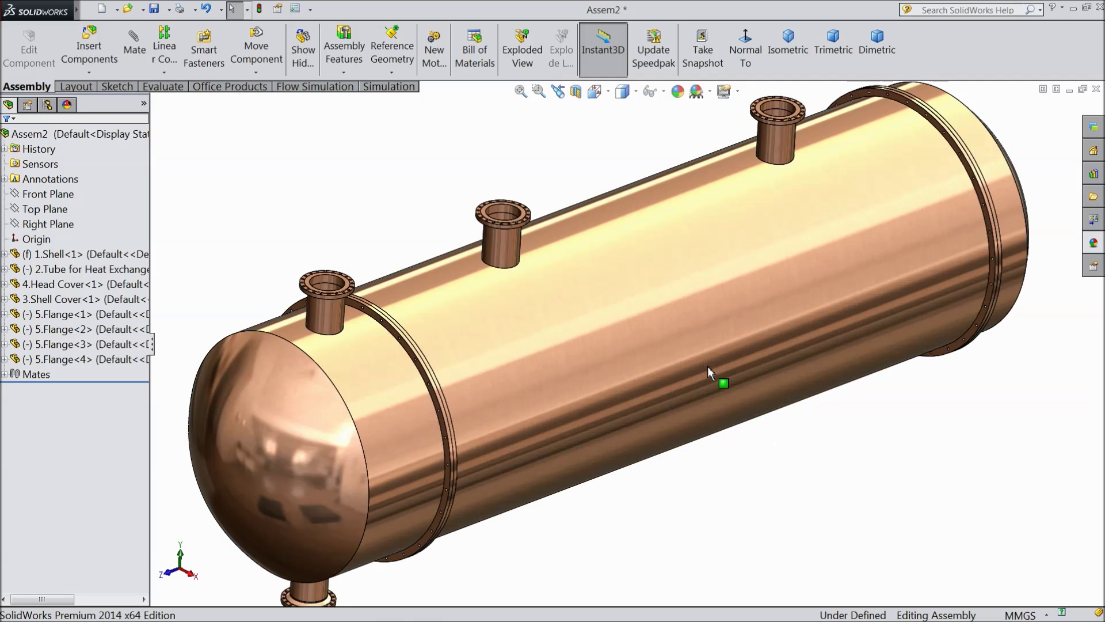
{"action": "middle_click_drag", "start_coordinate": [694, 353], "coordinate": [612, 329]}
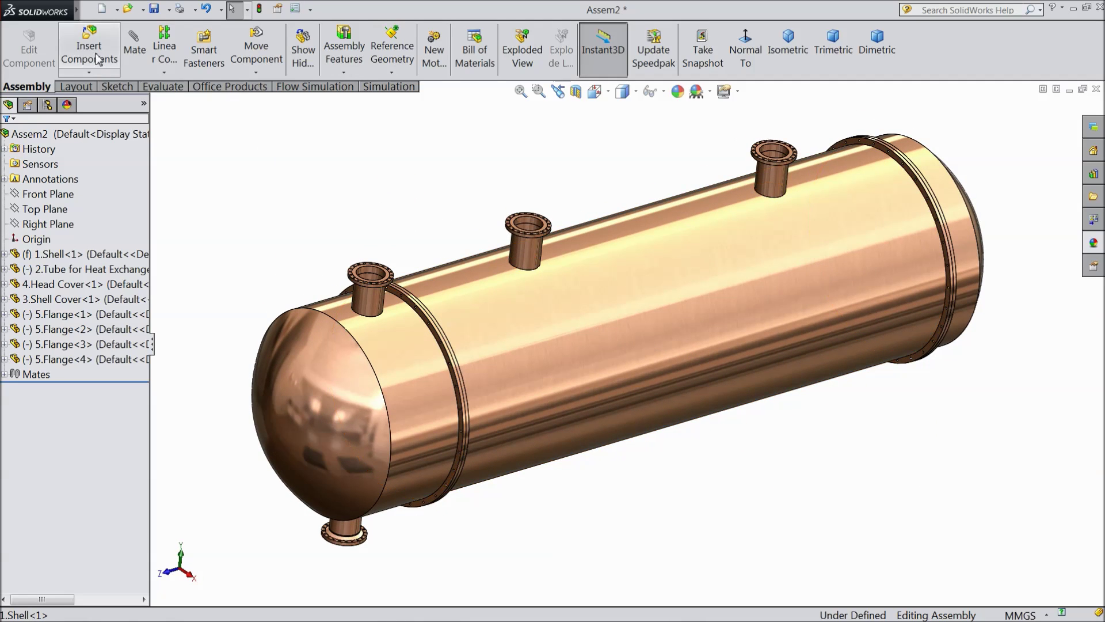
{"action": "left_click", "coordinate": [98, 58]}
{"action": "left_click", "coordinate": [63, 407]}
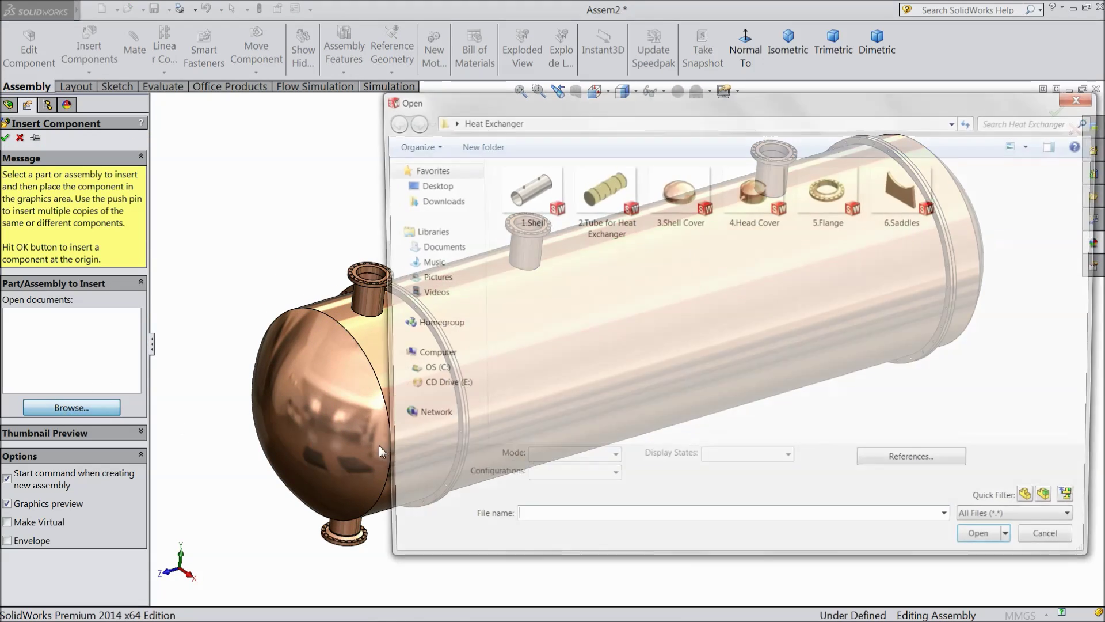
{"action": "left_click", "coordinate": [907, 193]}
{"action": "left_click", "coordinate": [990, 546]}
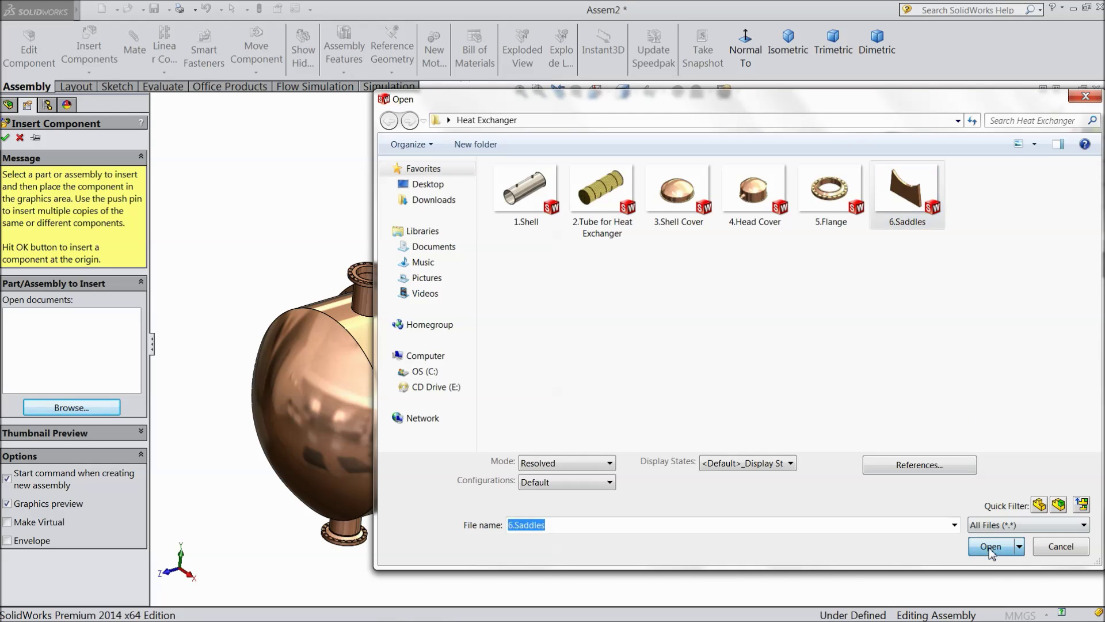
{"action": "left_click", "coordinate": [738, 496]}
Step: Mate the saddle's curved upper face concentric with the outer cylindrical face of the shell
{"action": "middle_click_drag", "start_coordinate": [734, 500], "coordinate": [600, 383]}
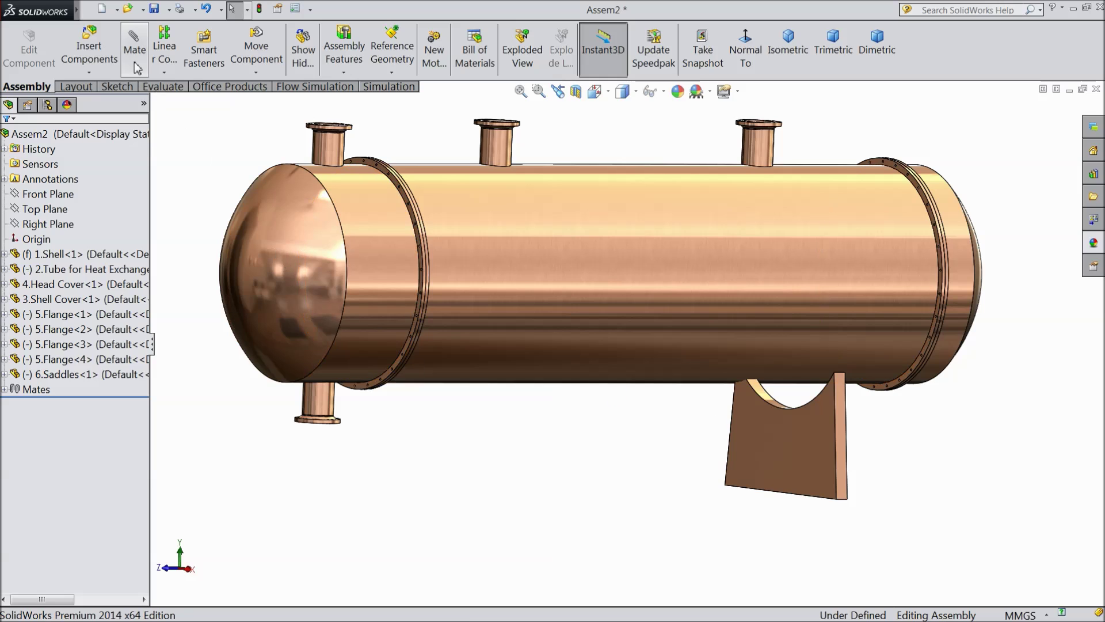
{"action": "left_click", "coordinate": [685, 351]}
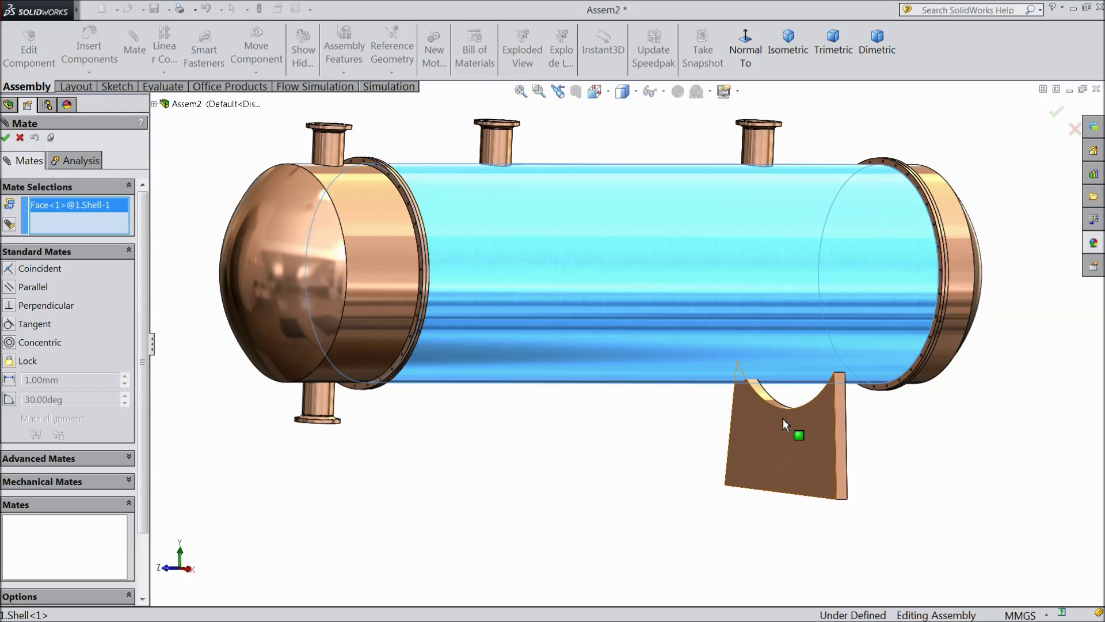
{"action": "left_click", "coordinate": [770, 402]}
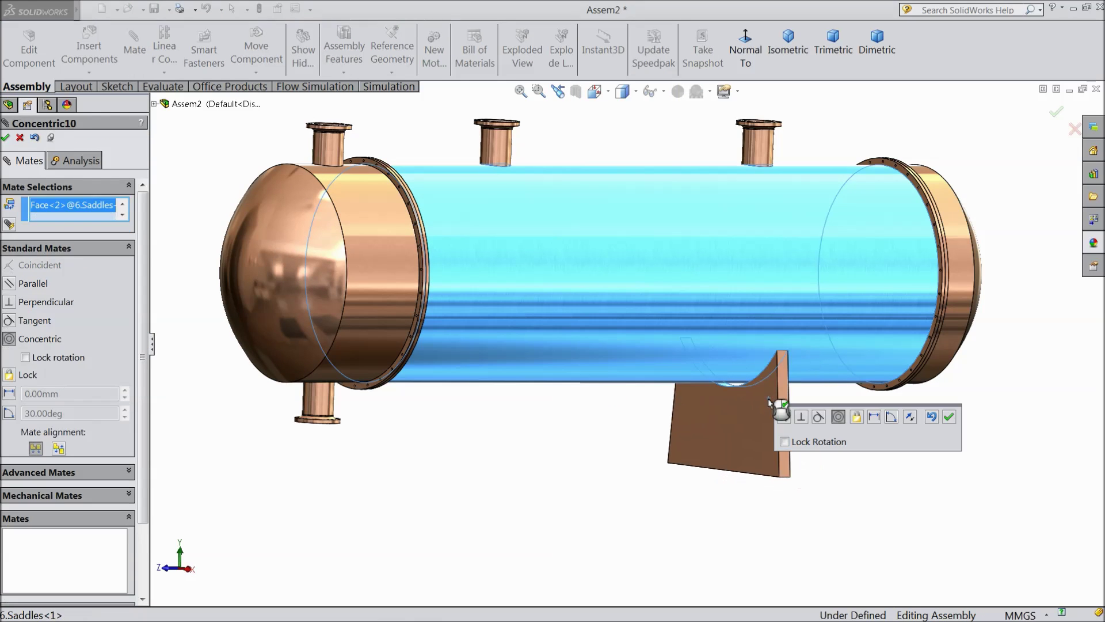
{"action": "left_click", "coordinate": [950, 420]}
{"action": "middle_click_drag", "start_coordinate": [893, 446], "coordinate": [782, 545]}
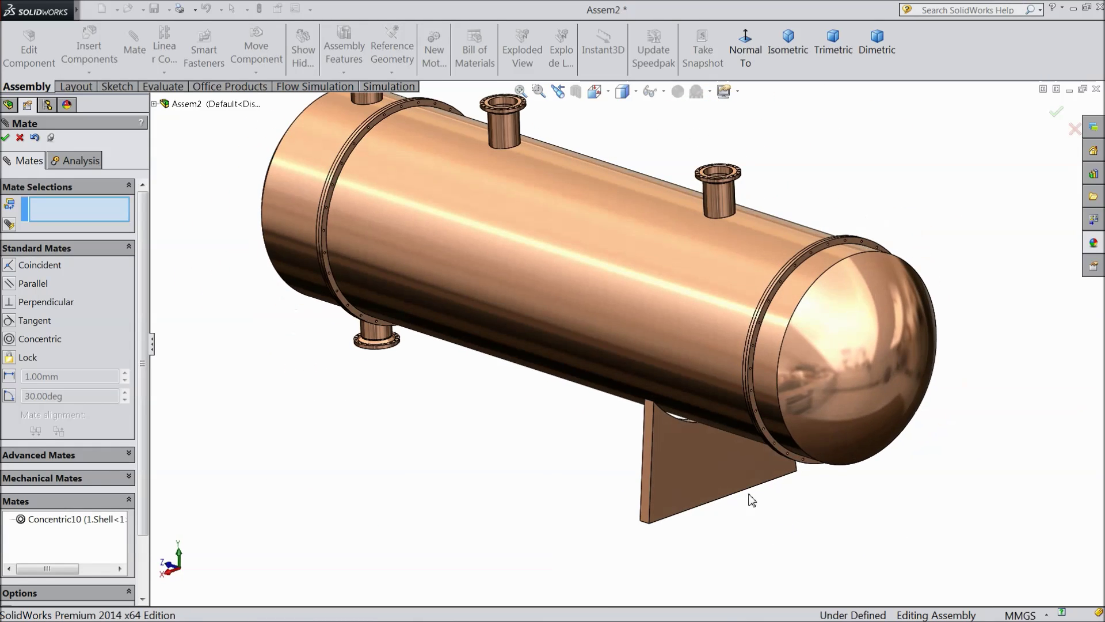
{"action": "middle_click_drag", "start_coordinate": [746, 508], "coordinate": [850, 485]}
{"action": "scroll", "coordinate": [749, 460], "scroll_direction": "down", "scroll_amount": 5}
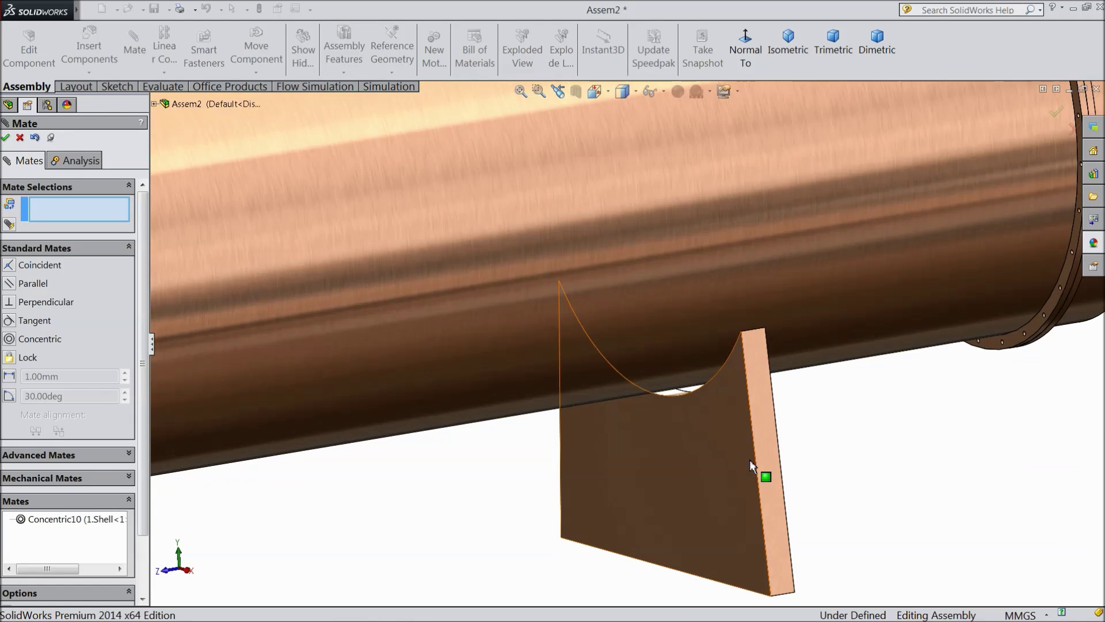
{"action": "scroll", "coordinate": [742, 446], "scroll_direction": "up", "scroll_amount": 8}
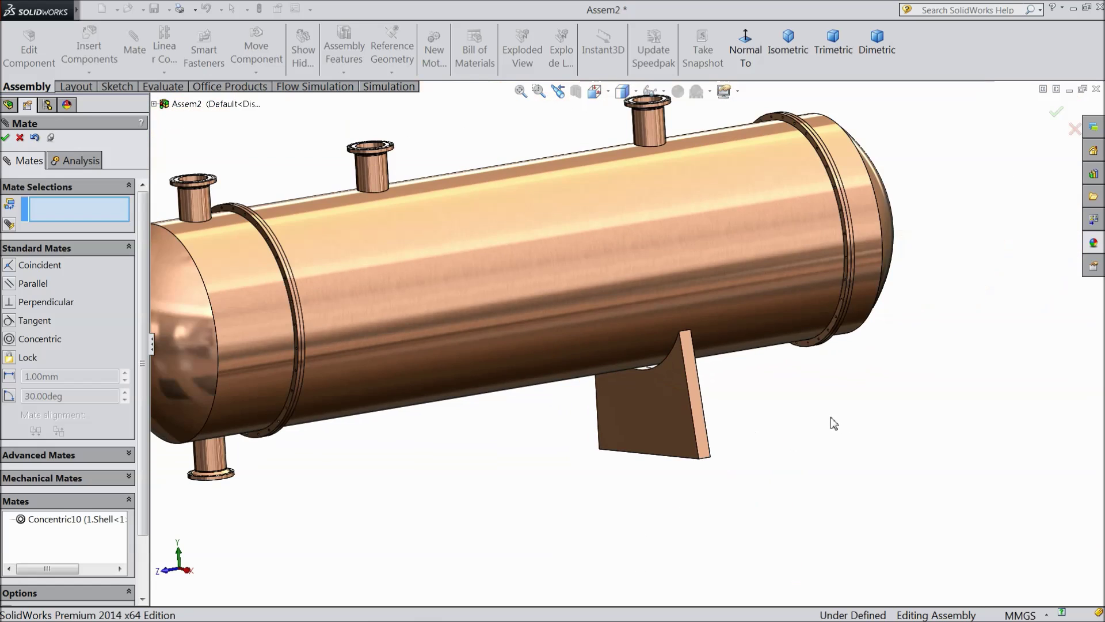
{"action": "middle_click_drag", "start_coordinate": [831, 417], "coordinate": [777, 496]}
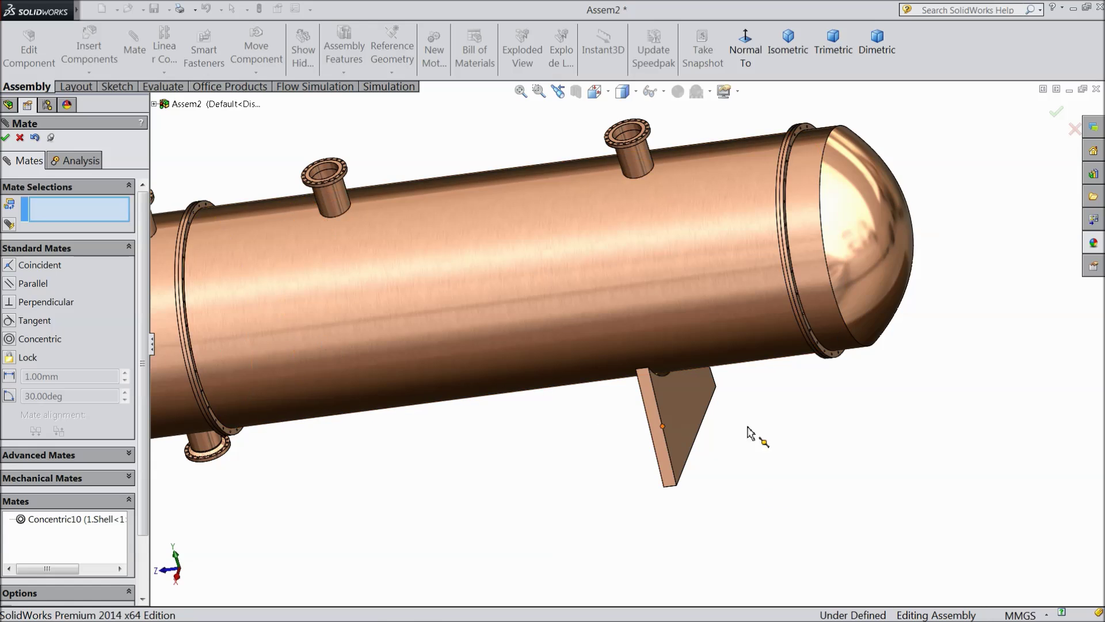
Step: Add a 3000 mm distance mate between the saddle's broad side face and the bolting face of the shell cover's flange
{"action": "scroll", "coordinate": [685, 434], "scroll_direction": "down", "scroll_amount": 3}
{"action": "scroll", "coordinate": [690, 433], "scroll_direction": "down", "scroll_amount": 1}
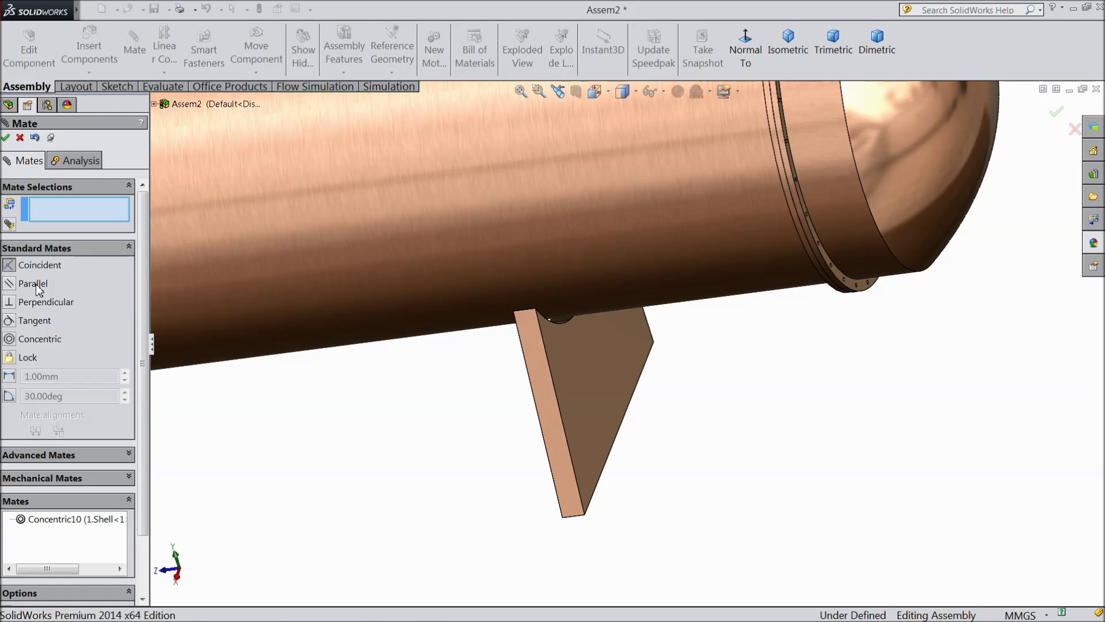
{"action": "left_click", "coordinate": [575, 393]}
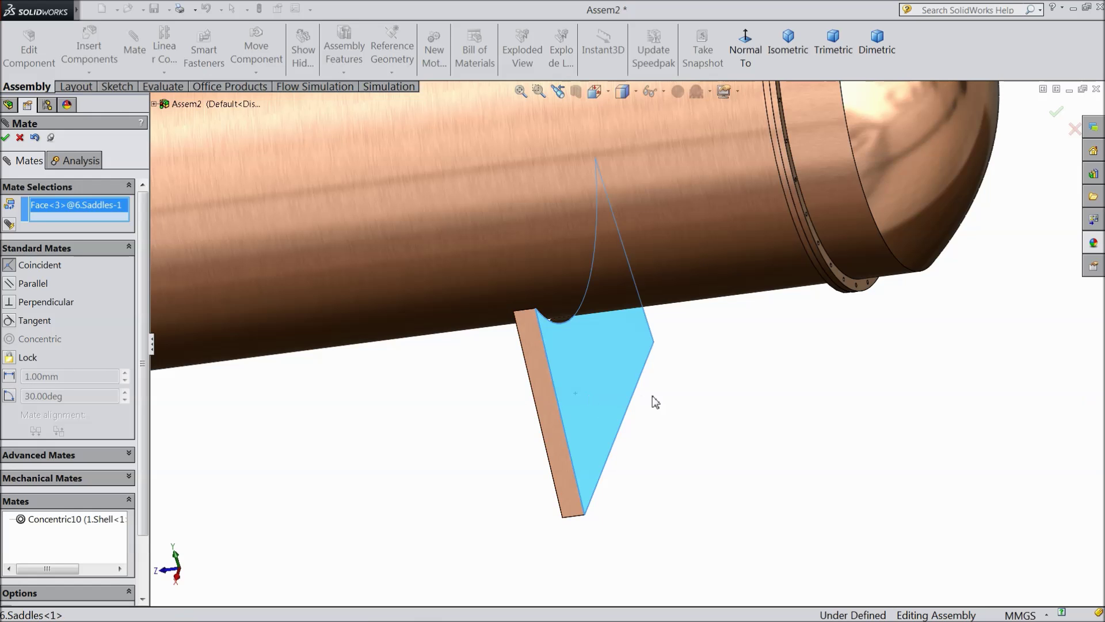
{"action": "scroll", "coordinate": [829, 291], "scroll_direction": "down", "scroll_amount": 3}
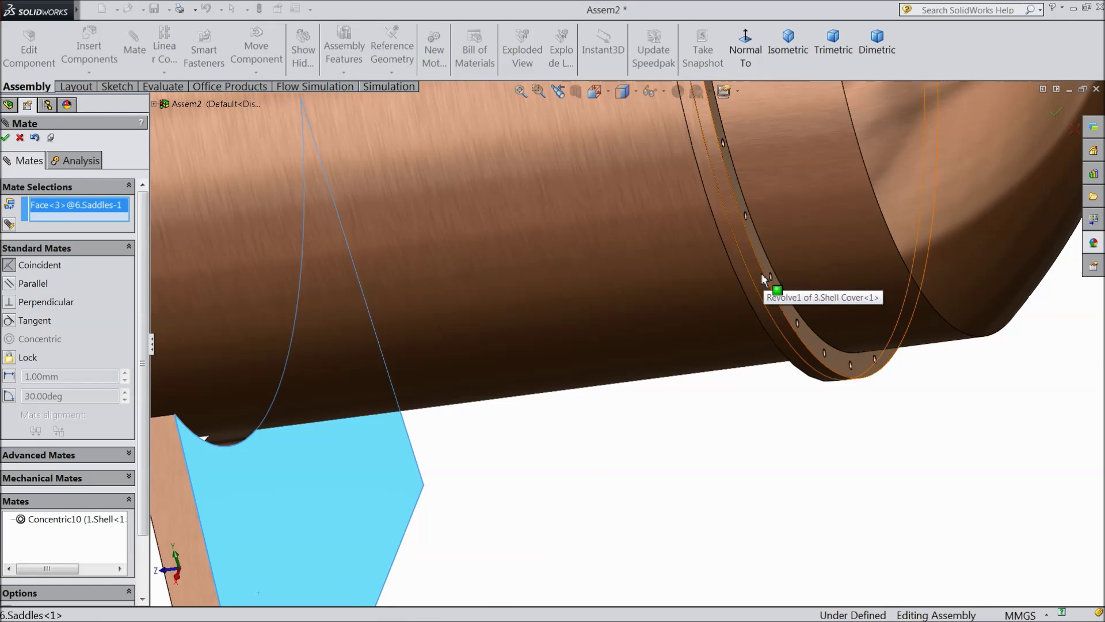
{"action": "left_click", "coordinate": [751, 267]}
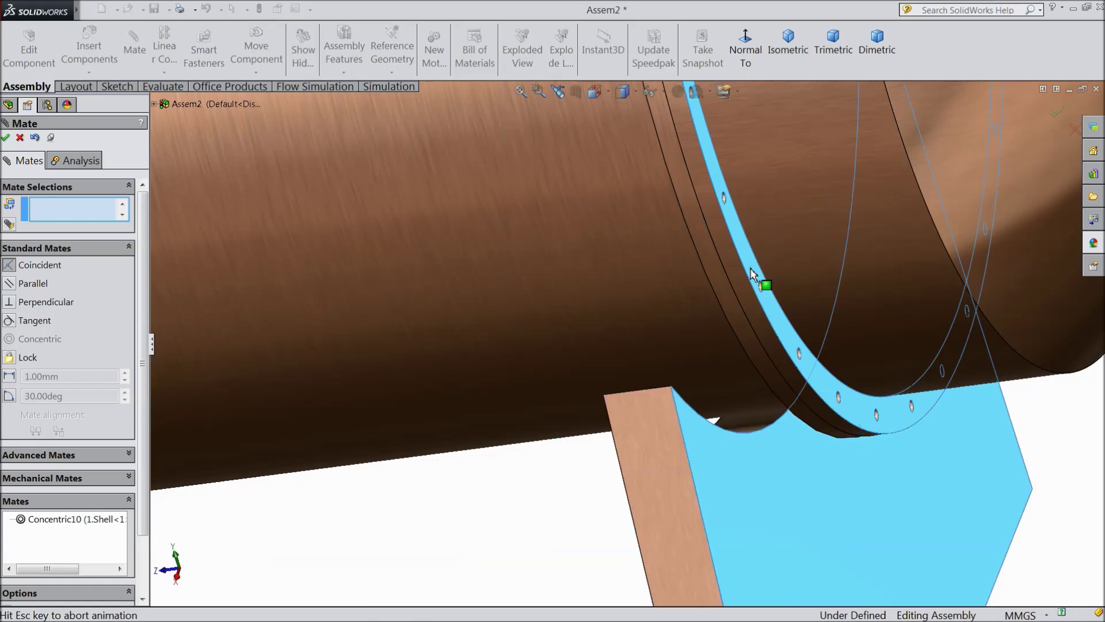
{"action": "left_click", "coordinate": [836, 233]}
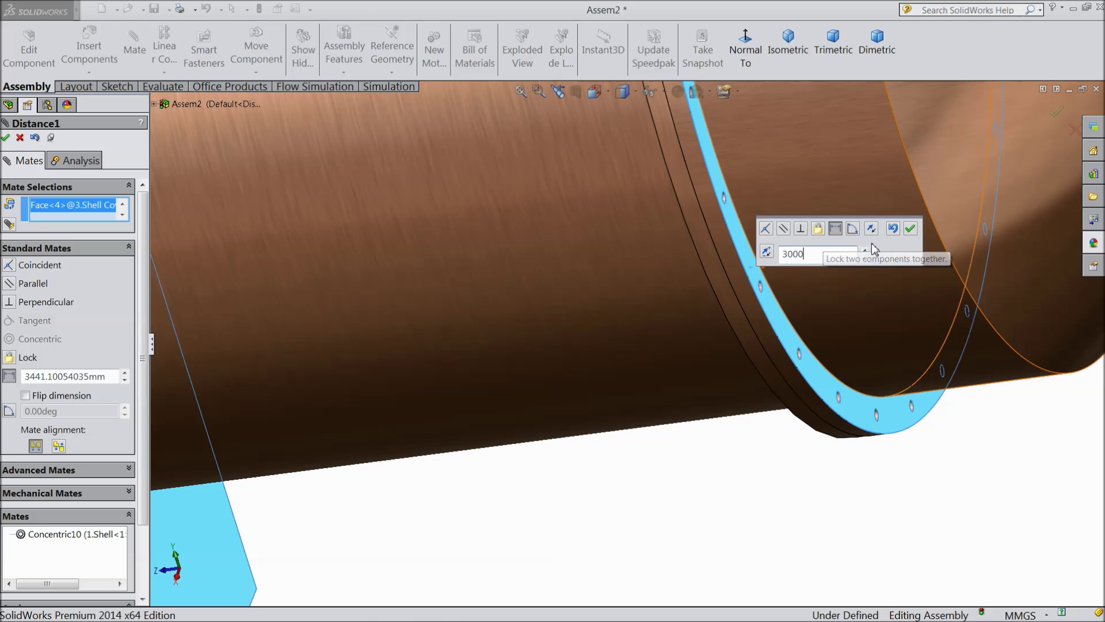
{"action": "left_click", "coordinate": [910, 230]}
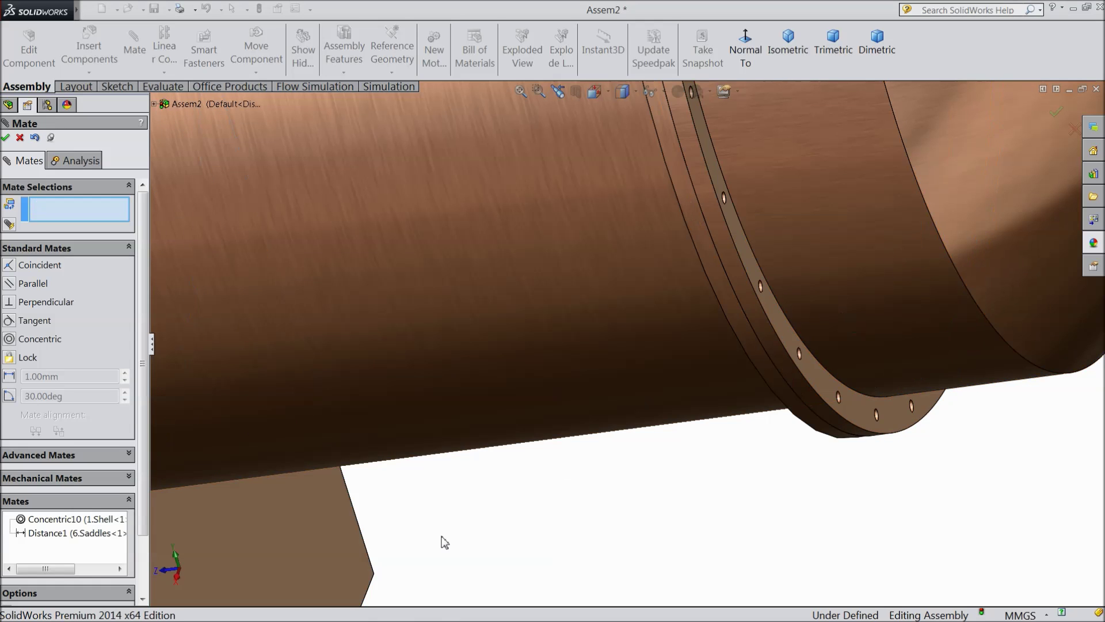
{"action": "key", "text": "f"}
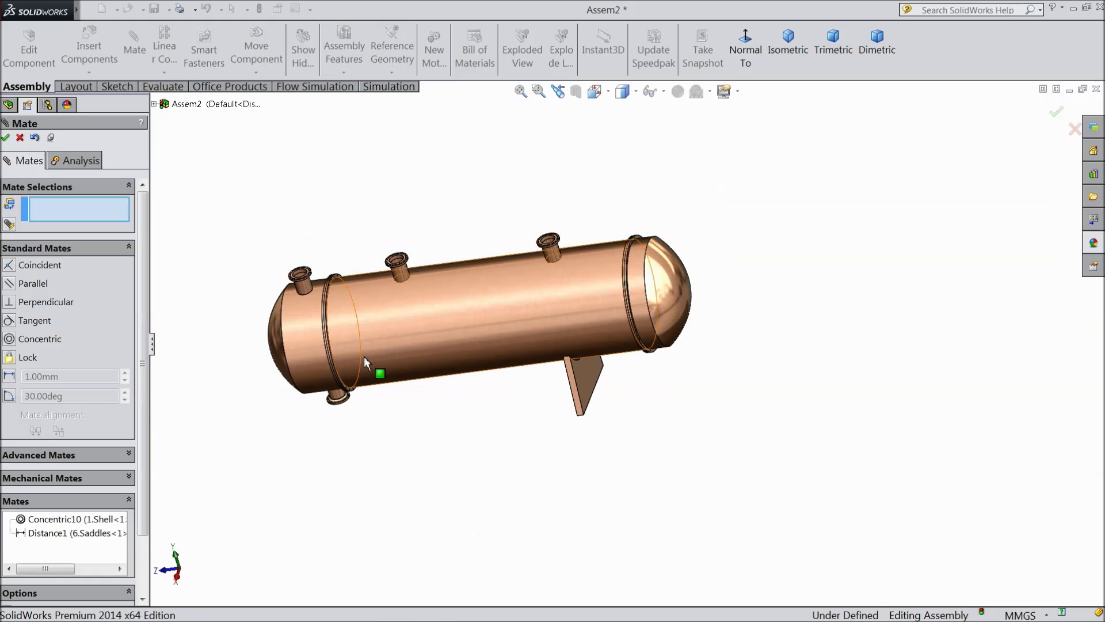
{"action": "left_click", "coordinate": [6, 138]}
Step: Create a second copy of the saddle and place it below the shell near the head cover end
{"action": "scroll", "coordinate": [579, 415], "scroll_direction": "down", "scroll_amount": 3}
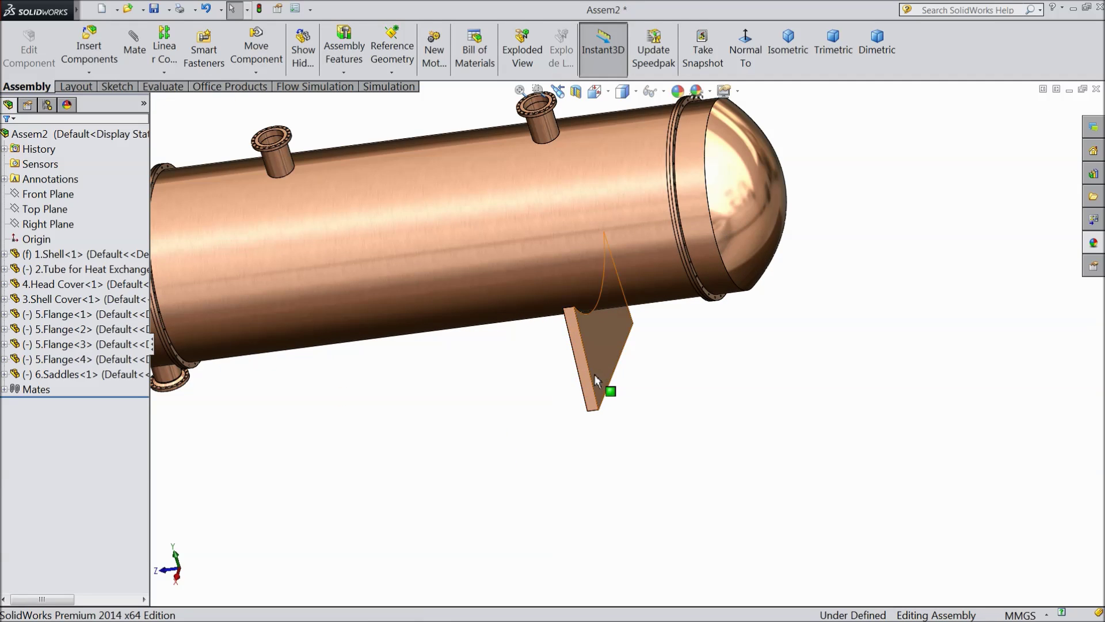
{"action": "left_click_drag", "start_coordinate": [569, 374], "coordinate": [323, 371], "text": "ctrl"}
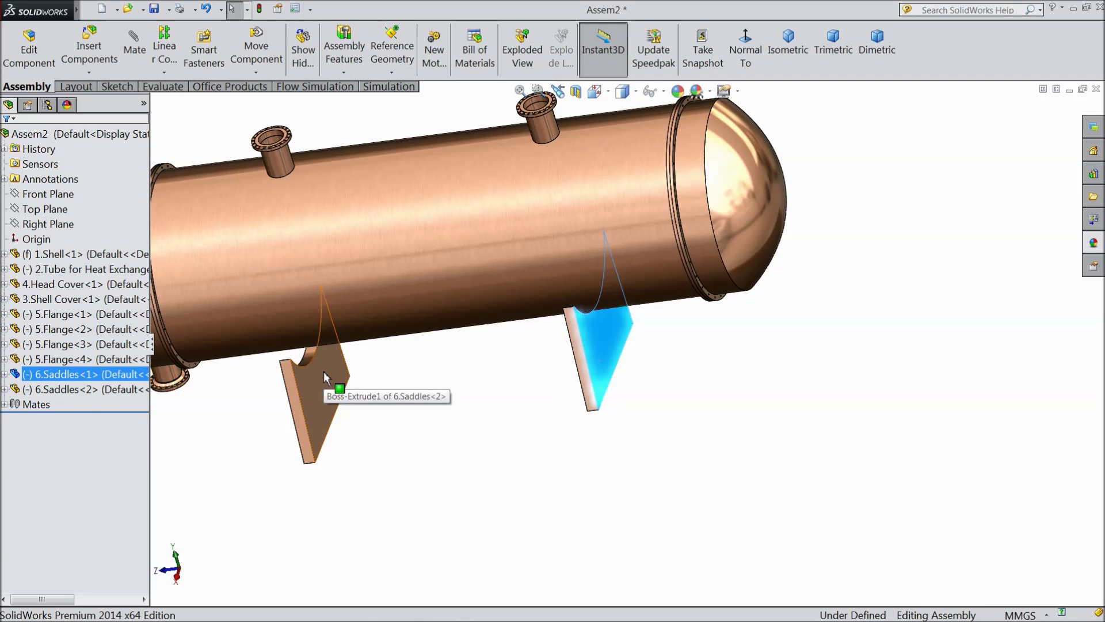
{"action": "scroll", "coordinate": [525, 425], "scroll_direction": "up", "scroll_amount": 4}
{"action": "middle_click_drag", "start_coordinate": [526, 425], "coordinate": [547, 320]}
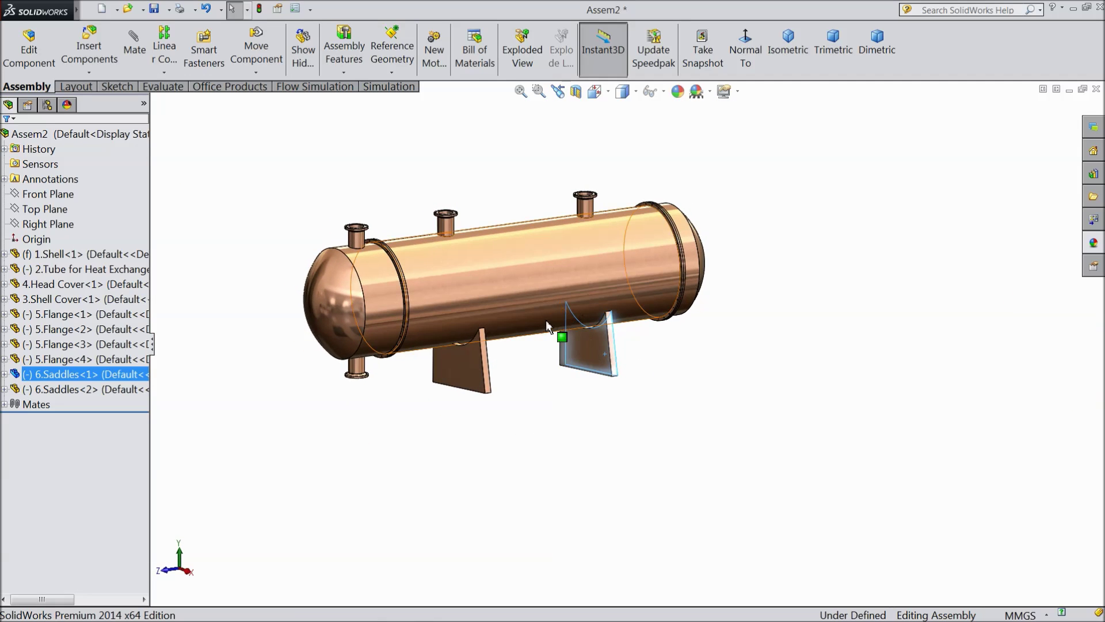
Step: Mate the second saddle's curved upper face concentric with the outer cylindrical face of the shell
{"action": "scroll", "coordinate": [546, 320], "scroll_direction": "down", "scroll_amount": 5}
{"action": "scroll", "coordinate": [402, 415], "scroll_direction": "down", "scroll_amount": 3}
{"action": "left_click", "coordinate": [402, 416]}
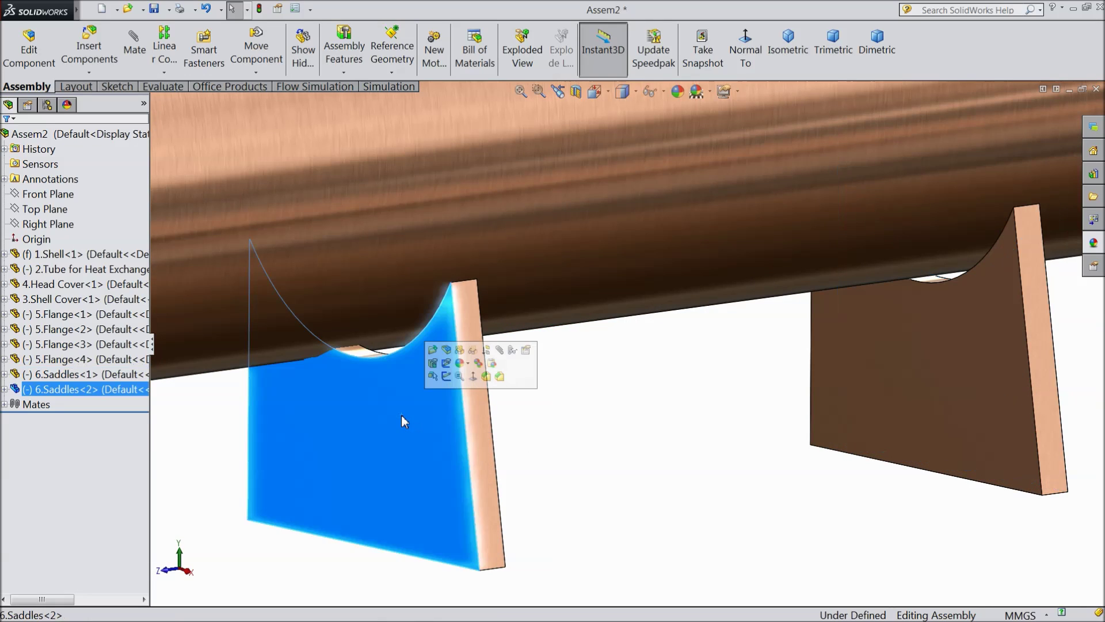
{"action": "left_click", "coordinate": [568, 389]}
{"action": "middle_click_drag", "start_coordinate": [567, 390], "coordinate": [433, 368]}
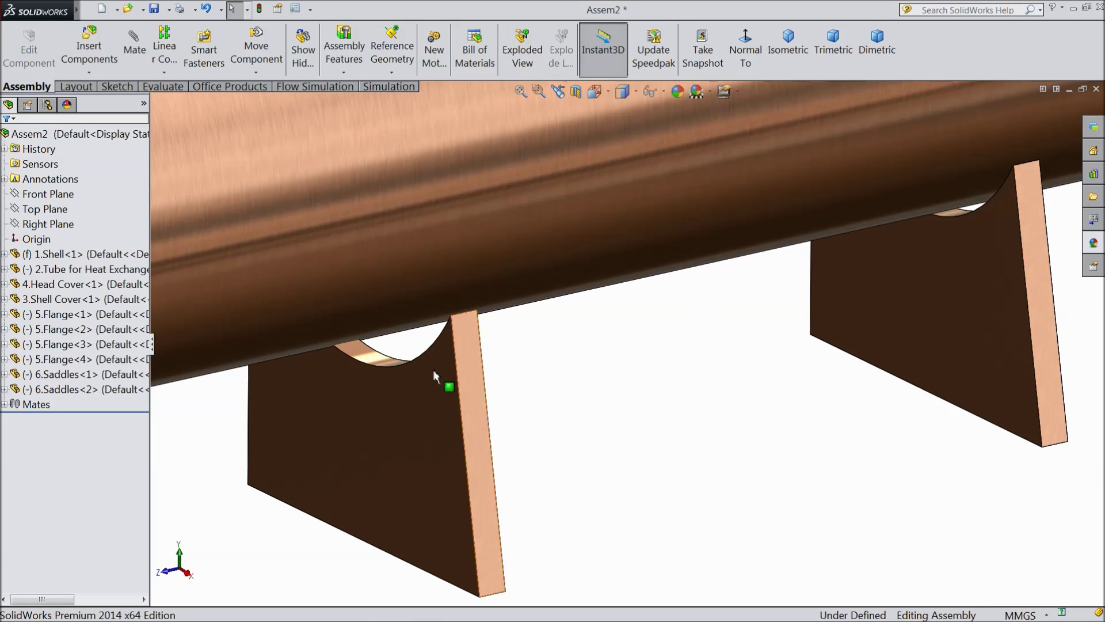
{"action": "left_click", "coordinate": [135, 46]}
{"action": "left_click", "coordinate": [366, 255]}
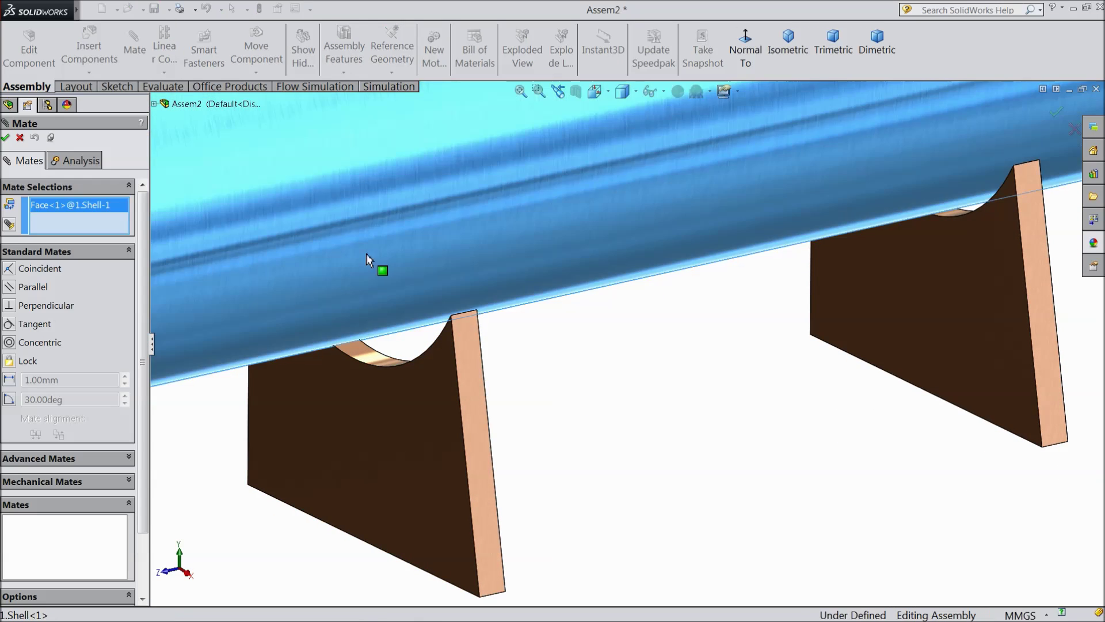
{"action": "left_click", "coordinate": [374, 358]}
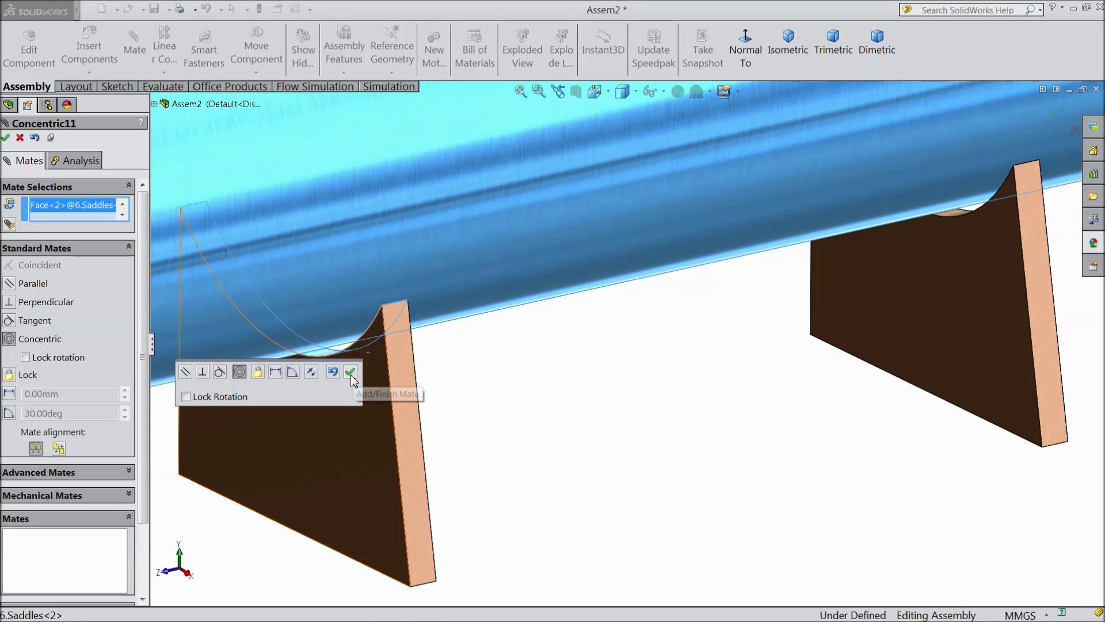
{"action": "left_click", "coordinate": [353, 380]}
Step: Add a 3000 mm distance mate between the head cover's flange face and the second saddle's broad side face
{"action": "scroll", "coordinate": [518, 395], "scroll_direction": "up", "scroll_amount": 3}
{"action": "mouse_move", "coordinate": [540, 409]}
{"action": "middle_mouse_down"}
{"action": "mouse_move", "coordinate": [621, 335]}
{"action": "mouse_move", "coordinate": [639, 350]}
{"action": "mouse_move", "coordinate": [554, 376]}
{"action": "mouse_move", "coordinate": [549, 420]}
{"action": "middle_mouse_up"}
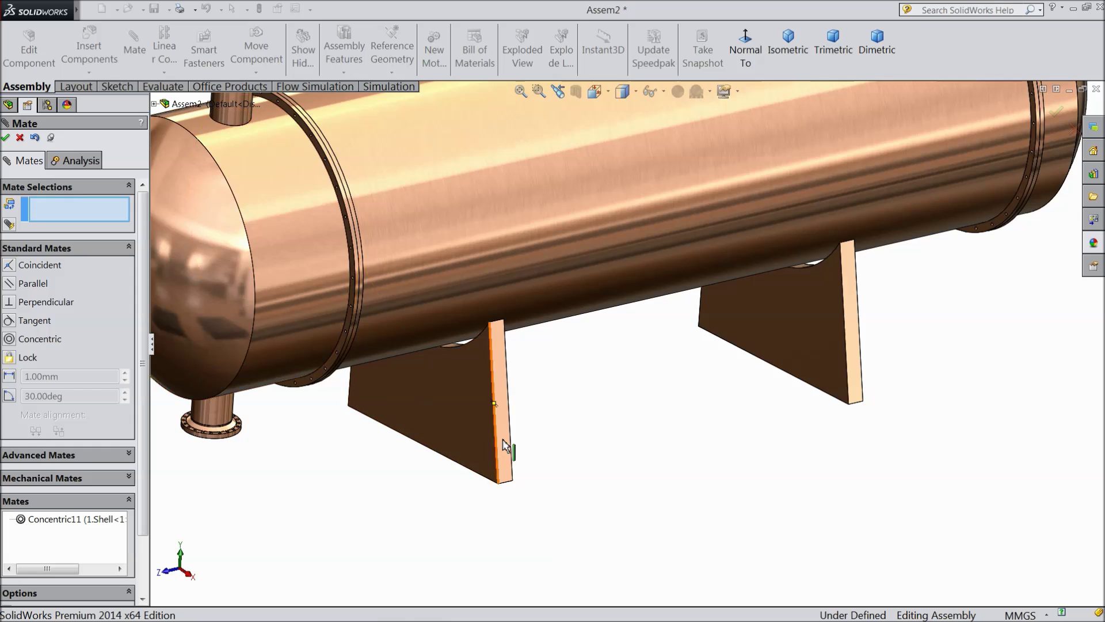
{"action": "scroll", "coordinate": [500, 444], "scroll_direction": "down", "scroll_amount": 3}
{"action": "left_click", "coordinate": [247, 261]}
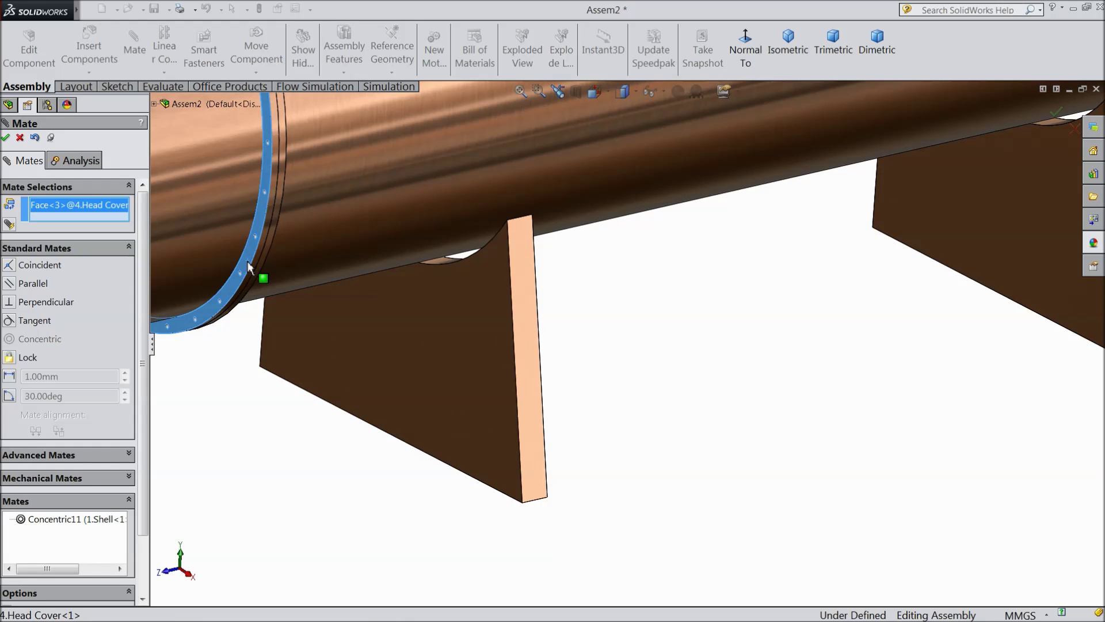
{"action": "left_click", "coordinate": [446, 351]}
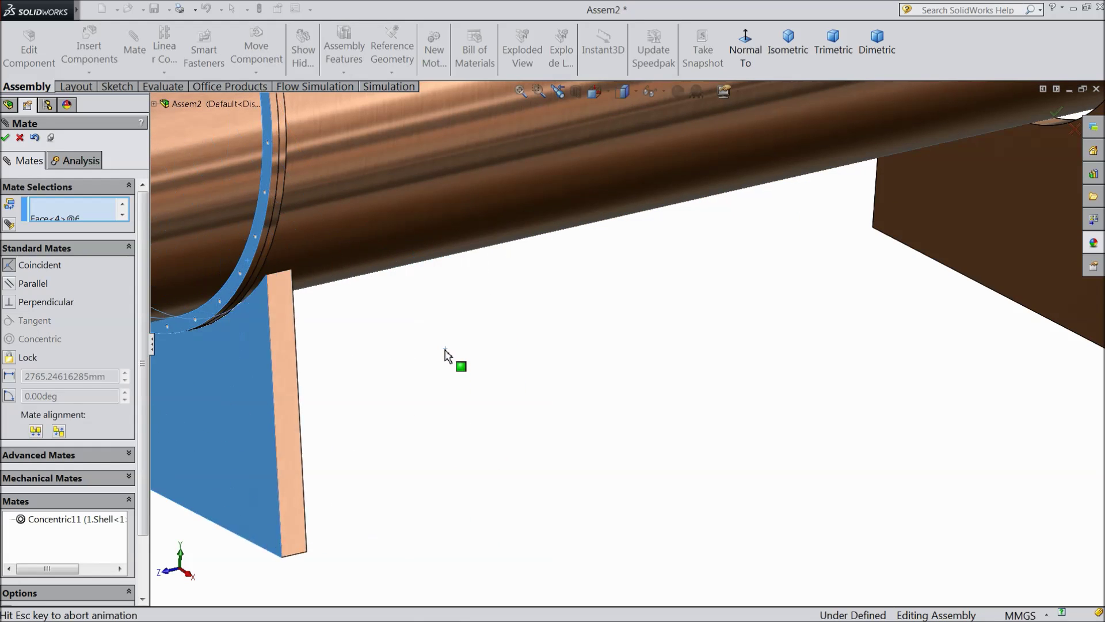
{"action": "left_click", "coordinate": [351, 369]}
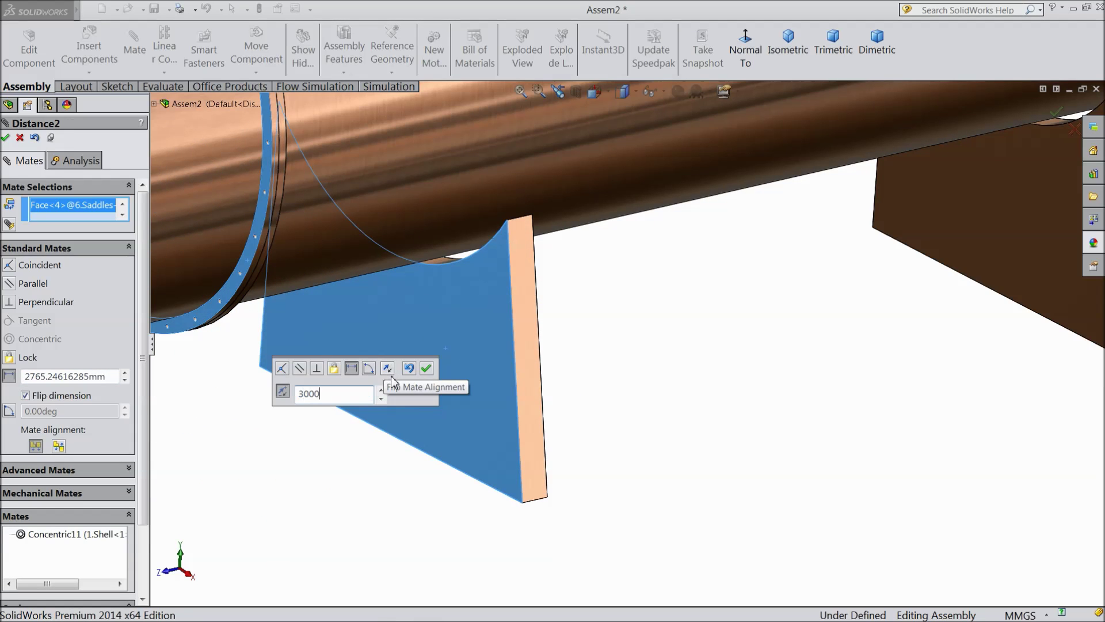
{"action": "left_click", "coordinate": [426, 376]}
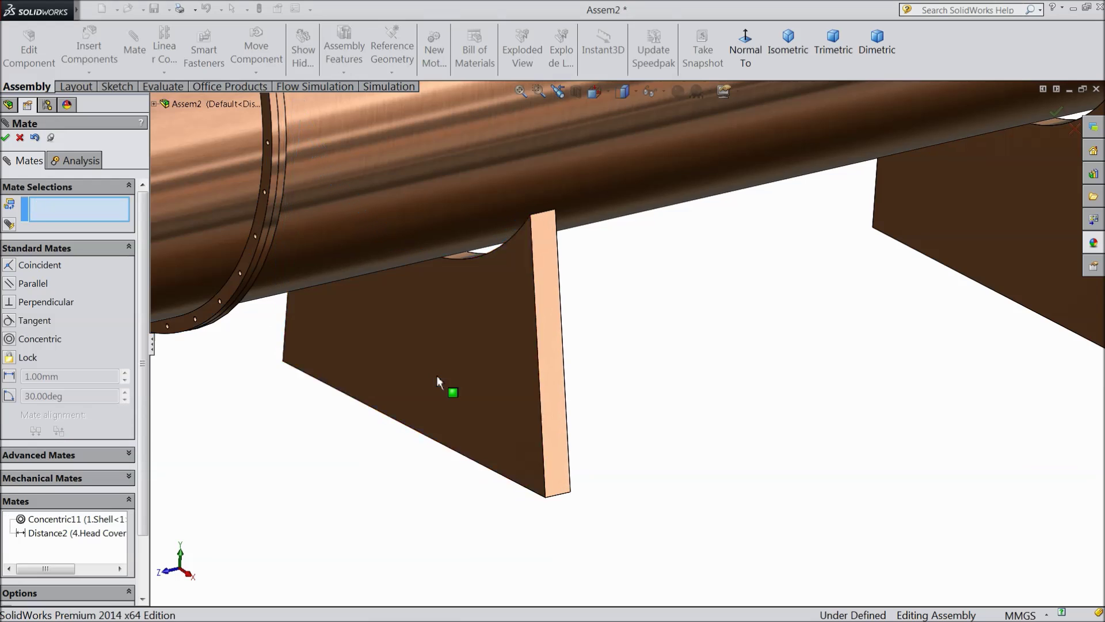
{"action": "scroll", "coordinate": [590, 423], "scroll_direction": "up", "scroll_amount": 3}
{"action": "mouse_move", "coordinate": [585, 436]}
{"action": "middle_mouse_down"}
{"action": "mouse_move", "coordinate": [543, 405]}
{"action": "mouse_move", "coordinate": [568, 430]}
{"action": "mouse_move", "coordinate": [593, 425]}
{"action": "middle_mouse_up"}
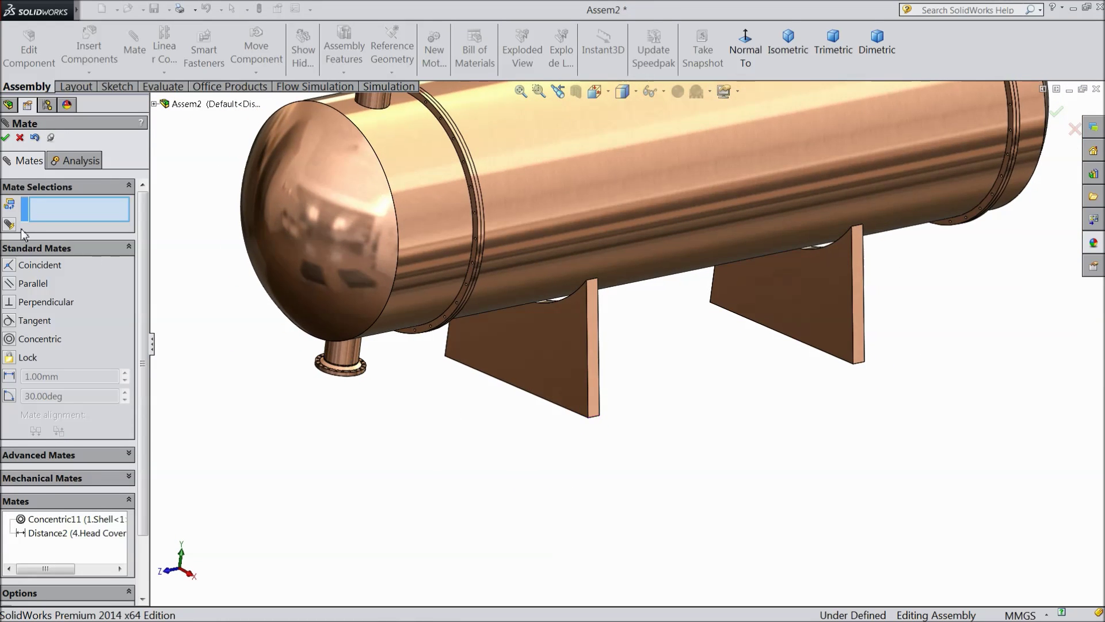
{"action": "left_click", "coordinate": [7, 138]}
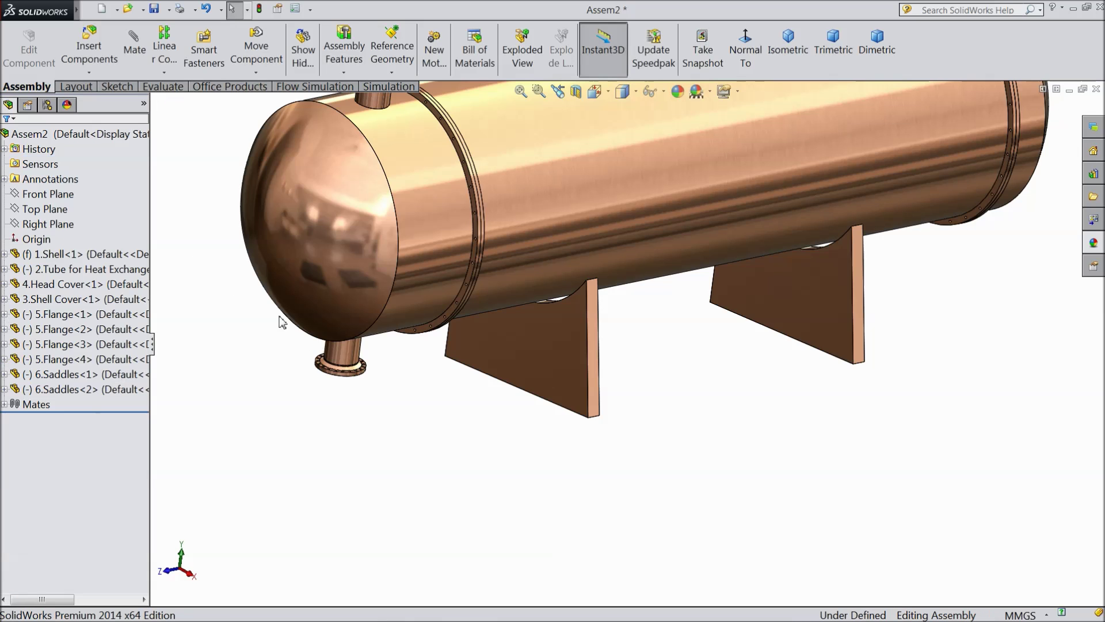
Step: Turn on perspective display for the assembly view
{"action": "scroll", "coordinate": [407, 390], "scroll_direction": "up", "scroll_amount": 3}
{"action": "middle_click_drag", "start_coordinate": [407, 390], "coordinate": [432, 429]}
{"action": "left_click", "coordinate": [738, 91]}
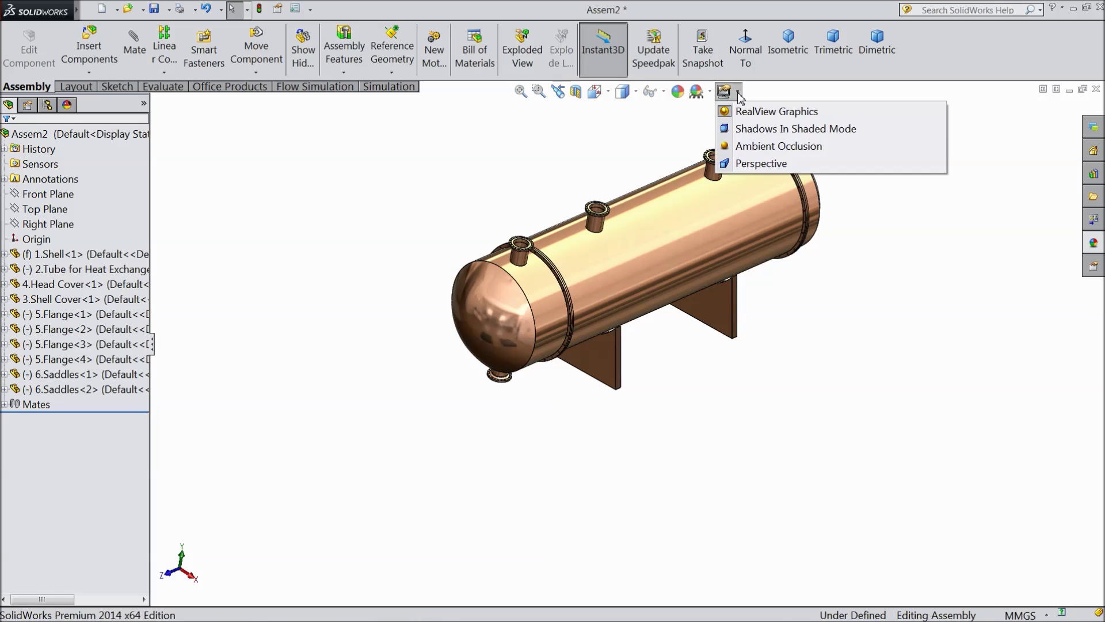
{"action": "left_click", "coordinate": [761, 164]}
Step: Mate the narrow end faces of the two saddles parallel to each other
{"action": "scroll", "coordinate": [671, 268], "scroll_direction": "down", "scroll_amount": 4}
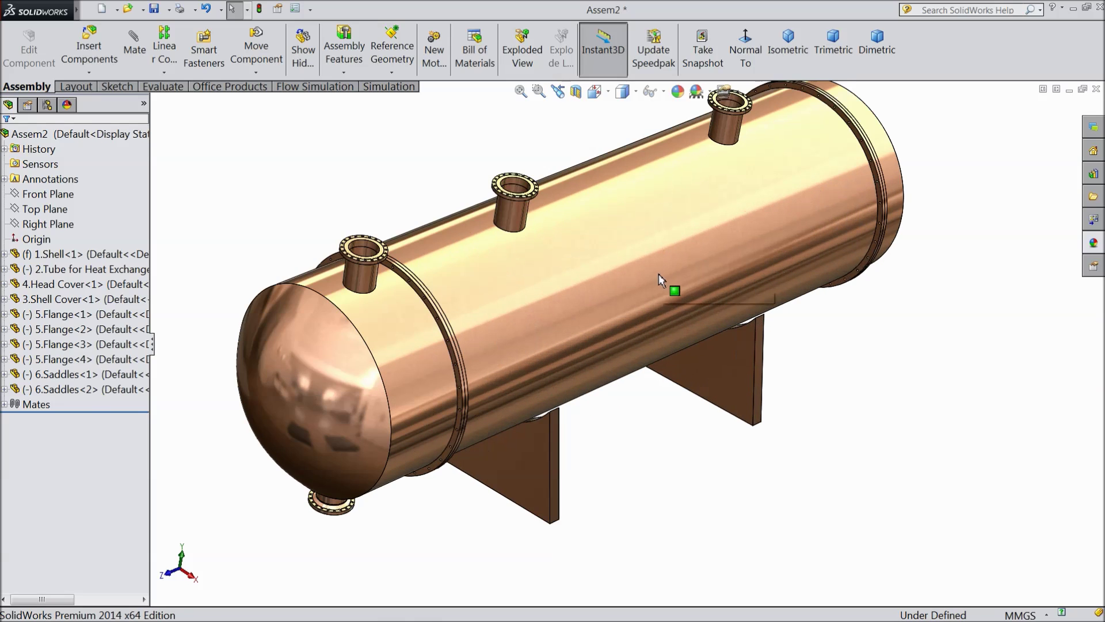
{"action": "middle_click_drag", "start_coordinate": [668, 388], "coordinate": [717, 374]}
{"action": "scroll", "coordinate": [730, 366], "scroll_direction": "down", "scroll_amount": 3}
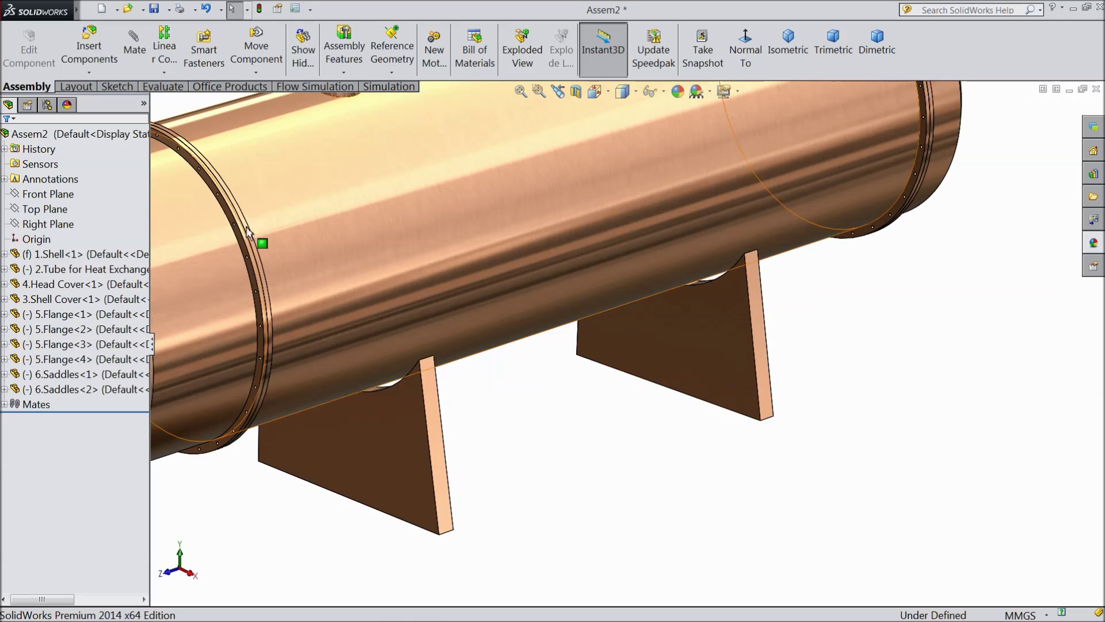
{"action": "left_click", "coordinate": [145, 48]}
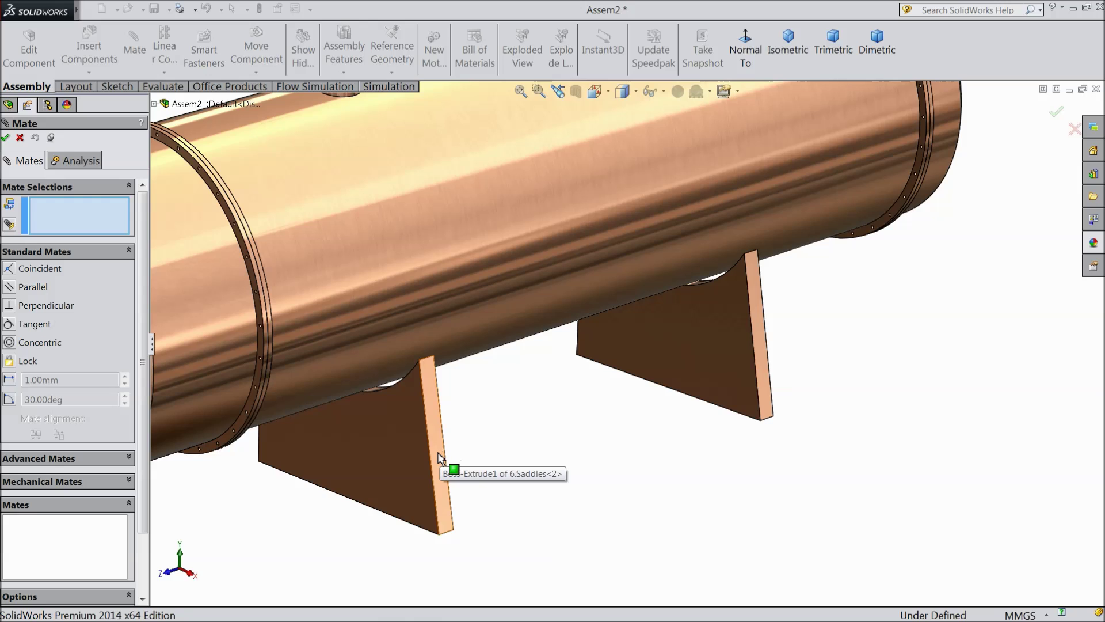
{"action": "left_click", "coordinate": [440, 458]}
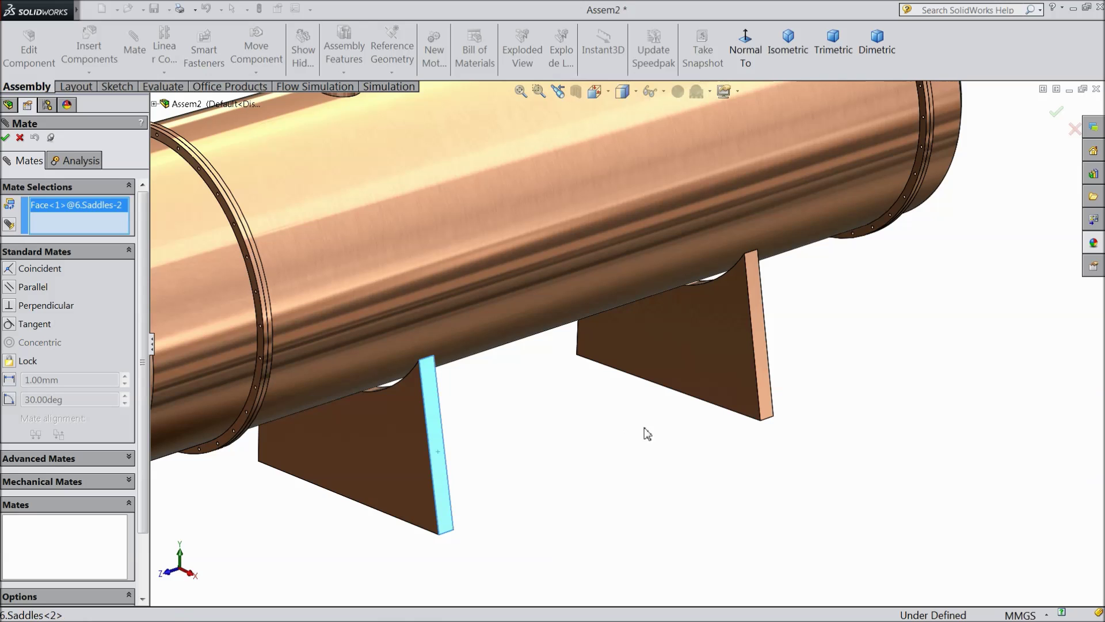
{"action": "left_click", "coordinate": [768, 384]}
{"action": "left_click", "coordinate": [798, 397]}
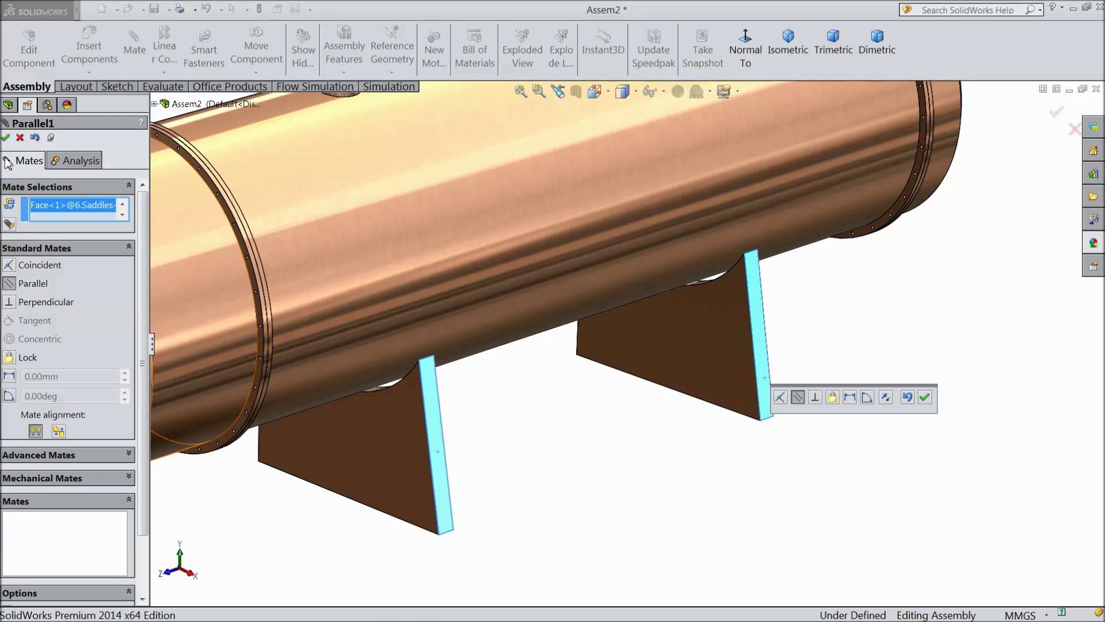
{"action": "left_click", "coordinate": [5, 138]}
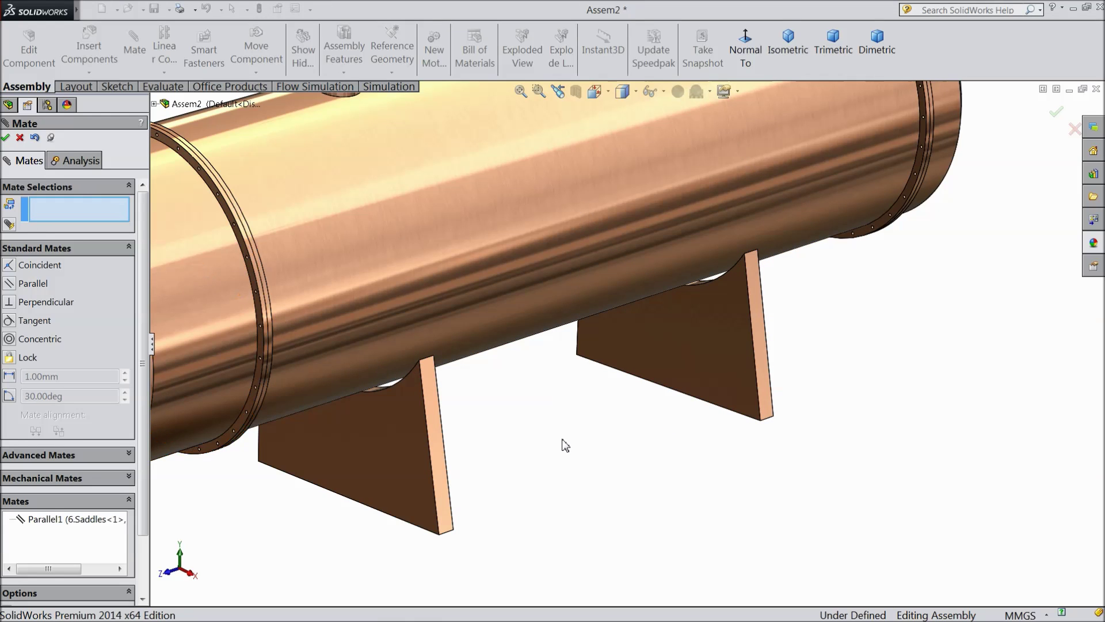
Step: Swing the saddle near the head cover slightly about the shell to check its remaining freedom, and finish mating
{"action": "key", "text": "f"}
{"action": "middle_click_drag", "start_coordinate": [593, 456], "coordinate": [610, 430]}
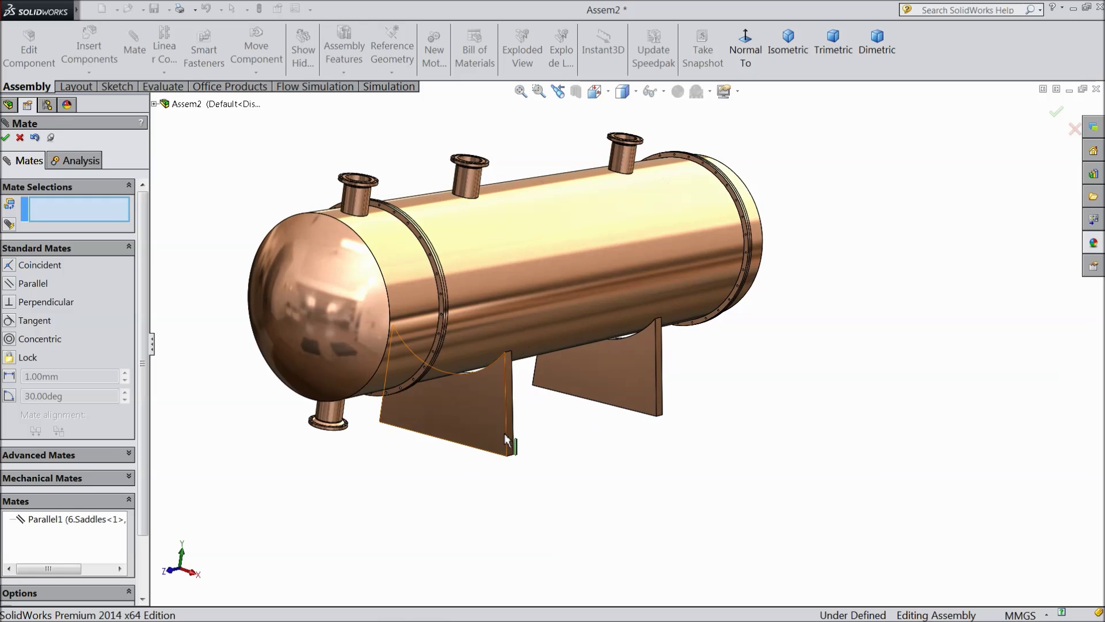
{"action": "left_click_drag", "start_coordinate": [486, 436], "coordinate": [496, 433]}
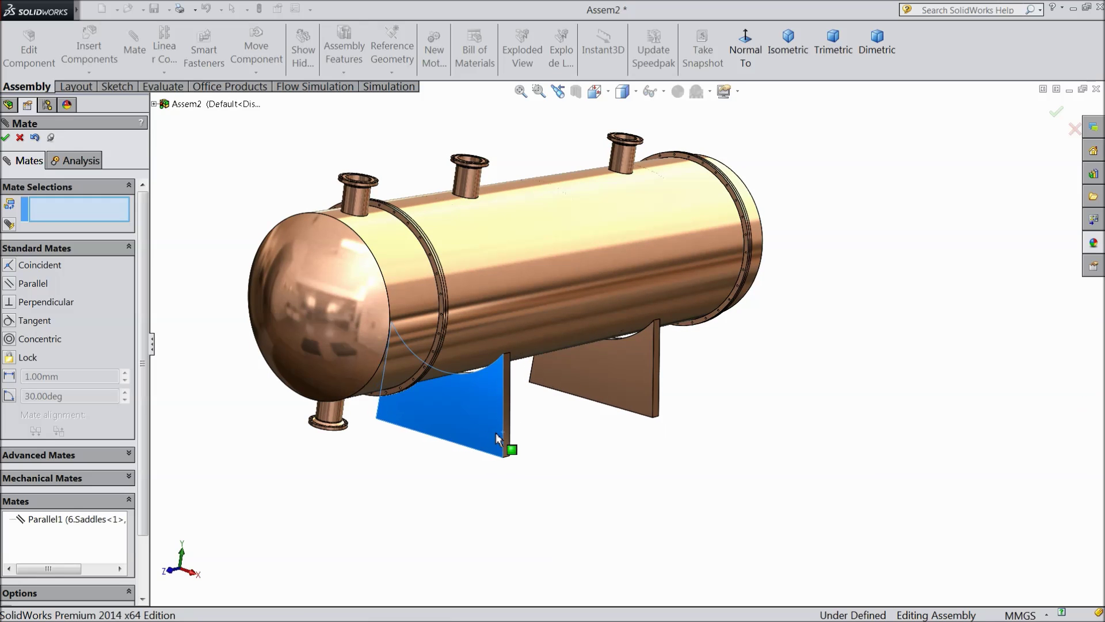
{"action": "mouse_move", "coordinate": [402, 485]}
{"action": "middle_mouse_down"}
{"action": "mouse_move", "coordinate": [456, 456]}
{"action": "mouse_move", "coordinate": [409, 465]}
{"action": "mouse_move", "coordinate": [395, 486]}
{"action": "middle_mouse_up"}
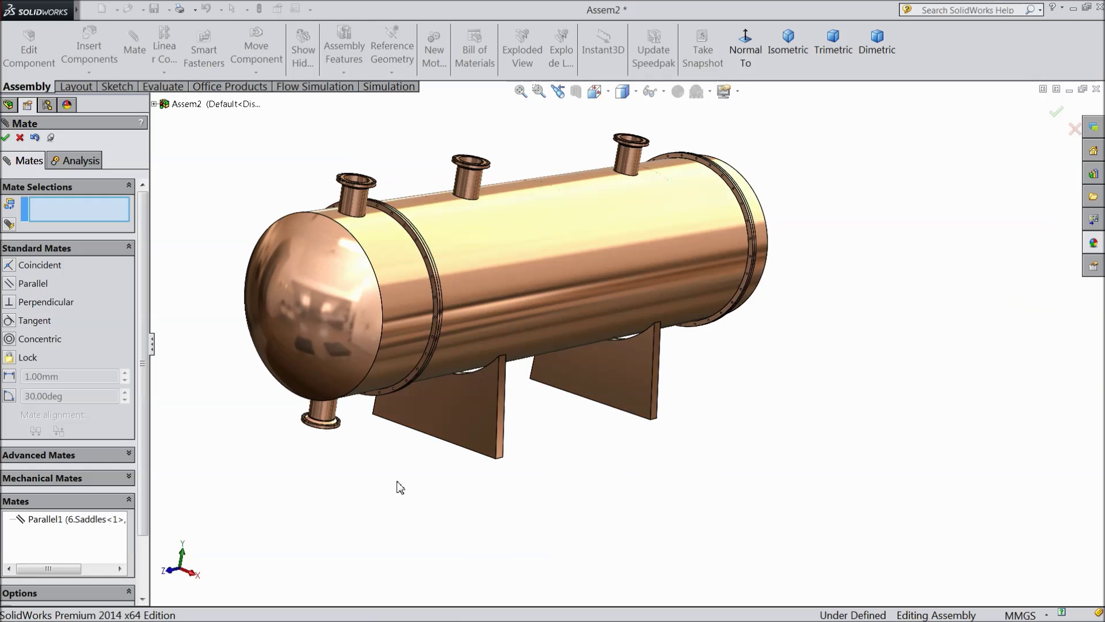
{"action": "left_click", "coordinate": [20, 138]}
Step: Mate the narrow end face of the saddle near the head cover parallel to the assembly's Right Plane
{"action": "left_click", "coordinate": [45, 209]}
{"action": "left_click", "coordinate": [49, 195]}
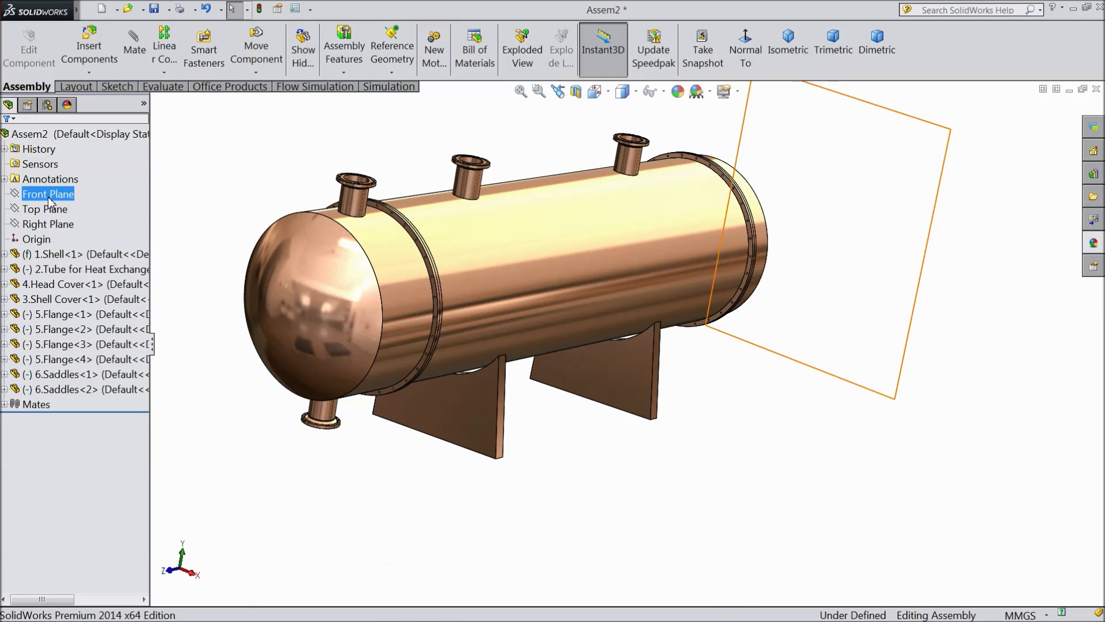
{"action": "left_click", "coordinate": [53, 210]}
{"action": "left_click", "coordinate": [51, 224]}
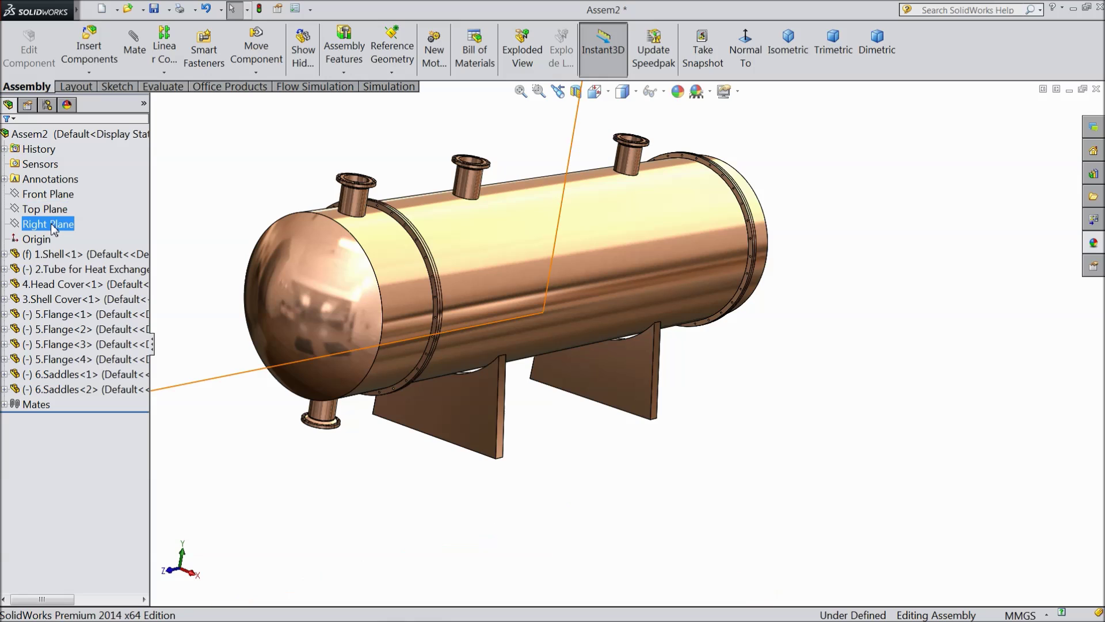
{"action": "key", "text": "f"}
{"action": "middle_click_drag", "start_coordinate": [286, 349], "coordinate": [313, 372]}
{"action": "scroll", "coordinate": [534, 339], "scroll_direction": "down", "scroll_amount": 5}
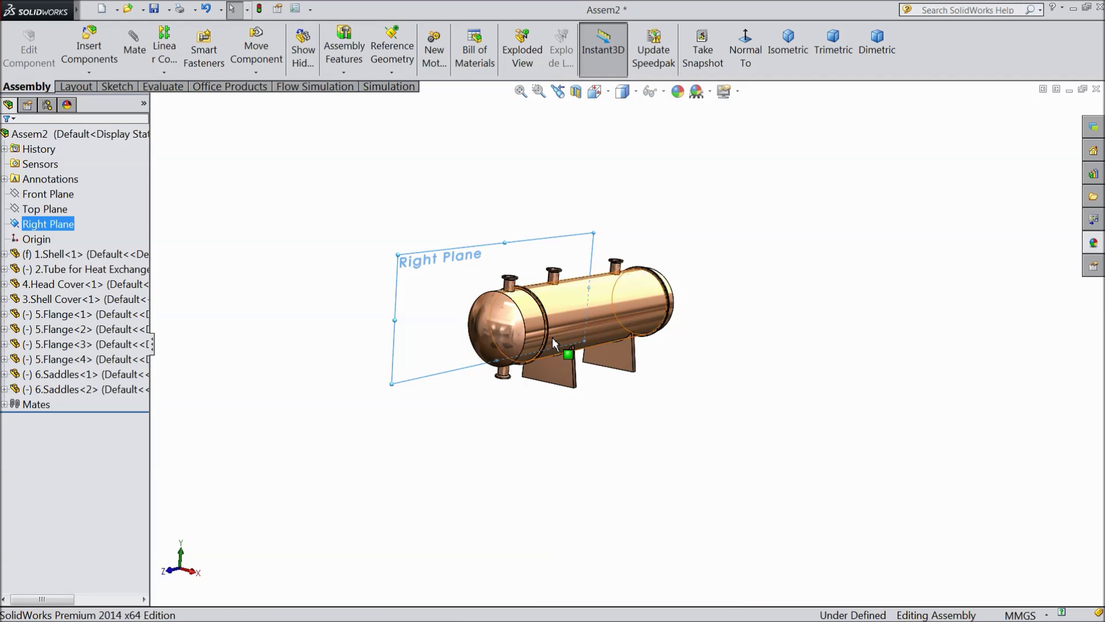
{"action": "left_click", "coordinate": [135, 52]}
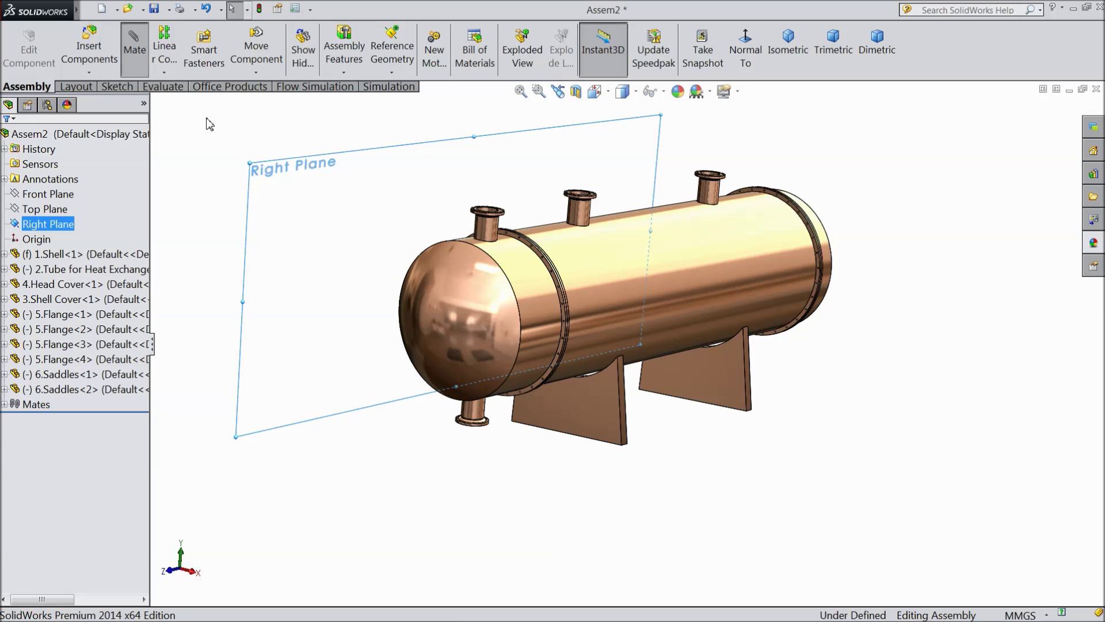
{"action": "scroll", "coordinate": [616, 412], "scroll_direction": "down", "scroll_amount": 4}
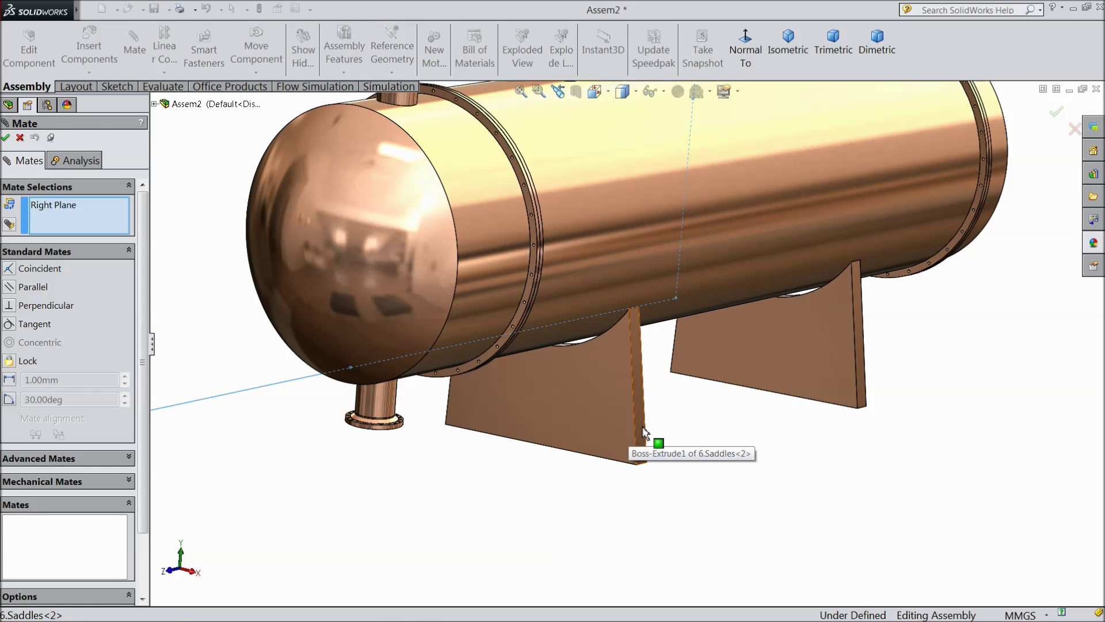
{"action": "left_click", "coordinate": [645, 432]}
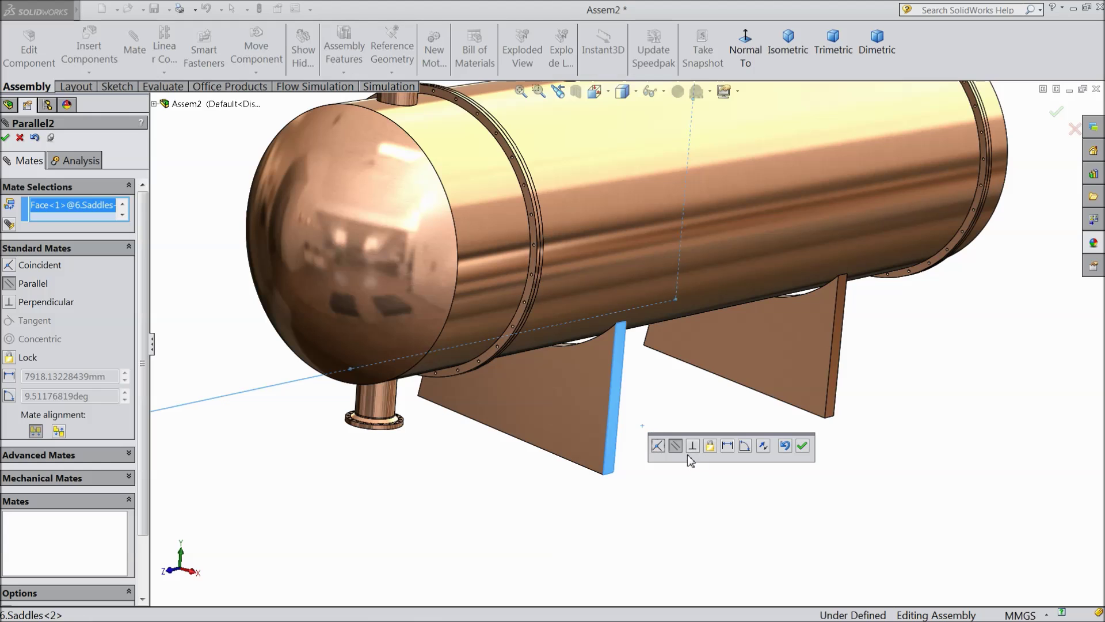
{"action": "left_click", "coordinate": [803, 446]}
Step: Examine the saddles' alignment and remaining freedom from the head cover end and along the shell
{"action": "key", "text": "f"}
{"action": "middle_click_drag", "start_coordinate": [683, 456], "coordinate": [736, 430]}
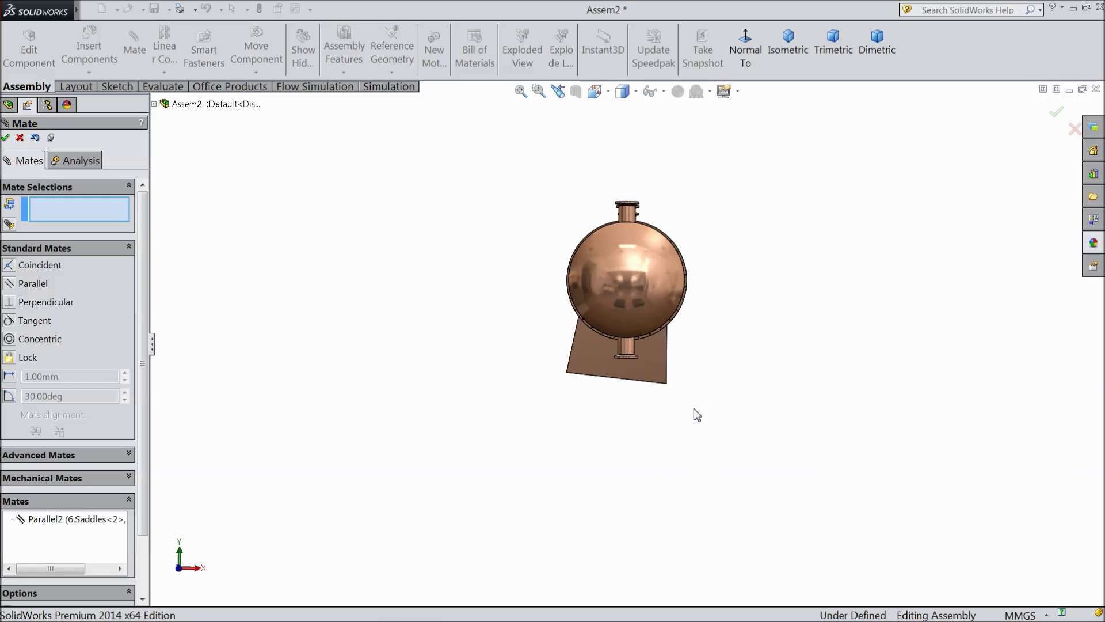
{"action": "scroll", "coordinate": [658, 381], "scroll_direction": "down", "scroll_amount": 3}
{"action": "middle_click_drag", "start_coordinate": [629, 407], "coordinate": [630, 399]}
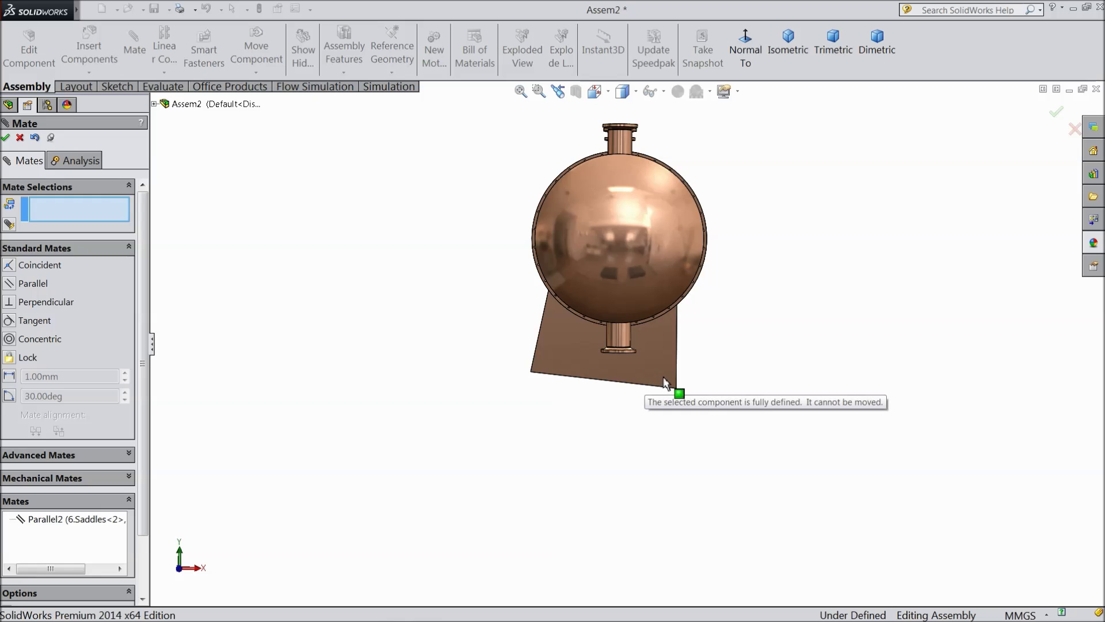
{"action": "middle_click_drag", "start_coordinate": [657, 453], "coordinate": [519, 490]}
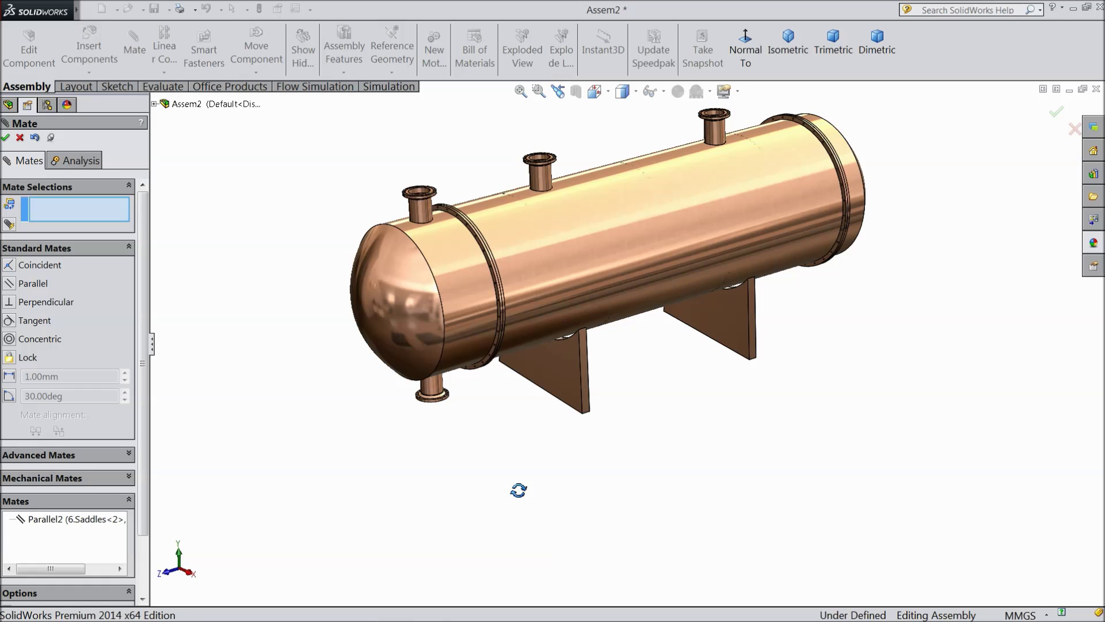
{"action": "scroll", "coordinate": [636, 395], "scroll_direction": "up", "scroll_amount": 1}
{"action": "scroll", "coordinate": [661, 233], "scroll_direction": "down", "scroll_amount": 3}
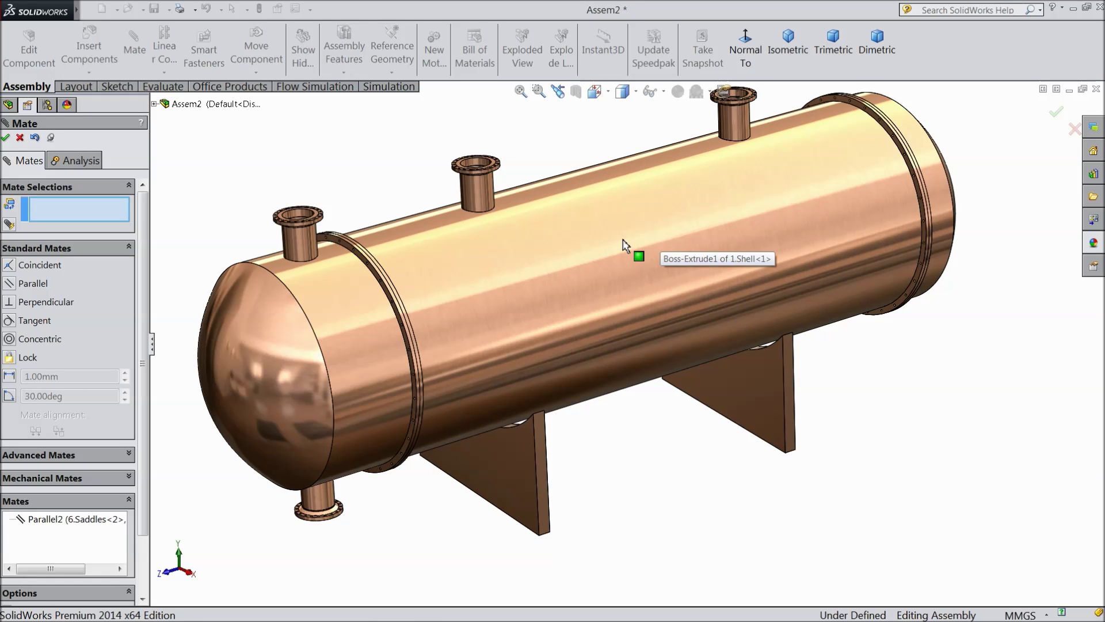
{"action": "scroll", "coordinate": [633, 249], "scroll_direction": "up", "scroll_amount": 1}
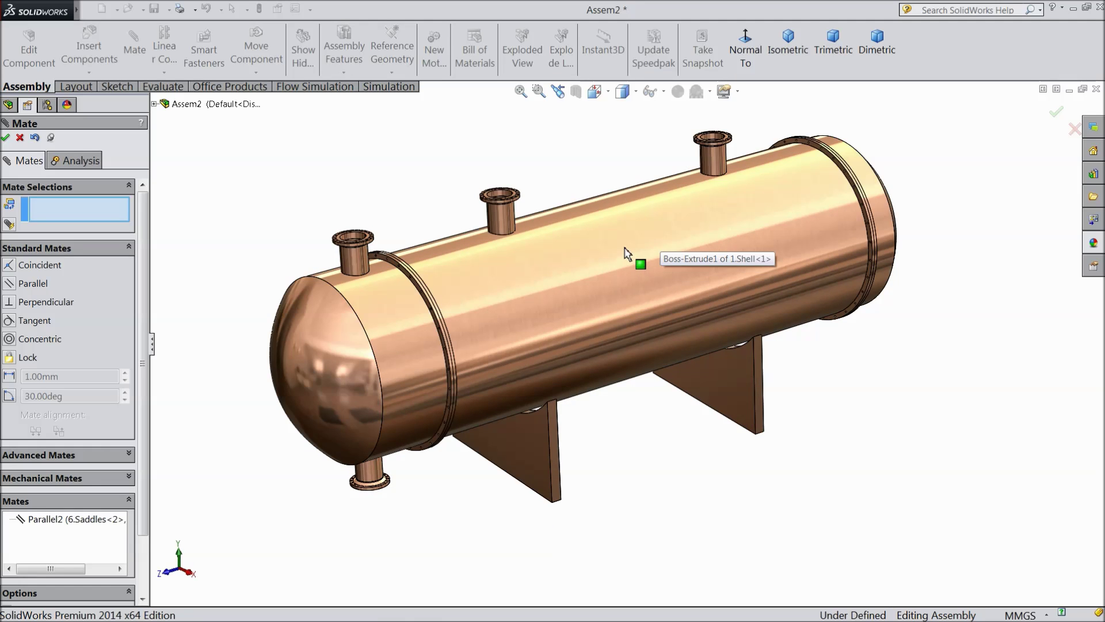
{"action": "scroll", "coordinate": [628, 254], "scroll_direction": "down", "scroll_amount": 1}
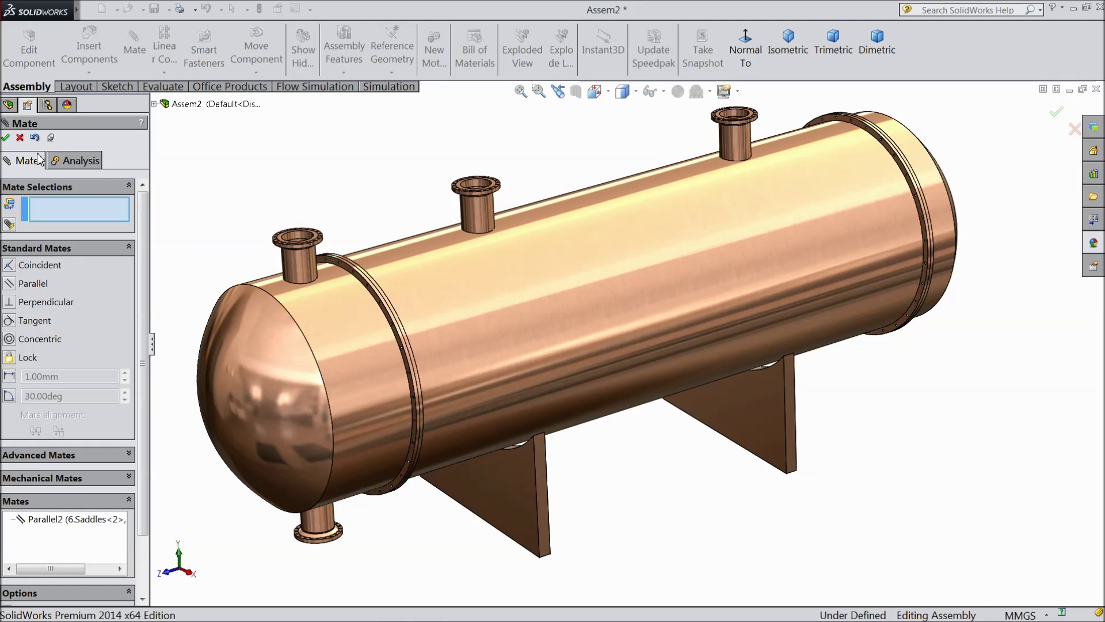
Step: Finish mating and save the assembly in the Heat Exchanger folder as Assembly
{"action": "left_click", "coordinate": [20, 139]}
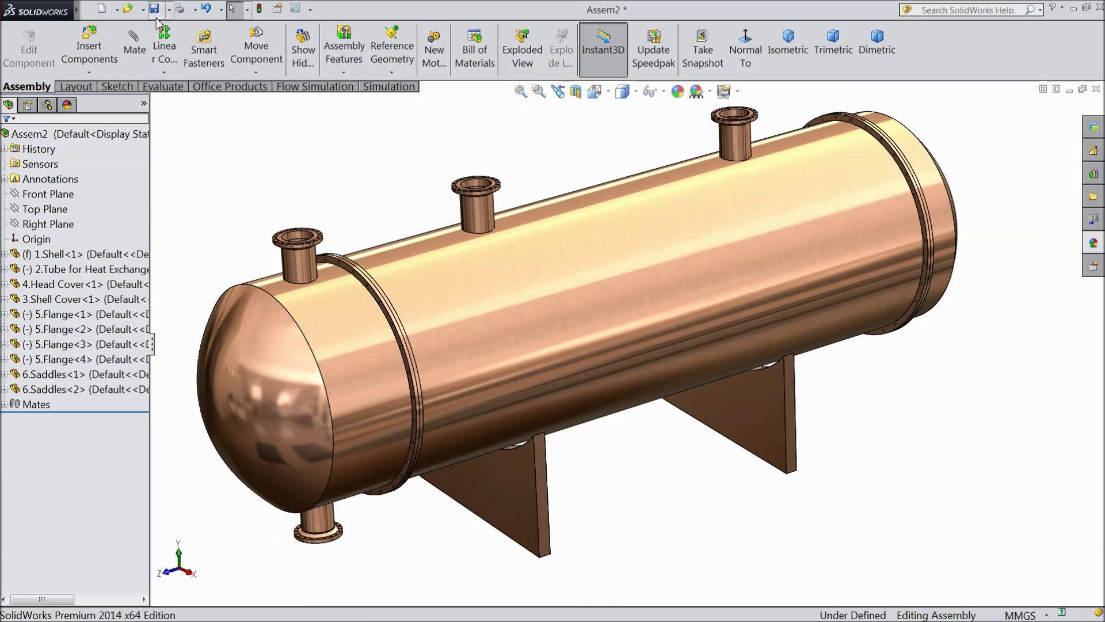
{"action": "left_click", "coordinate": [156, 10]}
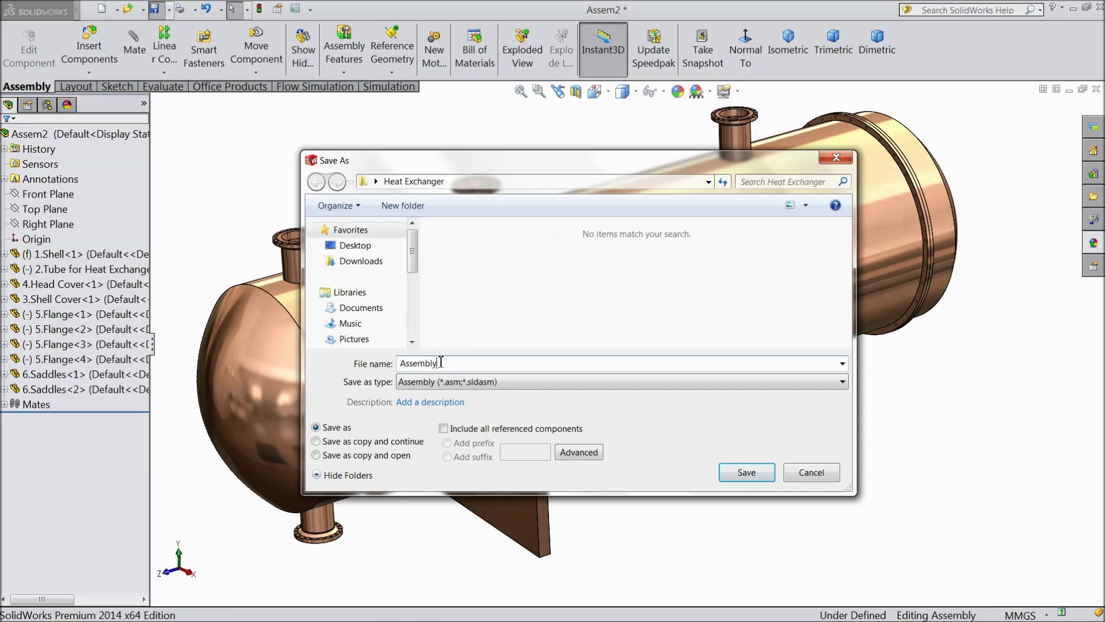
{"action": "left_click", "coordinate": [742, 476]}
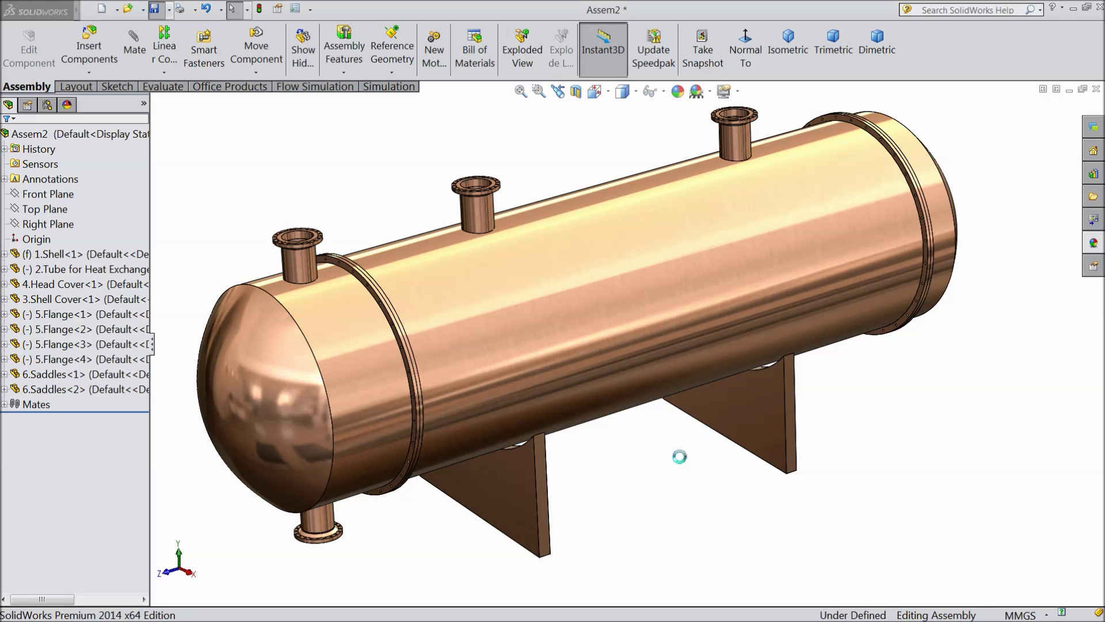
Step: Start a sketch on the top ring face of the upper nozzle flange nearest the head cover, viewed normal to it
{"action": "mouse_move", "coordinate": [674, 449]}
{"action": "middle_mouse_down"}
{"action": "mouse_move", "coordinate": [634, 447]}
{"action": "mouse_move", "coordinate": [675, 457]}
{"action": "mouse_move", "coordinate": [681, 446]}
{"action": "mouse_move", "coordinate": [674, 469]}
{"action": "middle_mouse_up"}
{"action": "left_click", "coordinate": [144, 374]}
{"action": "left_click", "coordinate": [53, 210]}
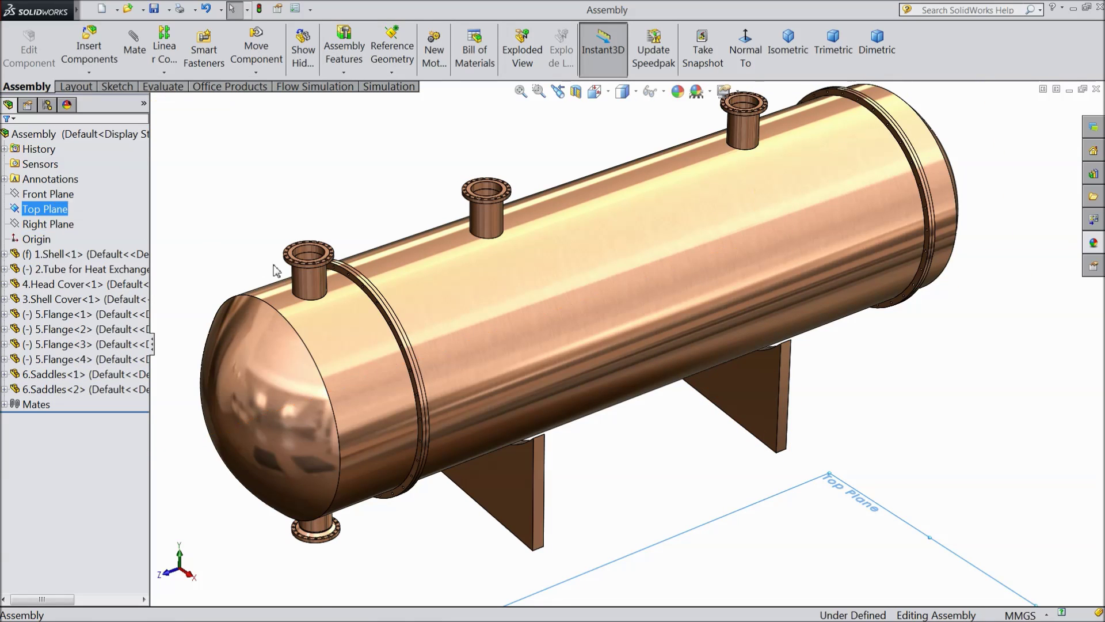
{"action": "scroll", "coordinate": [274, 268], "scroll_direction": "up", "scroll_amount": 3}
{"action": "scroll", "coordinate": [437, 262], "scroll_direction": "down", "scroll_amount": 5}
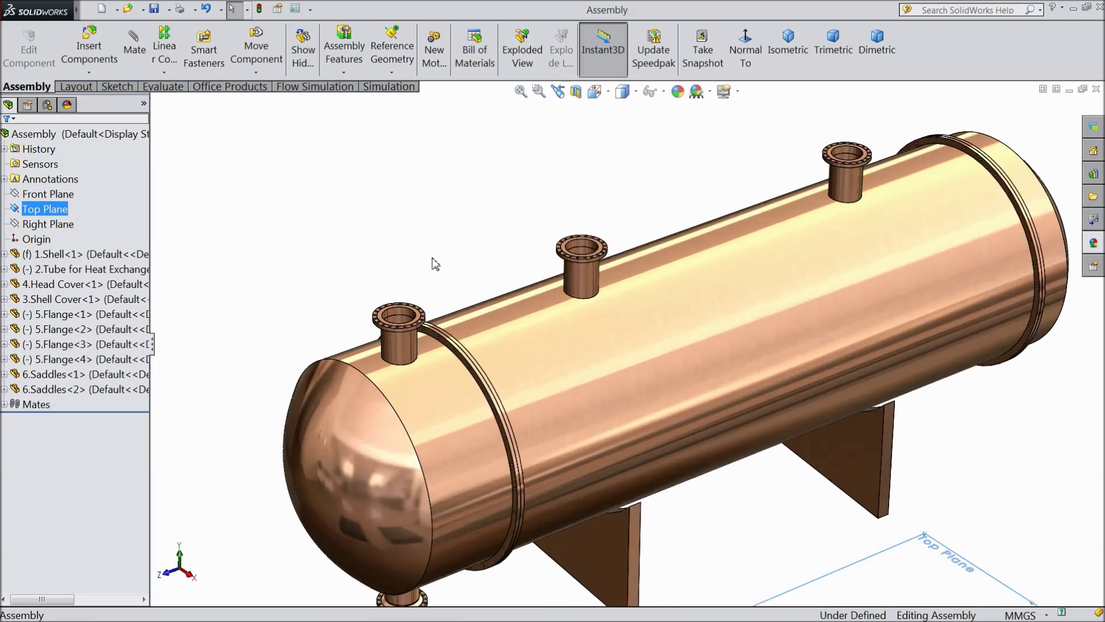
{"action": "left_click", "coordinate": [460, 404]}
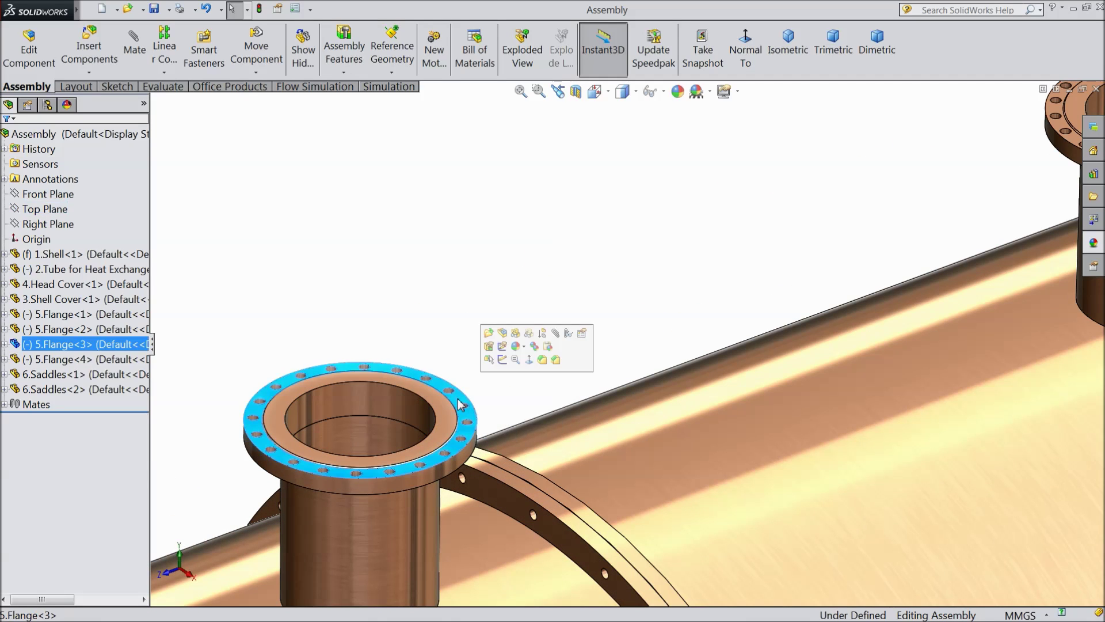
{"action": "left_click", "coordinate": [502, 361]}
{"action": "left_click", "coordinate": [745, 68]}
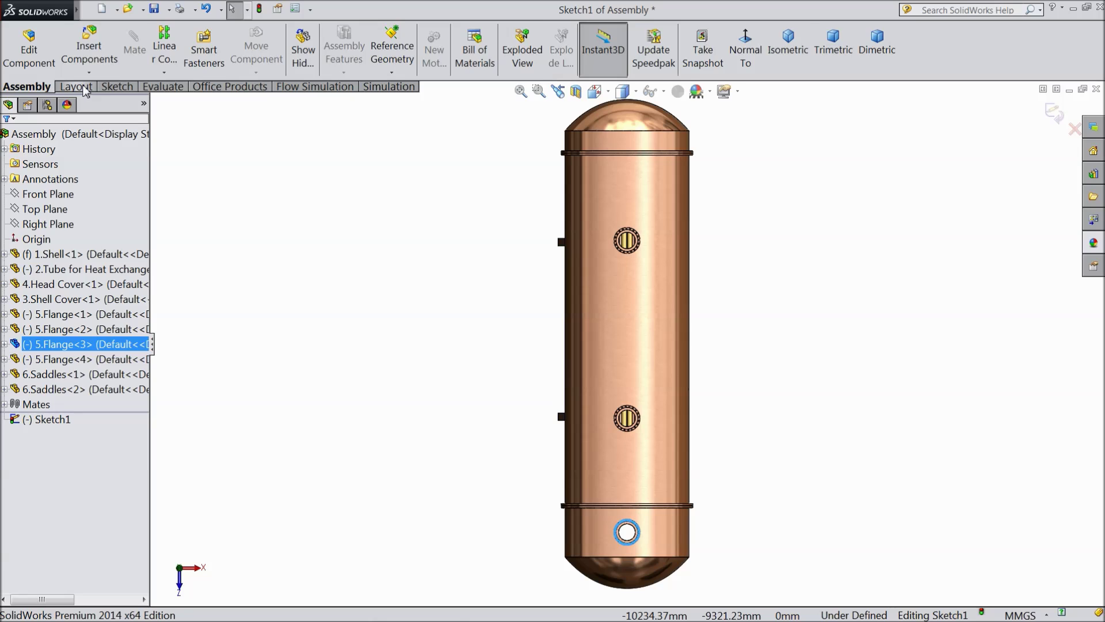
Step: Sketch a corner rectangle about 3211 by 11274 mm from the shell's centreline past its side and beyond the head cover end
{"action": "left_click", "coordinate": [83, 89]}
{"action": "left_click", "coordinate": [98, 50]}
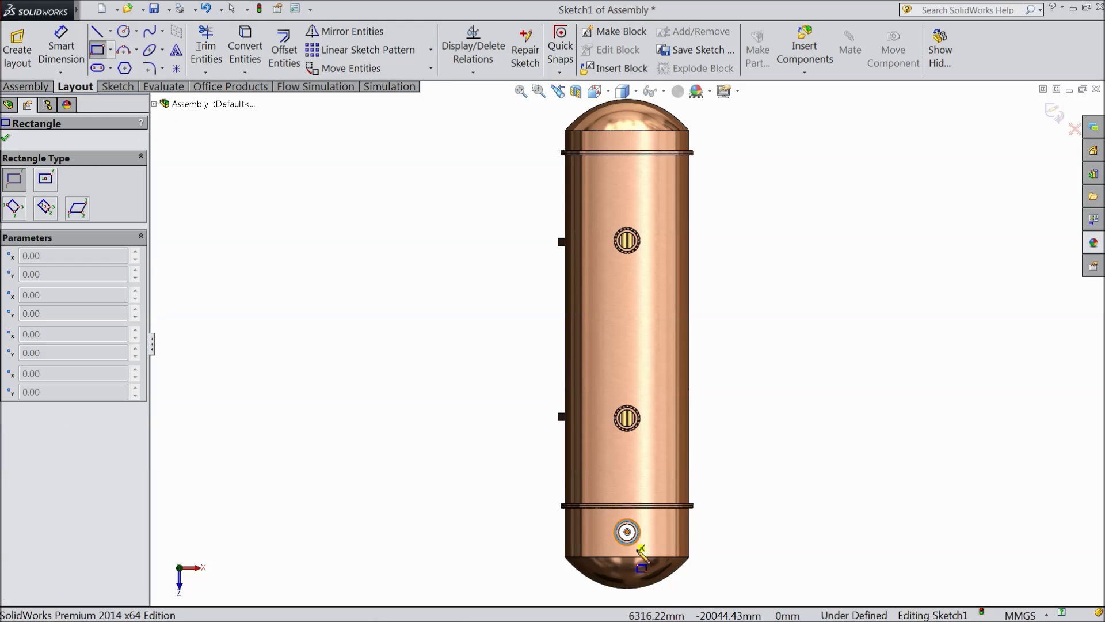
{"action": "scroll", "coordinate": [656, 569], "scroll_direction": "up", "scroll_amount": 1}
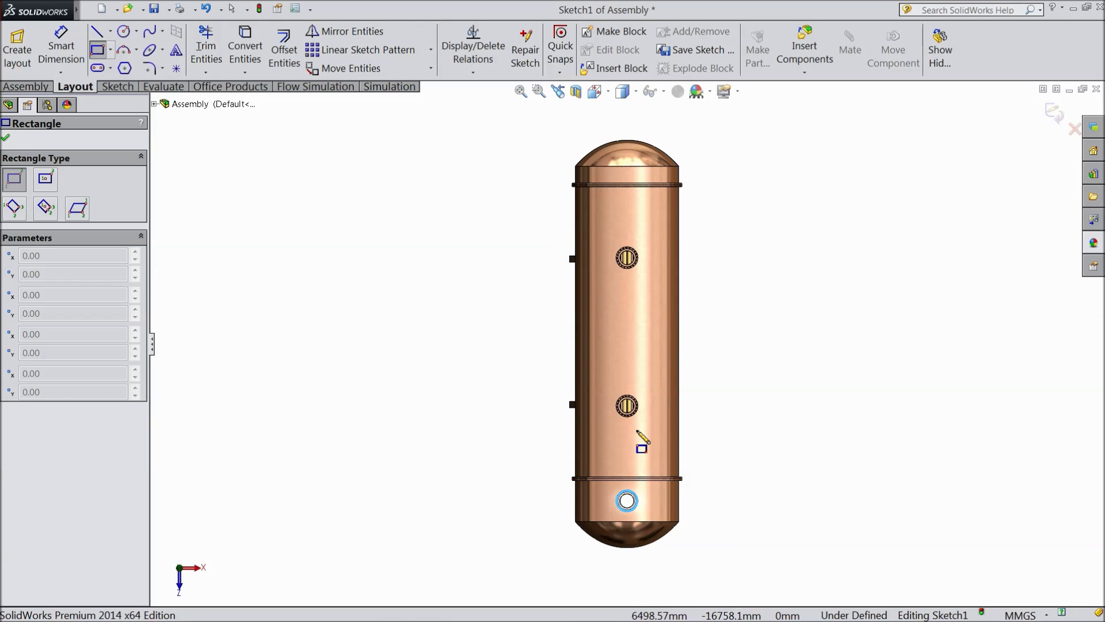
{"action": "left_click", "coordinate": [627, 294]}
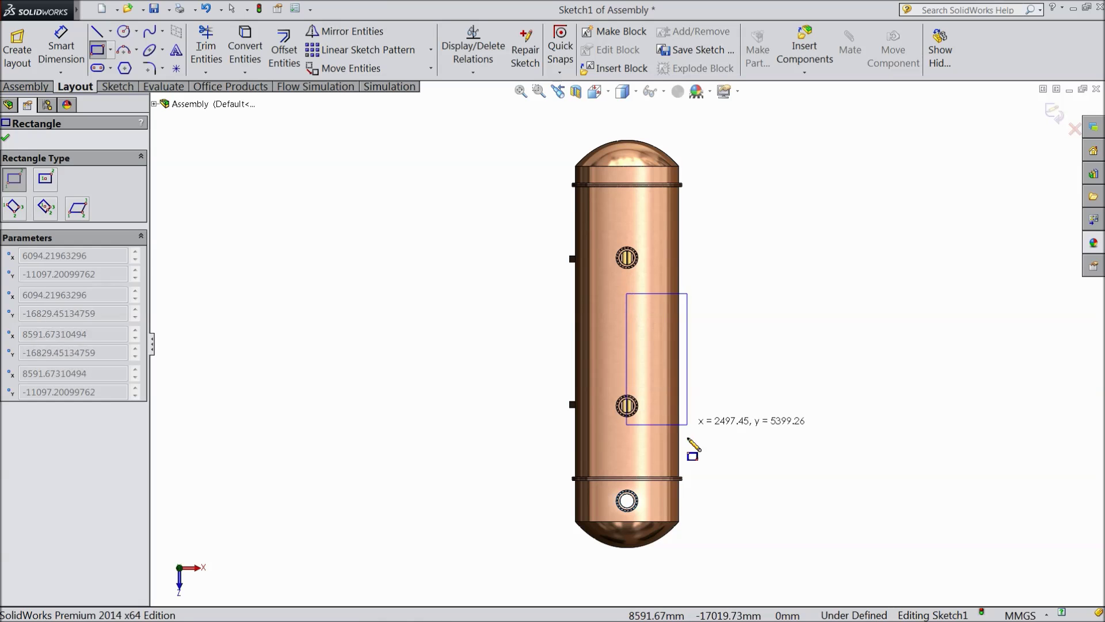
{"action": "left_click", "coordinate": [704, 567]}
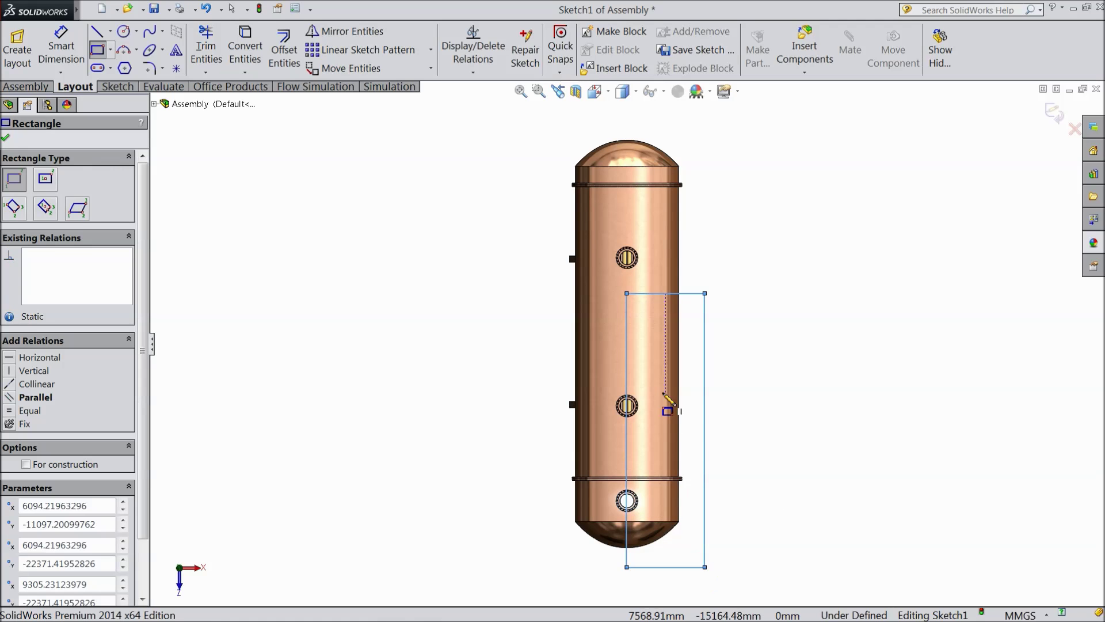
{"action": "left_click", "coordinate": [6, 140]}
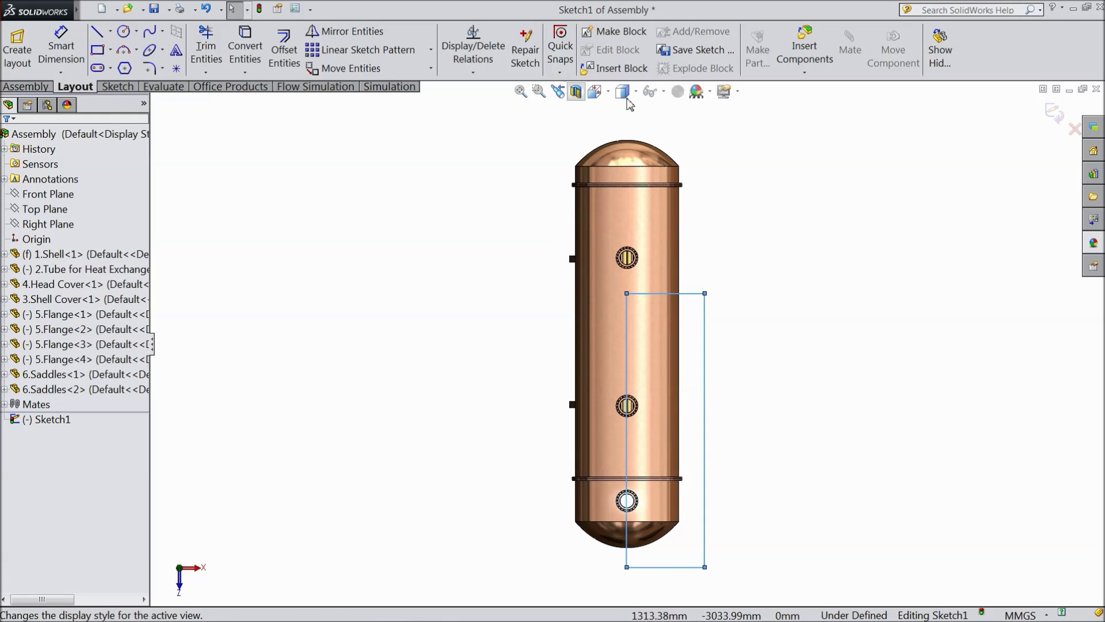
{"action": "left_click", "coordinate": [781, 75]}
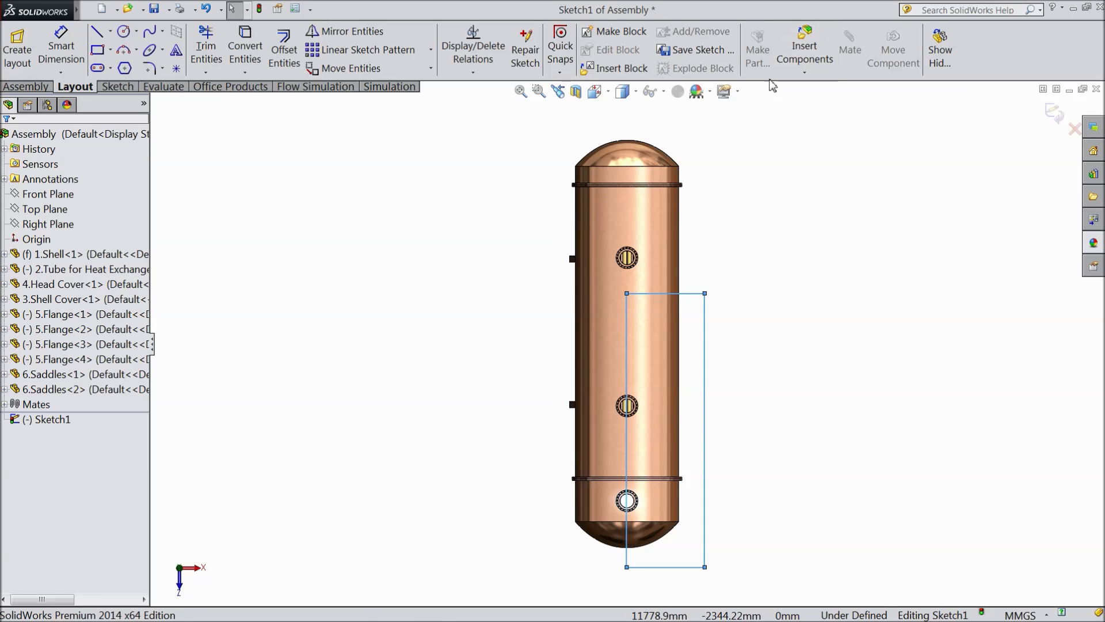
Step: Make a blind extruded cut 3066 mm deep from the rectangle through the auto-selected components to expose the tube bundle
{"action": "left_click", "coordinate": [23, 87]}
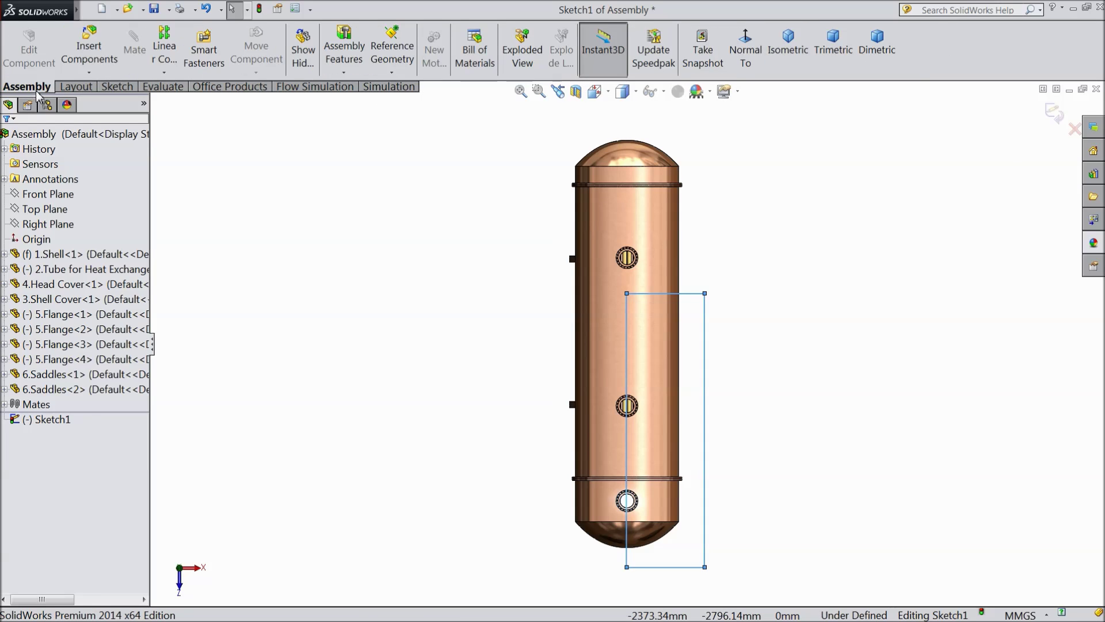
{"action": "left_click", "coordinate": [350, 76]}
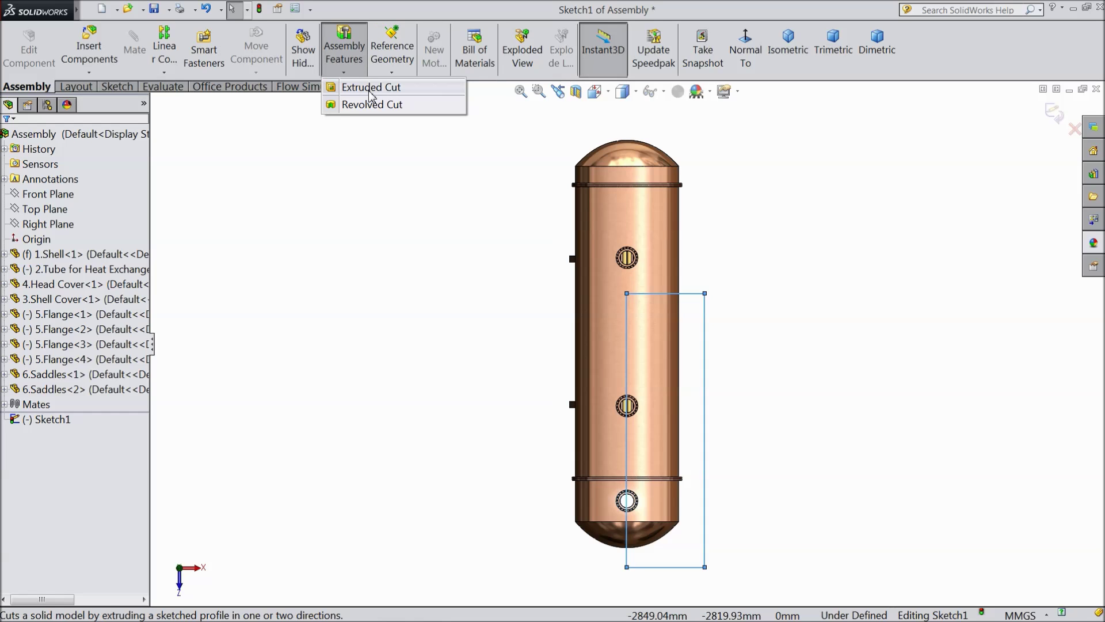
{"action": "left_click", "coordinate": [370, 94]}
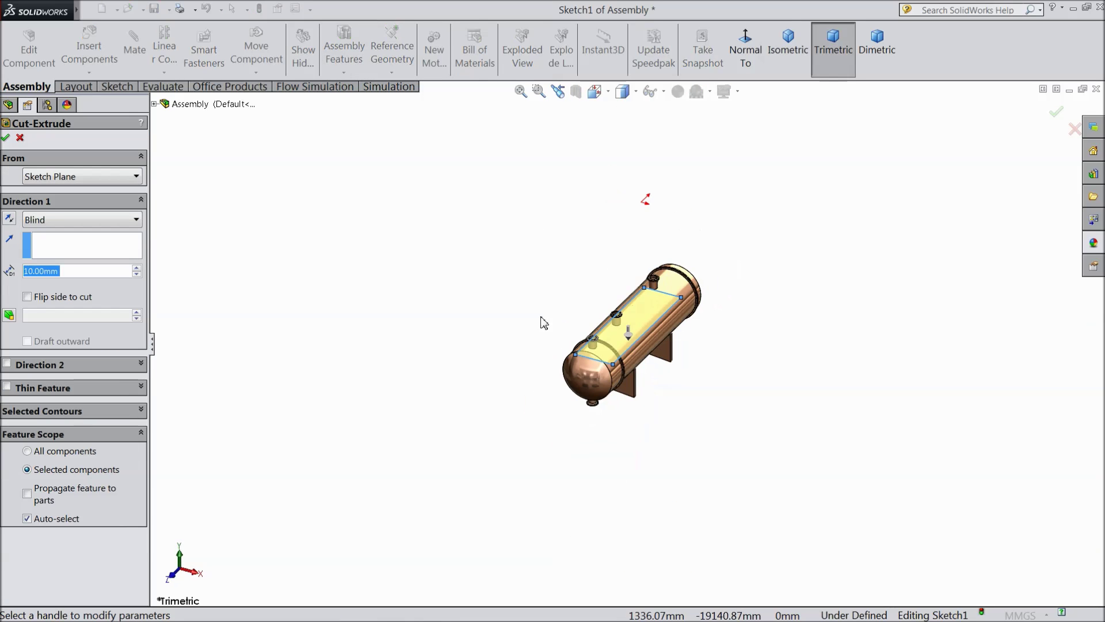
{"action": "scroll", "coordinate": [634, 333], "scroll_direction": "down", "scroll_amount": 3}
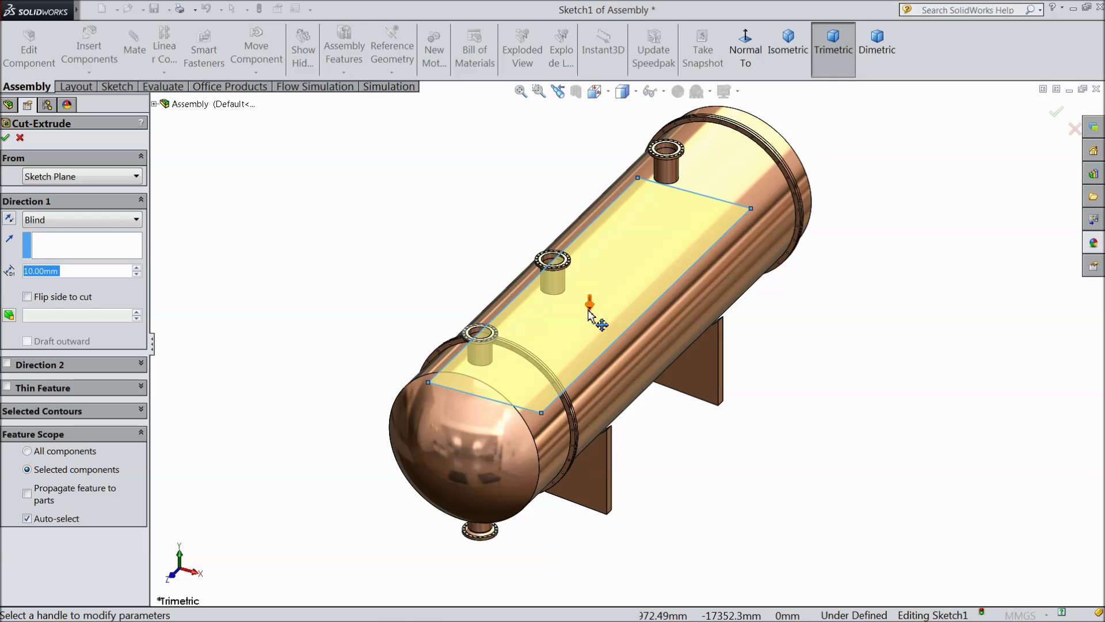
{"action": "left_click", "coordinate": [589, 306]}
{"action": "left_click", "coordinate": [639, 410]}
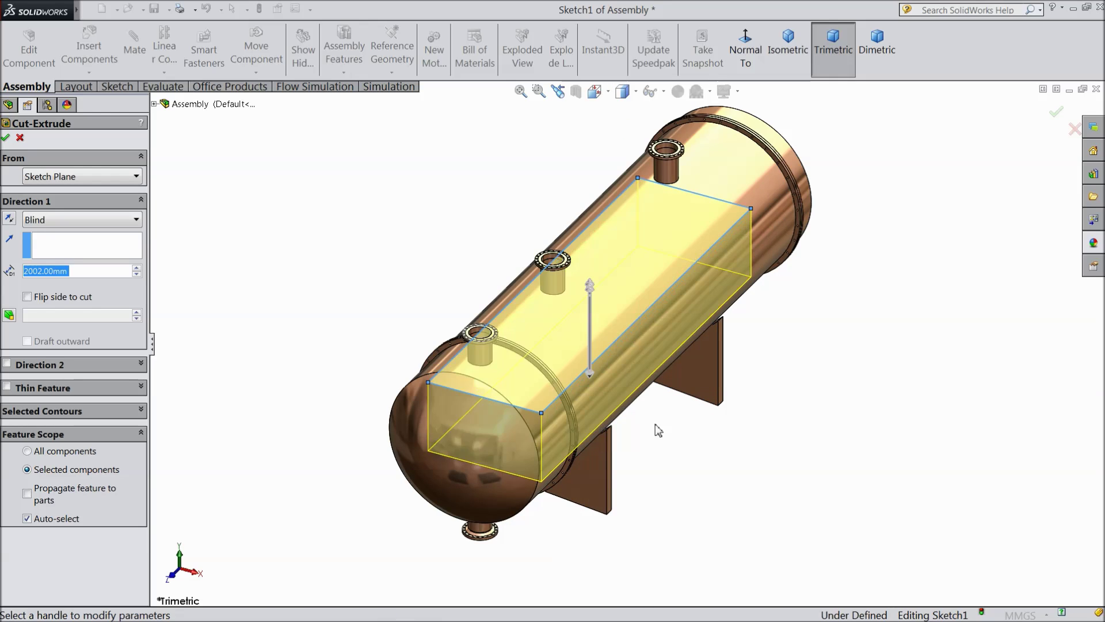
{"action": "scroll", "coordinate": [639, 410], "scroll_direction": "up", "scroll_amount": 3}
{"action": "middle_click_drag", "start_coordinate": [695, 482], "coordinate": [706, 385]}
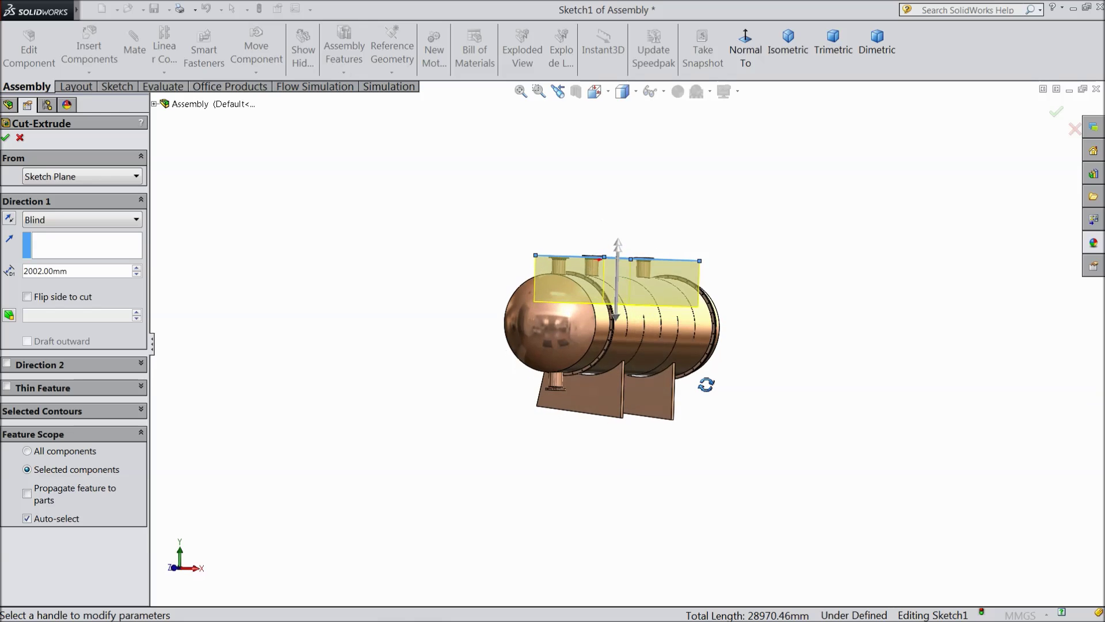
{"action": "left_click", "coordinate": [616, 320]}
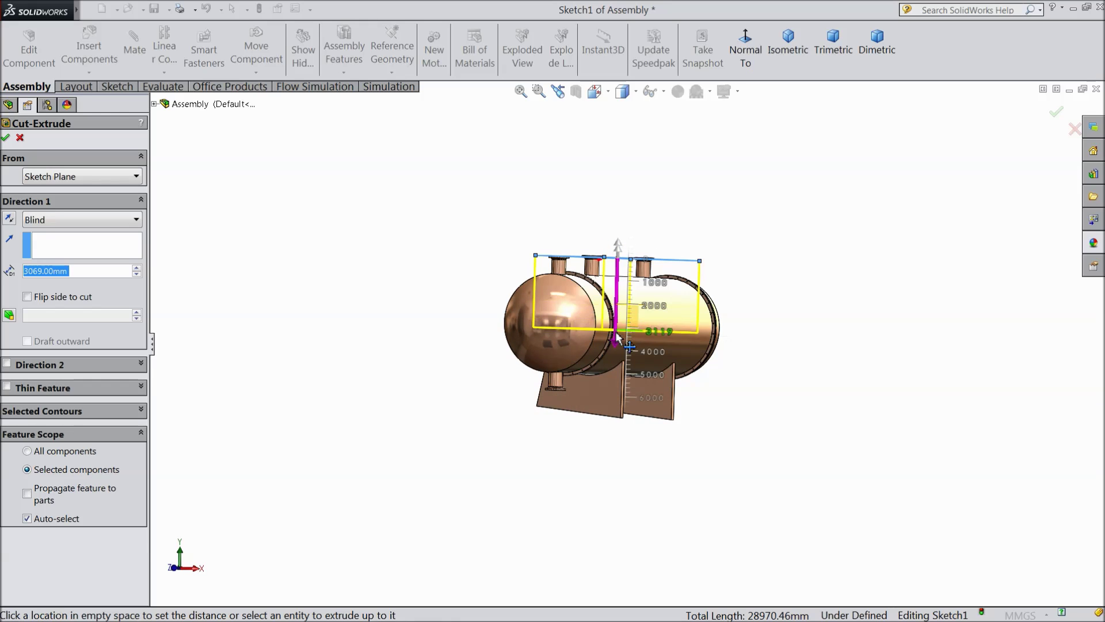
{"action": "left_click", "coordinate": [620, 333]}
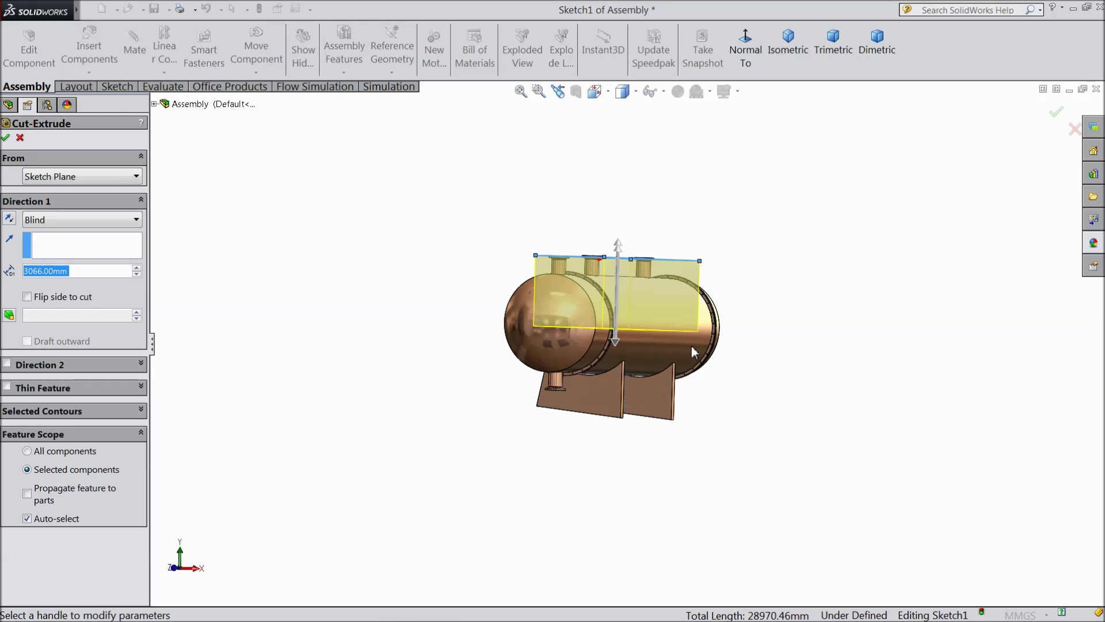
{"action": "middle_click_drag", "start_coordinate": [752, 317], "coordinate": [706, 389]}
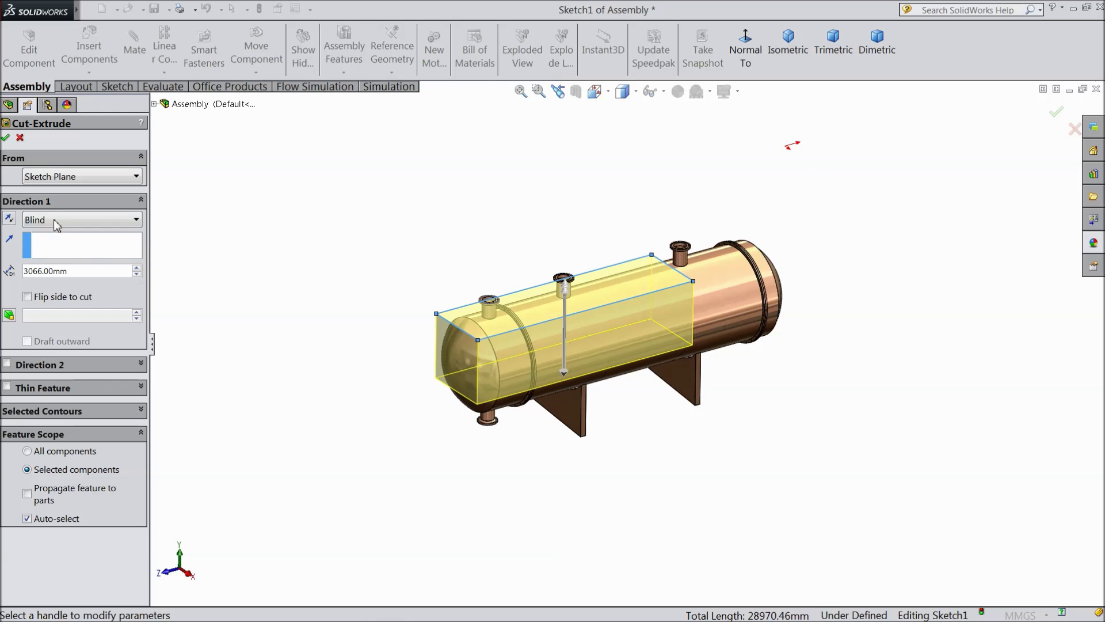
{"action": "left_click", "coordinate": [6, 138]}
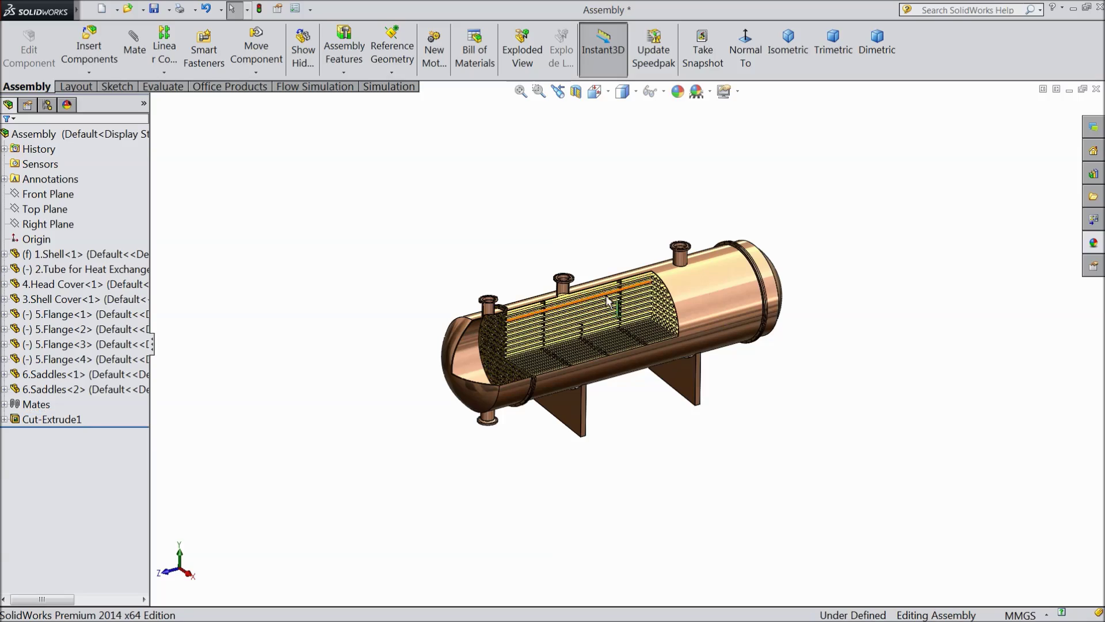
Step: Examine the exposed tube bundle, baffles and tube sheet inside the cut-away shell from close up and from different angles
{"action": "scroll", "coordinate": [611, 323], "scroll_direction": "down", "scroll_amount": 3}
{"action": "scroll", "coordinate": [619, 352], "scroll_direction": "down", "scroll_amount": 3}
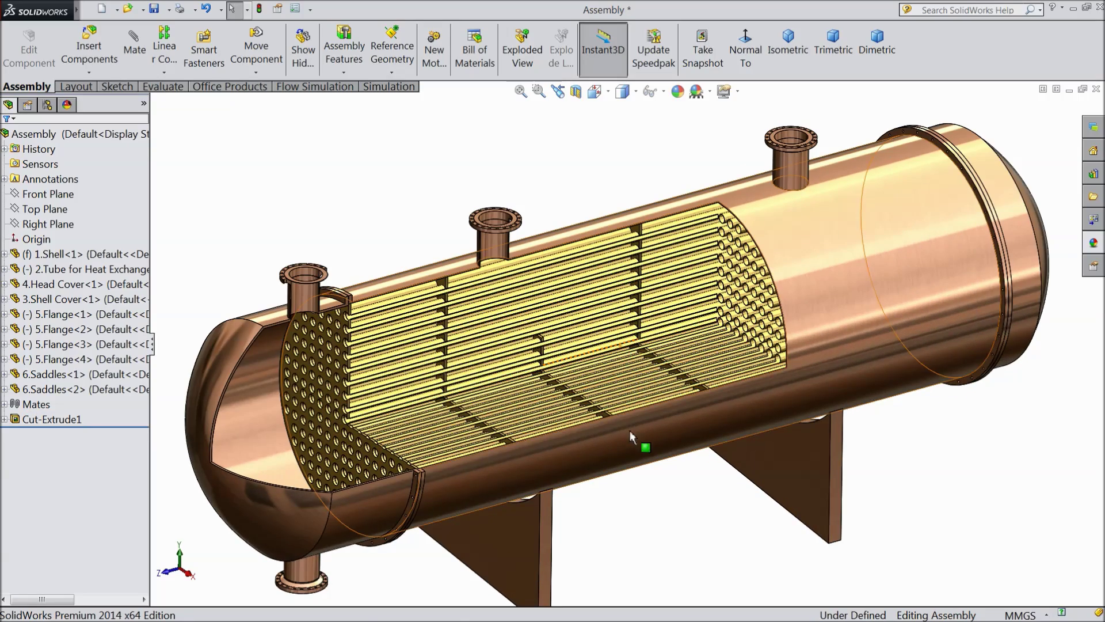
{"action": "scroll", "coordinate": [549, 385], "scroll_direction": "down", "scroll_amount": 2}
{"action": "mouse_move", "coordinate": [420, 341]}
{"action": "middle_mouse_down"}
{"action": "mouse_move", "coordinate": [424, 257]}
{"action": "mouse_move", "coordinate": [415, 350]}
{"action": "middle_mouse_up"}
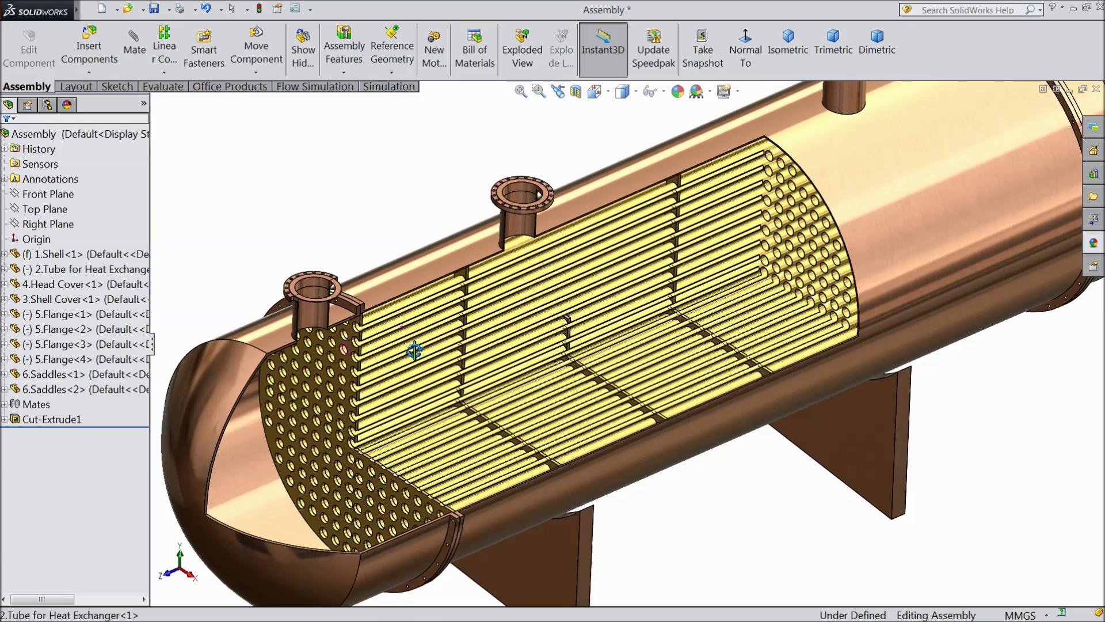
{"action": "scroll", "coordinate": [425, 365], "scroll_direction": "up", "scroll_amount": 3}
{"action": "scroll", "coordinate": [817, 318], "scroll_direction": "down", "scroll_amount": 3}
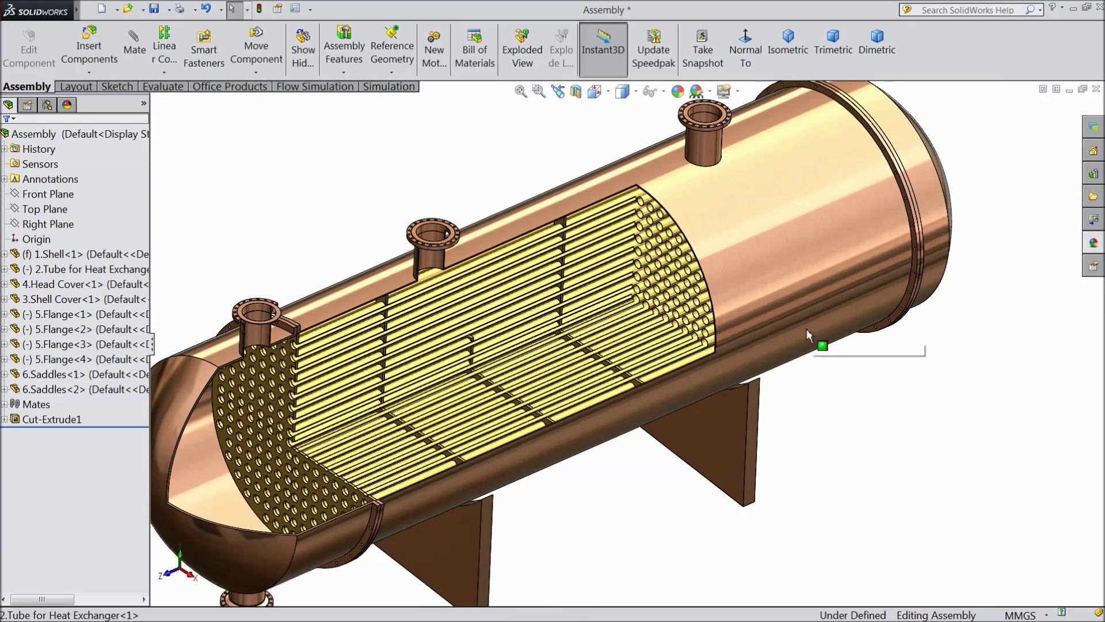
{"action": "scroll", "coordinate": [807, 339], "scroll_direction": "up", "scroll_amount": 3}
Step: Turn on the Perspective view setting and inspect the cut-away heat exchanger from several angles
{"action": "left_click", "coordinate": [739, 92]}
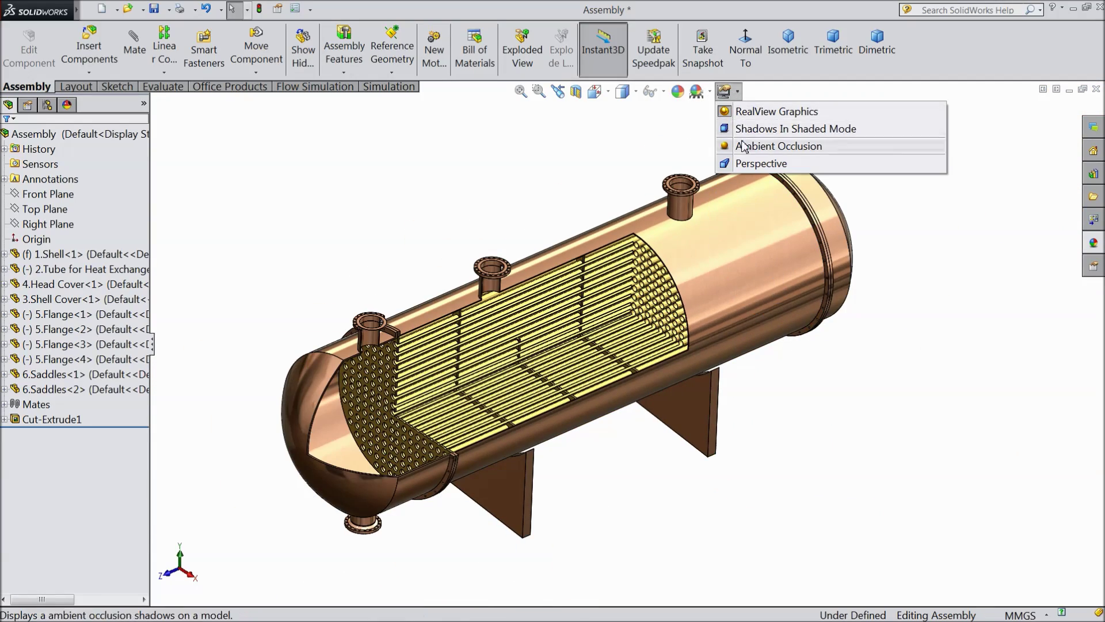
{"action": "left_click", "coordinate": [745, 164]}
{"action": "middle_click_drag", "start_coordinate": [619, 415], "coordinate": [610, 401]}
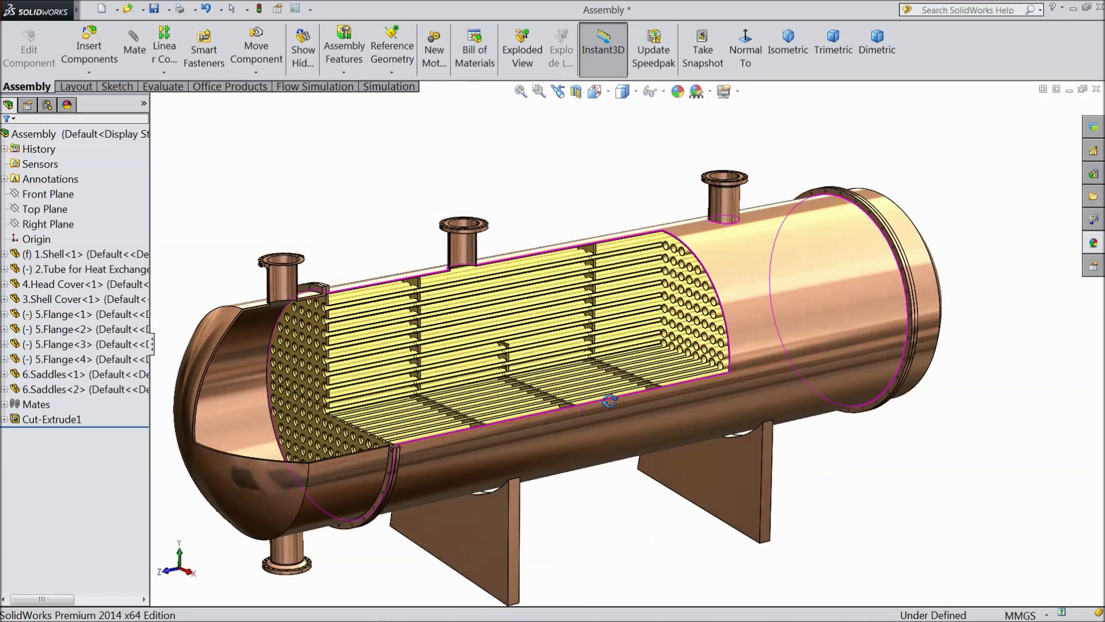
{"action": "scroll", "coordinate": [622, 455], "scroll_direction": "up", "scroll_amount": 3}
{"action": "middle_click_drag", "start_coordinate": [624, 460], "coordinate": [631, 459]}
{"action": "scroll", "coordinate": [612, 415], "scroll_direction": "down", "scroll_amount": 3}
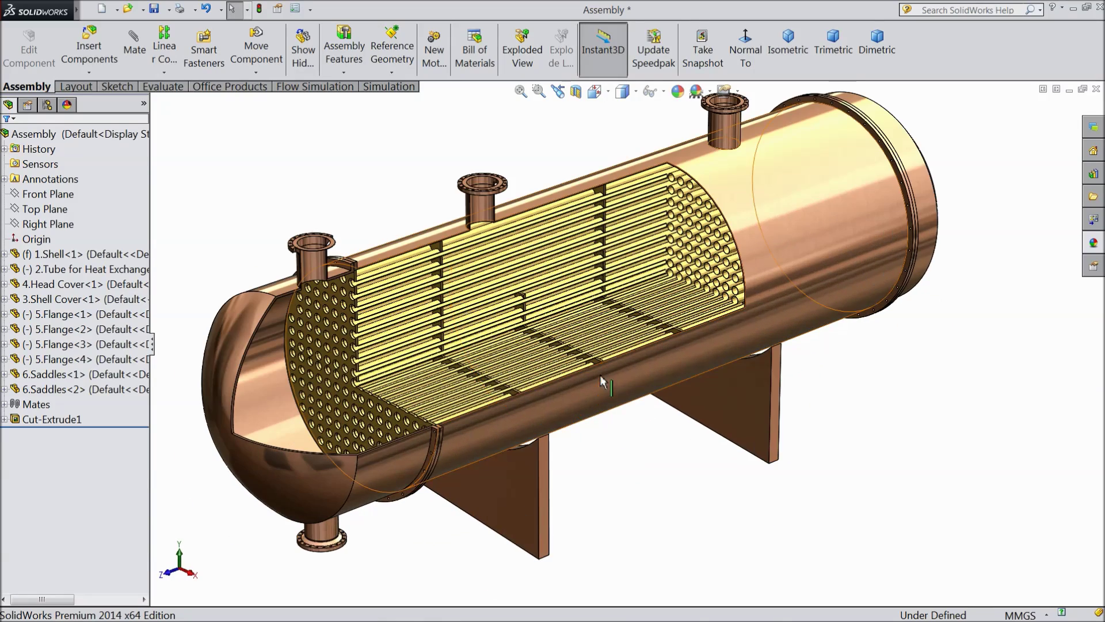
{"action": "scroll", "coordinate": [595, 300], "scroll_direction": "up", "scroll_amount": 2}
{"action": "scroll", "coordinate": [587, 255], "scroll_direction": "down", "scroll_amount": 2}
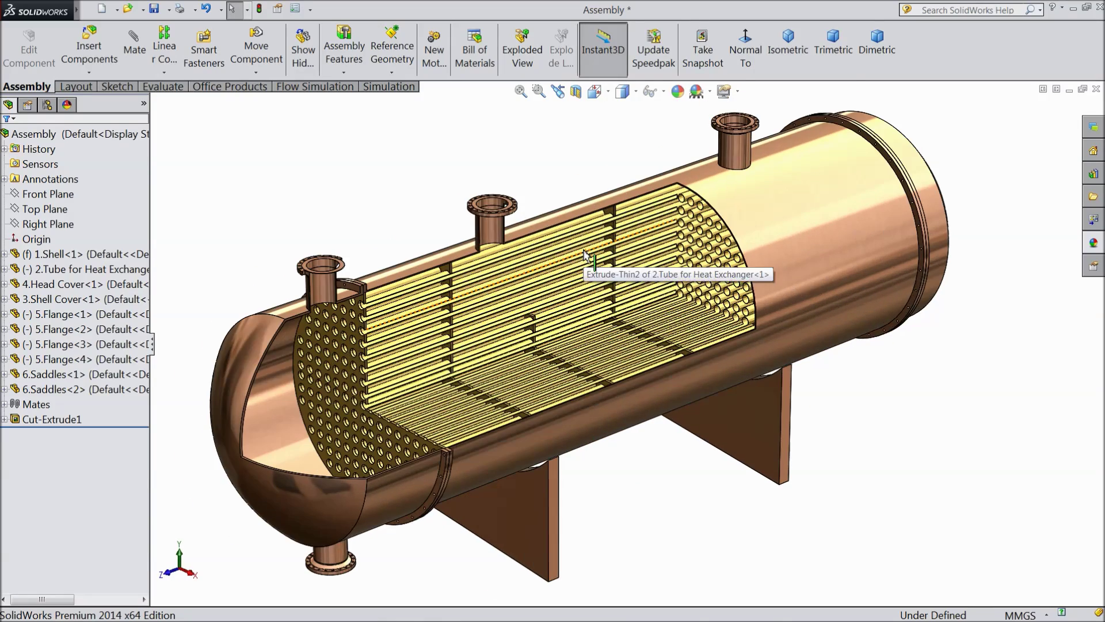